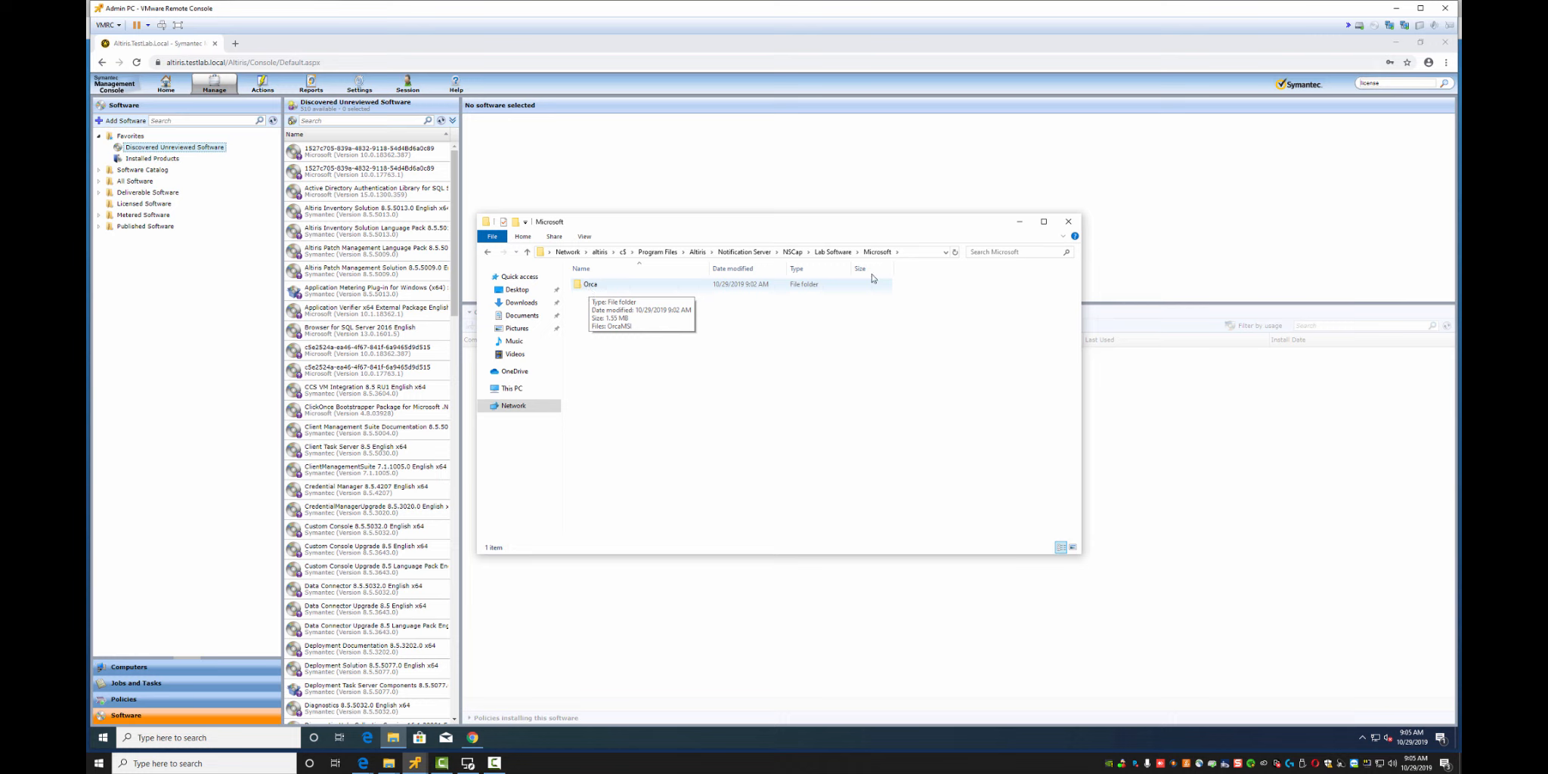
Go up to Lab Software, glance into 7-zip, then open Microsoft\Orca
click(832, 252)
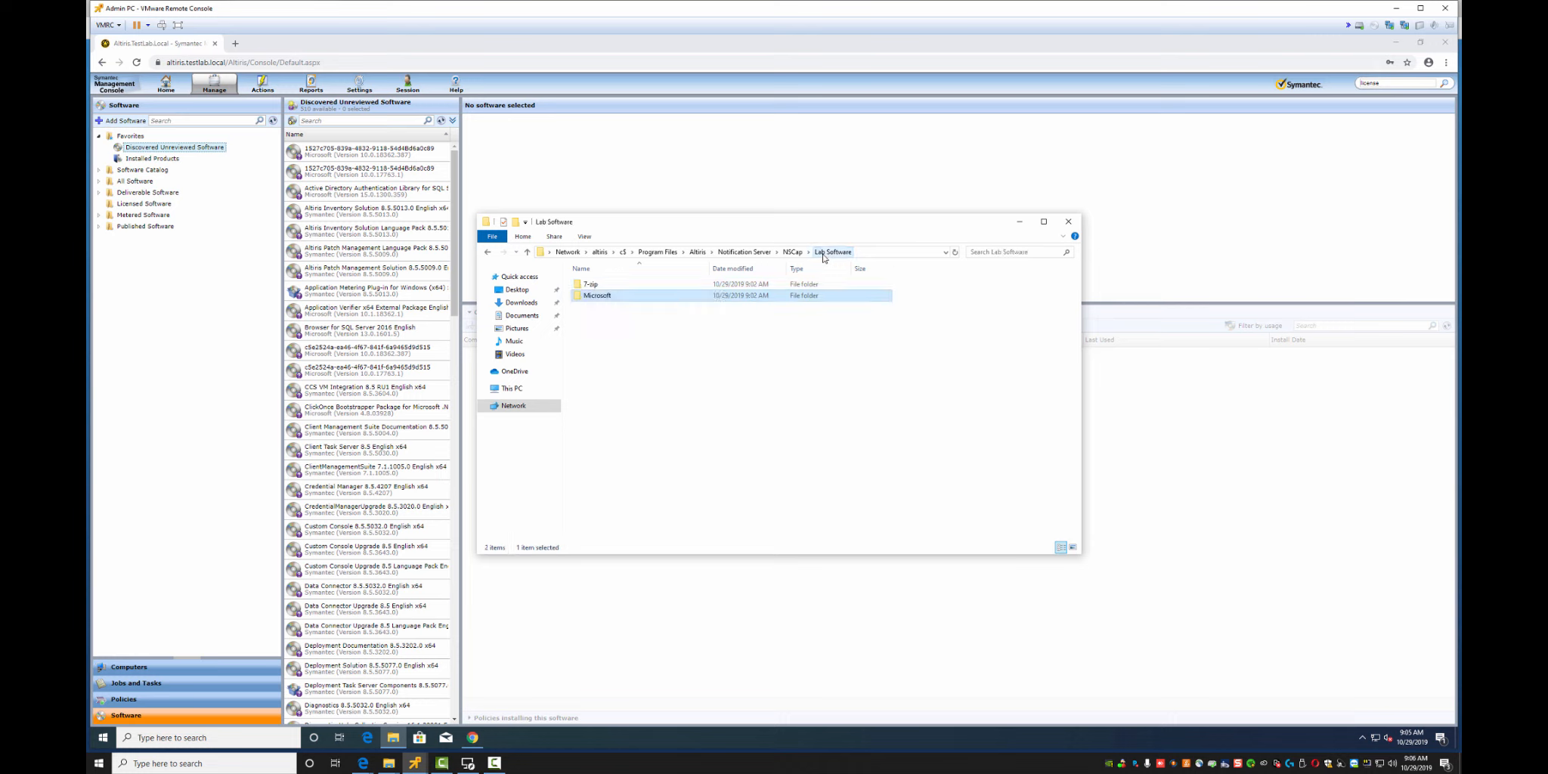
double_click(590, 284)
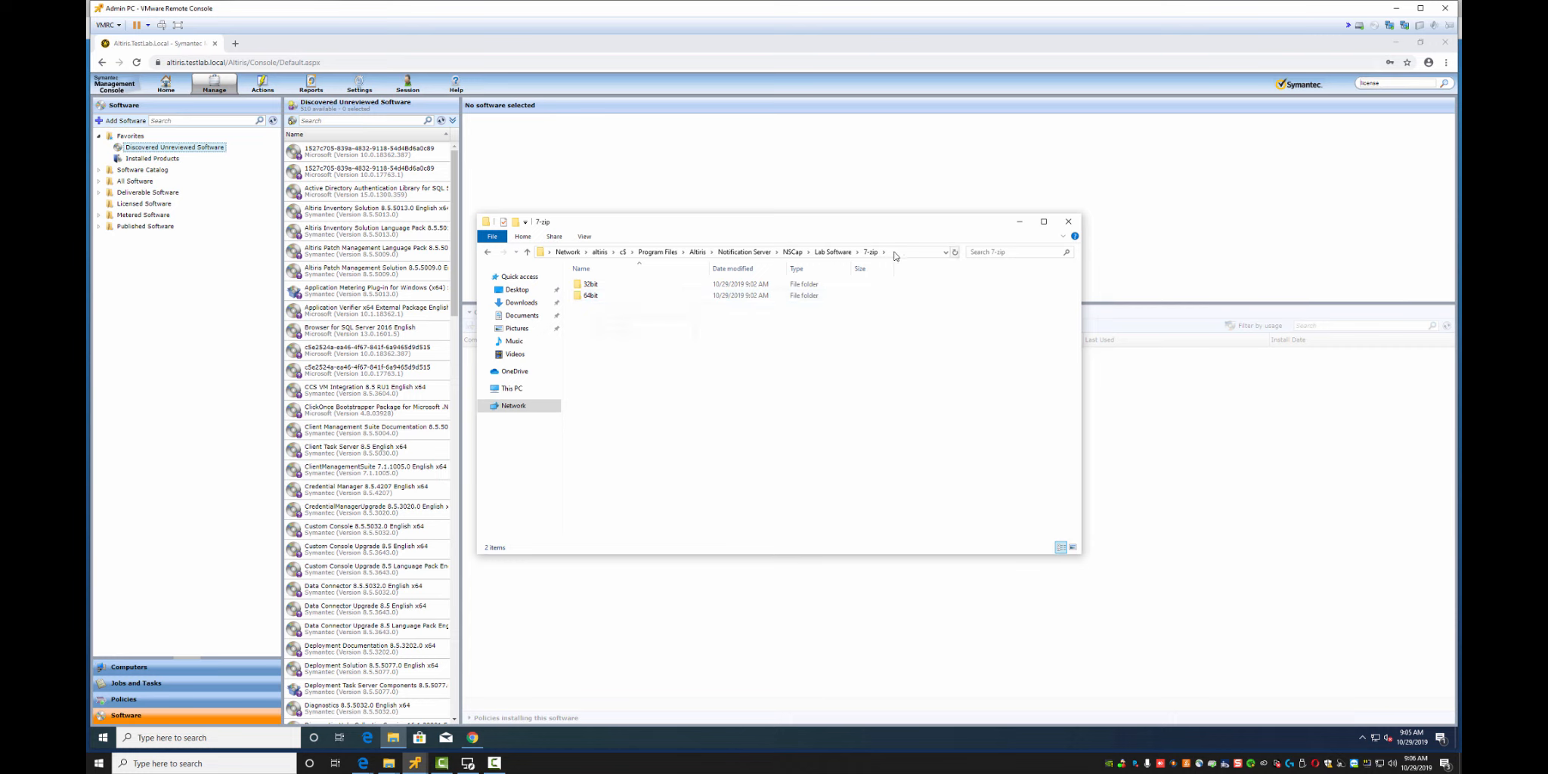
click(825, 255)
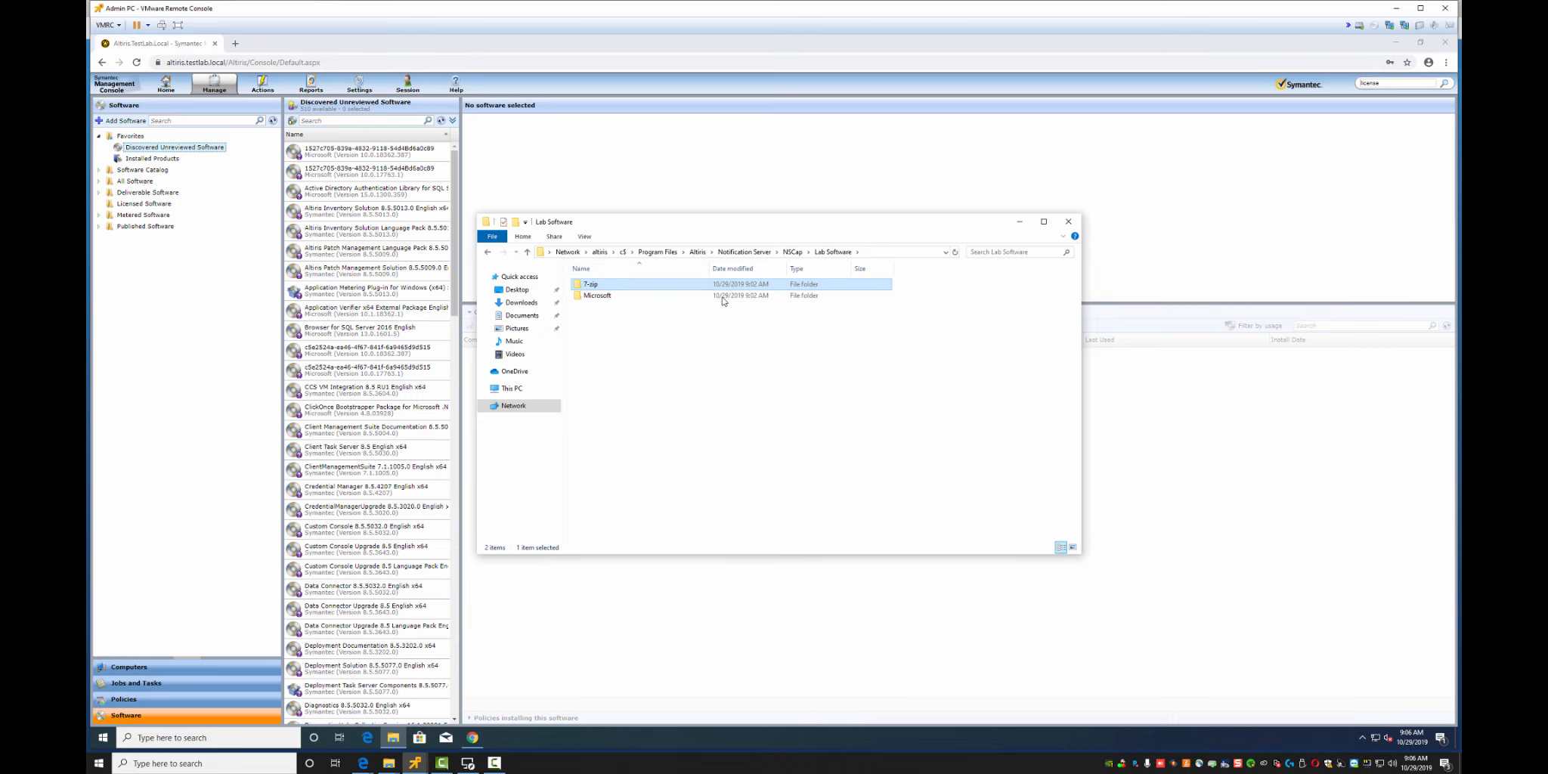
click(638, 333)
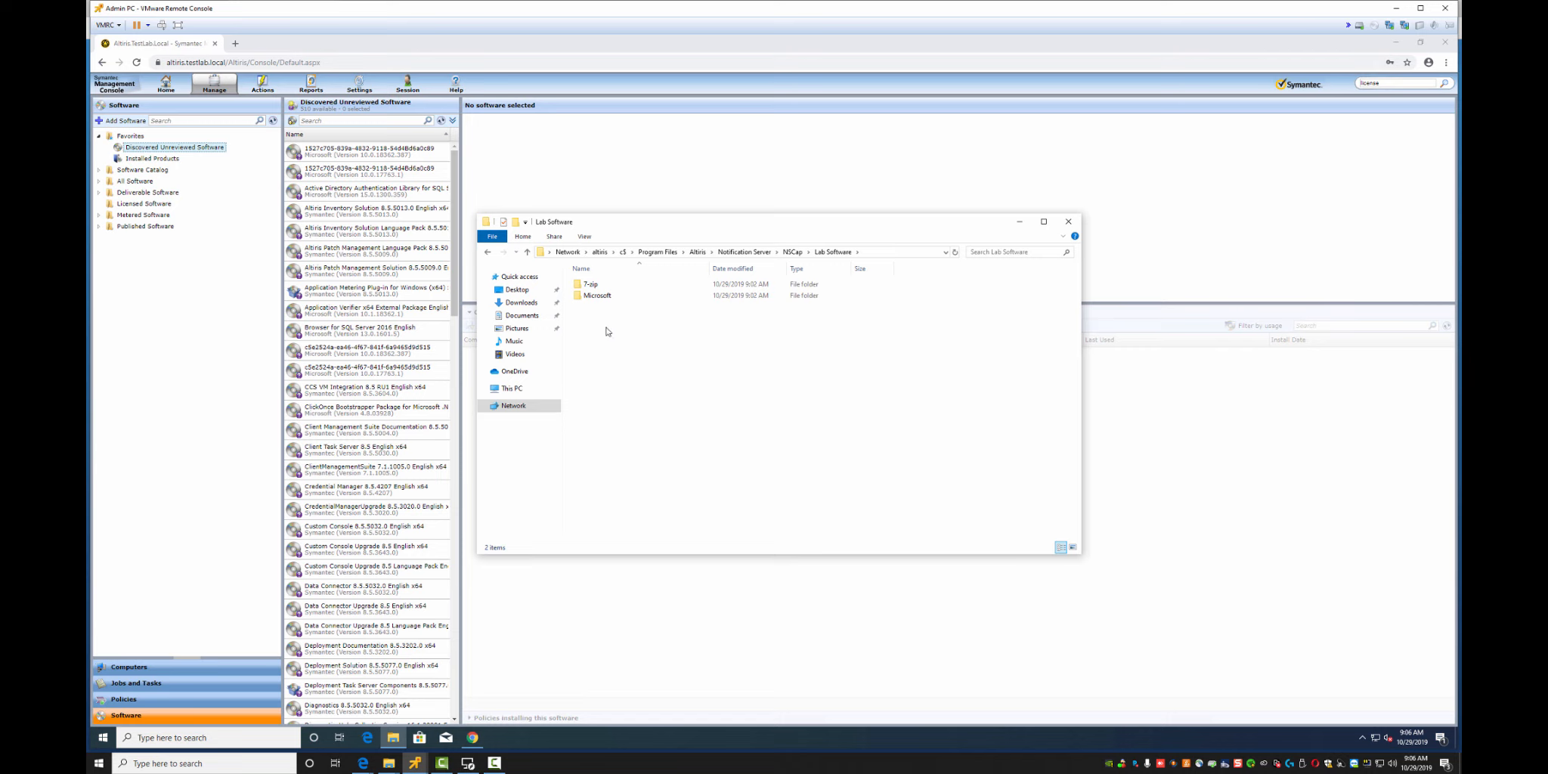
double_click(595, 296)
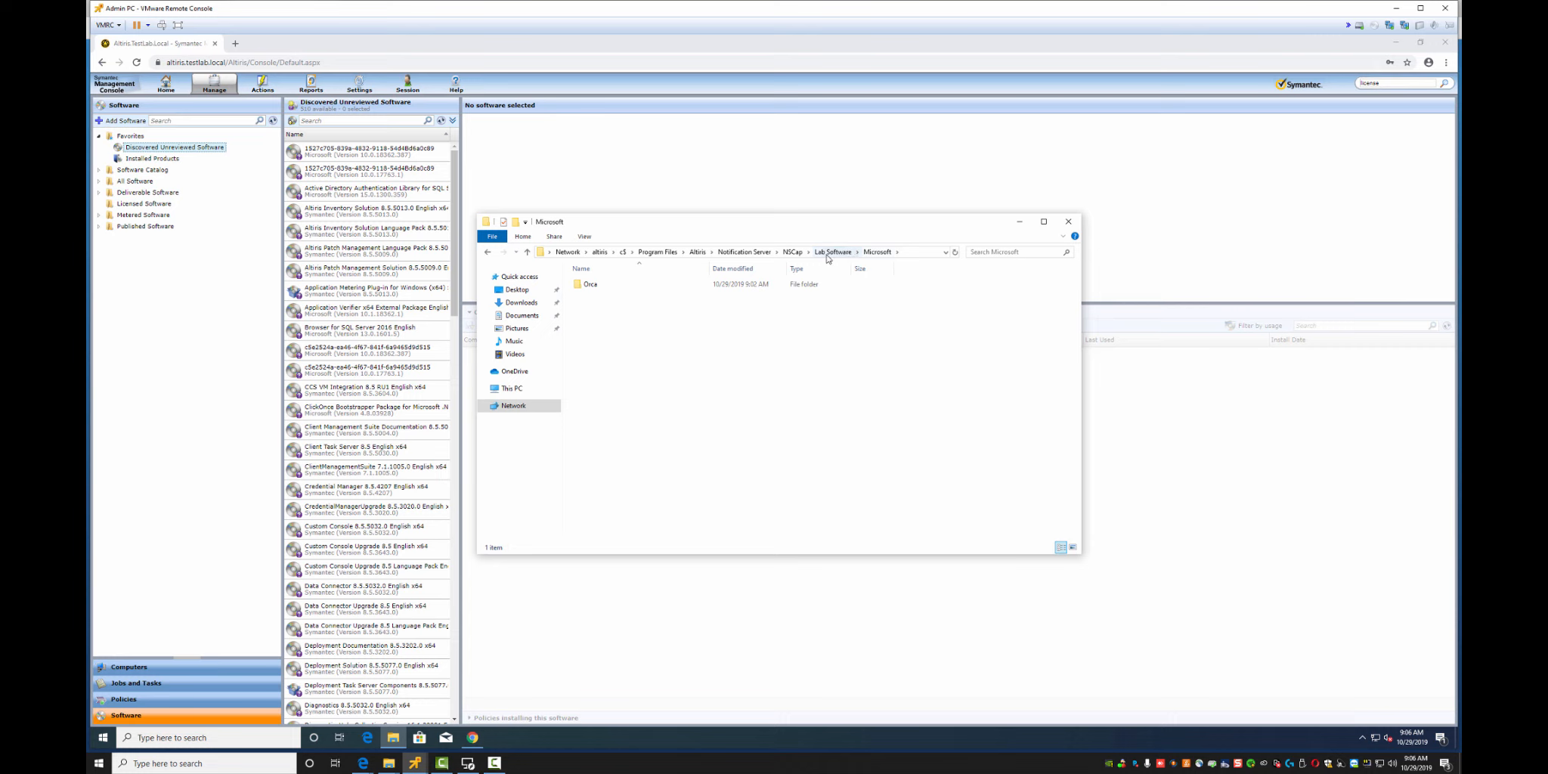
double_click(592, 289)
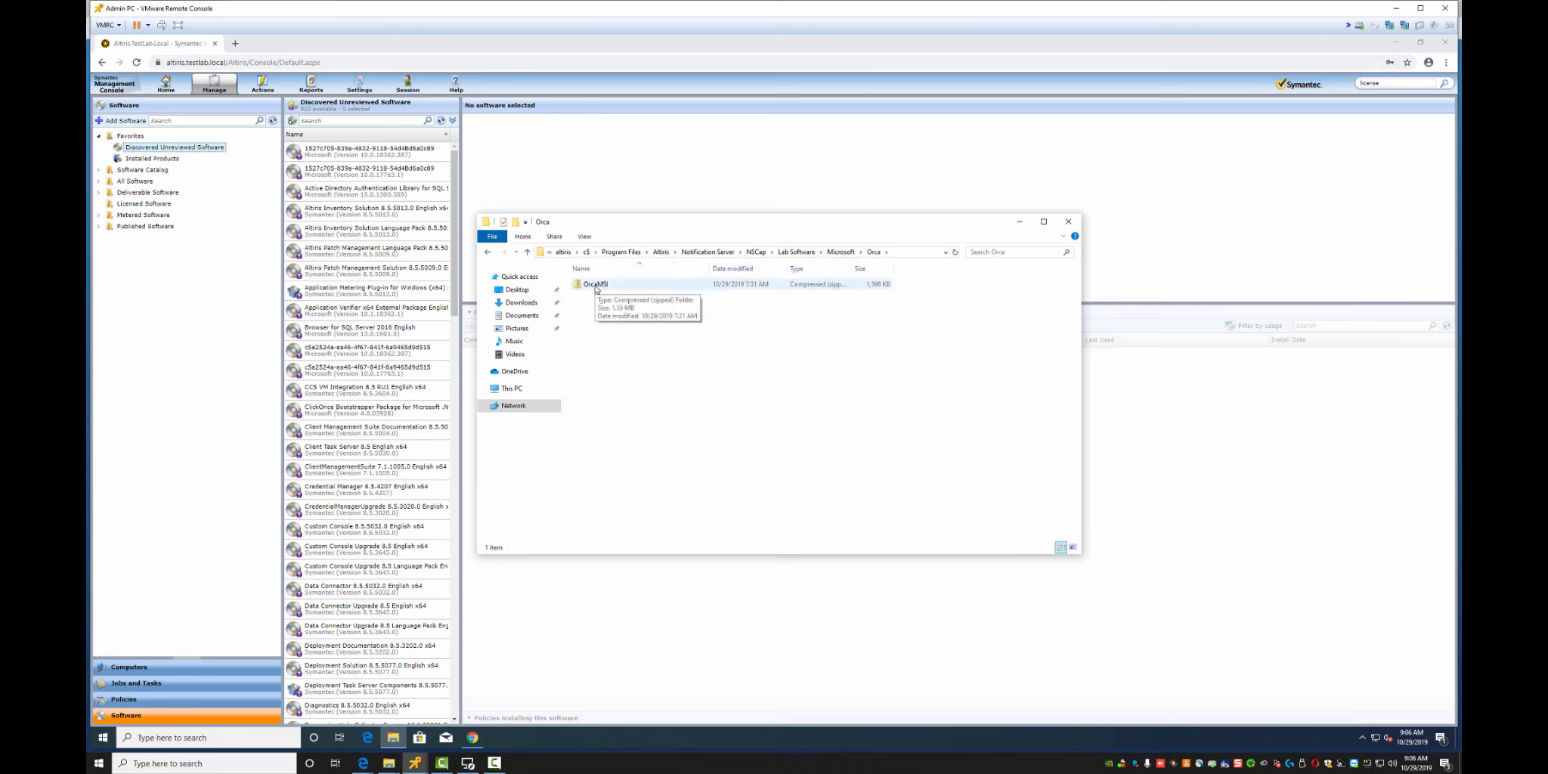
Extract the OrcaMSI archive into the Orca folder
click(596, 286)
right_click(609, 336)
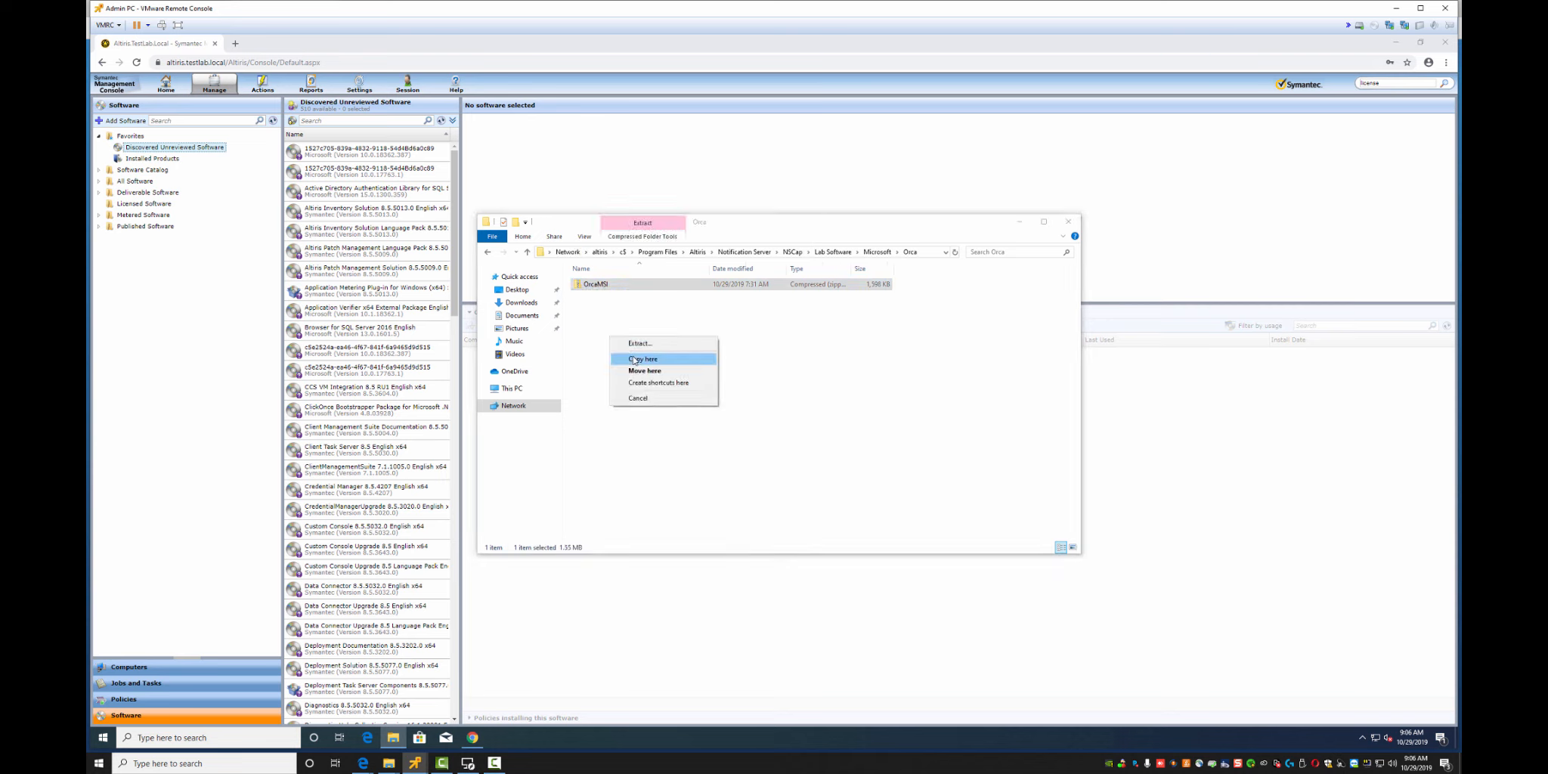
click(643, 346)
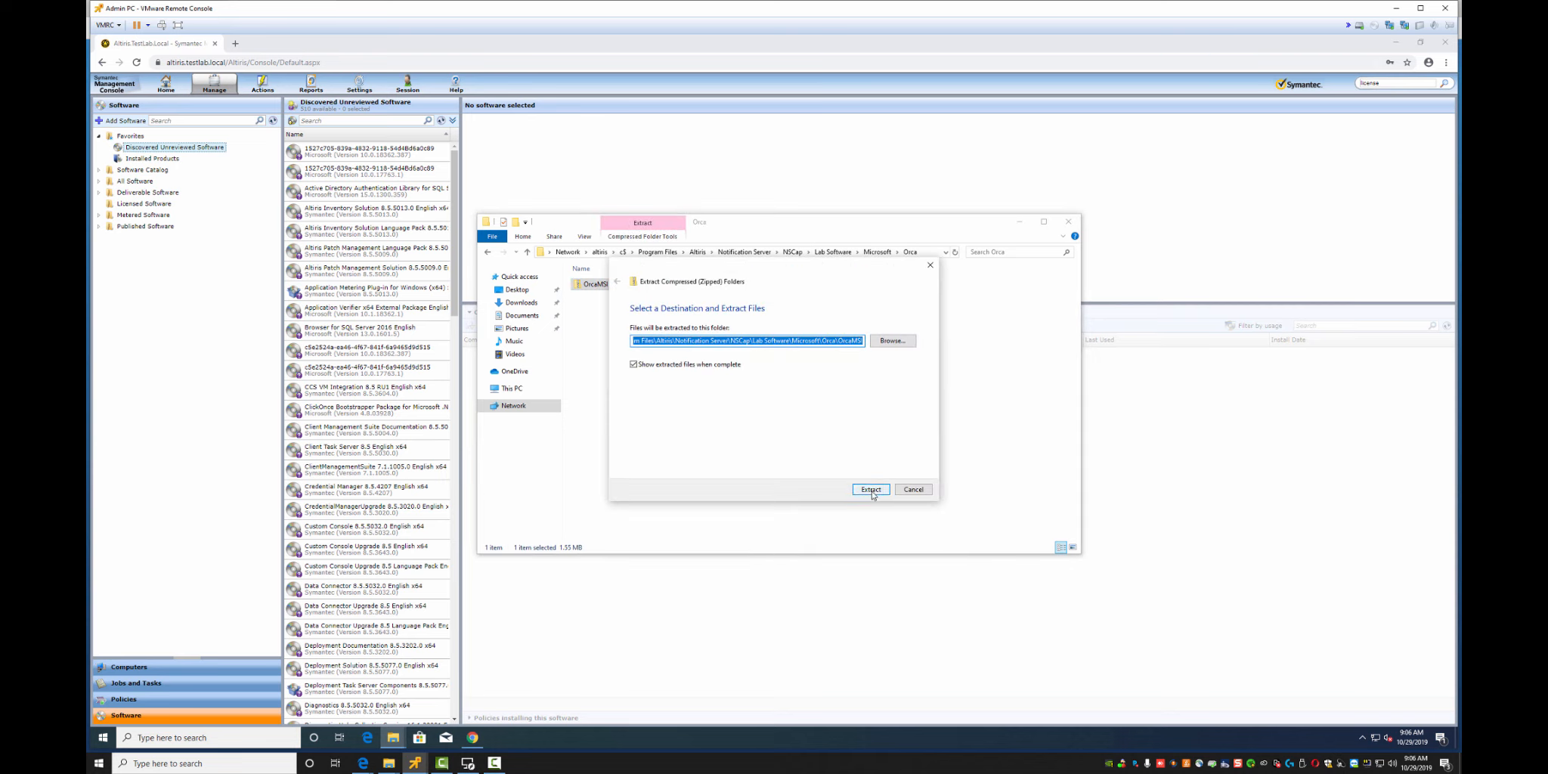
click(866, 489)
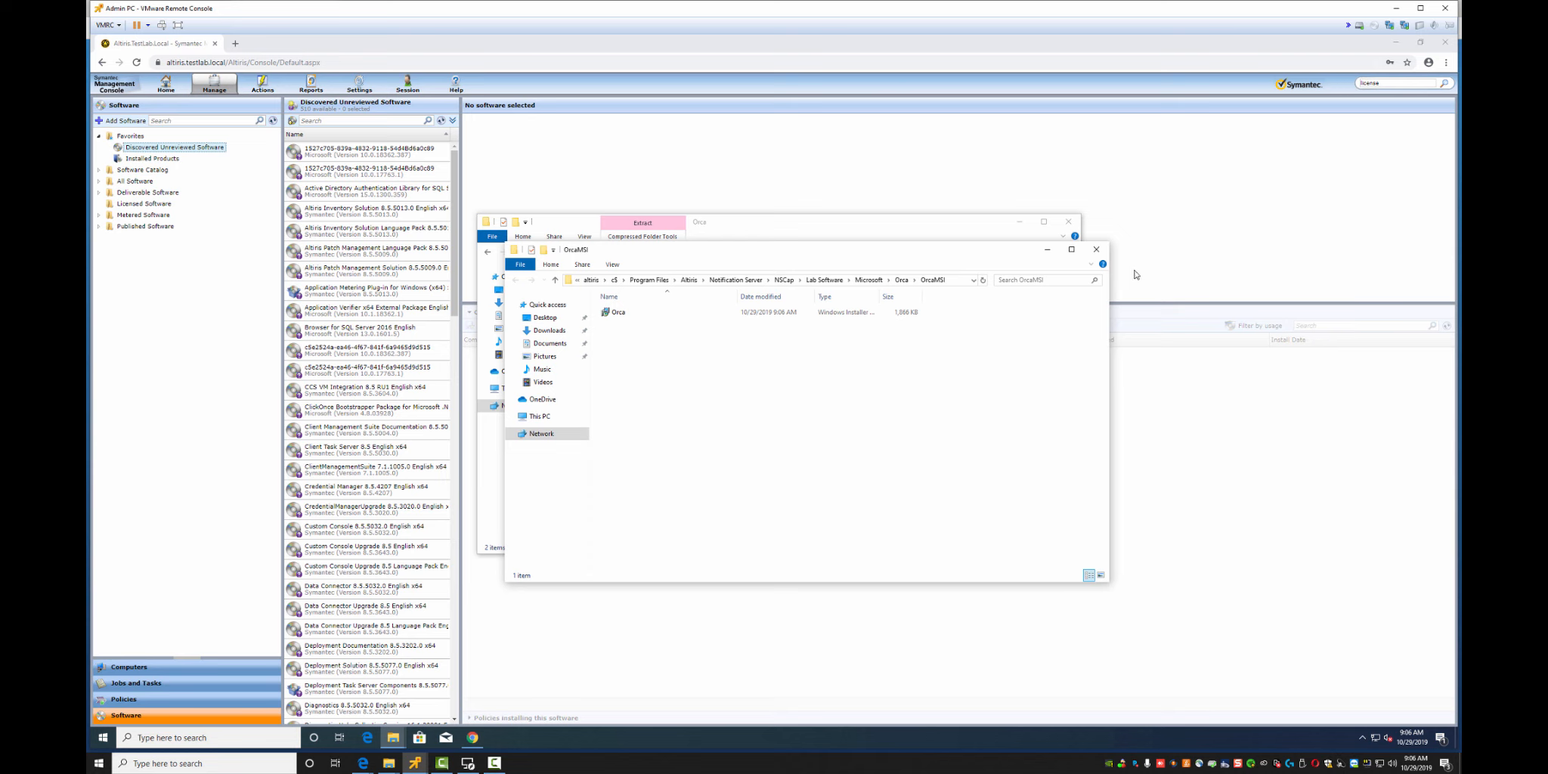
click(1096, 249)
Copy Orca.msi out of the extracted OrcaMSI folder and paste it into Orca
double_click(596, 286)
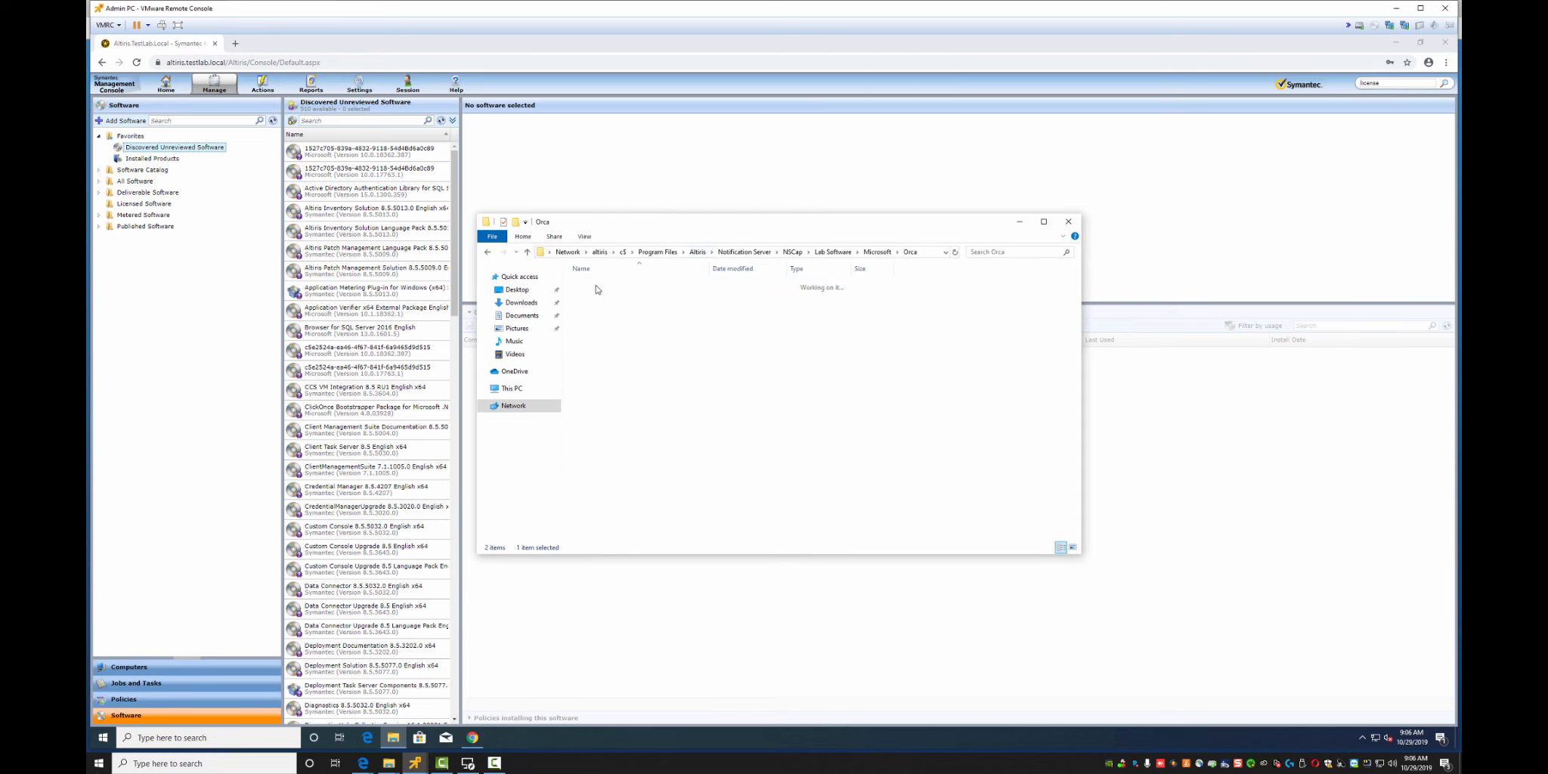
click(596, 287)
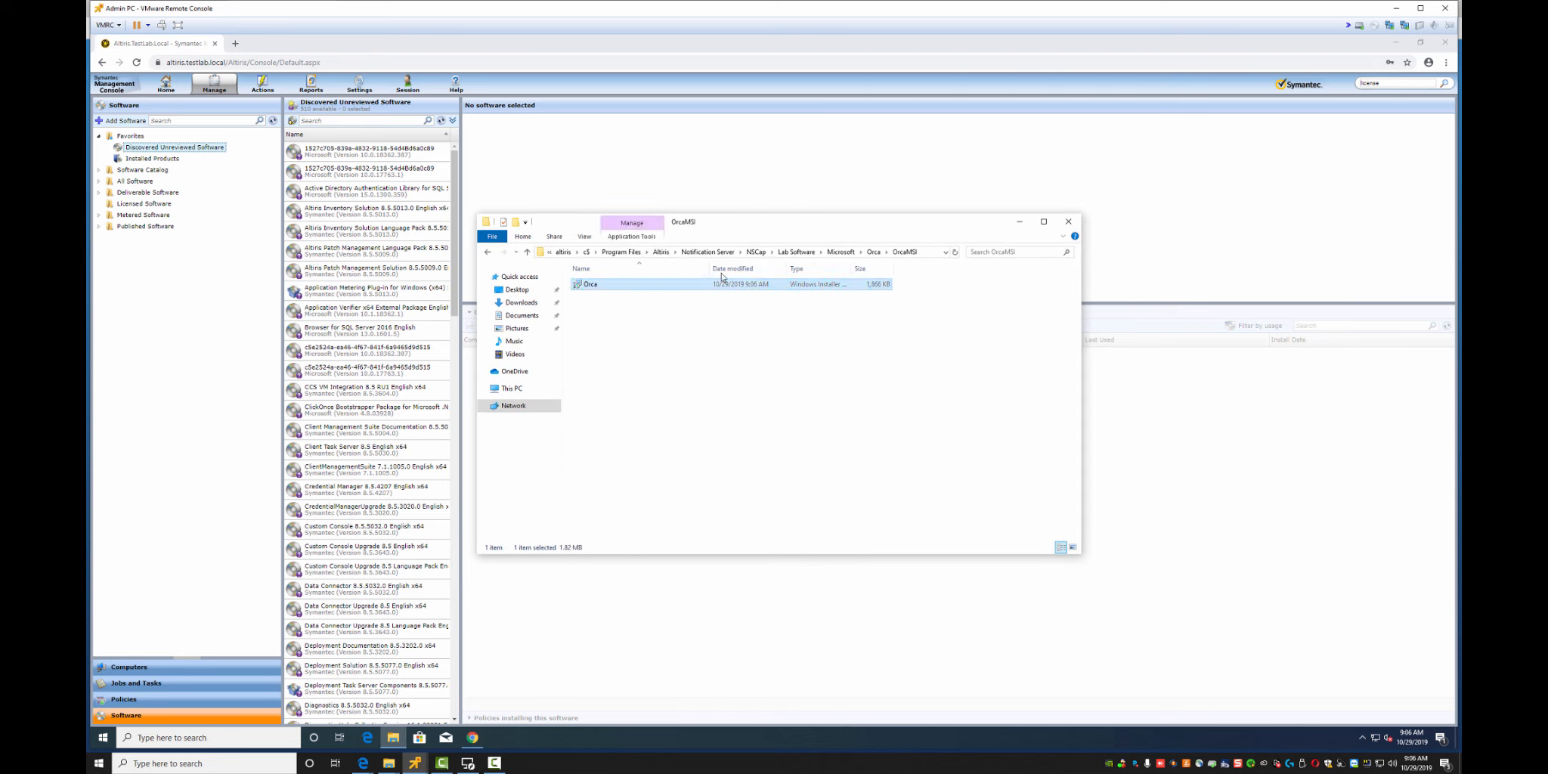
click(874, 252)
right_click(592, 319)
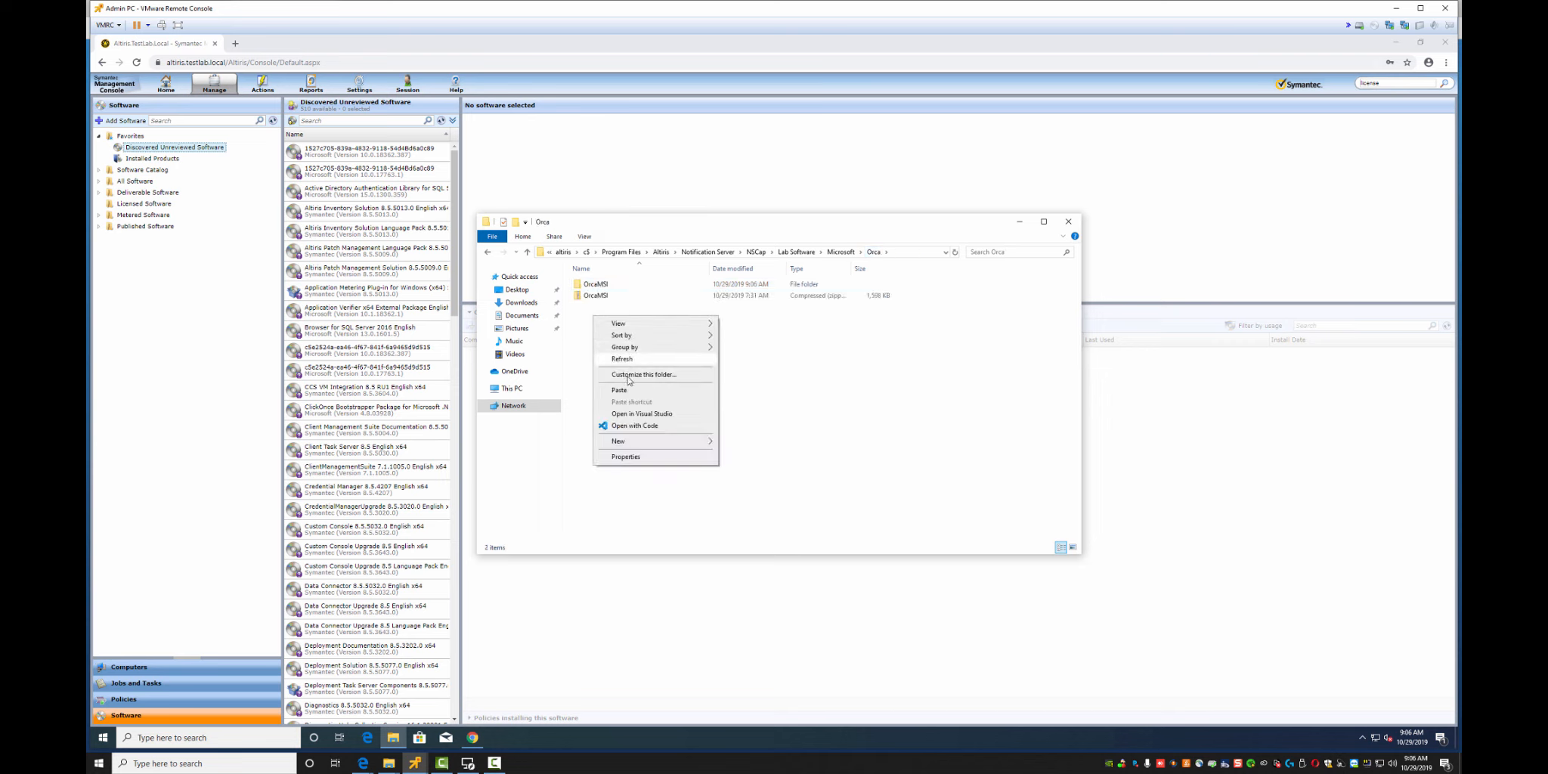
click(621, 391)
Permanently delete the OrcaMSI archive and the extracted OrcaMSI folder
right_click(591, 310)
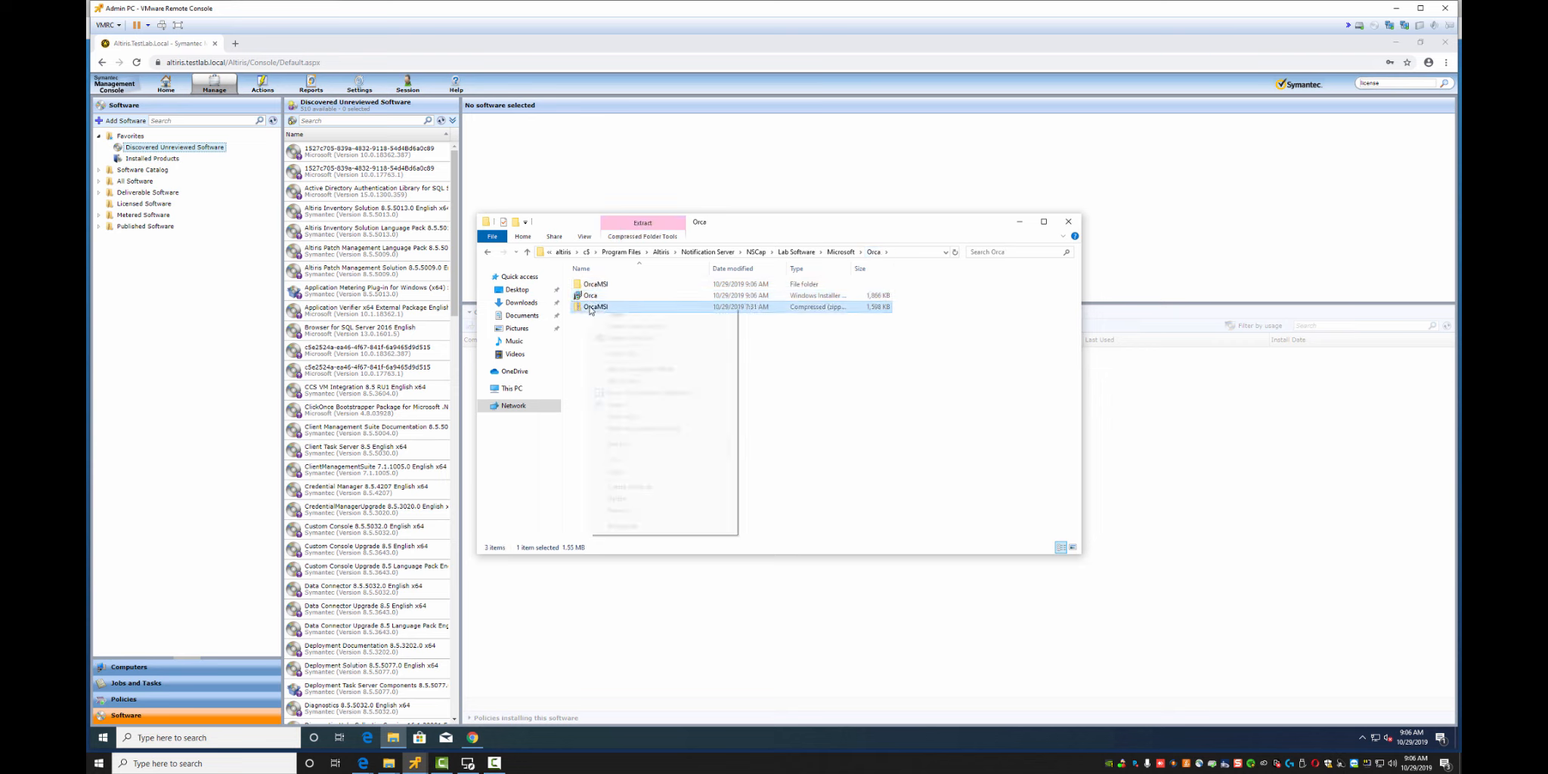
key(d)
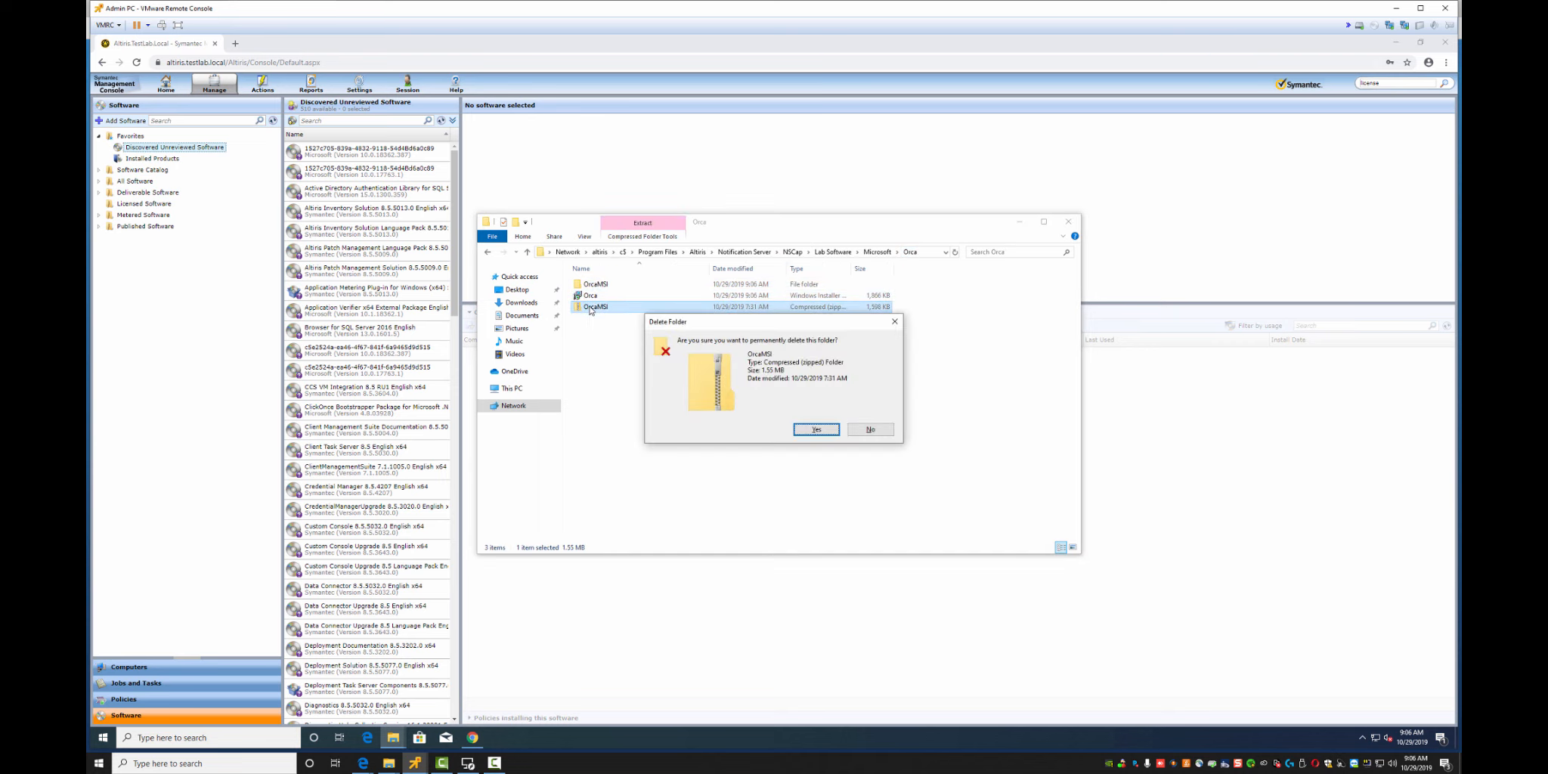
key(Return)
right_click(601, 286)
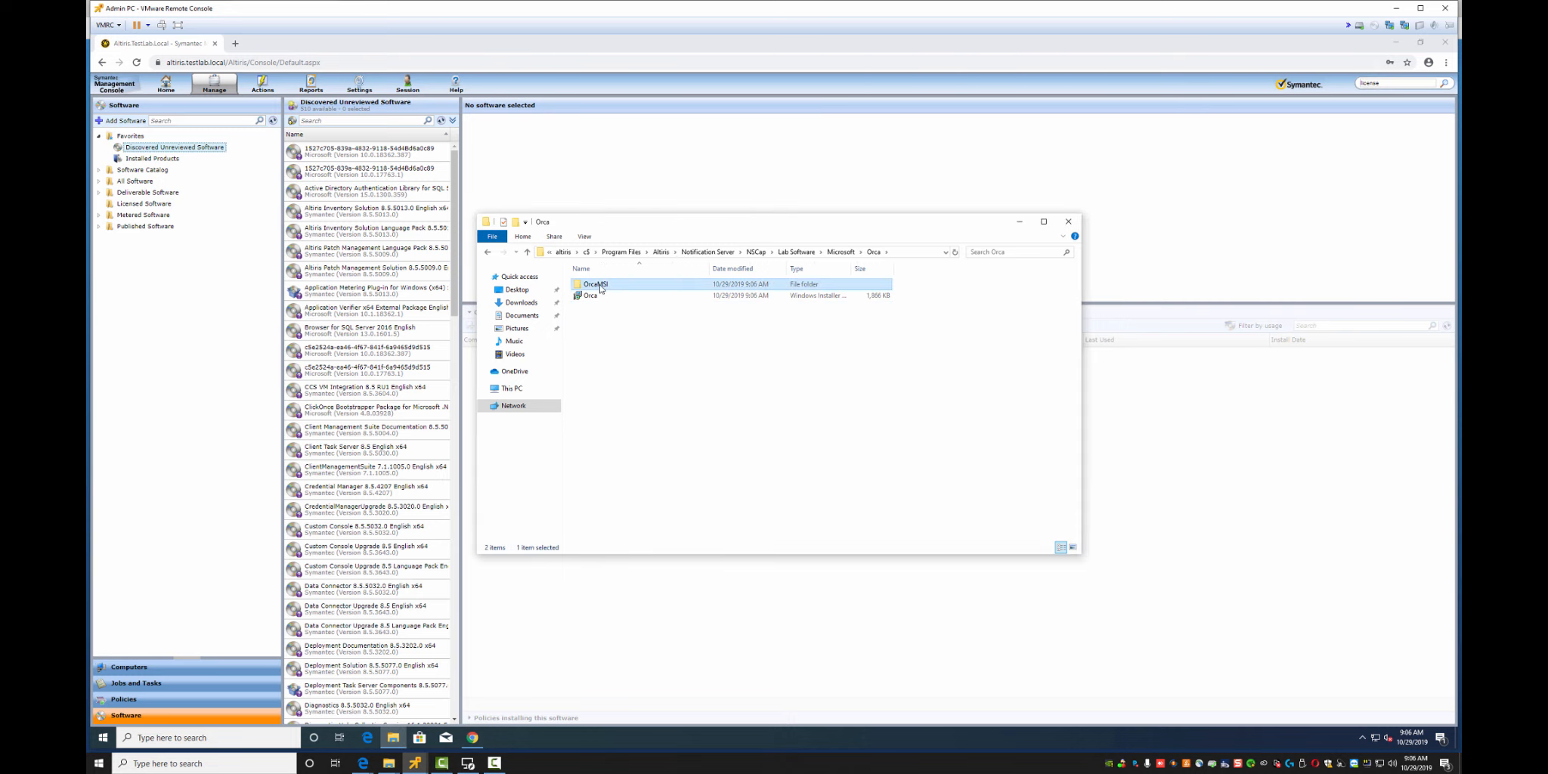
key(d)
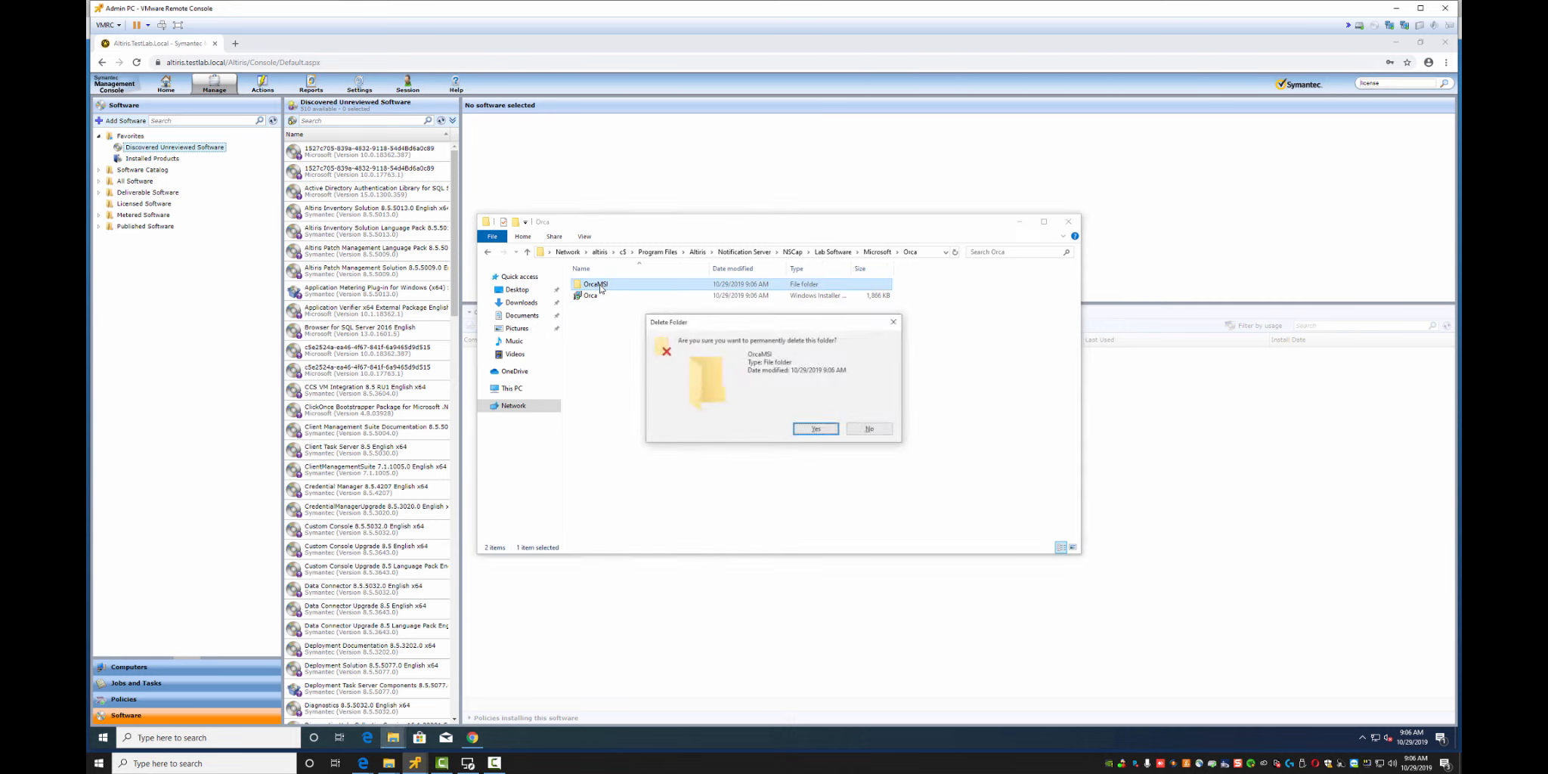
key(Return)
click(926, 255)
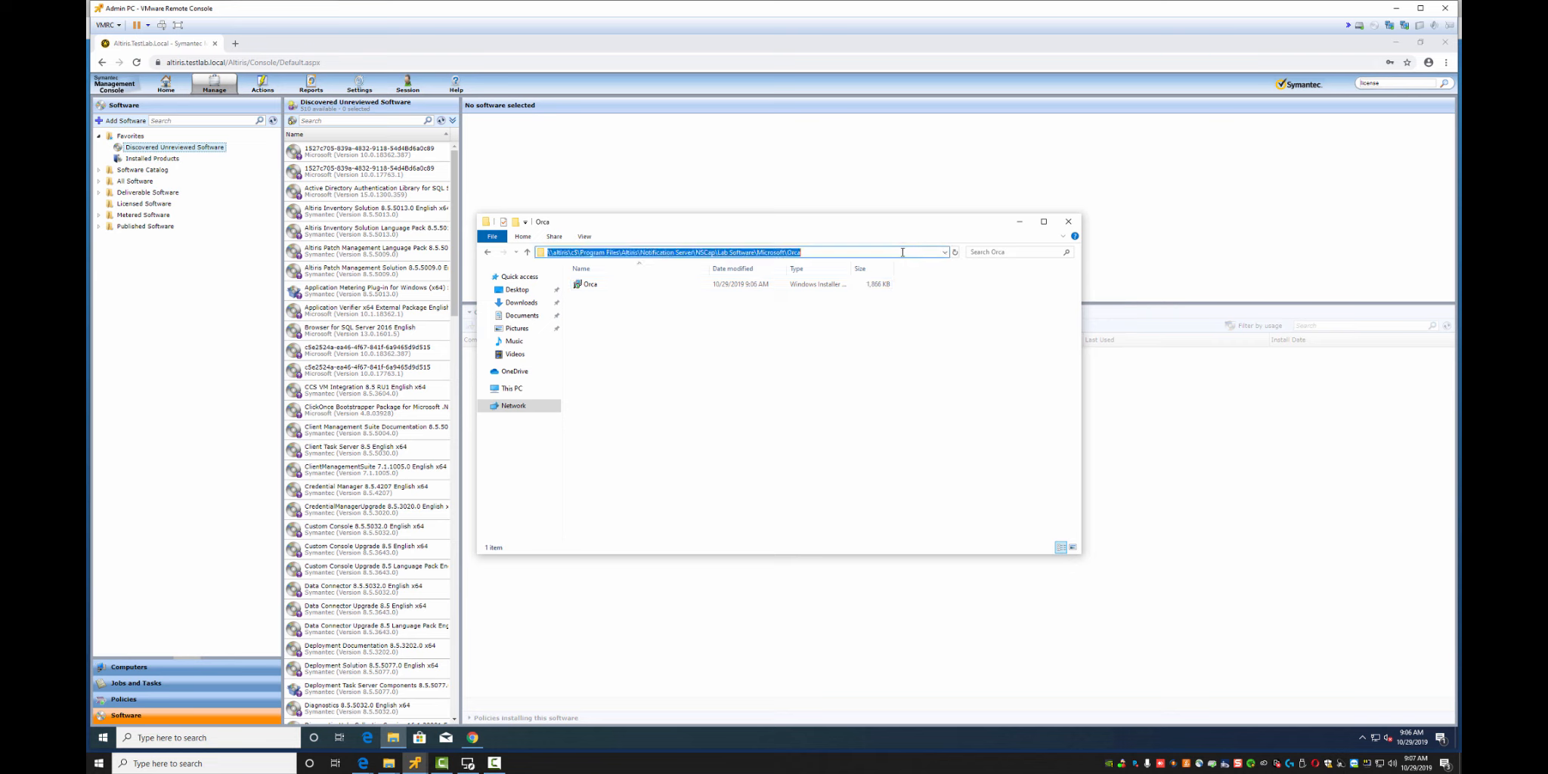
click(928, 254)
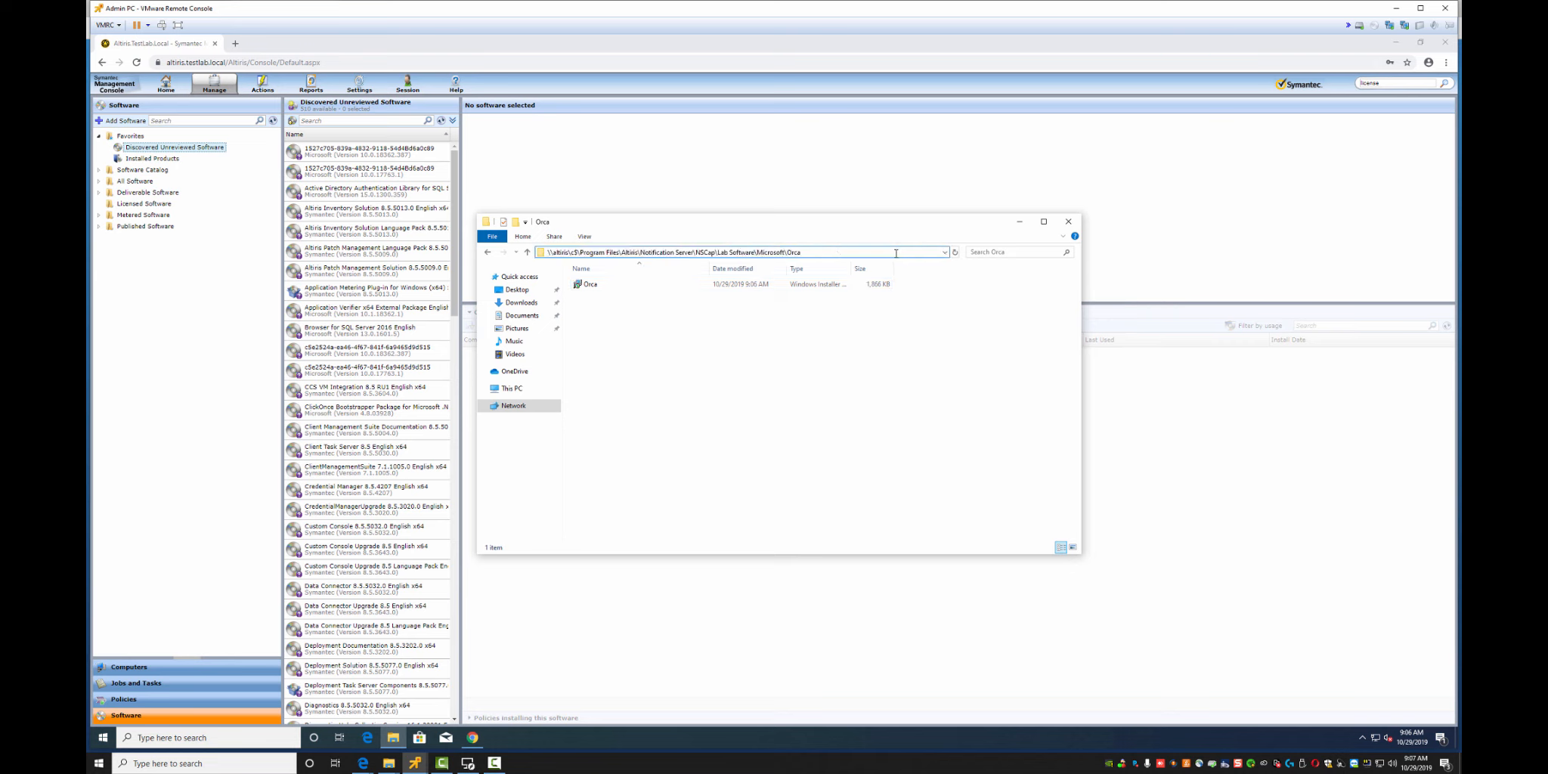
text(\Orca.Msi)
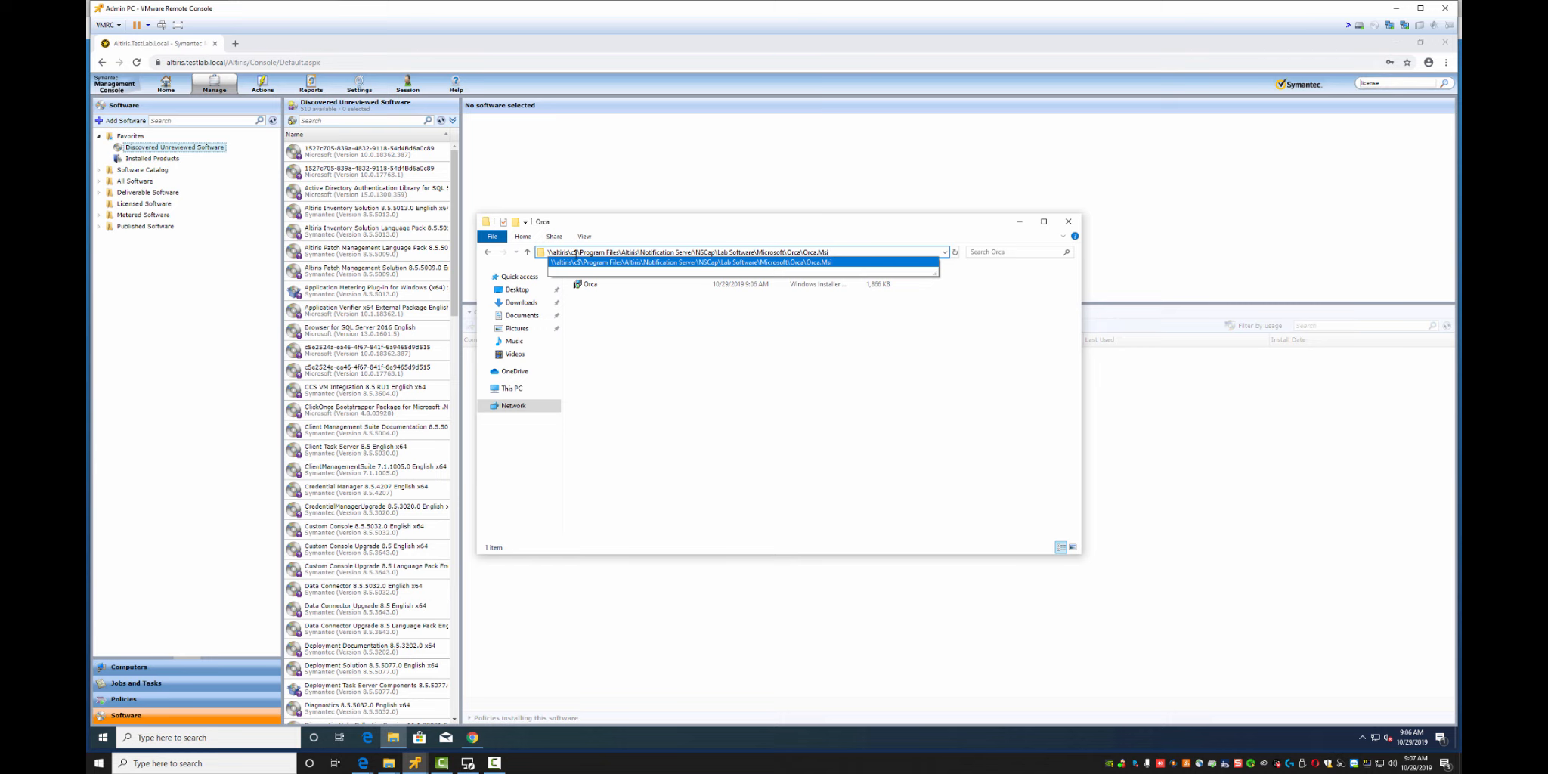
text(:)
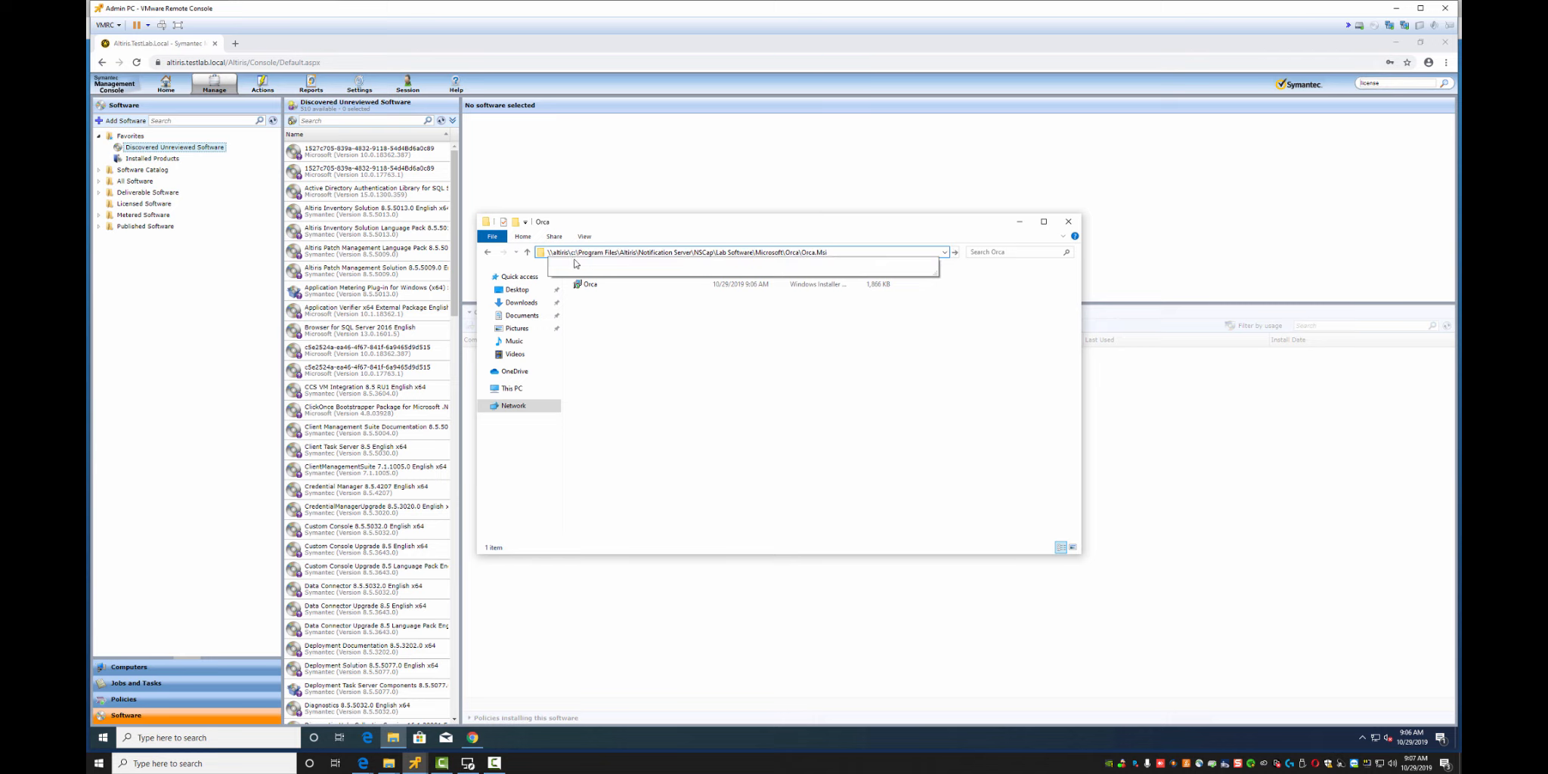
drag(573, 254, 852, 254)
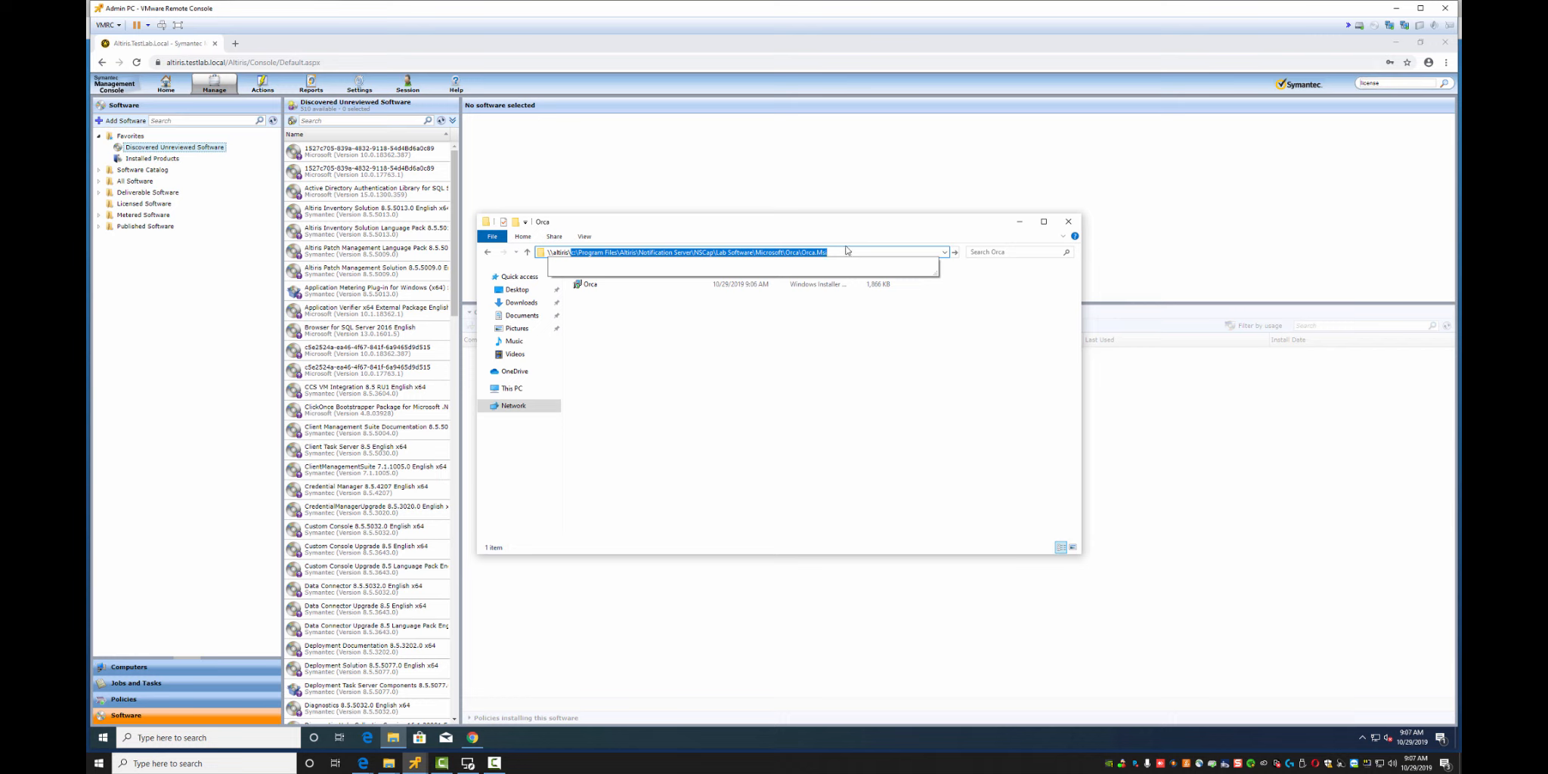
click(764, 336)
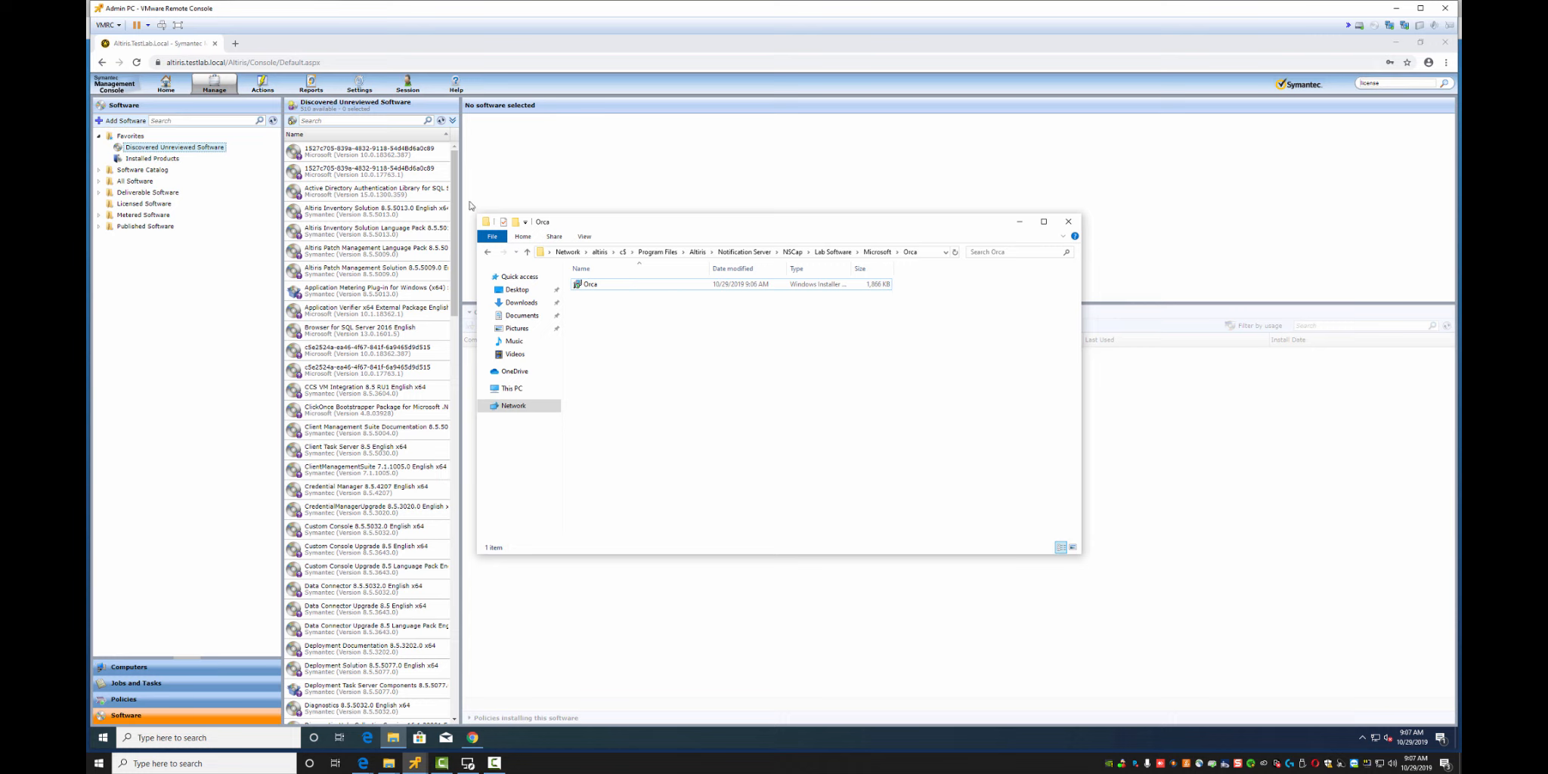
Switch to the console and collapse the Software Catalog and Favorites tree nodes
click(98, 176)
click(98, 172)
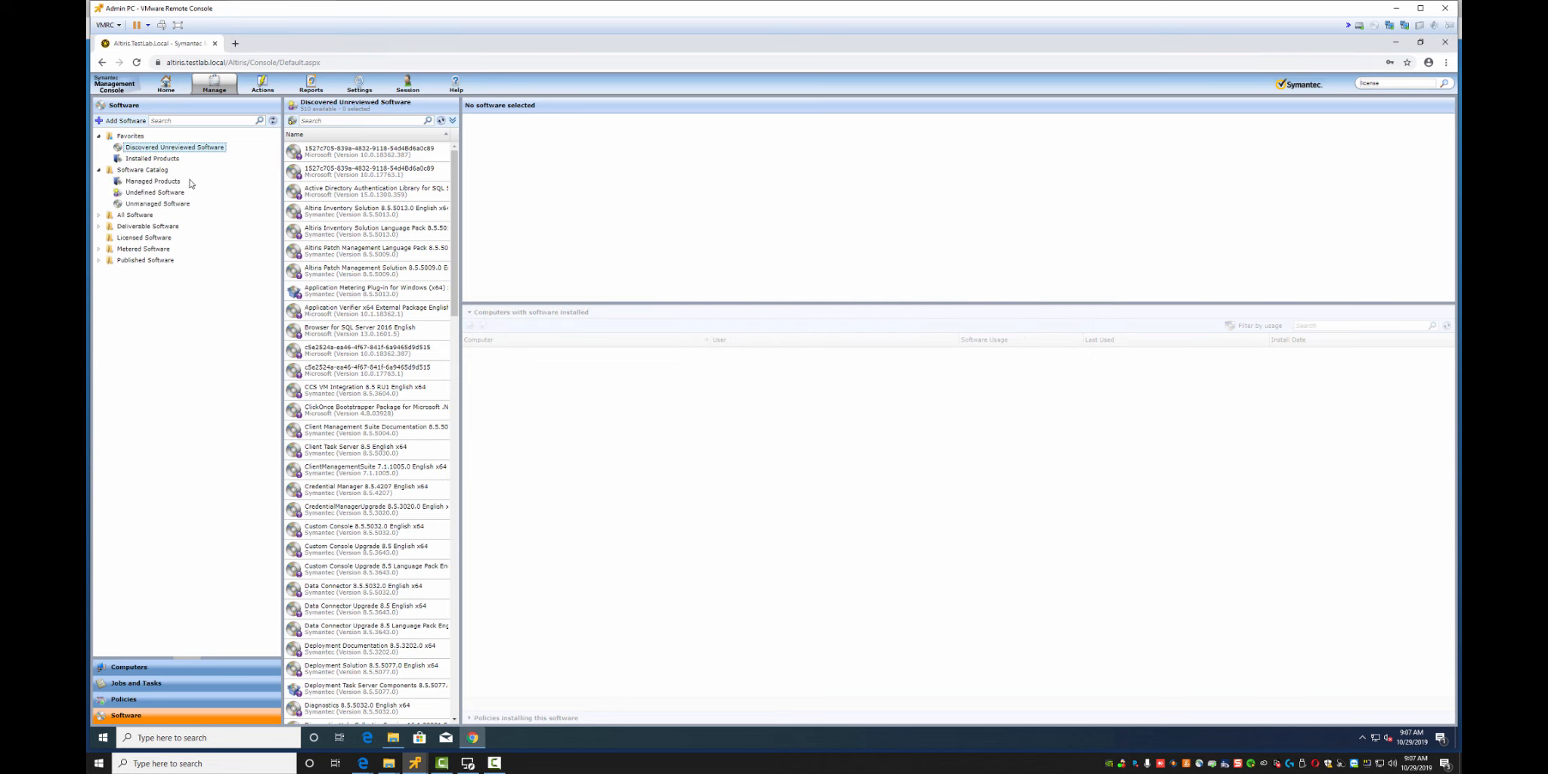
click(98, 216)
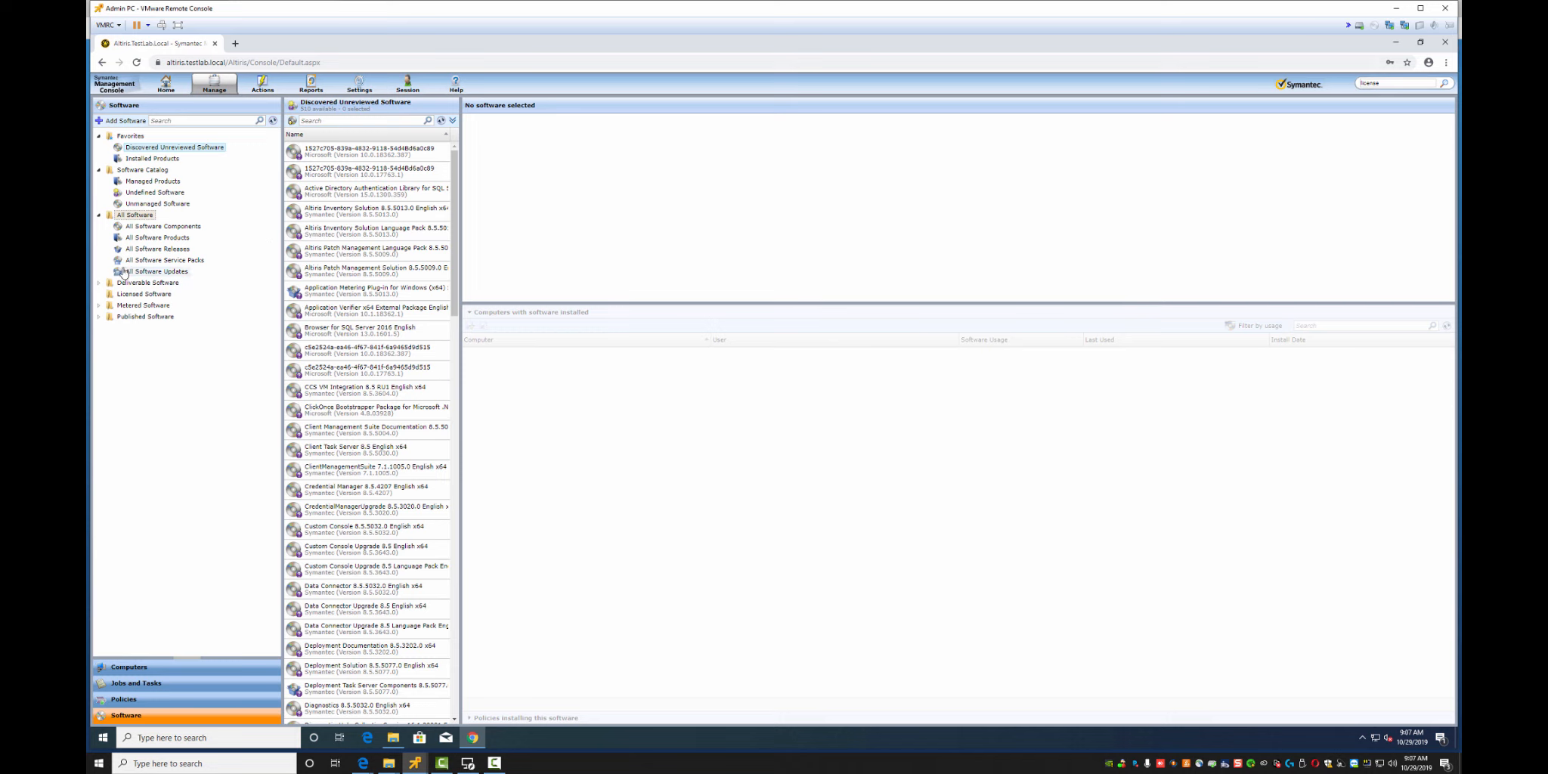
click(98, 216)
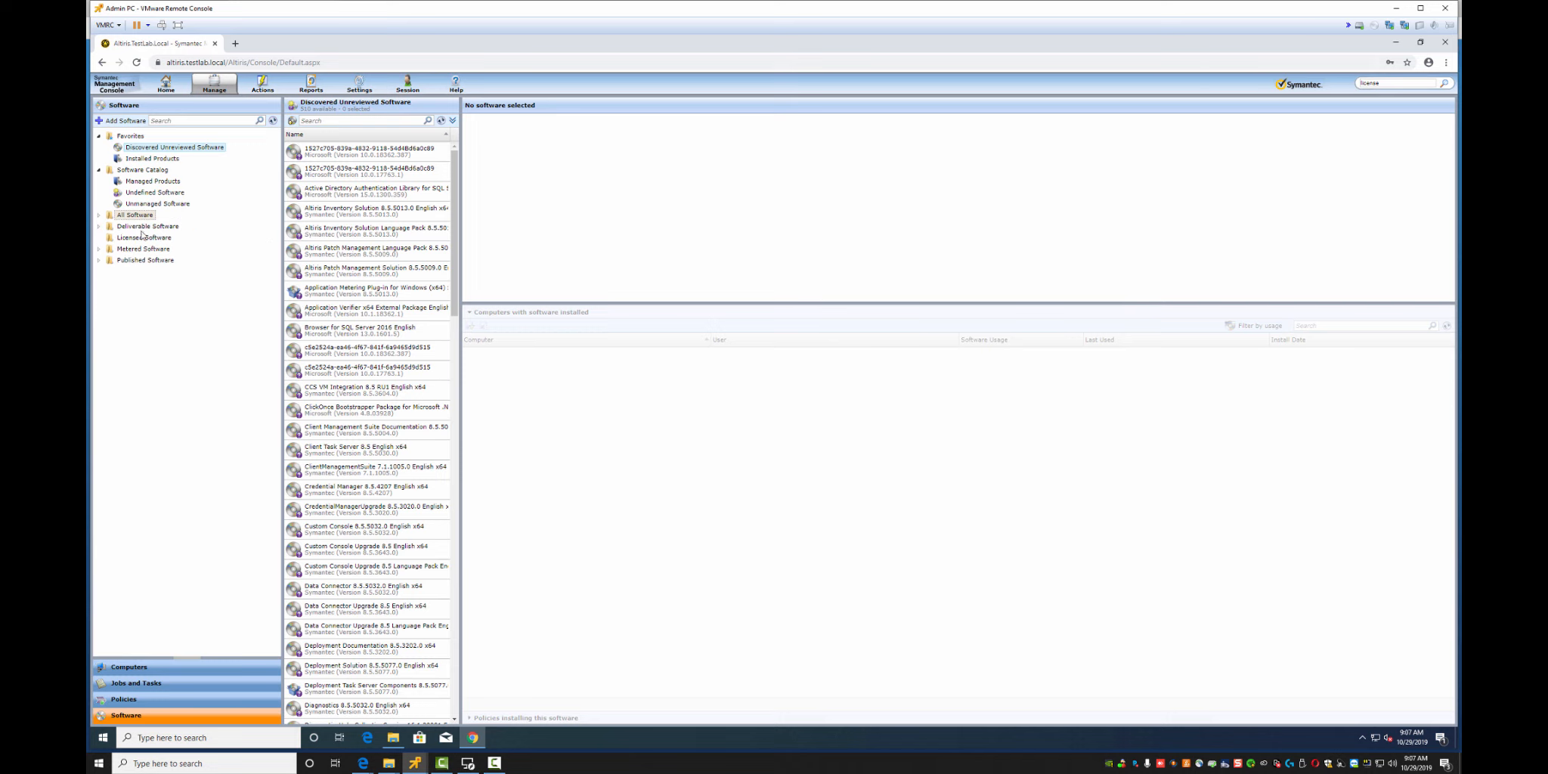
click(99, 171)
click(98, 137)
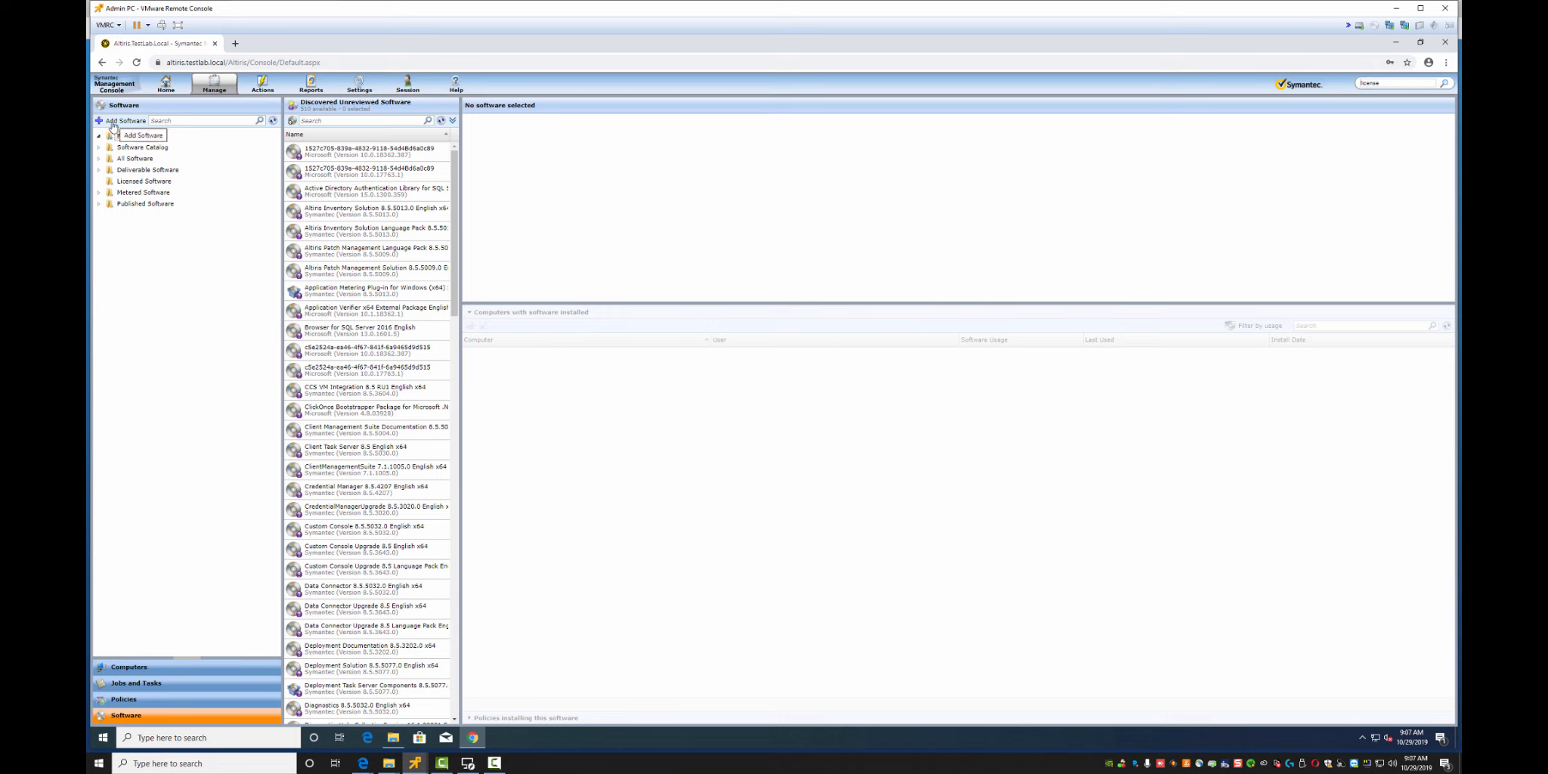
Expand Deliverable Software and show the empty Software Products list
right_click(217, 251)
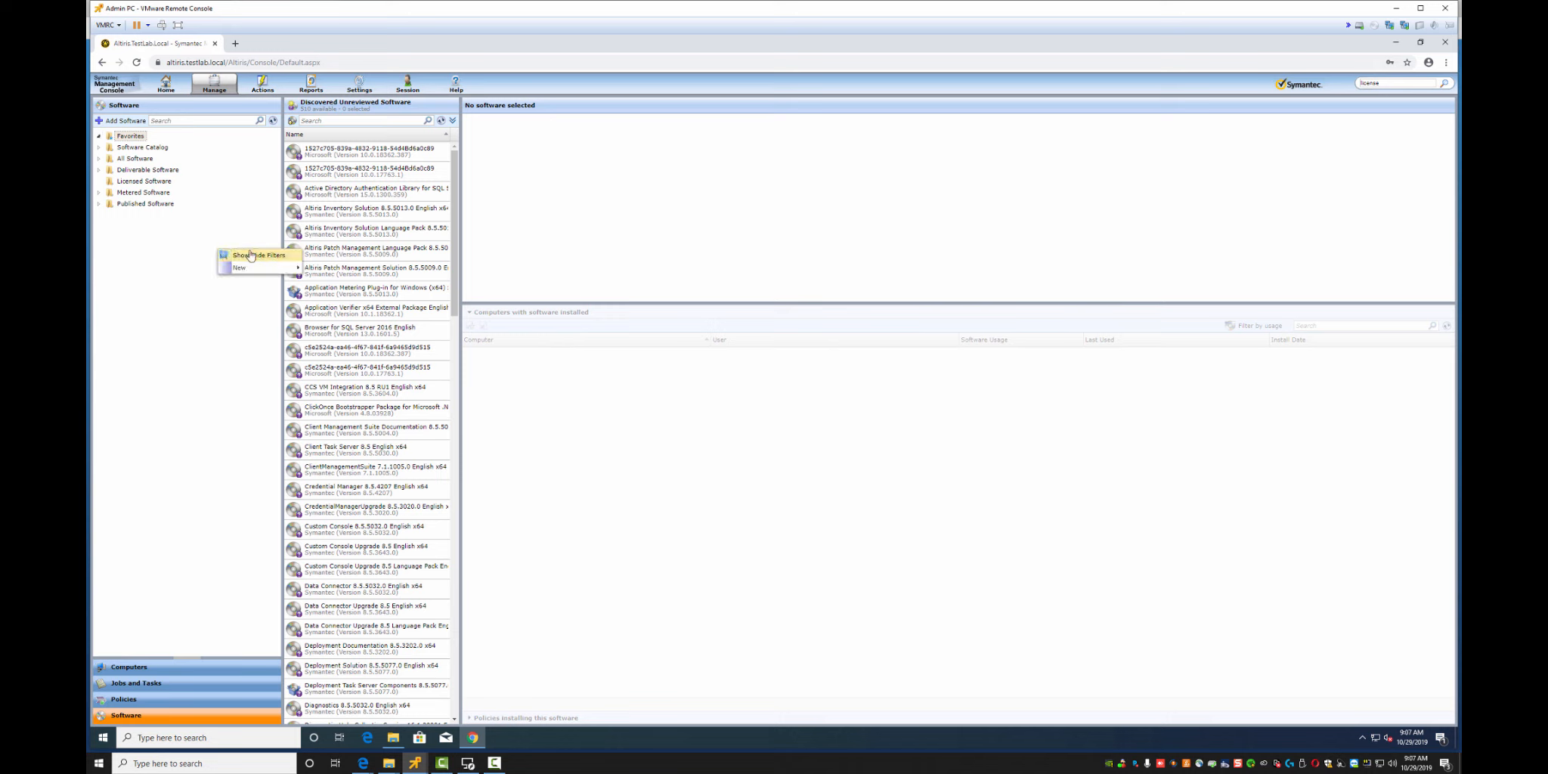
click(134, 212)
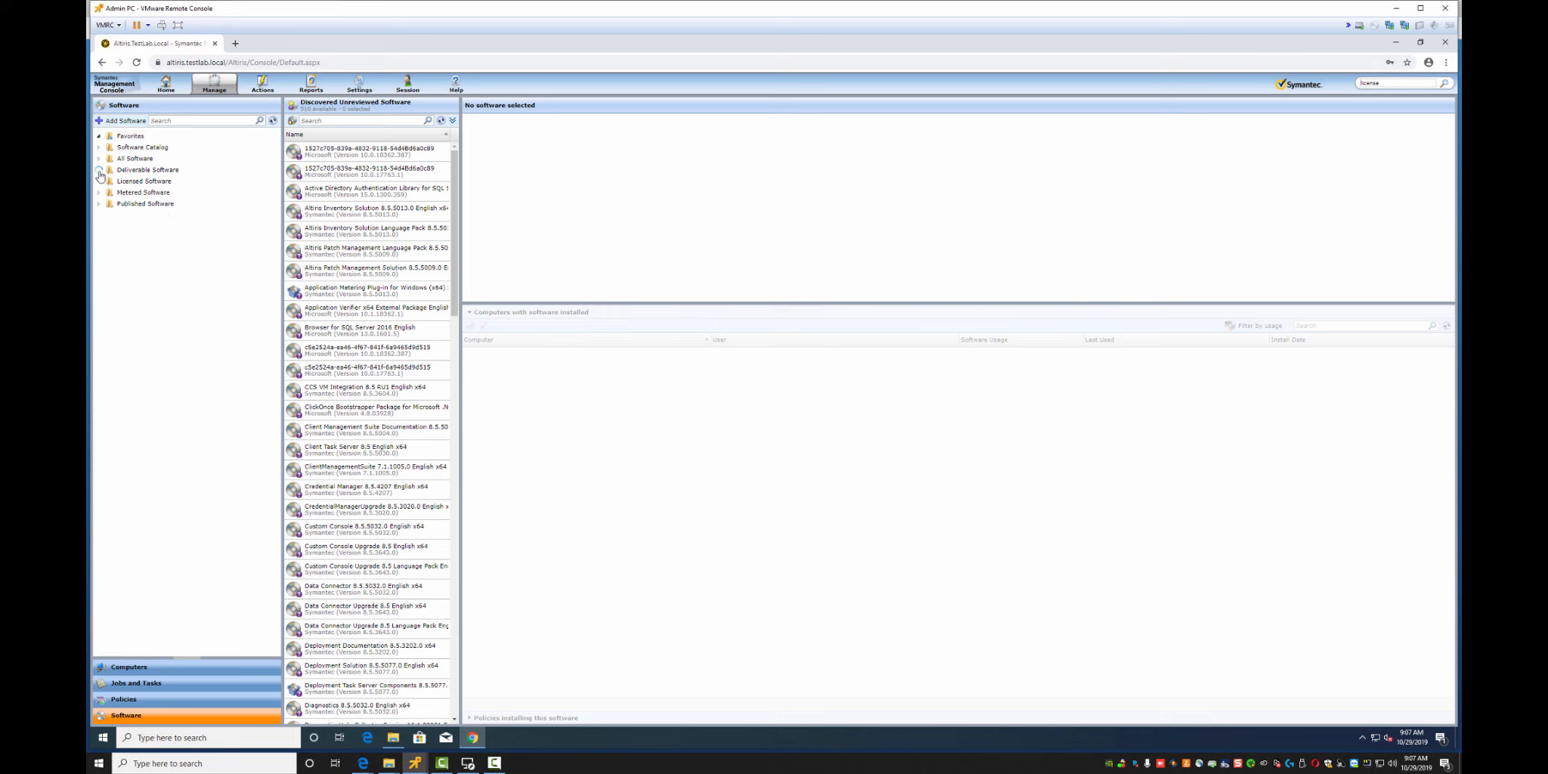
click(99, 171)
click(154, 193)
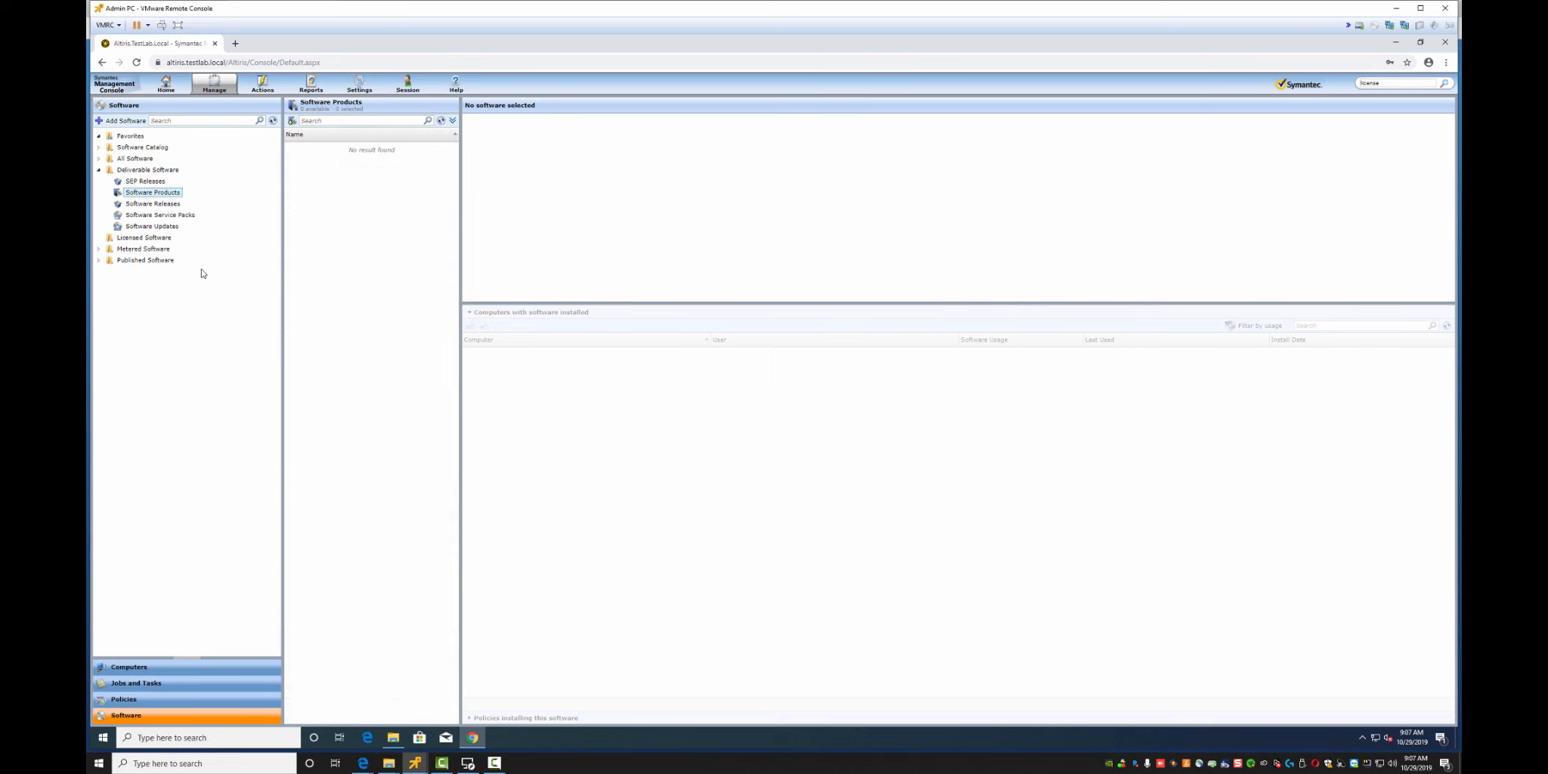
click(121, 121)
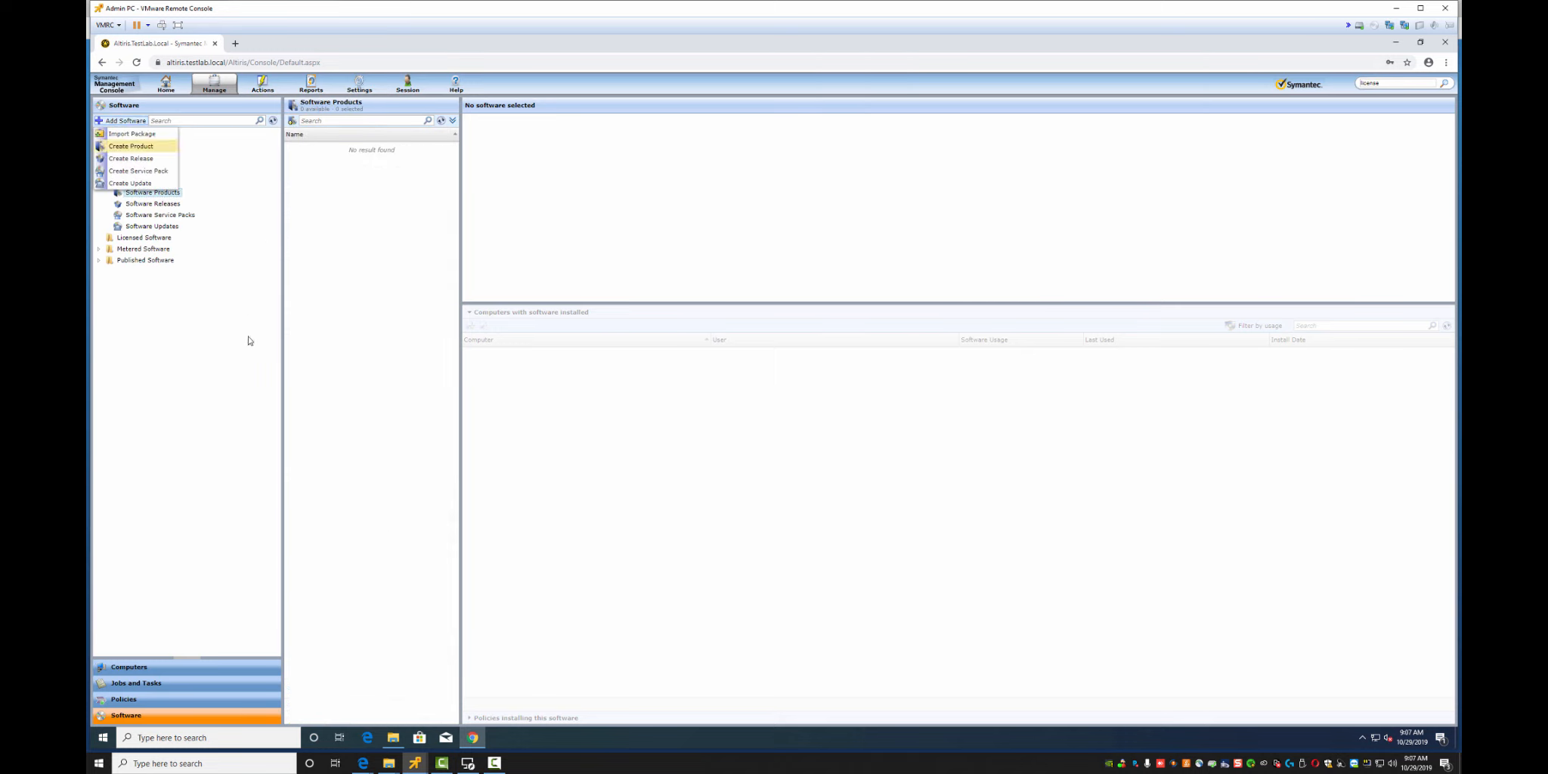
Start a new software product named Microsoft Orca with company Microsoft
click(138, 147)
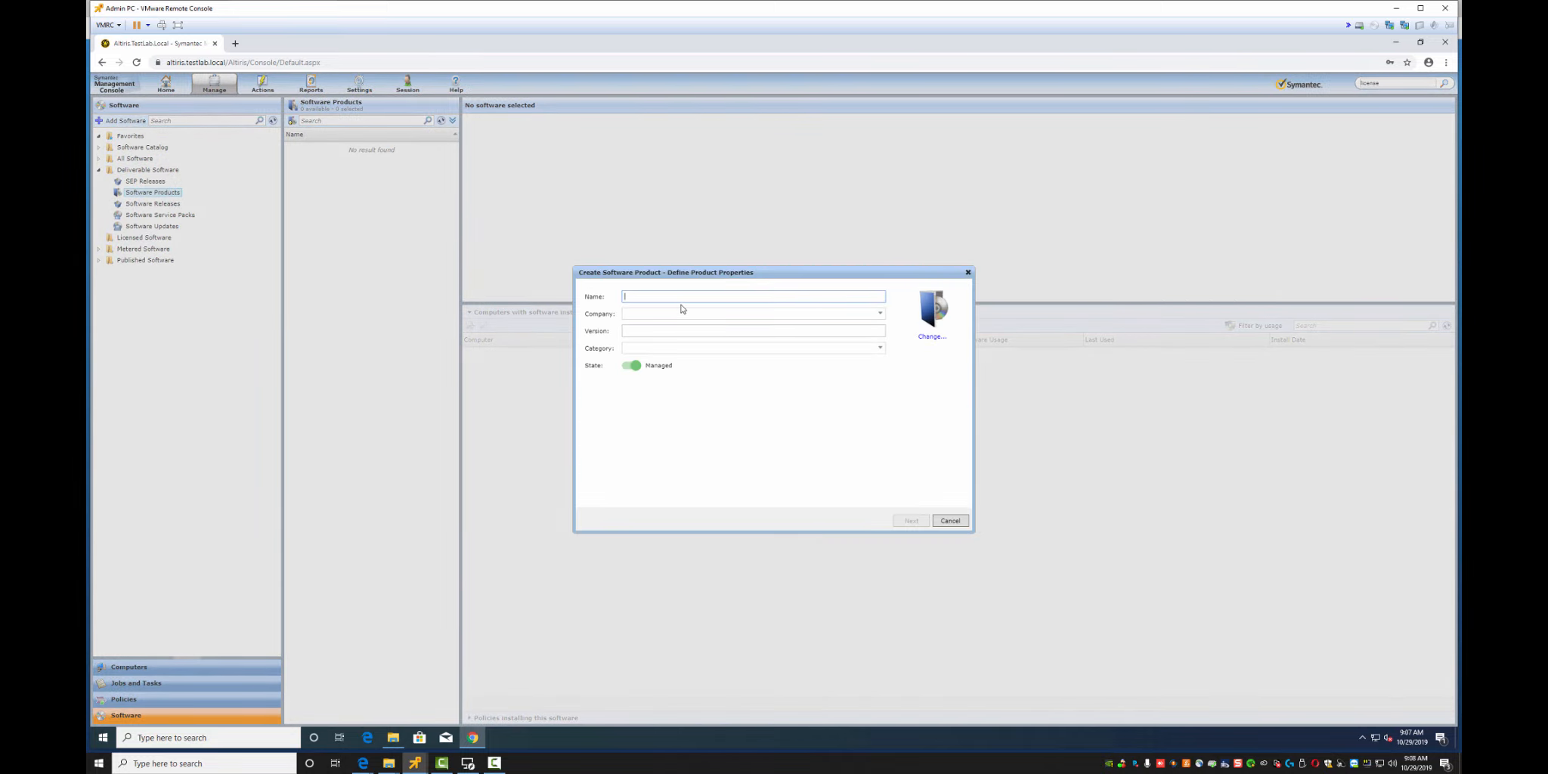
text(Microsoft Orca)
click(708, 316)
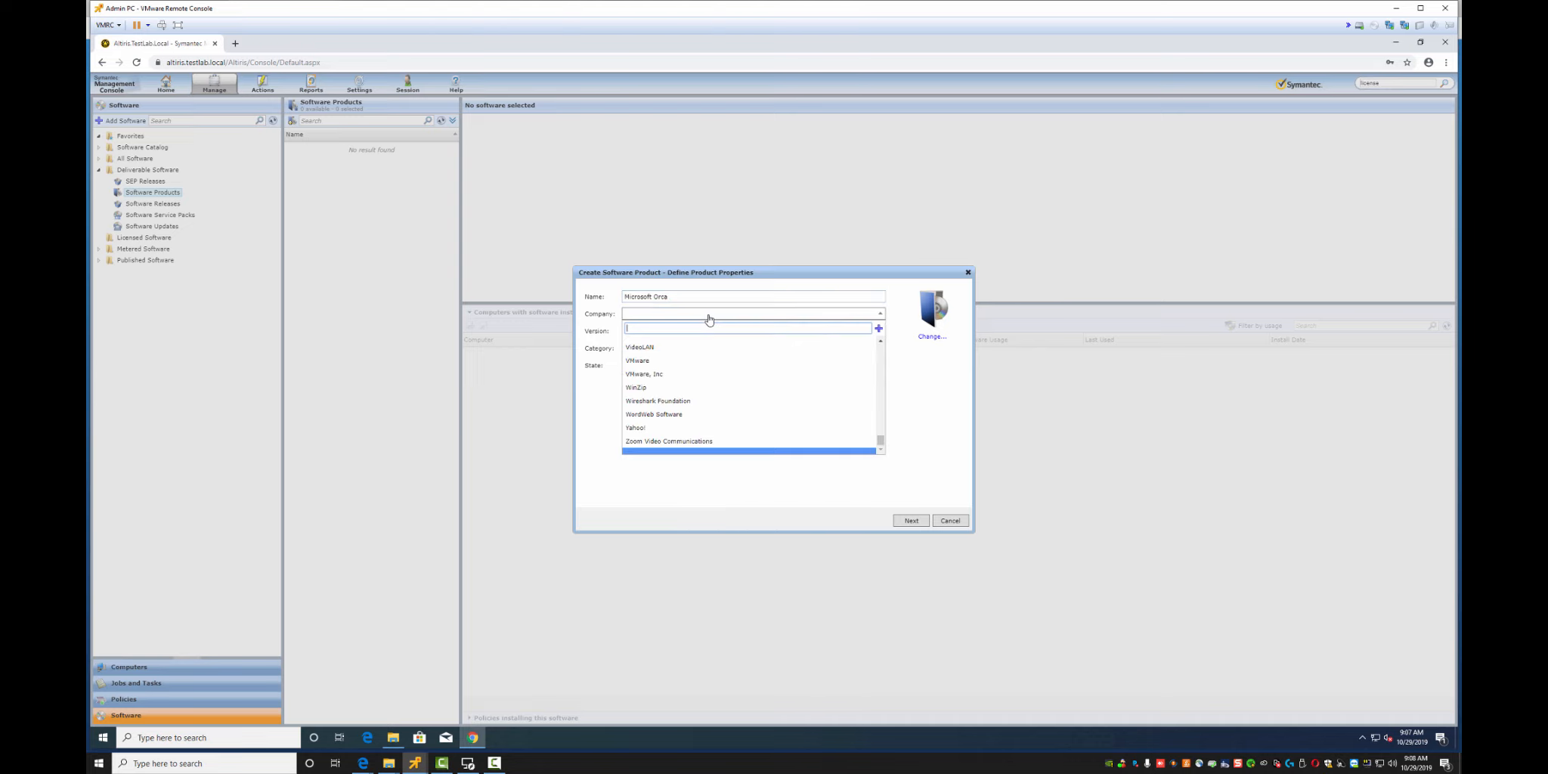
text(microso)
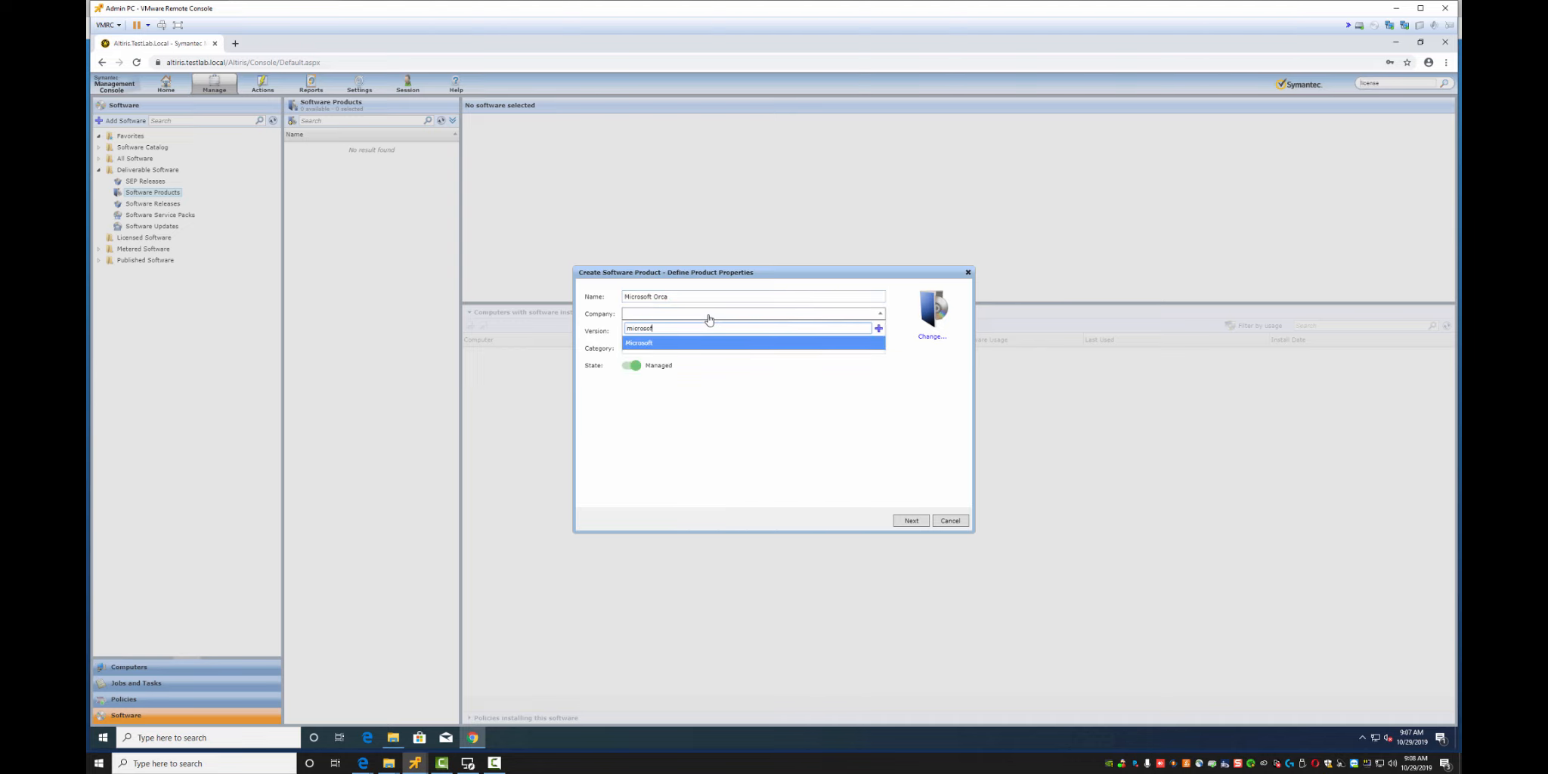
text(ft)
key(Return)
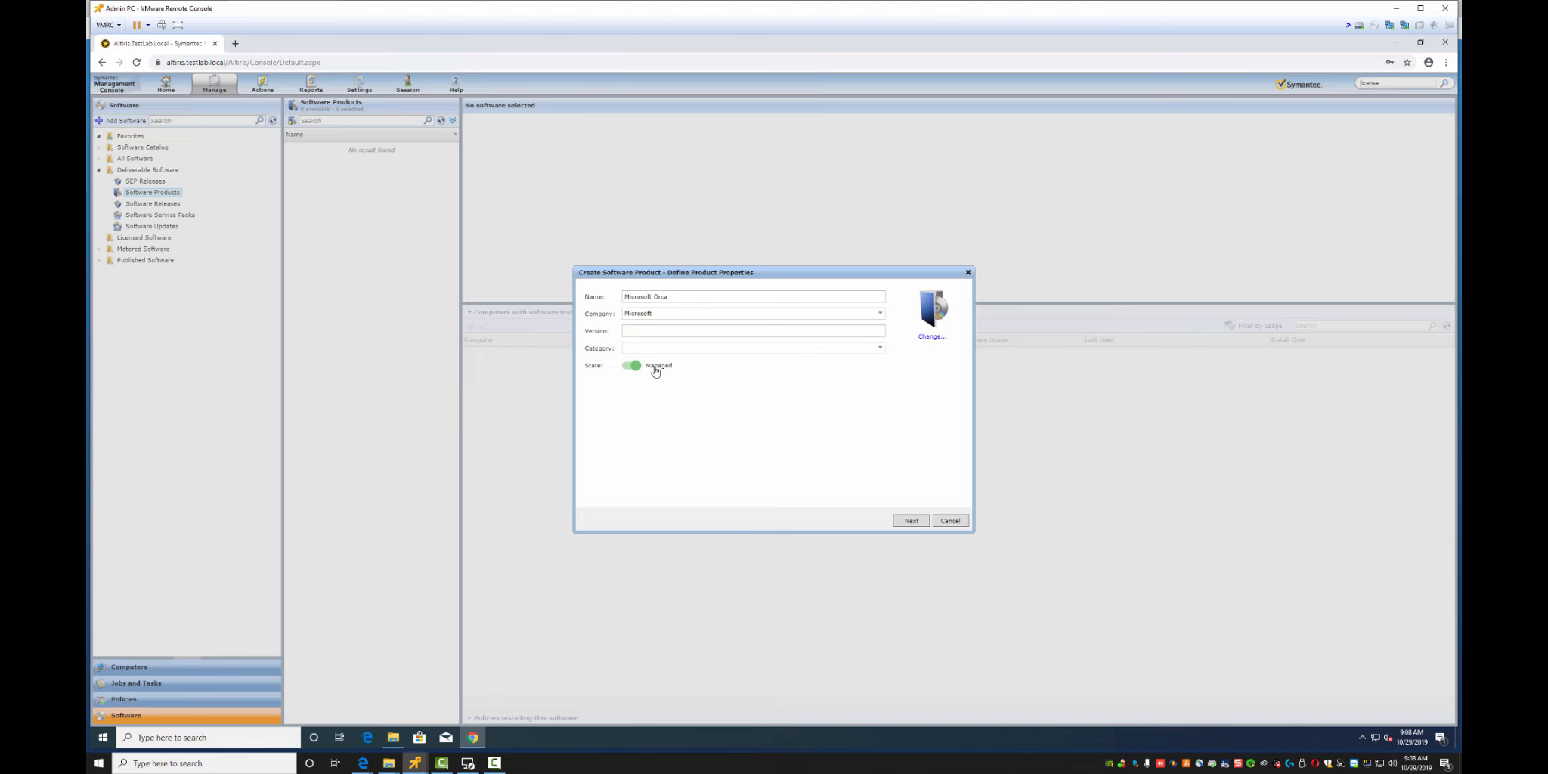
Search categories for Packaging Application, find none, and begin adding a new category
click(879, 348)
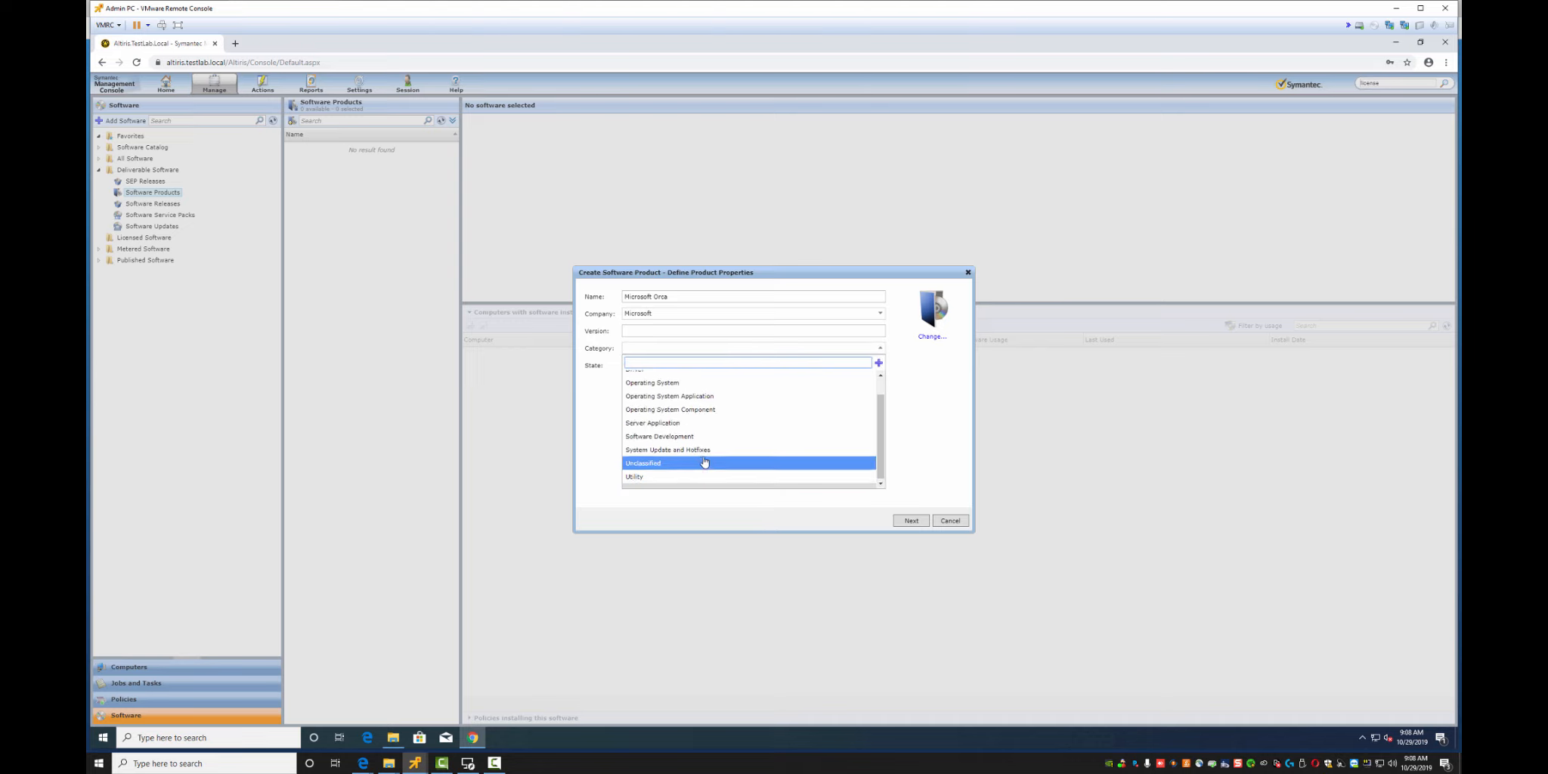
scroll(706, 458, up, 1)
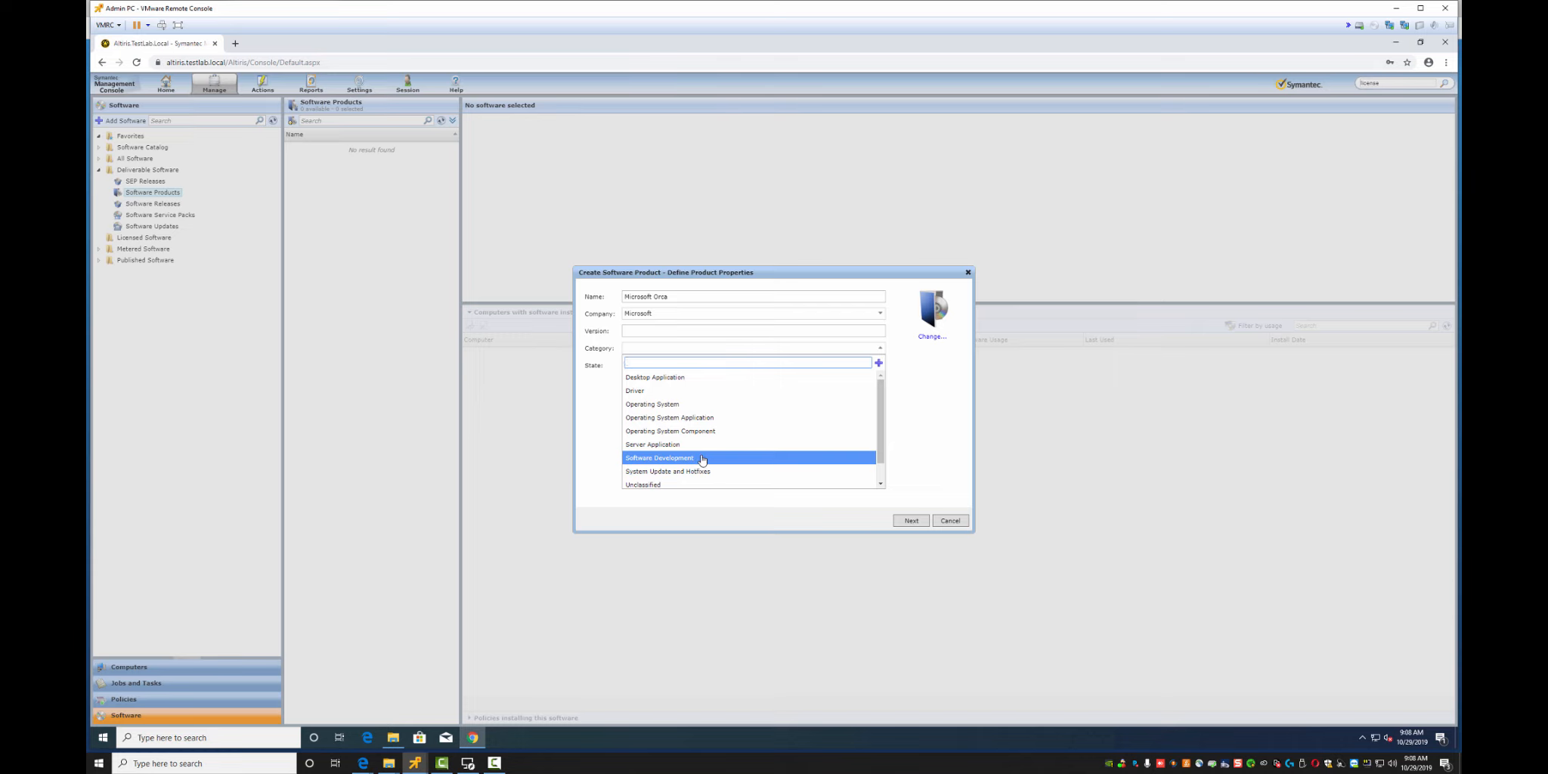
scroll(700, 461, down, 1)
scroll(686, 446, up, 1)
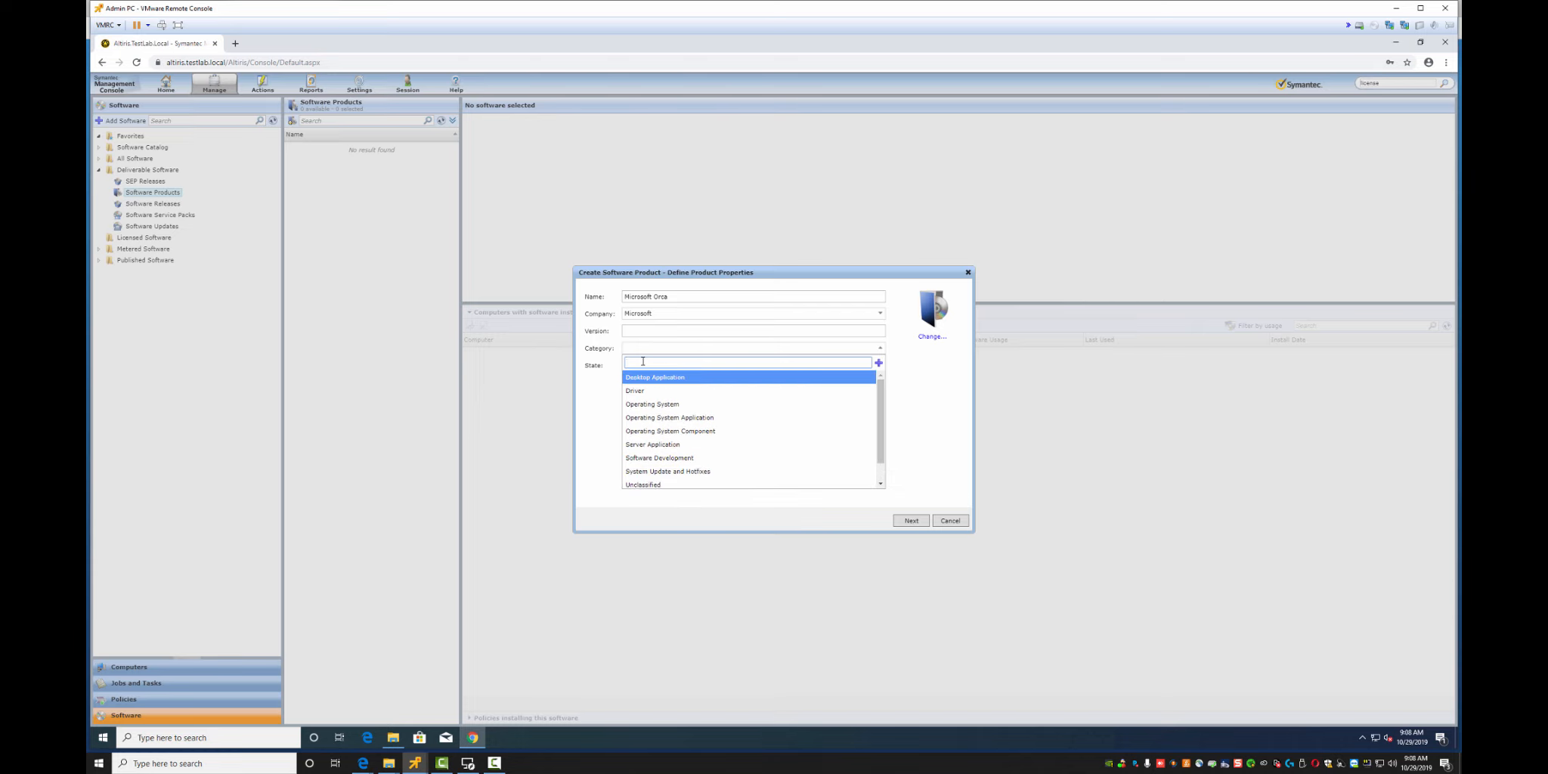
text(Packag)
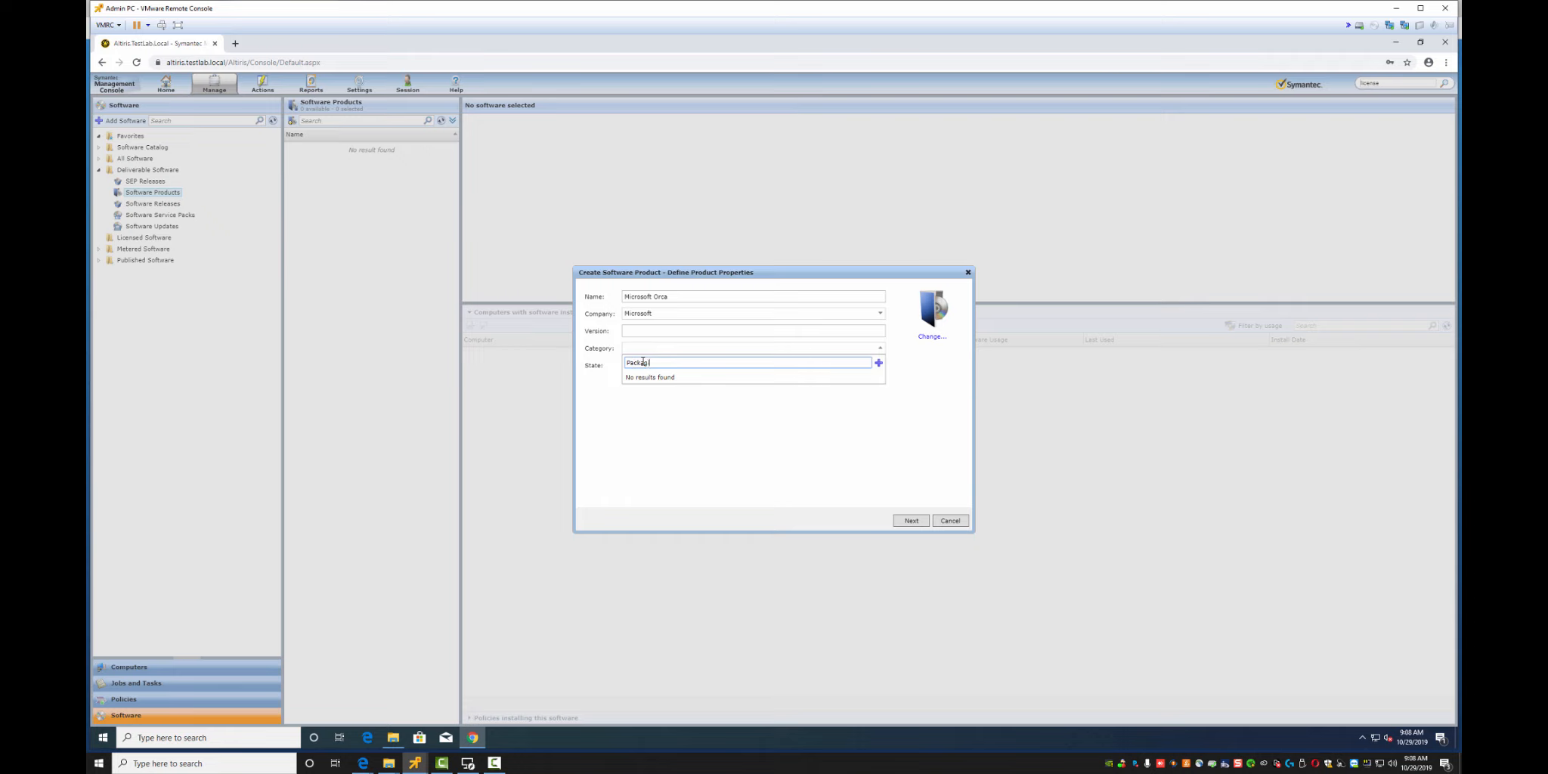
text(ing Application)
click(931, 387)
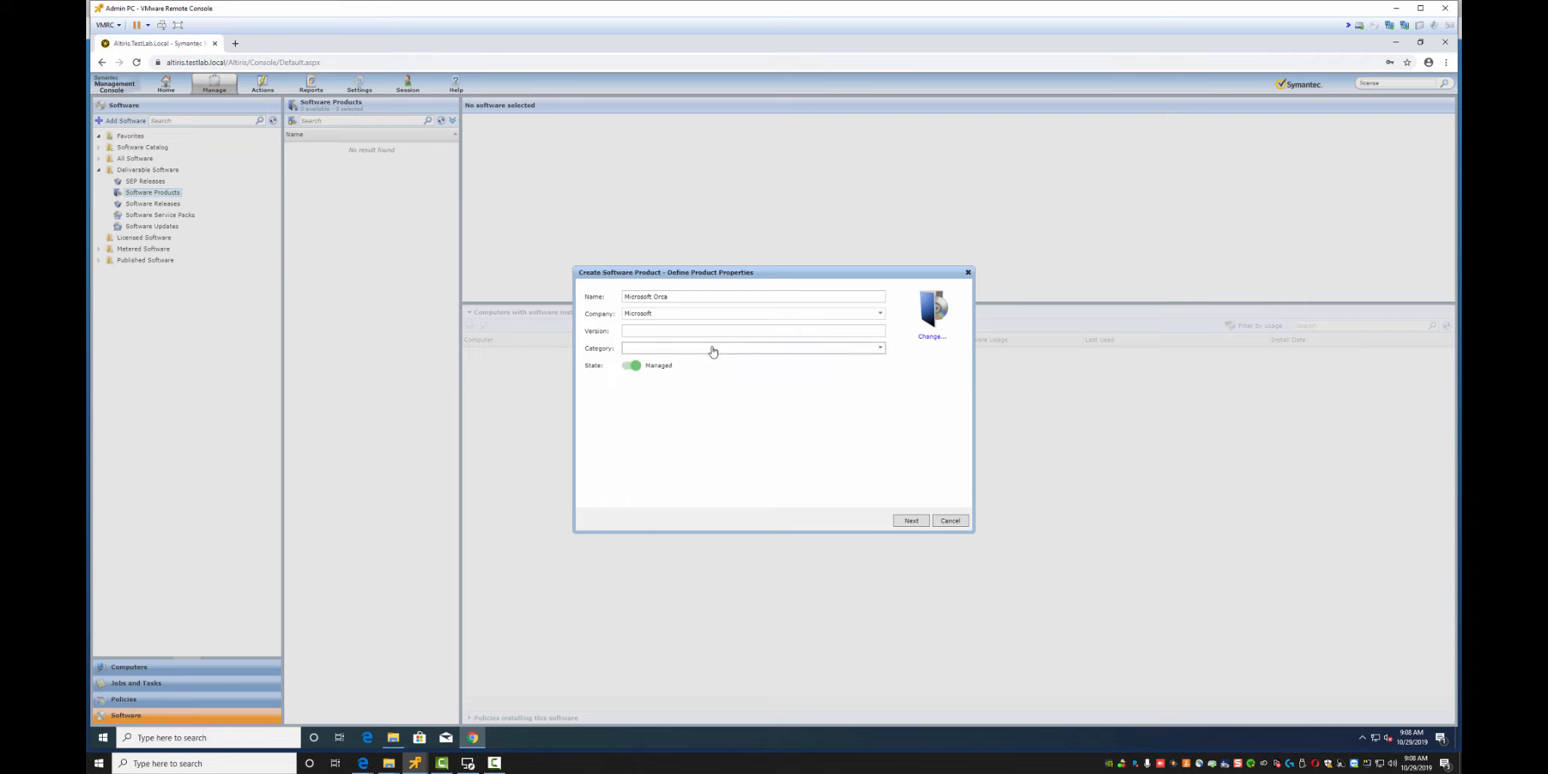
click(771, 349)
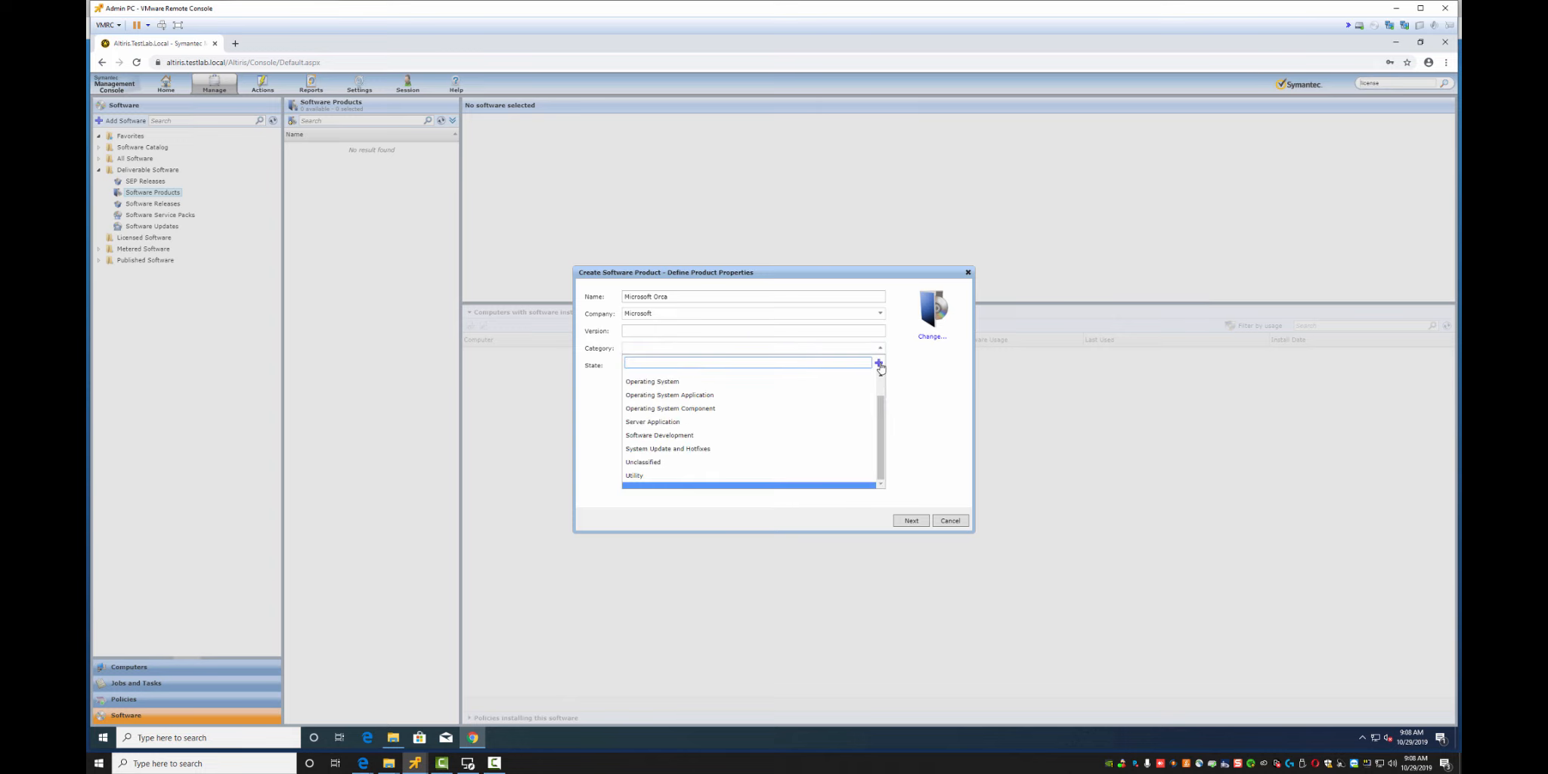
click(879, 363)
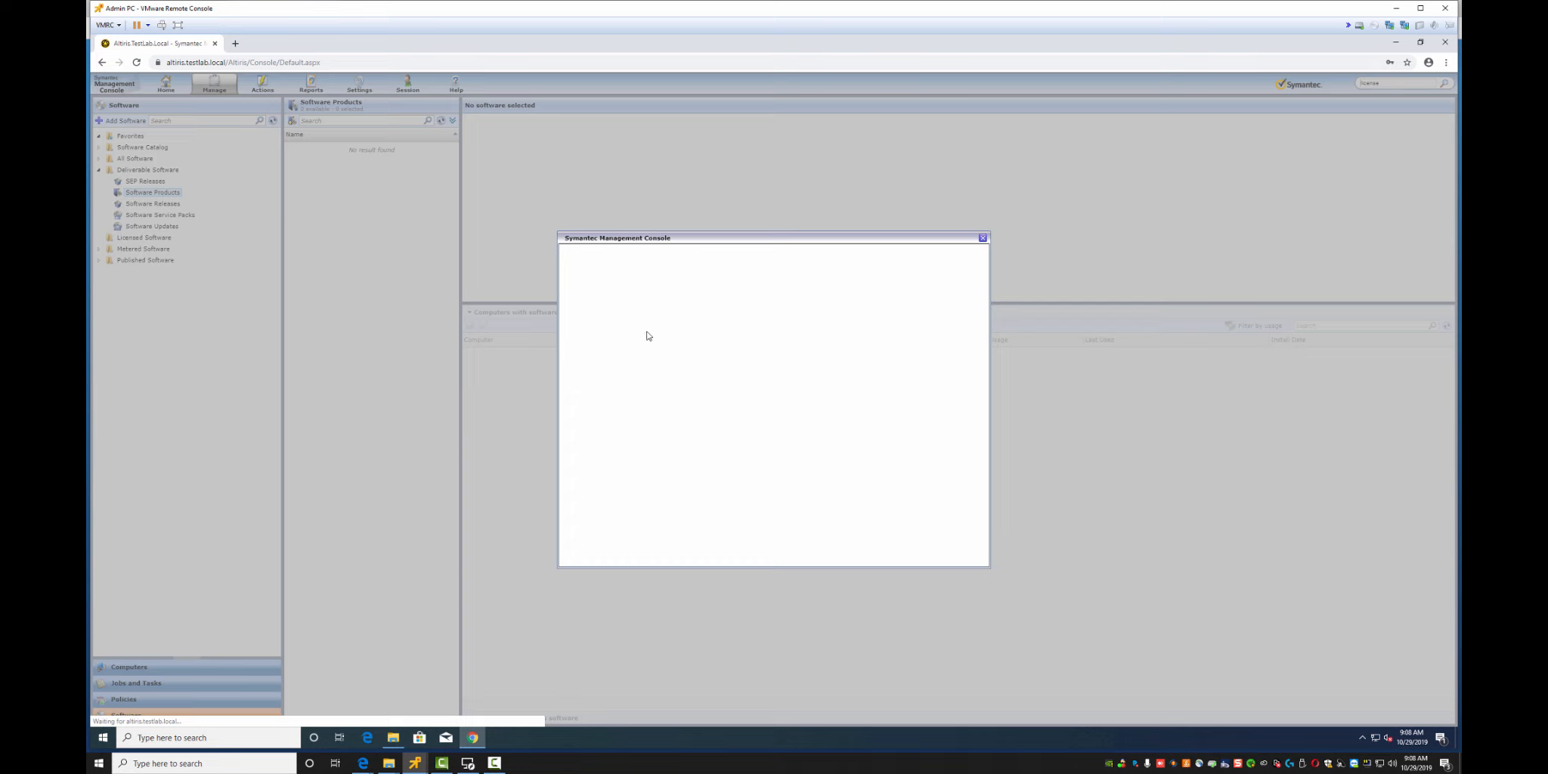
Save the new Packaging Application category for the Microsoft Orca product
drag(710, 239, 991, 252)
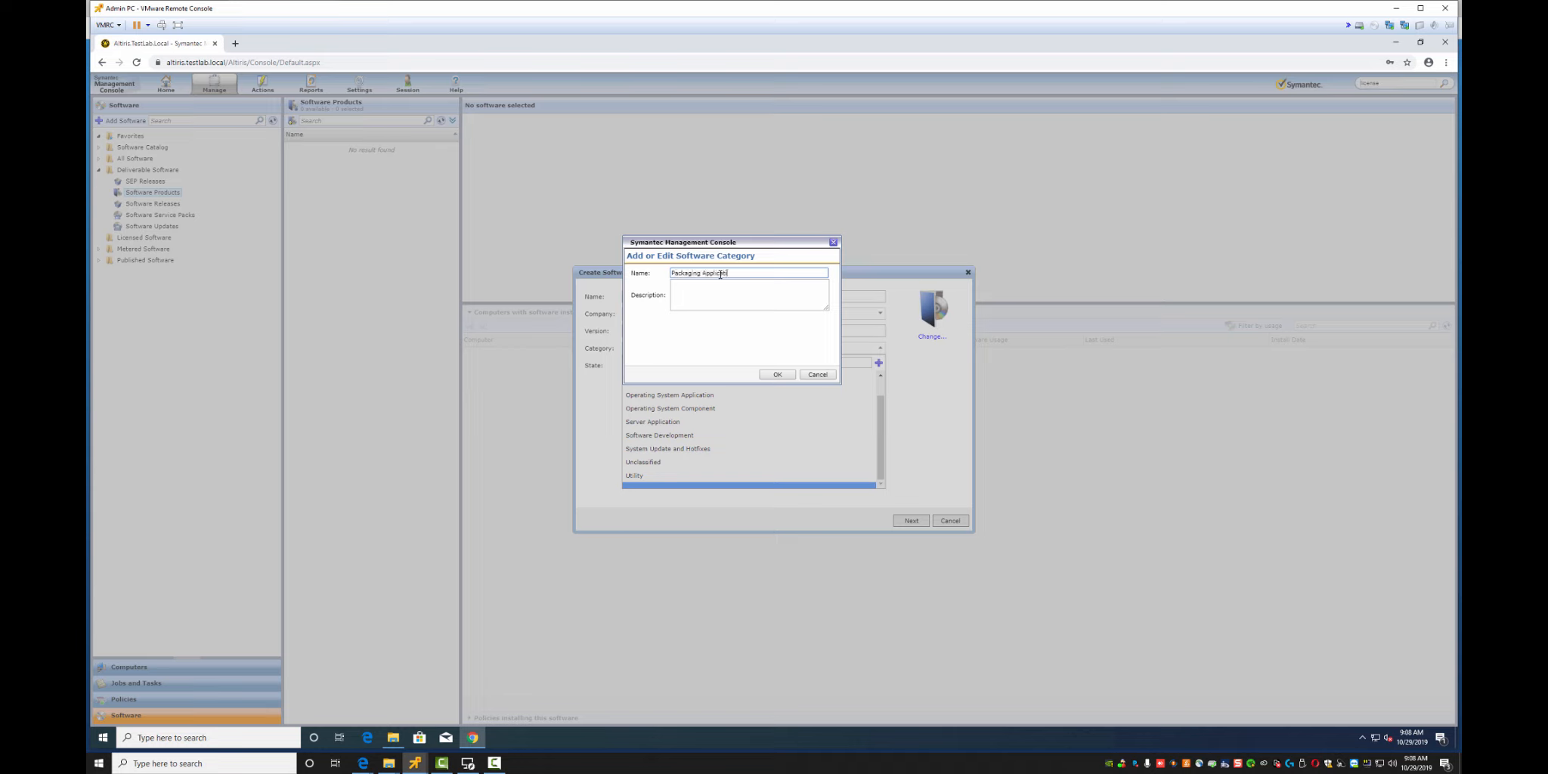
click(774, 375)
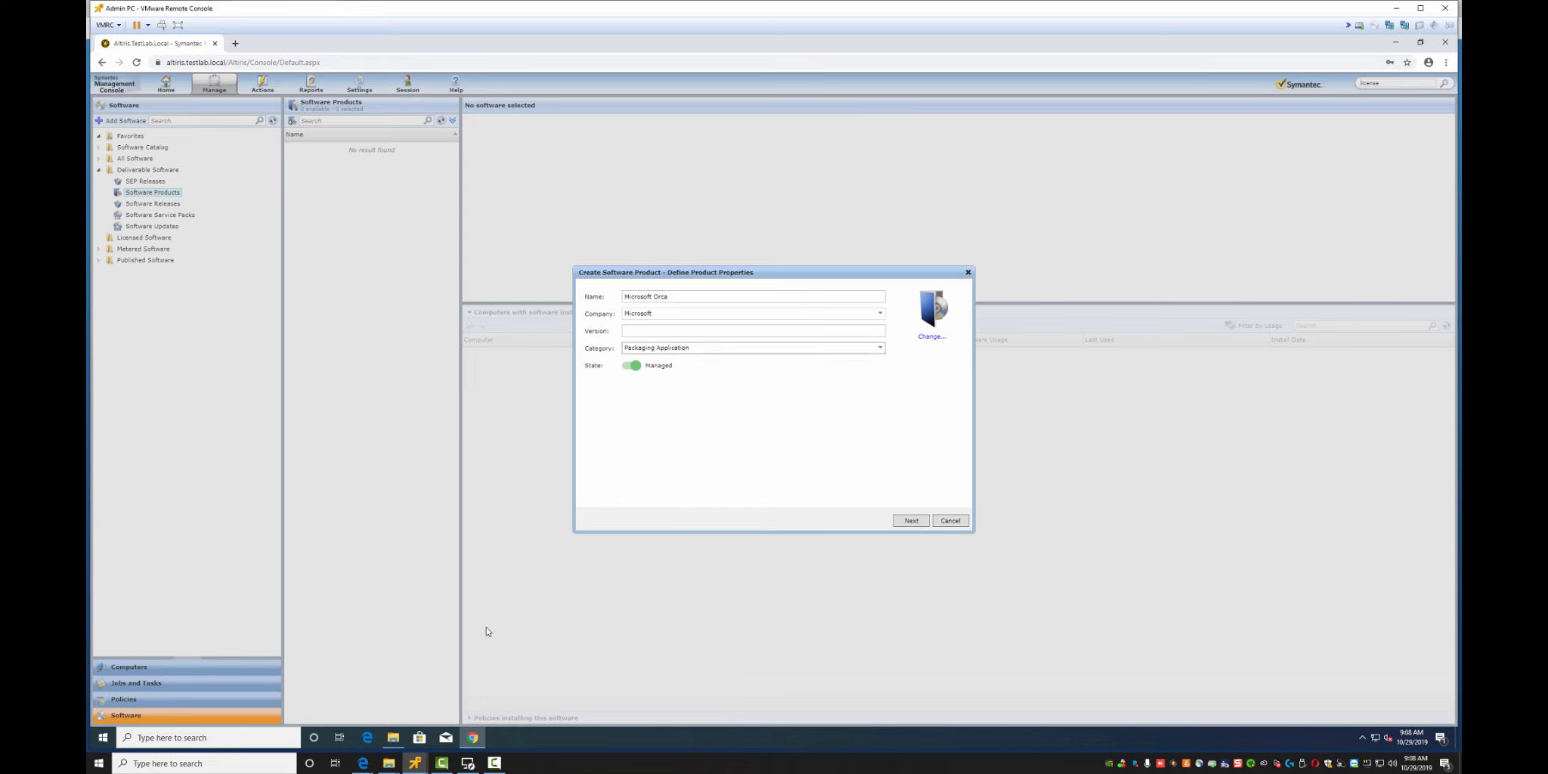
click(393, 736)
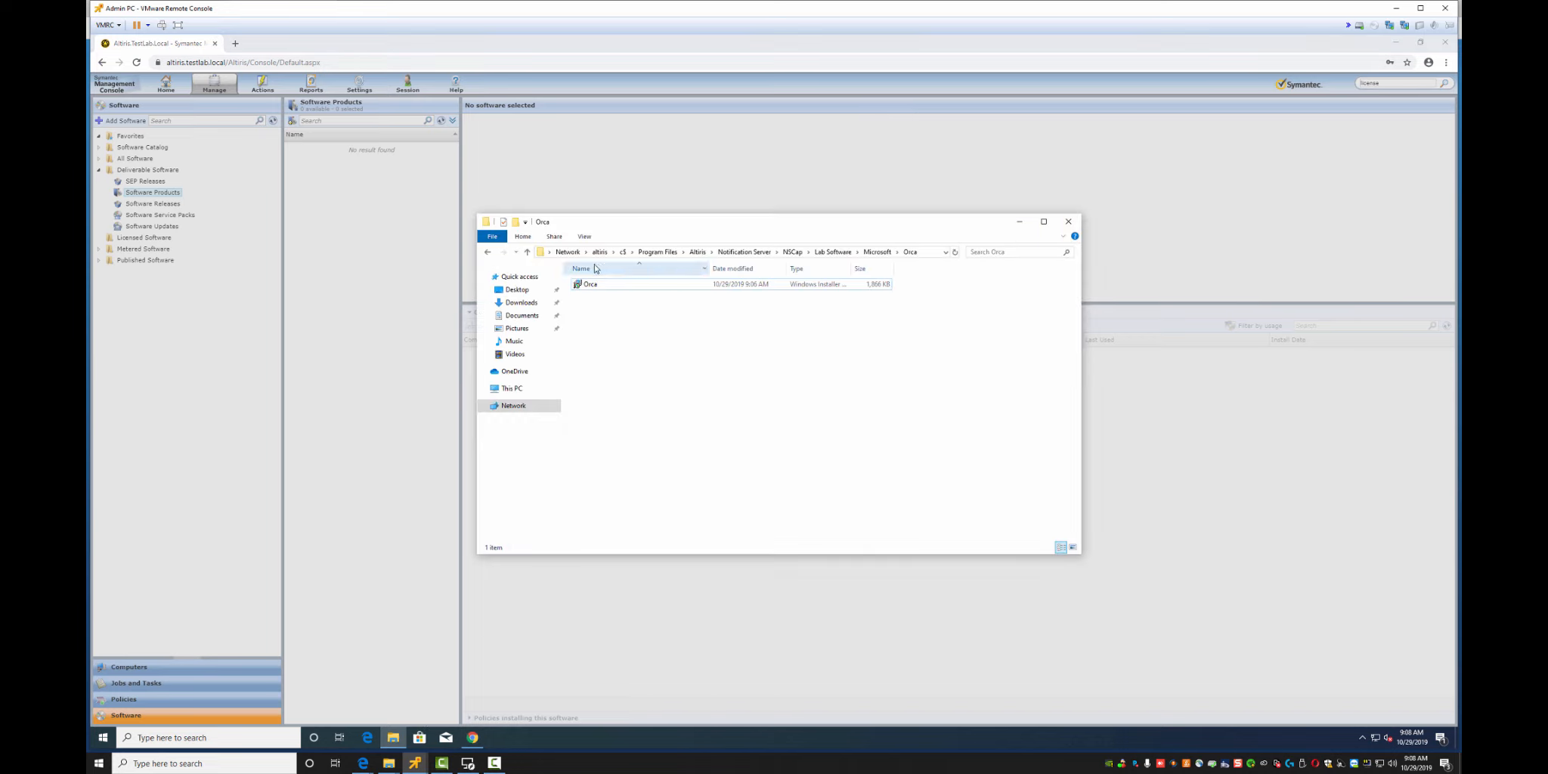
right_click(593, 287)
click(624, 499)
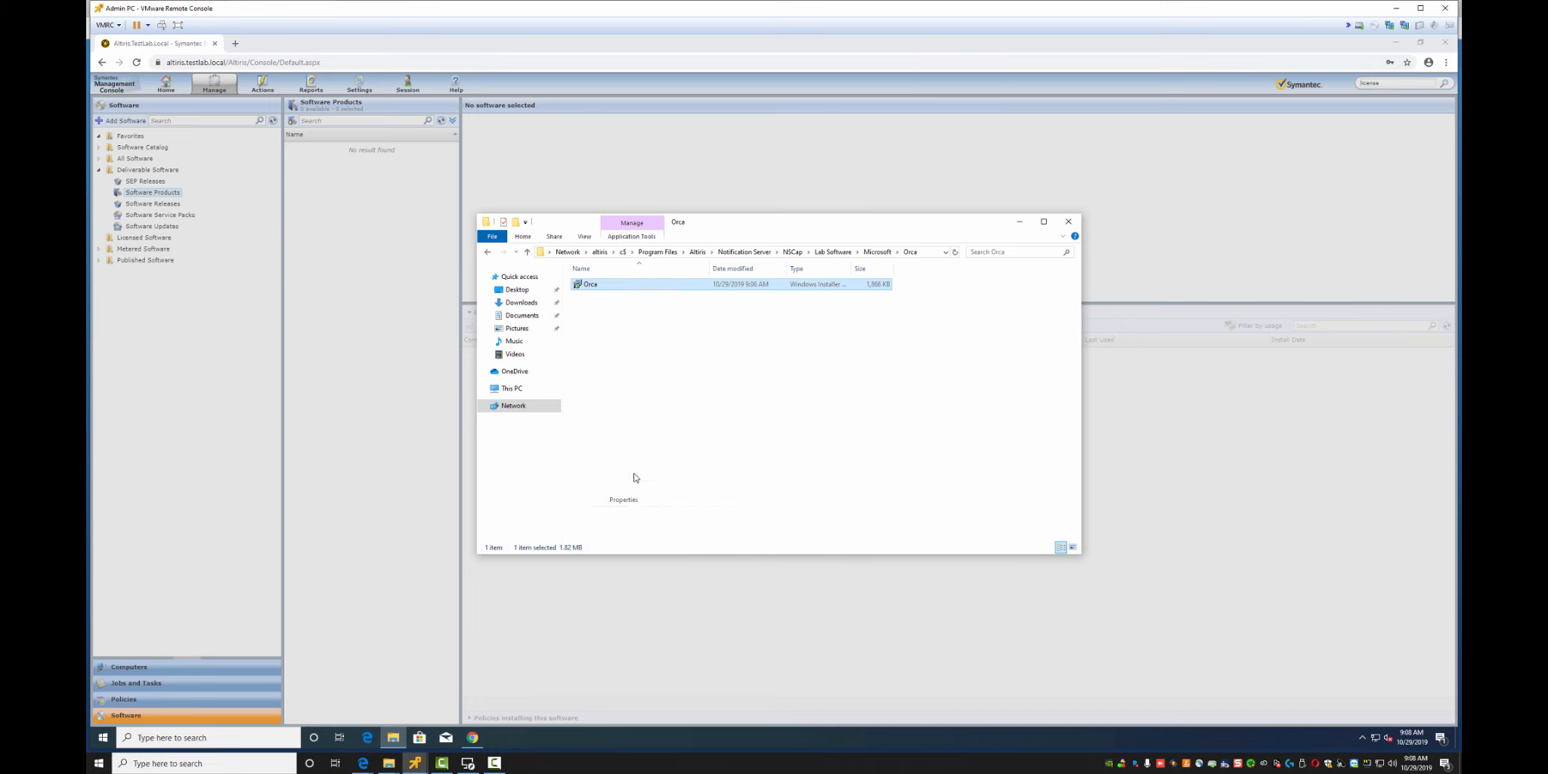
click(679, 319)
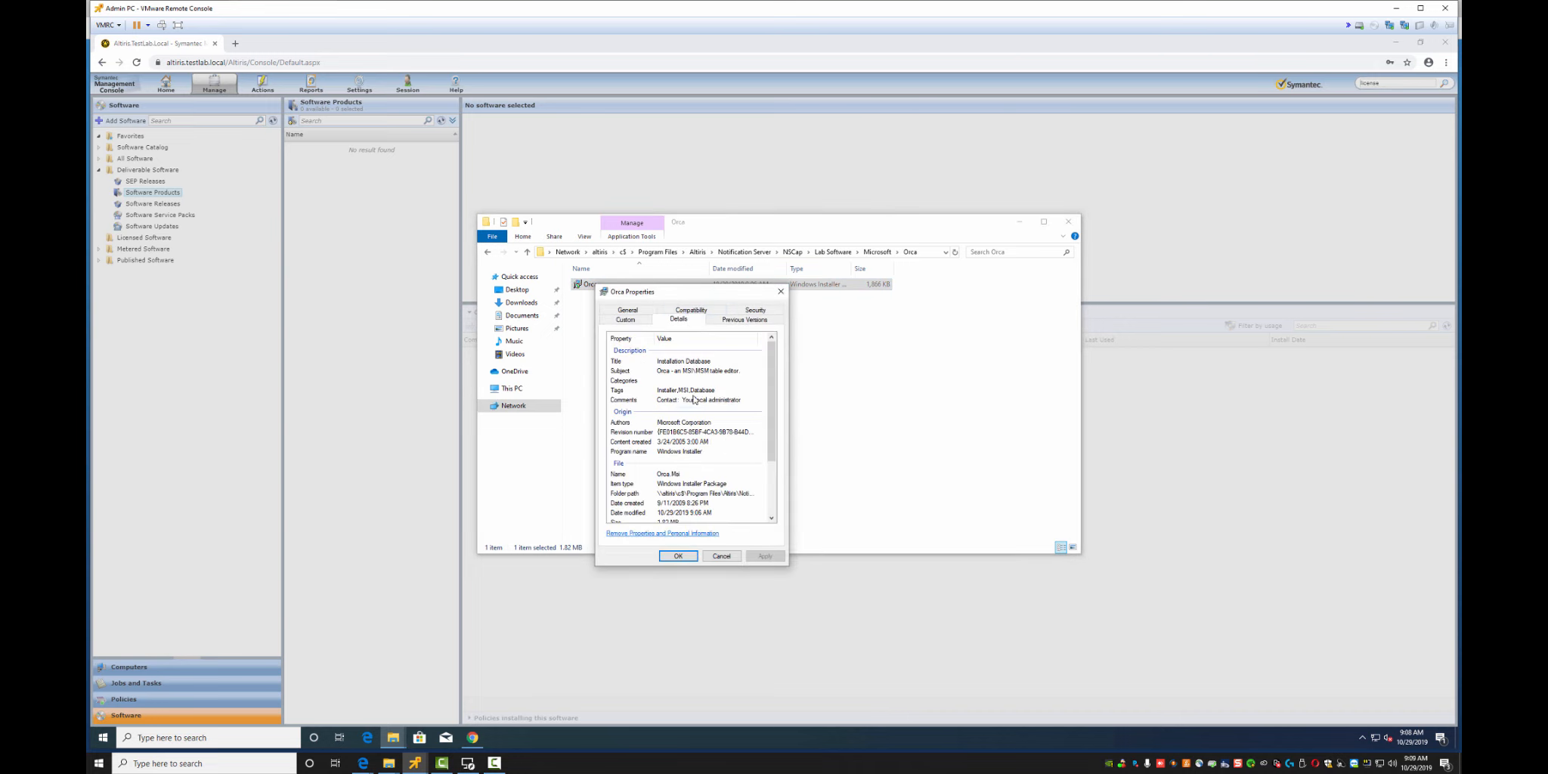
scroll(725, 474, down, 3)
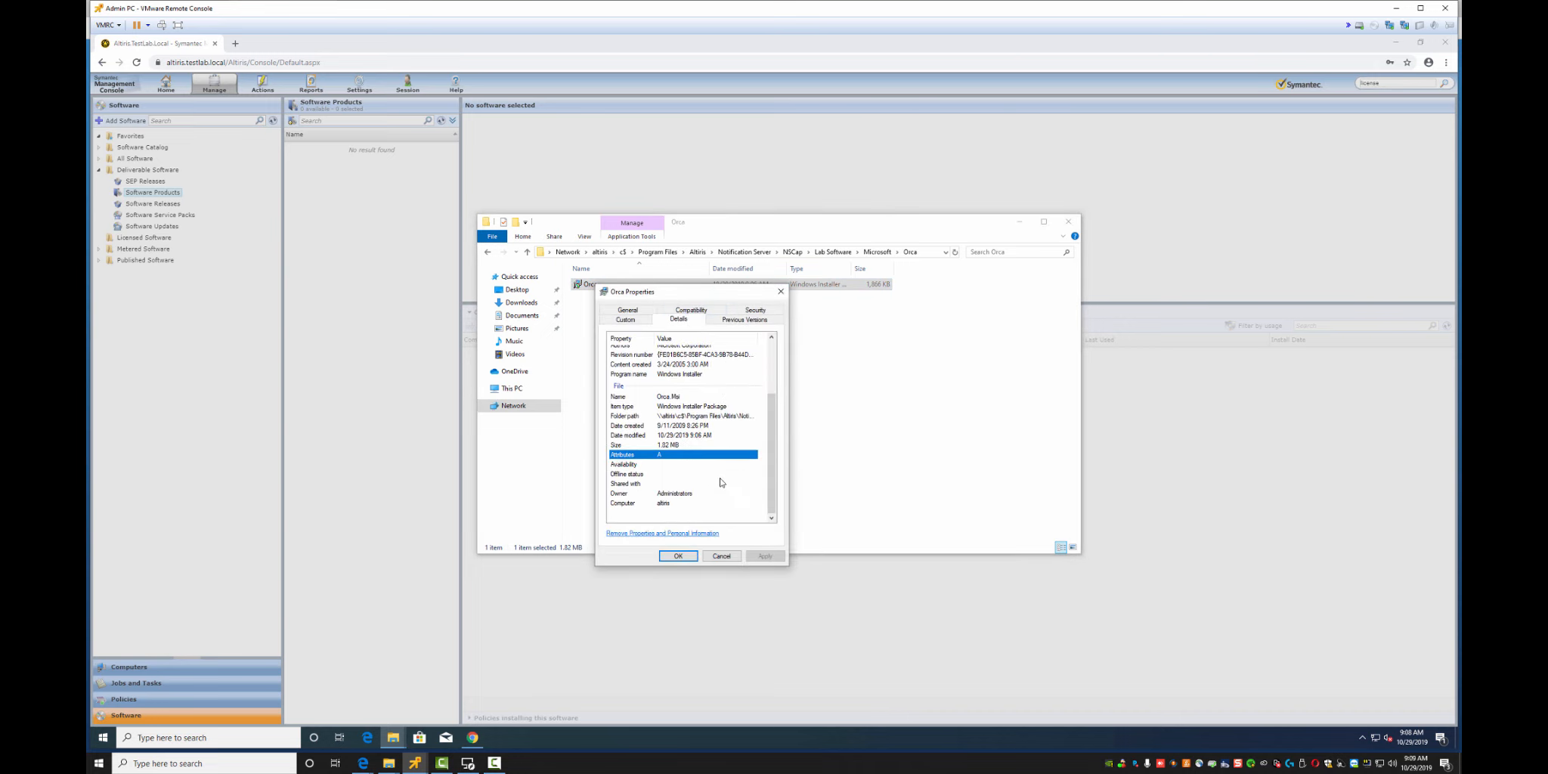
scroll(720, 482, up, 3)
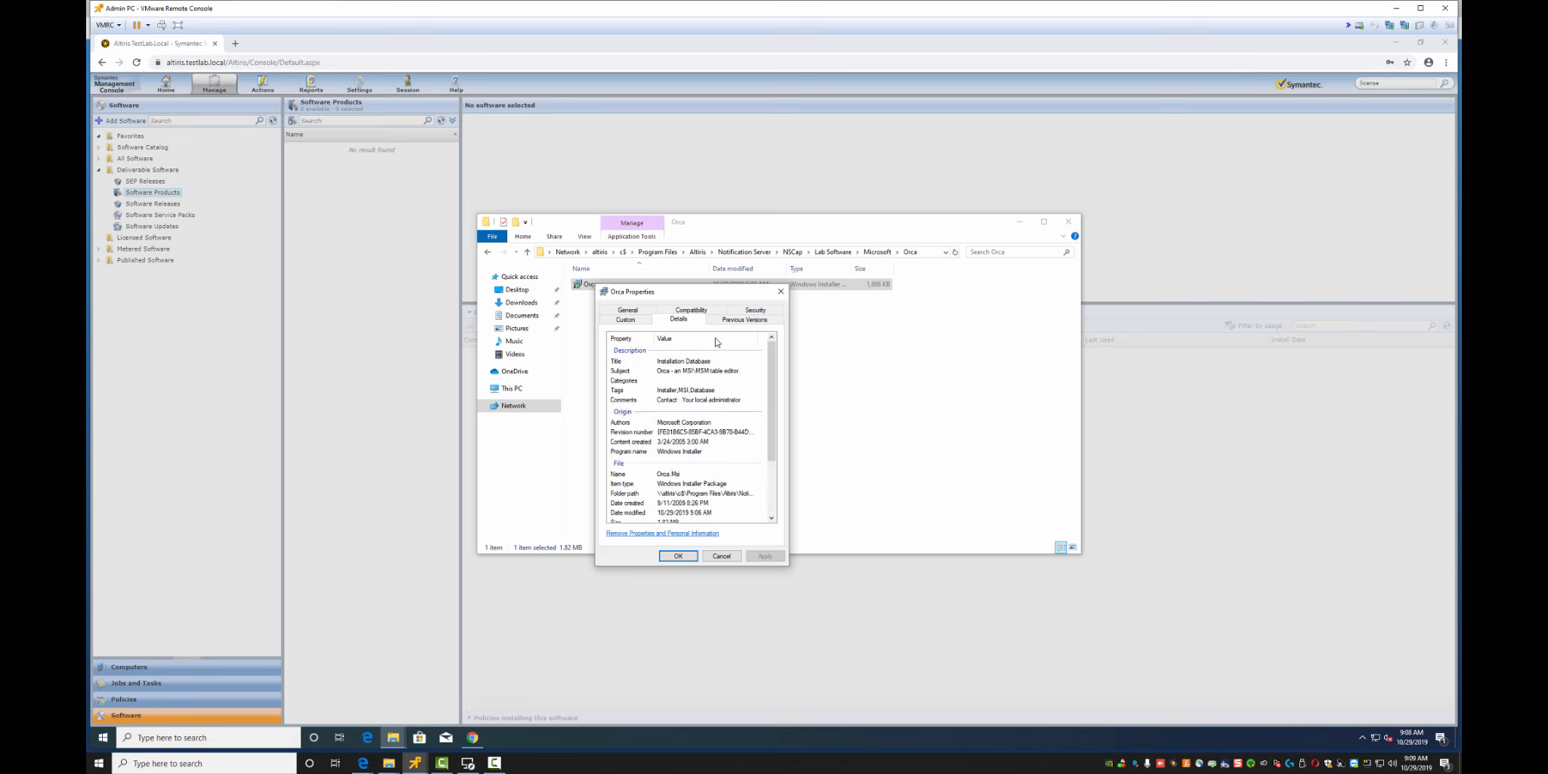
click(721, 557)
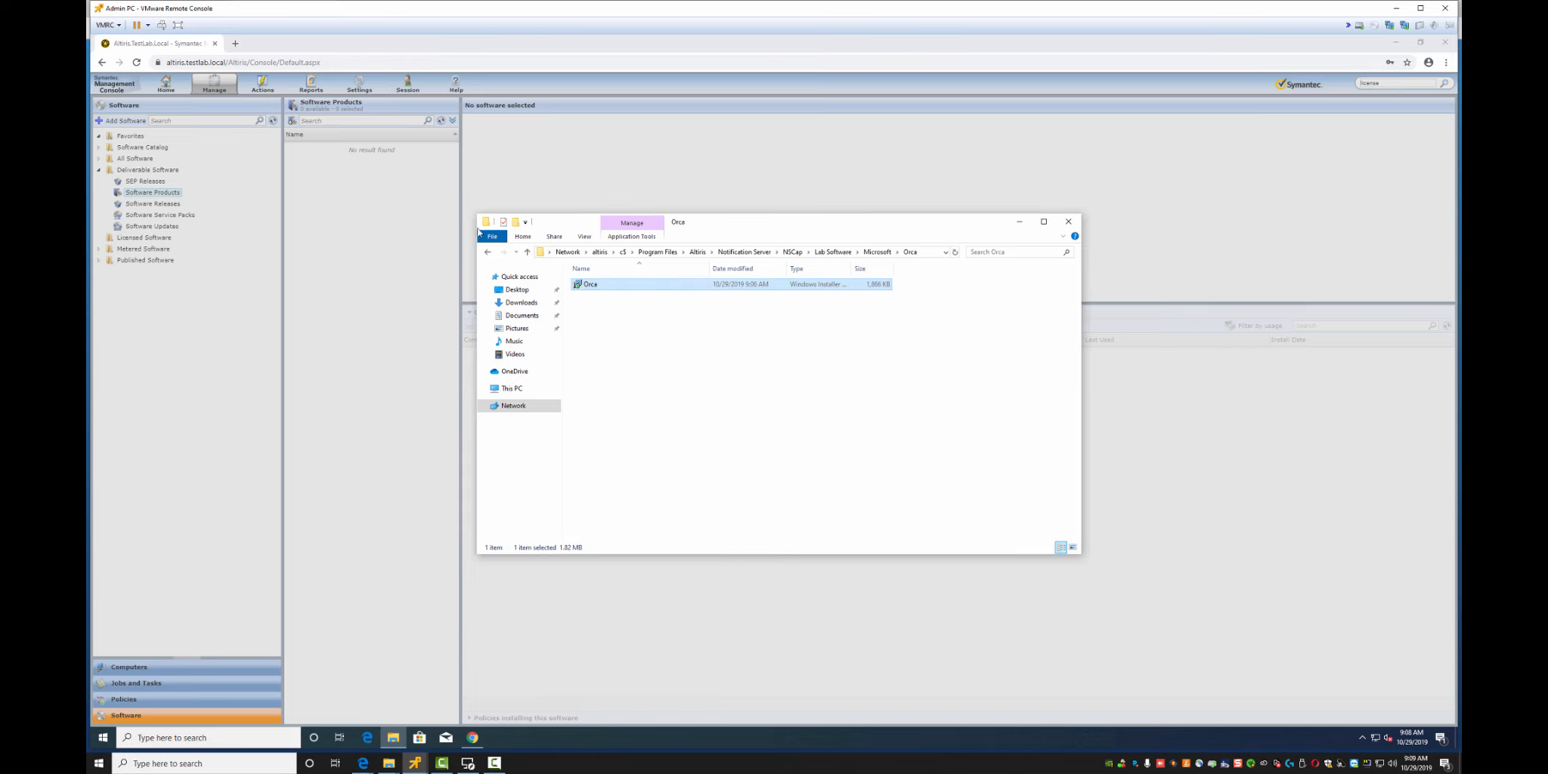
drag(732, 223, 964, 155)
click(665, 331)
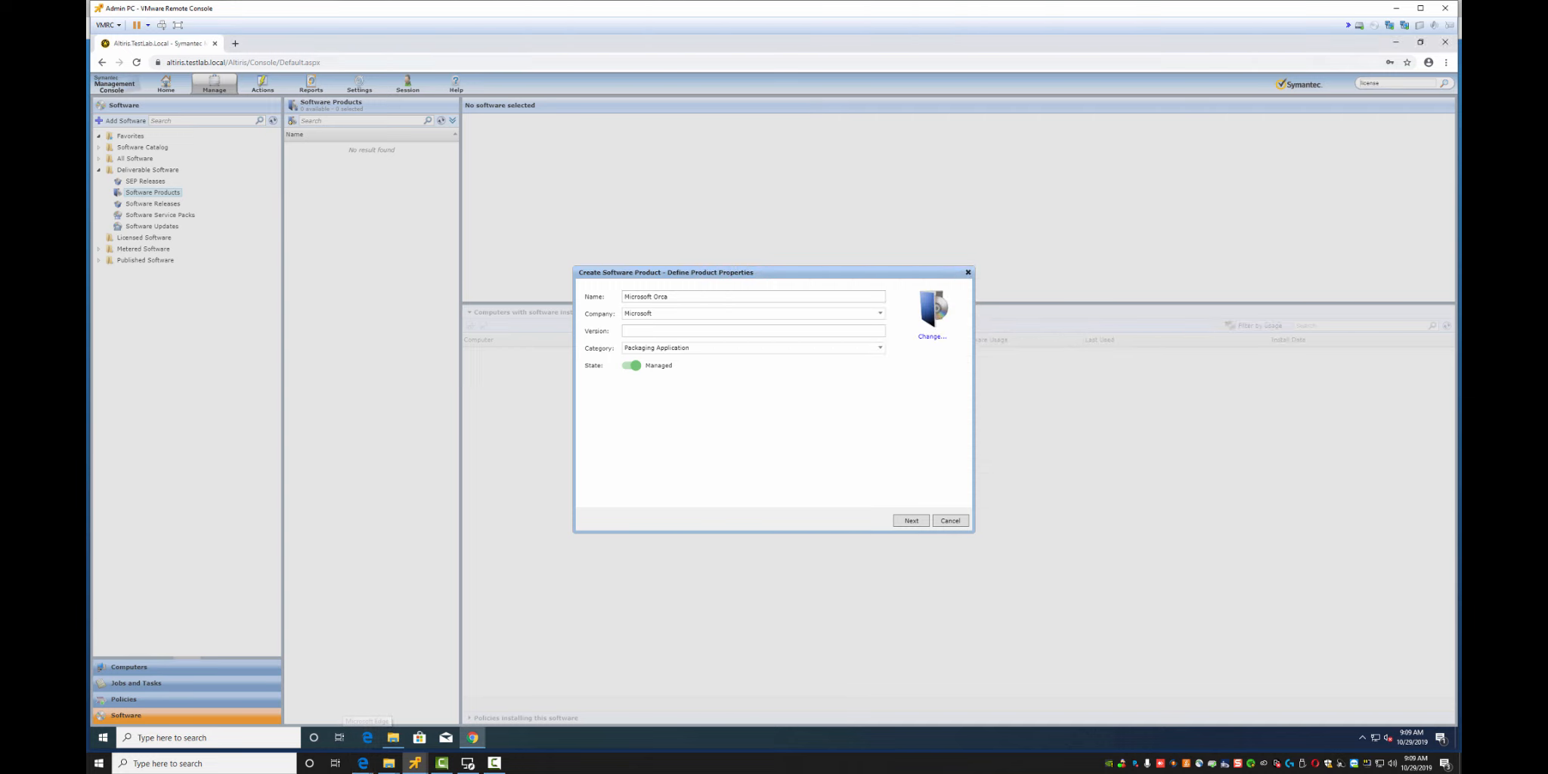
In a new tab, search Google Images for 'microsoft' and preview the Microsoft News Centre logo
click(235, 43)
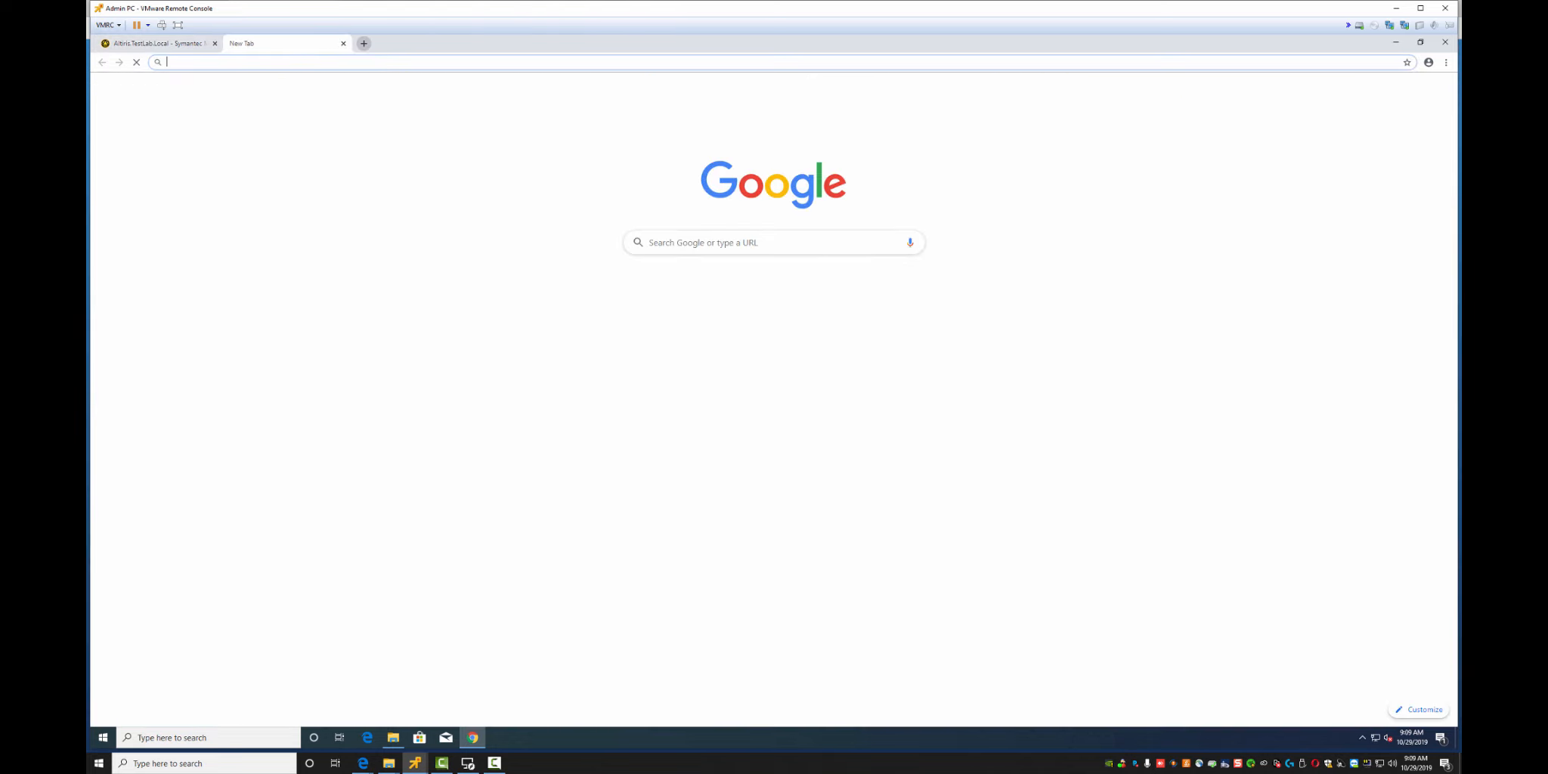
text(microsoft)
key(Return)
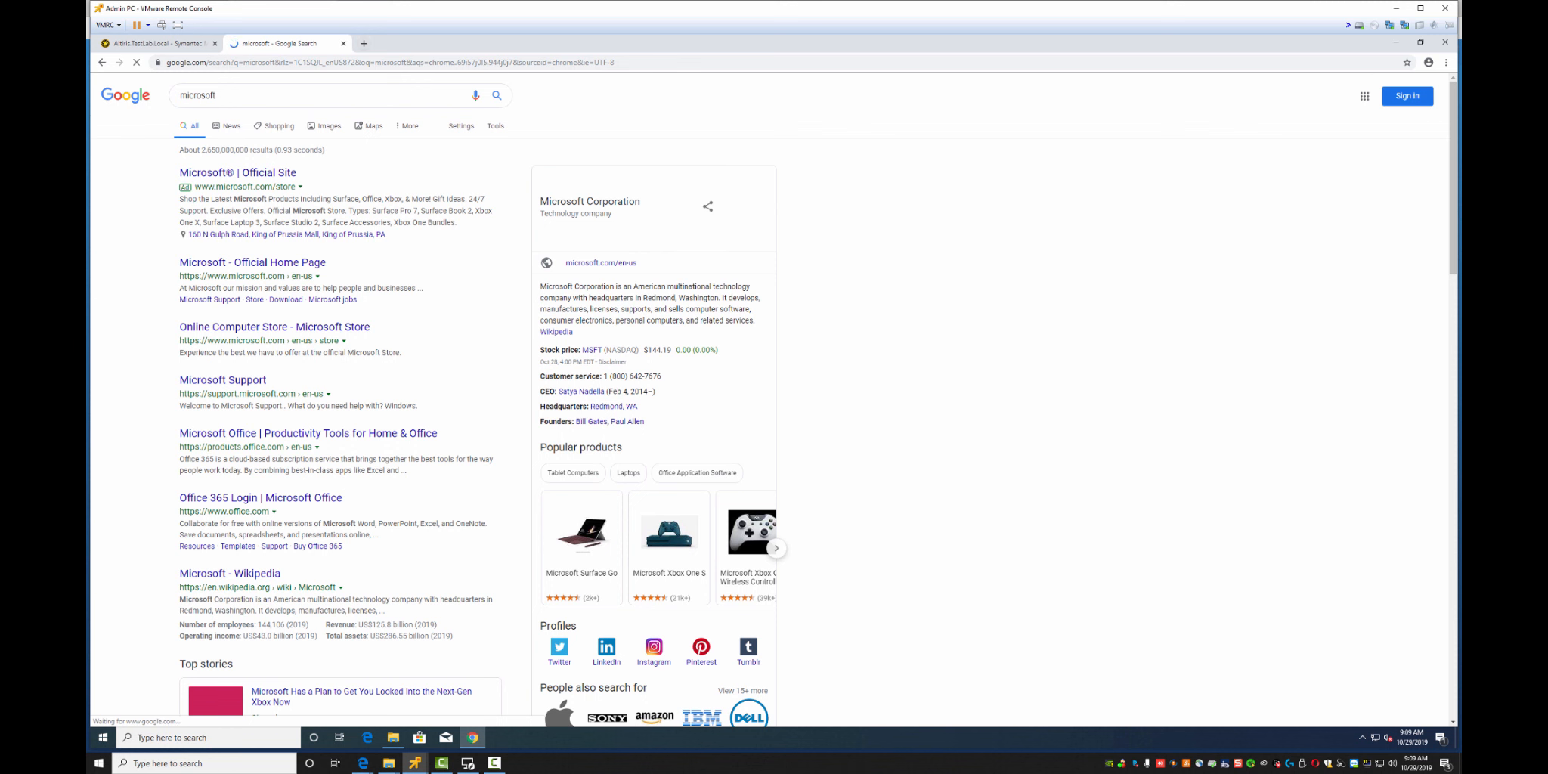
click(328, 126)
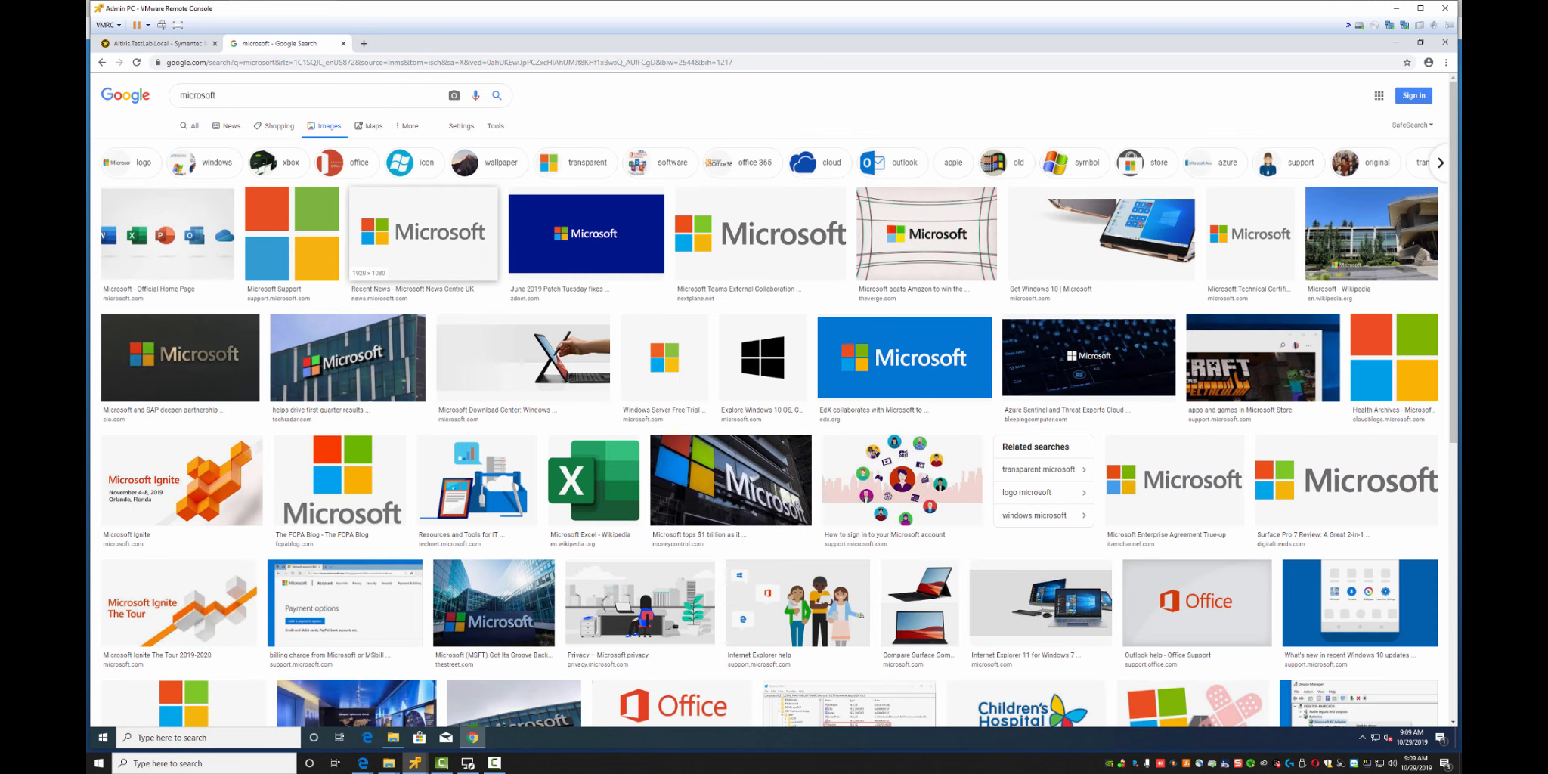
click(423, 235)
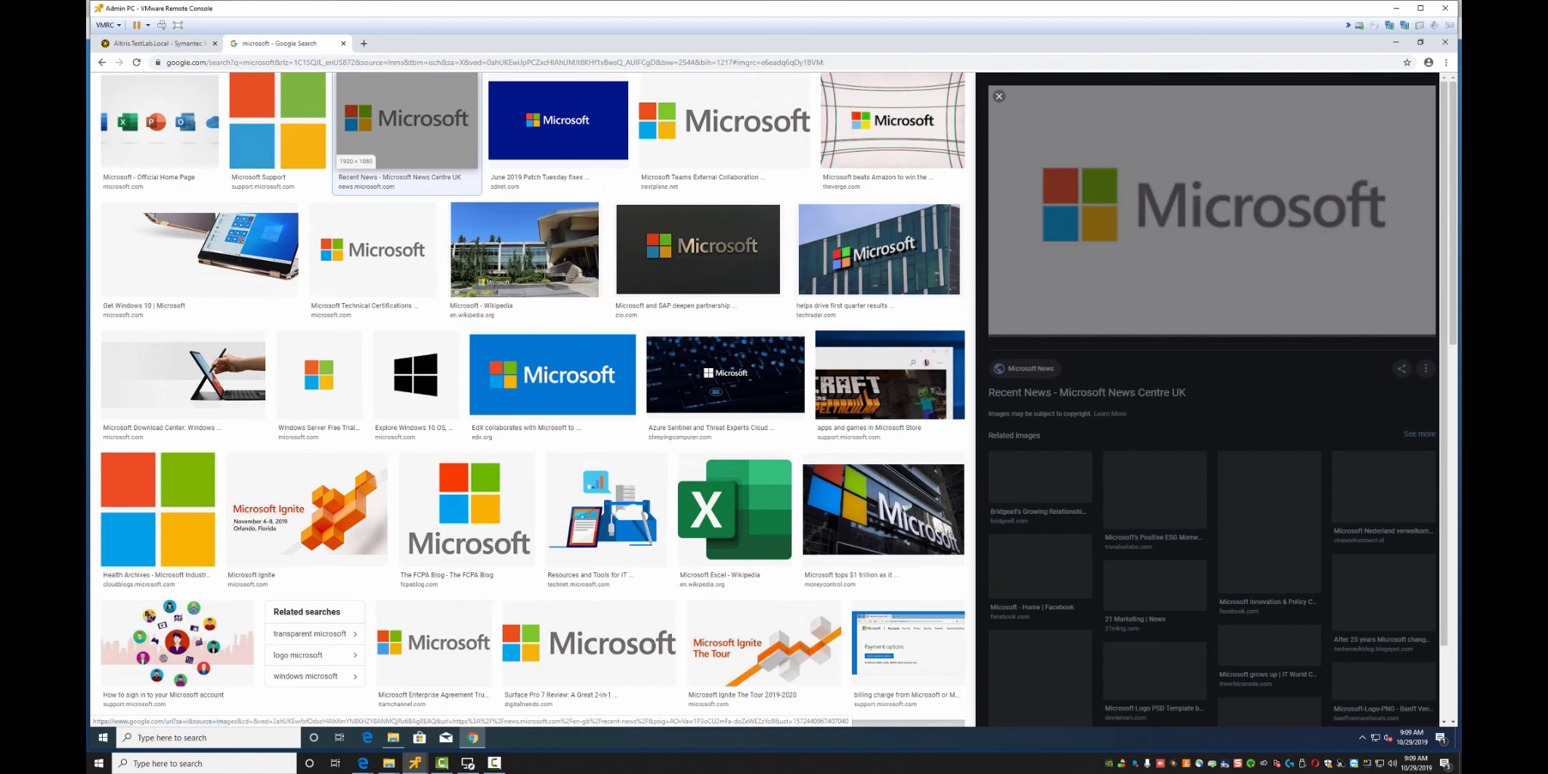
right_click(1106, 188)
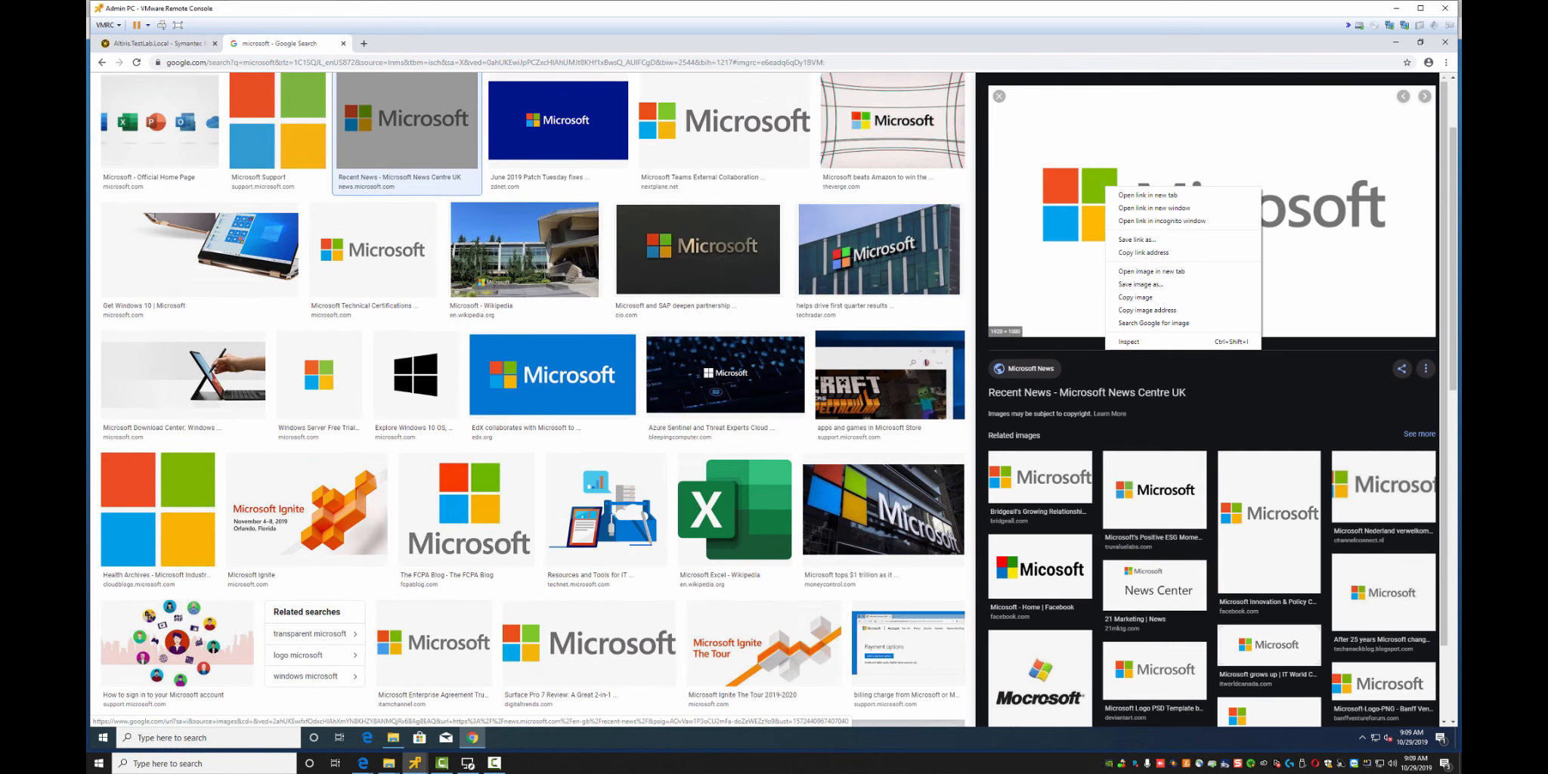
Start saving the logo, browse to the \\Altiris\NSCap share, and discard an unwanted new folder
click(1141, 284)
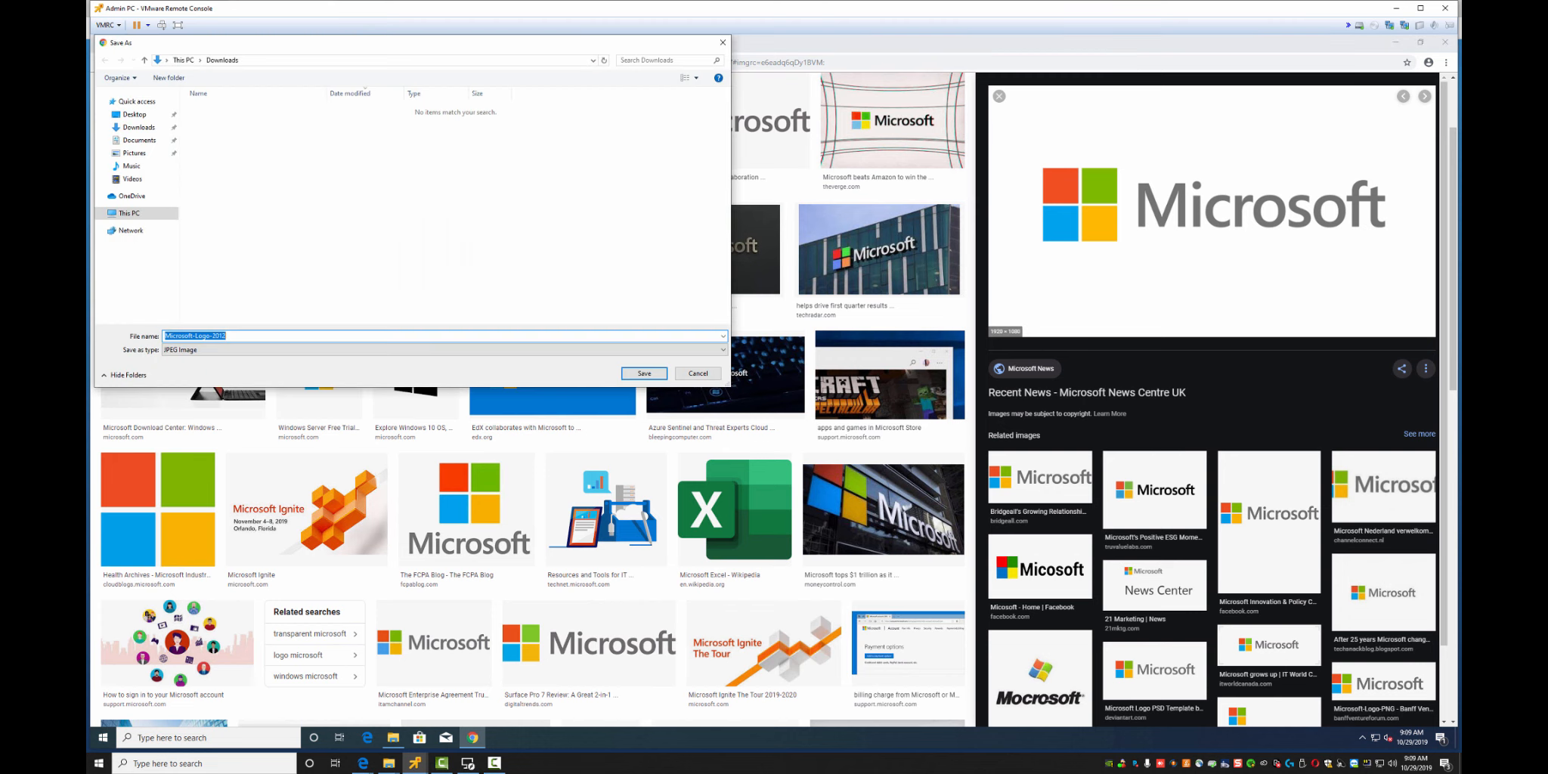
text(\\)
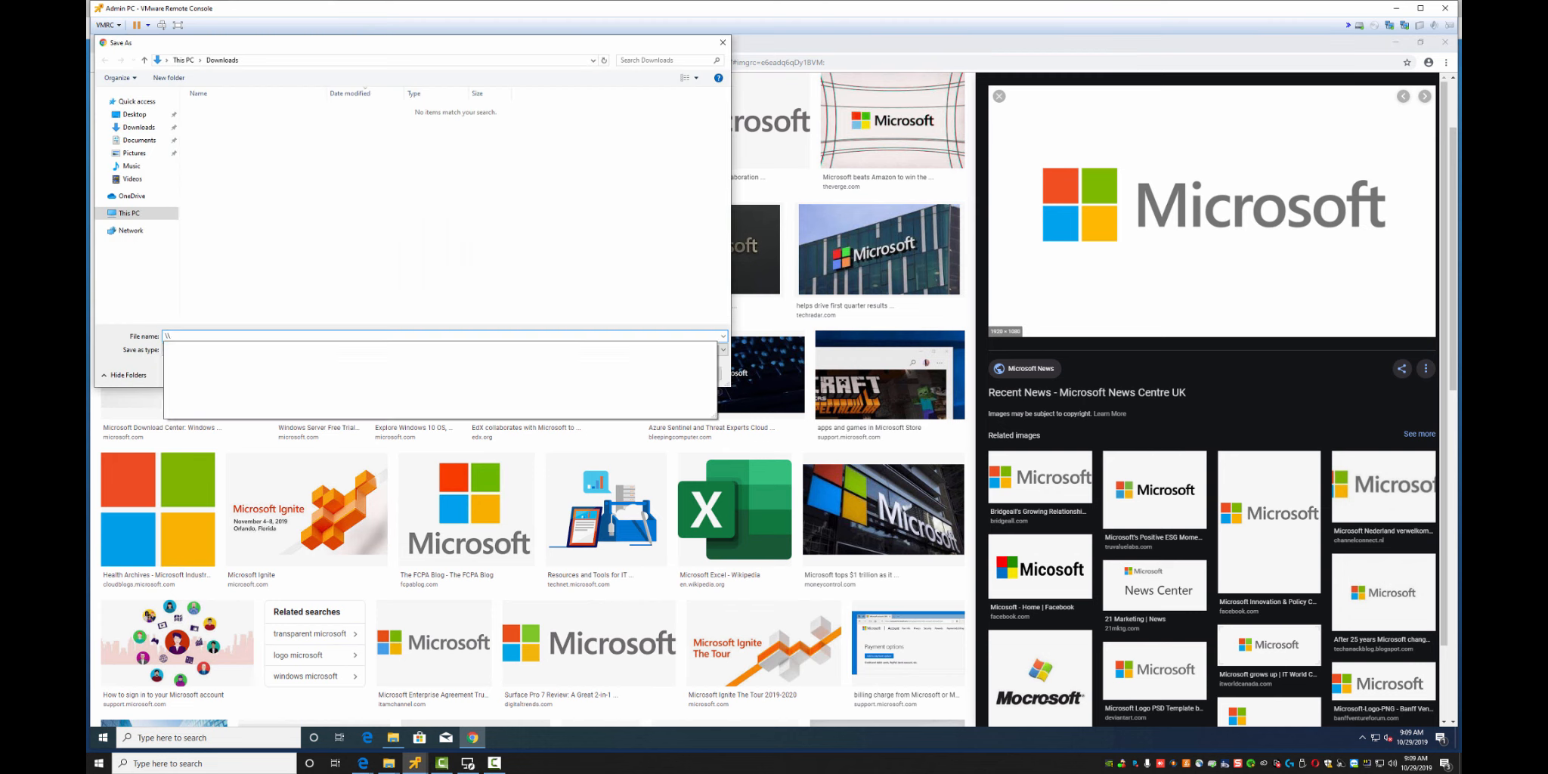
text(Altiris\)
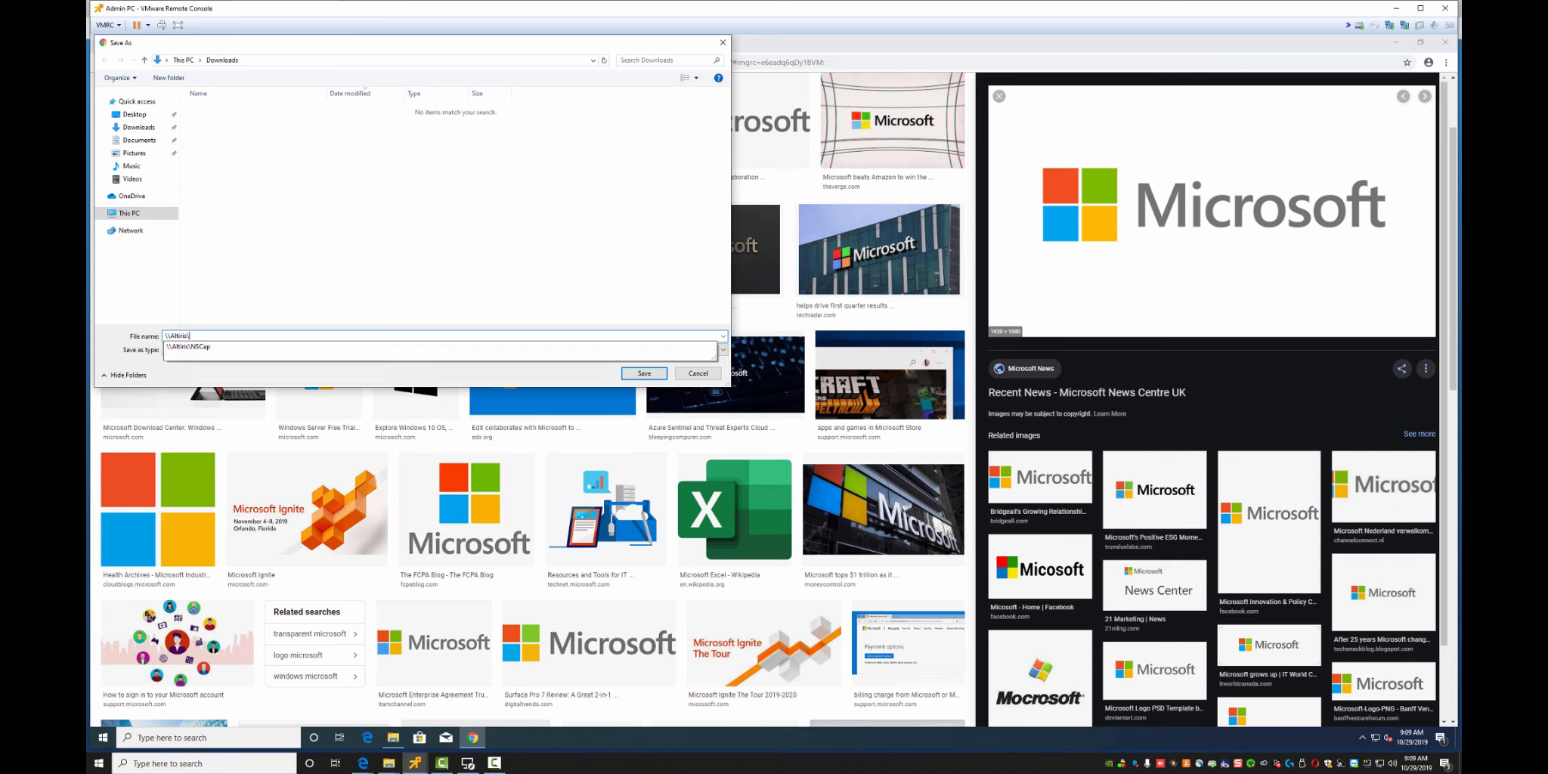
key(Down)
key(Return)
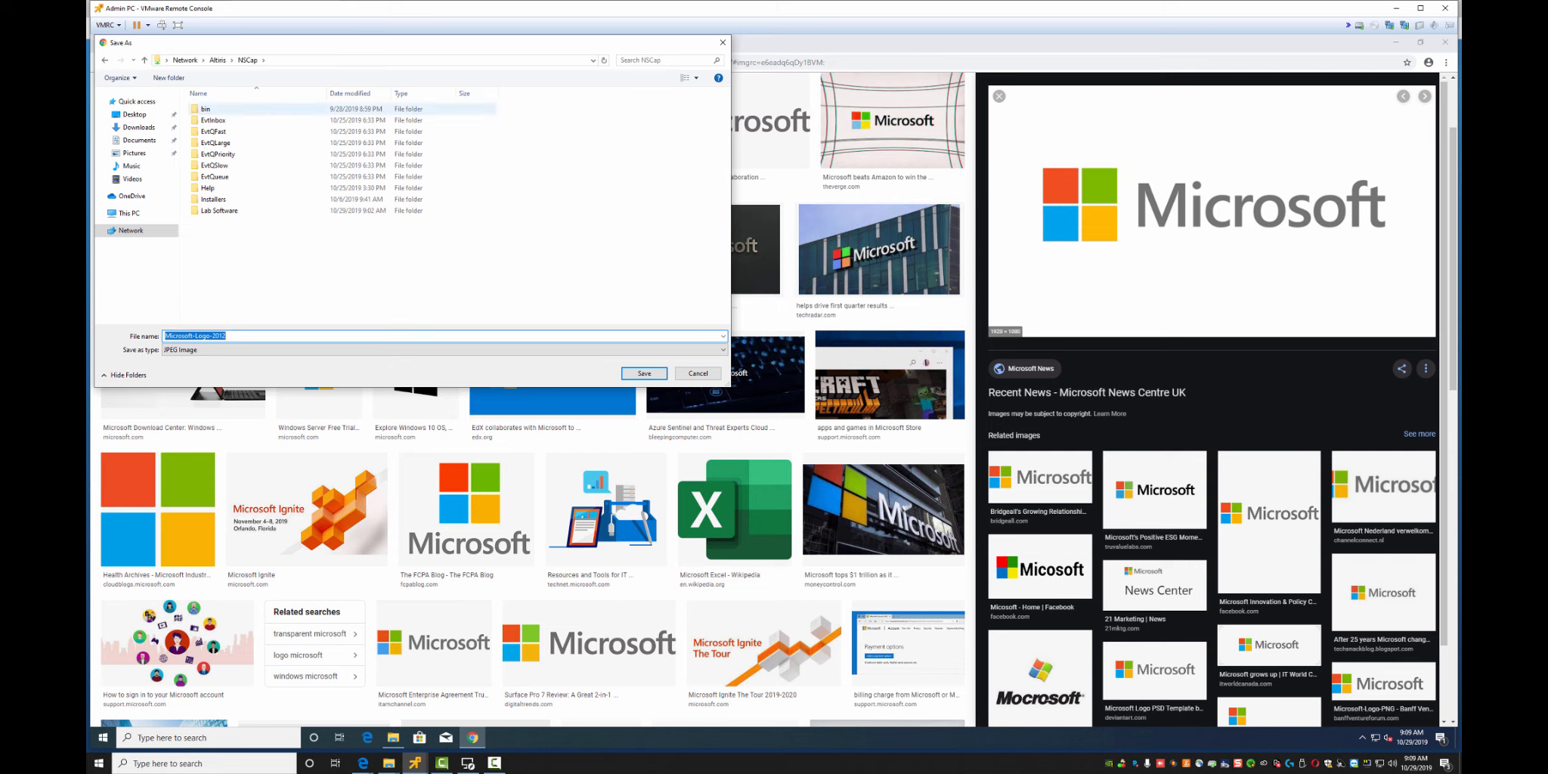
click(169, 77)
text(La)
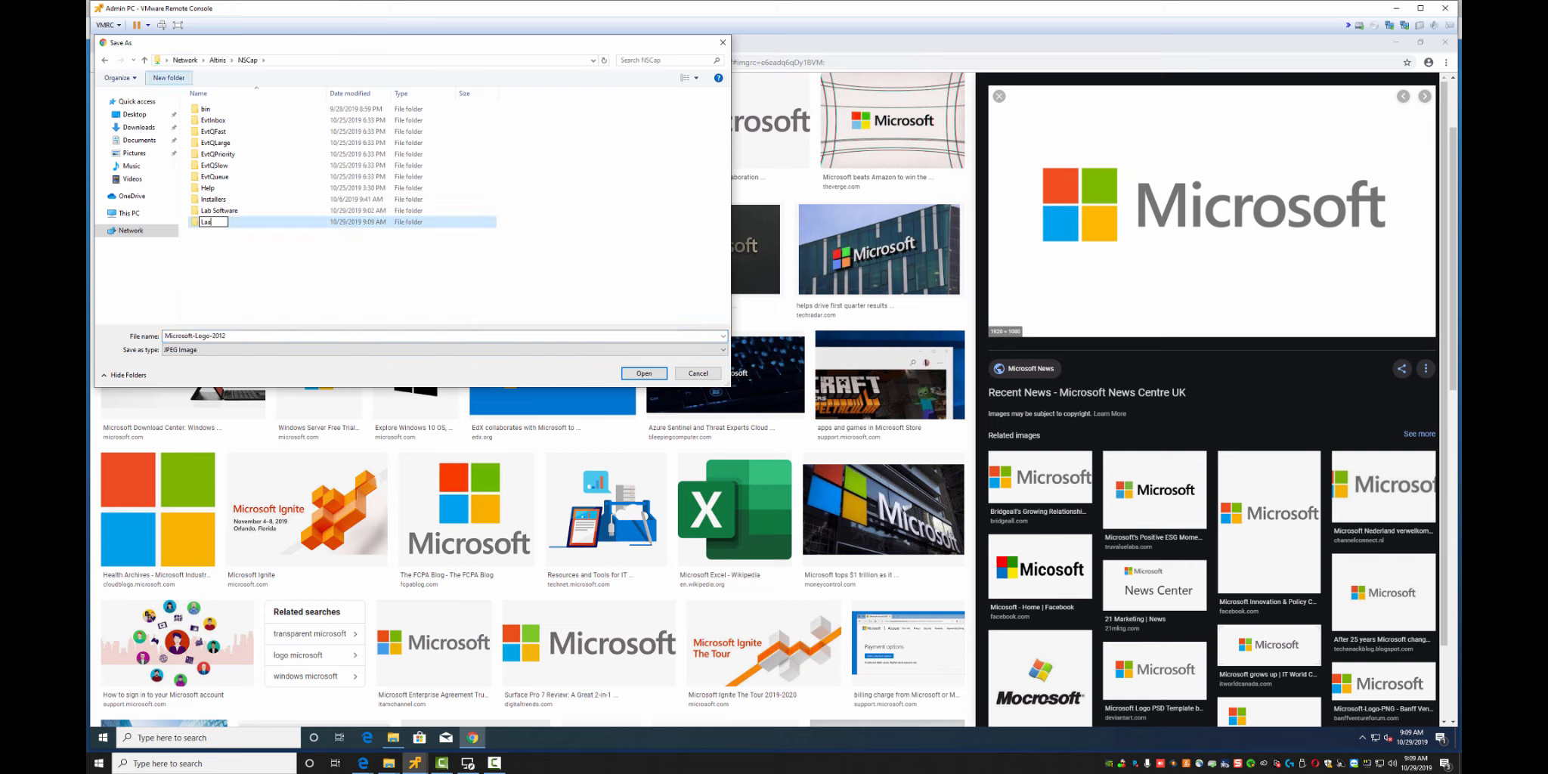
key(BackSpace)
key(Return)
key(Delete)
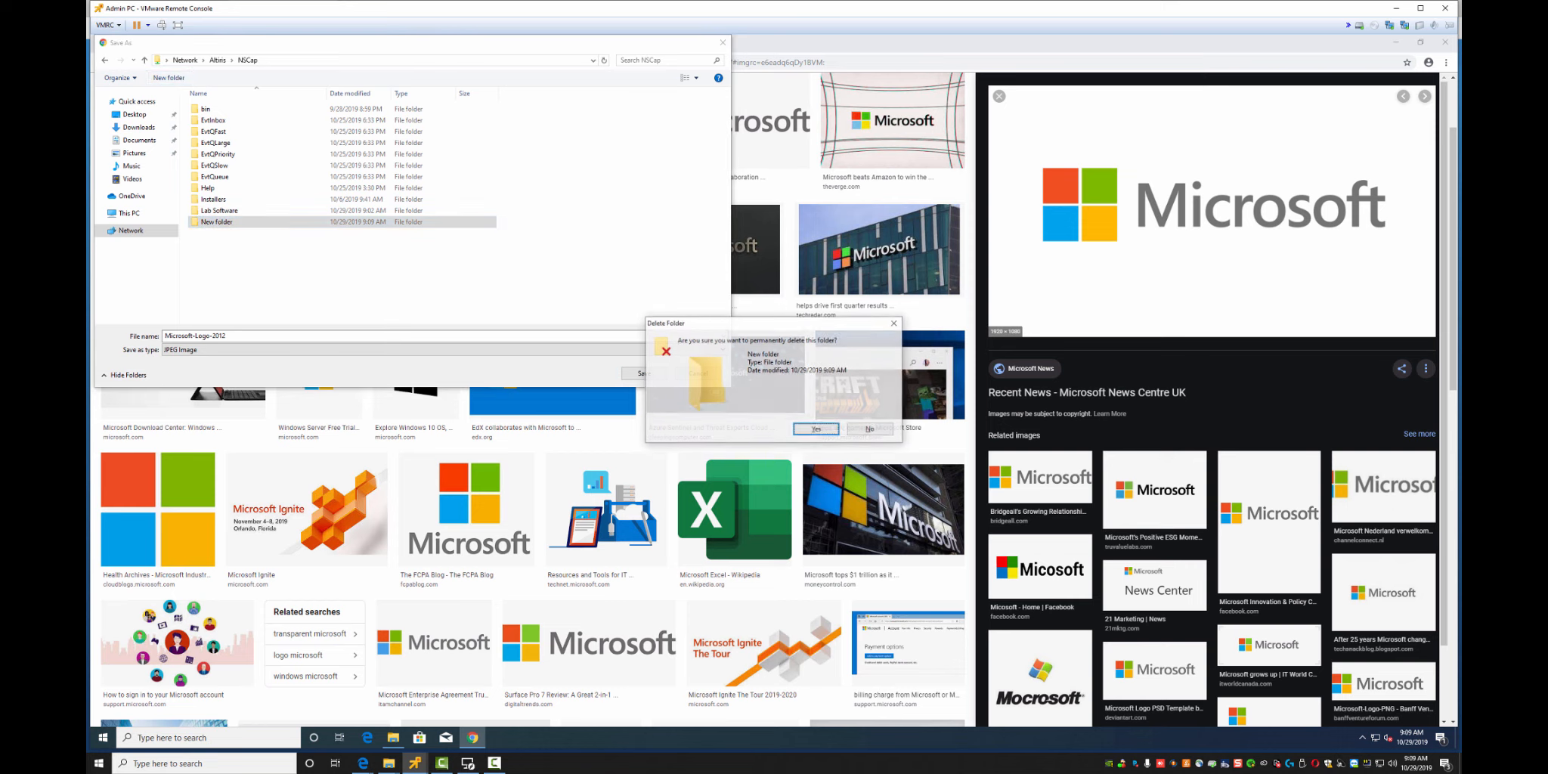
key(Return)
key(Return)
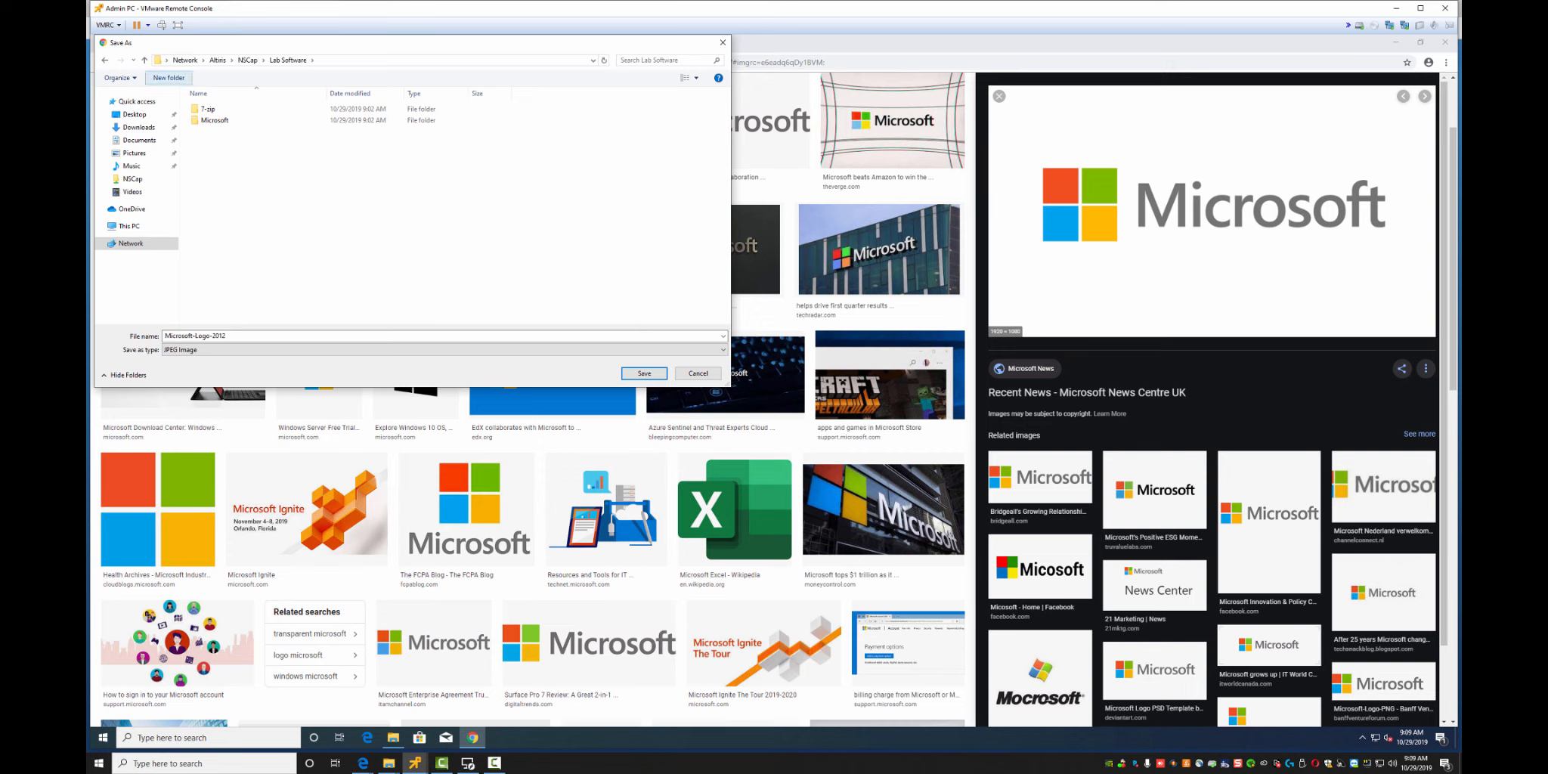
Create a Software Icons folder under Lab Software and save the logo there as Microsoft-Logo-2012
double_click(216, 120)
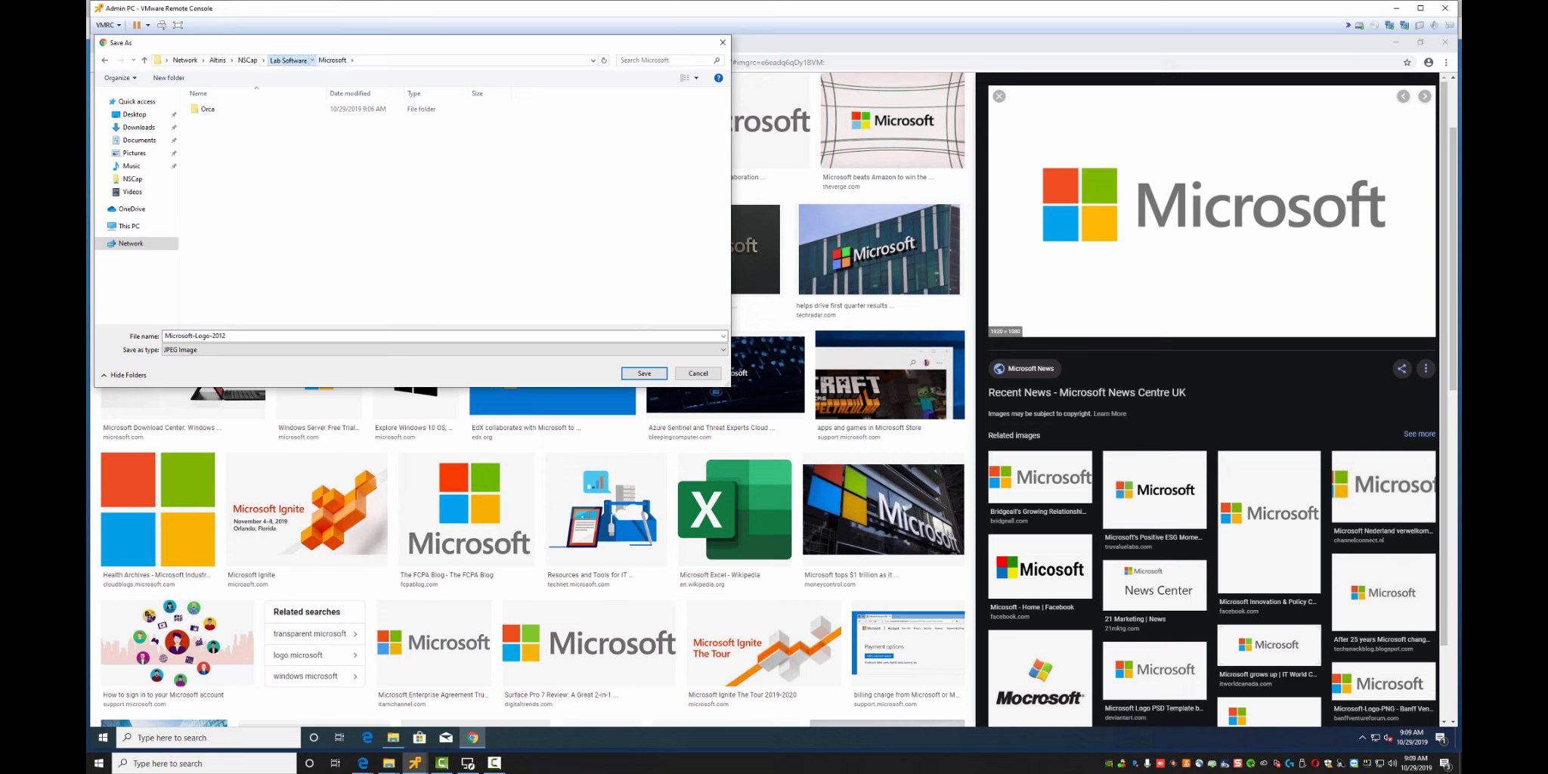
click(288, 60)
click(168, 77)
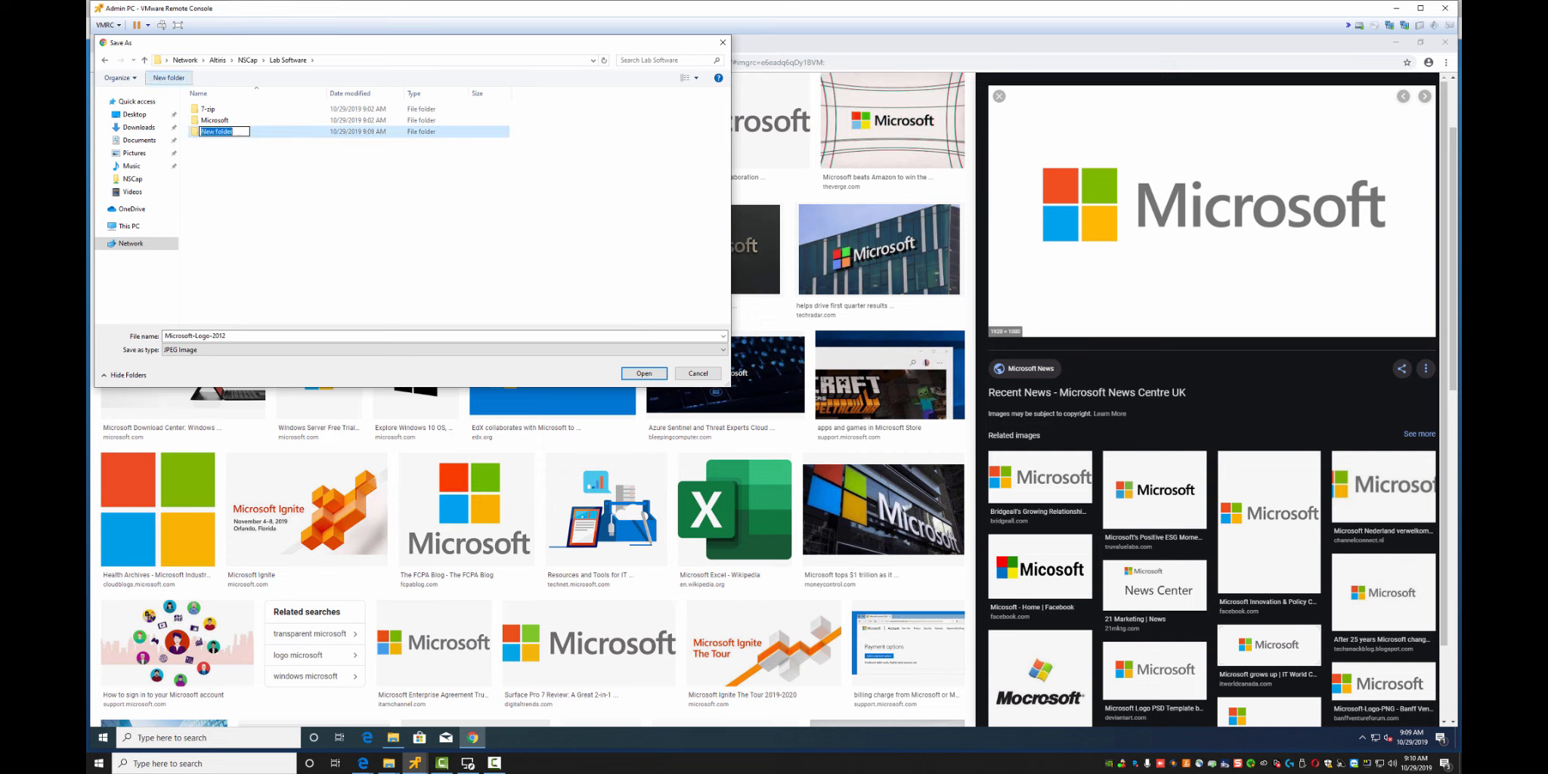
text(Lab Ico)
key(BackSpace)
key(BackSpace)
key(BackSpace)
key(BackSpace)
key(BackSpace)
key(BackSpace)
key(BackSpace)
text(Software Icons)
key(Return)
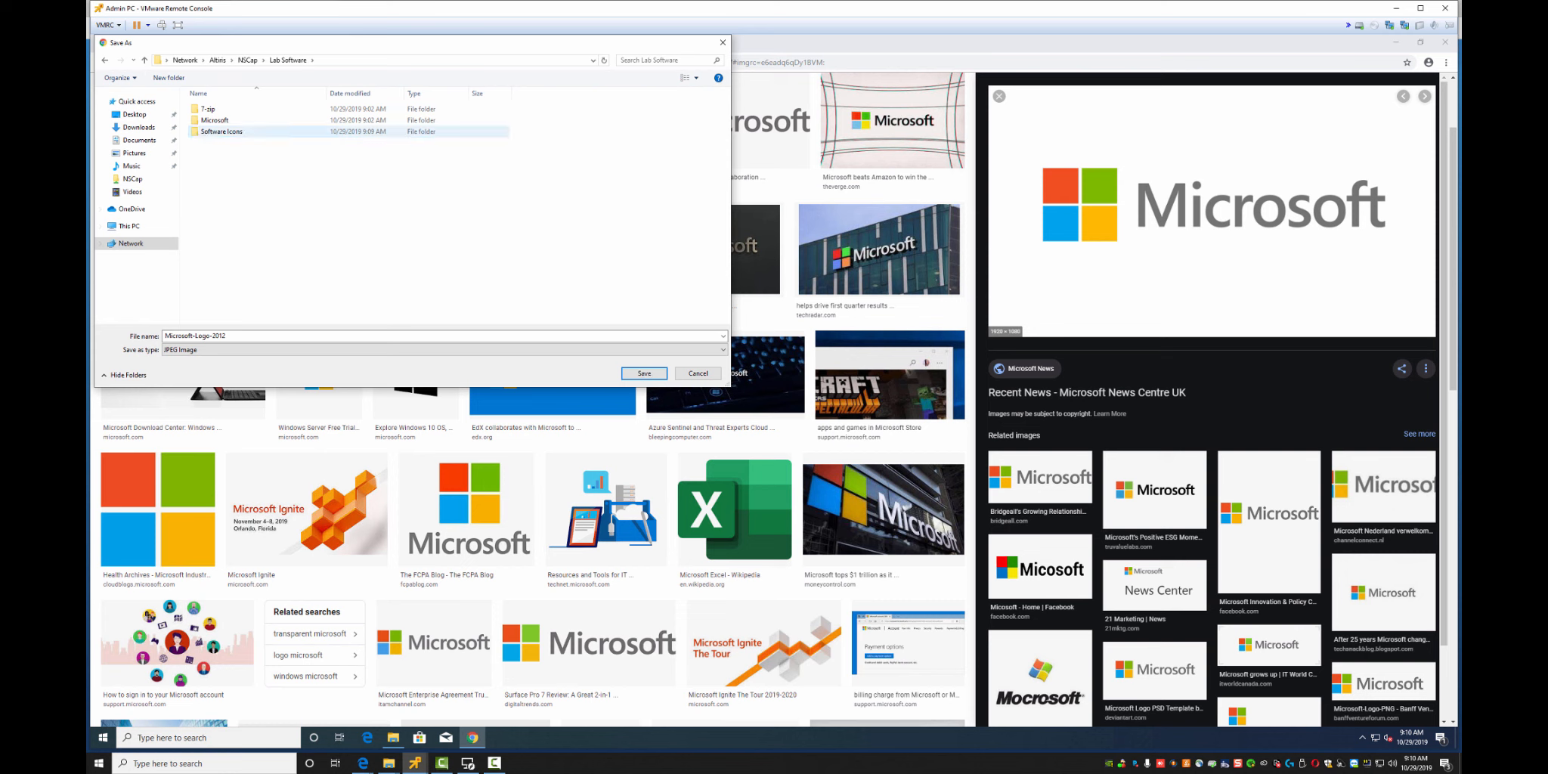
key(Return)
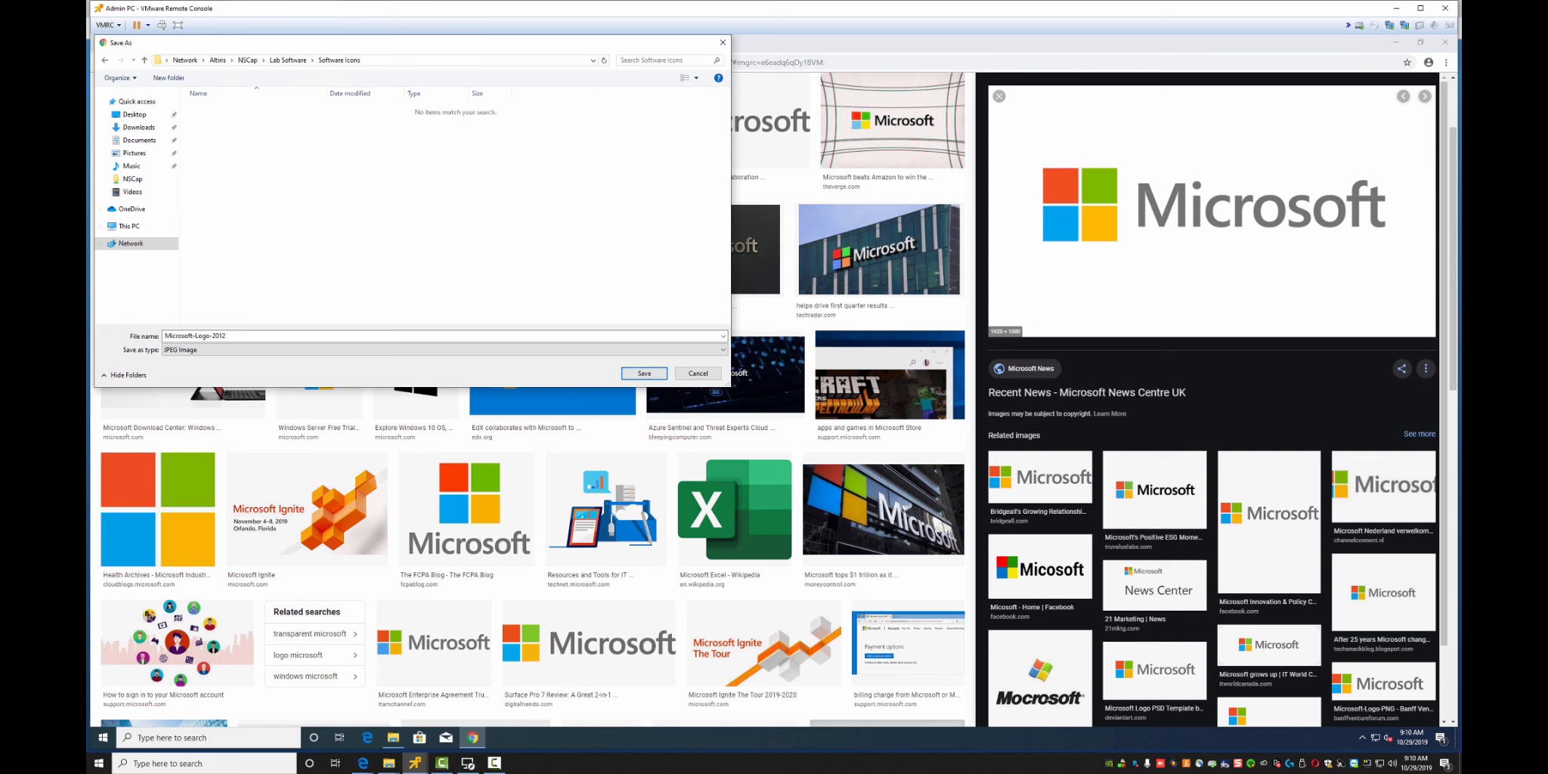
click(644, 374)
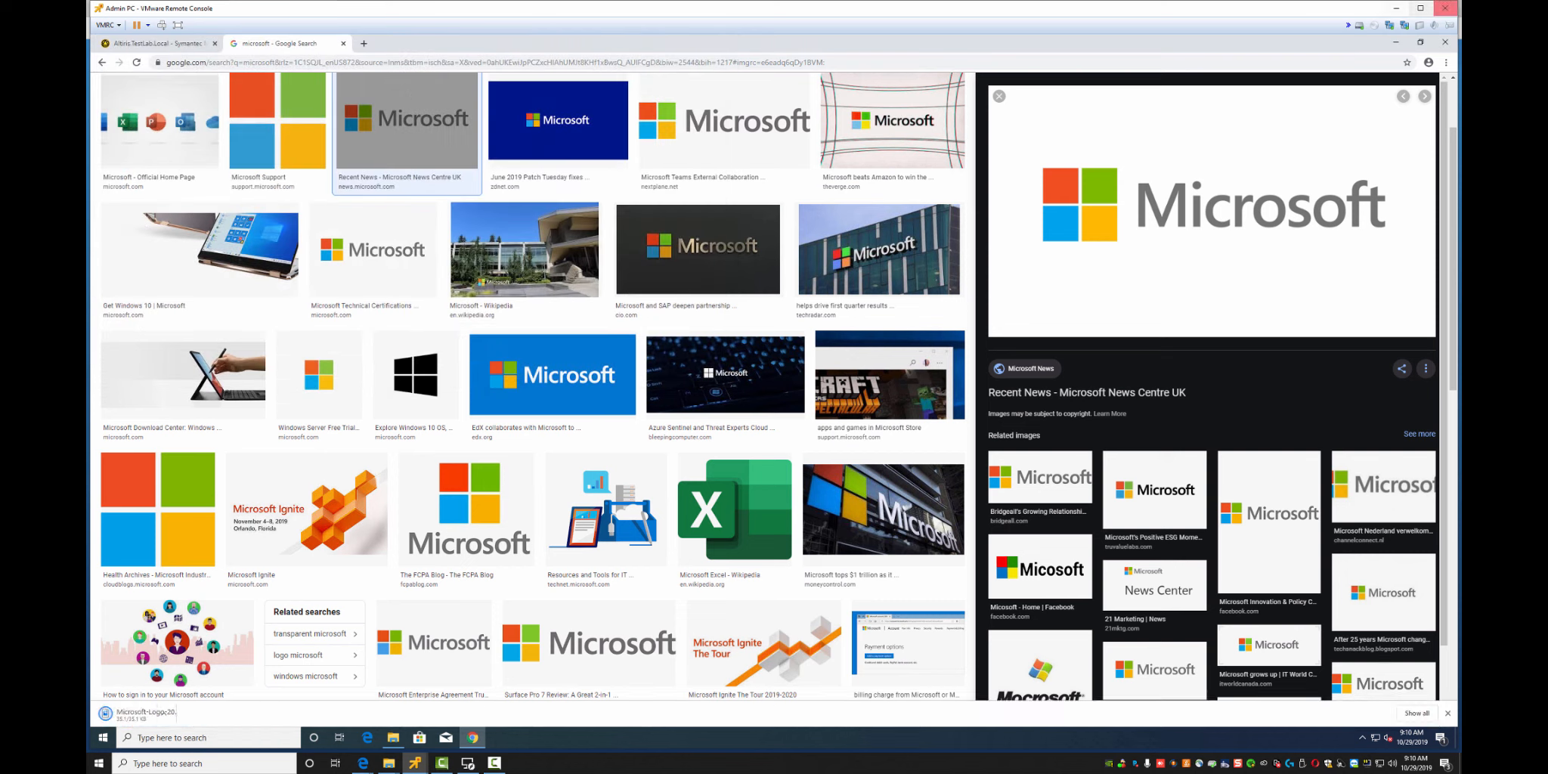
Set the product icon to Microsoft-Logo-2012 from \altiris\nscap\Lab Software\Software Icons
click(154, 43)
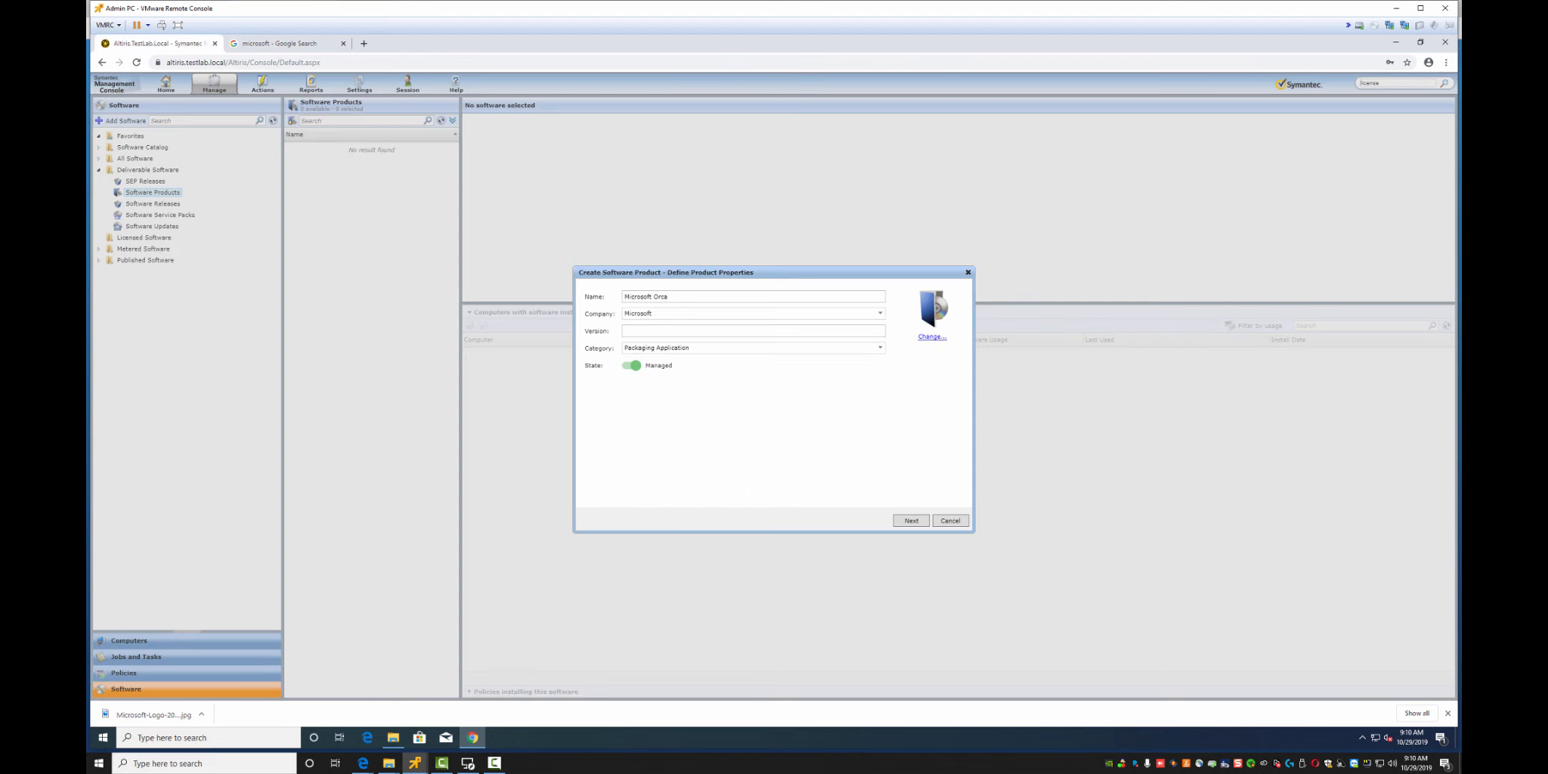
click(932, 336)
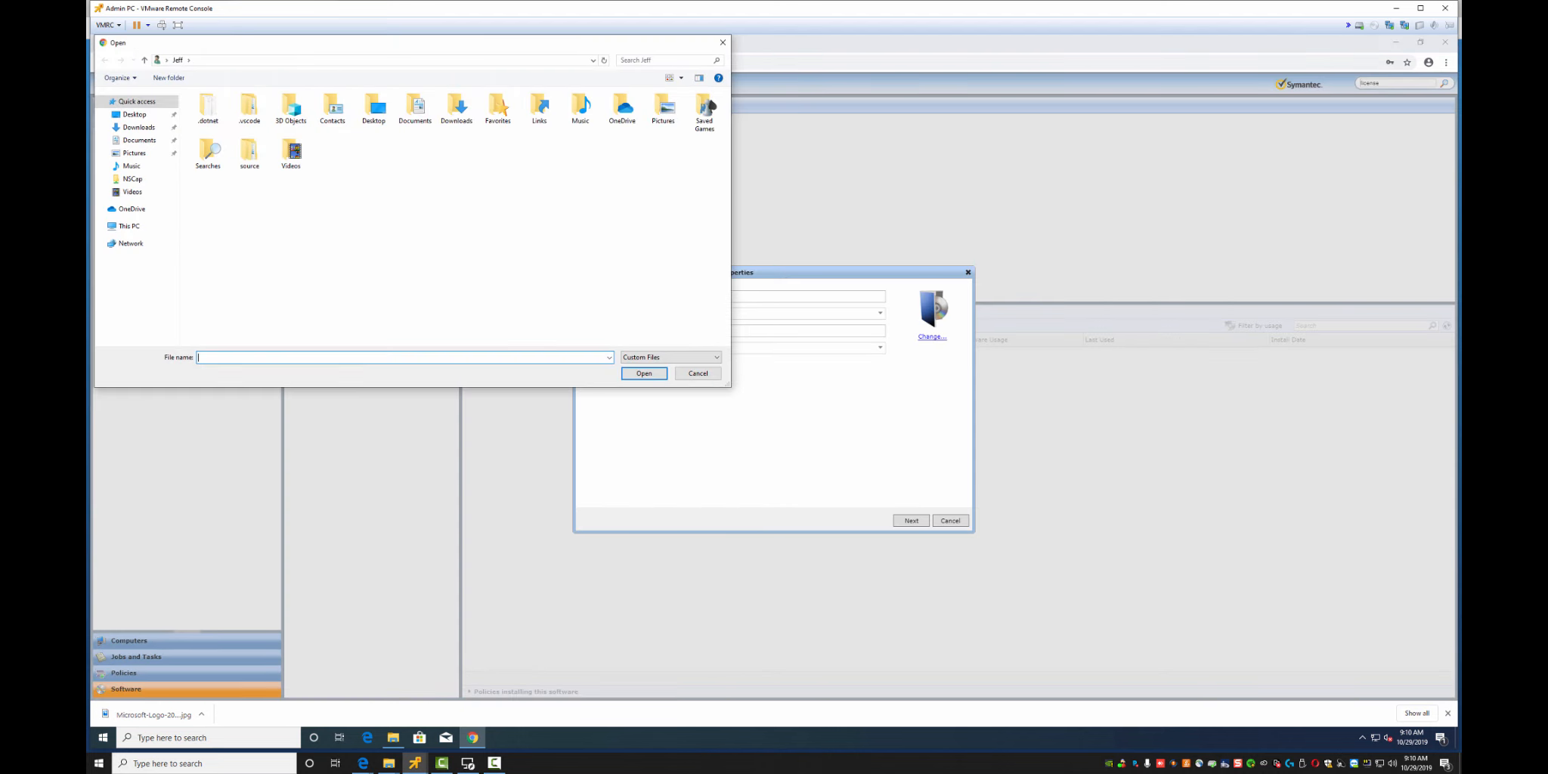
text(\altiris\nscap\)
key(Down)
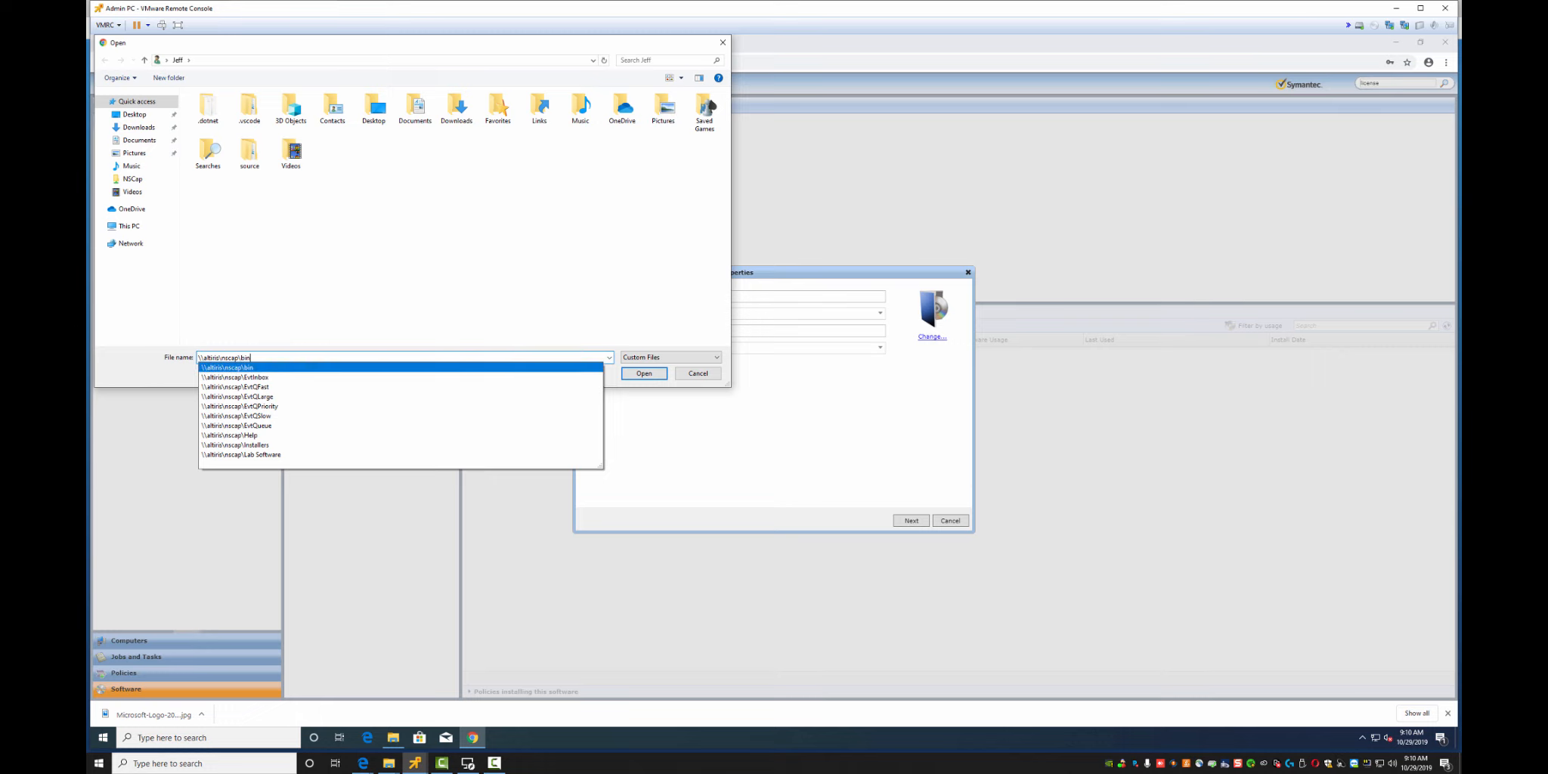
key(Up)
key(Up)
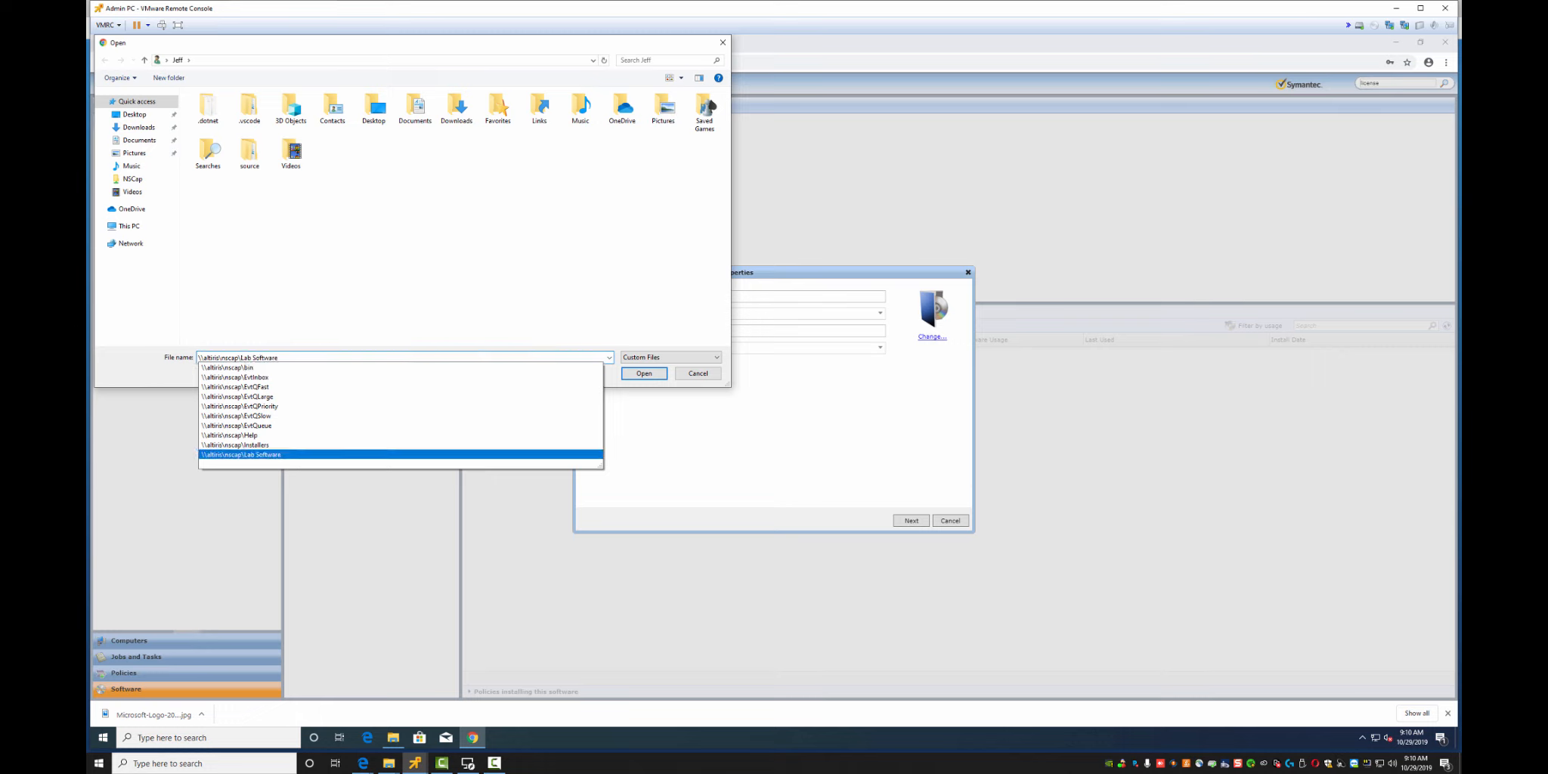
text(\)
key(Up)
key(Return)
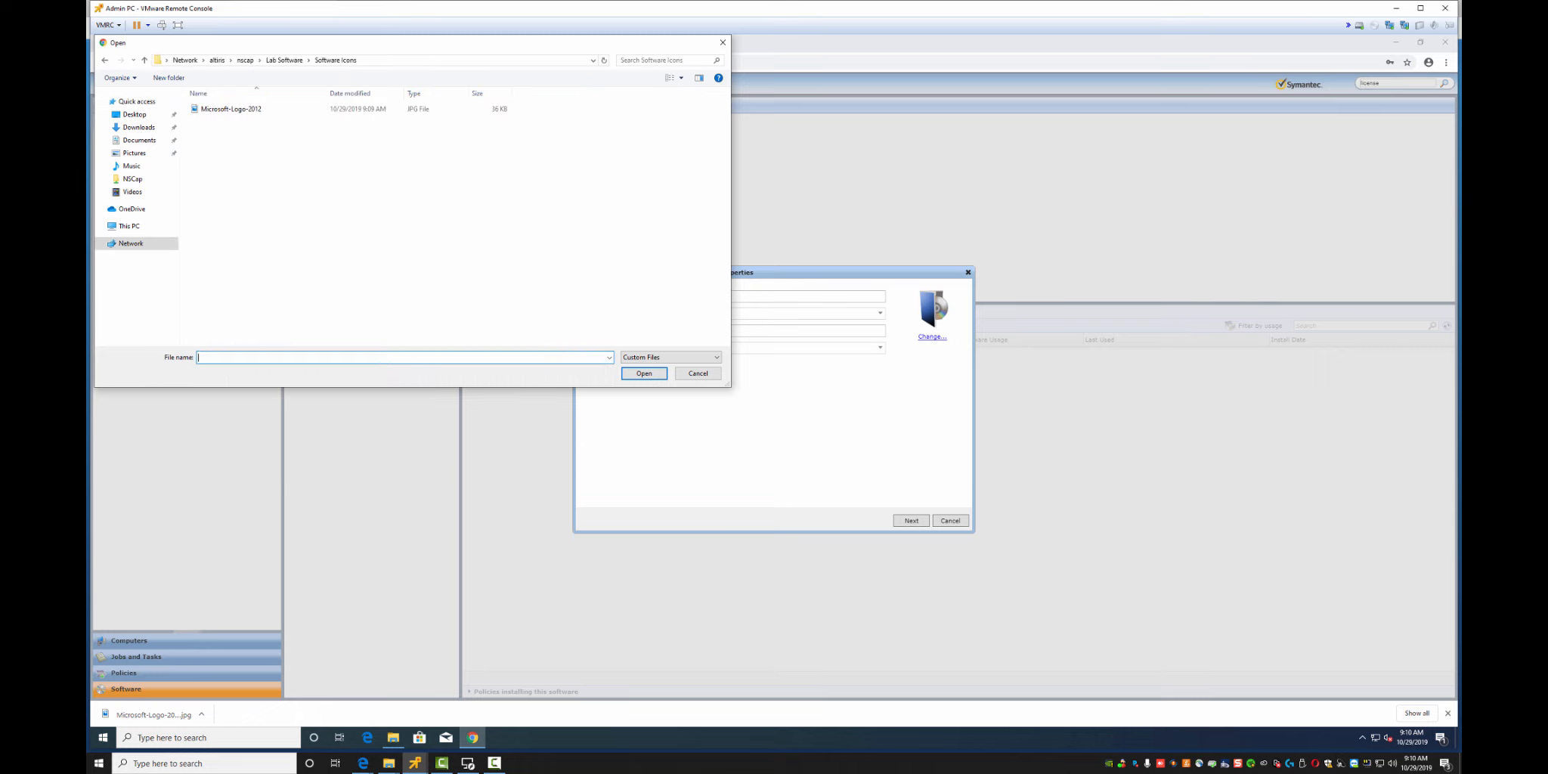
key(Down)
key(Return)
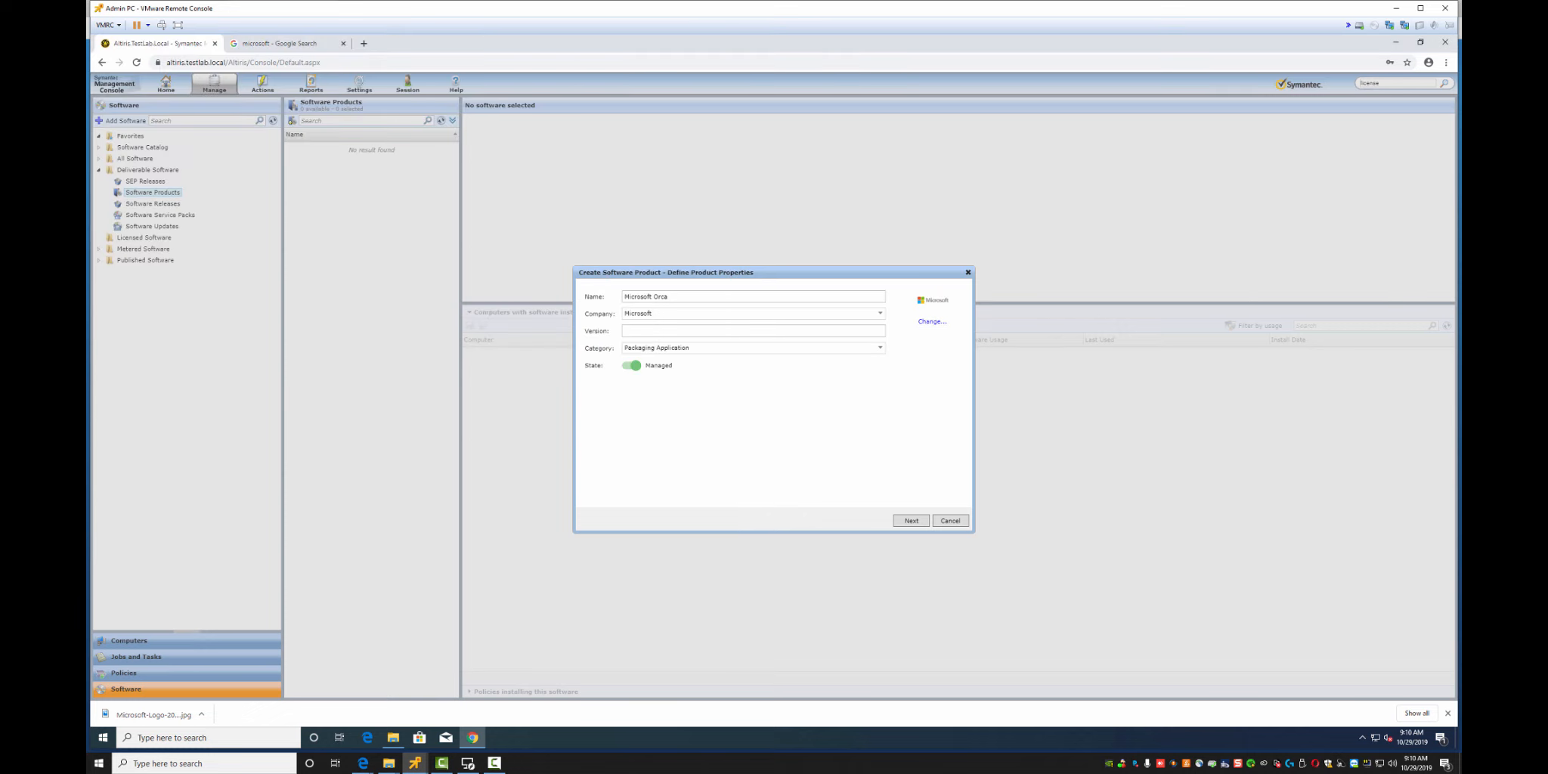
Pass the Define Product Inventory page and create the Microsoft Orca product
key(Return)
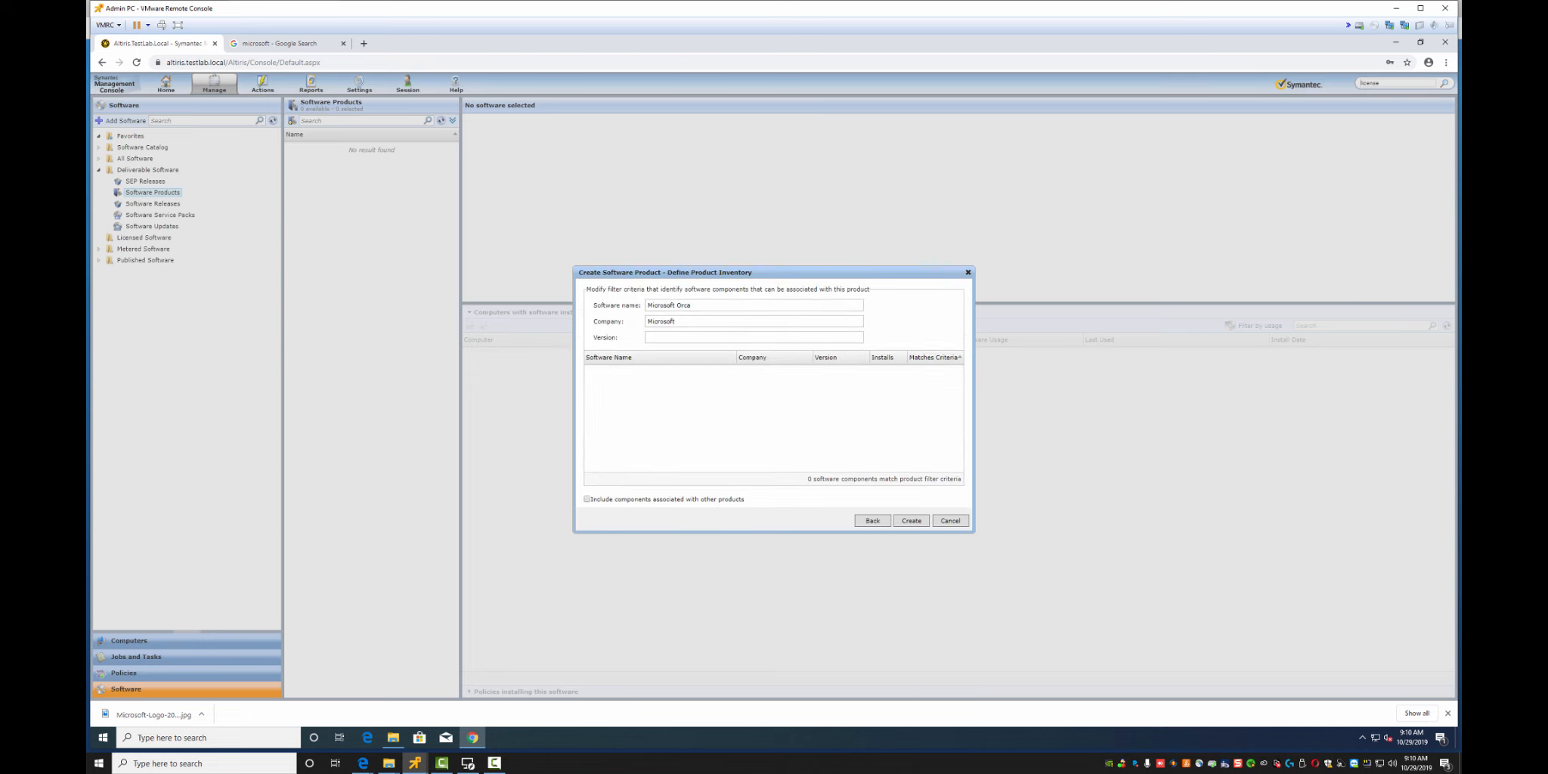
key(Return)
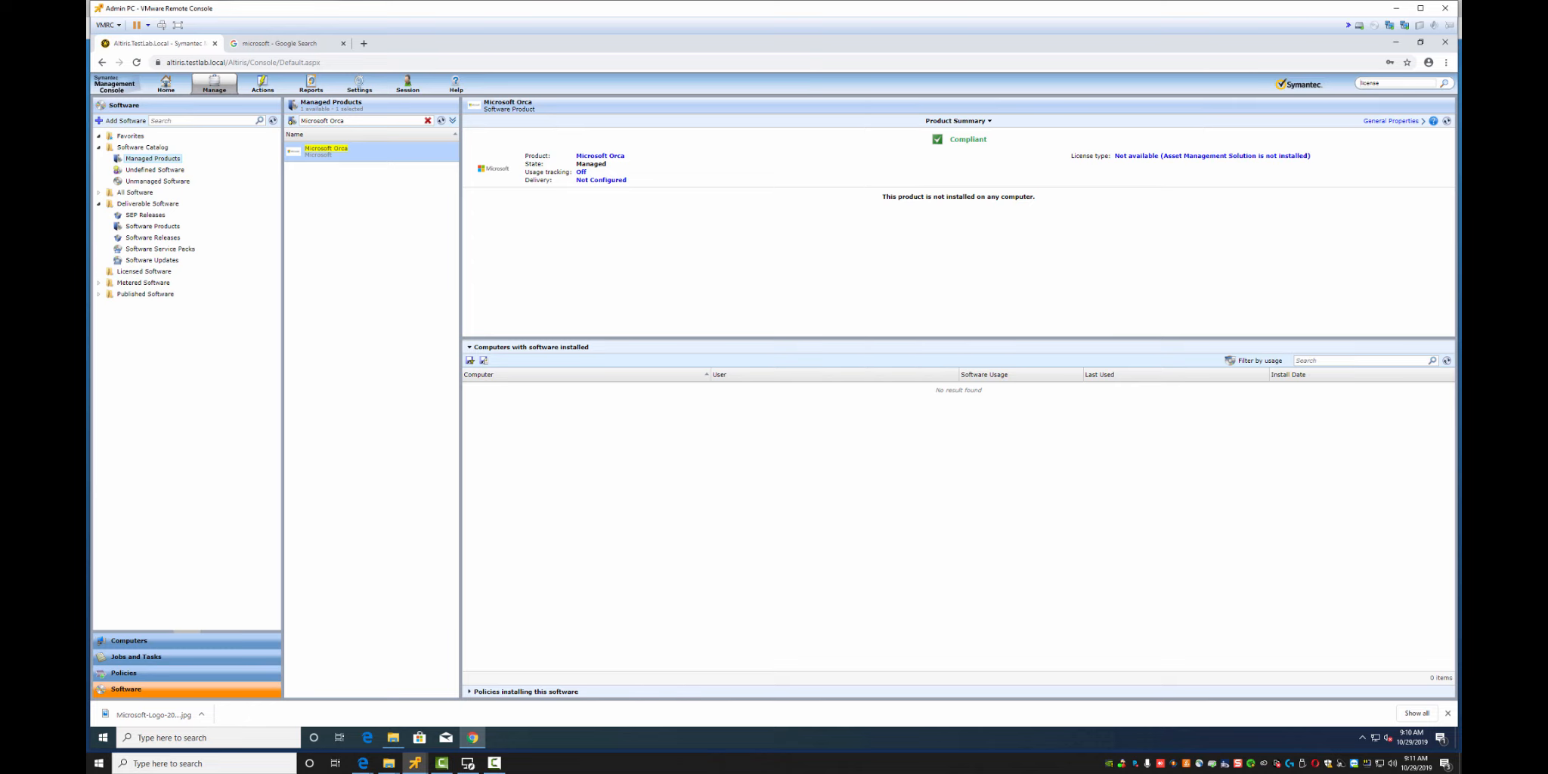
Switch to the Computers view to see the seven machines under All Computers
click(128, 640)
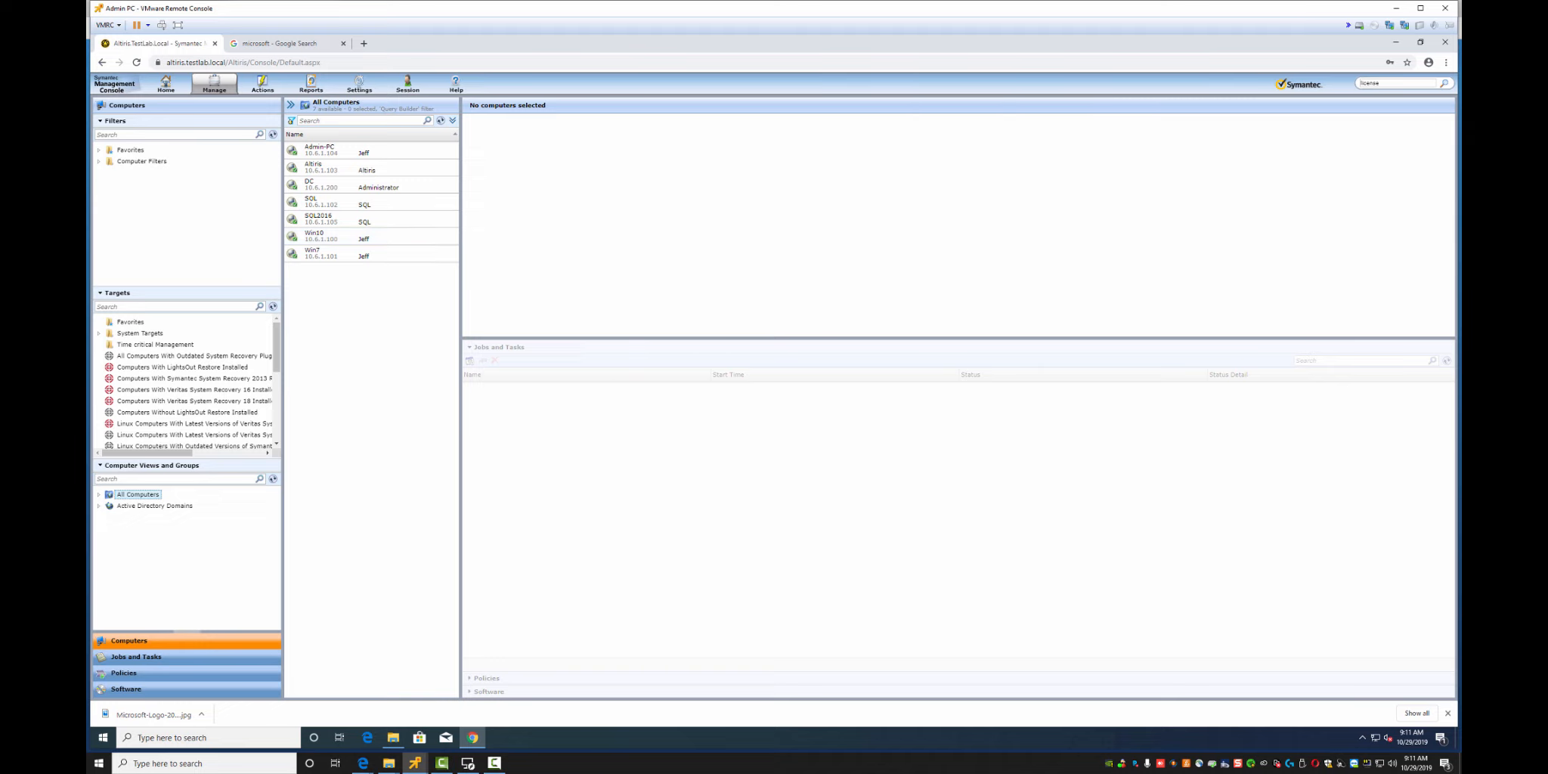
Show Admin-PC's details and completed jobs, and copy the console's web address
click(370, 150)
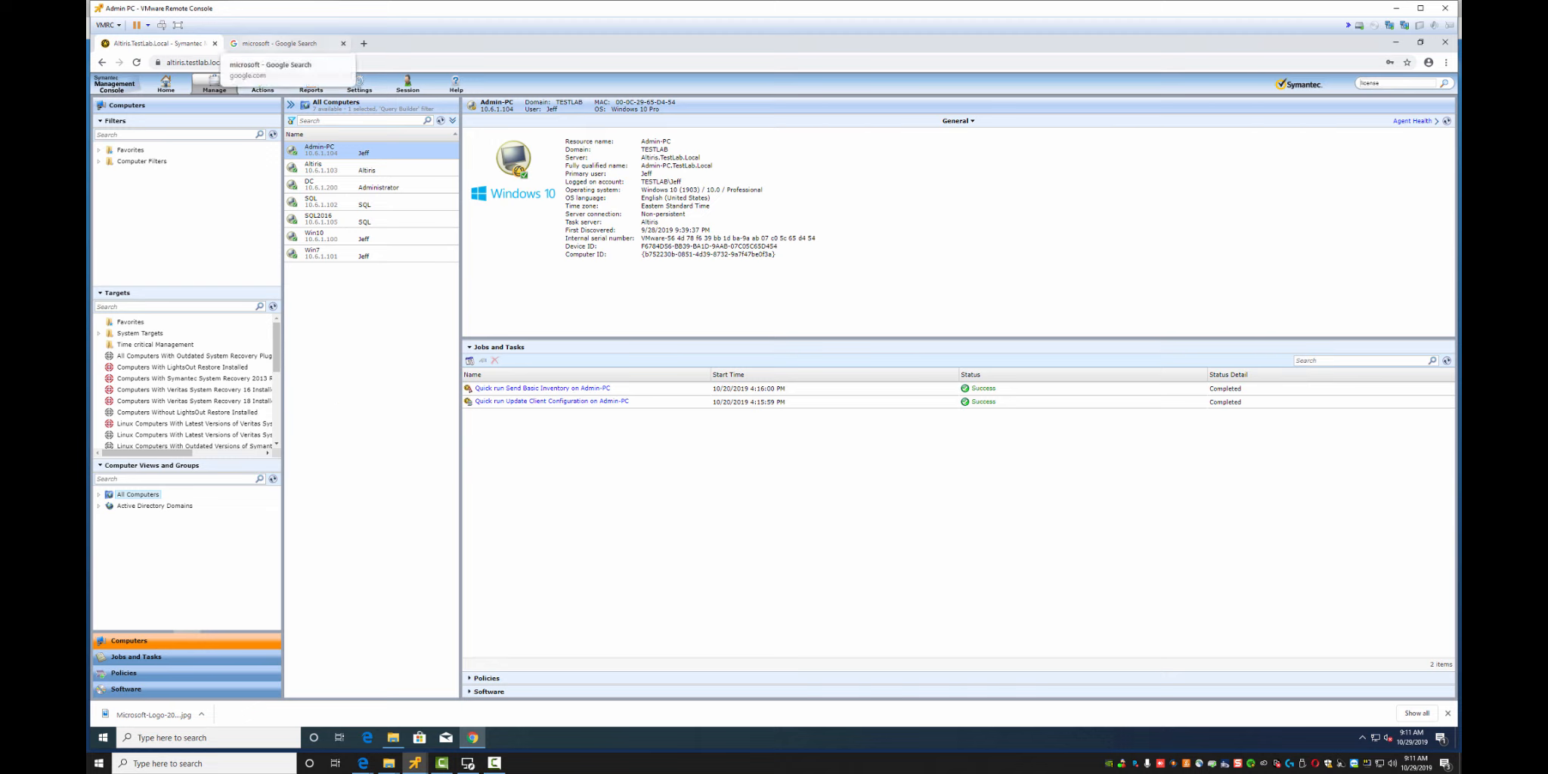
click(302, 63)
key(ctrl+c)
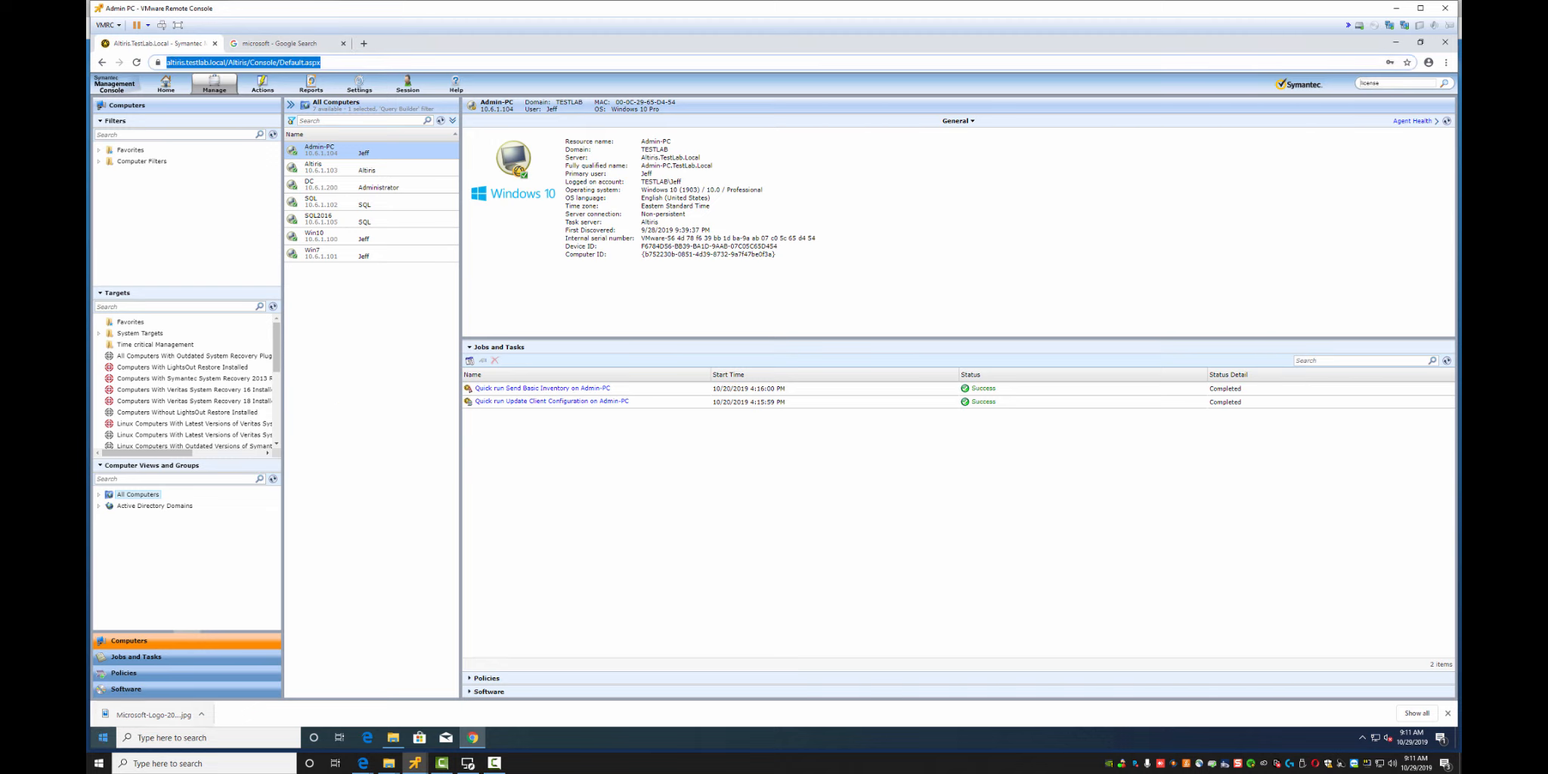
click(102, 737)
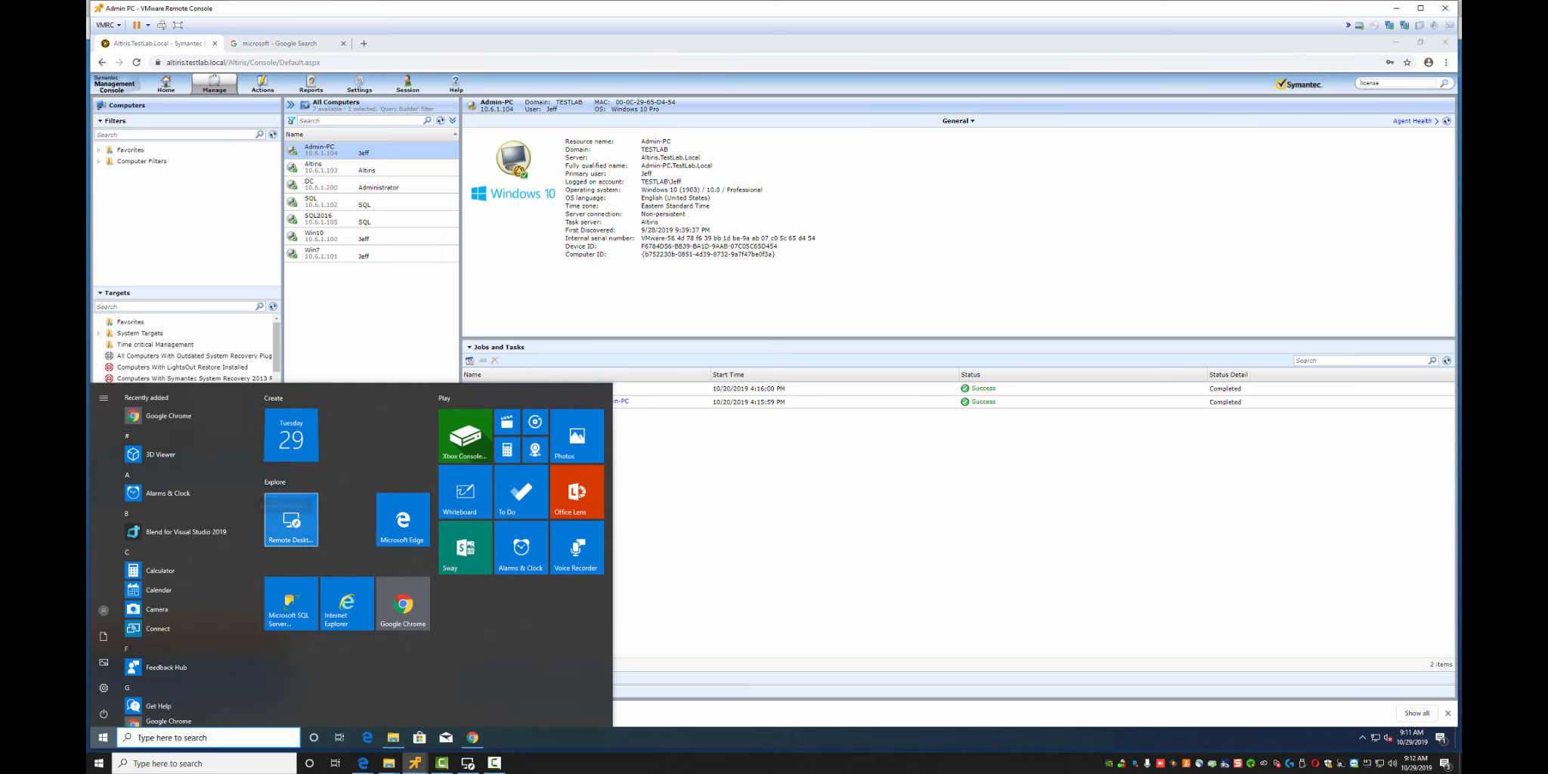
Launch Internet Explorer and load the copied Altiris console address
click(347, 604)
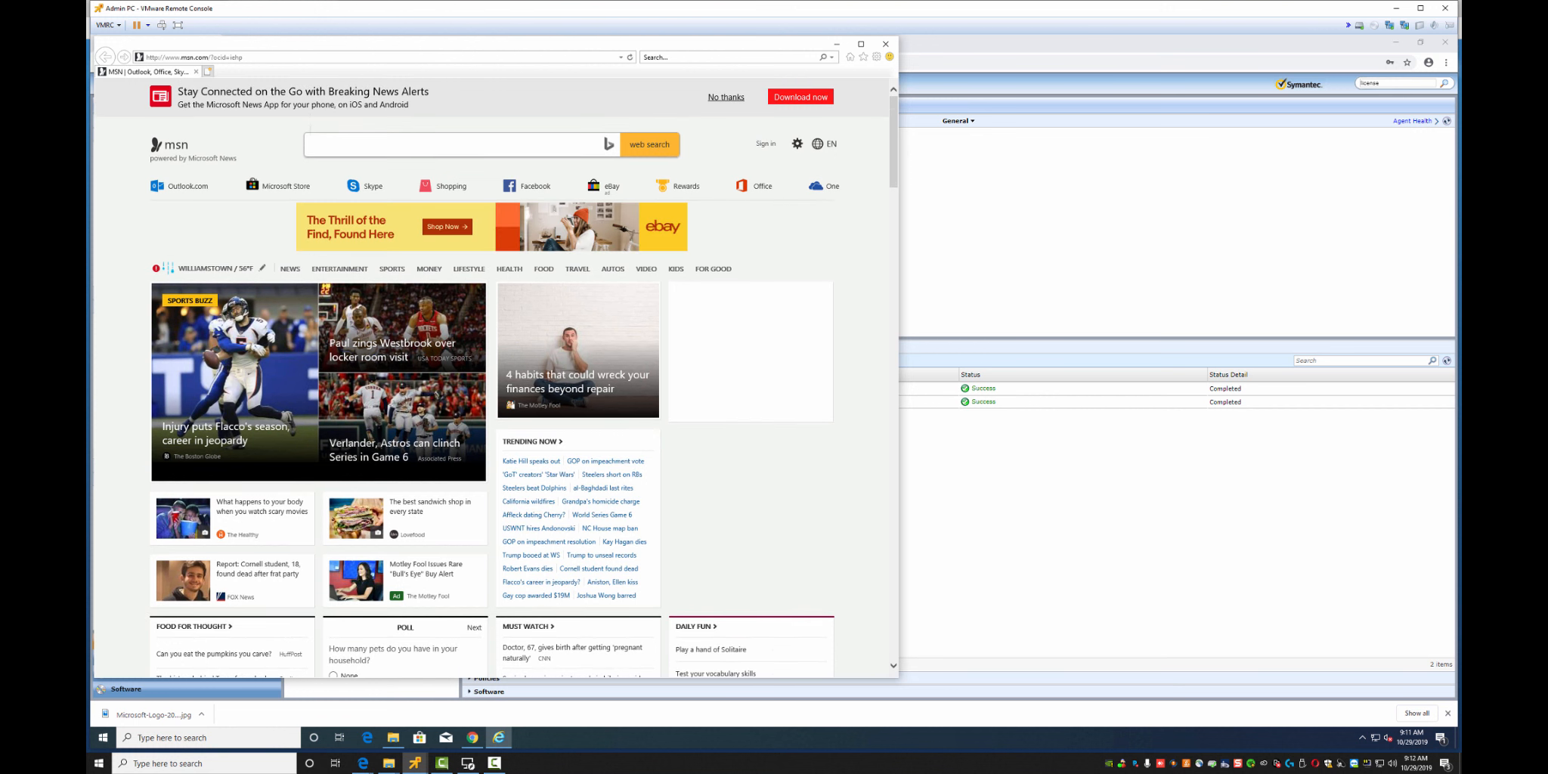
click(195, 57)
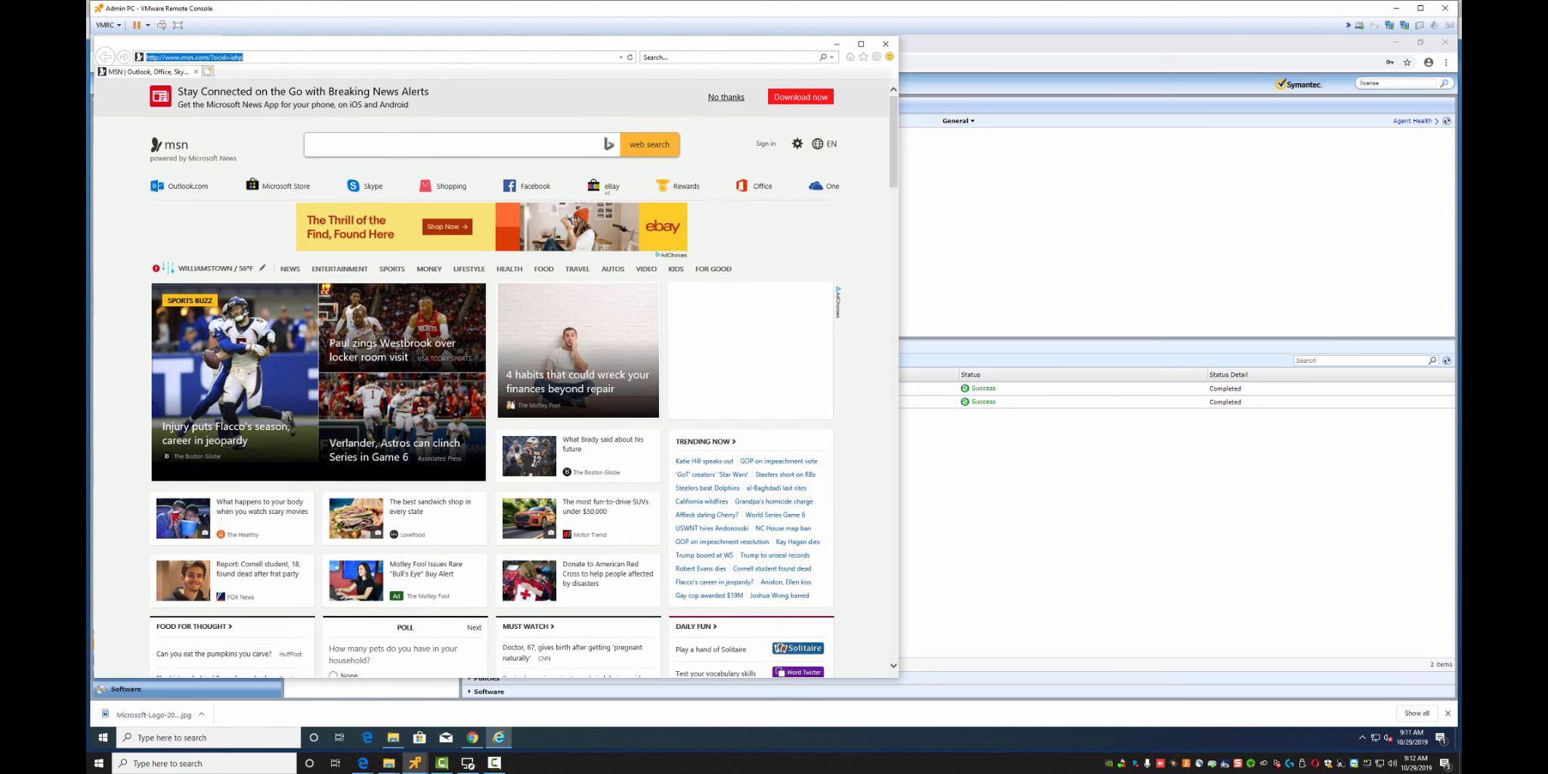
key(ctrl+v)
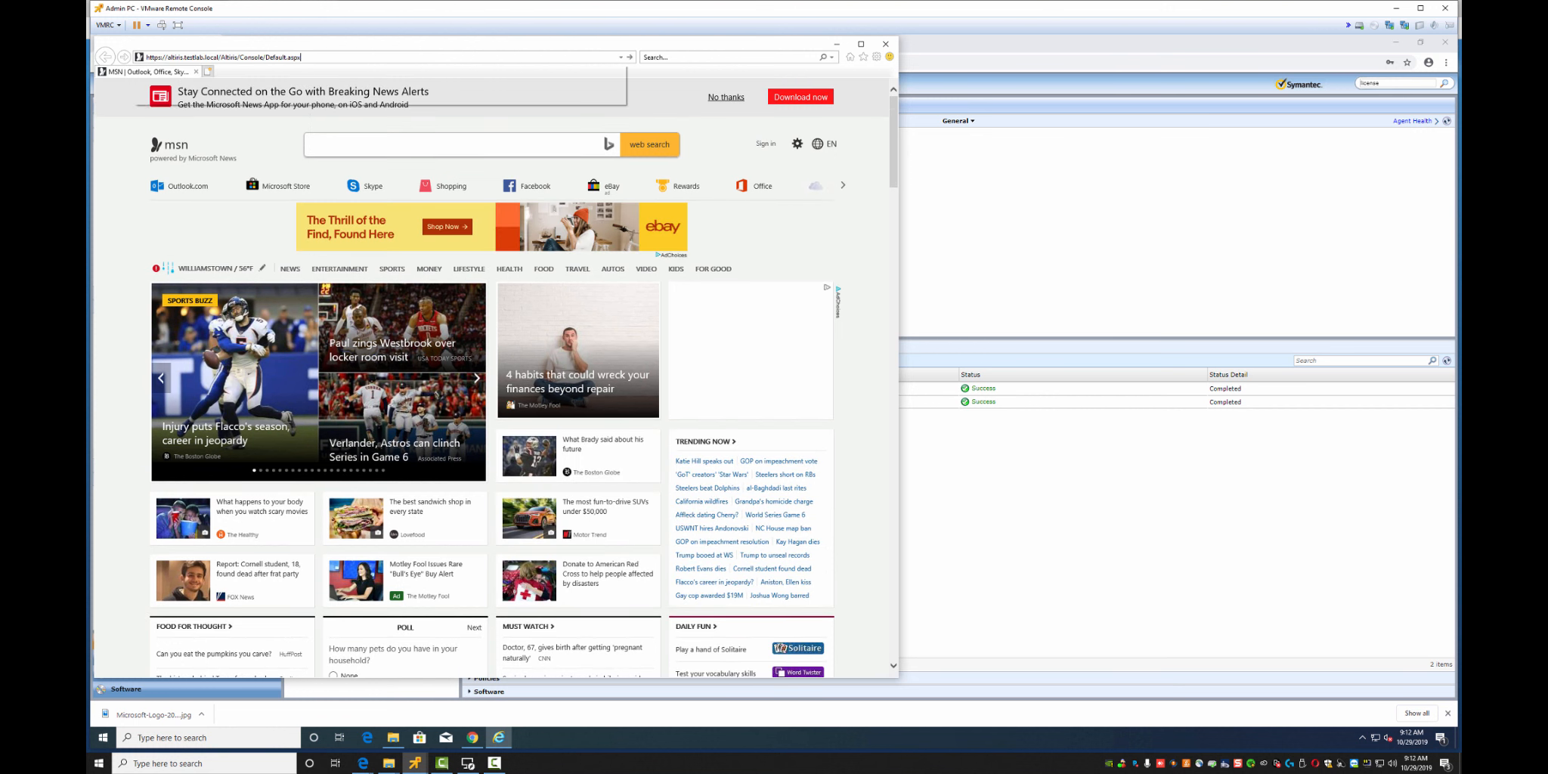
key(Return)
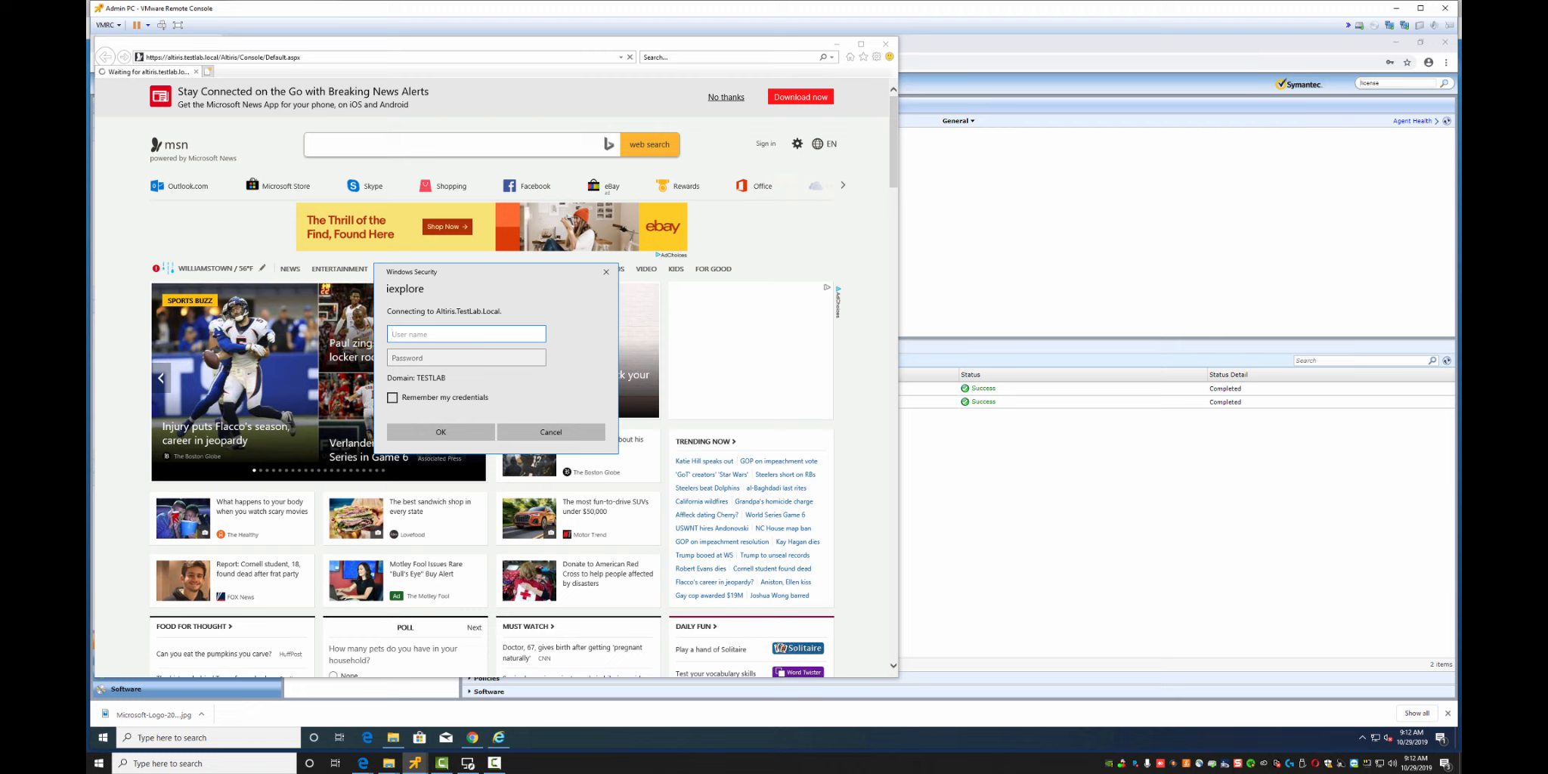
Sign in at the Windows Security prompt with the console account's username and password
text(Altiris)
key(Tab)
text(•••••••••)
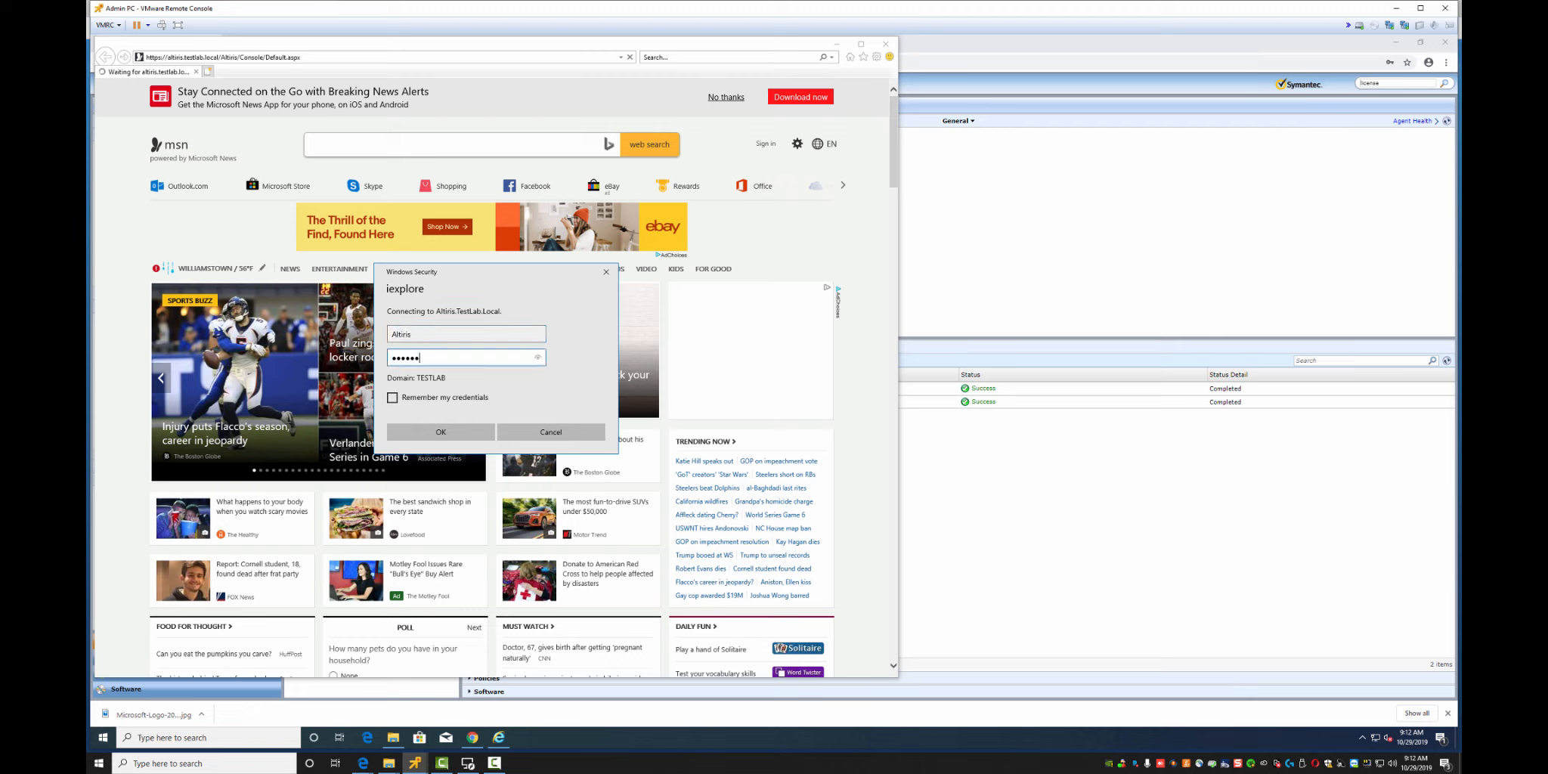
key(Return)
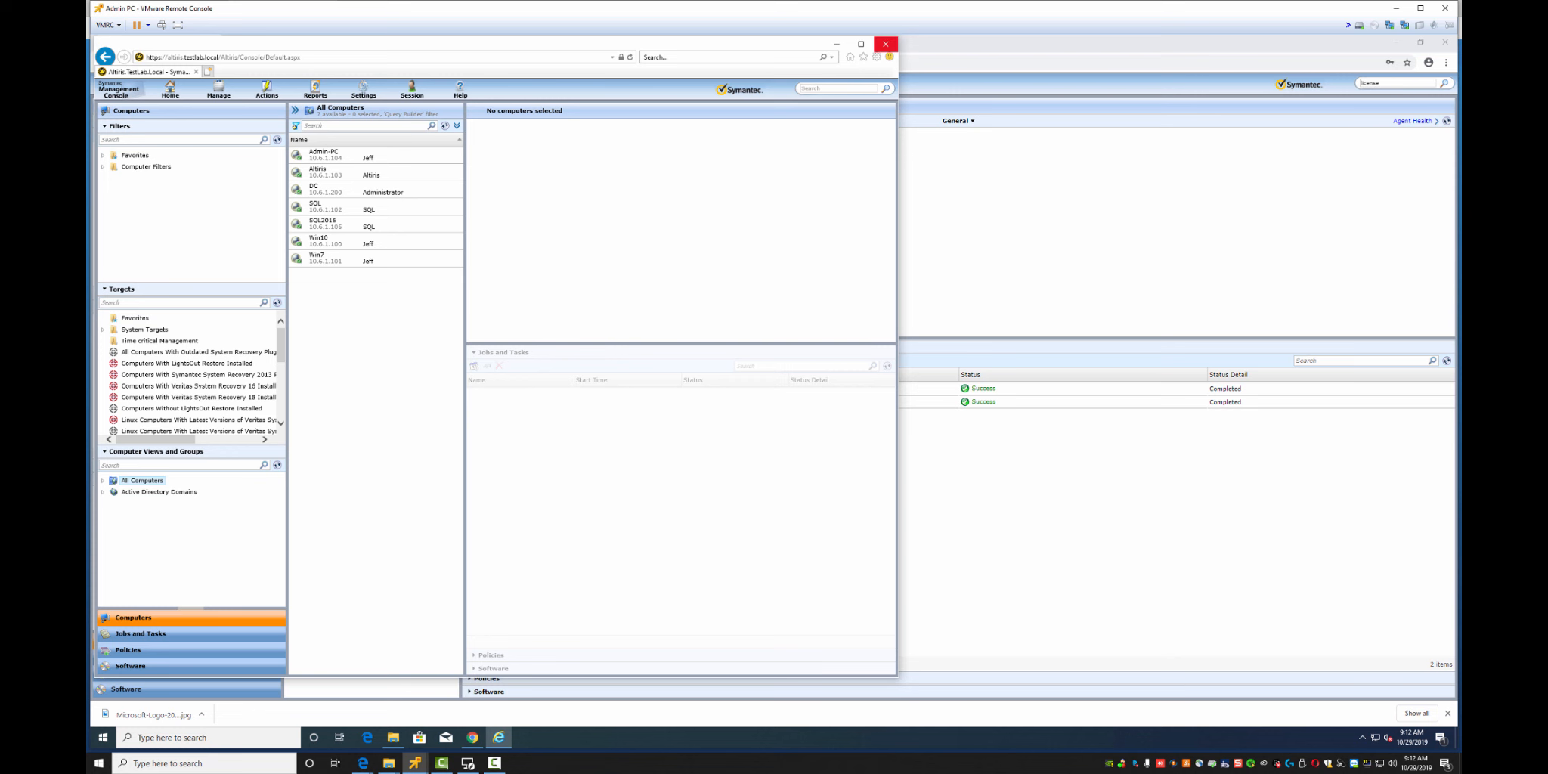
Close Internet Explorer and create a new Managed Software Delivery policy under Policies
click(886, 44)
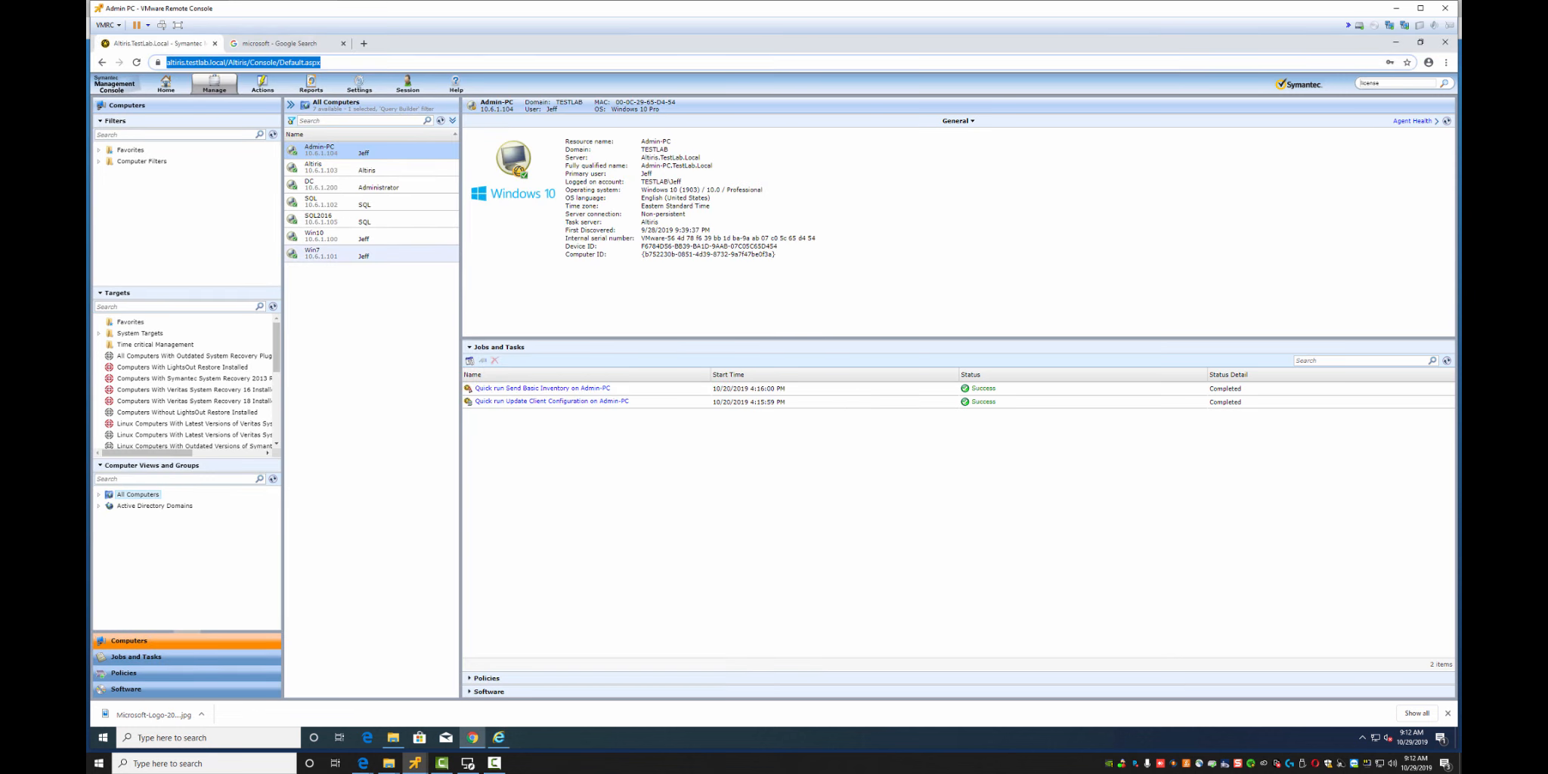
click(370, 324)
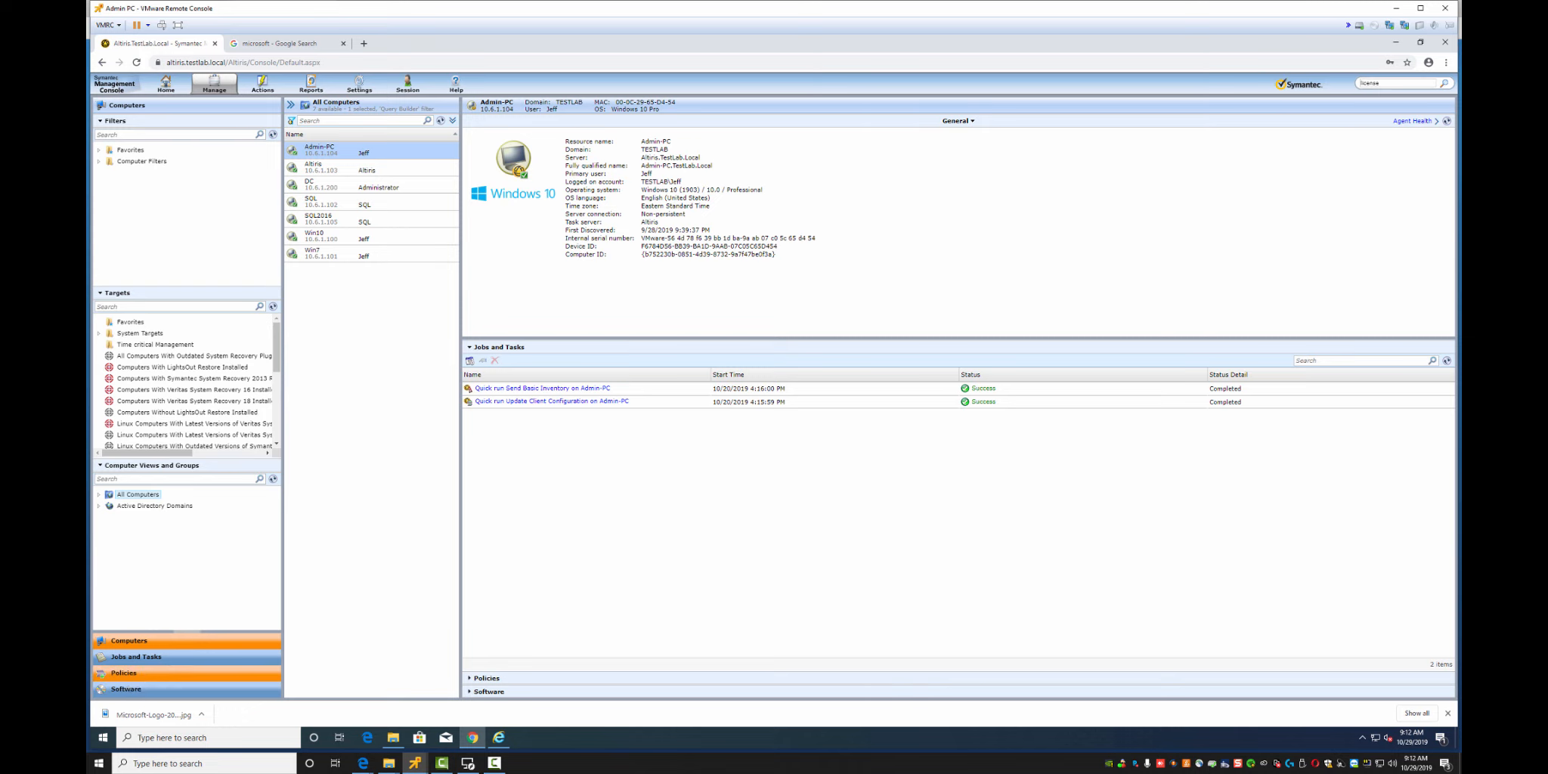
click(124, 672)
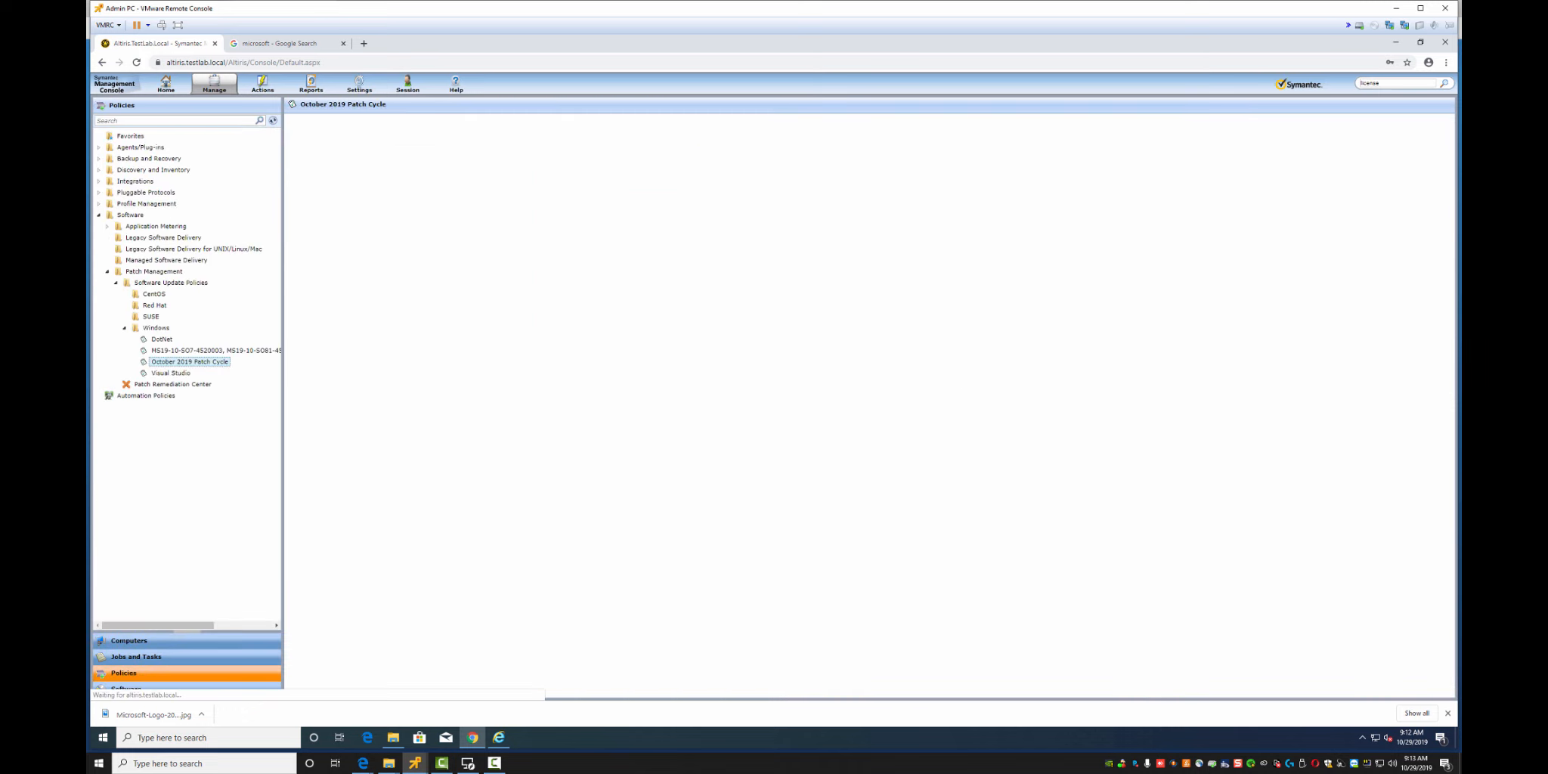
click(166, 260)
right_click(144, 262)
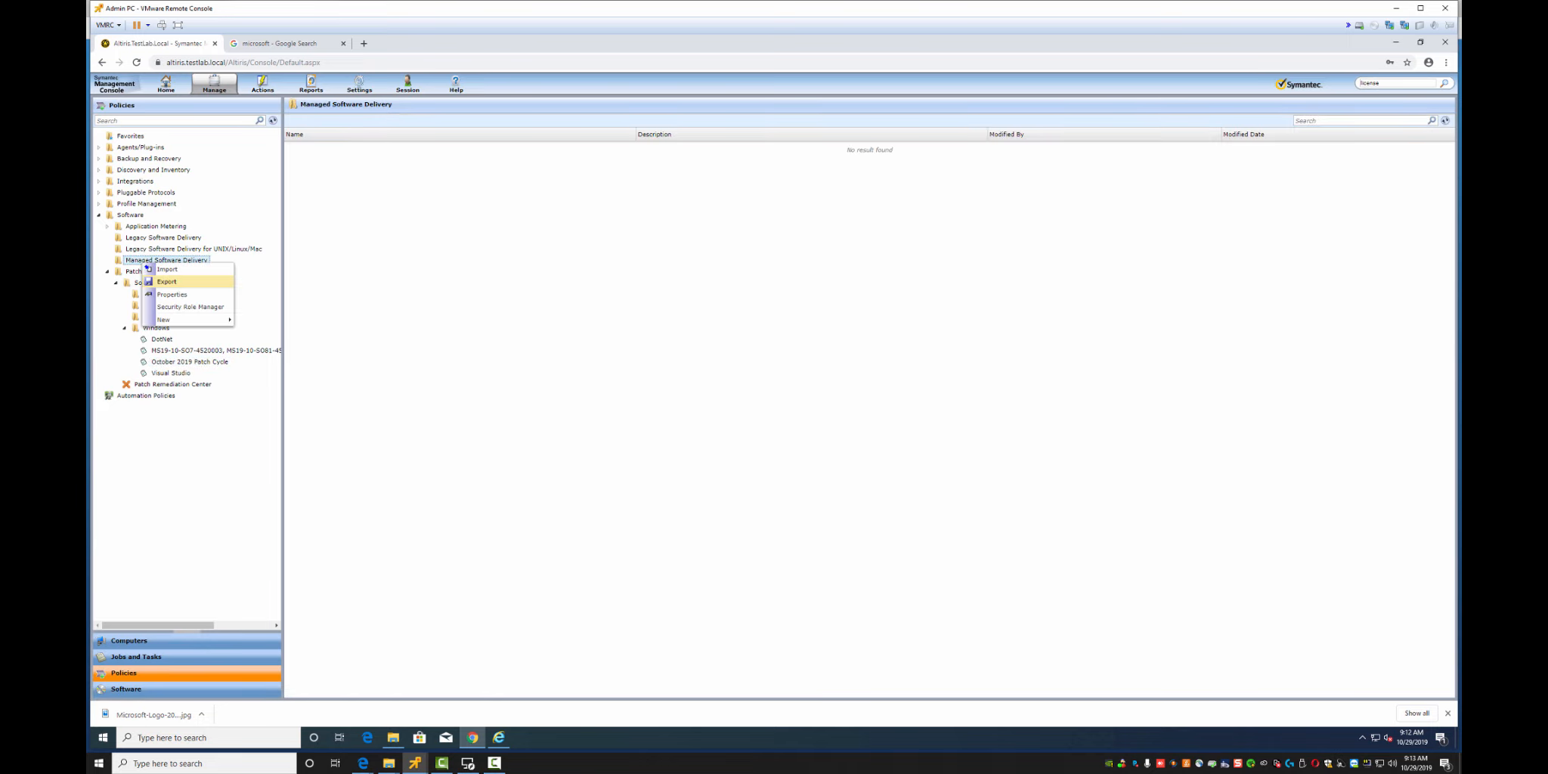
mouse_move(187, 320)
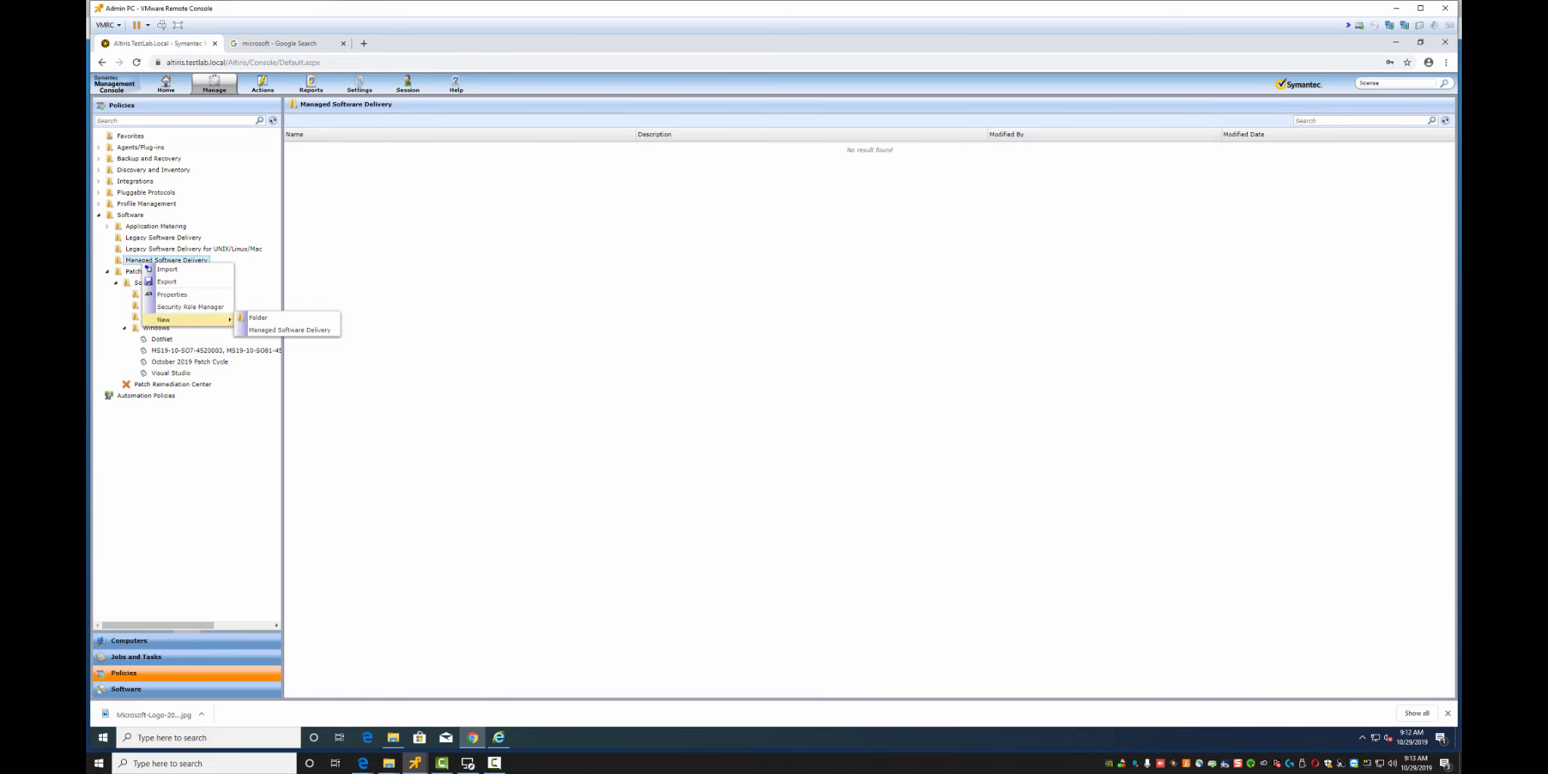
click(290, 330)
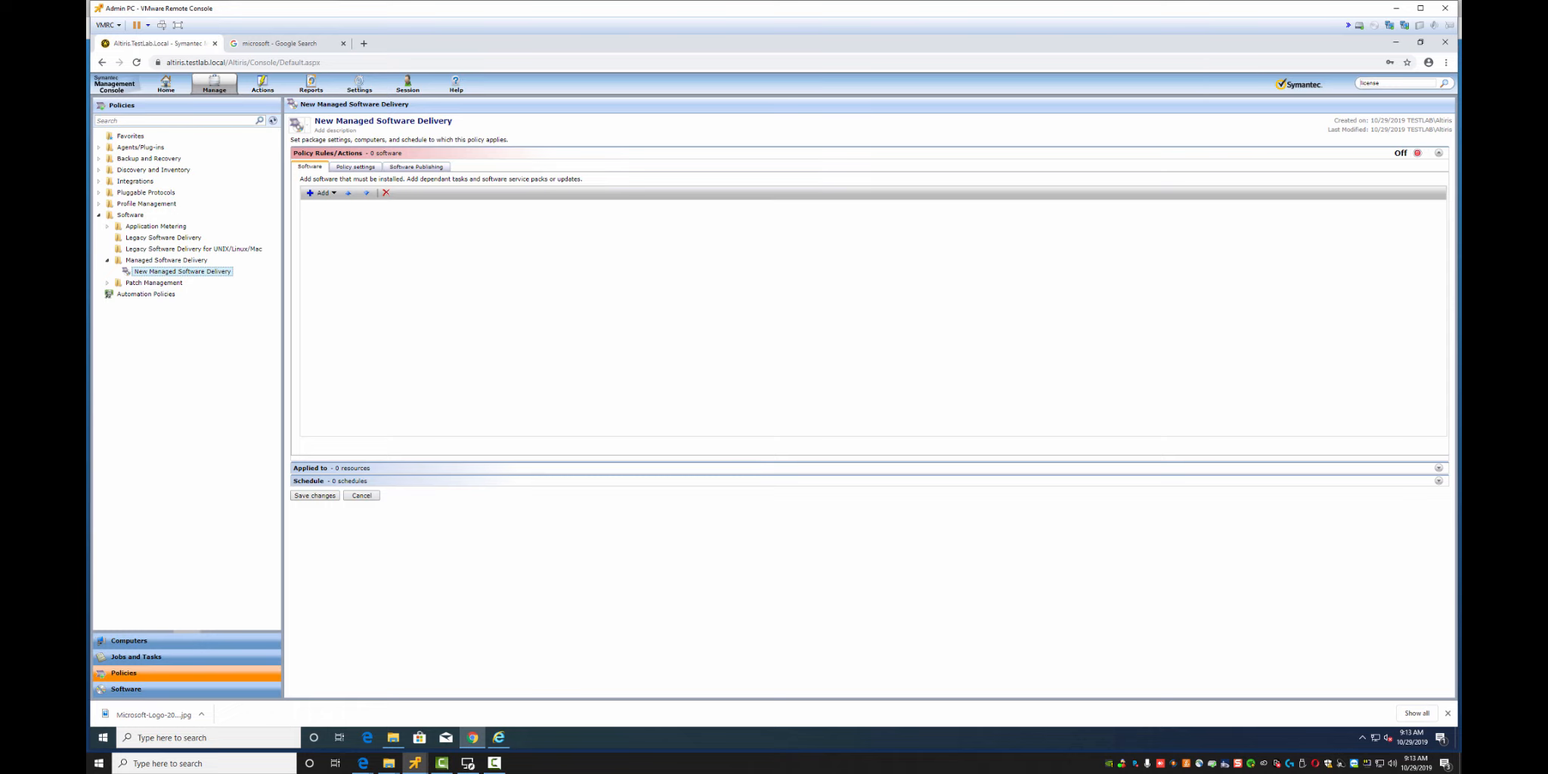
Rename the new policy to 'Microsoft Orca' and add software to it
click(384, 121)
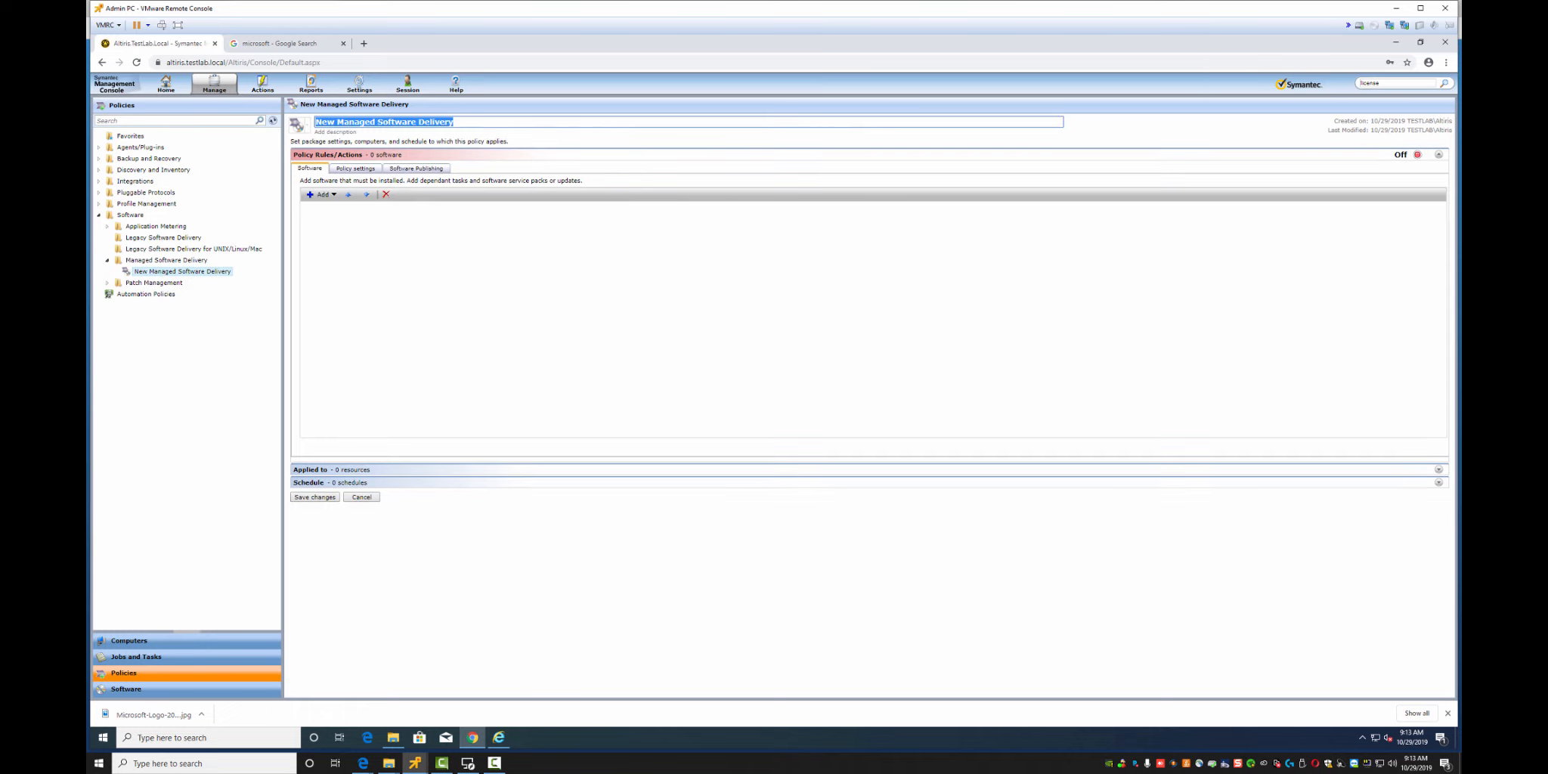
key(BackSpace)
text(Microsoft Orca)
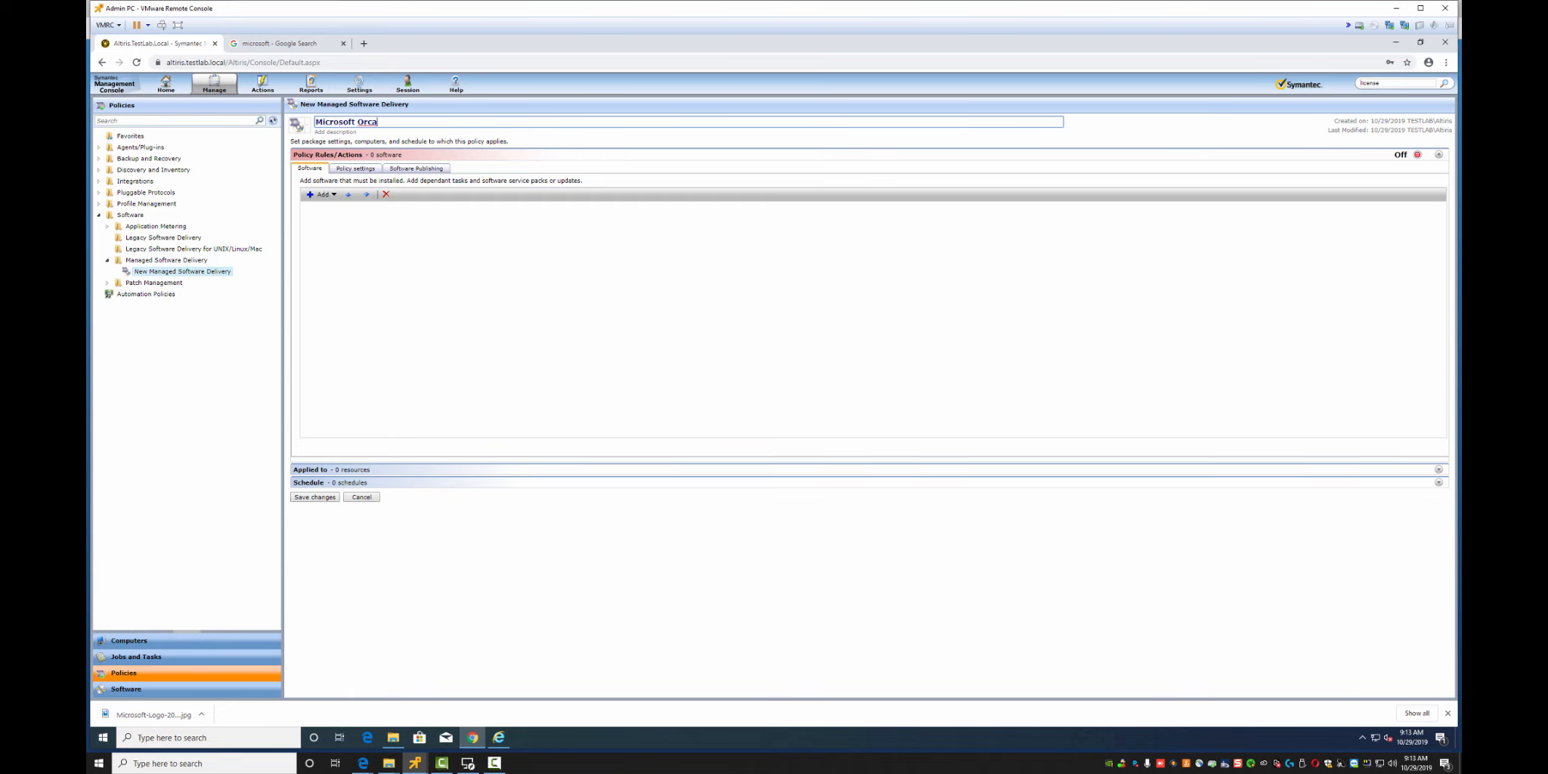
click(322, 195)
click(331, 204)
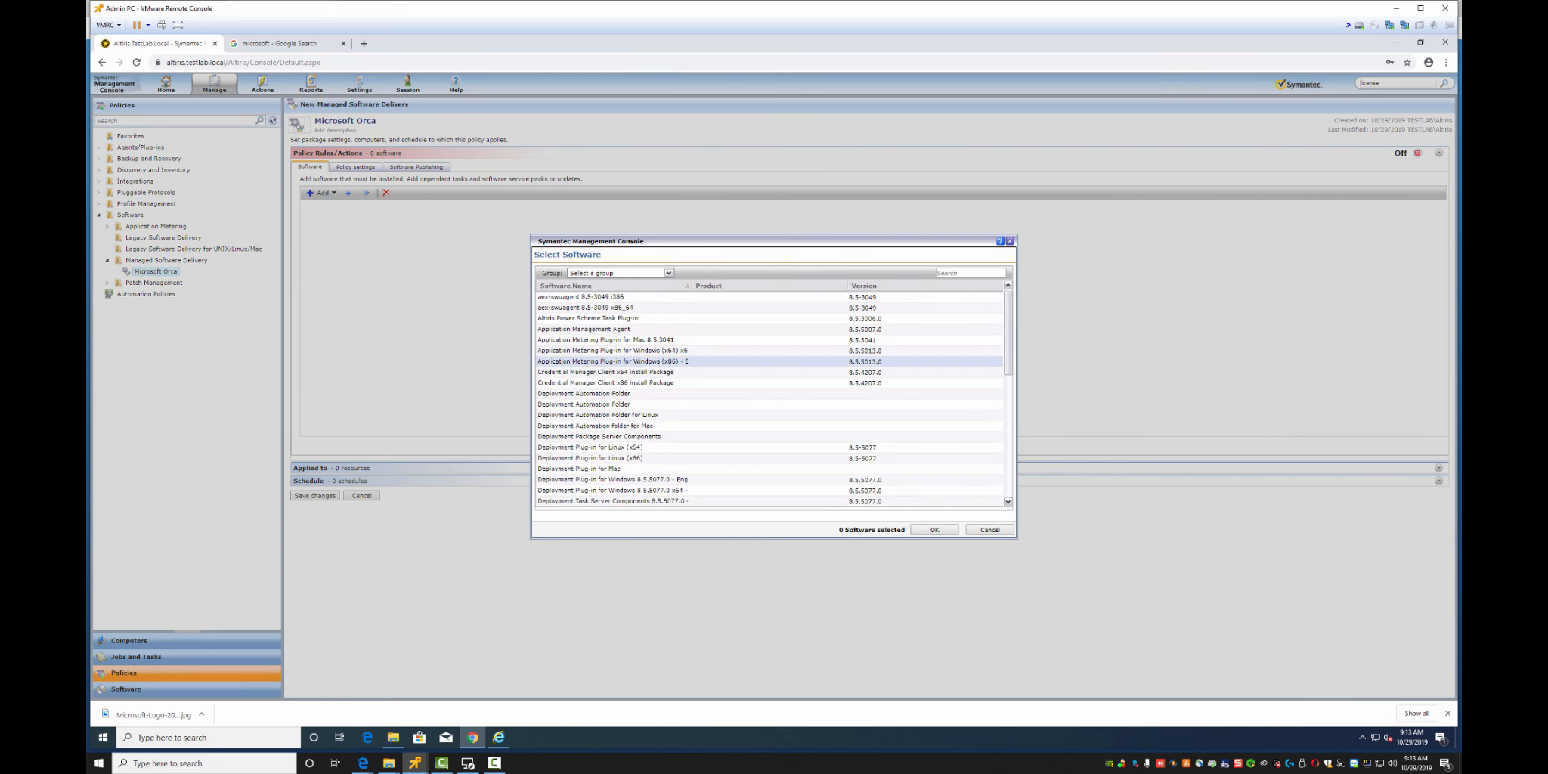
Try searching the software list for orca, then clear the search
click(969, 272)
text(orca)
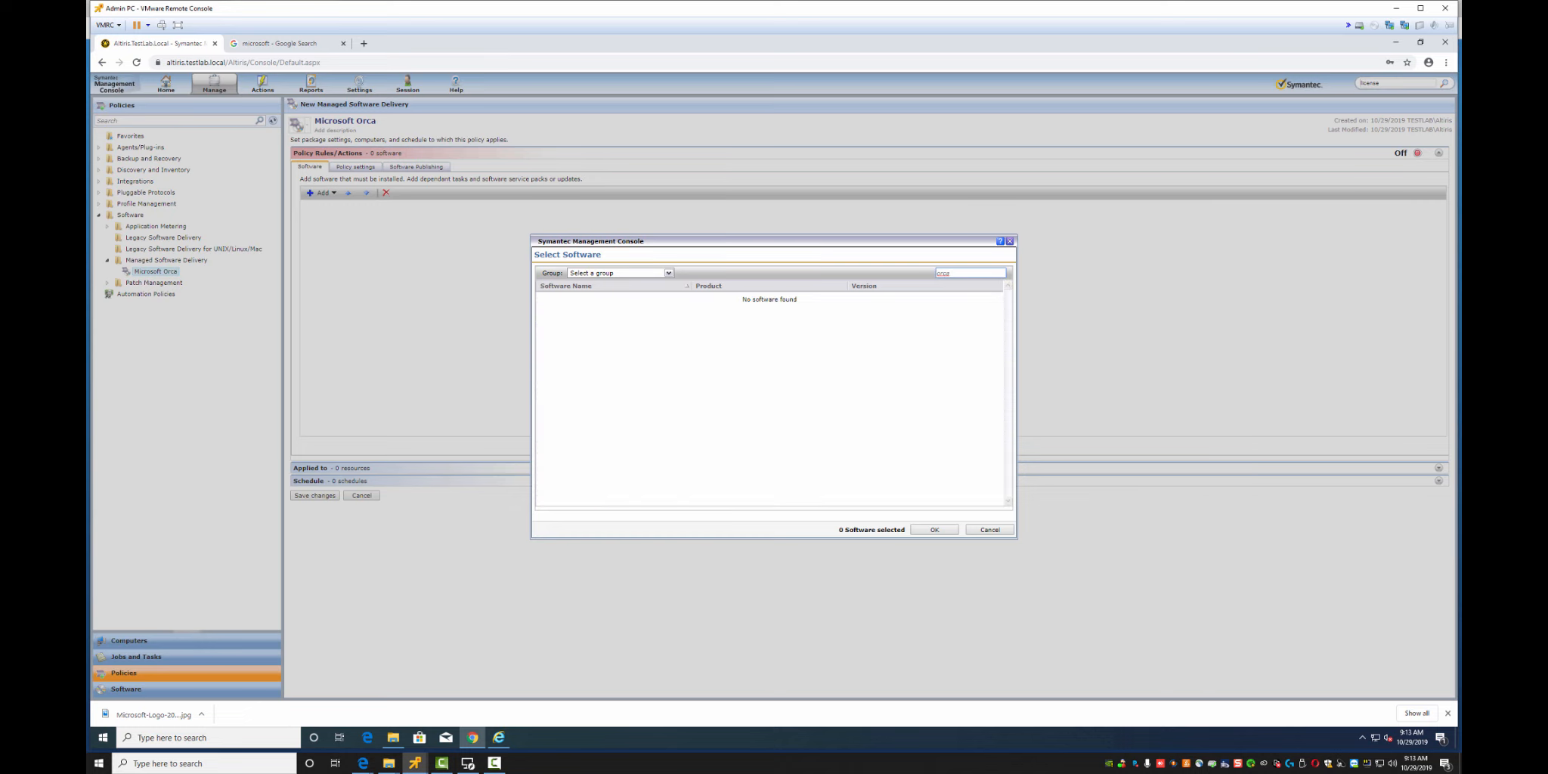
key(ctrl+a)
text(m)
key(ctrl+a)
key(BackSpace)
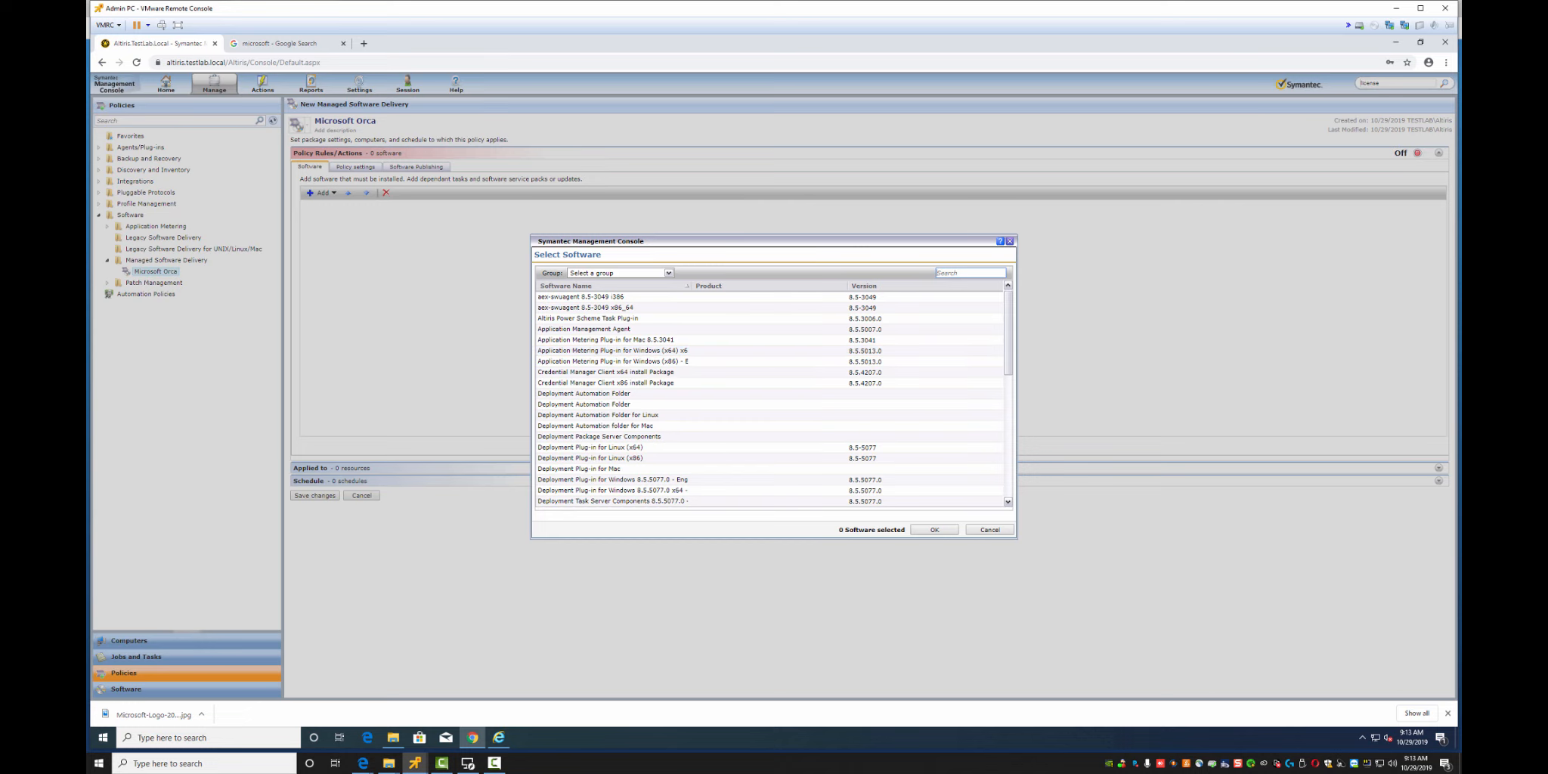
Restrict the software list to the Deliverable Software group and search it for orca
click(668, 272)
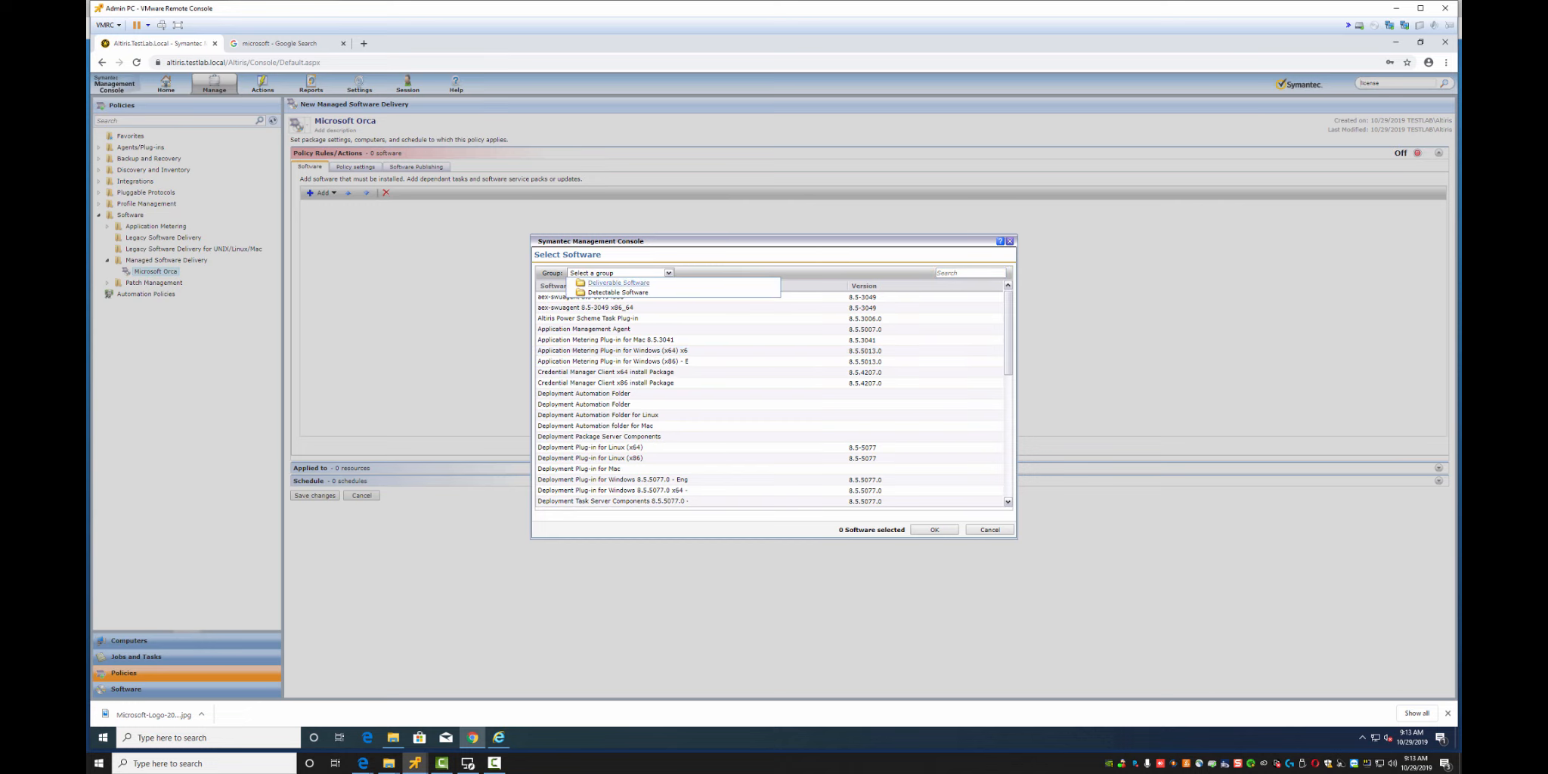
click(619, 282)
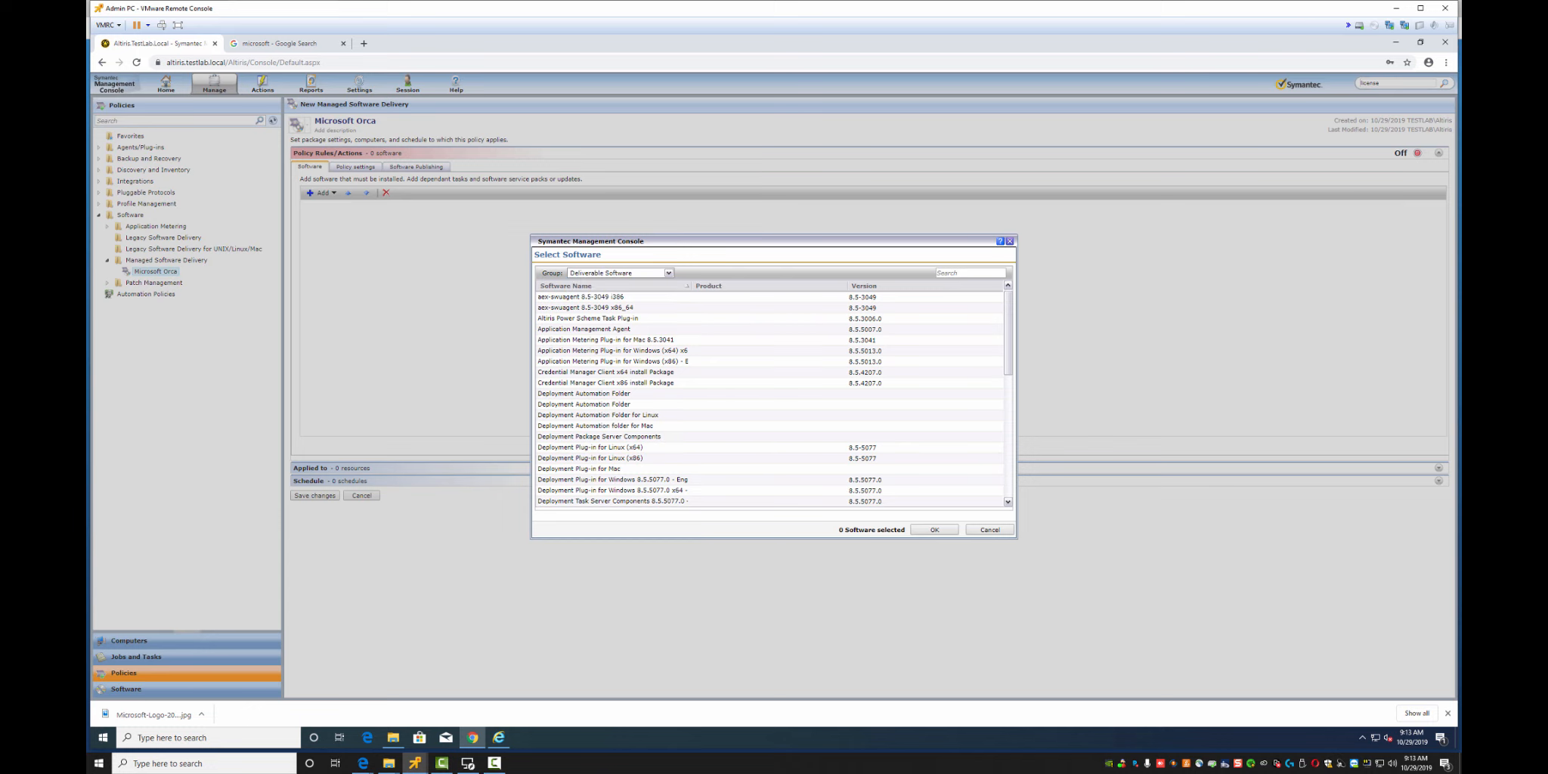
click(939, 273)
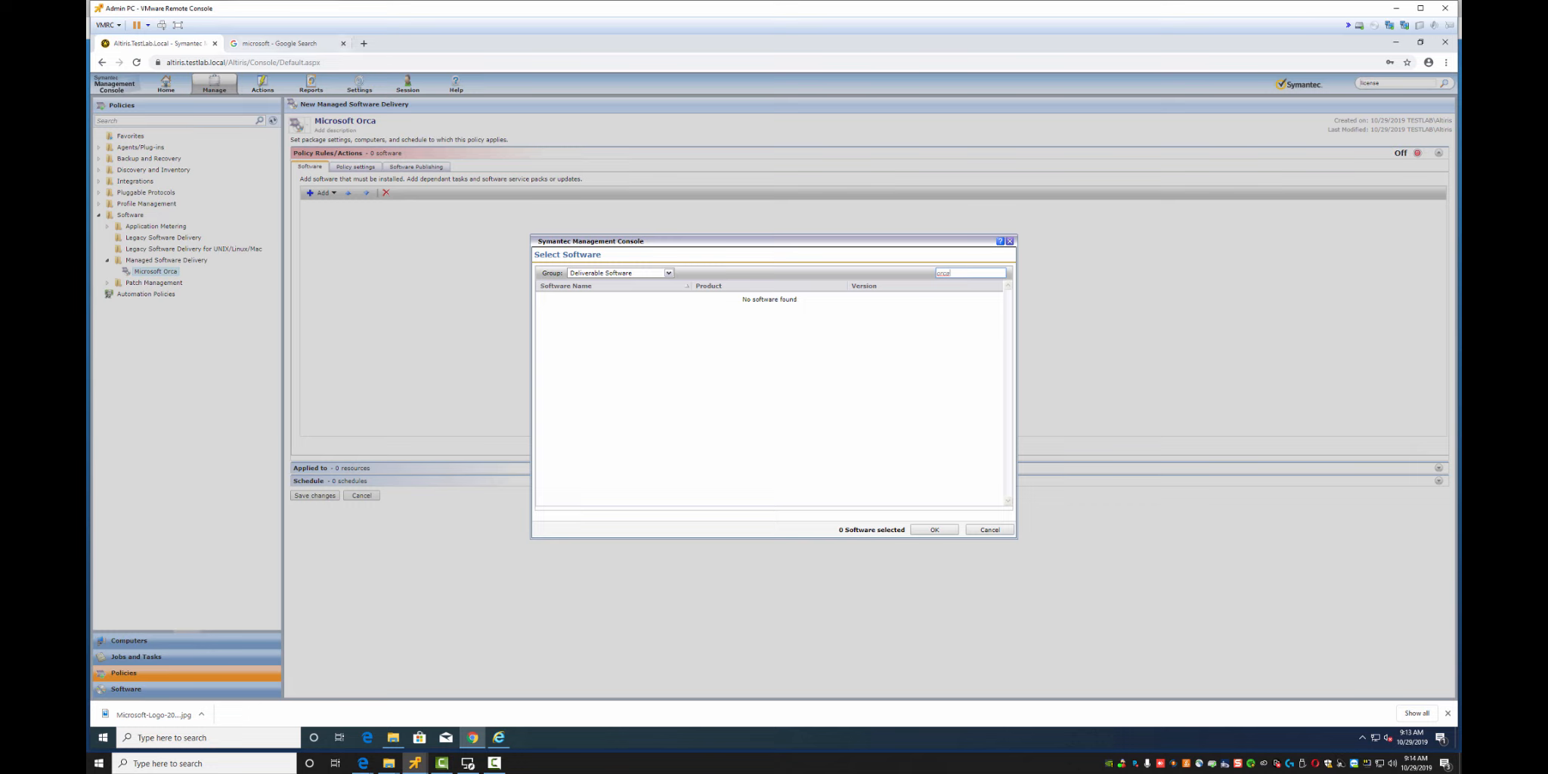
click(242, 62)
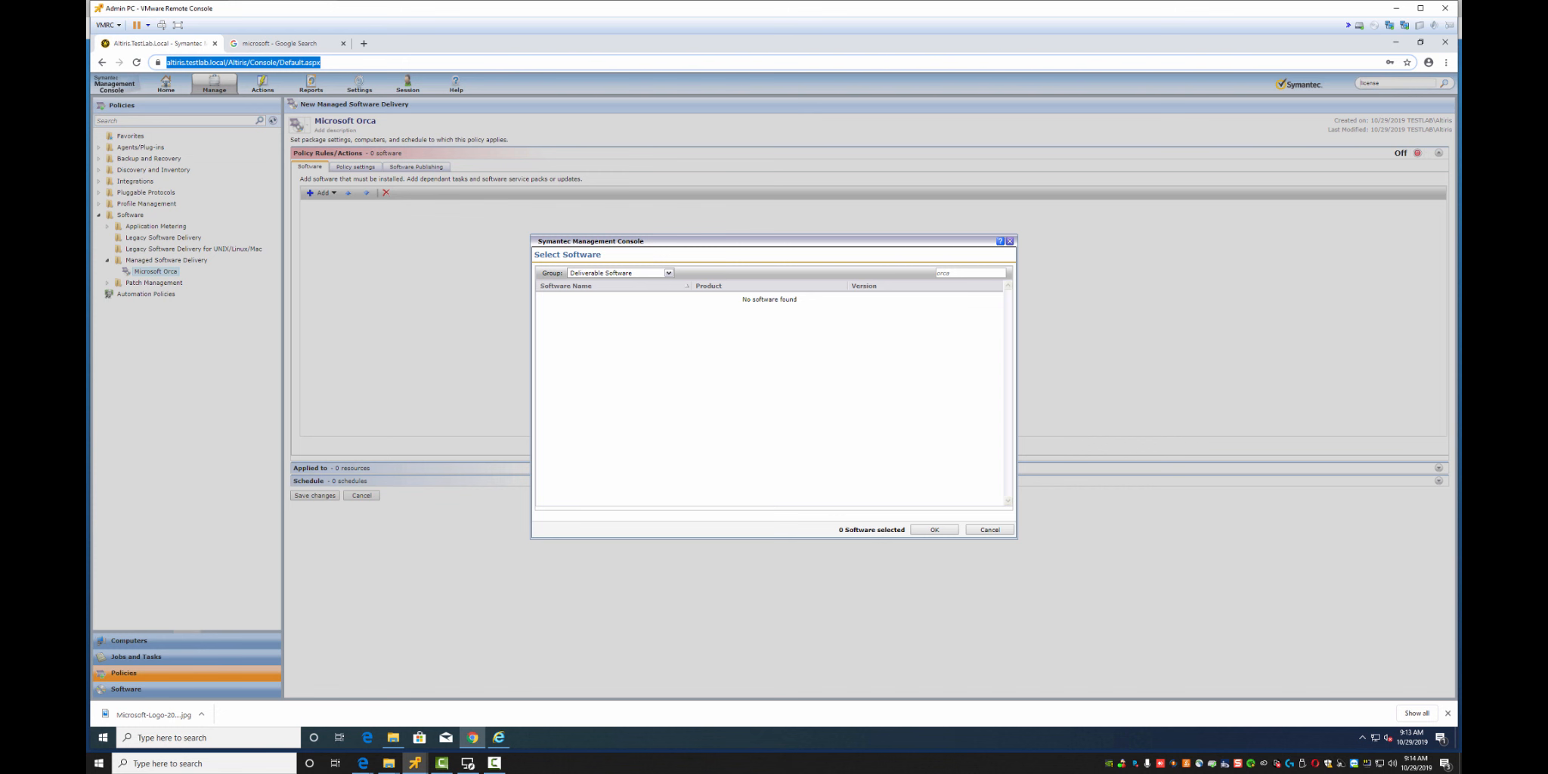
Load the Altiris console in the Google tab and go to Manage > Software
click(283, 43)
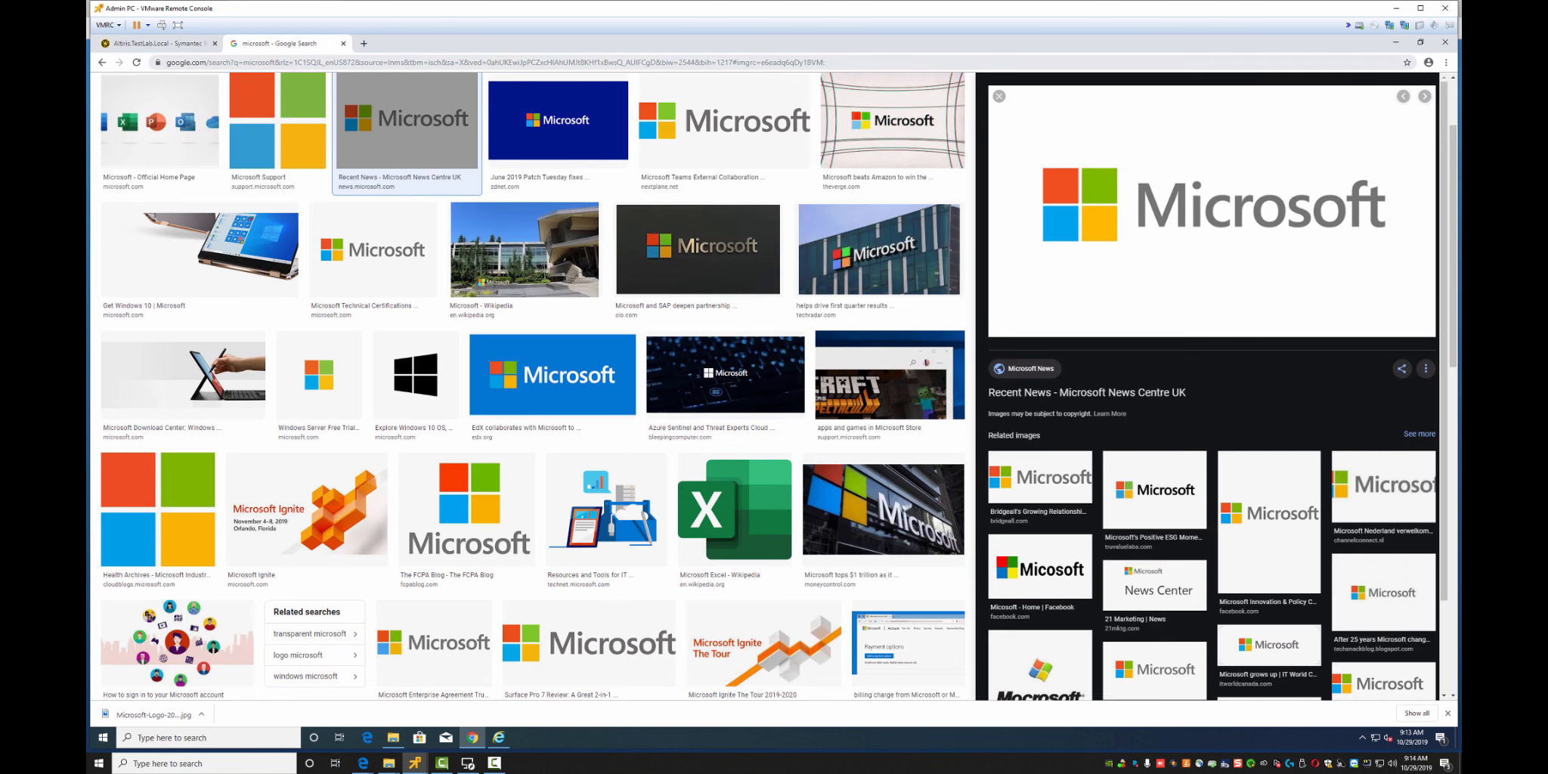
key(ctrl+l)
text(altiris.testlab.local/Altiris/Console/Default.aspx)
key(Return)
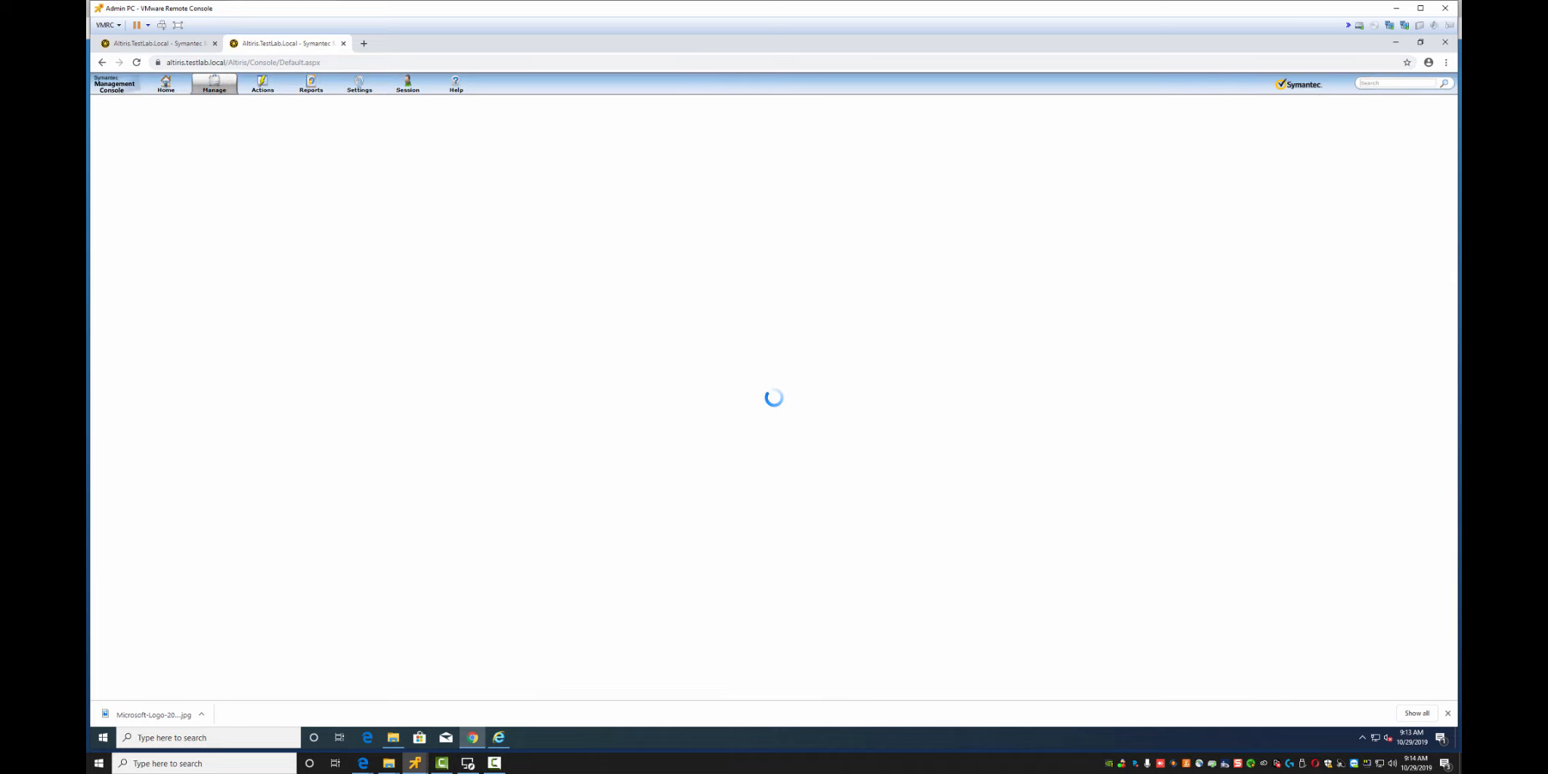
mouse_move(215, 84)
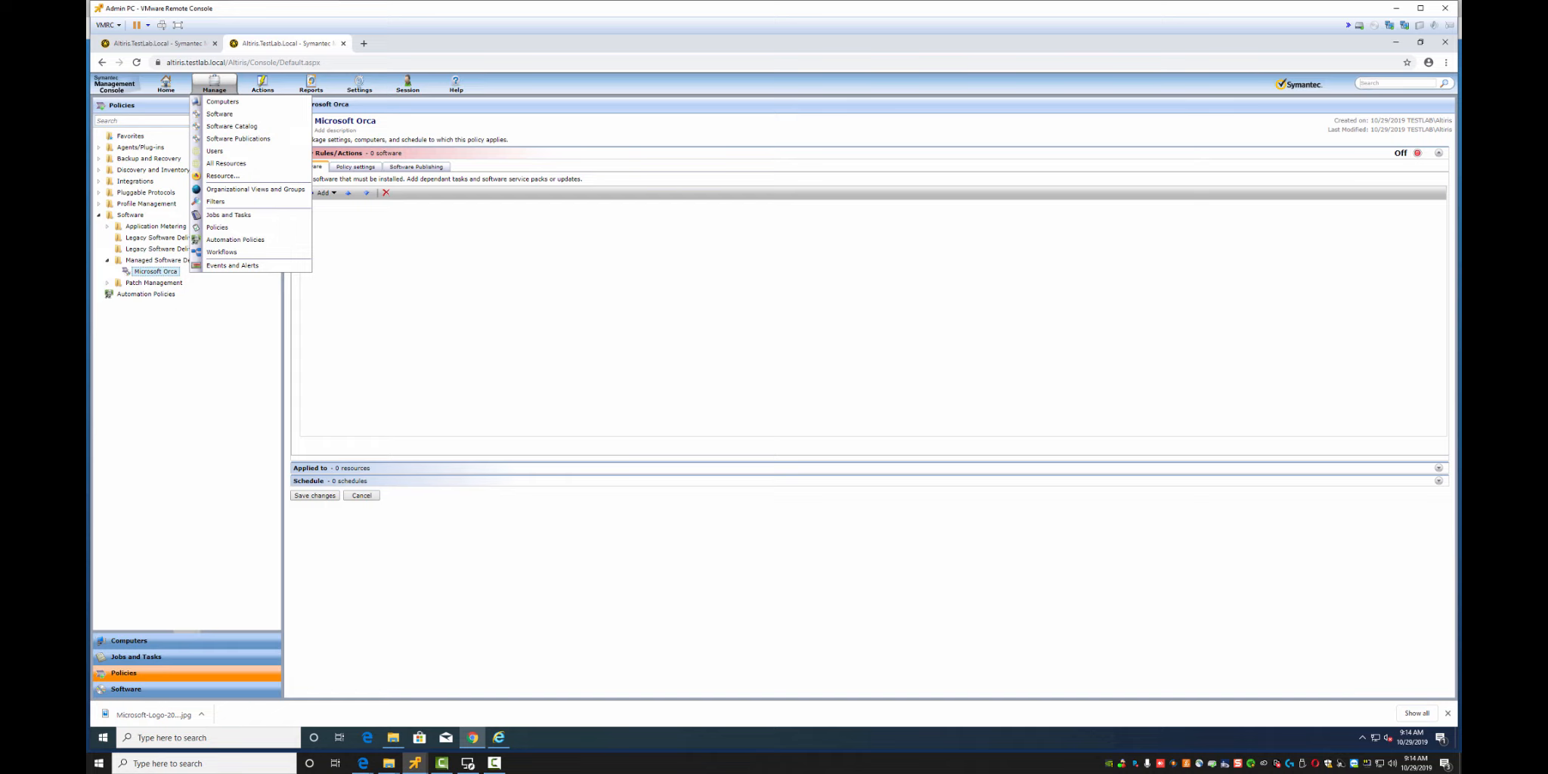
click(219, 114)
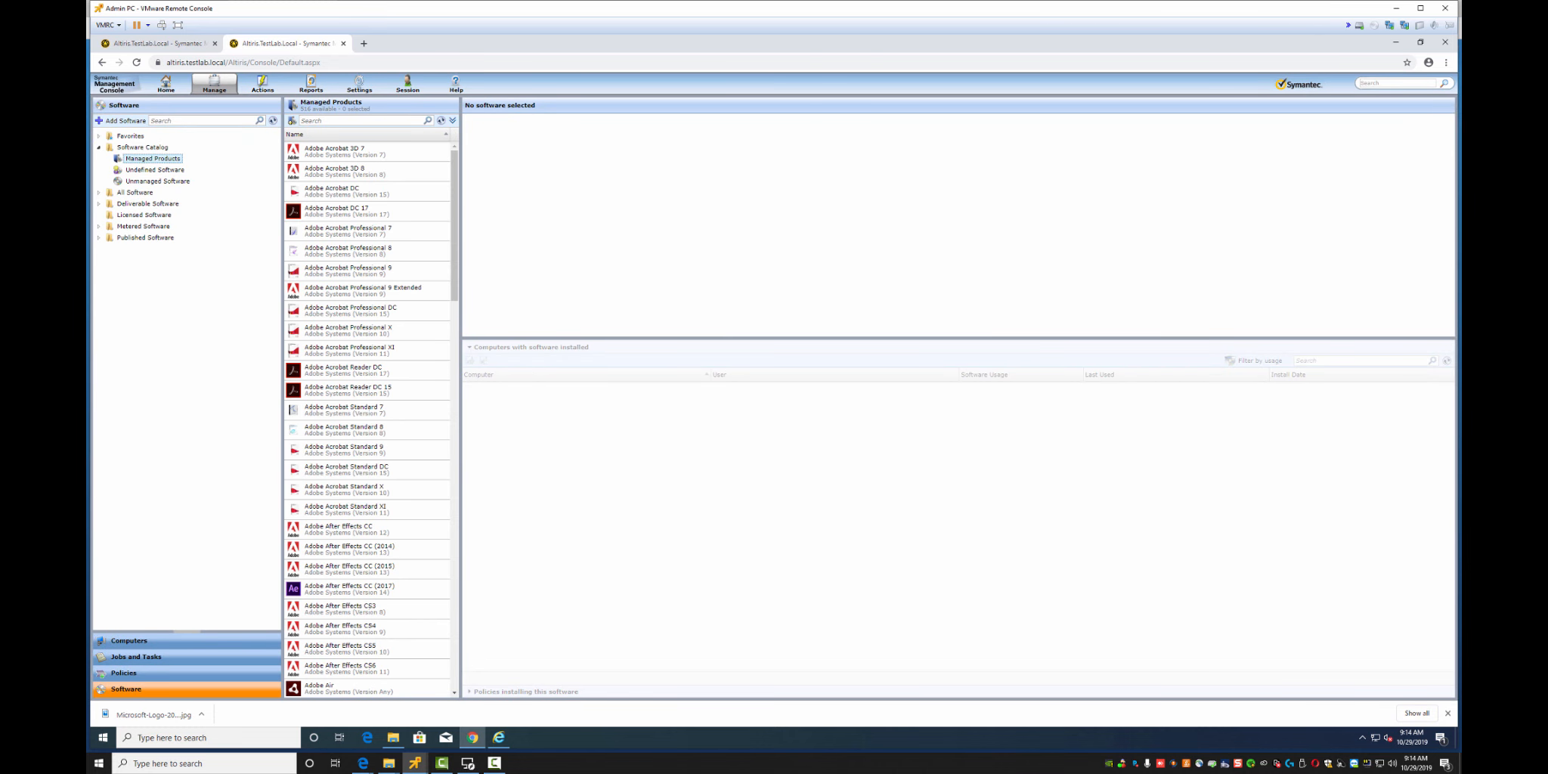
Browse Deliverable Software, then search All Software Products for orca and select Microsoft Orca
click(99, 204)
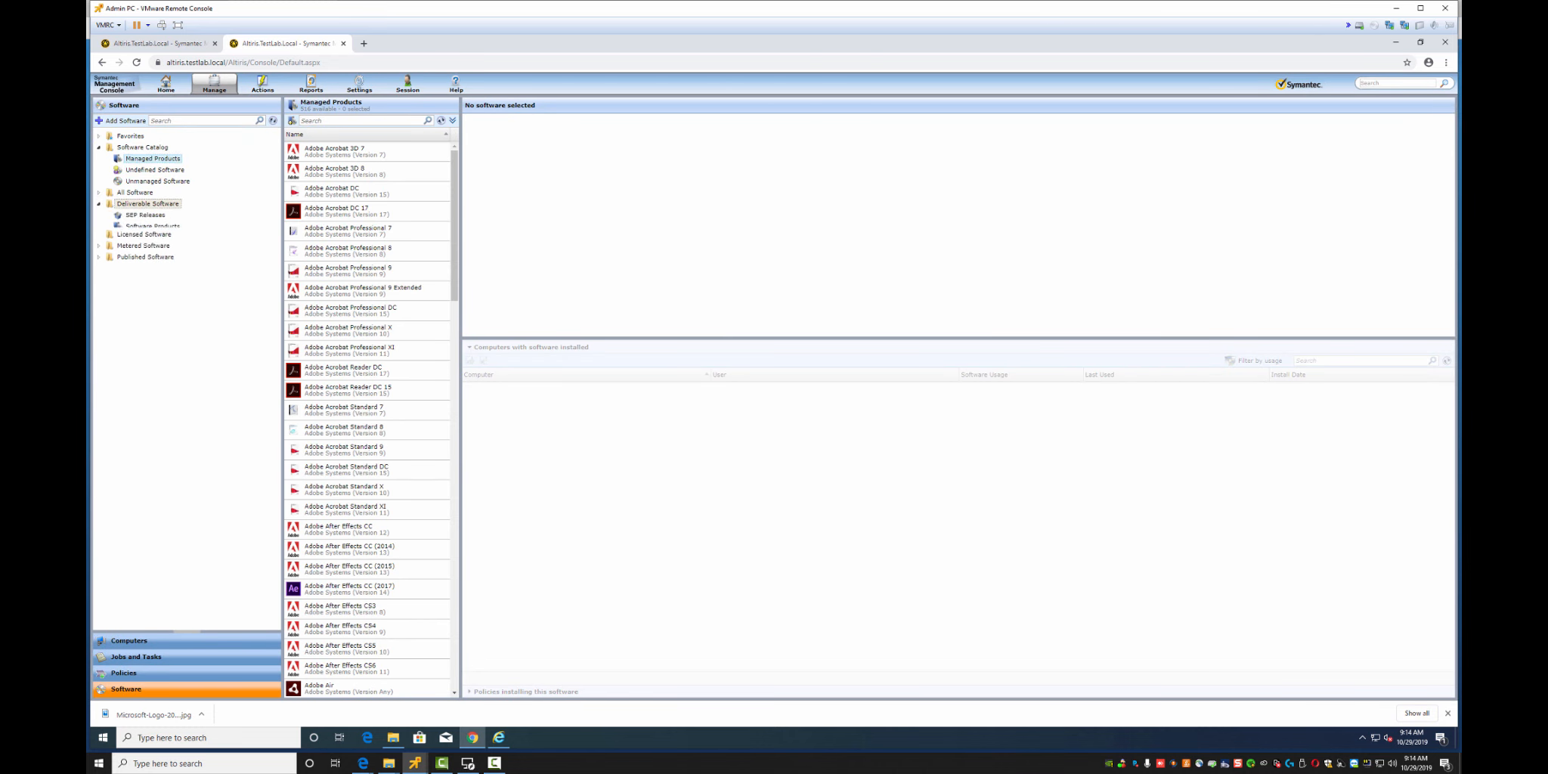
click(152, 225)
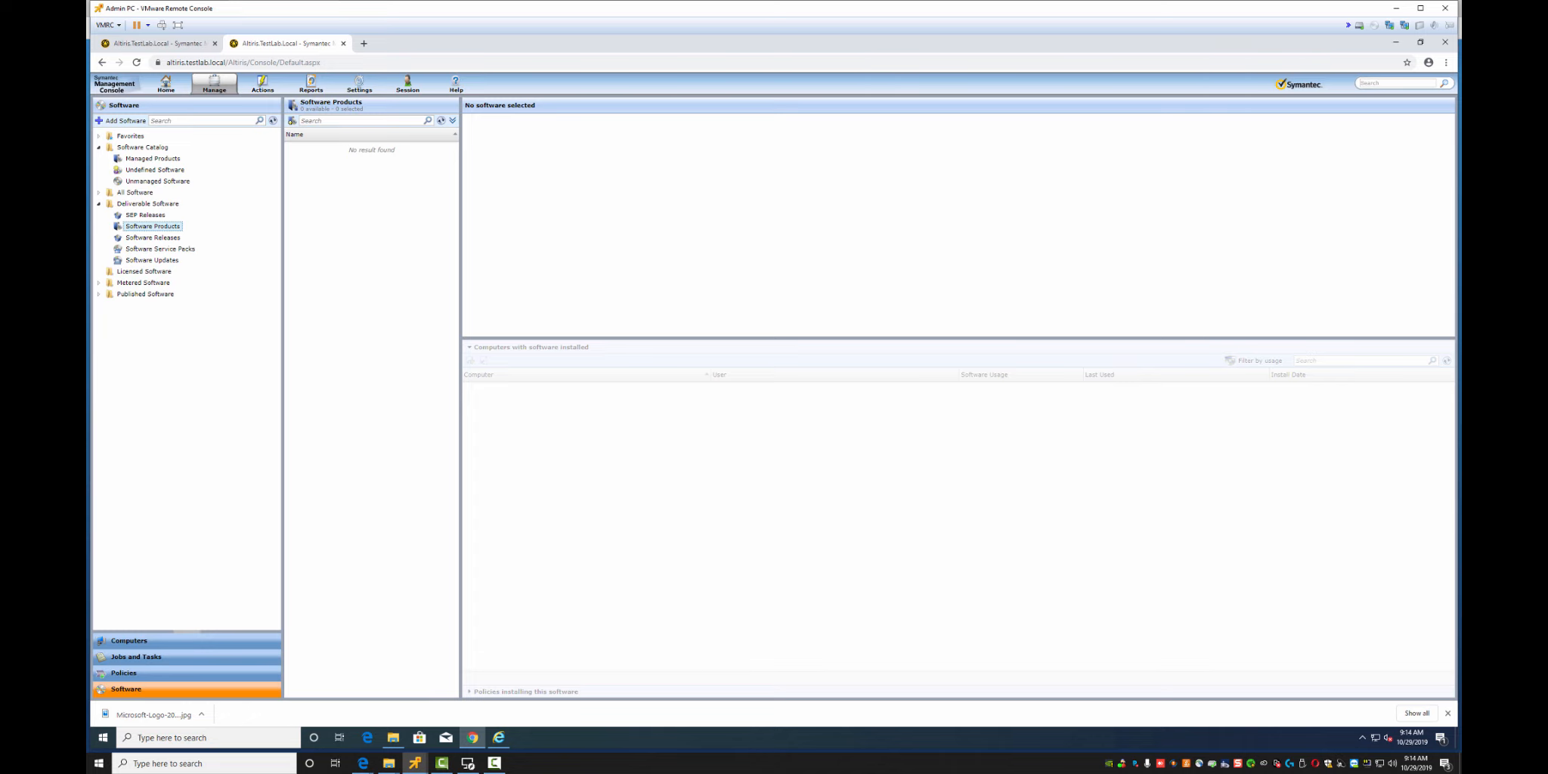
key(Down)
key(Down)
key(Down)
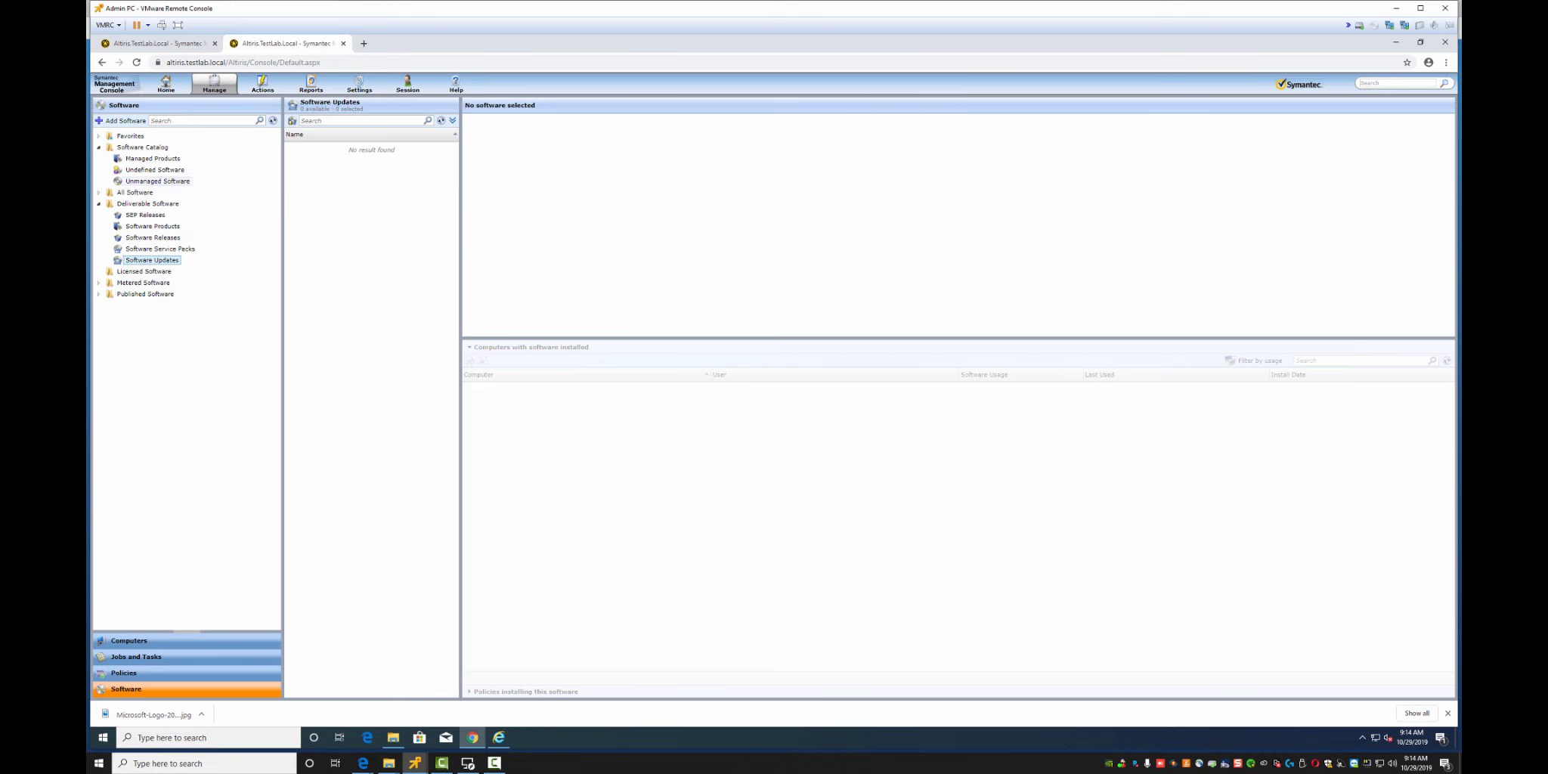
click(98, 193)
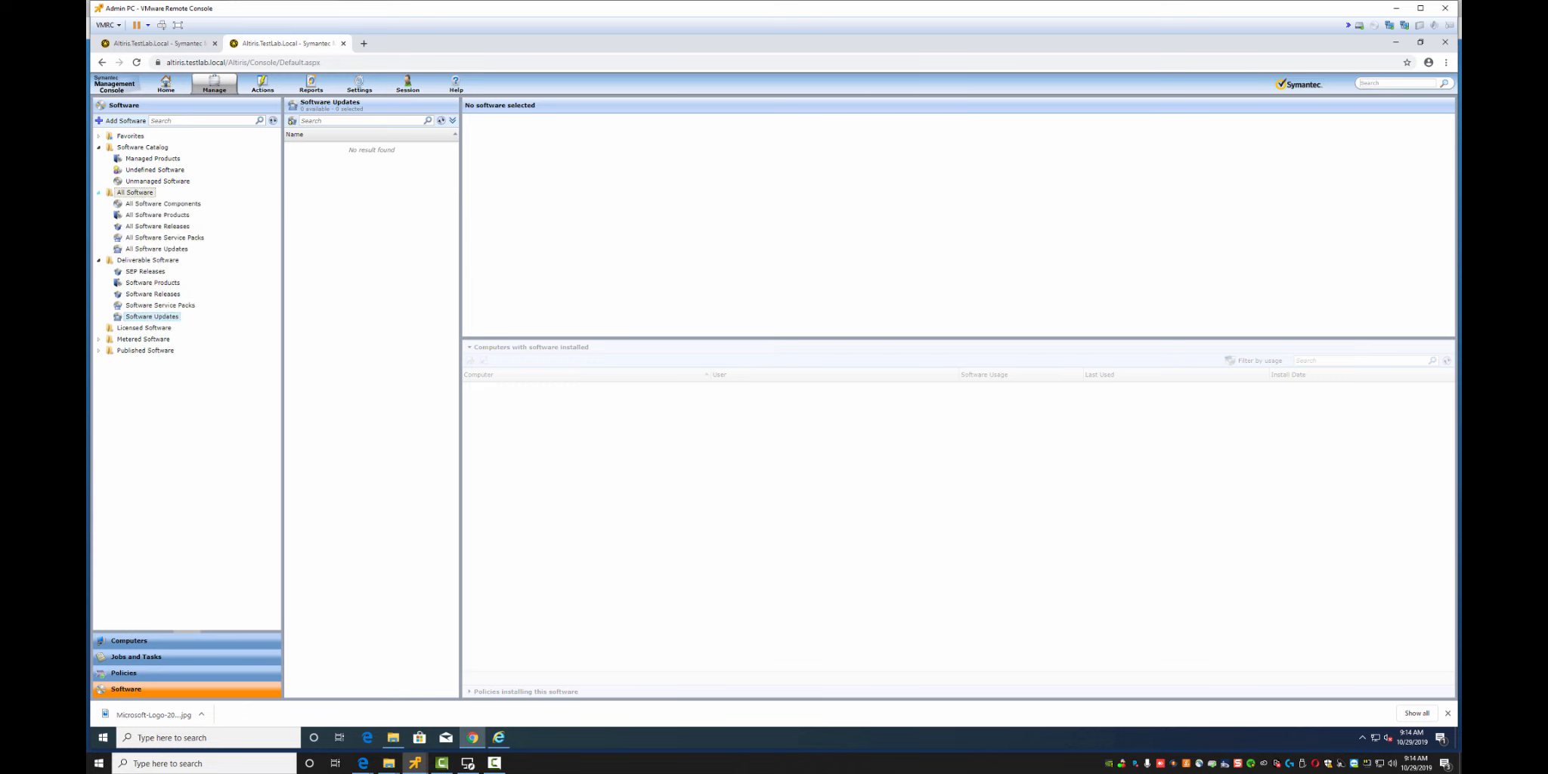
click(157, 216)
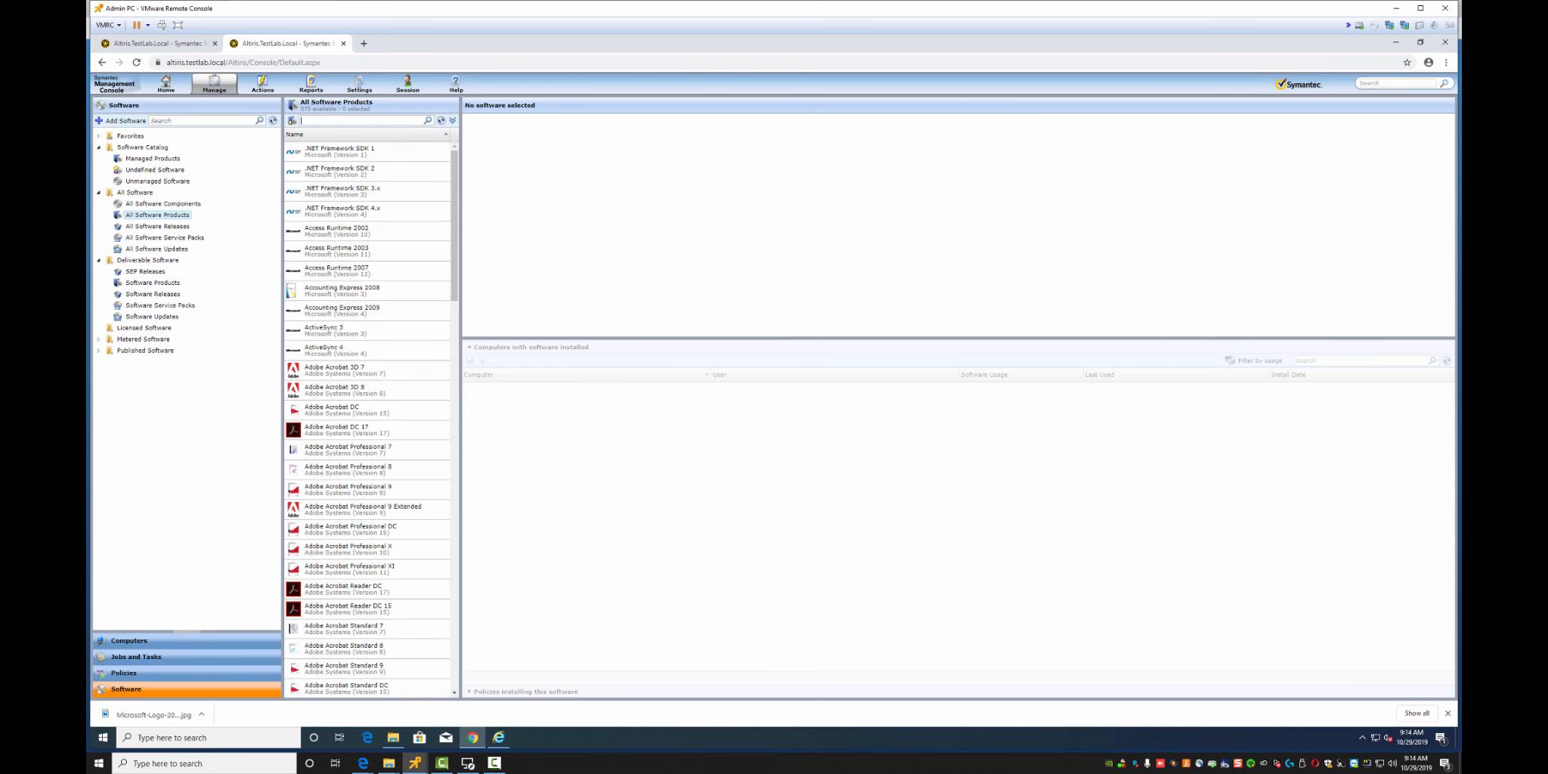
text(orca)
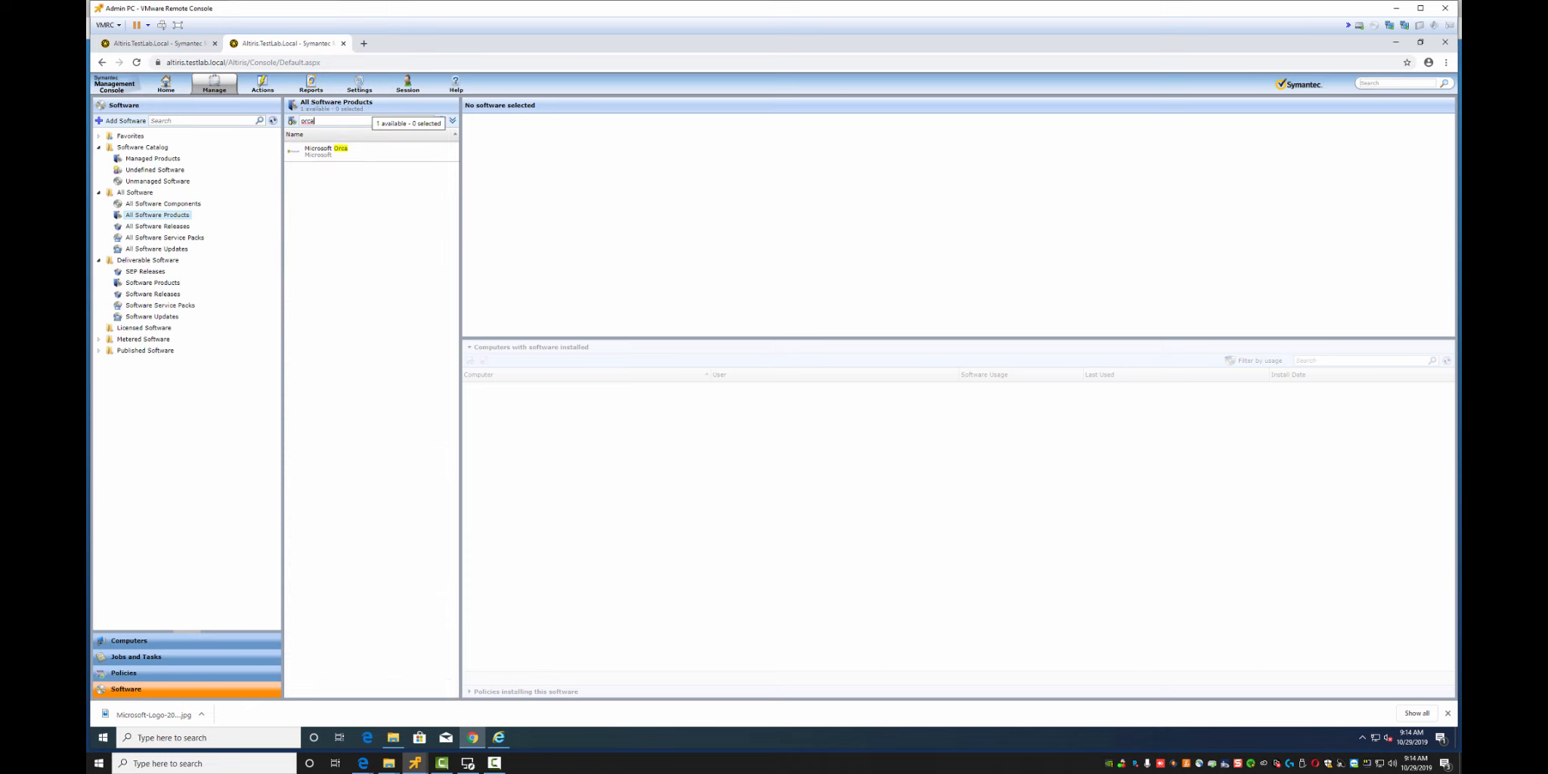
click(362, 151)
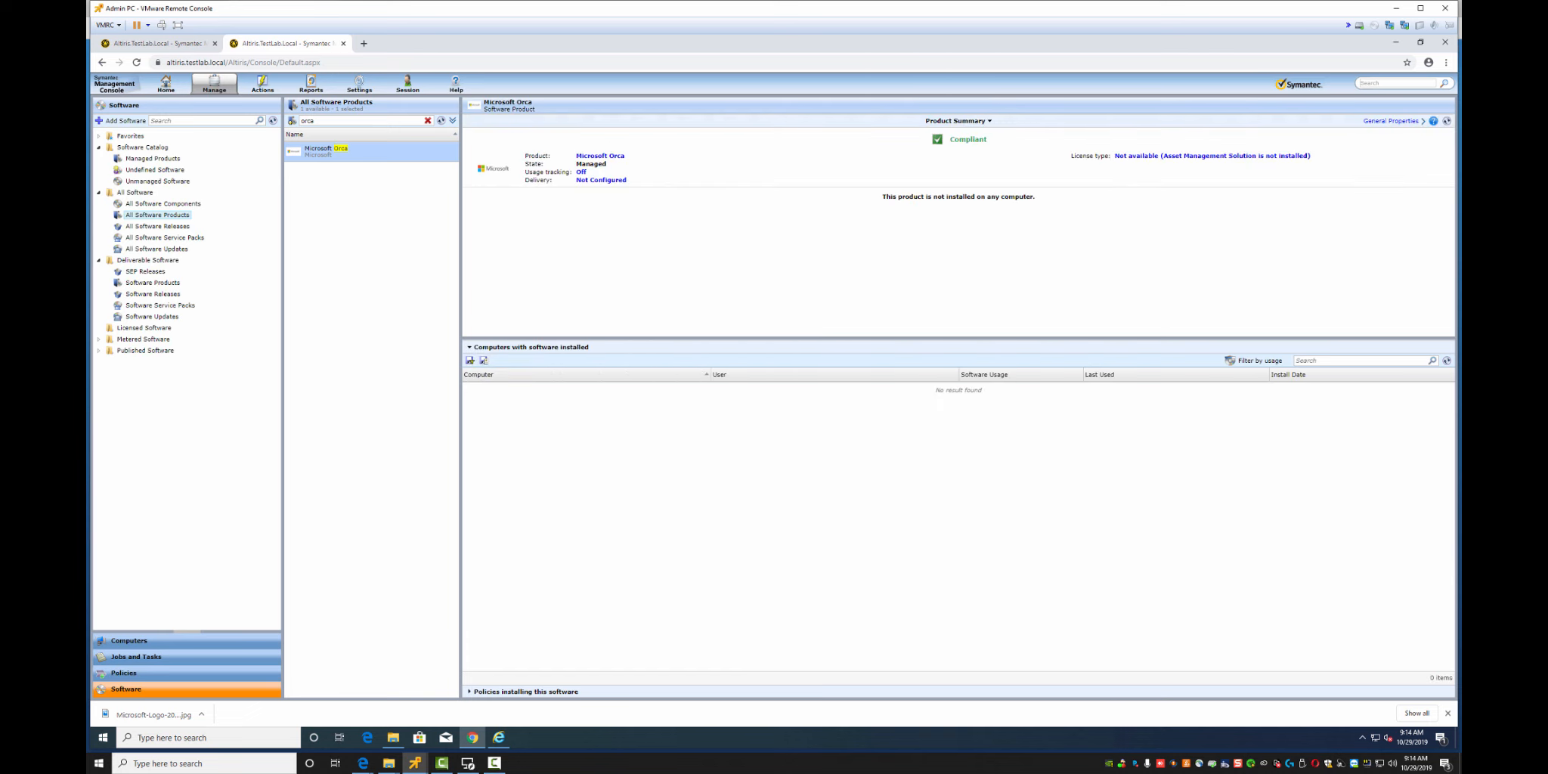
In Orca's Delivery settings, search the software picker for 'or', cancel, and go back to Licenses
click(601, 180)
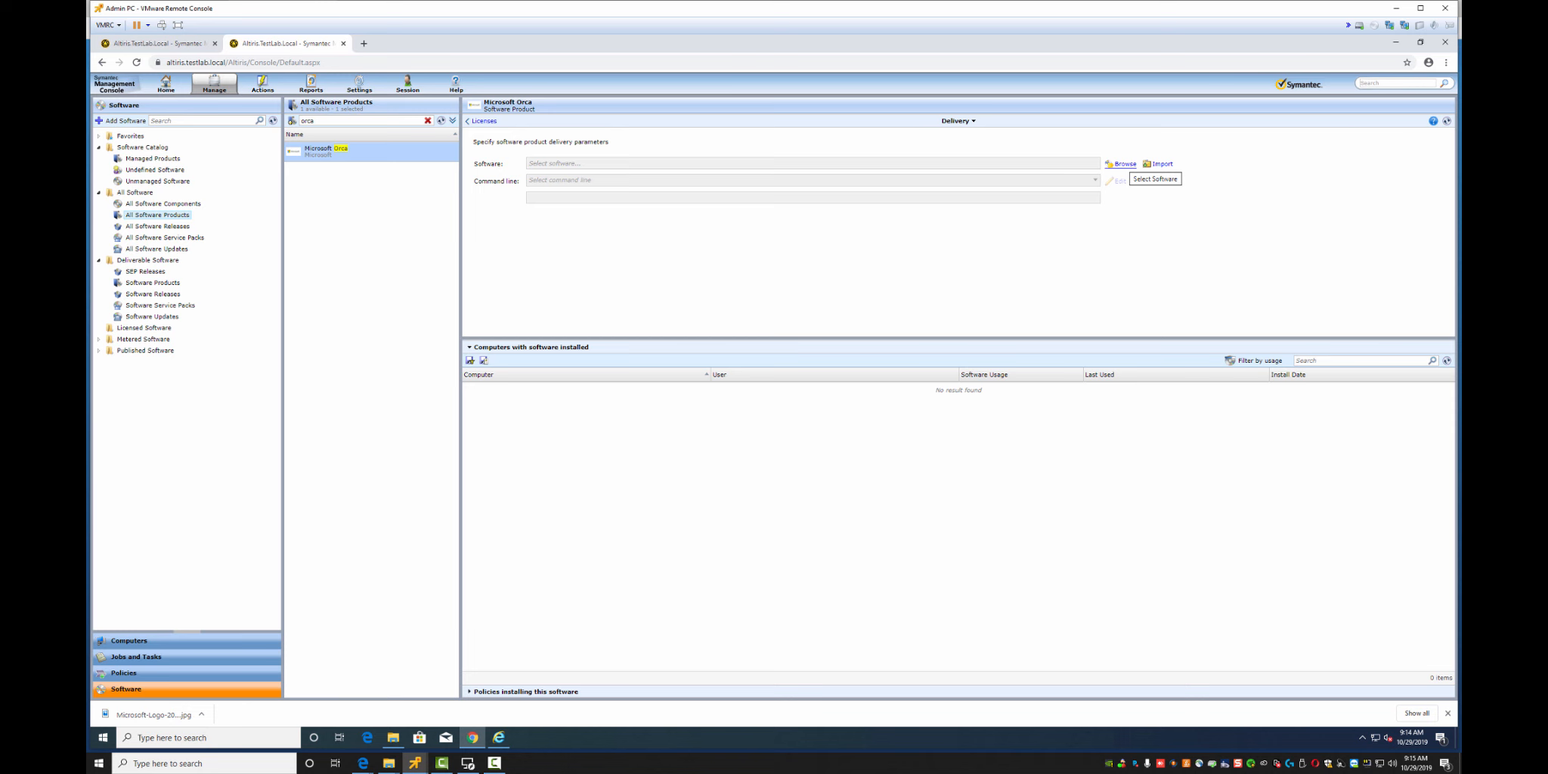
click(1124, 164)
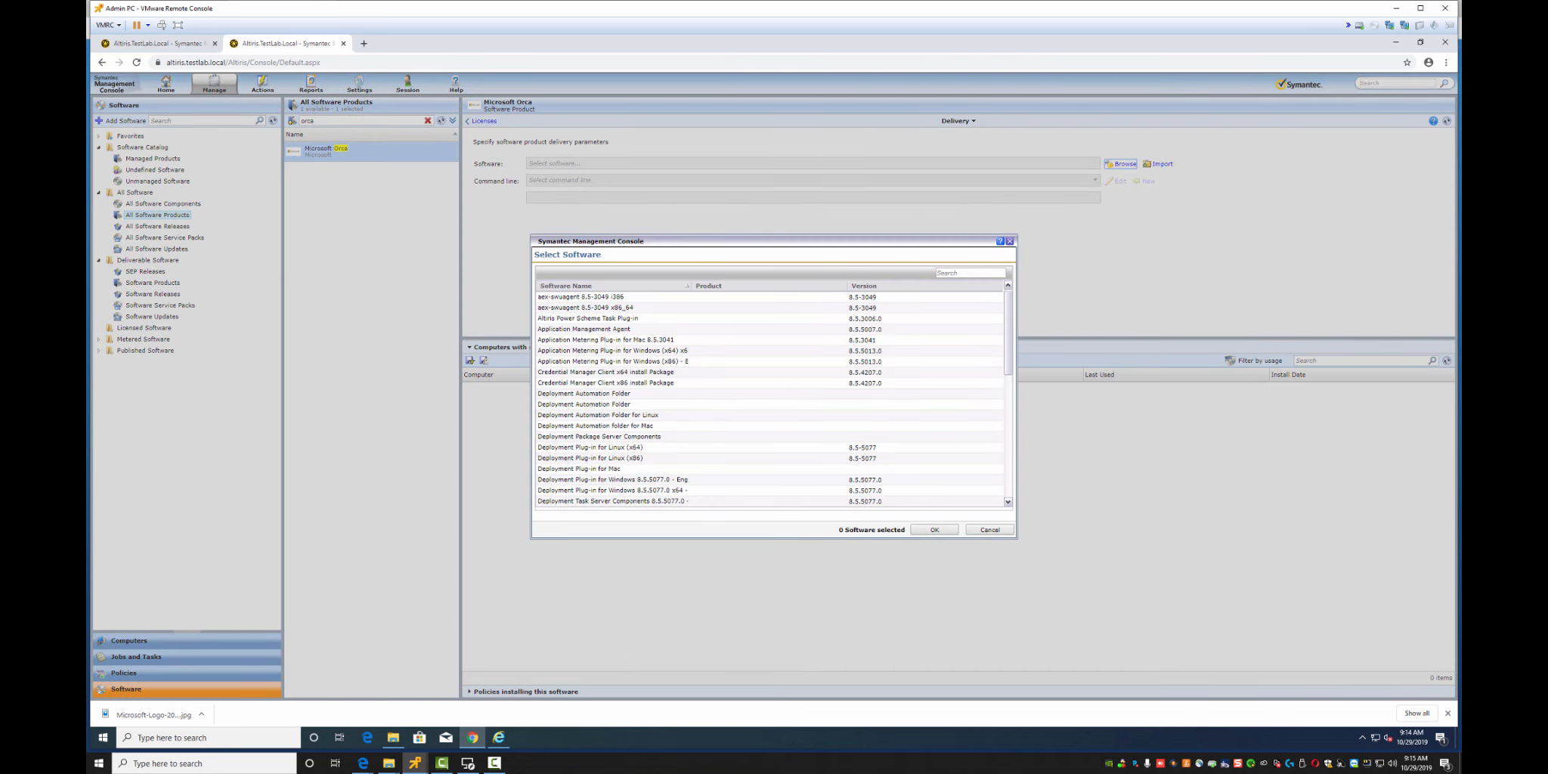
click(970, 272)
text(orc)
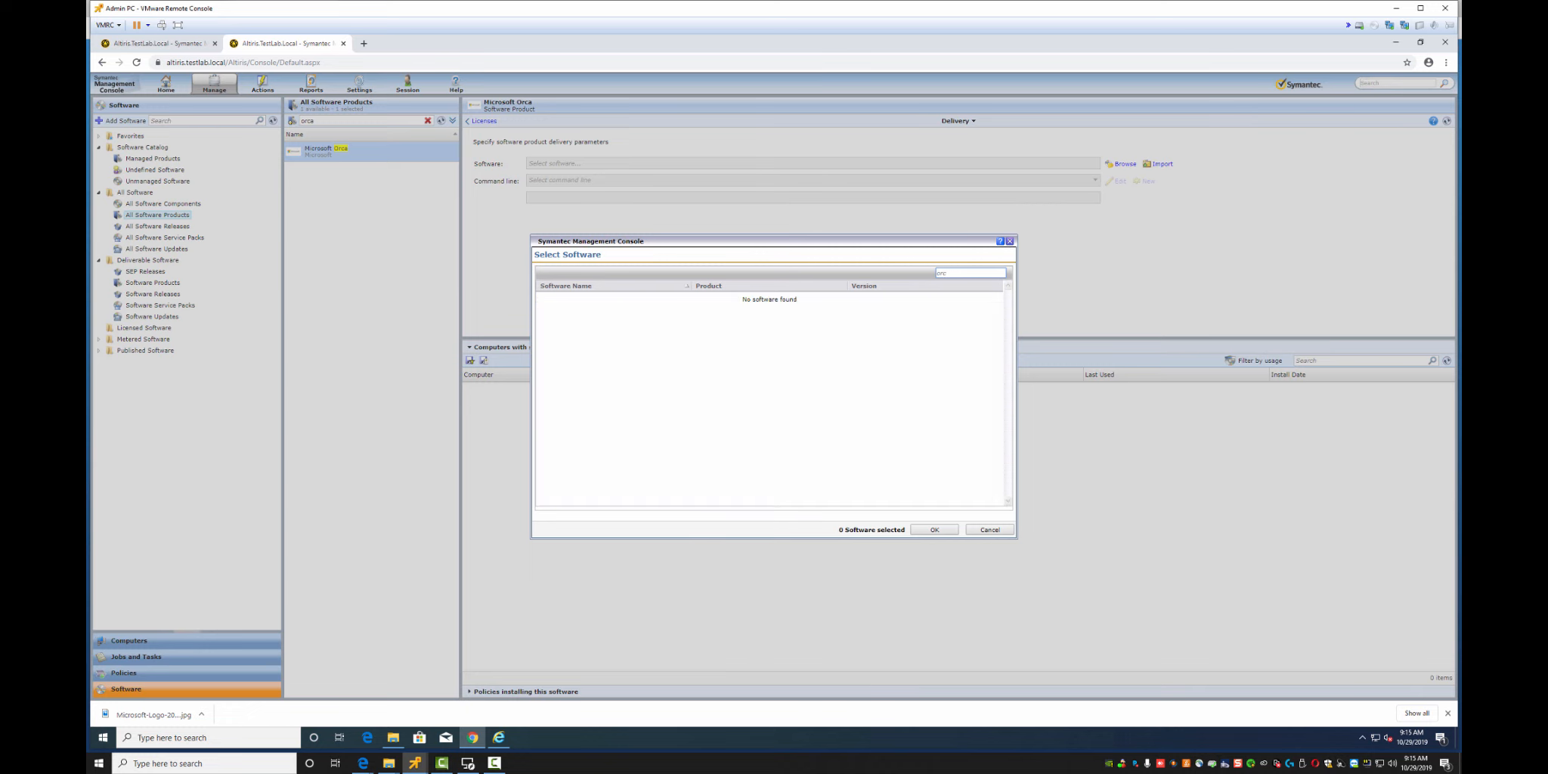
click(989, 530)
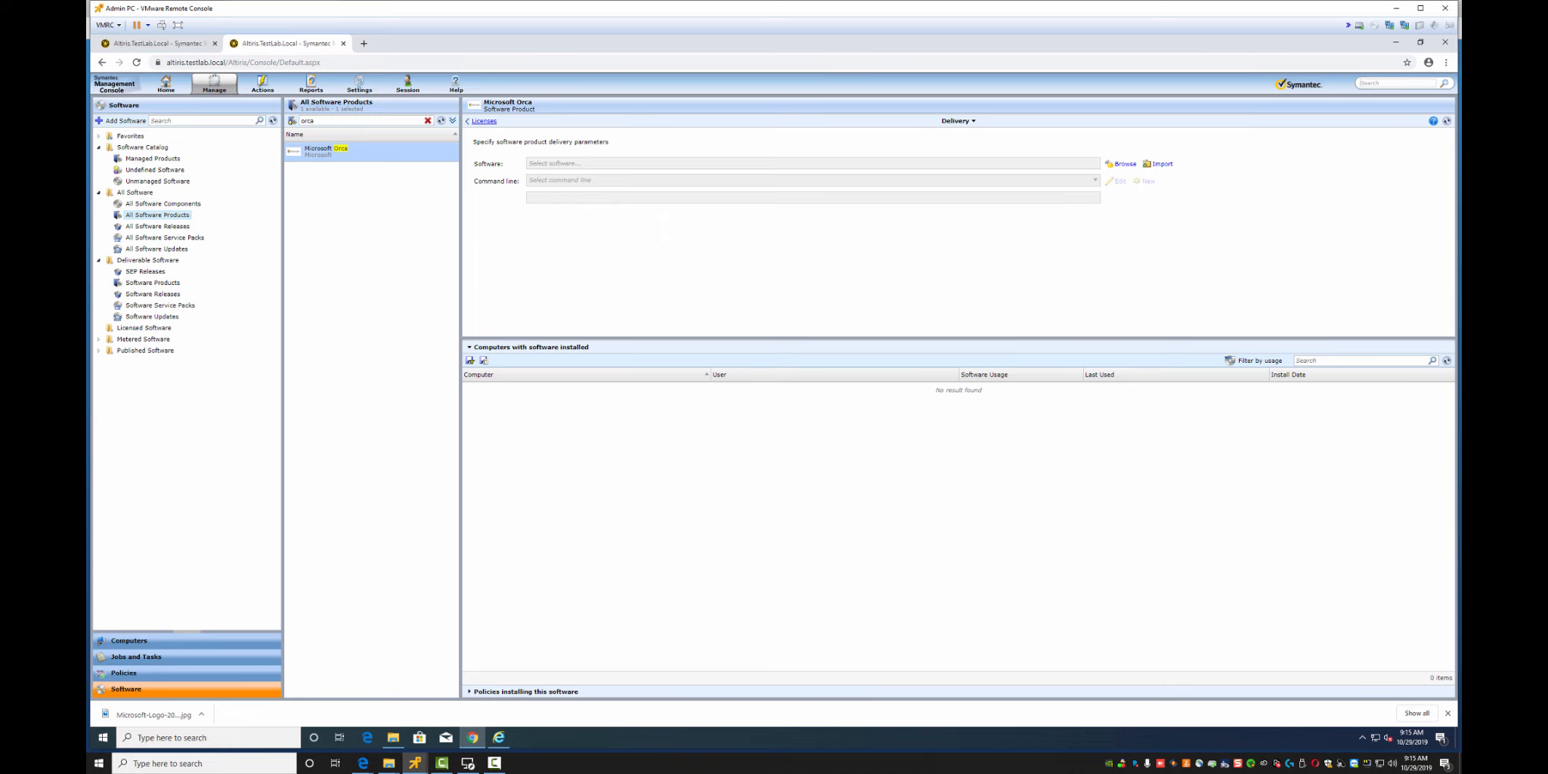
click(483, 120)
Page back through Orca's Usage Tracking, Inventory and General Properties, then forward again to Delivery
click(484, 121)
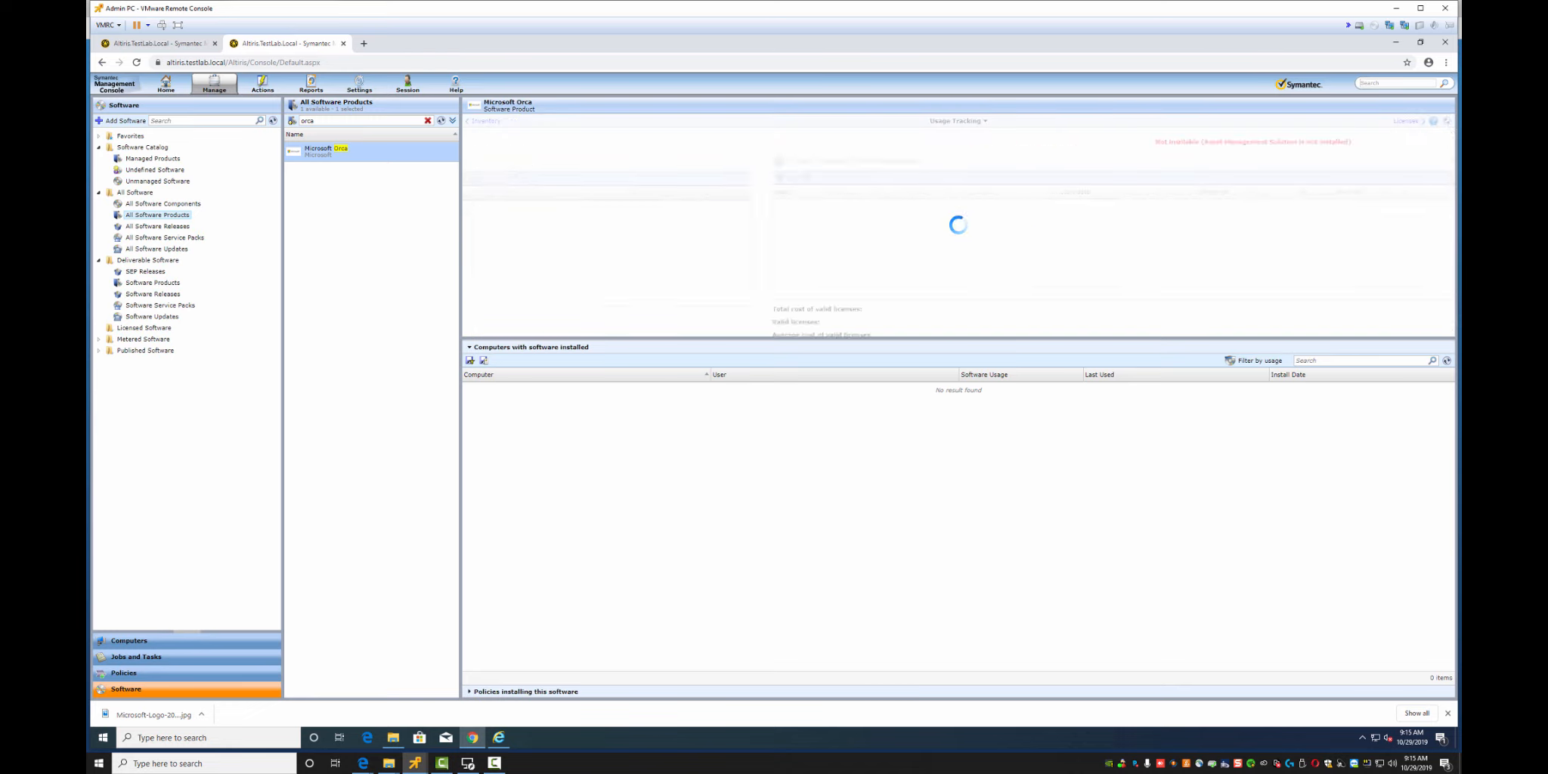
click(485, 121)
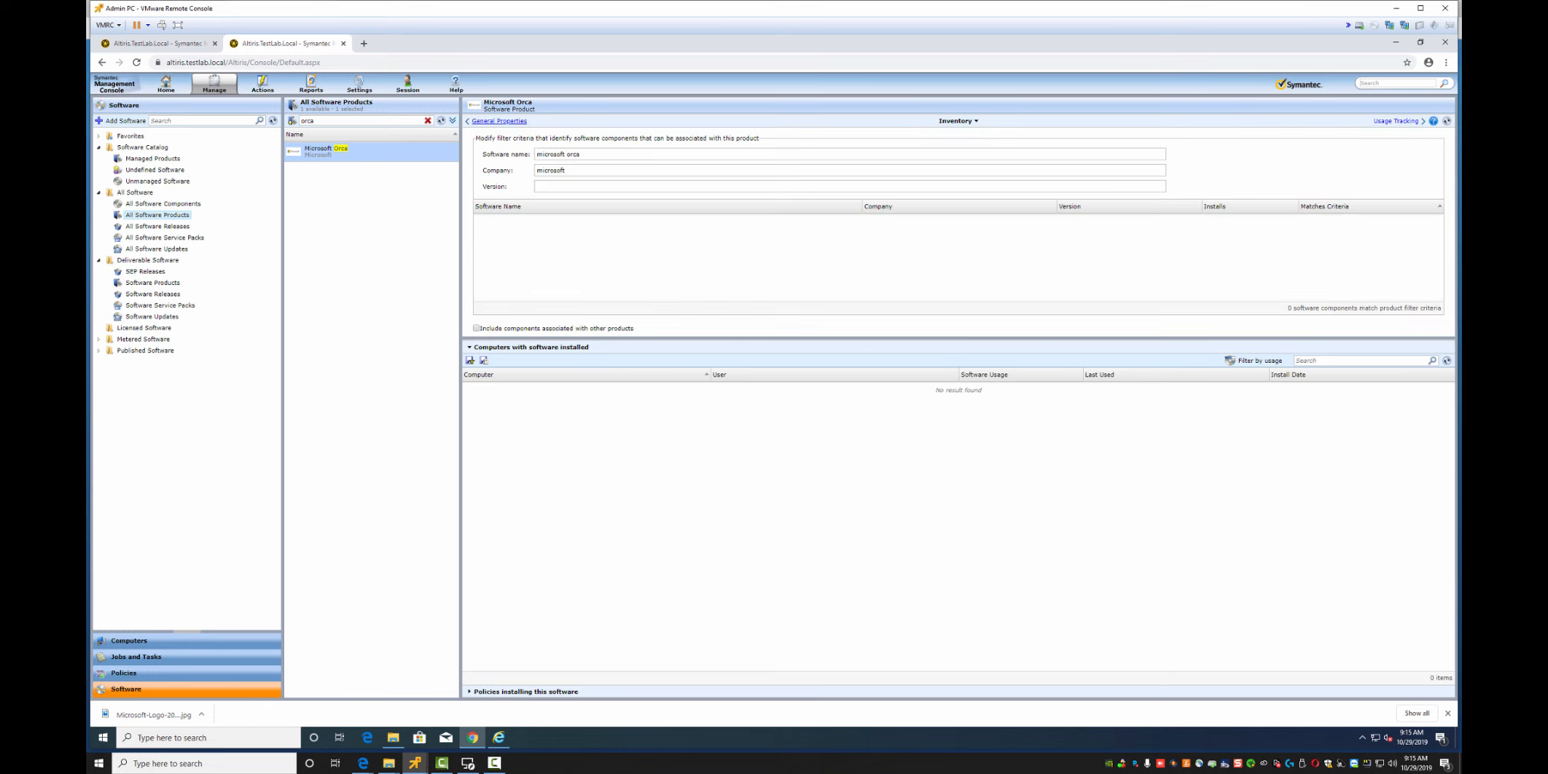
click(495, 121)
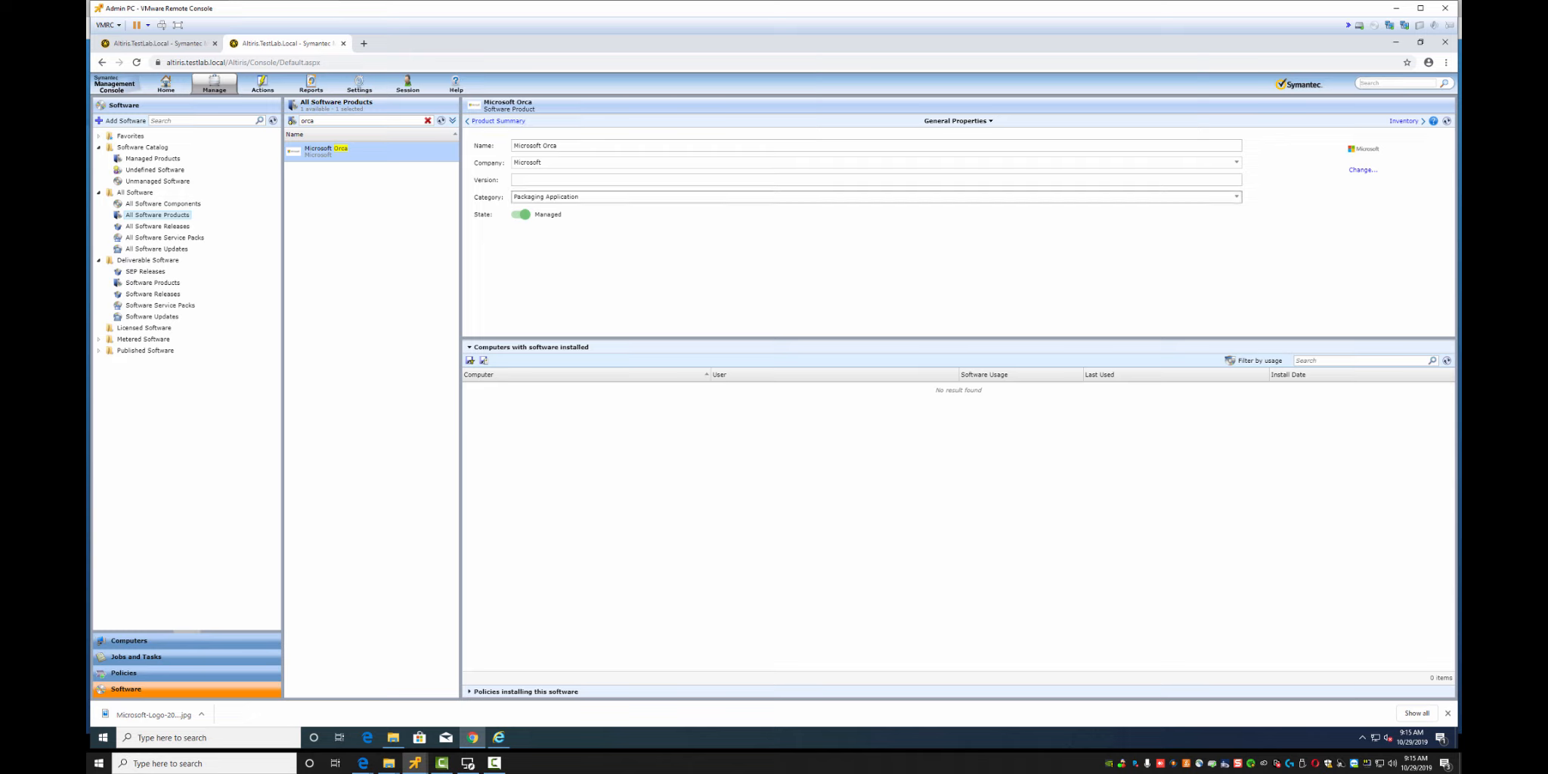
click(1404, 121)
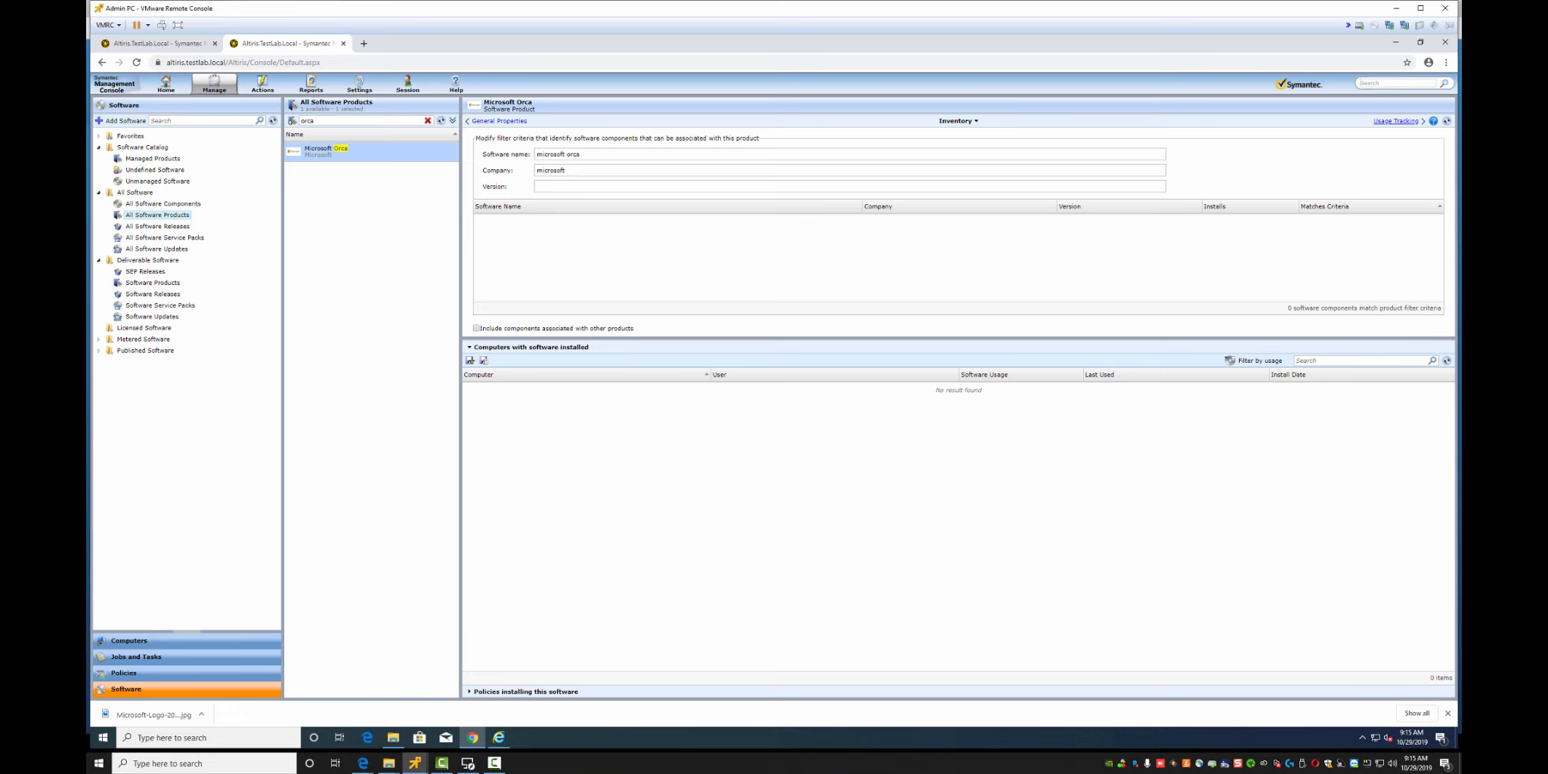
click(1405, 121)
click(1405, 121)
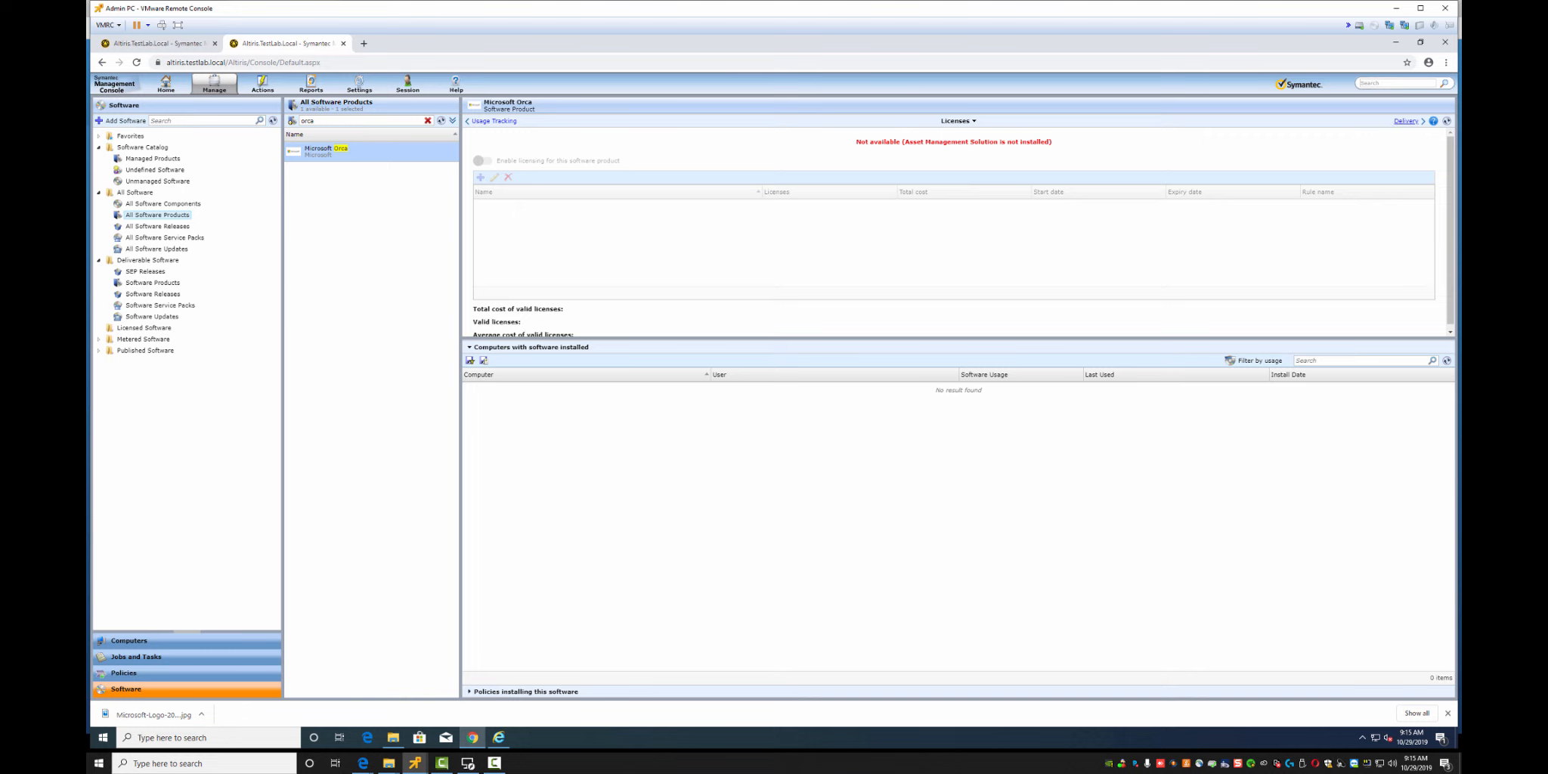
click(1405, 120)
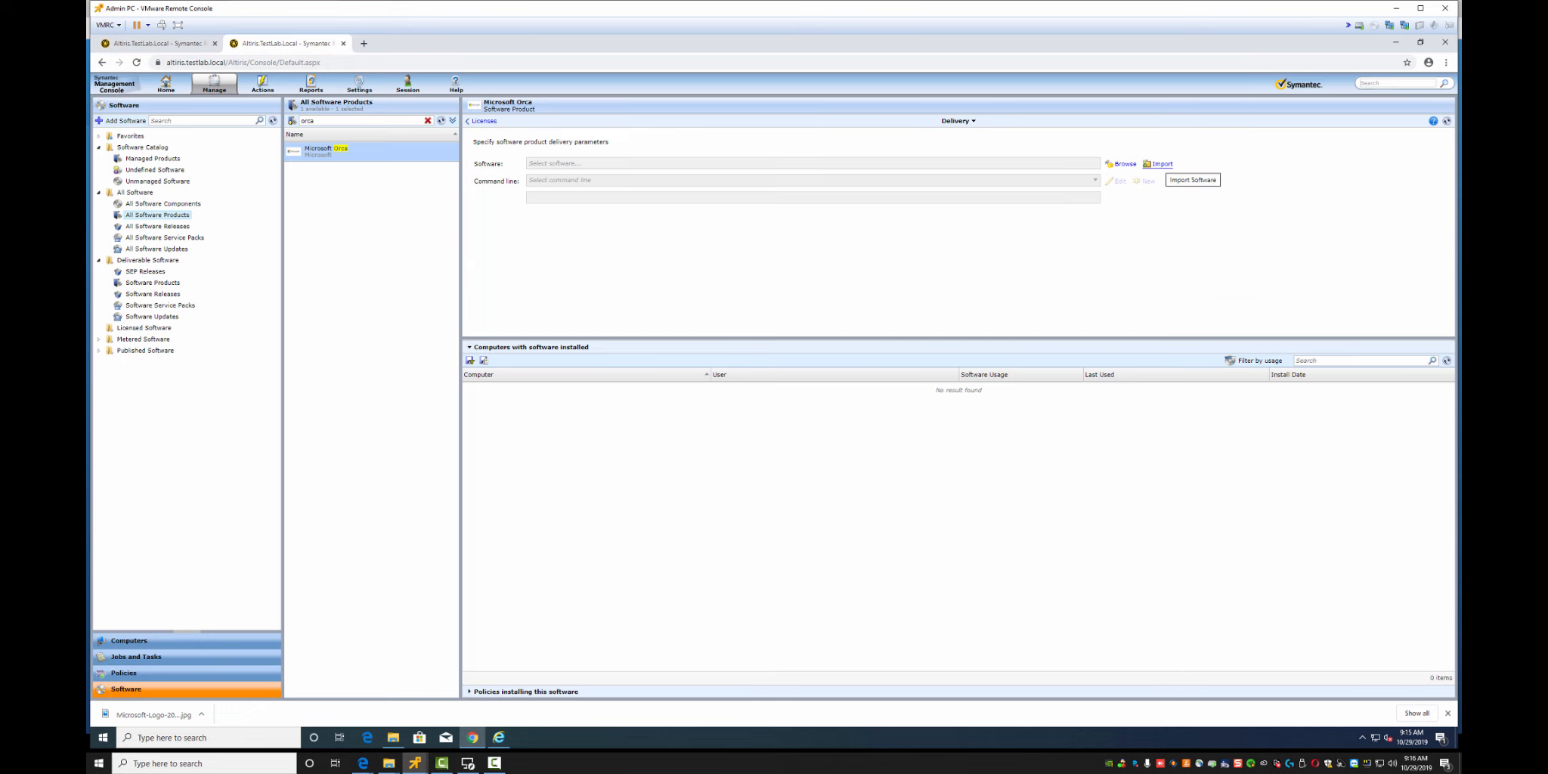
Start importing software for Orca and open the Software Library configuration
click(1158, 164)
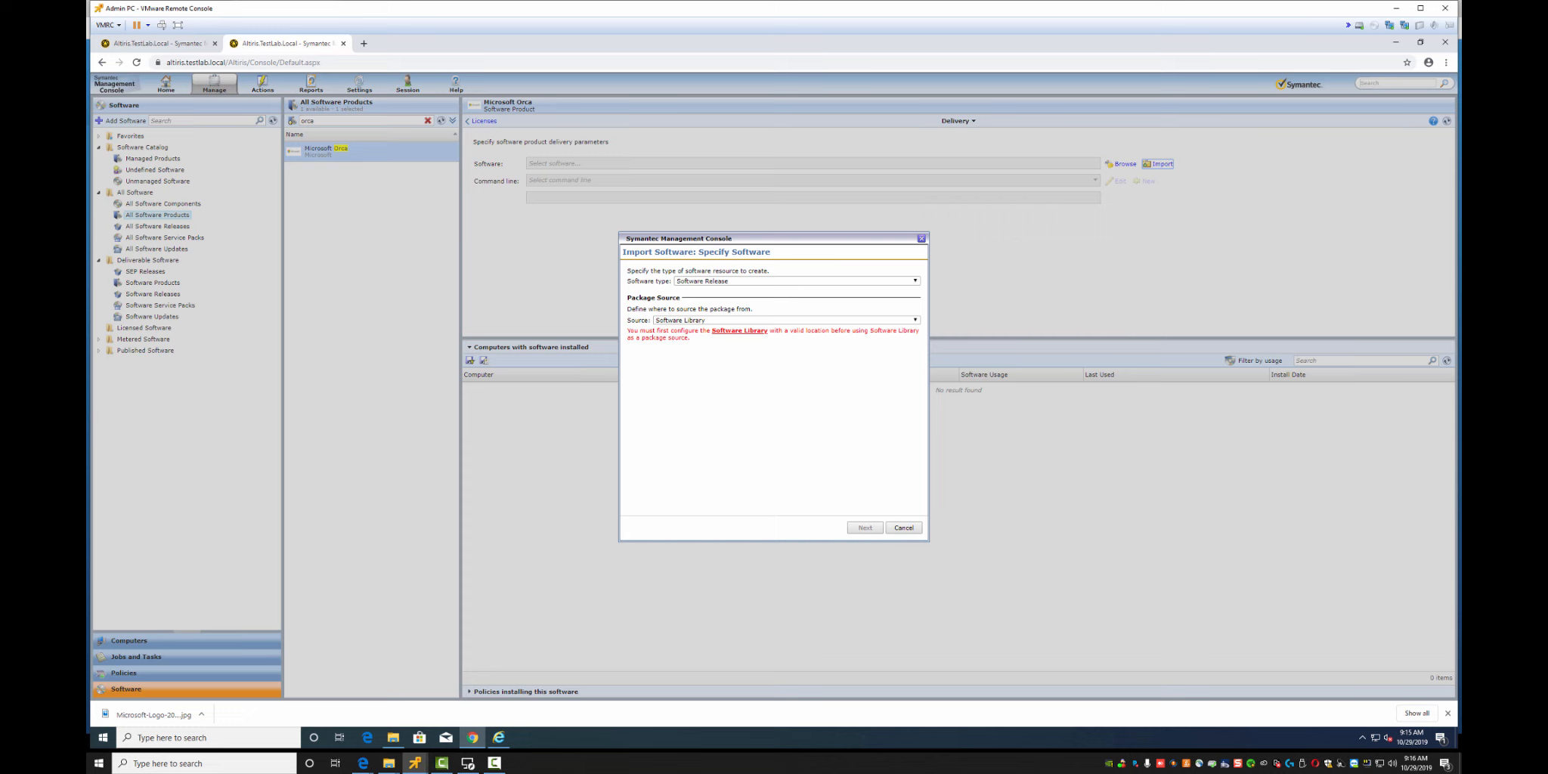
click(739, 331)
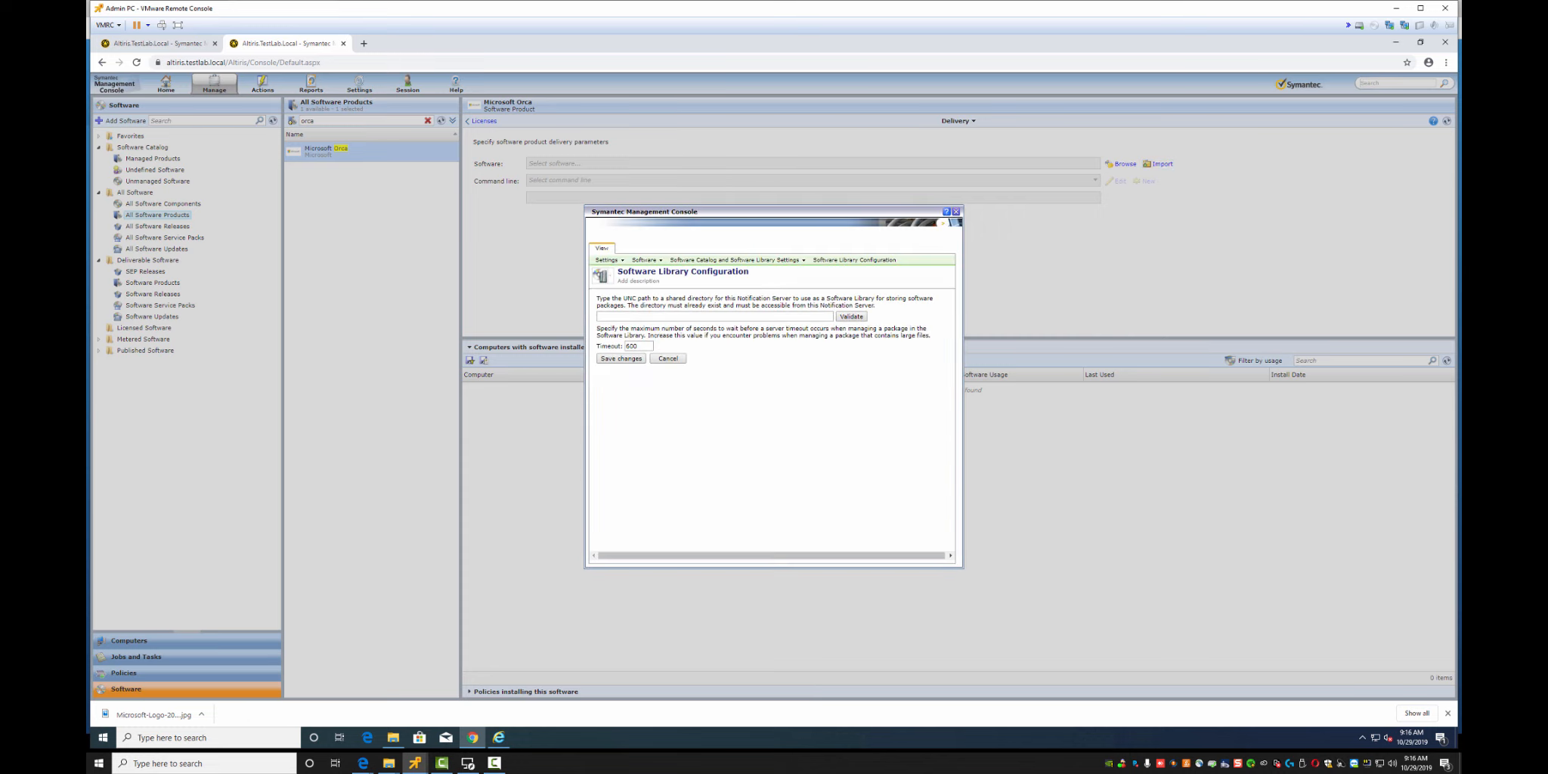
click(714, 317)
click(392, 738)
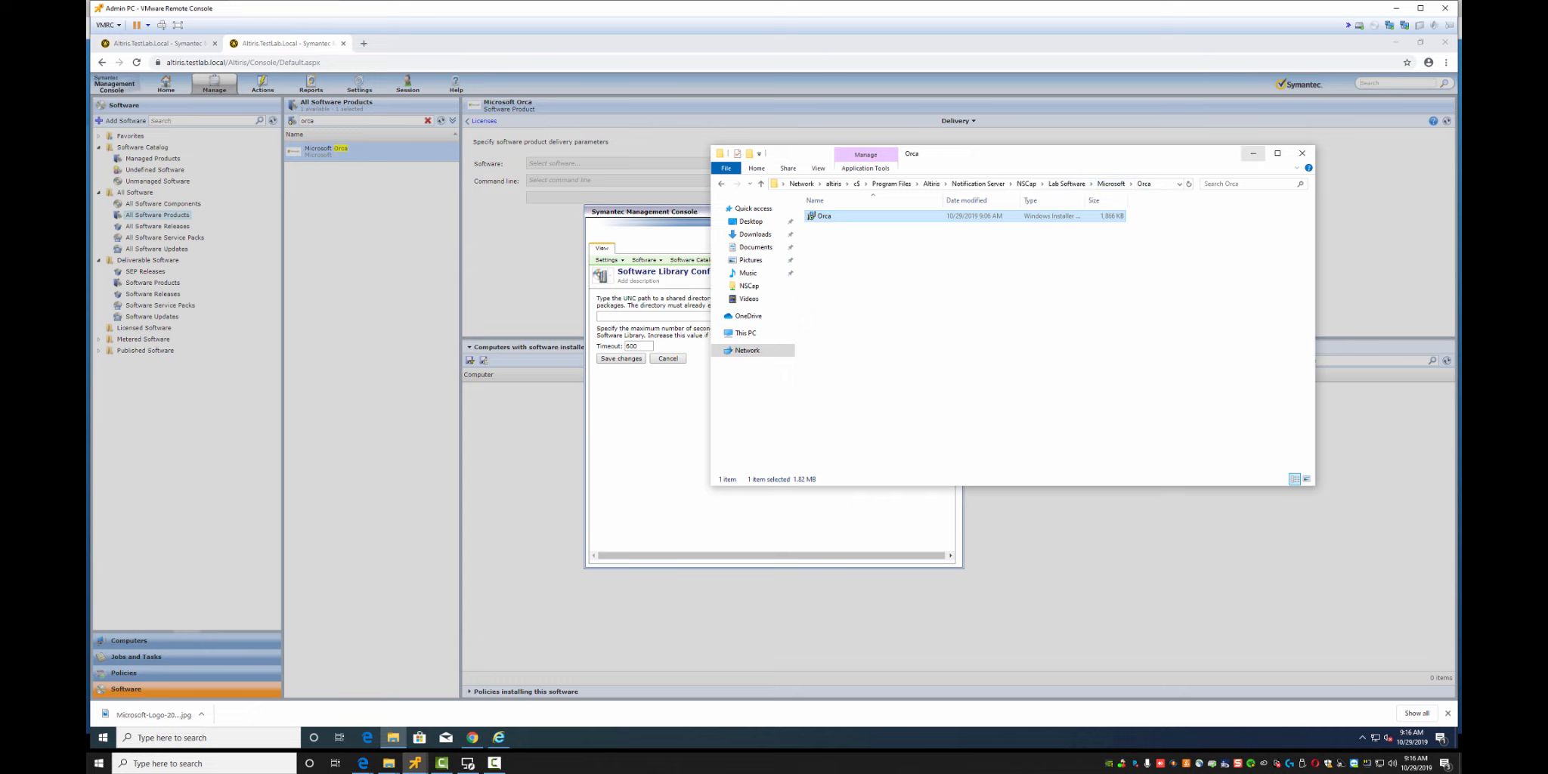
click(1253, 153)
Open the \\altiris\NSCap\Lab Software share via Run and copy its full path
key(super+r)
text(\\)
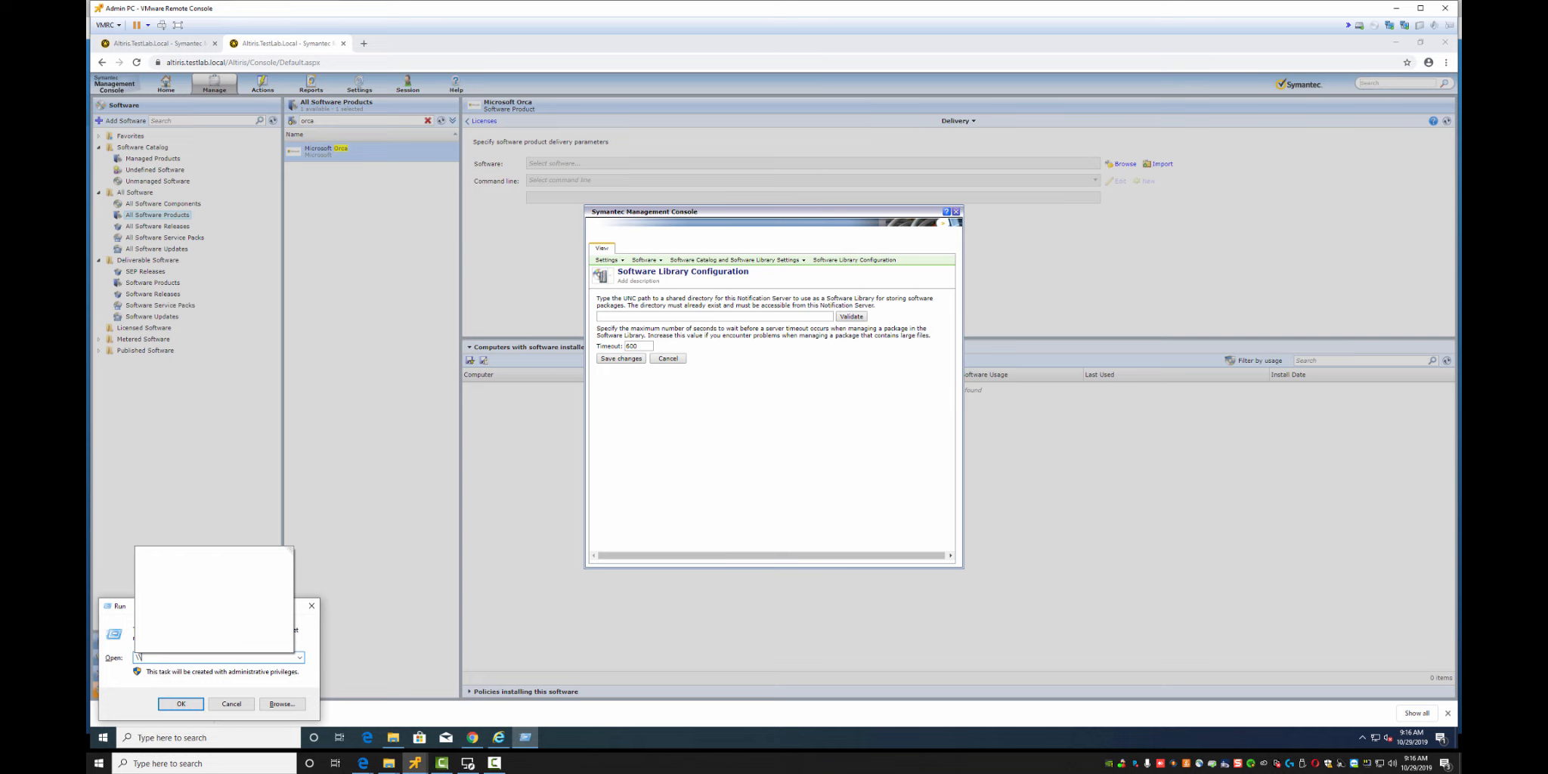
text(altiris)
key(Down)
key(Return)
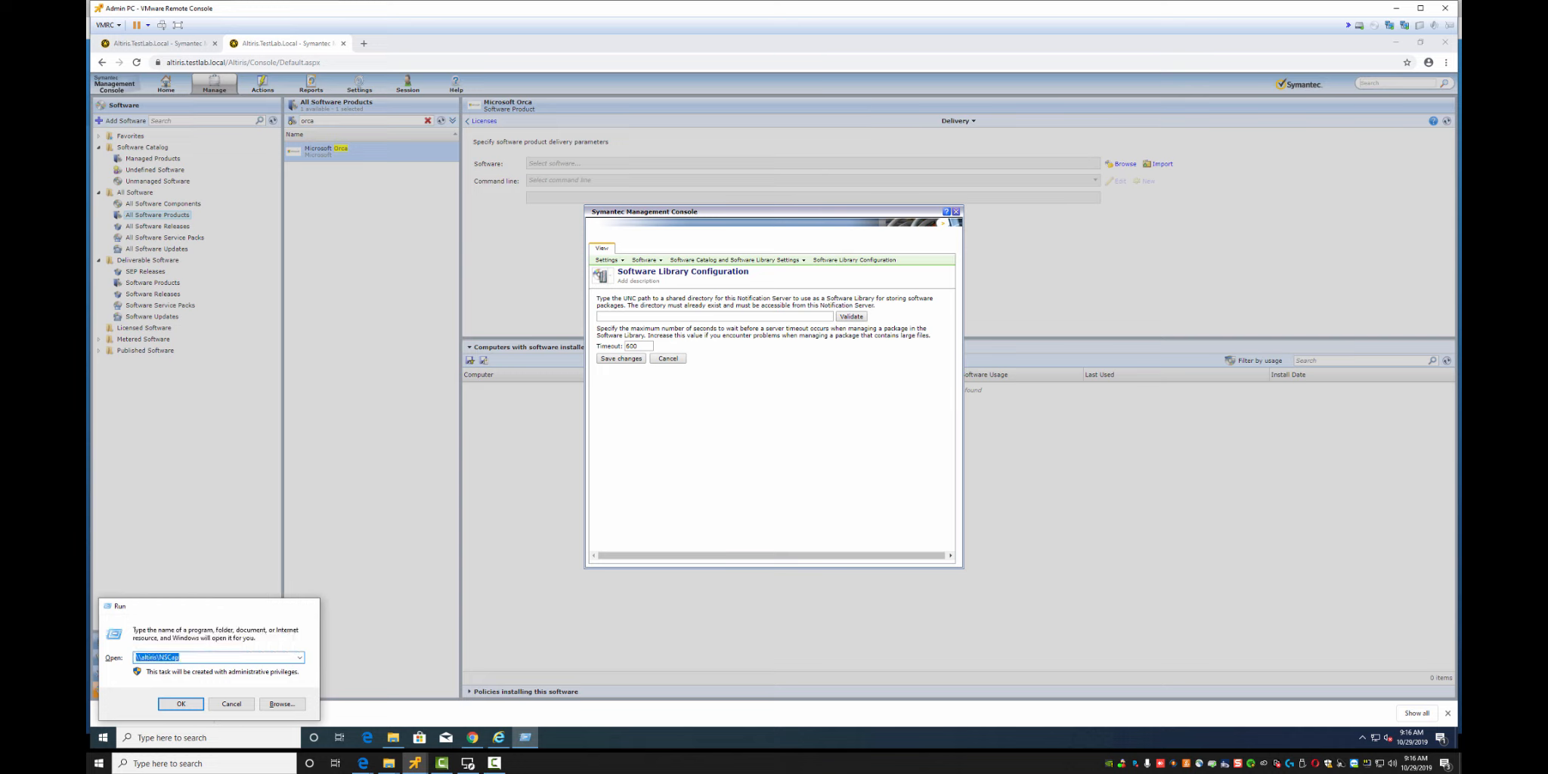
key(Down)
key(Down)
key(Down)
key(Down)
key(Down)
key(Down)
key(Down)
key(Down)
key(Down)
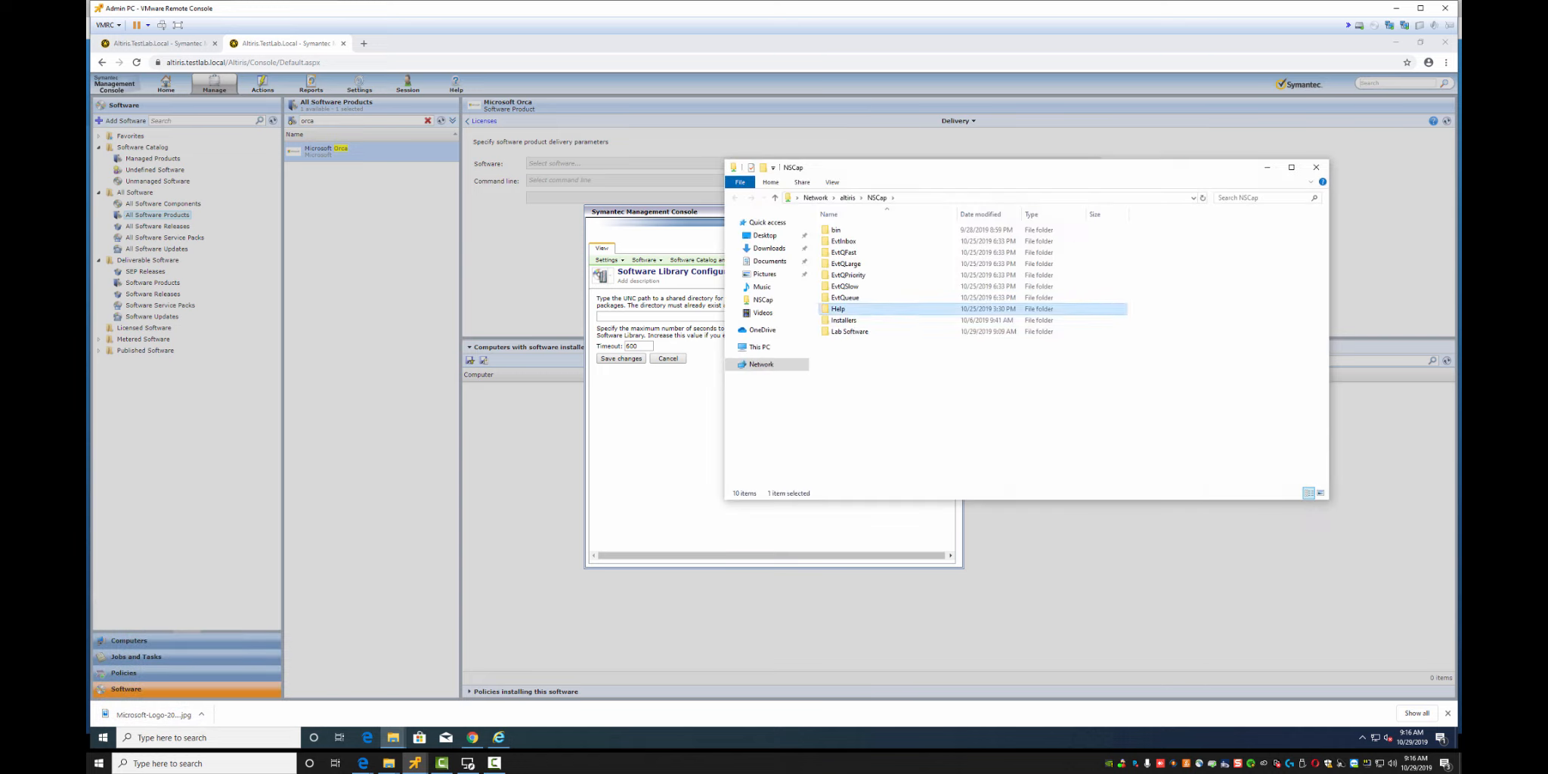
key(Return)
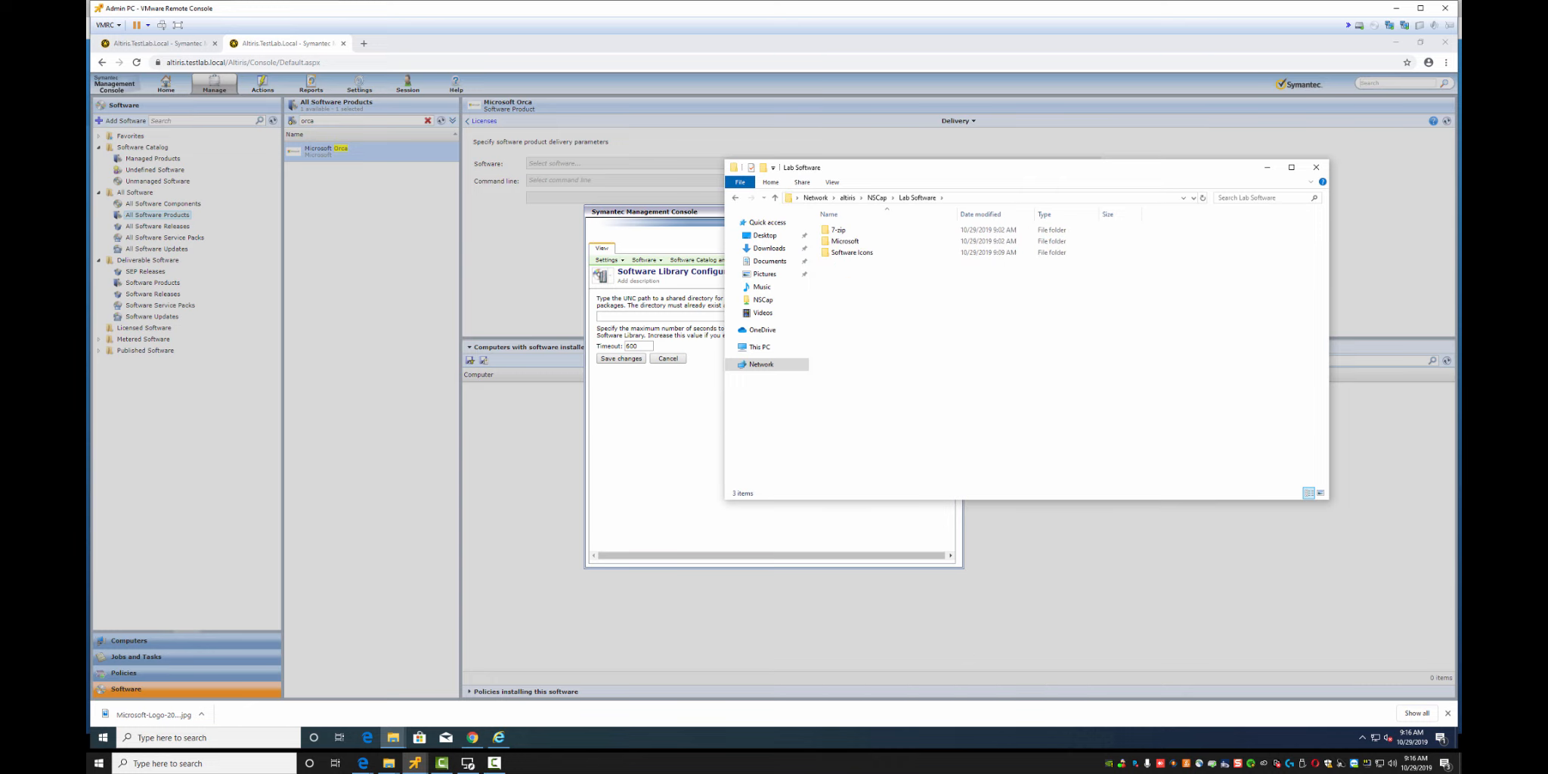
key(alt+d)
key(ctrl+c)
key(alt+F4)
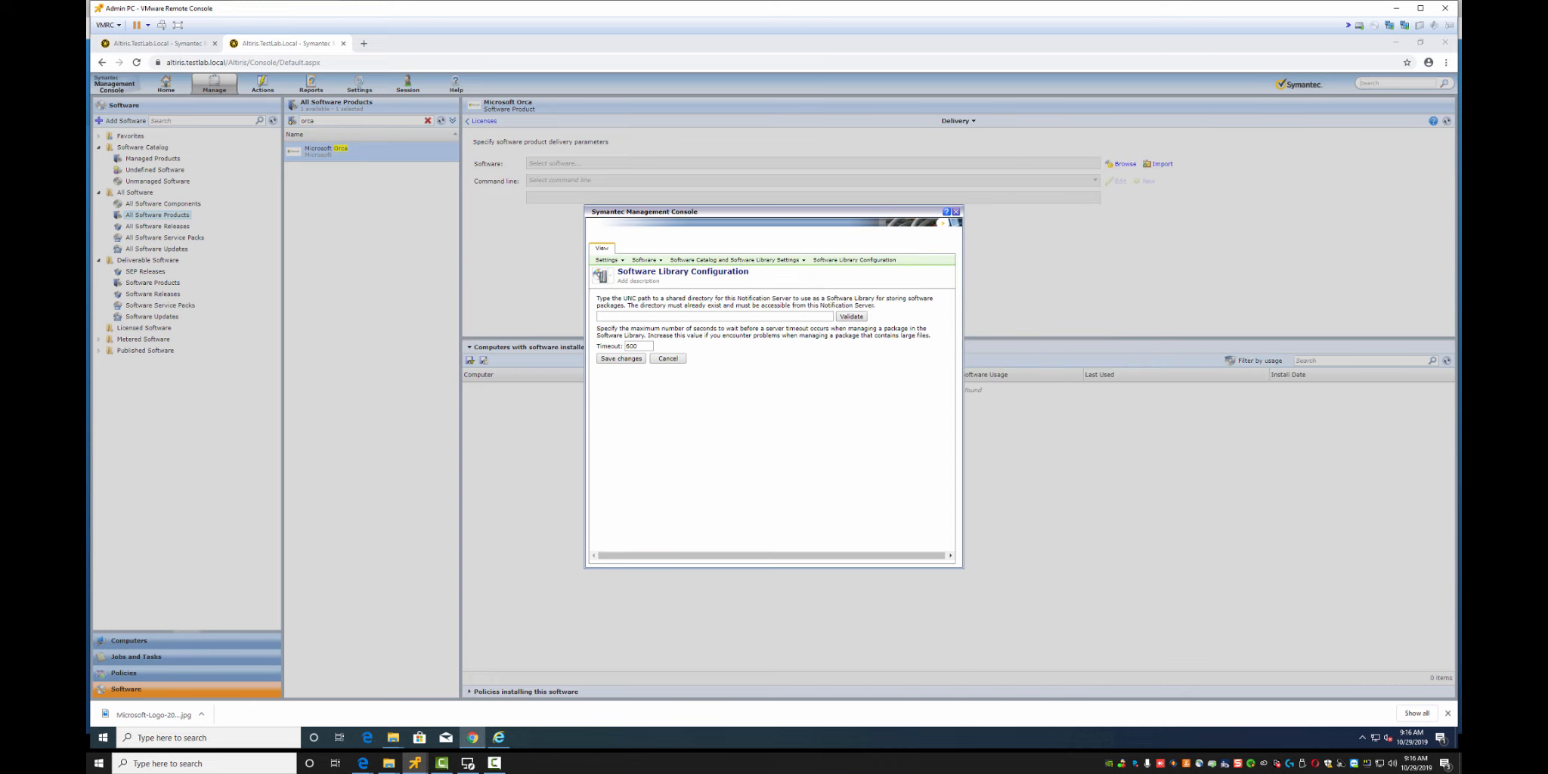
Set the Software Library path to \\altiris\NSCap\Lab Software, validate it and save
key(ctrl+v)
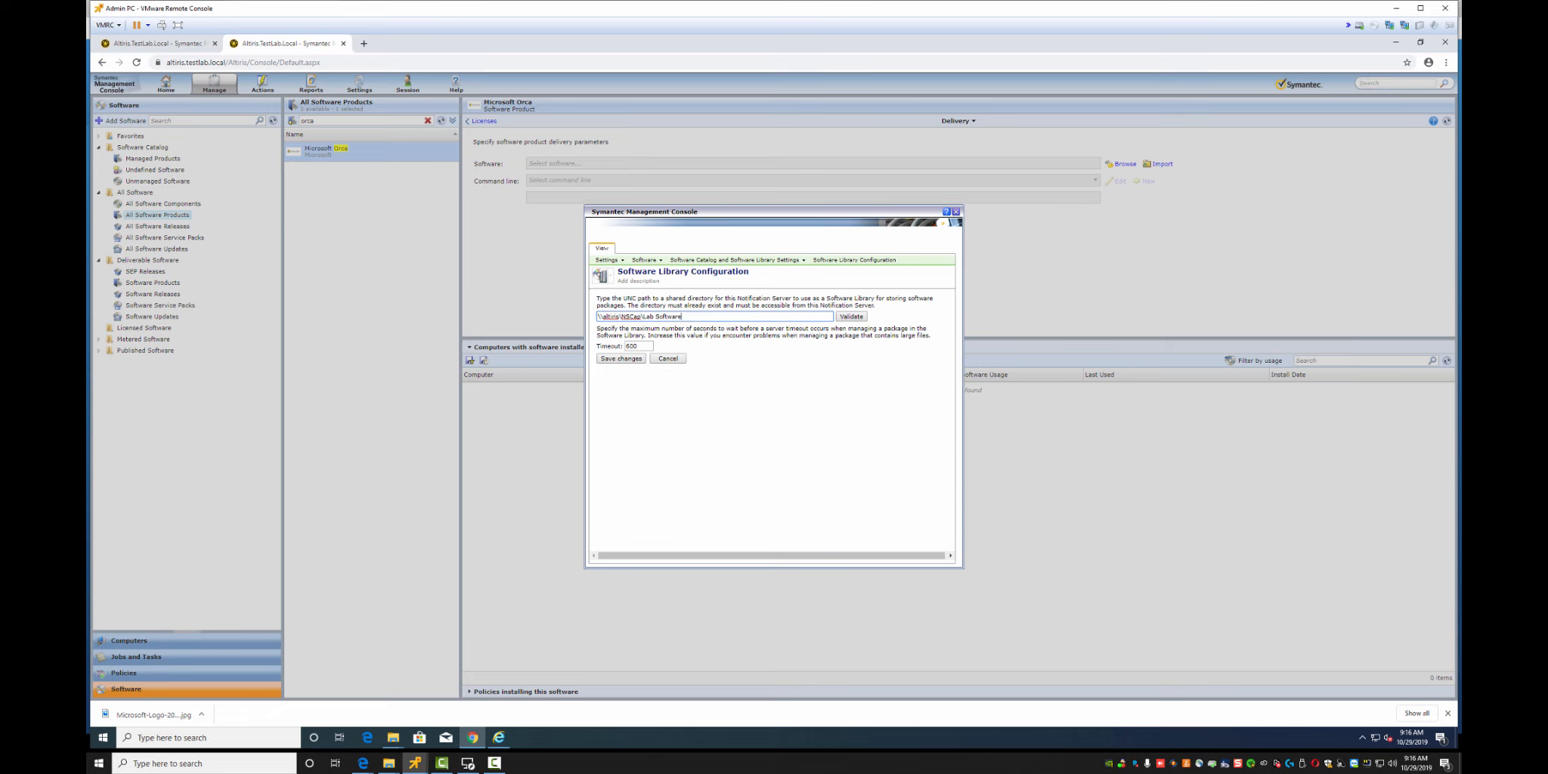
key(Tab)
key(Return)
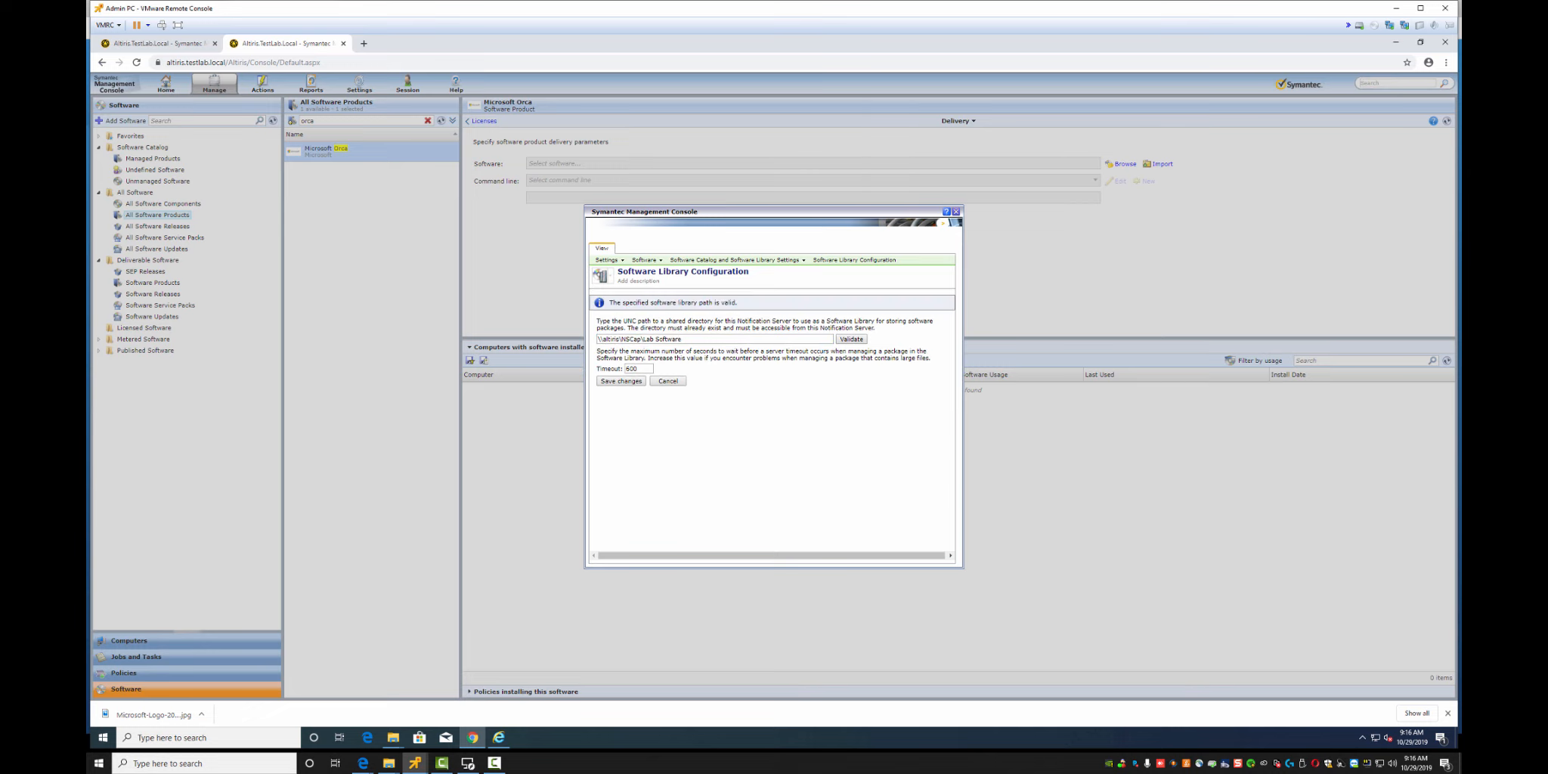
click(623, 381)
Close the library configuration and set the import source to a Notification Server directory
click(956, 212)
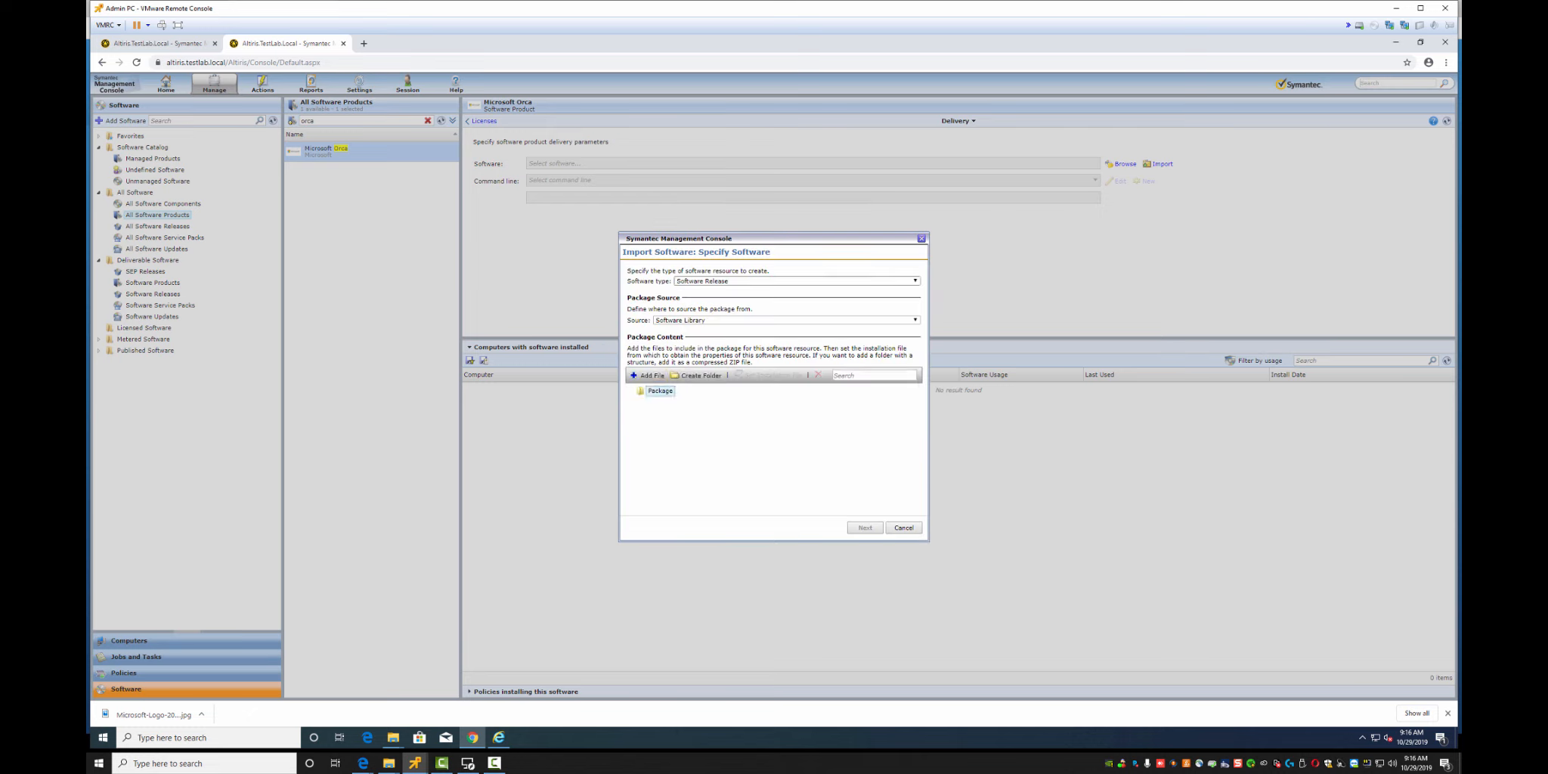
click(785, 320)
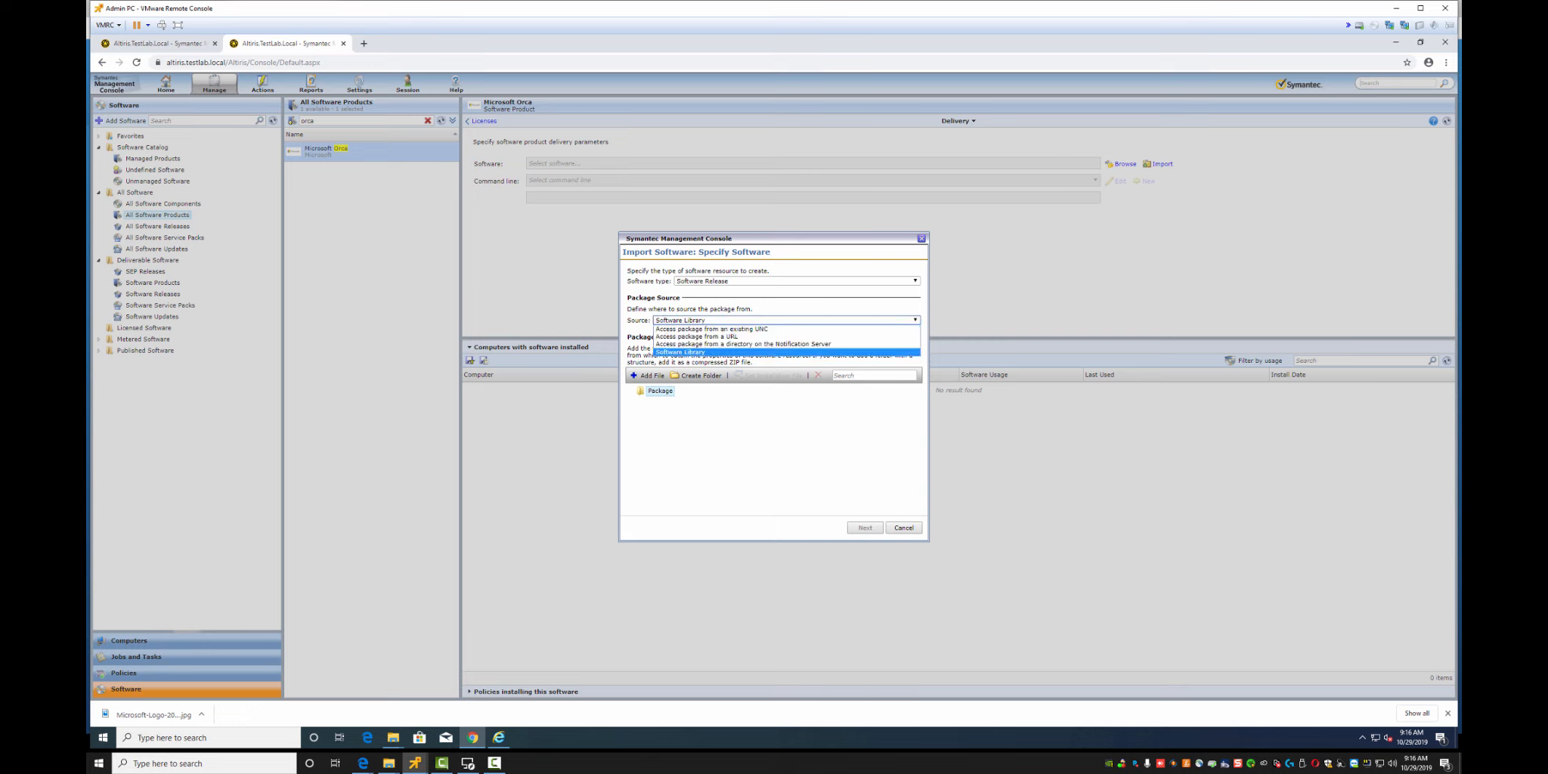
click(786, 344)
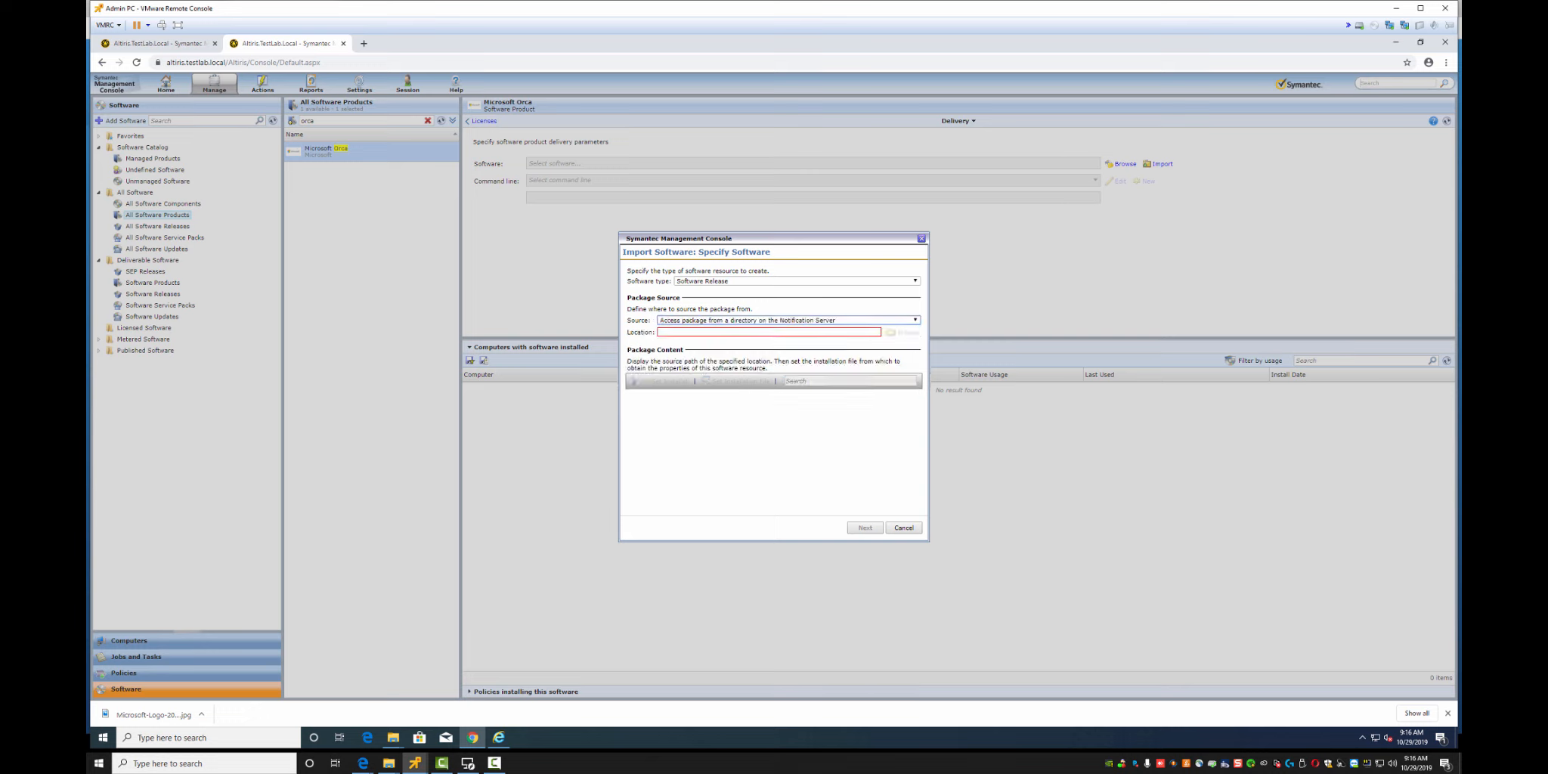
mouse_move(393, 736)
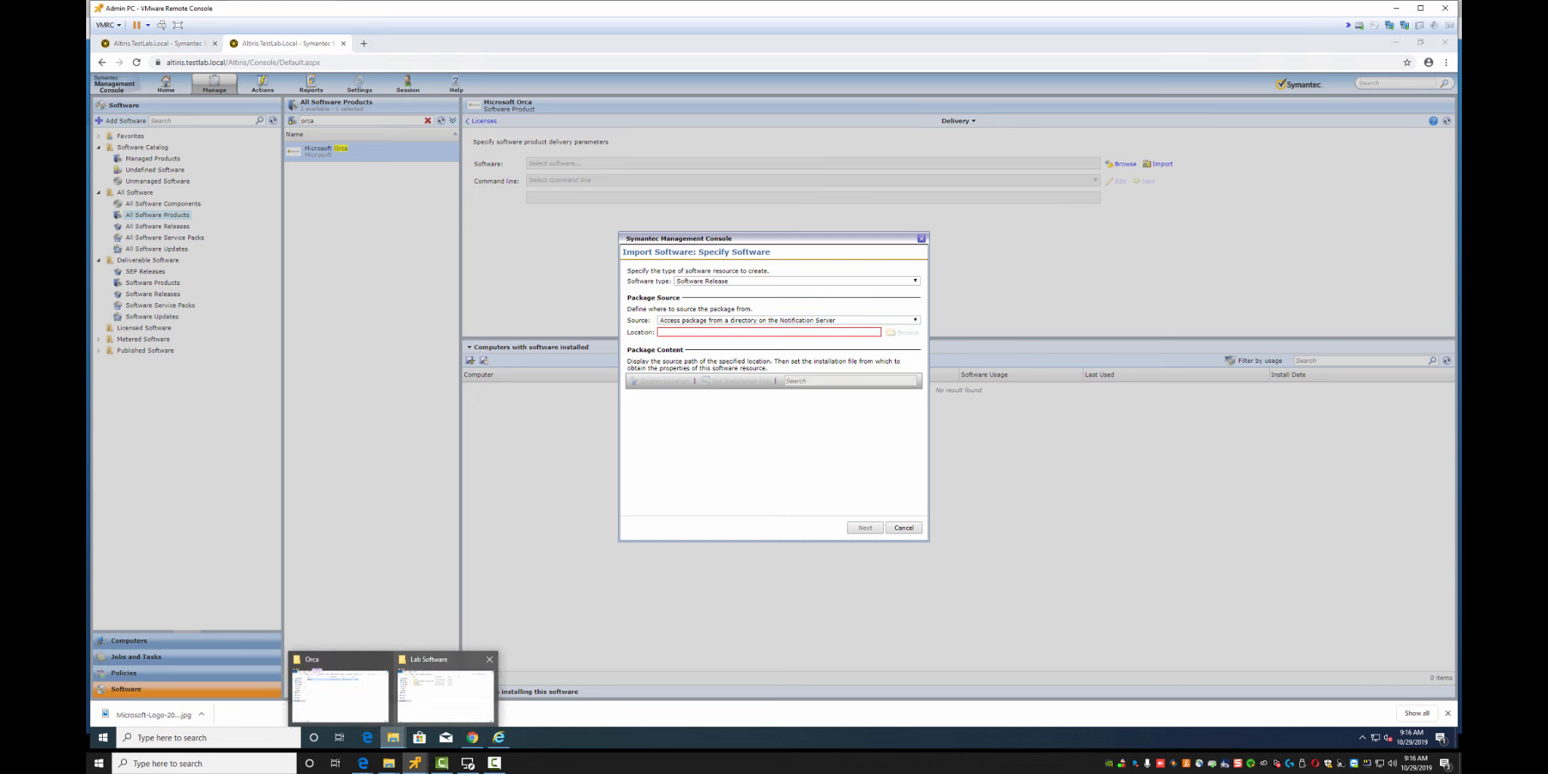
click(786, 319)
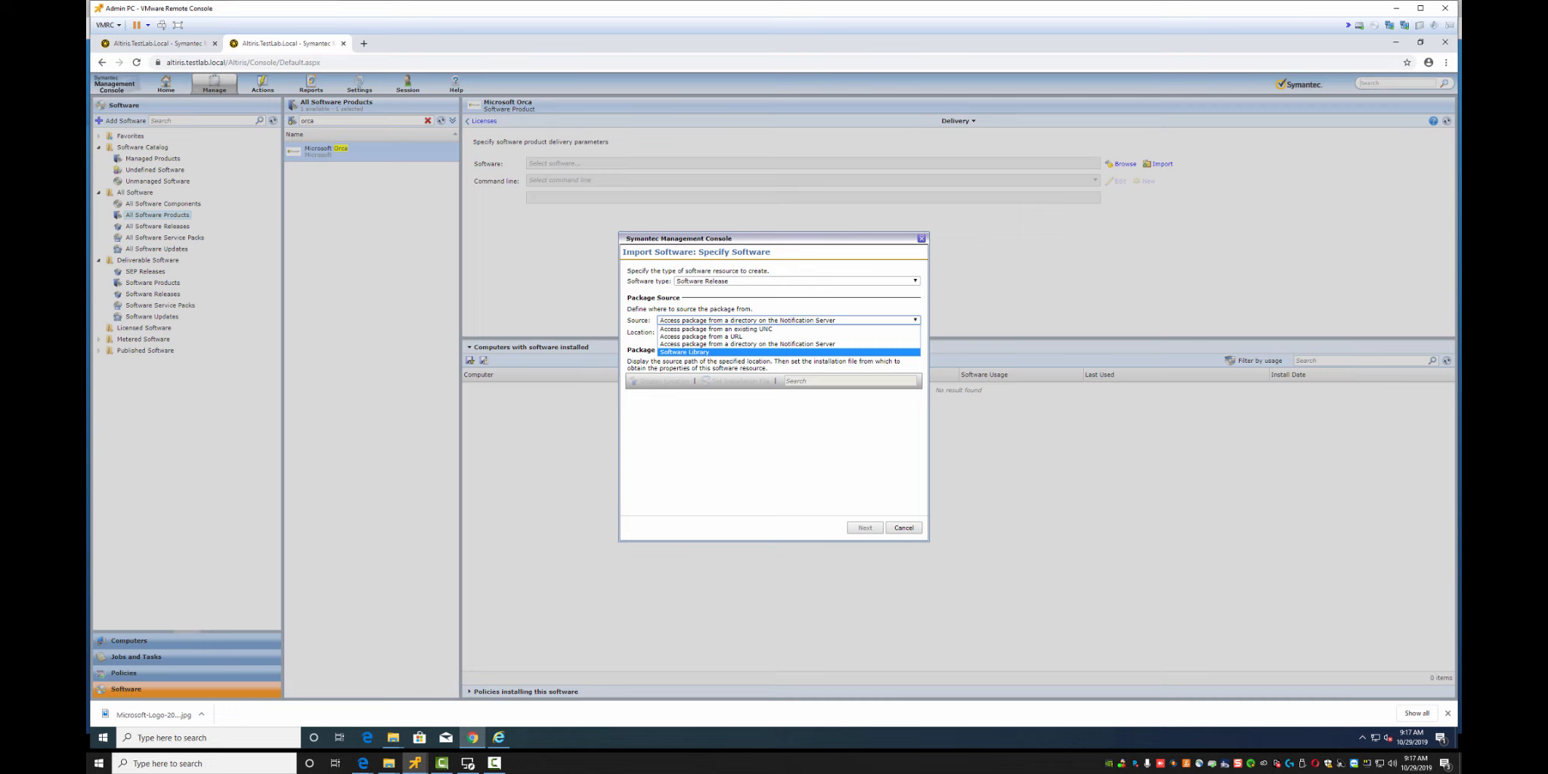
click(746, 344)
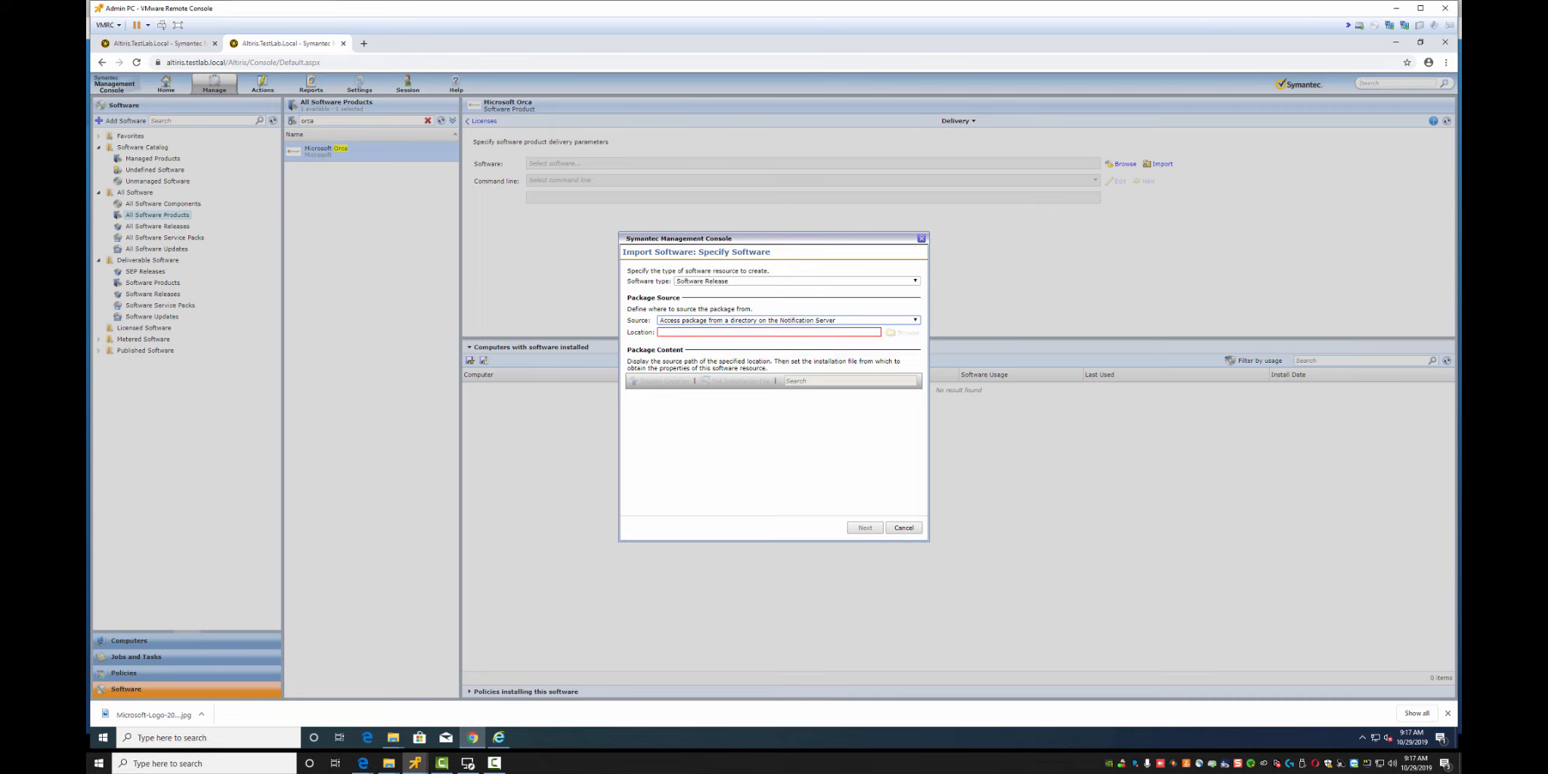
mouse_move(393, 738)
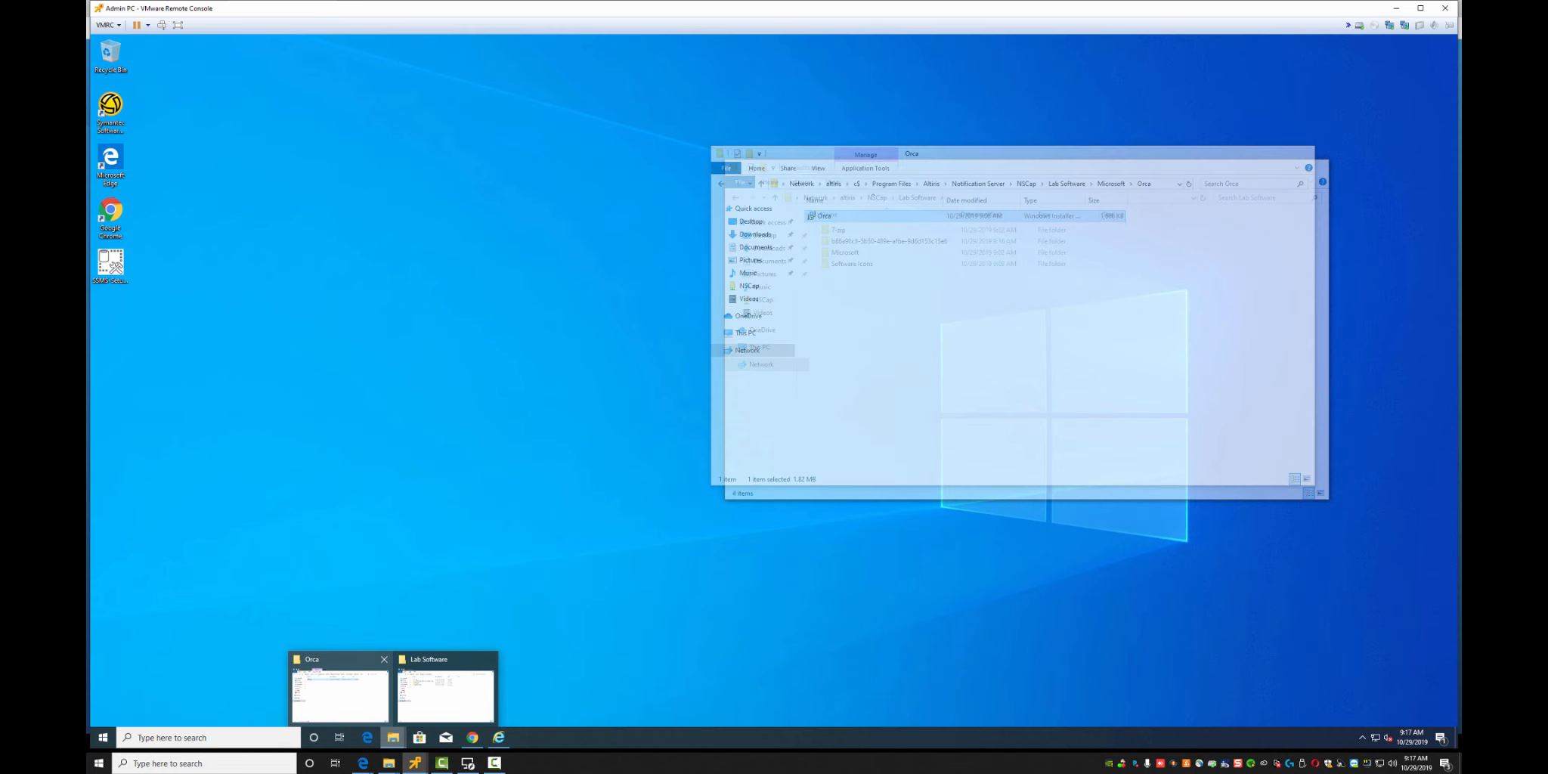
Paste the Orca folder's UNC path from Explorer into Location; it is rejected as invalid
click(340, 692)
click(1165, 183)
key(ctrl+c)
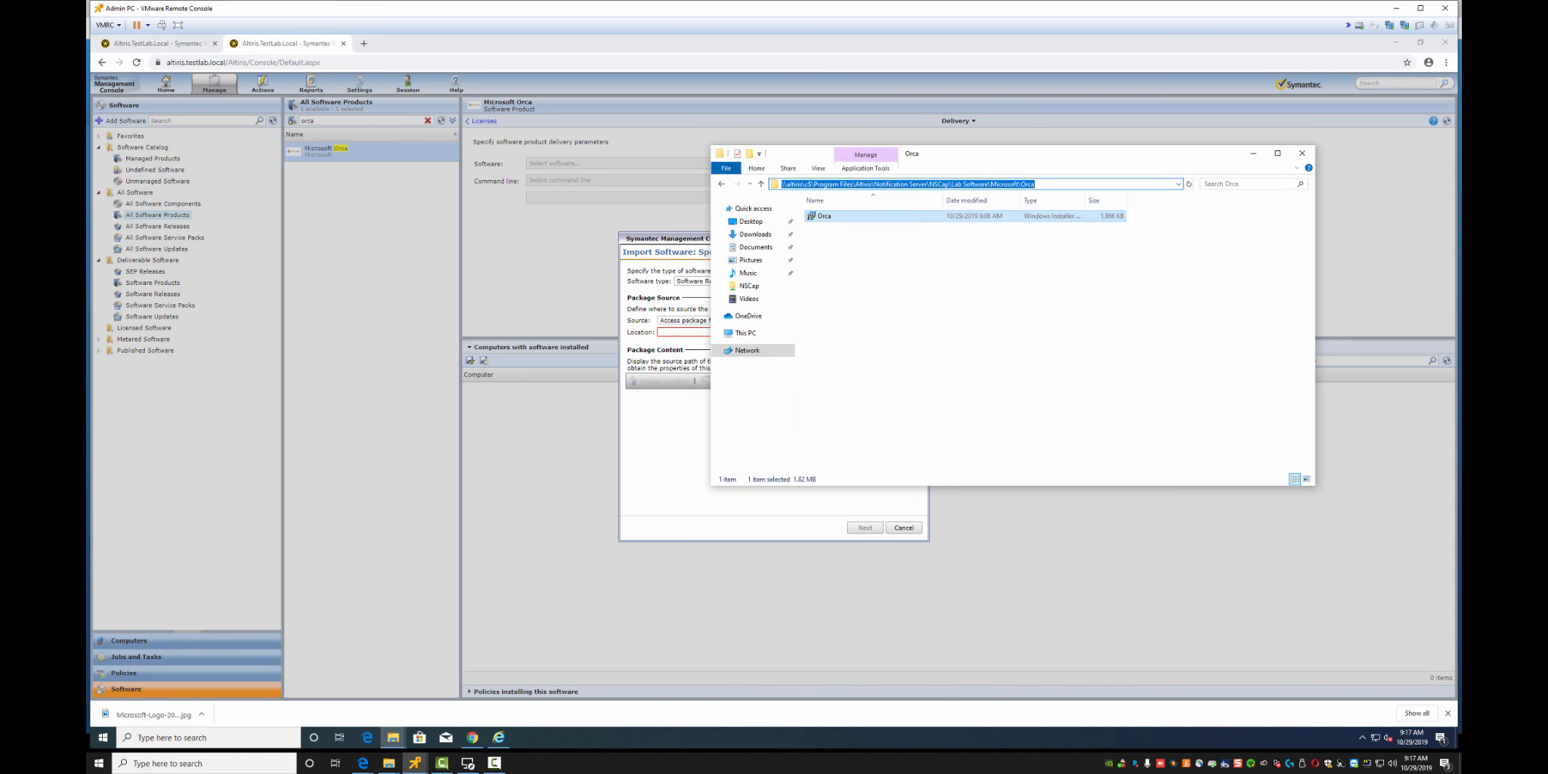
click(683, 332)
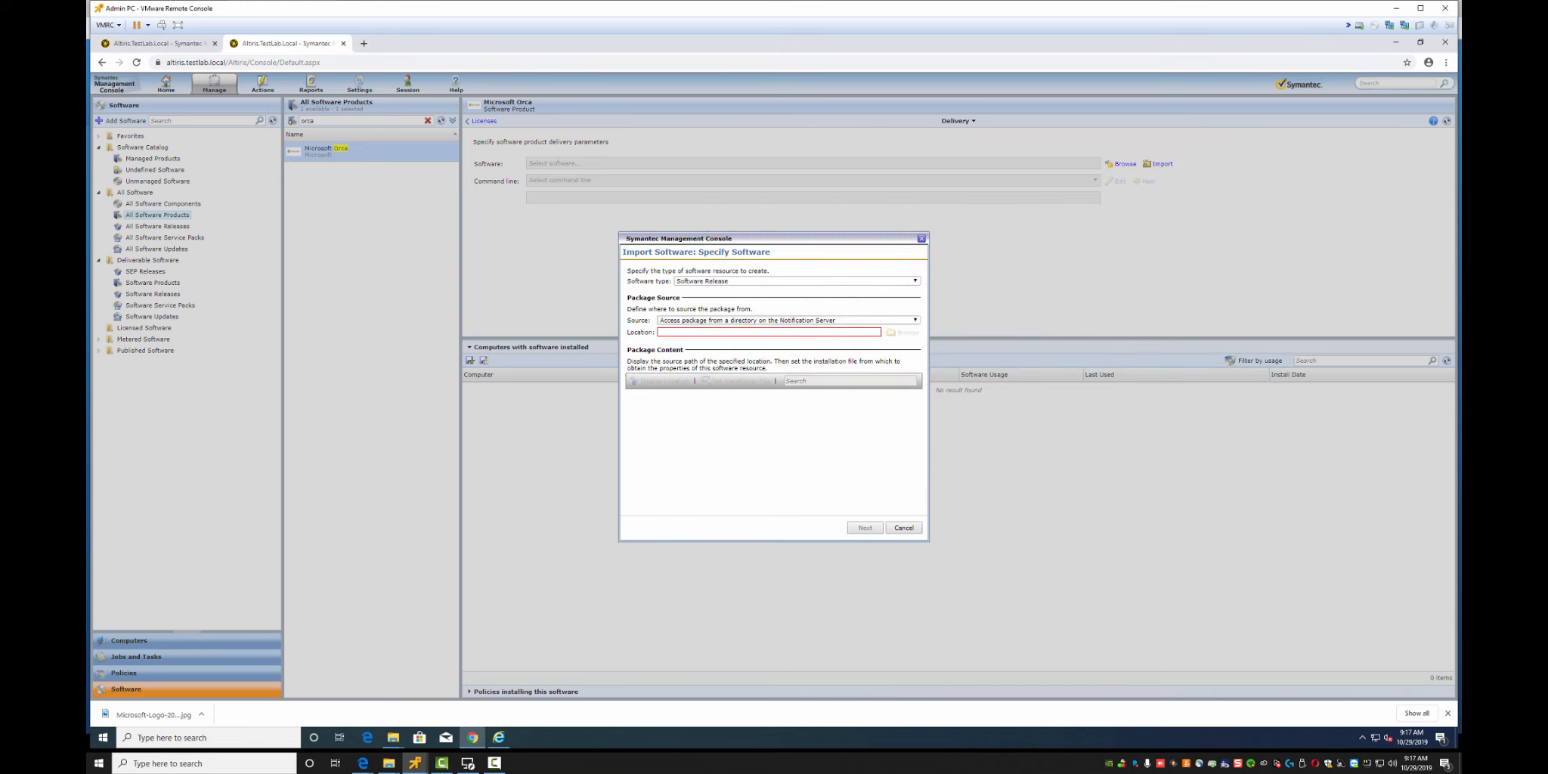
key(ctrl+v)
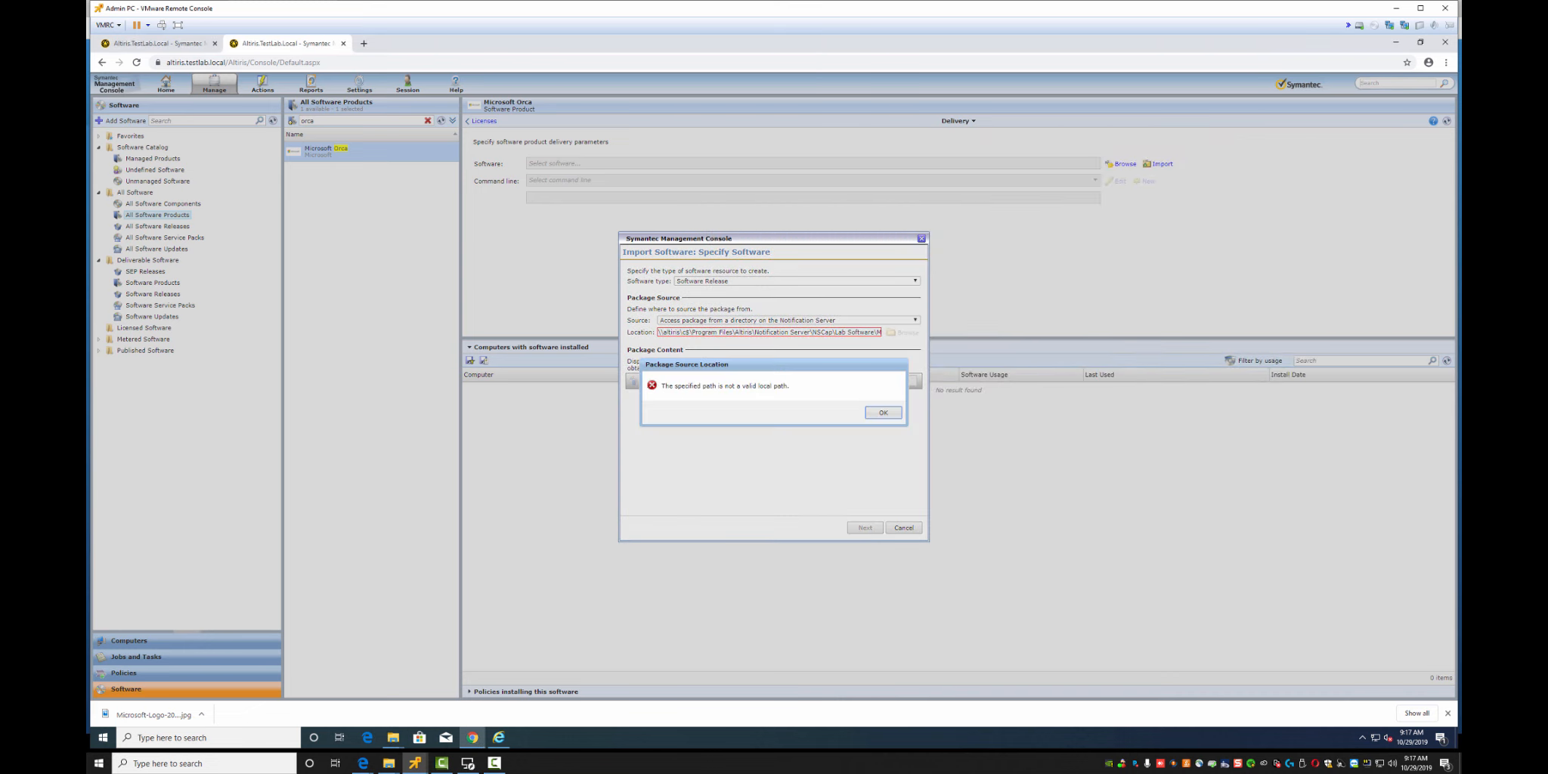
click(882, 412)
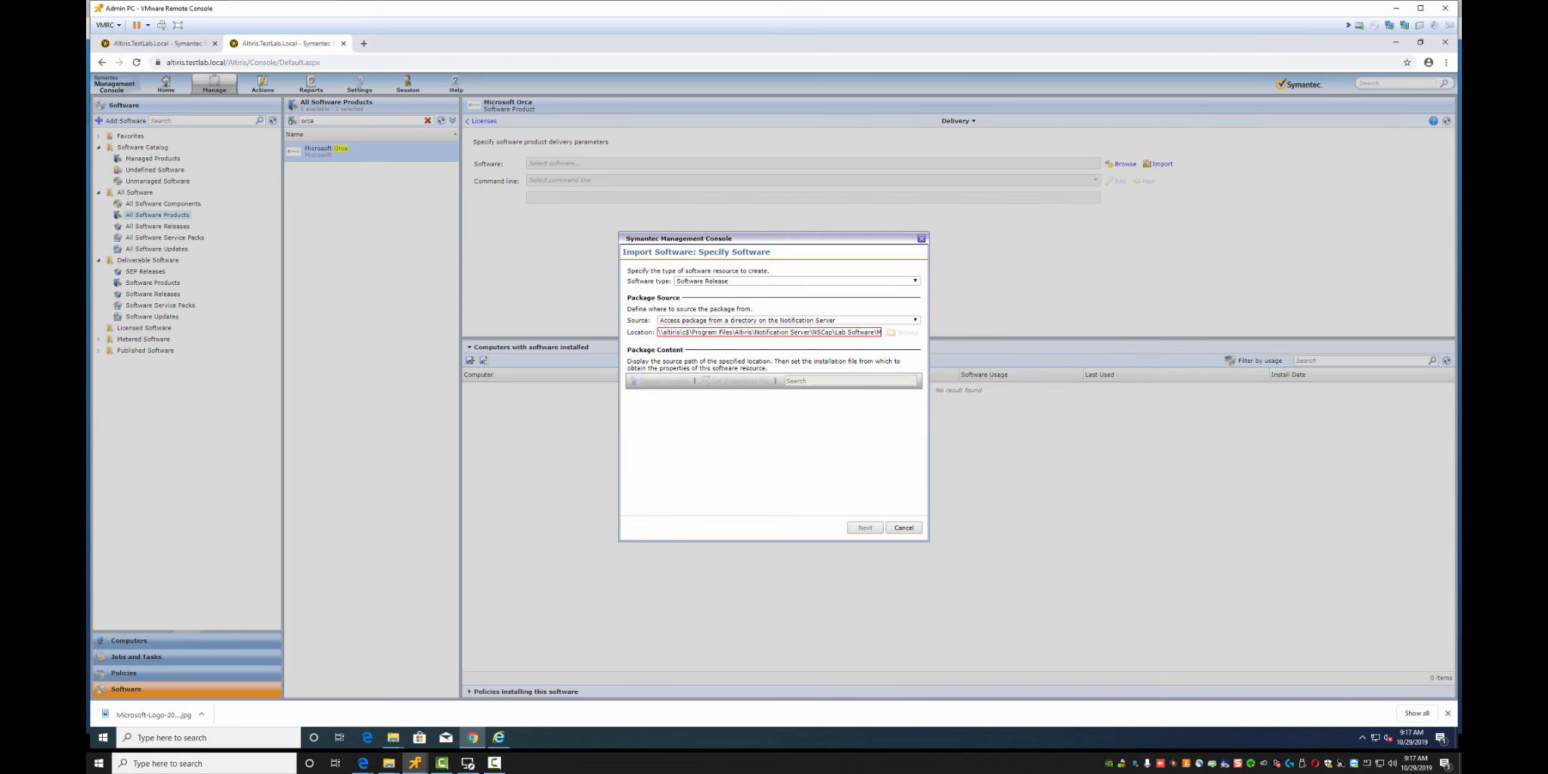
Retry the Location path with the c$ share and then the d$ share; both are rejected as invalid
drag(689, 332, 657, 332)
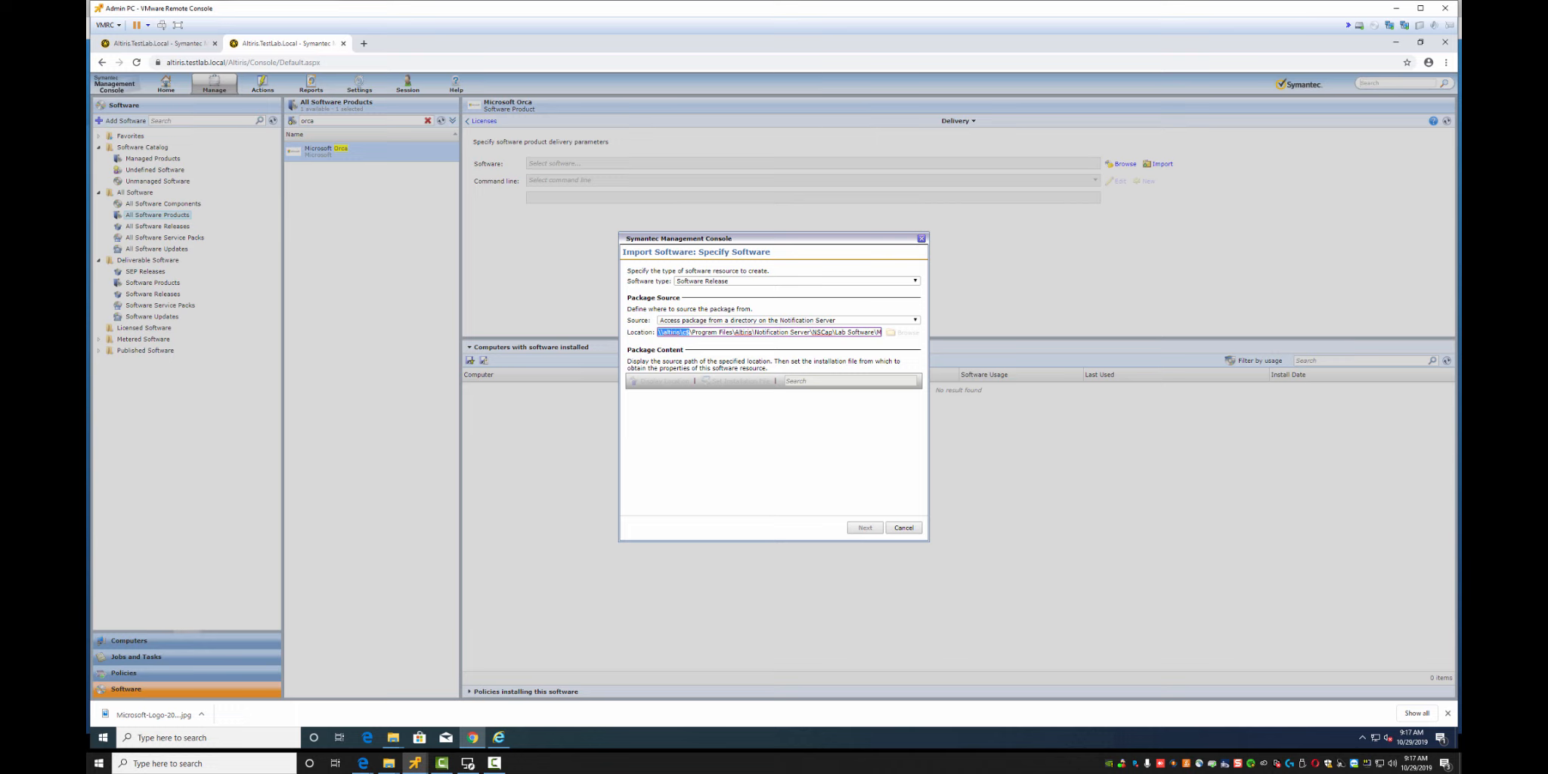
click(685, 333)
key(BackSpace)
text(d)
key(BackSpace)
text(c)
key(Return)
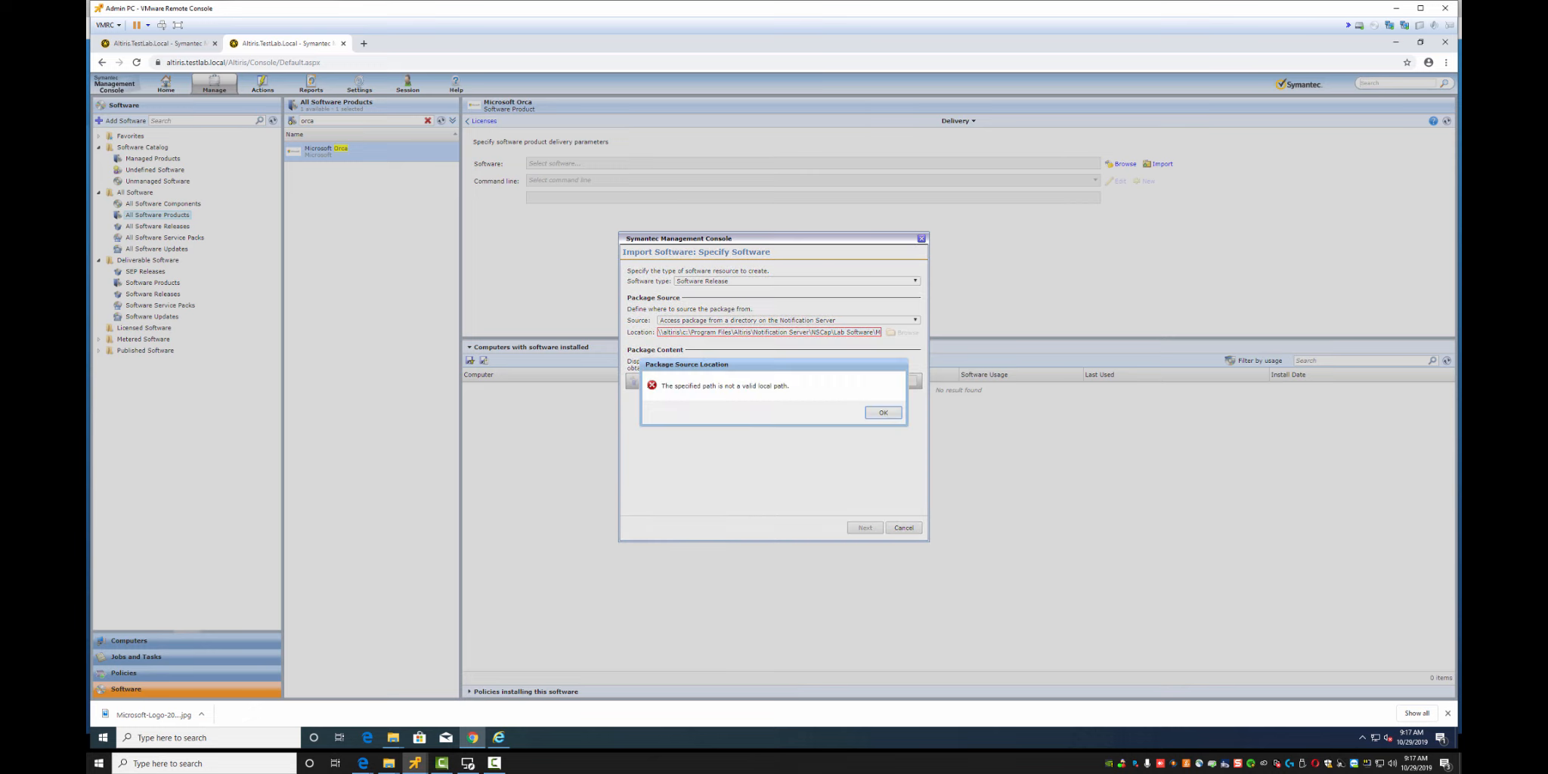
key(Return)
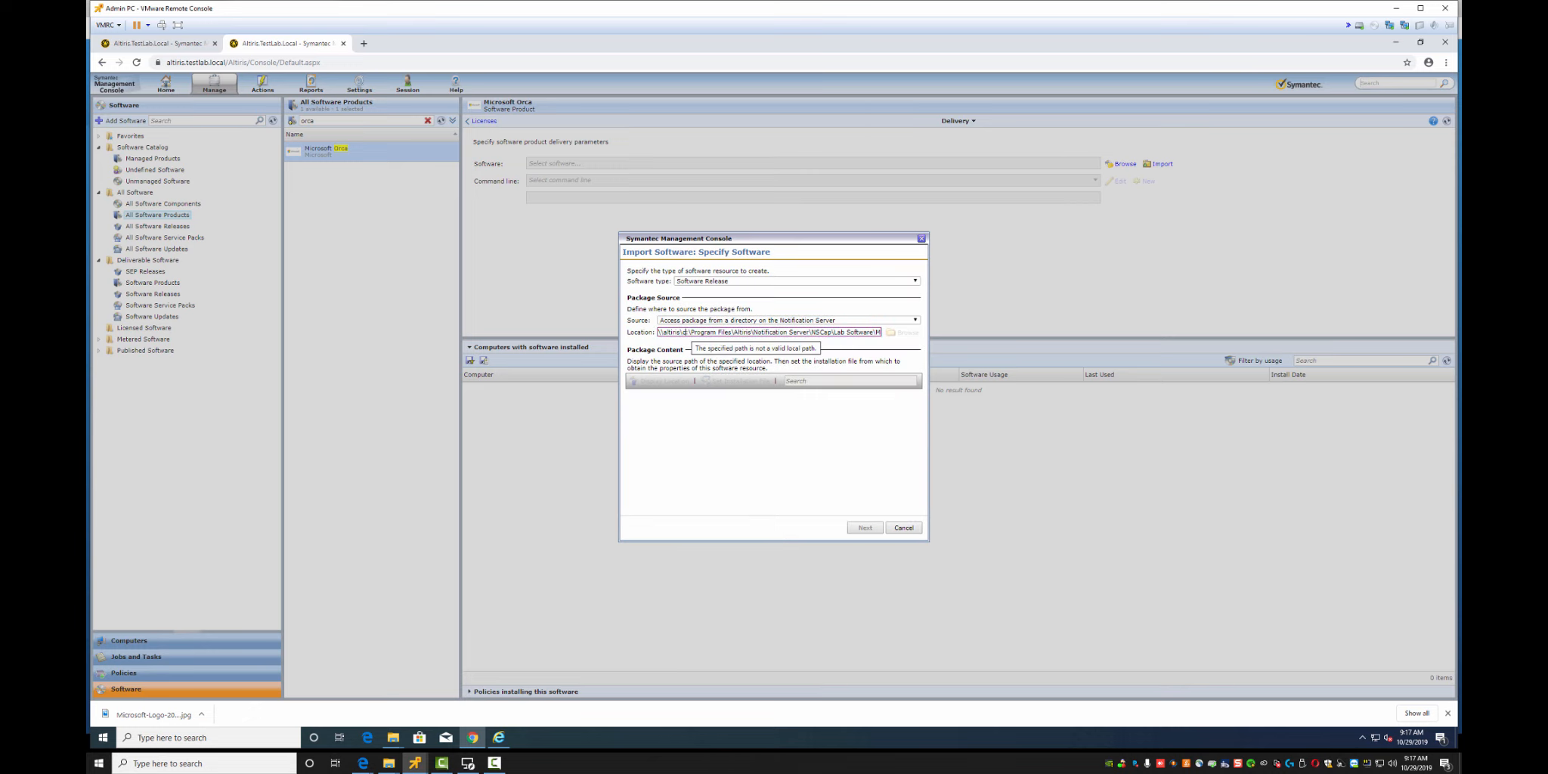
key(BackSpace)
text(d)
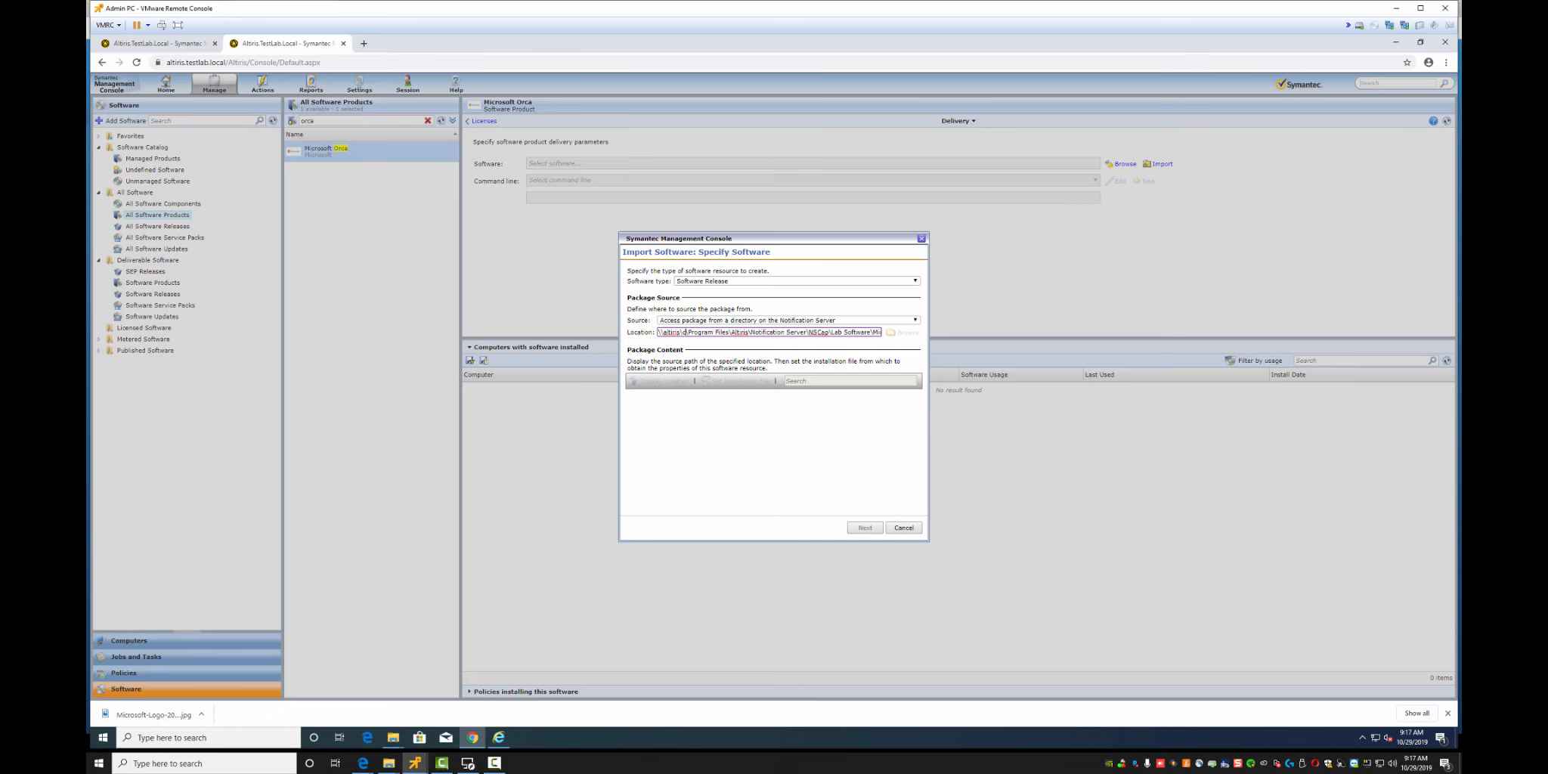
text($)
key(Tab)
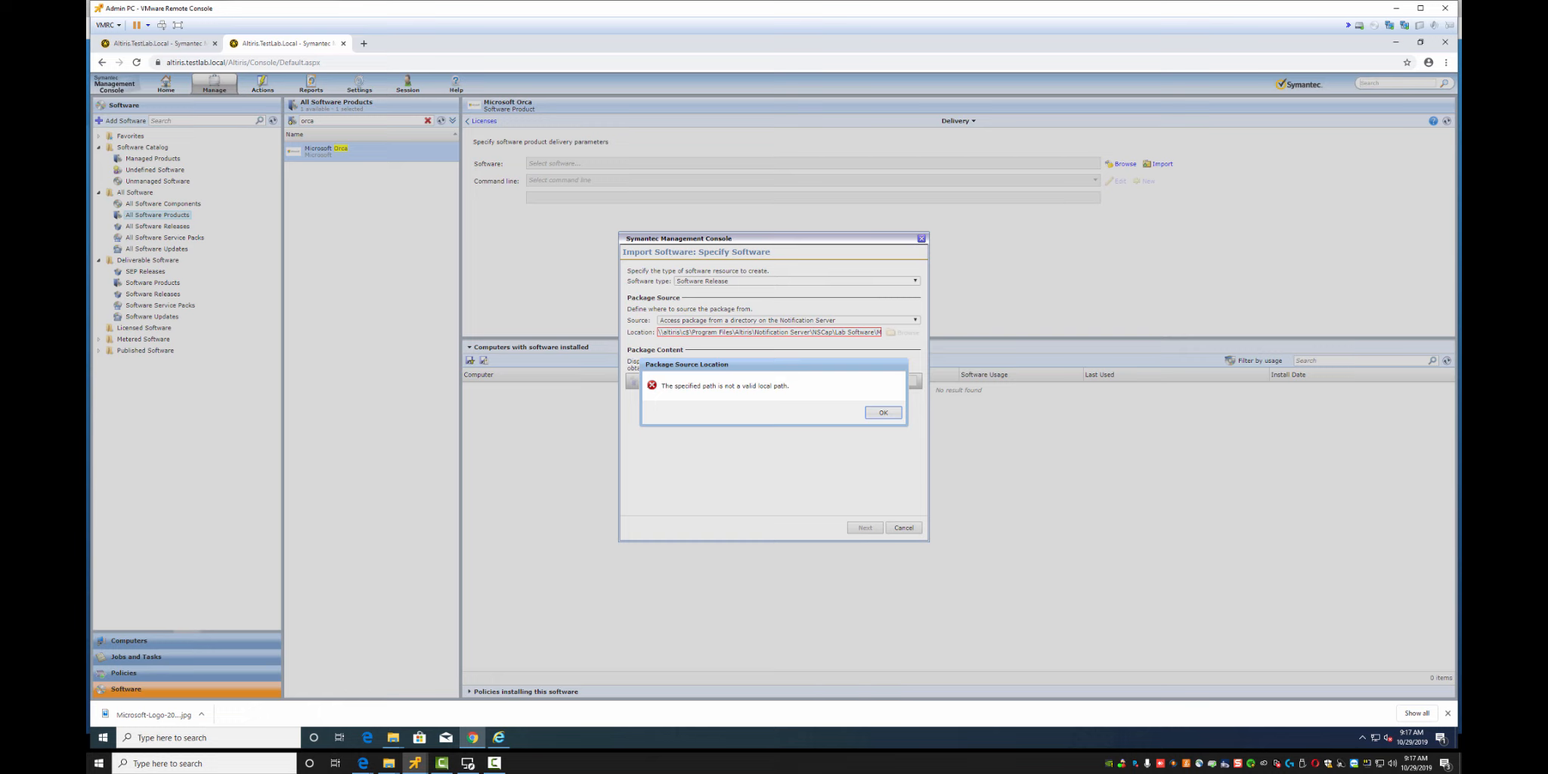
key(Return)
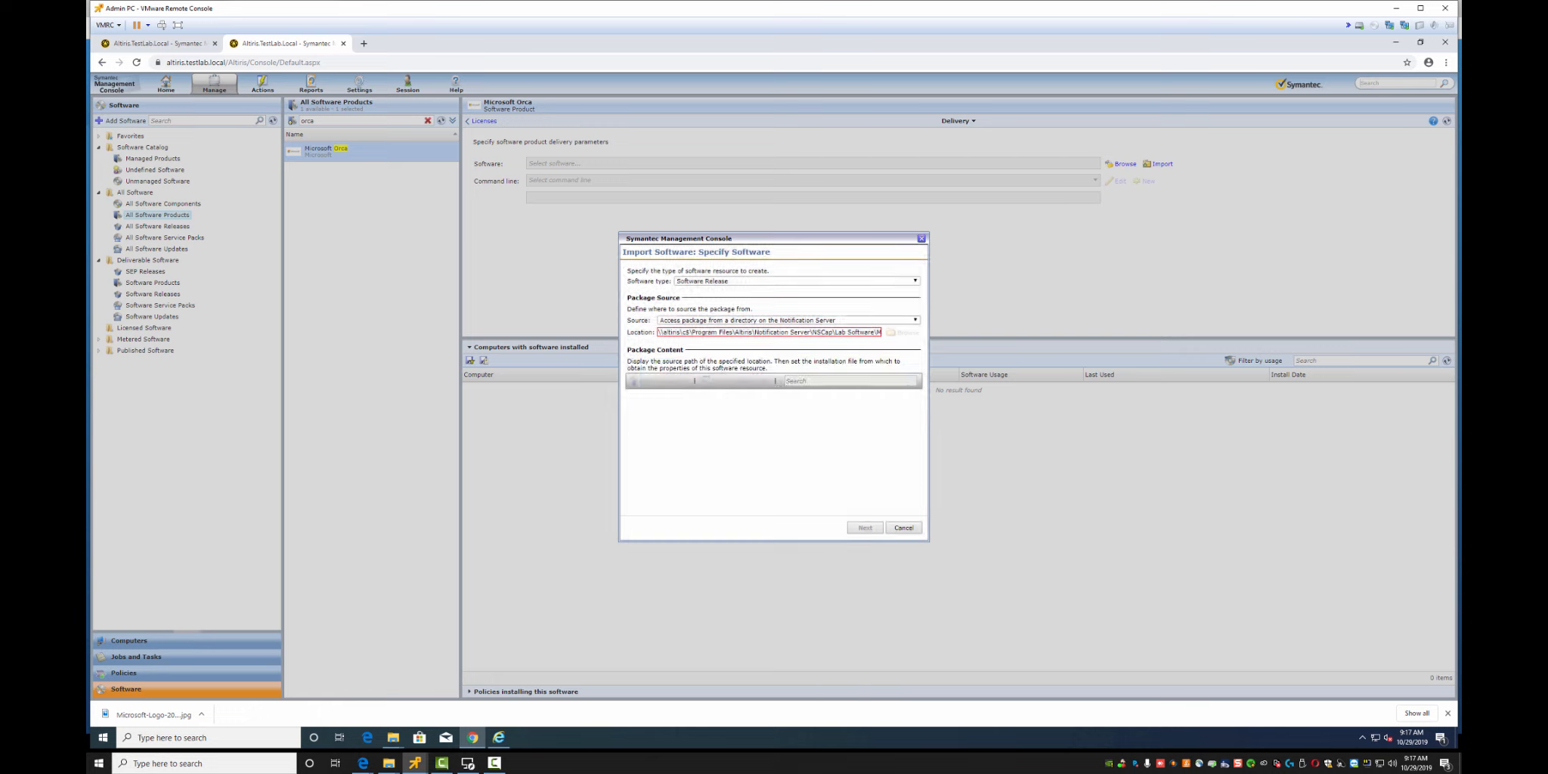
drag(775, 332, 881, 332)
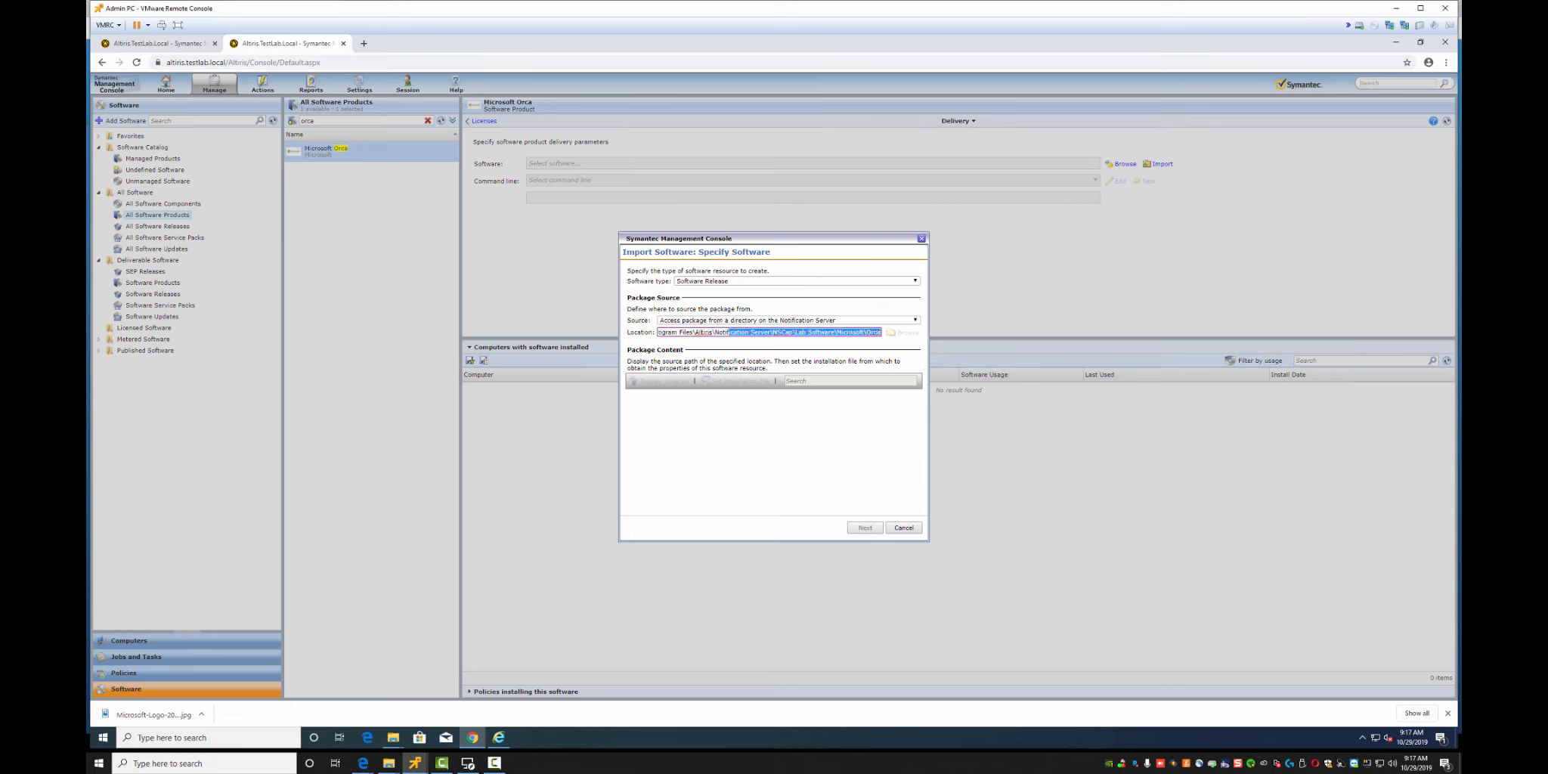
Extend the Explorer path to Orca.Msi and paste it as the Location; it is rejected again
mouse_move(393, 737)
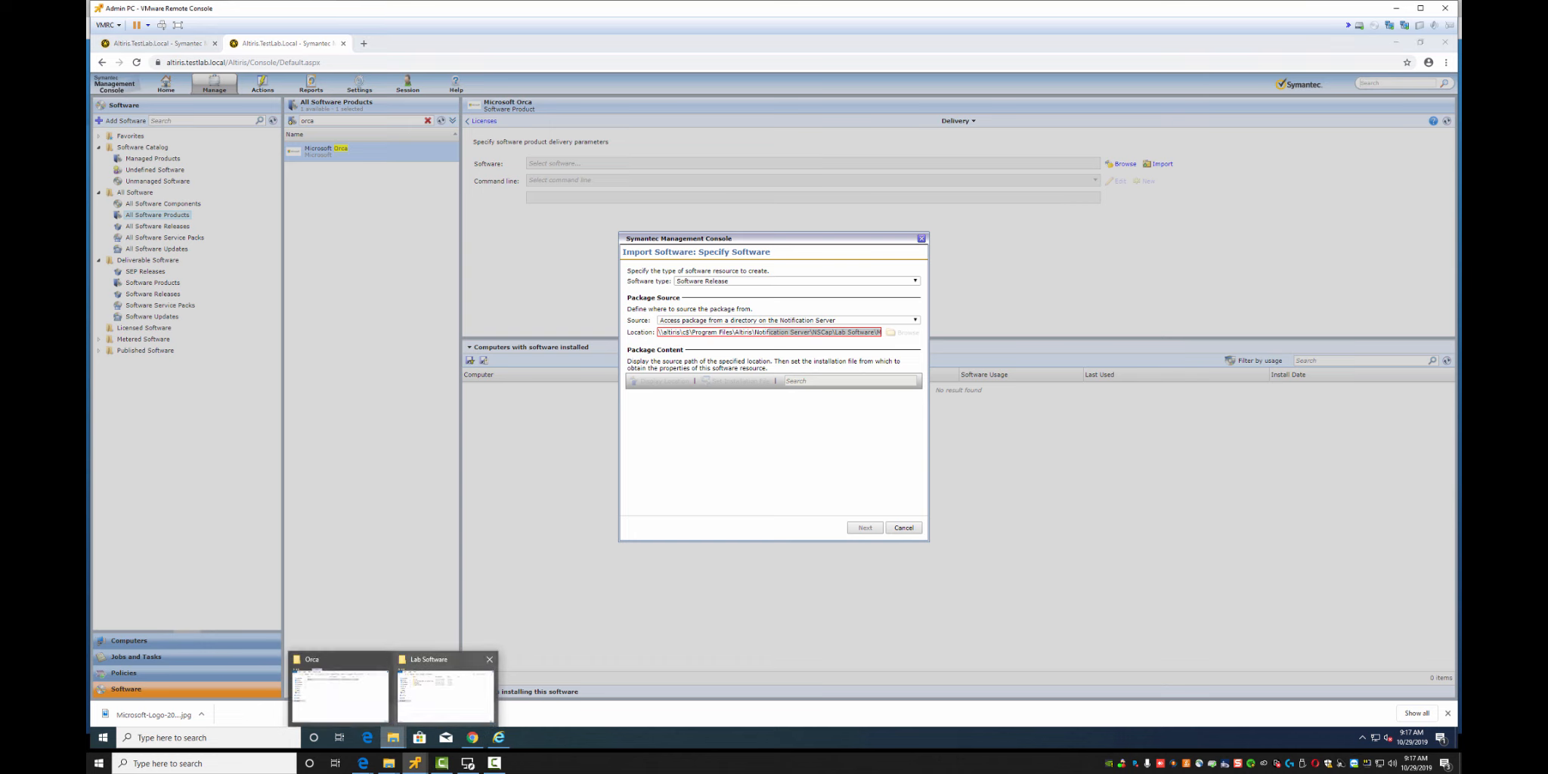
click(340, 692)
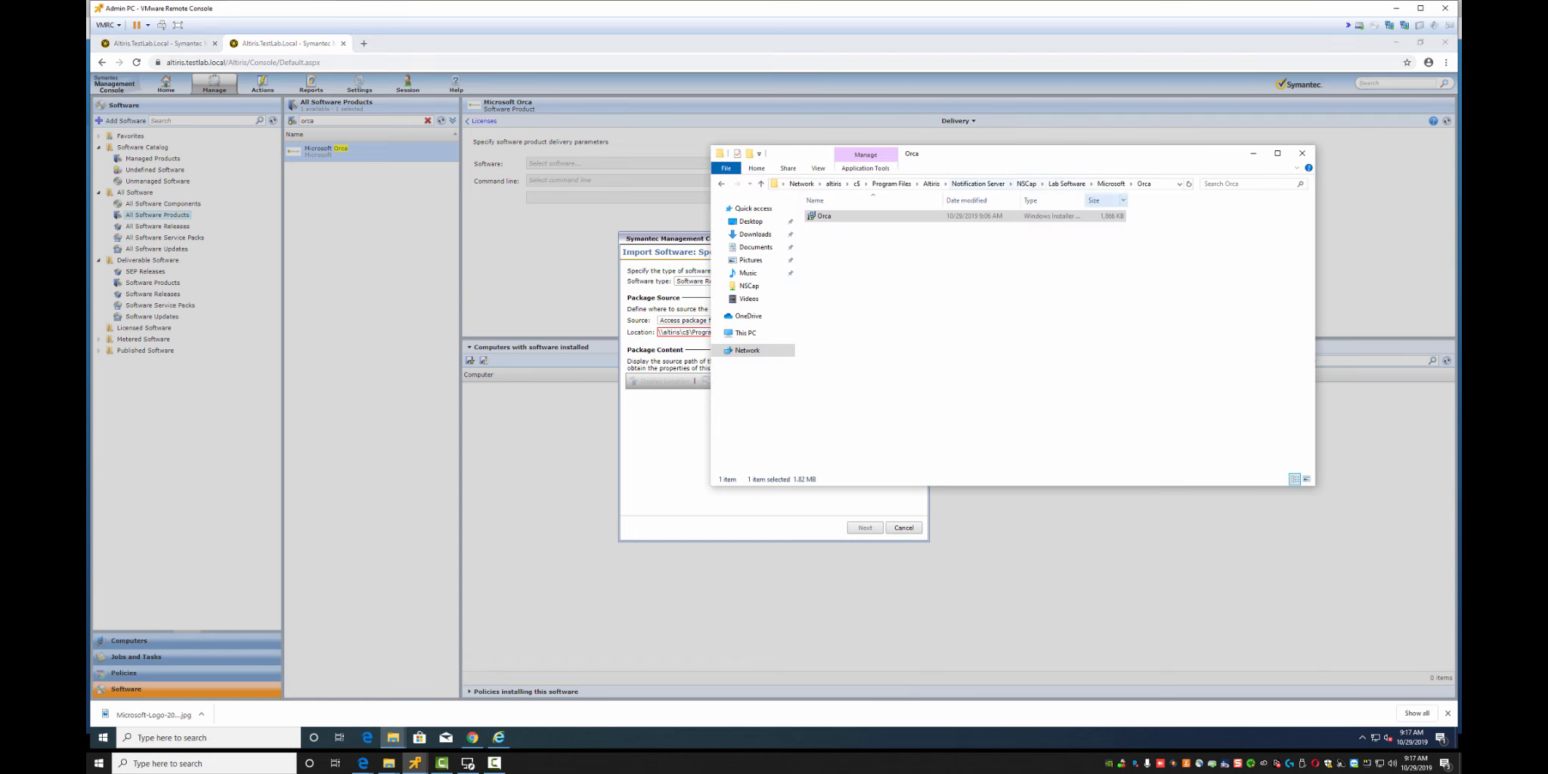
click(1104, 184)
click(1035, 184)
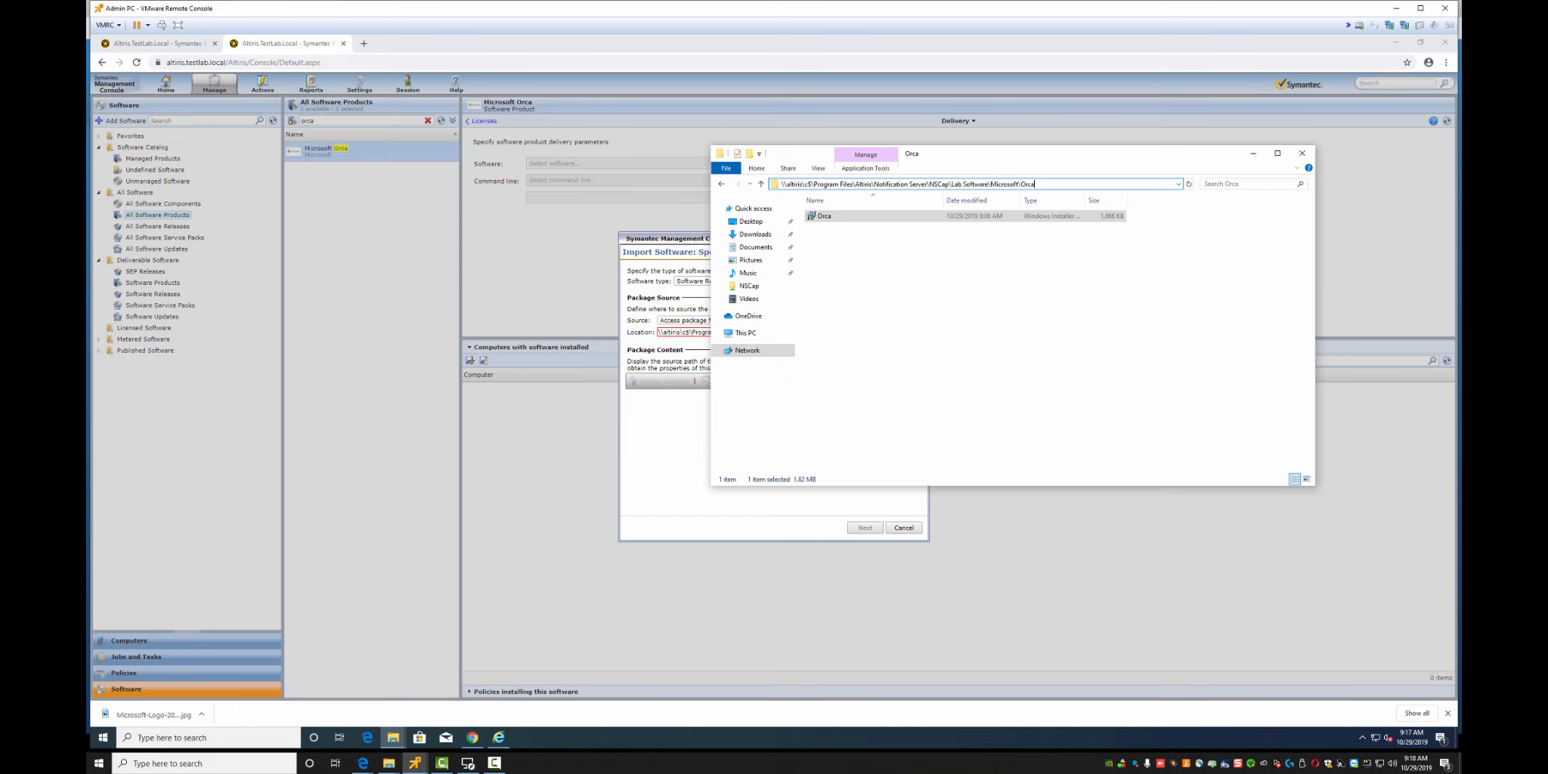
text(\)
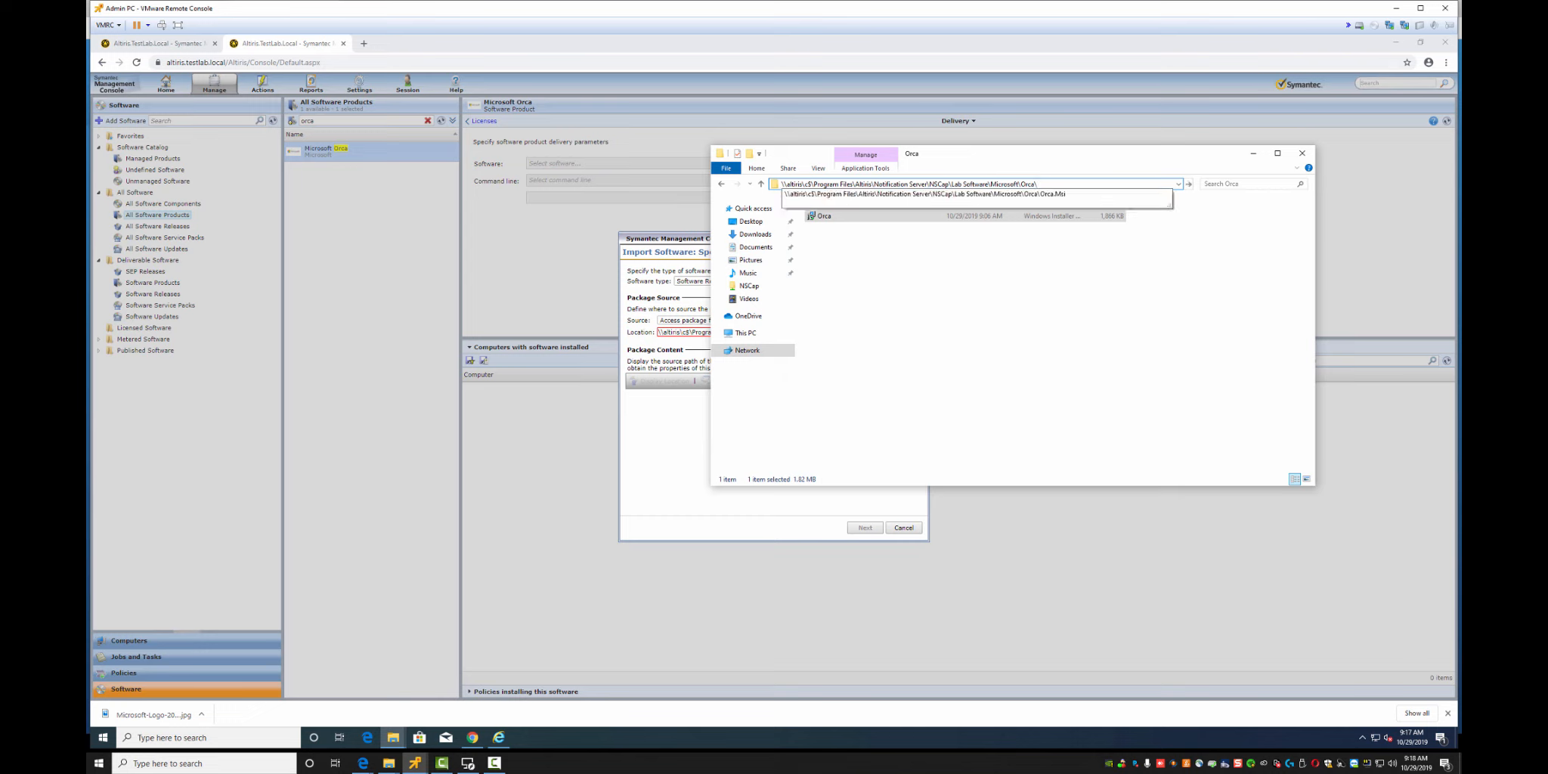
key(Down)
key(ctrl+a)
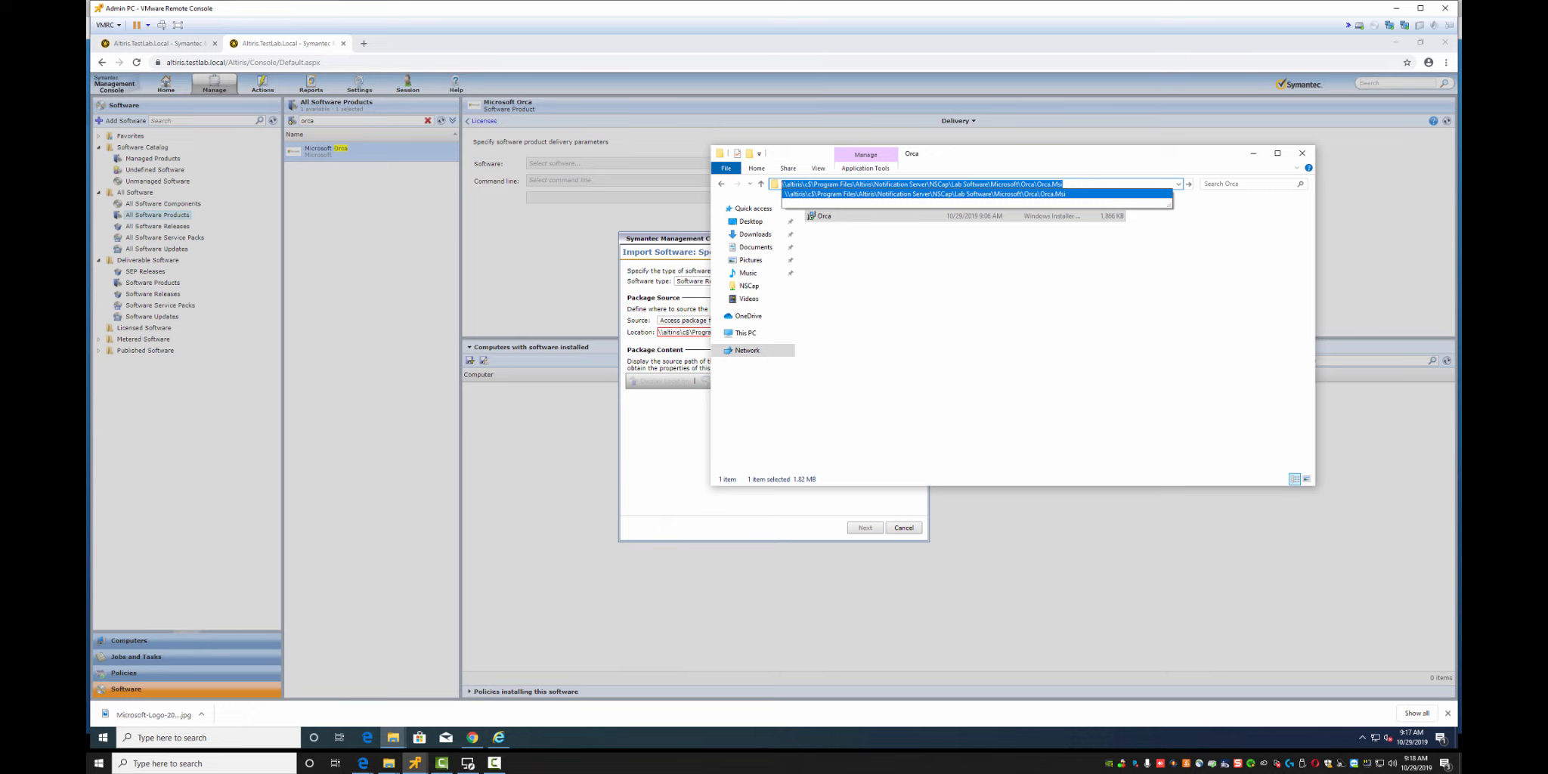
click(975, 317)
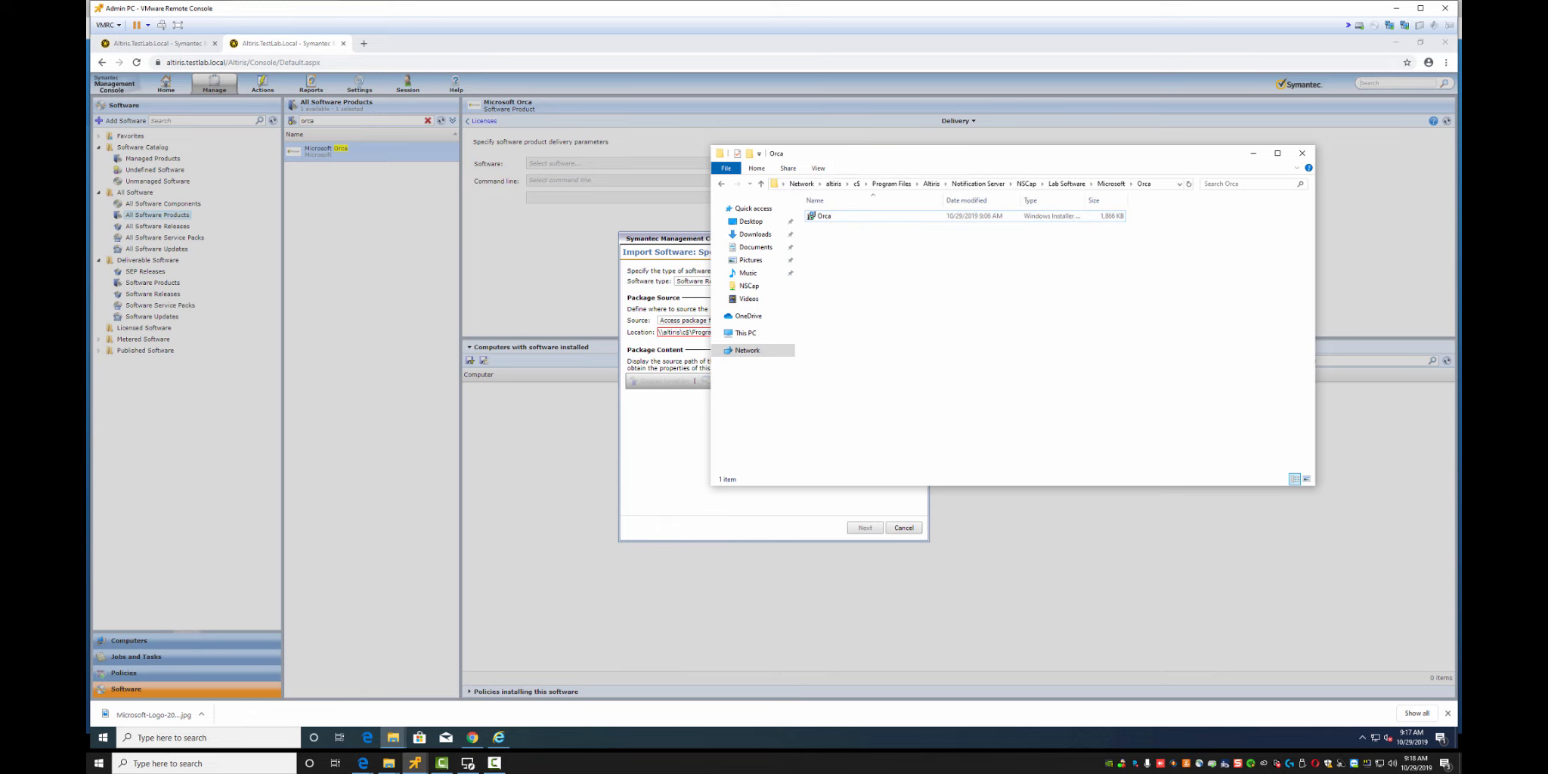
click(831, 332)
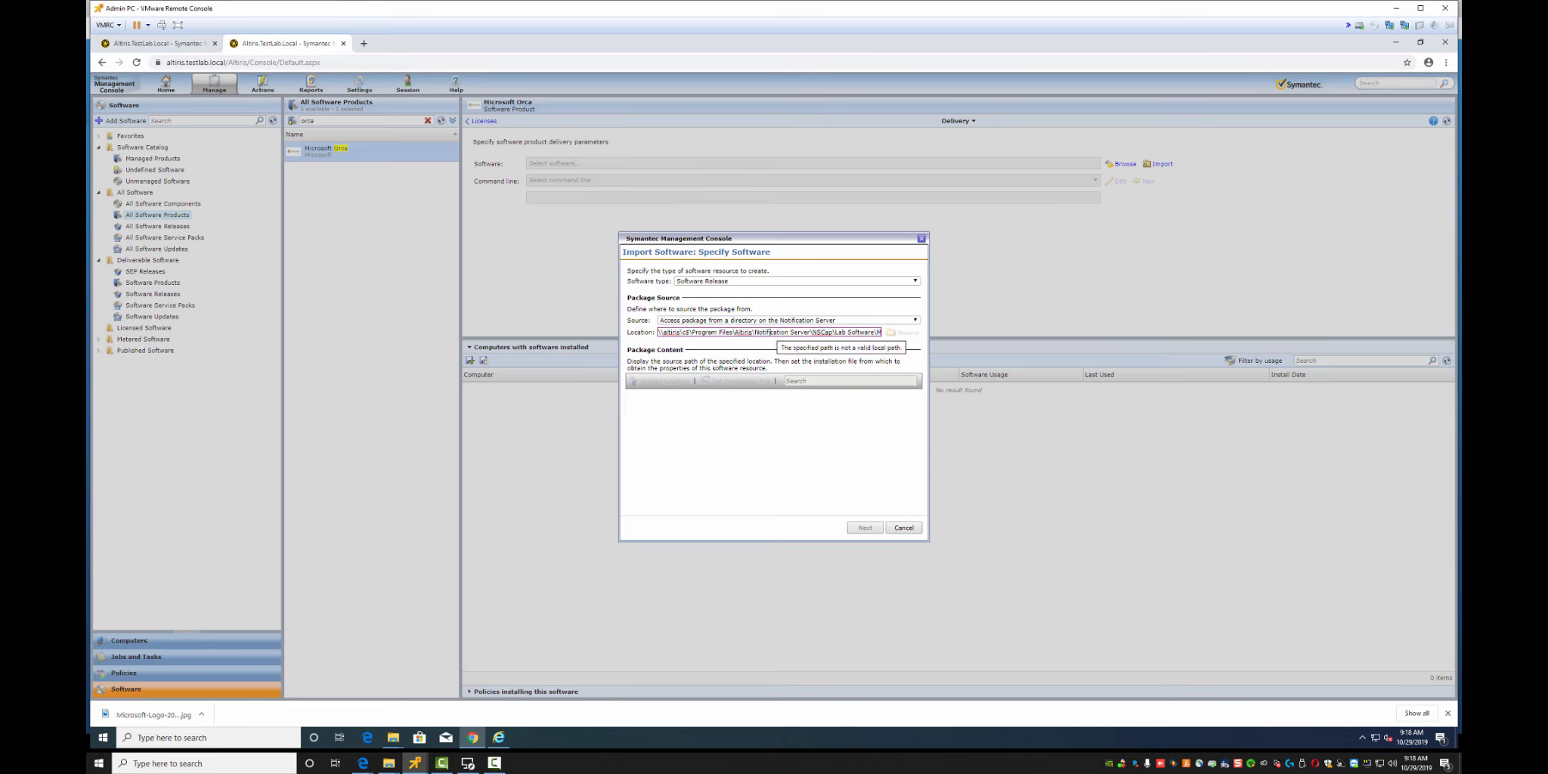
key(ctrl+a)
text(C:\Program Files\Altiris\Notification Server\NSCap\Lab Software\Microsoft\Orca\Orca.Msi)
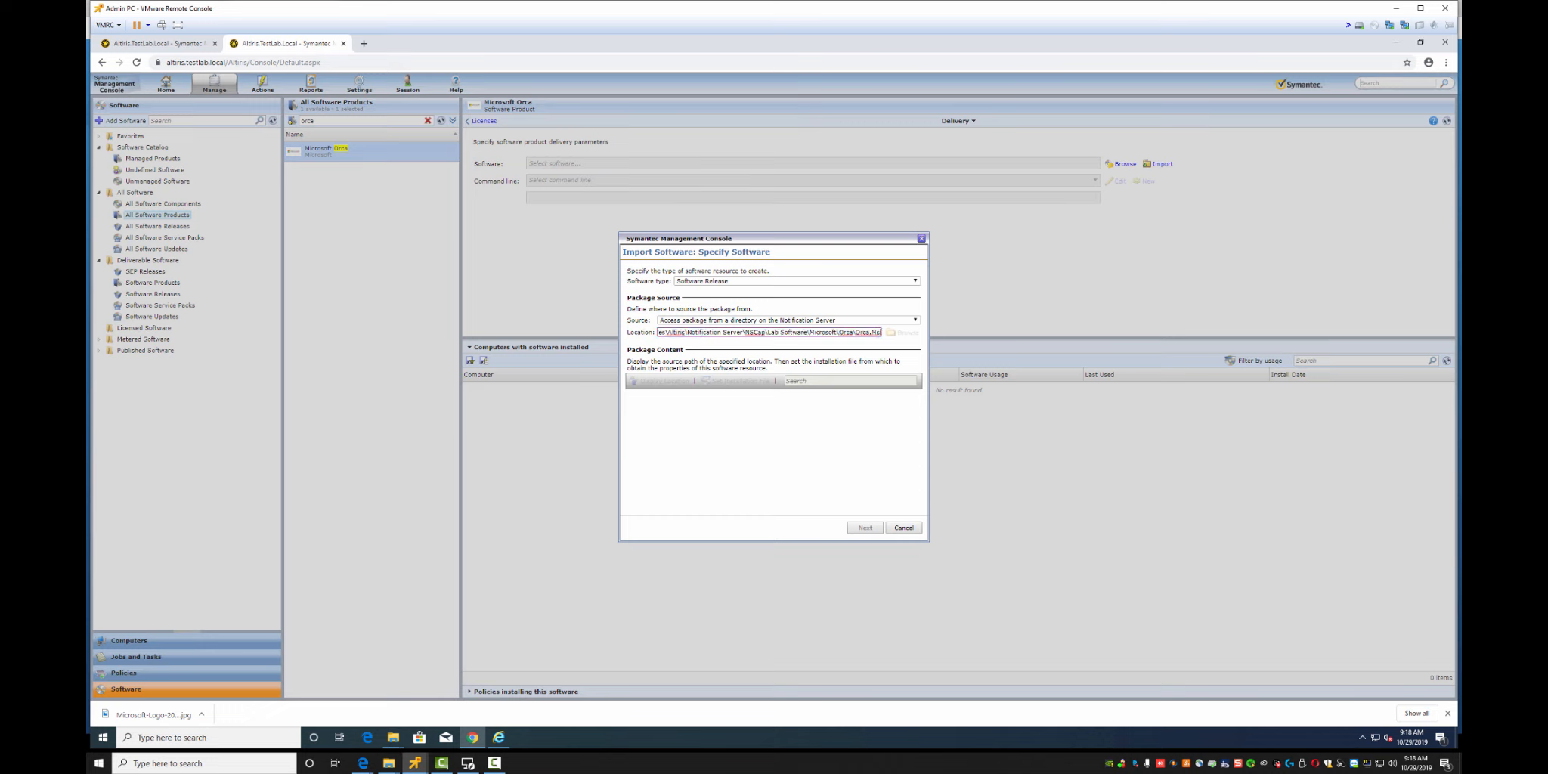
key(Tab)
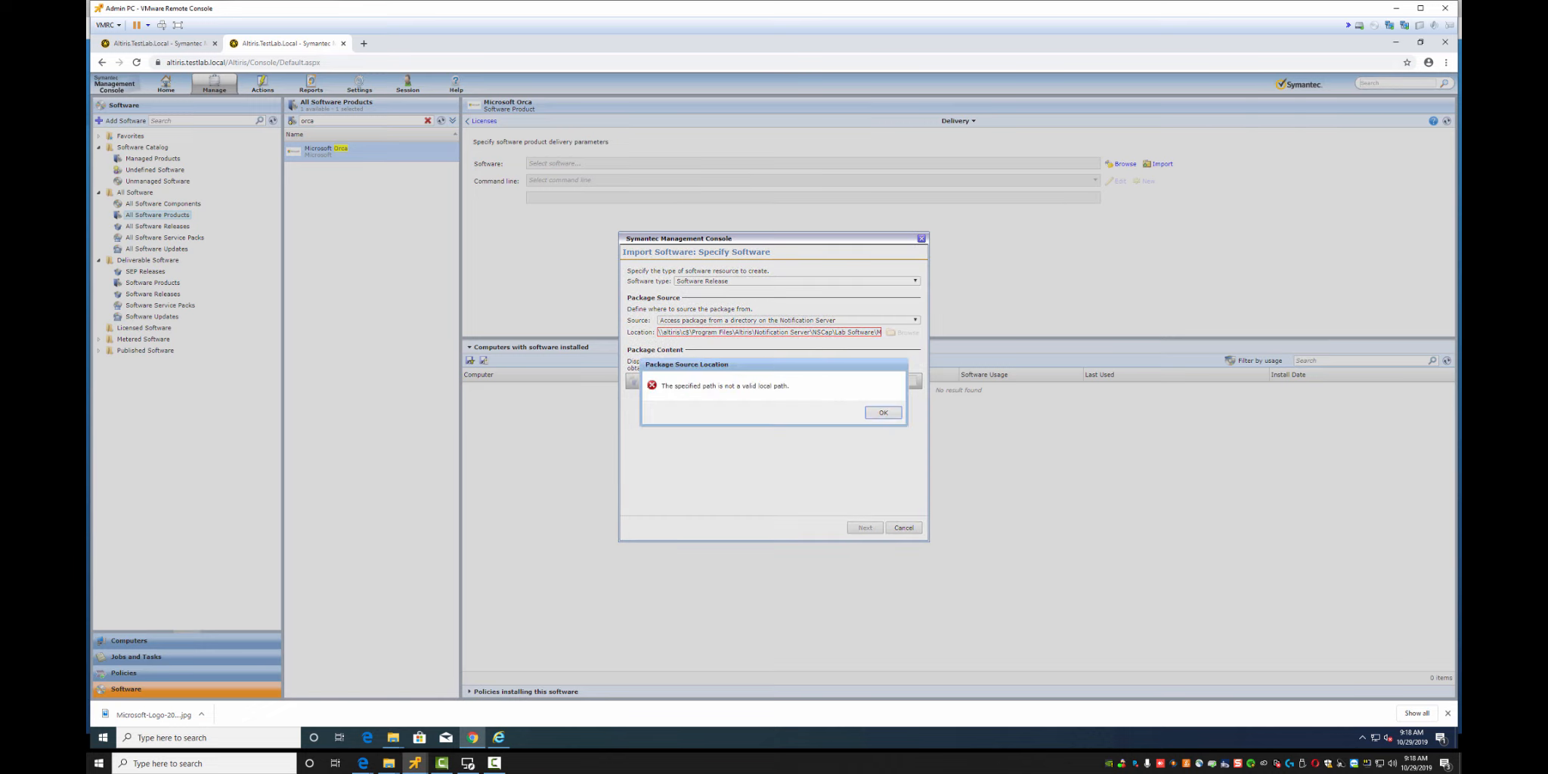
key(Return)
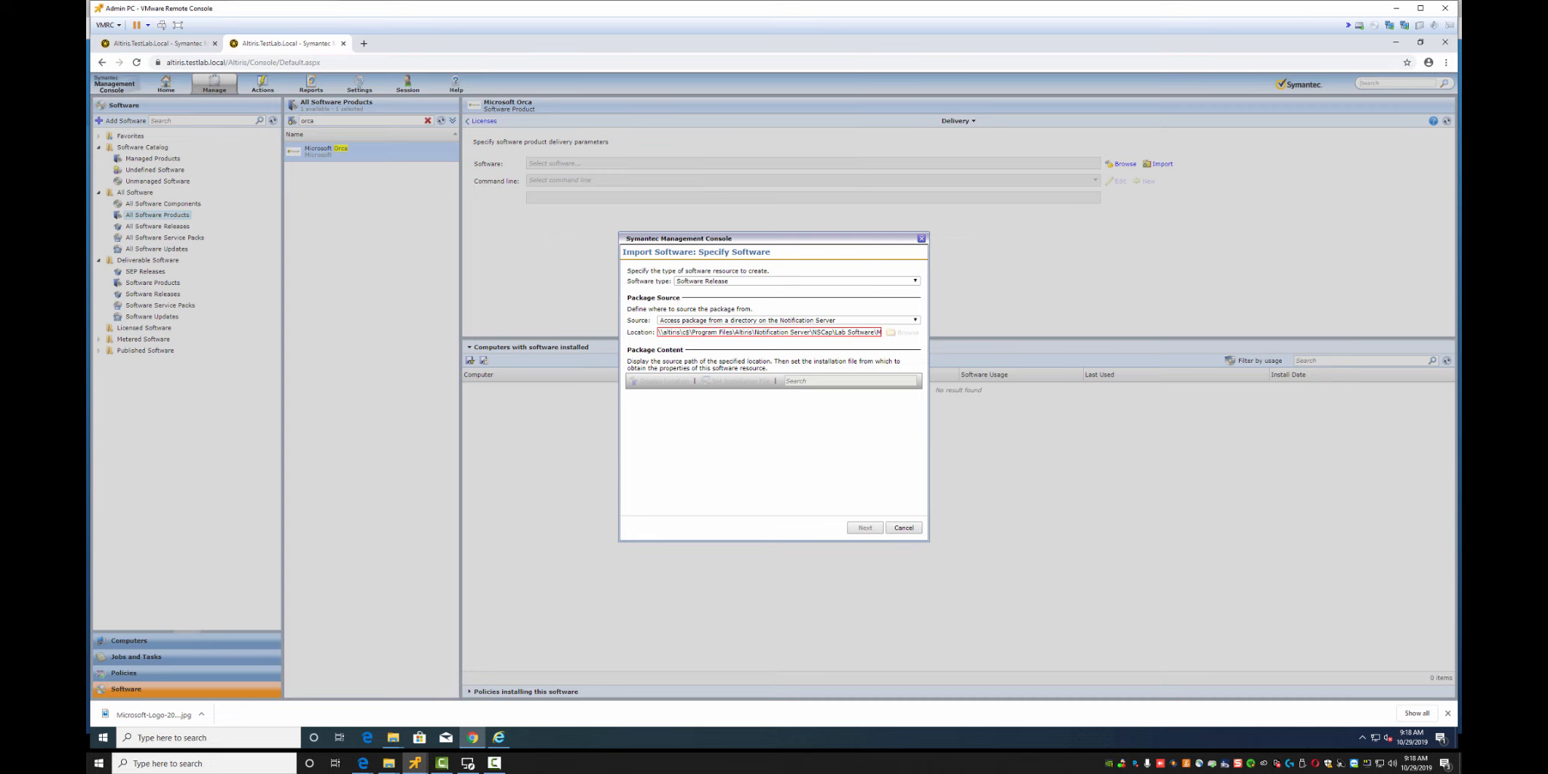
Clear the Location field, submit it empty and dismiss the invalid path error
key(shift+Home)
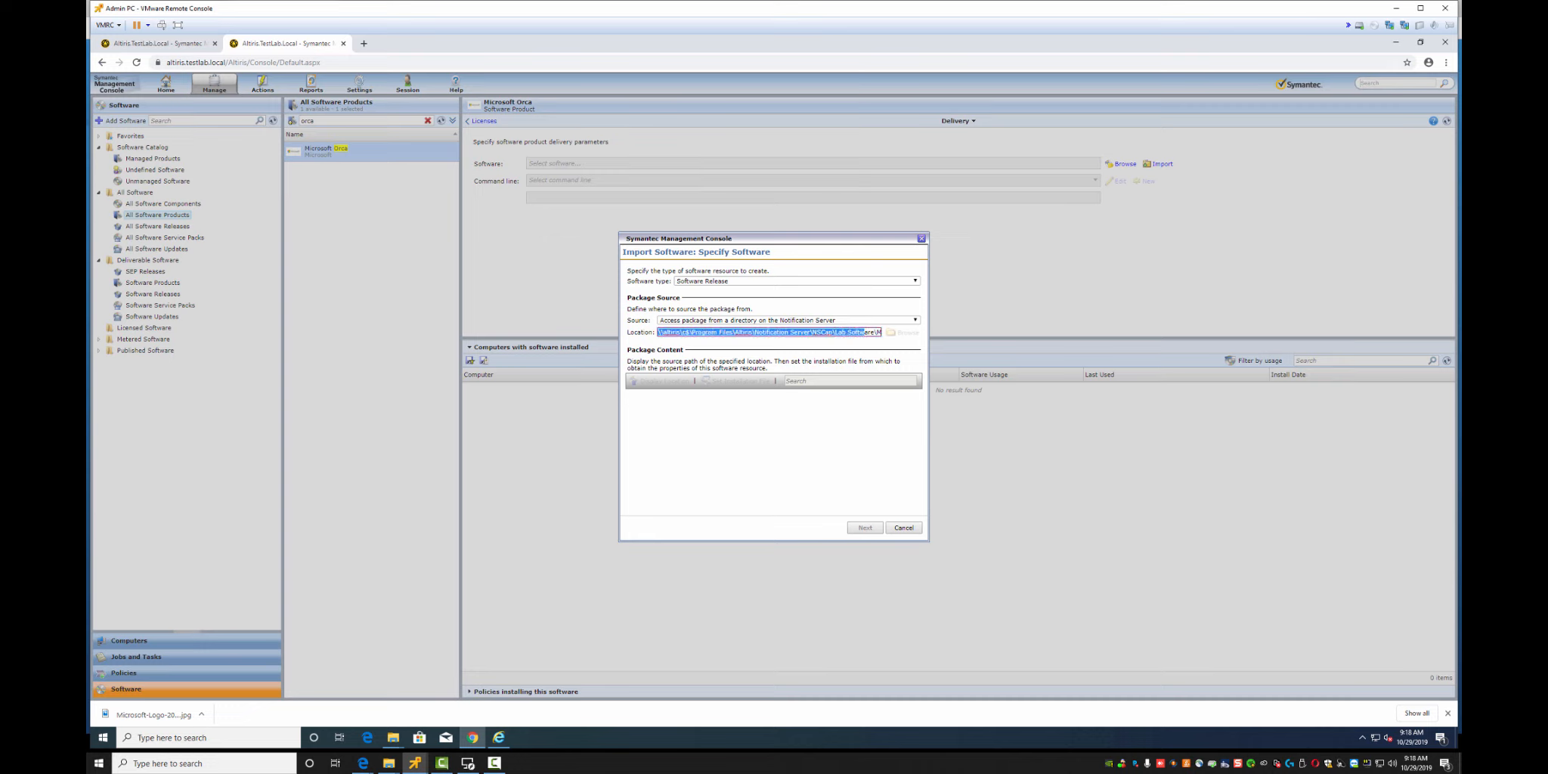
key(BackSpace)
key(Delete)
key(Delete)
key(Delete)
key(Delete)
key(Delete)
key(Delete)
key(Delete)
key(Delete)
key(Delete)
key(Delete)
key(Delete)
key(Delete)
key(Delete)
key(Delete)
key(Delete)
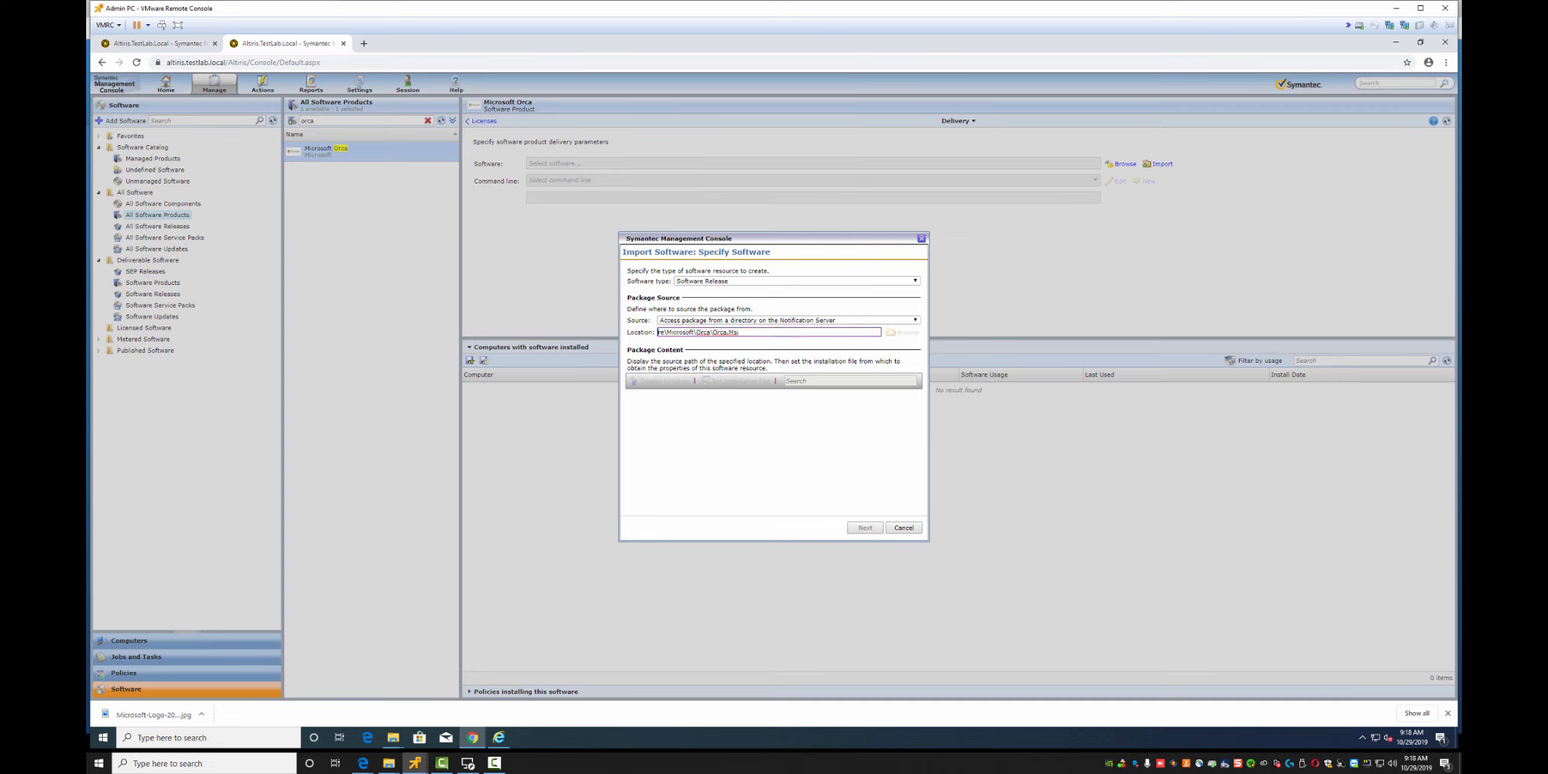
key(Return)
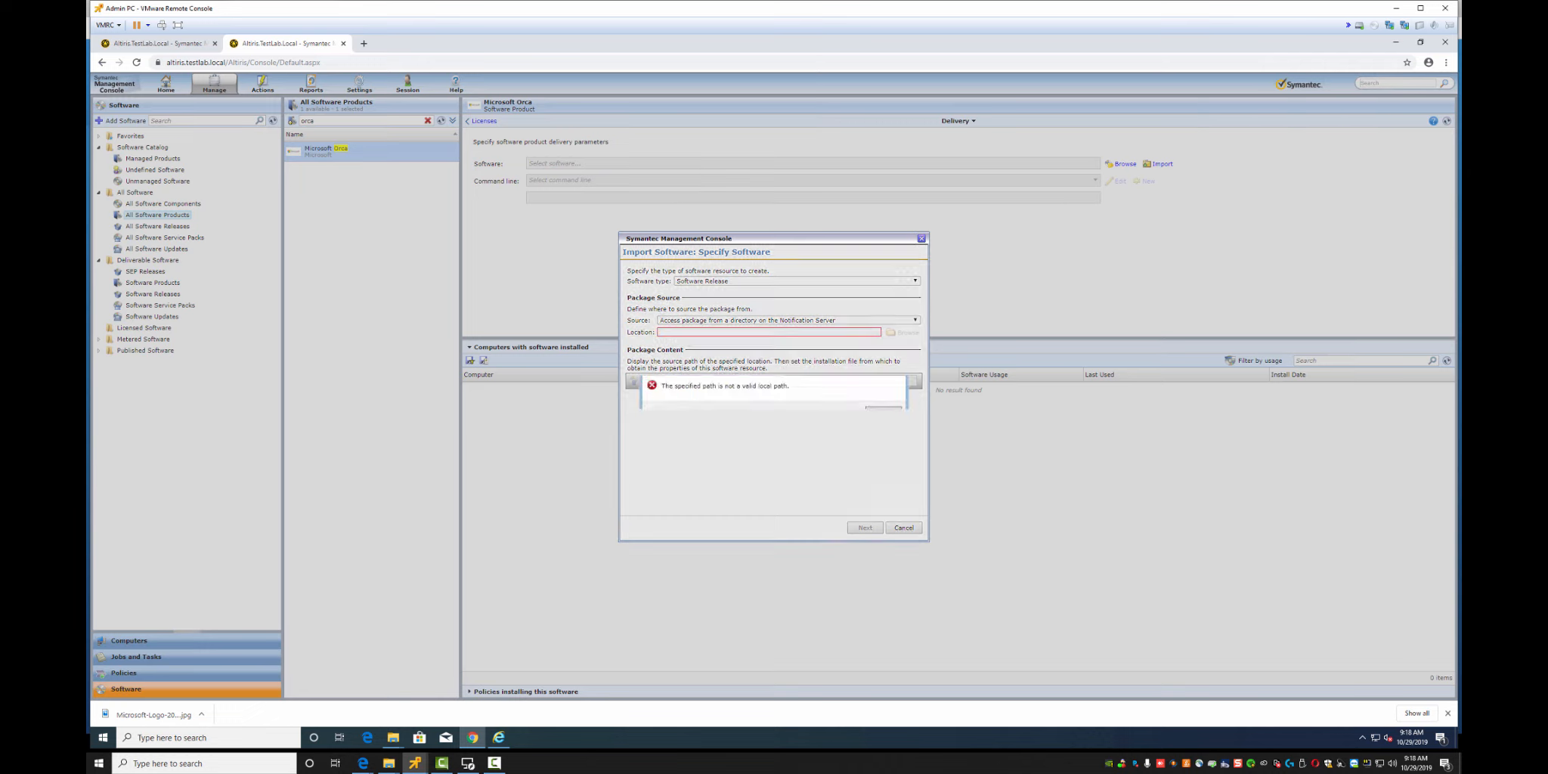
key(Return)
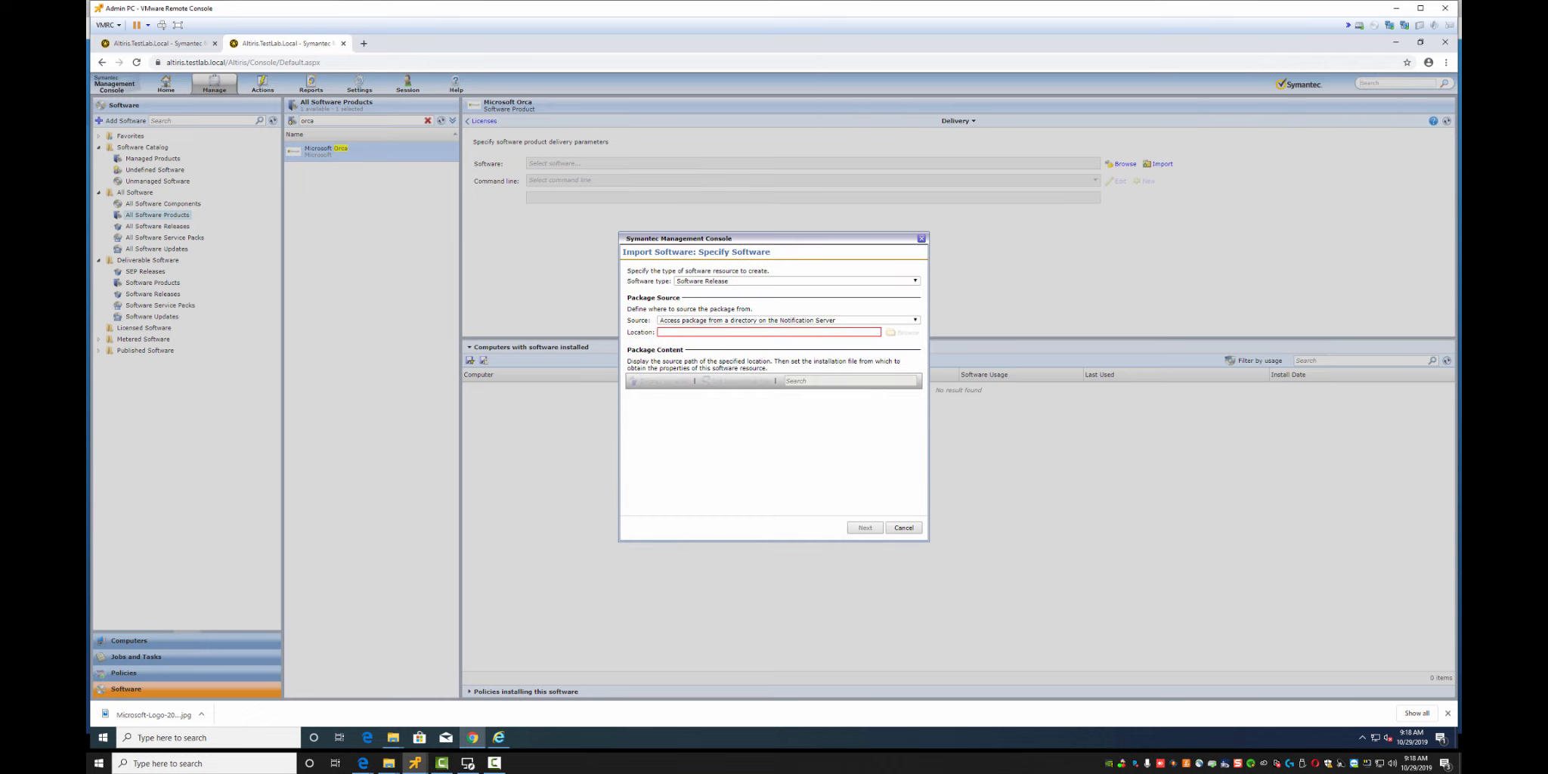
Try the URL package source and browse C:\Program Files in the folder picker, then cancel
click(788, 320)
click(703, 329)
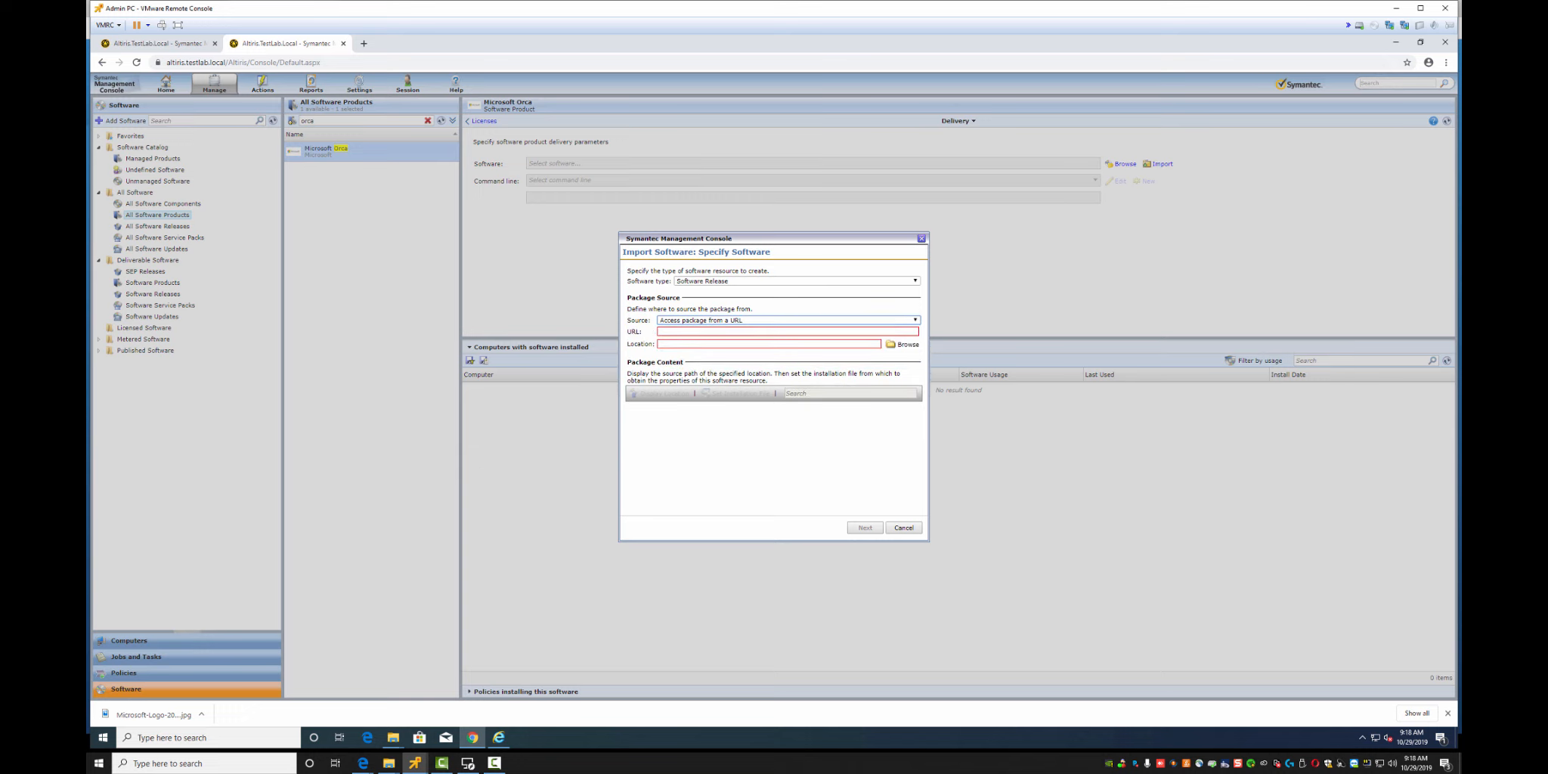
click(903, 344)
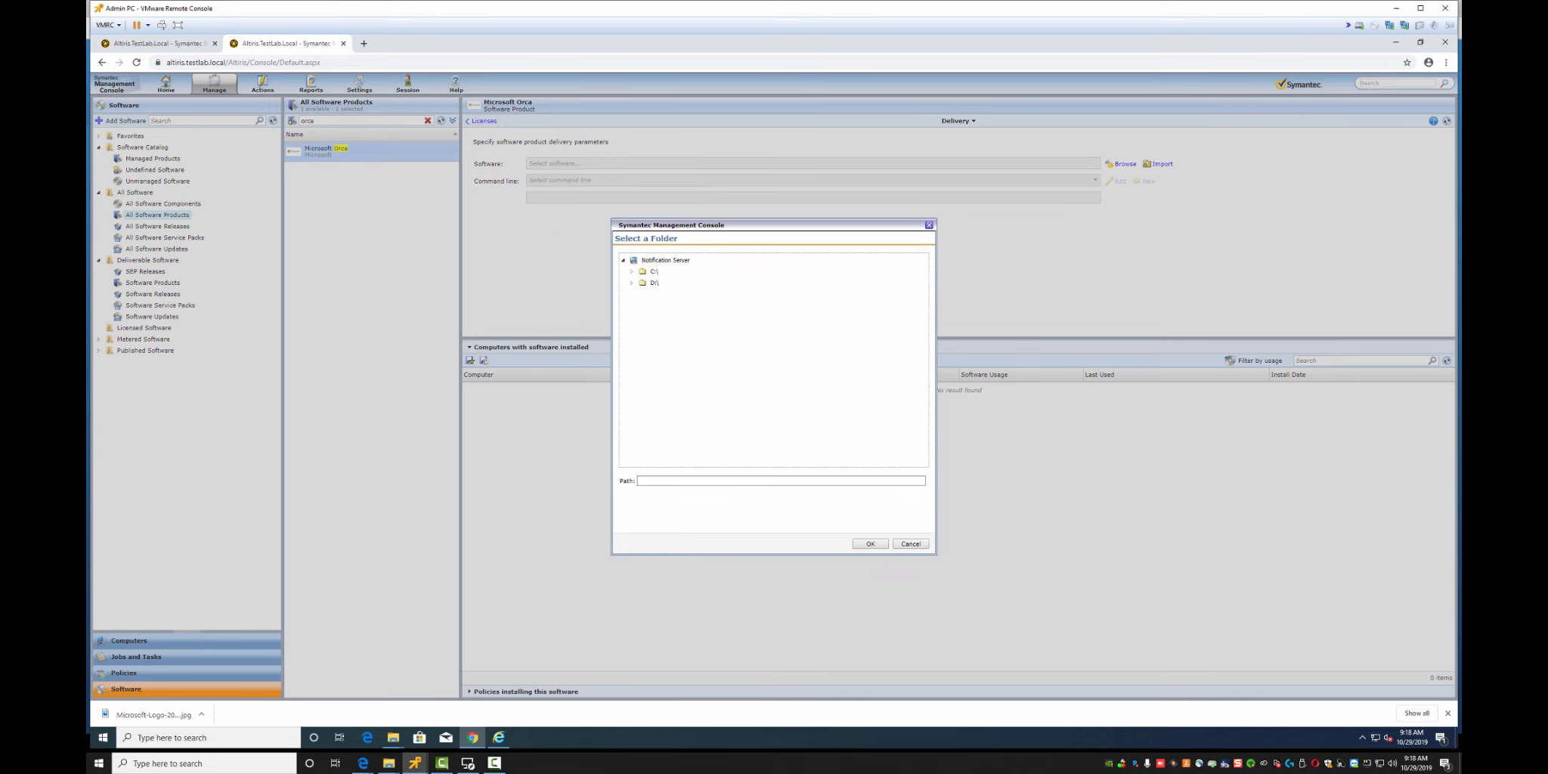
click(632, 272)
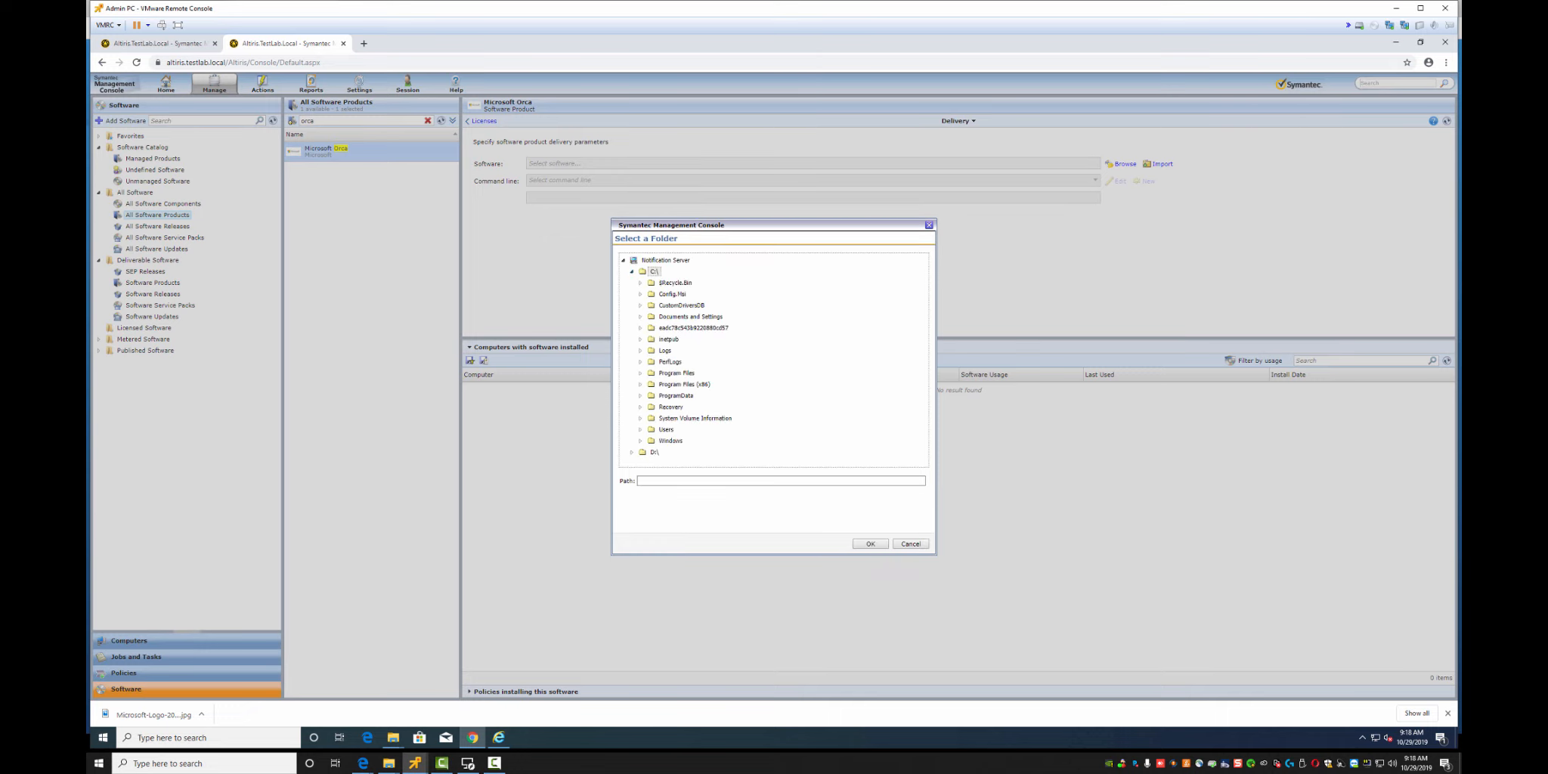
click(640, 372)
scroll(678, 381, down, 3)
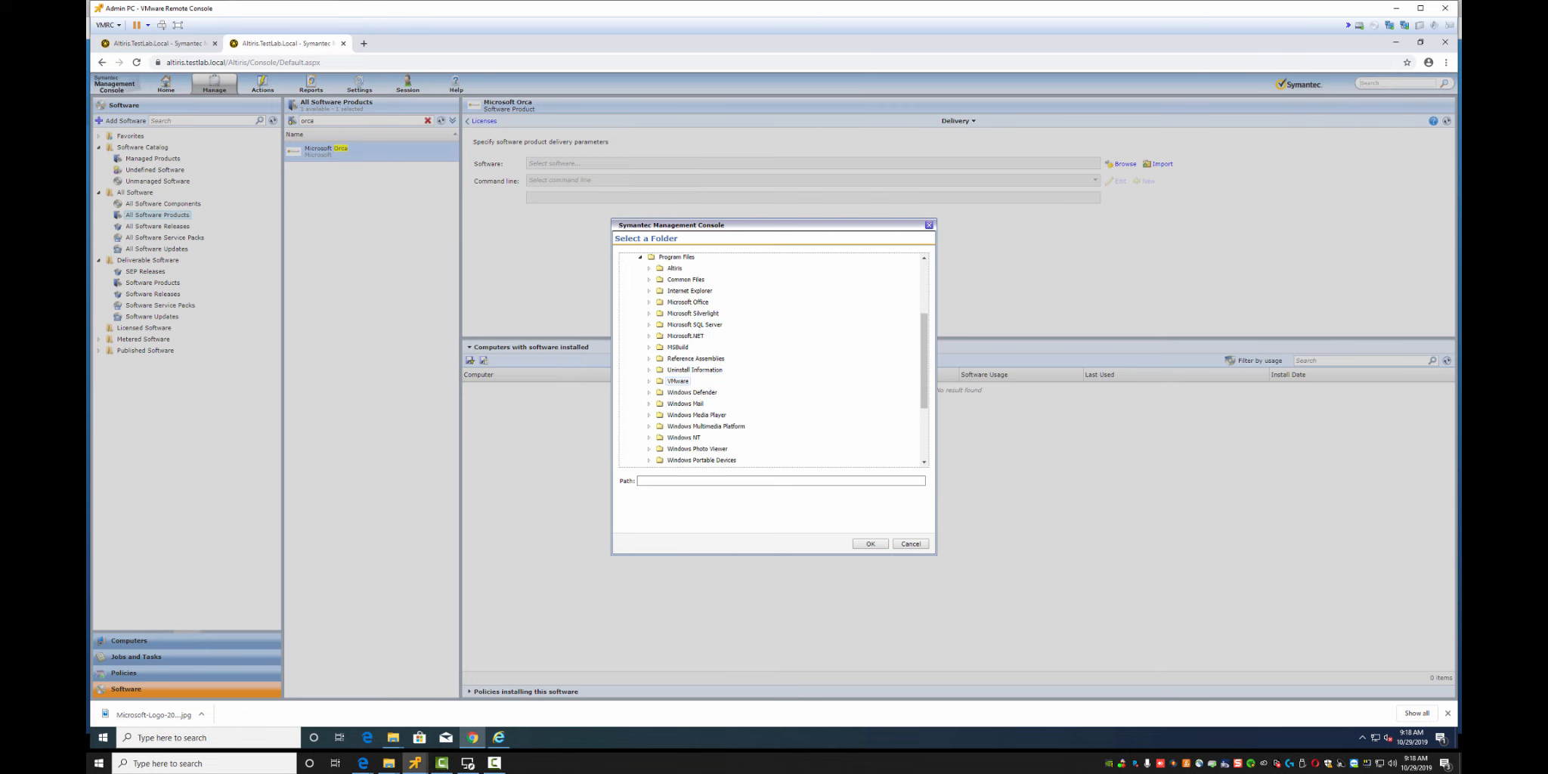
drag(680, 224, 771, 283)
click(1001, 603)
click(788, 320)
click(755, 338)
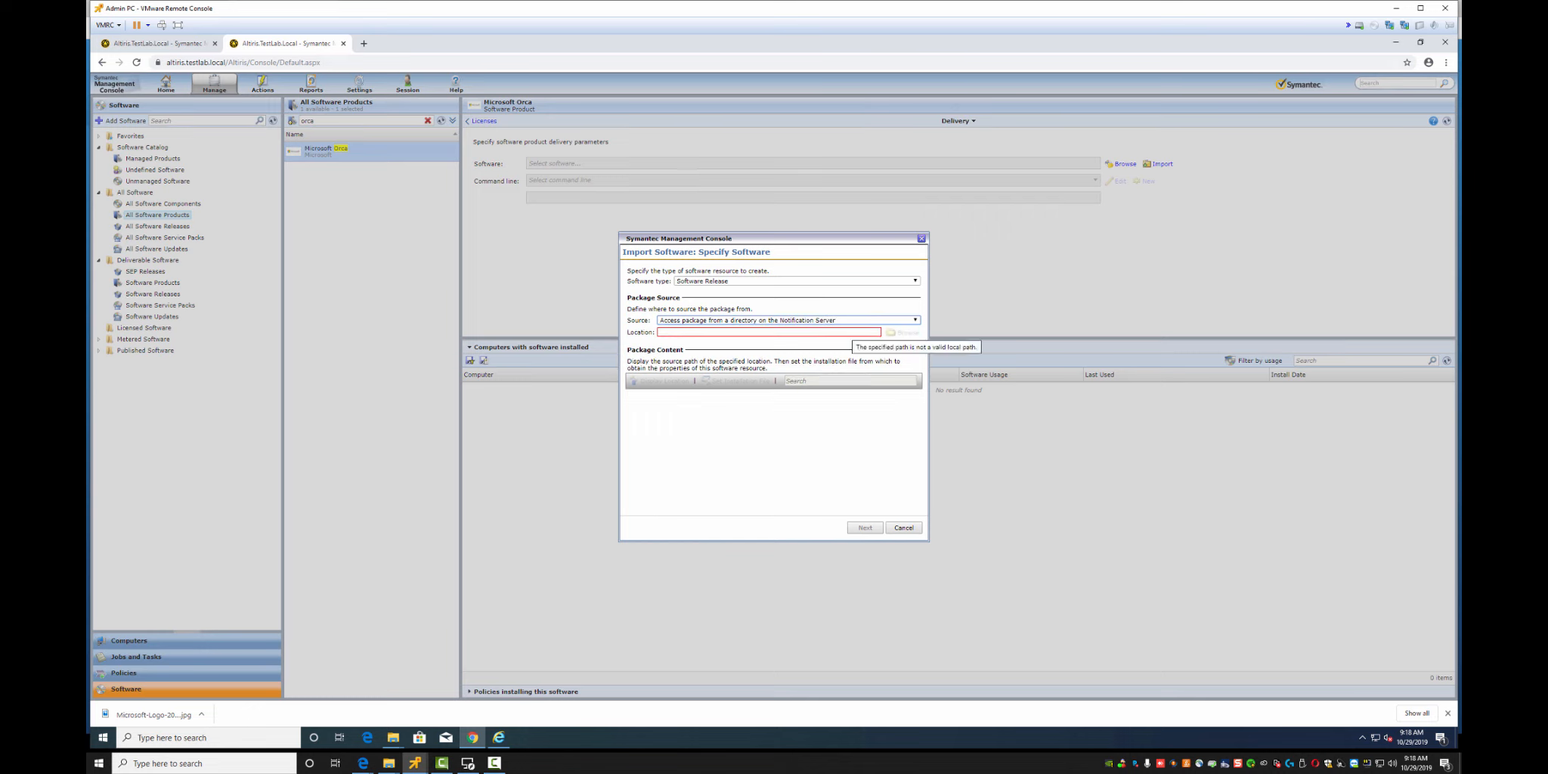
Paste the Orca path into Location with a c: drive; it is rejected as nonexistent
click(723, 332)
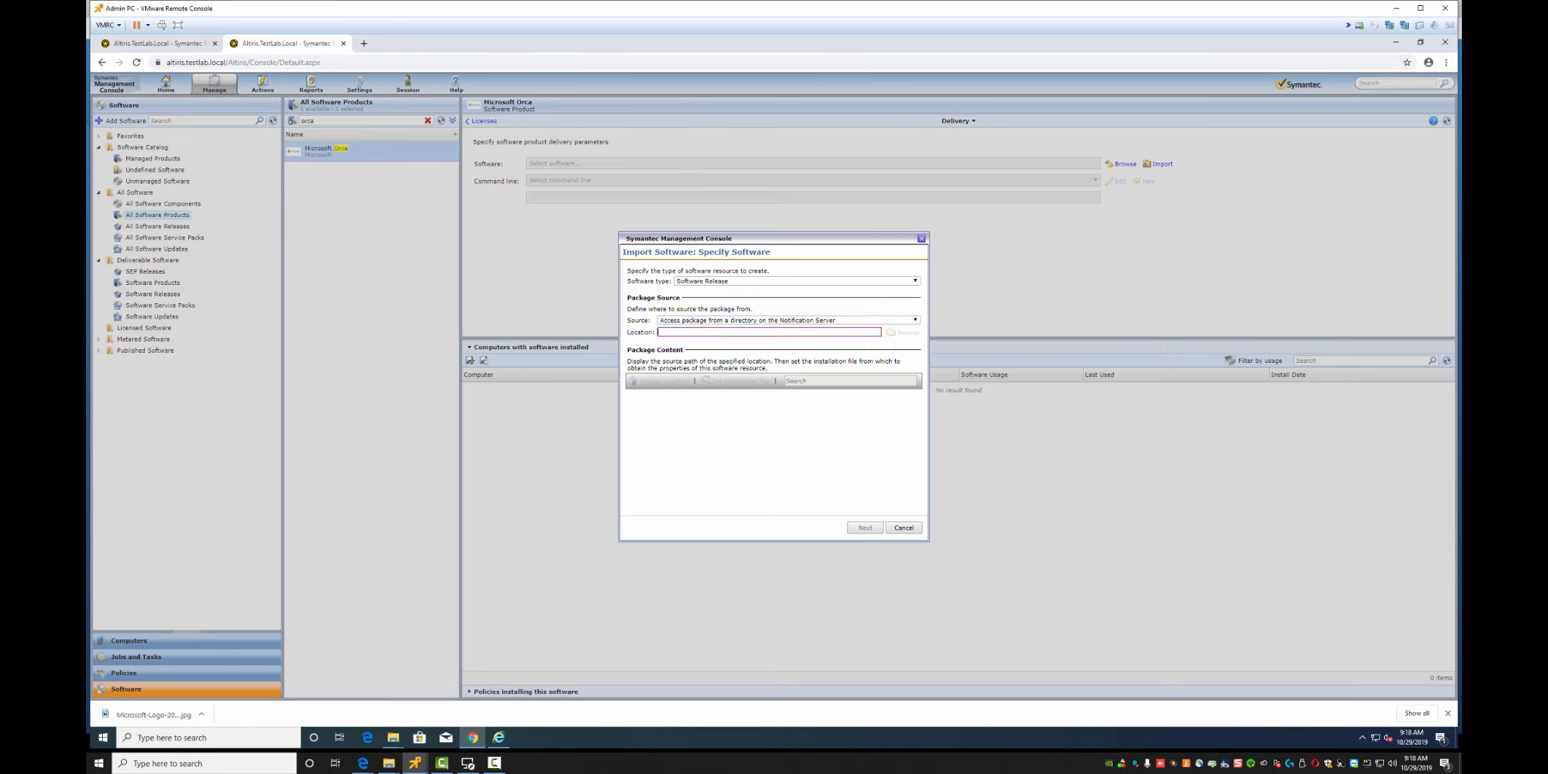
key(ctrl+v)
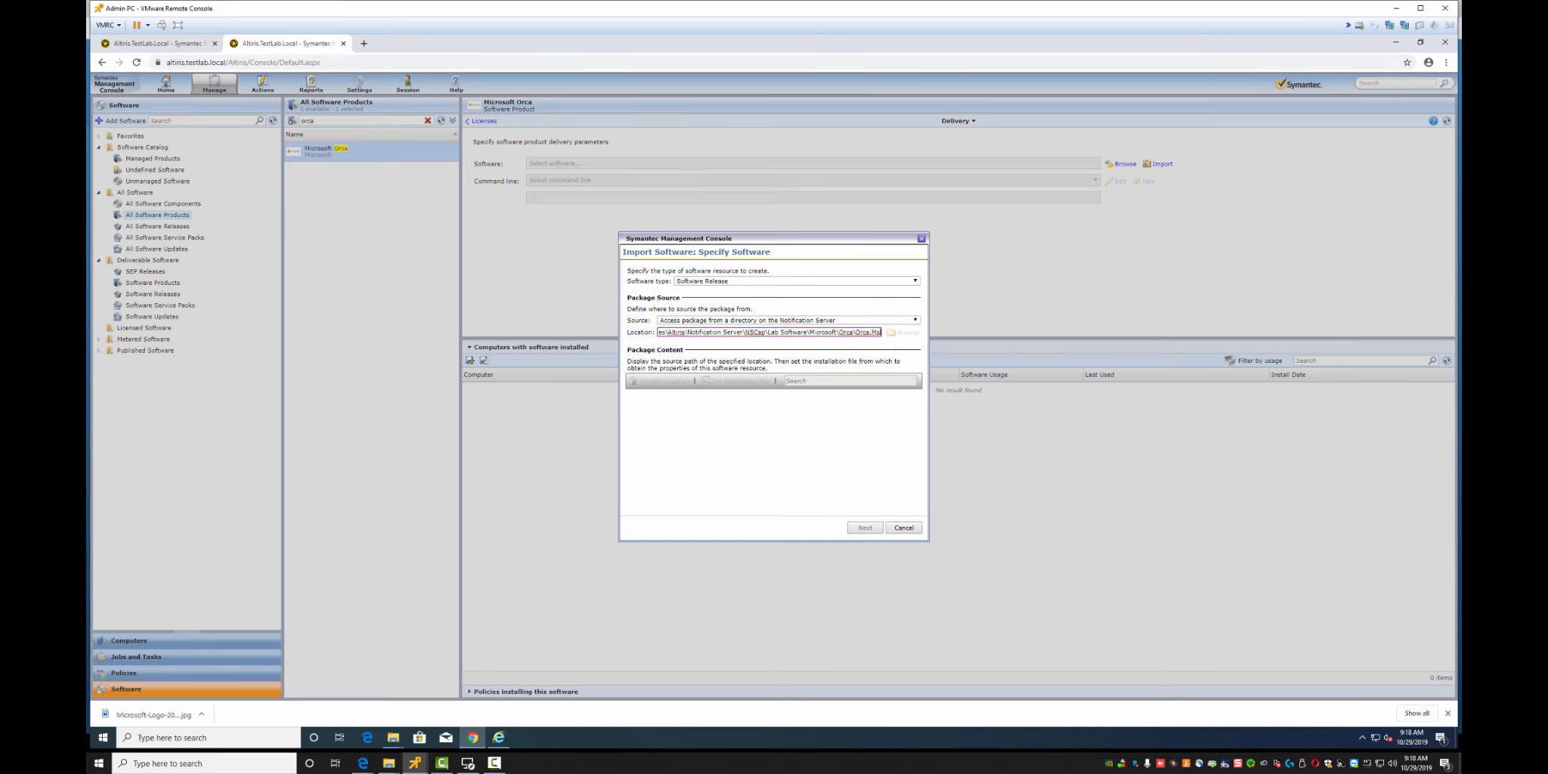
key(Left)
key(Left)
key(Left)
key(Left)
key(Left)
key(Left)
key(Left)
key(Left)
key(Left)
key(Left)
key(Left)
key(Left)
key(Left)
key(Left)
key(Left)
key(Left)
key(Left)
key(Left)
key(Left)
key(Left)
key(BackSpace)
key(BackSpace)
key(BackSpace)
key(Delete)
key(Delete)
text(d:)
key(BackSpace)
key(BackSpace)
text(c:)
key(Return)
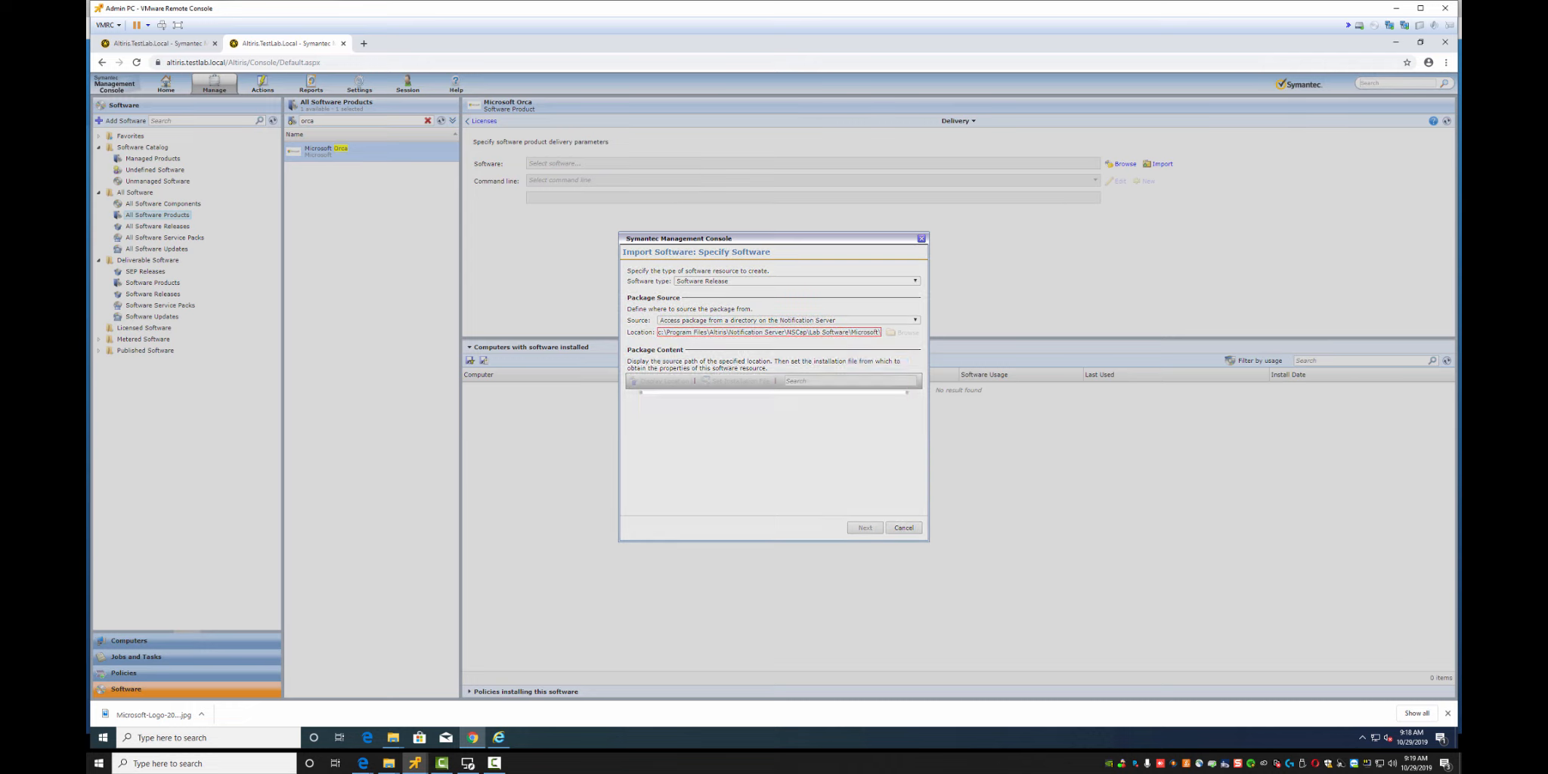
click(883, 413)
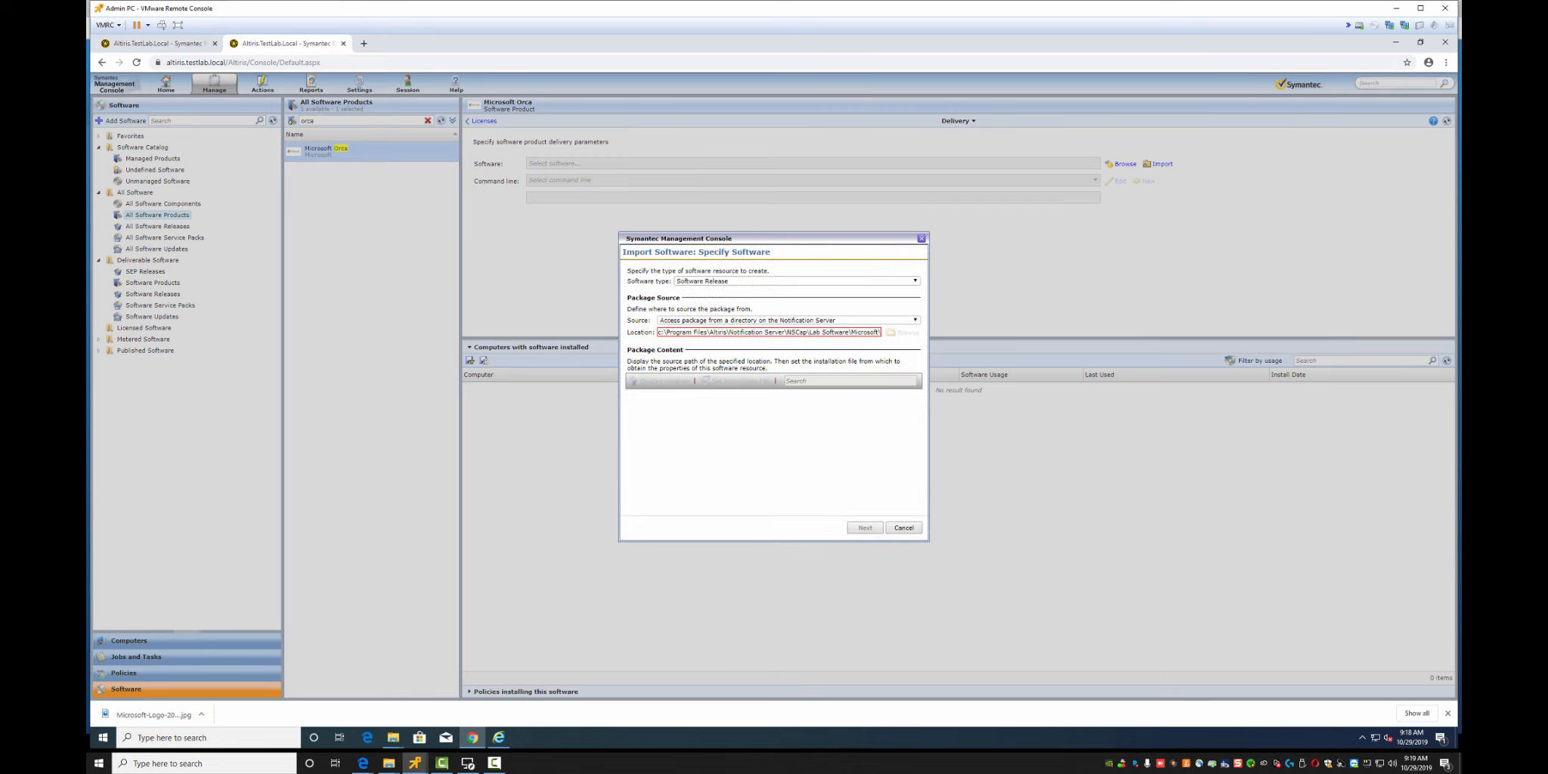
Trim the trailing Orca.Msi so Location ends at the Orca folder, load it and continue to Software Details
mouse_move(860, 333)
mouse_down()
mouse_move(887, 333)
mouse_move(853, 332)
mouse_up()
click(881, 332)
key(BackSpace)
key(Return)
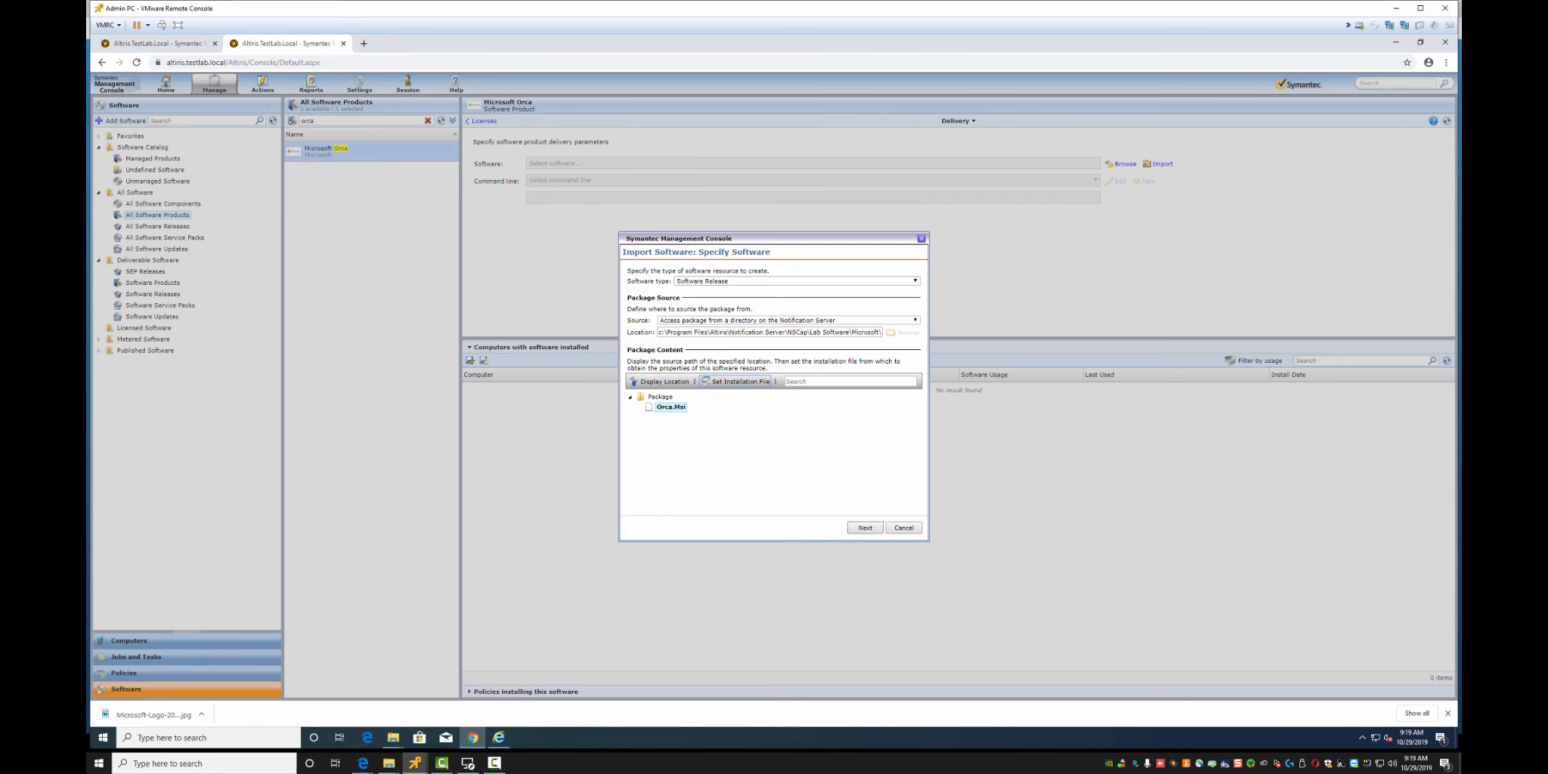
click(865, 528)
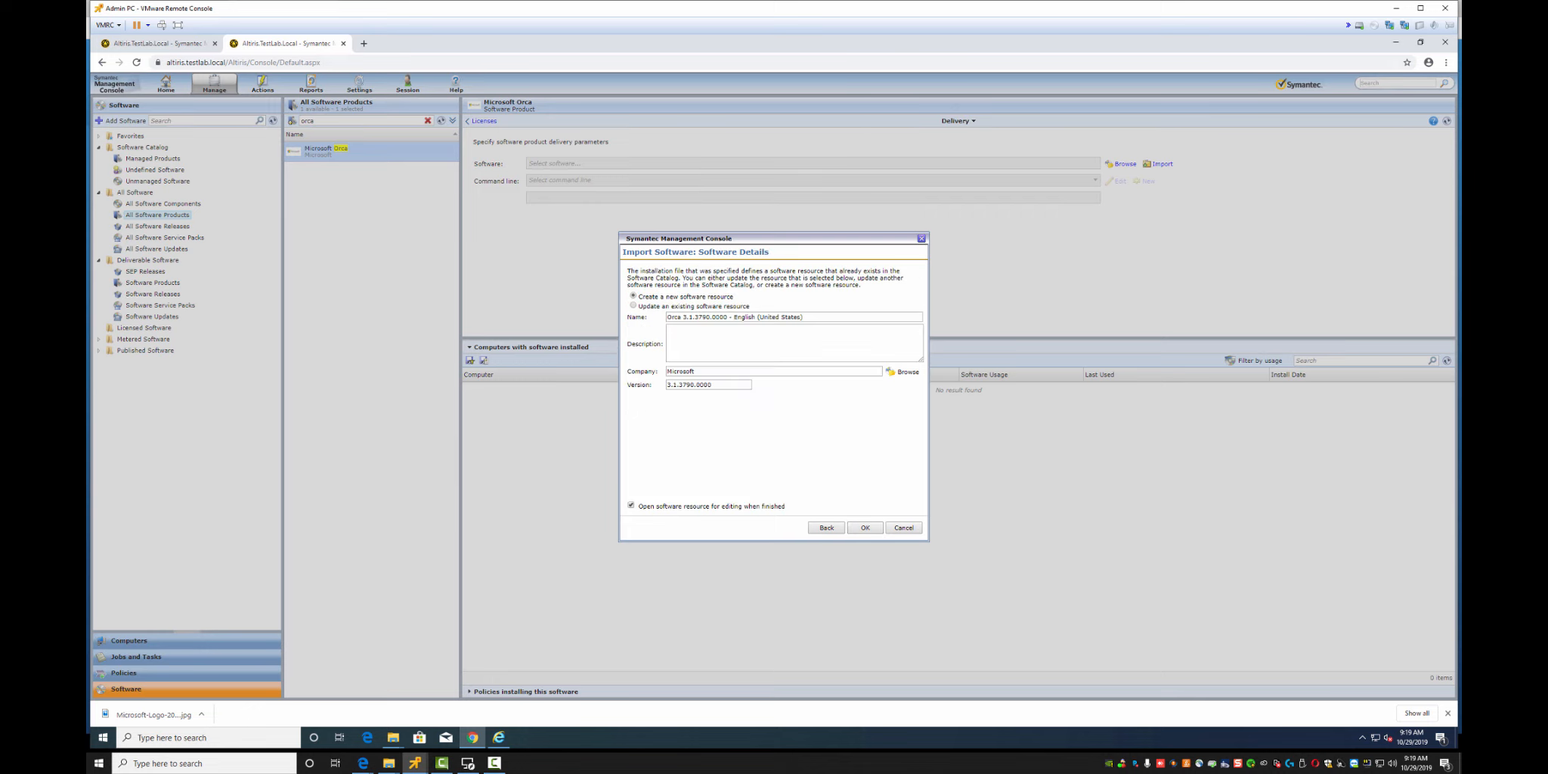
Rename the resource to 'Microsoft Orca', describe it as 'Packaging Application', and create it
drag(683, 317, 728, 317)
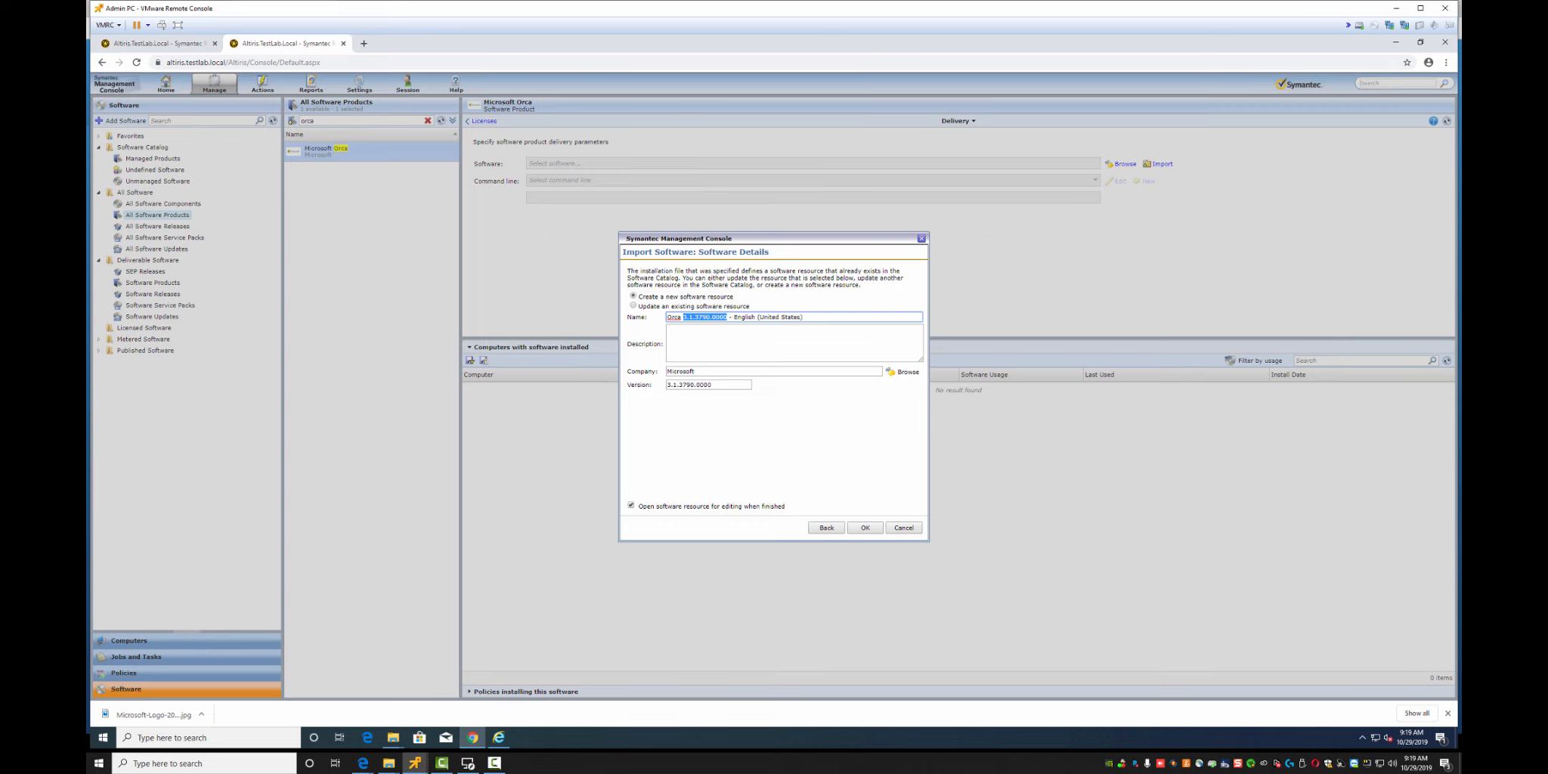
drag(680, 317, 802, 316)
key(BackSpace)
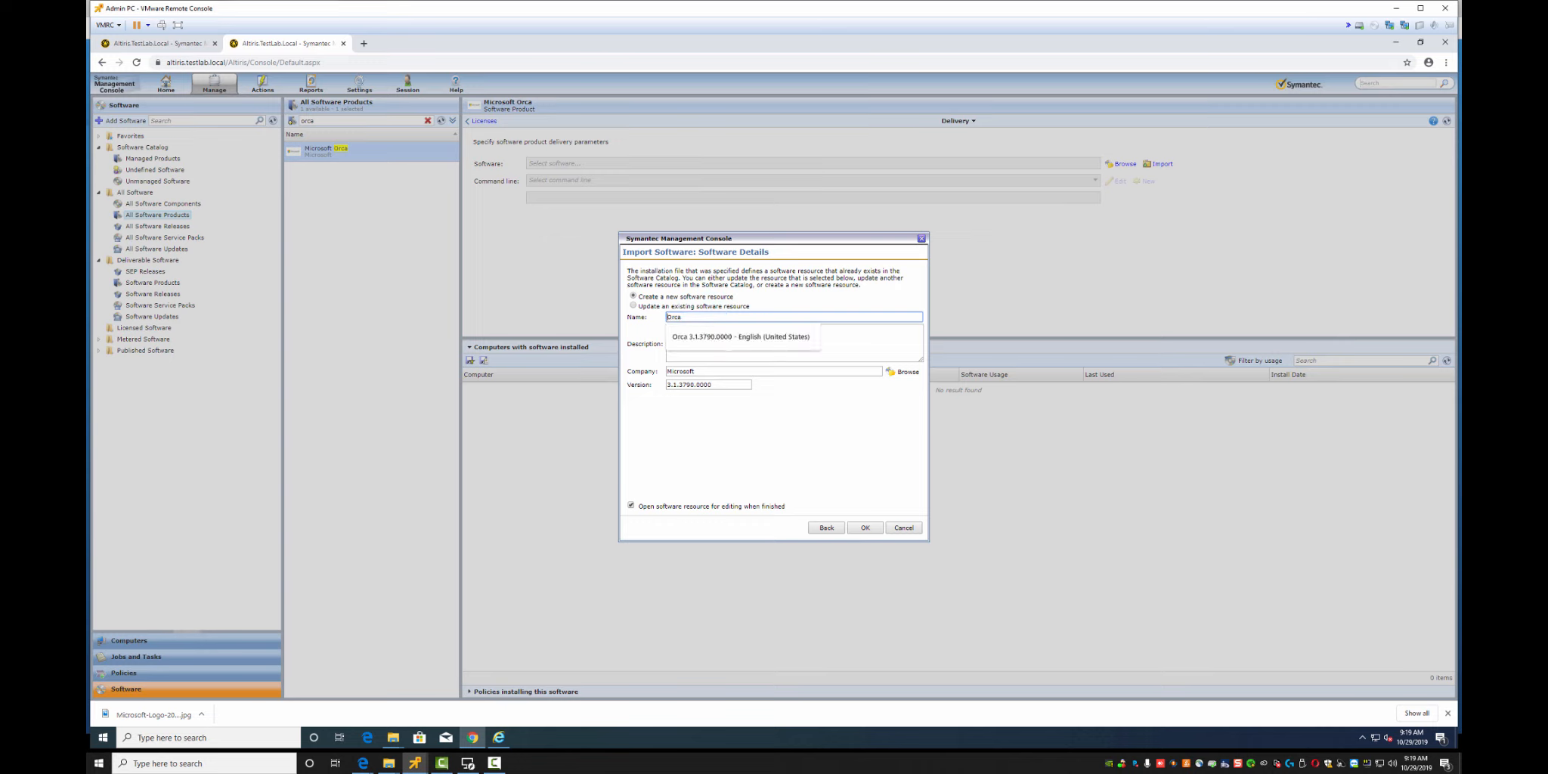
key(Home)
text(Microso)
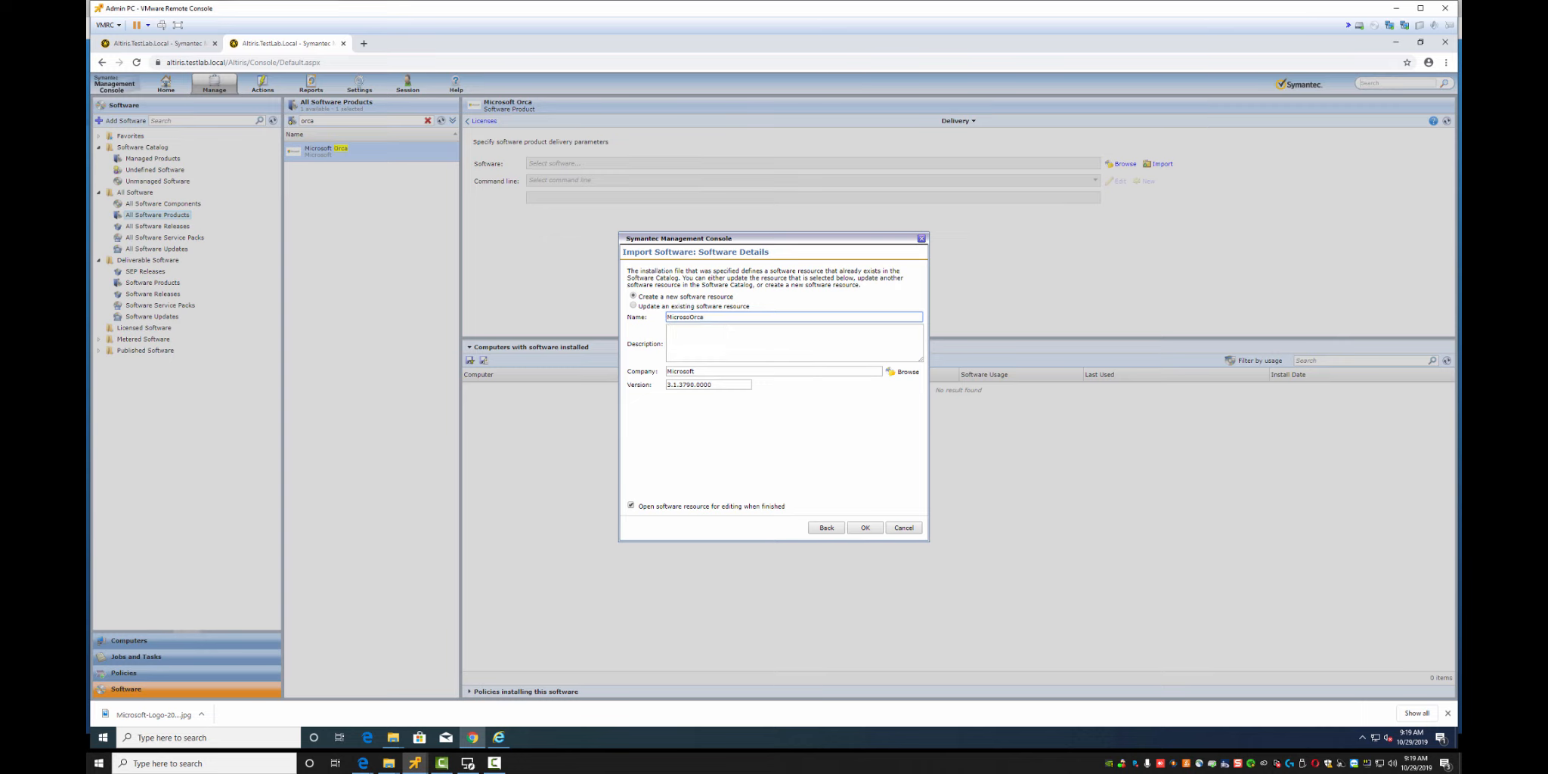
text(ft)
click(669, 330)
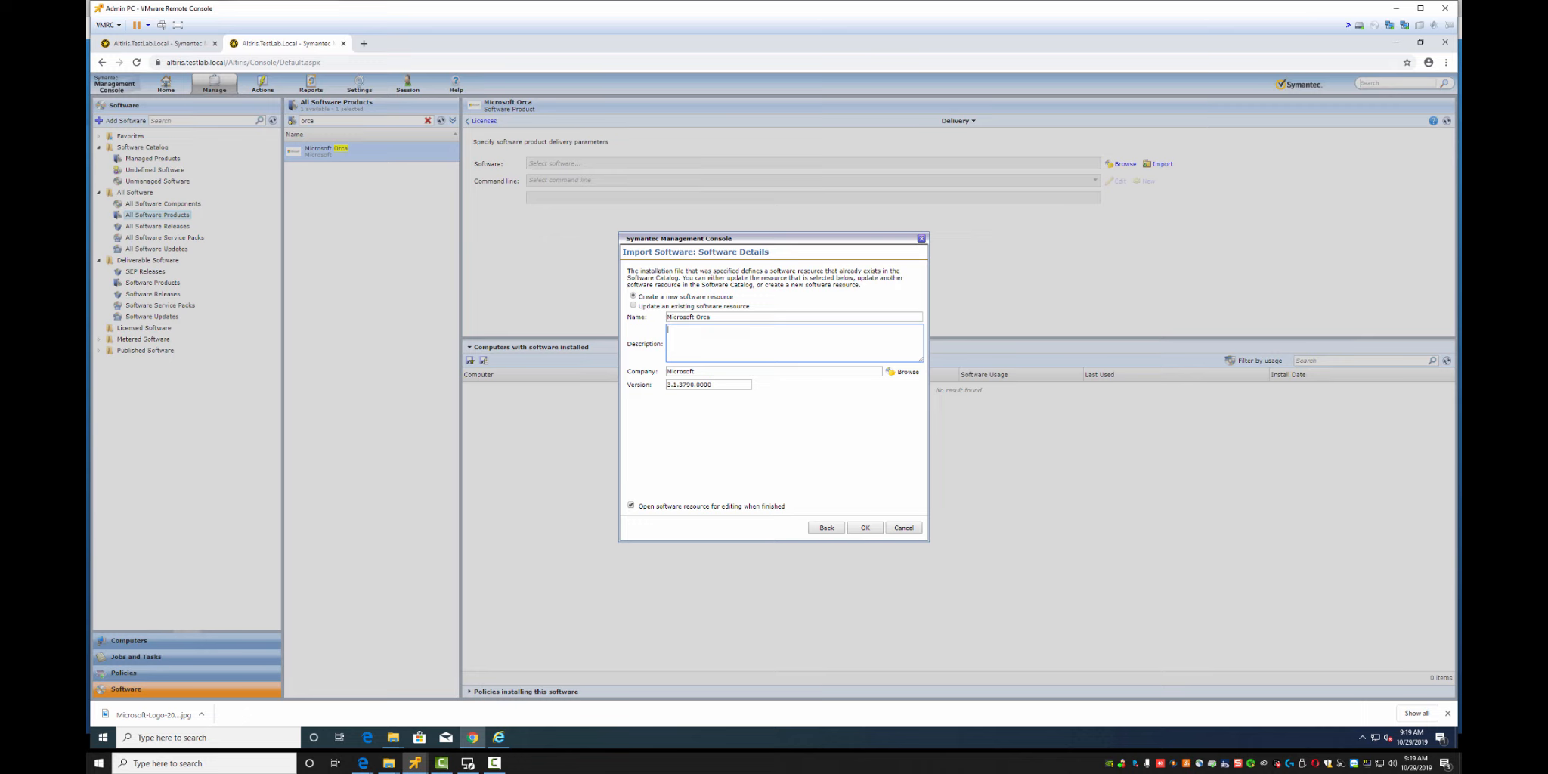
text(Packaging Application)
click(865, 527)
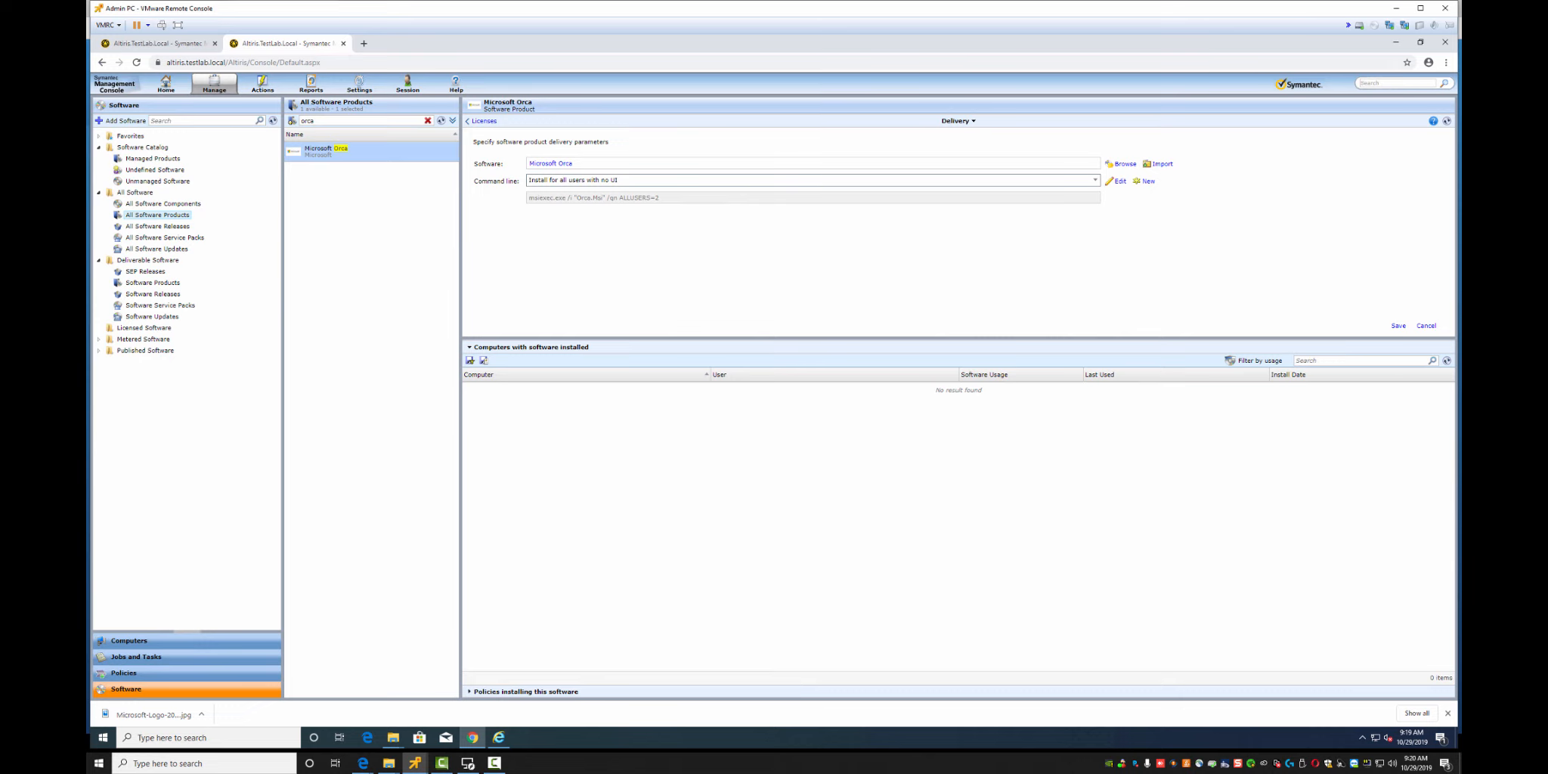
Compare the install command options, then edit 'Install for all users with no UI'
click(1094, 180)
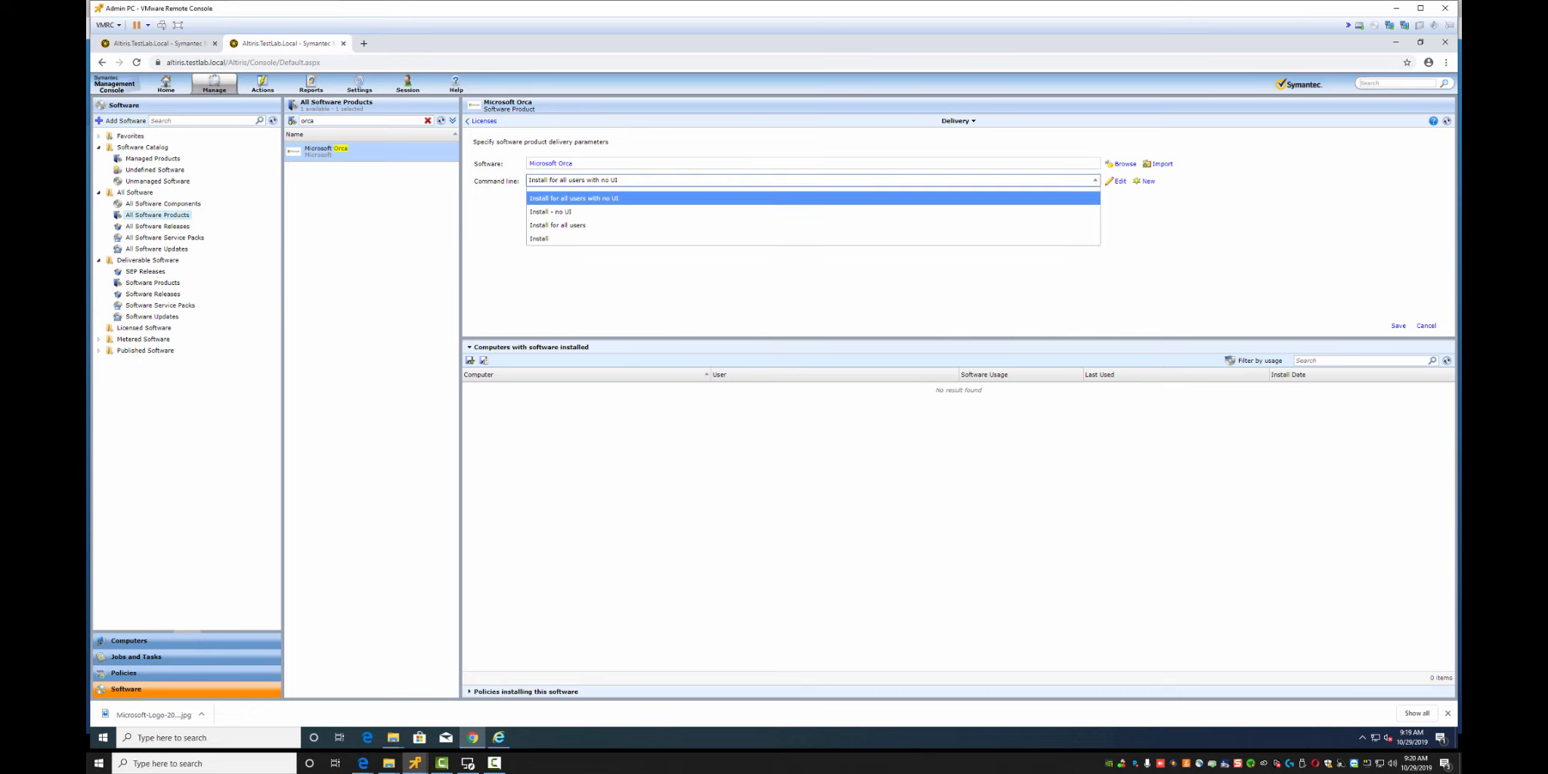
click(574, 225)
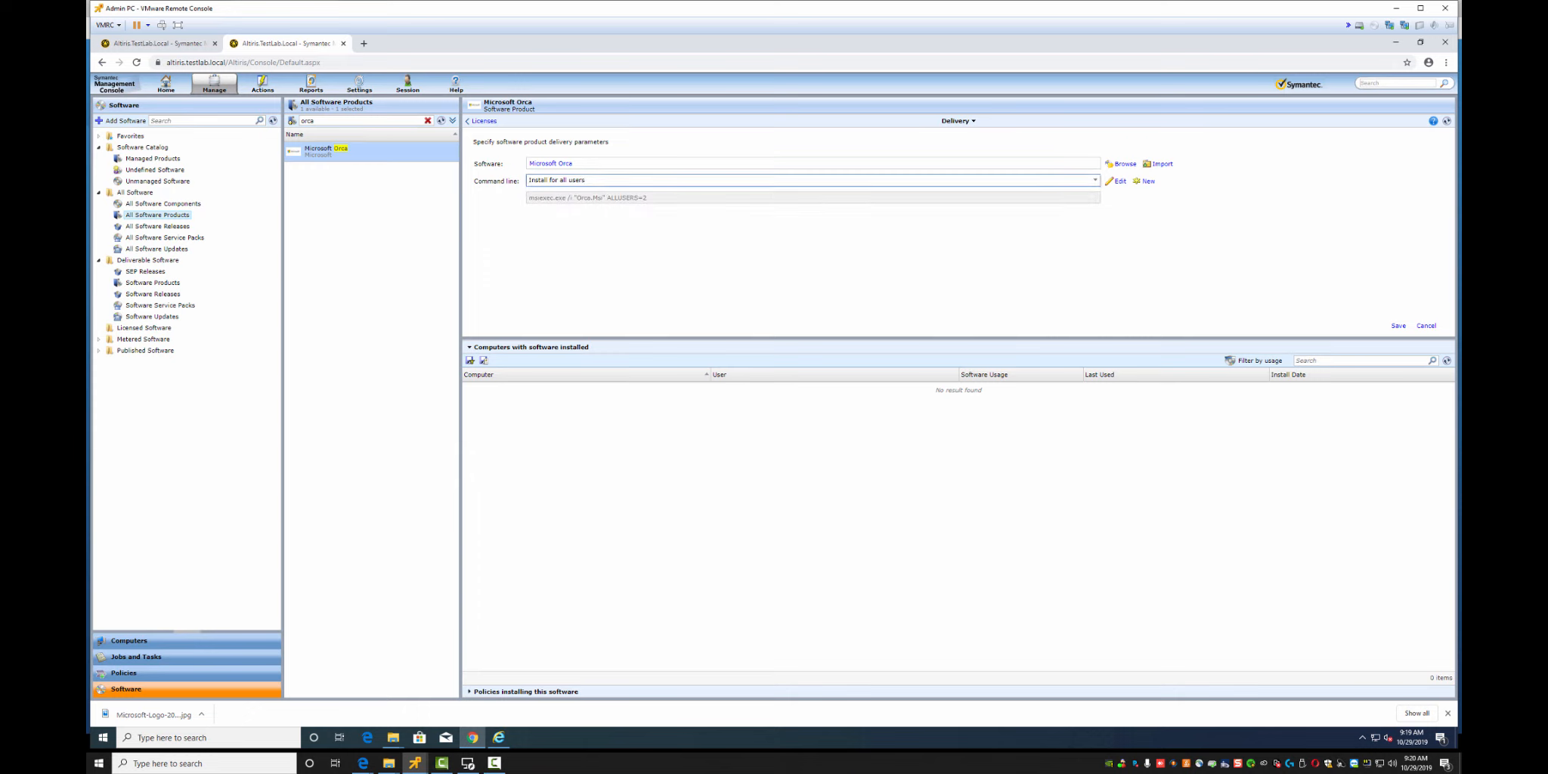
click(1095, 181)
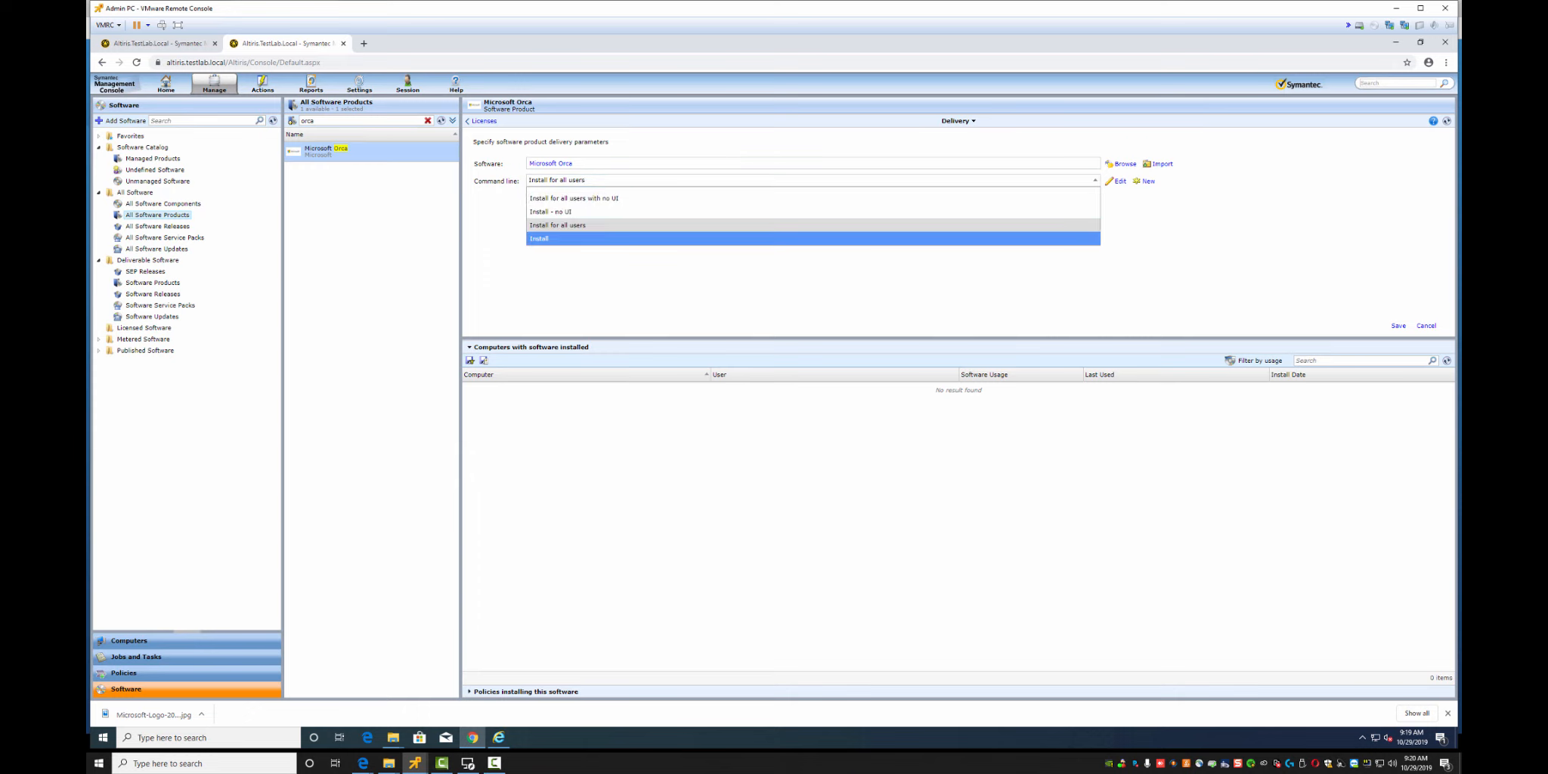
click(560, 239)
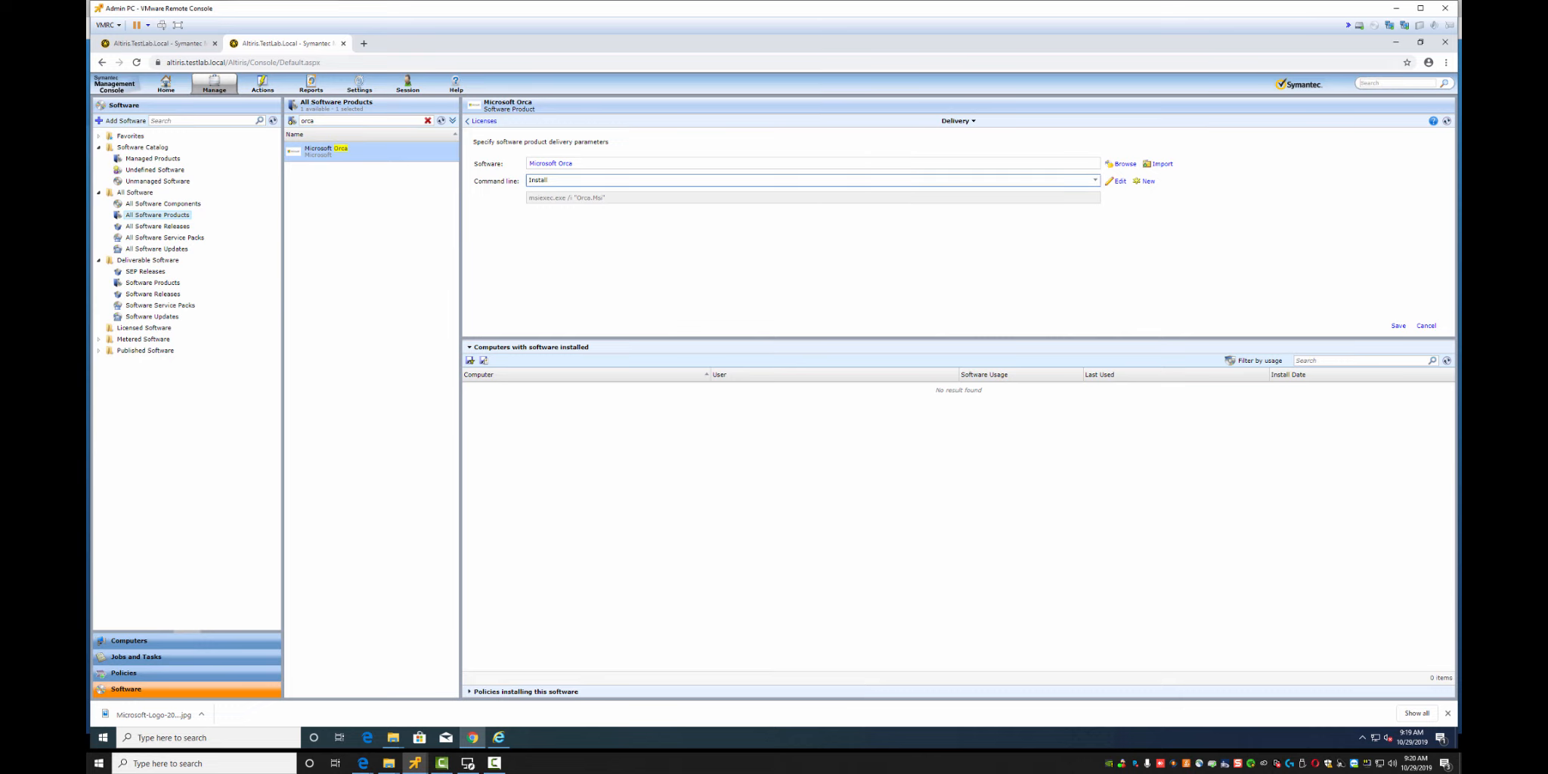
click(1095, 181)
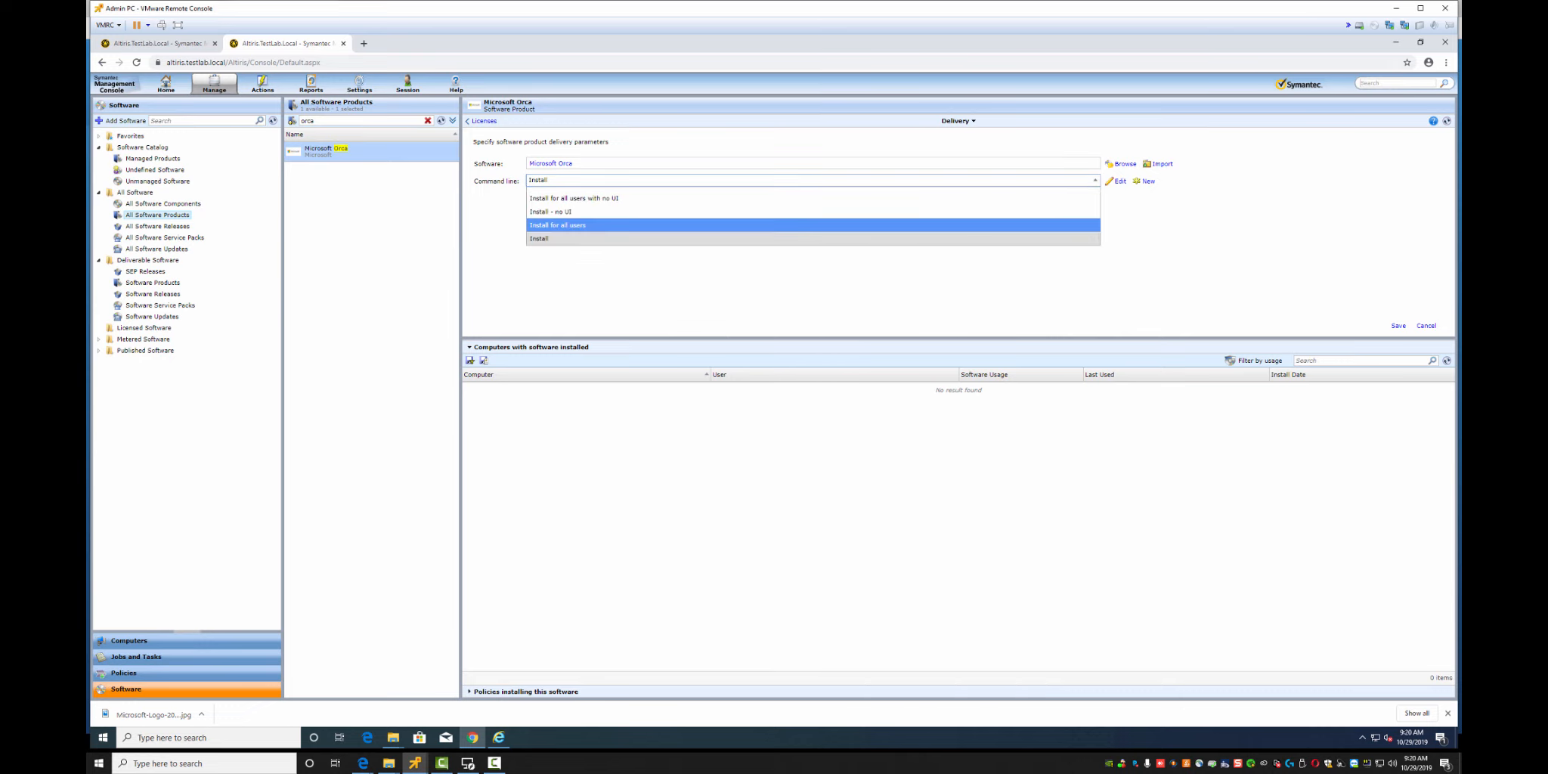
click(574, 198)
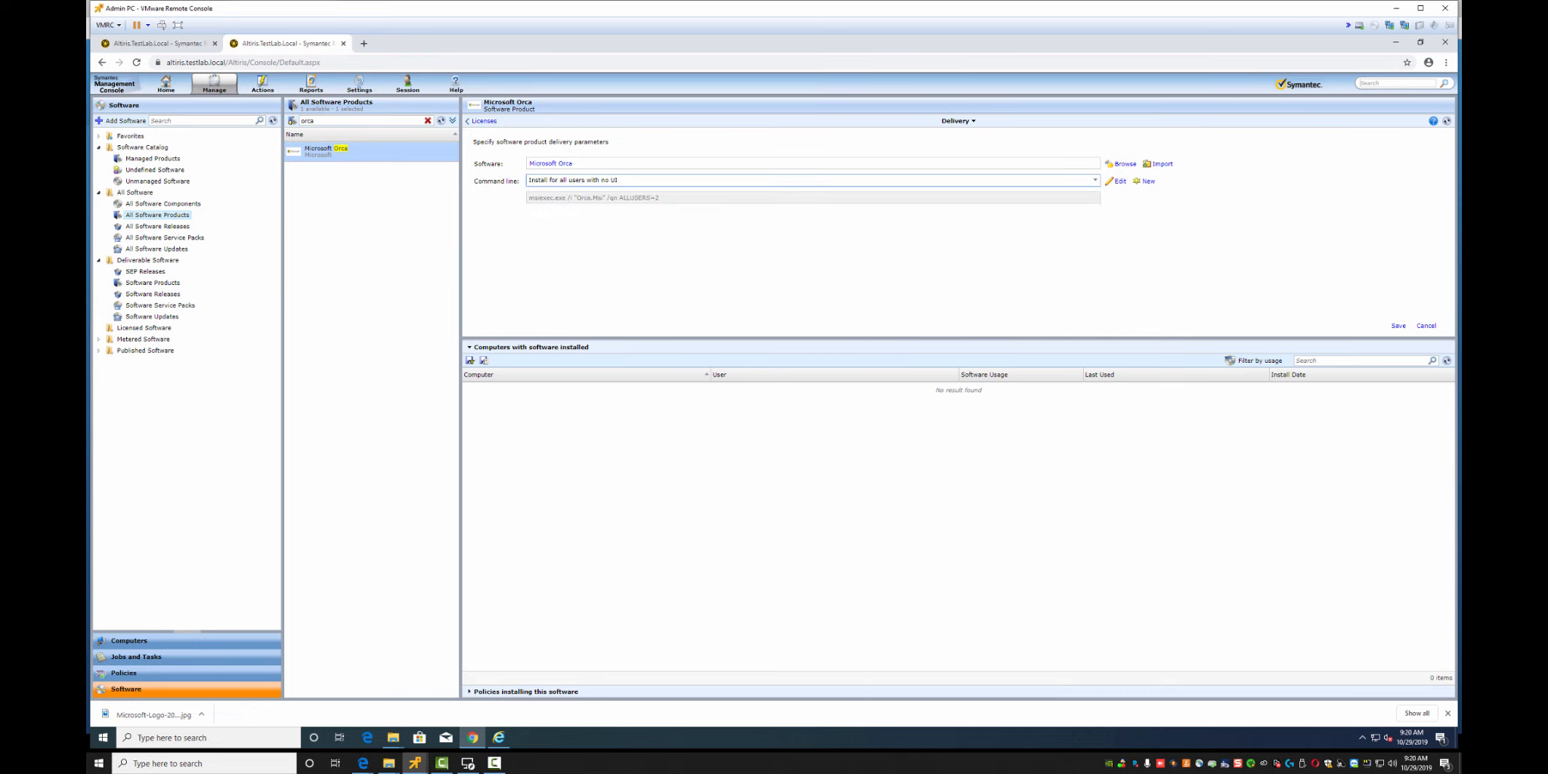
click(1117, 180)
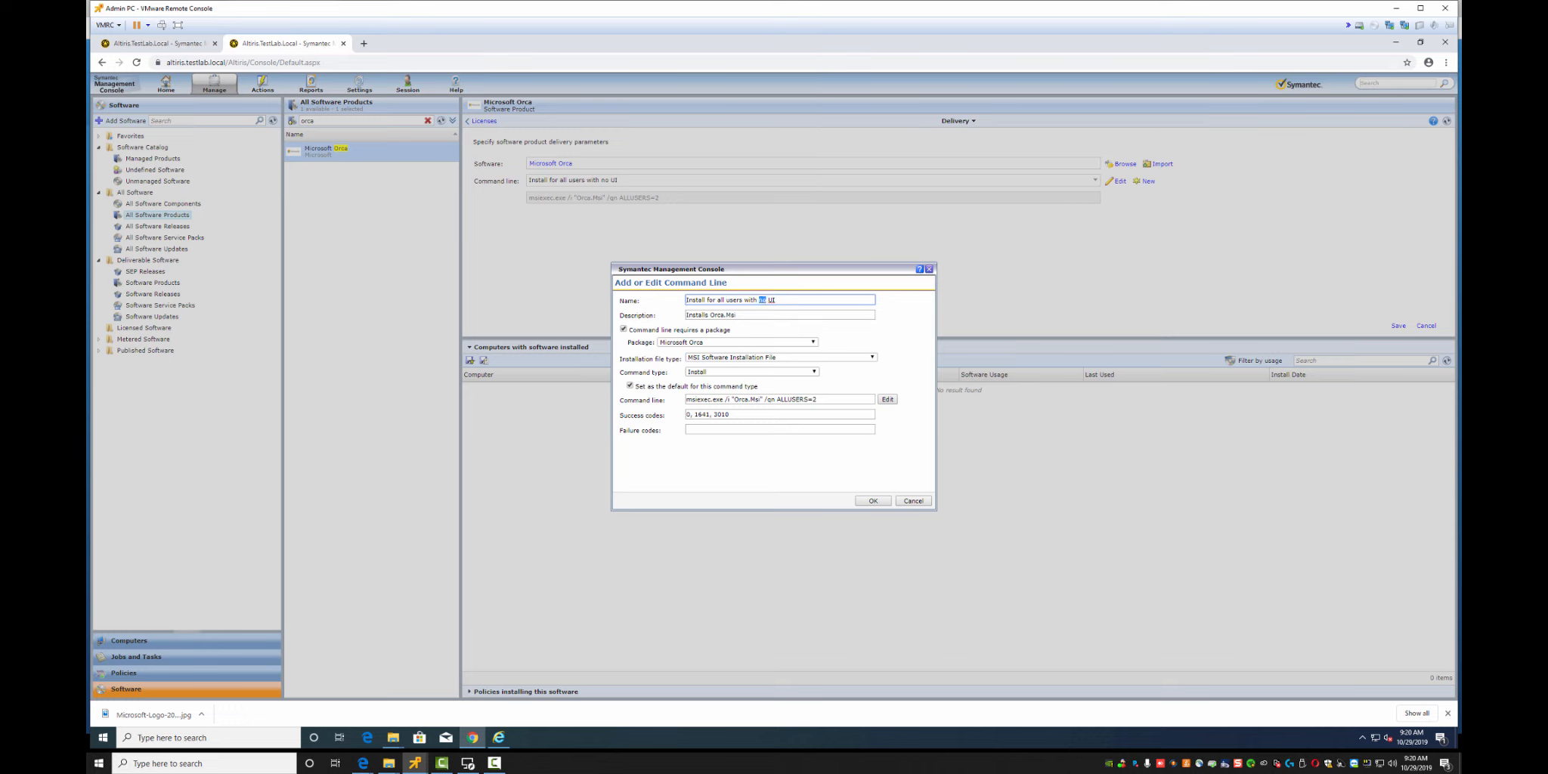
Rename the command to 'Install for all users with Basic UI' and change /qn to /qb
text(Basic)
click(771, 399)
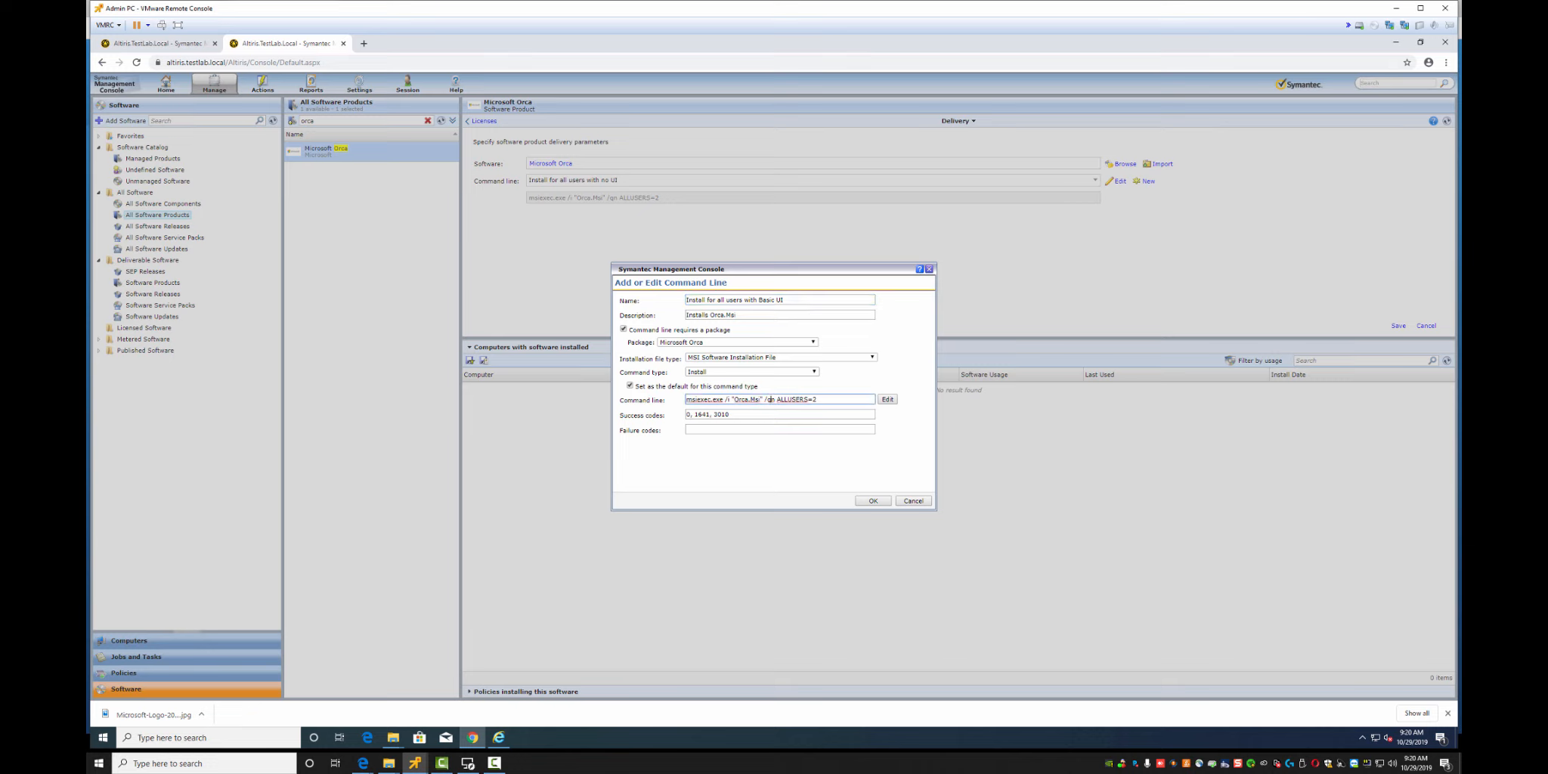
key(BackSpace)
text(b!)
key(Tab)
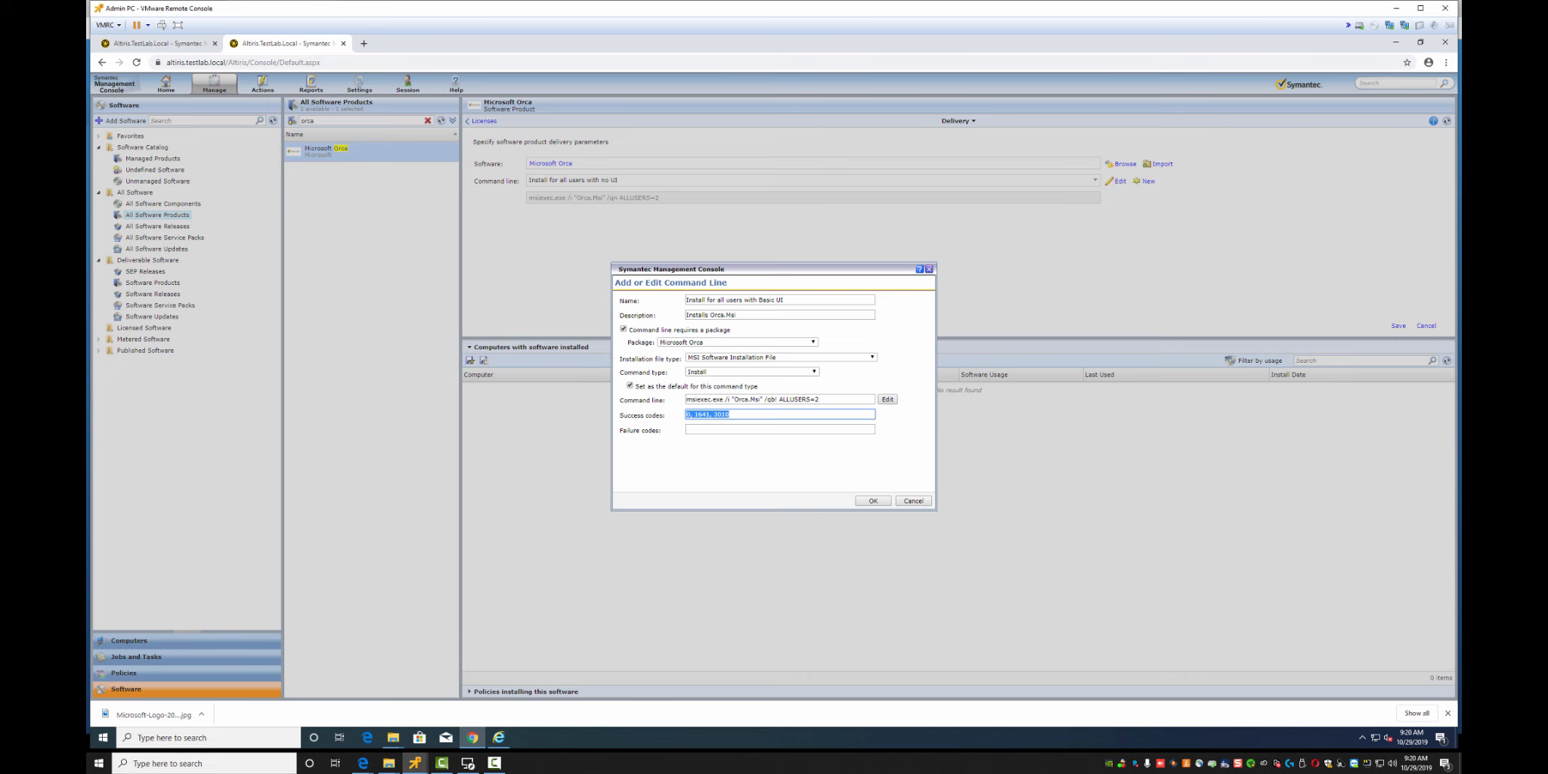
click(872, 501)
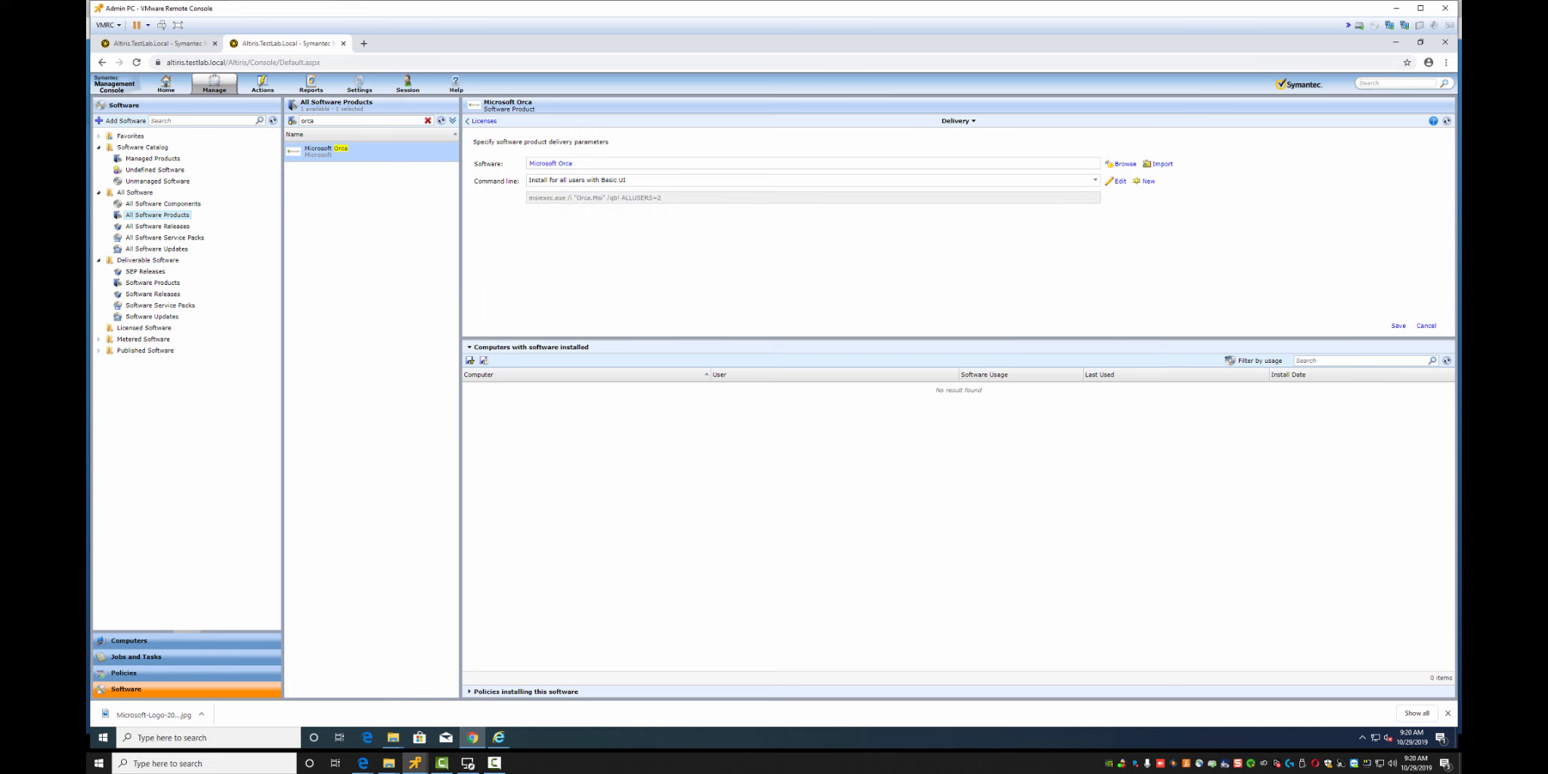
In the Orca policy, add software by searching 'orca' and selecting Microsoft Orca, then view the product page
click(159, 44)
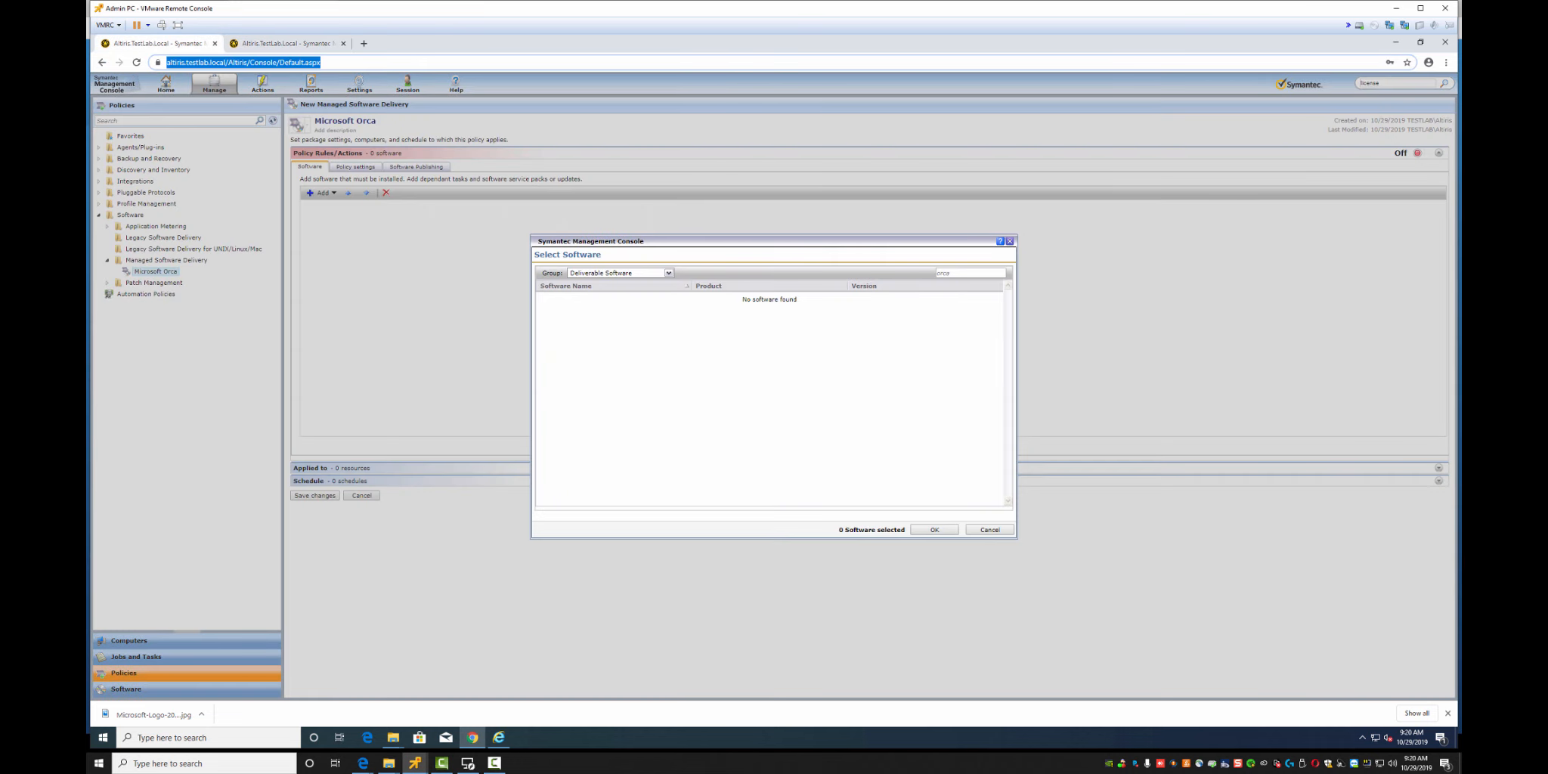
click(989, 529)
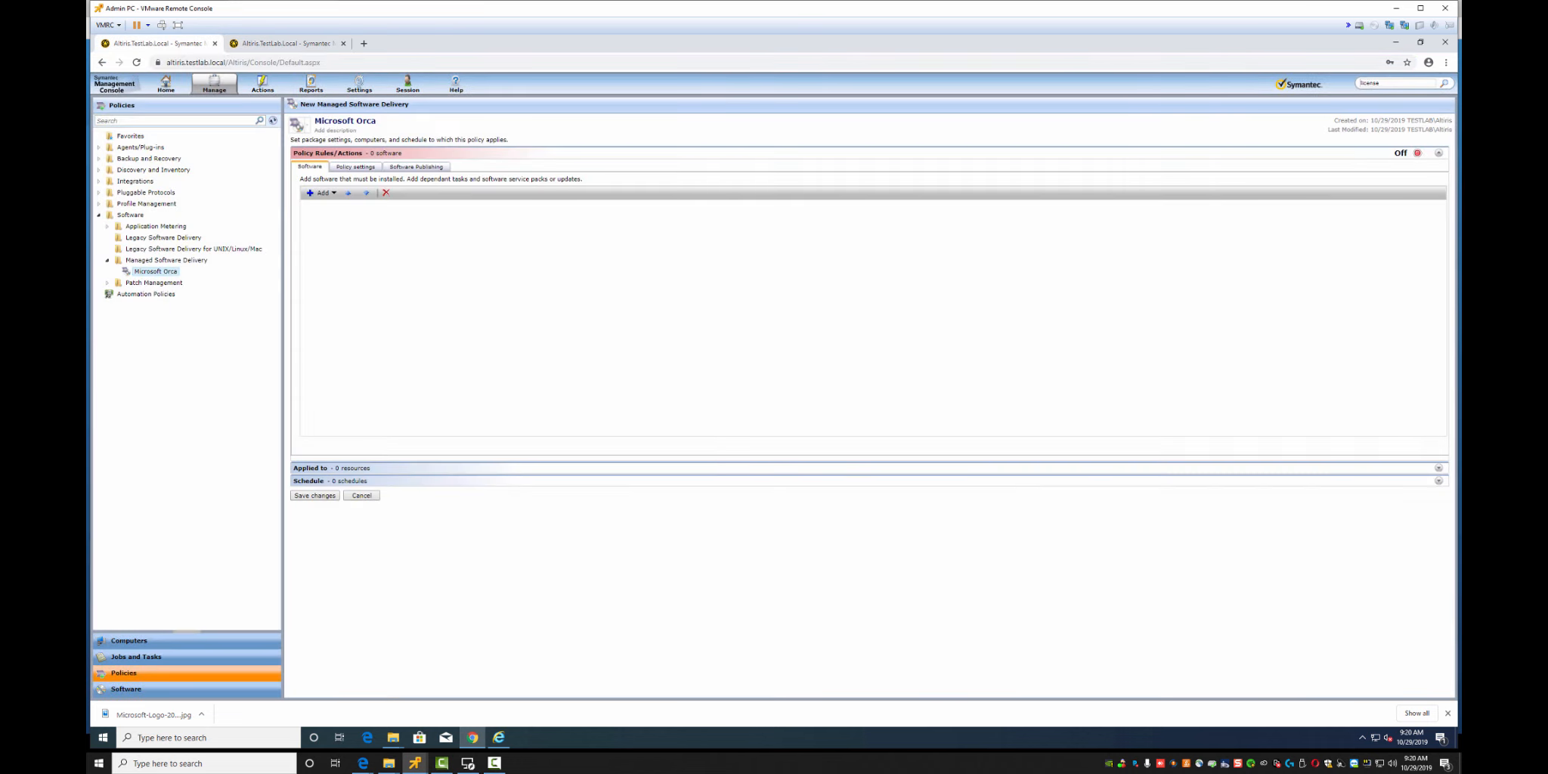
click(333, 192)
click(332, 203)
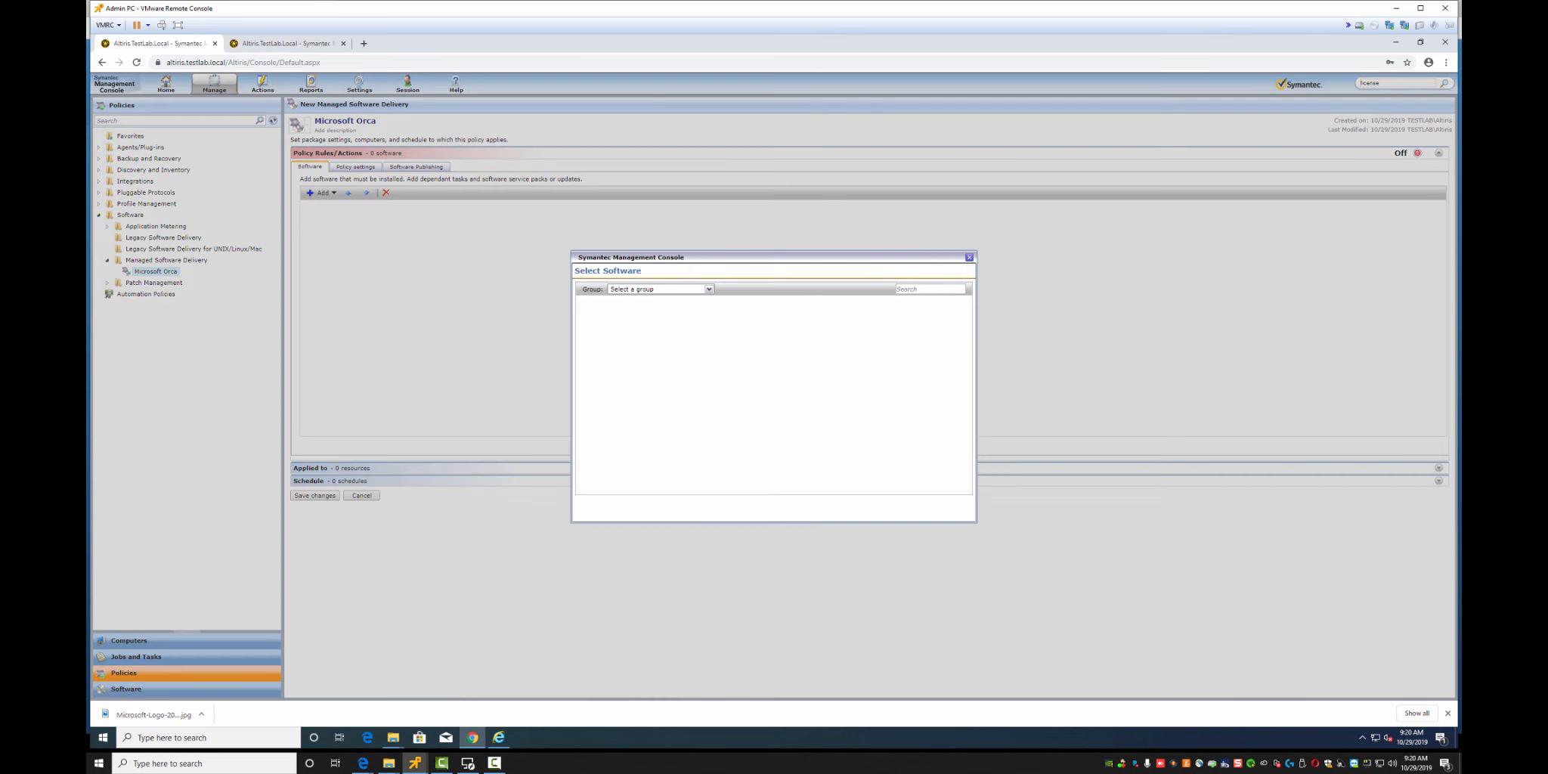
click(970, 273)
text(orca)
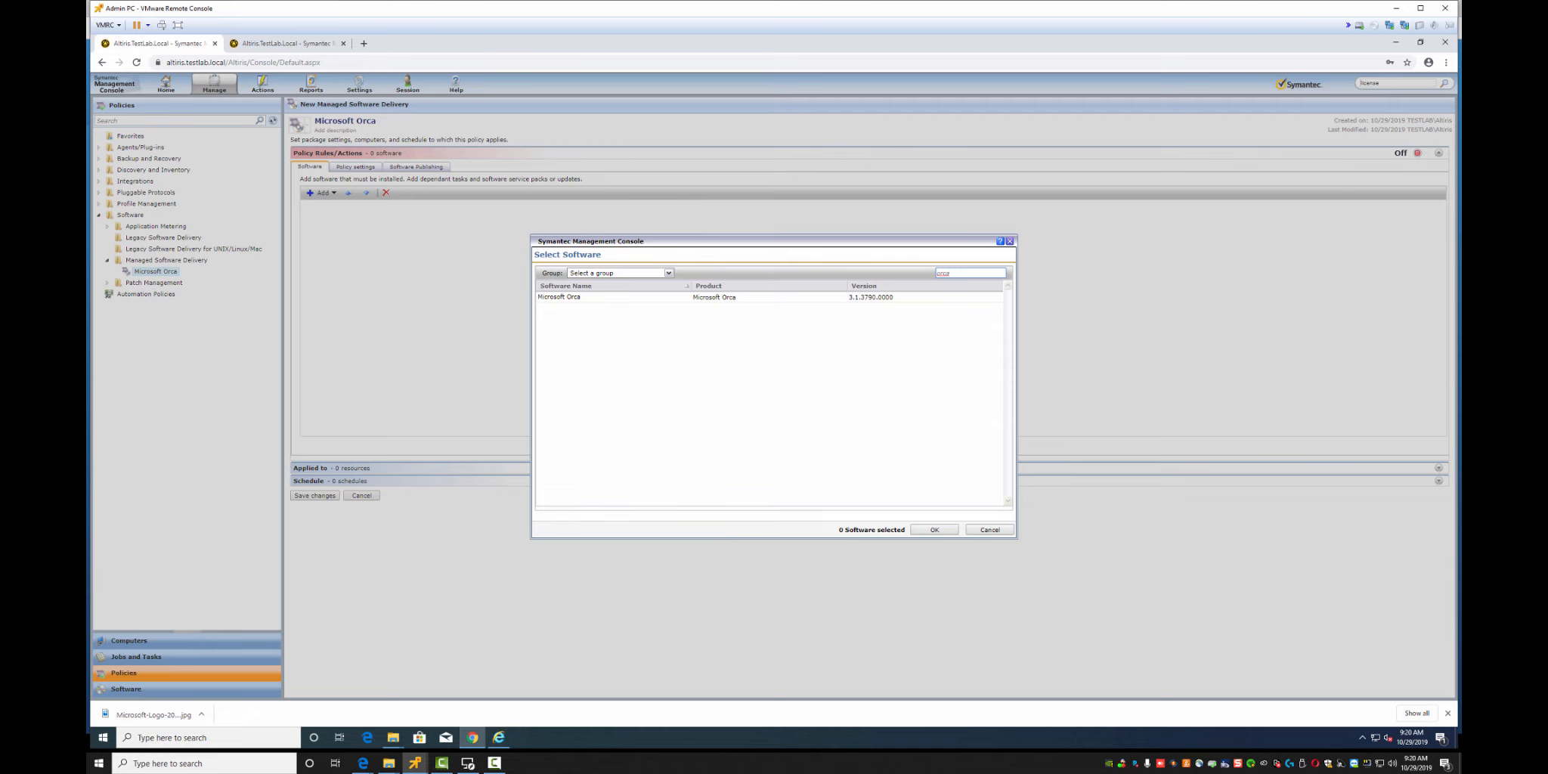
click(714, 297)
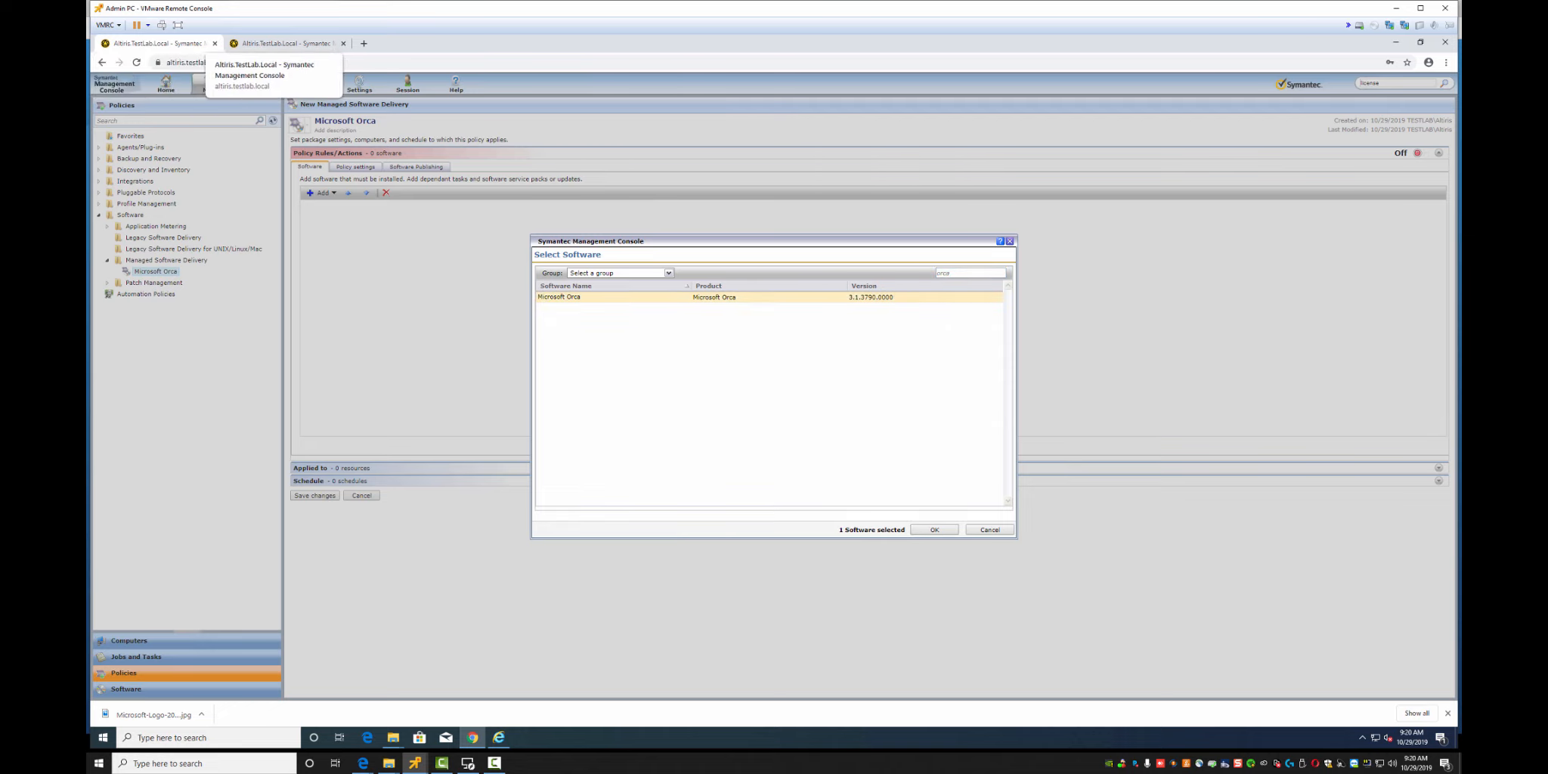
click(285, 43)
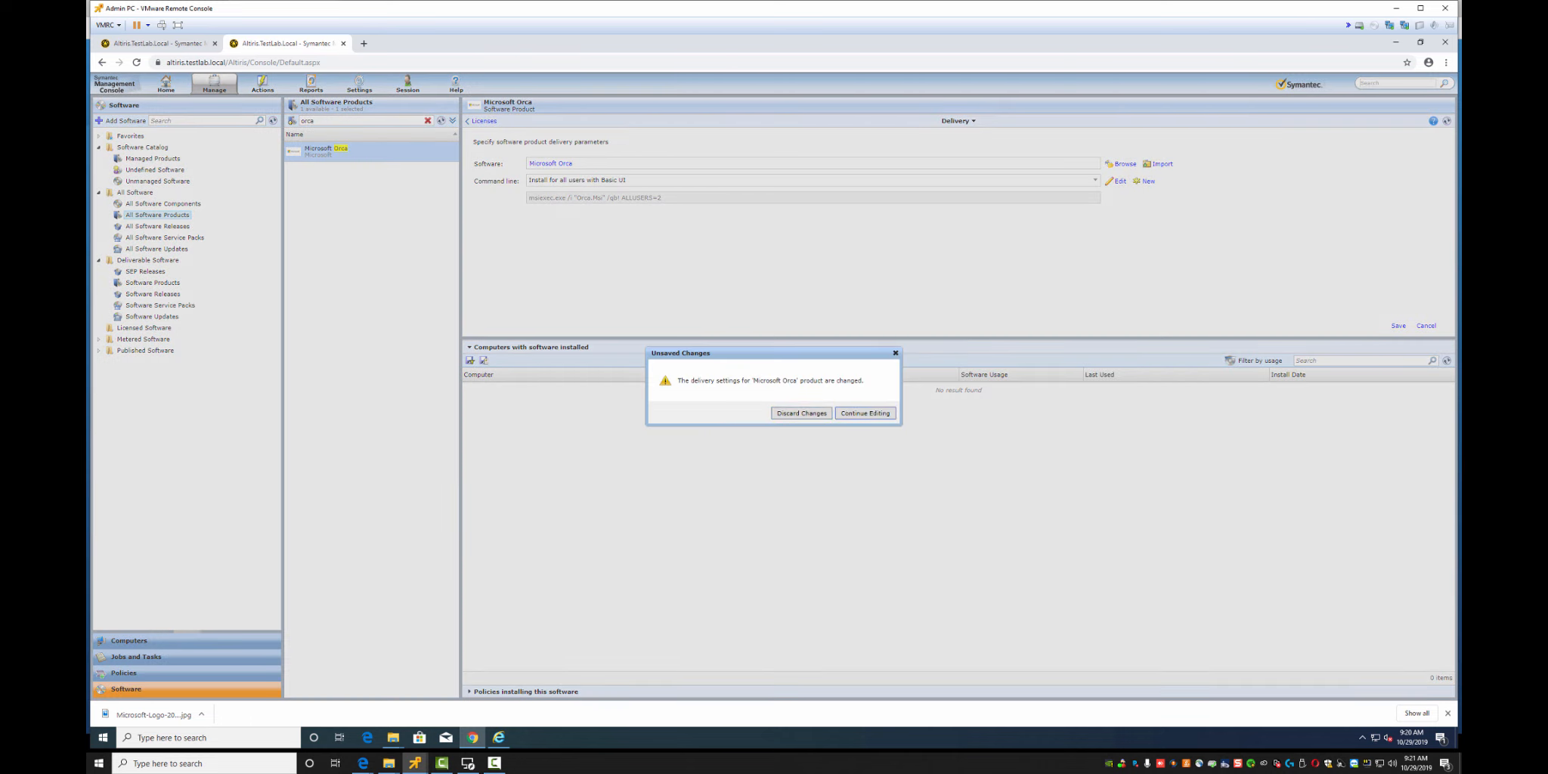
Save Orca's delivery settings, then add version 3.1.3790.0000 to its inventory filter and save
click(853, 413)
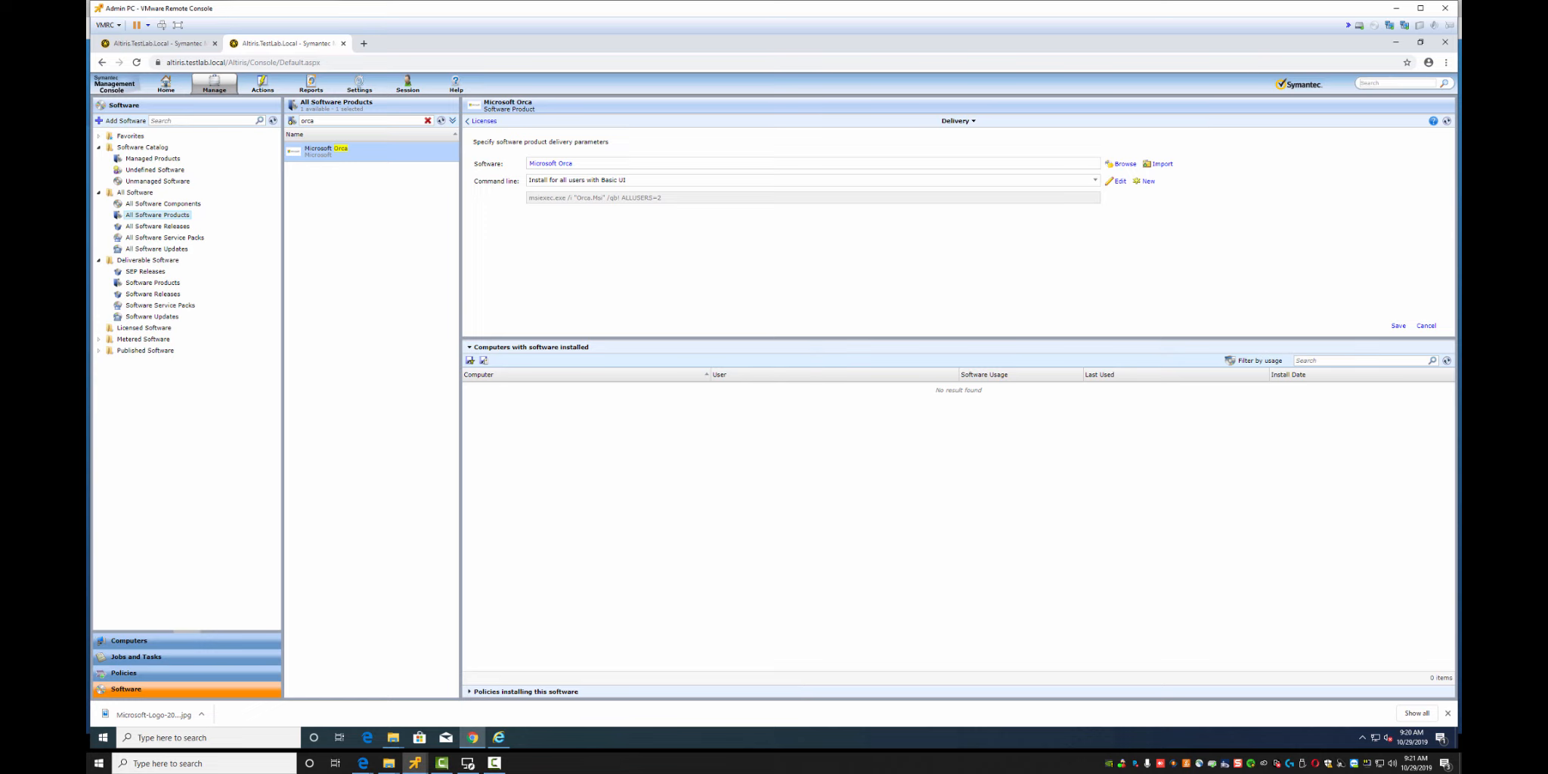
click(1398, 325)
click(484, 121)
click(484, 121)
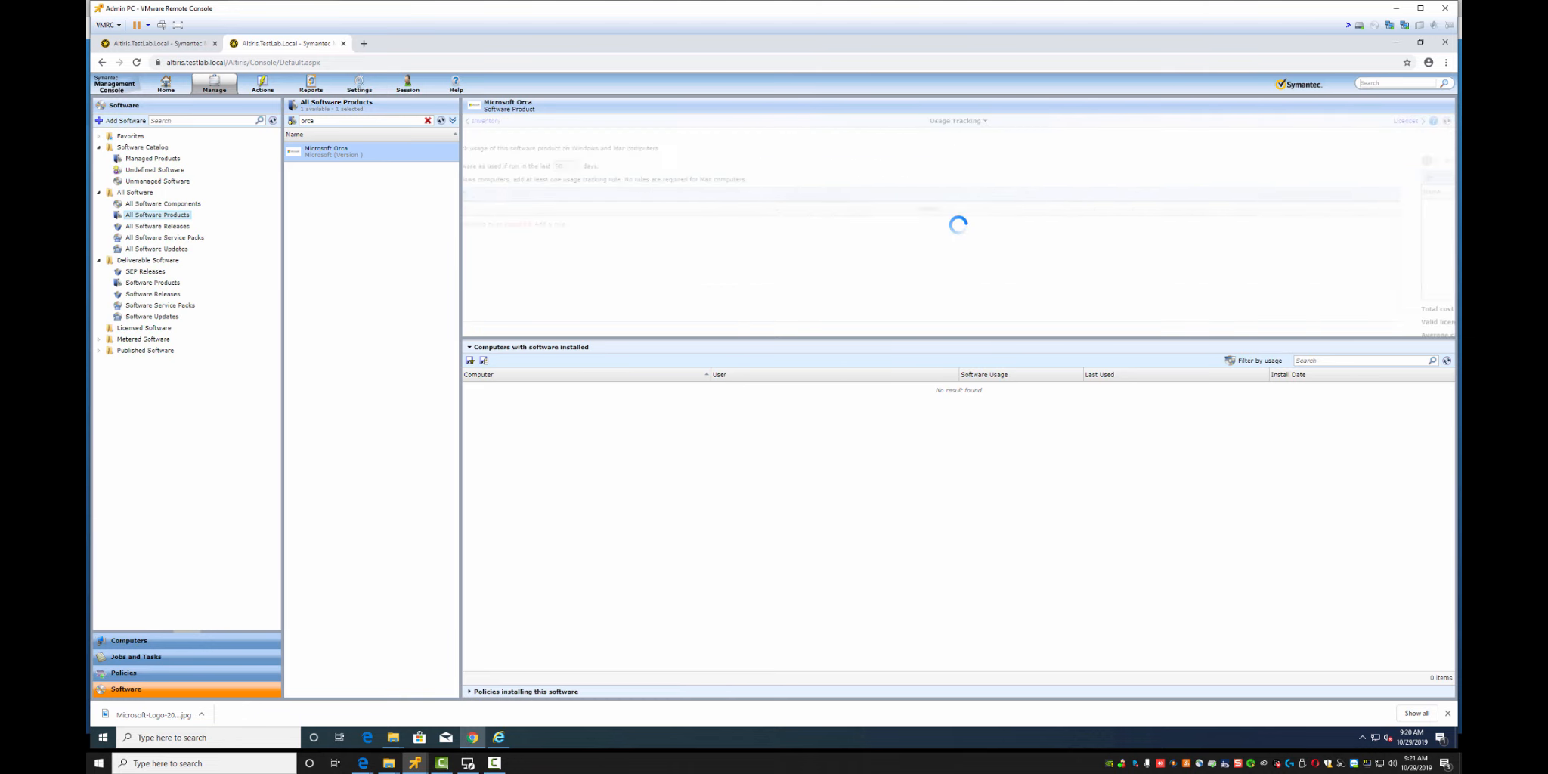
click(484, 121)
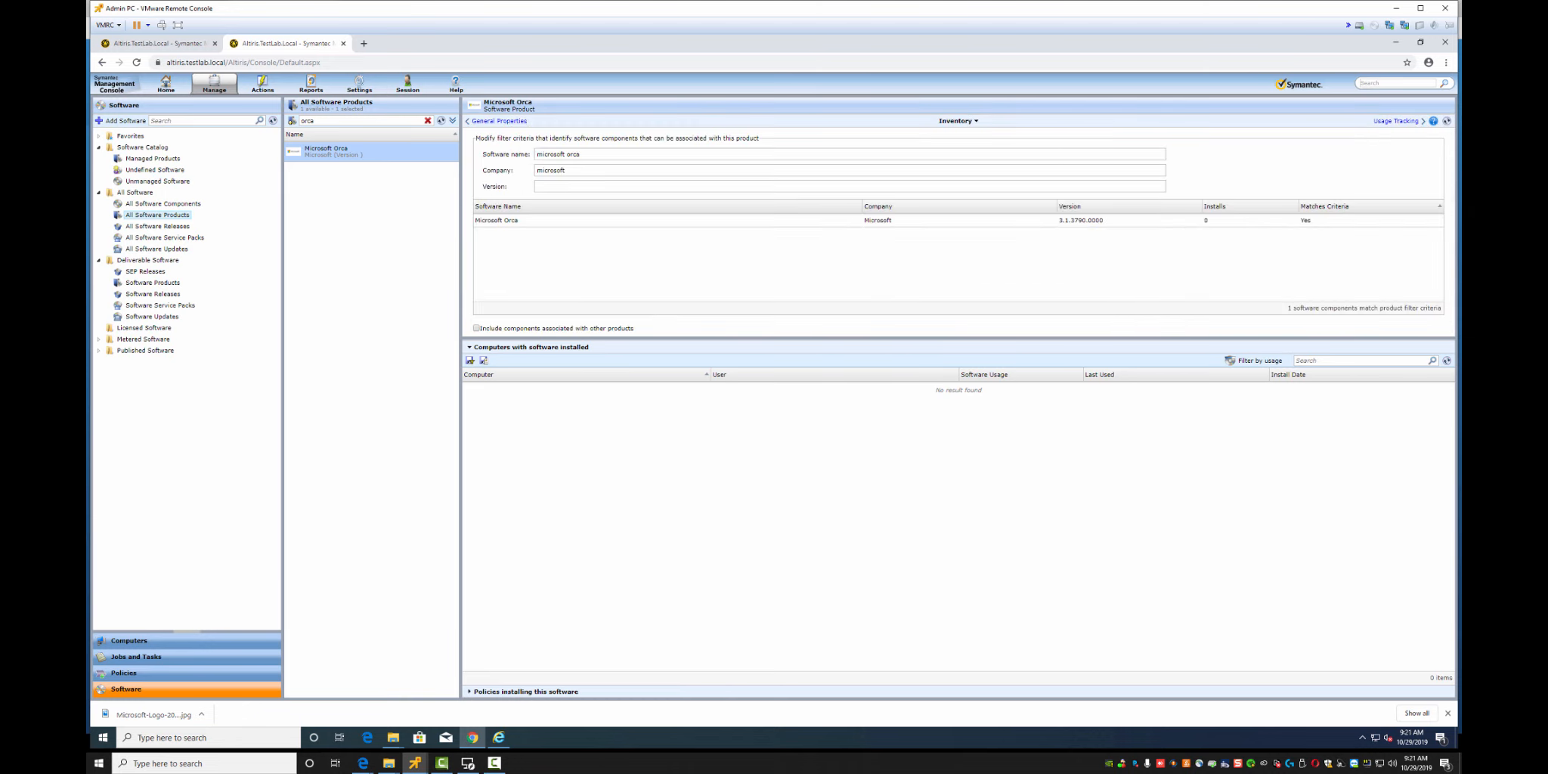
click(559, 186)
text(3.1.3790.0000)
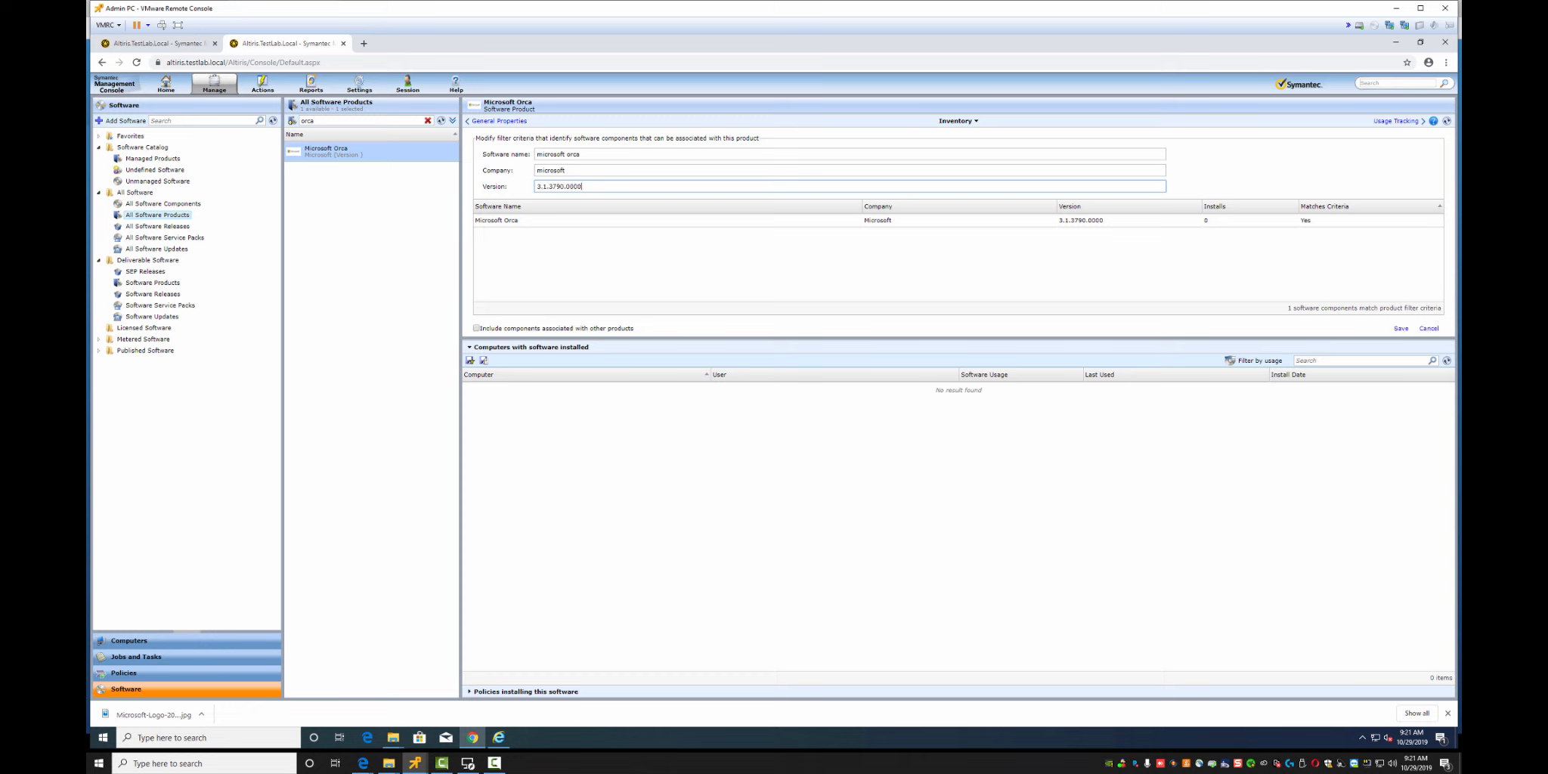
click(1400, 328)
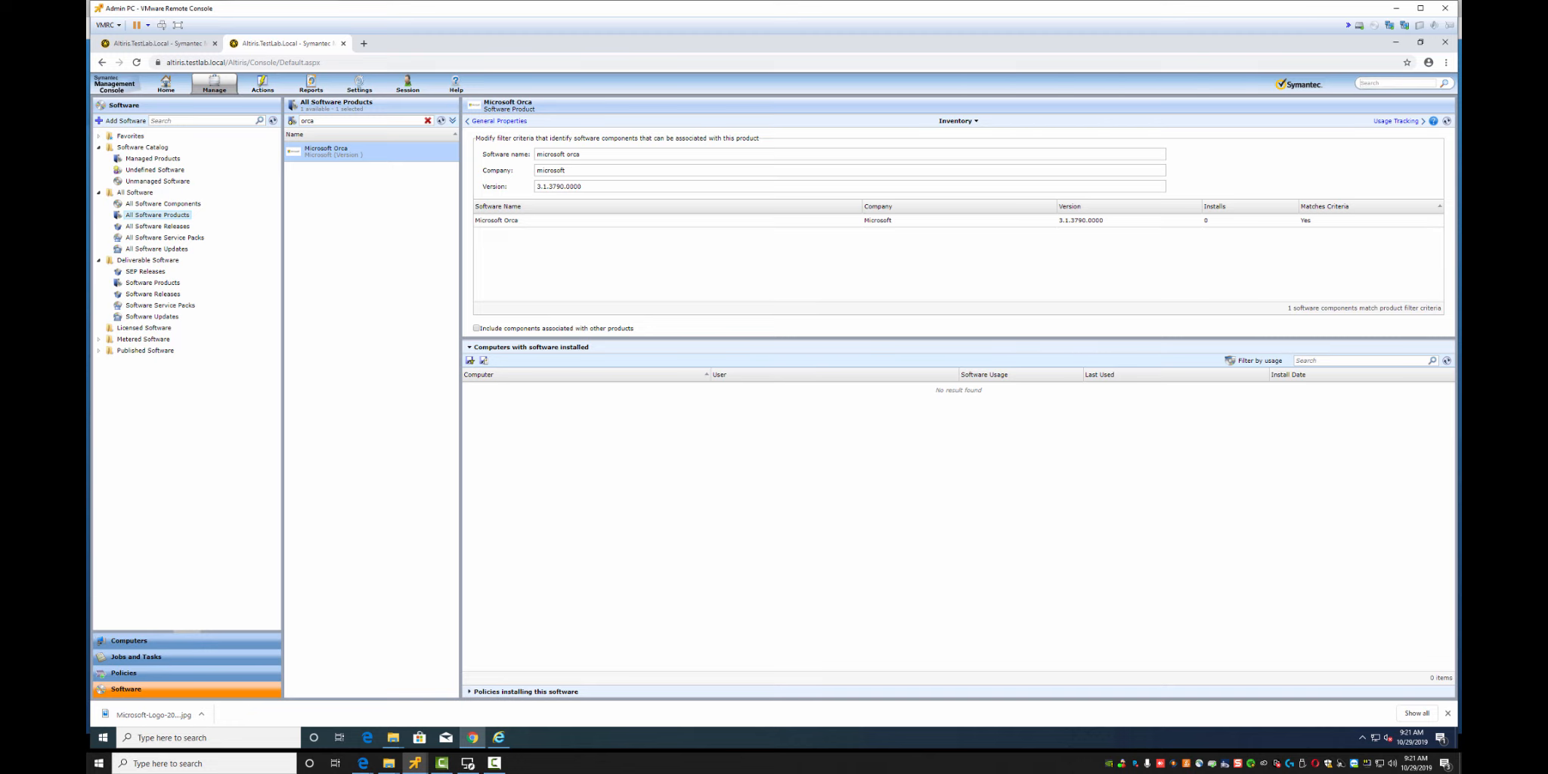
Add the Microsoft Orca software to the delivery policy using the 'orca' search
click(158, 43)
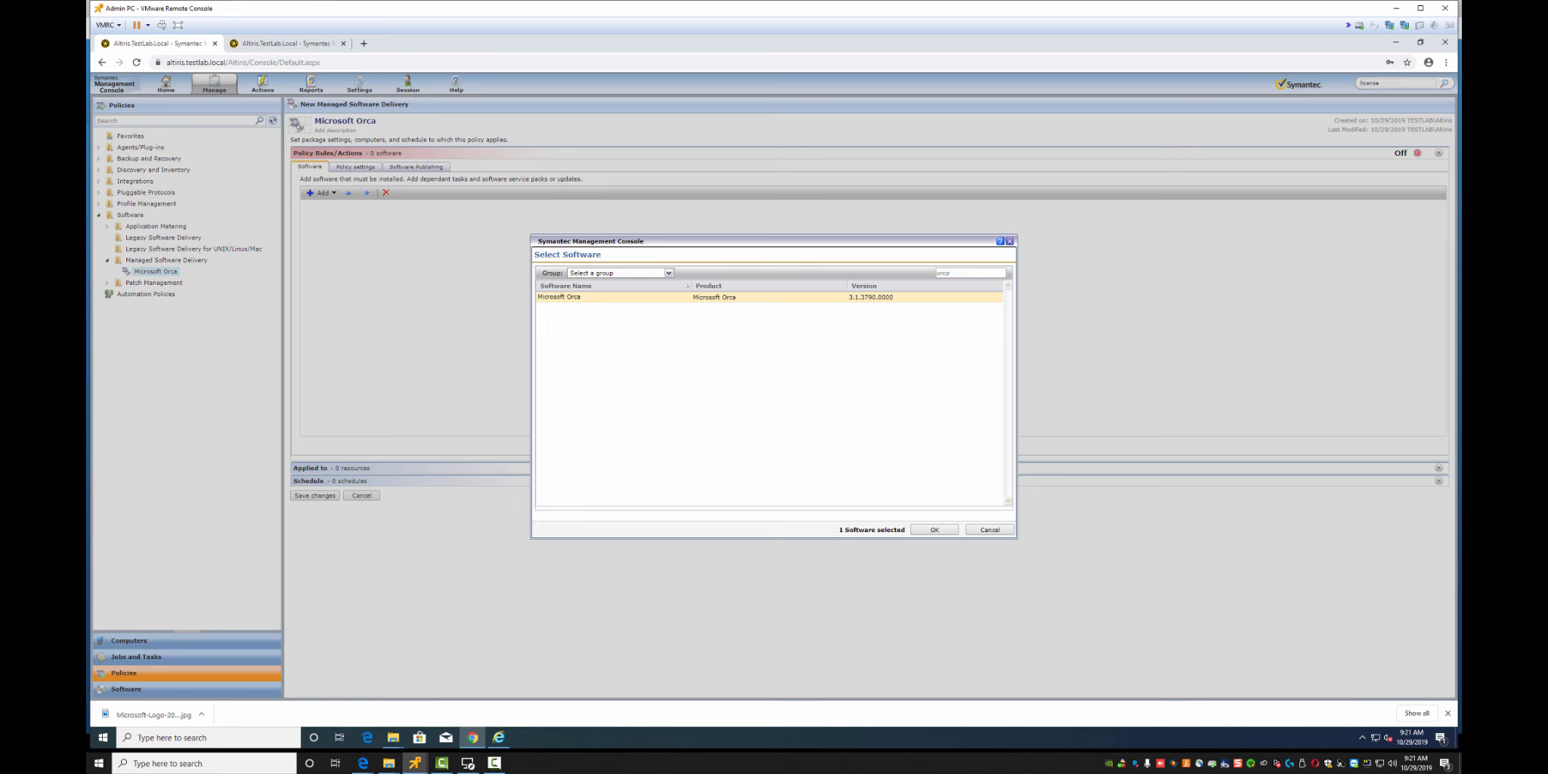
click(989, 530)
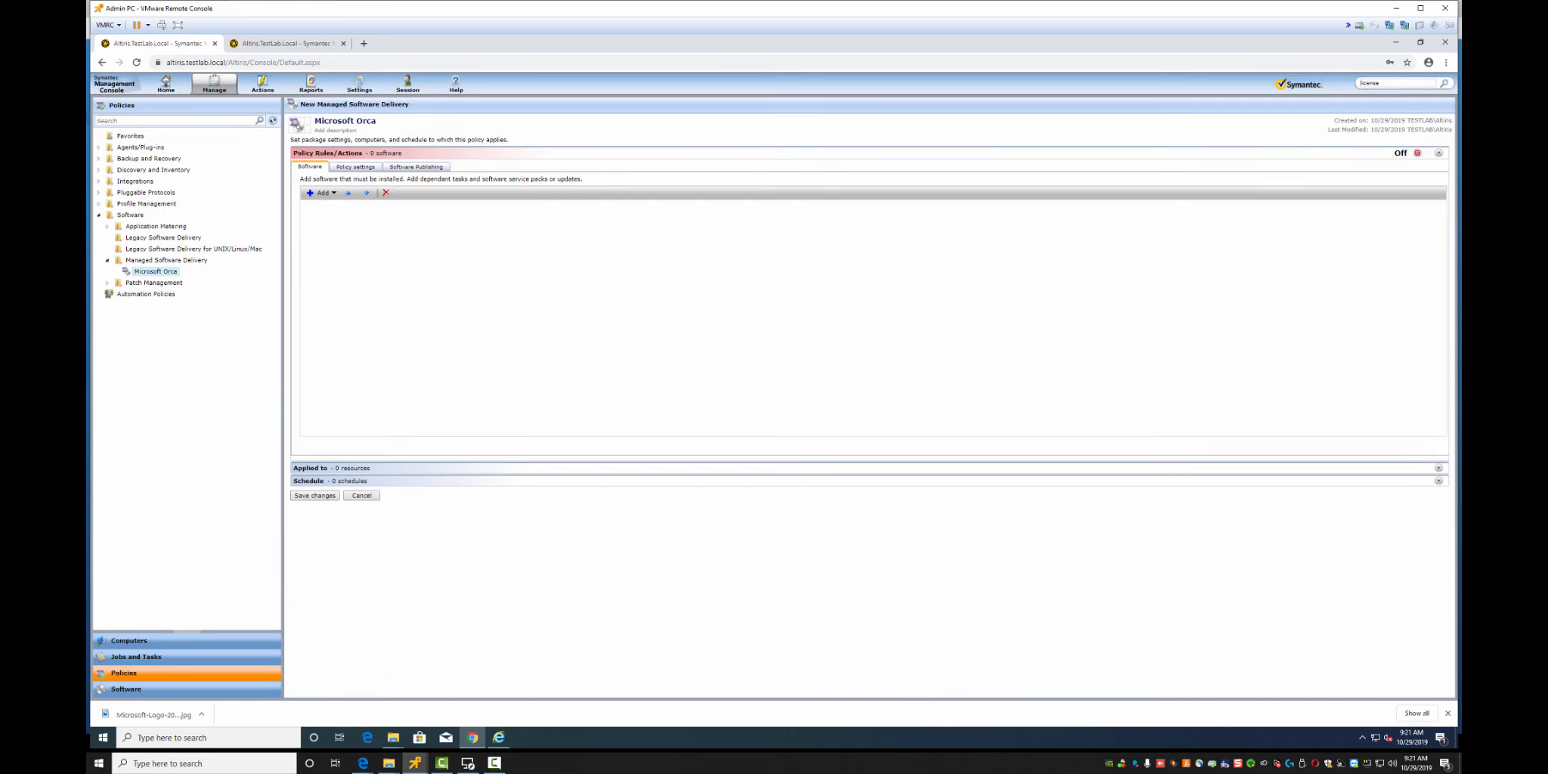
click(321, 193)
click(322, 204)
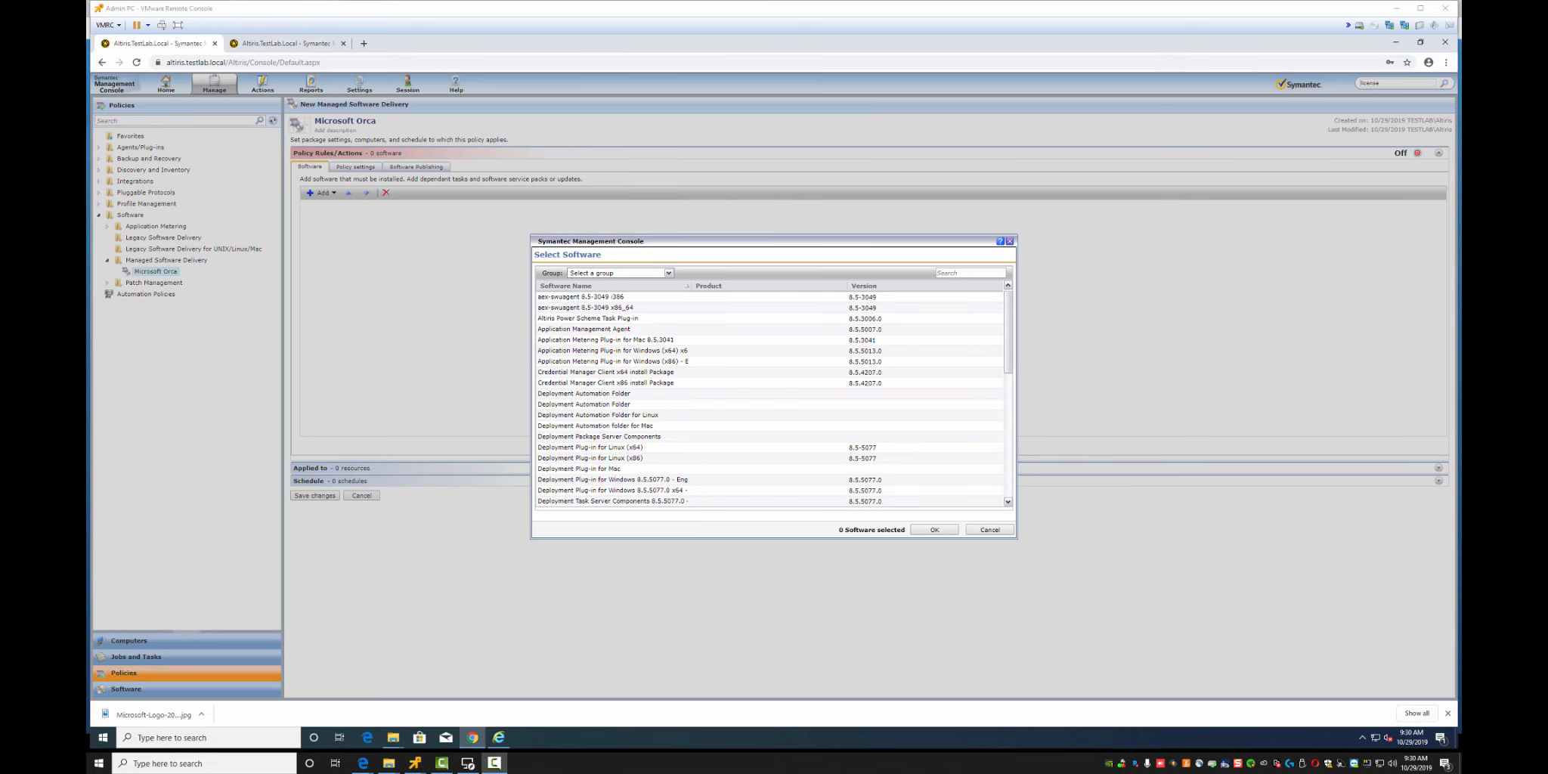
click(971, 273)
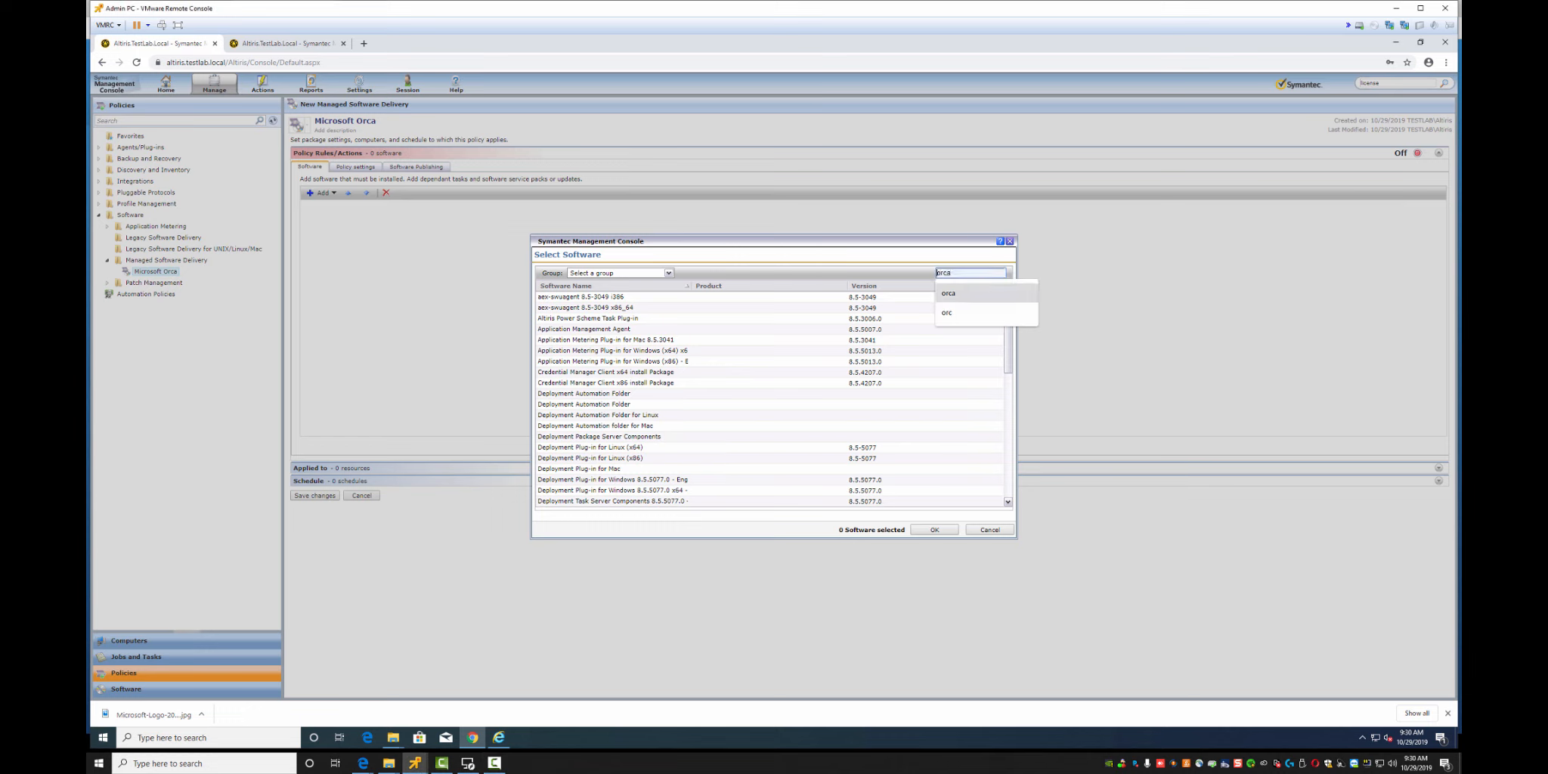
click(951, 294)
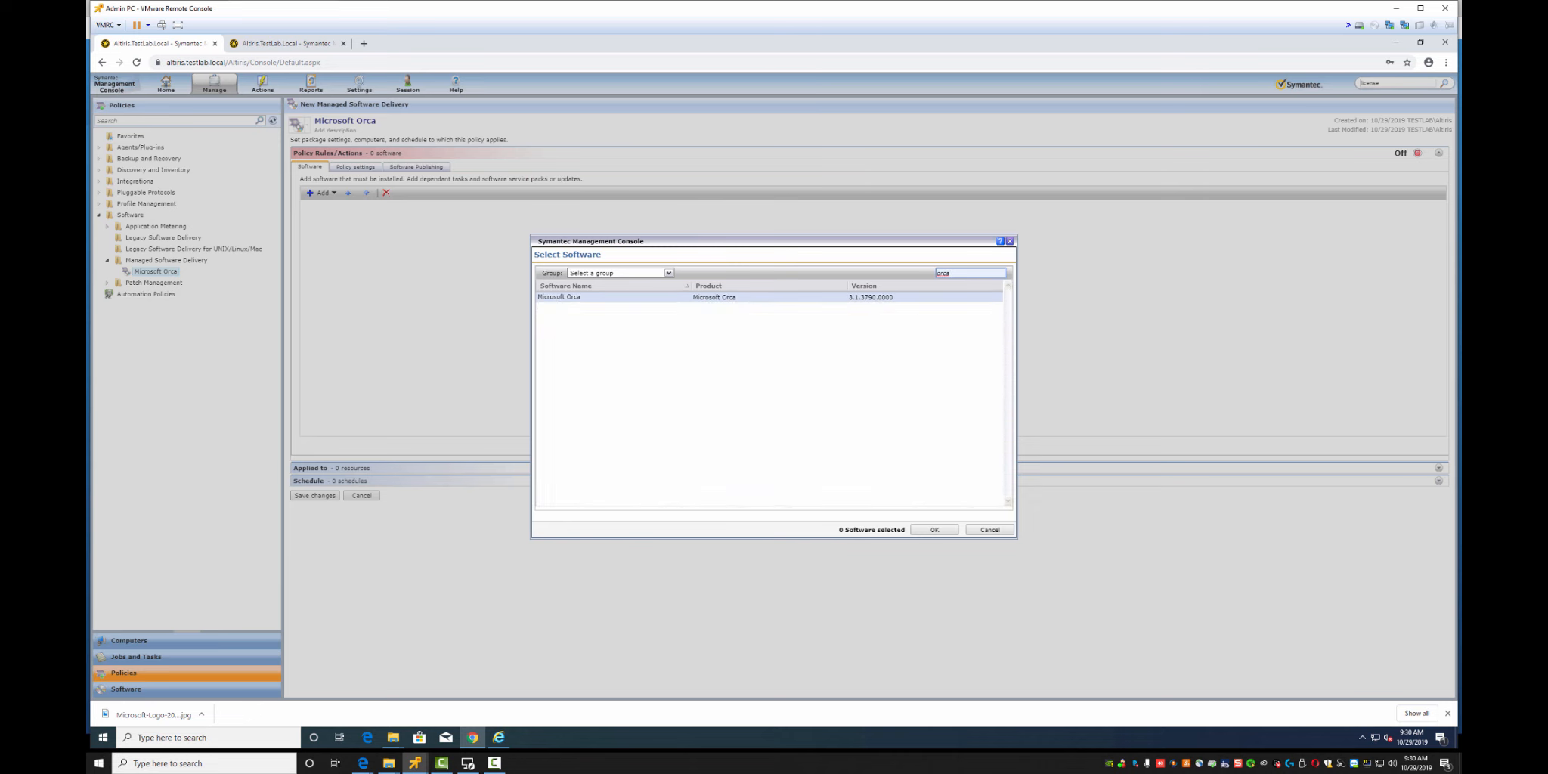
click(869, 296)
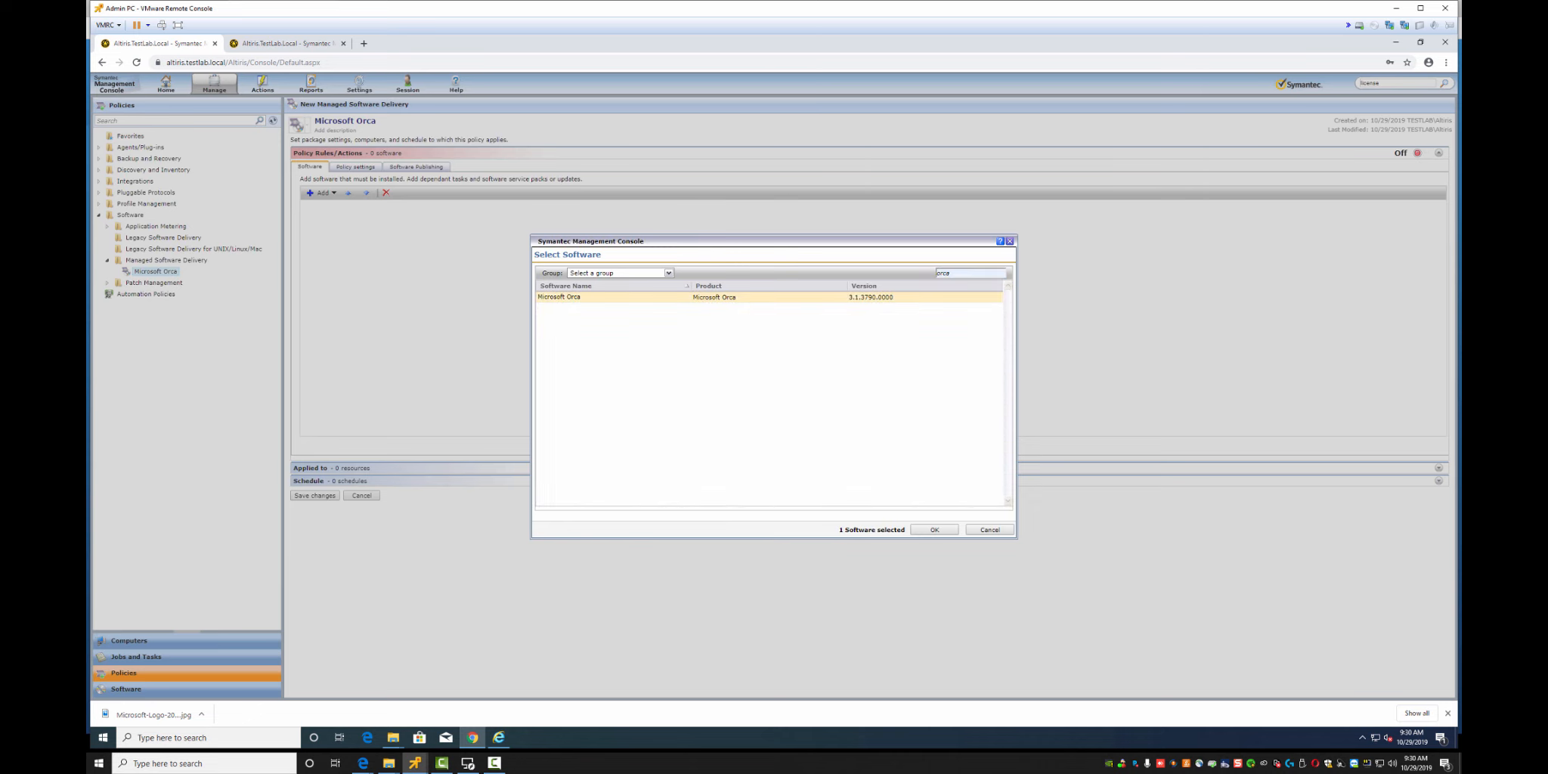
click(934, 529)
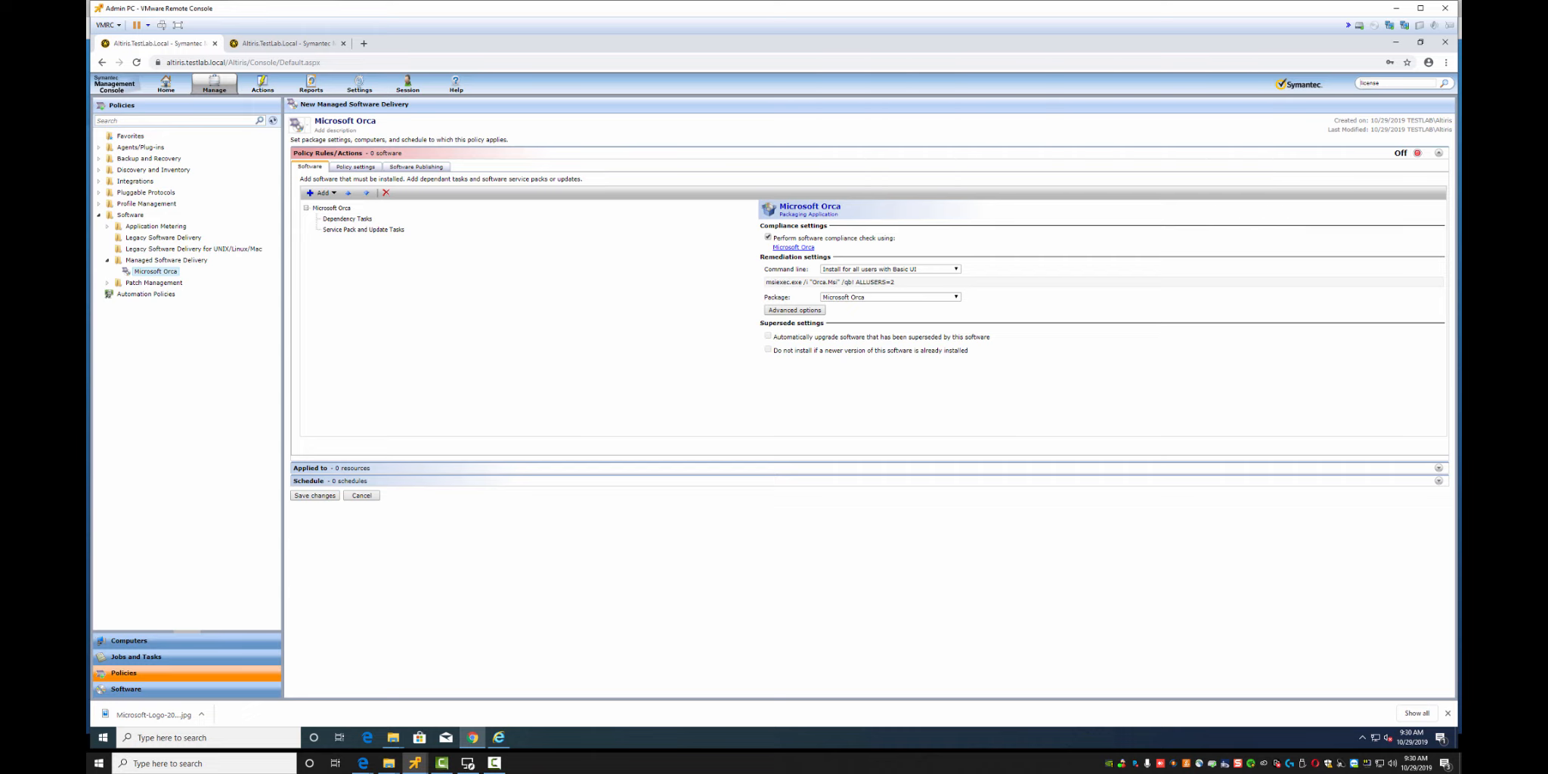
Inspect the Microsoft Orca compliance rule's MSI product code, close it unchanged, and bring up the Run box
click(795, 310)
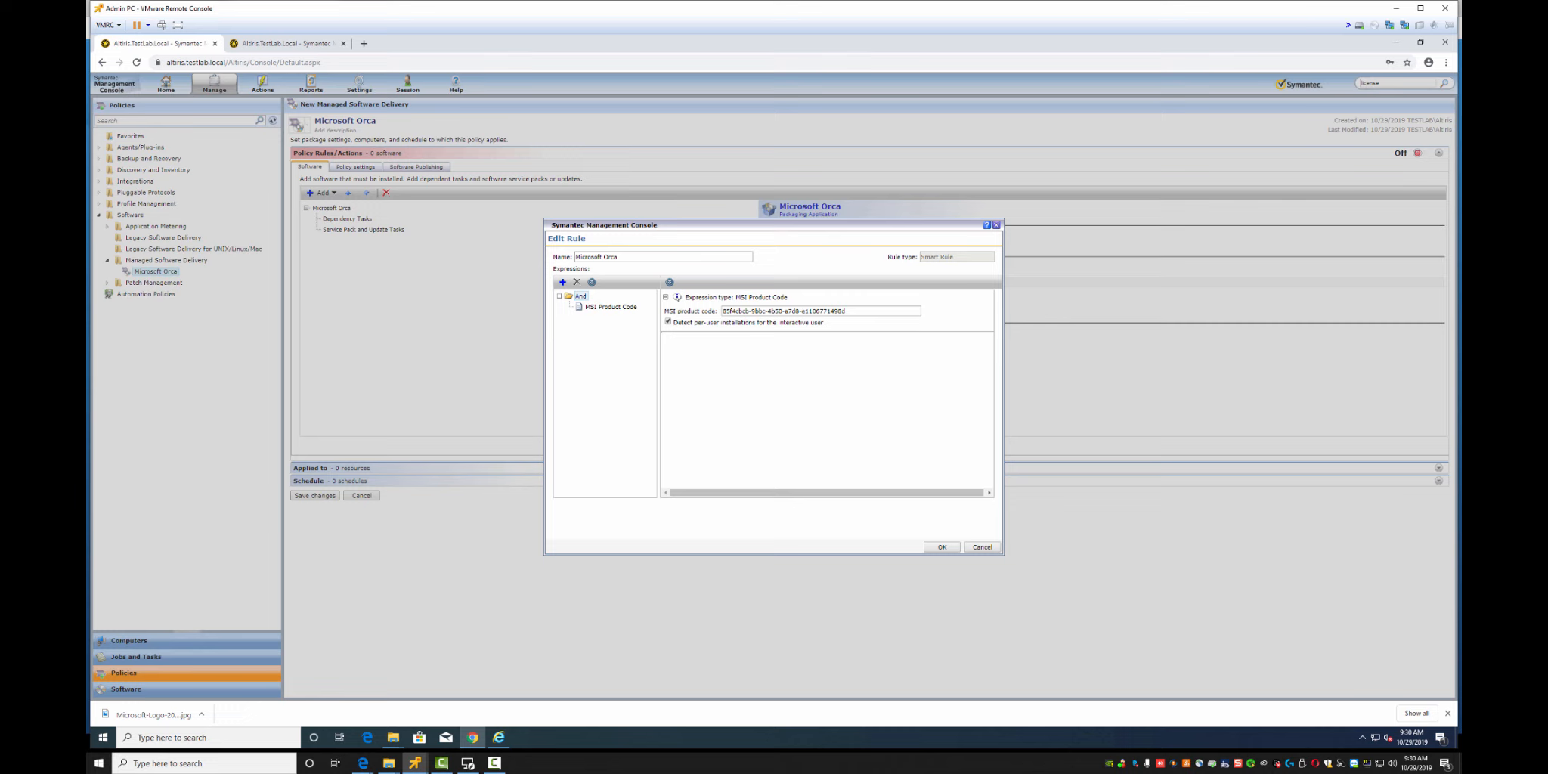
drag(849, 312, 628, 308)
click(778, 378)
click(941, 546)
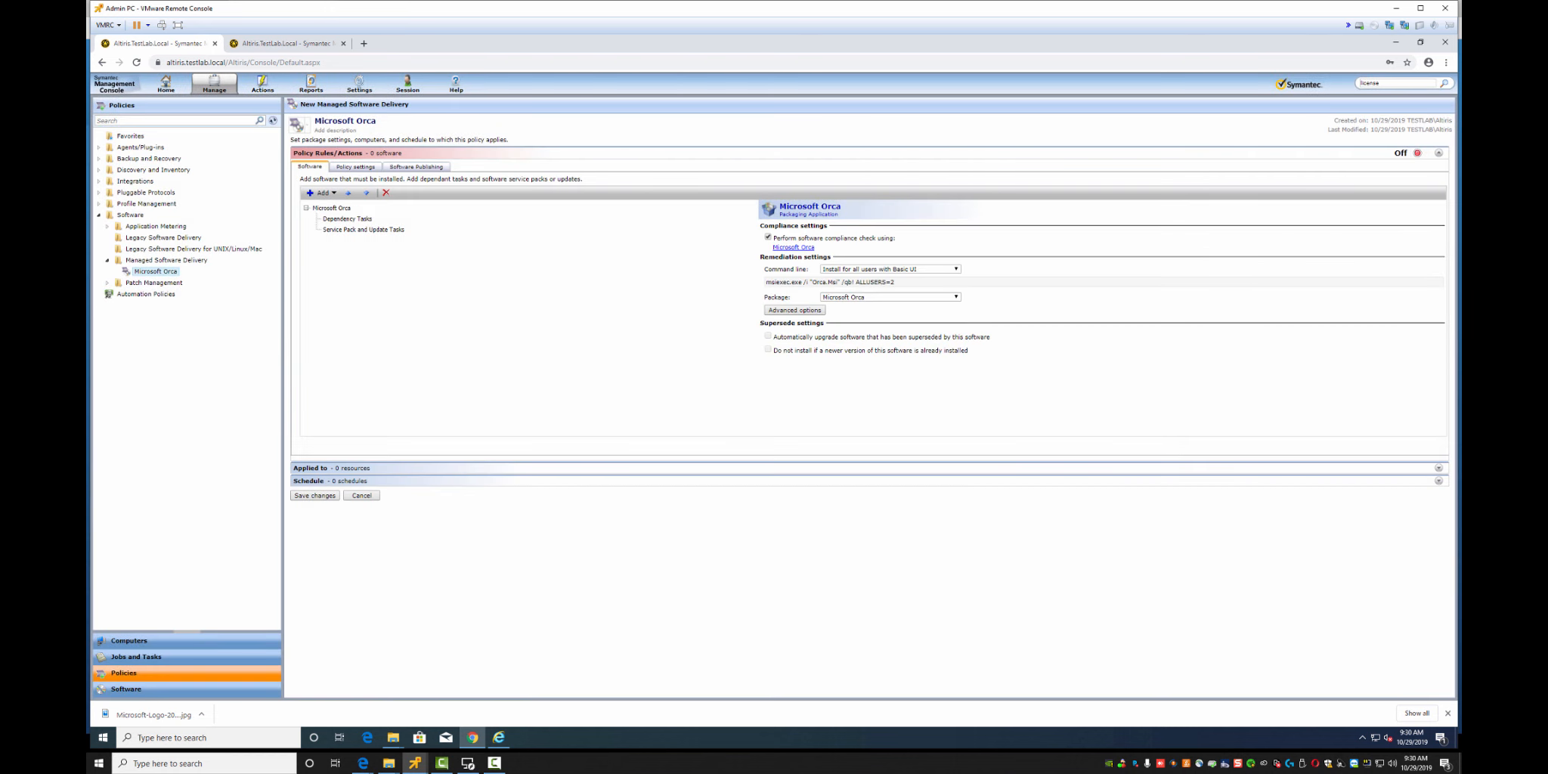
key(super+r)
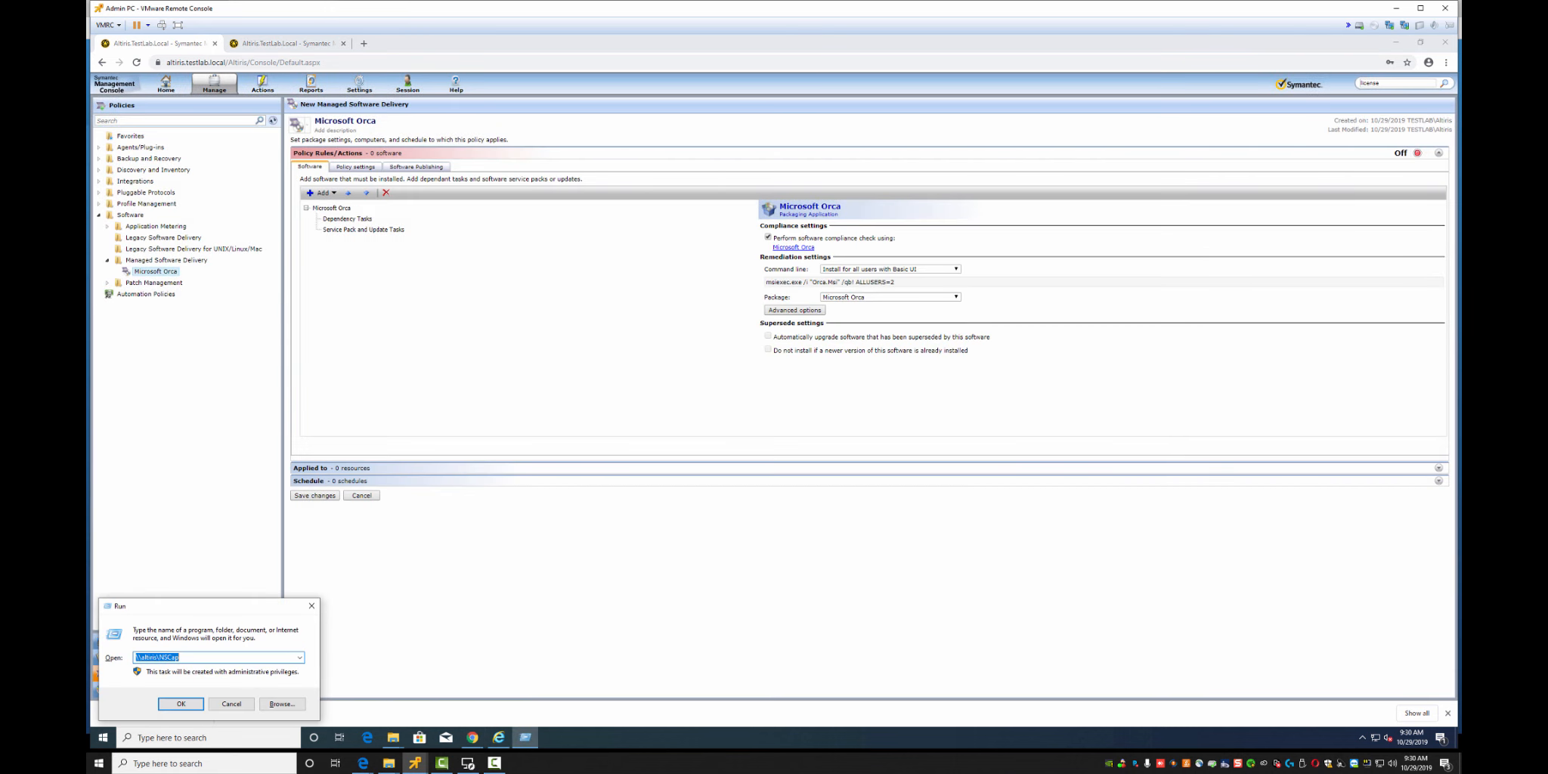
In Notepad, note that software setup has a new software button and compliance check pulls the GUID automatically
text(notepad)
key(Return)
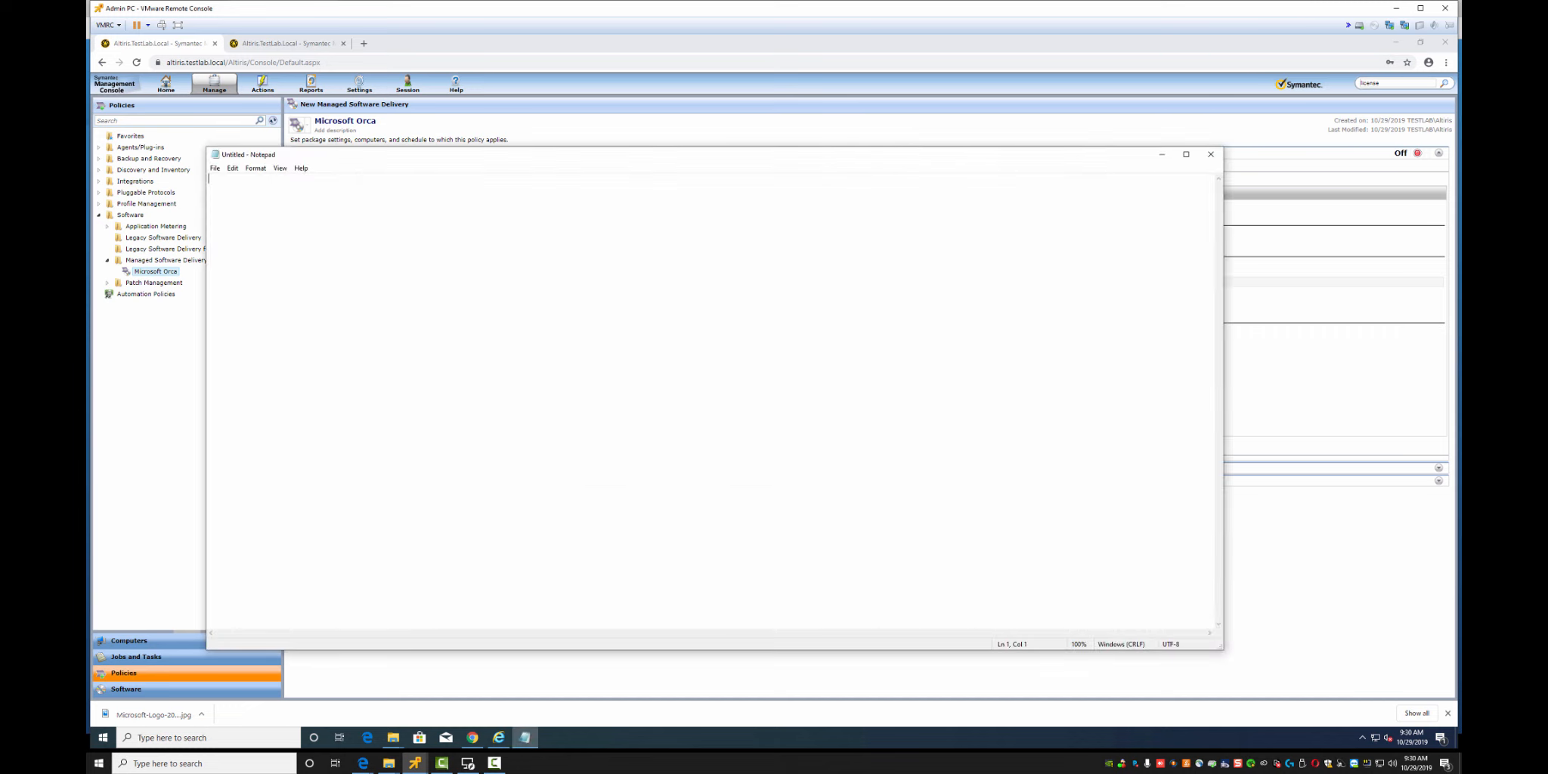
text(swd)
key(BackSpace)
key(BackSpace)
key(BackSpace)
text(setting up soft)
text(ware i)
text(s different )
text(has )
text(new software button)
key(Return)
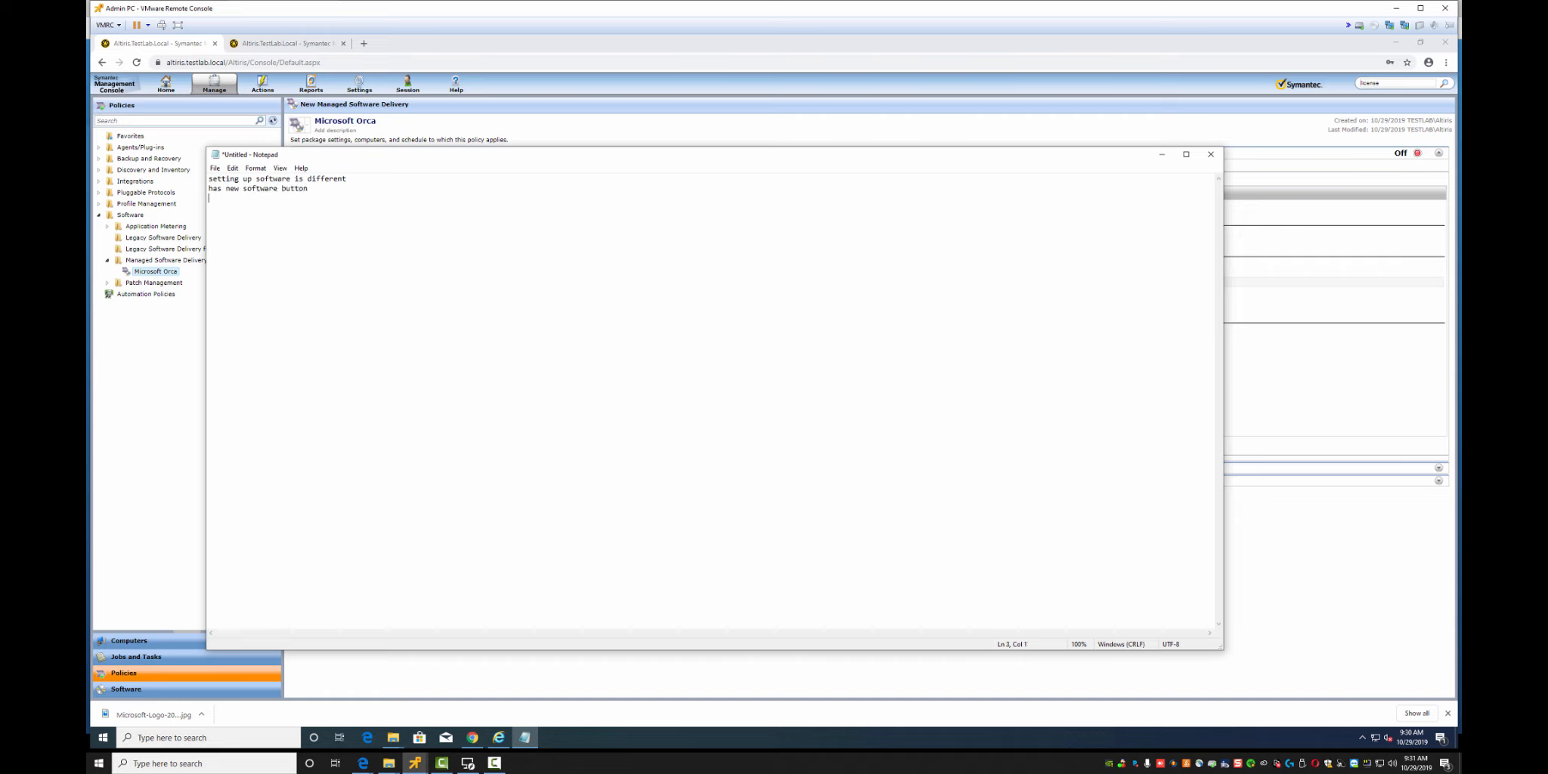
text(appl)
key(BackSpace)
key(BackSpace)
key(BackSpace)
key(BackSpace)
text(compliance check pulled in GUID automatically - i usually use)
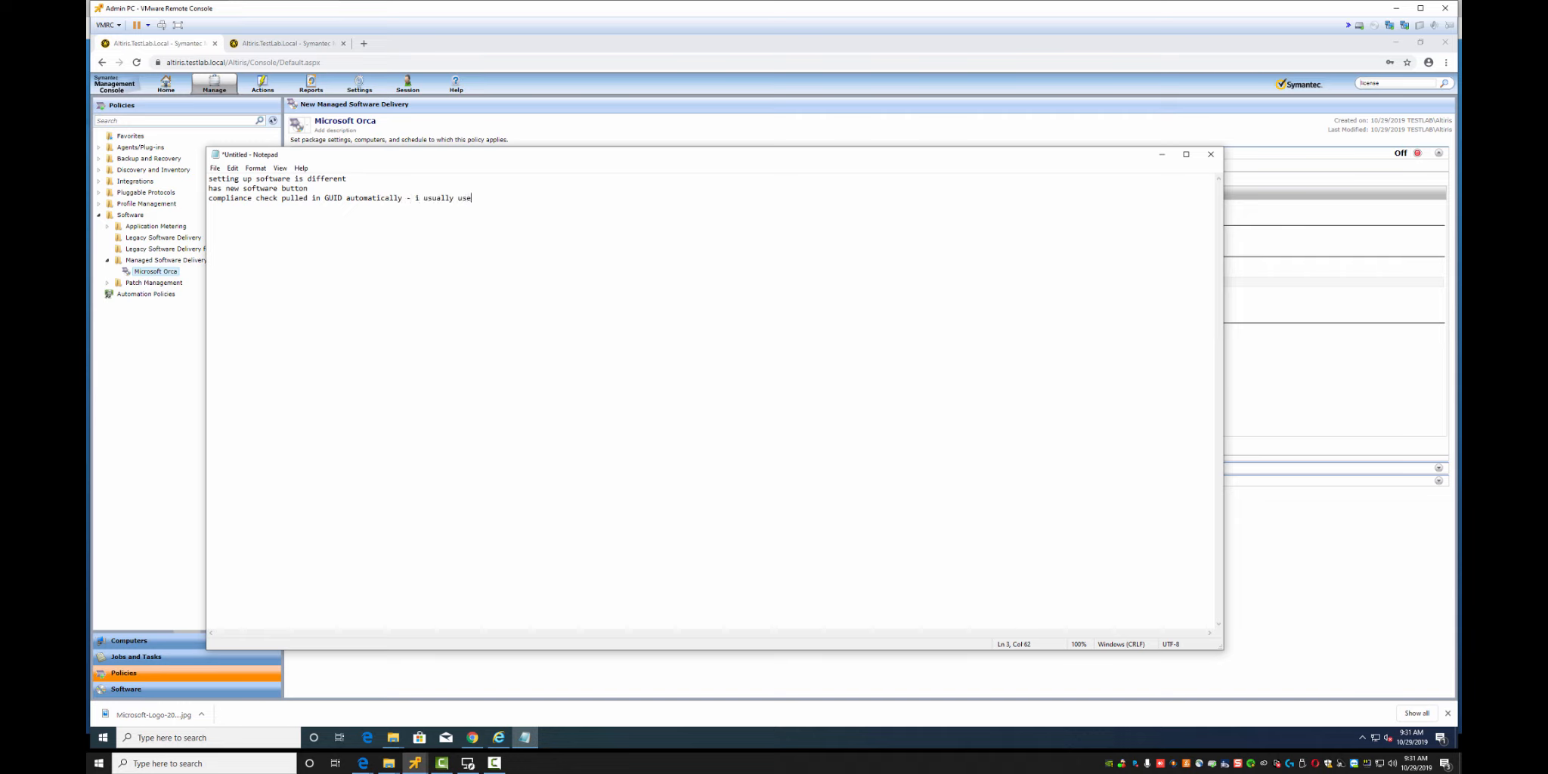
text( Orca for that...)
key(Return)
Save the notes to the Desktop as RU3-Enhancements
click(215, 168)
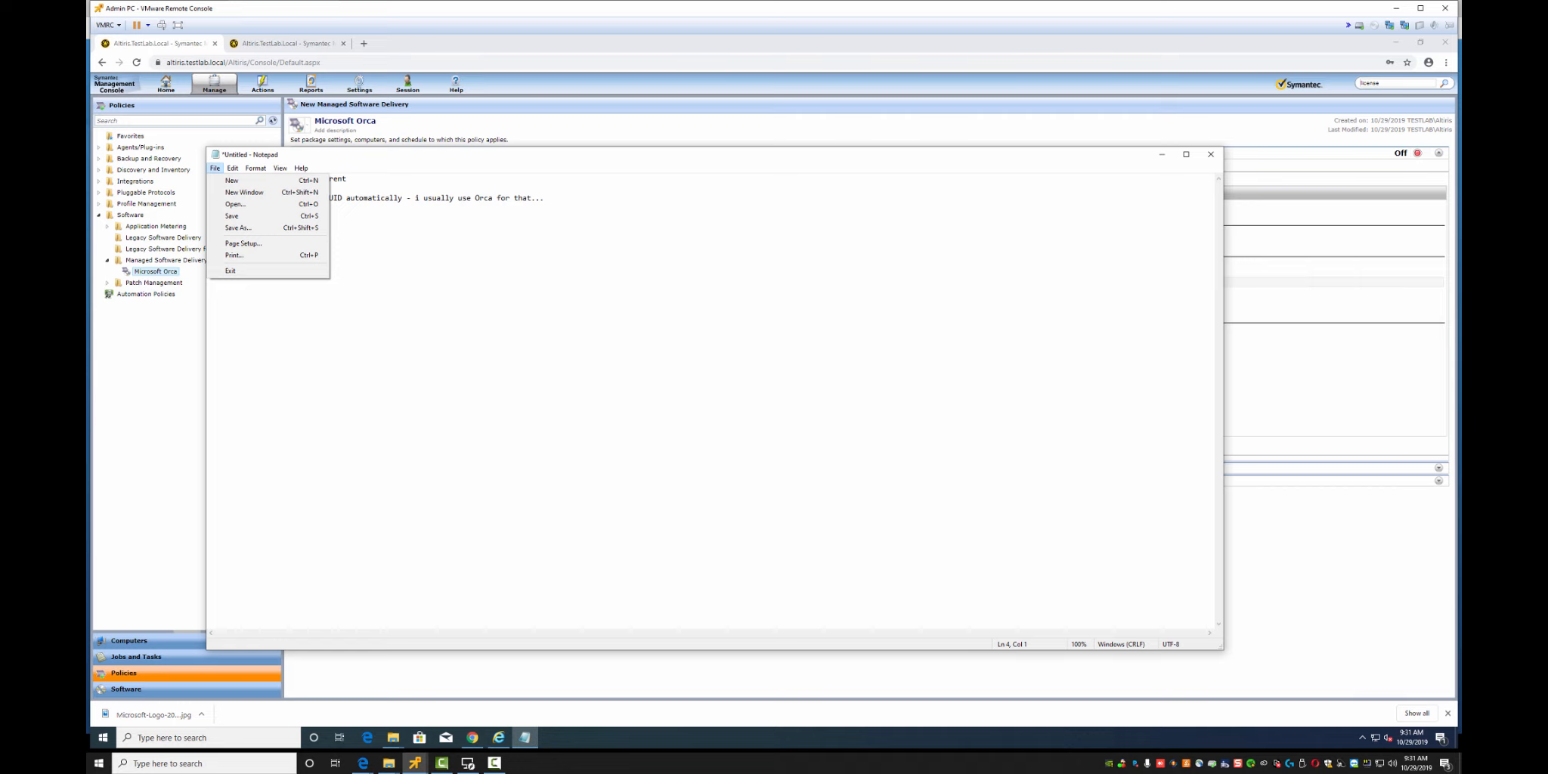
click(231, 216)
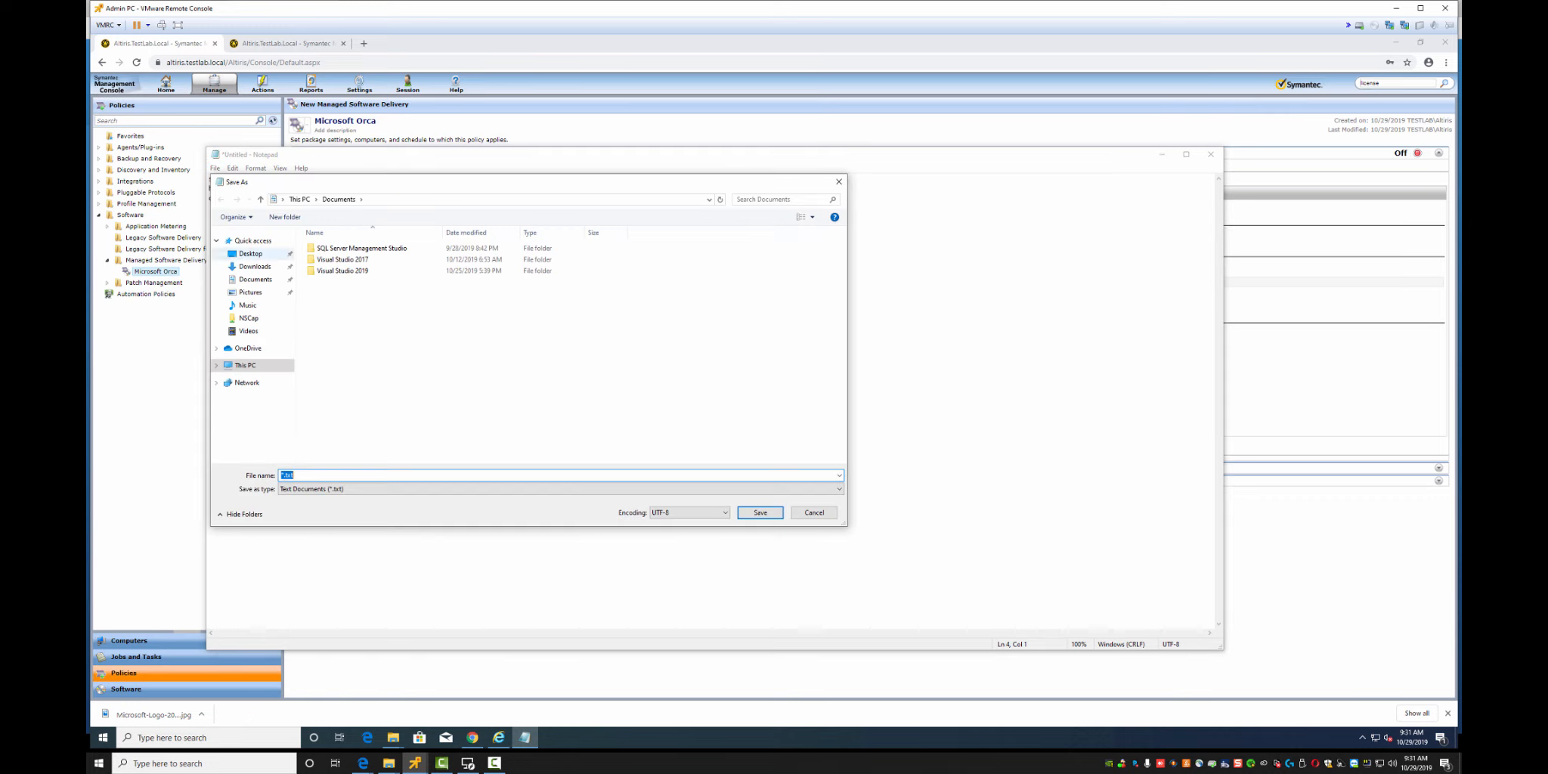
click(250, 253)
click(332, 476)
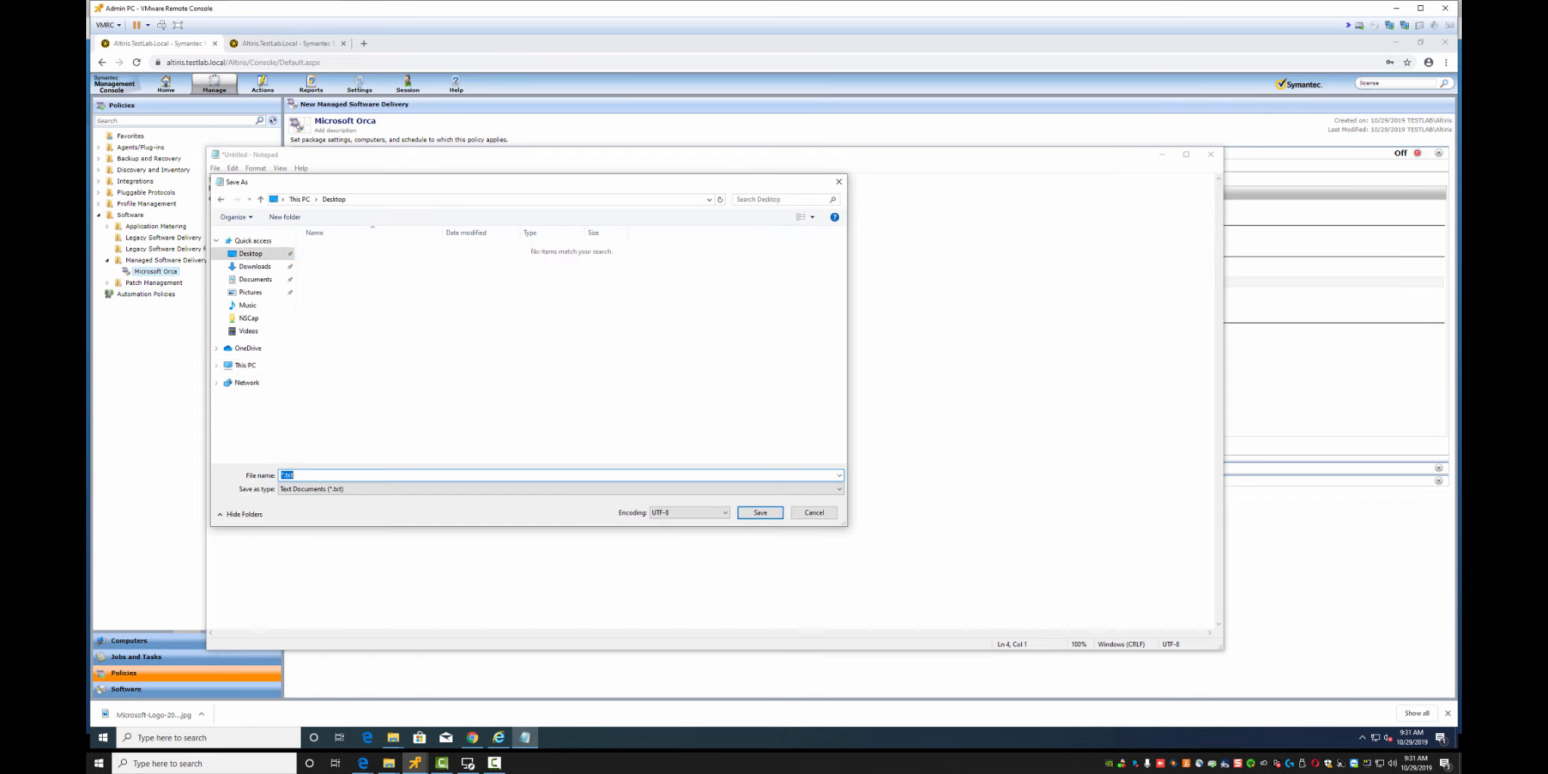
text(RU3-Enhancements)
key(Return)
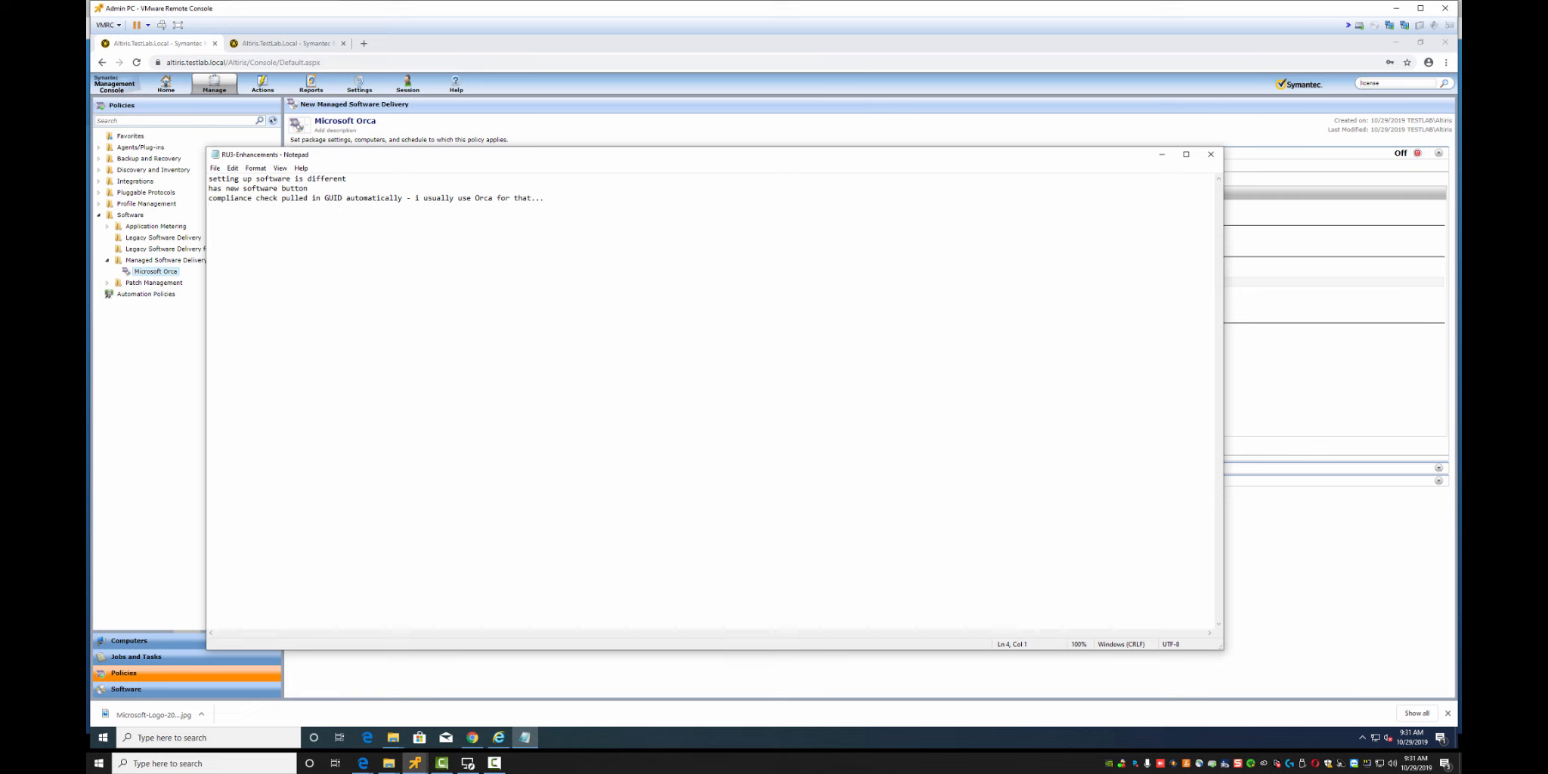
Publish the Microsoft Orca policy to the Software Portal, entering 'Microsoft O' as the software name
click(1161, 154)
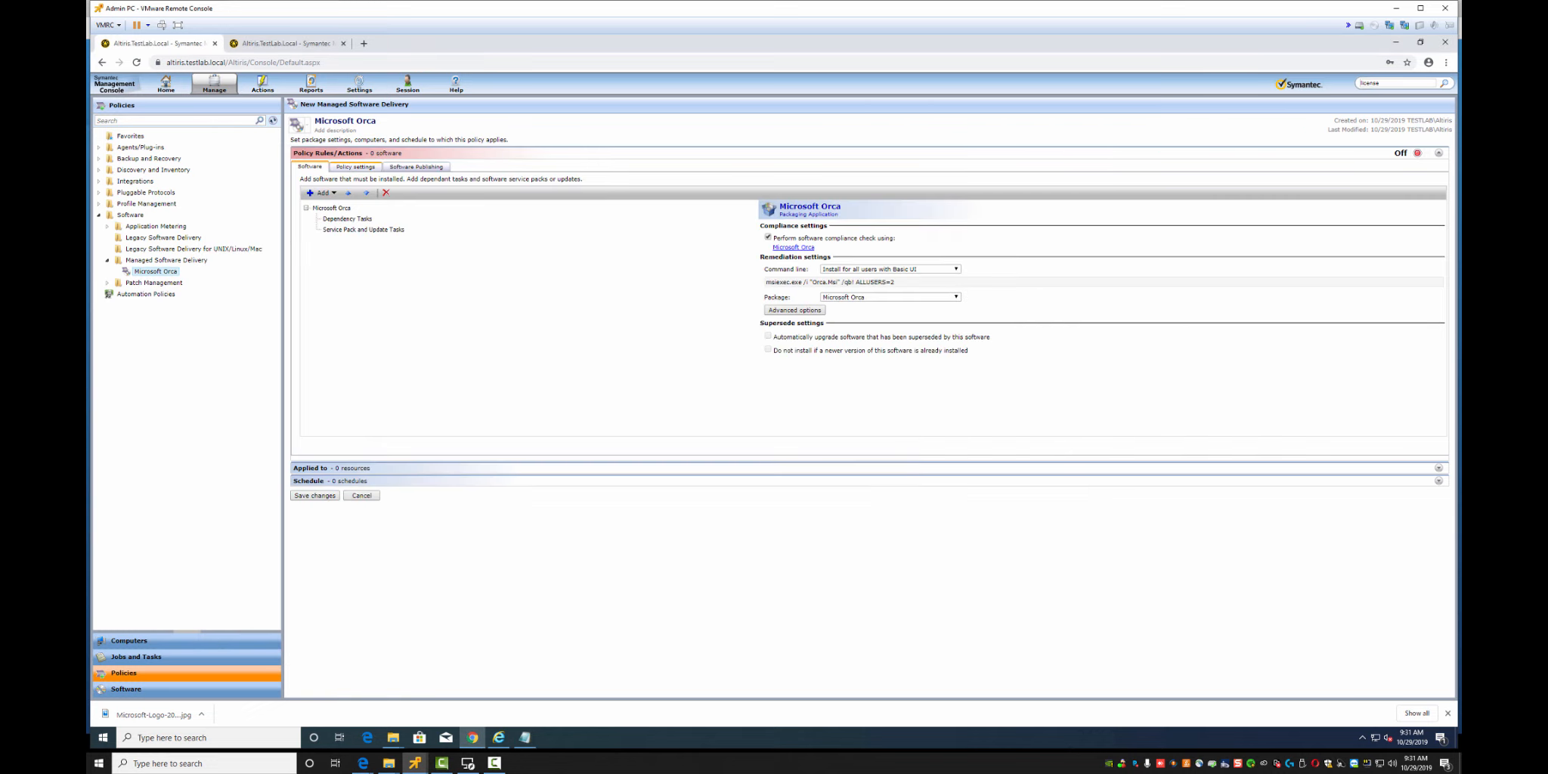
click(355, 166)
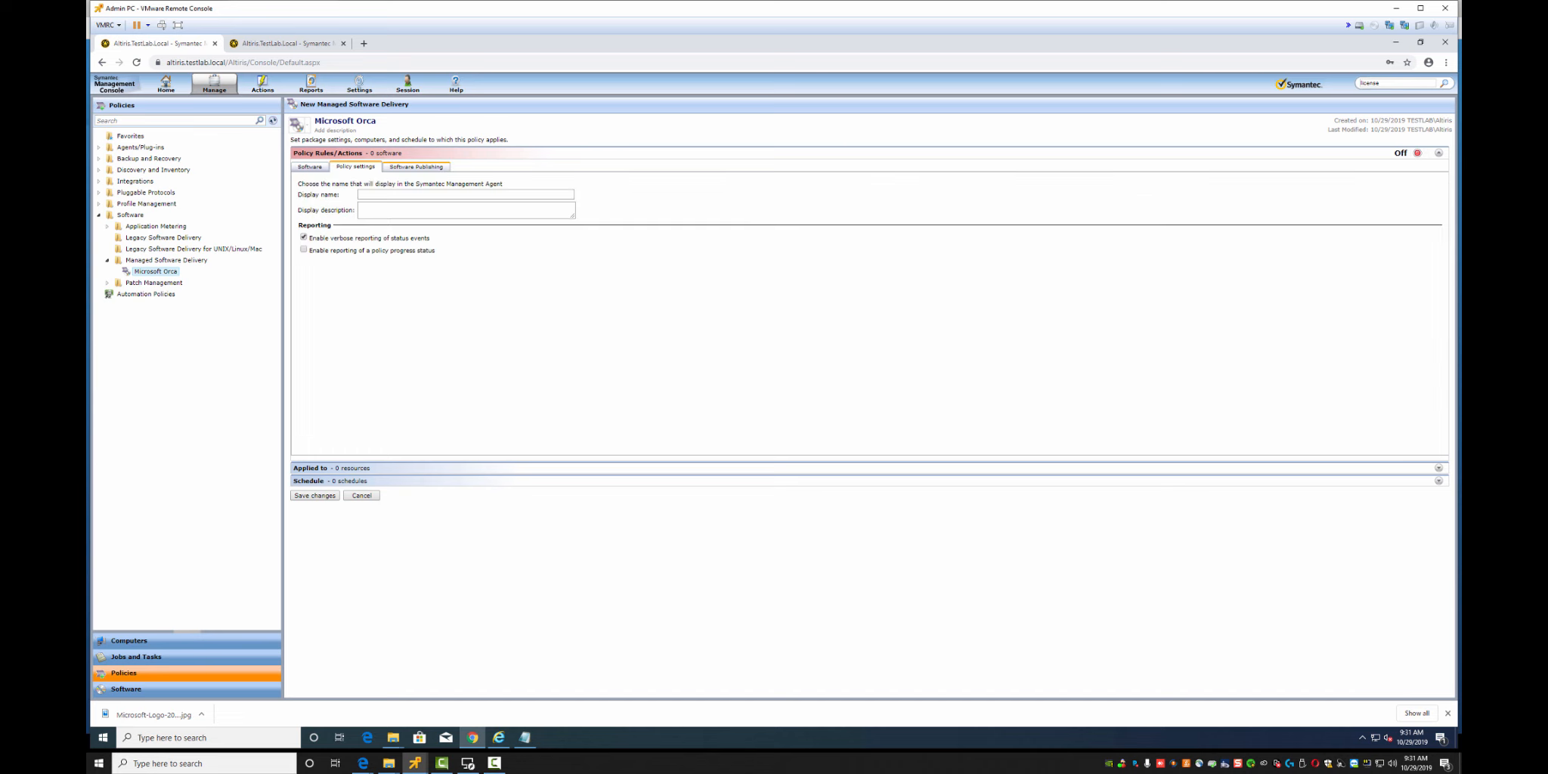
click(415, 166)
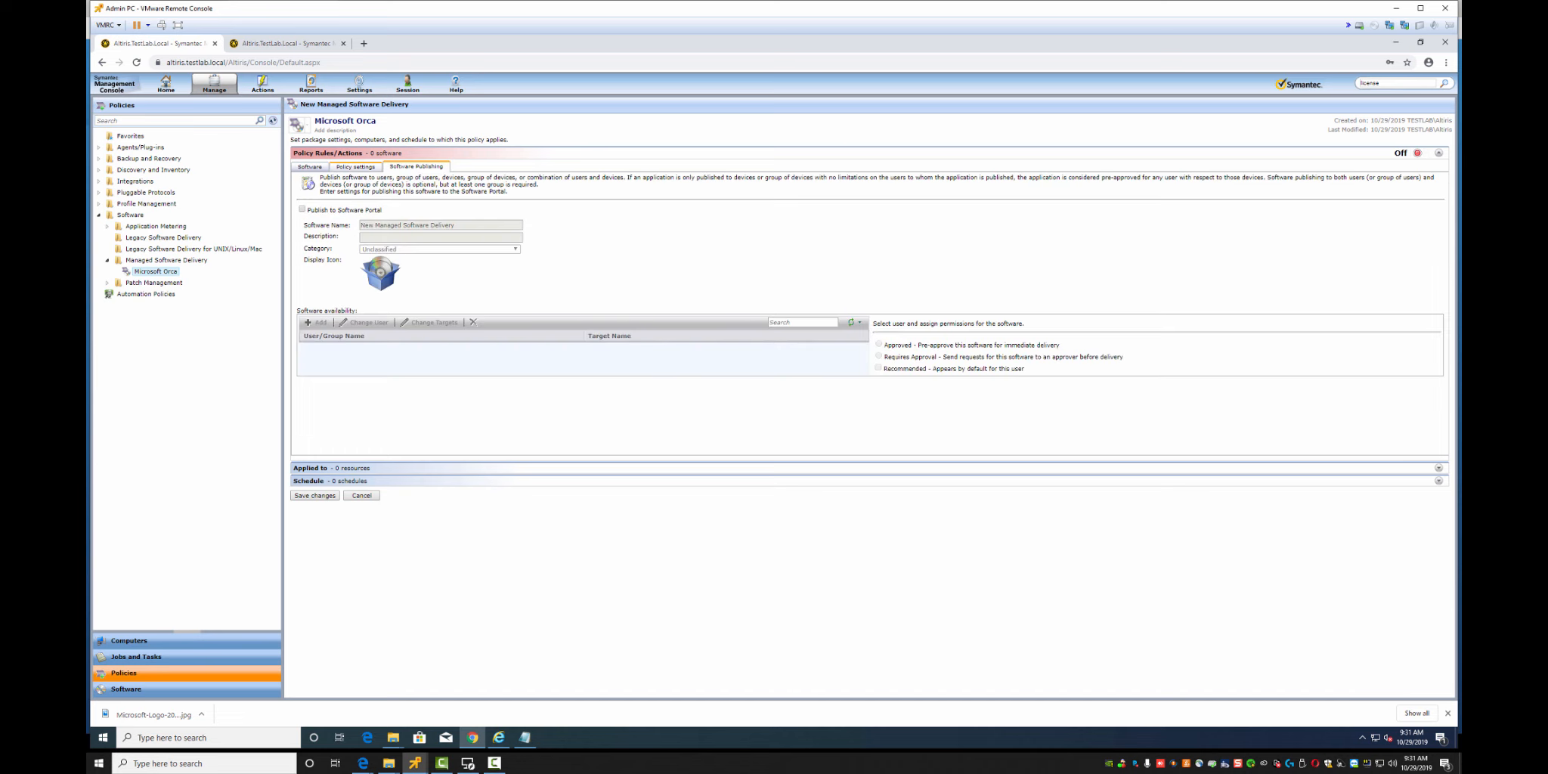
click(302, 210)
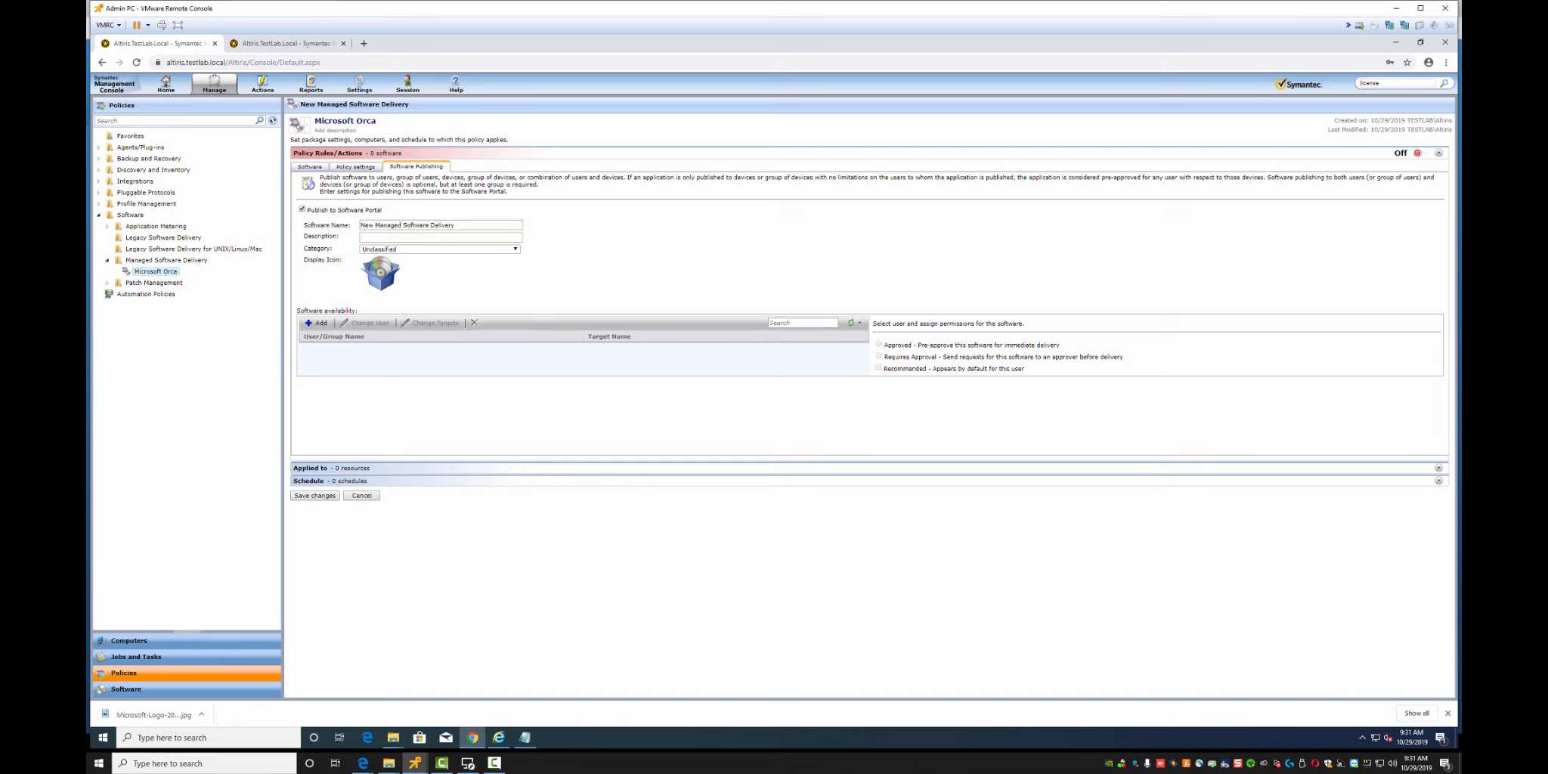
key(Tab)
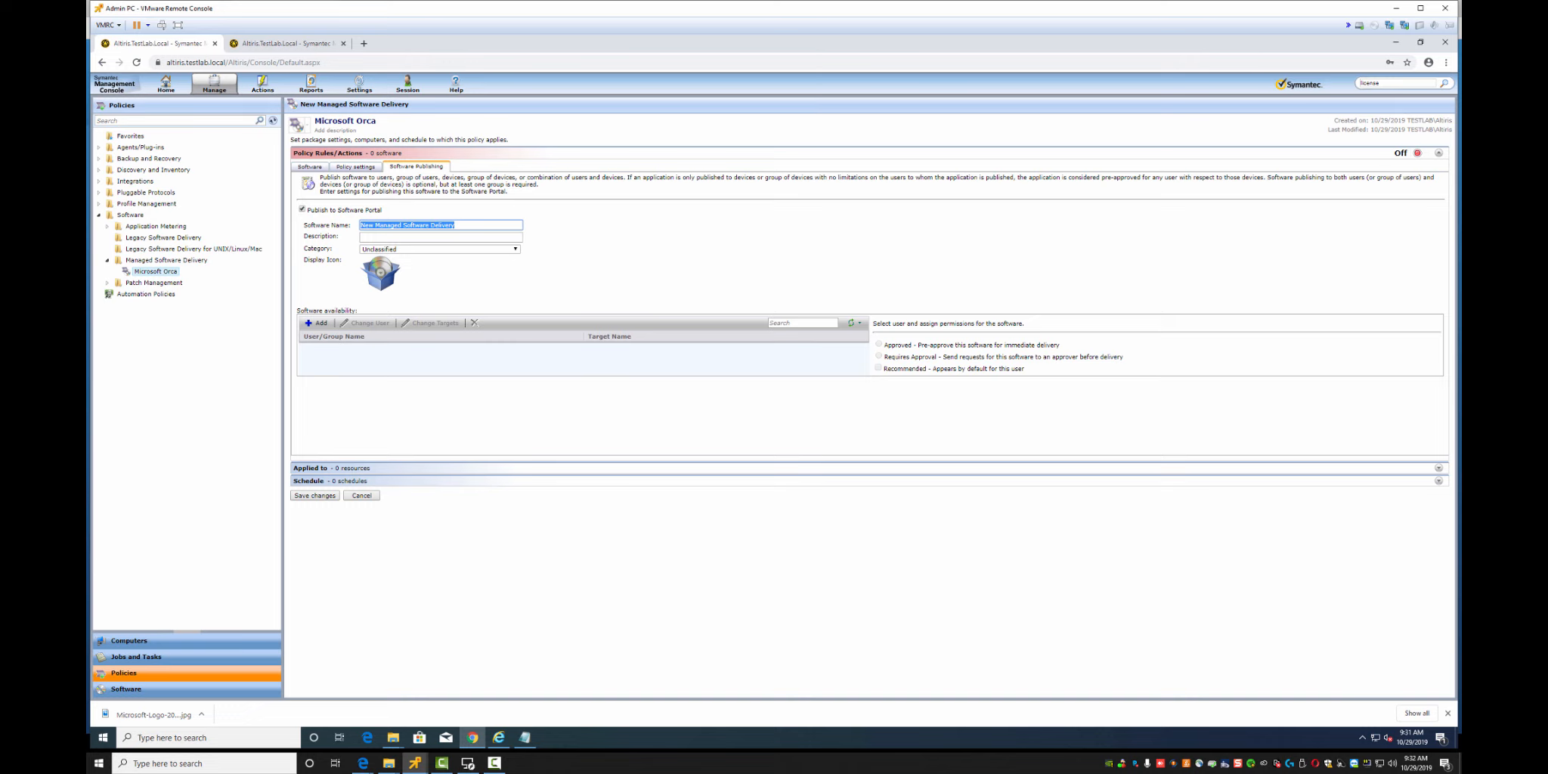
text(Microsoft Orca)
Set category Packaging Application, description 'Microsoft app for editing MSI files', and availability to All Users
key(Tab)
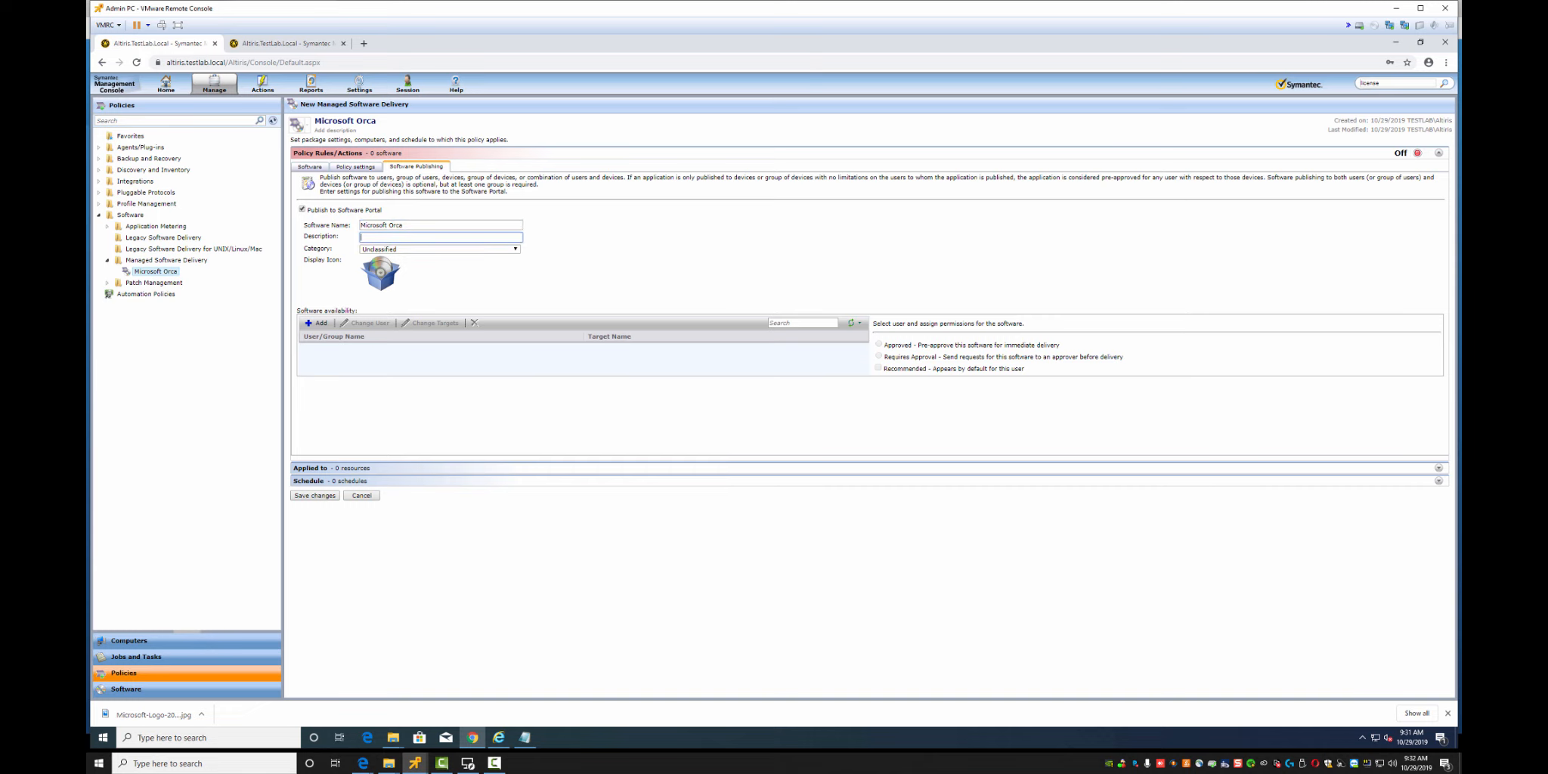
text(Packain)
text(ging Application)
key(Tab)
key(alt+Down)
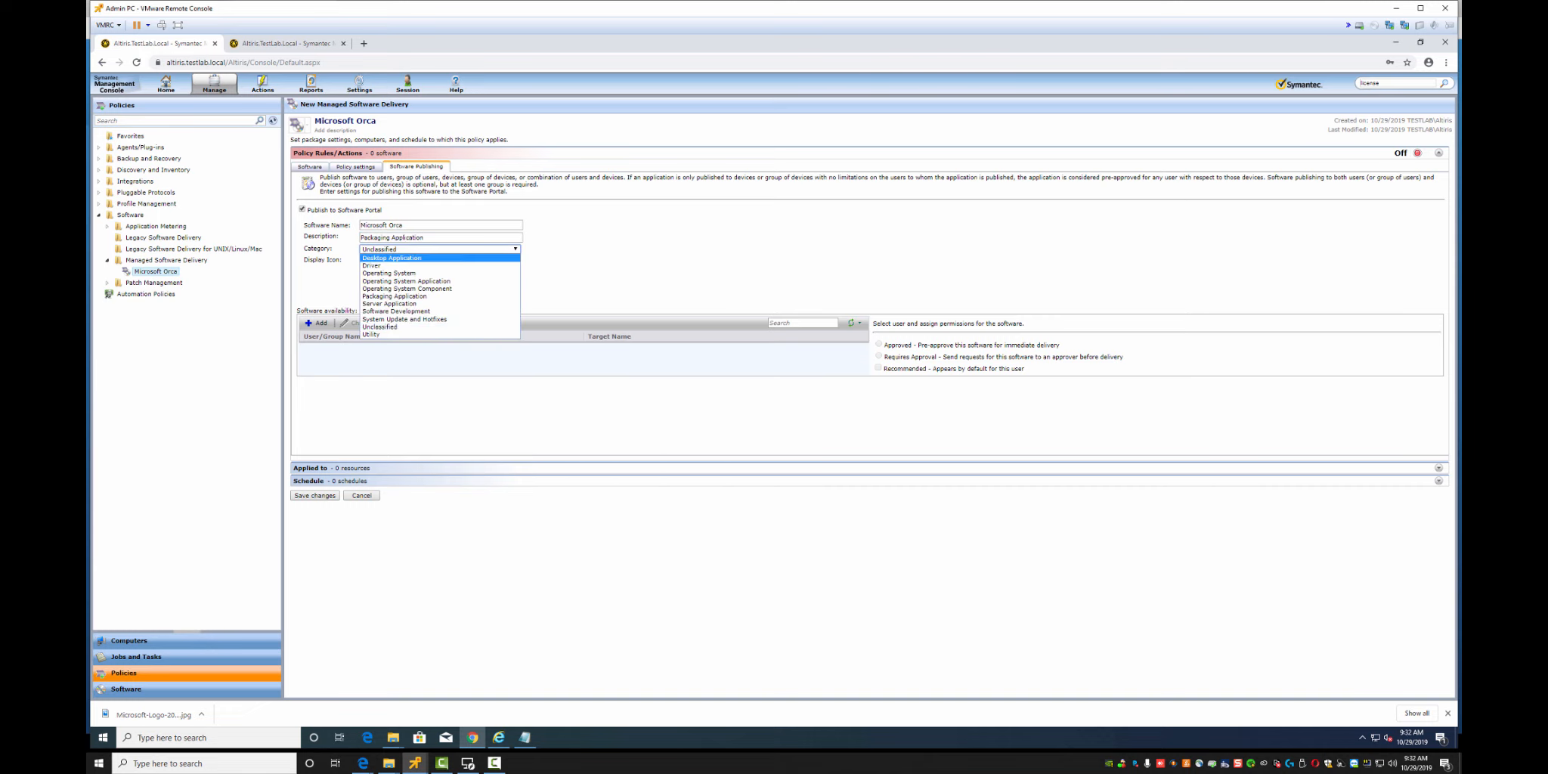
click(394, 296)
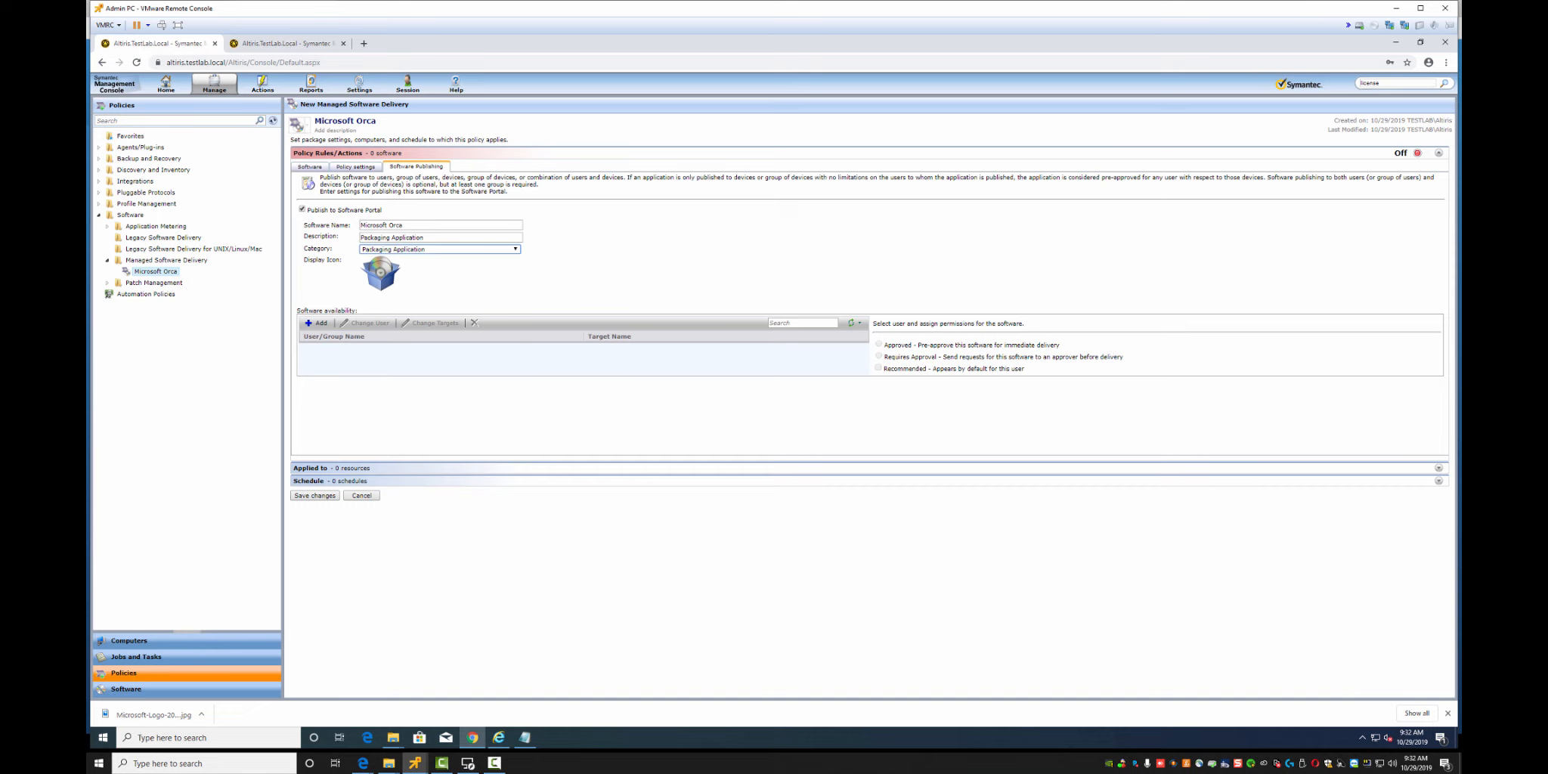
key(shift+Tab)
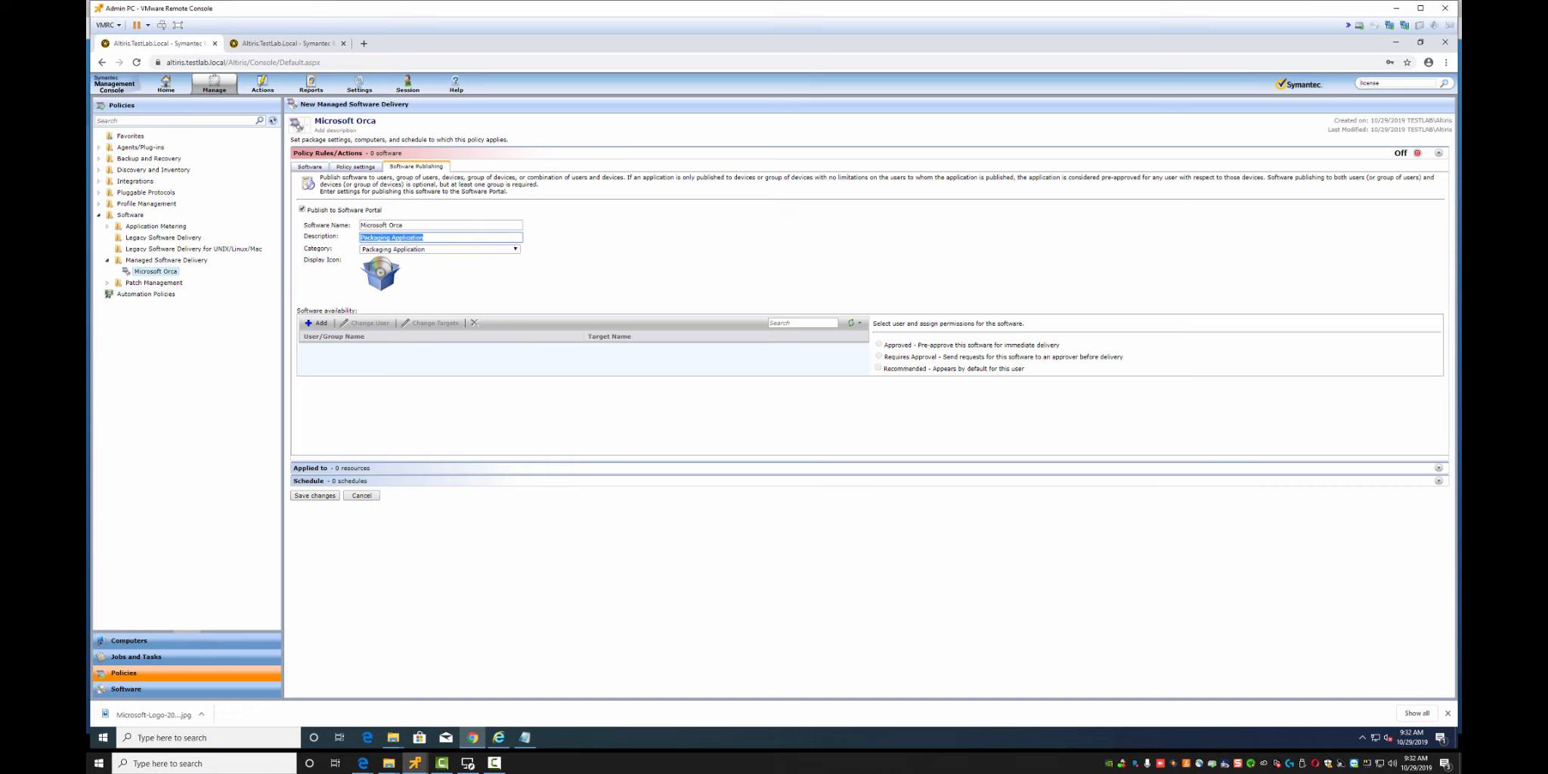
text(Microsoft app for editing MSI files)
click(317, 323)
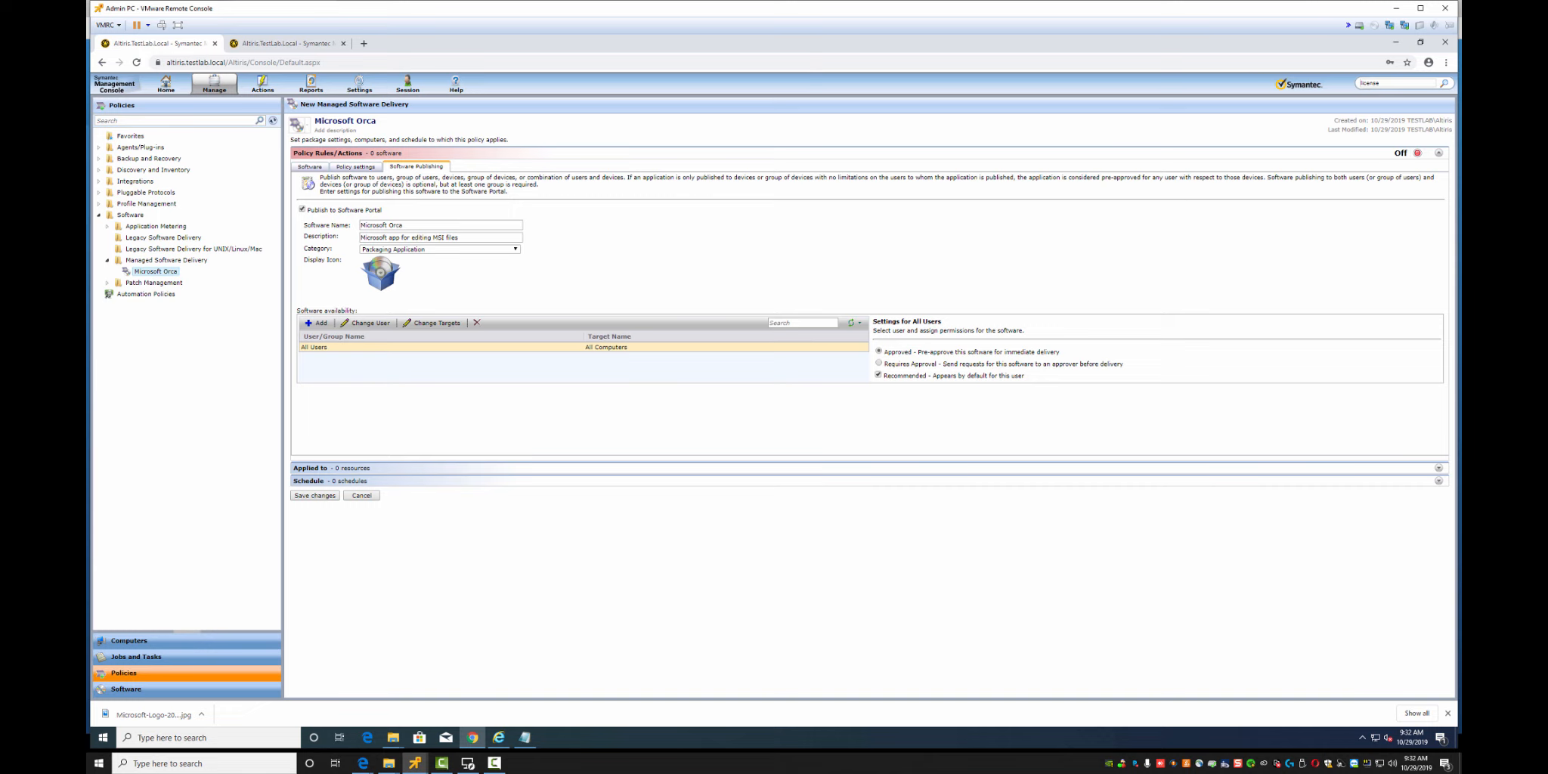
click(1438, 468)
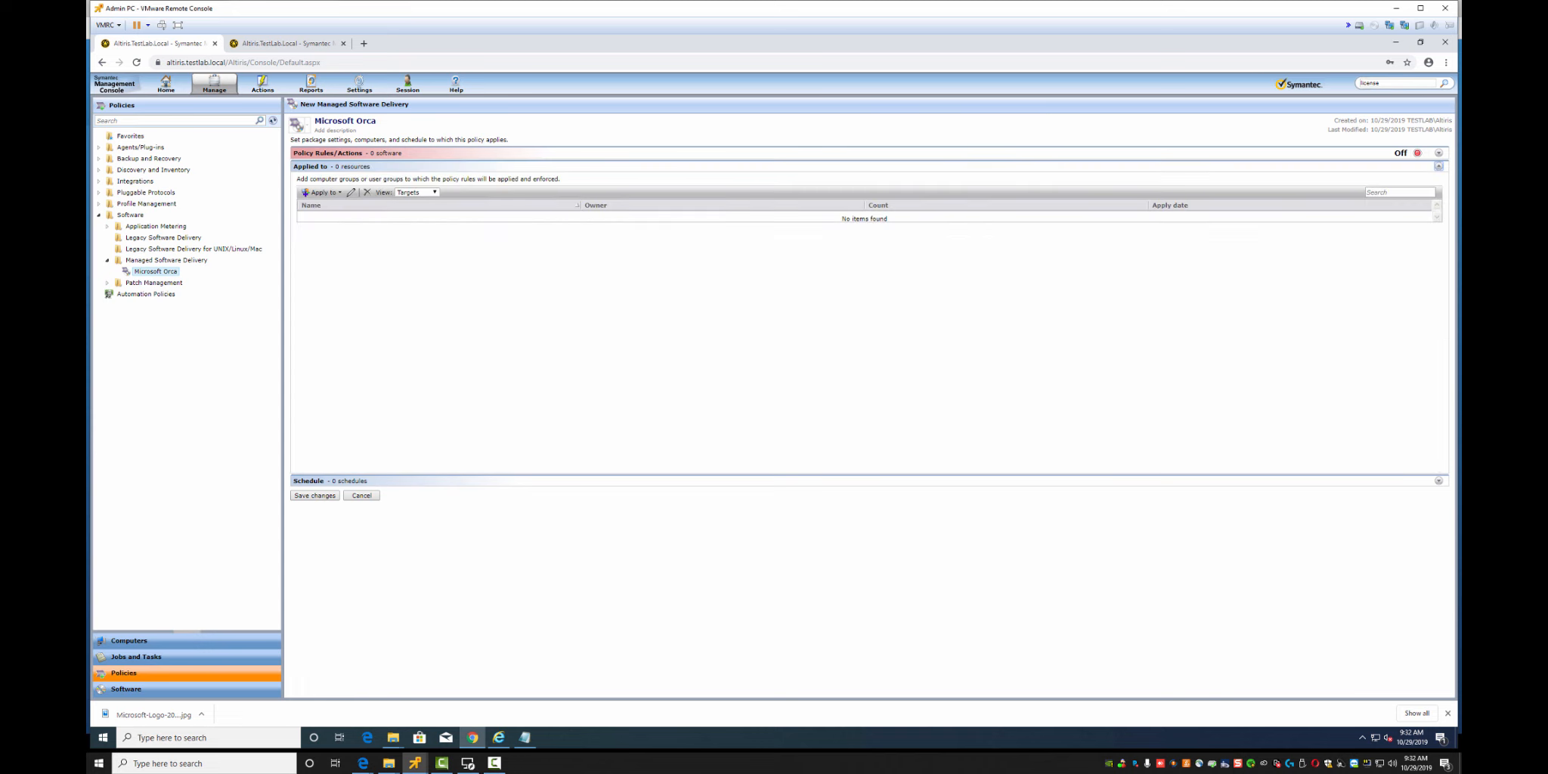
Among the computer targets, create a folder named '1. Lab Targets' and begin a new target
click(323, 192)
click(323, 203)
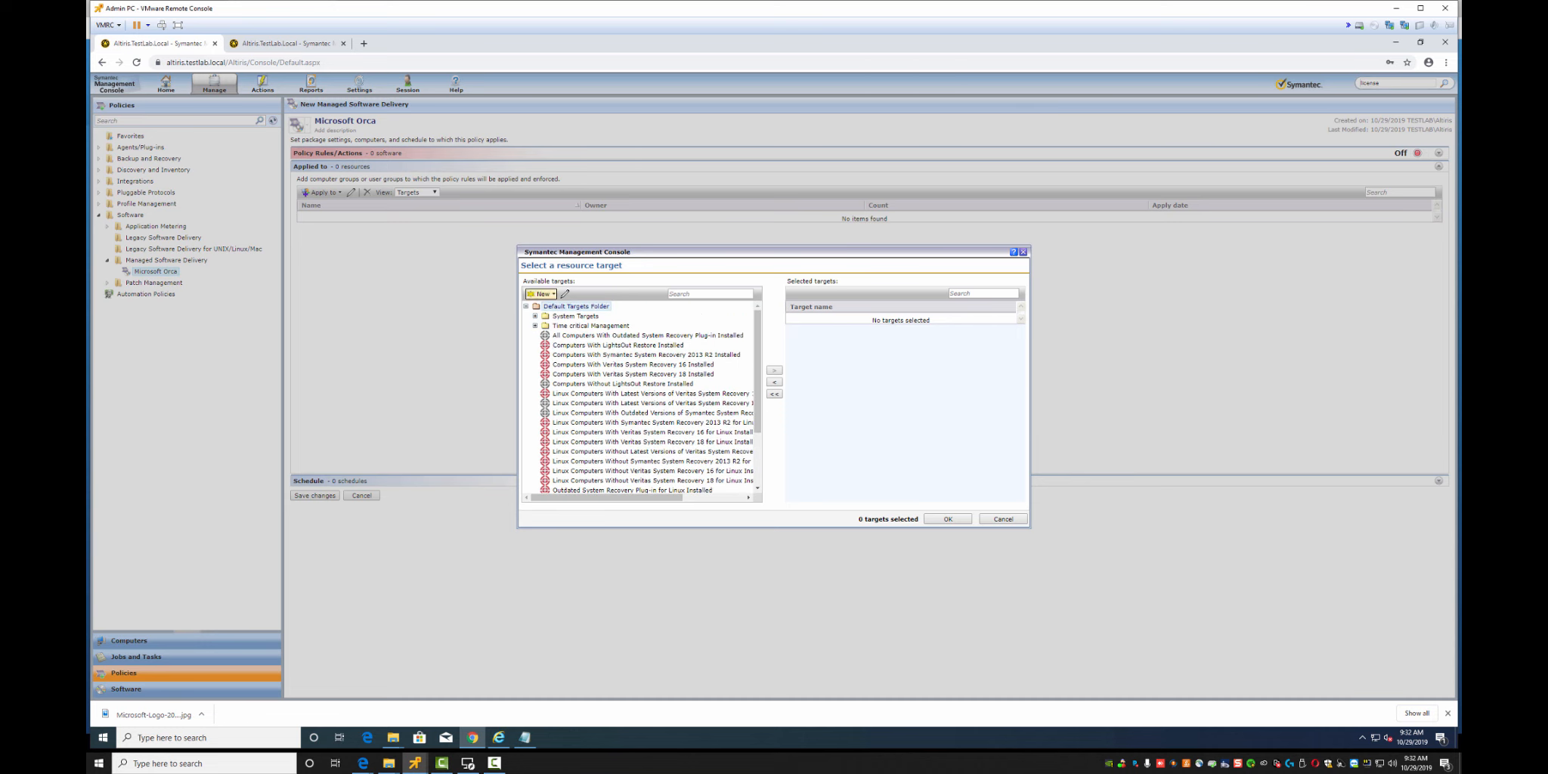
click(541, 293)
click(576, 319)
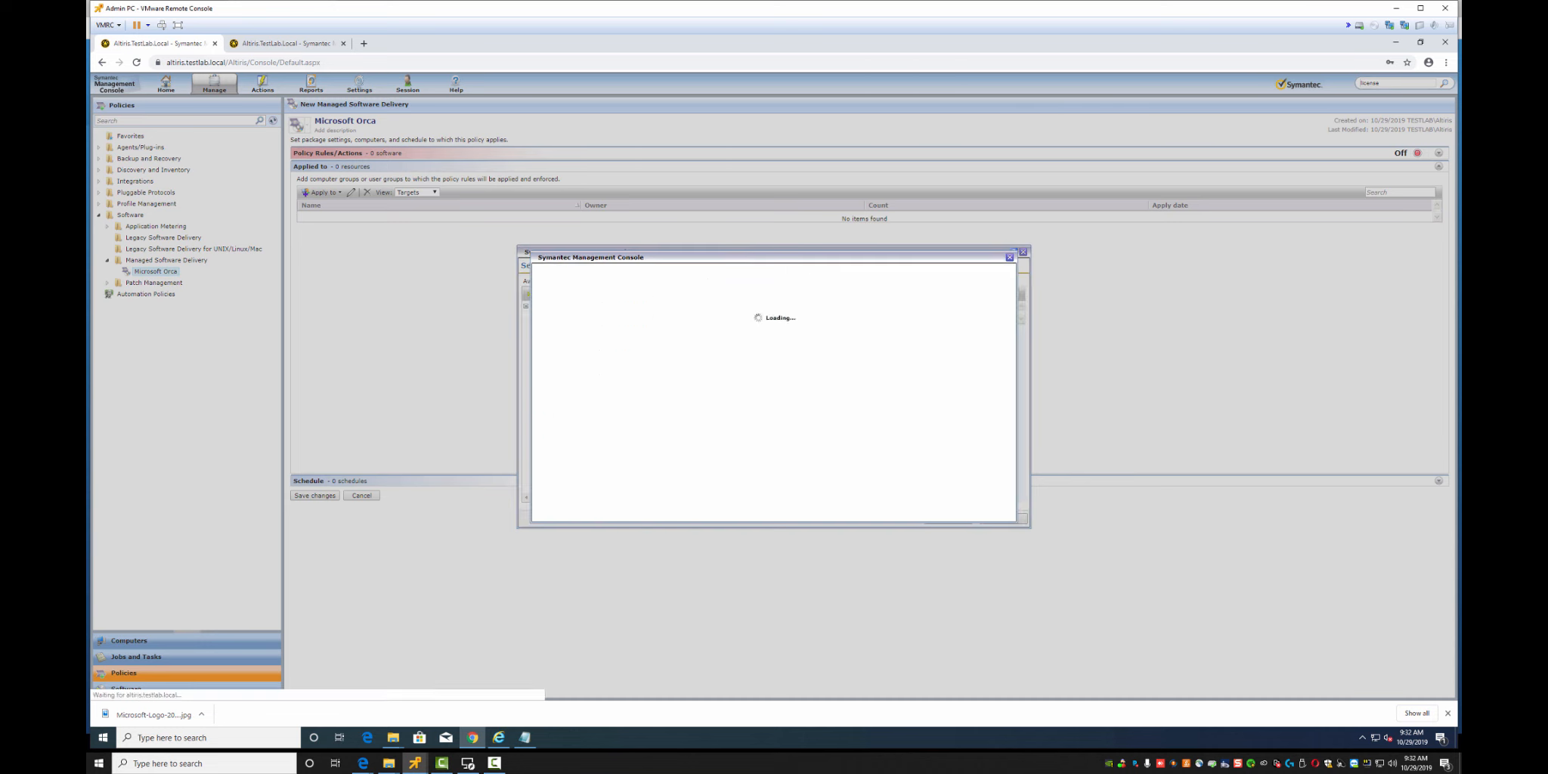
key(Escape)
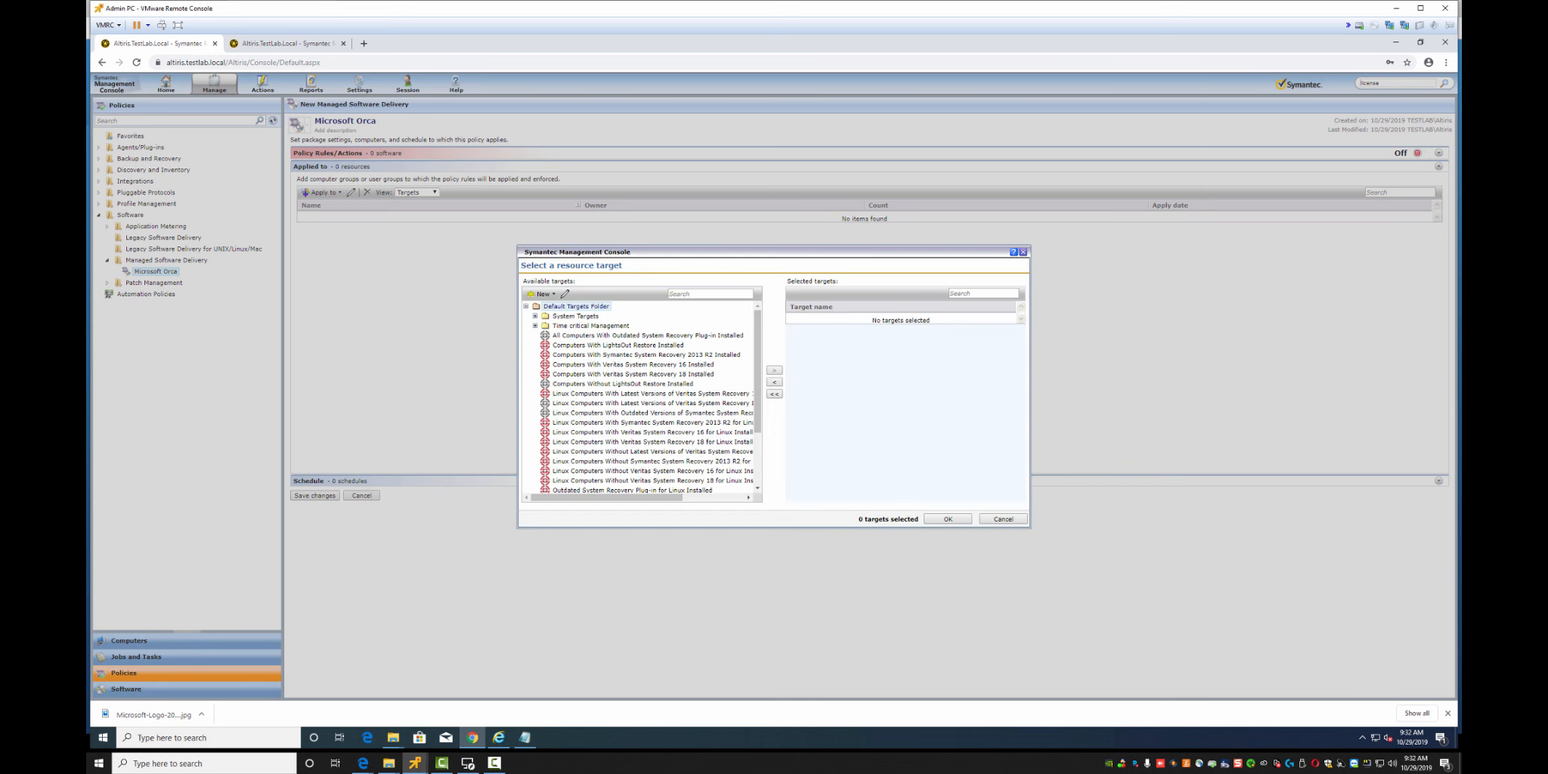
click(542, 293)
click(556, 306)
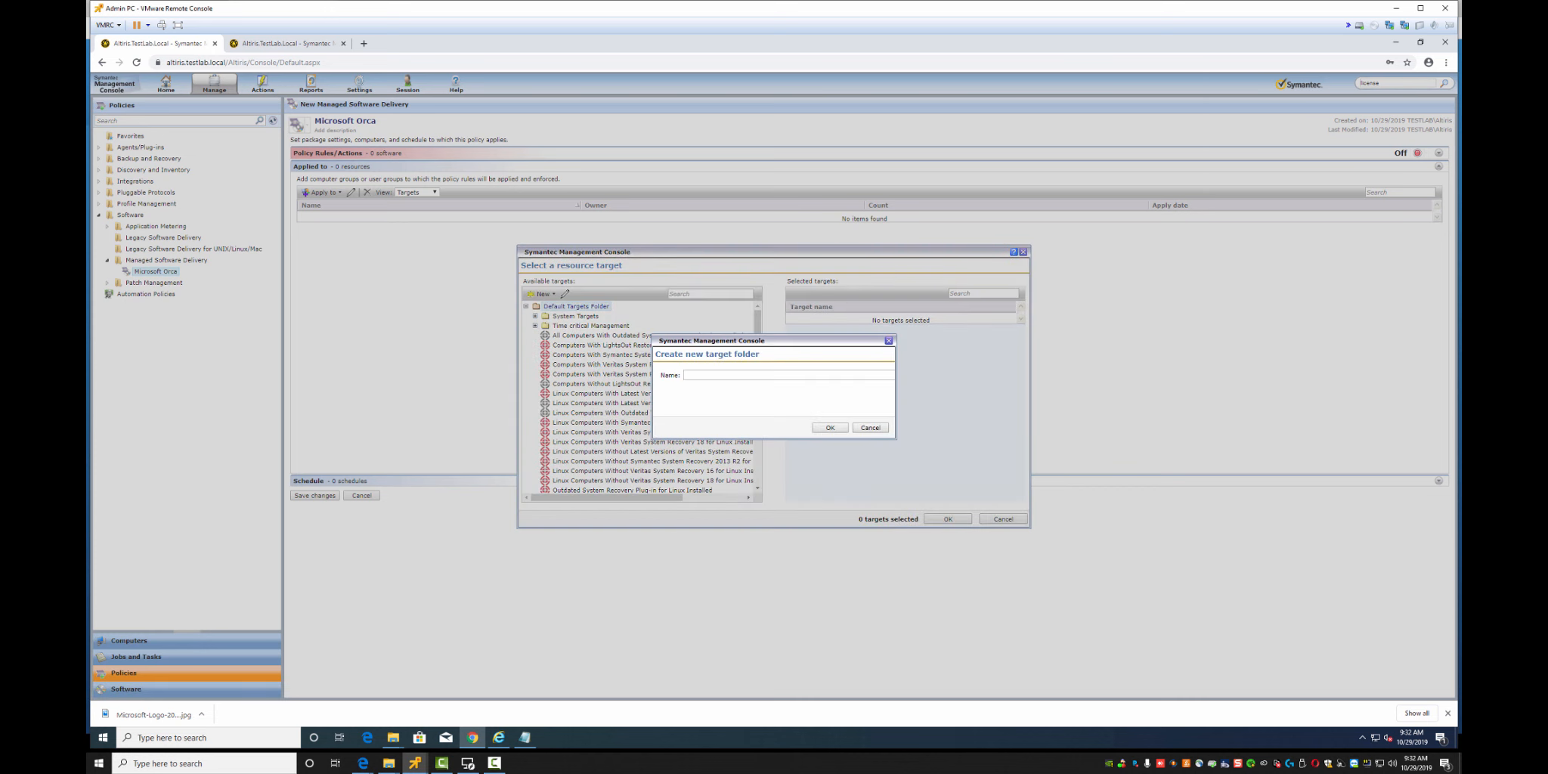
click(685, 374)
text(1. Lab Targets)
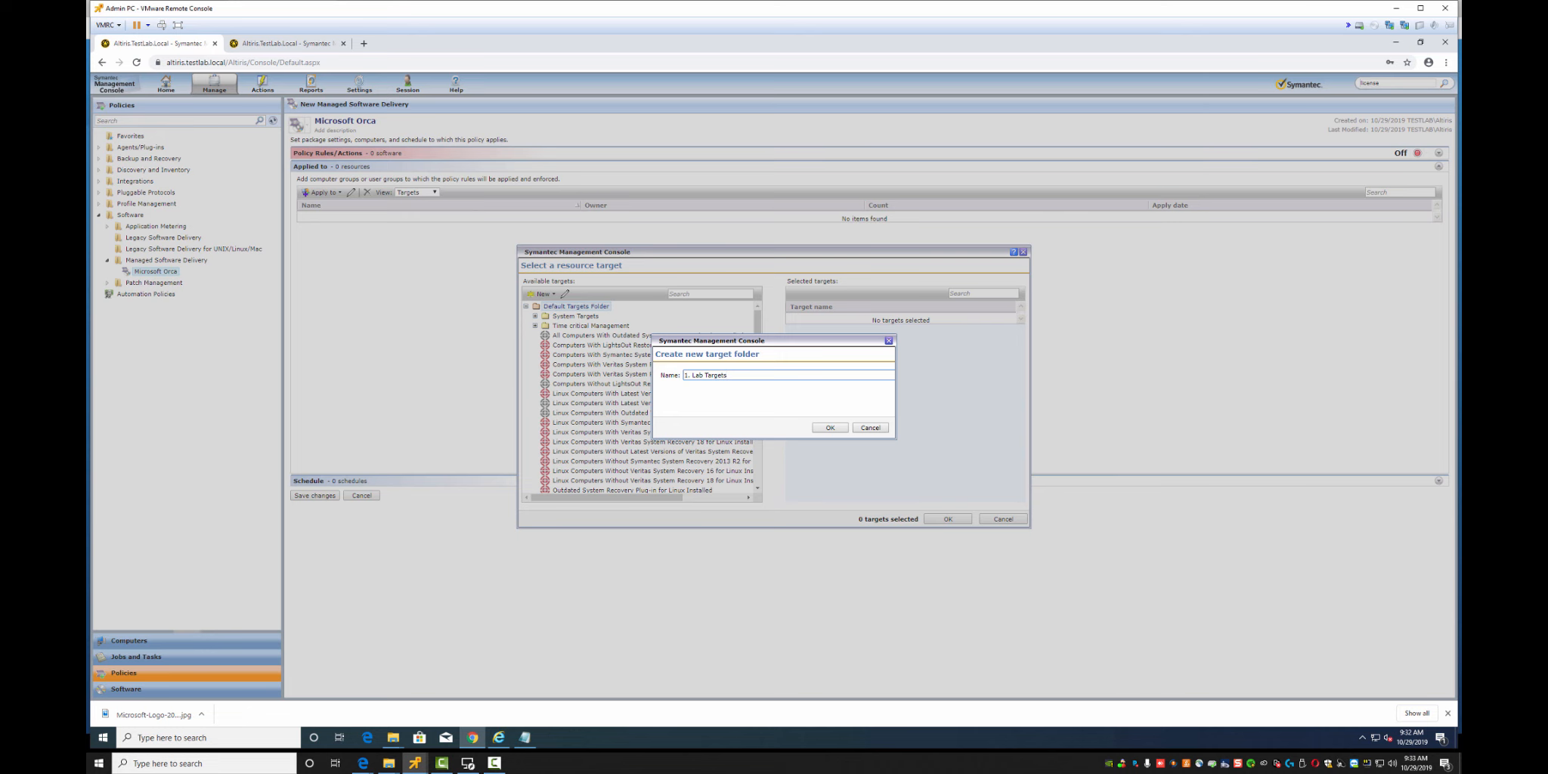
click(830, 428)
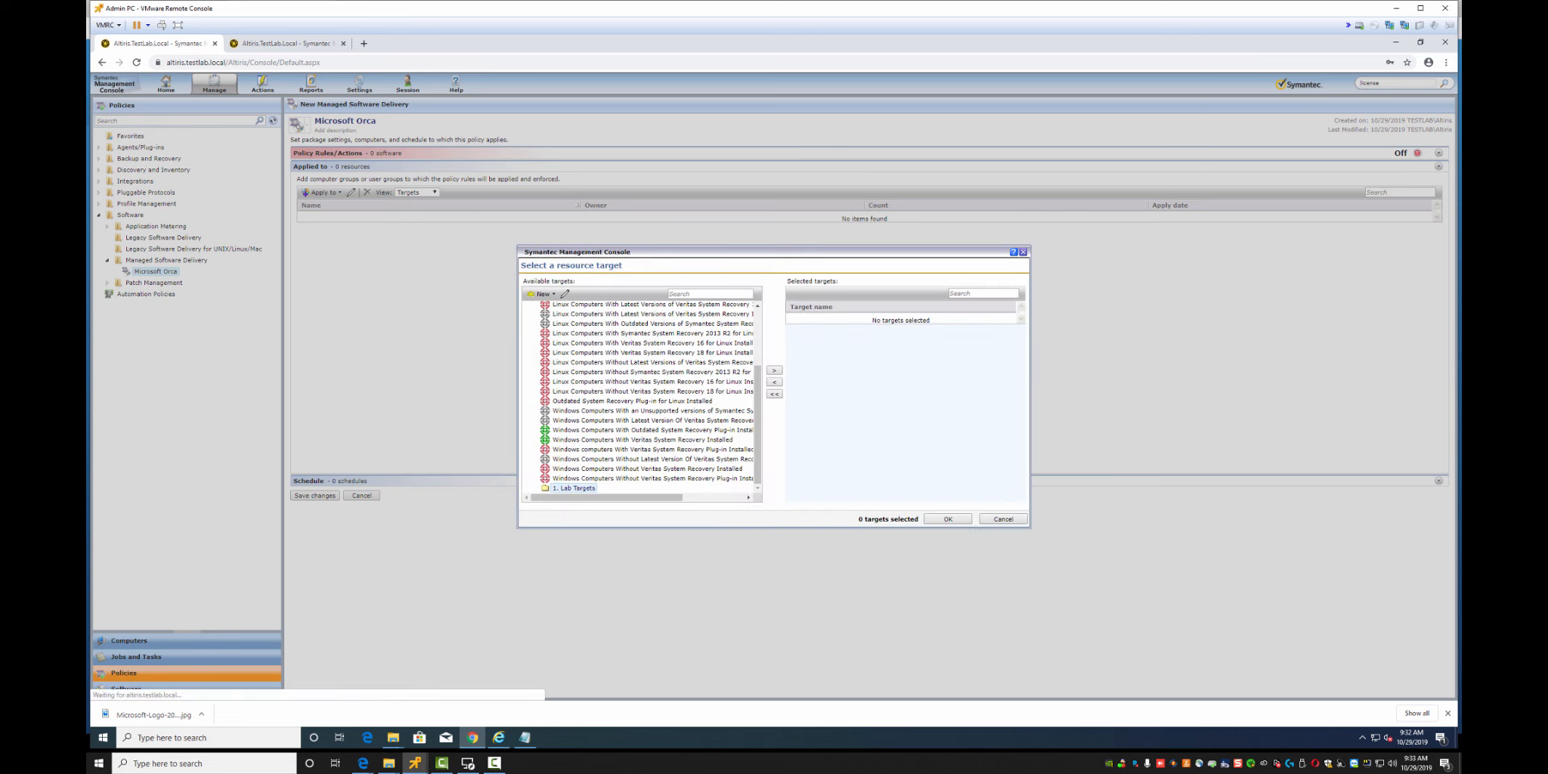
click(543, 293)
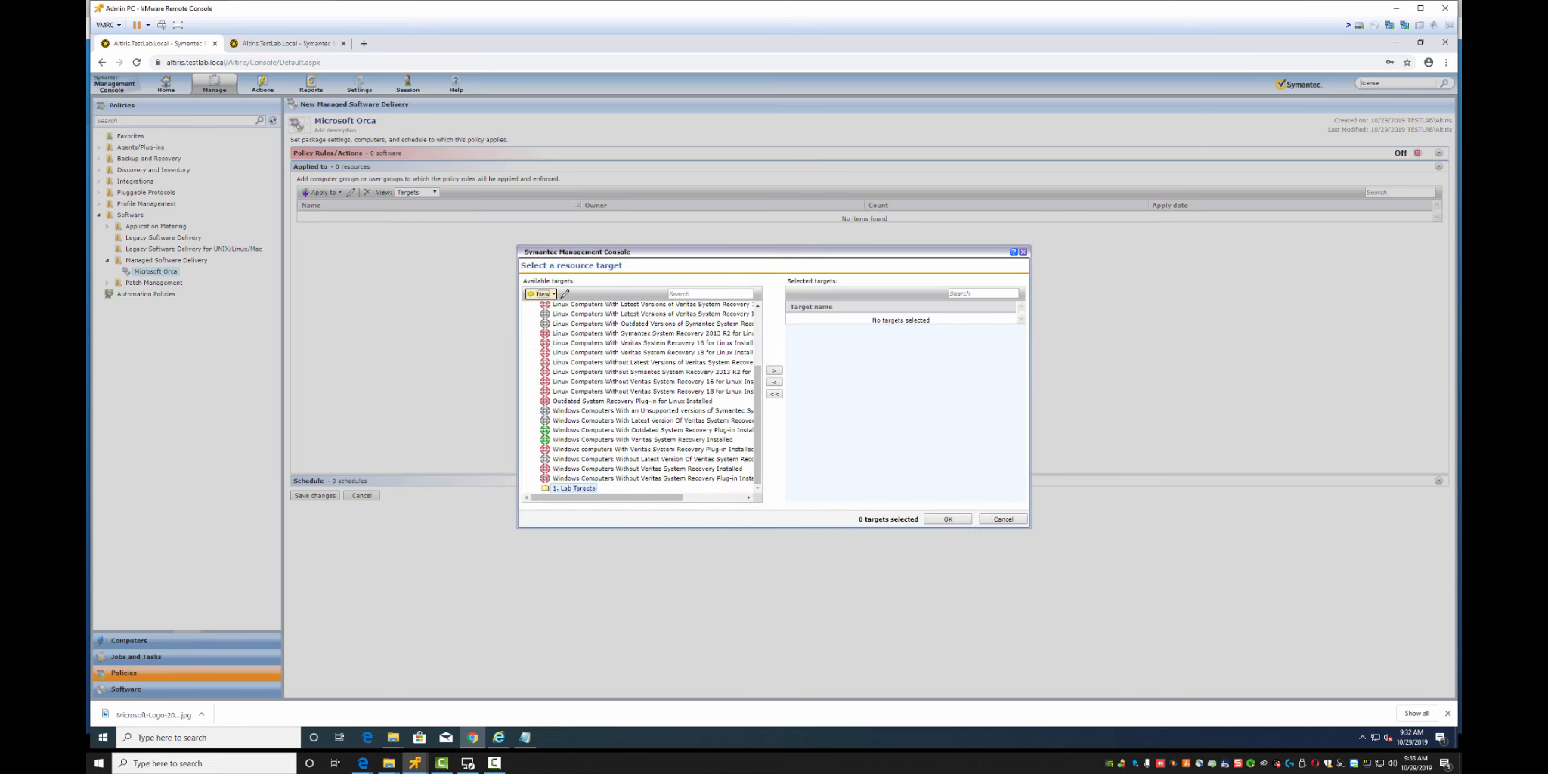
click(582, 321)
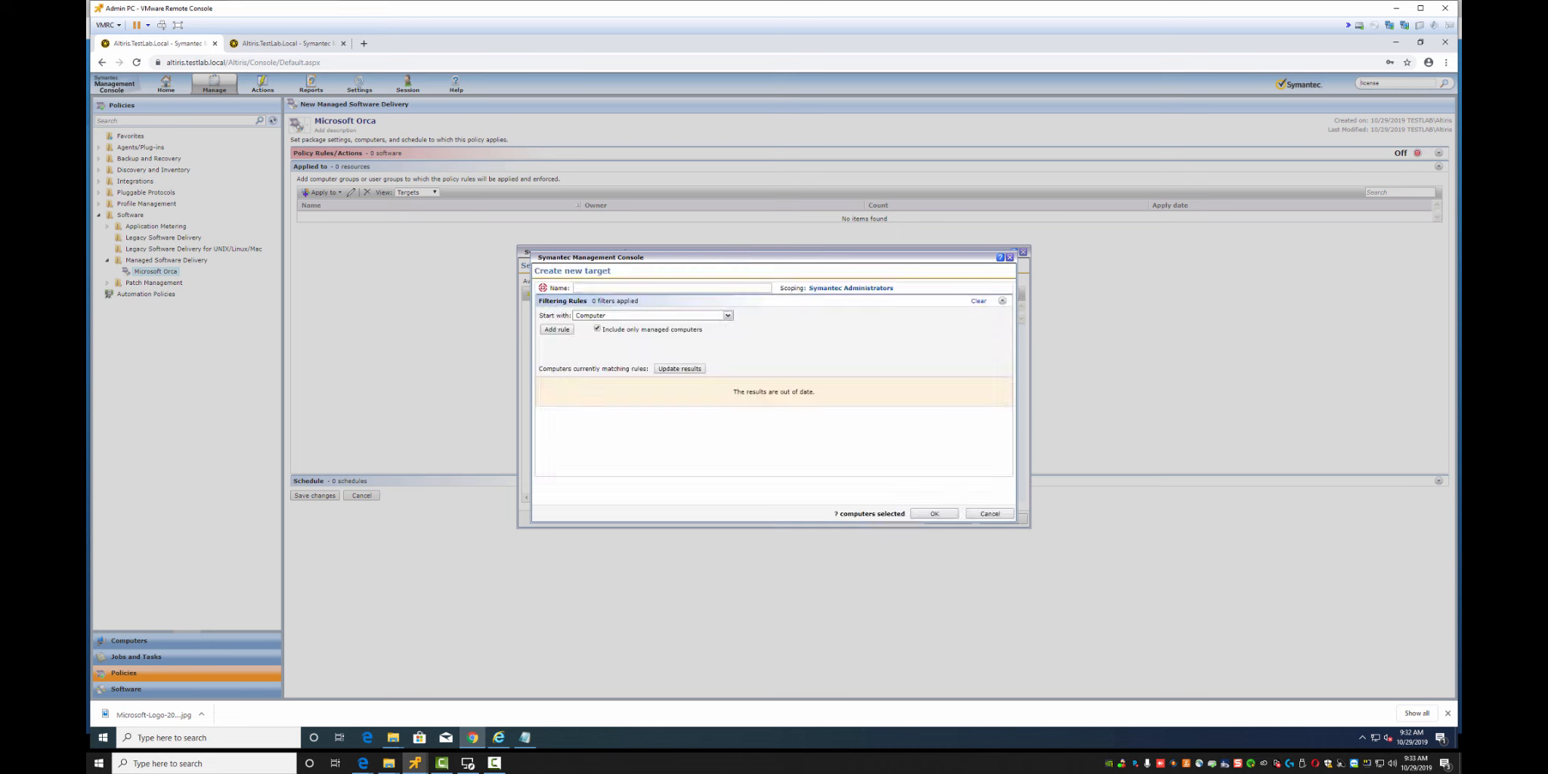
Name the new target 'All Lab Machines', trying and then removing a first exclude filter rule
click(650, 288)
text(All Lab Machines)
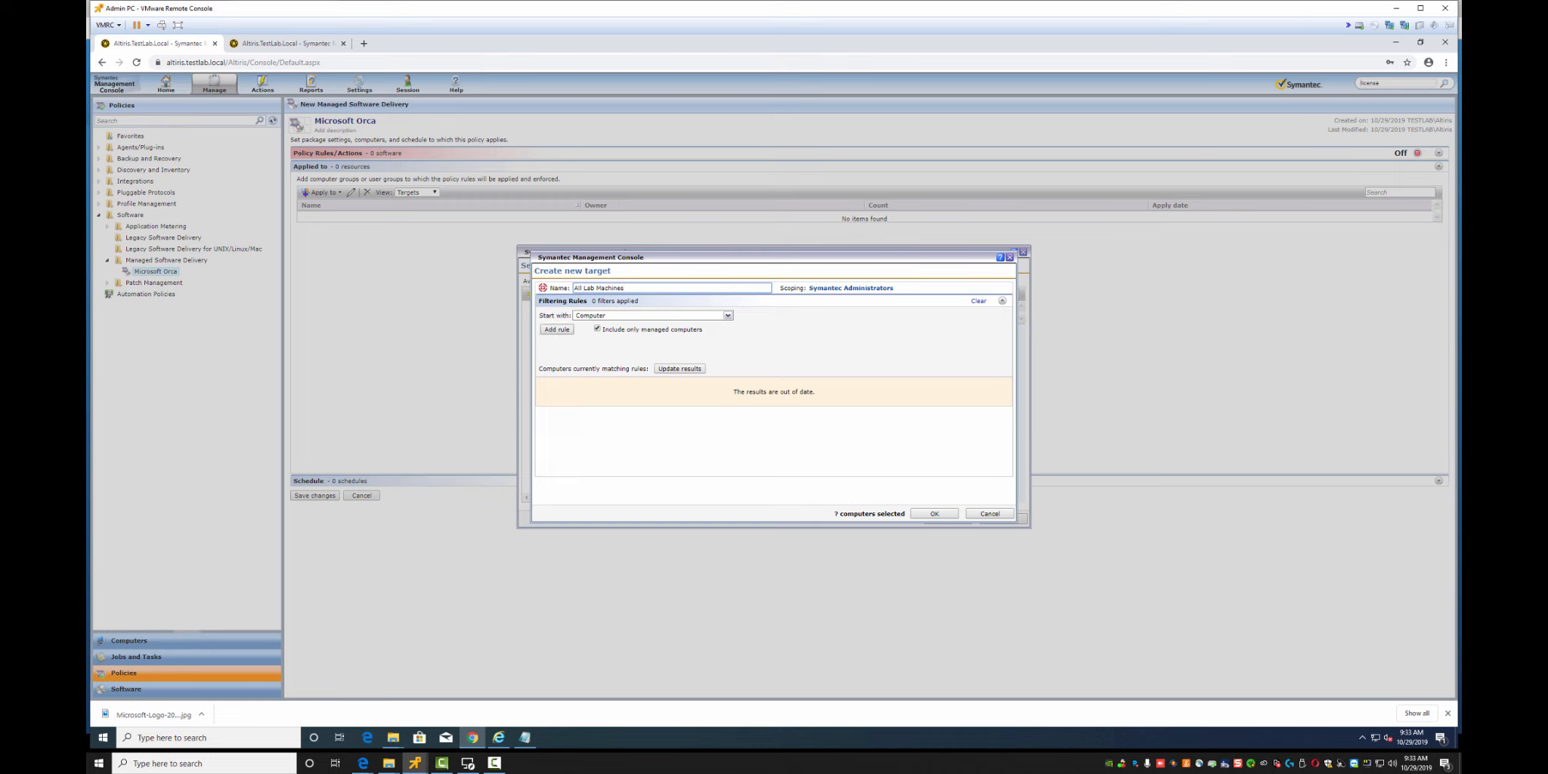
click(556, 328)
click(620, 327)
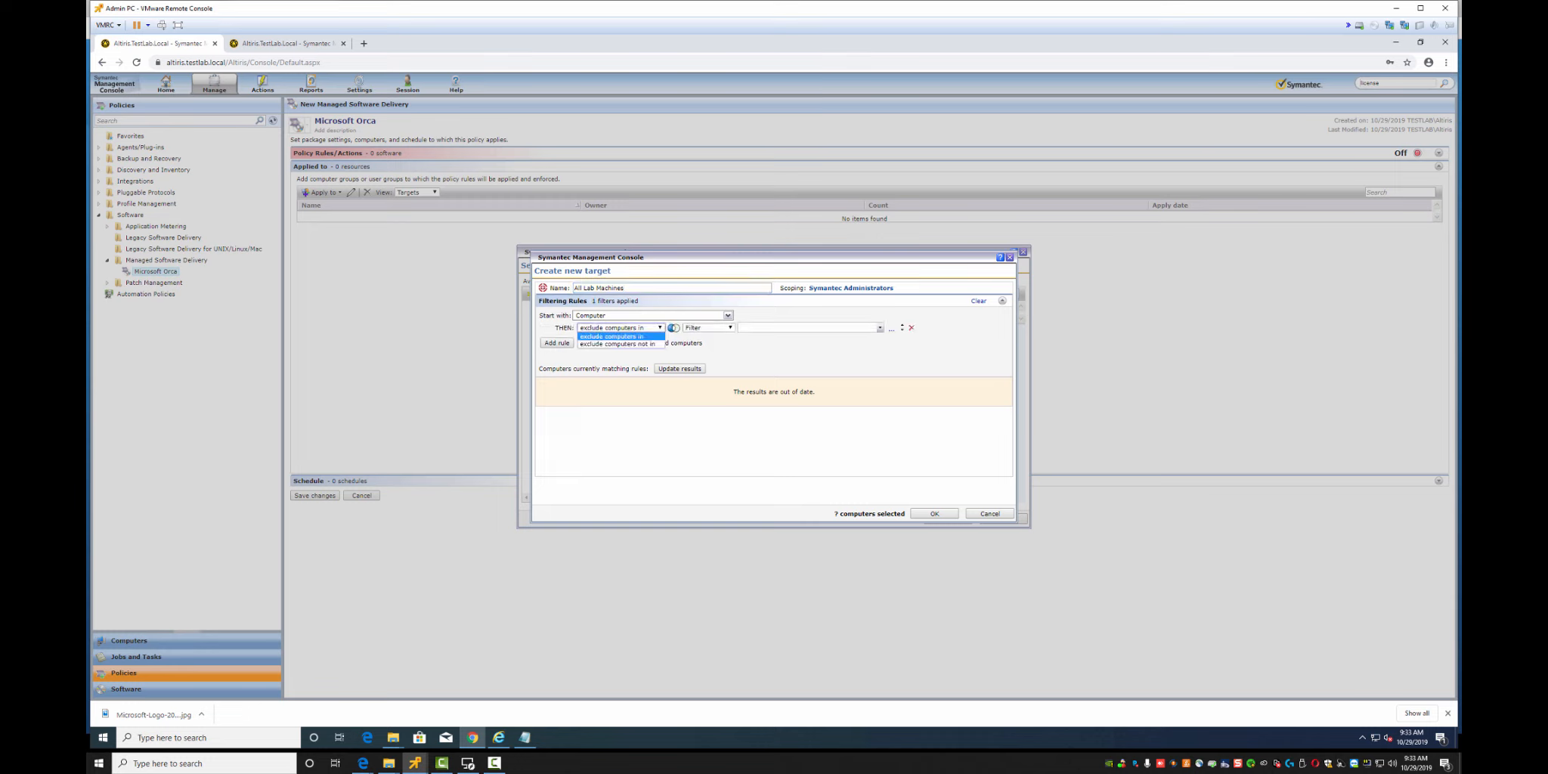
click(617, 344)
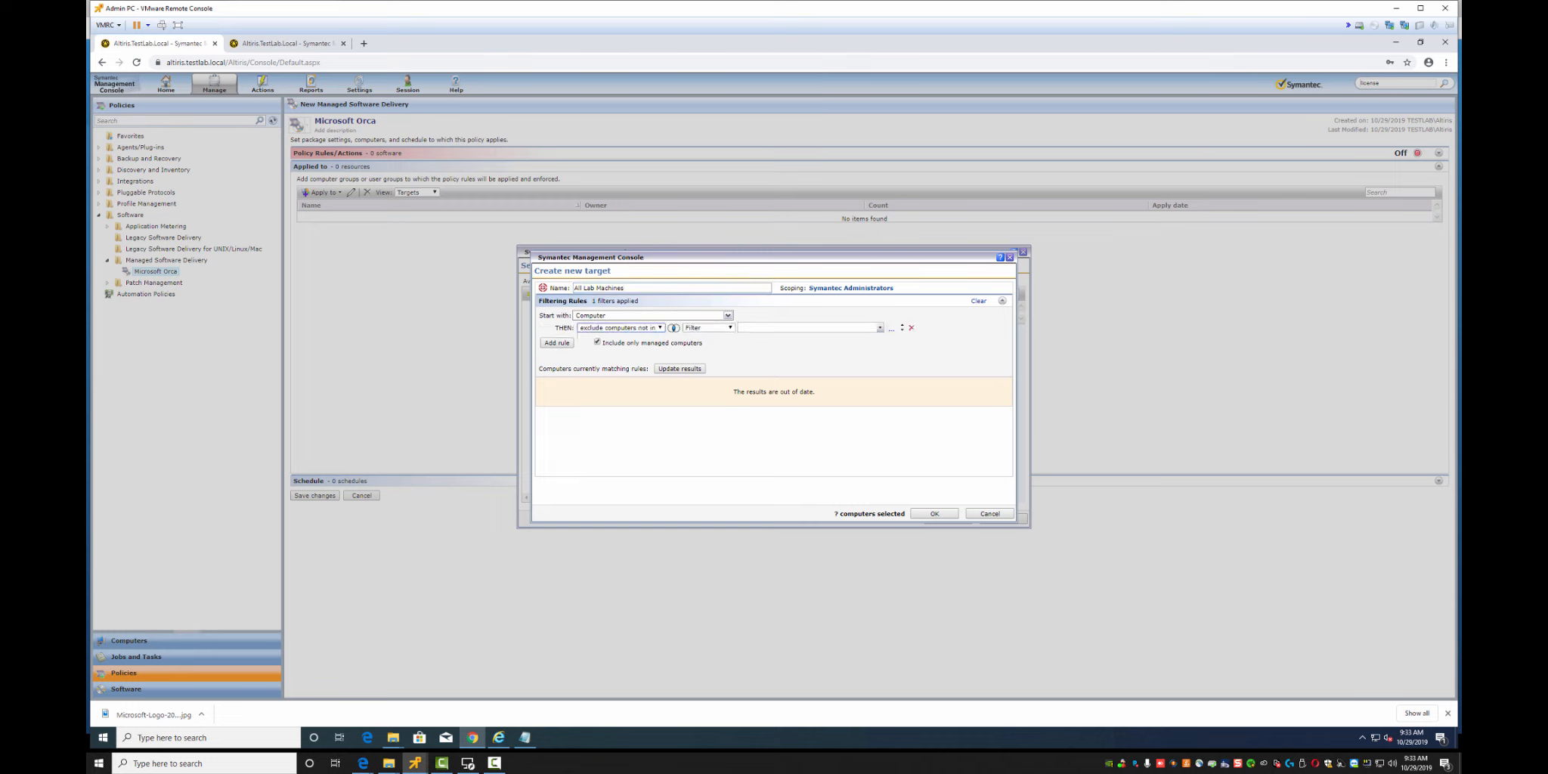
click(879, 327)
text(active)
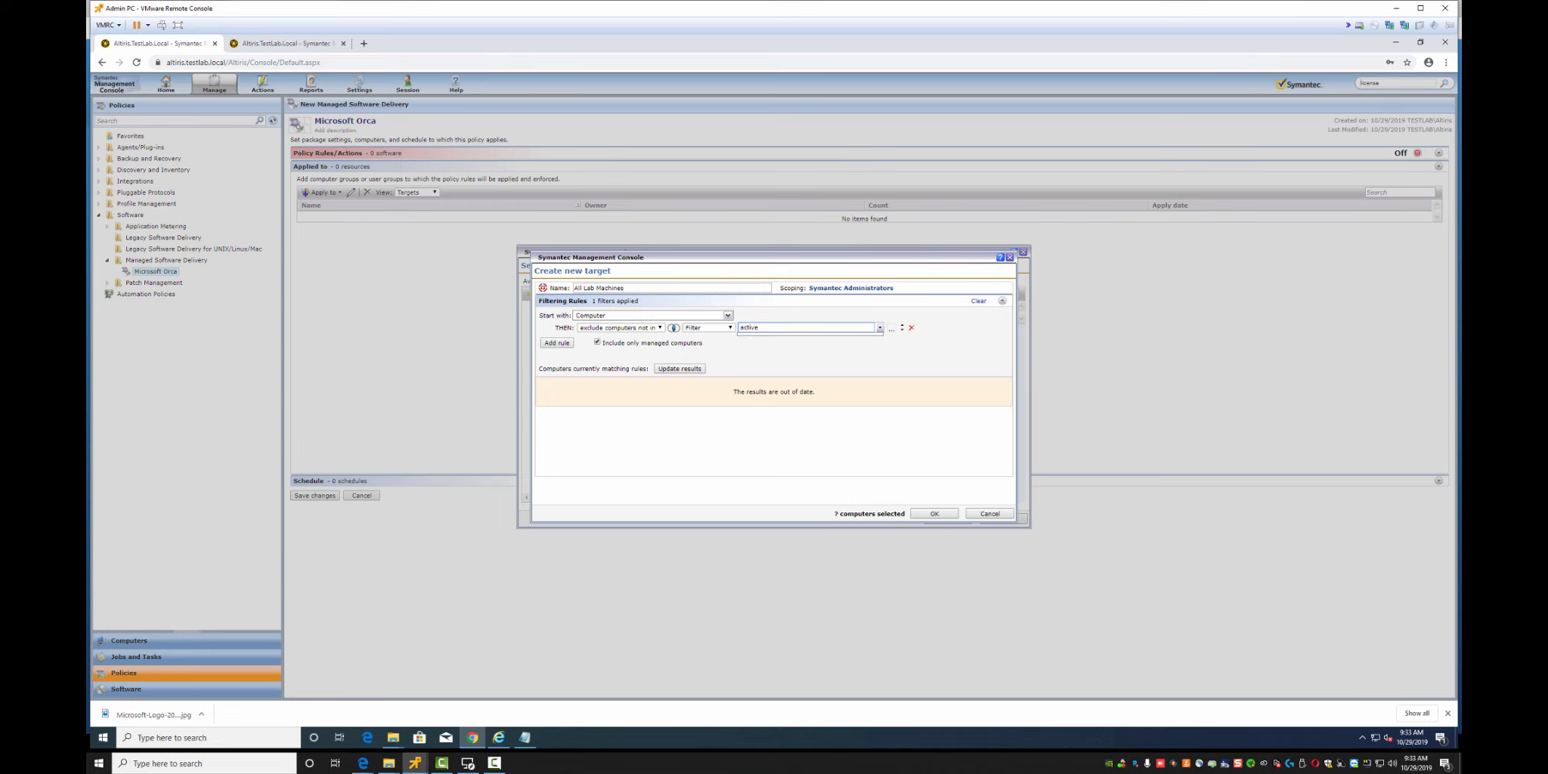
key(Return)
click(911, 328)
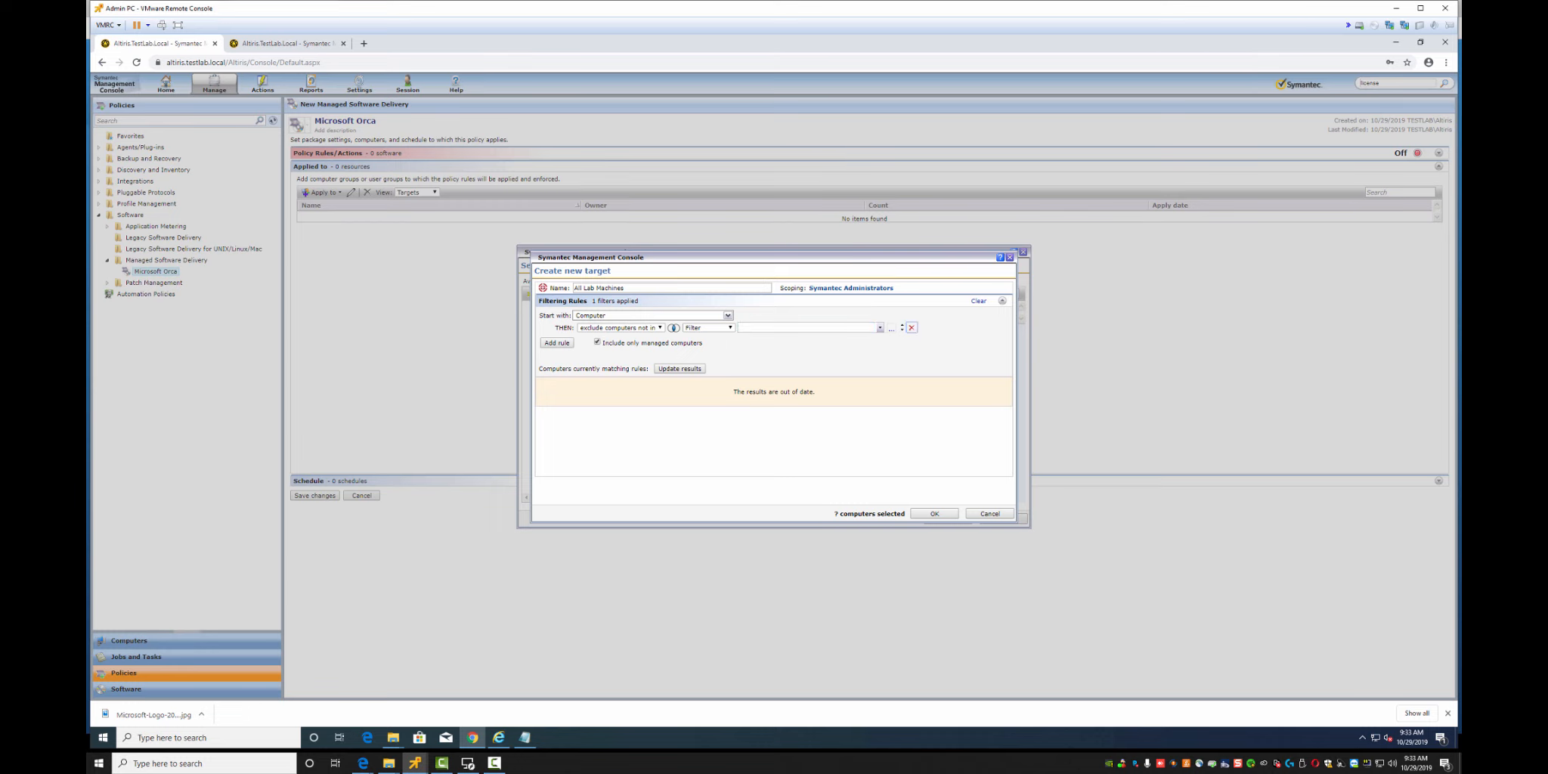
click(680, 369)
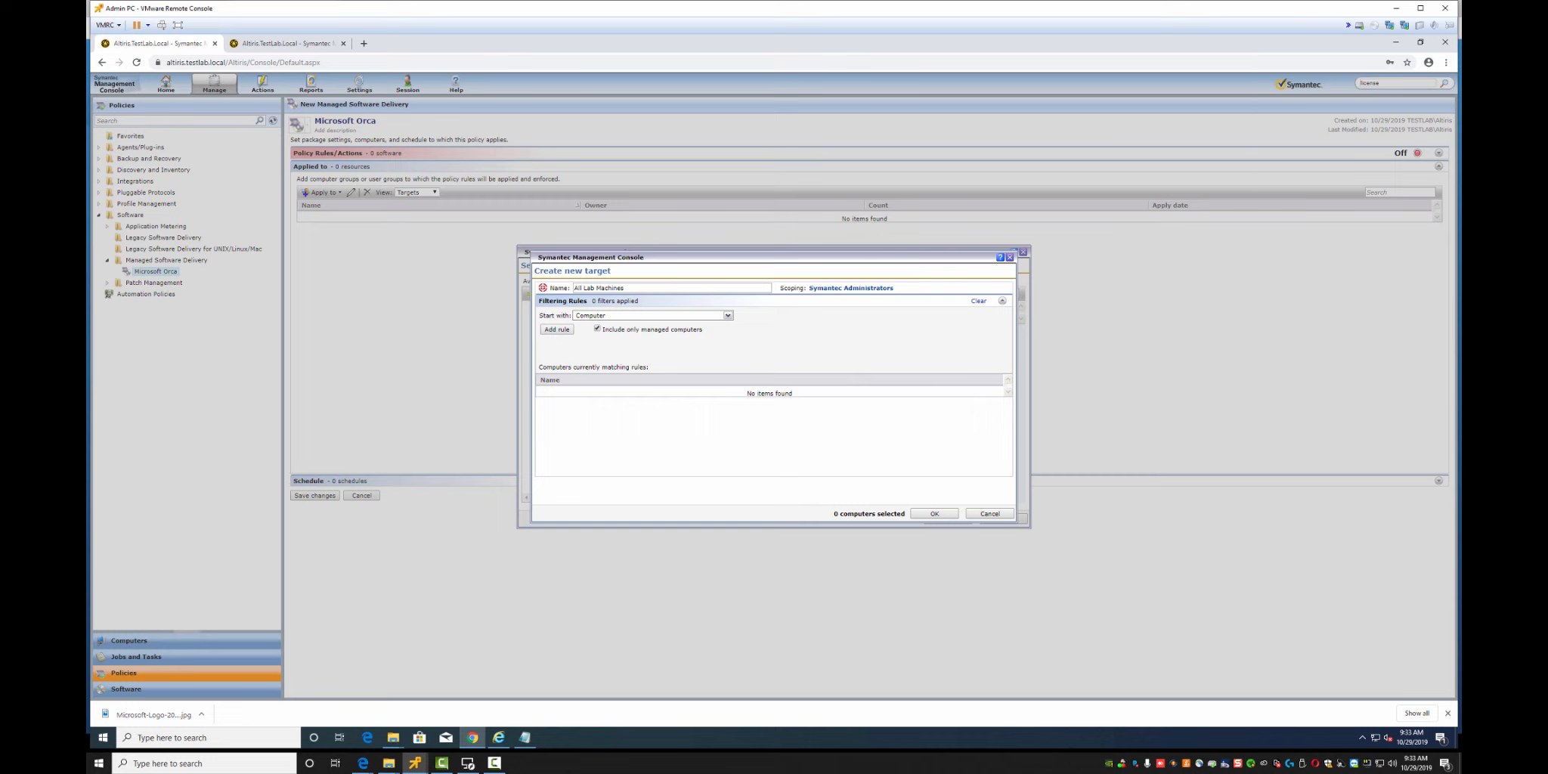
click(728, 315)
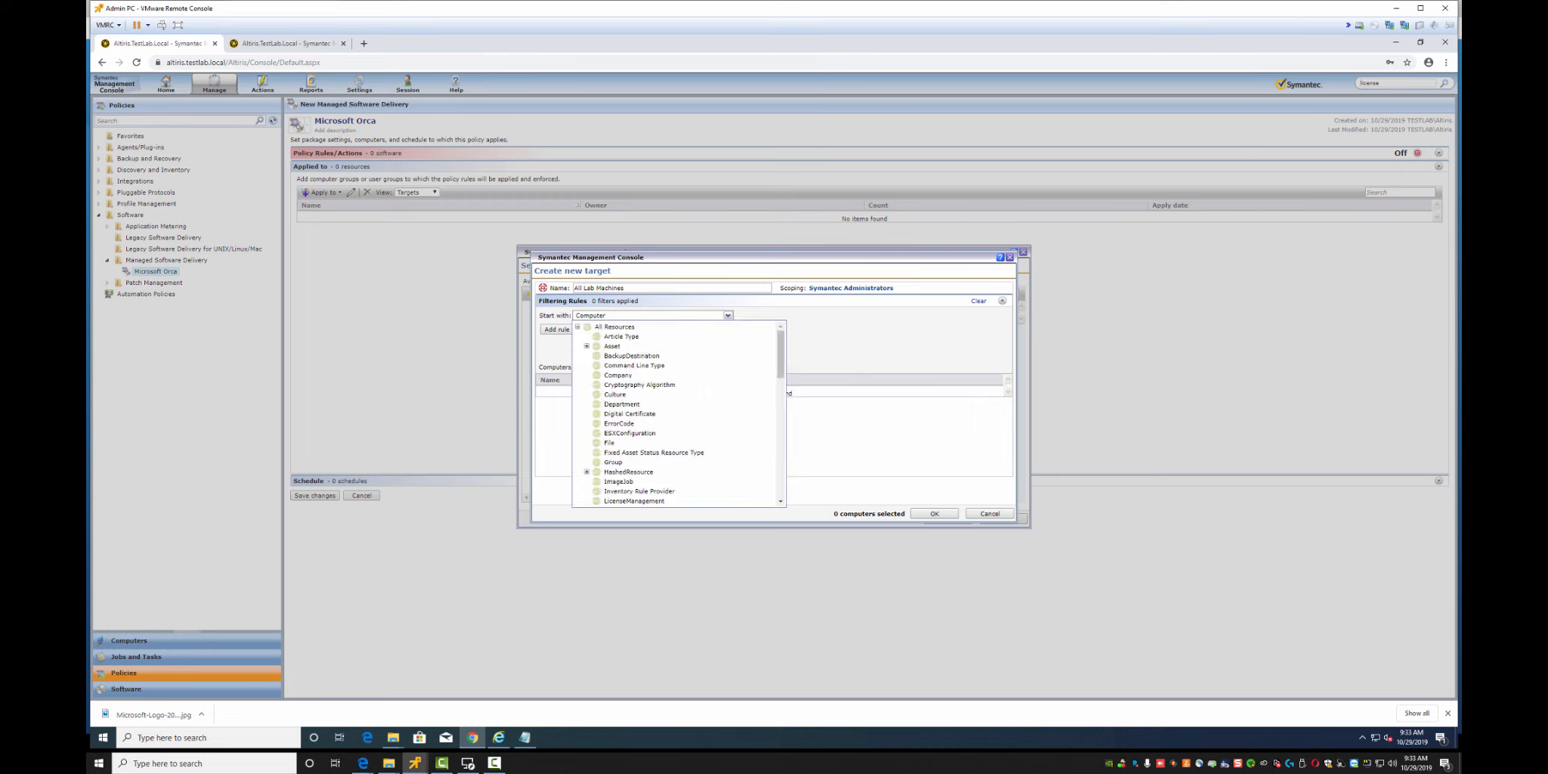
click(727, 315)
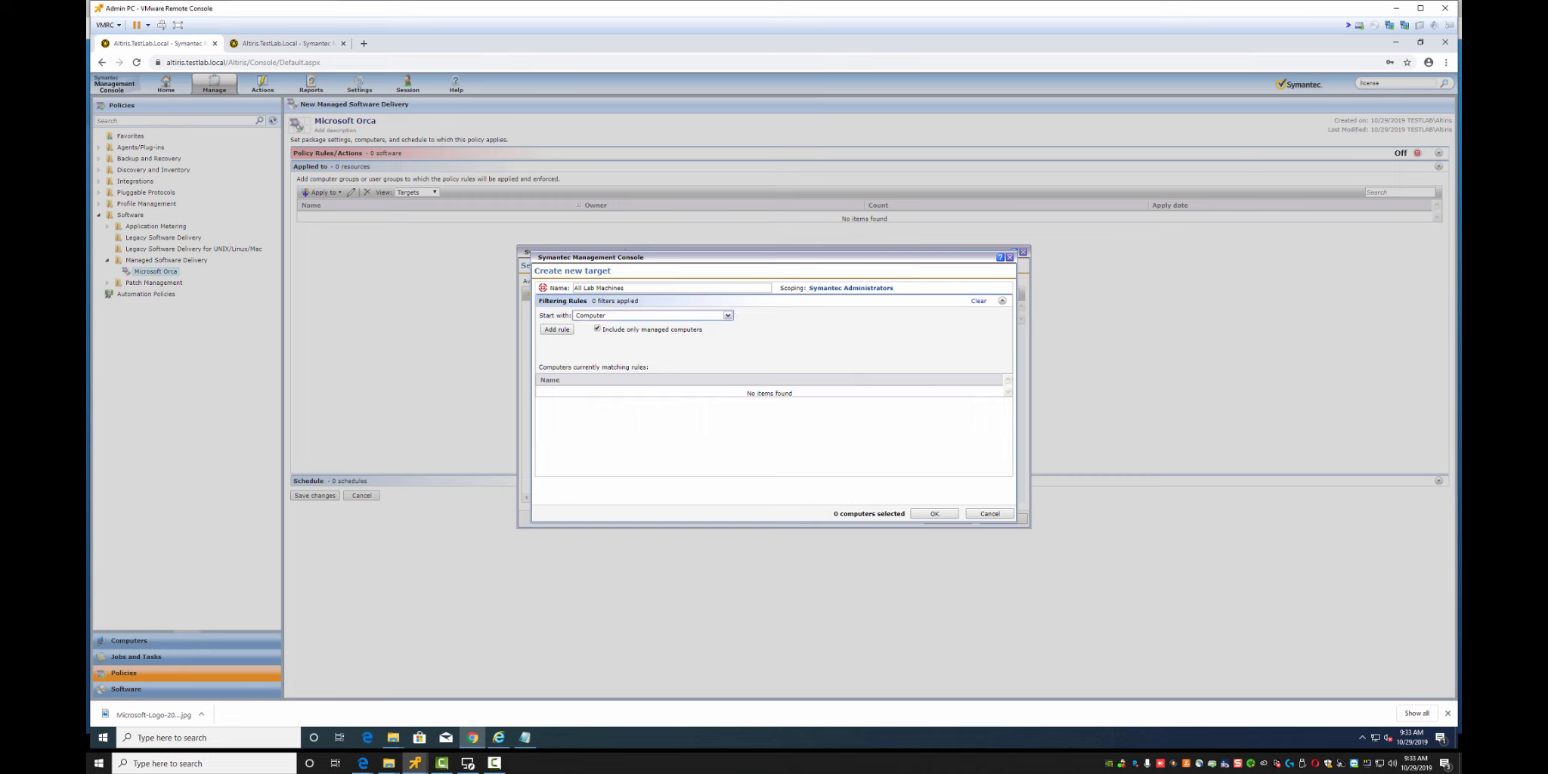
Add an 'exclude computers not in' All Computers rule, update results to 7 computers, and save
click(557, 329)
click(620, 327)
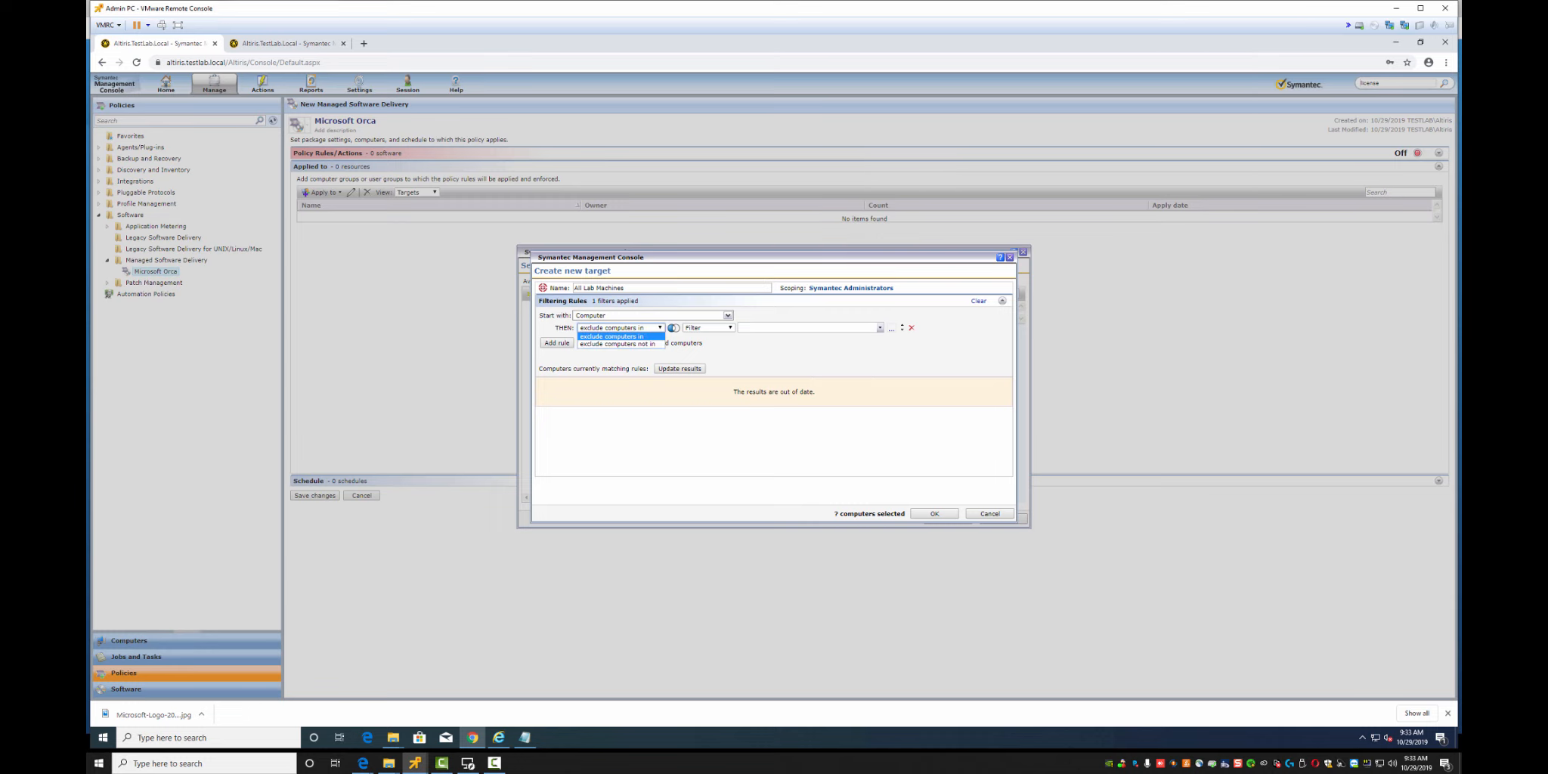
click(618, 344)
click(807, 328)
text(all)
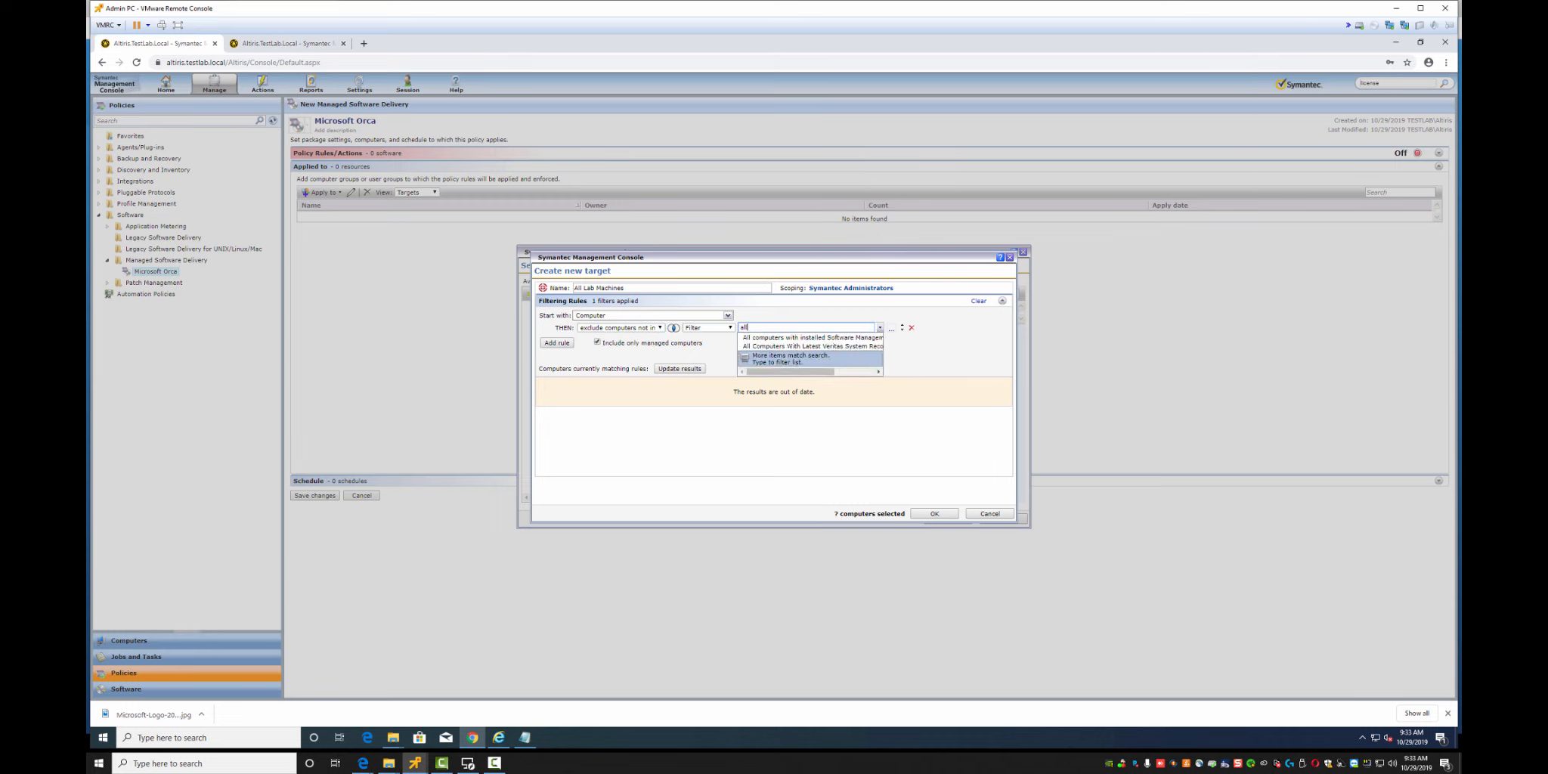
text( com)
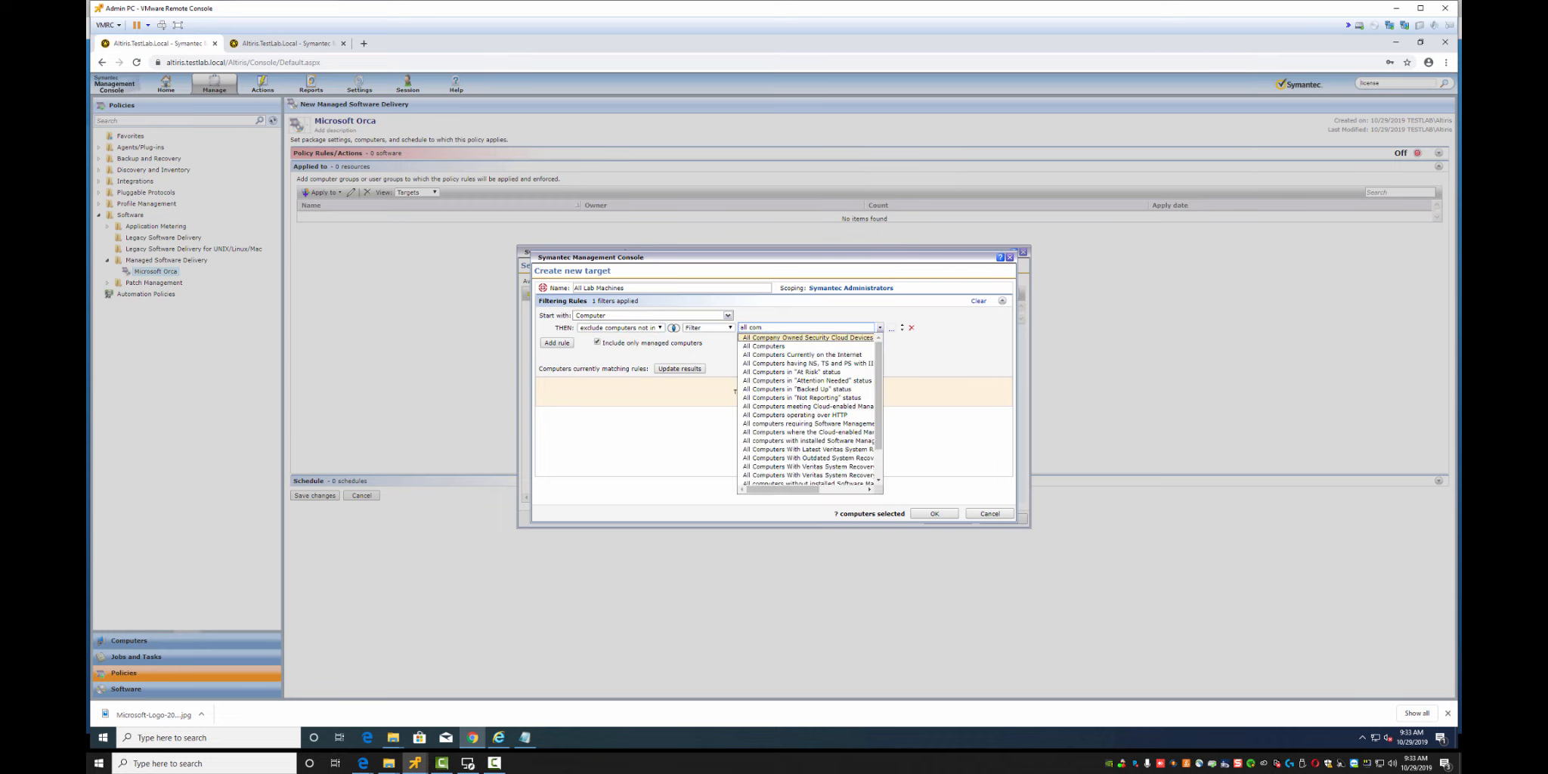
click(778, 345)
click(679, 369)
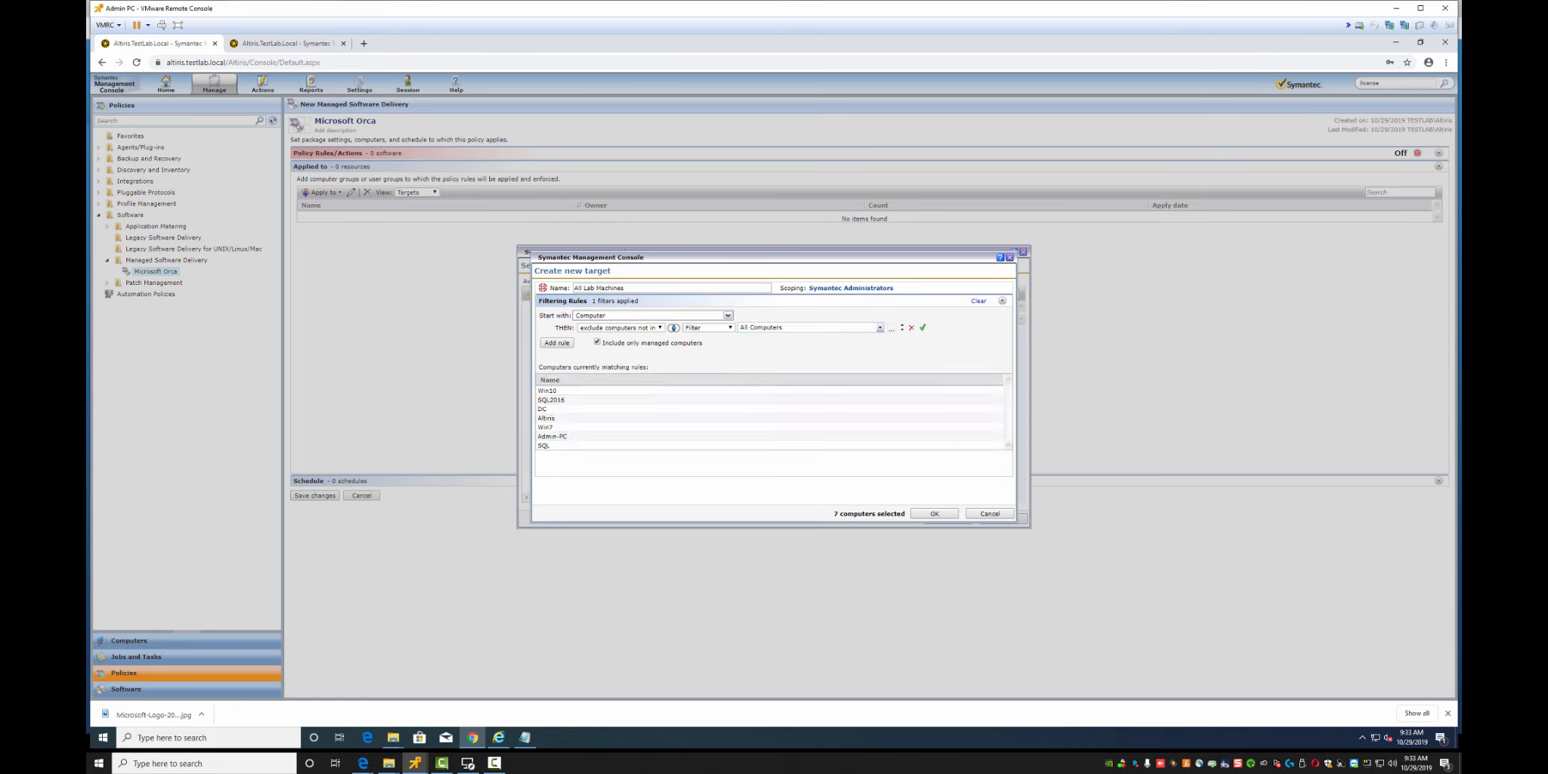
click(934, 514)
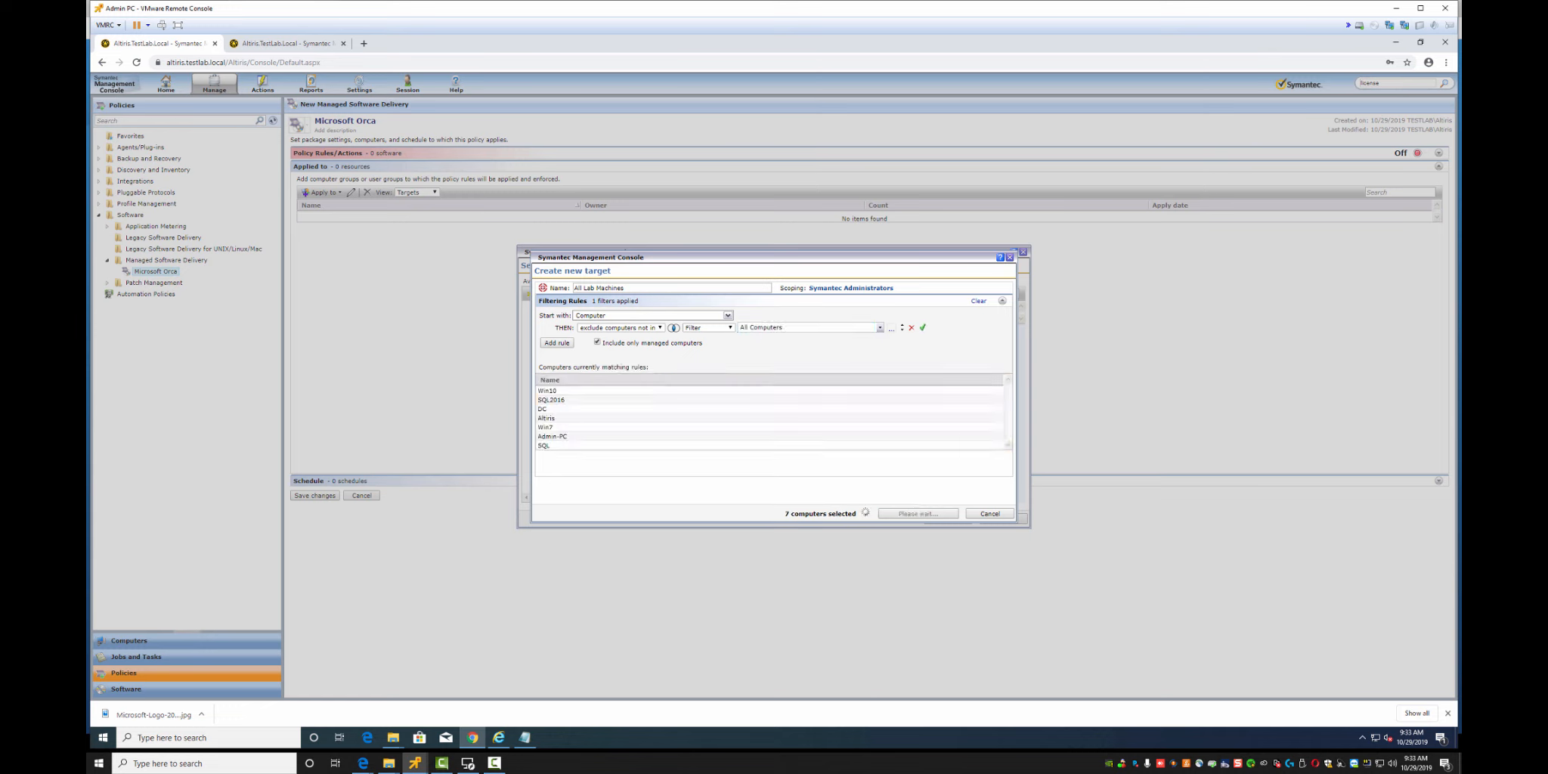
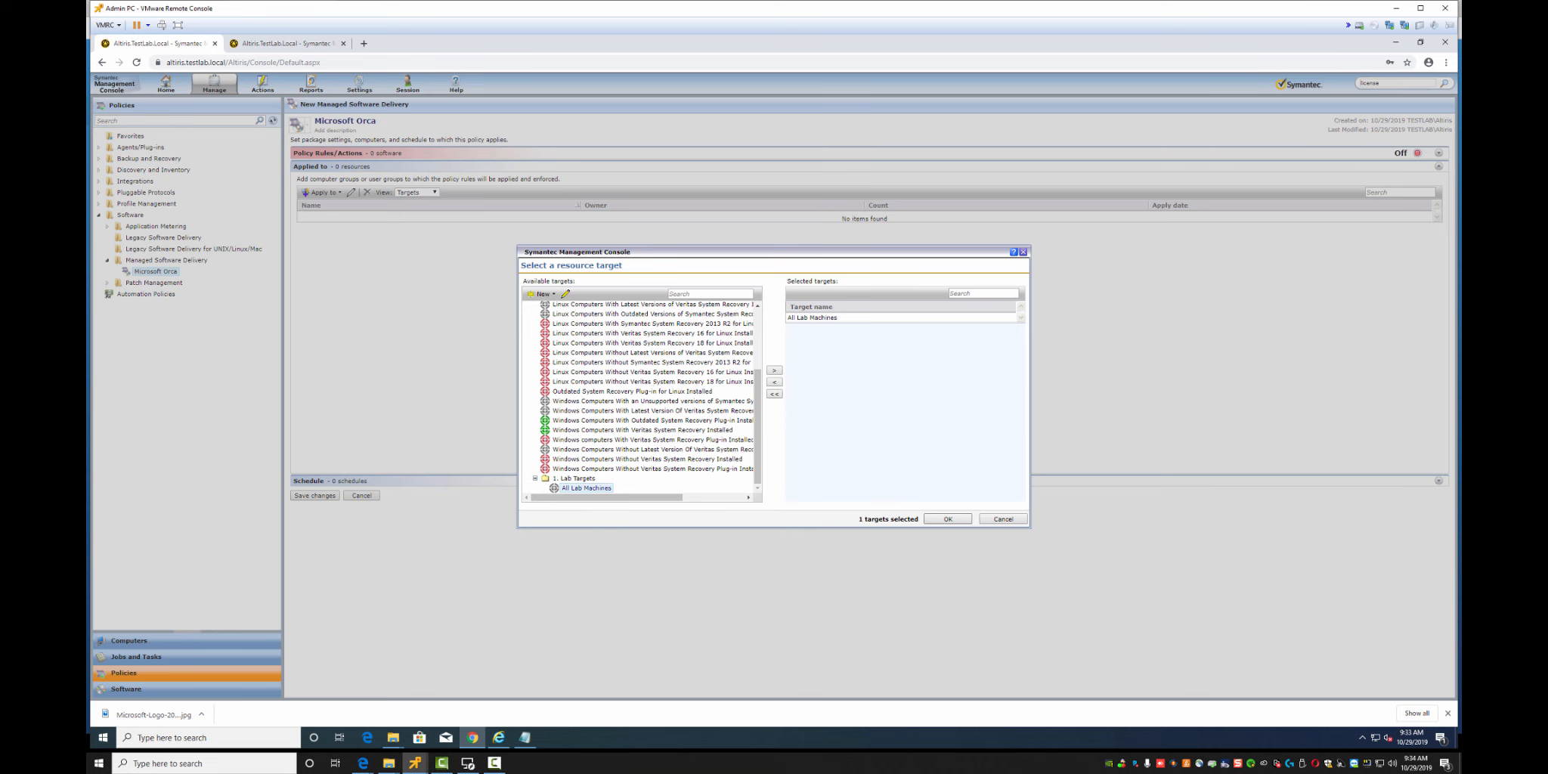
Apply All Lab Machines as the Microsoft Orca policy target, then remove it again
click(947, 519)
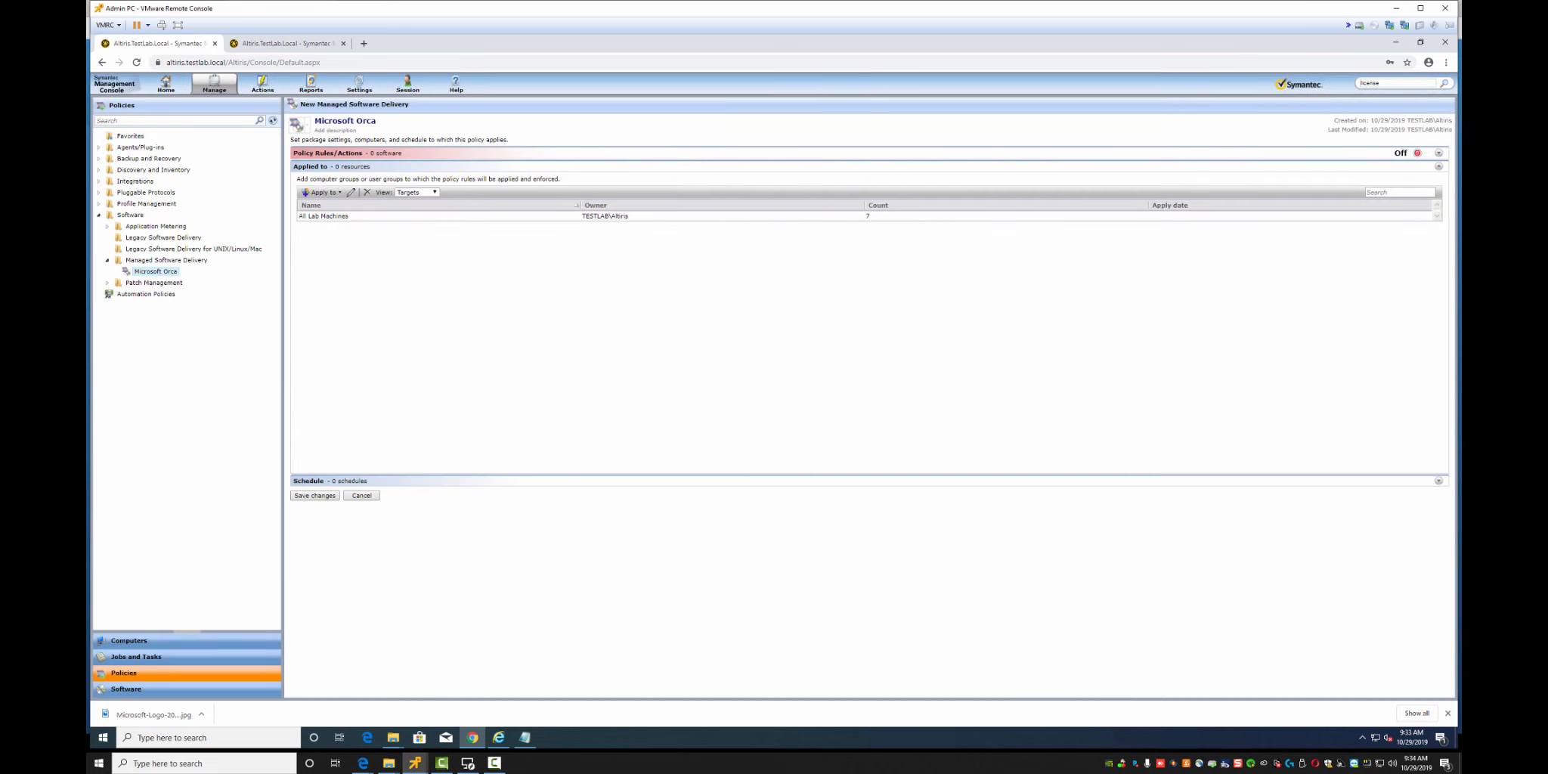
click(356, 216)
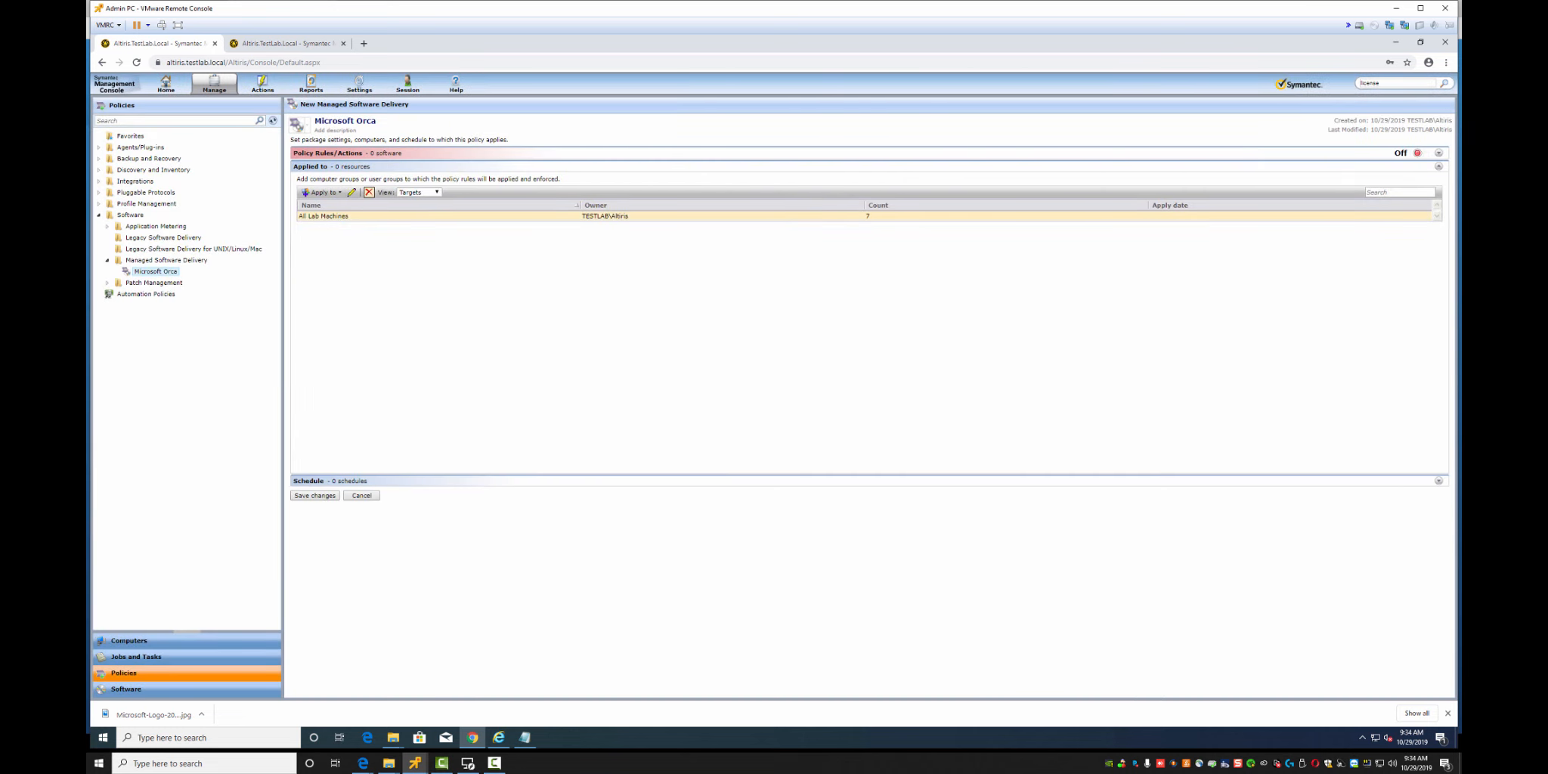
click(369, 192)
Reopen the target picker, select the 1. Lab Targets folder, and cancel without adding targets
click(323, 192)
click(325, 204)
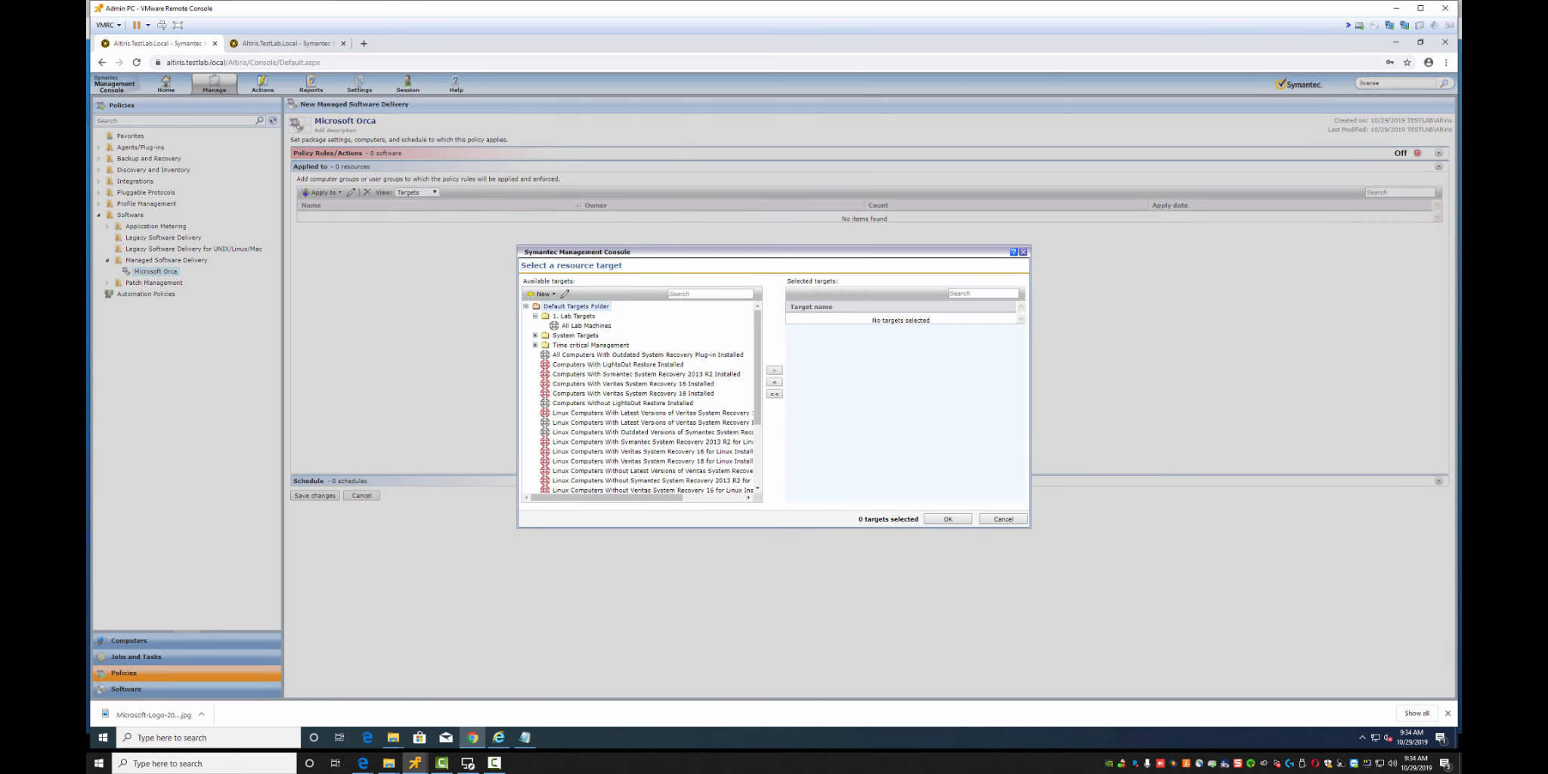
right_click(579, 320)
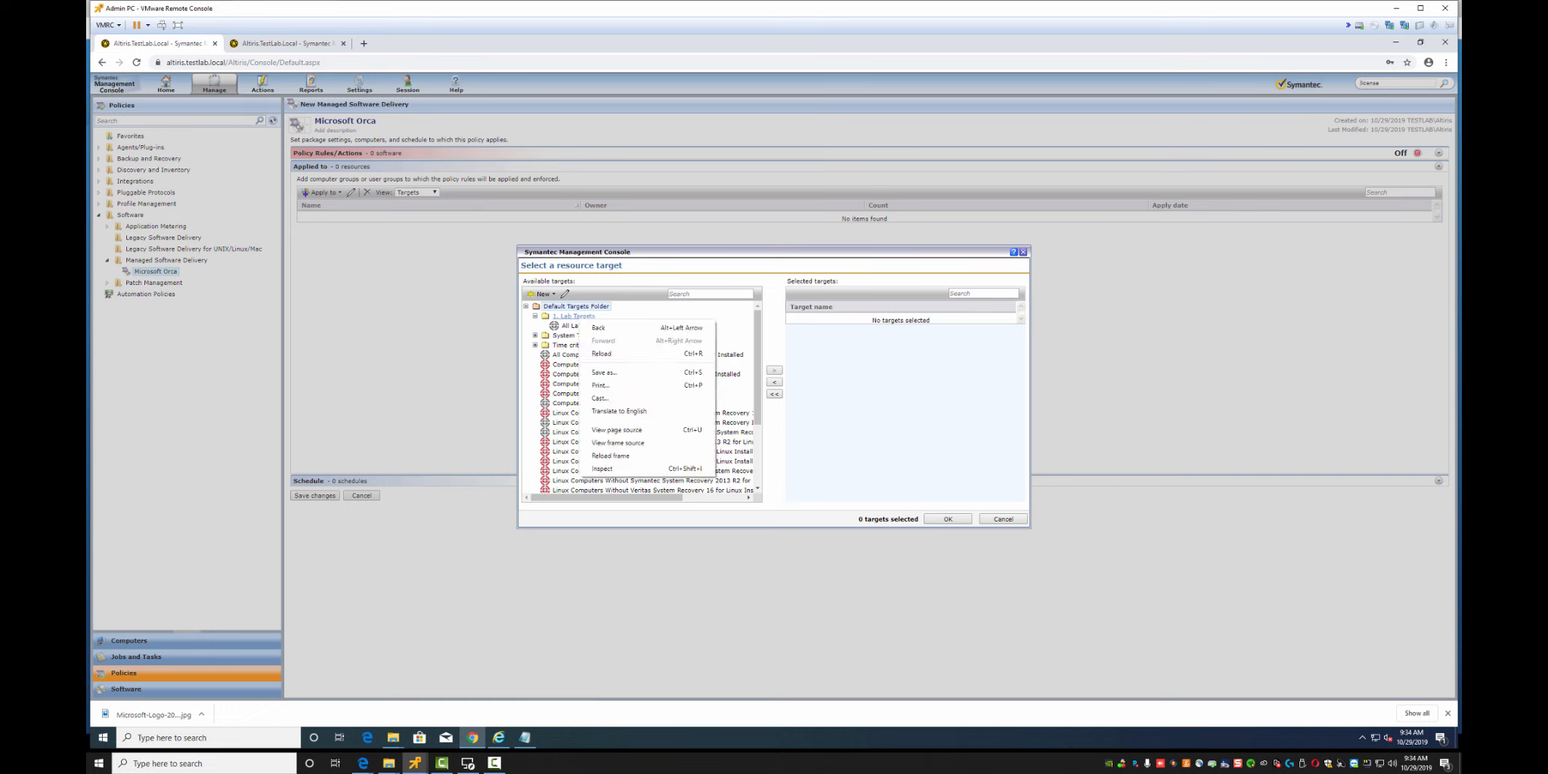
click(575, 317)
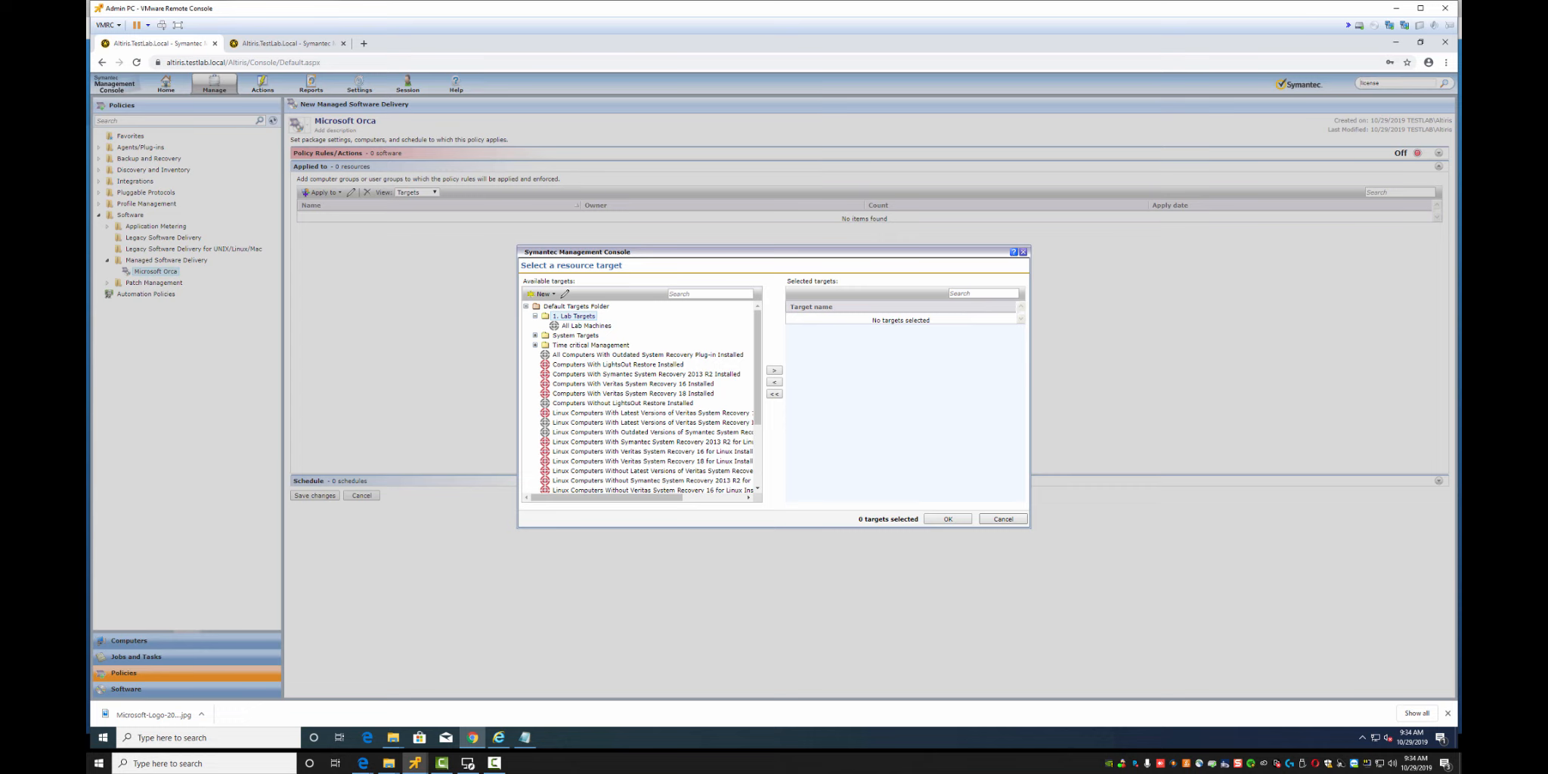
click(1003, 518)
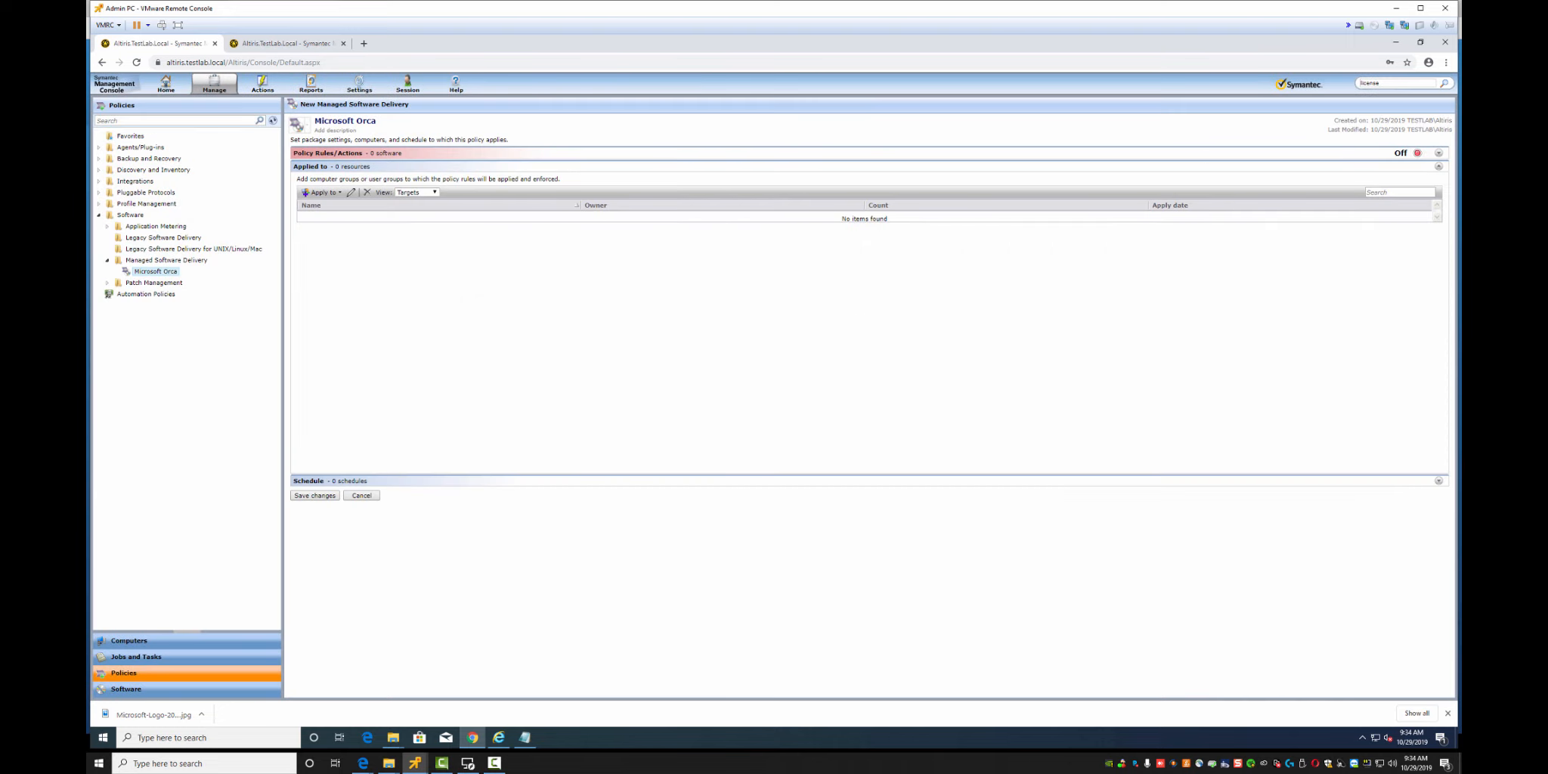
click(323, 192)
Add a Scheduled time compliance schedule, review the Applied to list, and save the Microsoft Orca policy
click(326, 204)
click(1438, 481)
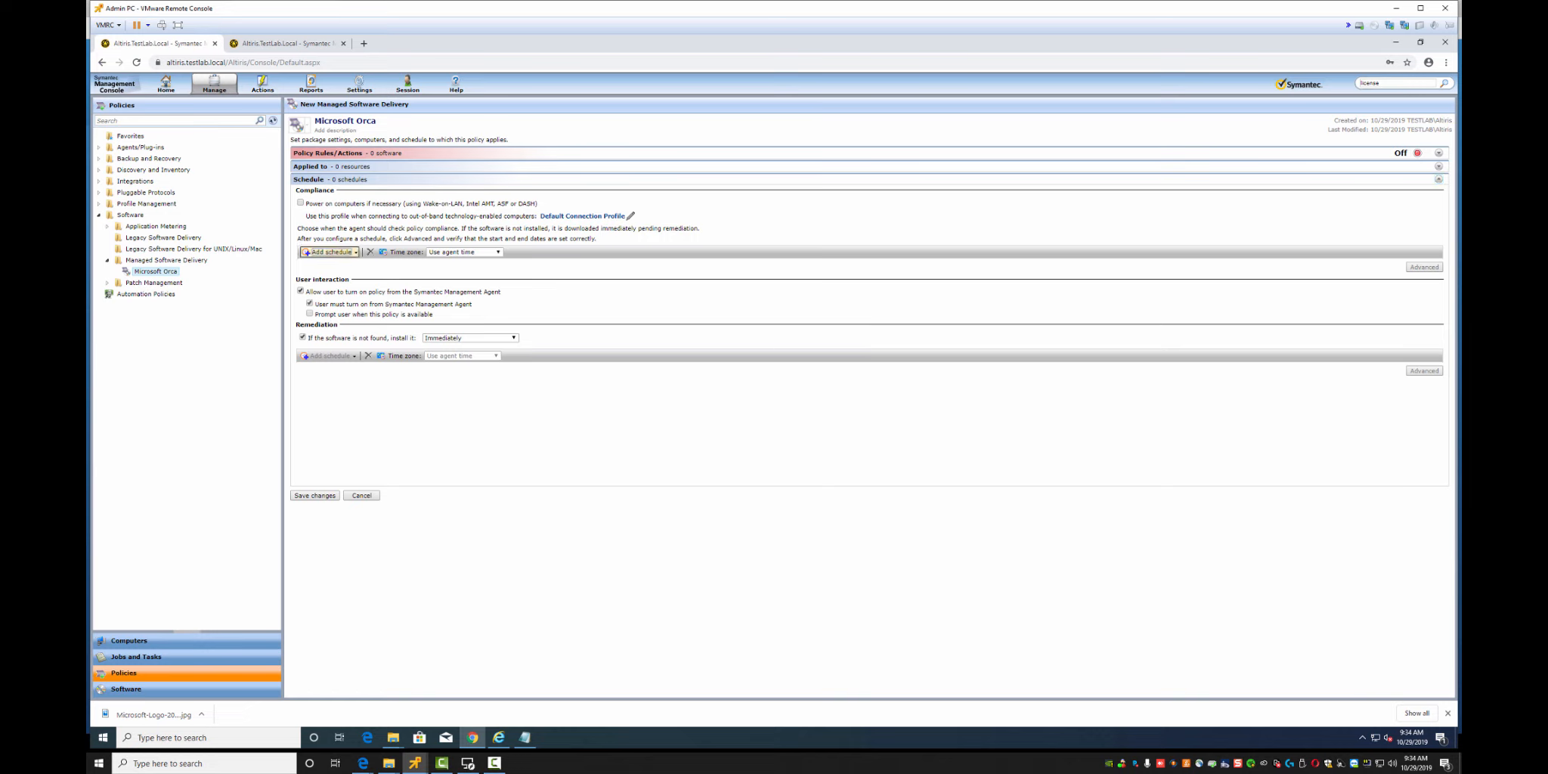
click(331, 252)
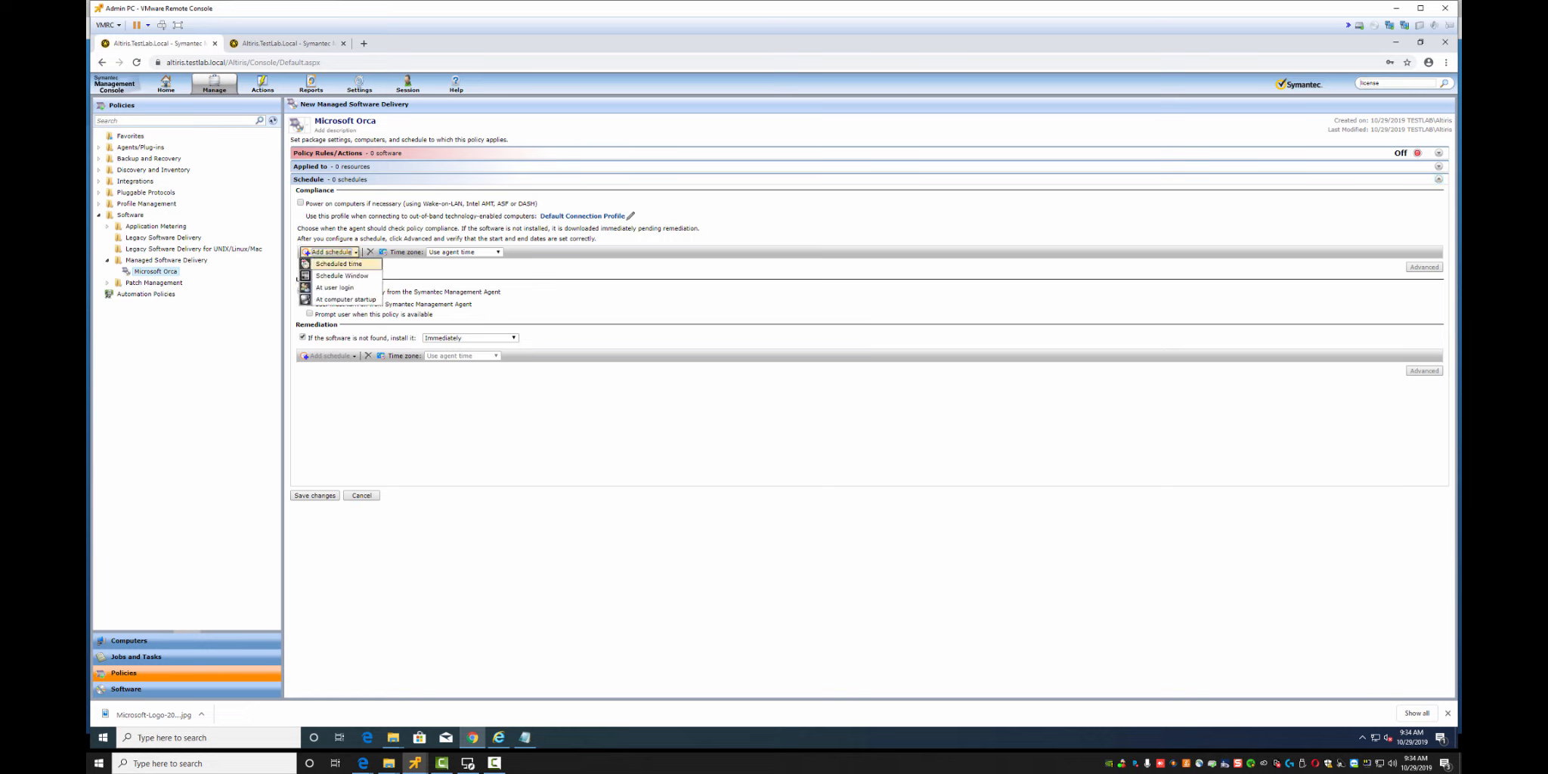
click(339, 264)
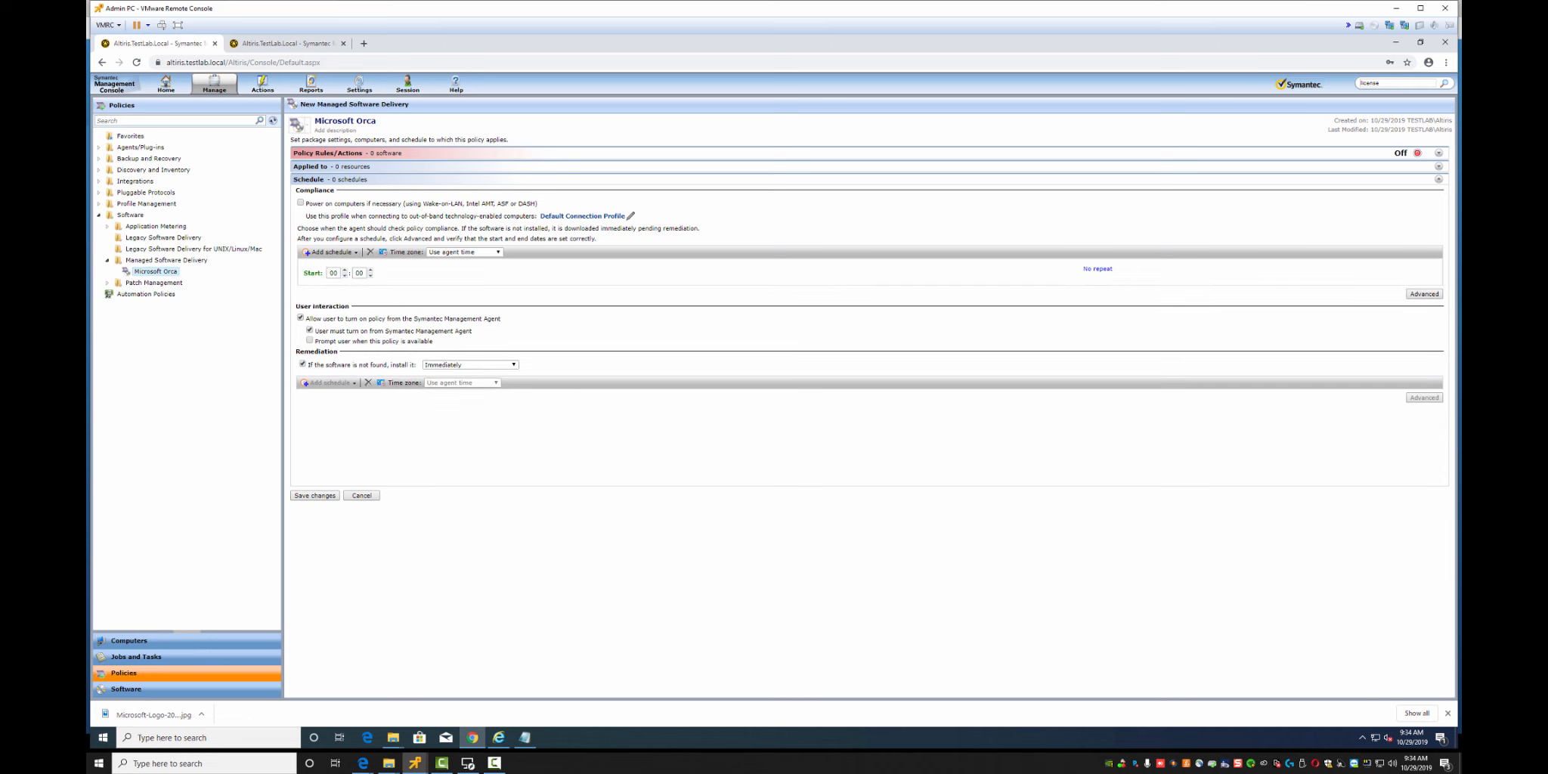
click(1438, 167)
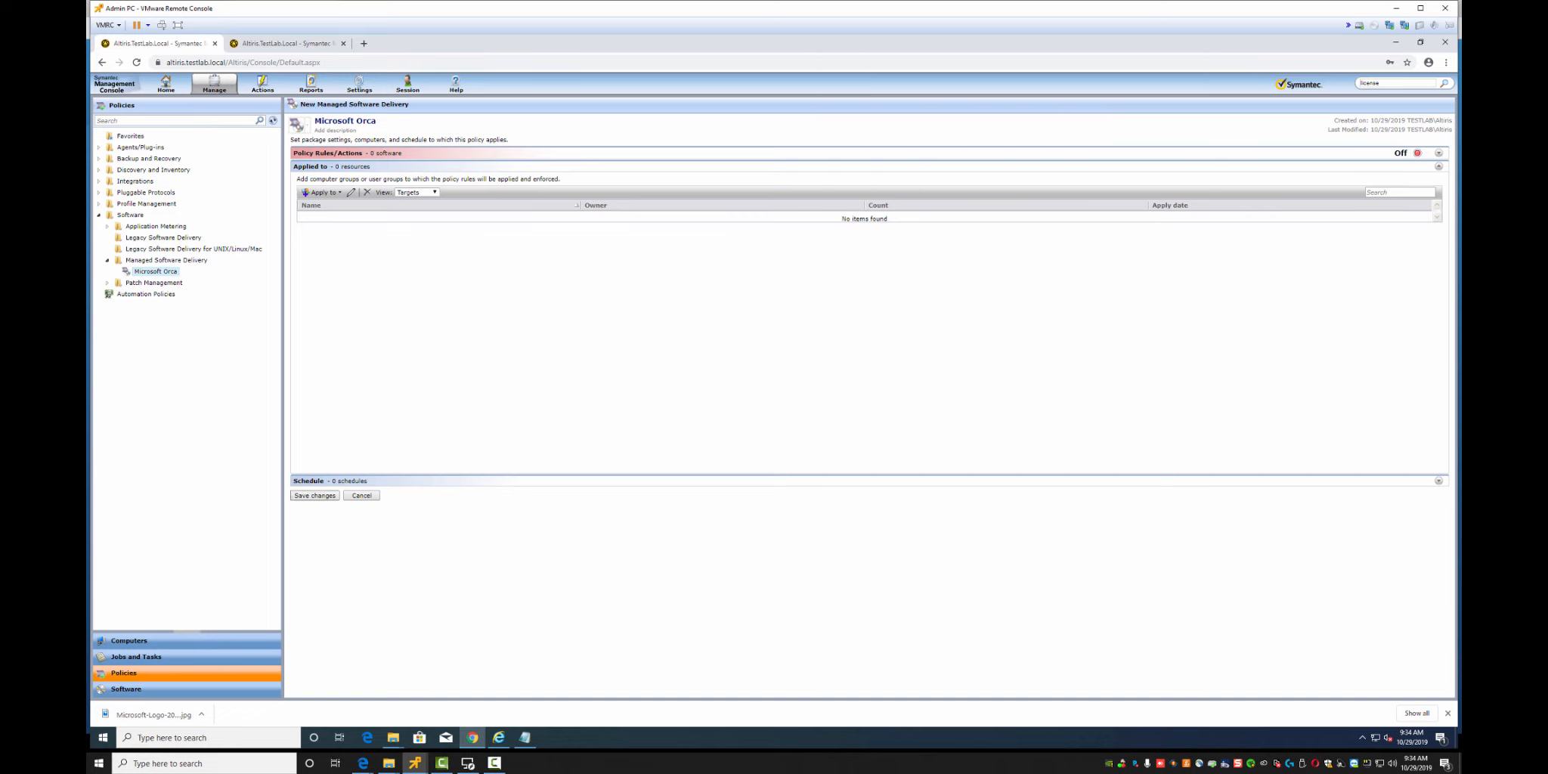
click(321, 496)
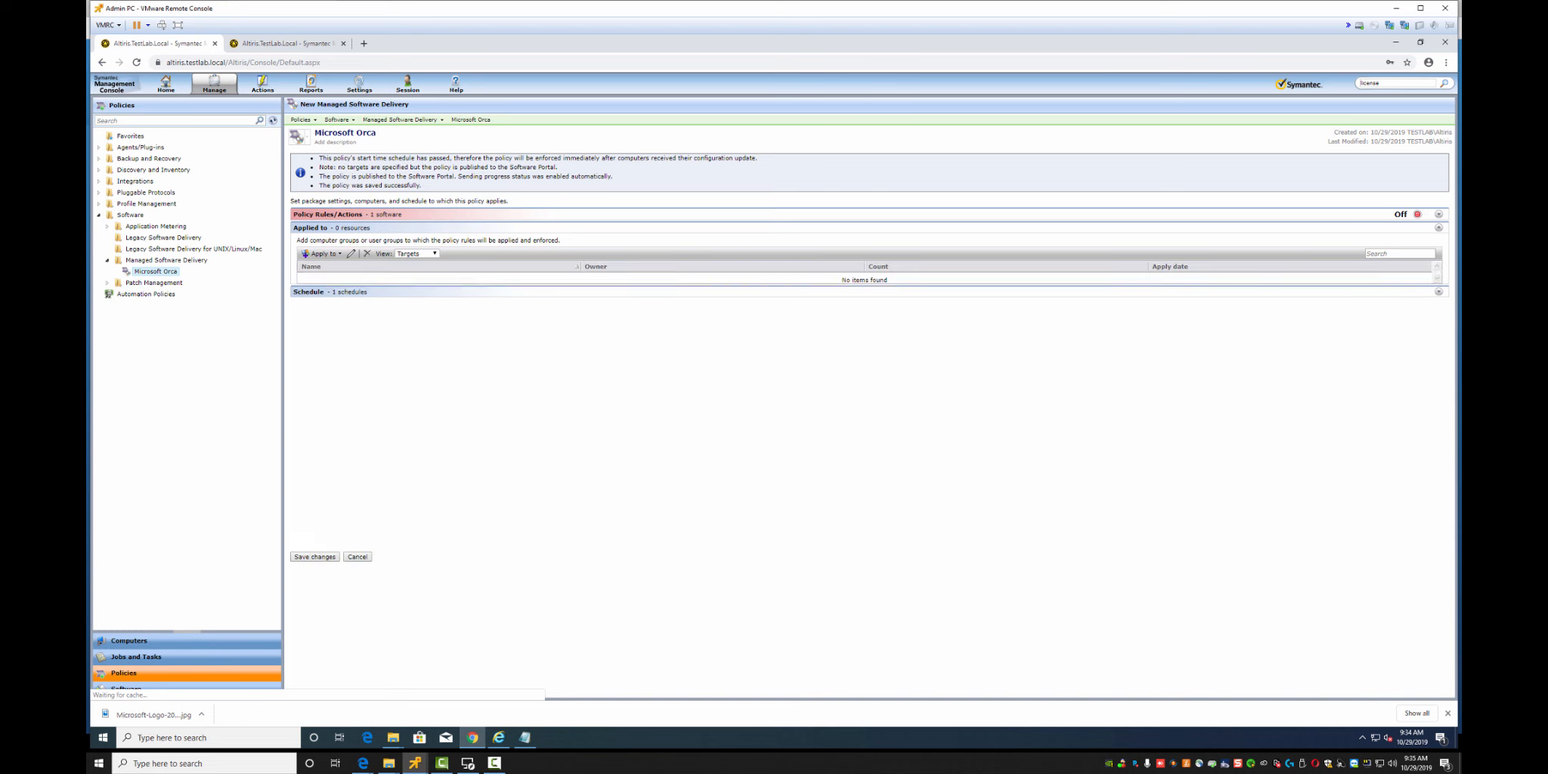
Switch to the second console tab and go to Manage > Filters
click(215, 85)
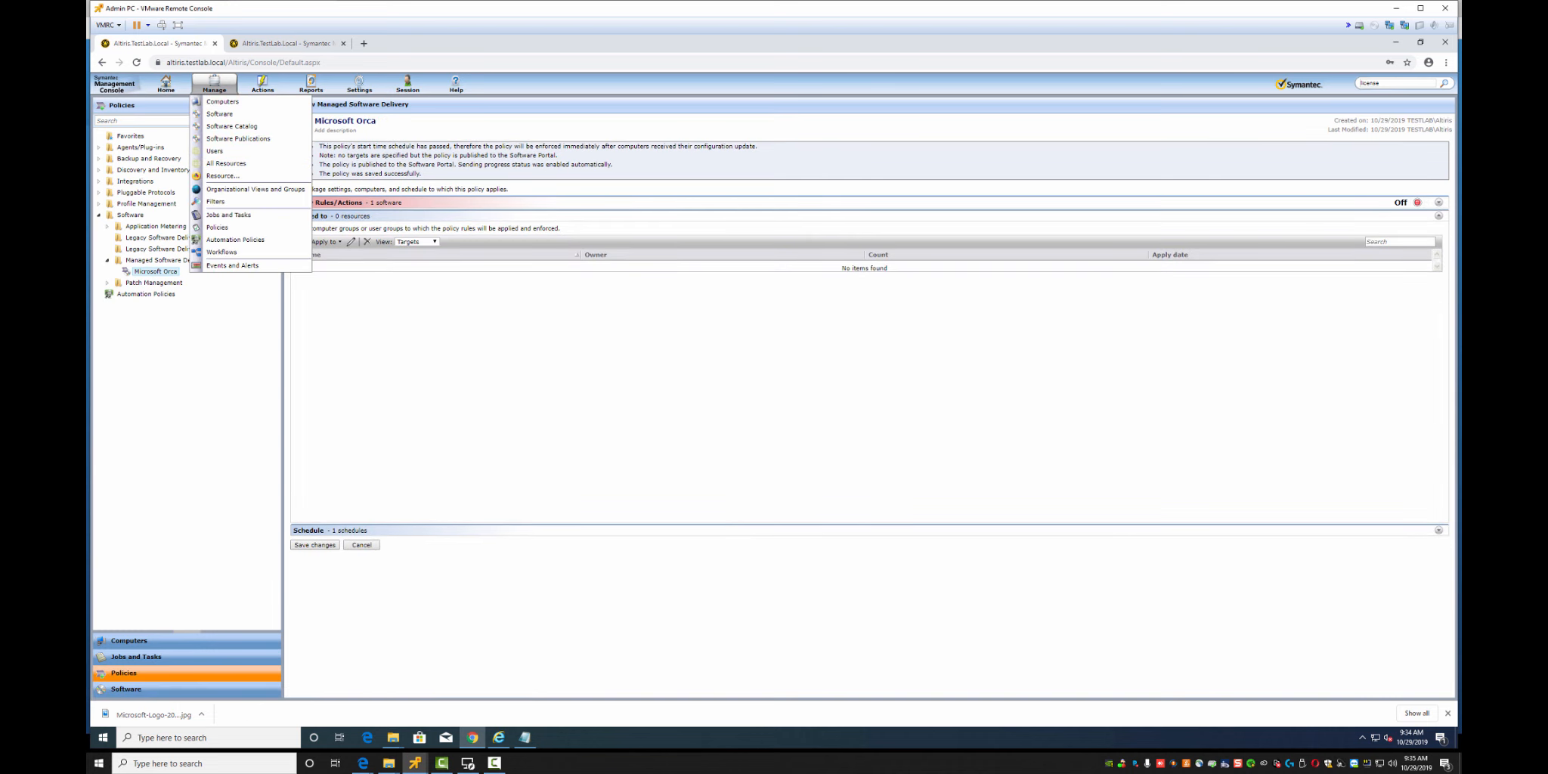
click(287, 44)
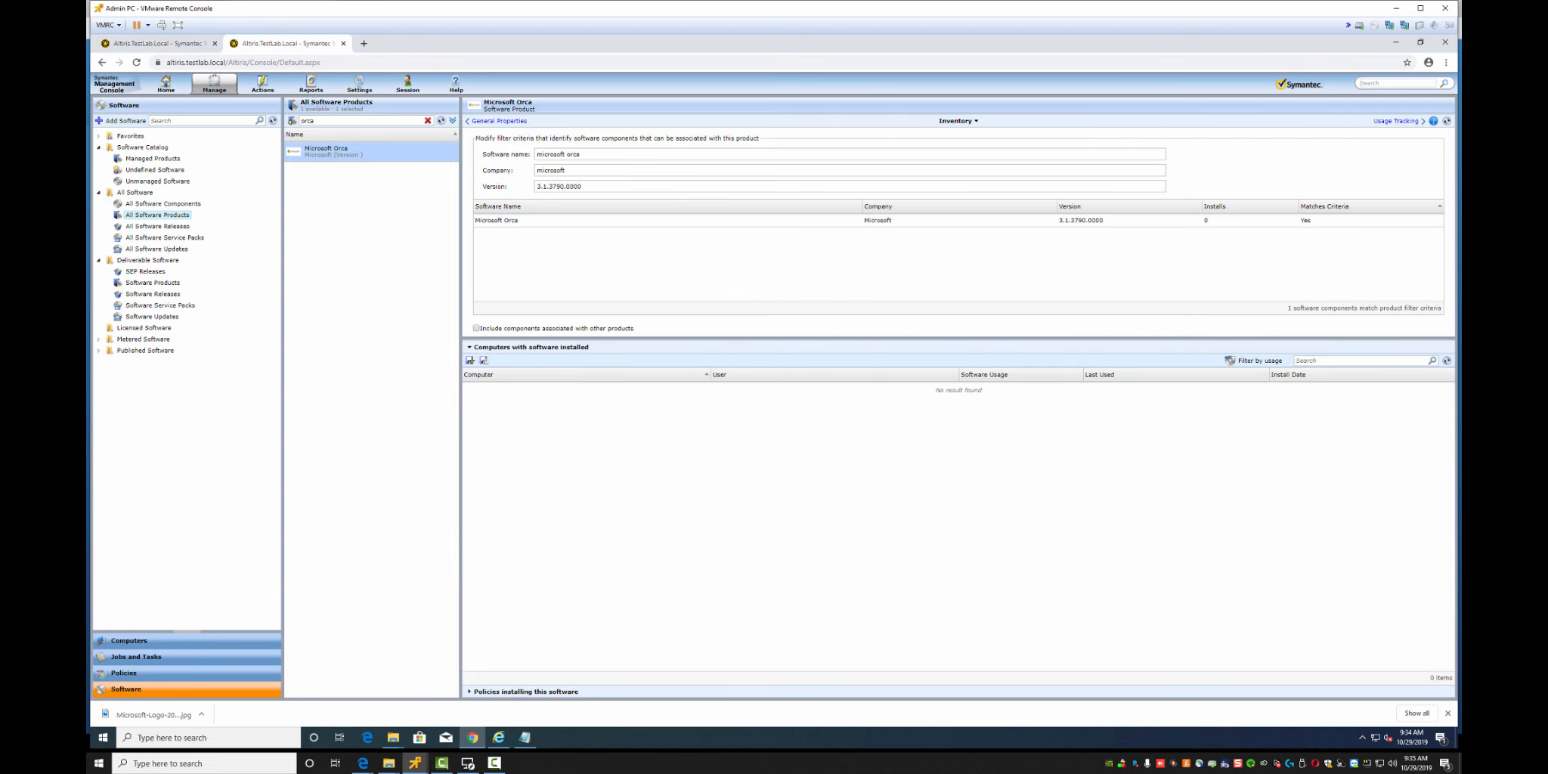
click(214, 84)
click(242, 200)
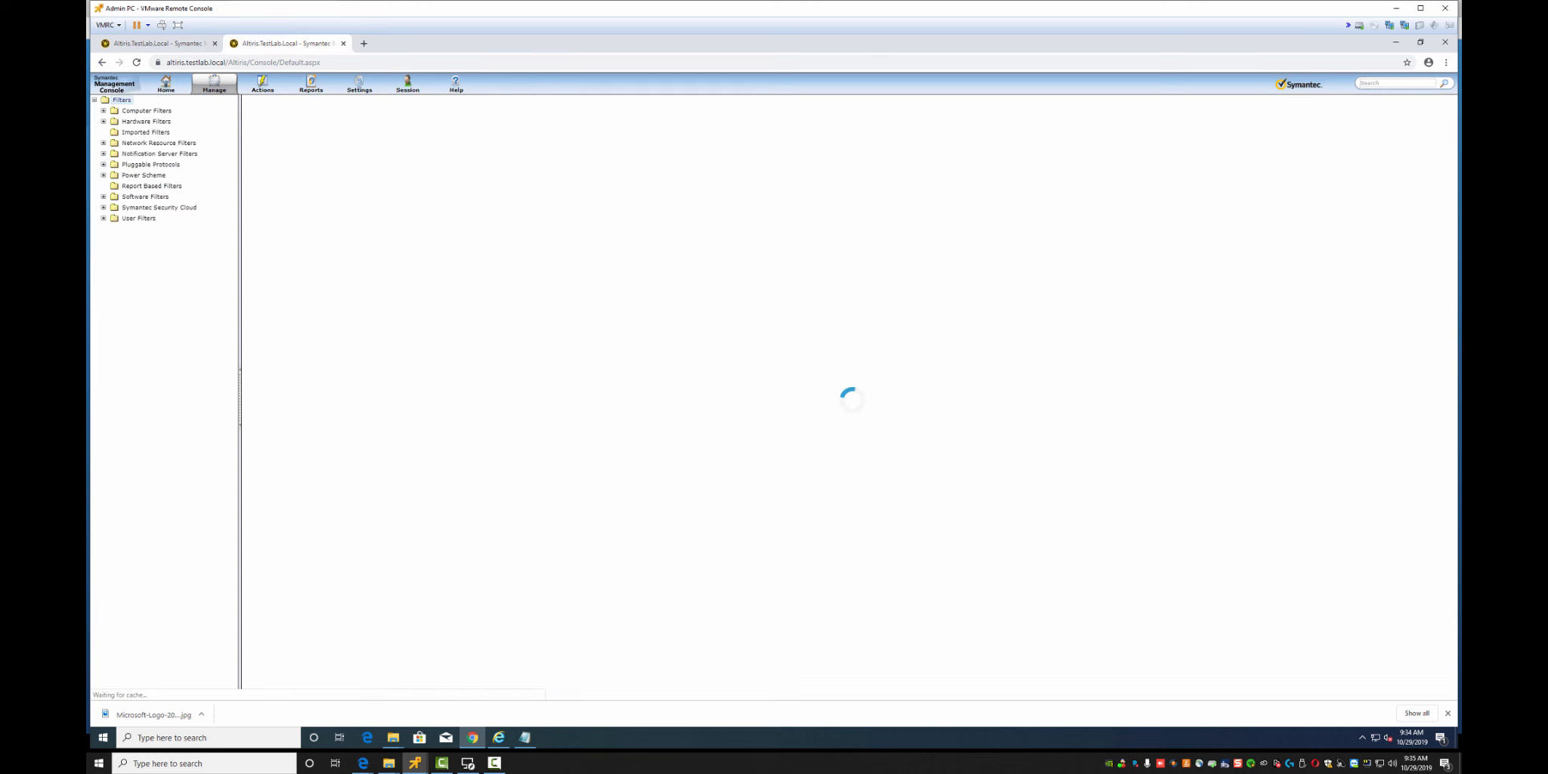
Create a folder named '1. Lab Filters' under Filters
right_click(115, 113)
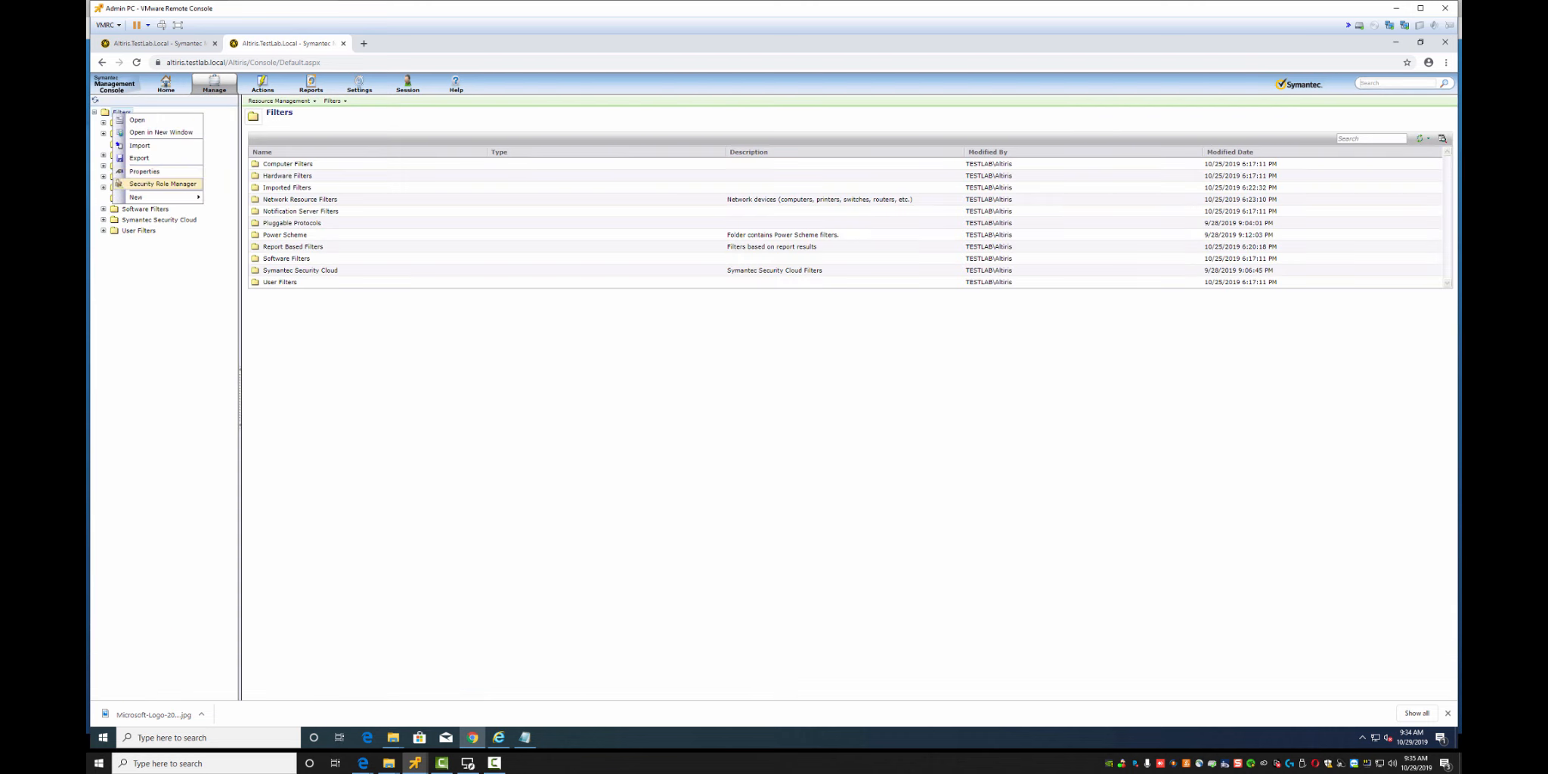
click(143, 197)
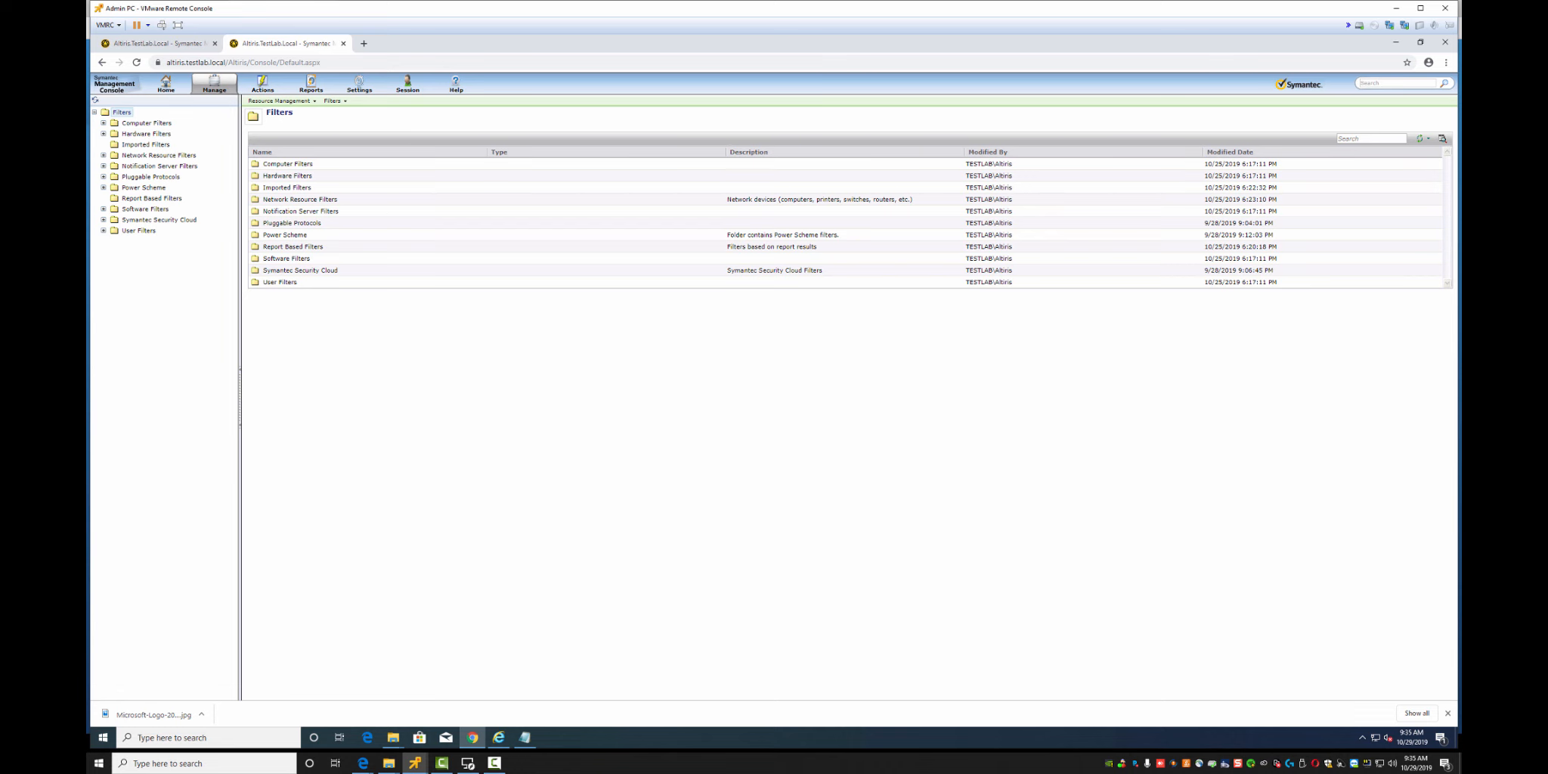
right_click(120, 111)
mouse_move(151, 197)
click(243, 196)
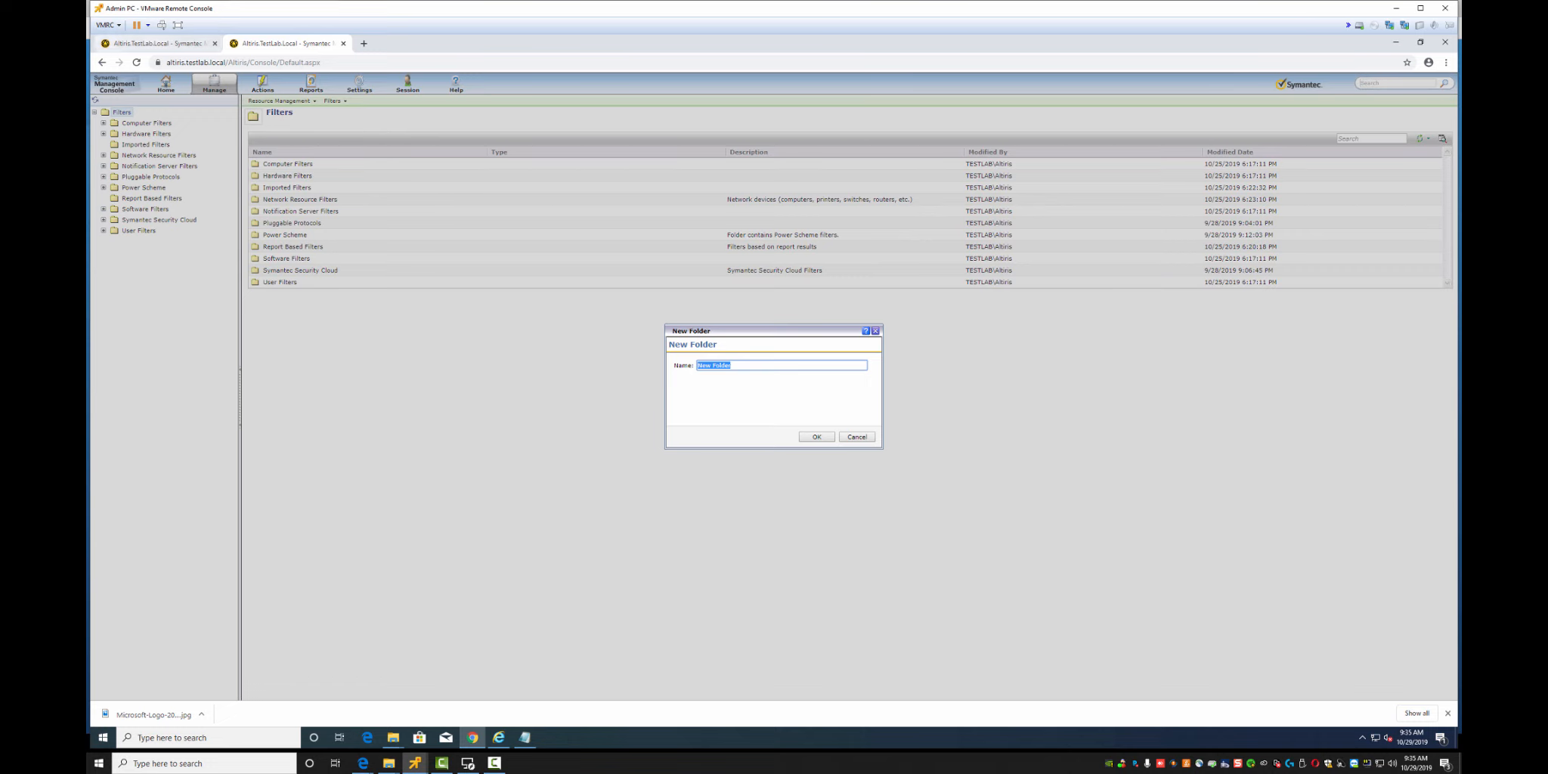
text(1. Lab Filters)
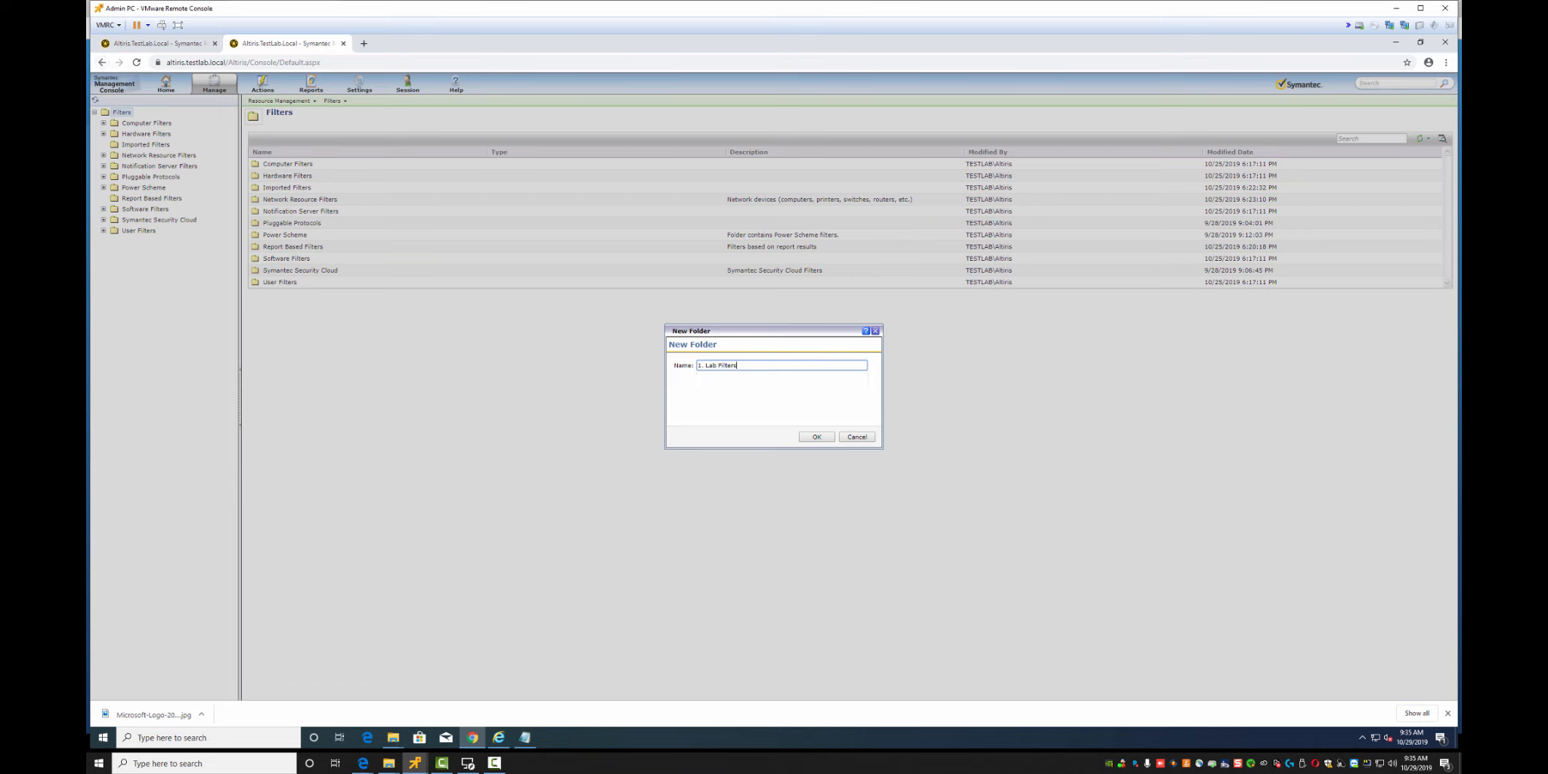
click(816, 437)
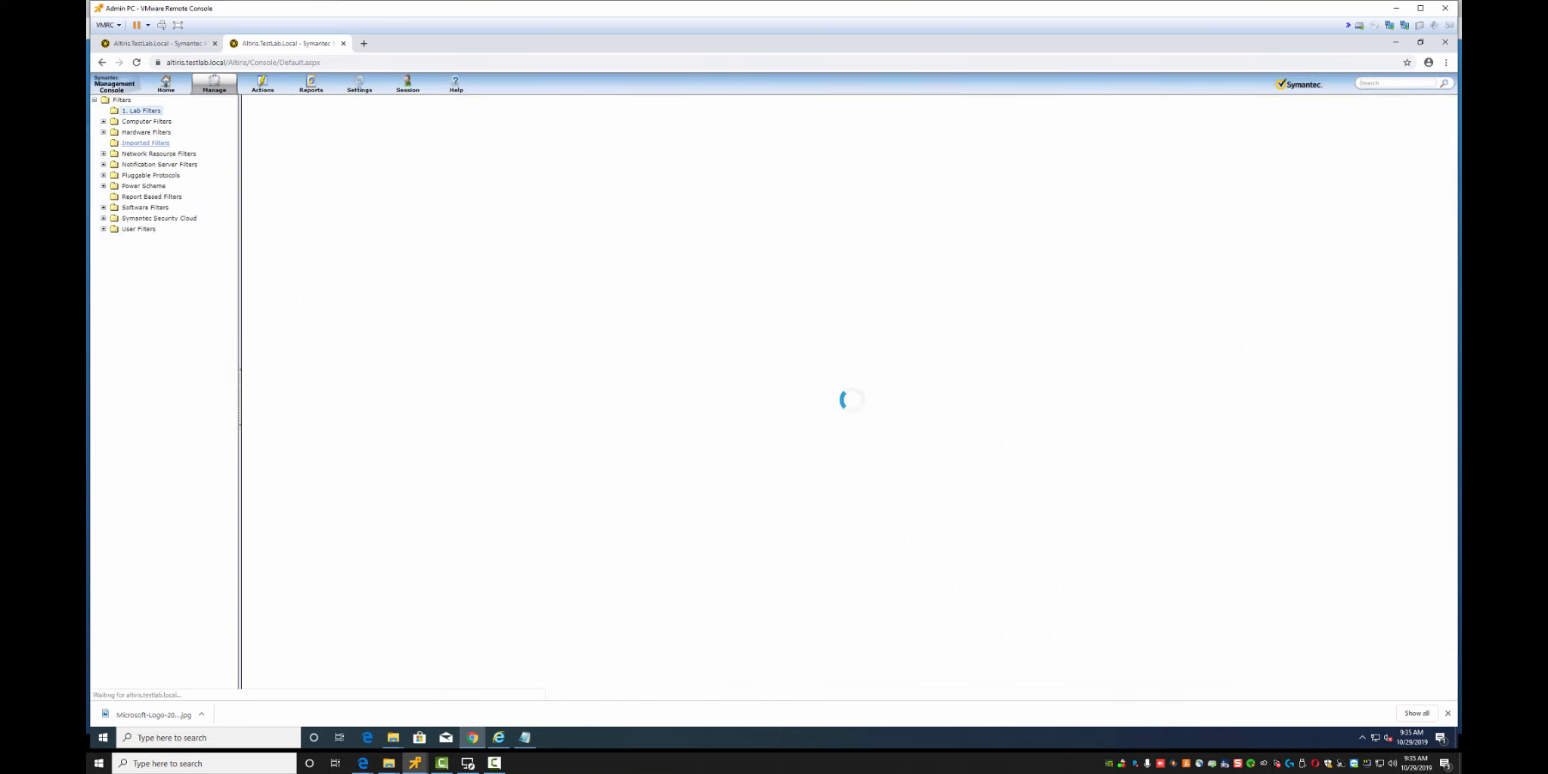
Create a stray 'Lab Filters' folder, then delete it
right_click(138, 122)
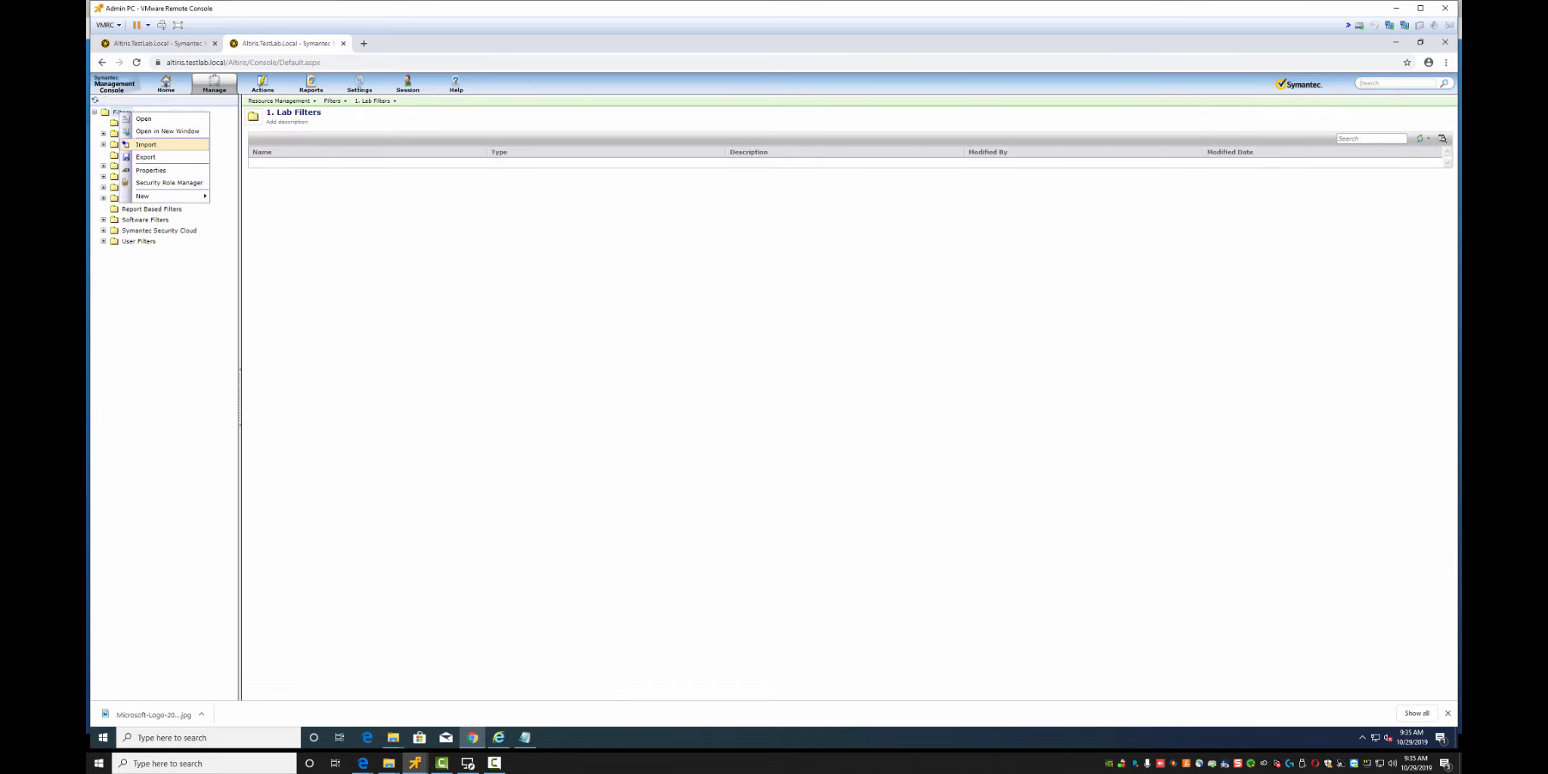
mouse_move(173, 196)
click(233, 197)
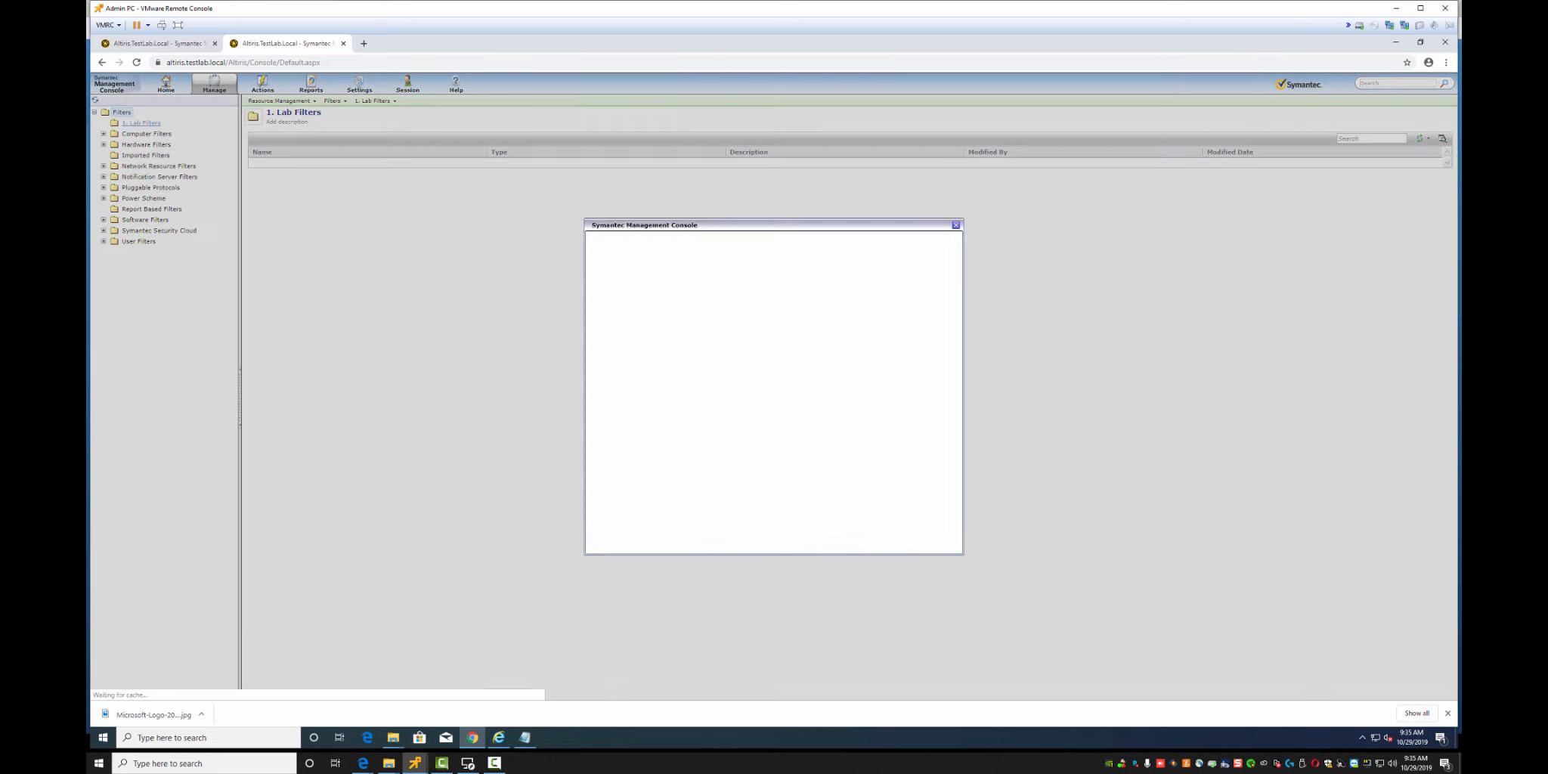
text(Lab Filter)
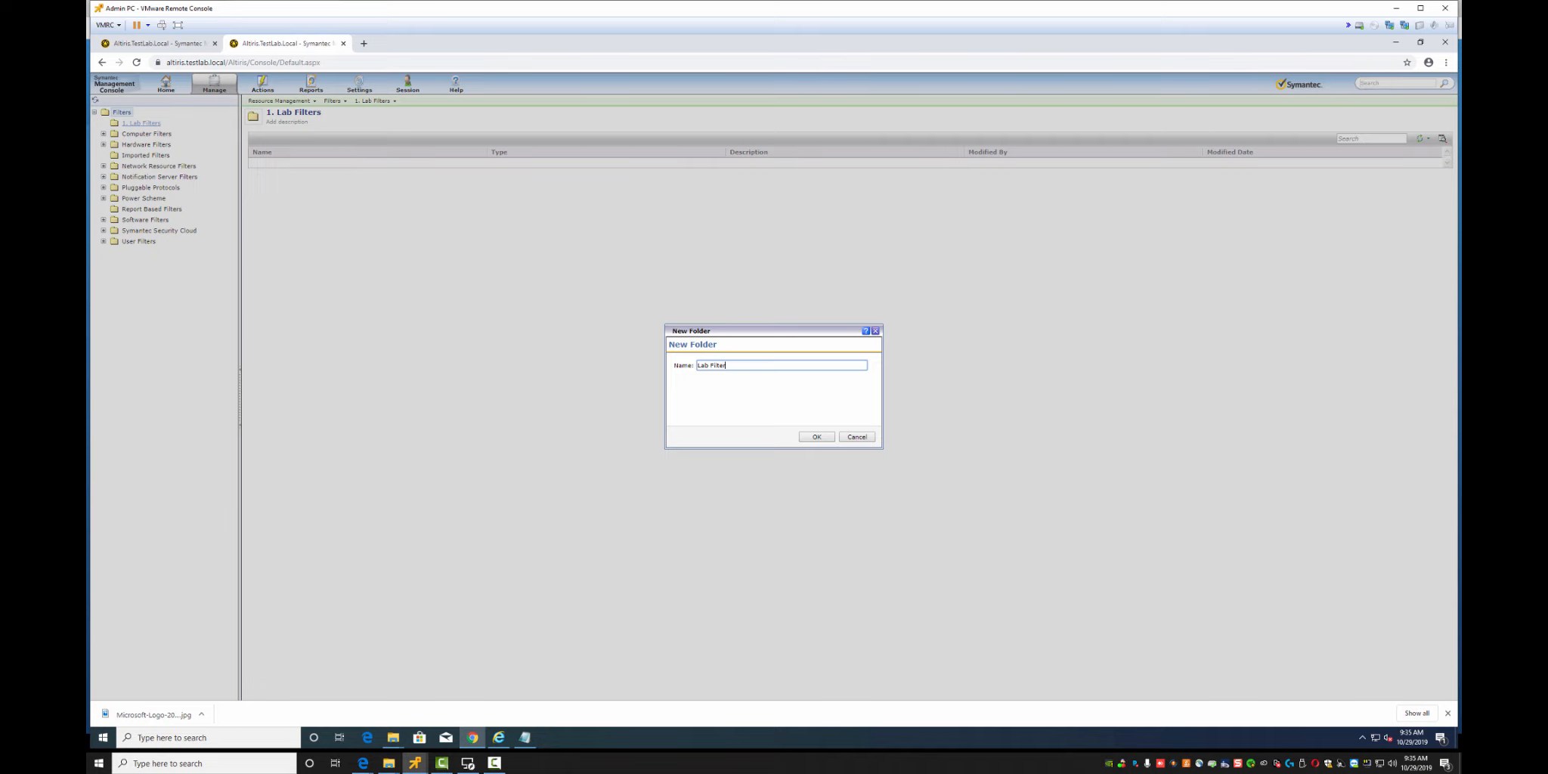
text(s)
key(Return)
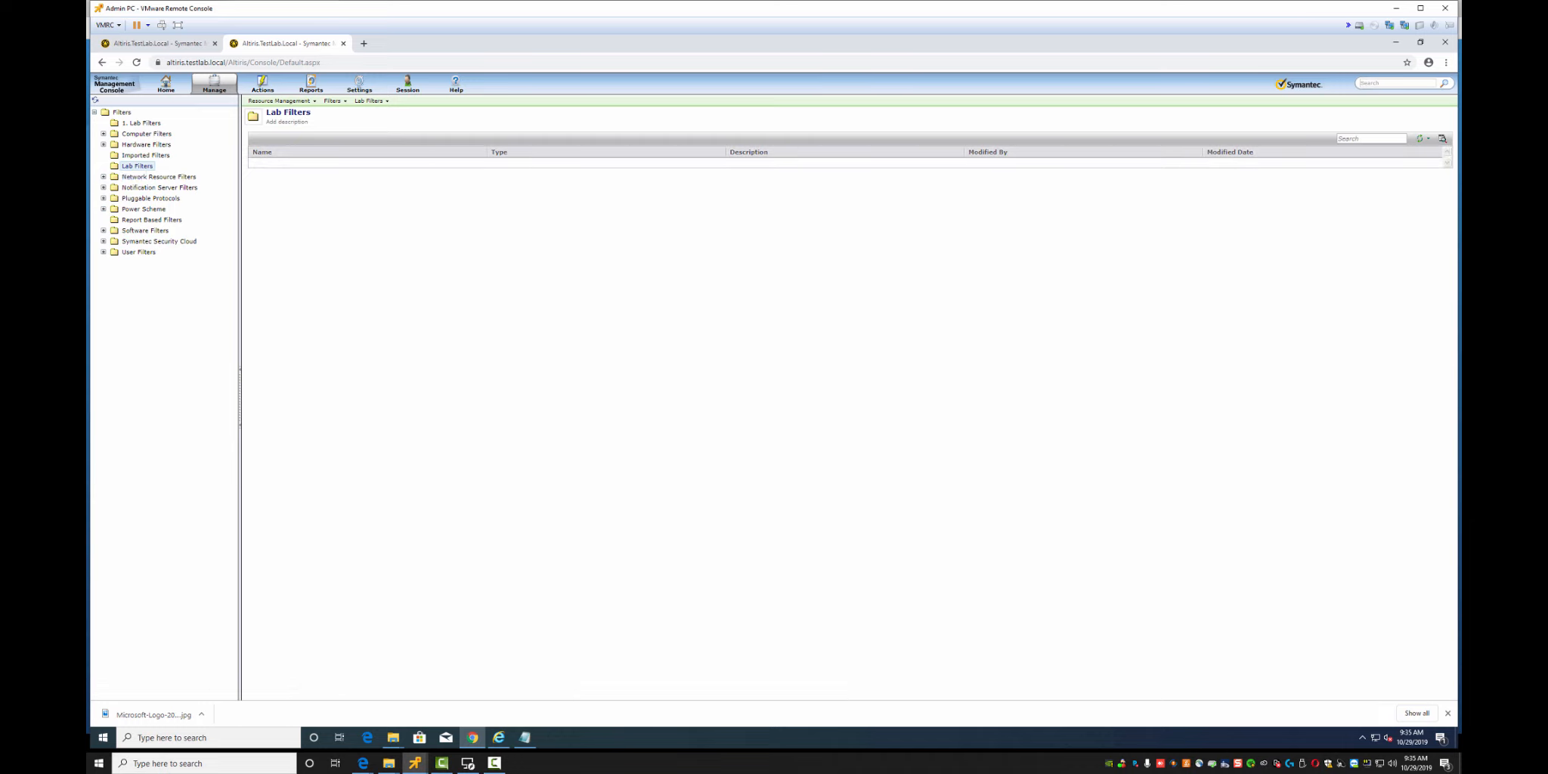
right_click(130, 165)
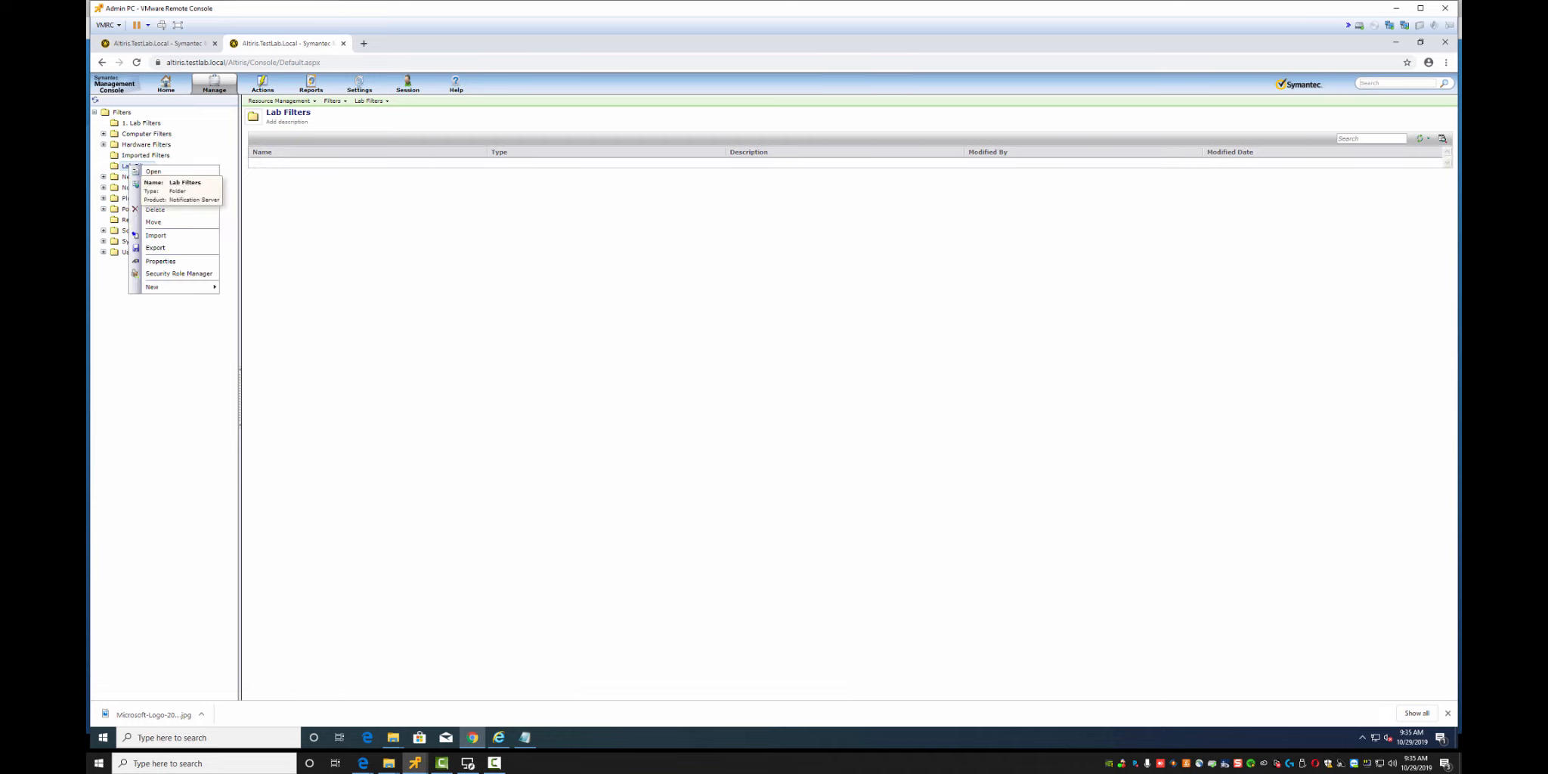
click(155, 209)
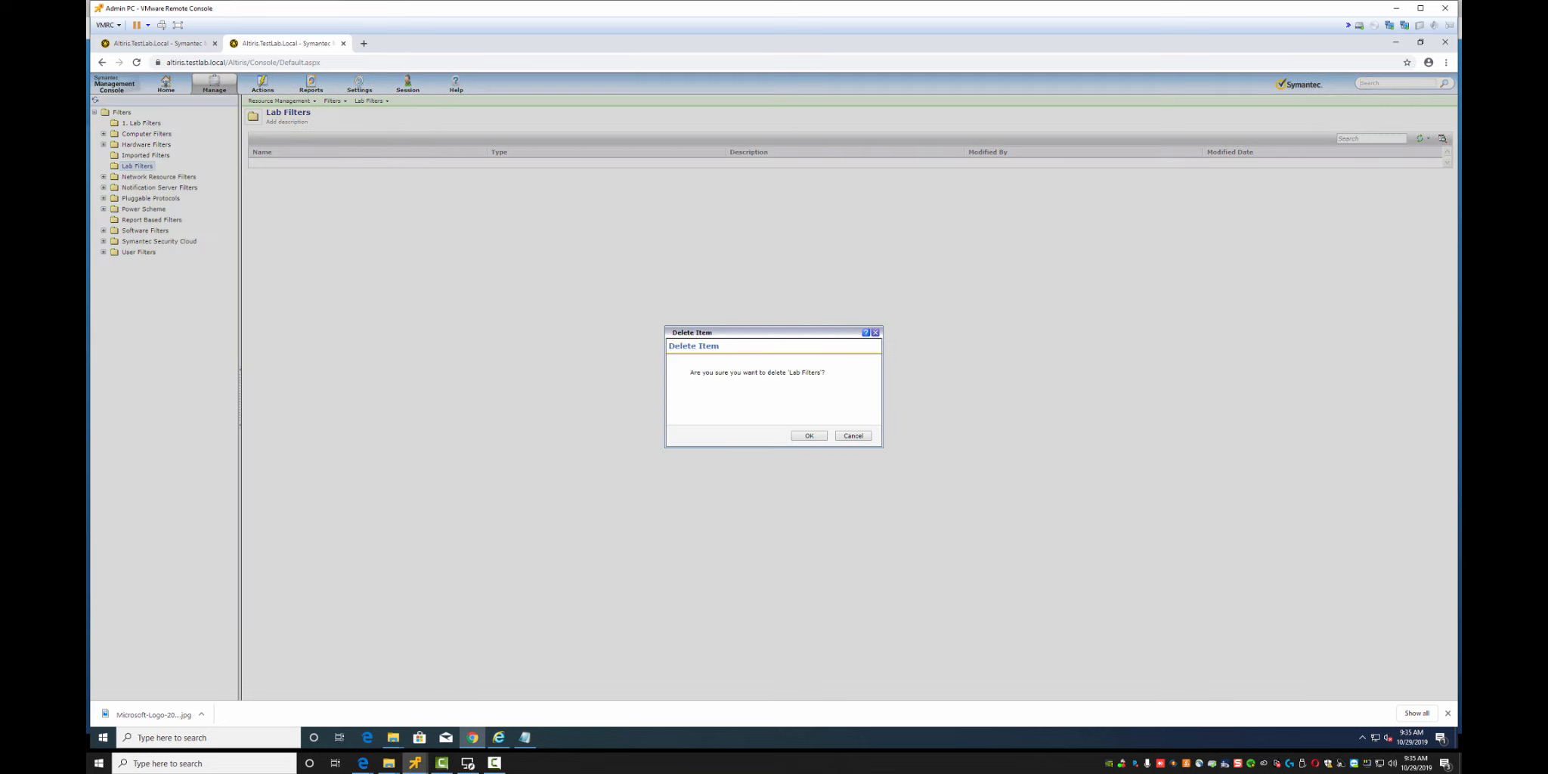
click(808, 436)
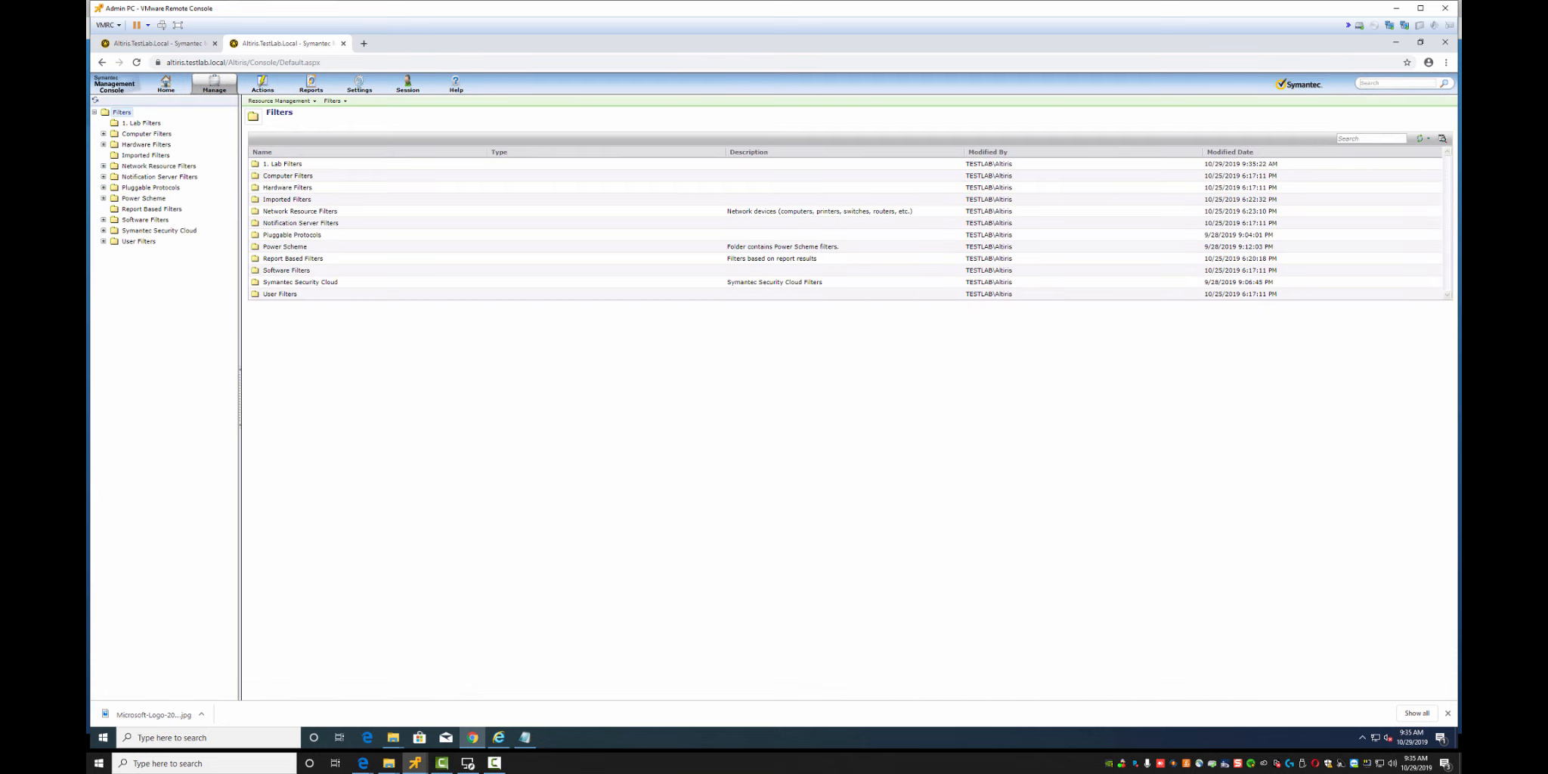
Create the subfolders 'Software' and 'Machines' inside 1. Lab Filters
click(141, 122)
right_click(133, 122)
mouse_move(181, 244)
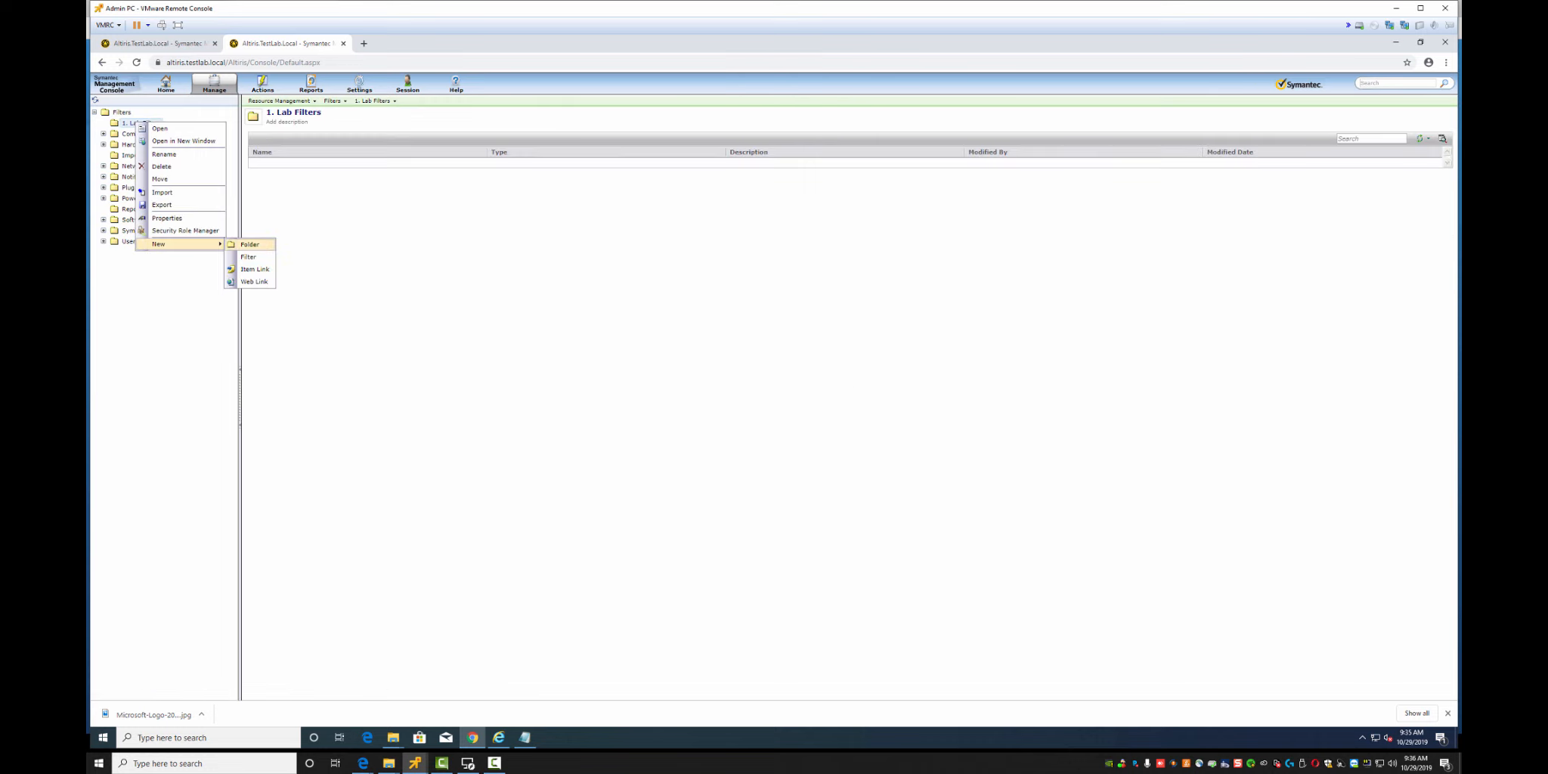
click(248, 245)
text(Softw)
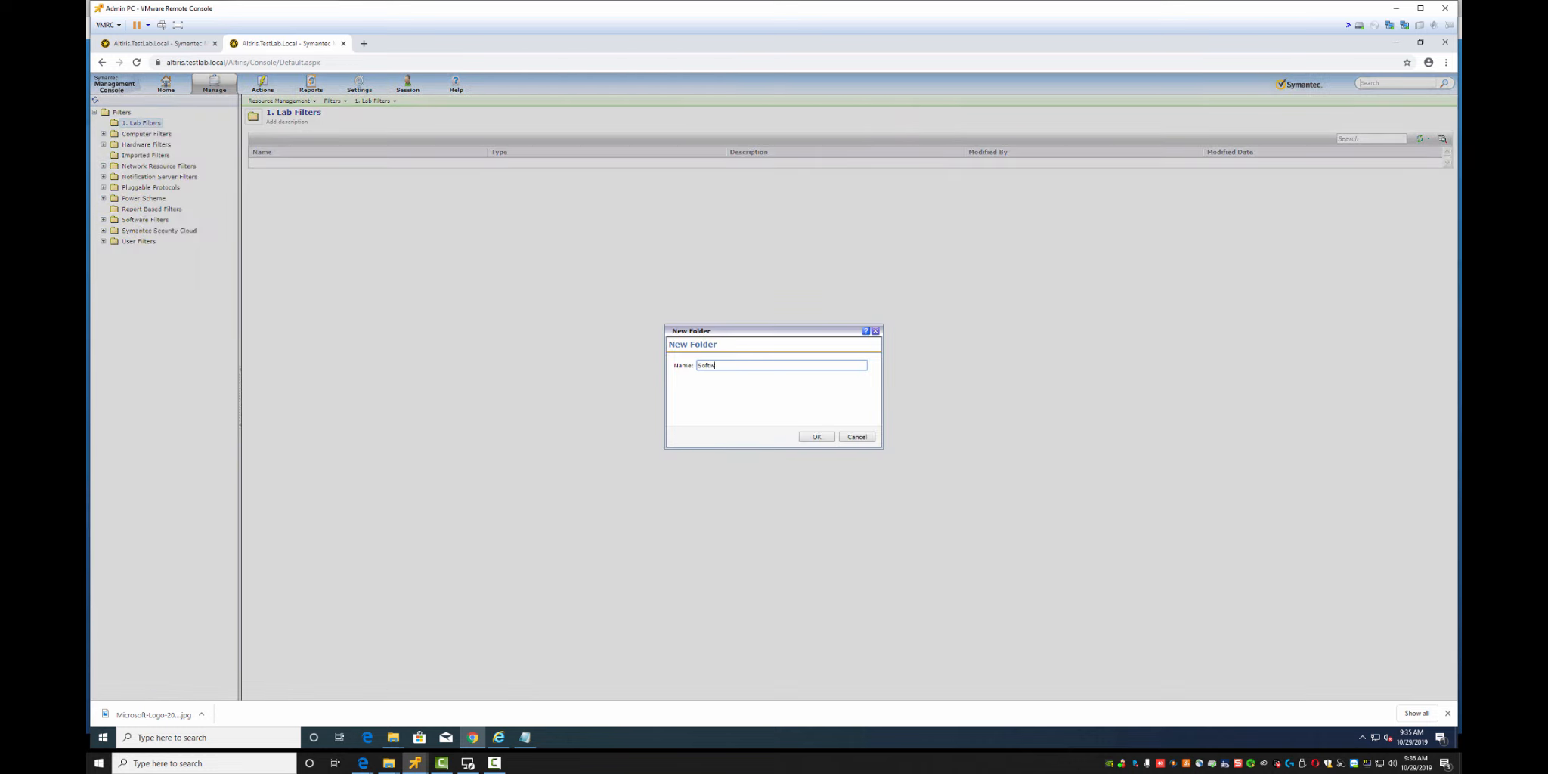
text(are)
key(Return)
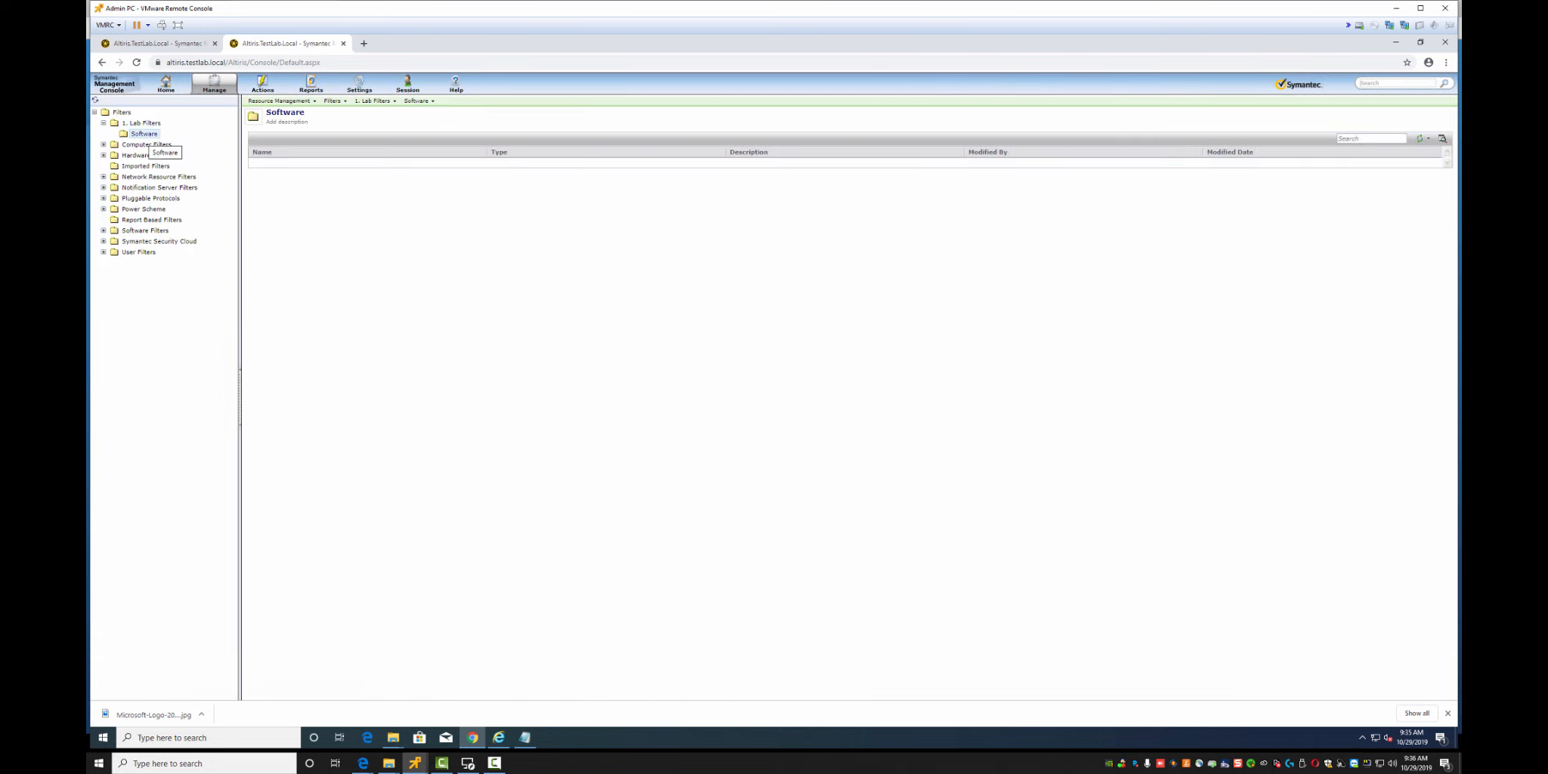
right_click(146, 123)
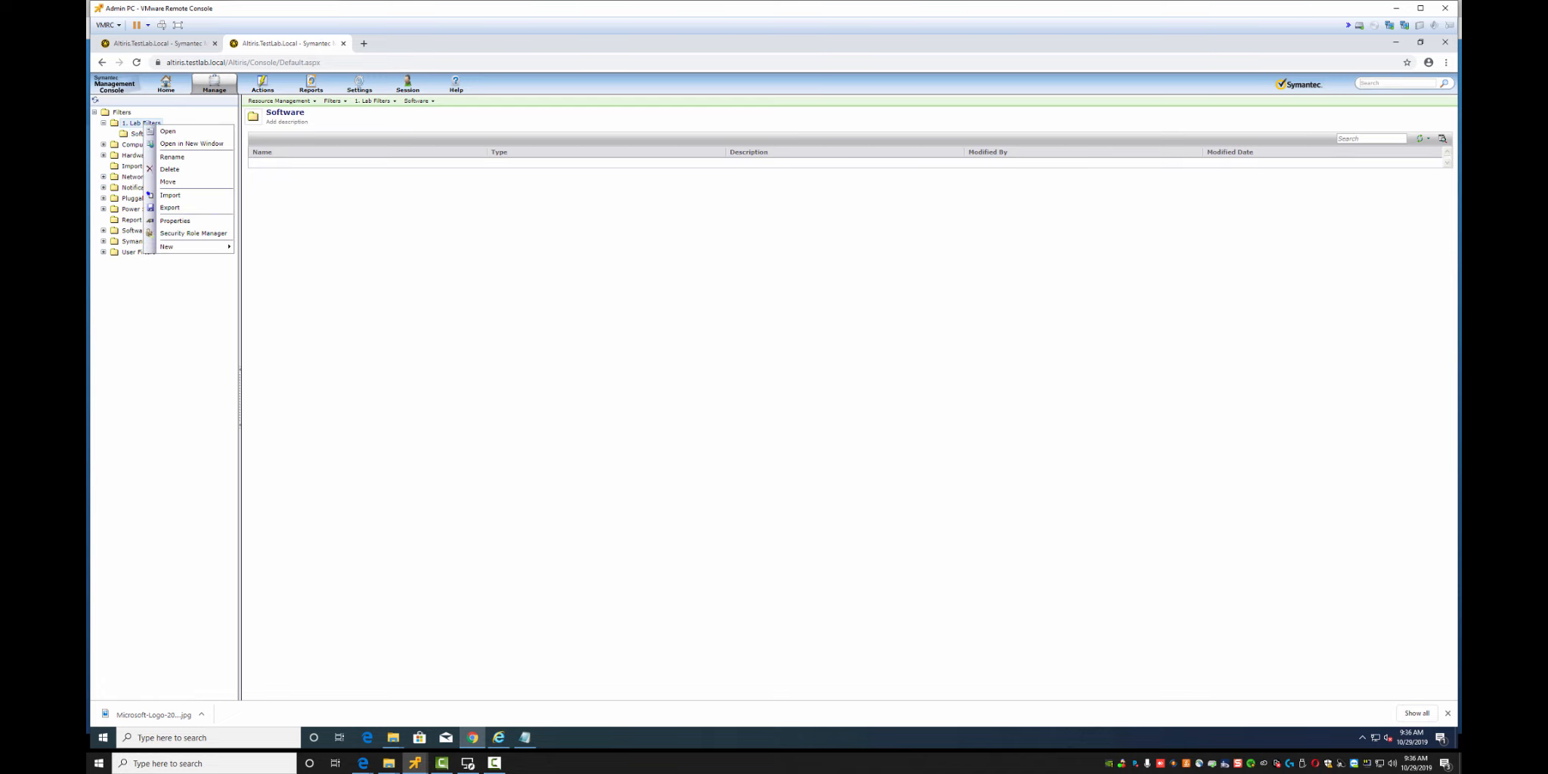
mouse_move(168, 246)
click(254, 246)
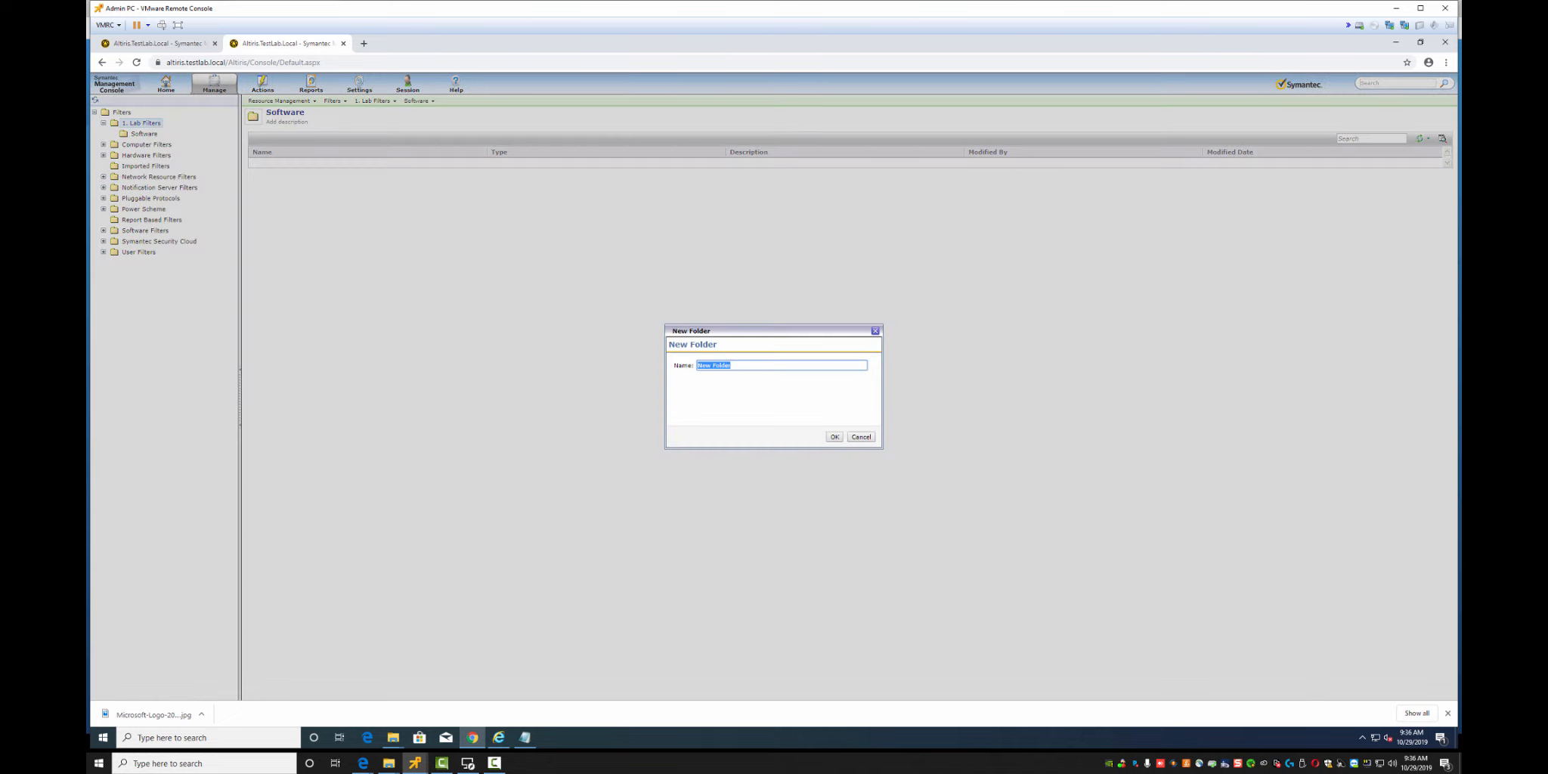
text(Machines)
key(Return)
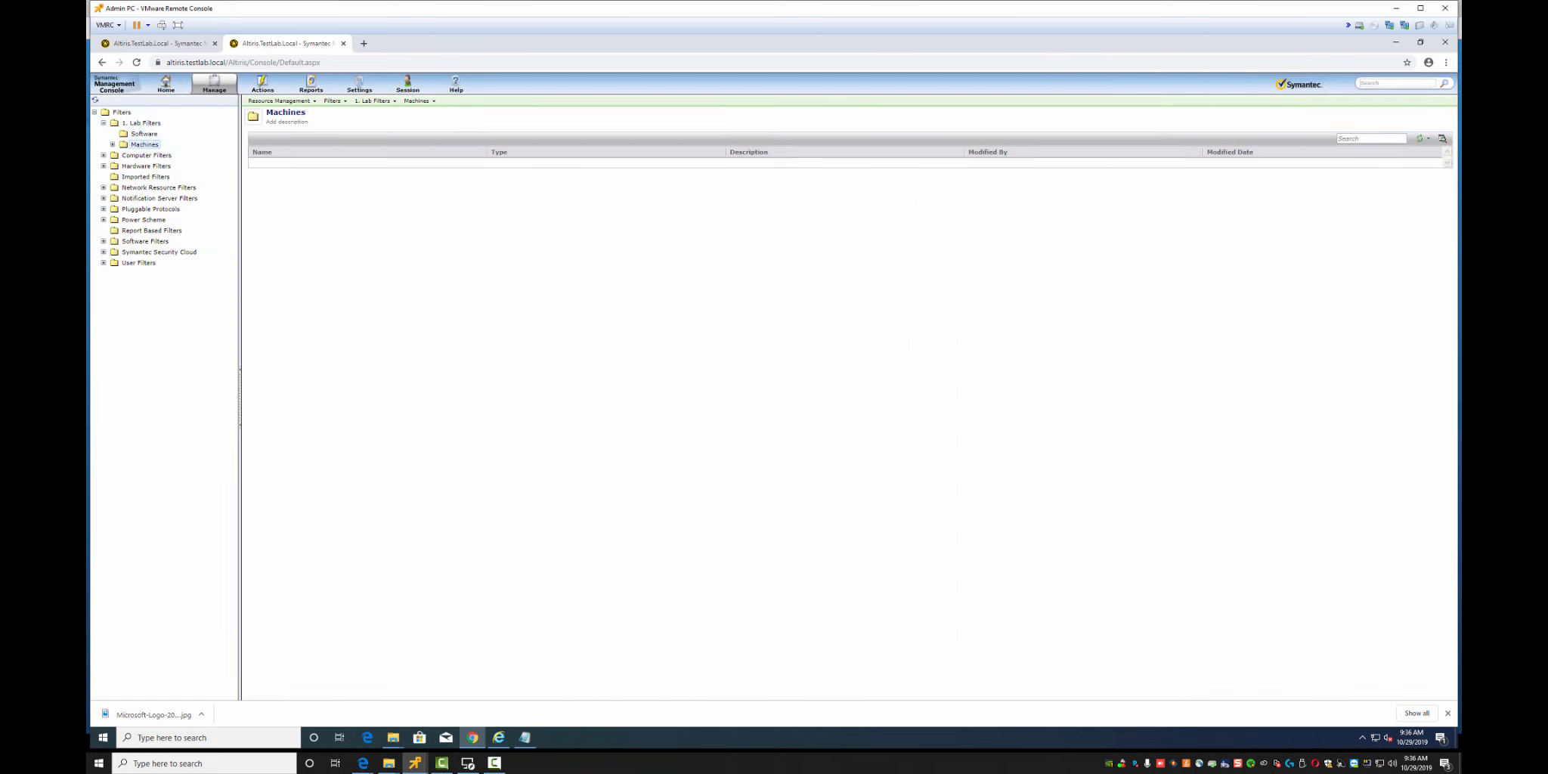
right_click(140, 145)
Create a filter 'Admin PC' in Machines that explicitly includes the Admin-PC computer
mouse_move(185, 266)
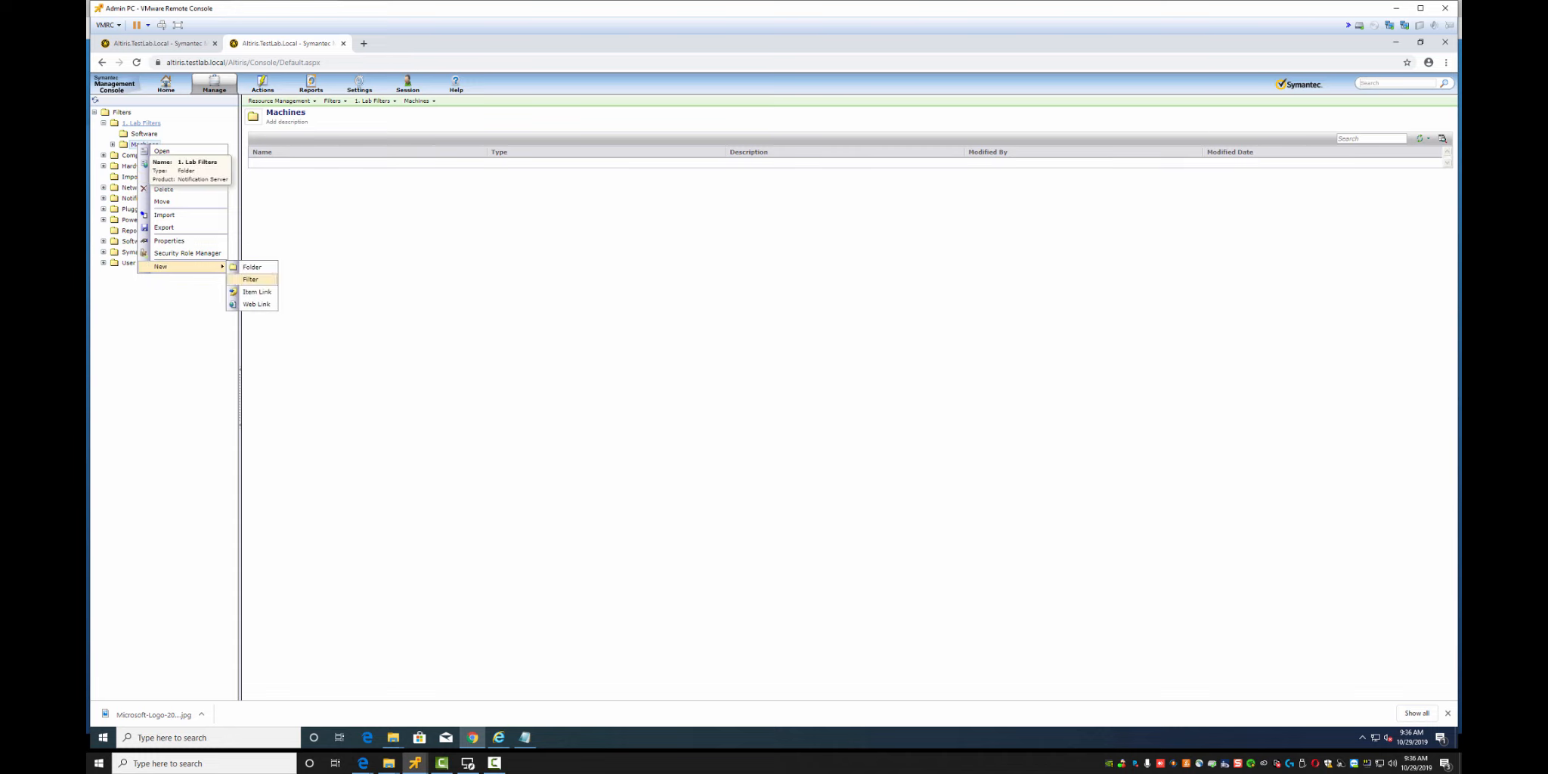
click(250, 279)
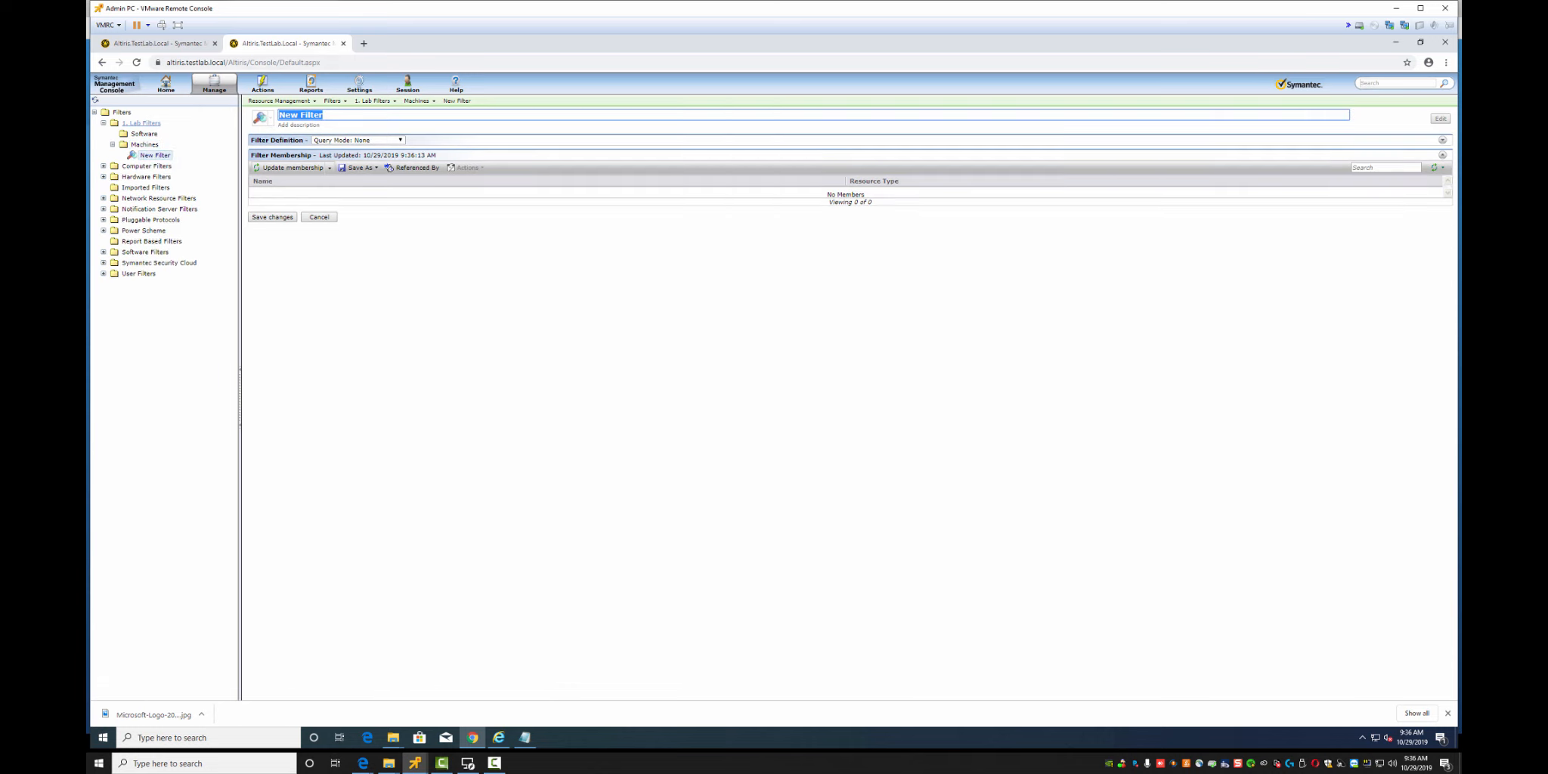
text(Admin PC)
key(Return)
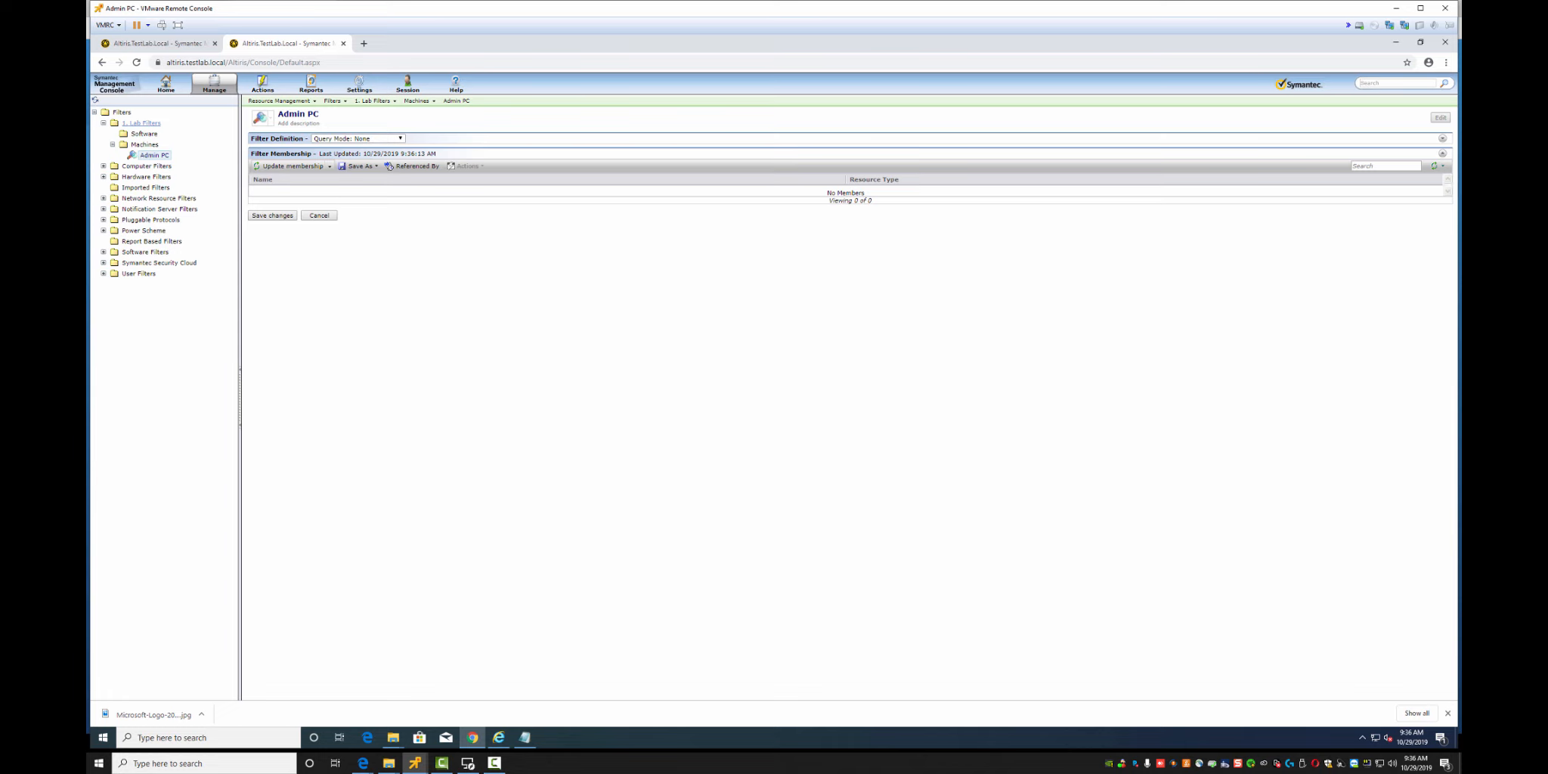
click(1442, 139)
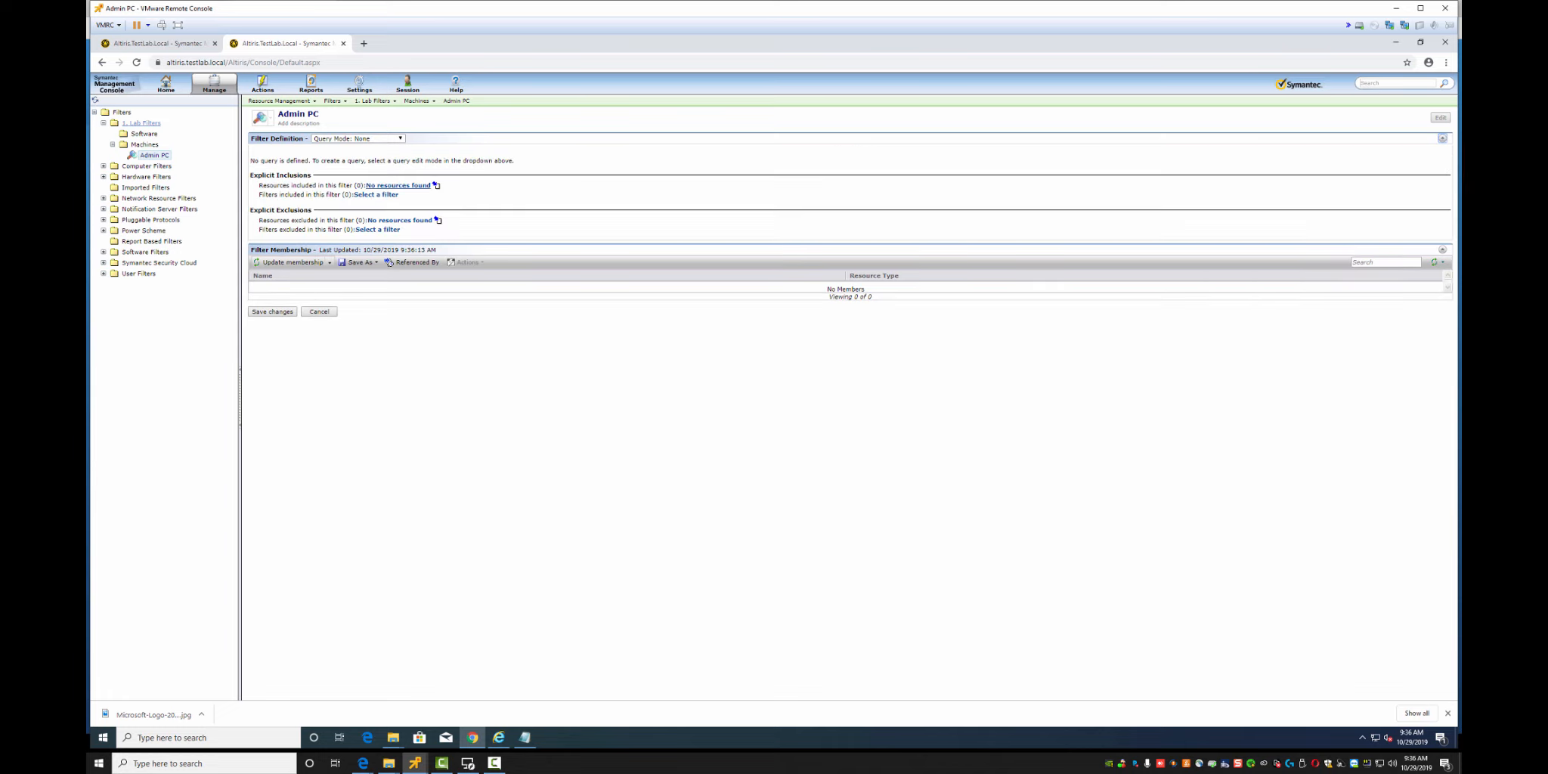
click(398, 186)
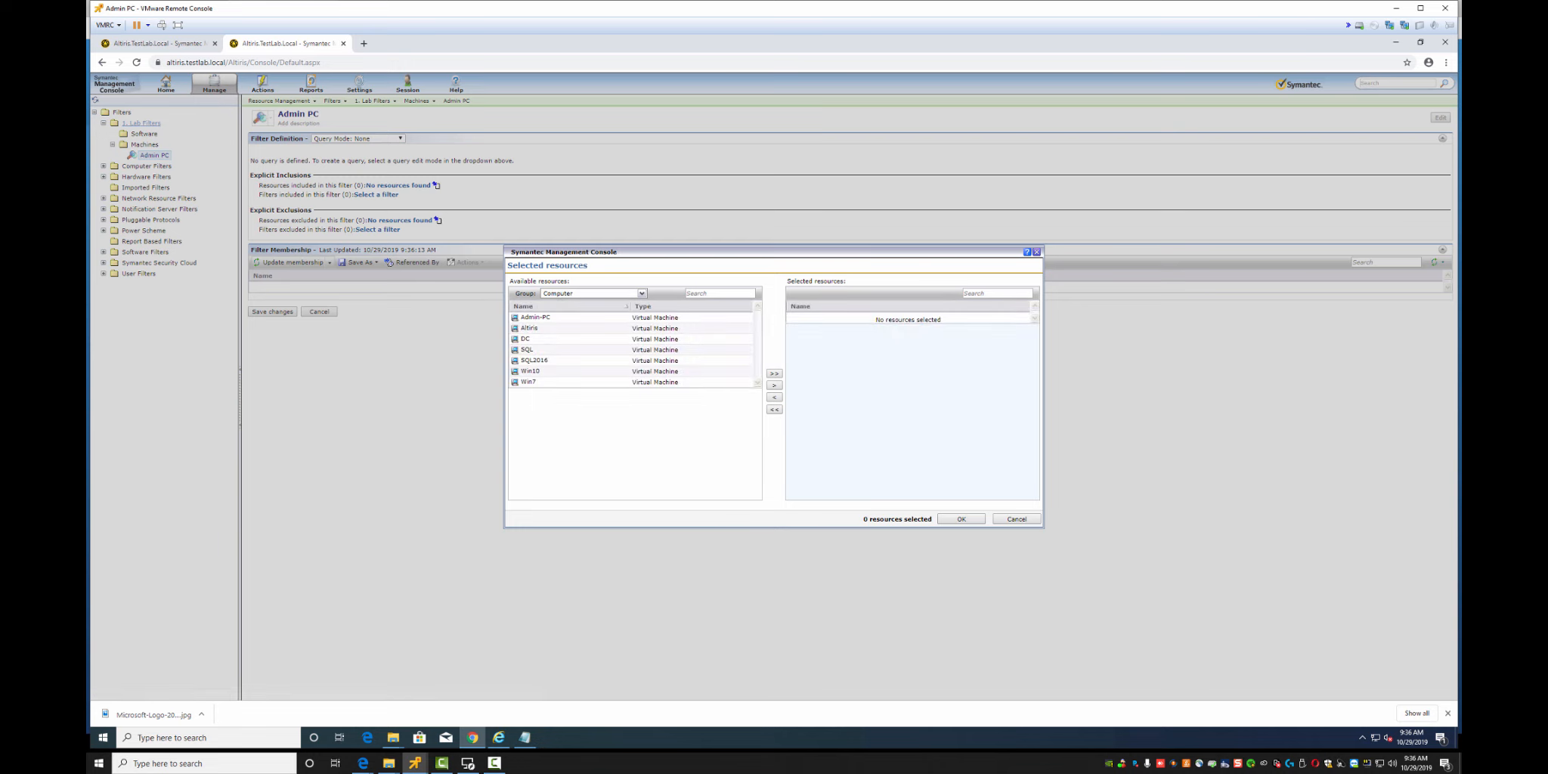
click(535, 317)
double_click(535, 317)
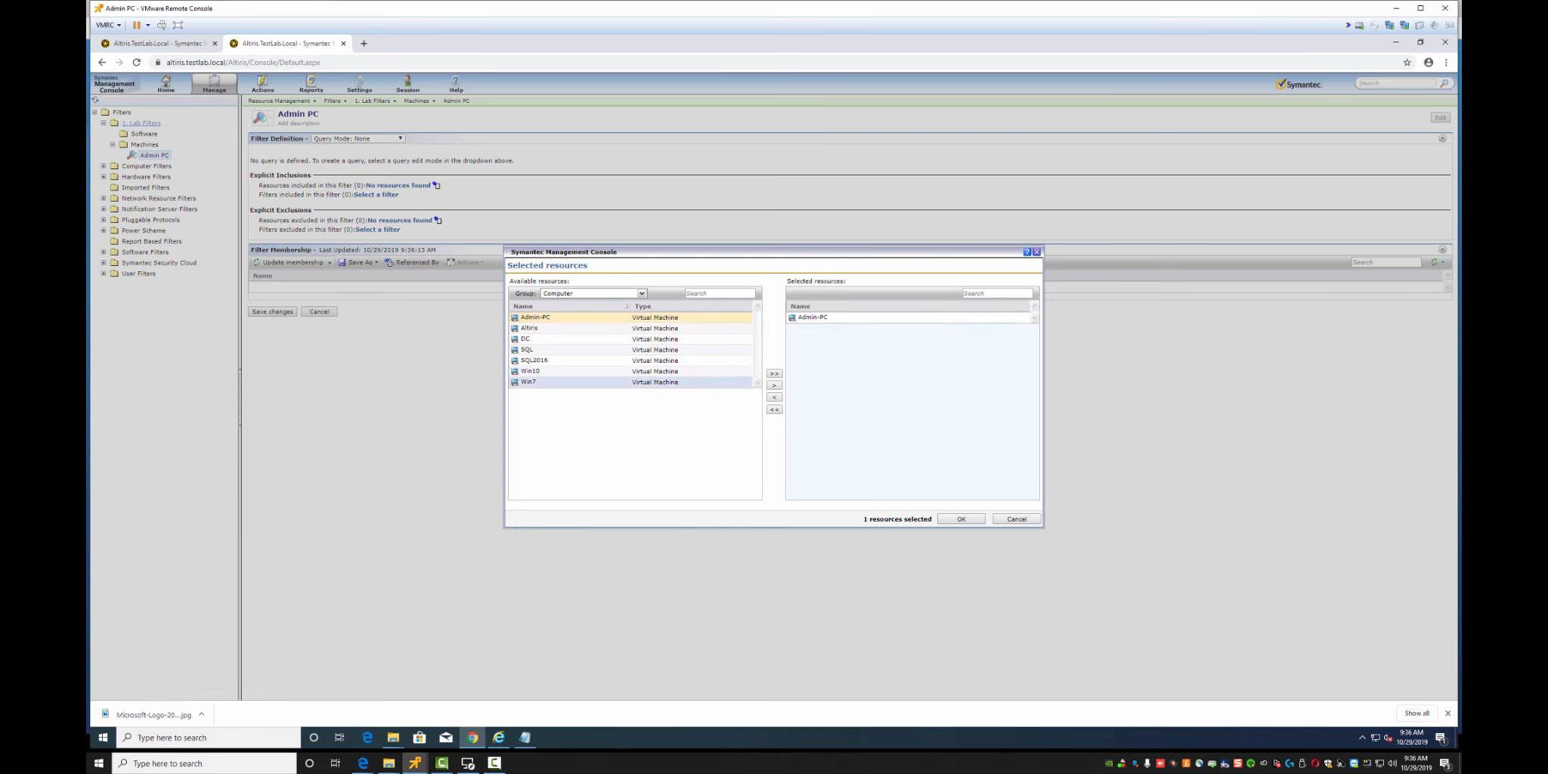
click(961, 518)
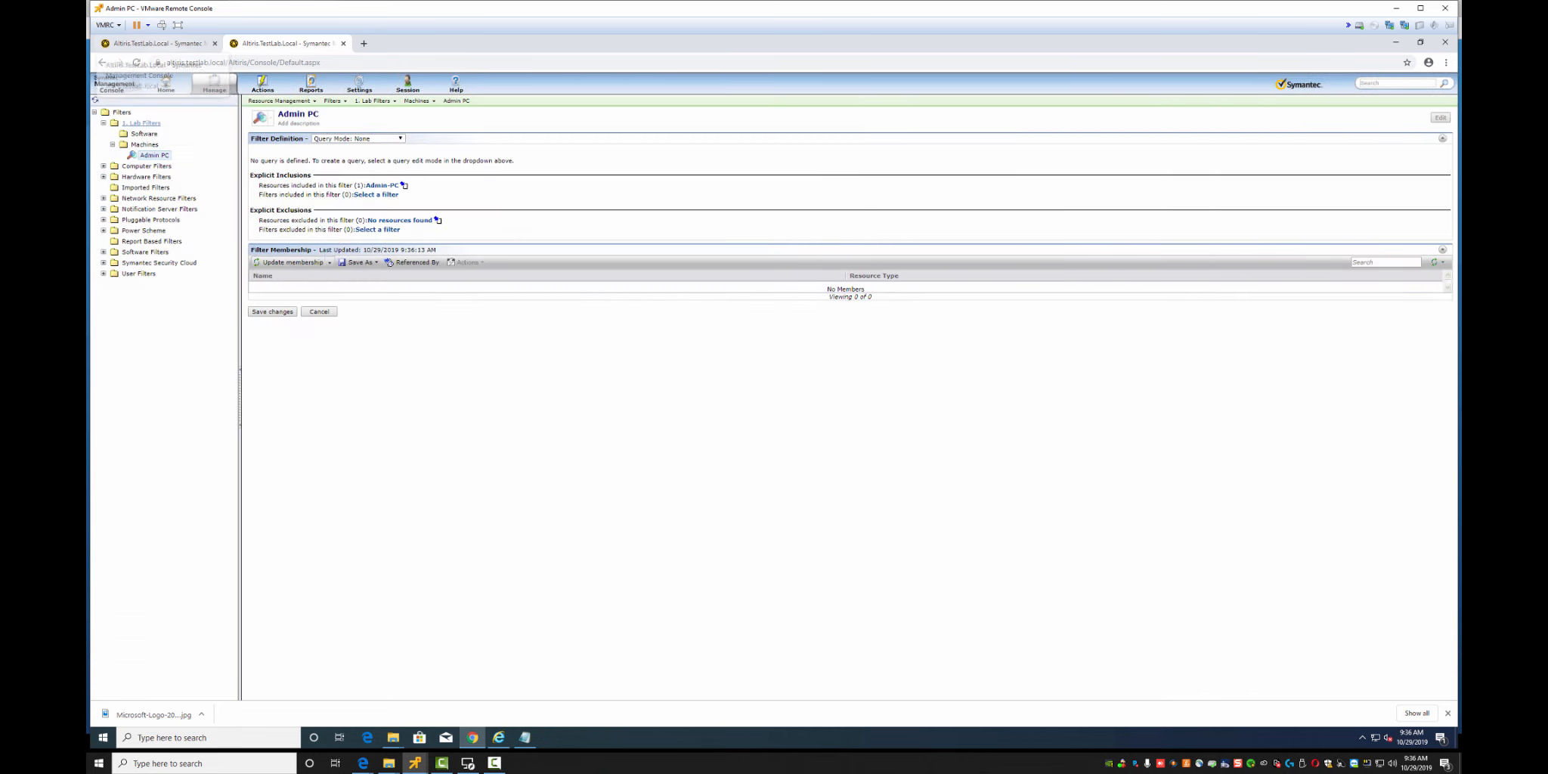
Rename the filter to 'Admin Computers', update its membership, and return to the Microsoft Orca policy
click(298, 114)
text(Admin)
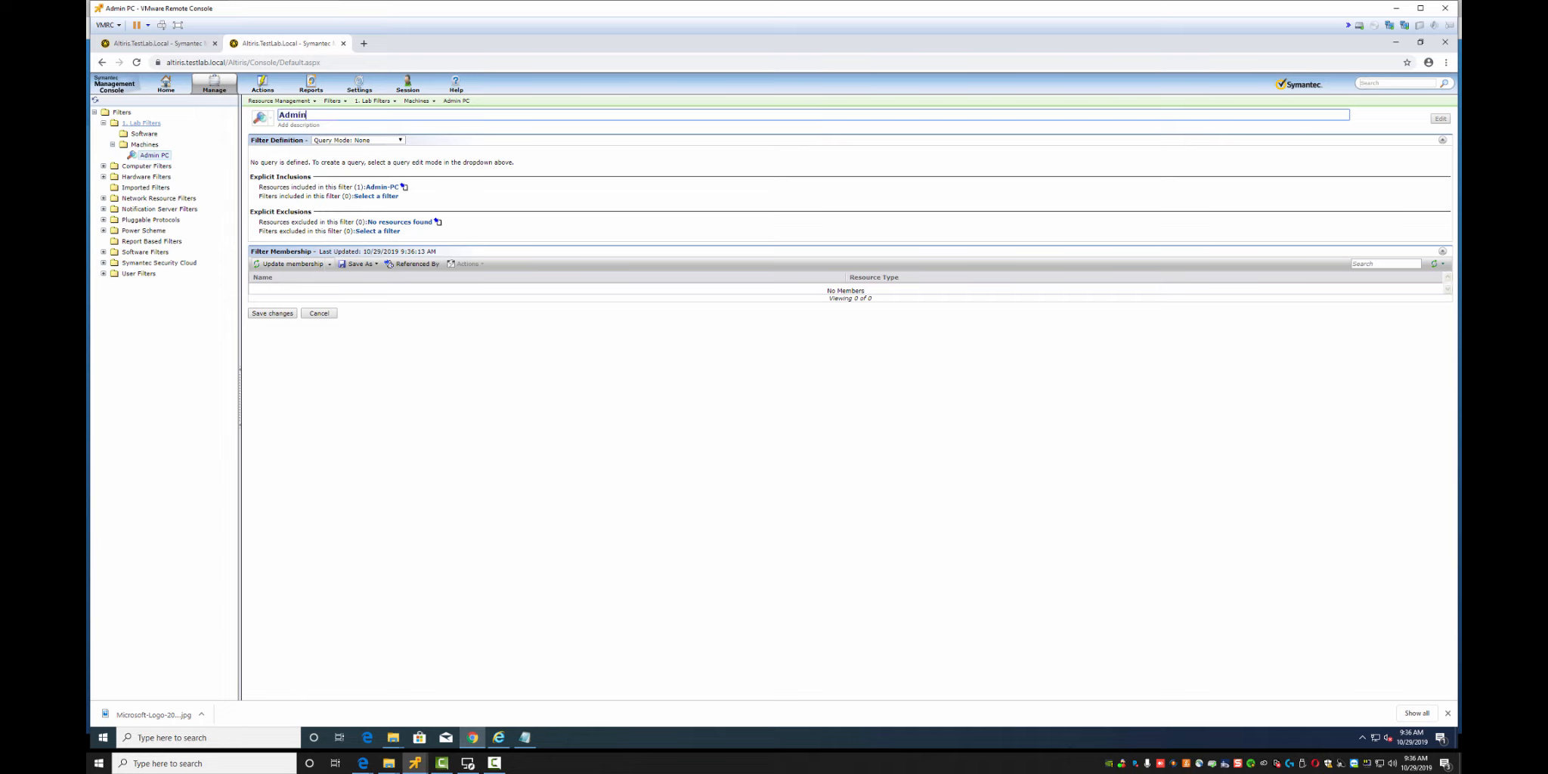
text( Computrs)
key(ctrl+shift+Left)
text(Computers)
key(Return)
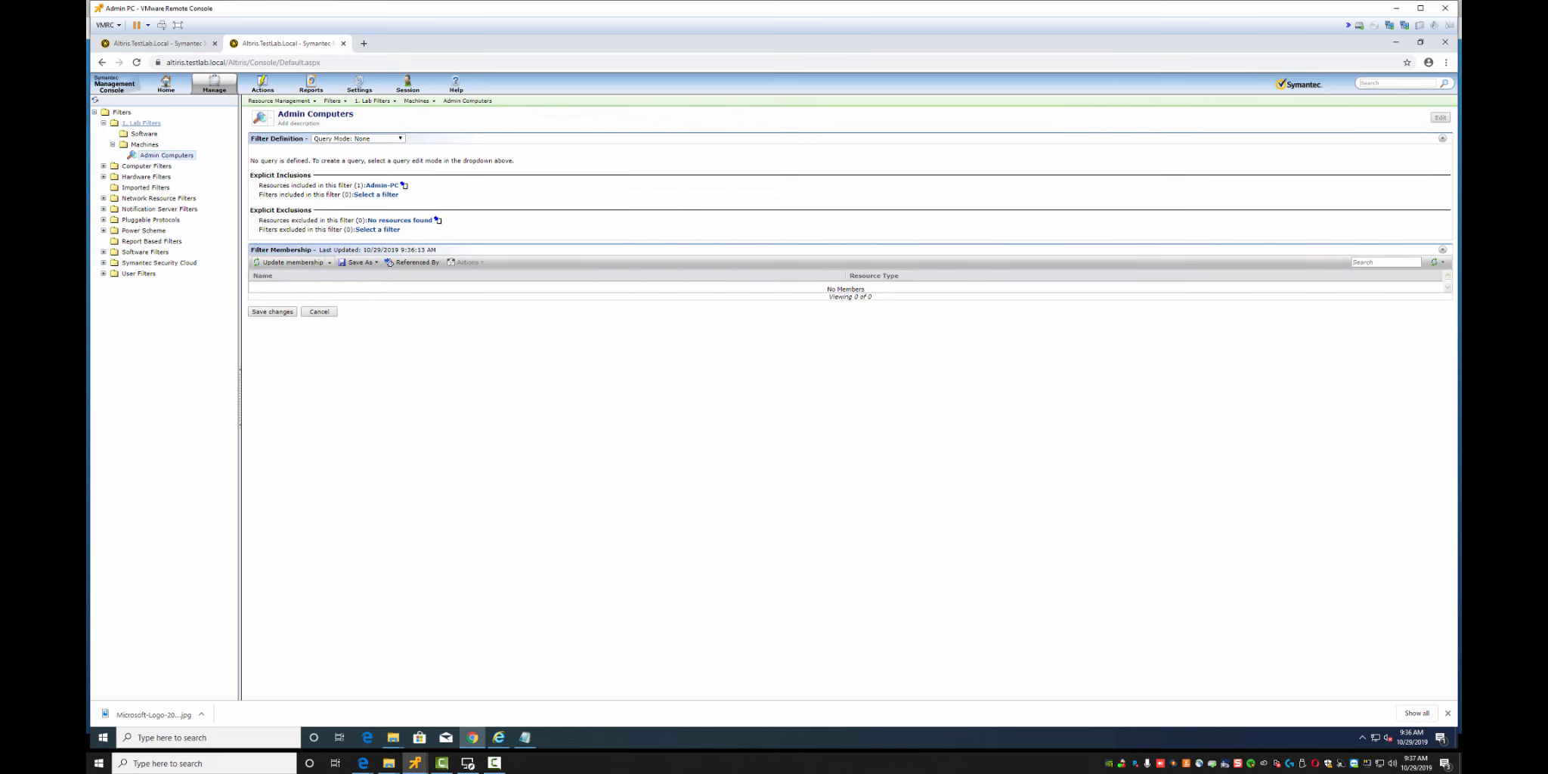
click(291, 262)
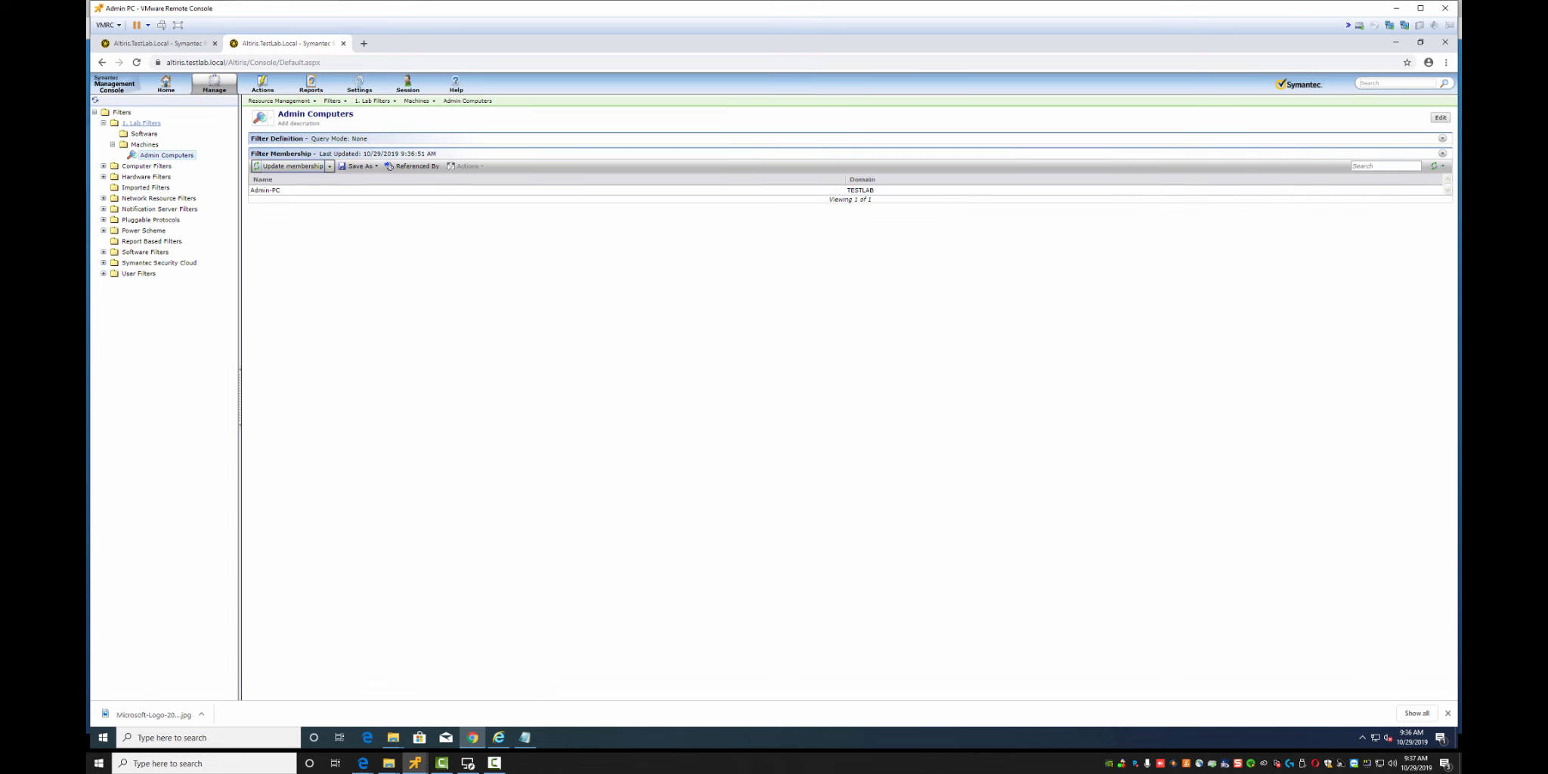
click(293, 166)
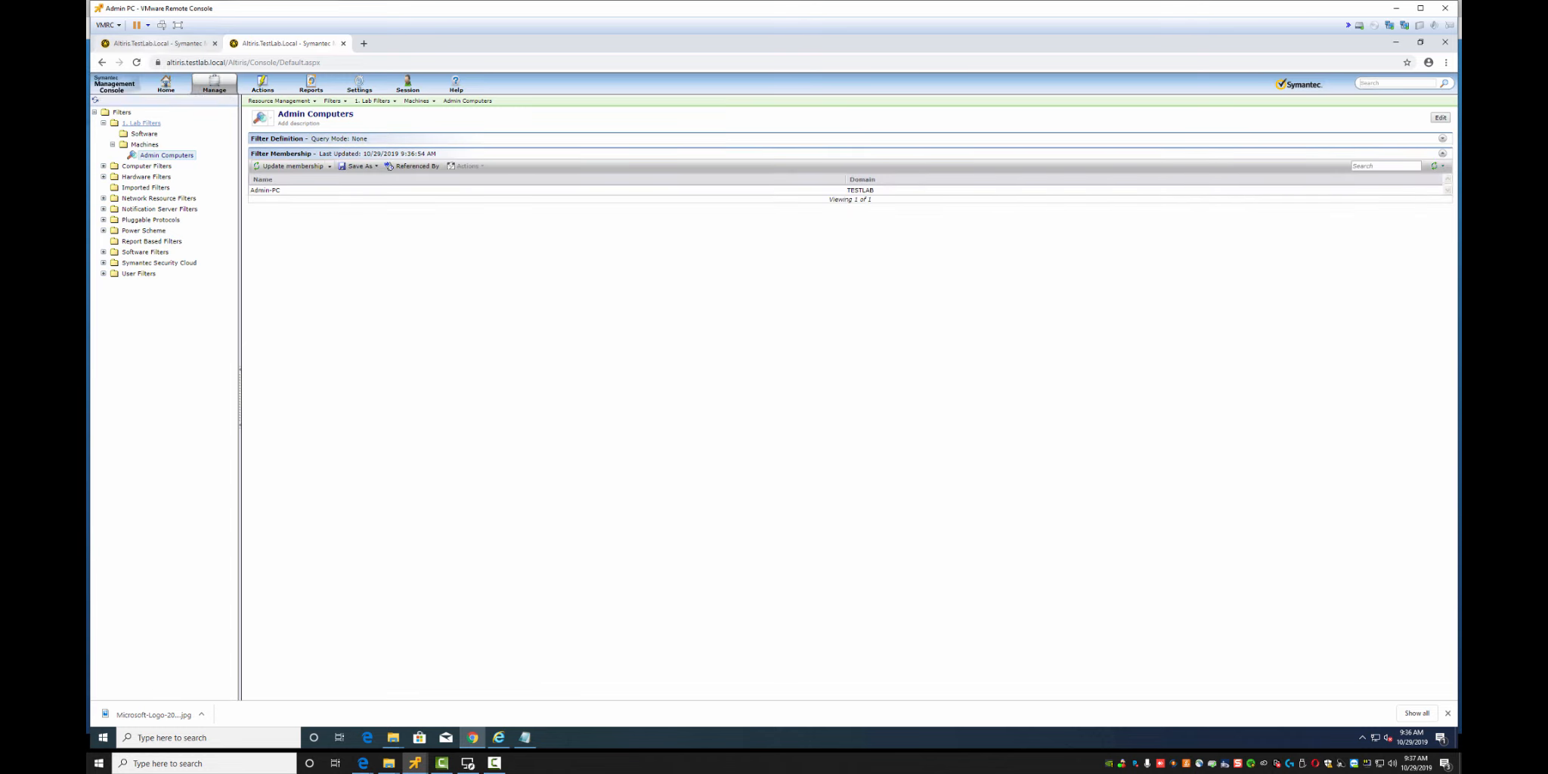
click(155, 44)
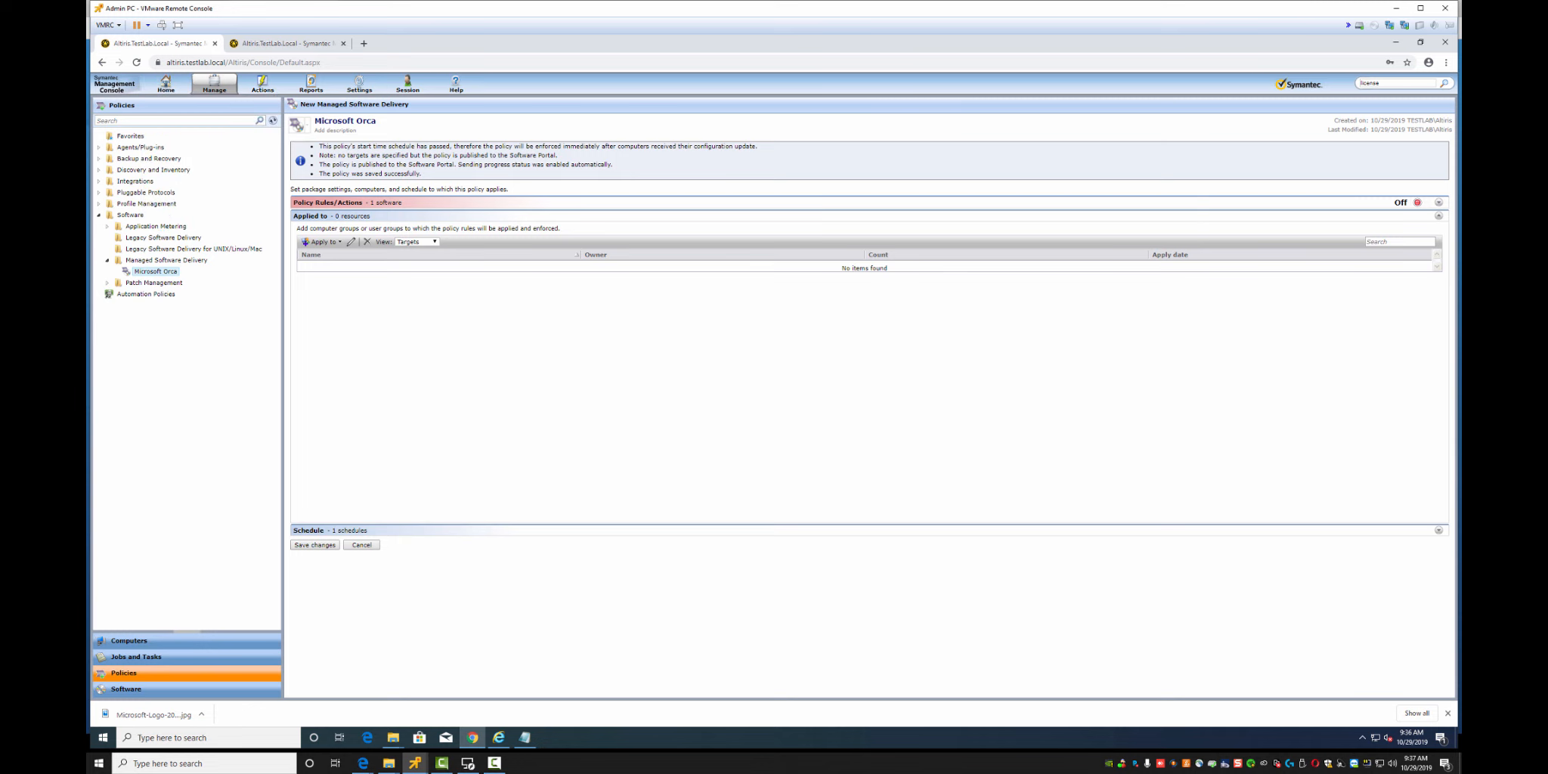
Start a new policy target named Admin Computers in the 1. Lab Targets folder
click(323, 242)
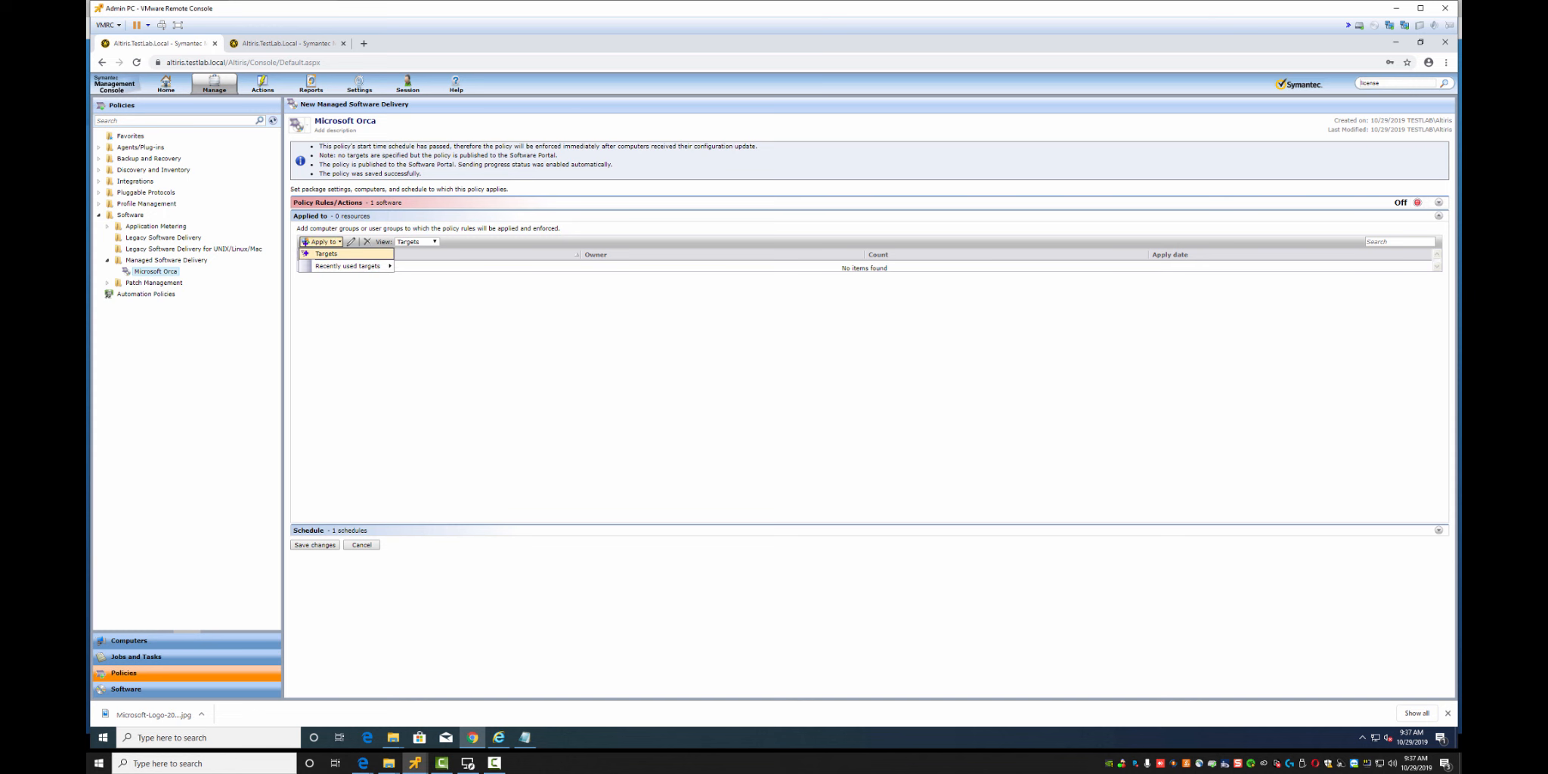
click(326, 254)
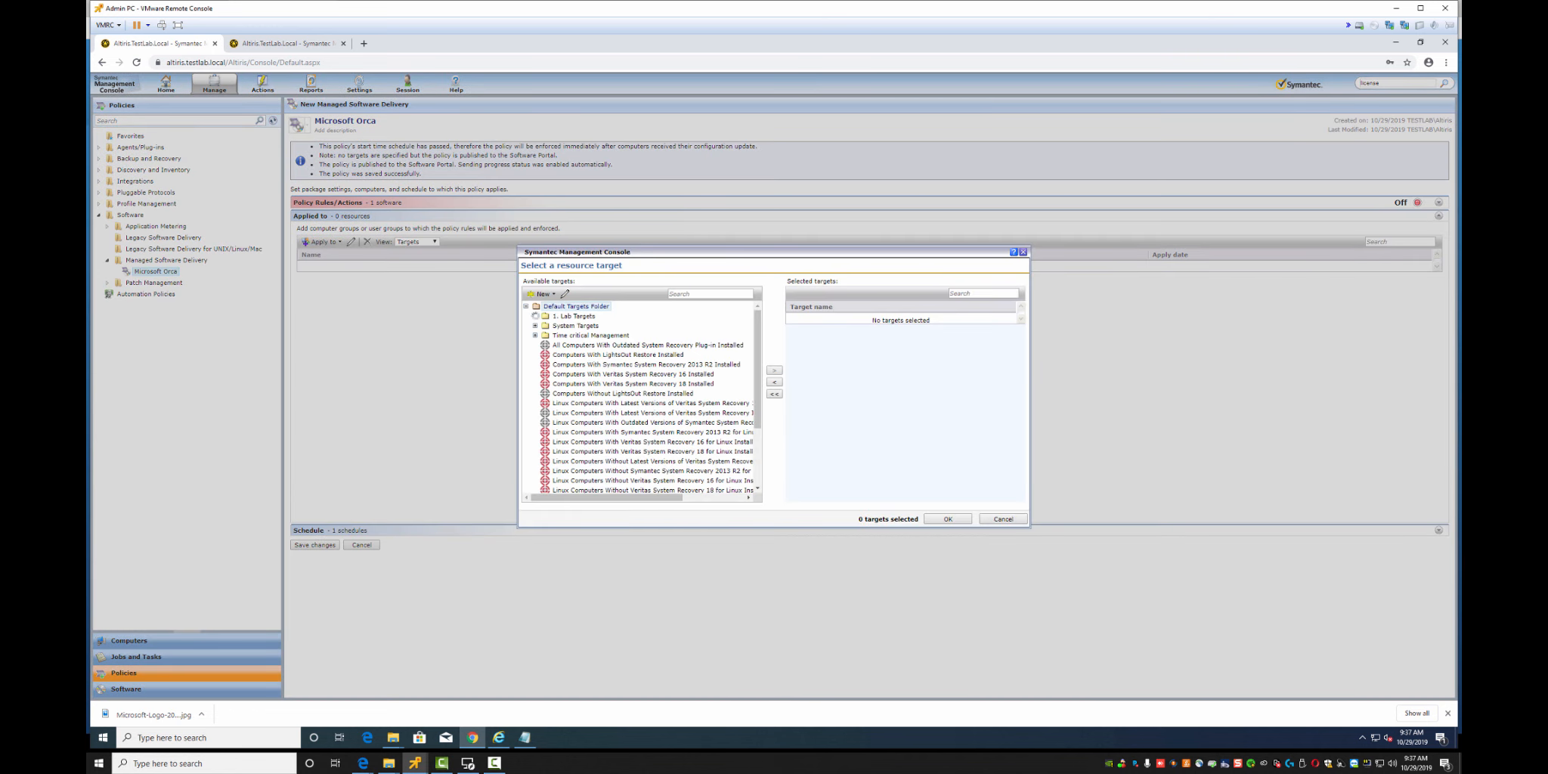
click(573, 316)
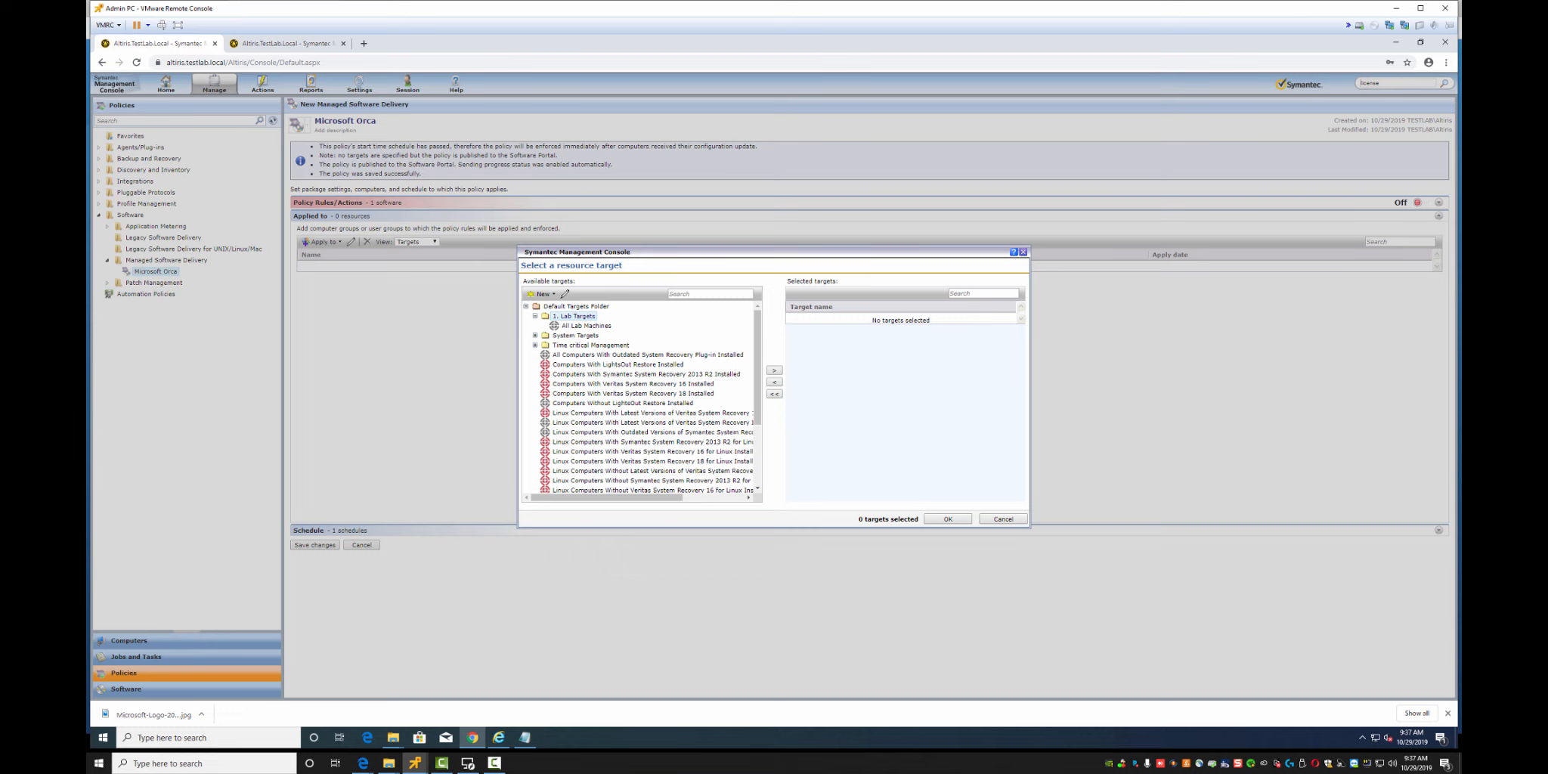
click(543, 294)
click(553, 305)
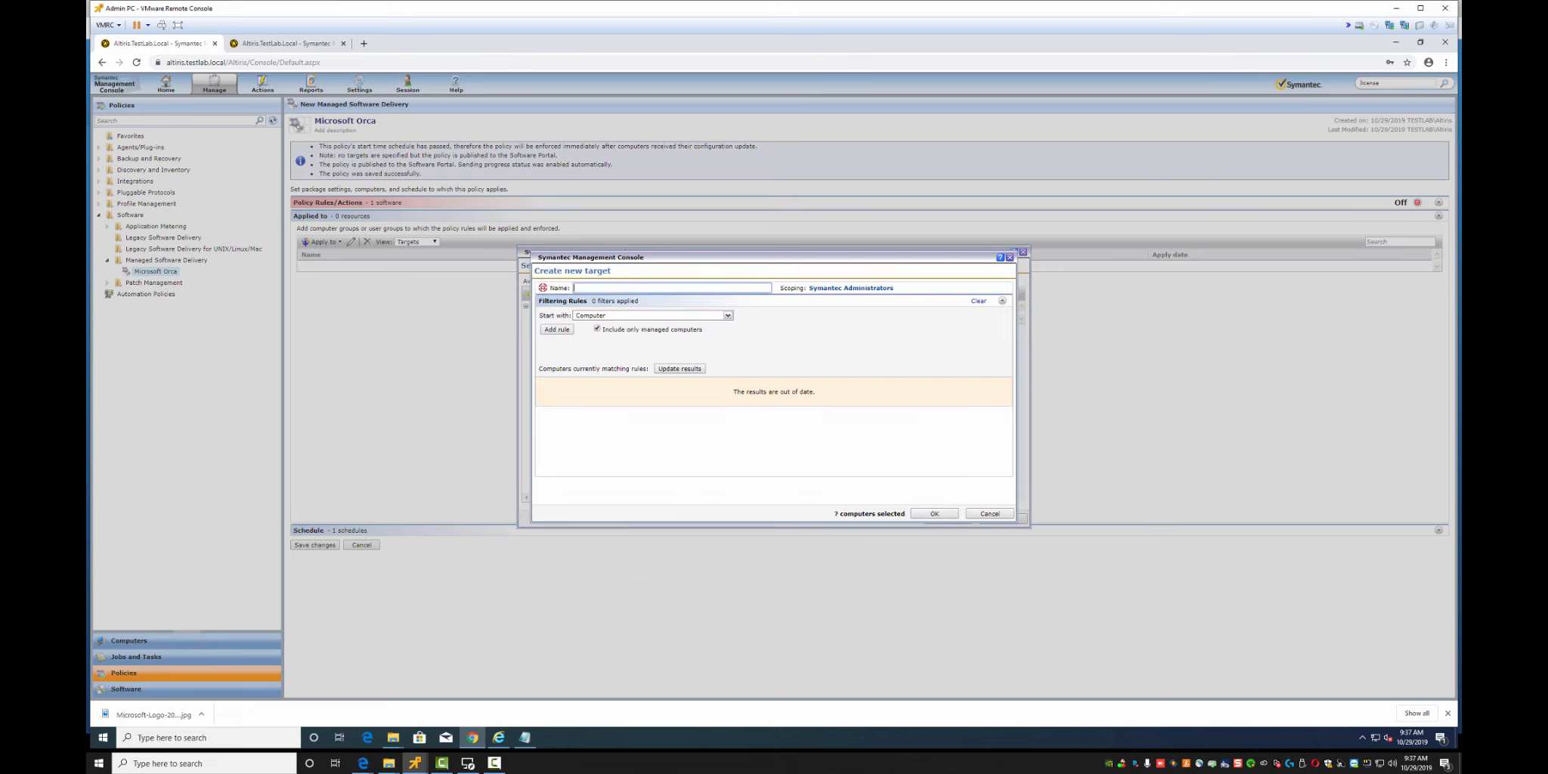
text(Admin Cmoputer)
text(mpute)
Add an 'exclude computers not in' Admin Computers filter rule, update results, and apply the target
click(557, 328)
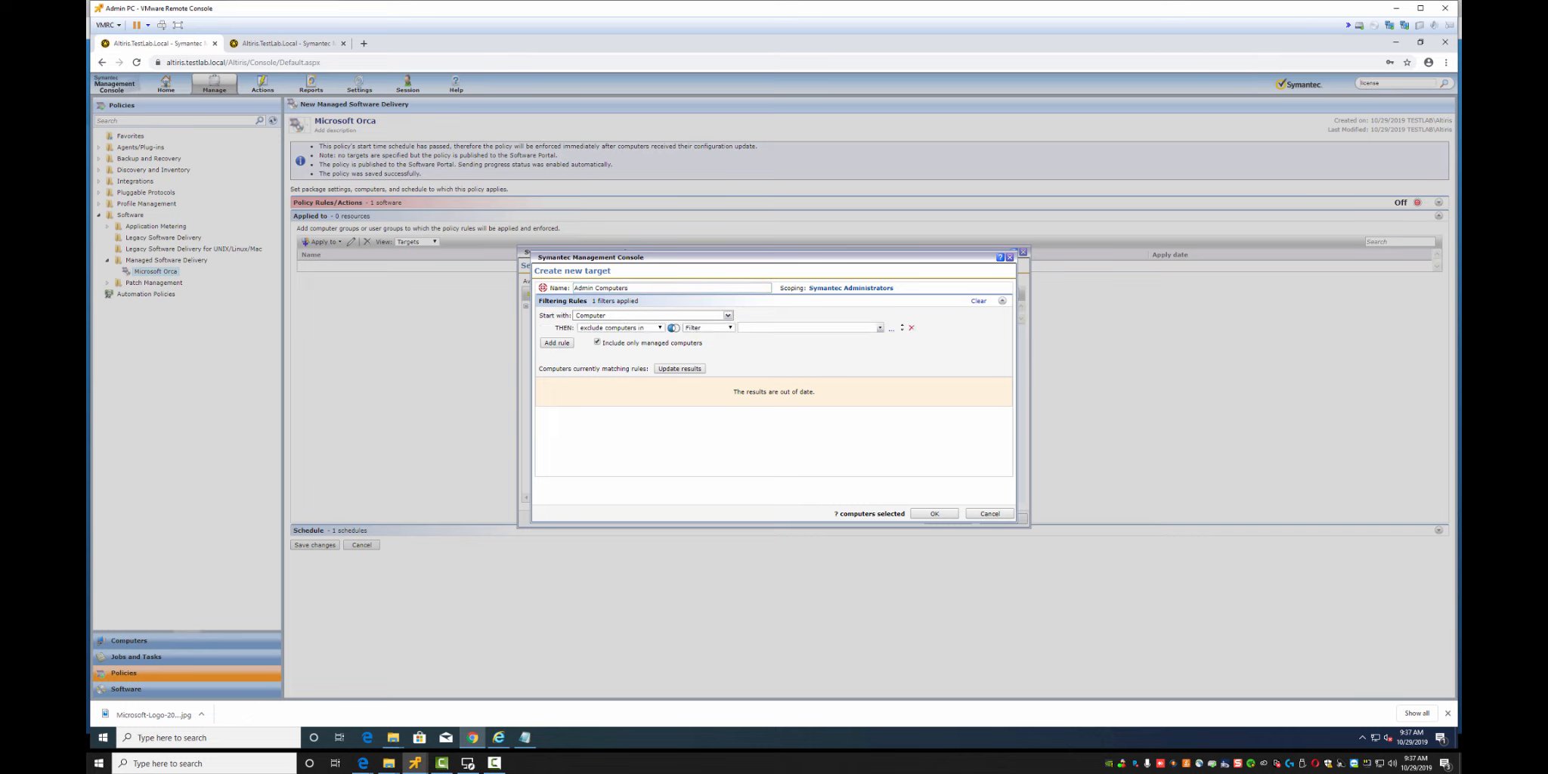
click(621, 328)
click(621, 345)
click(807, 328)
text(admin)
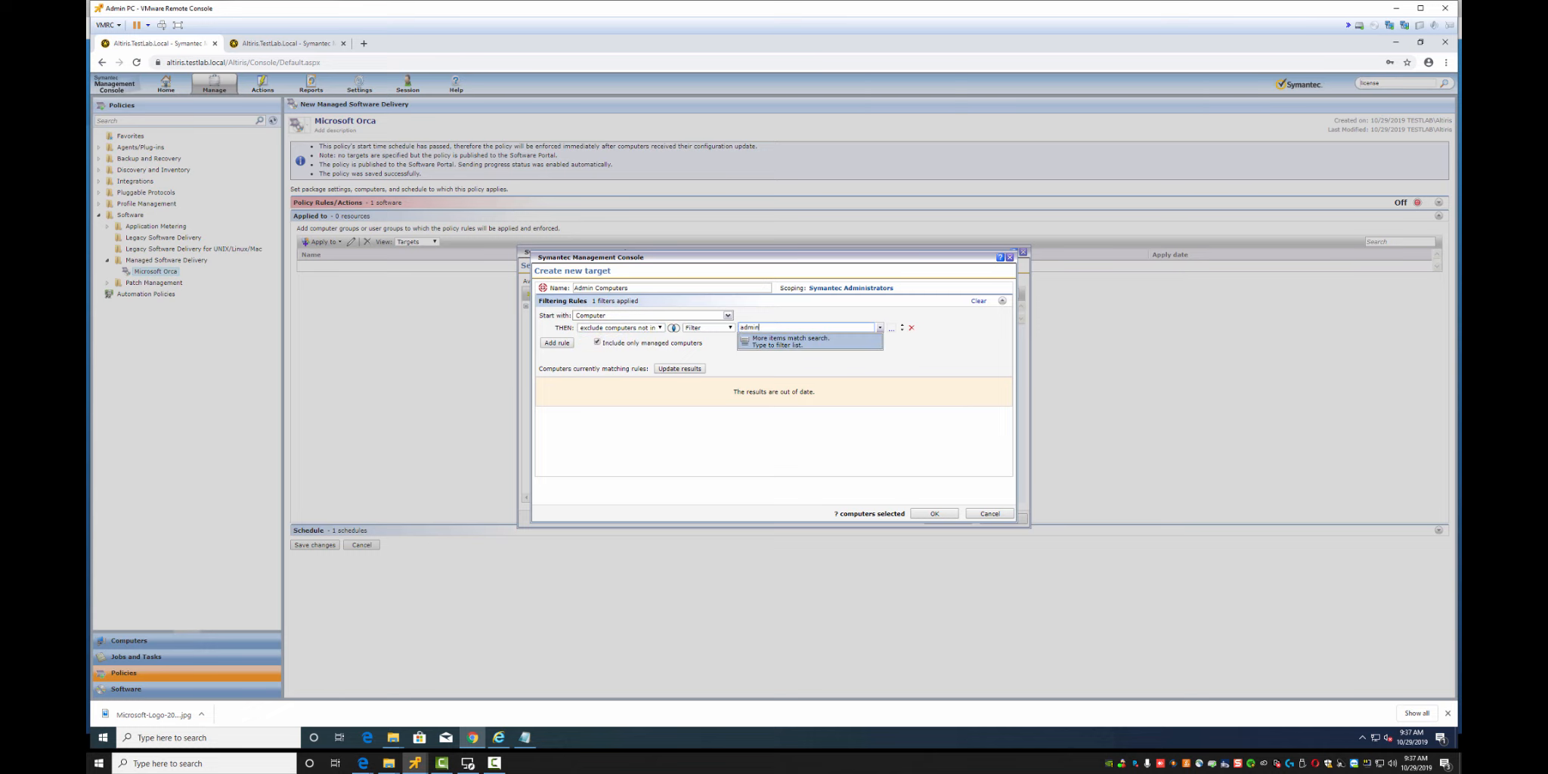
click(794, 339)
click(679, 368)
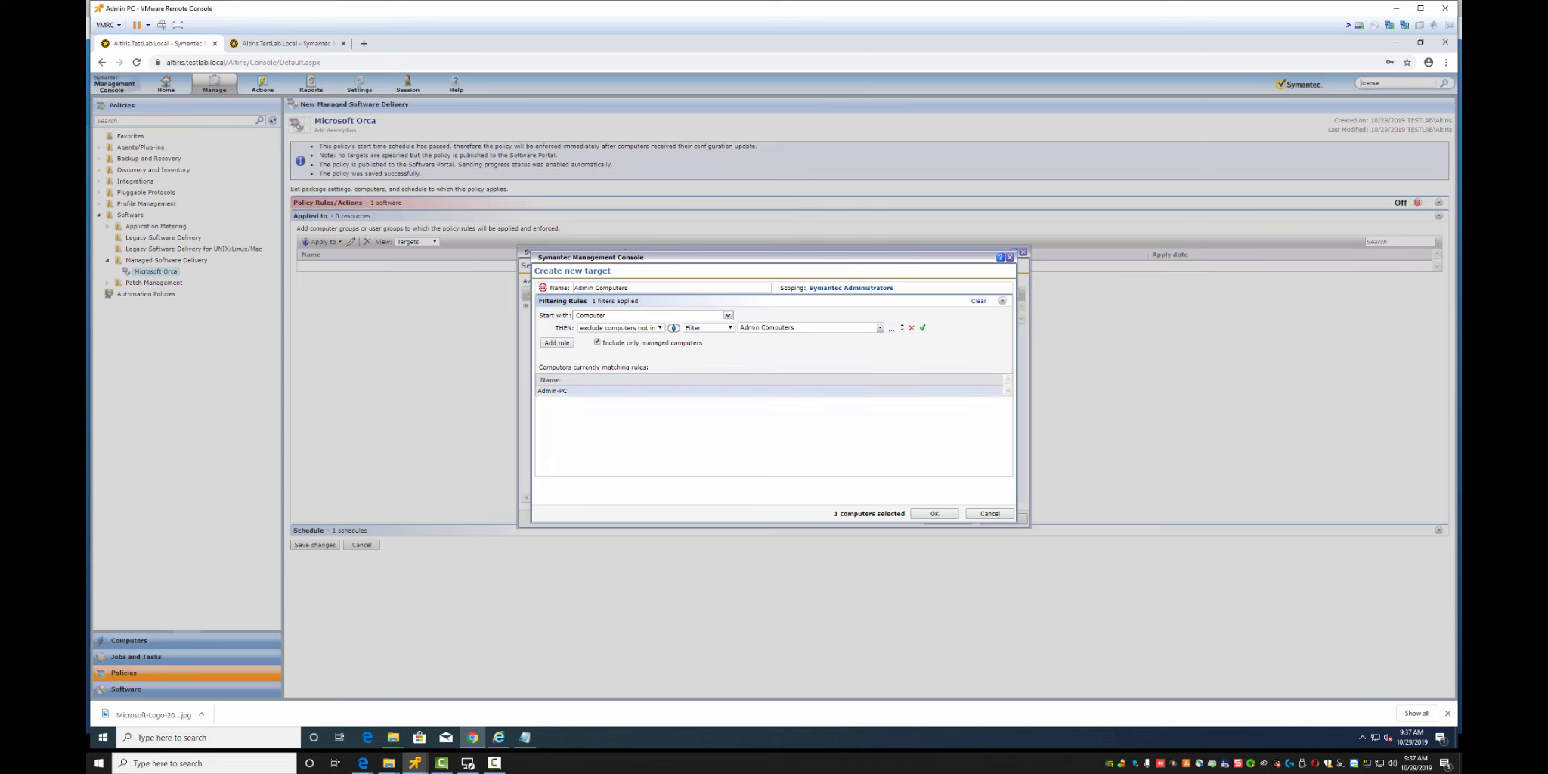
click(934, 514)
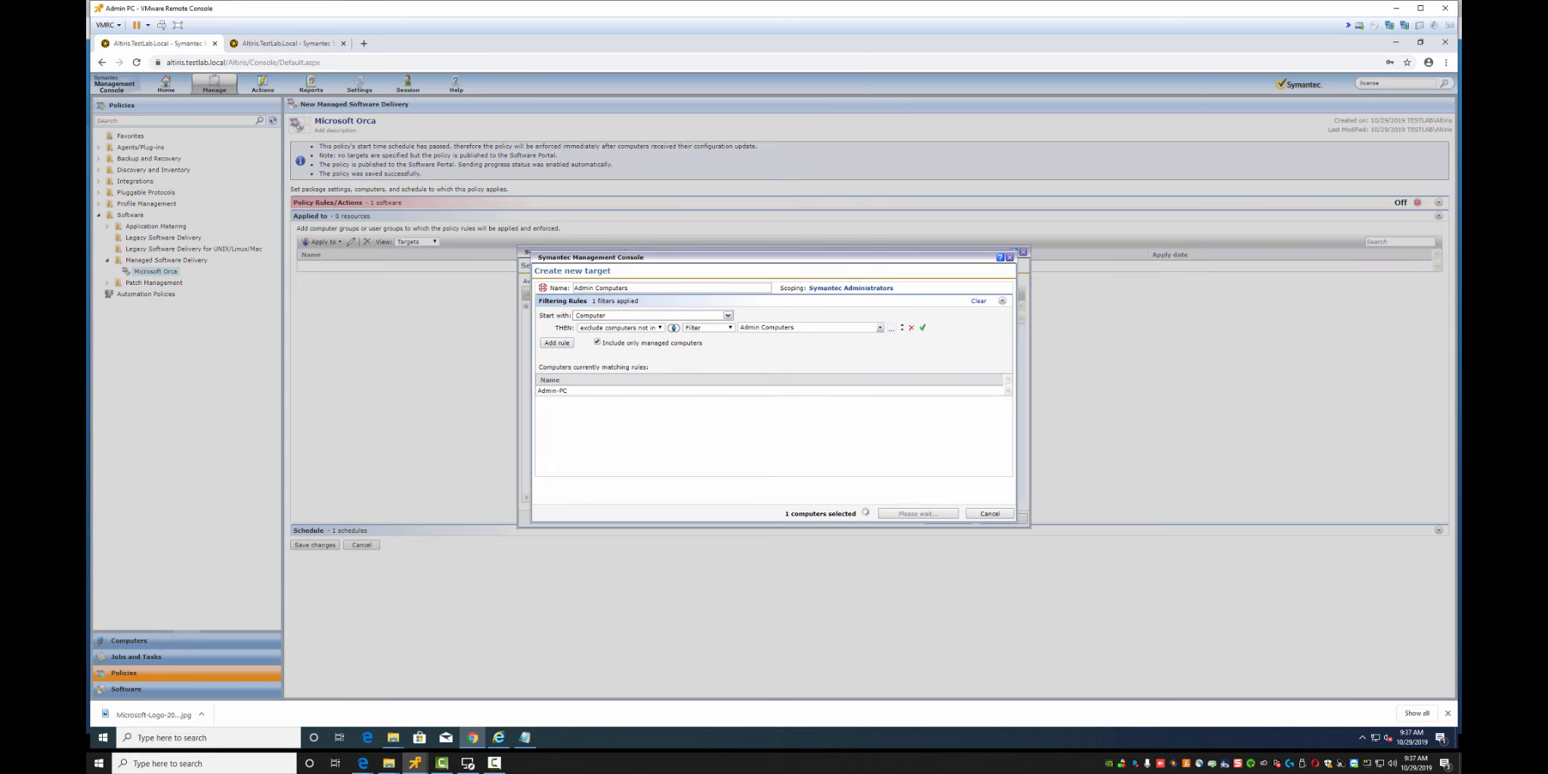
click(945, 517)
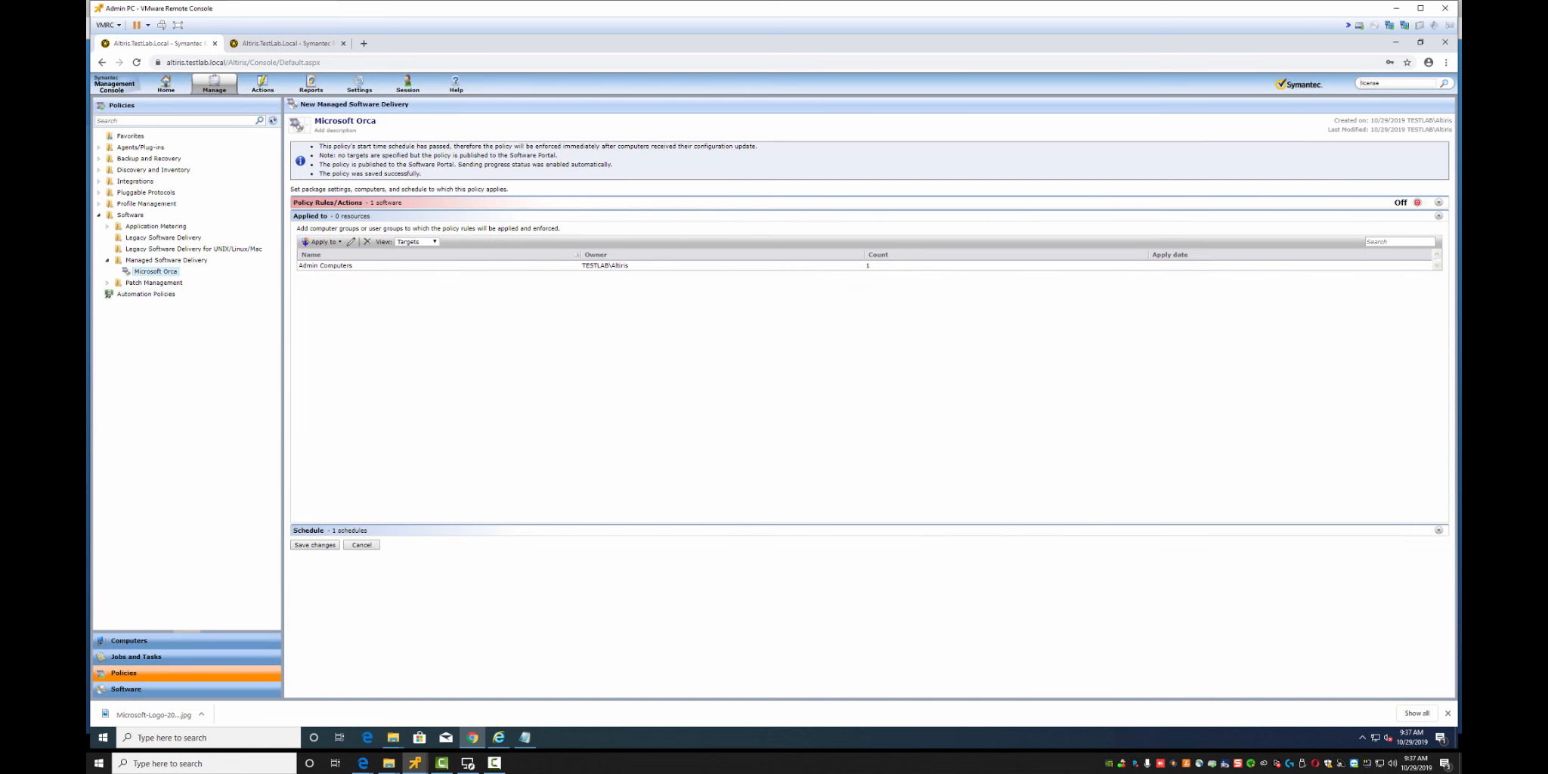
Switch the Microsoft Orca policy On, open the Management Agent from the tray, and show the desktop
click(1417, 202)
click(1423, 213)
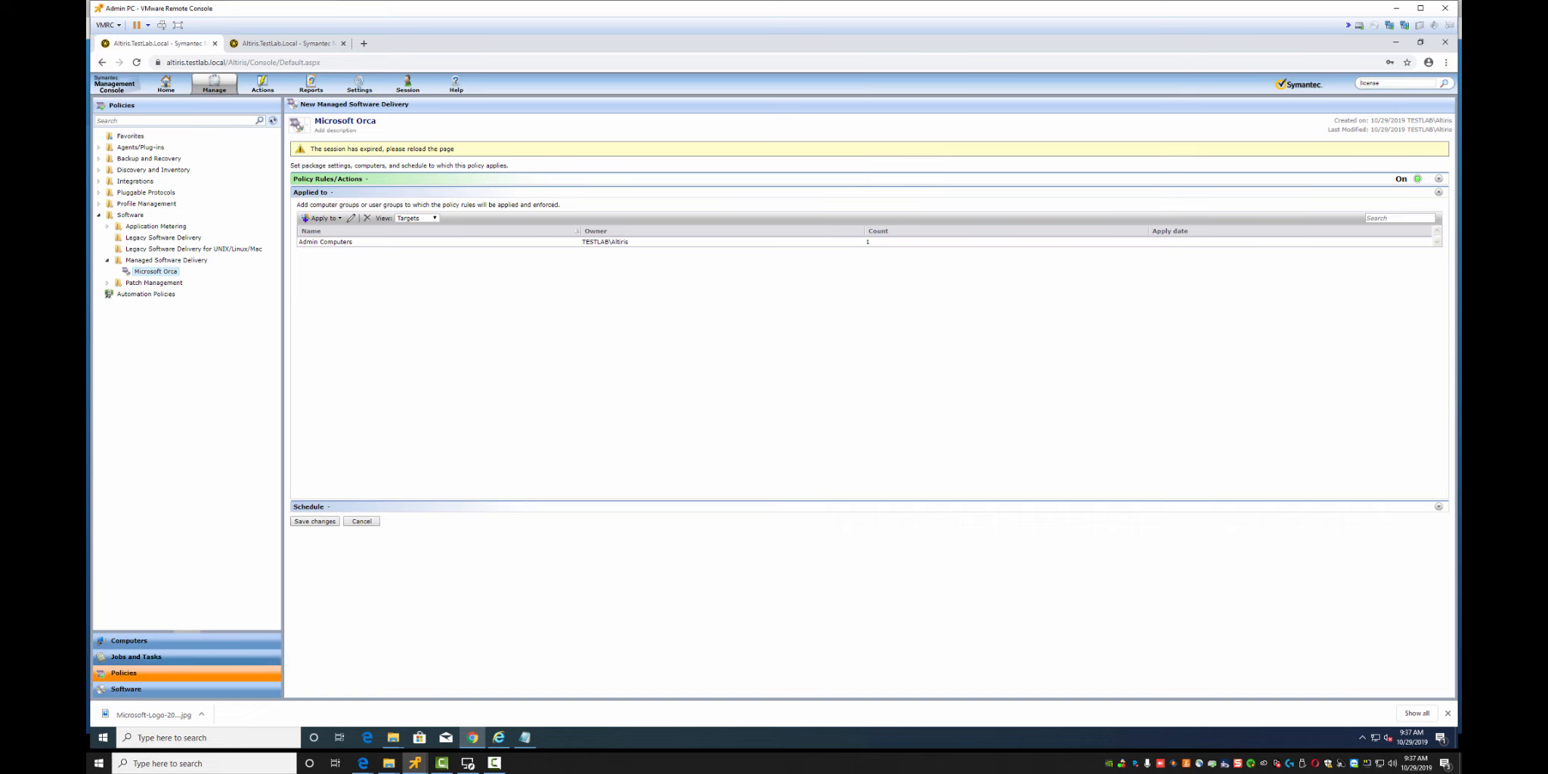
click(1362, 737)
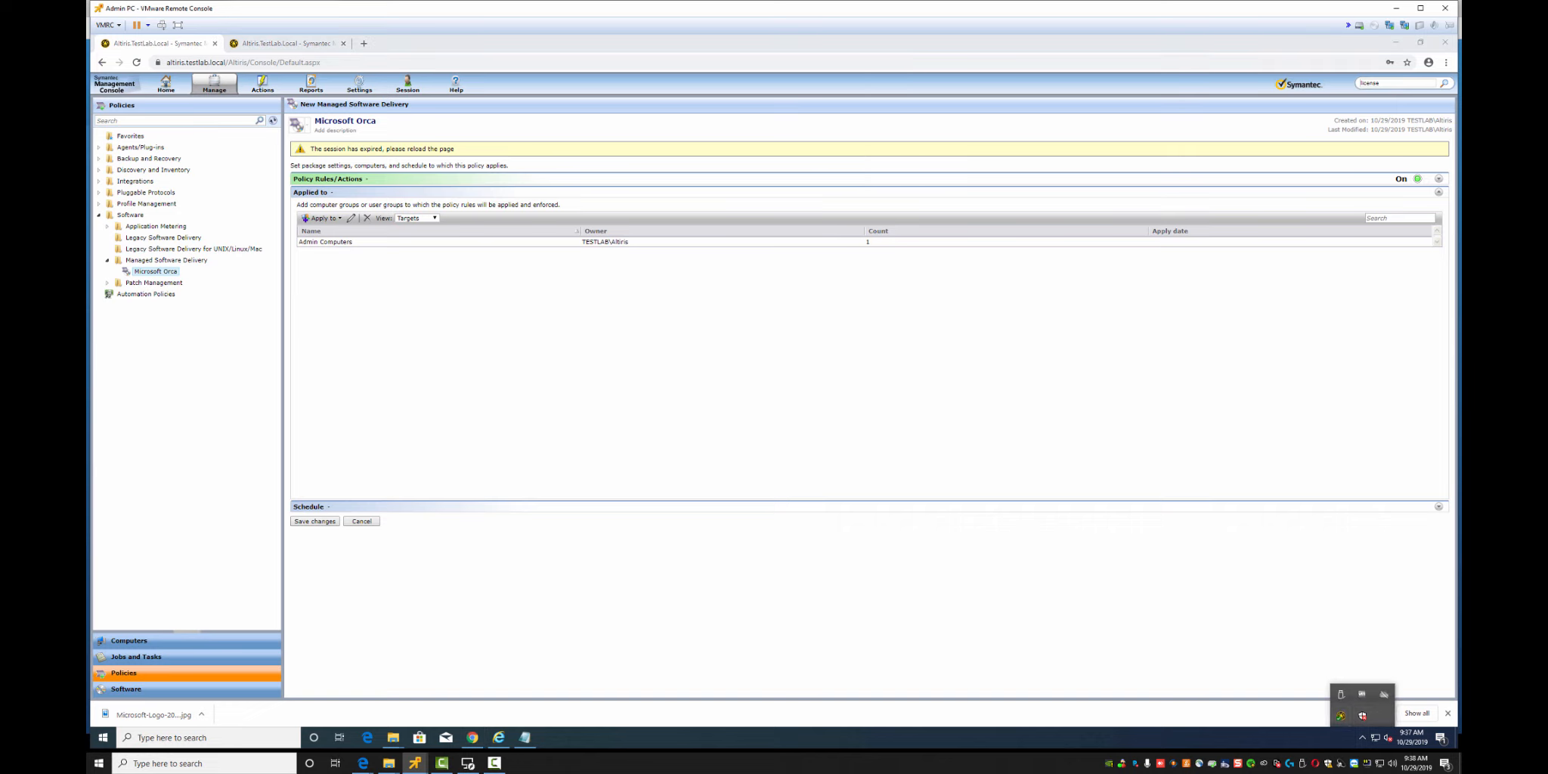
click(1339, 714)
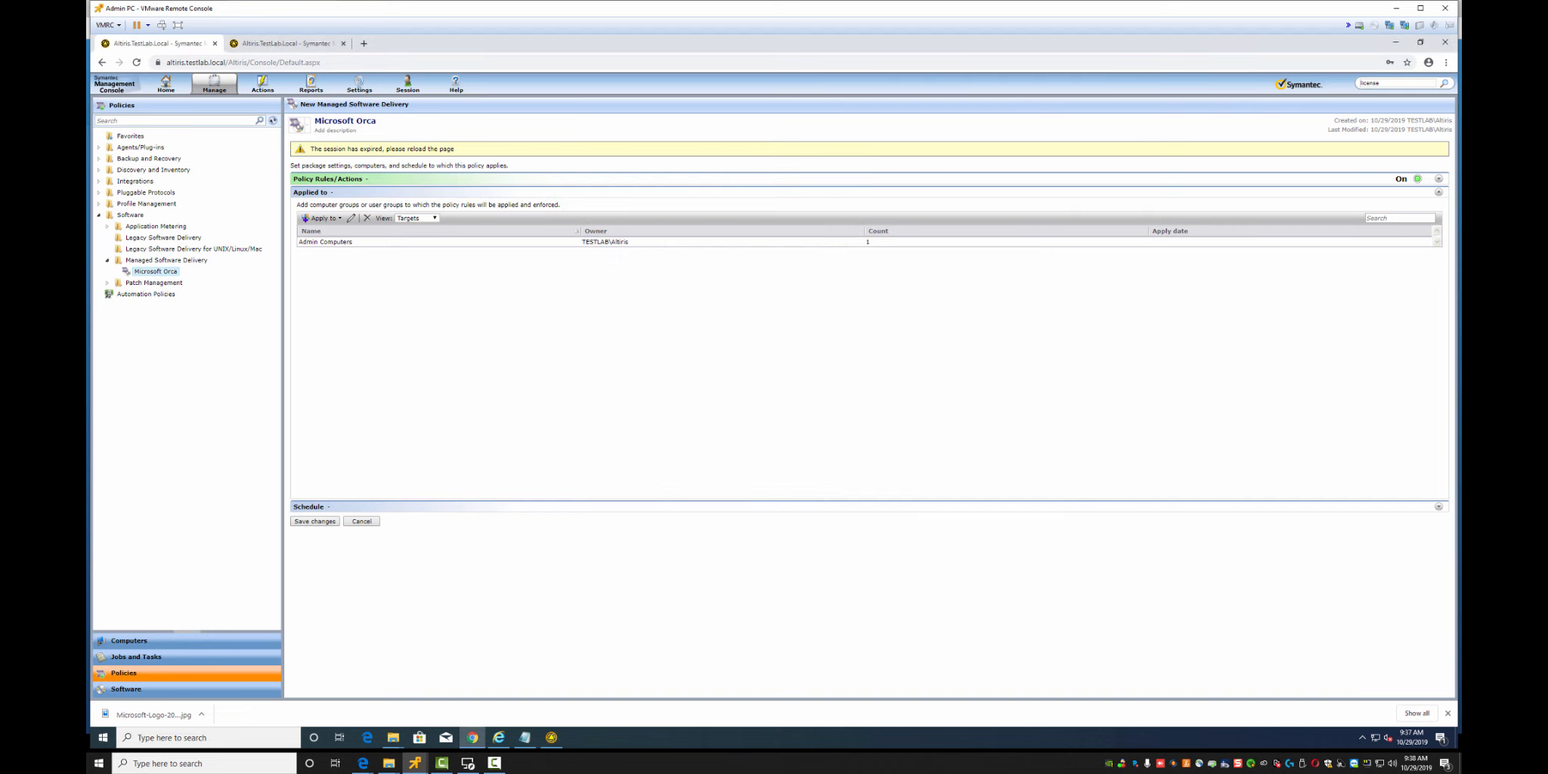
key(super+d)
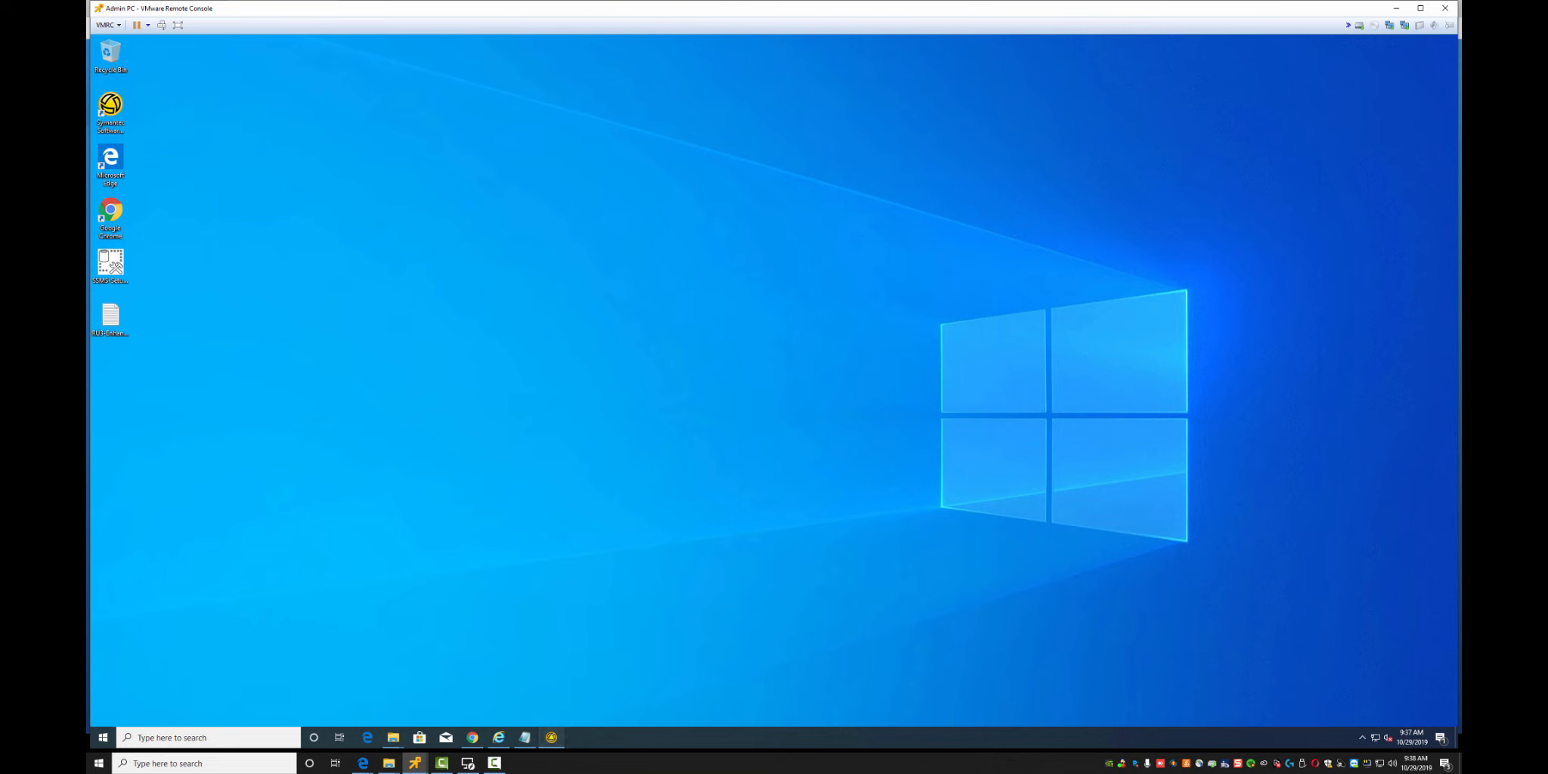
On the Management Agent's Software Delivery tab, request a configuration update
click(552, 737)
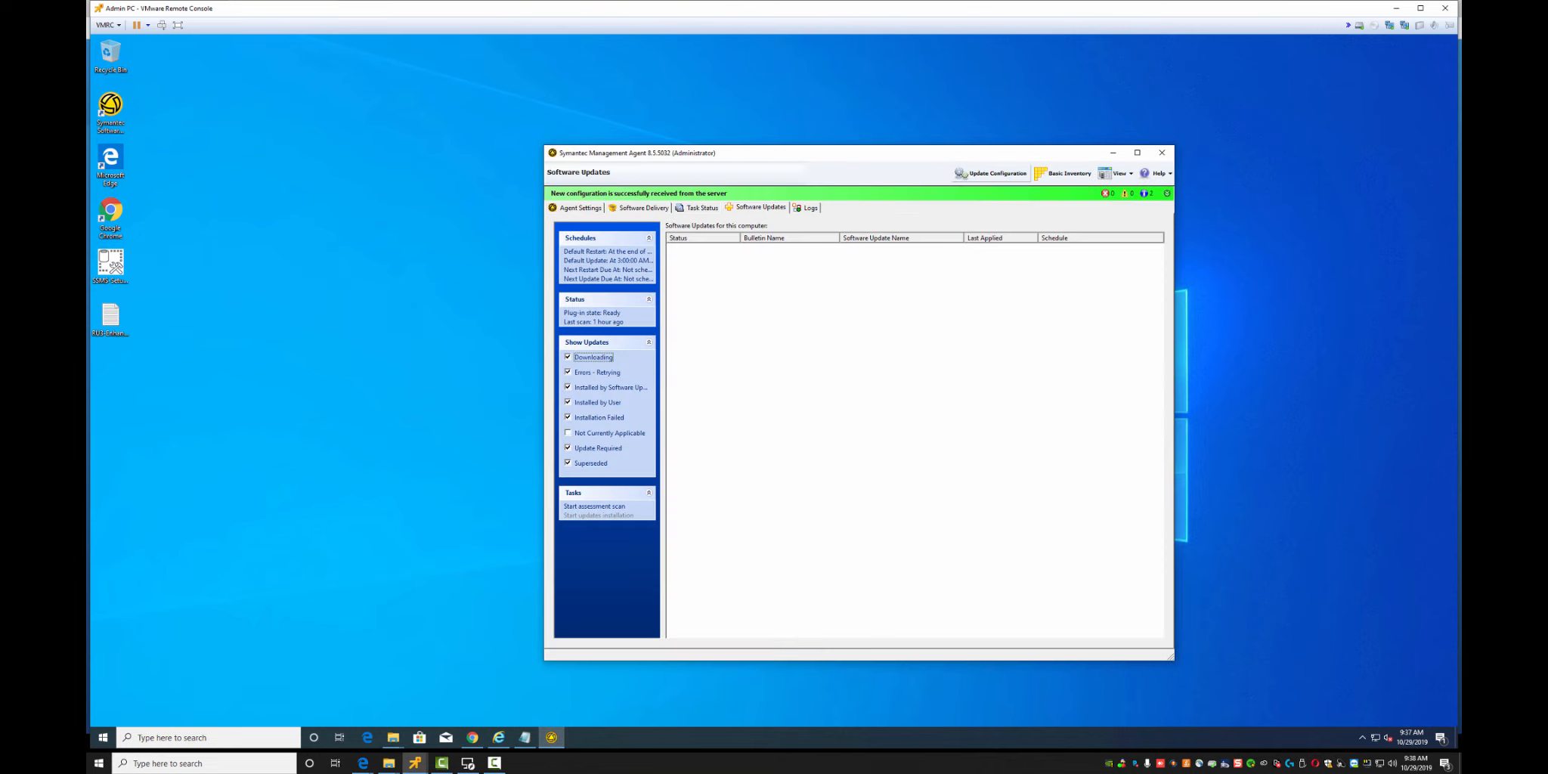
click(644, 208)
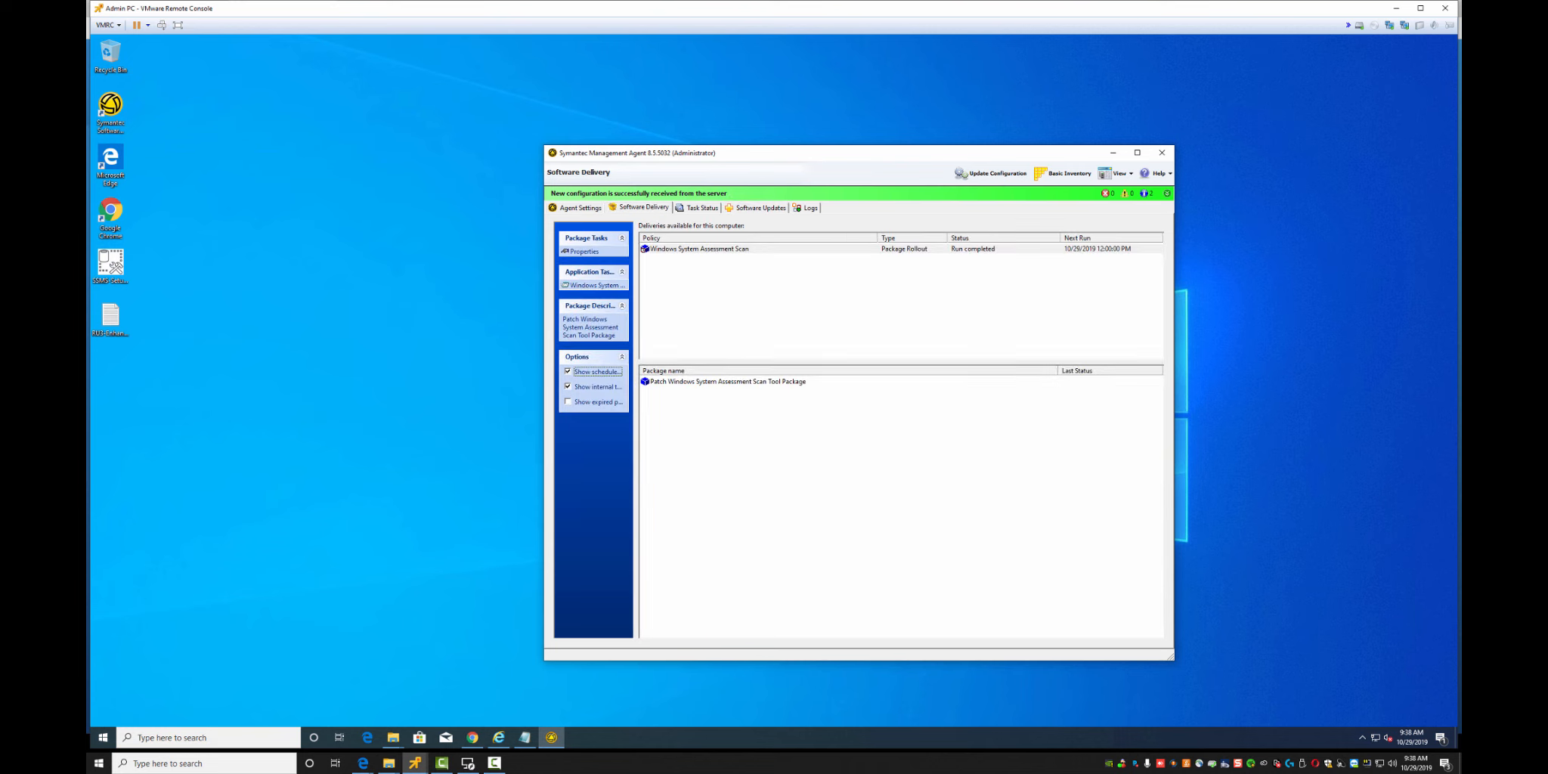
click(854, 302)
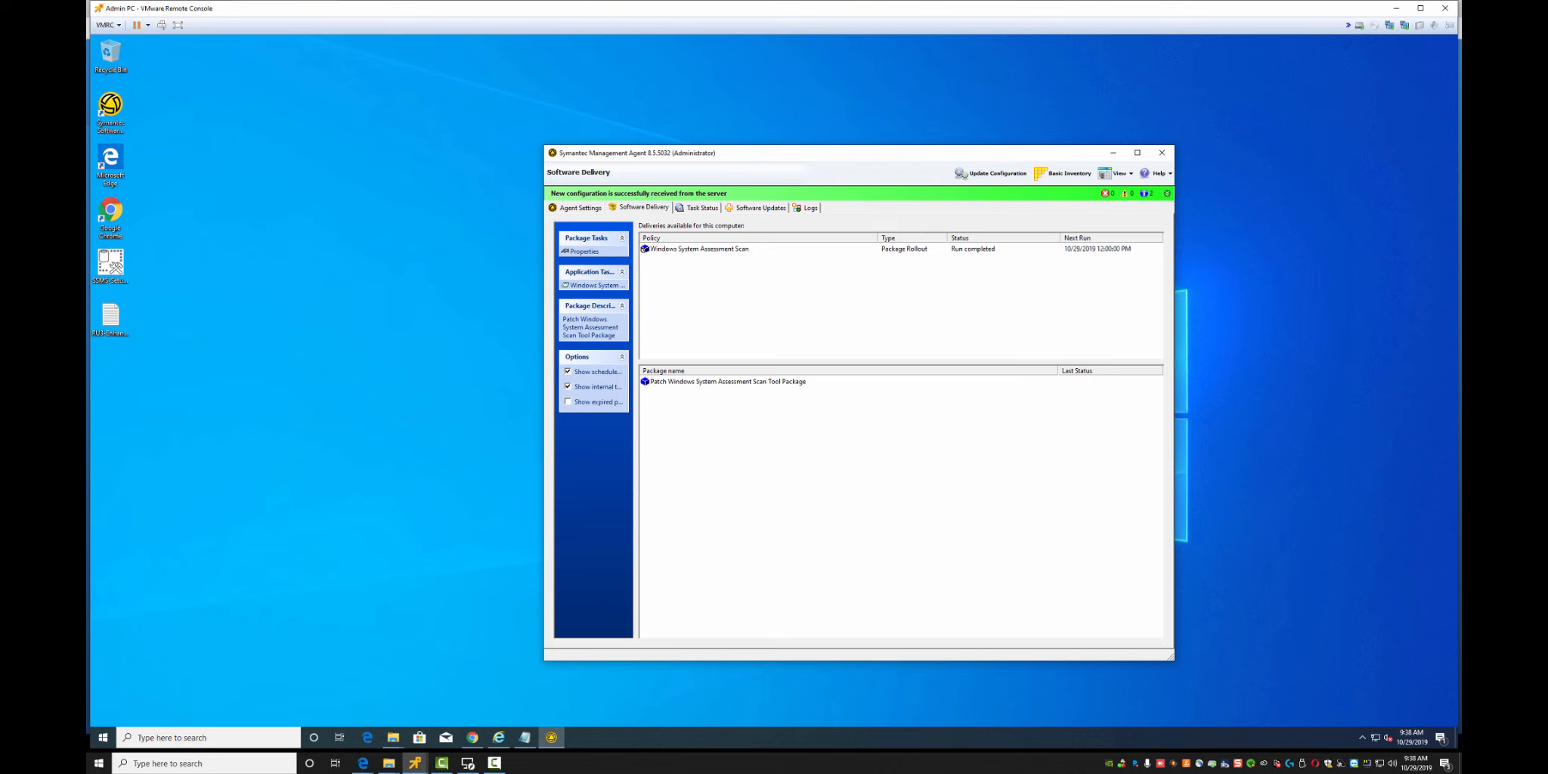
click(991, 174)
click(760, 208)
click(701, 208)
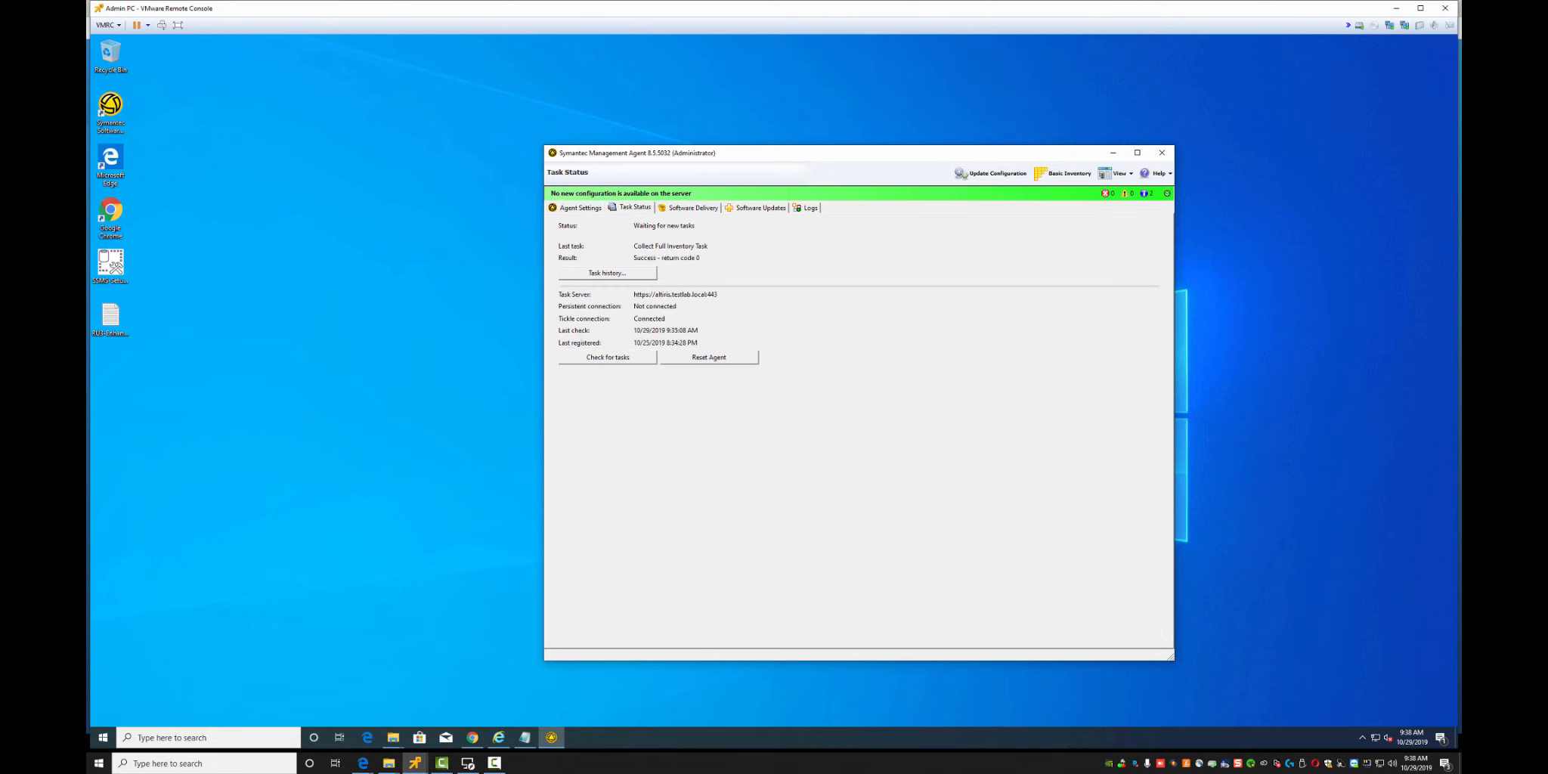
click(692, 208)
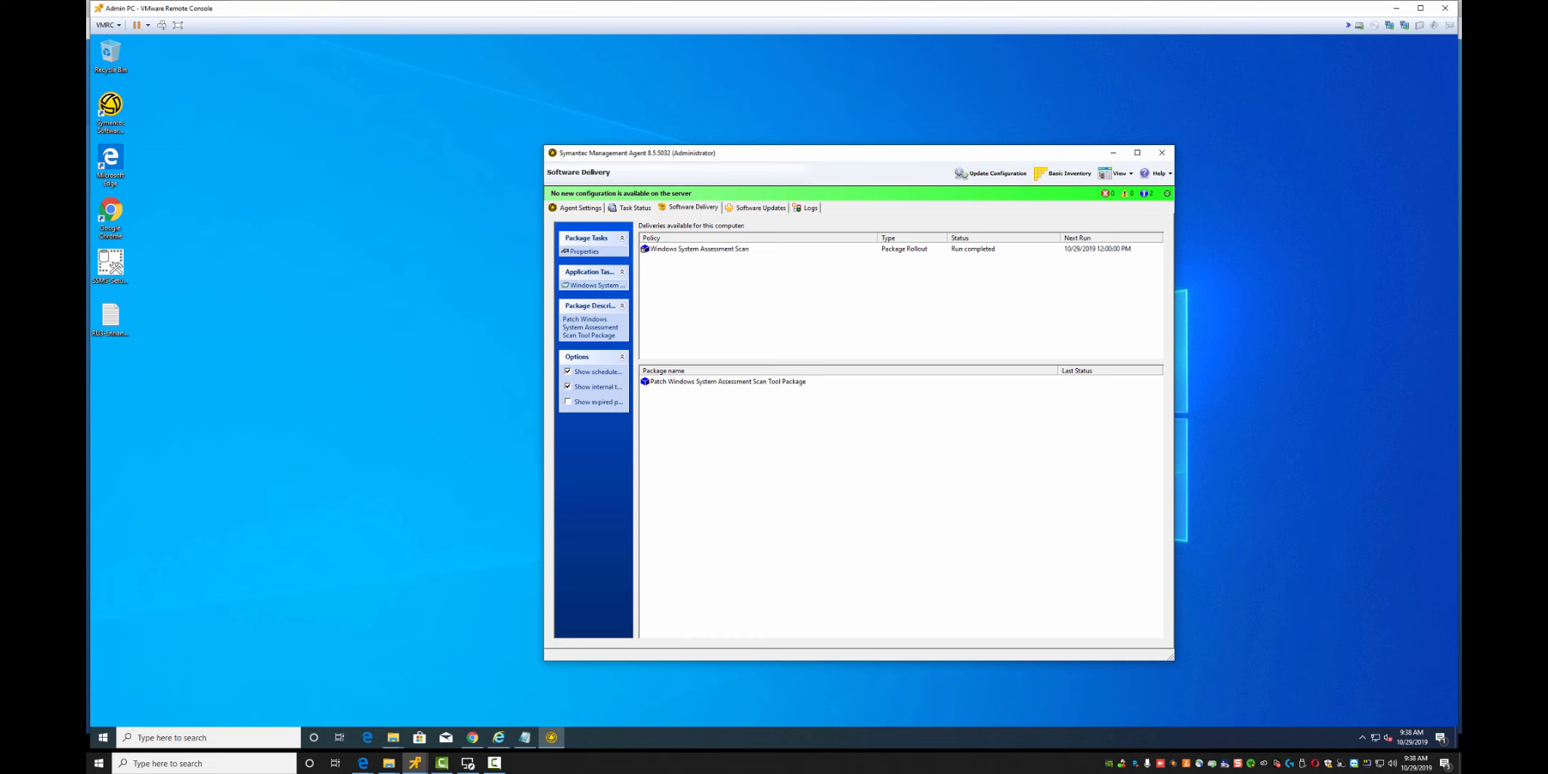
Show expired policies, inspect the Software Update Plug-in Install for Windows x64 policy, and return to the console
click(568, 402)
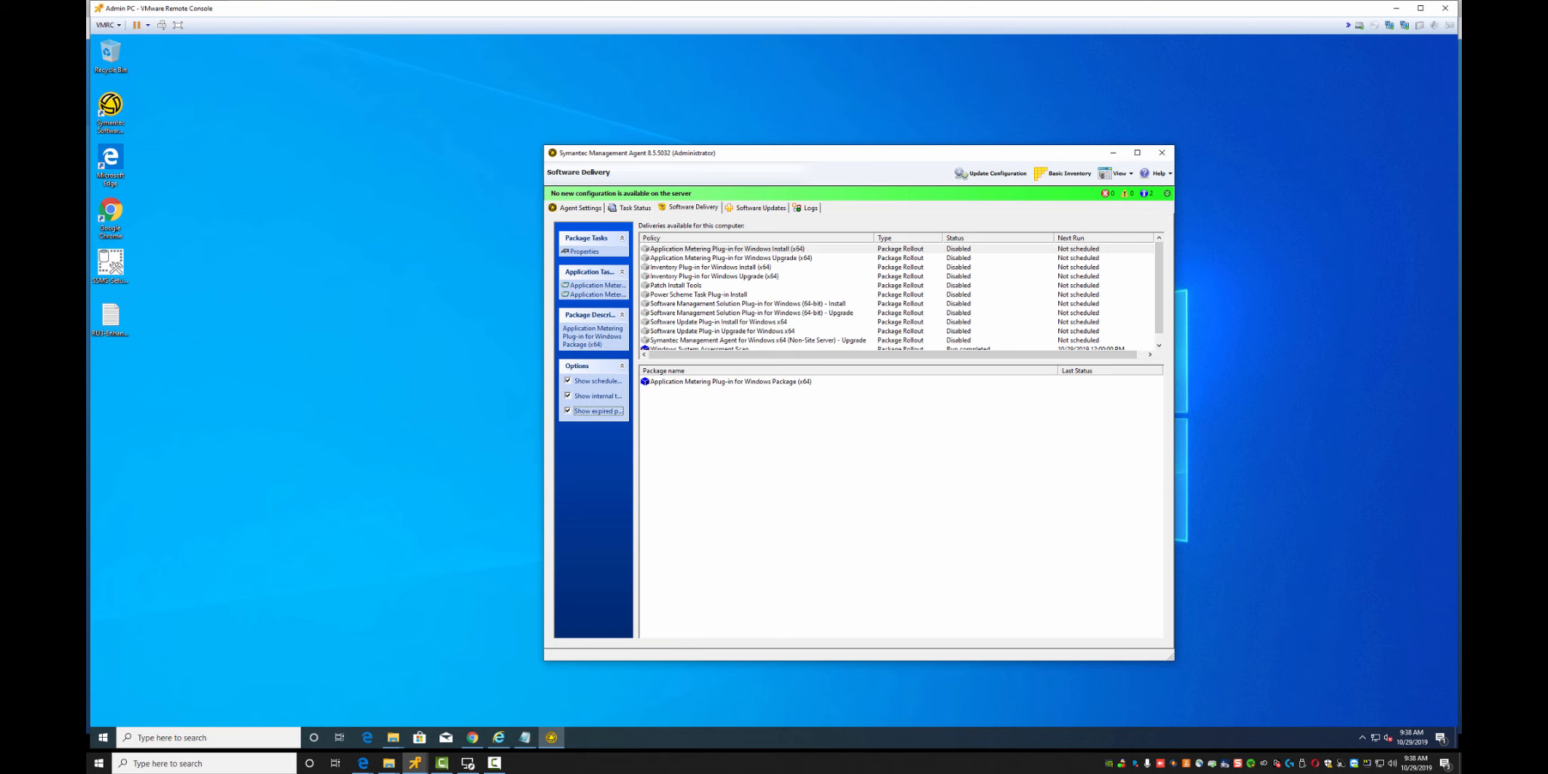
drag(899, 363, 899, 391)
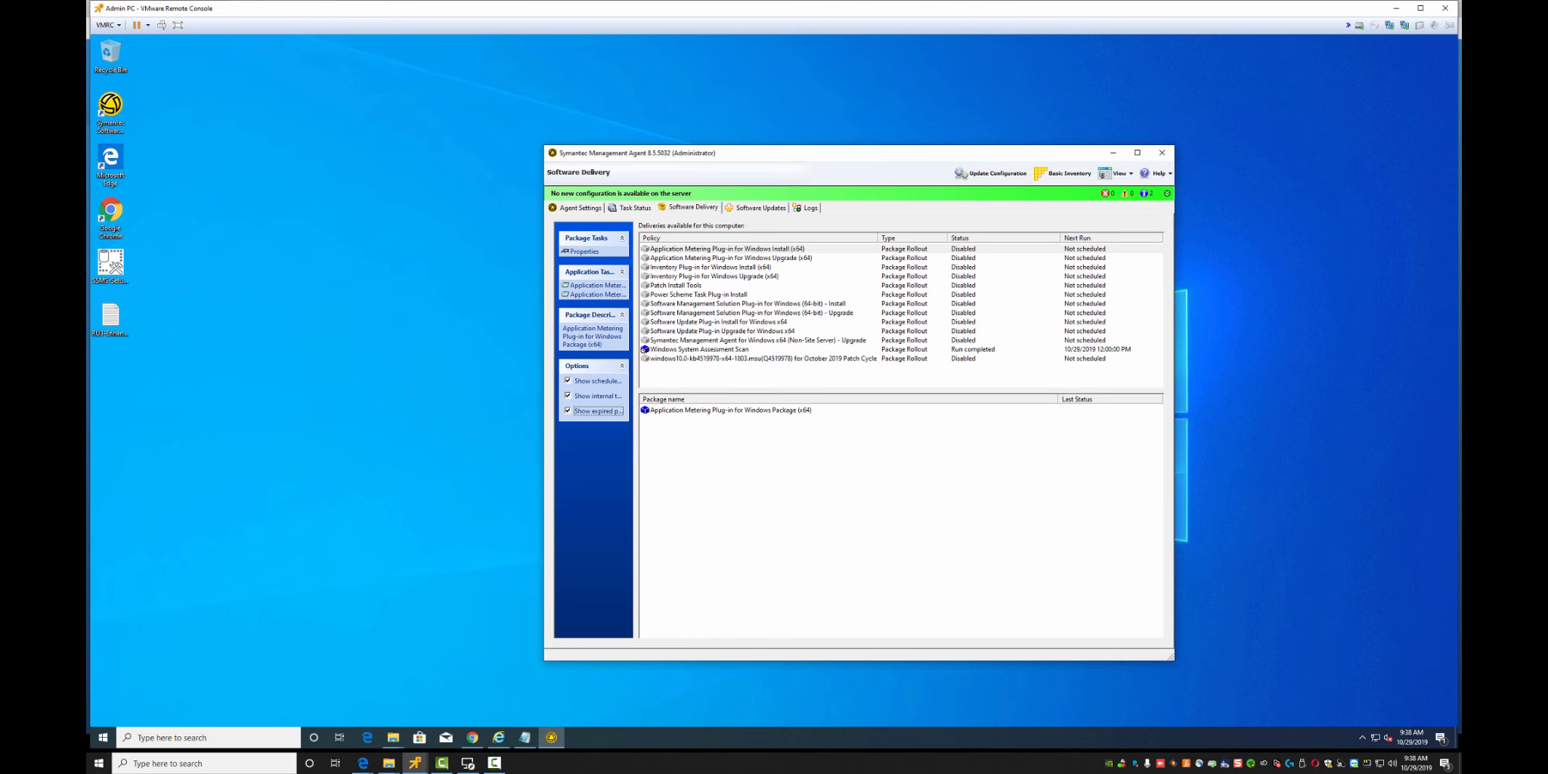
click(718, 322)
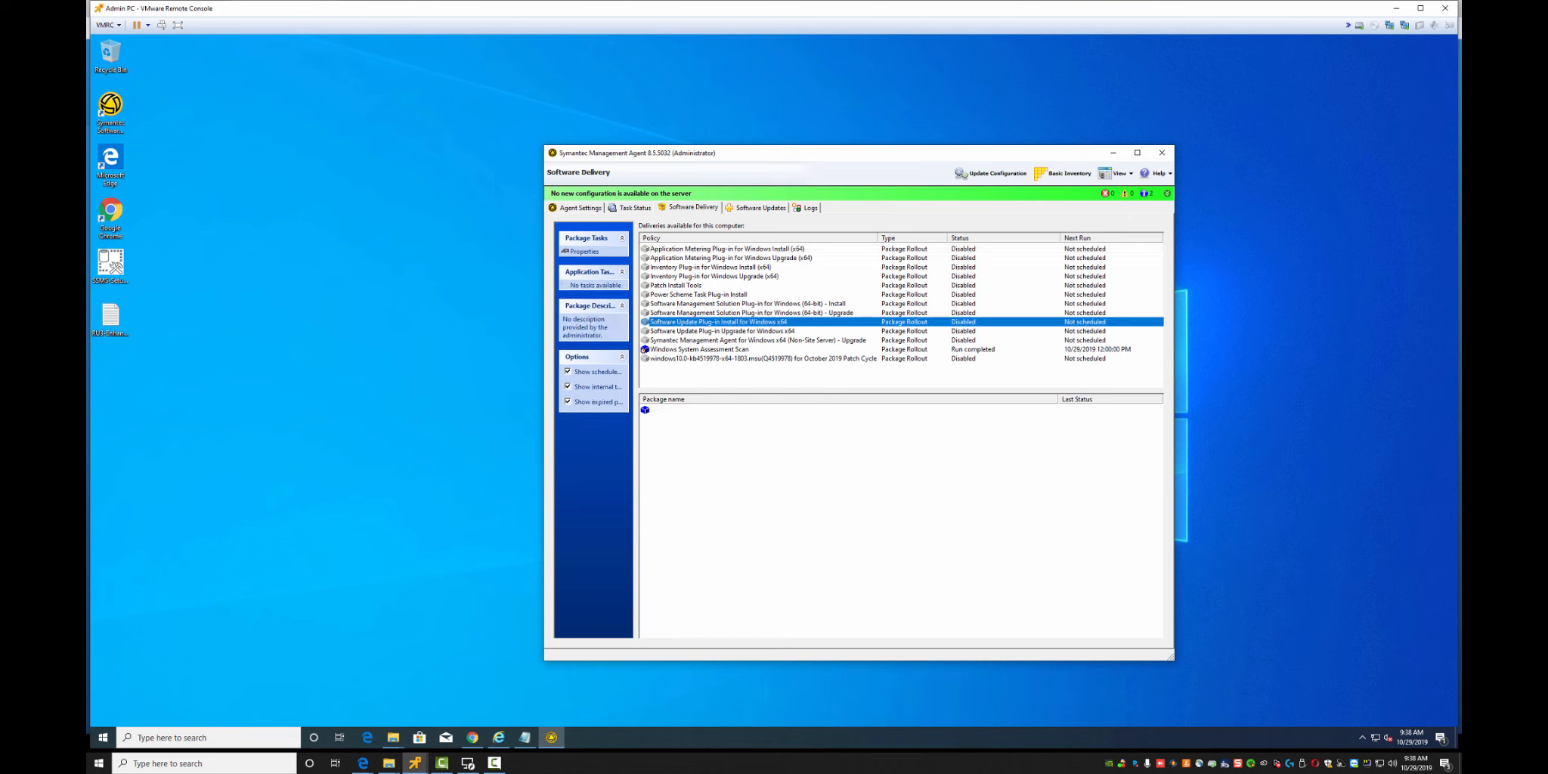
mouse_move(498, 736)
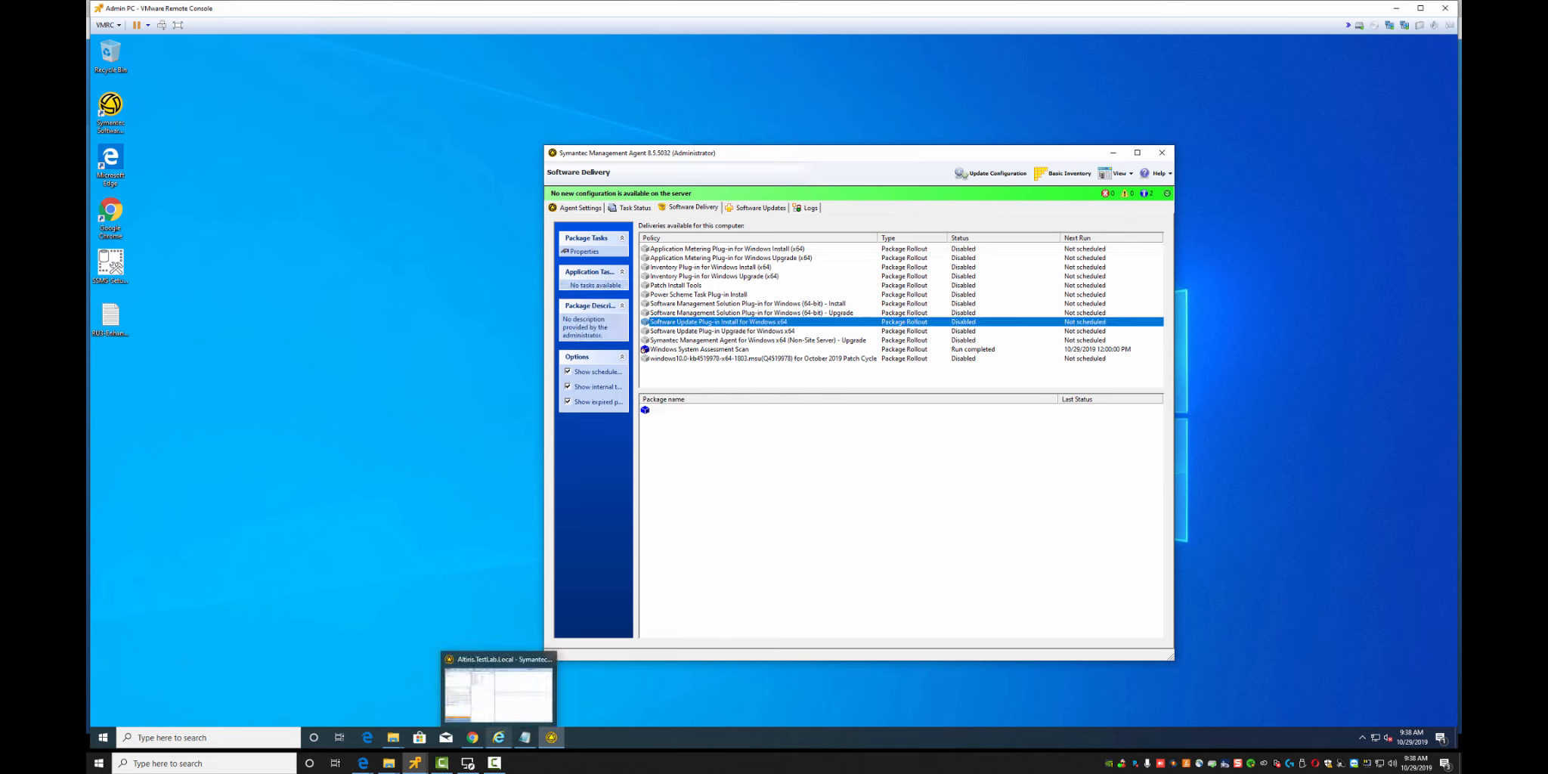
click(498, 690)
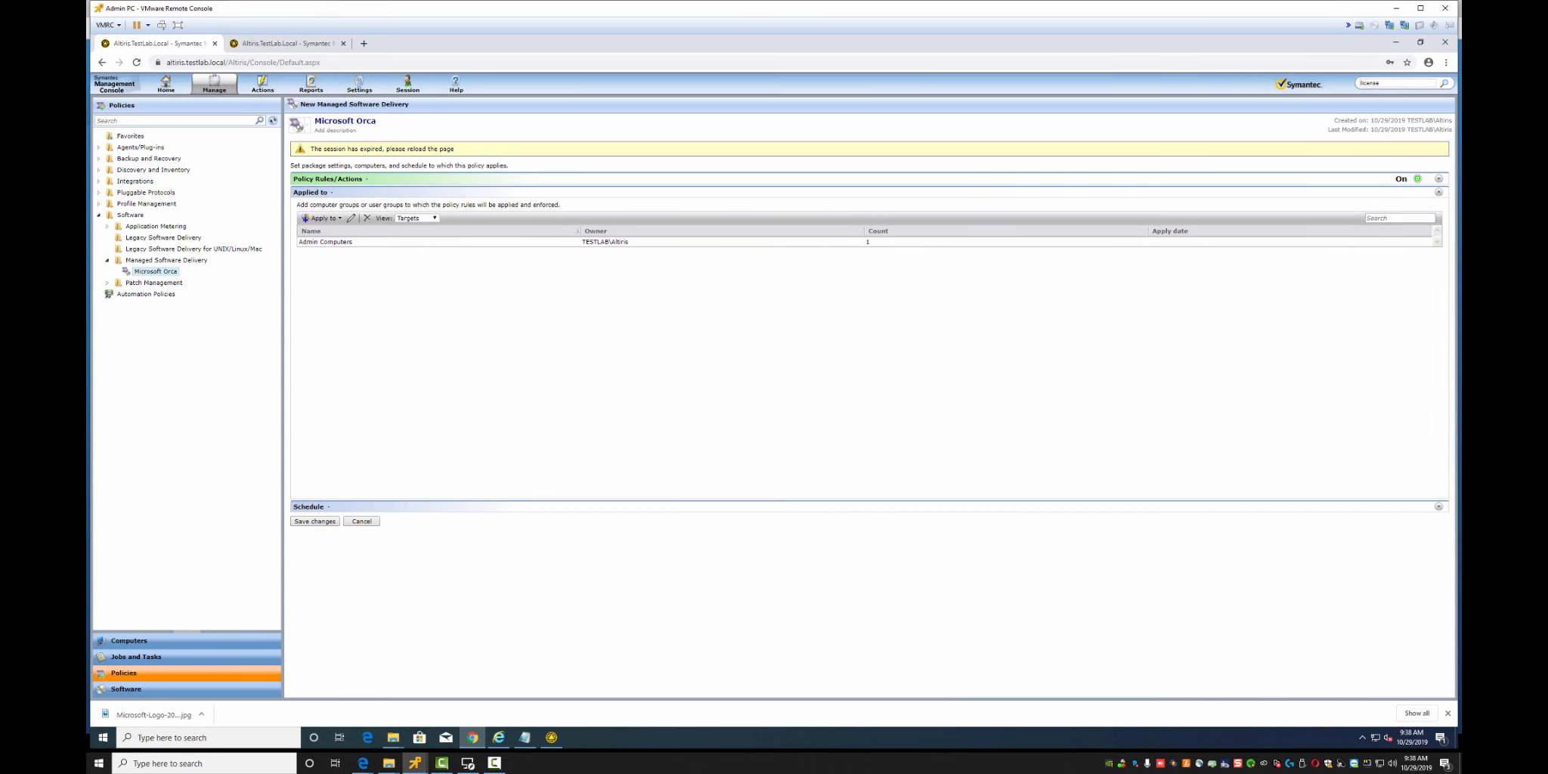
Refresh the policies tree, discard unsaved changes, and reopen the Microsoft Orca policy
click(273, 121)
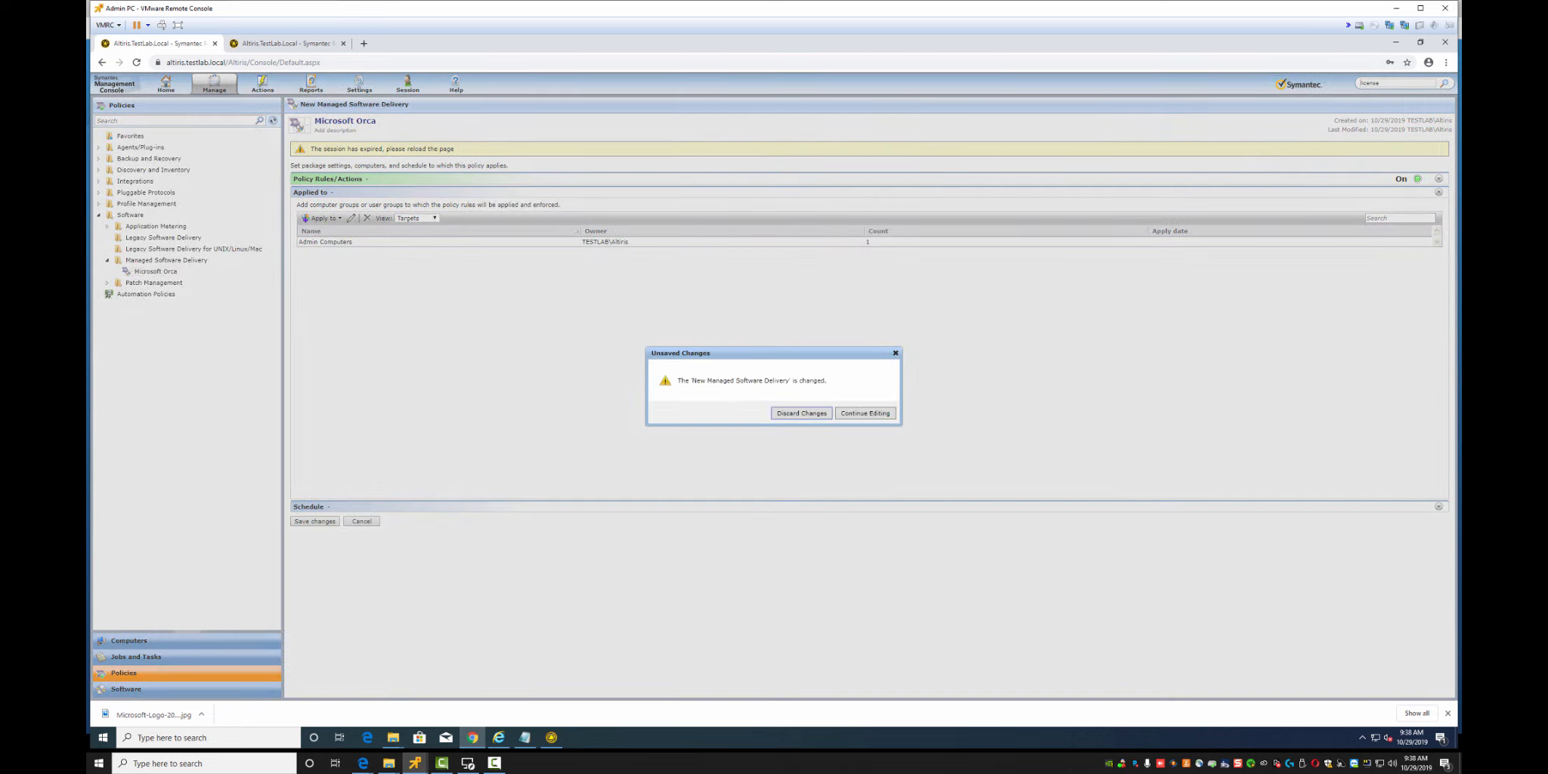
click(865, 414)
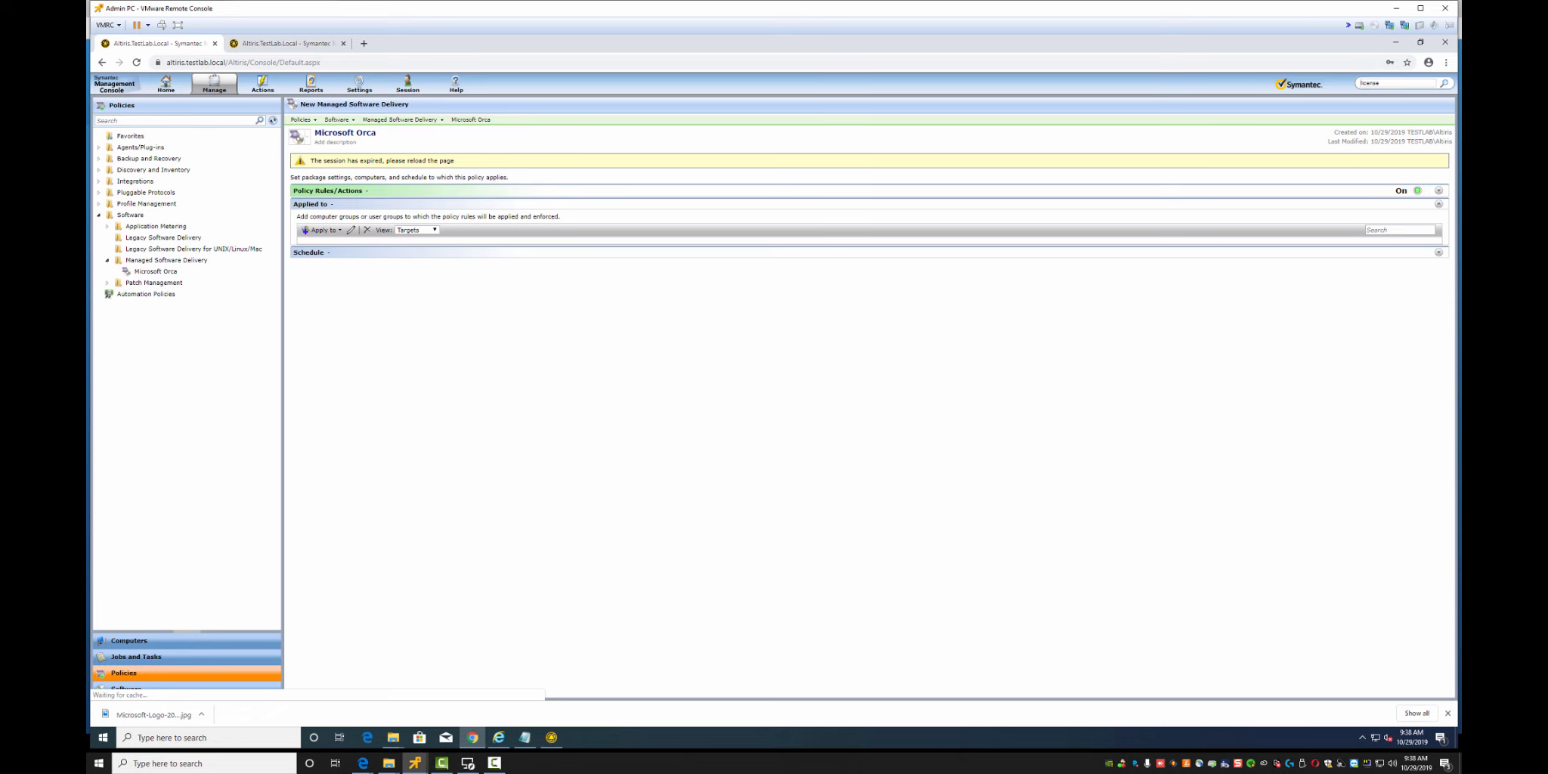
click(166, 260)
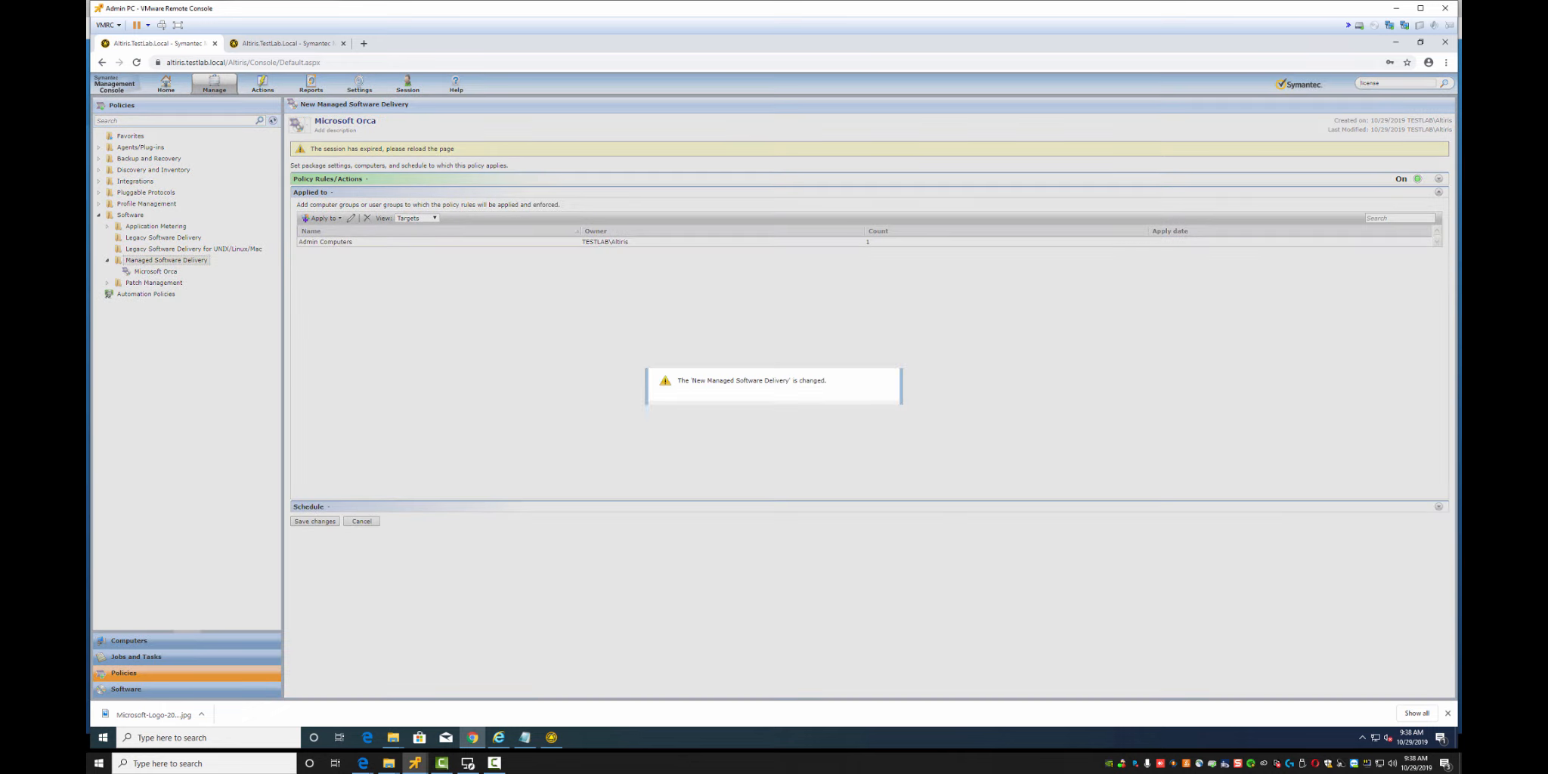
click(801, 413)
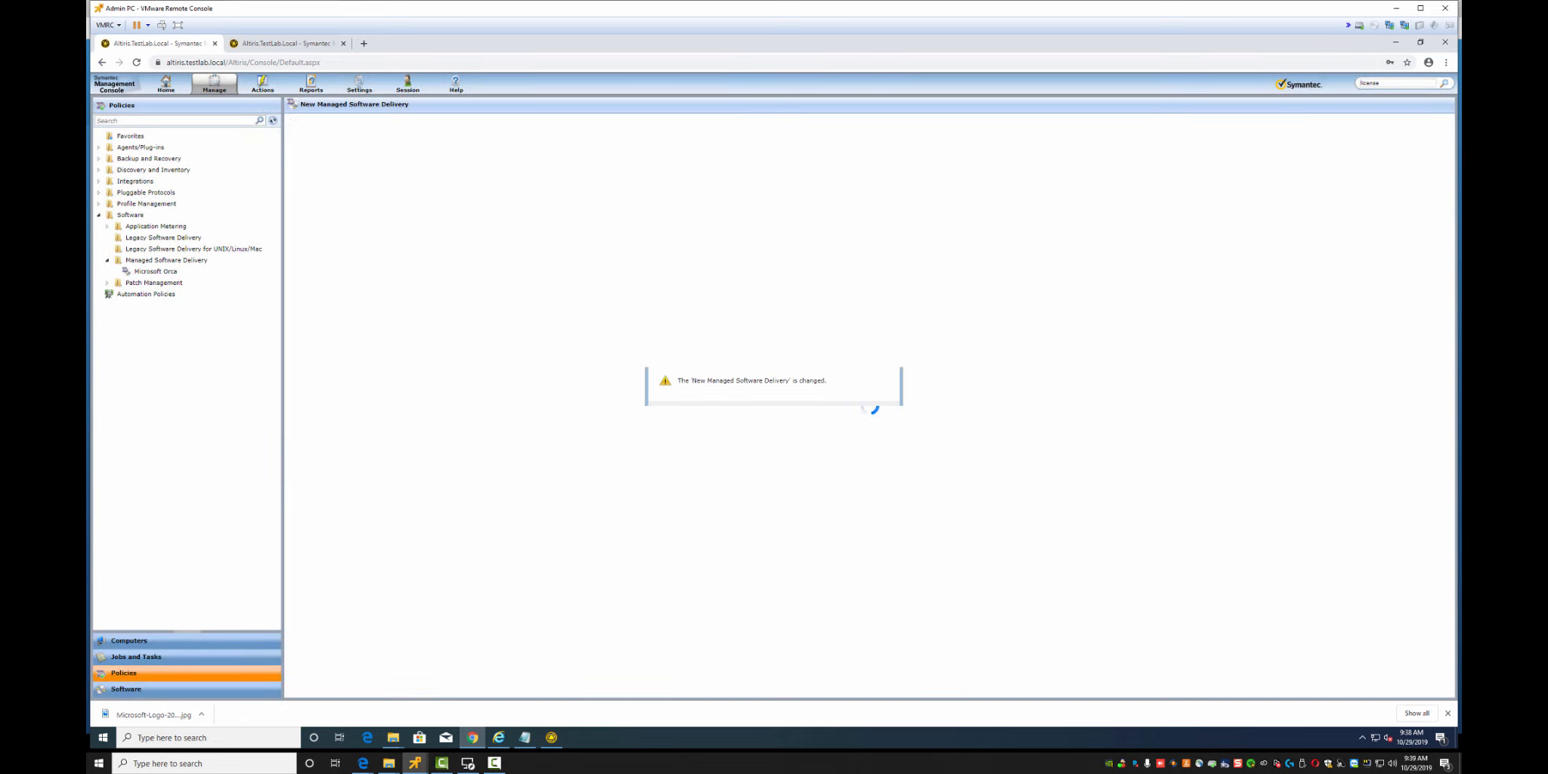
click(155, 271)
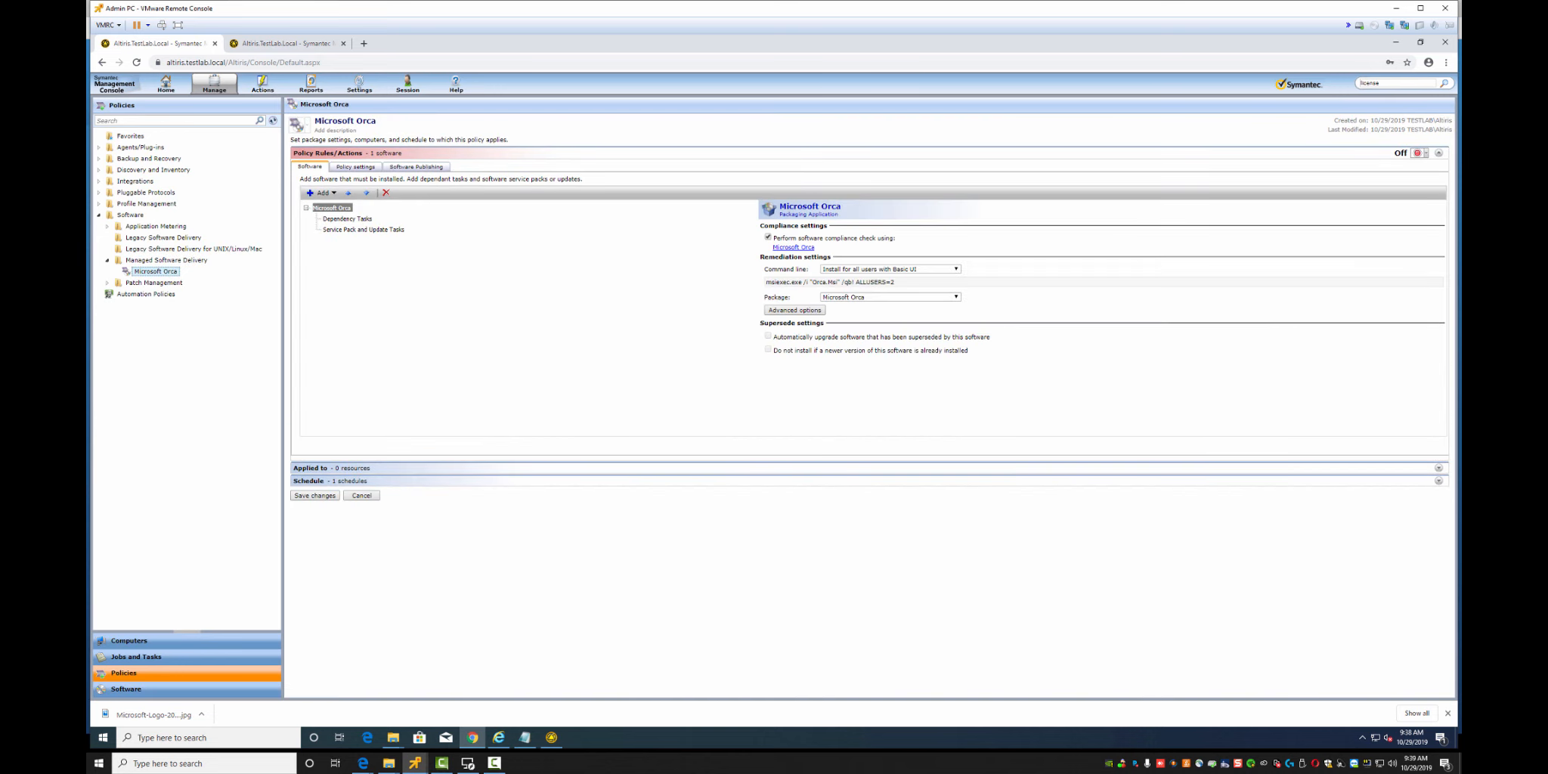
Turn the policy On, apply it to the recently used Admin Computers target, and save
click(1419, 154)
click(1427, 164)
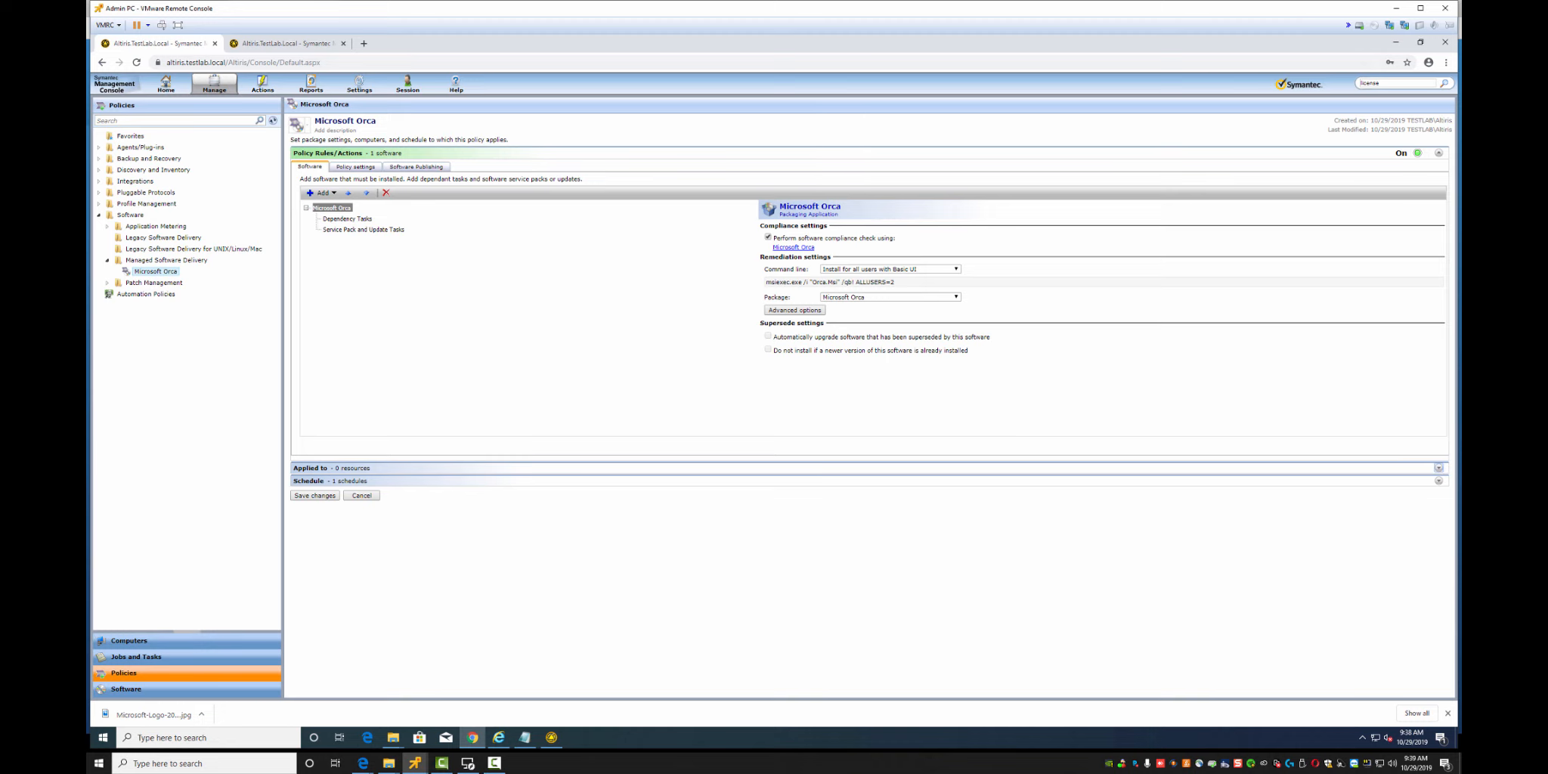
click(1438, 468)
click(305, 193)
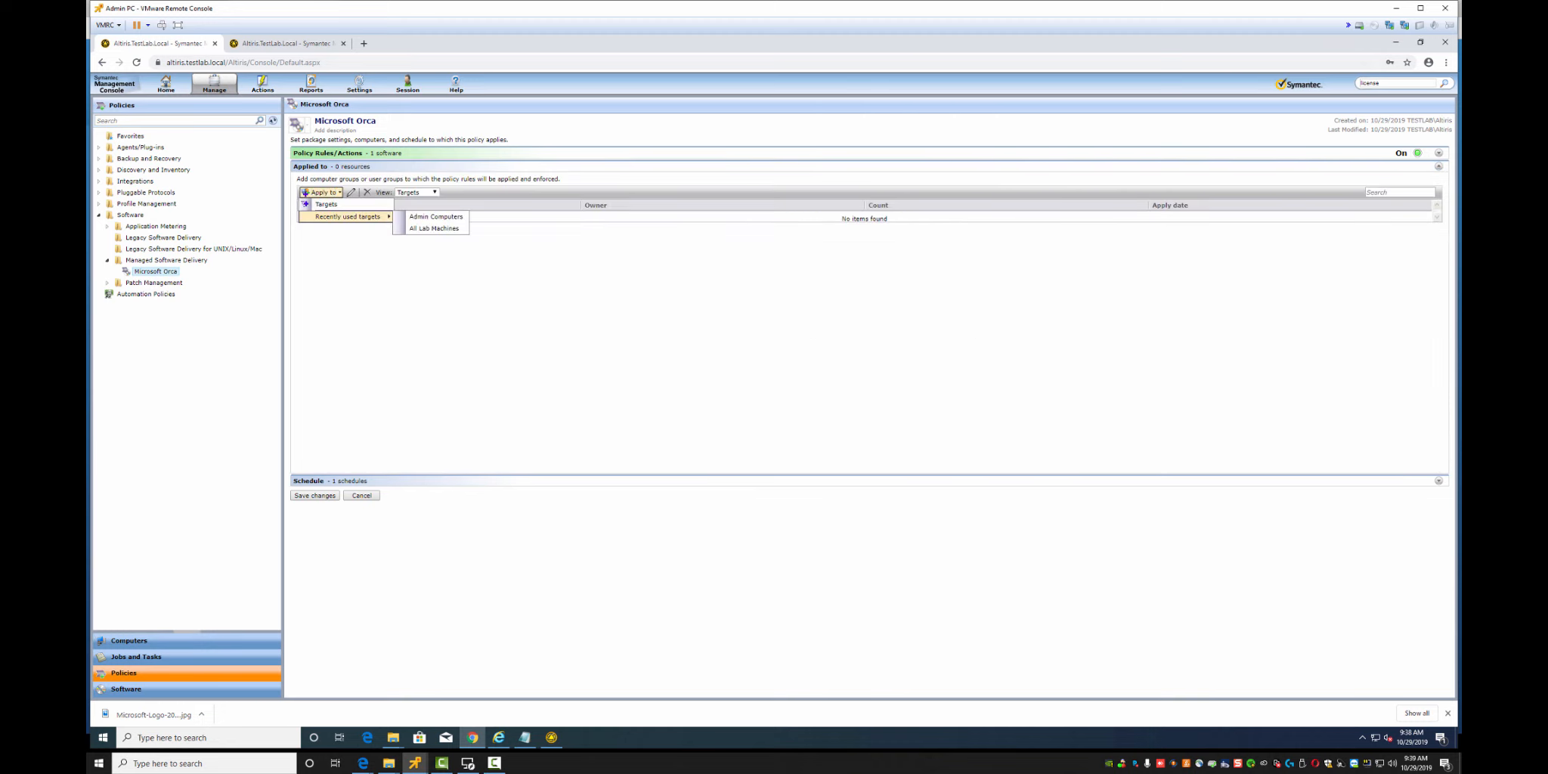
click(436, 216)
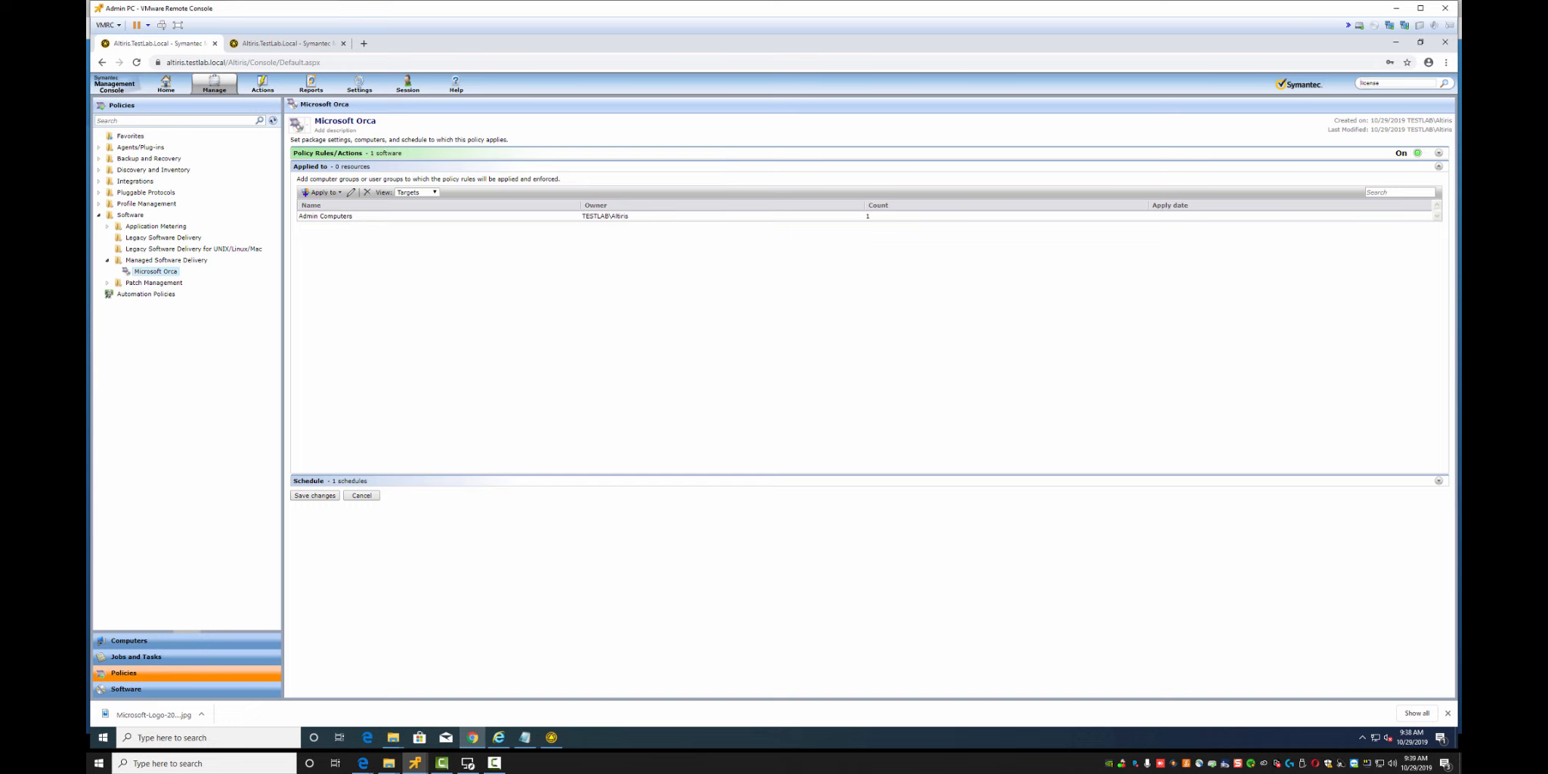
click(315, 495)
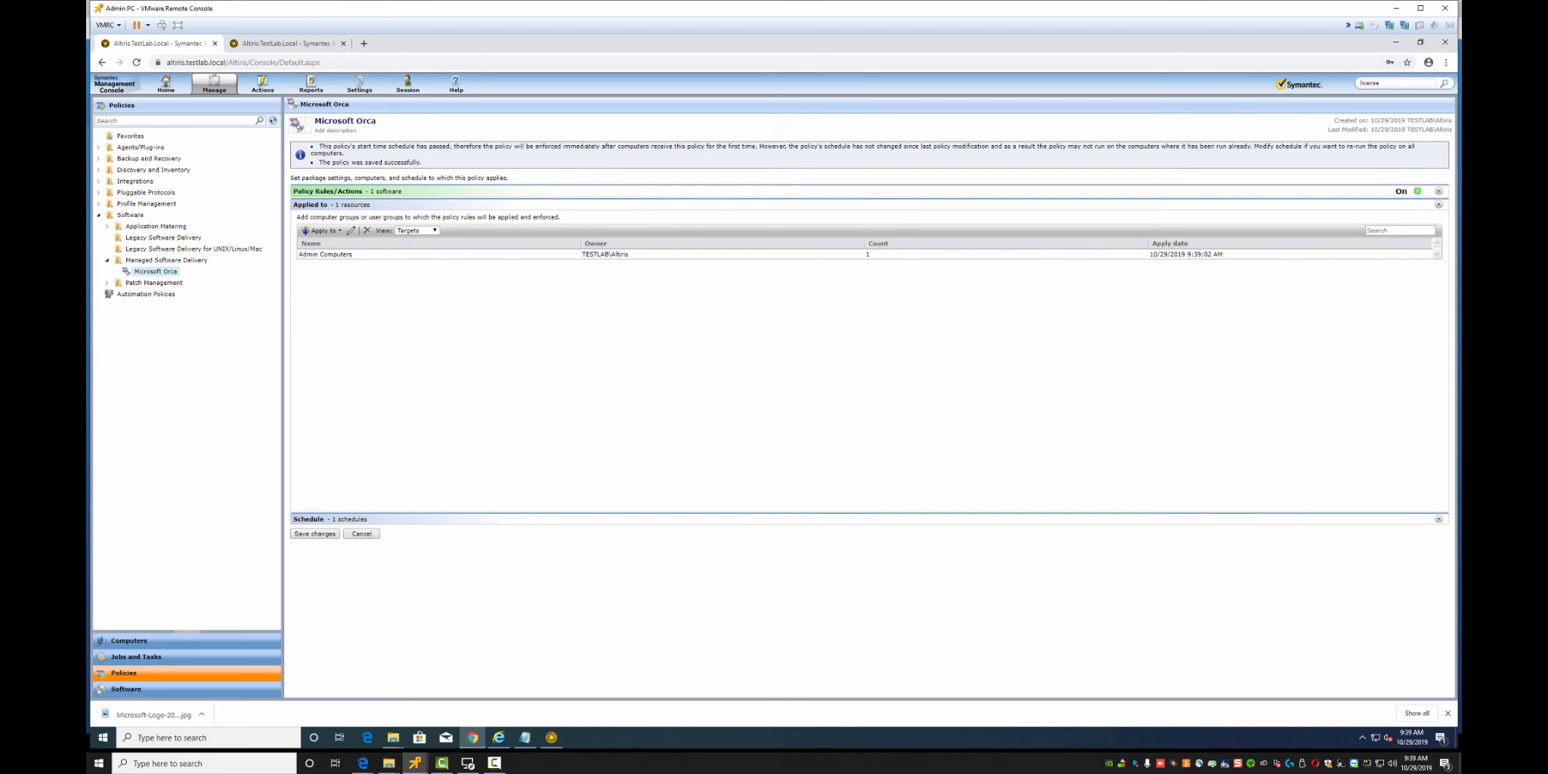
drag(421, 161, 334, 162)
click(337, 163)
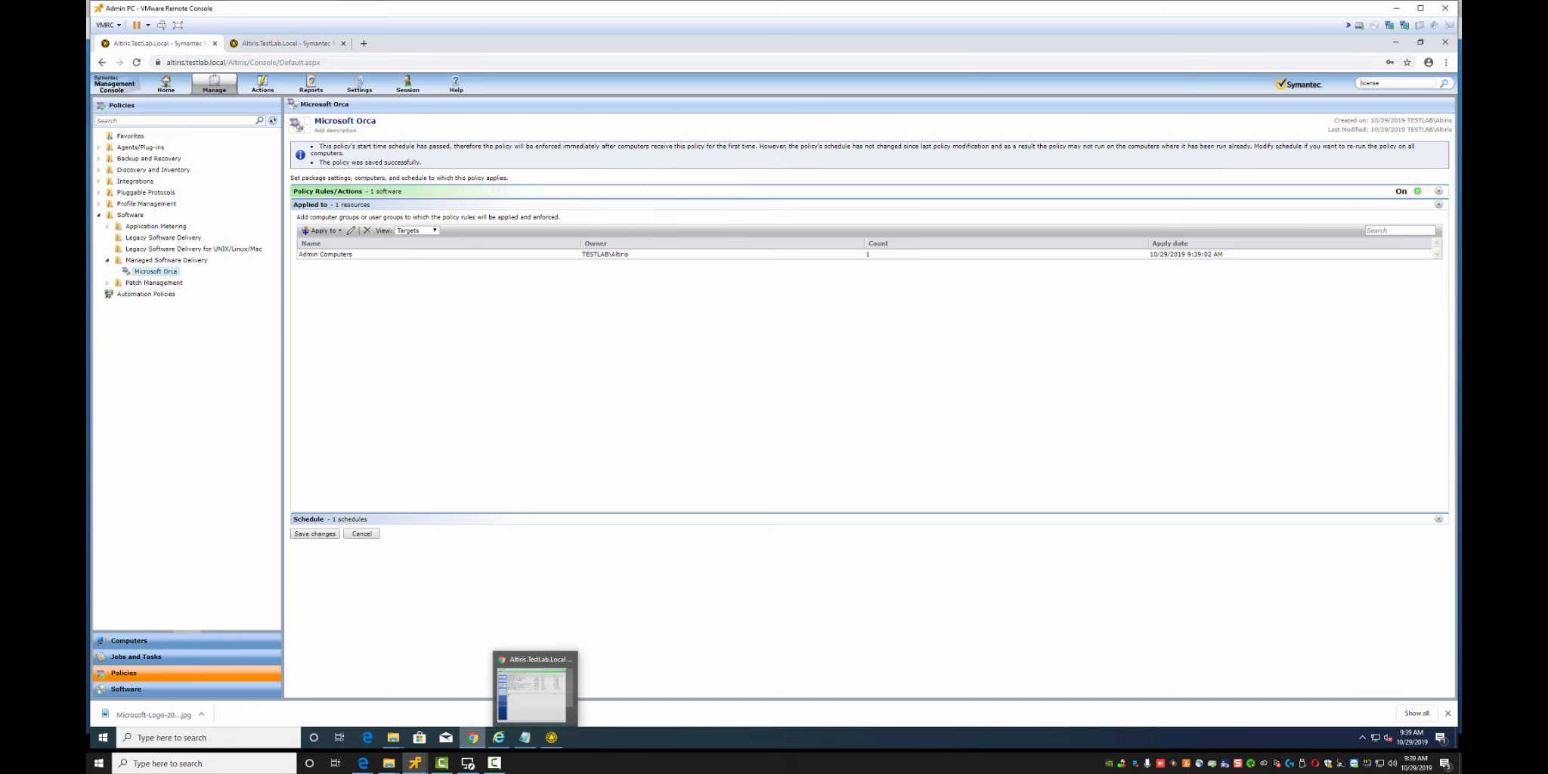
In the Management Agent, update the configuration and hide expired policies
click(466, 688)
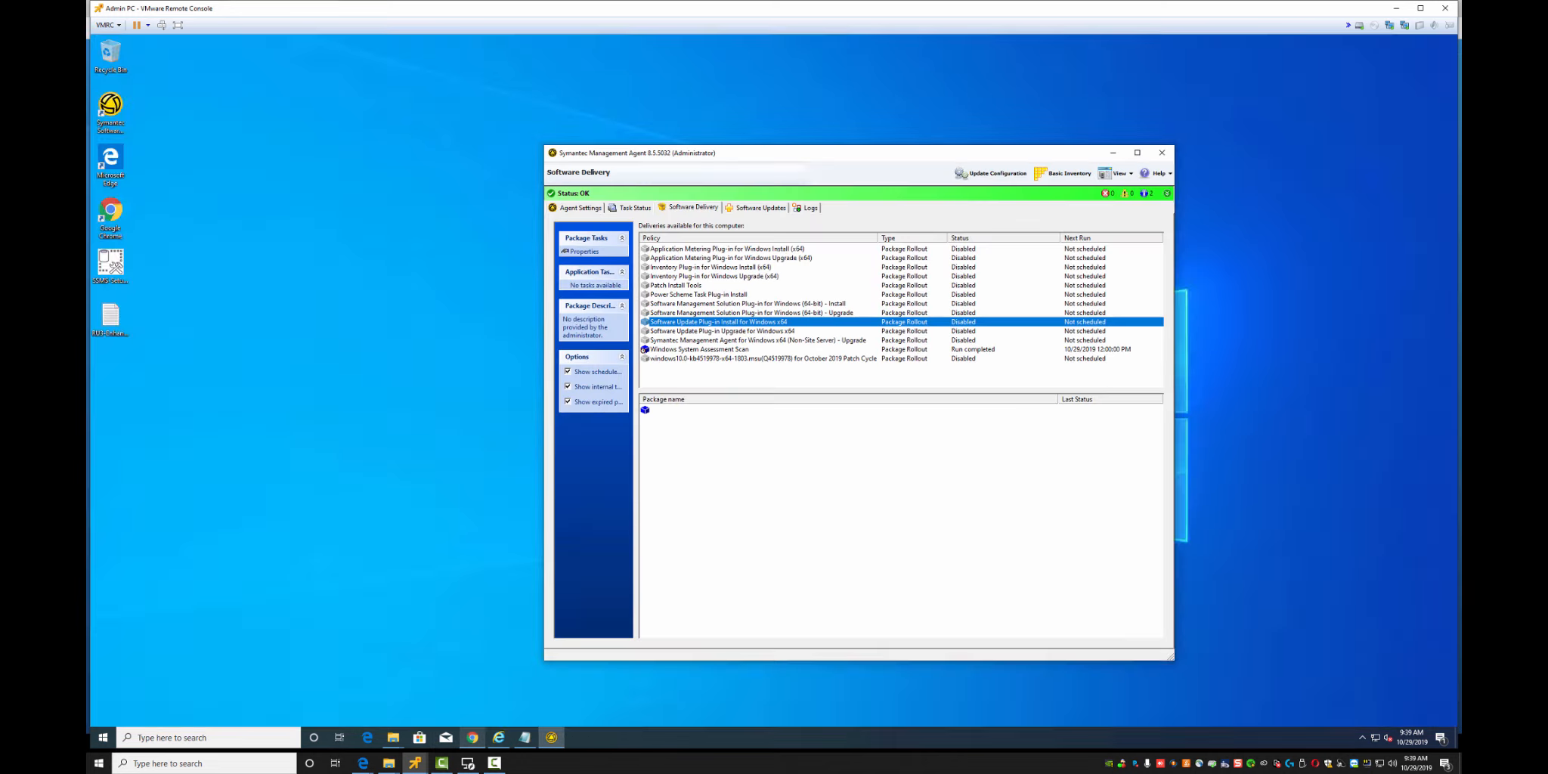
click(552, 736)
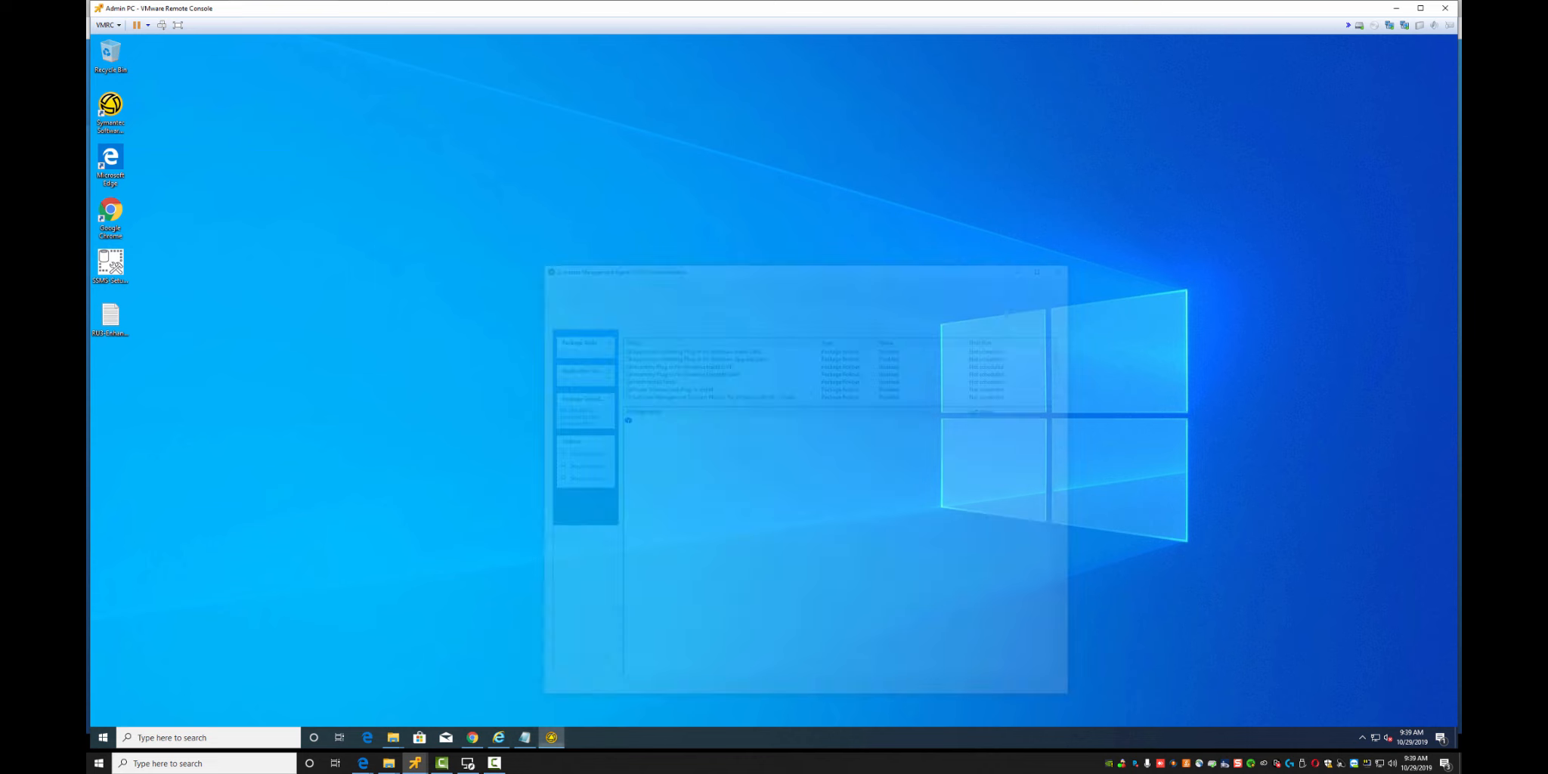
click(991, 173)
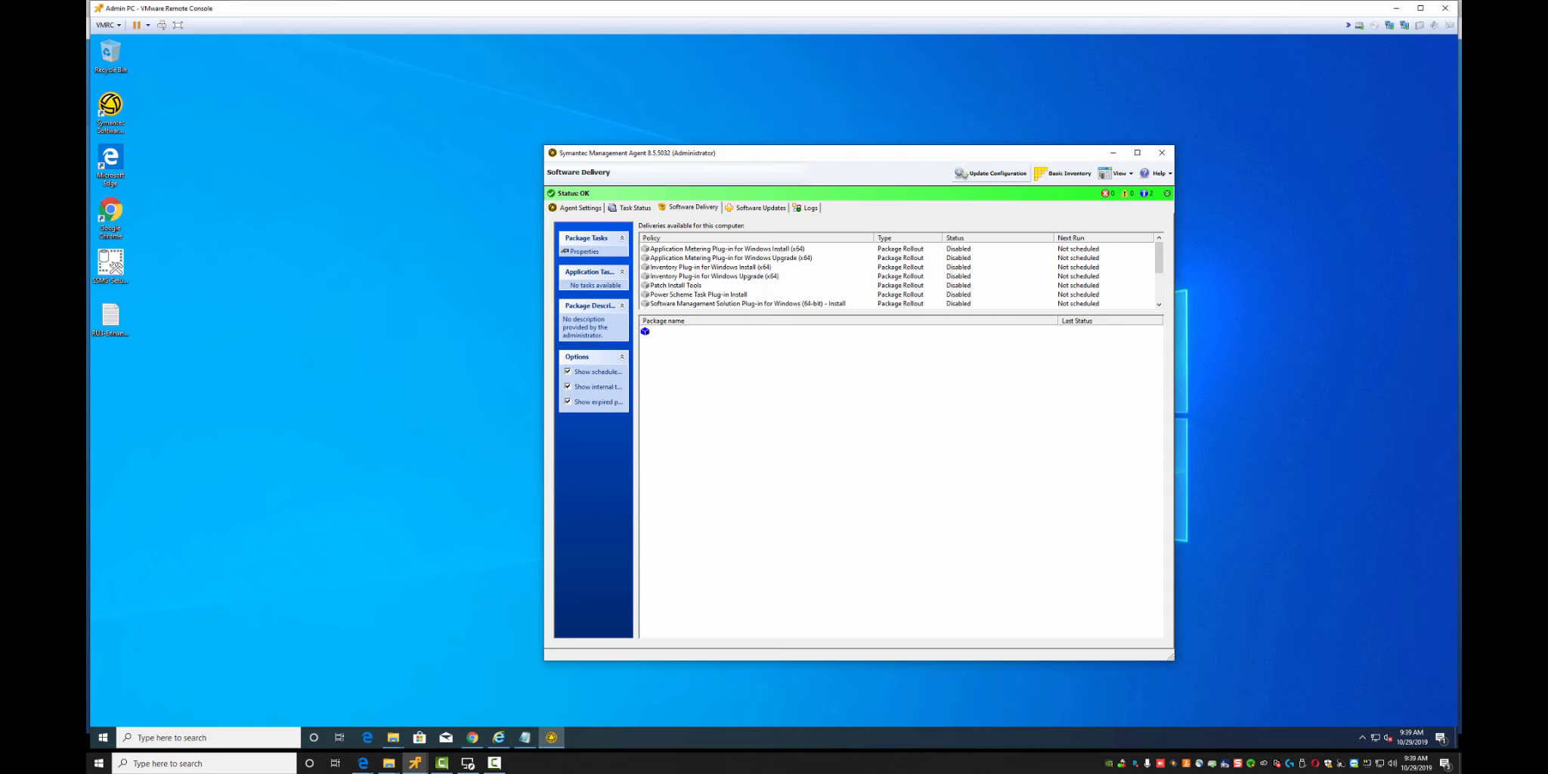
click(568, 401)
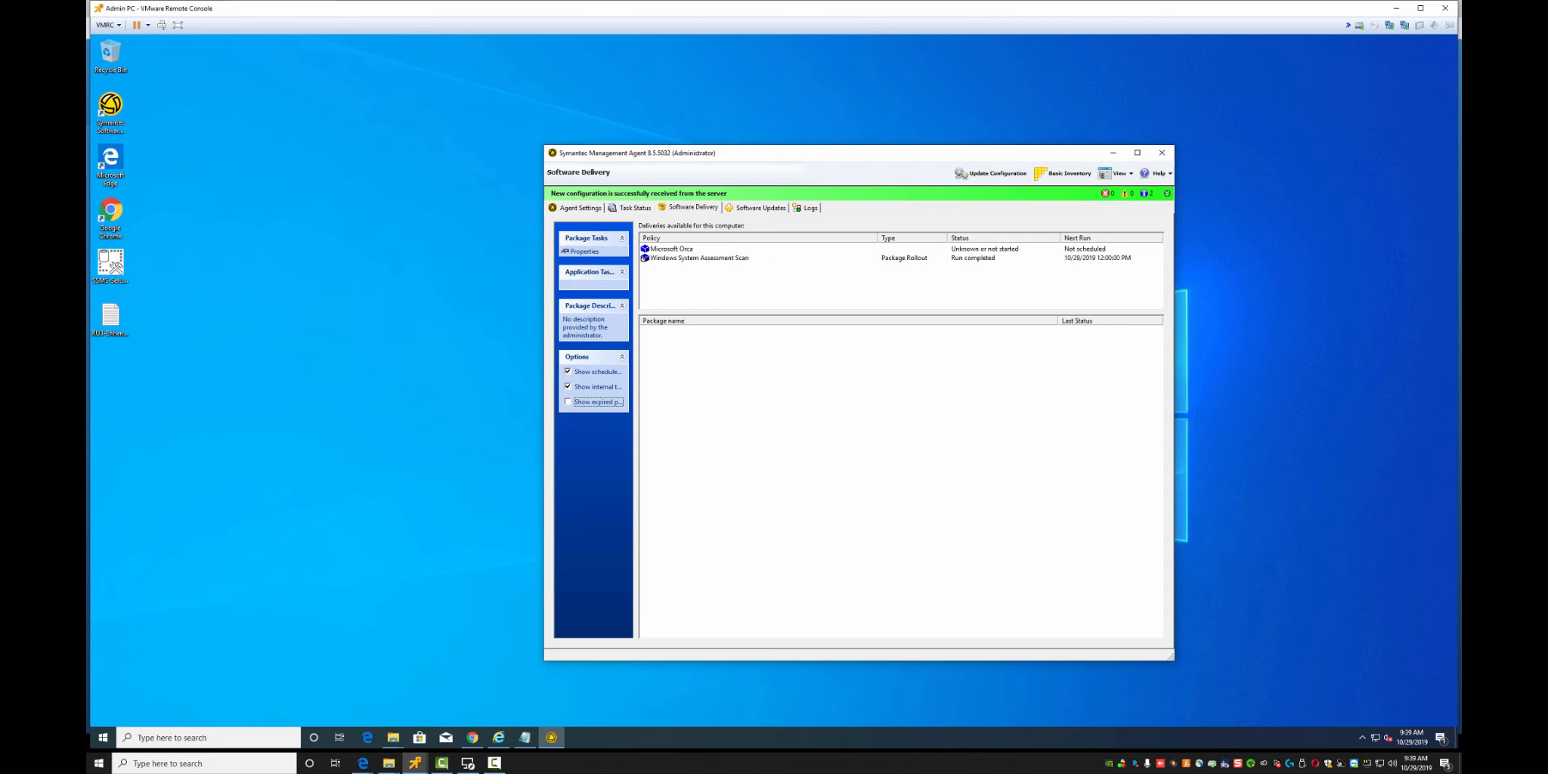
Open the Microsoft Orca delivery's properties, check its Download History, and return to the console
click(671, 248)
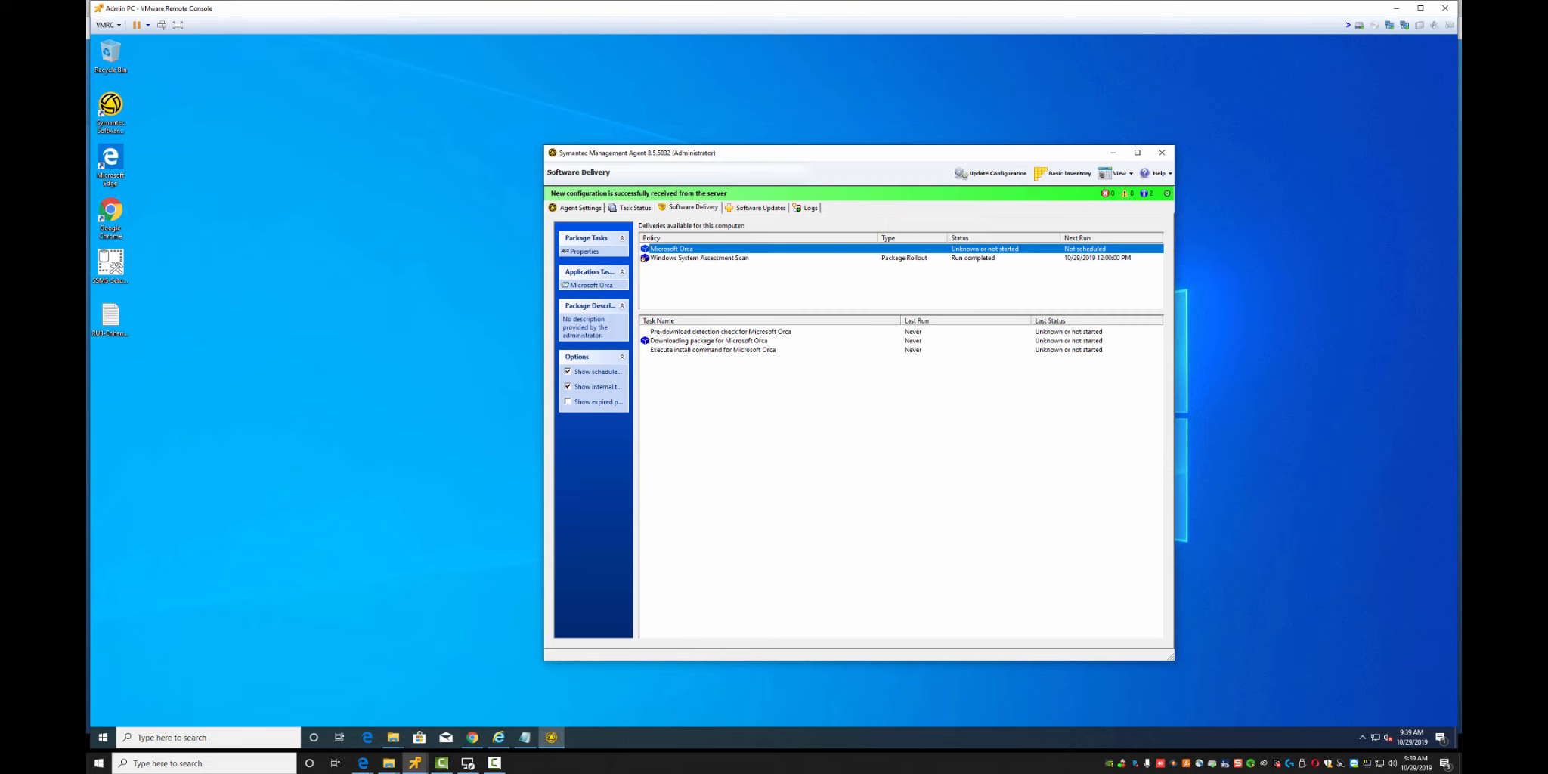
double_click(671, 249)
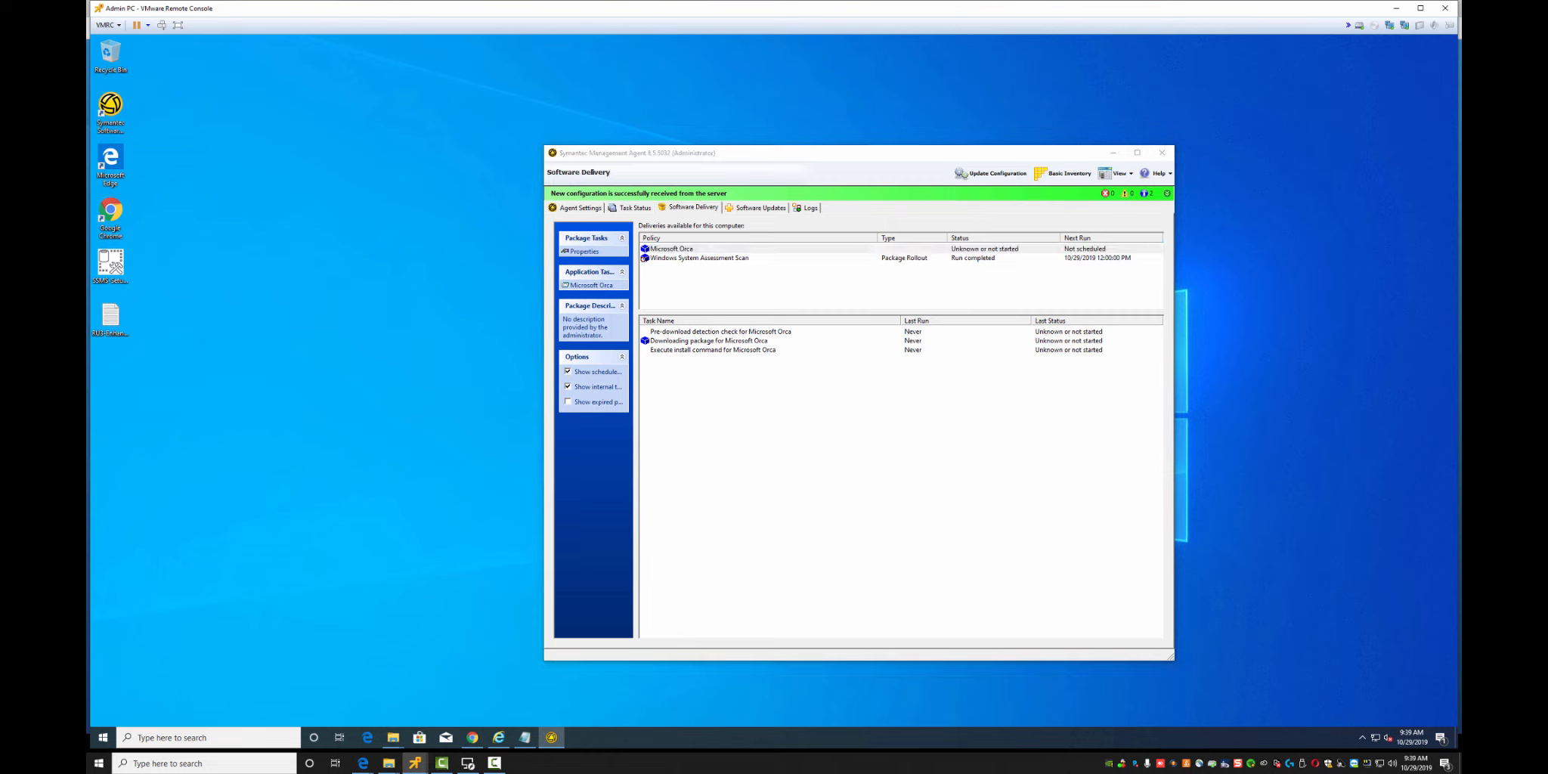
click(691, 296)
click(747, 296)
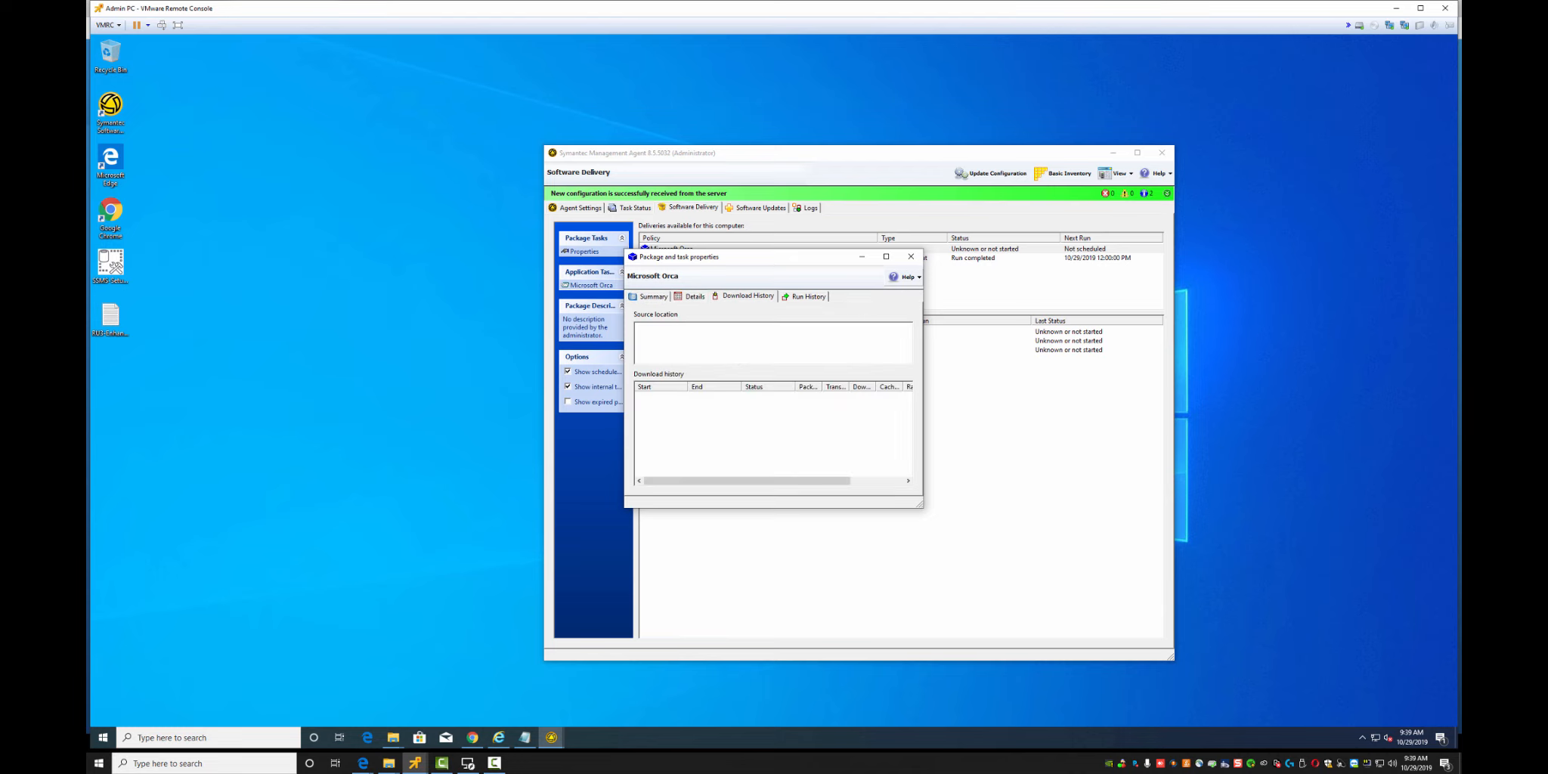
click(911, 256)
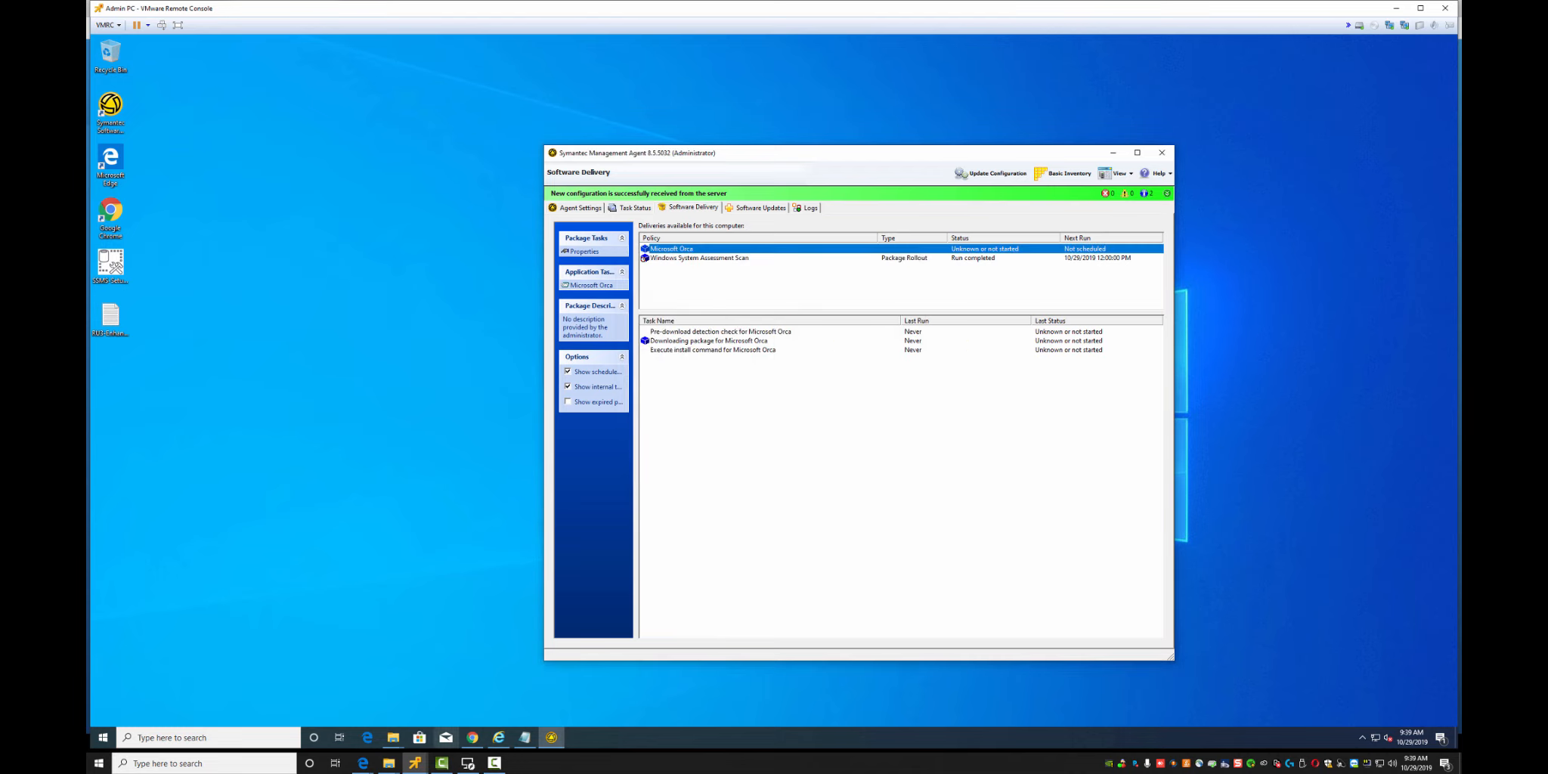
click(472, 737)
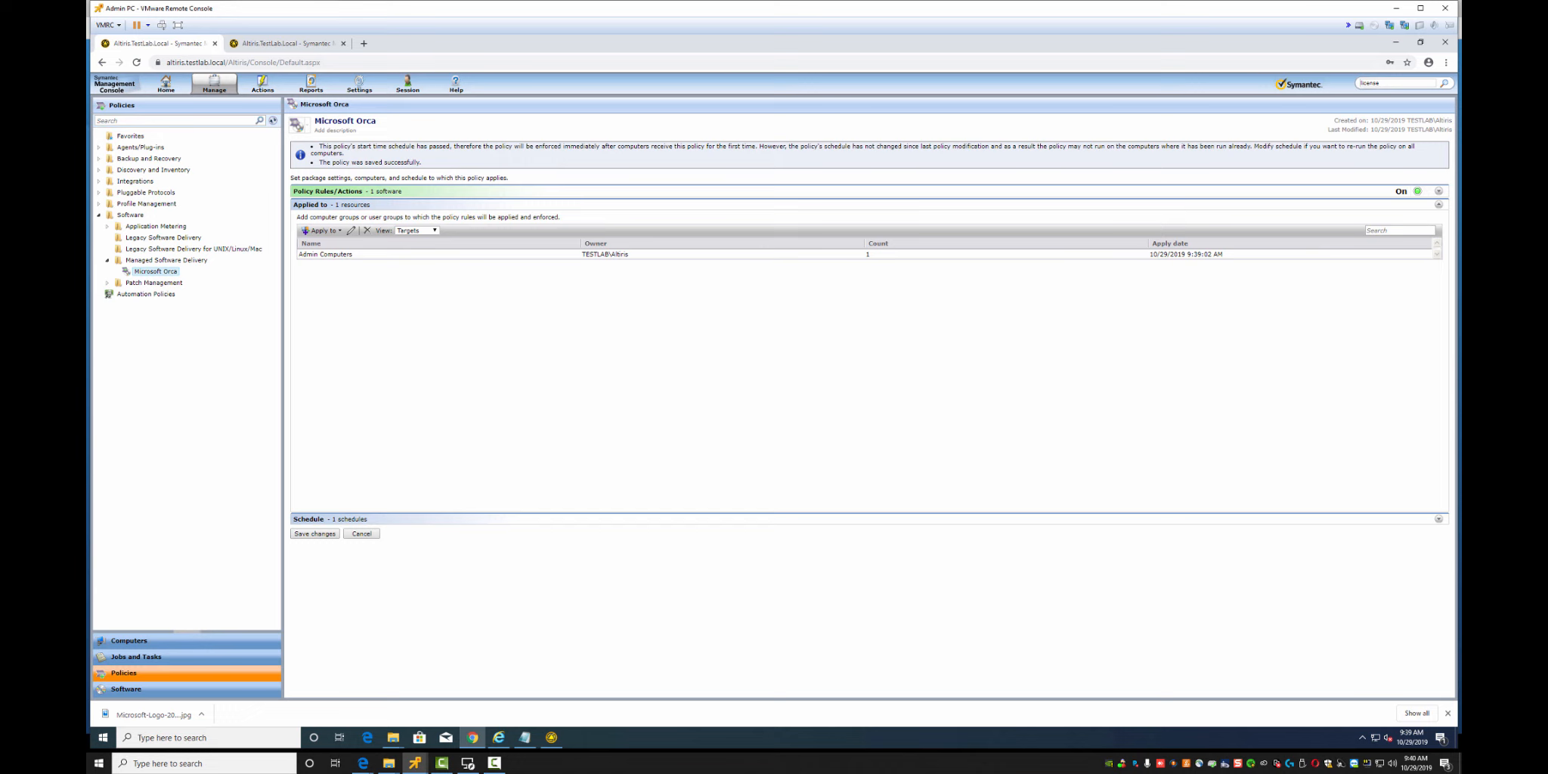
Save the Microsoft Orca policy with remediation set to install immediately, then bring up the Management Agent
click(1437, 518)
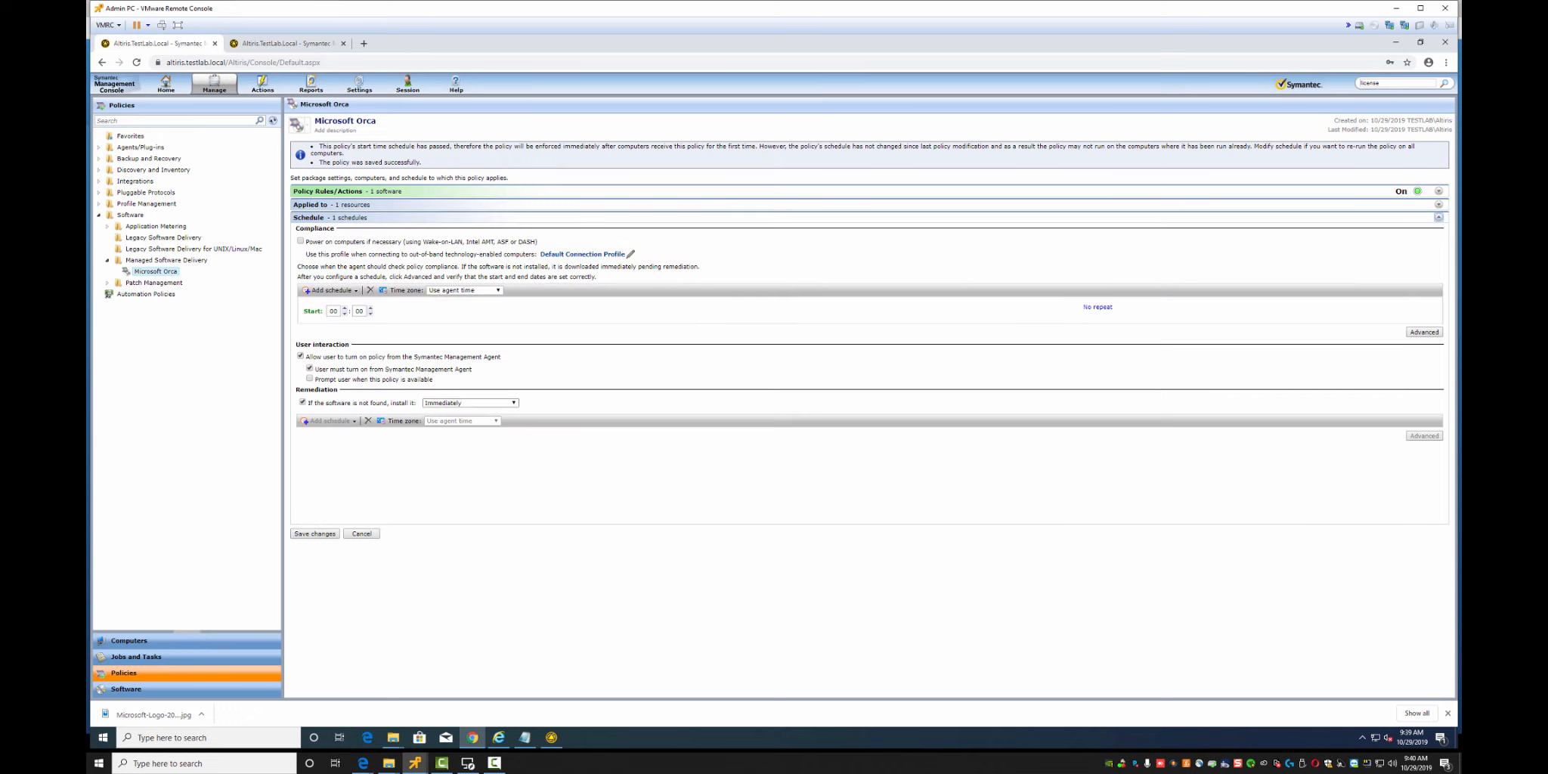
click(484, 403)
click(484, 403)
click(315, 533)
click(315, 534)
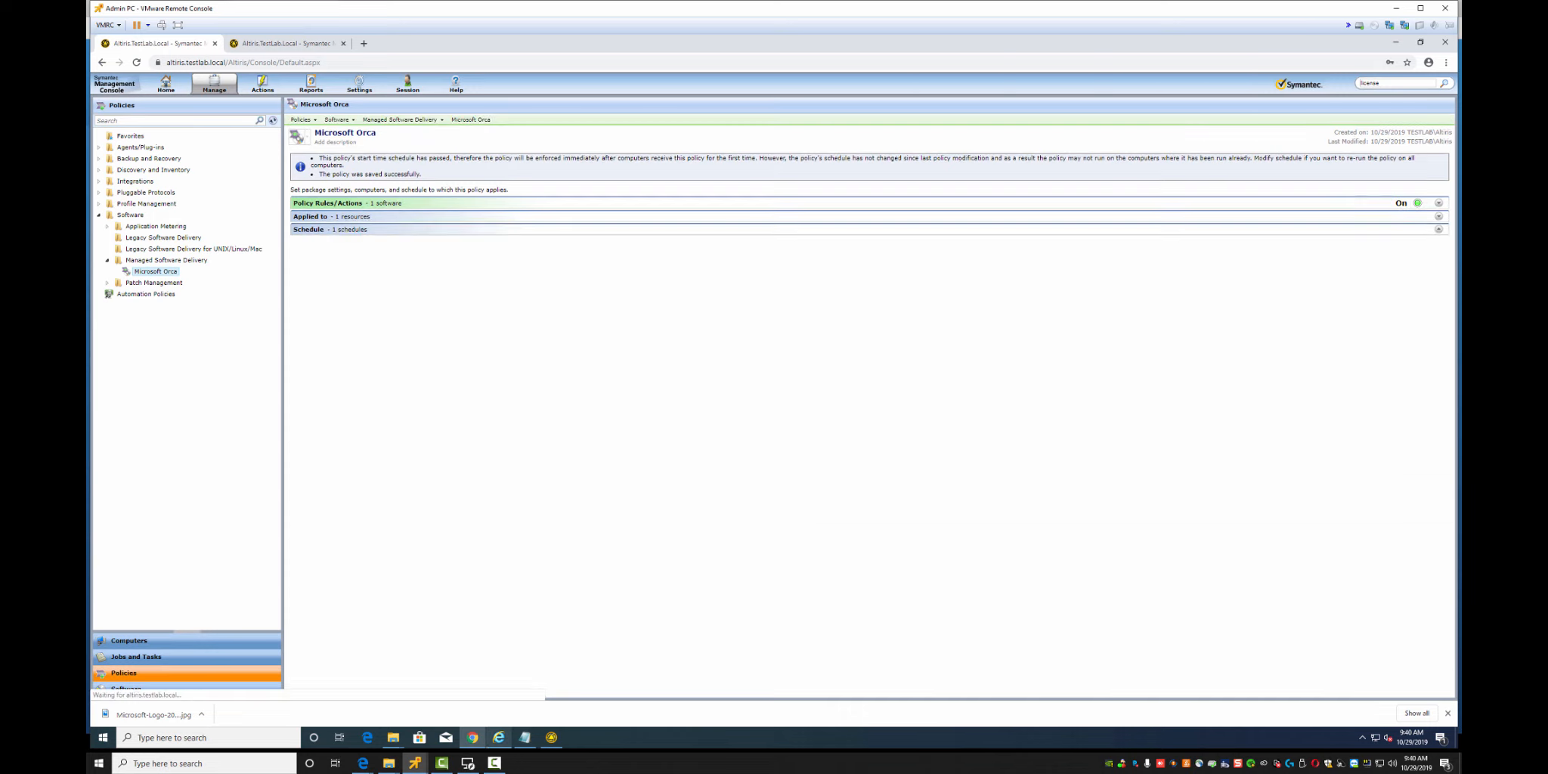
click(552, 736)
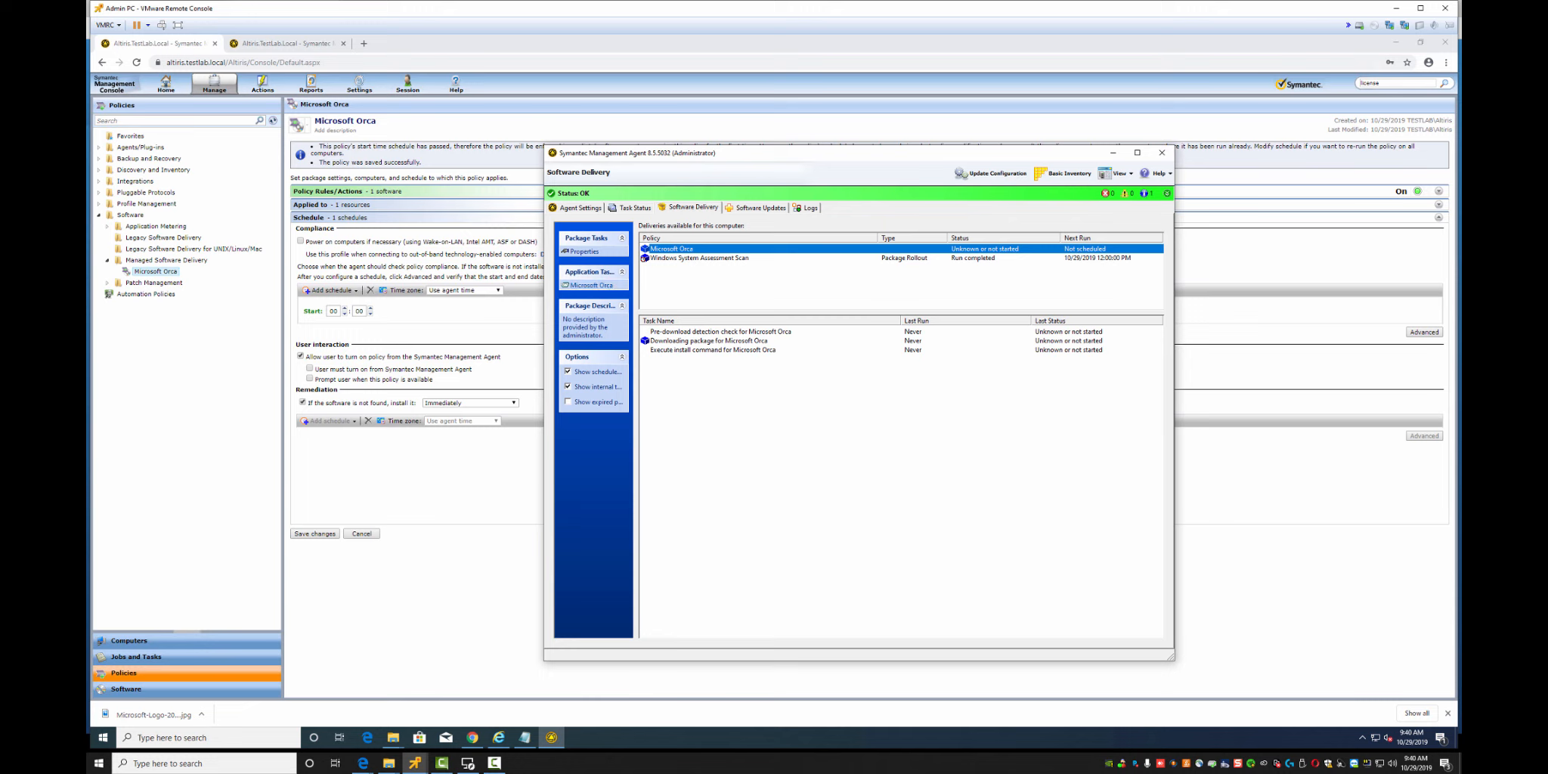
Run Update Configuration so the Orca package downloads and installs, minimizing Chrome meanwhile
click(991, 173)
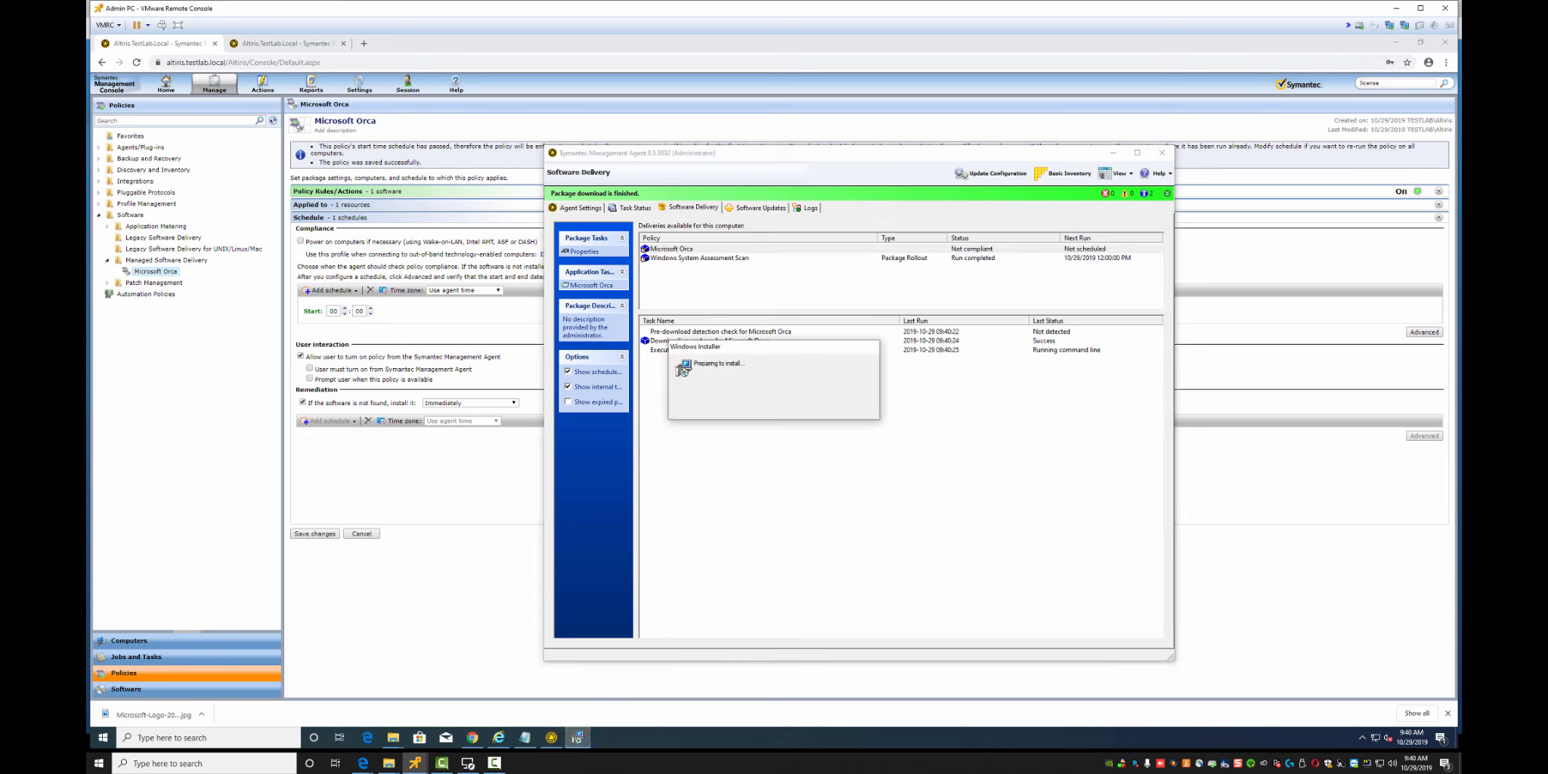
click(1396, 43)
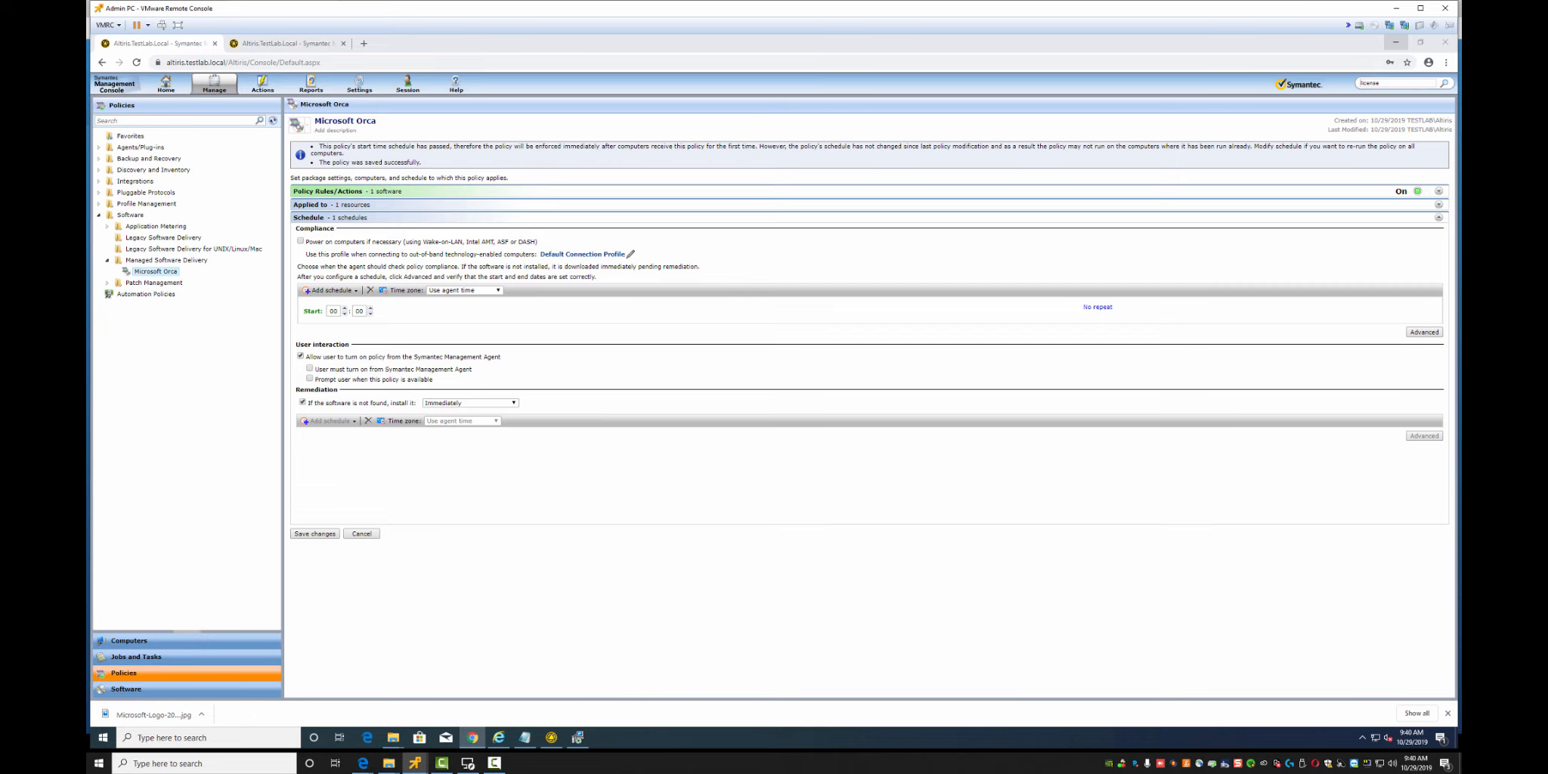
click(1395, 43)
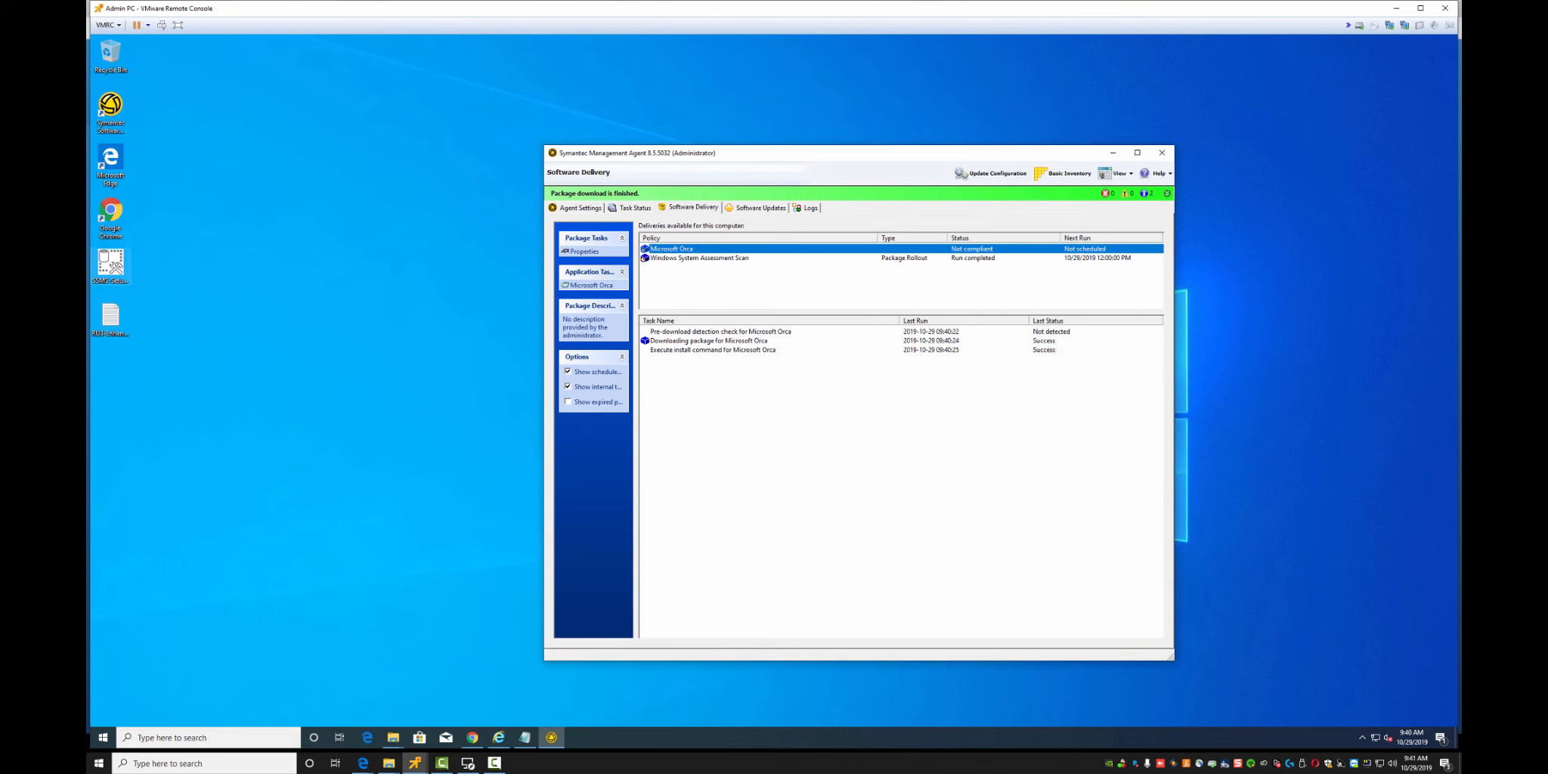
click(103, 738)
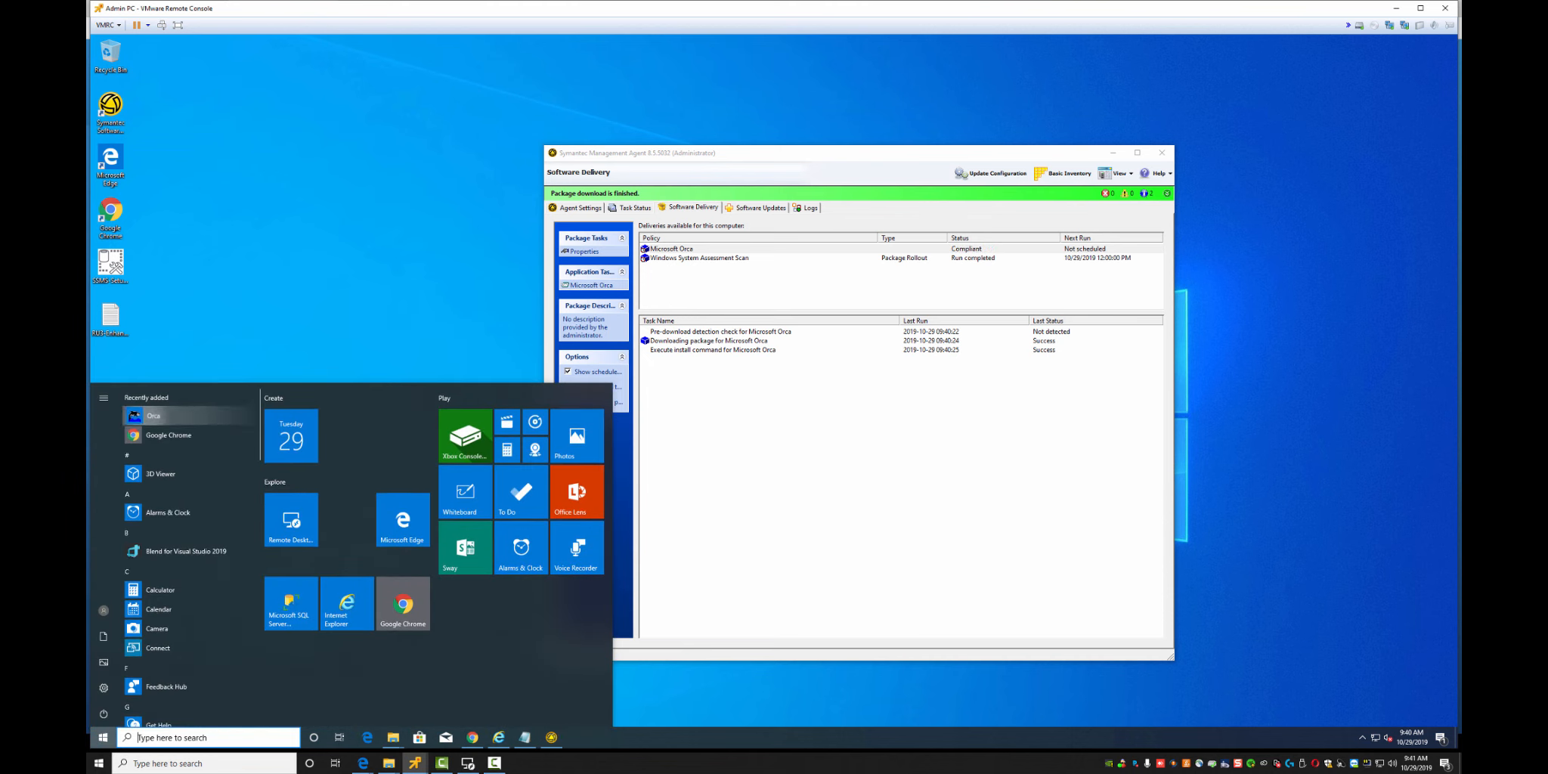
Pin Orca to Start and launch it
right_click(151, 416)
click(184, 428)
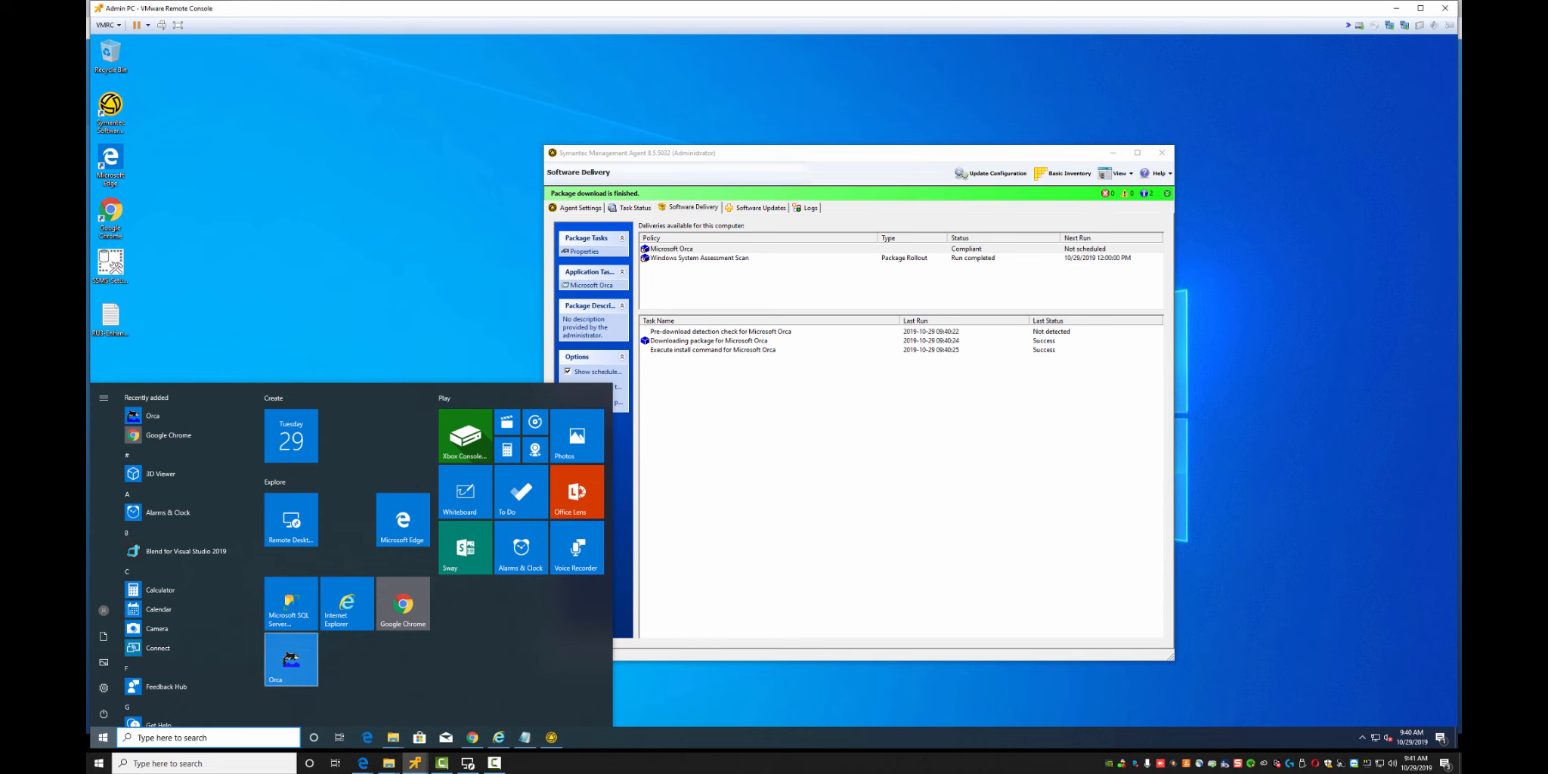
click(291, 659)
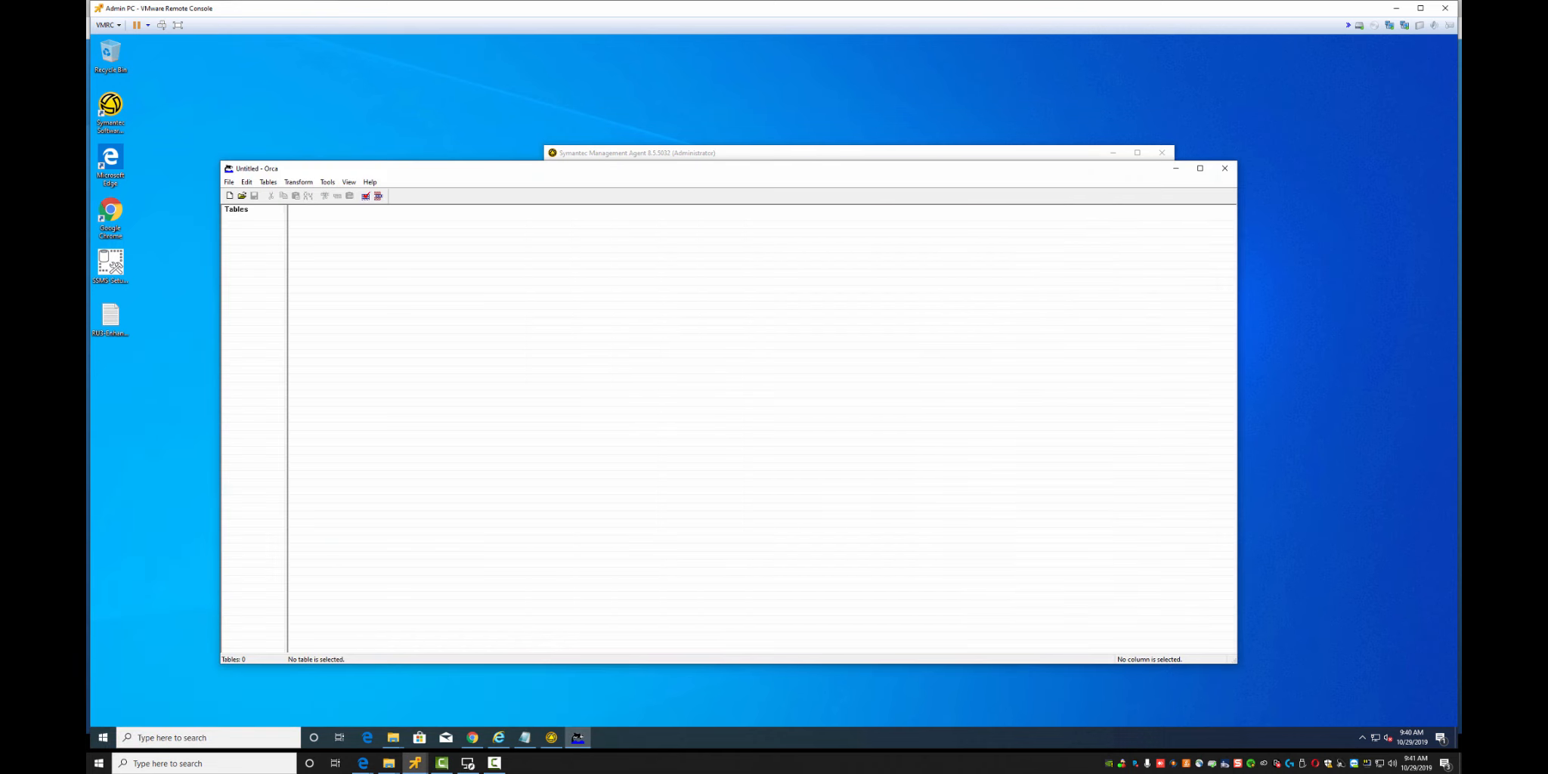
Open the Orca MSI from \\altiris\nscap\Lab Software\Microsoft\Orca
key(ctrl+o)
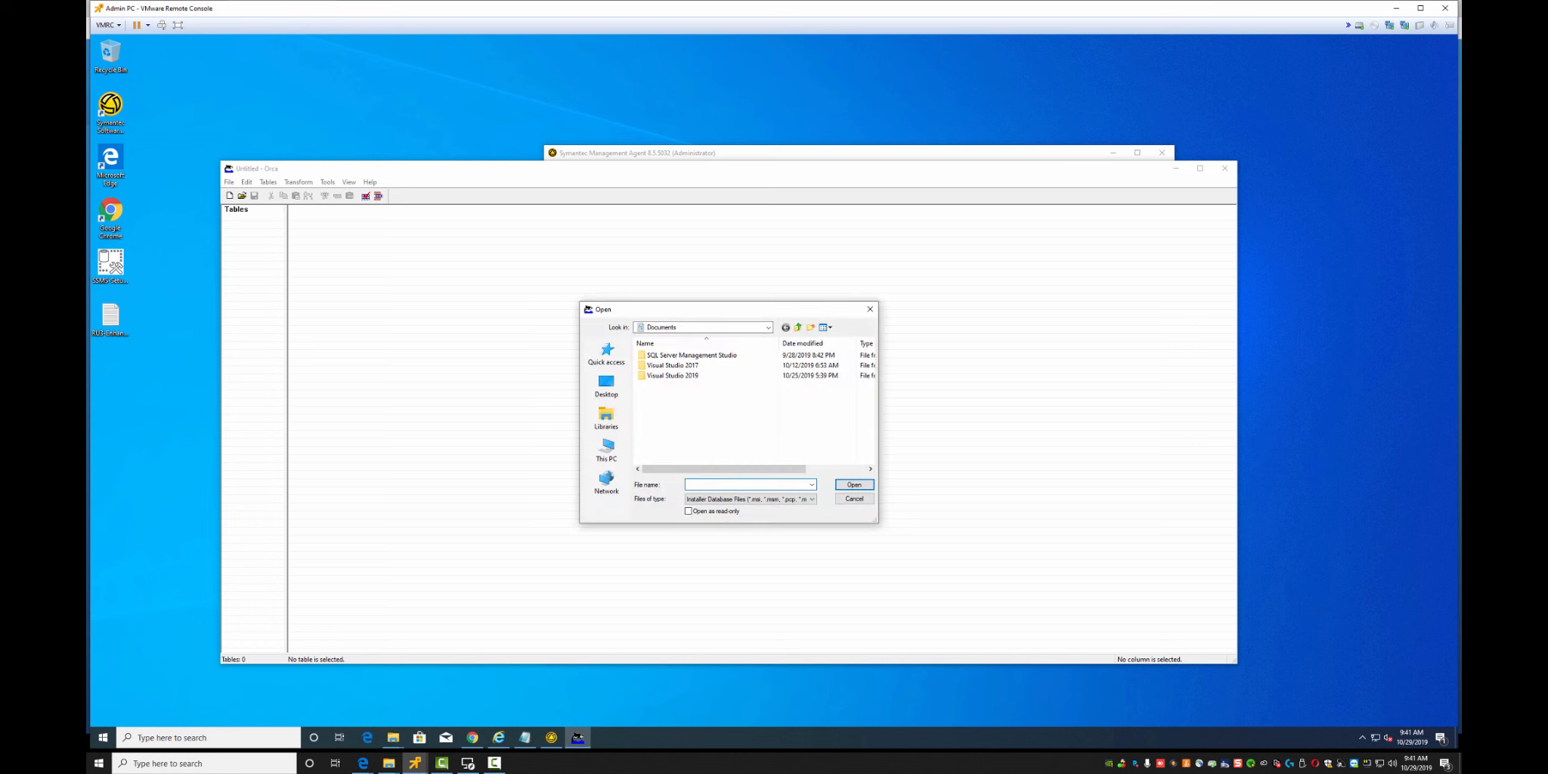
text(\\)
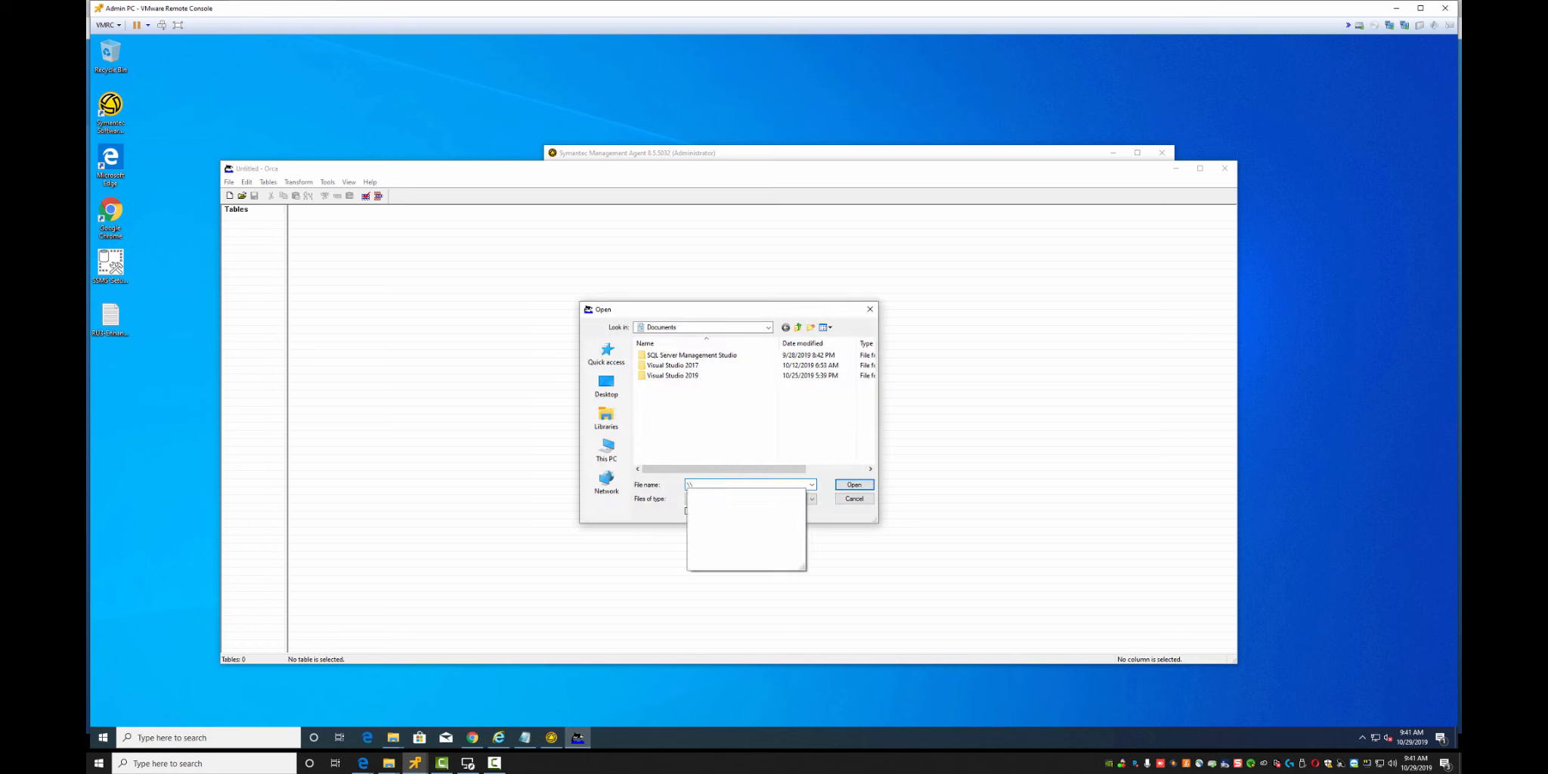
text(altiris\)
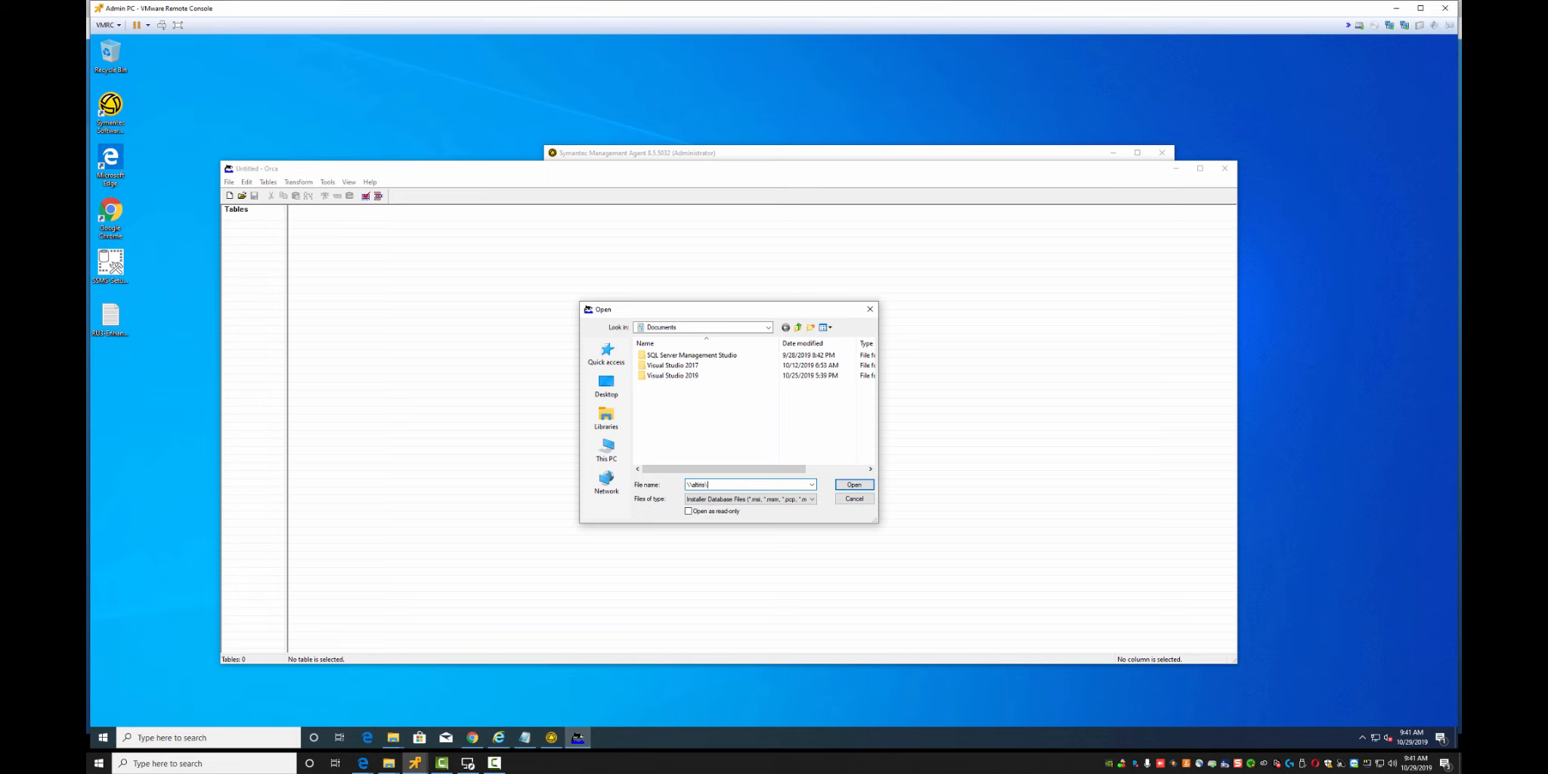
text(ap)
key(Return)
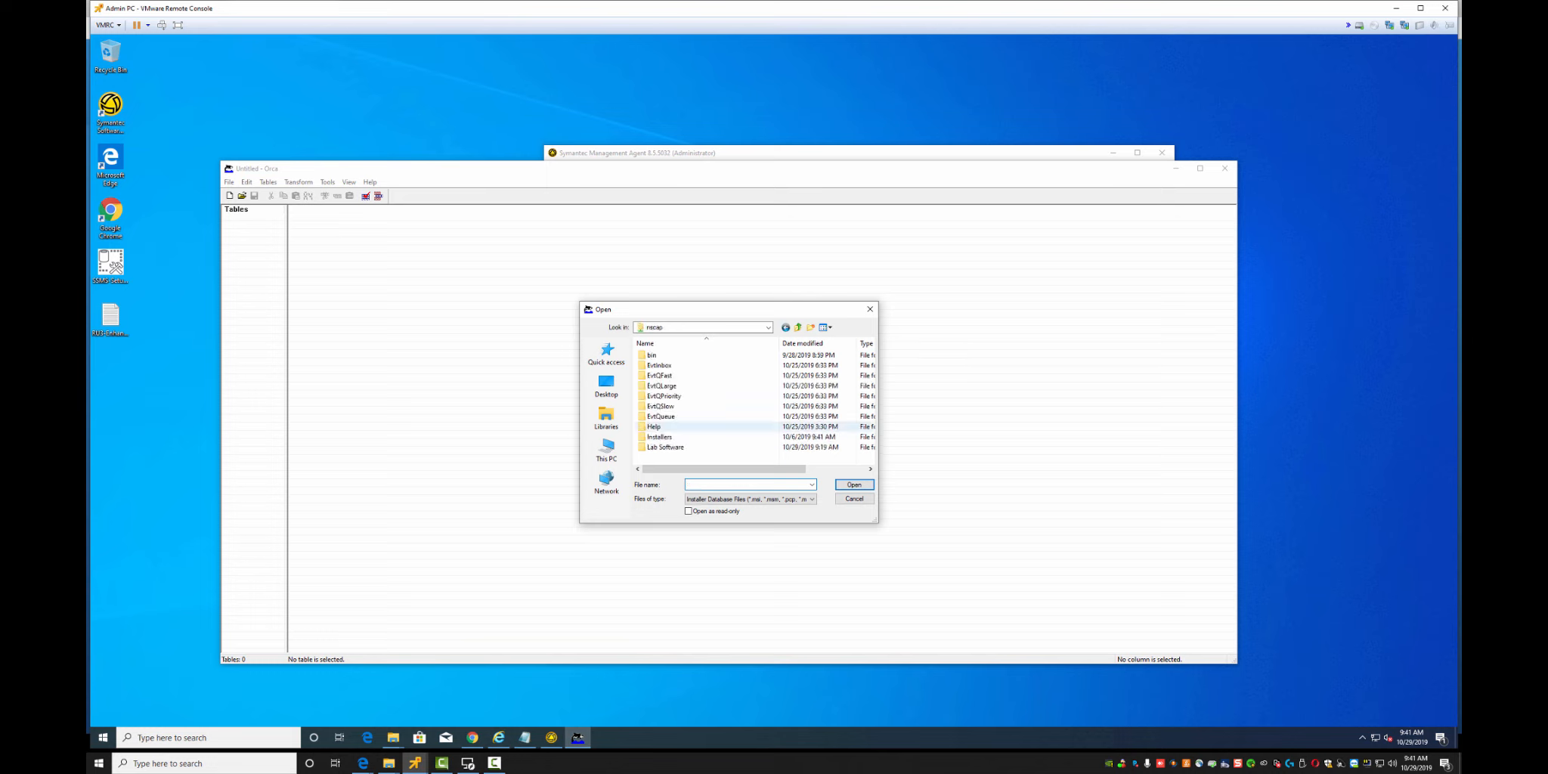
text(la)
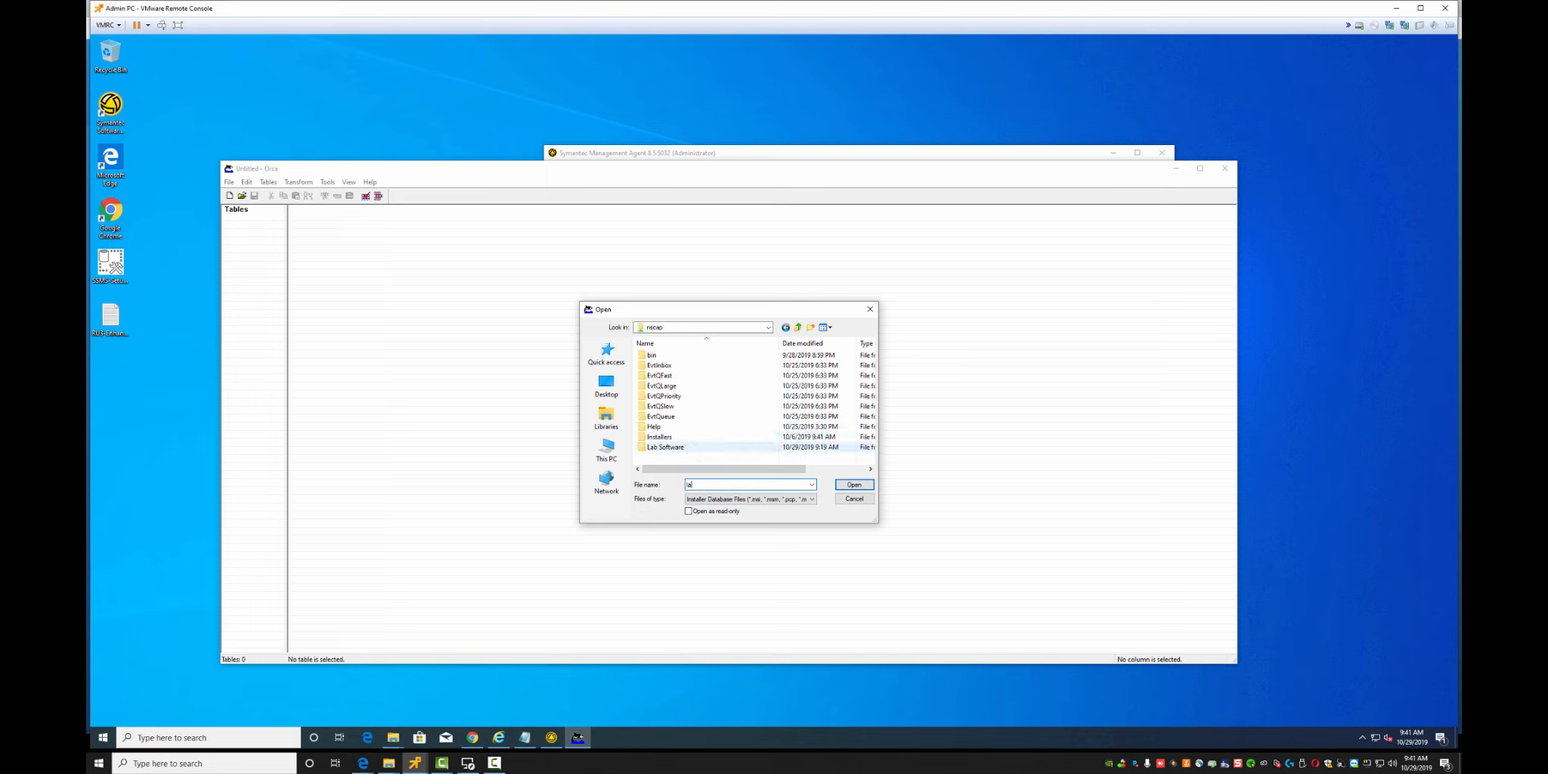
double_click(665, 446)
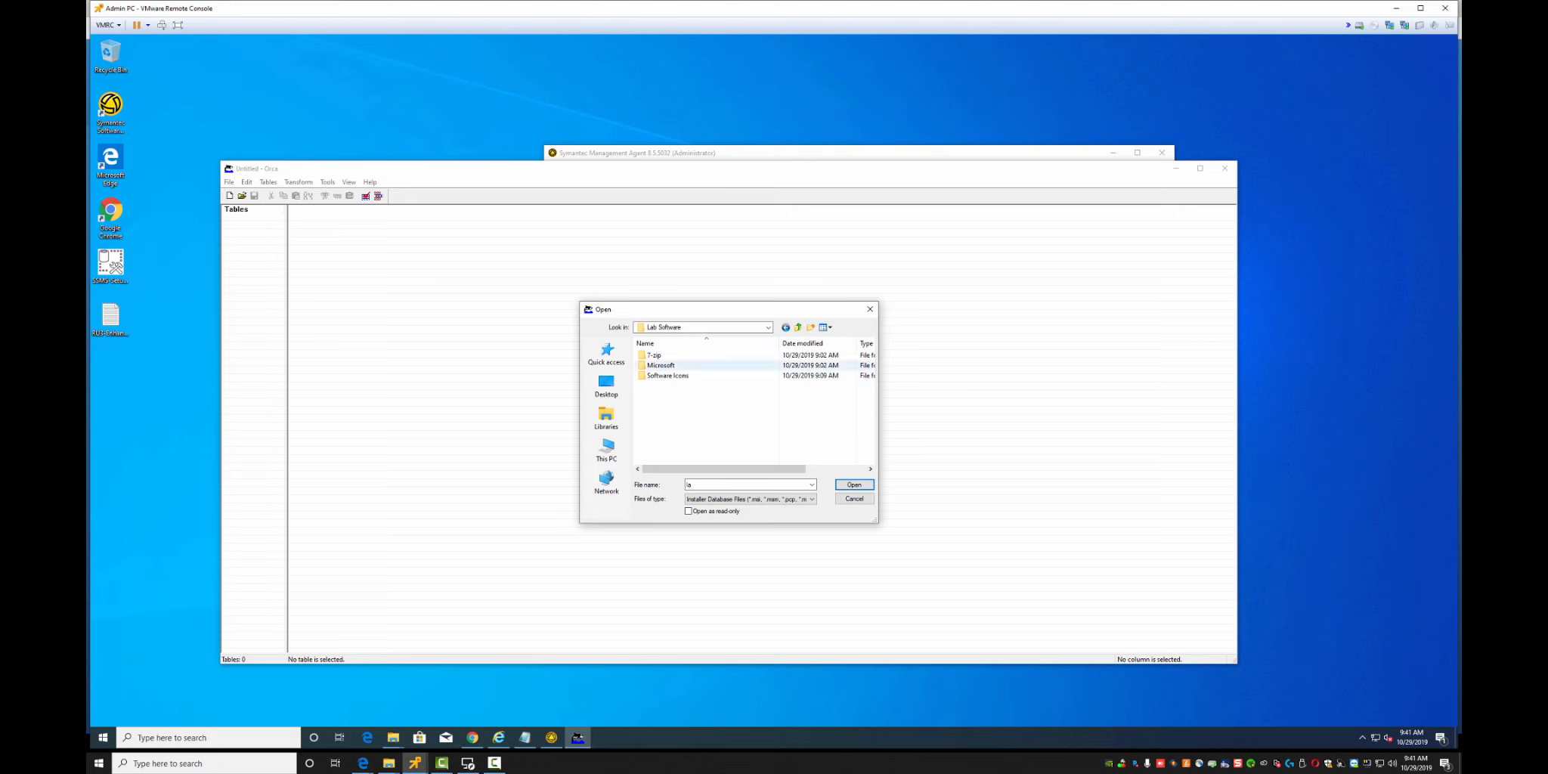
double_click(660, 366)
double_click(654, 355)
double_click(654, 355)
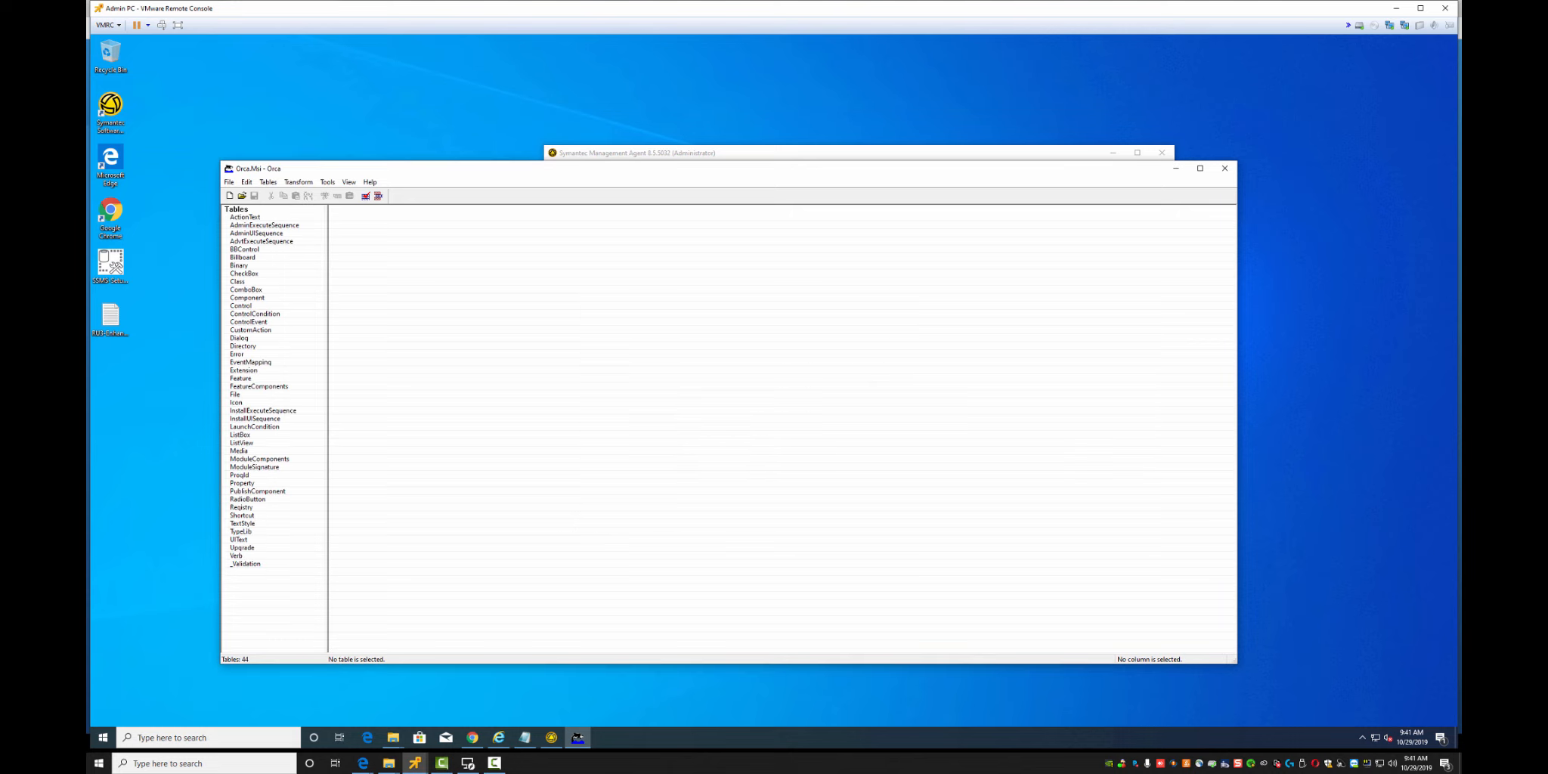
Check the ProductCode in the Property table, then close Orca
click(242, 483)
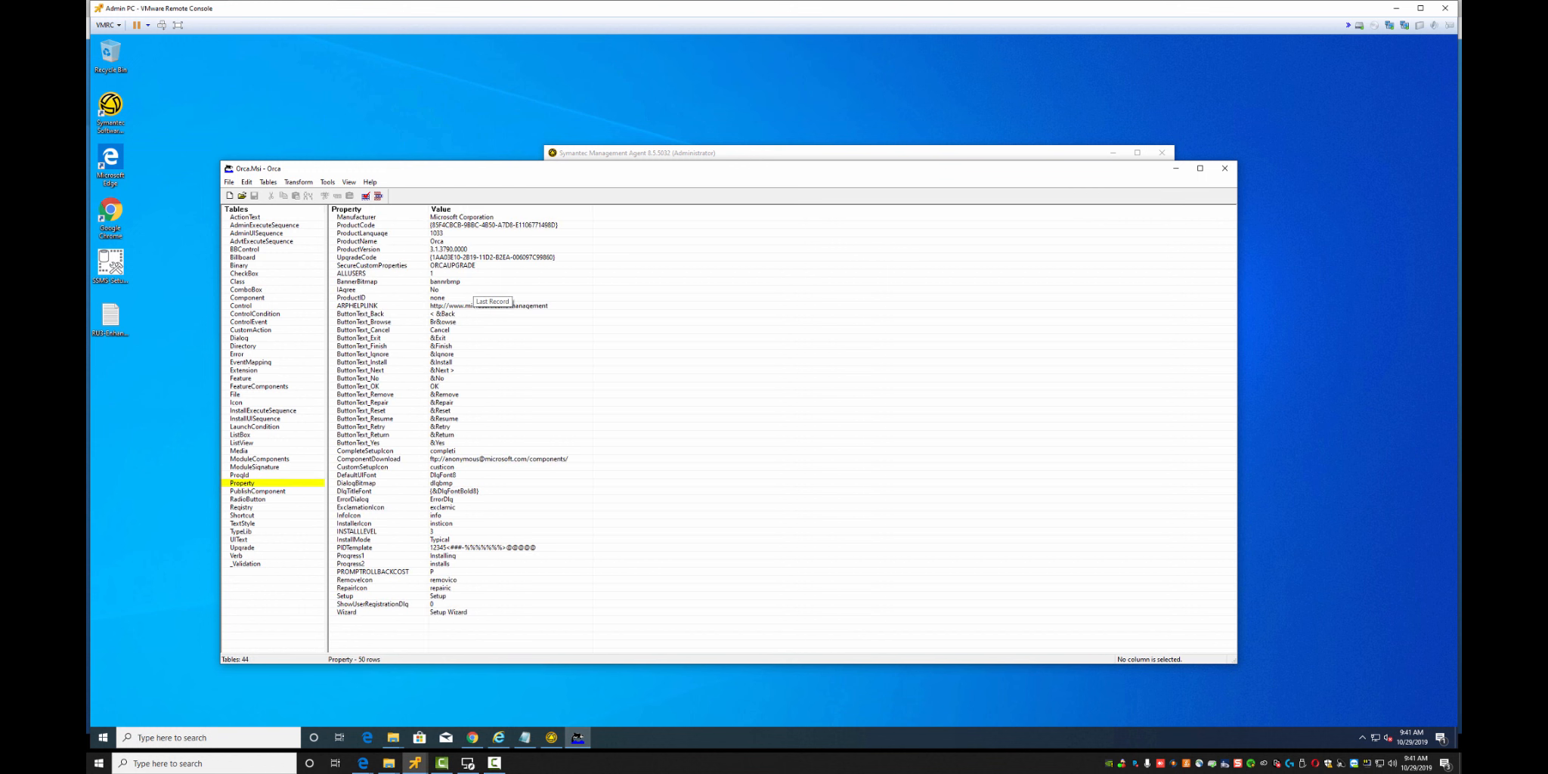
click(357, 225)
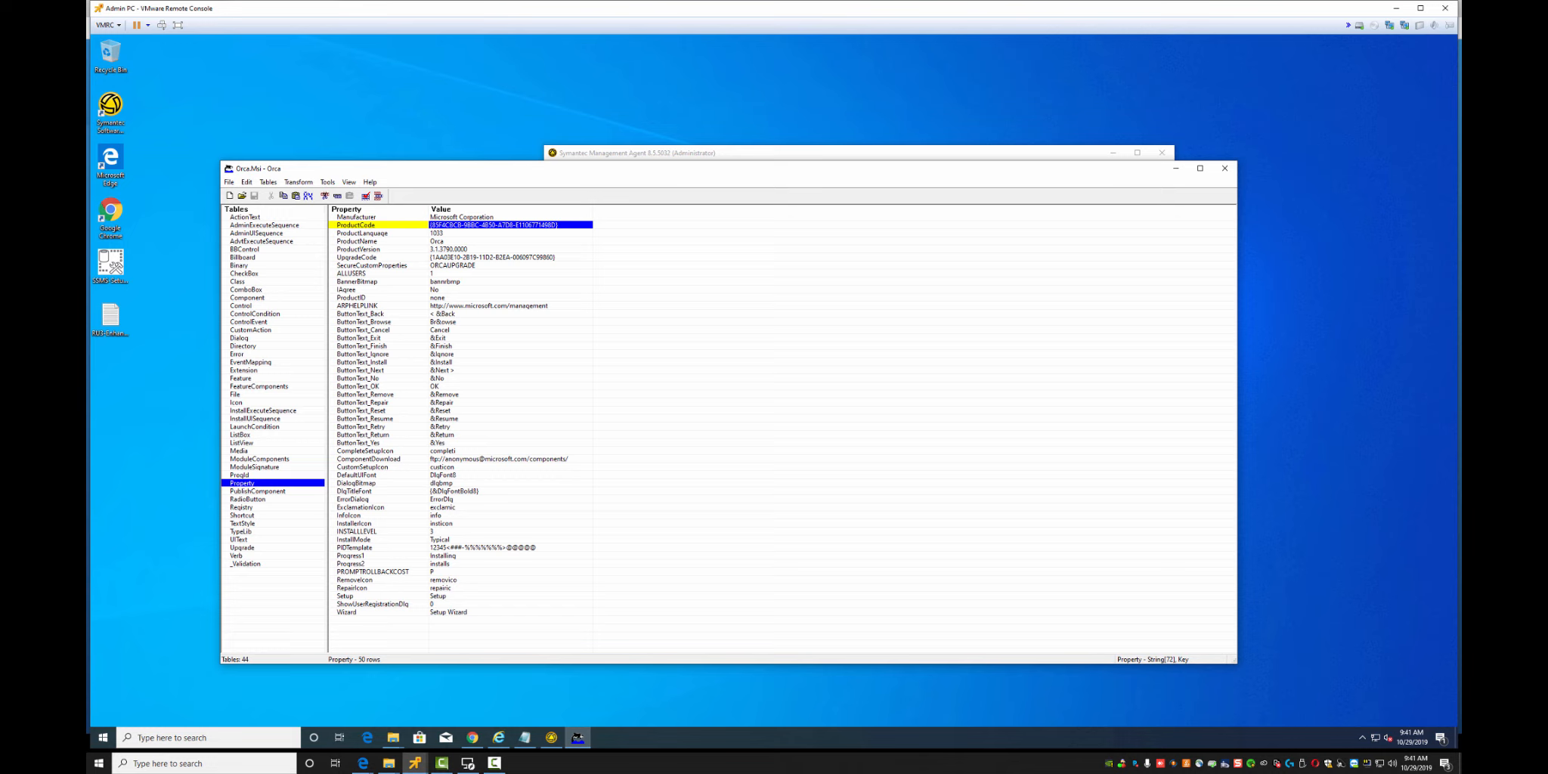
click(1225, 167)
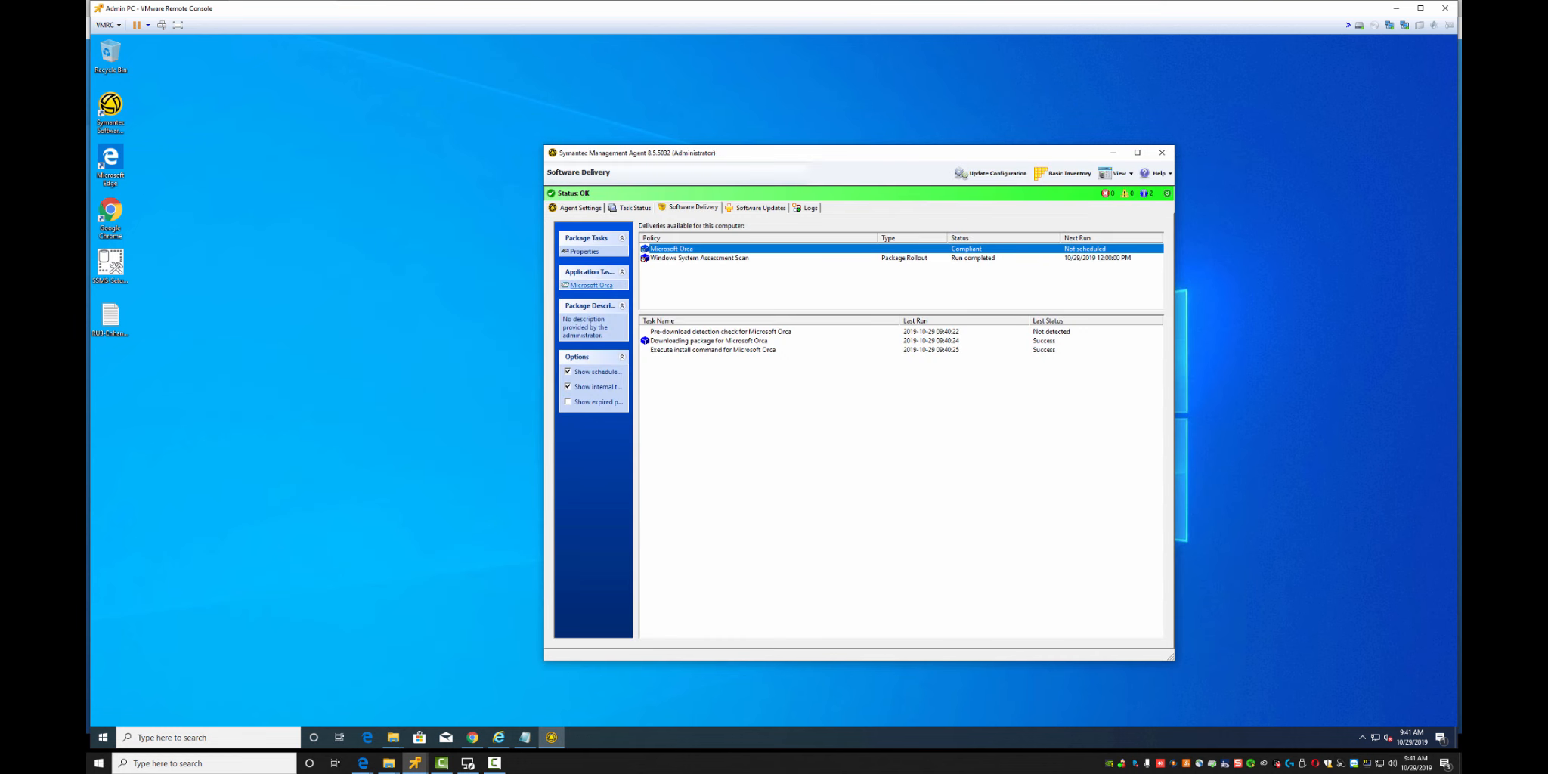
Re-run the Microsoft Orca delivery and confirm its pre-download detection check reports Detected
click(591, 285)
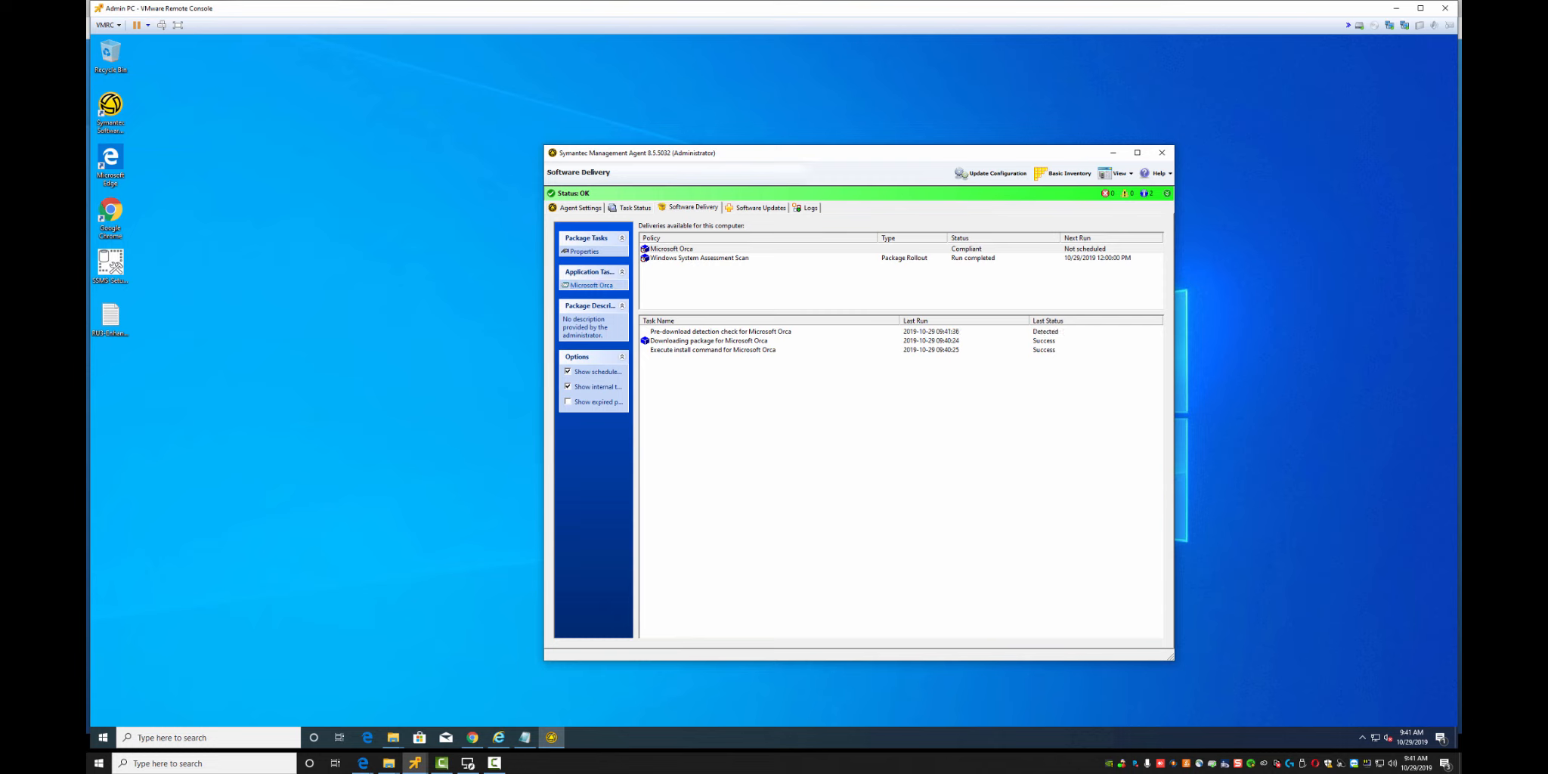
click(720, 331)
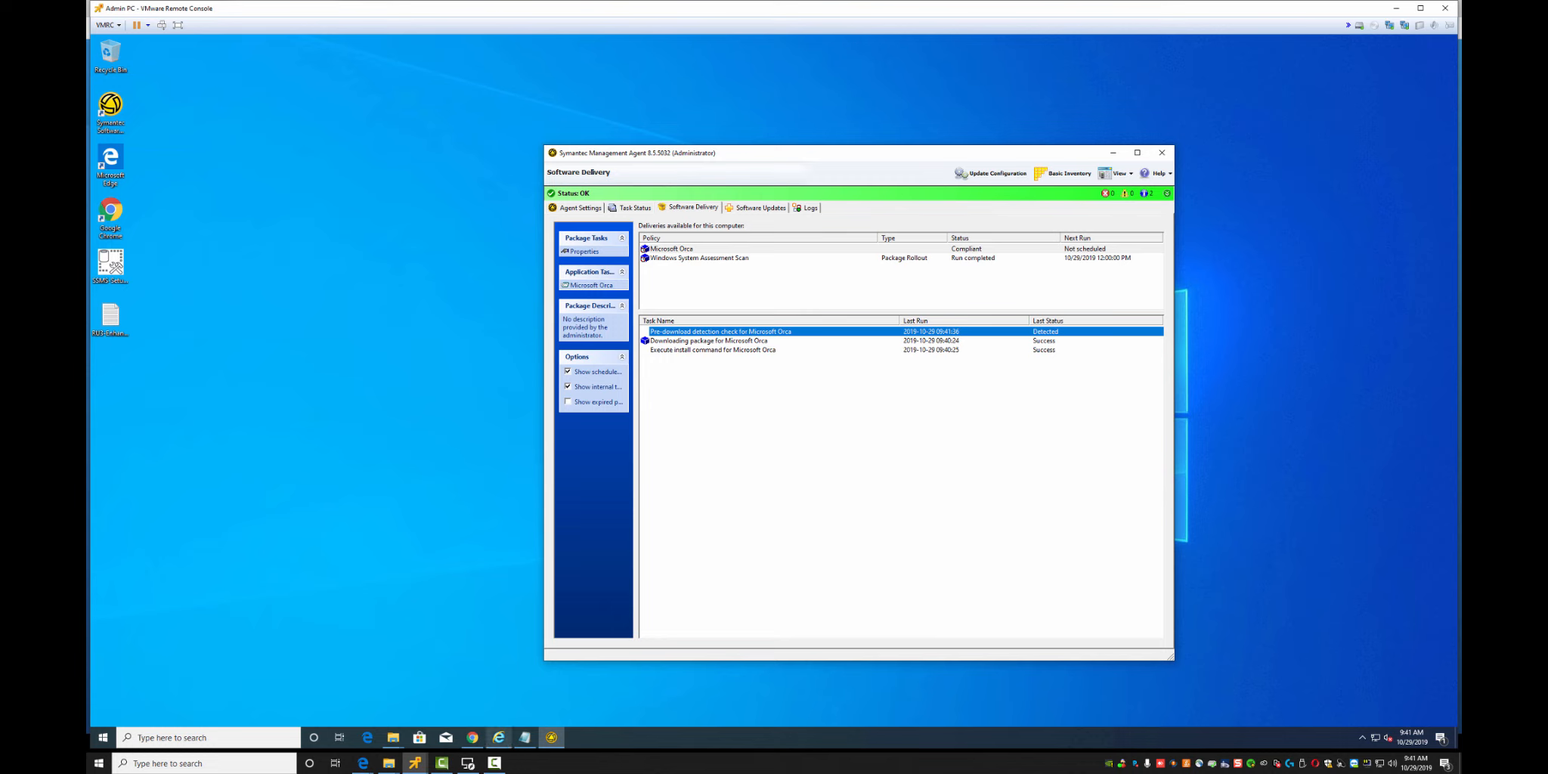
mouse_move(498, 737)
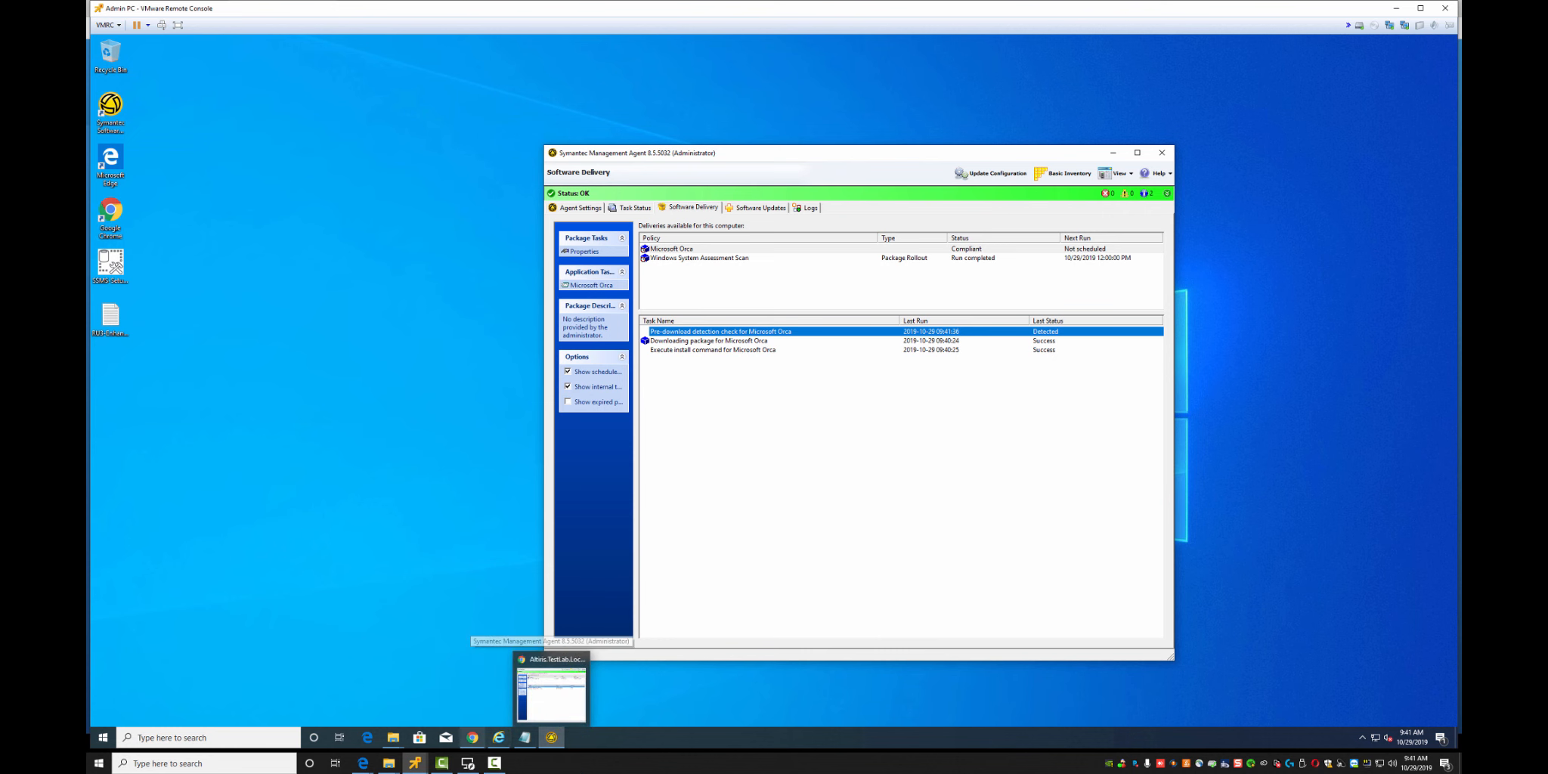
click(473, 738)
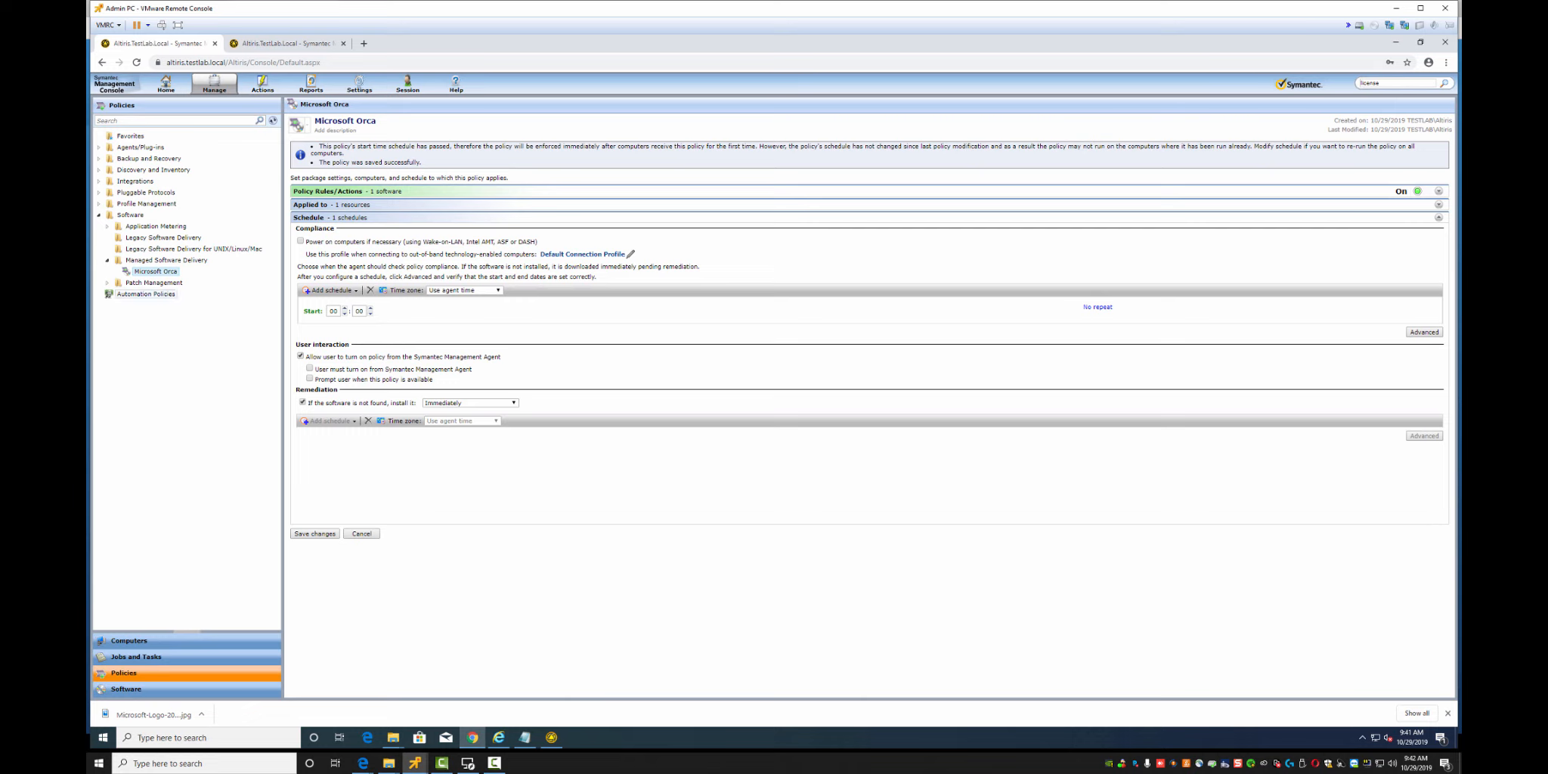
Start a new product via Software > Managed Products > Create Product and bring up the Lab Software folder
click(126, 688)
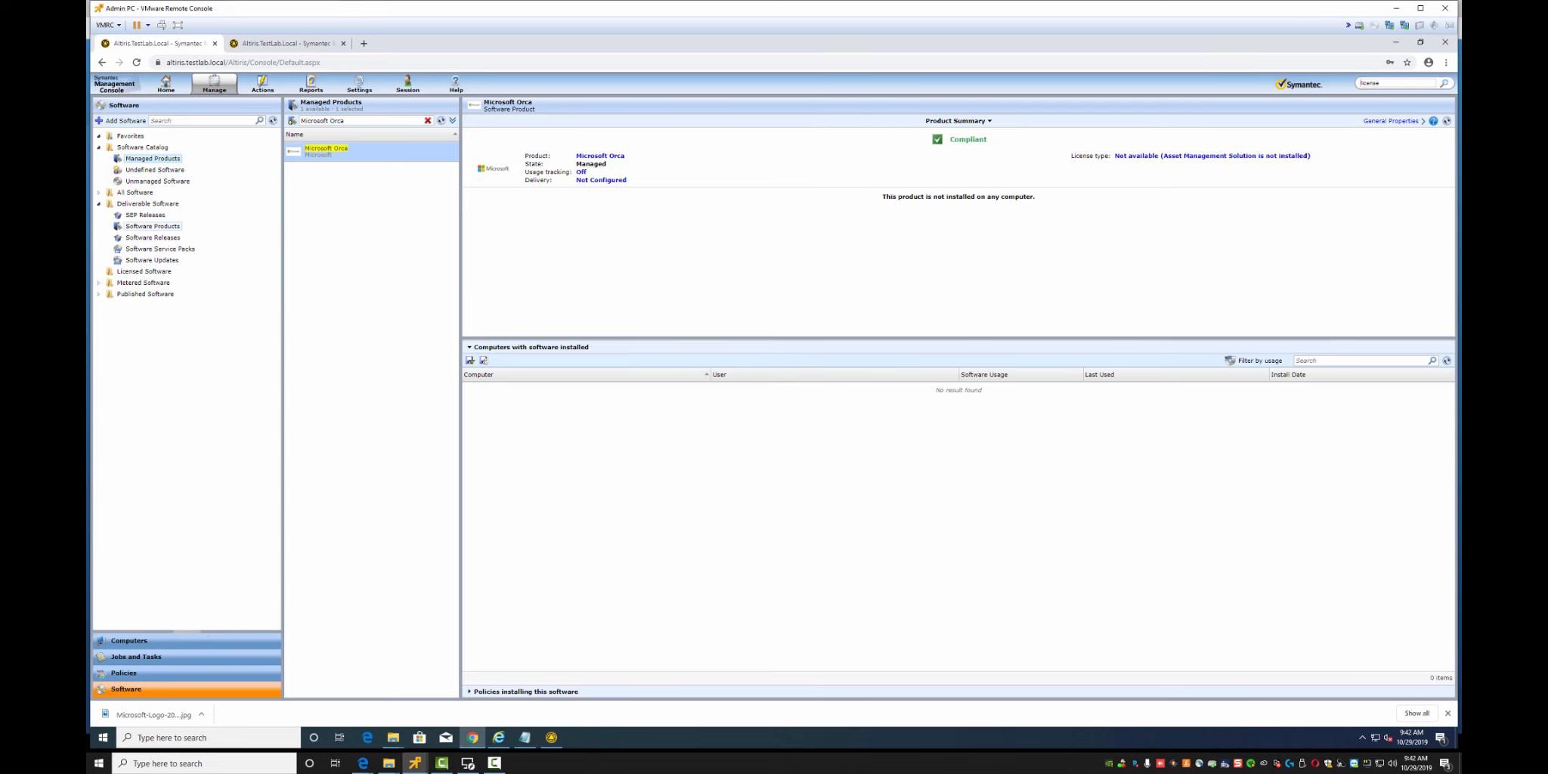
click(152, 225)
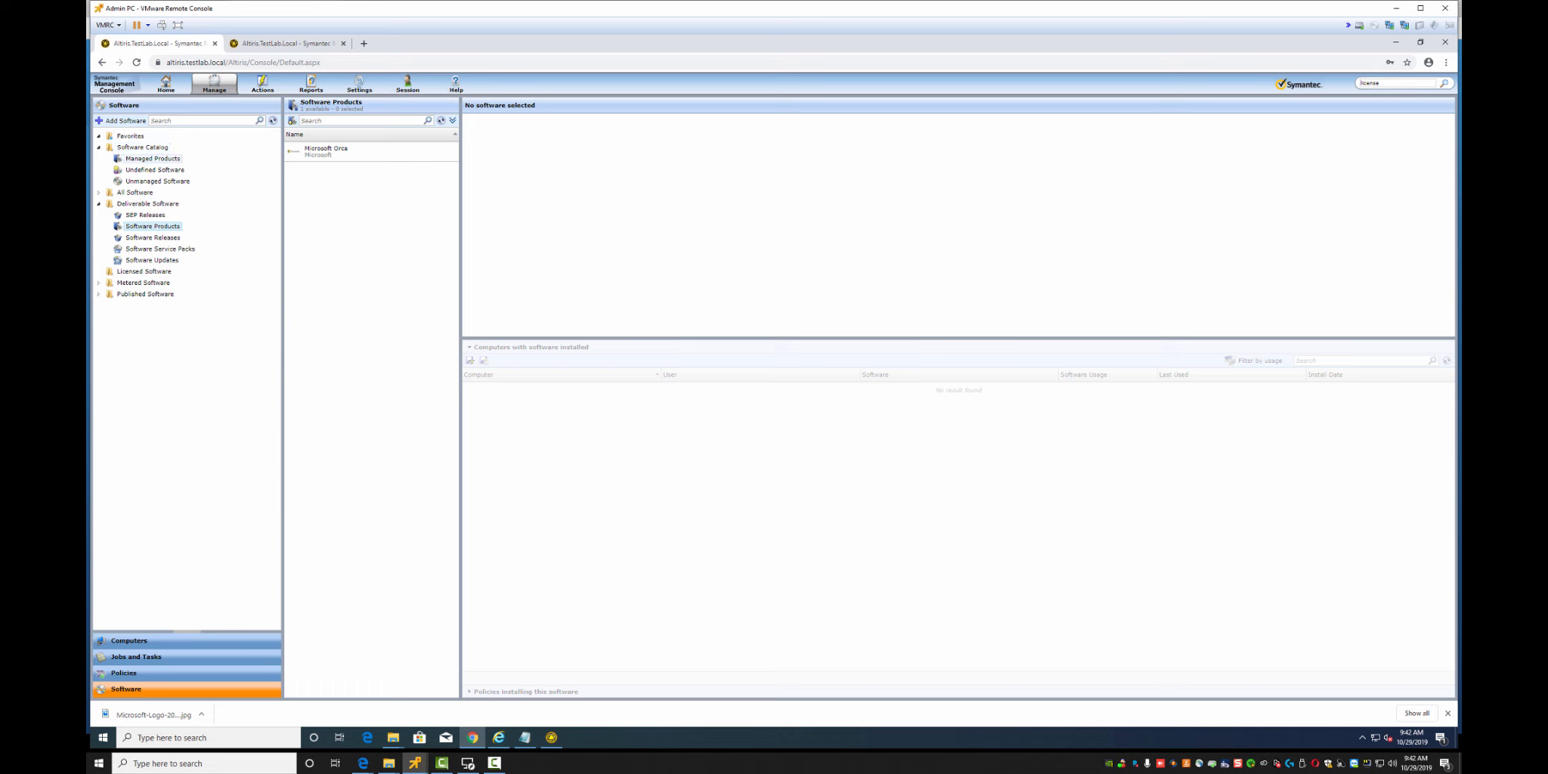
click(153, 158)
click(123, 120)
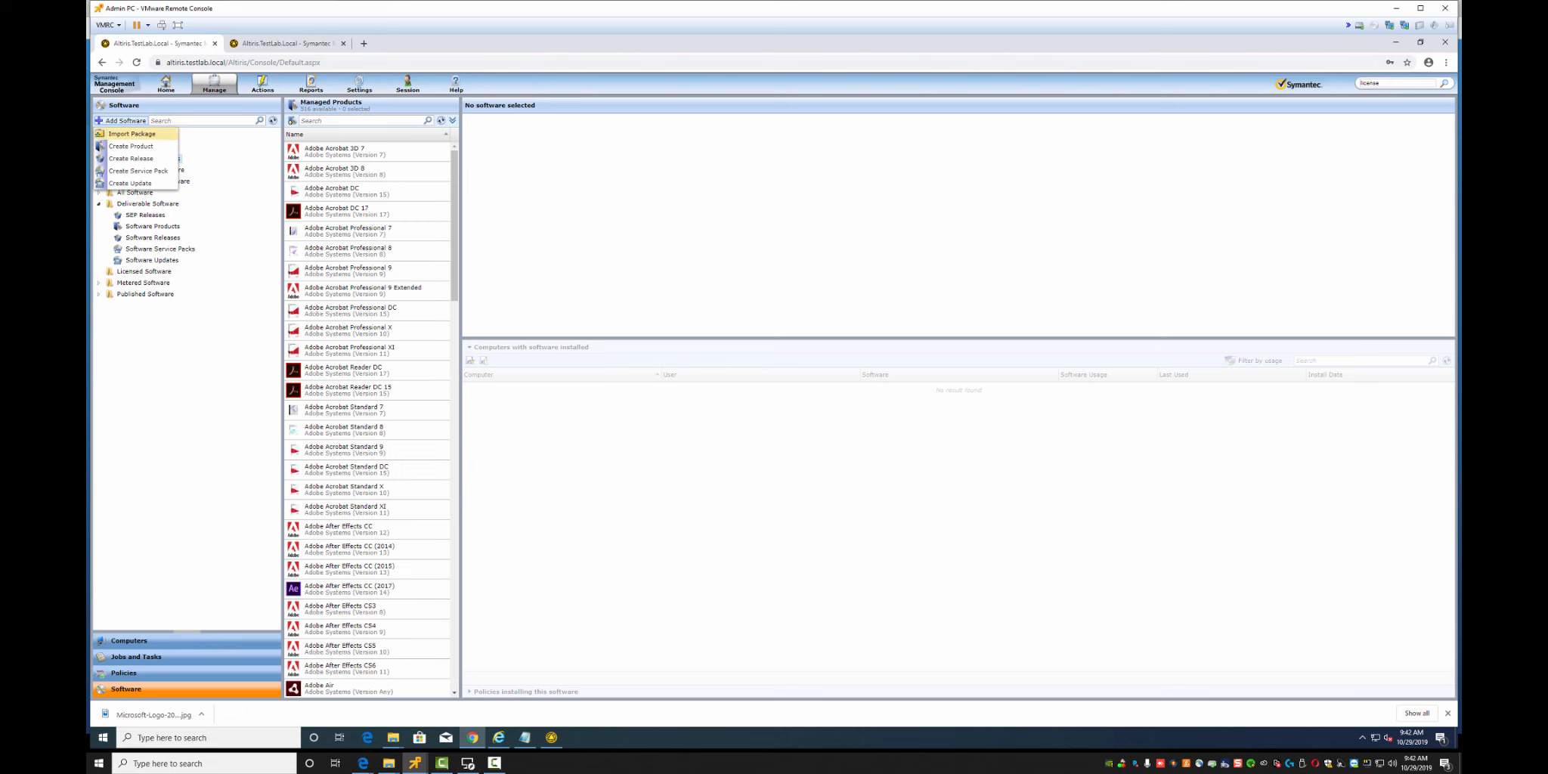
click(131, 145)
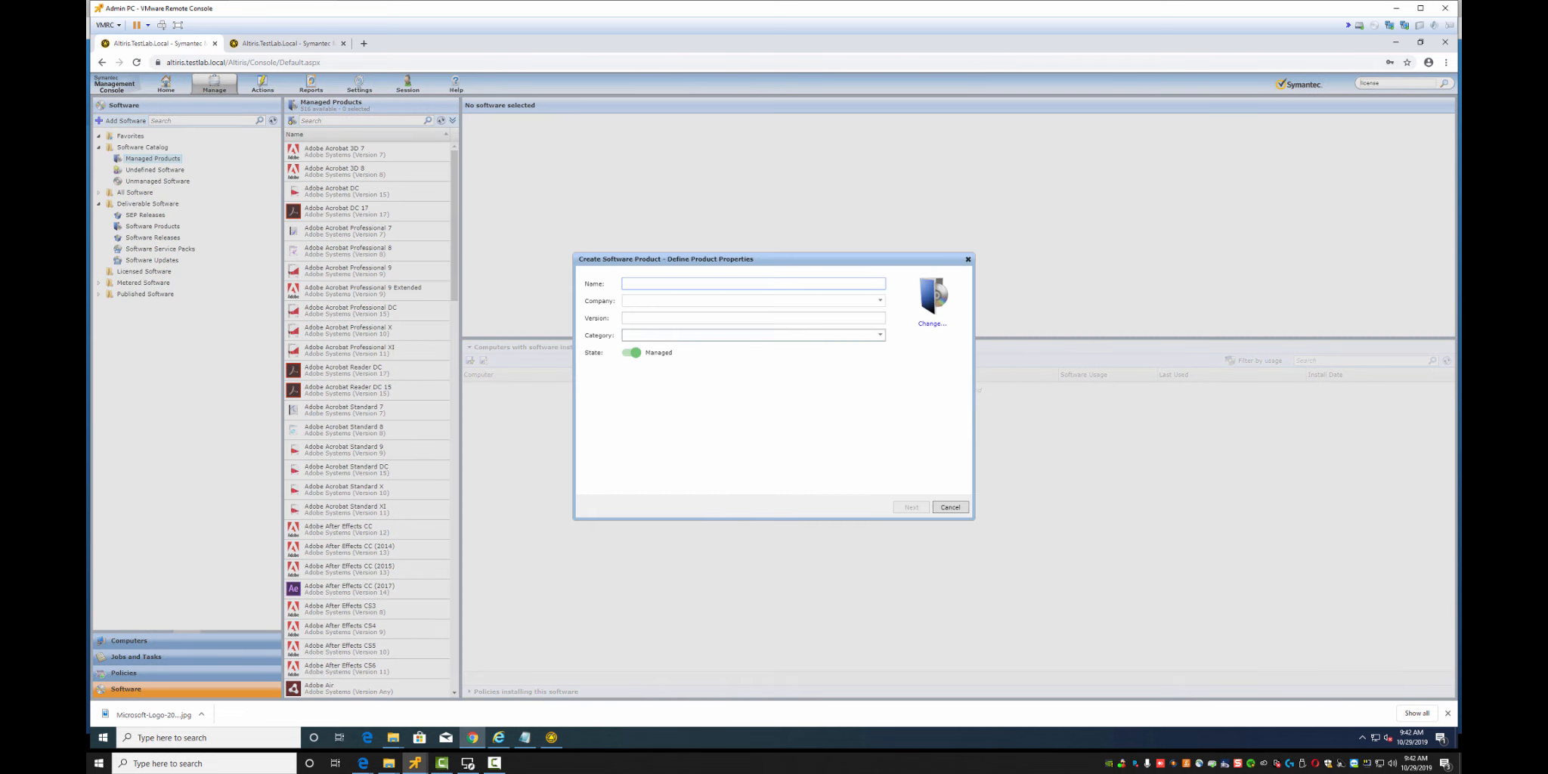
click(393, 737)
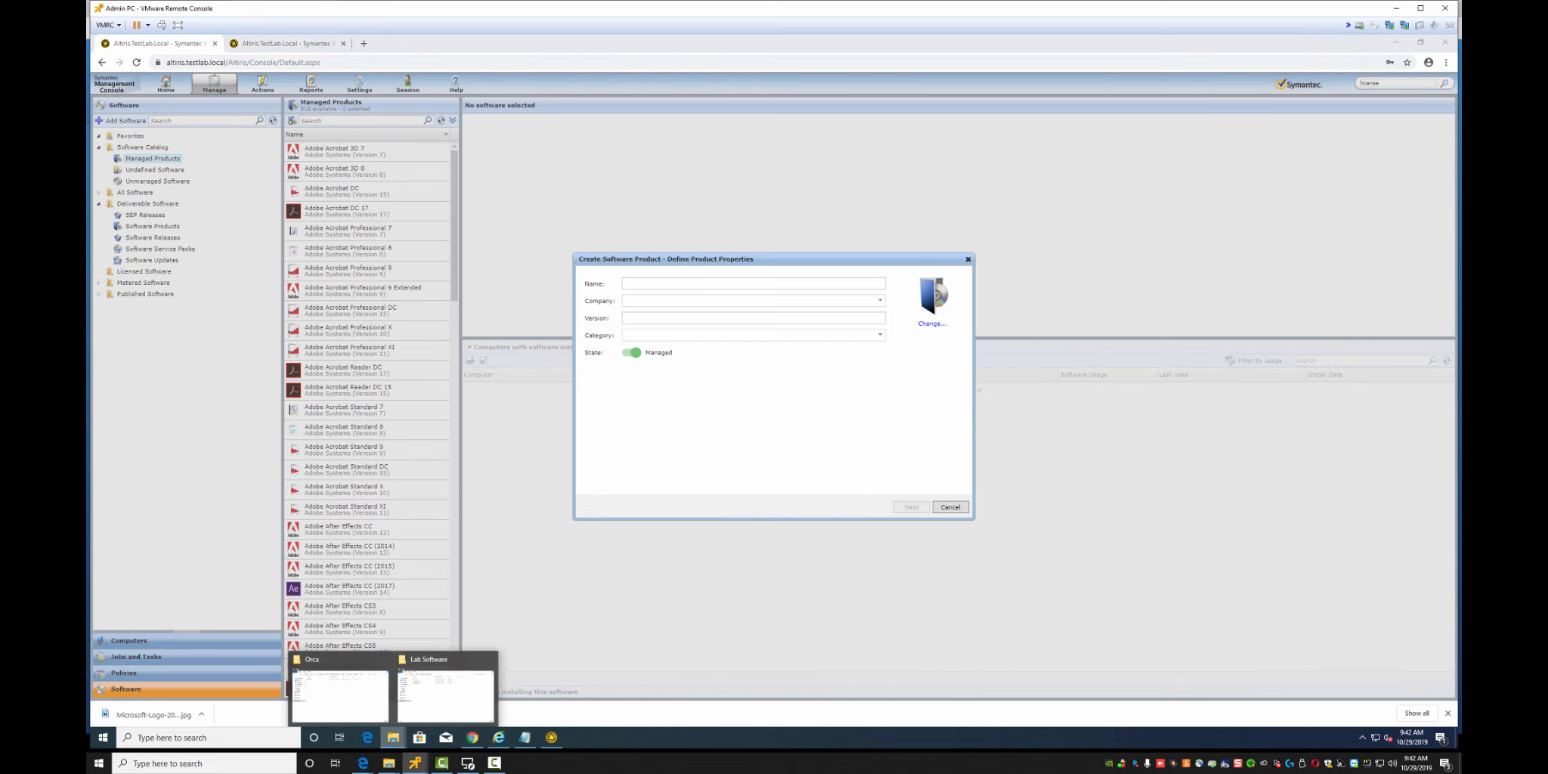
click(445, 692)
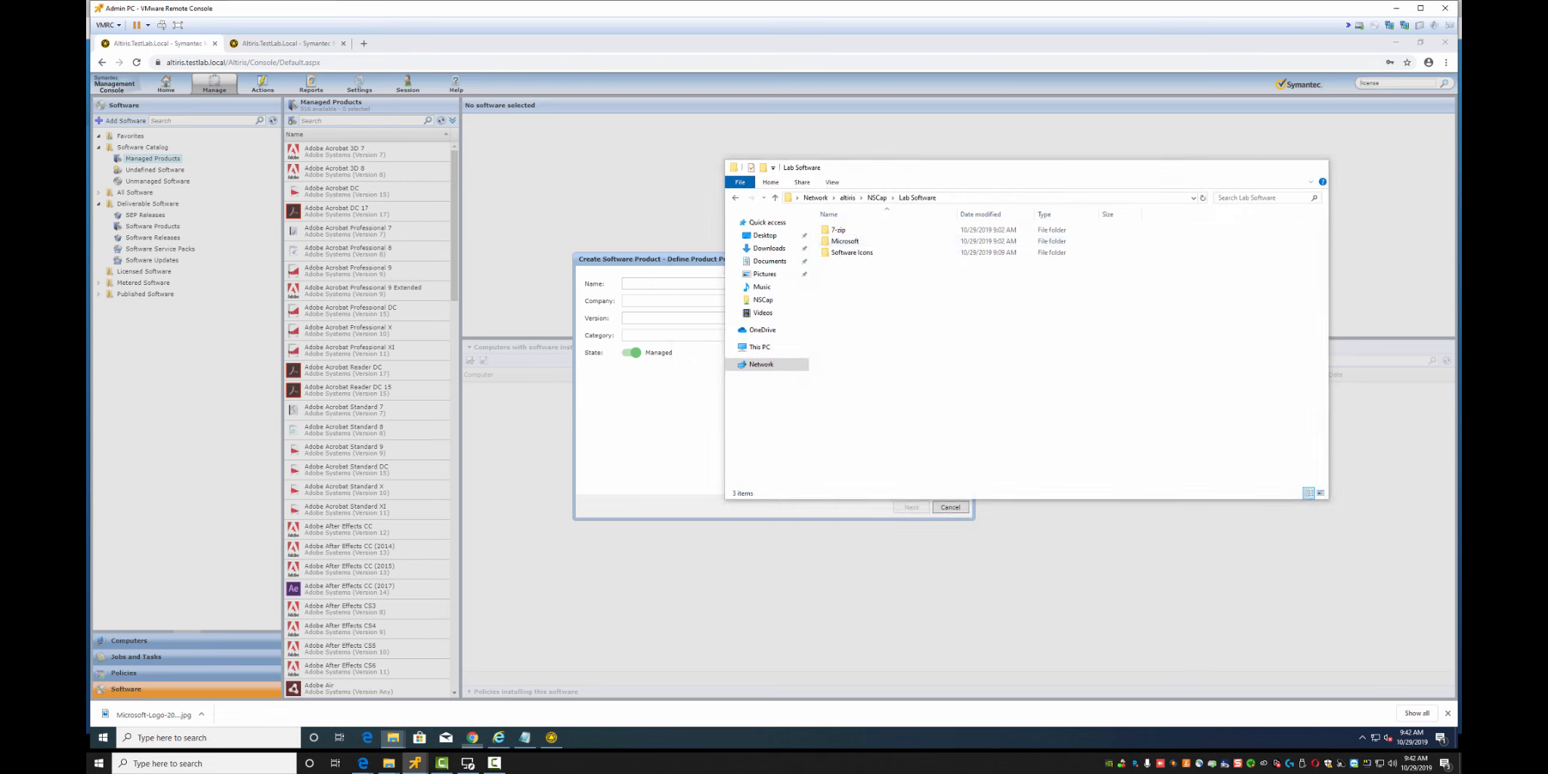
Navigate File Explorer from Lab Software into the 7-zip\32bit folder
click(1266, 167)
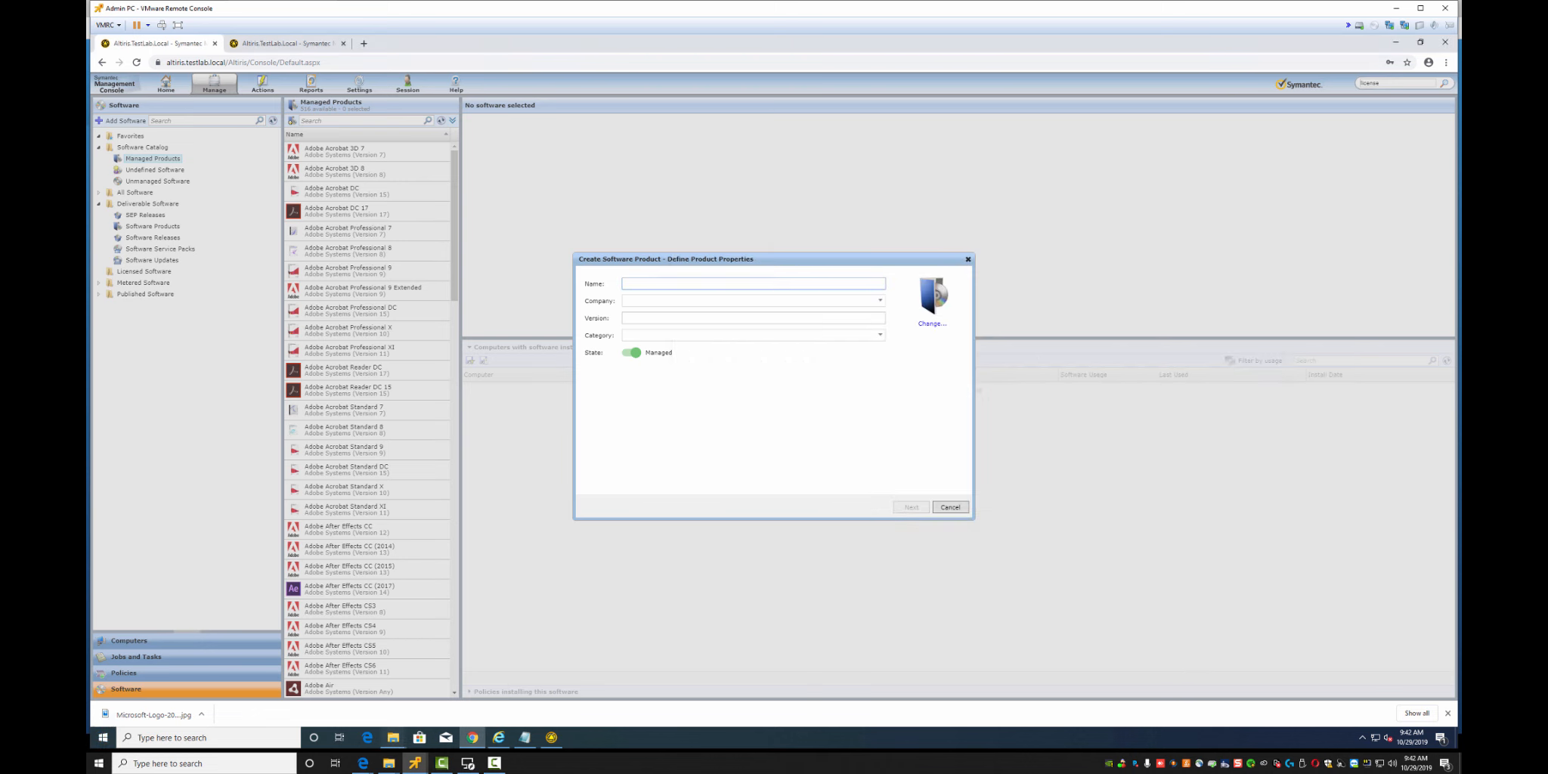
click(393, 736)
click(337, 691)
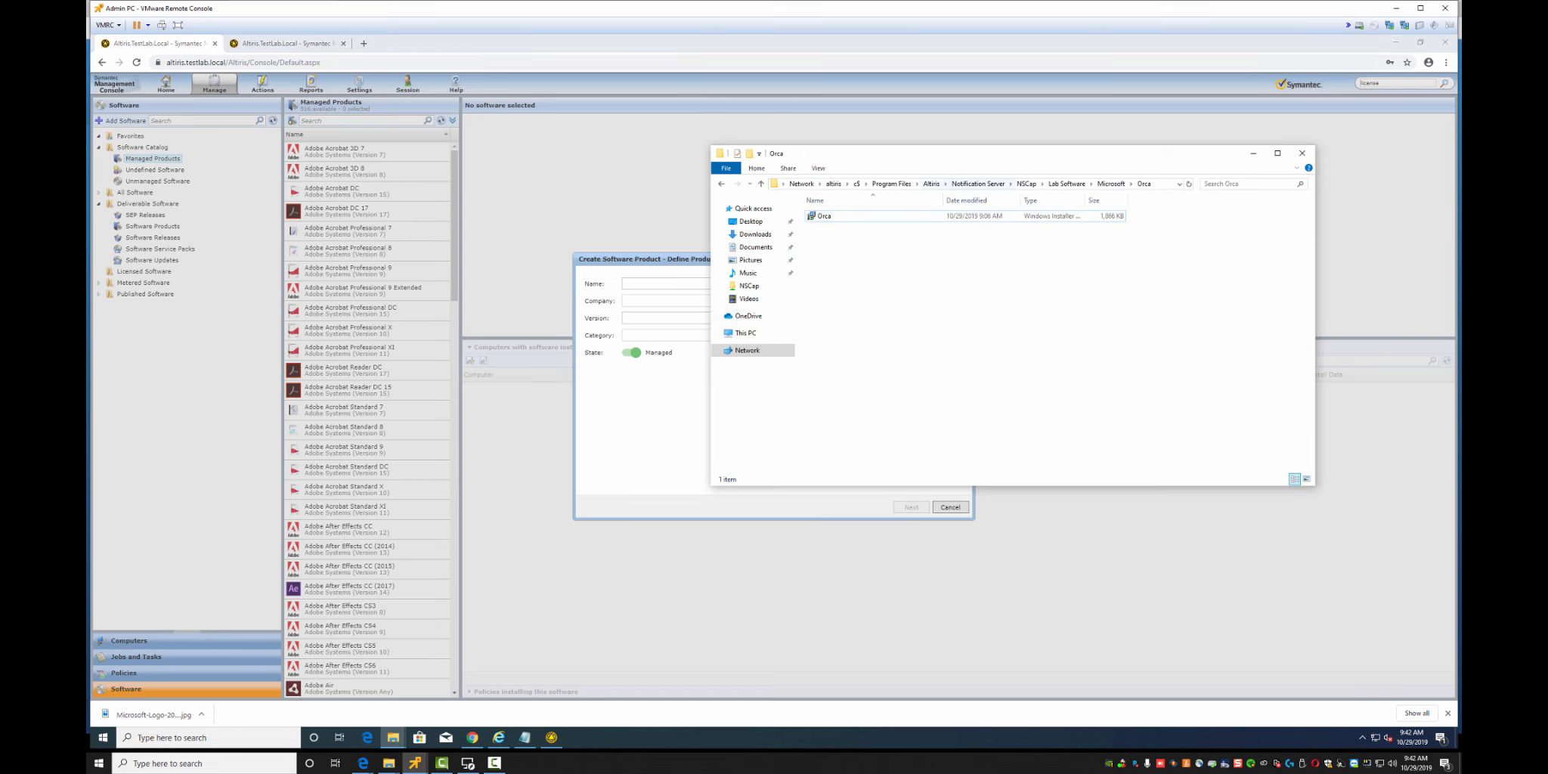
click(1066, 183)
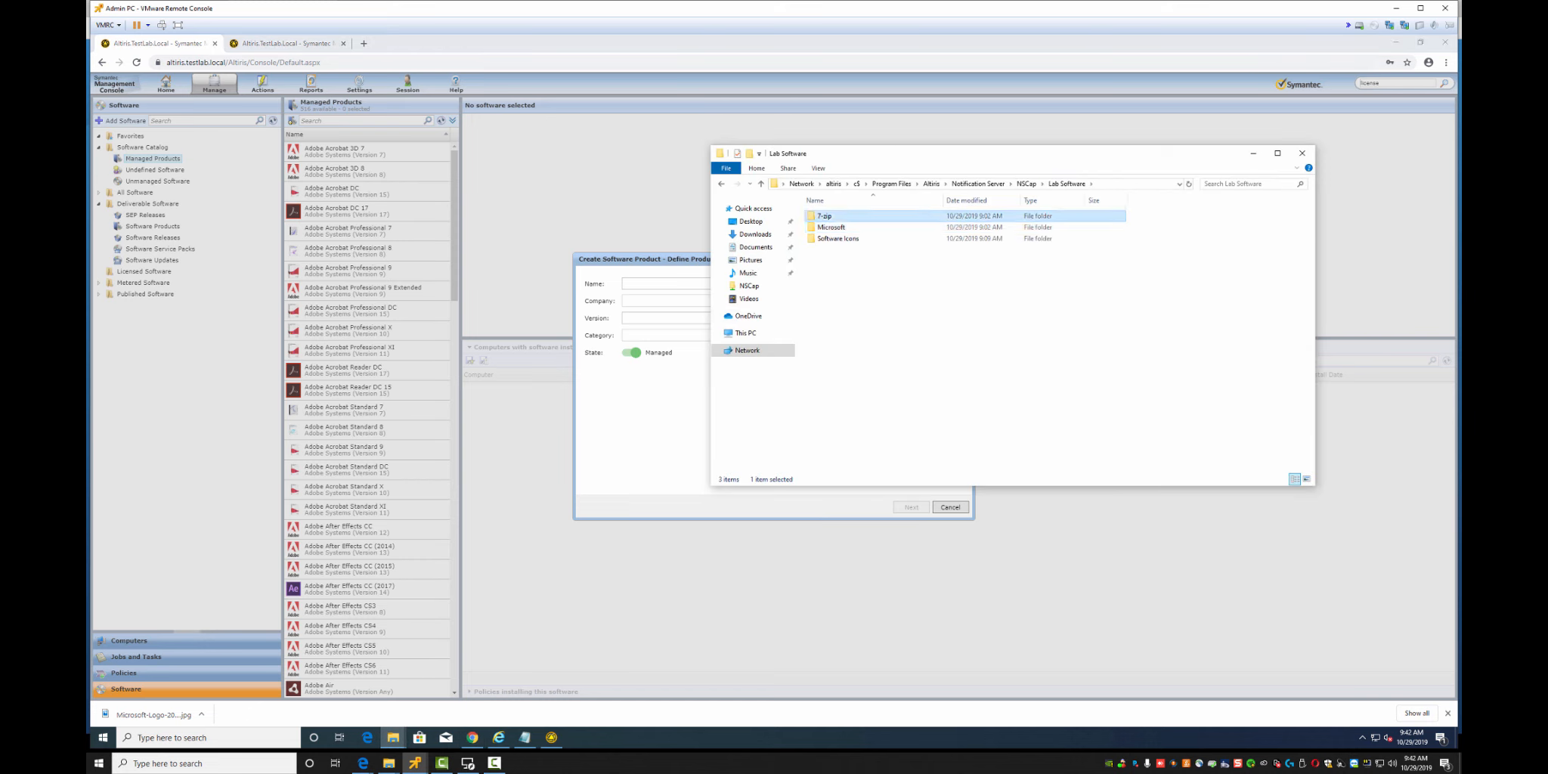
double_click(825, 216)
double_click(824, 216)
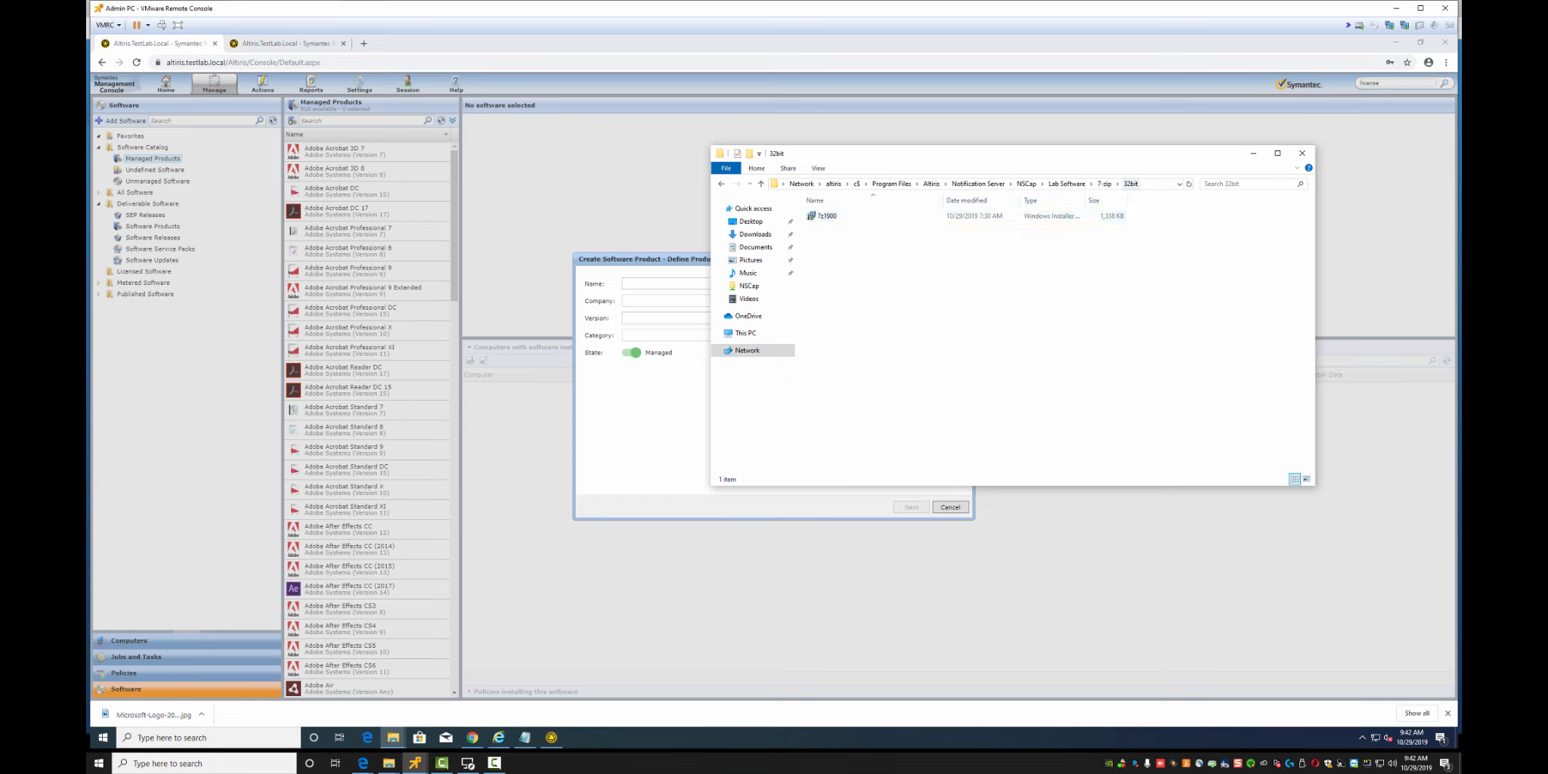
Edit the folder path to change c$ to c: and select the local path
click(1155, 184)
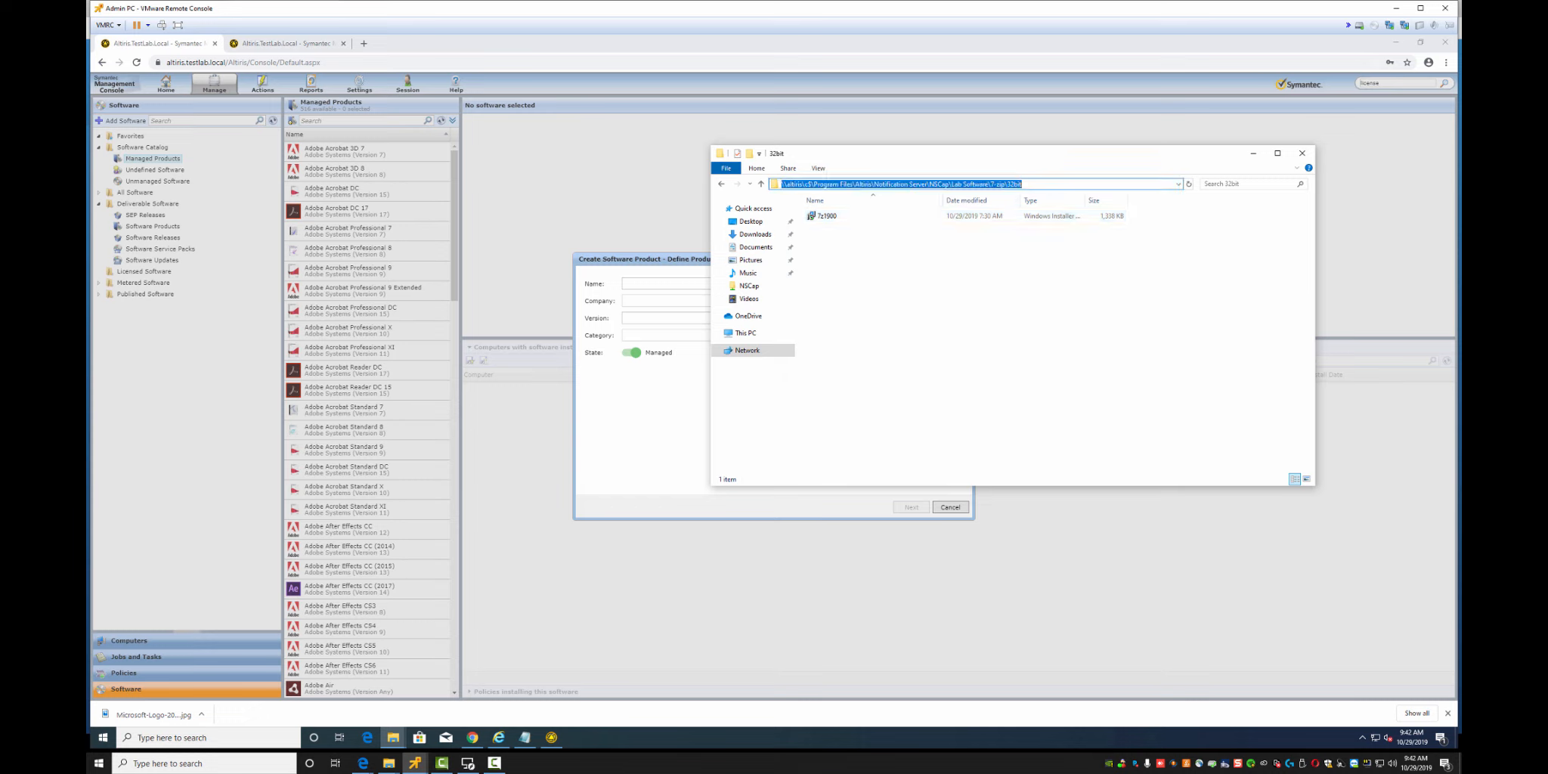
click(807, 184)
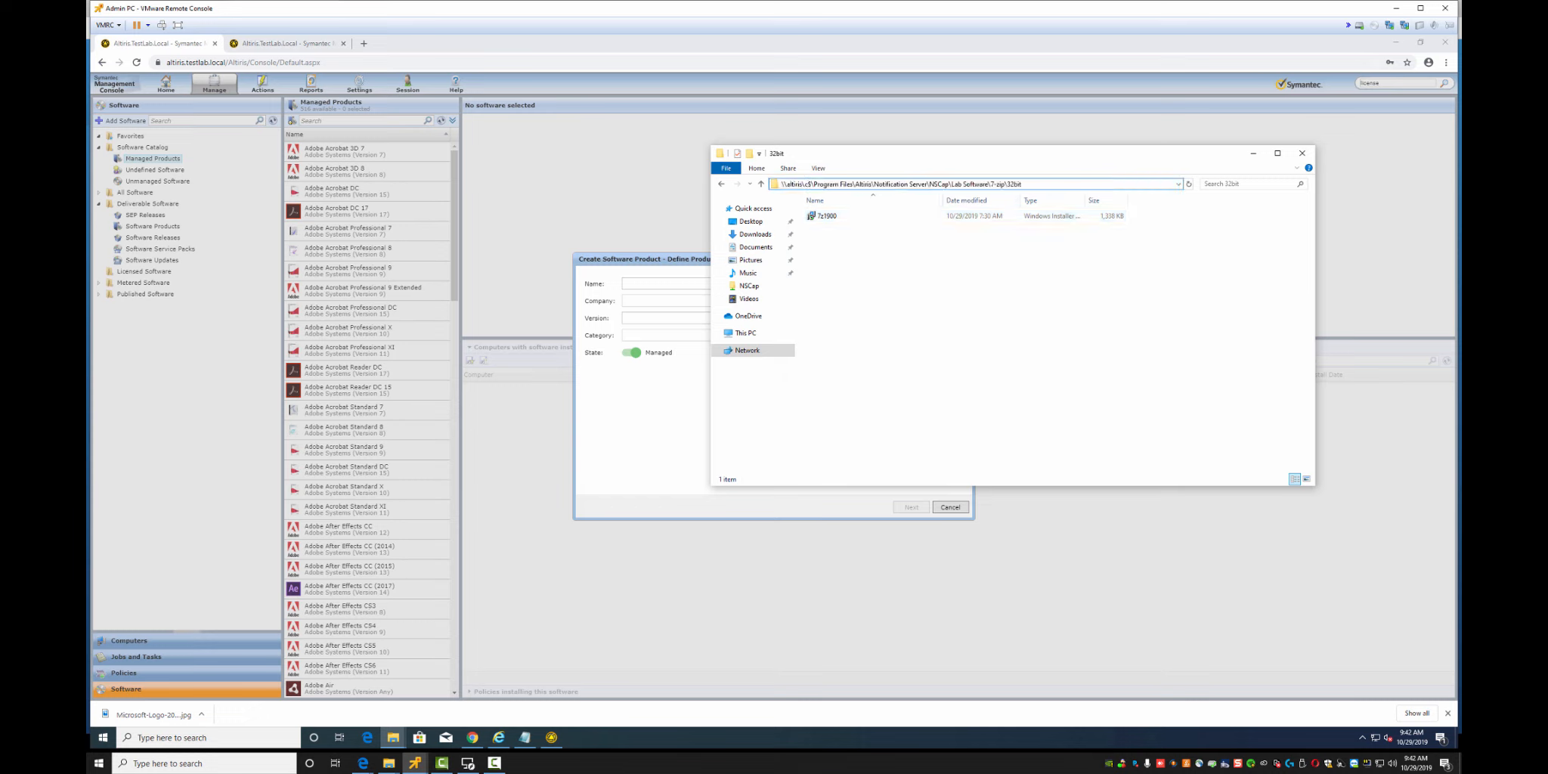
key(Delete)
text(:)
drag(805, 184, 1020, 183)
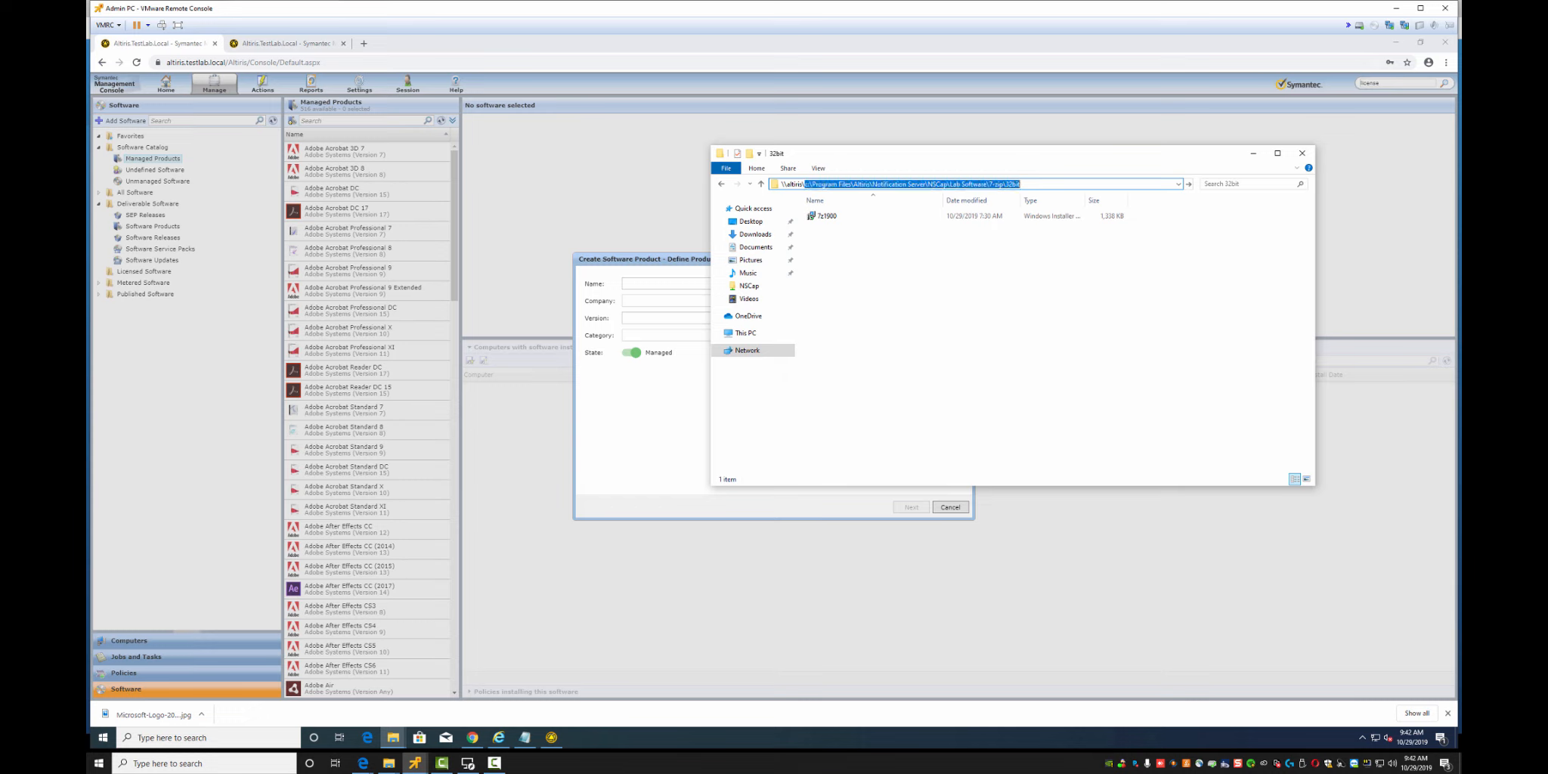
Enter Name '7-Zip 32bit' and choose Company '7-Zip' in the new product form
key(Escape)
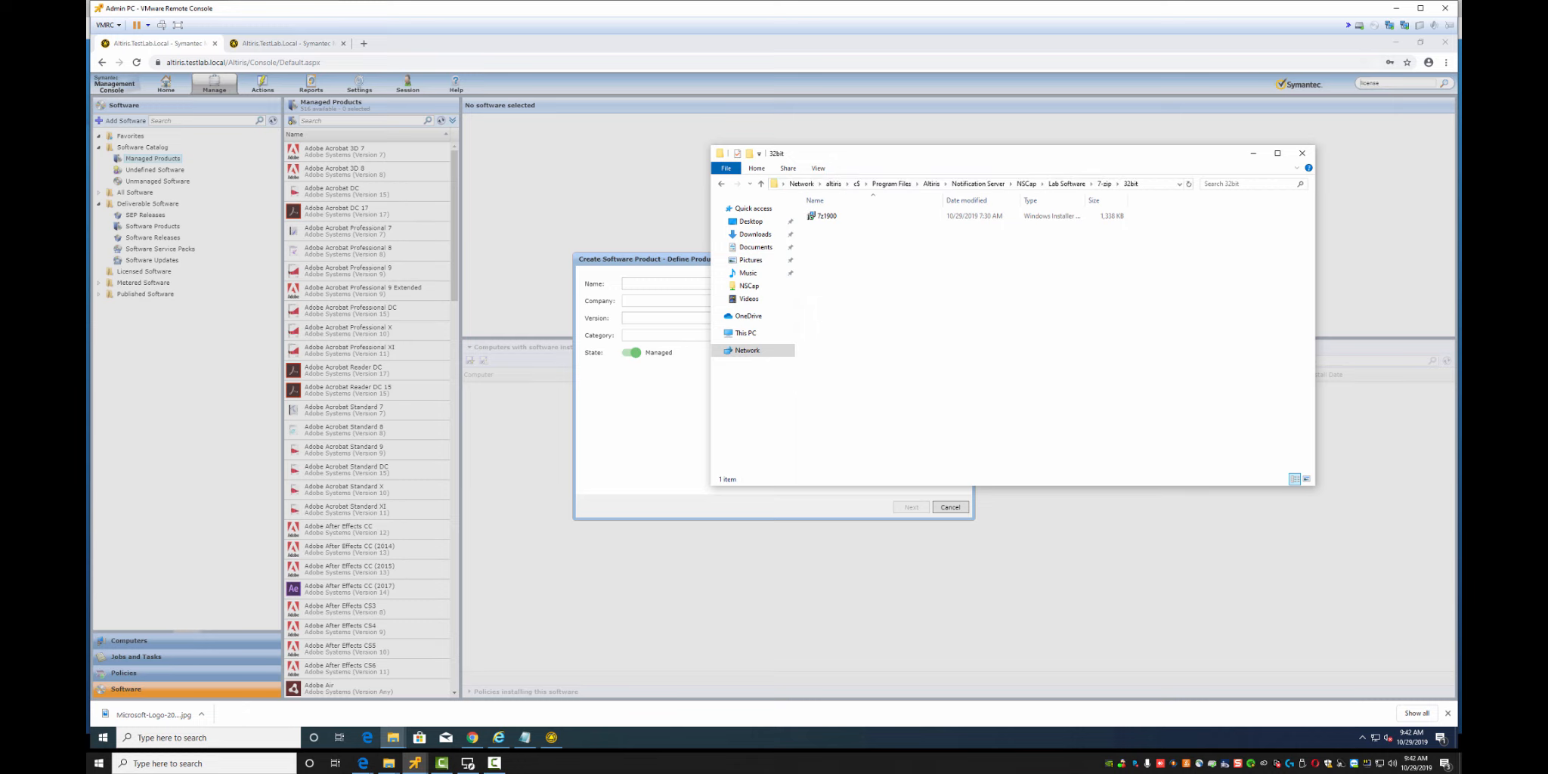
click(665, 283)
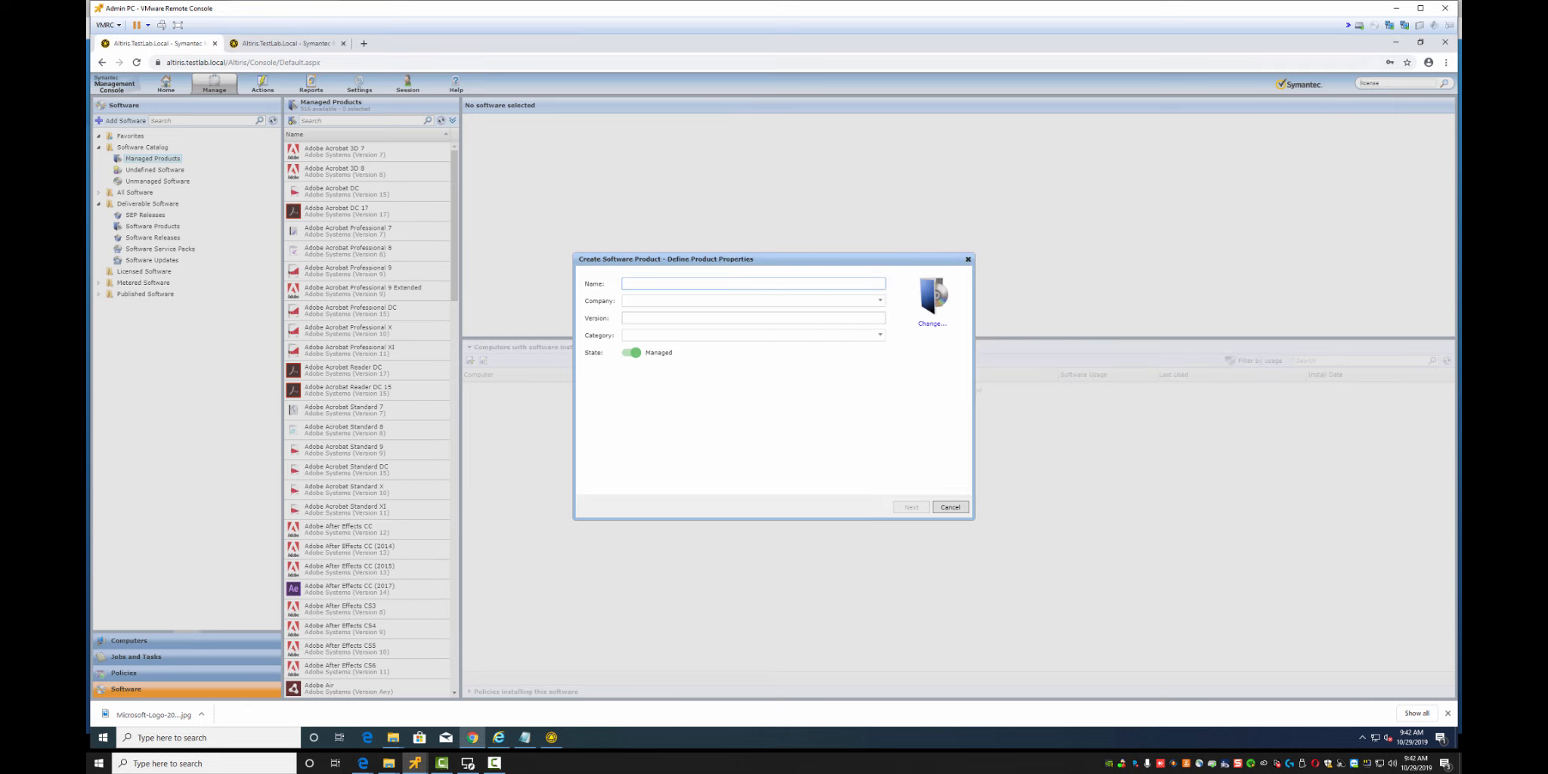
text(7-Zip 32bit)
key(Tab)
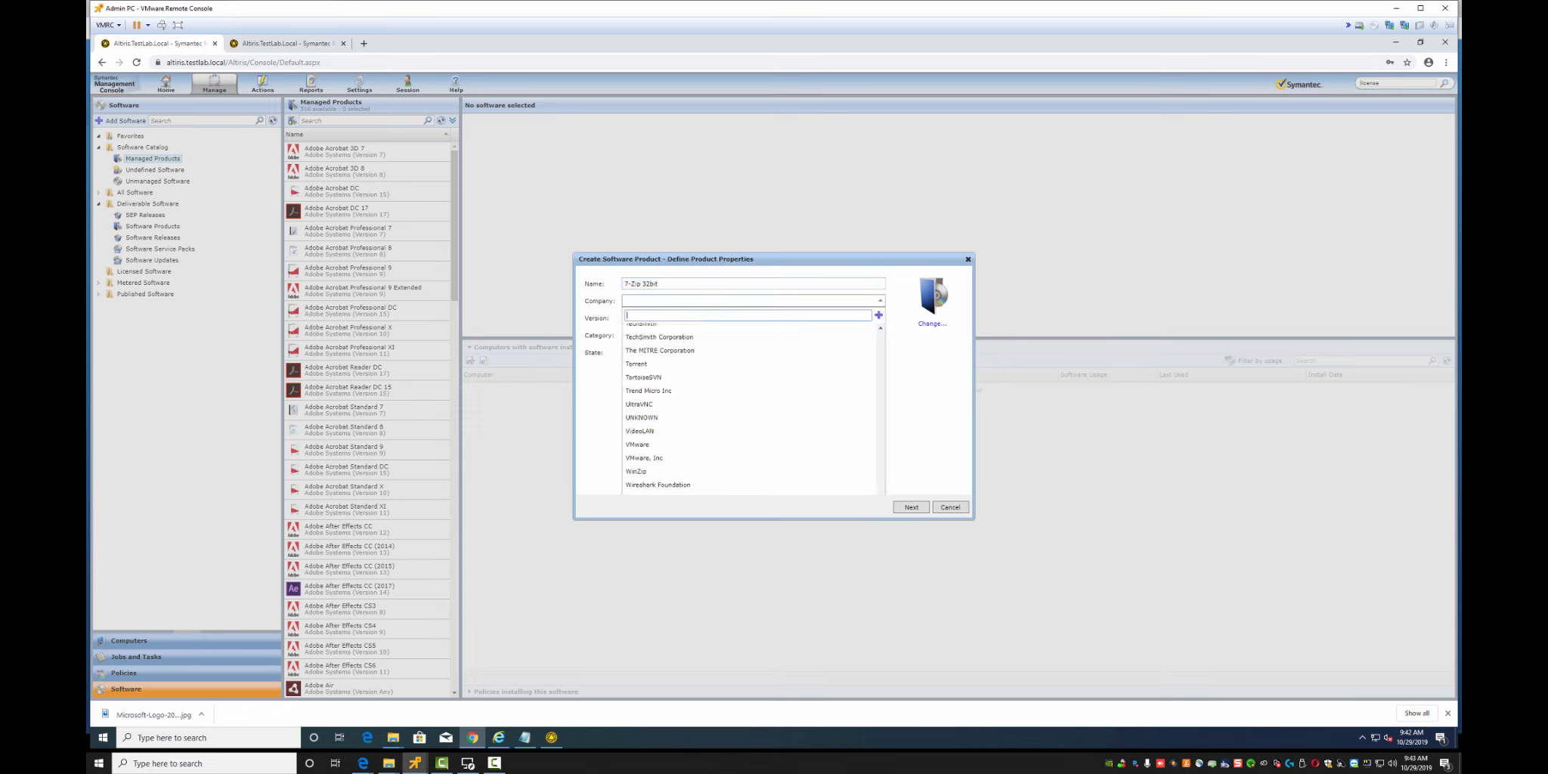
text(7)
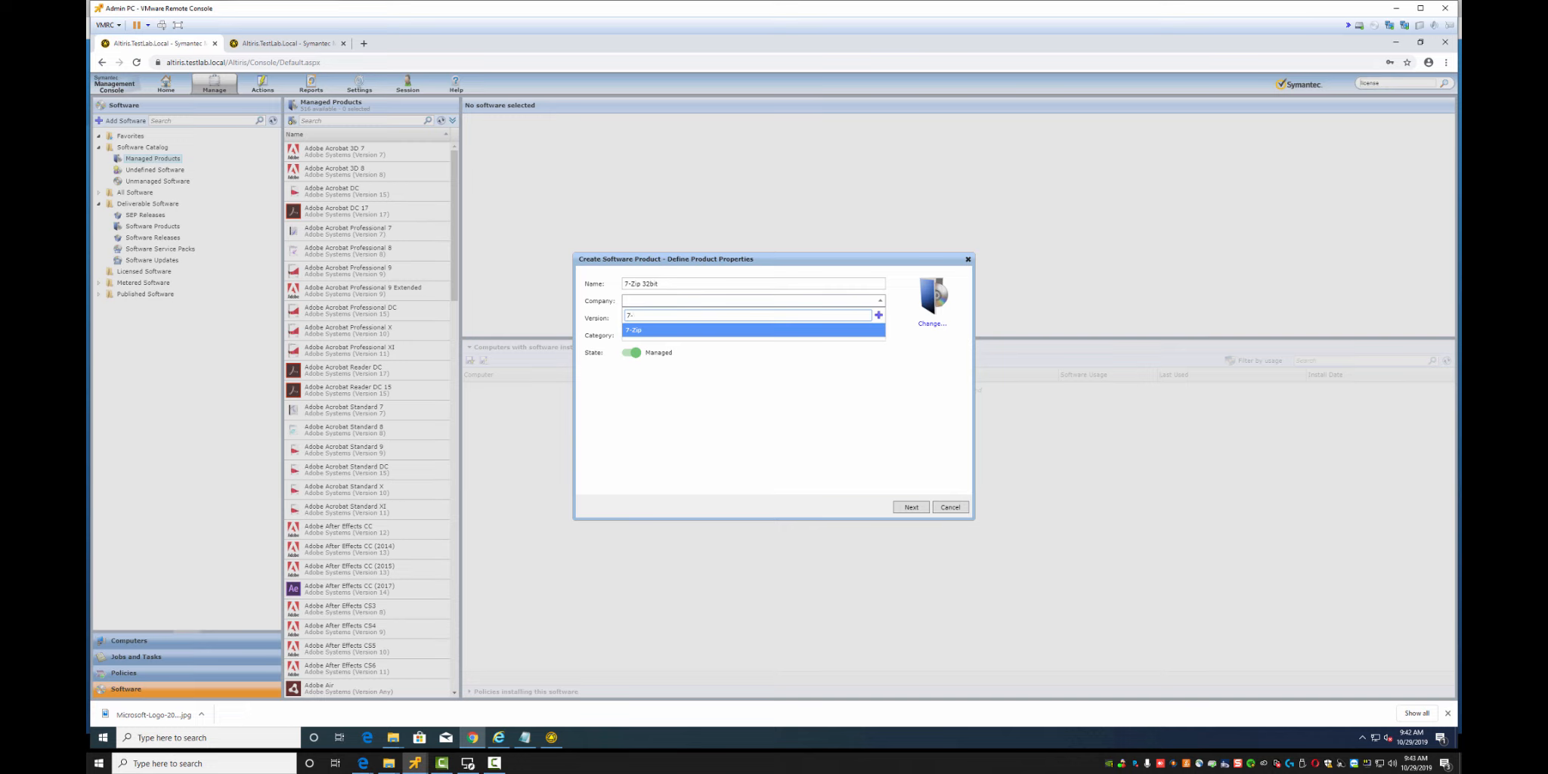
text(-)
key(Return)
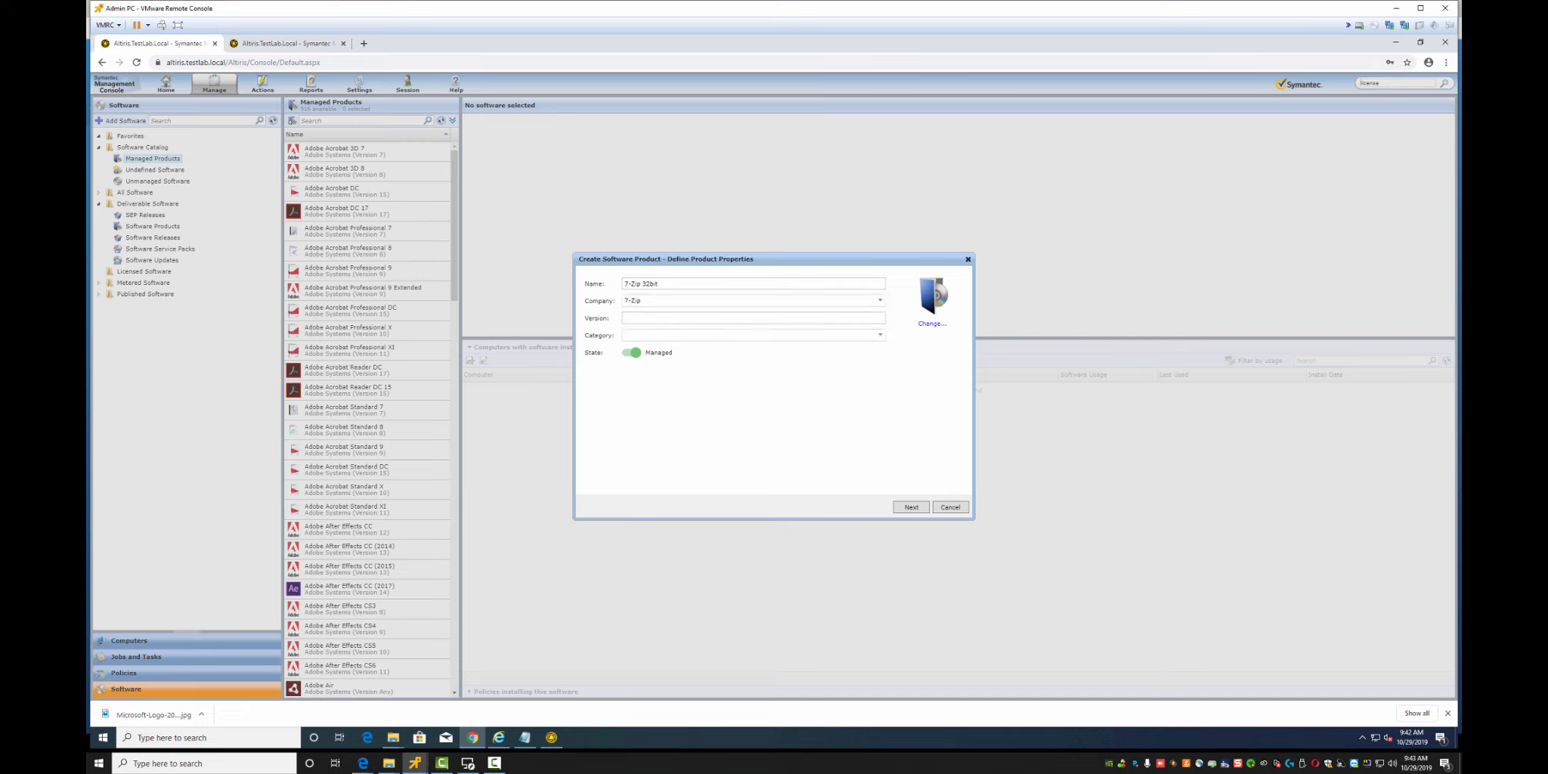
Inspect the Details tab of the 7z1900 package's file properties in the 32bit folder
key(alt+Tab)
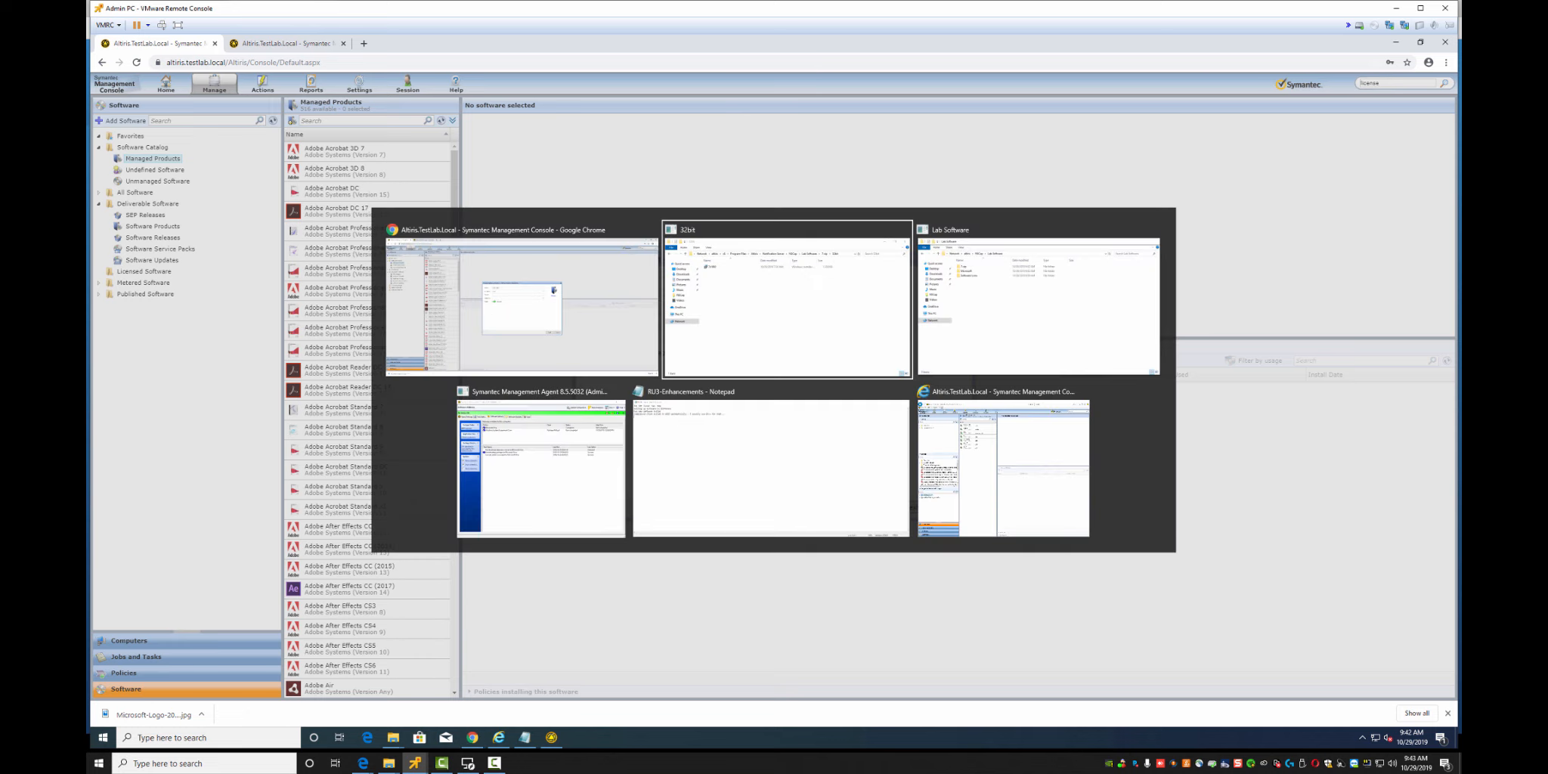
key(alt+Tab)
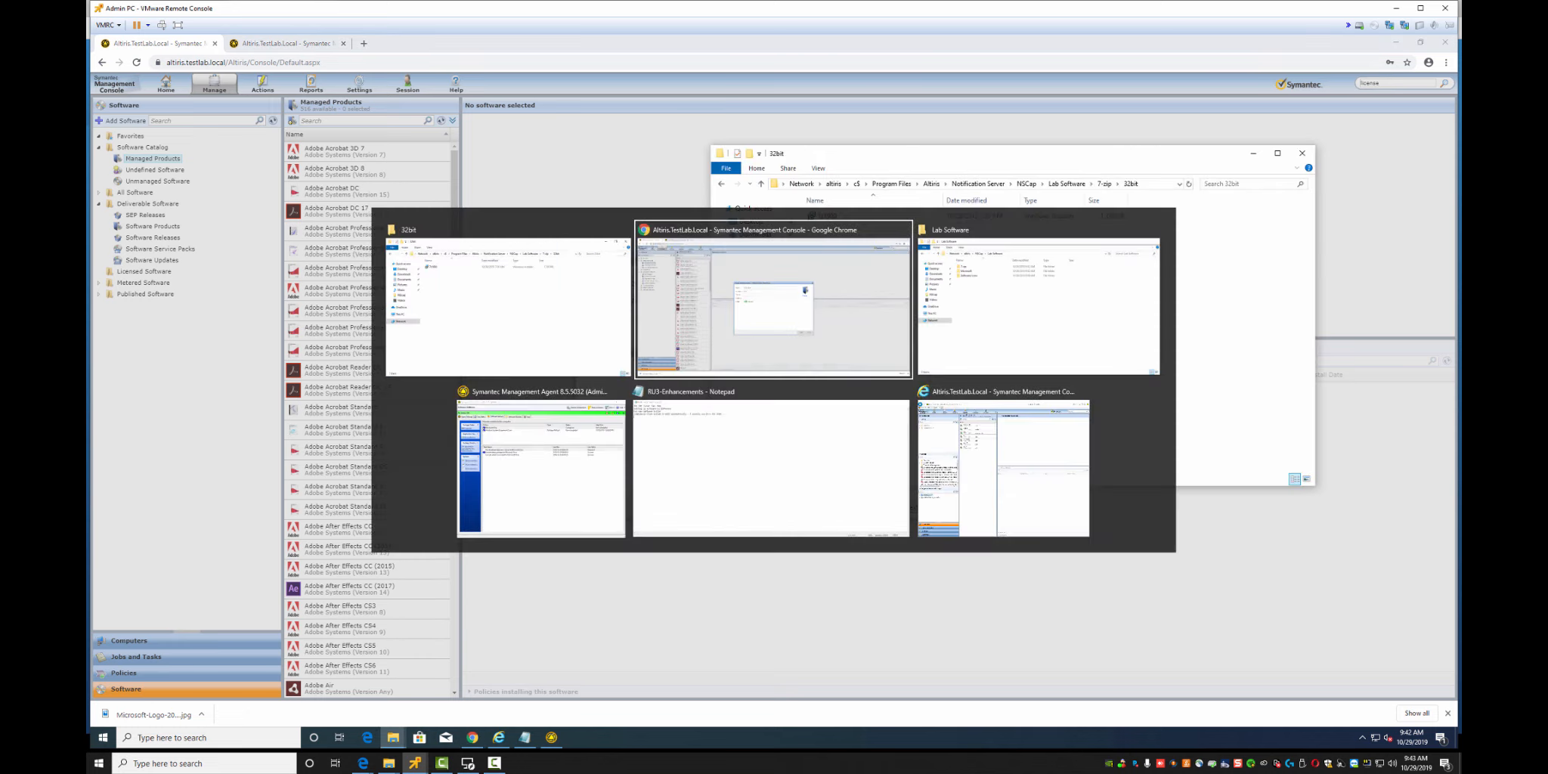
key(alt+Tab)
right_click(829, 216)
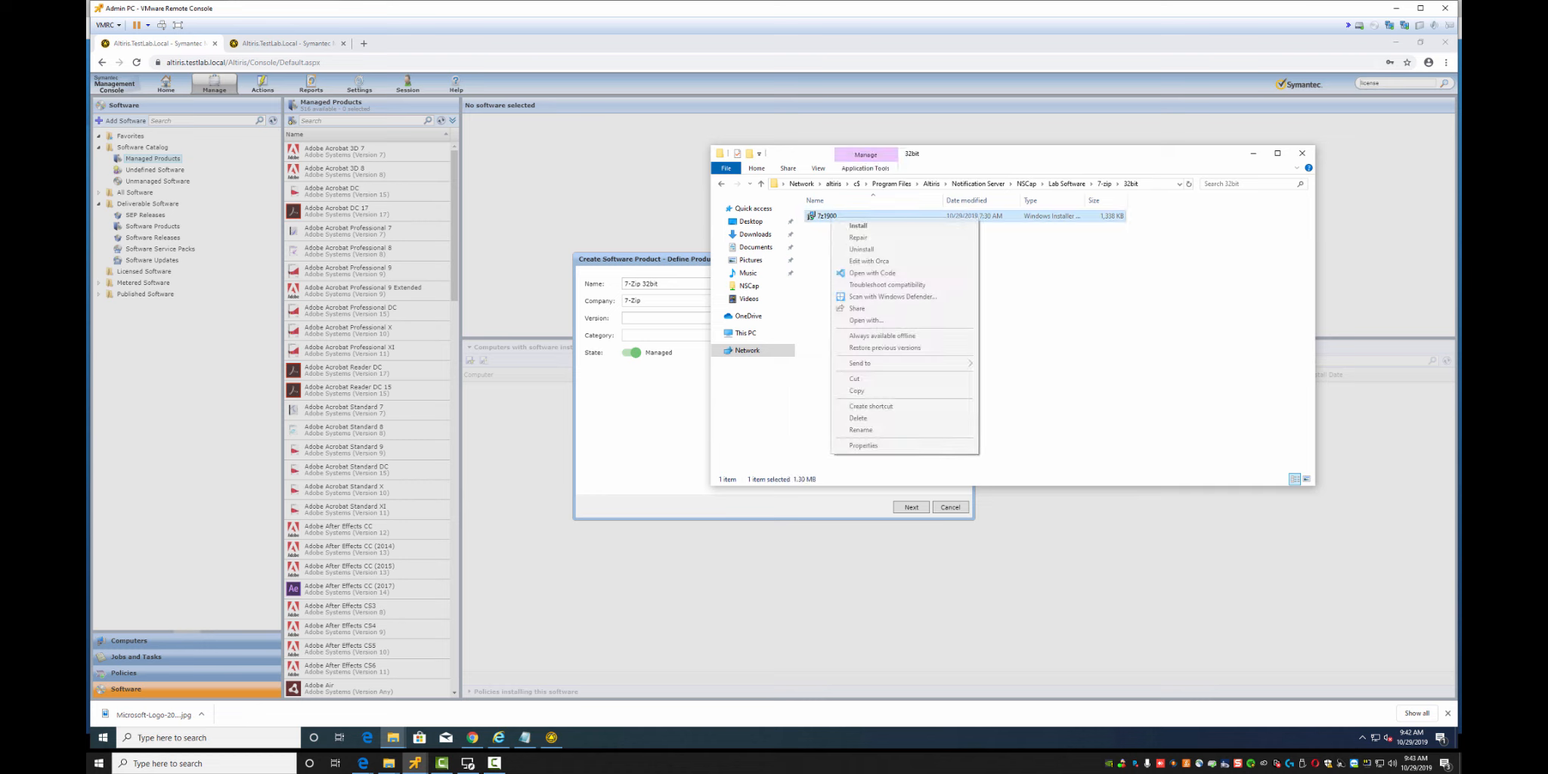
click(861, 445)
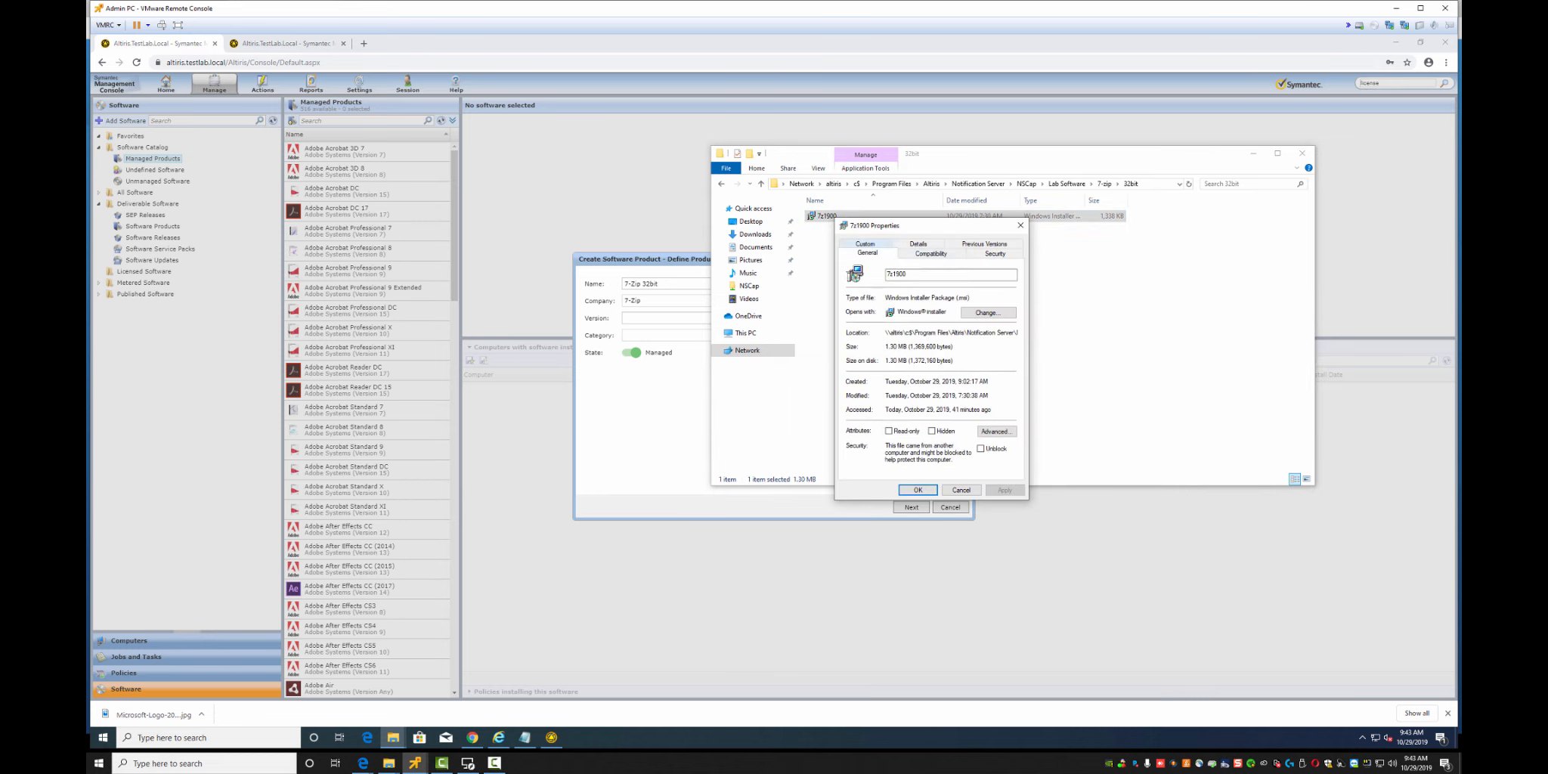
click(926, 244)
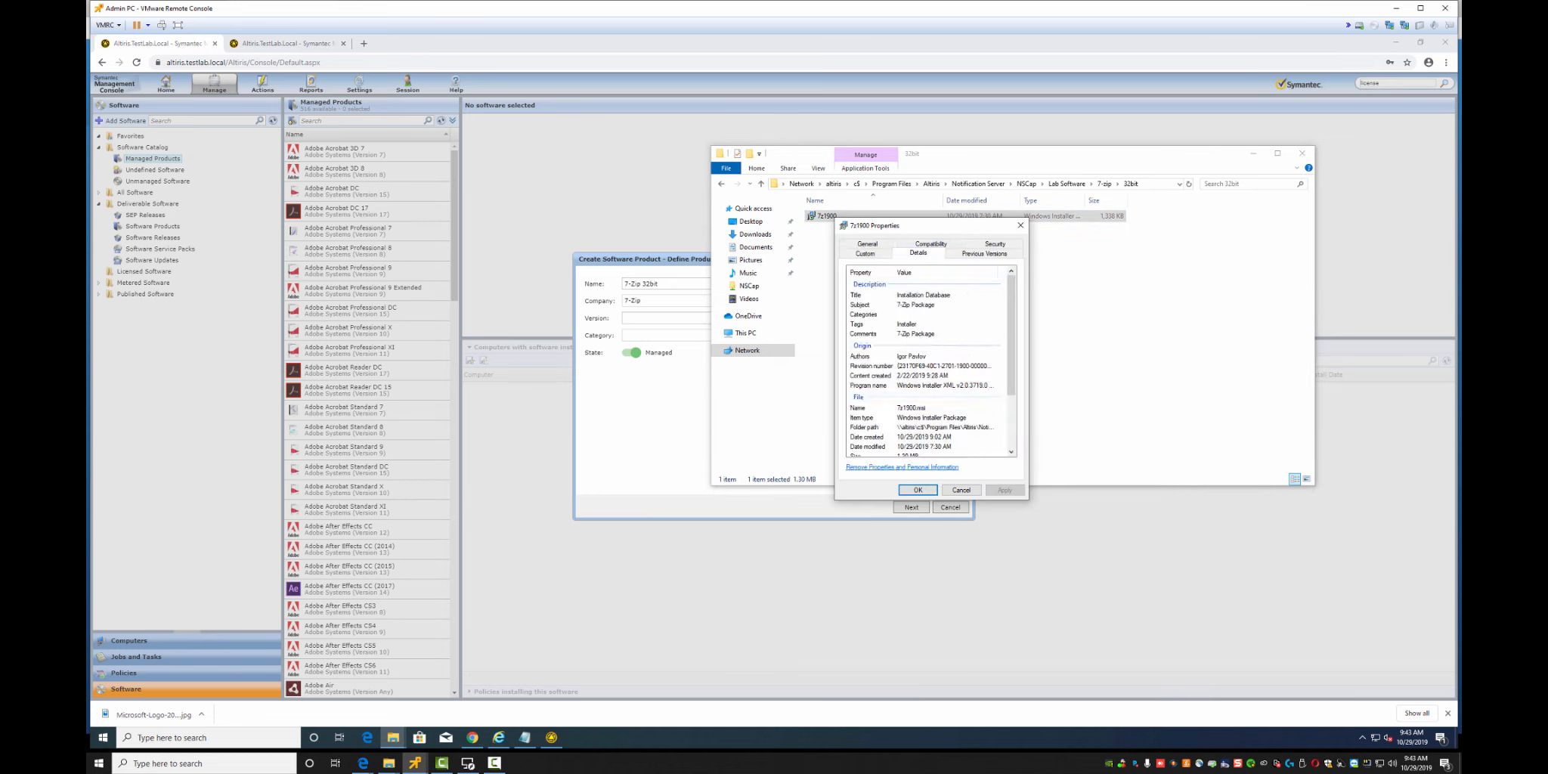
scroll(923, 389, down, 3)
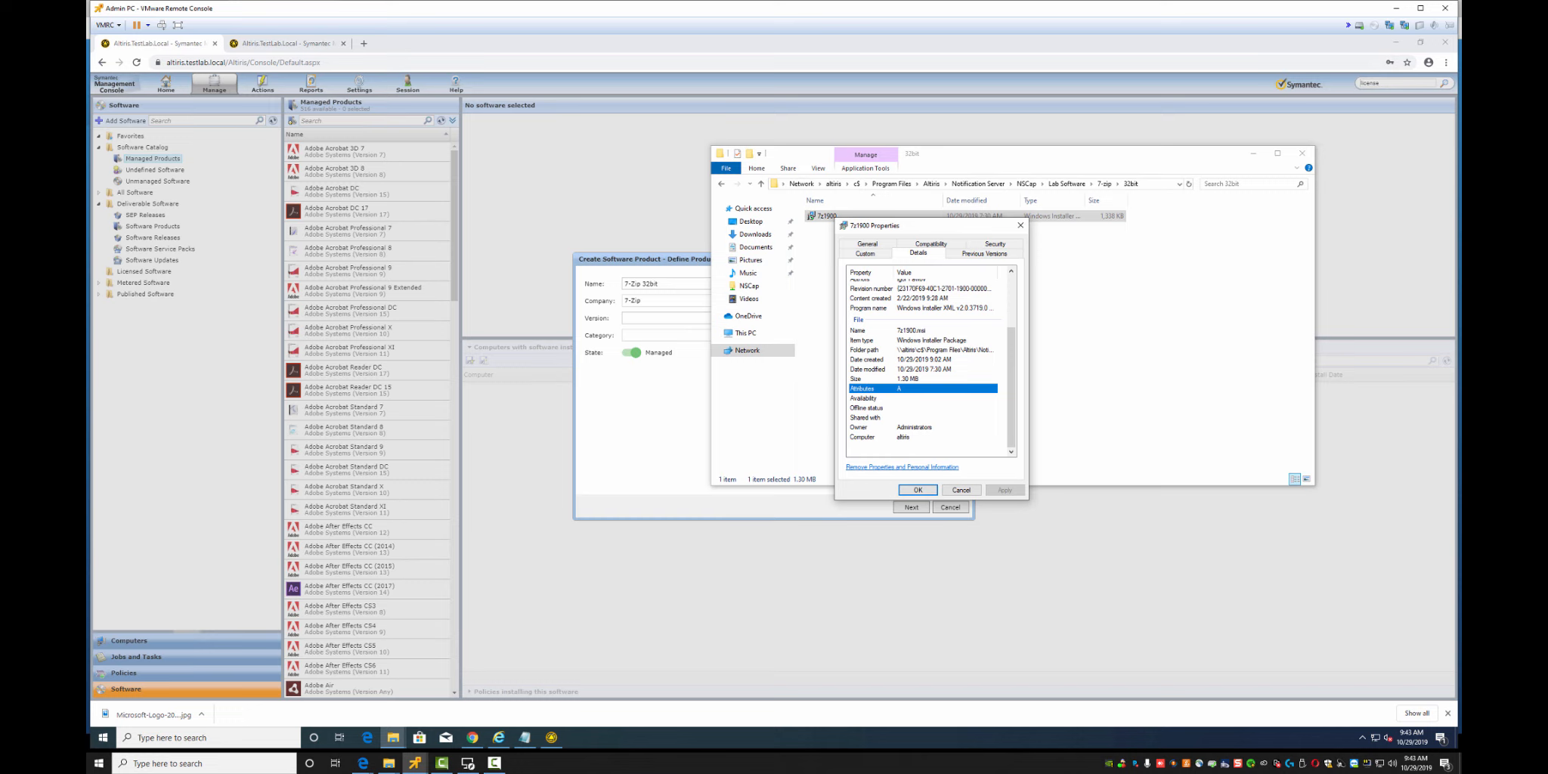
scroll(923, 355, up, 3)
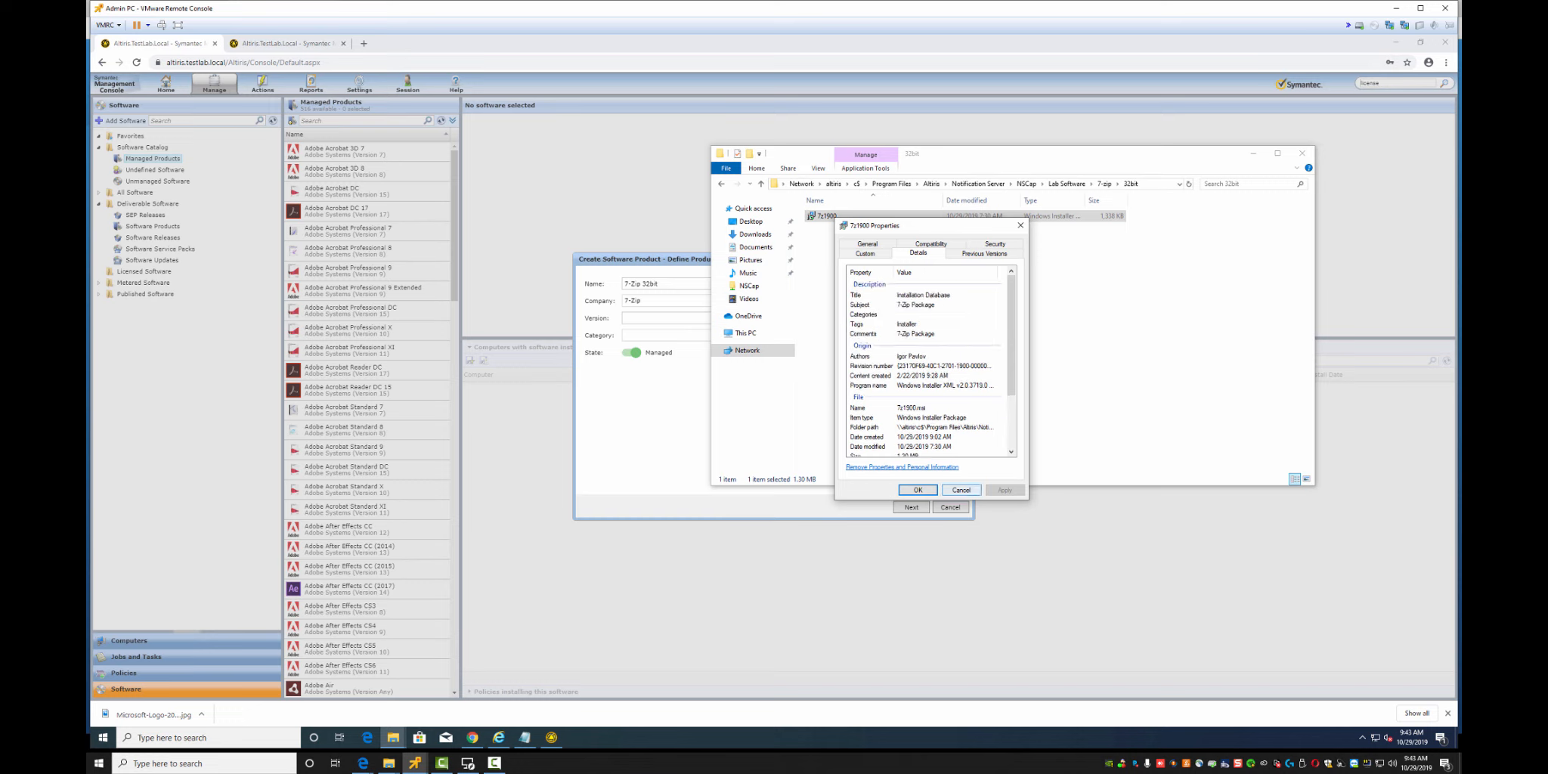
click(960, 489)
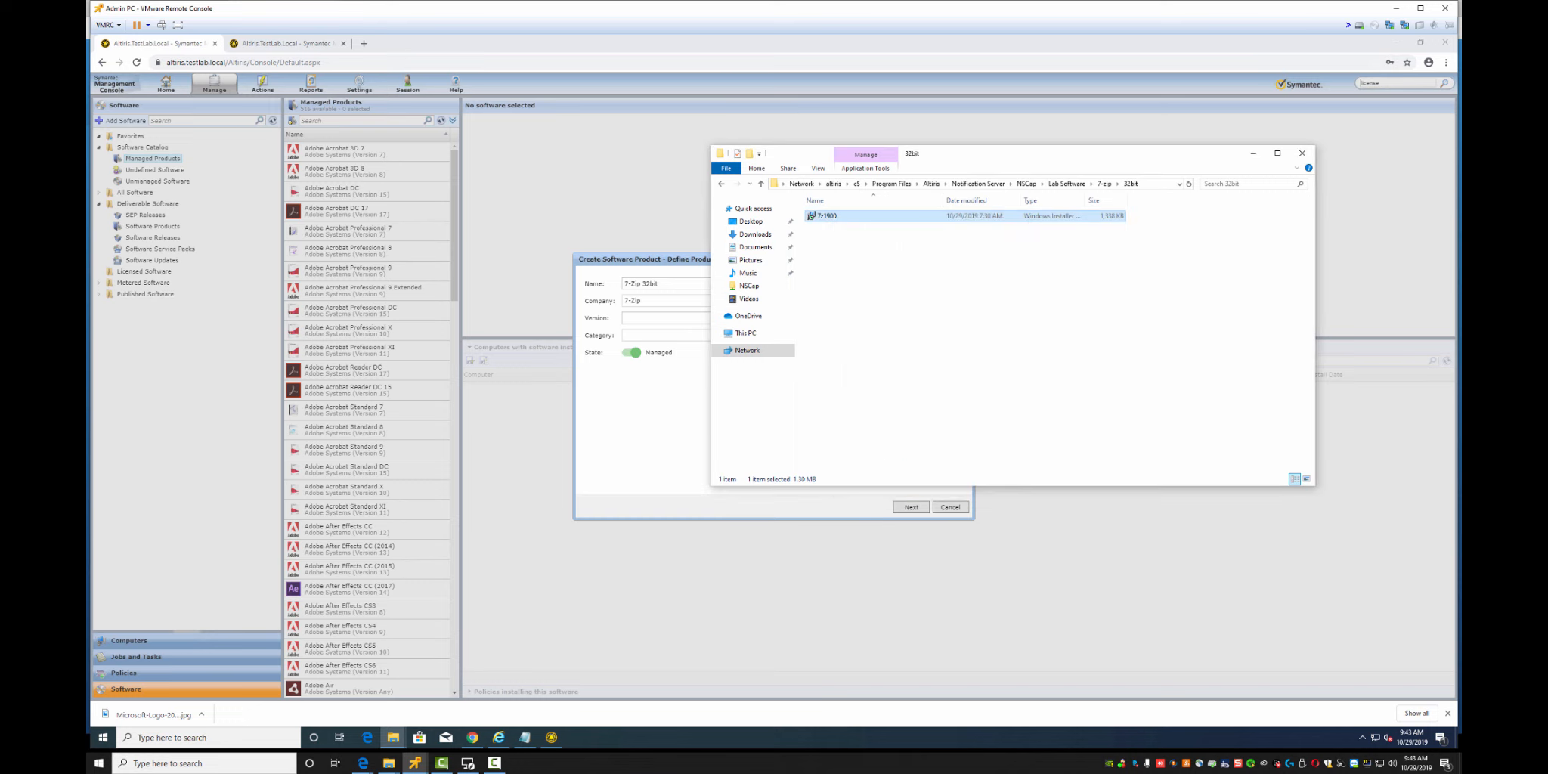
click(103, 736)
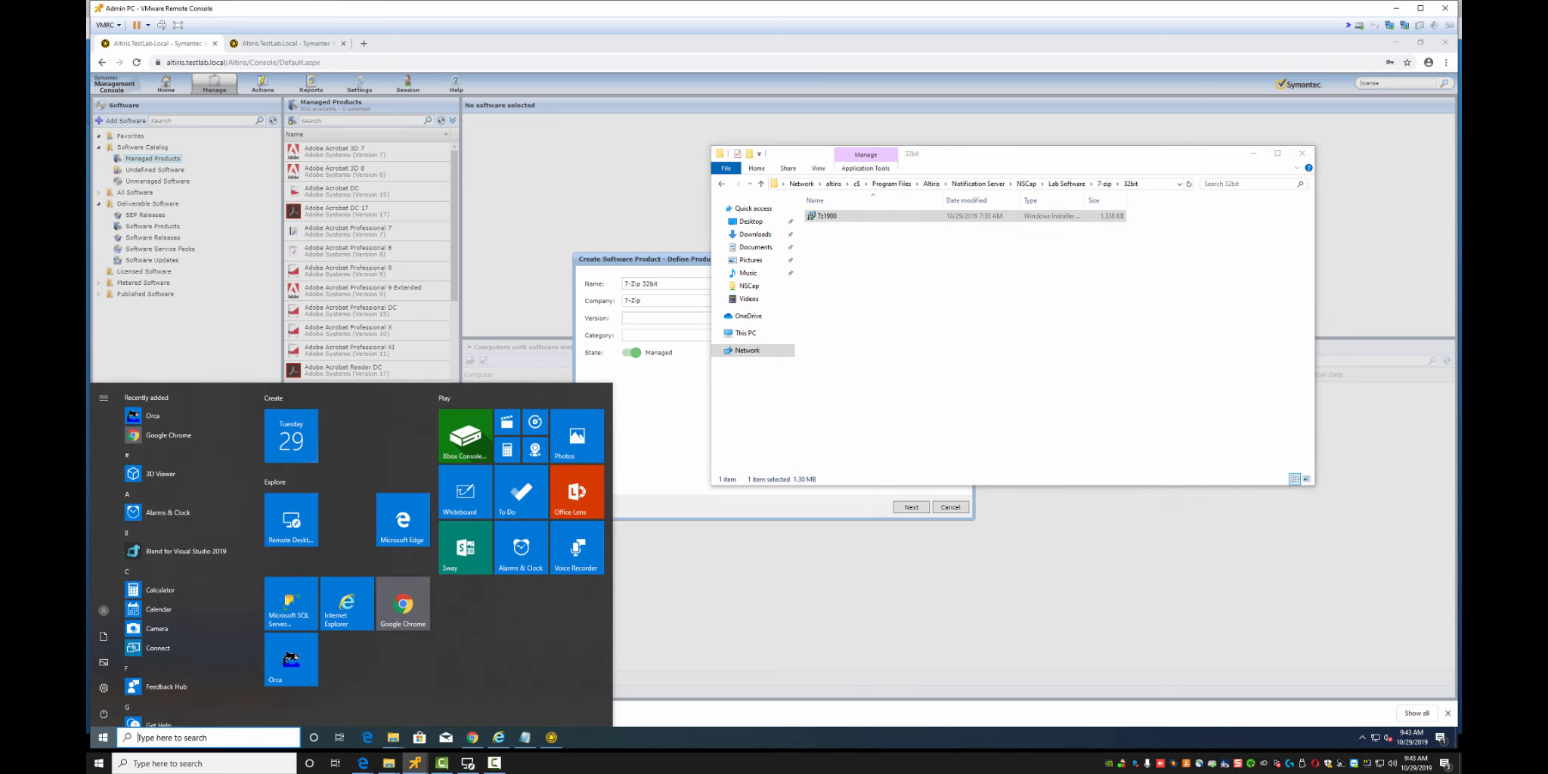
Open 7-zip\32bit\7z1900.msi in Orca and read ProductVersion 19.00.00.0 from its Property table
click(291, 659)
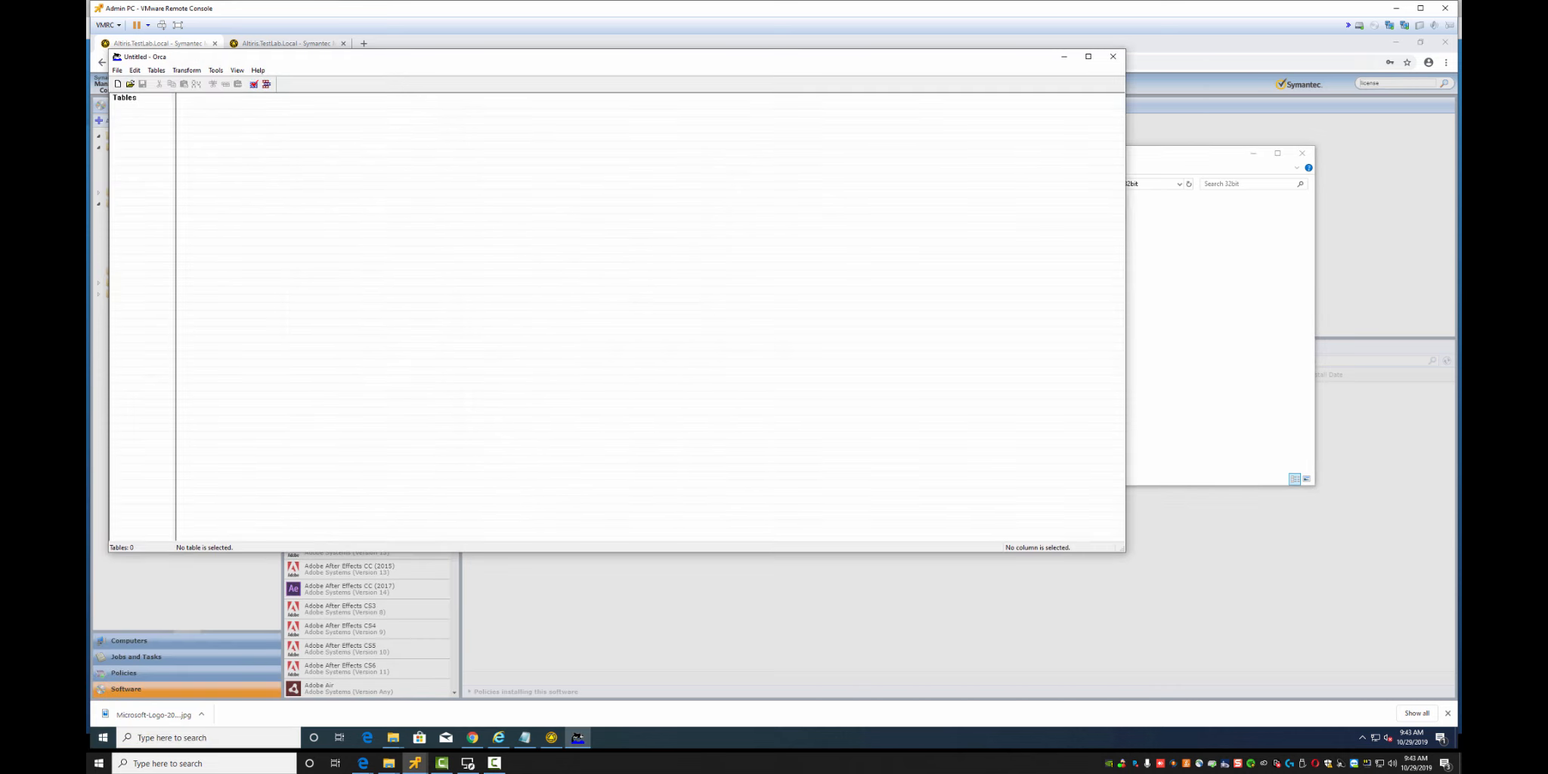
click(130, 83)
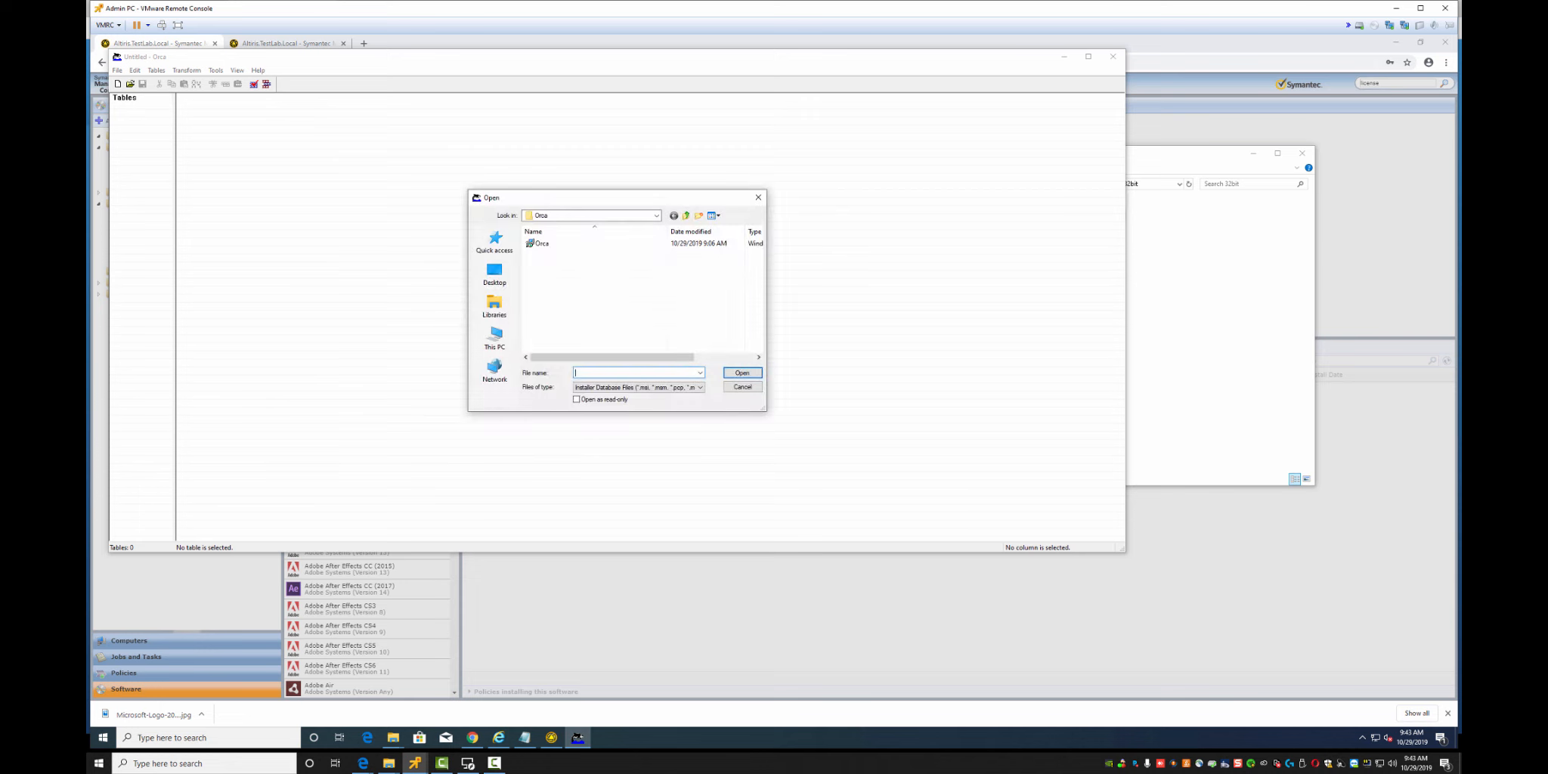
key(BackSpace)
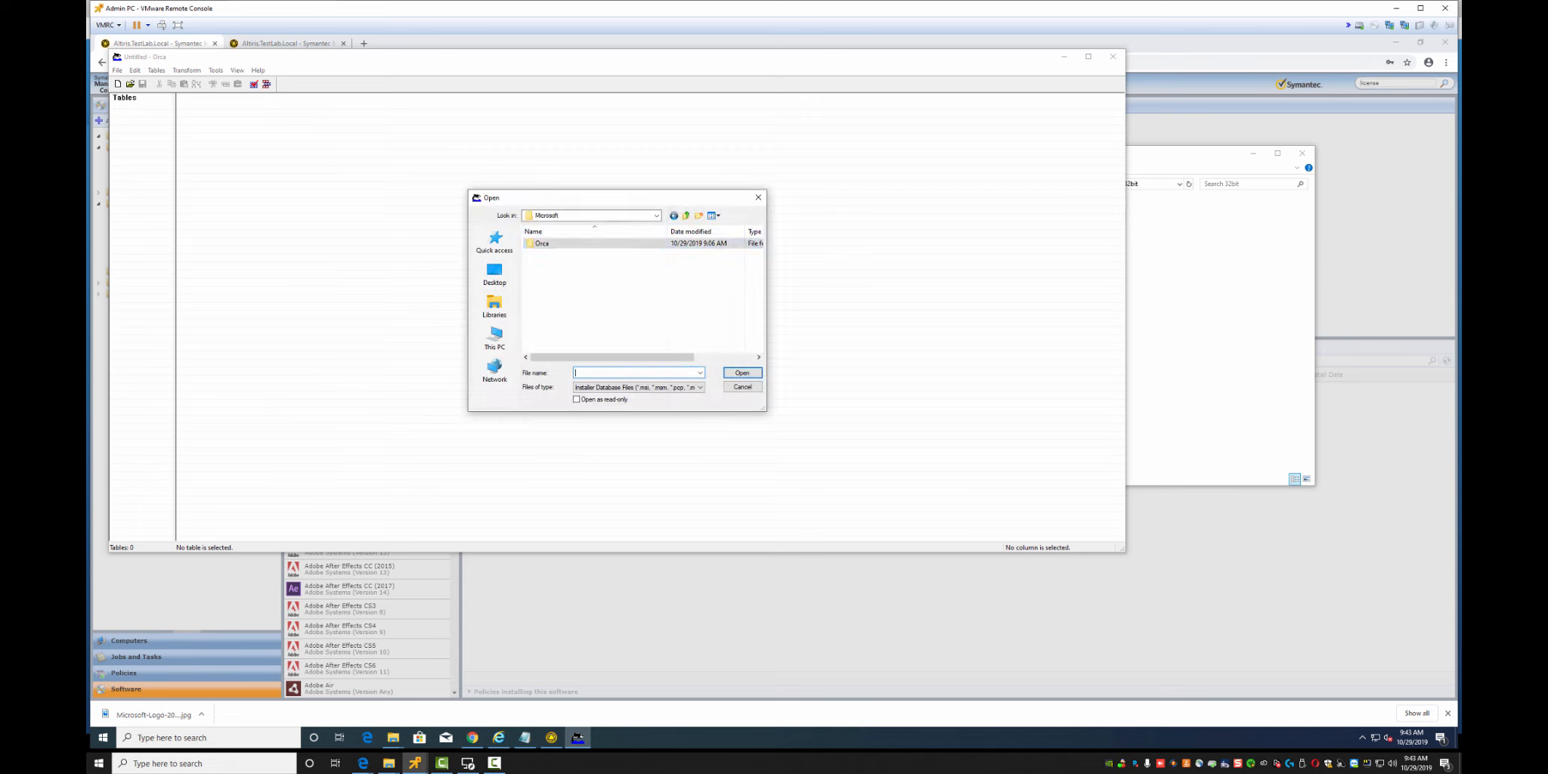
click(686, 216)
double_click(545, 244)
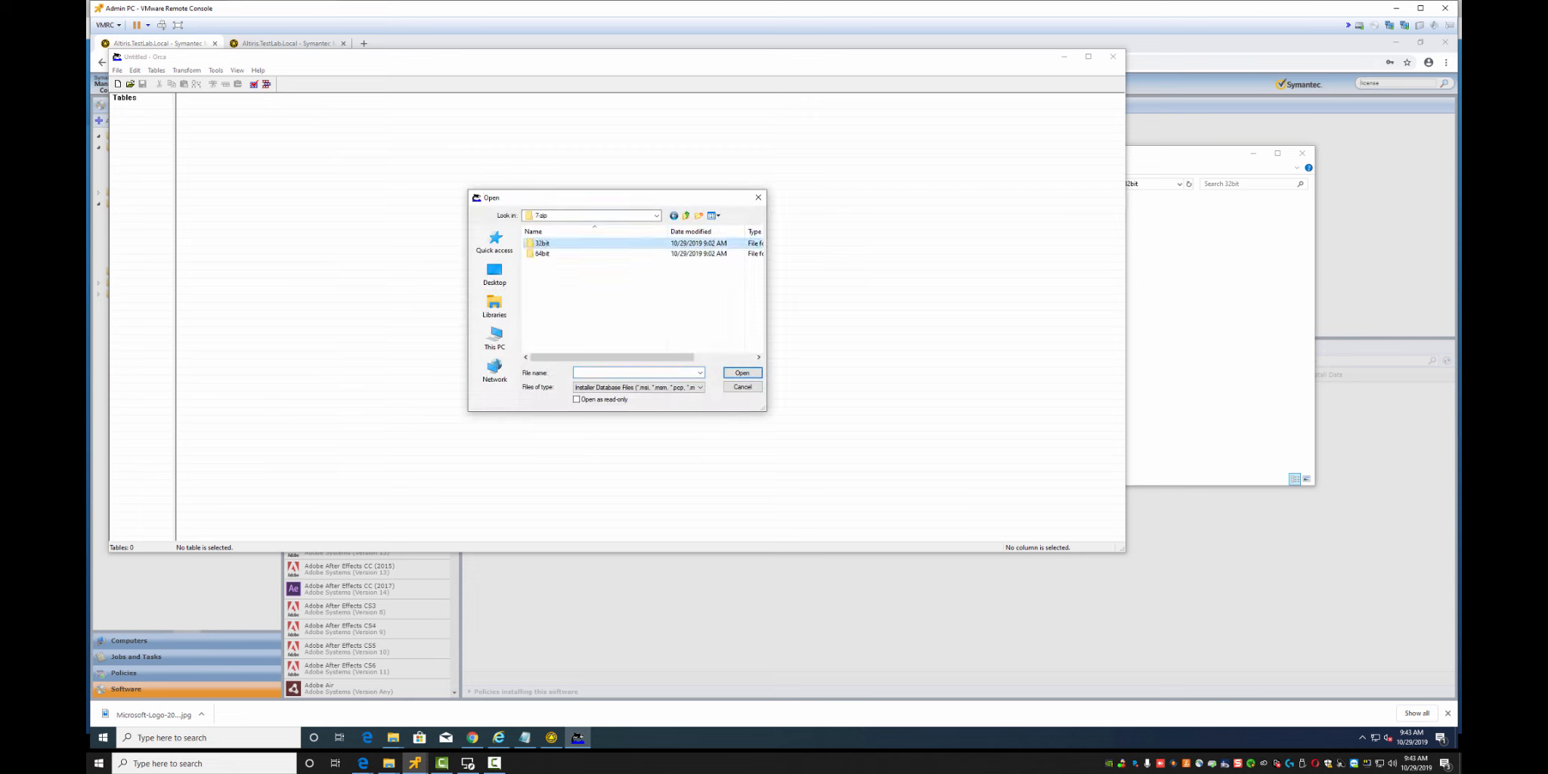
double_click(546, 243)
double_click(544, 243)
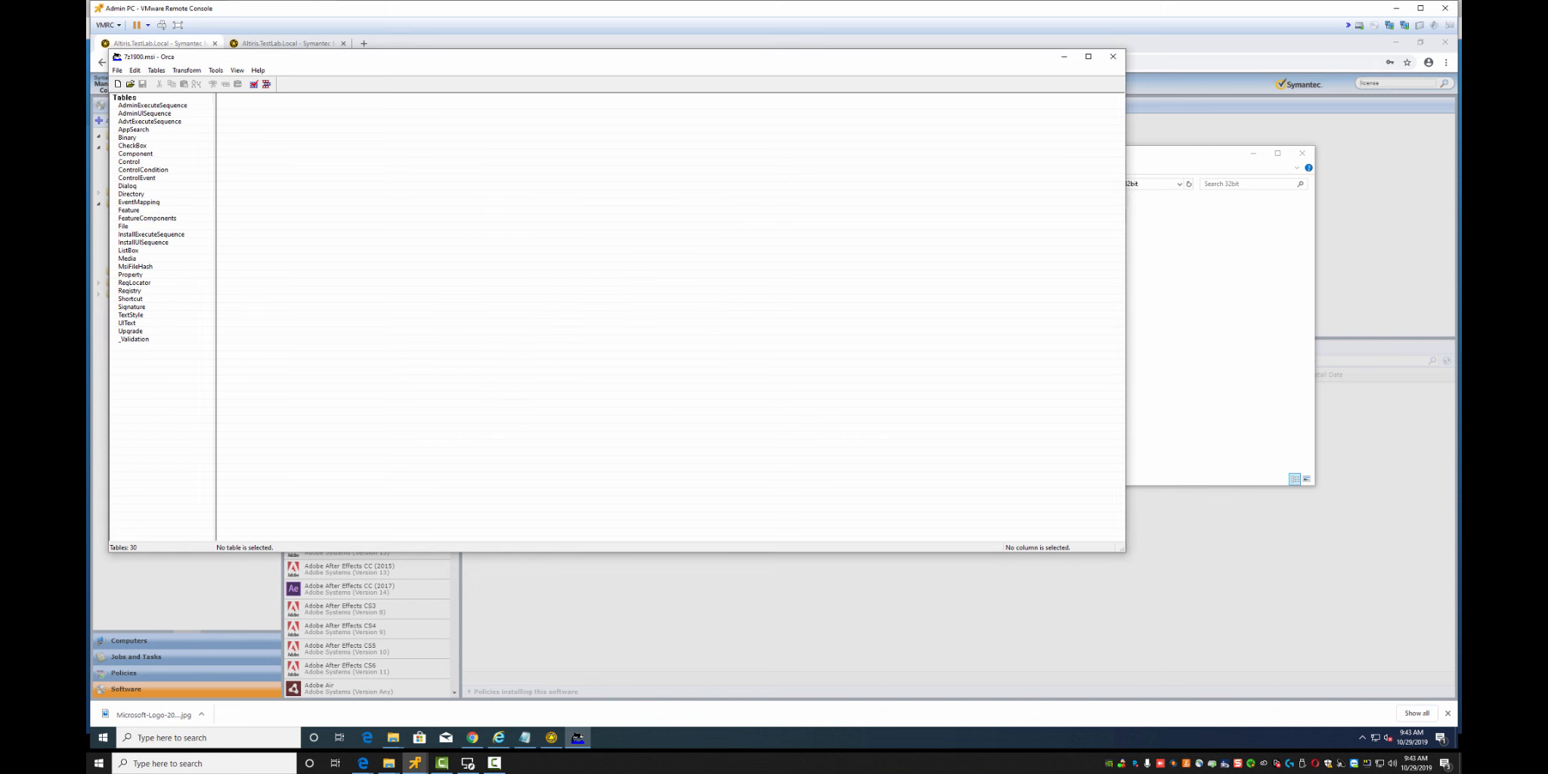
click(130, 275)
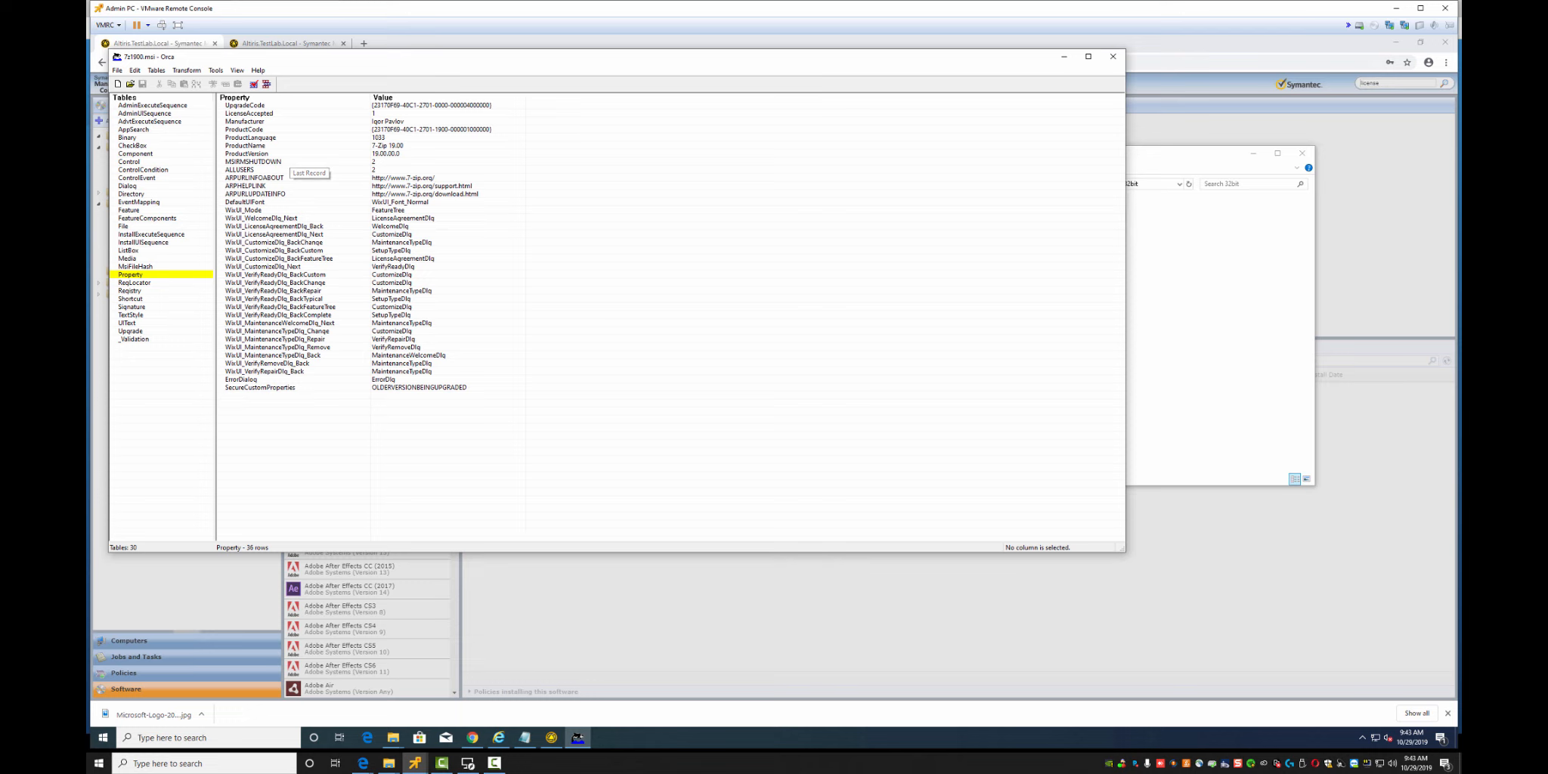
click(393, 737)
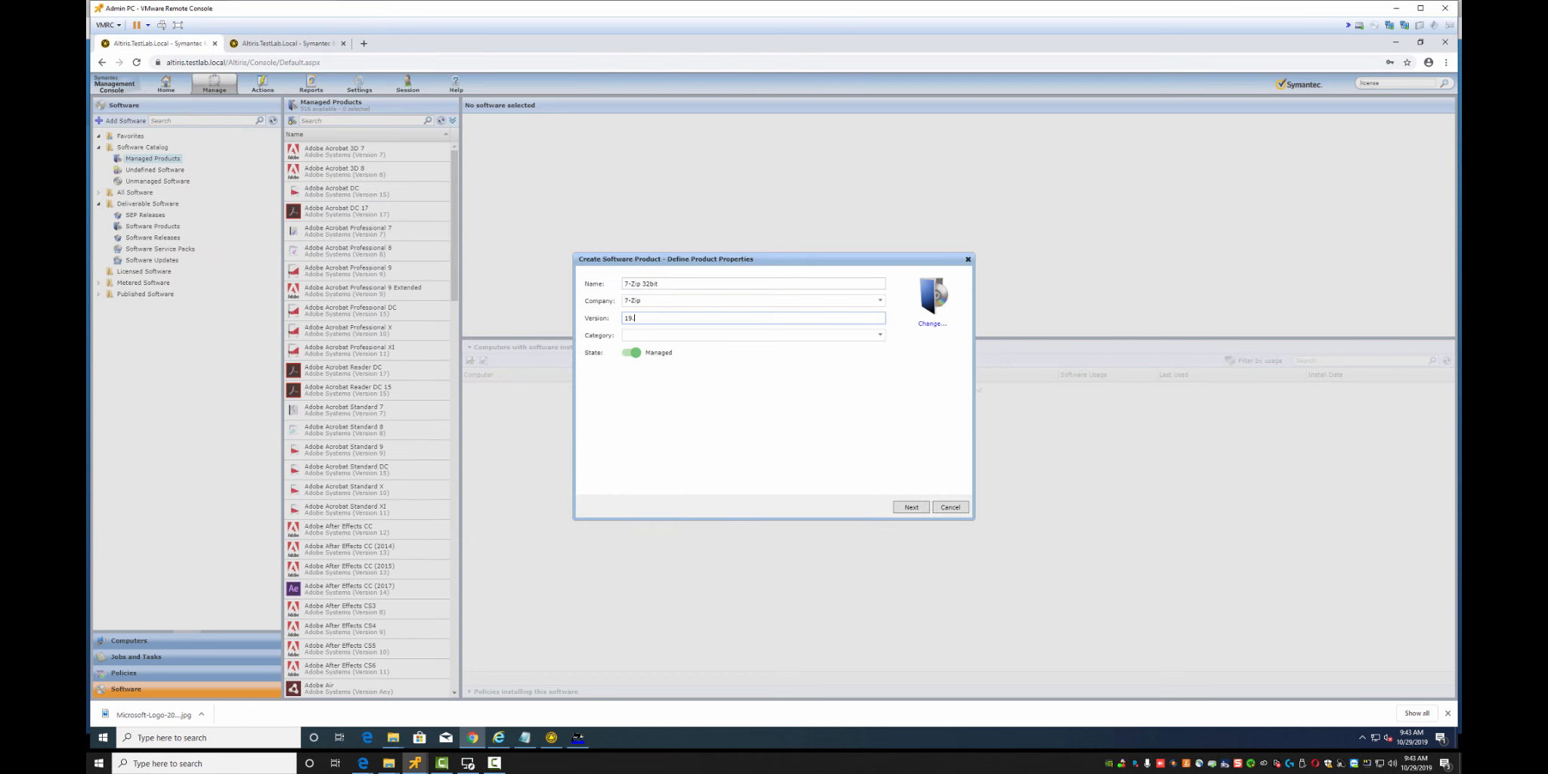
Complete Version 19.00.00.0, set Category to Desktop Application, and open the product icon picker
text(00.00.0)
click(752, 334)
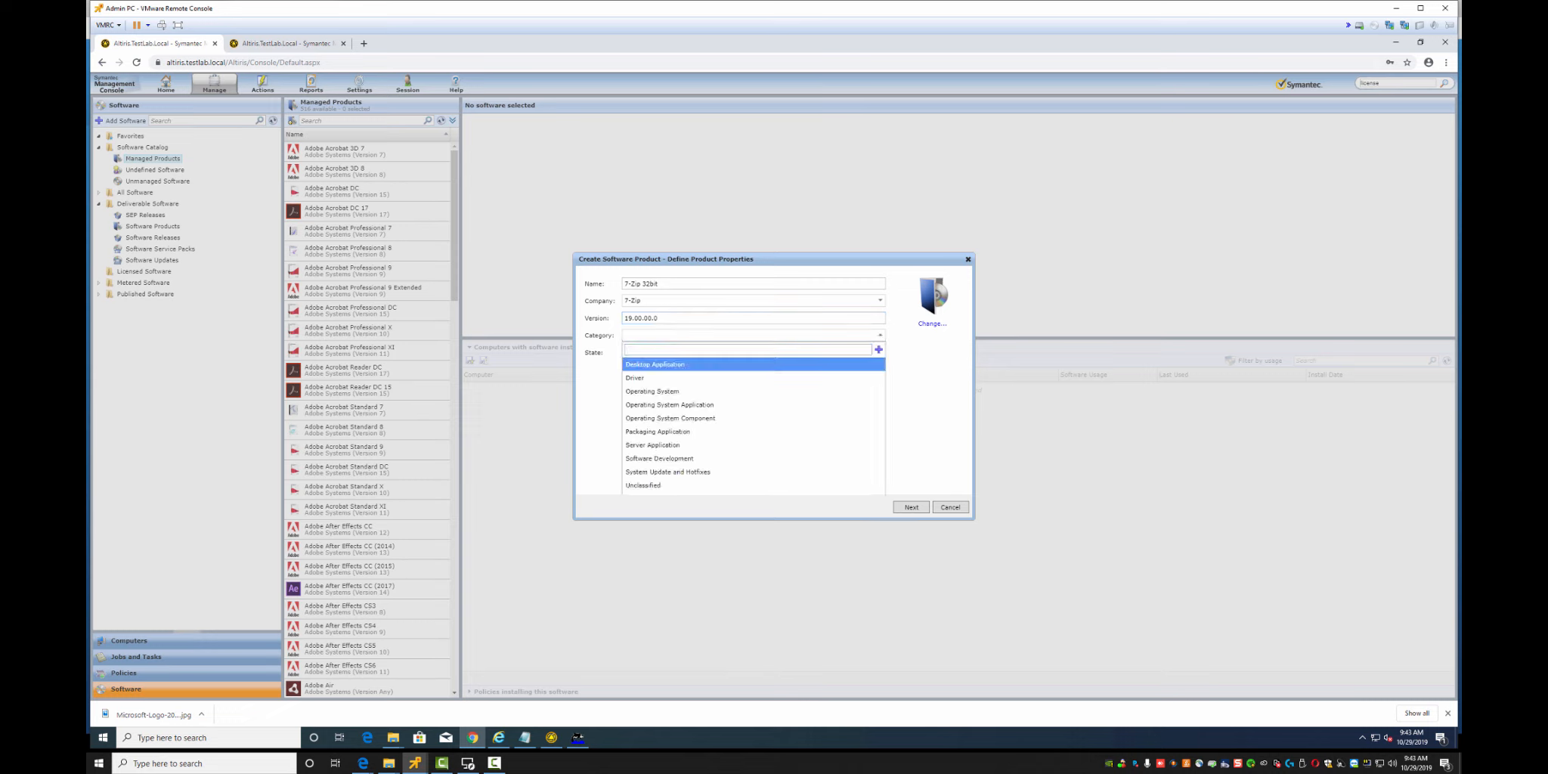
click(654, 364)
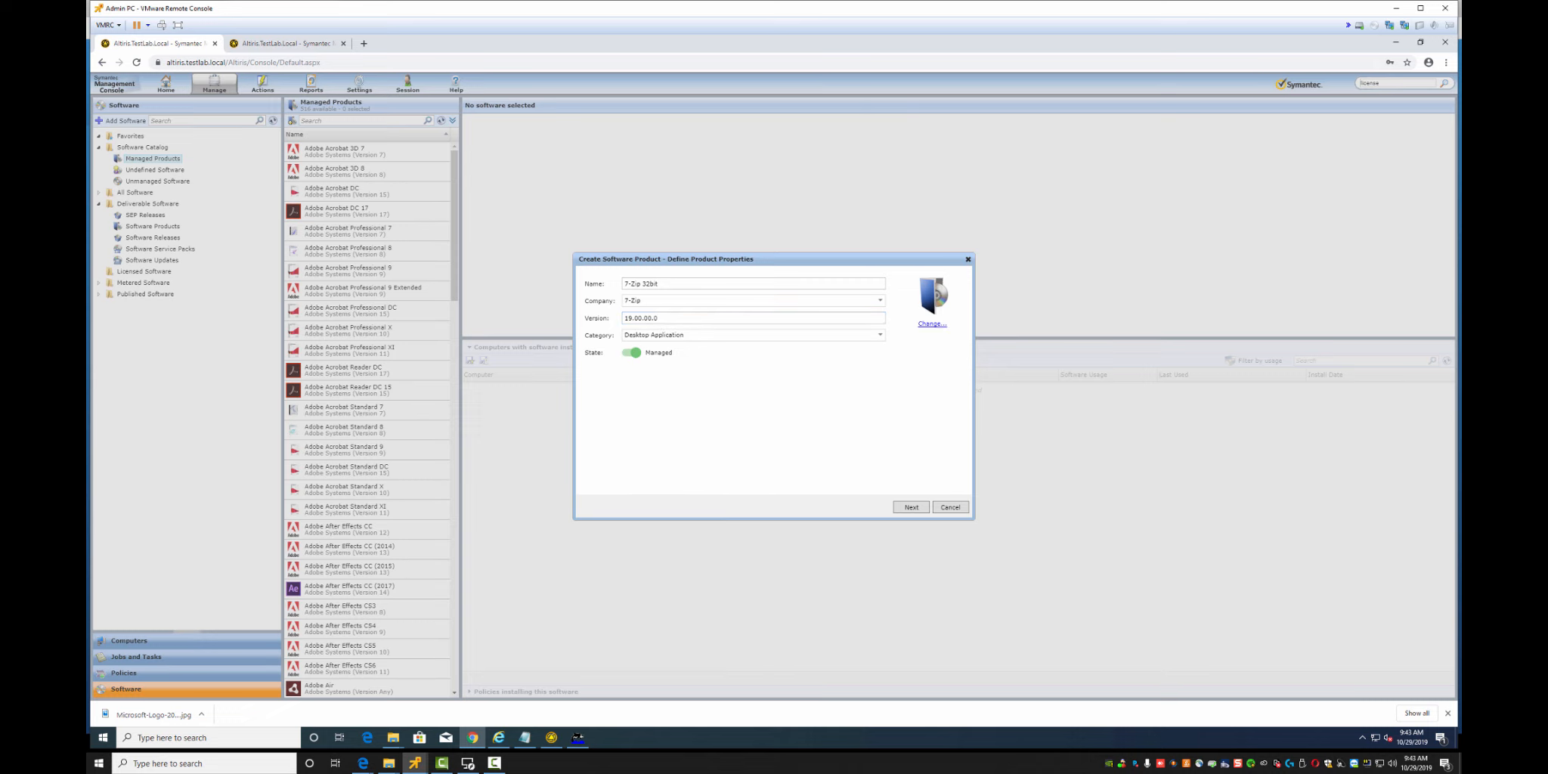
click(932, 324)
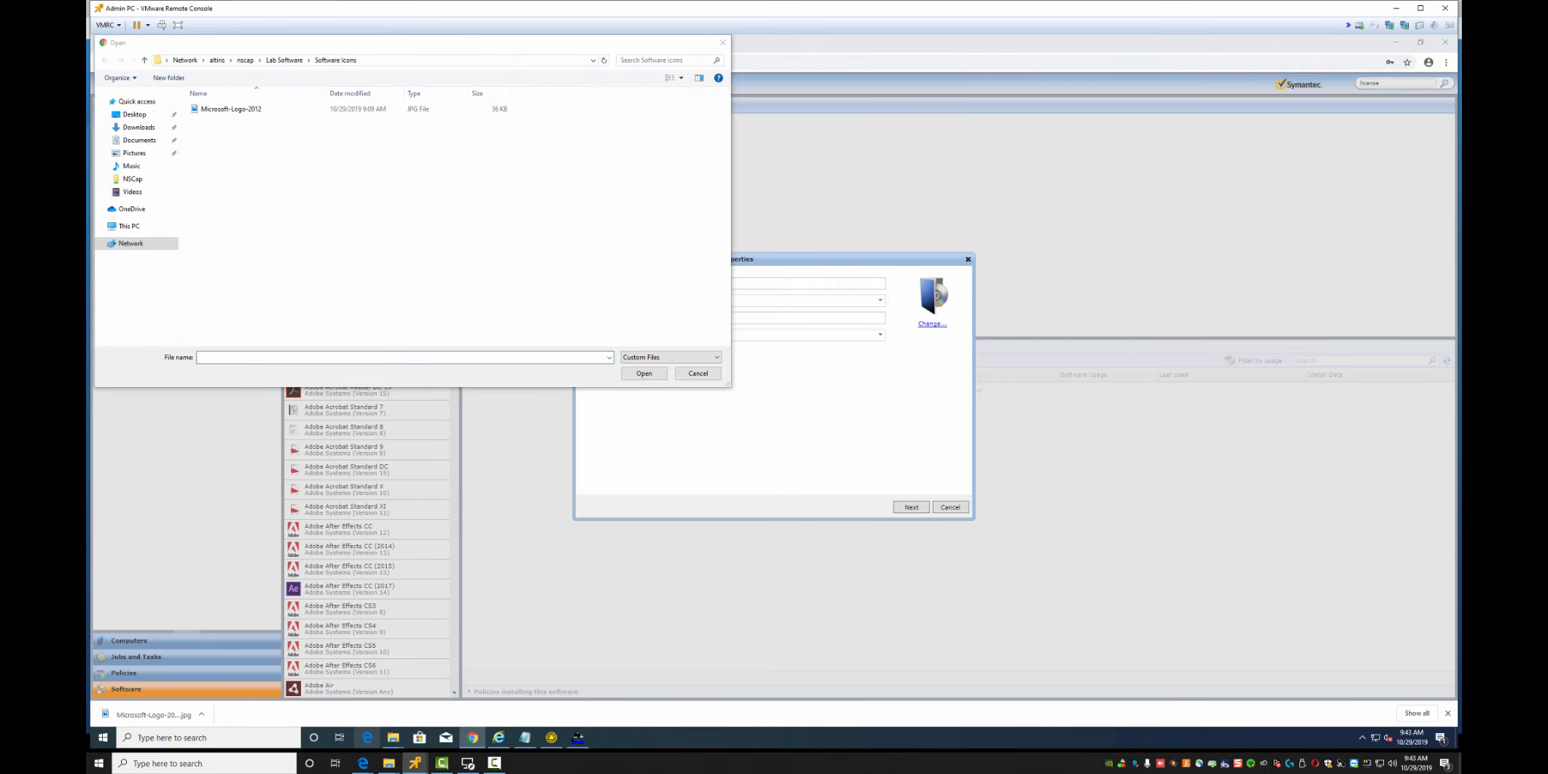
Open a browser, go to Google and search for 7-zip
click(367, 737)
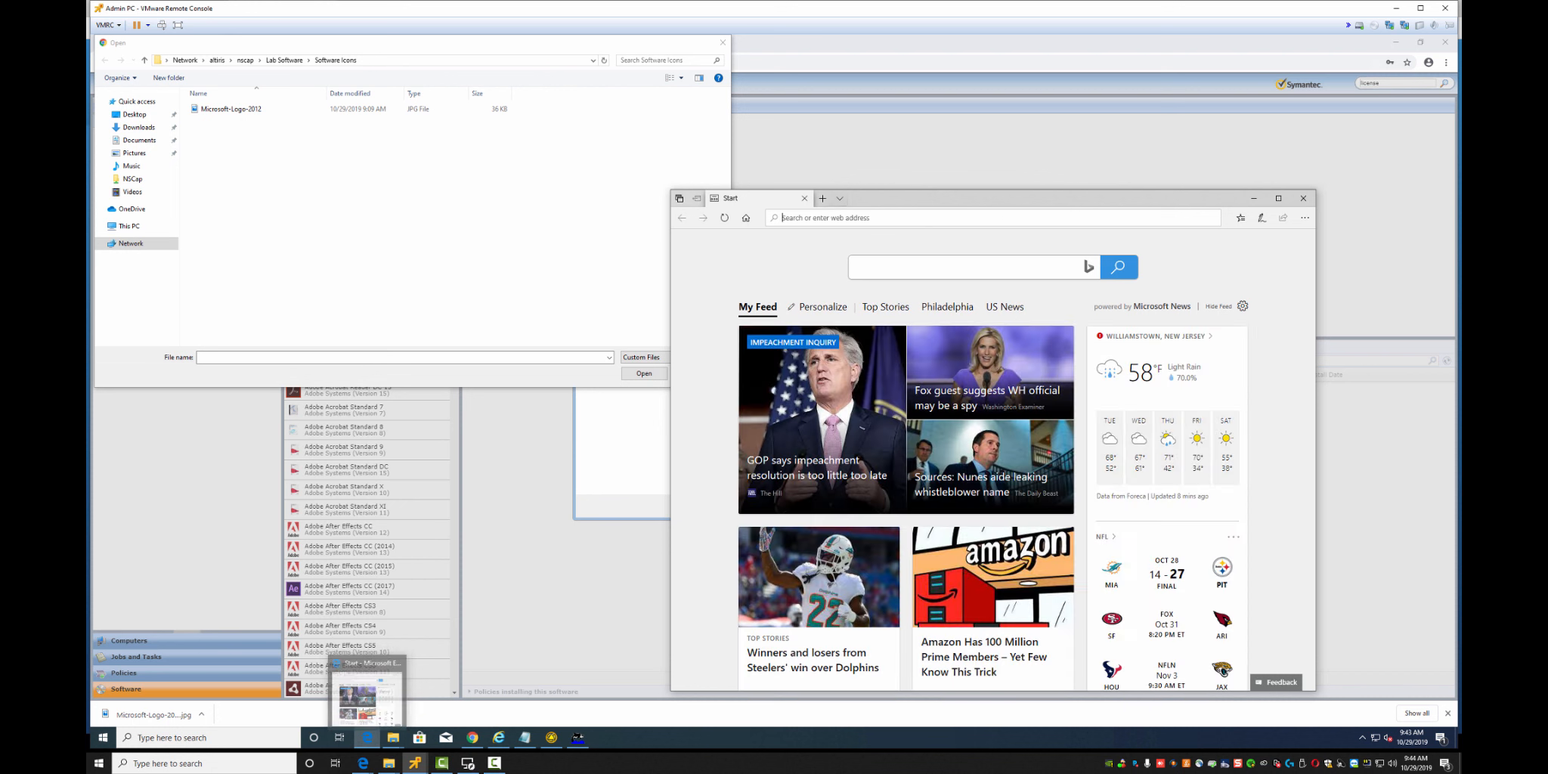
text(googl)
key(Return)
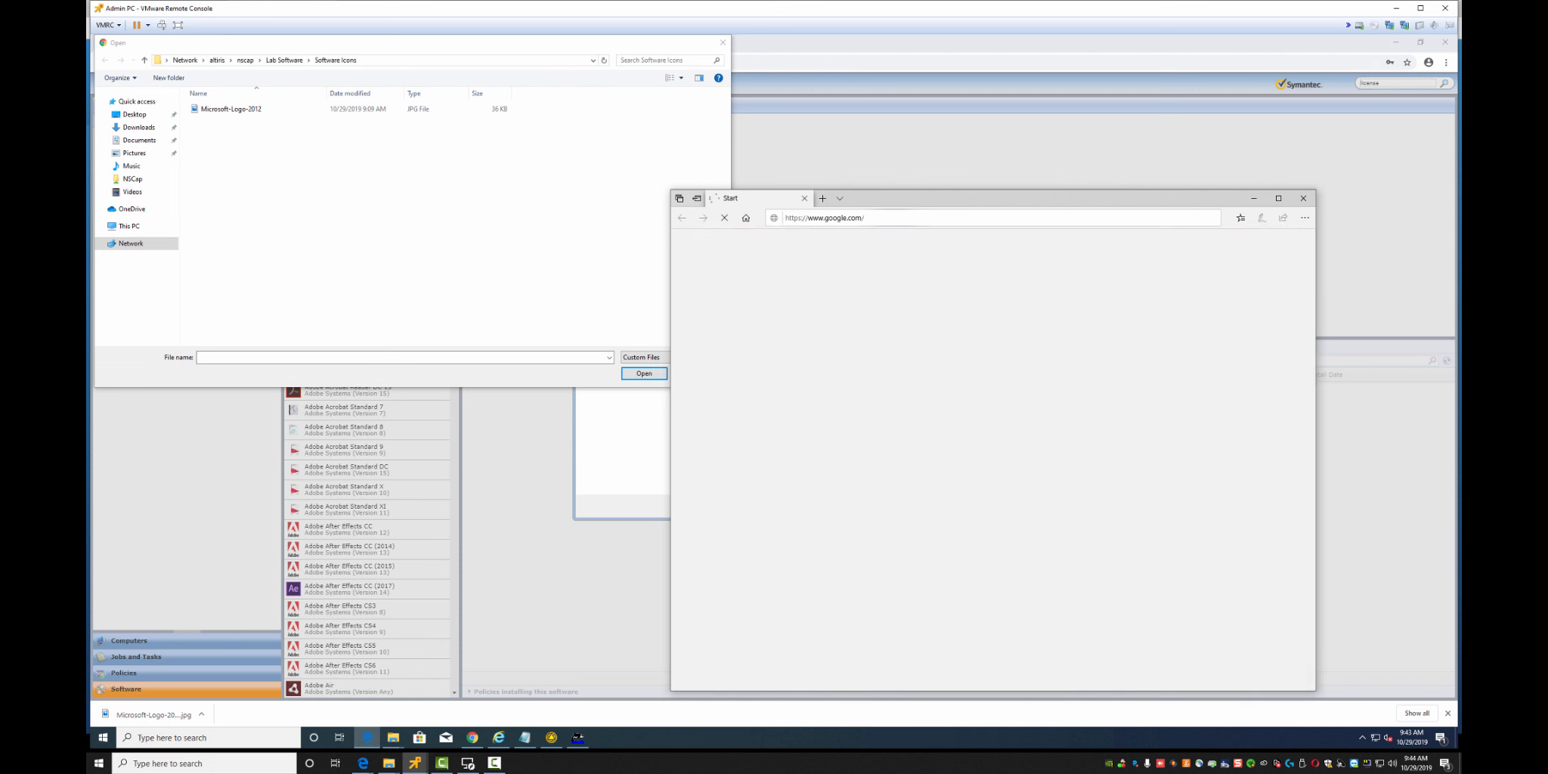
text(7-)
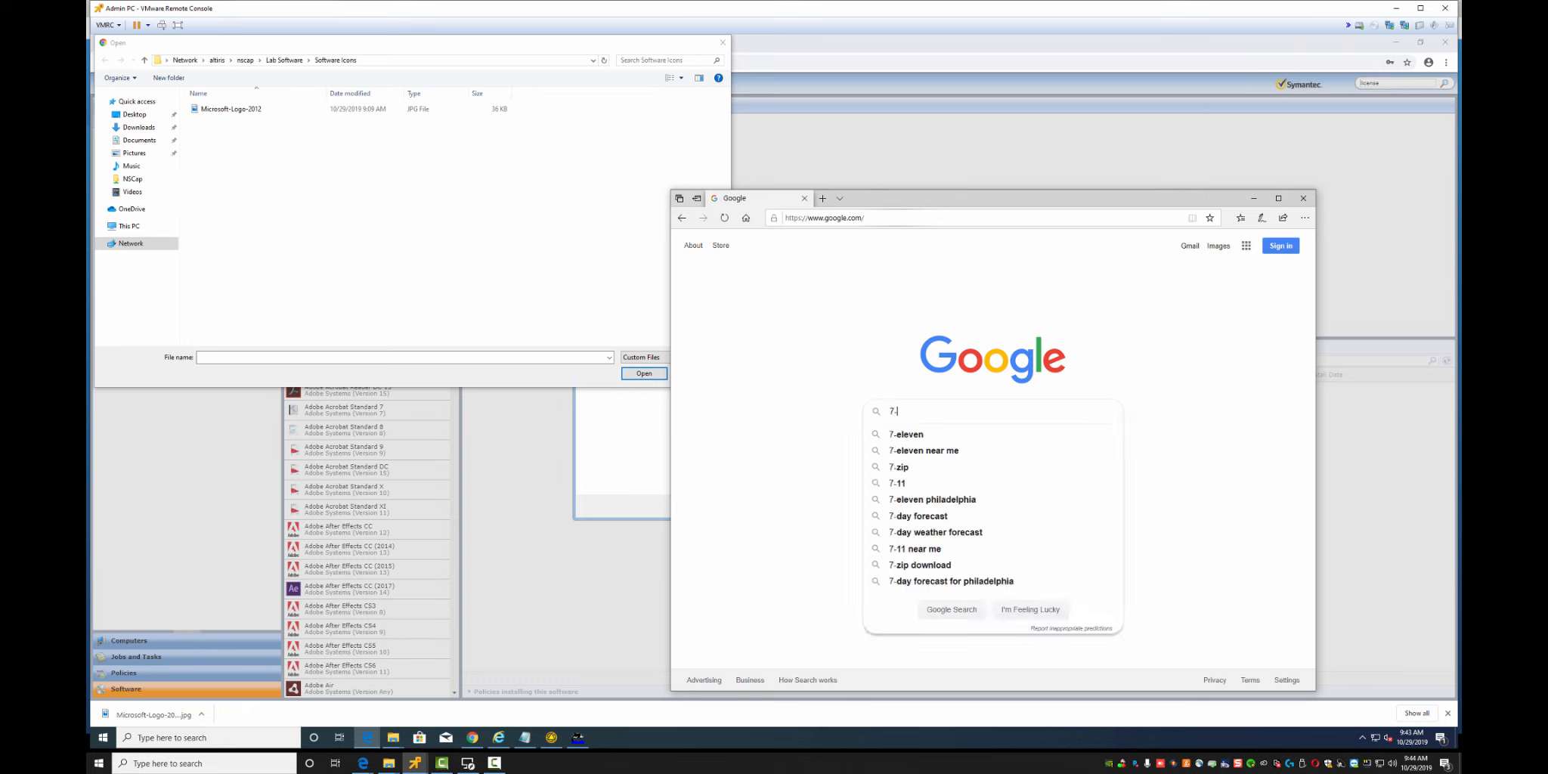
text(zip)
key(Return)
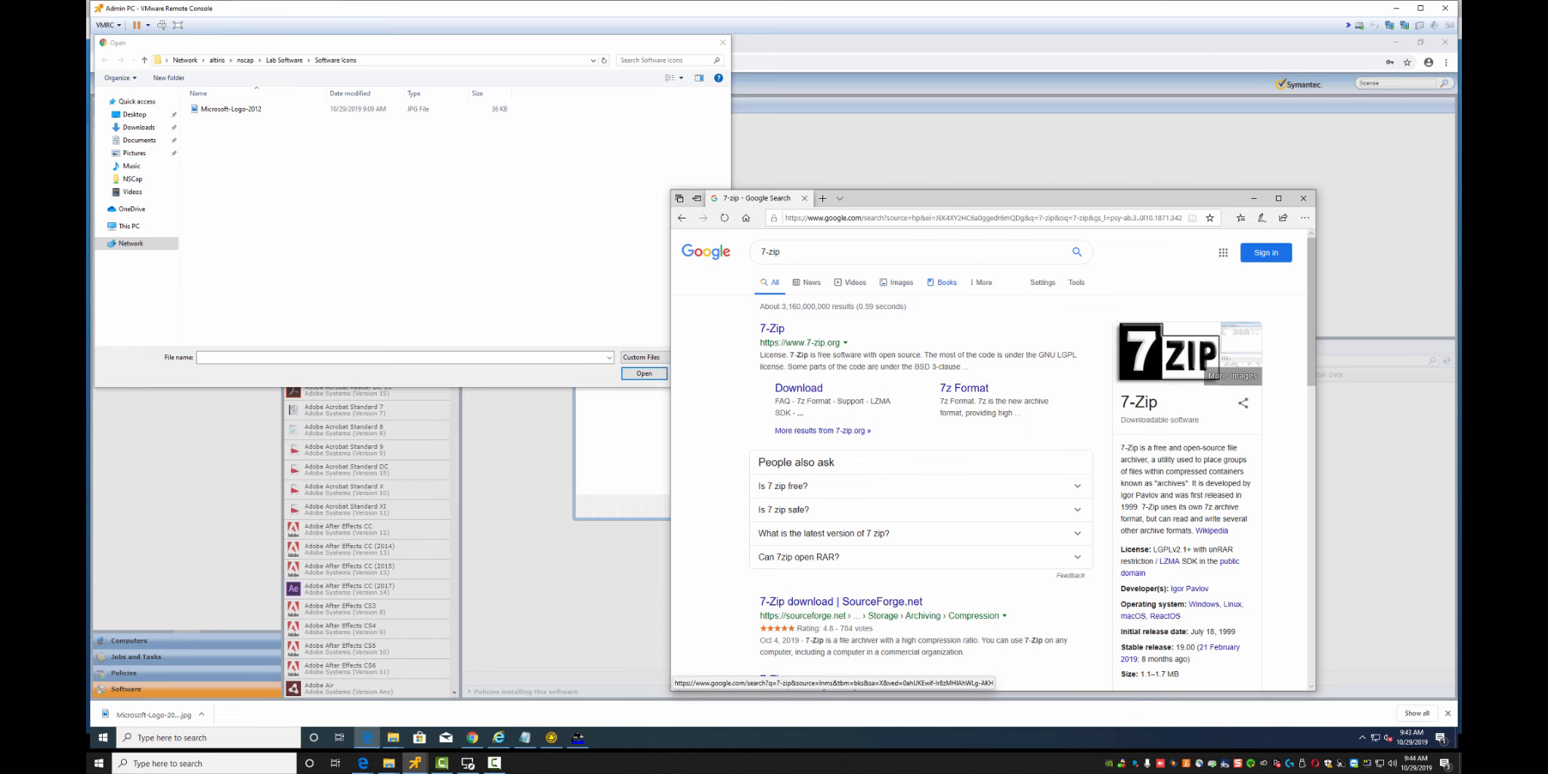
Begin saving the 7-Zip logo into Lab Software\Software Icons, then cancel that save
right_click(1149, 353)
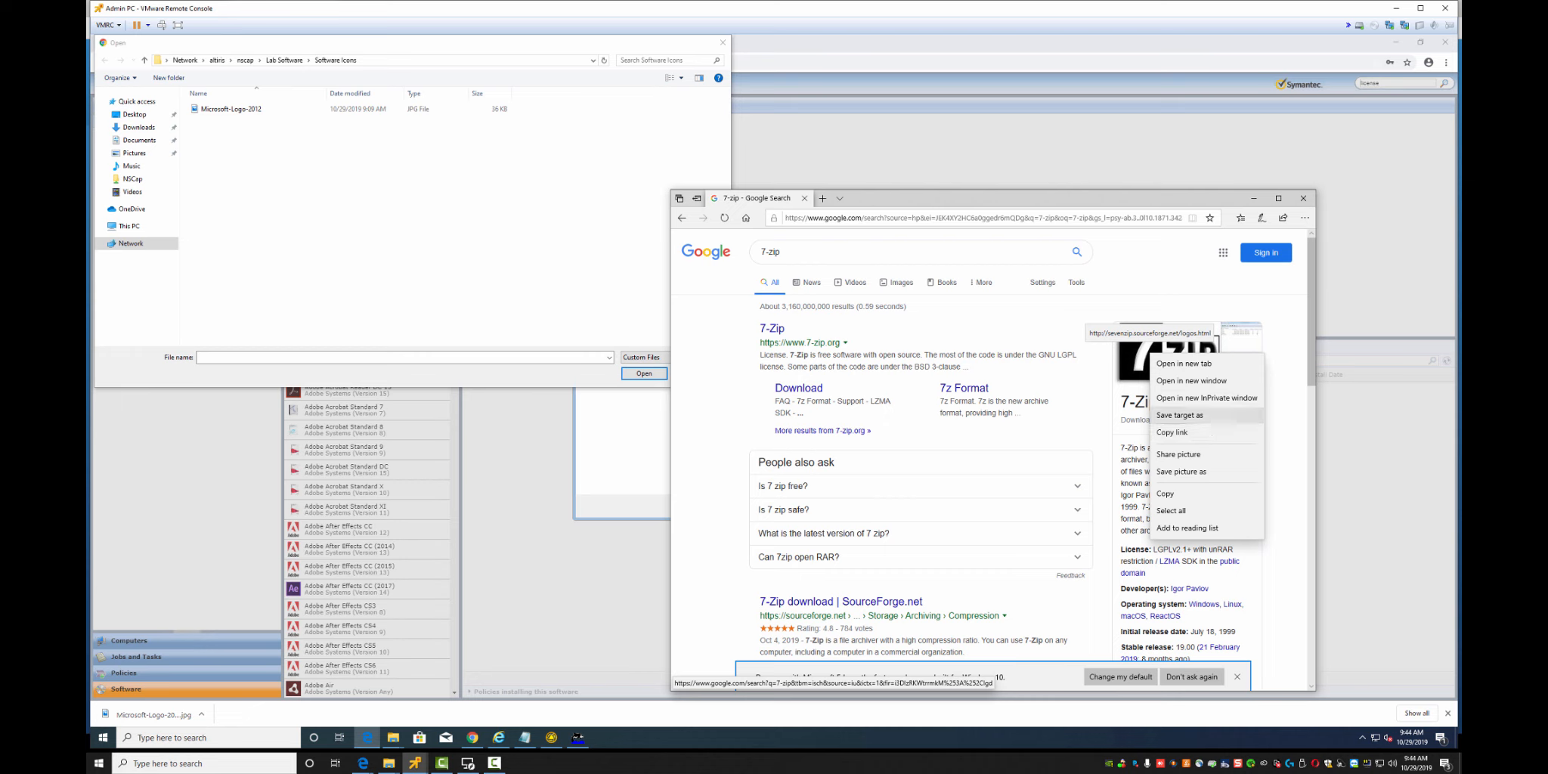
click(1181, 472)
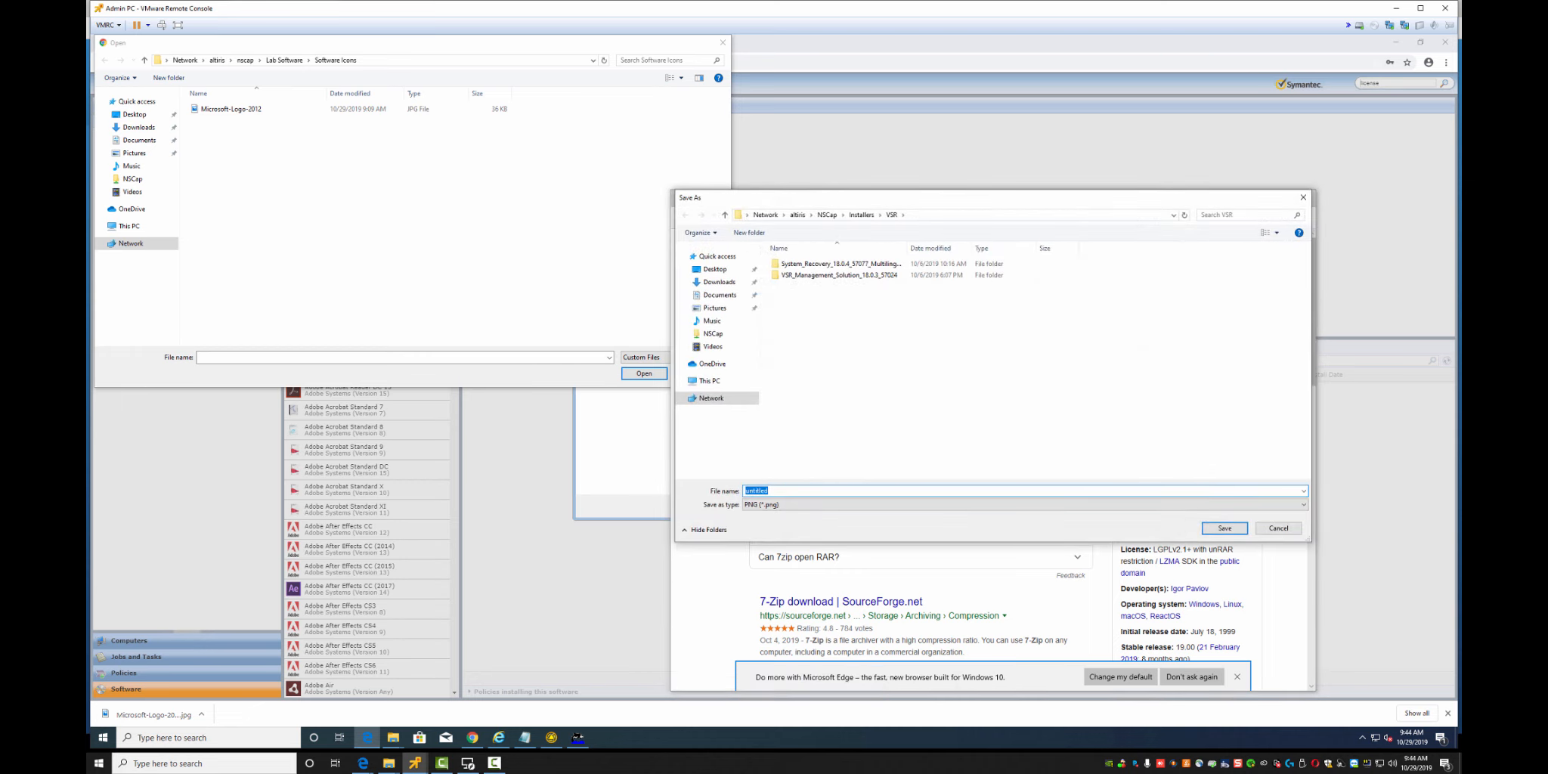
text(\\)
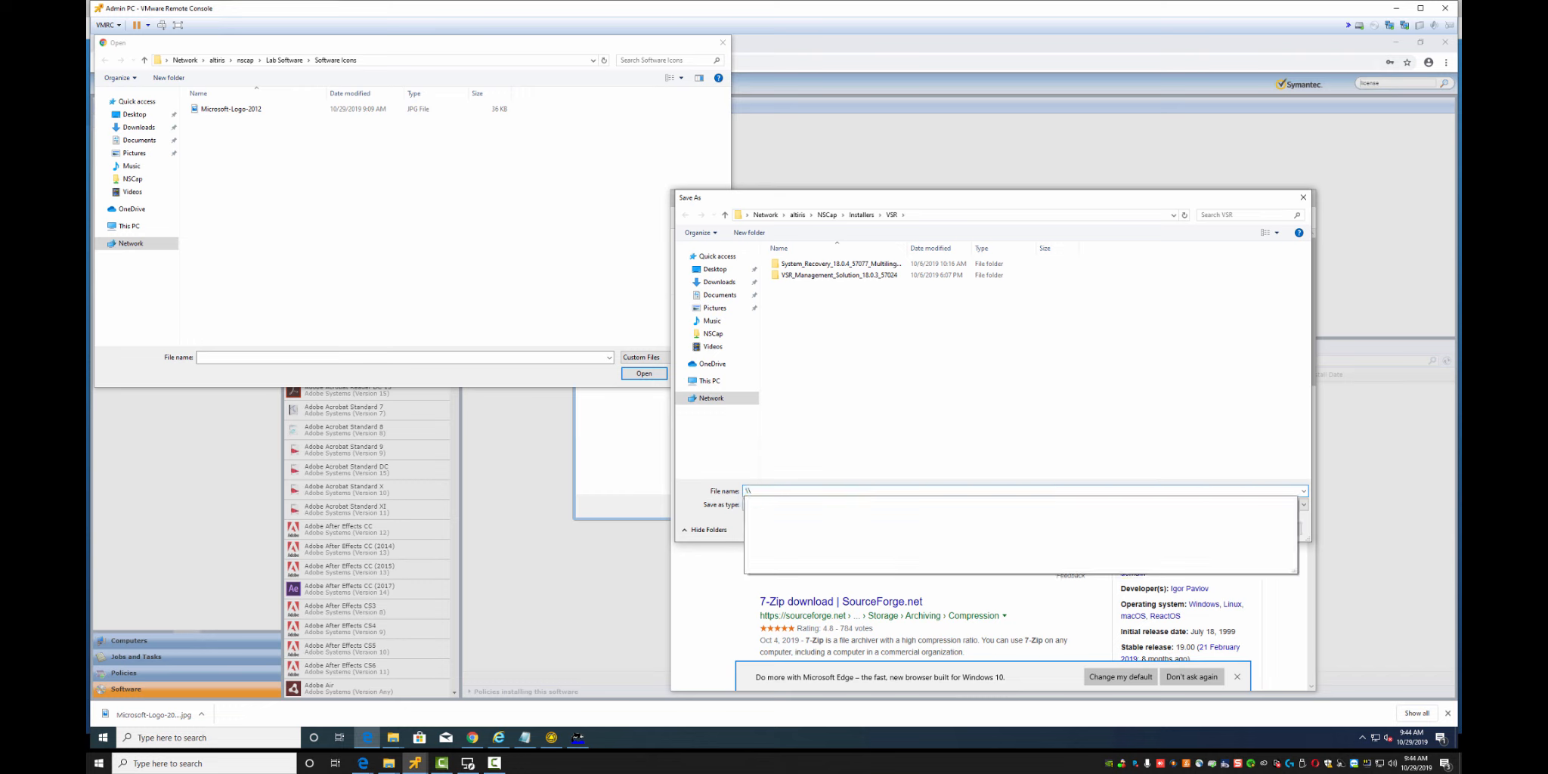
click(826, 215)
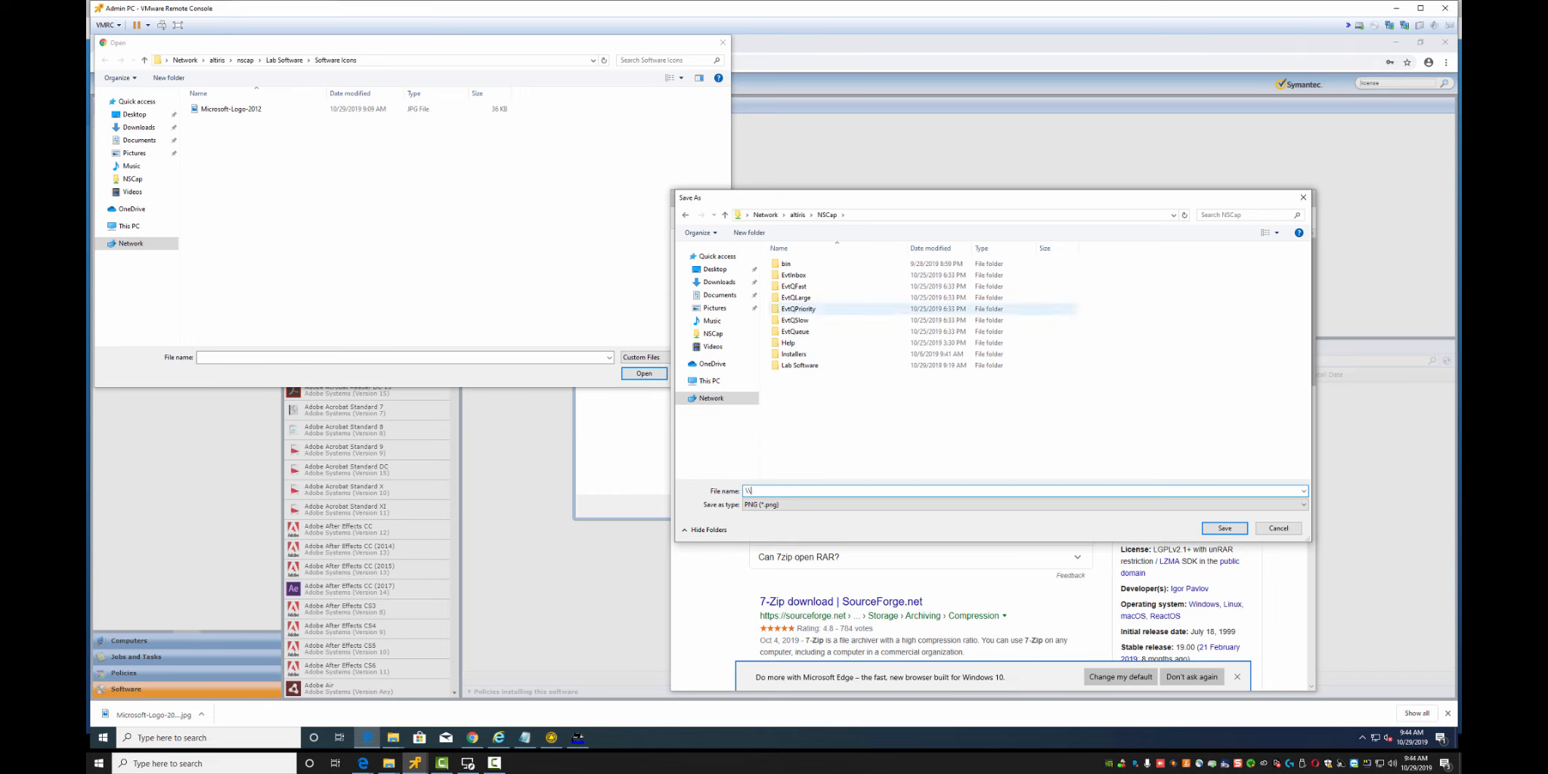
double_click(799, 365)
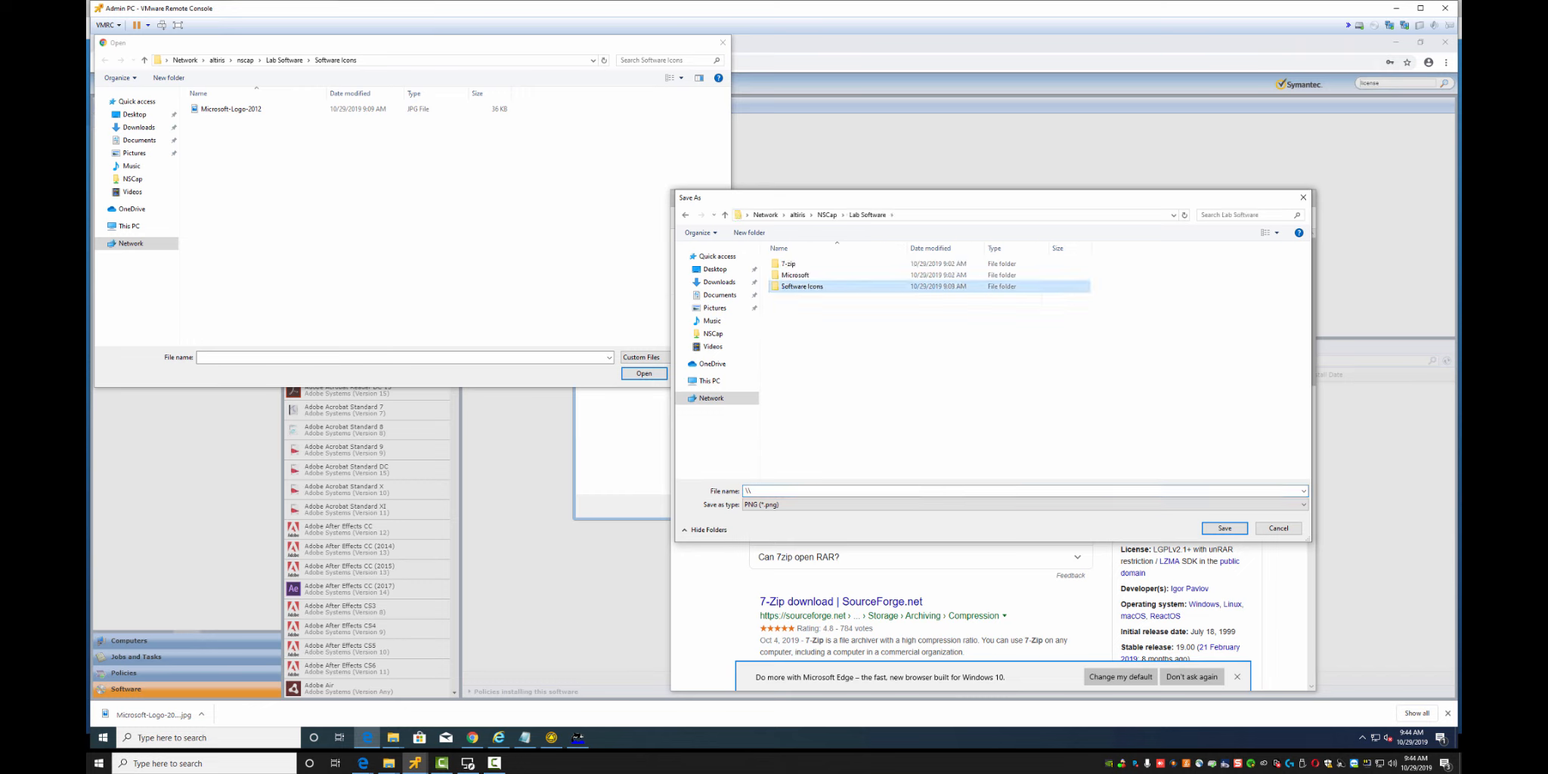
double_click(801, 286)
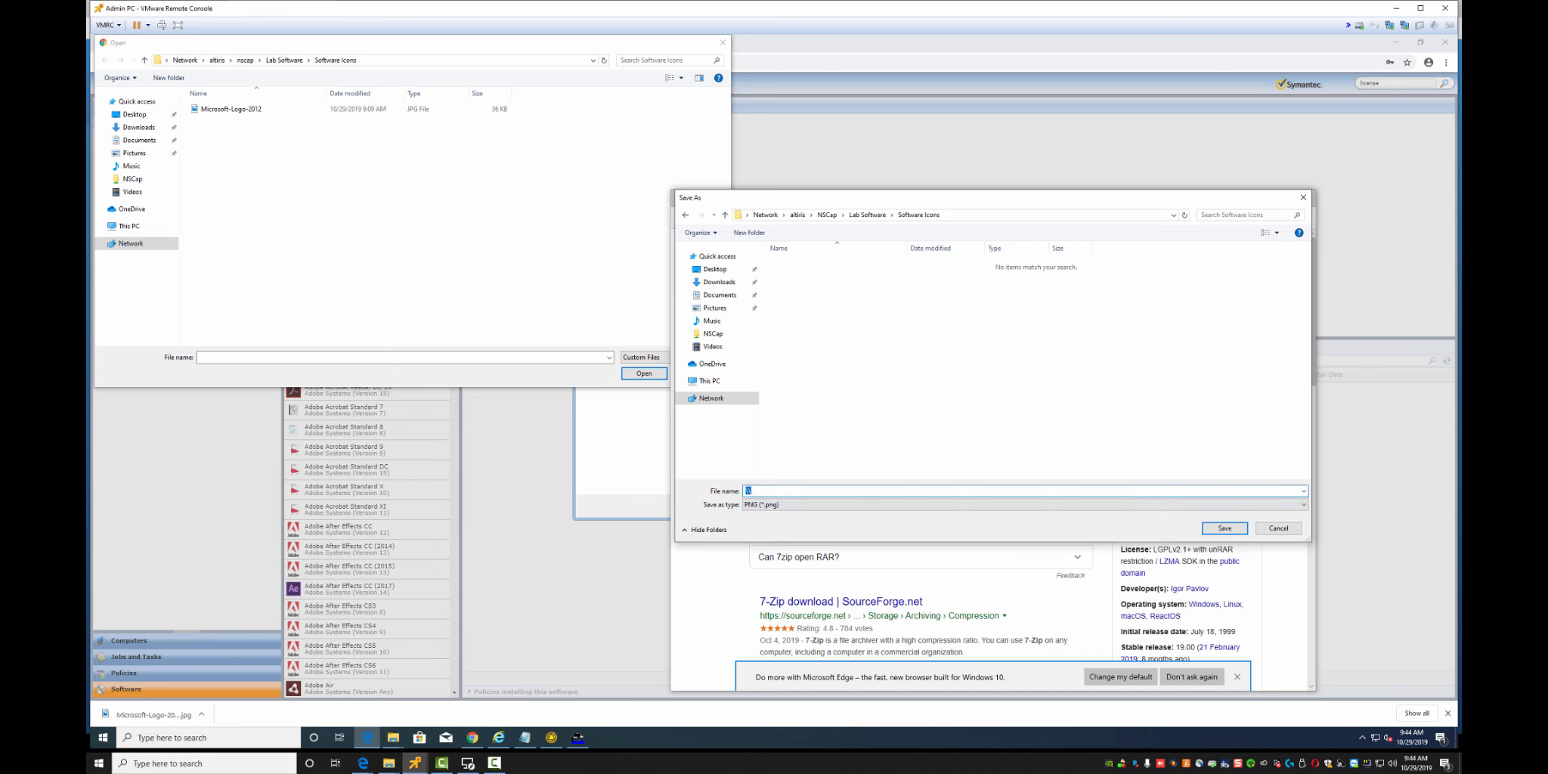
click(1278, 528)
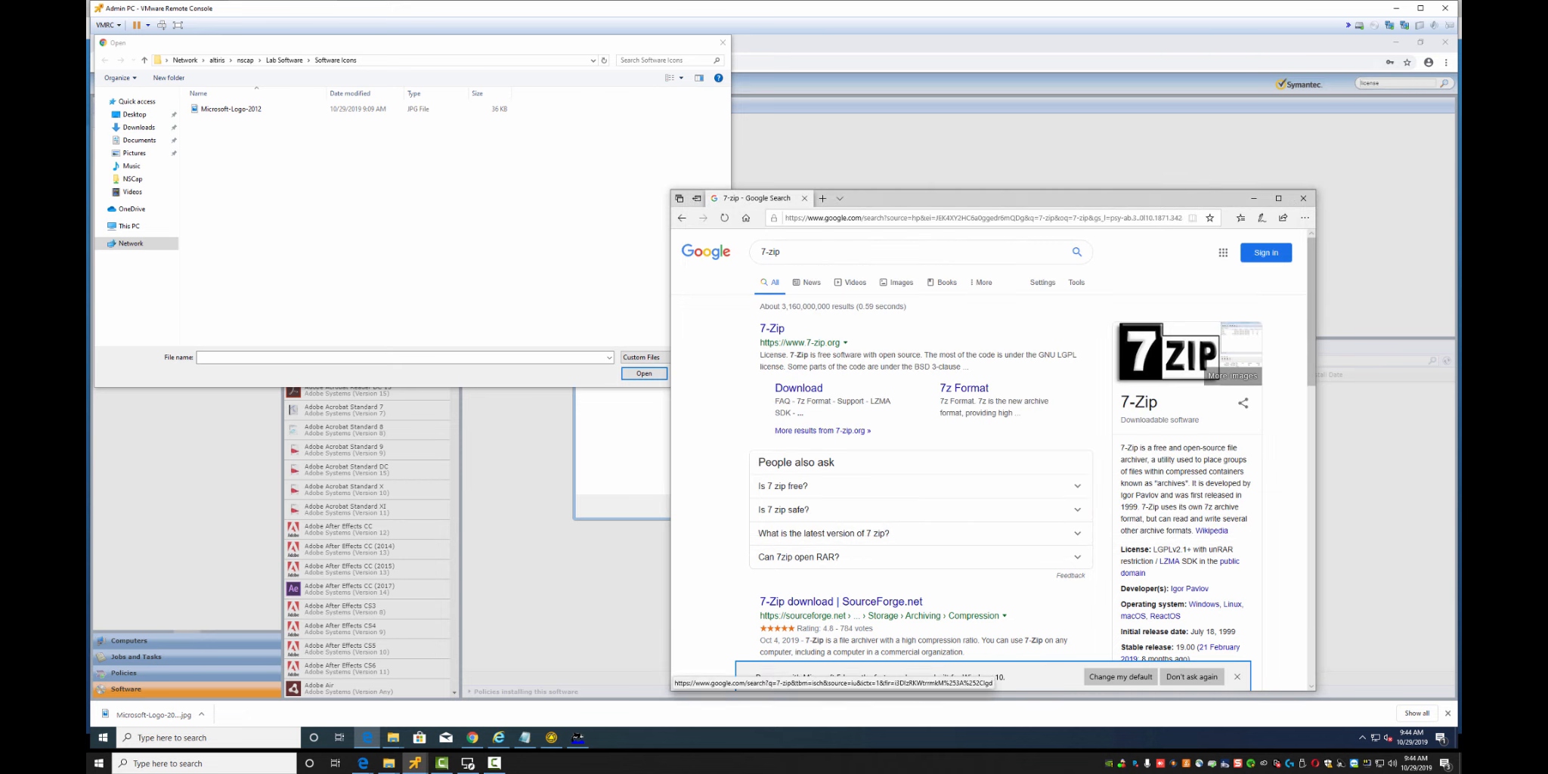
Save the 7-Zip logo as 7-zip in Software Icons and pick it as the product icon
right_click(1148, 360)
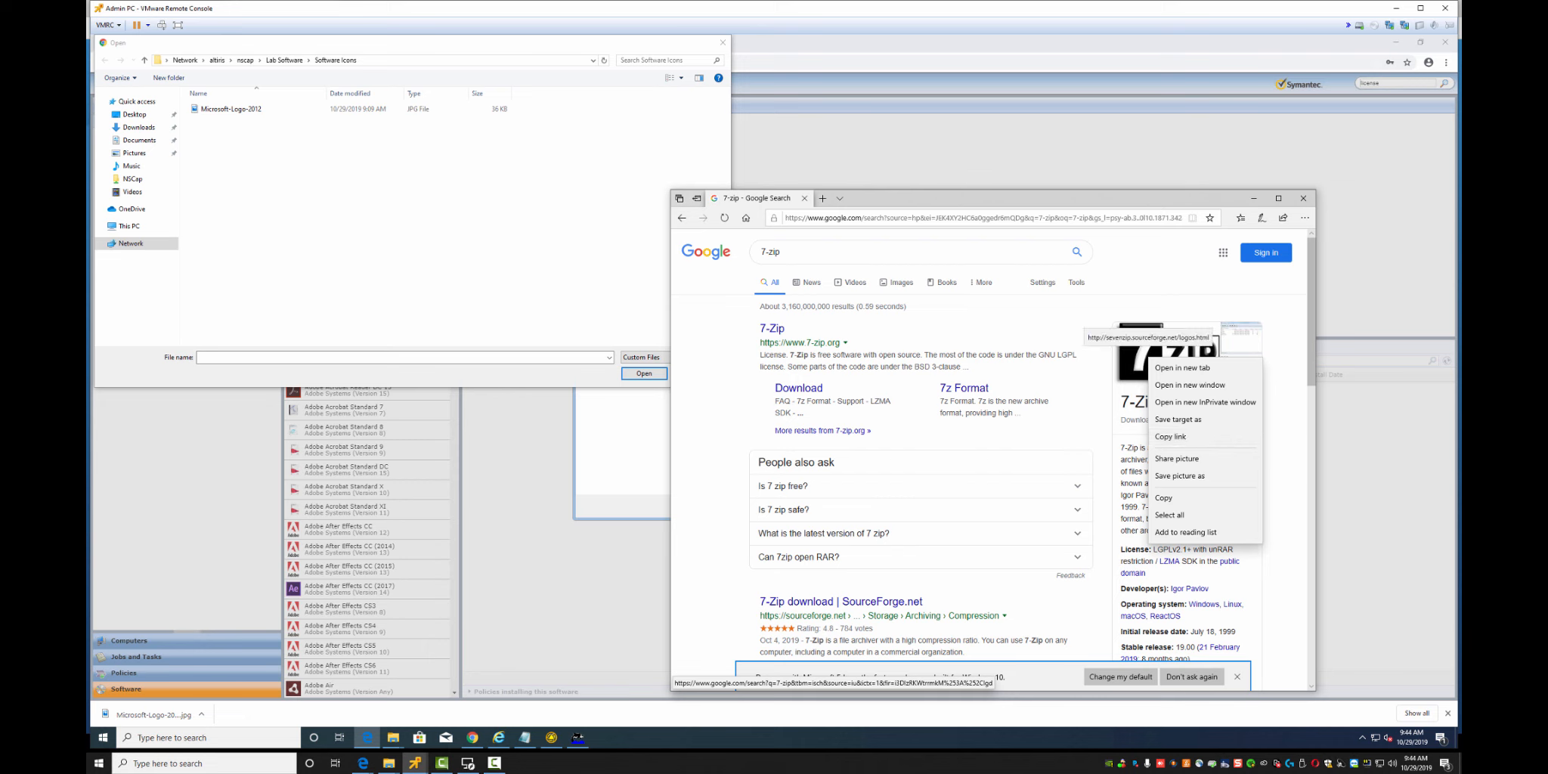
click(1180, 476)
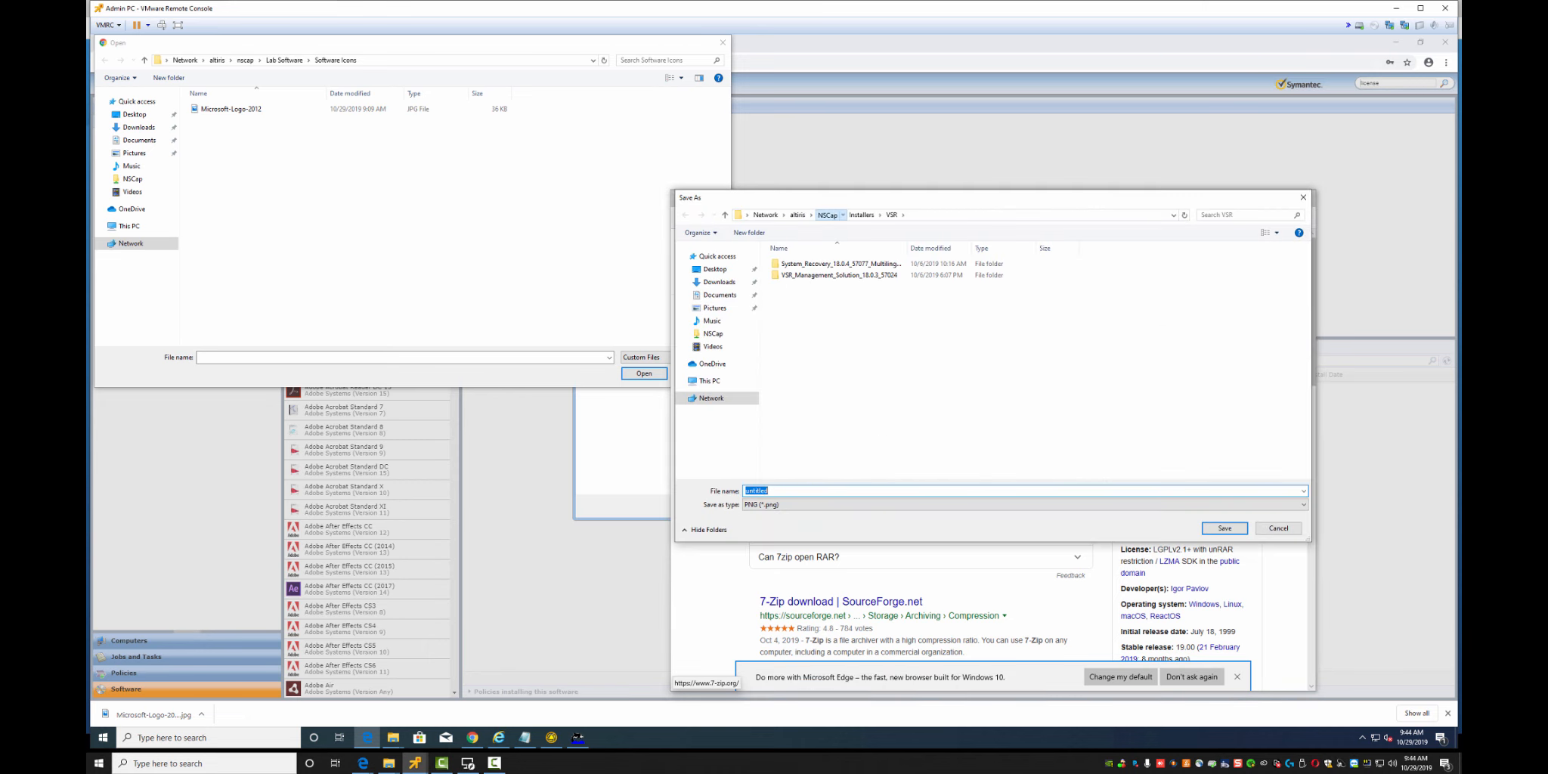
click(827, 214)
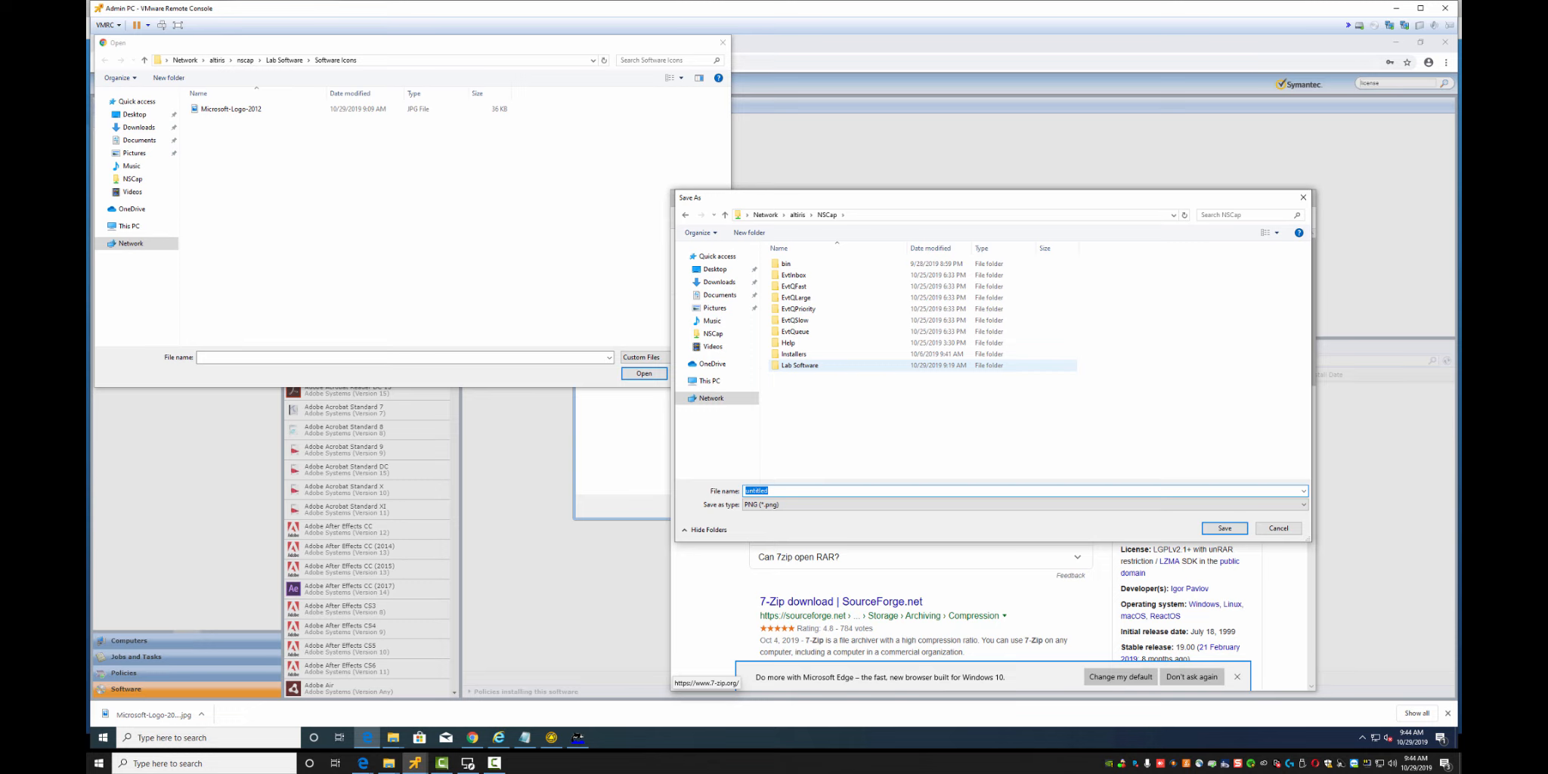
double_click(799, 365)
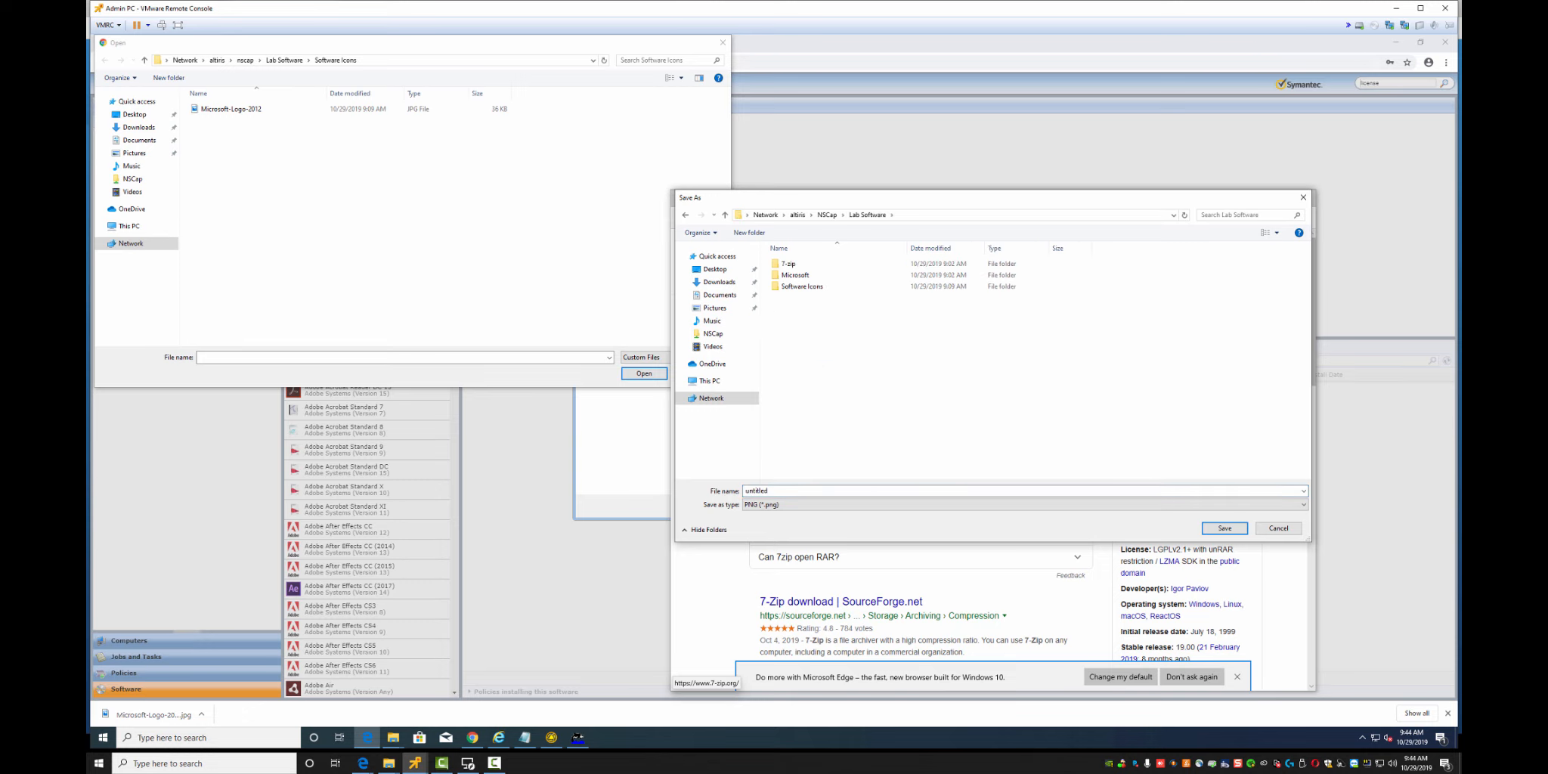
double_click(801, 286)
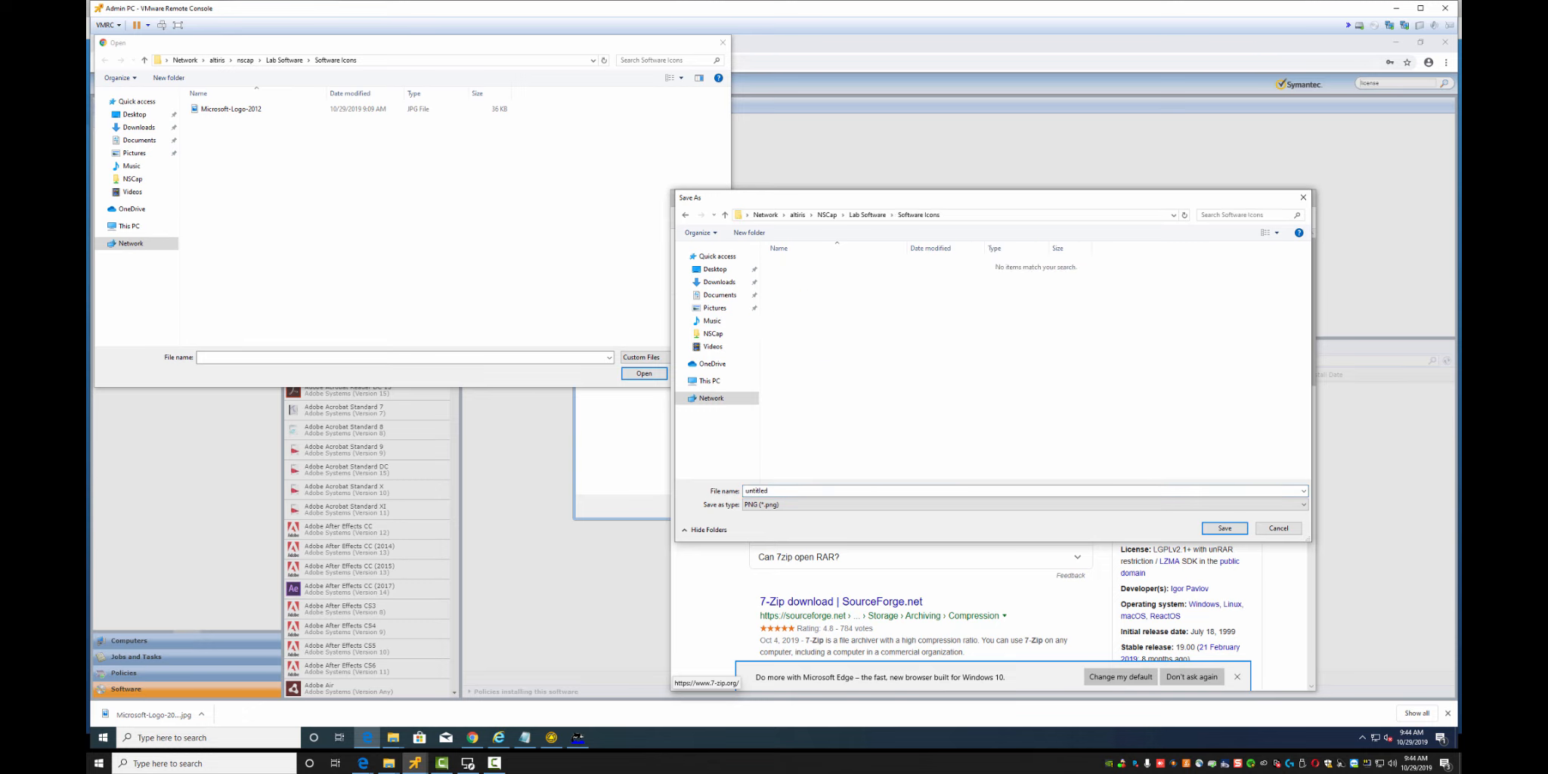
click(797, 491)
text(7-zip)
key(Return)
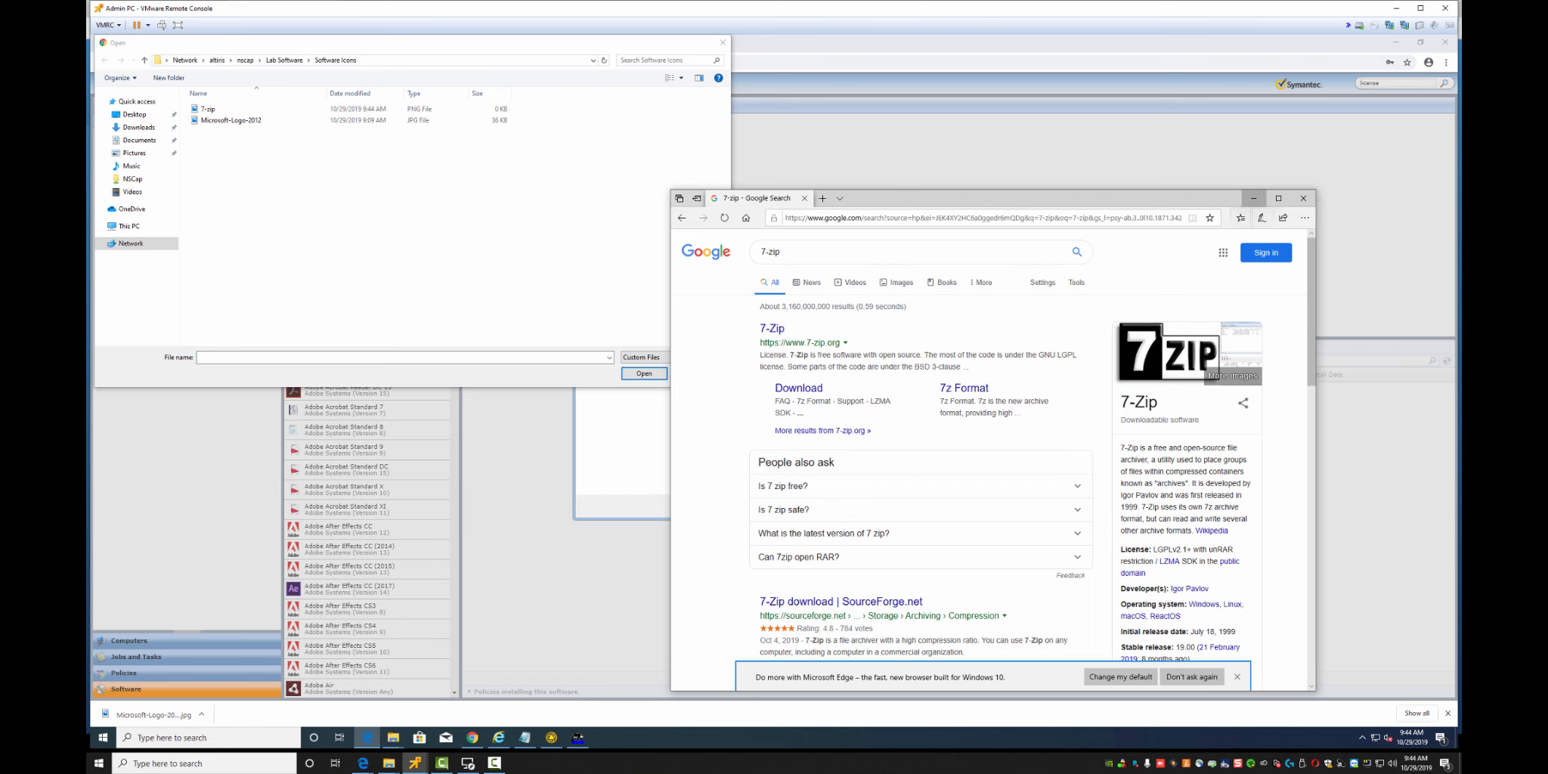
double_click(208, 109)
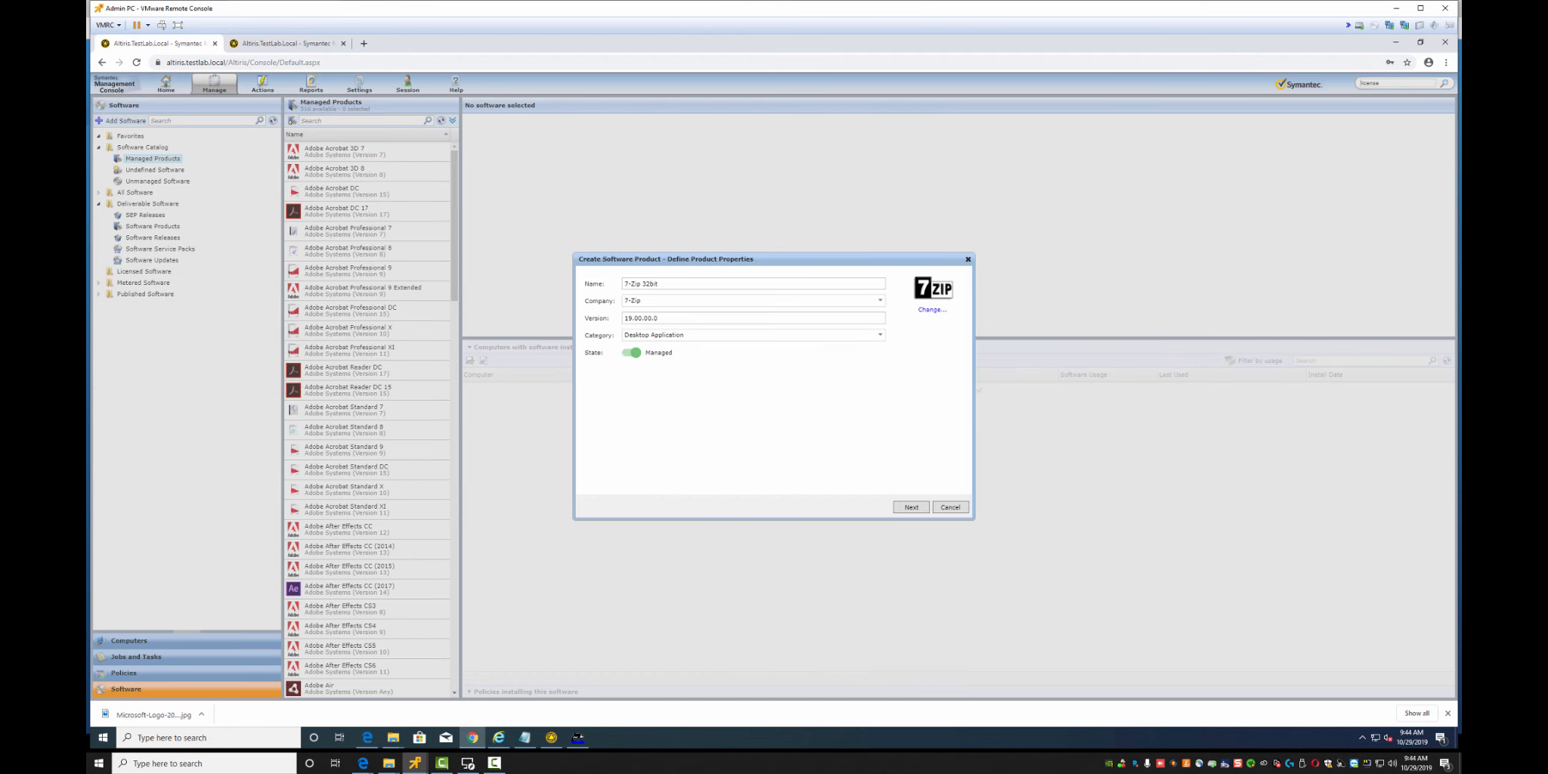
Advance the 7-Zip 32bit wizard to Define Product Inventory, showing 0 matching components
click(910, 507)
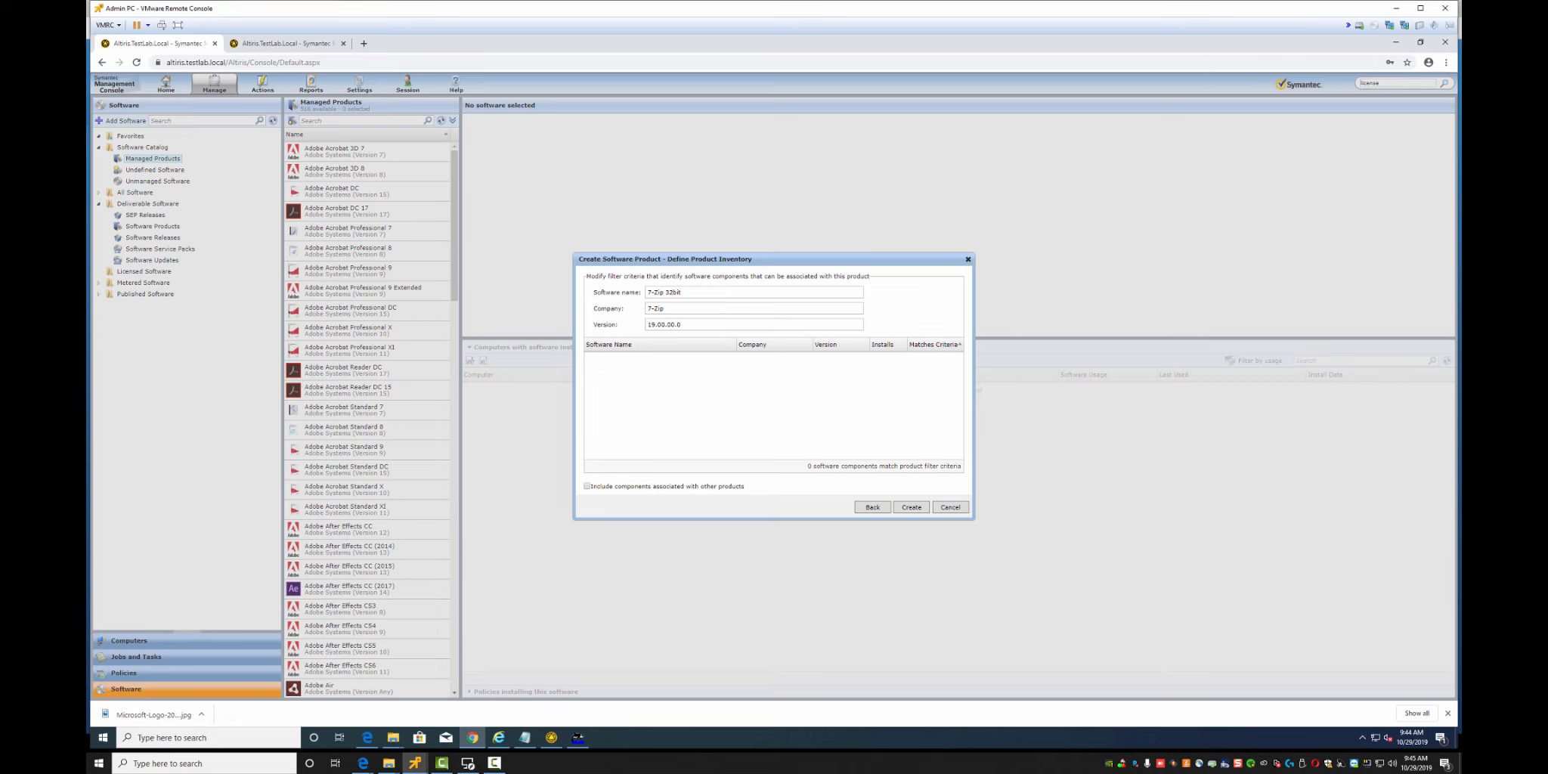
Create the 7-Zip 32bit software product from the Define Product Inventory dialog
click(911, 507)
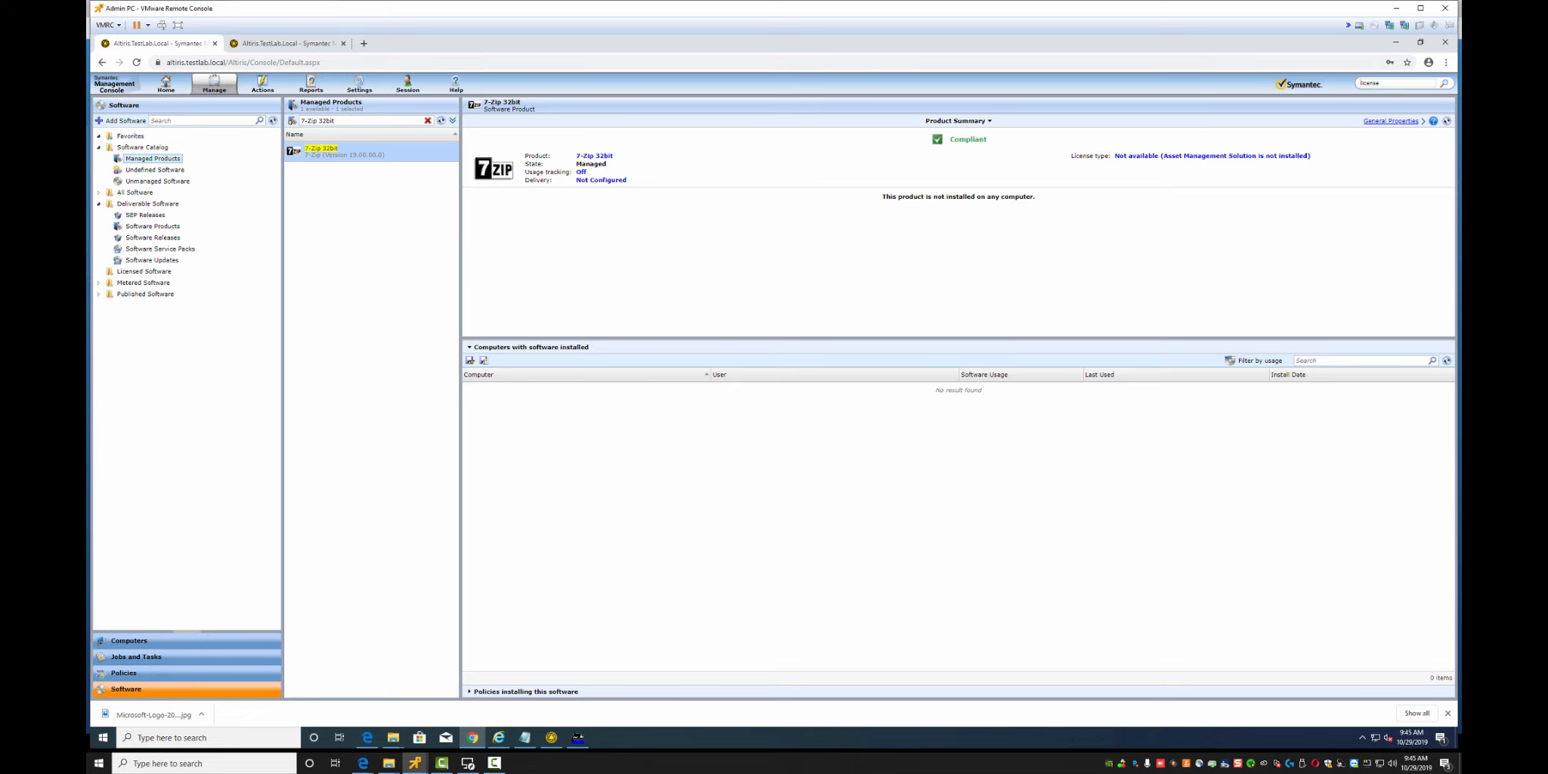
click(1390, 121)
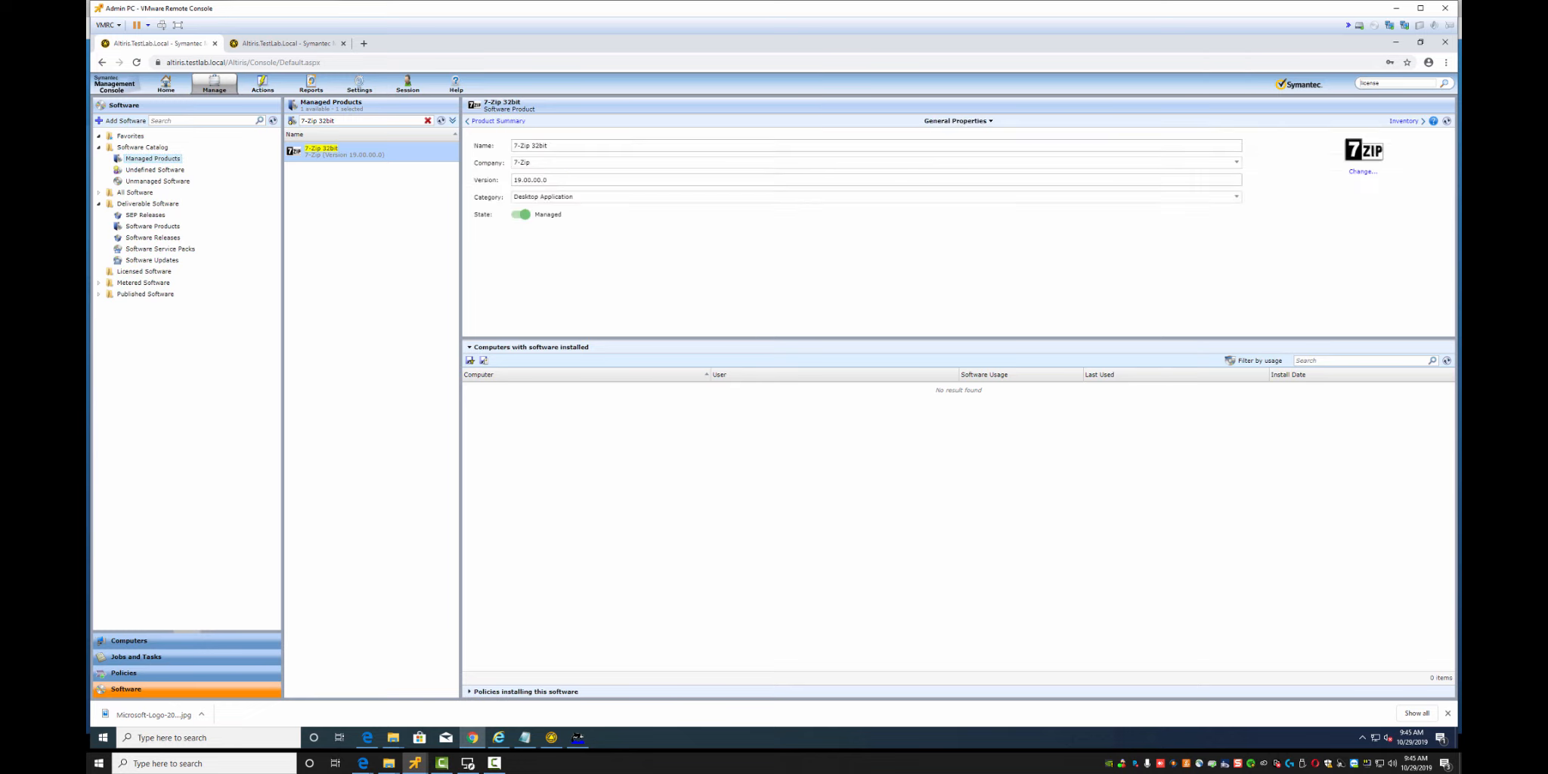
click(1403, 121)
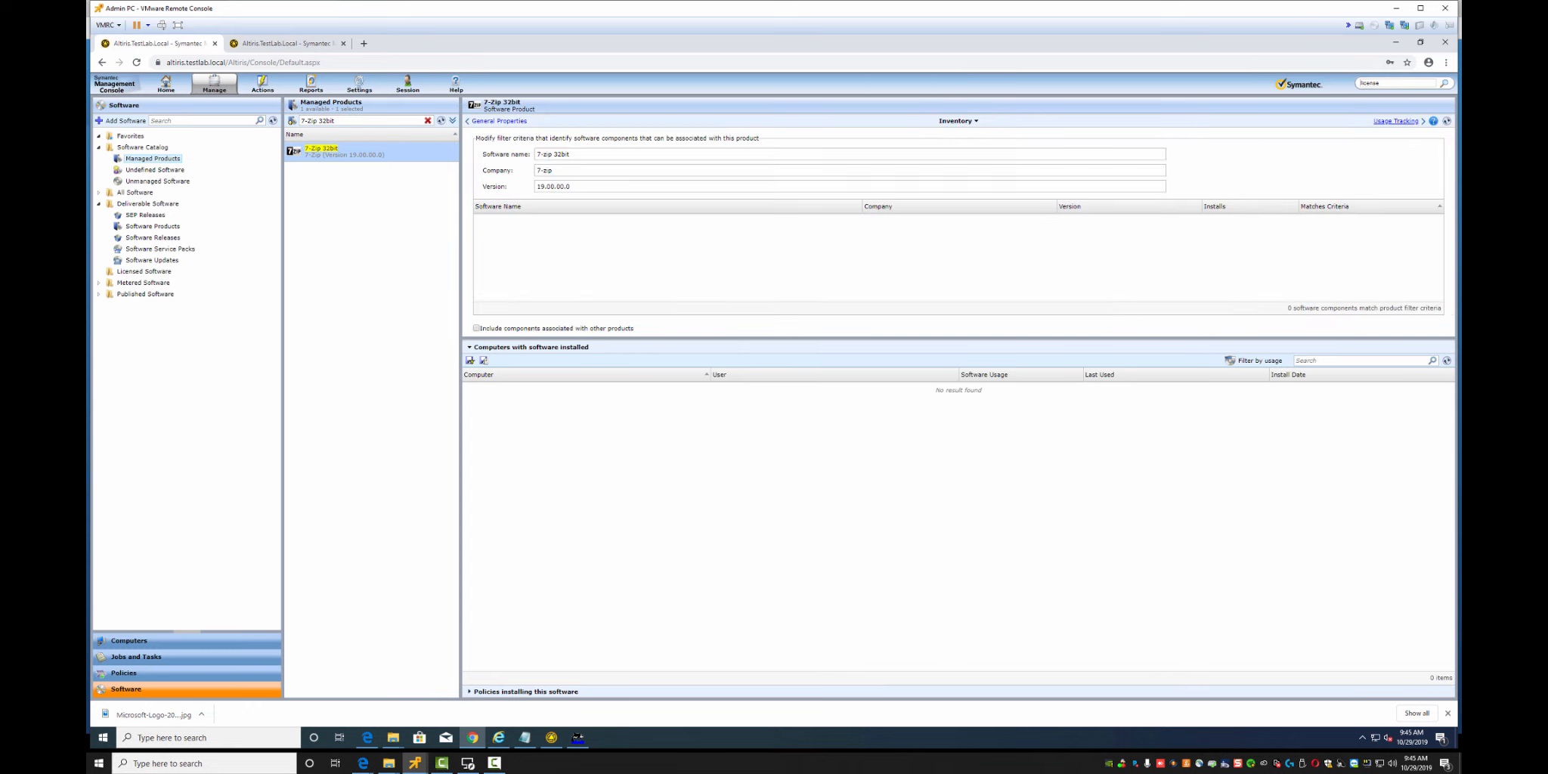
click(1402, 121)
click(1404, 121)
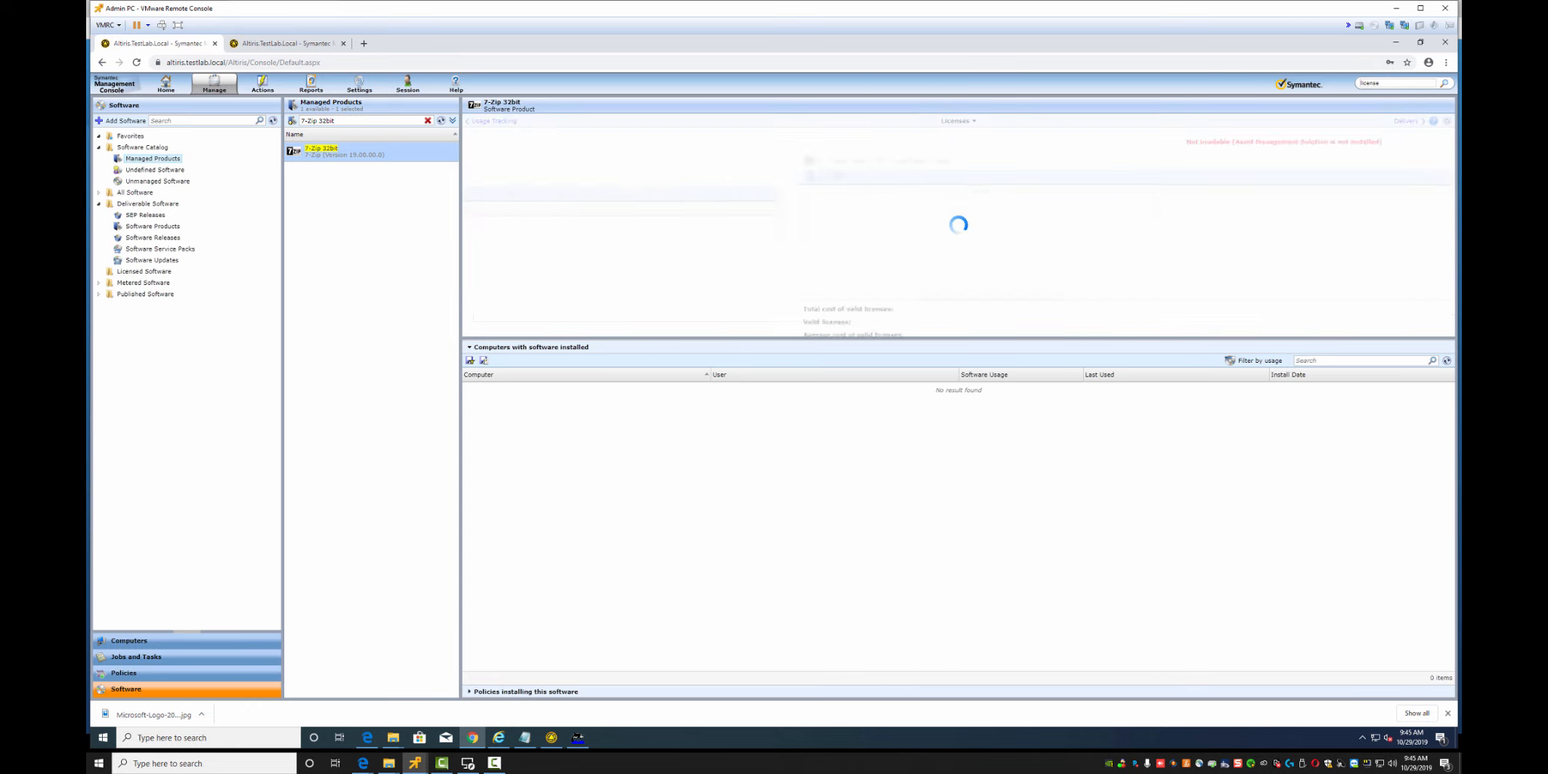
click(1404, 121)
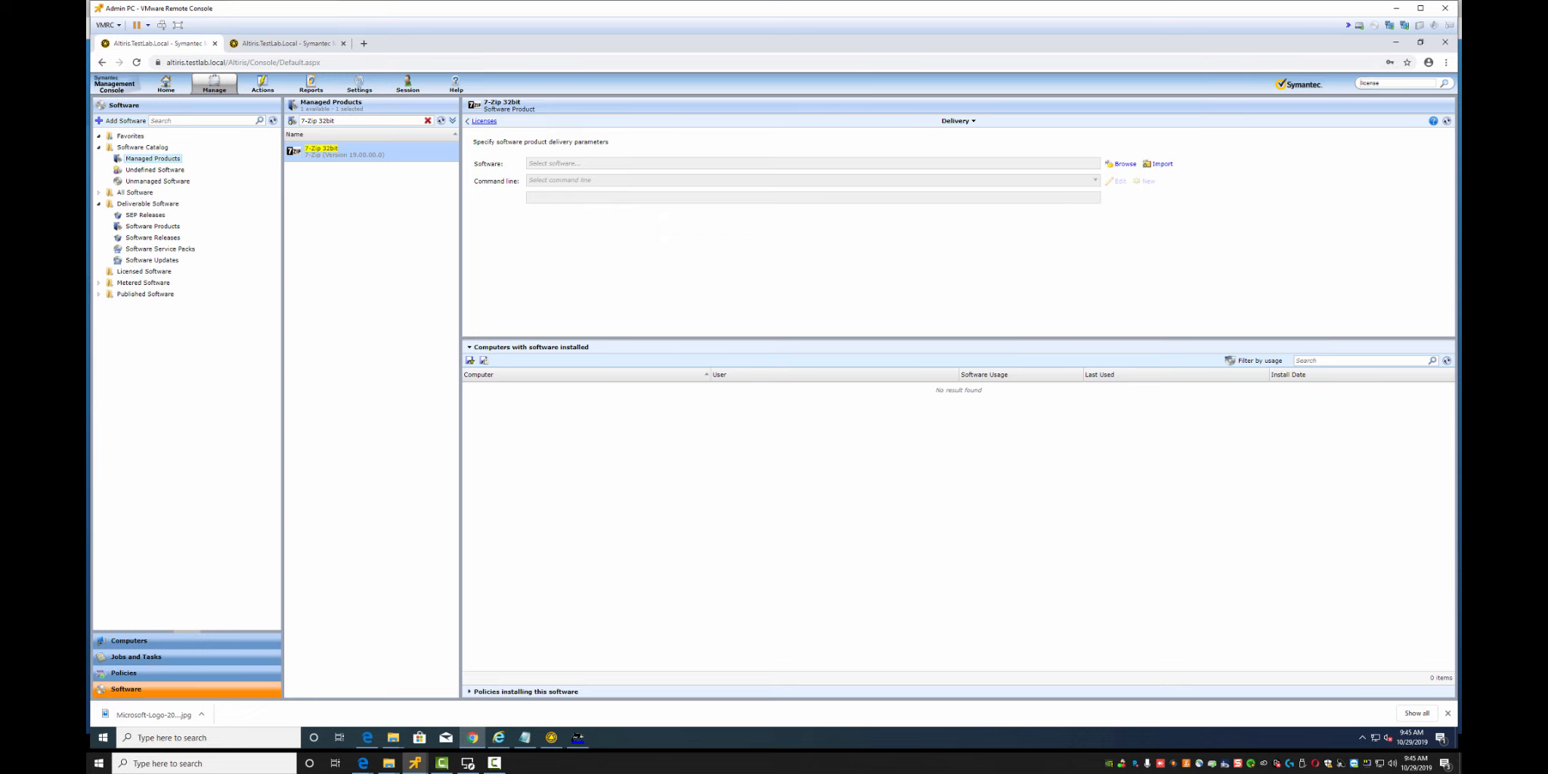
click(483, 121)
click(483, 121)
click(484, 121)
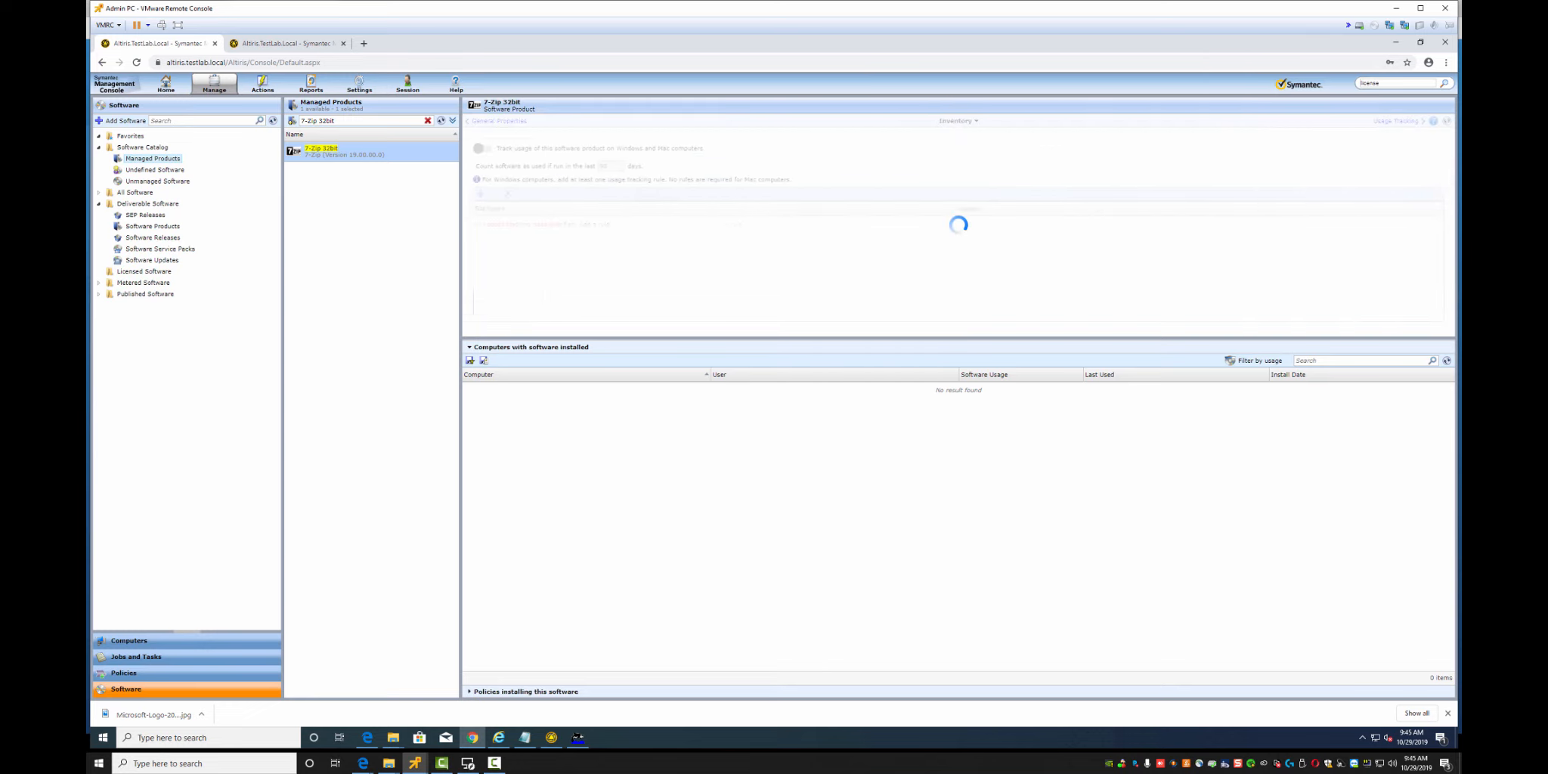
click(490, 121)
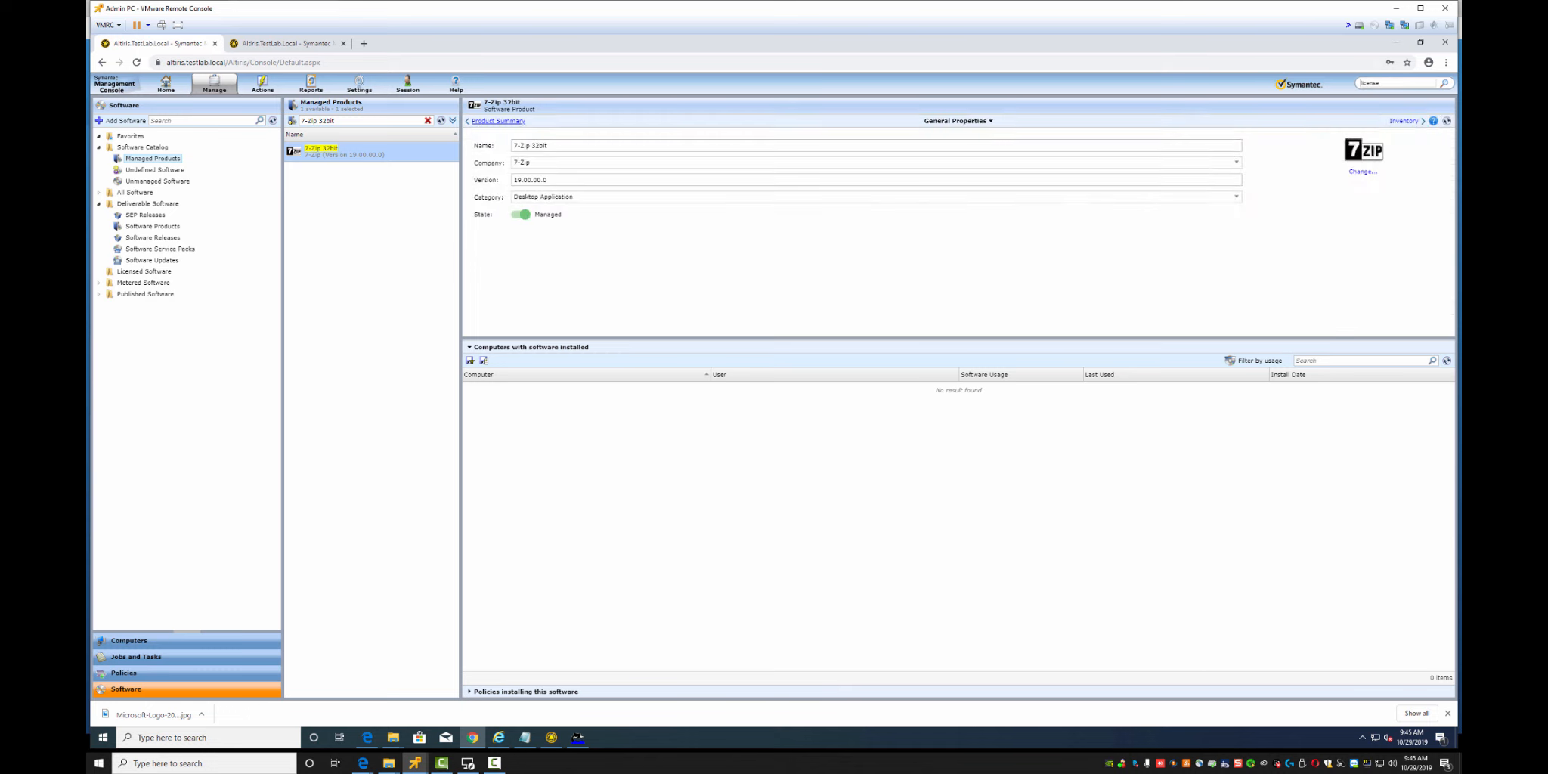
click(495, 121)
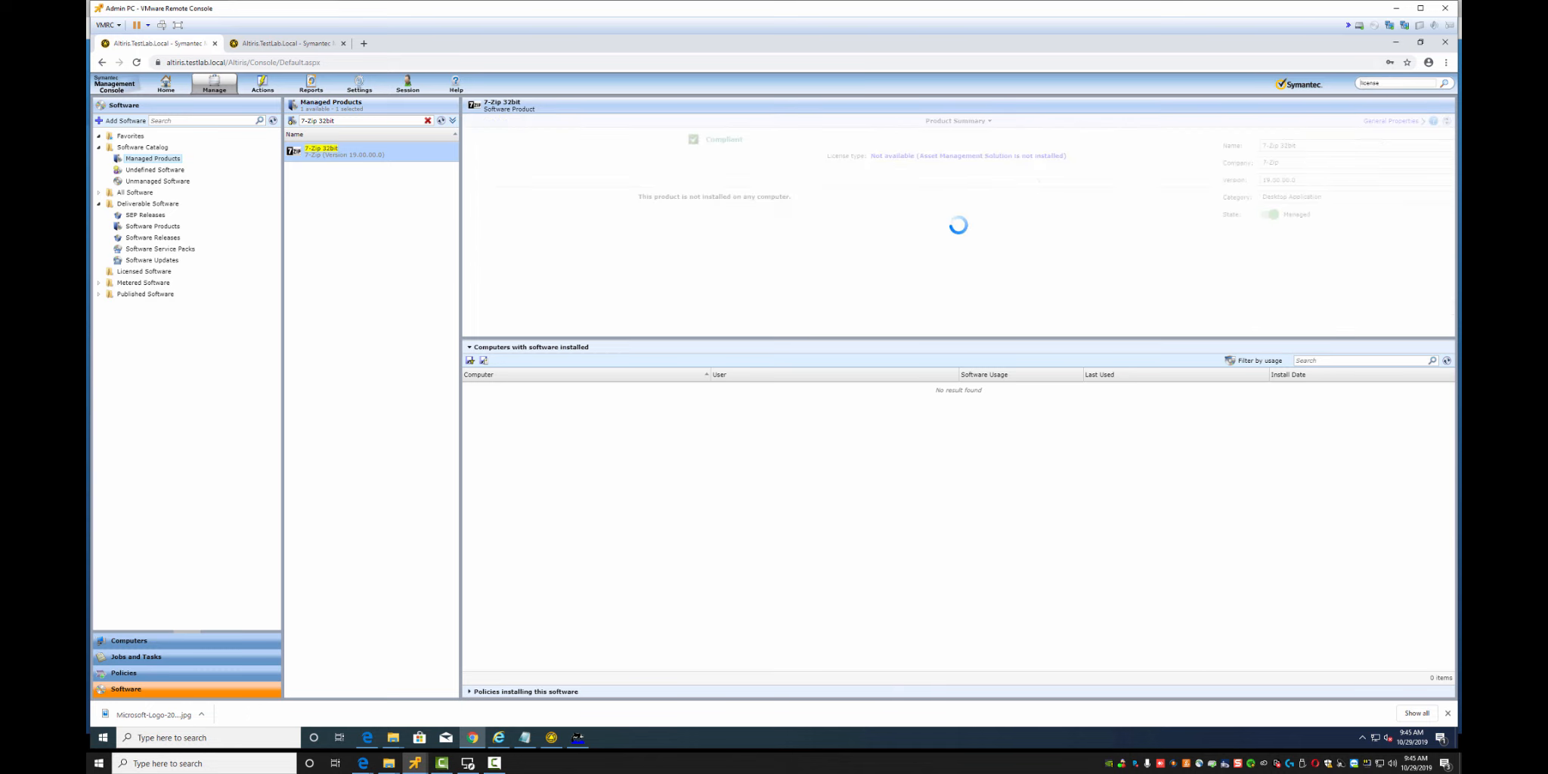
right_click(327, 154)
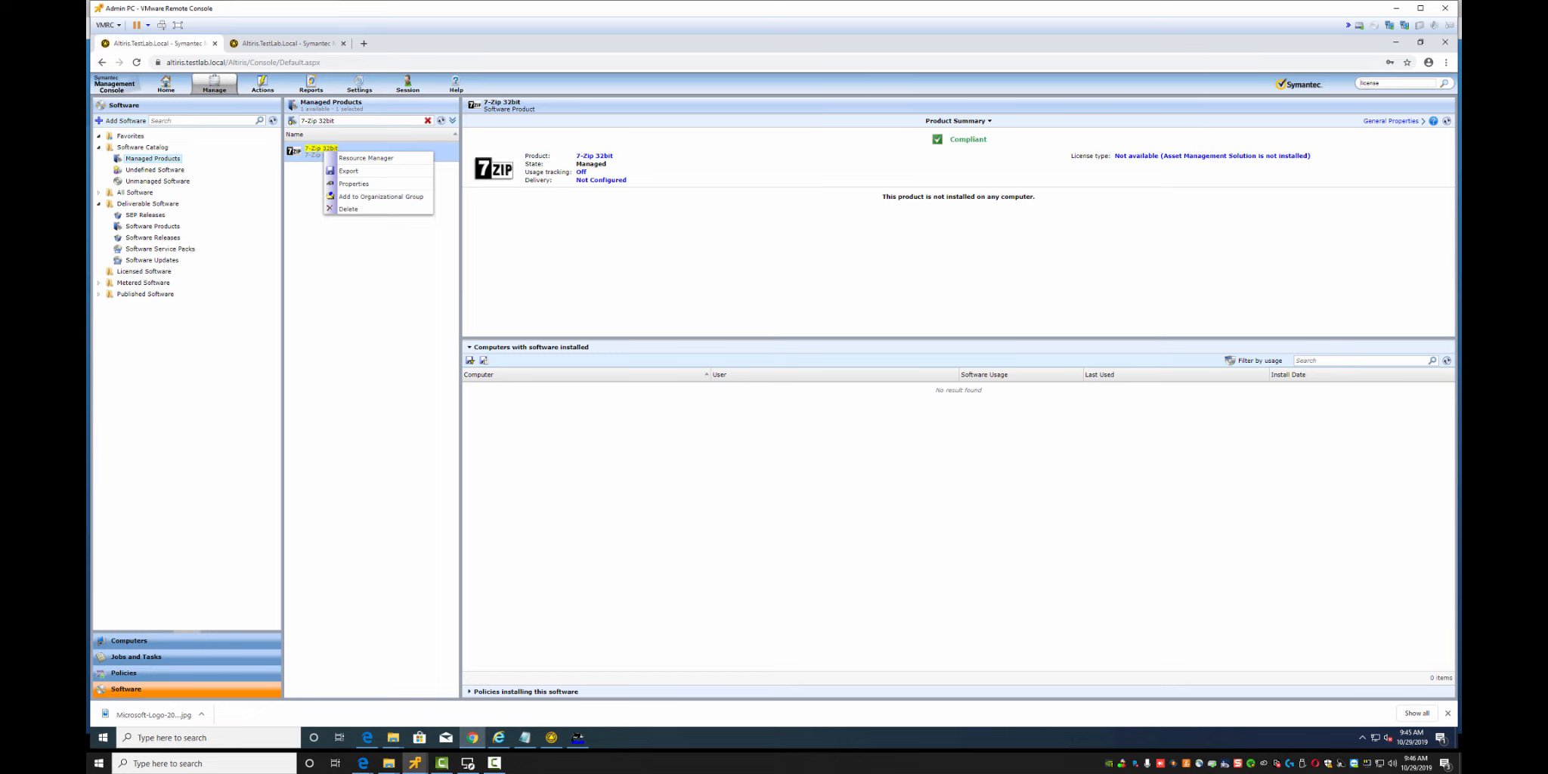
Import 7z1900.msi from the Notification Server's Lab Software 7-zip 32bit folder and reach Software Details
click(601, 180)
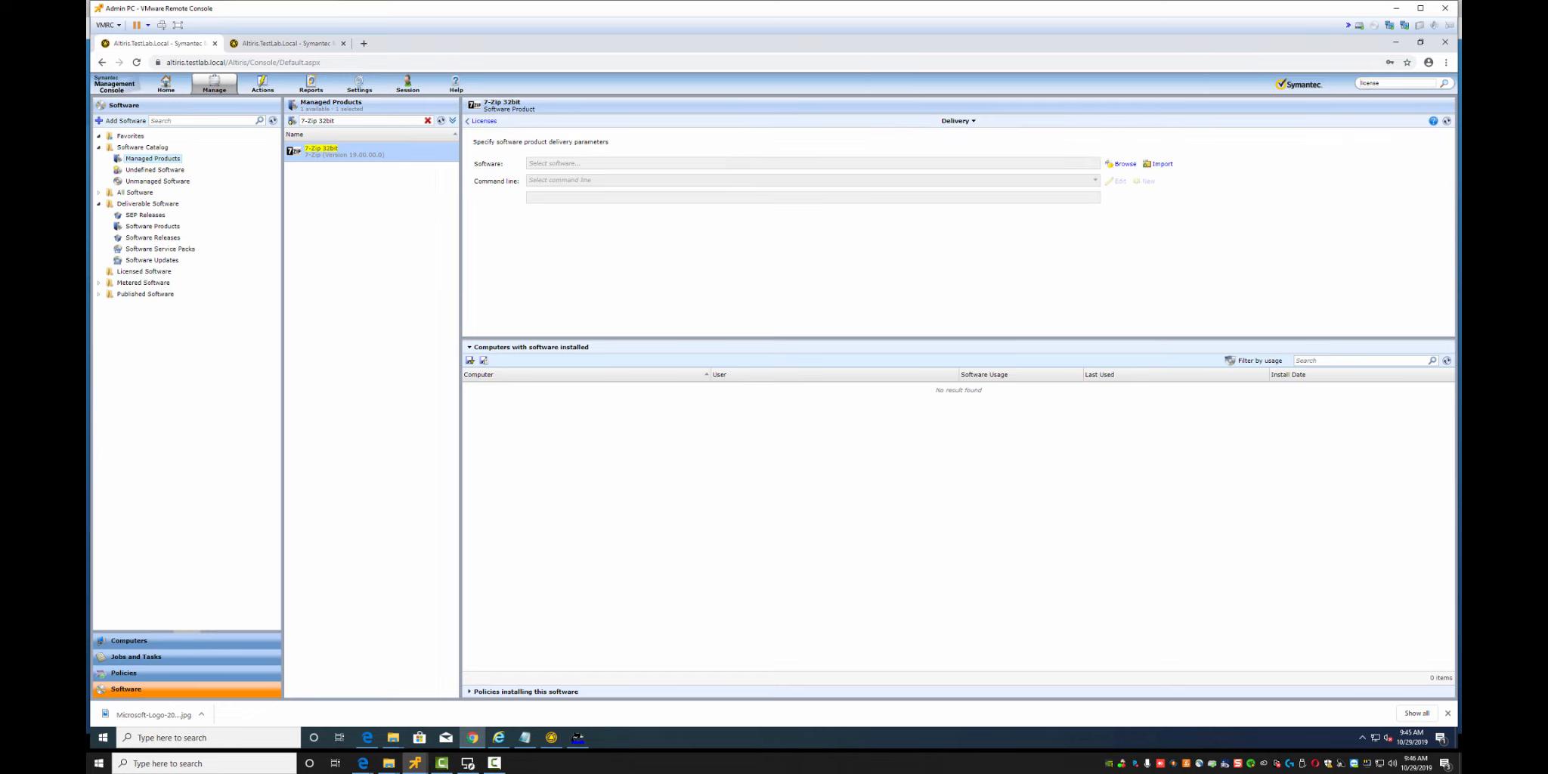
click(1158, 164)
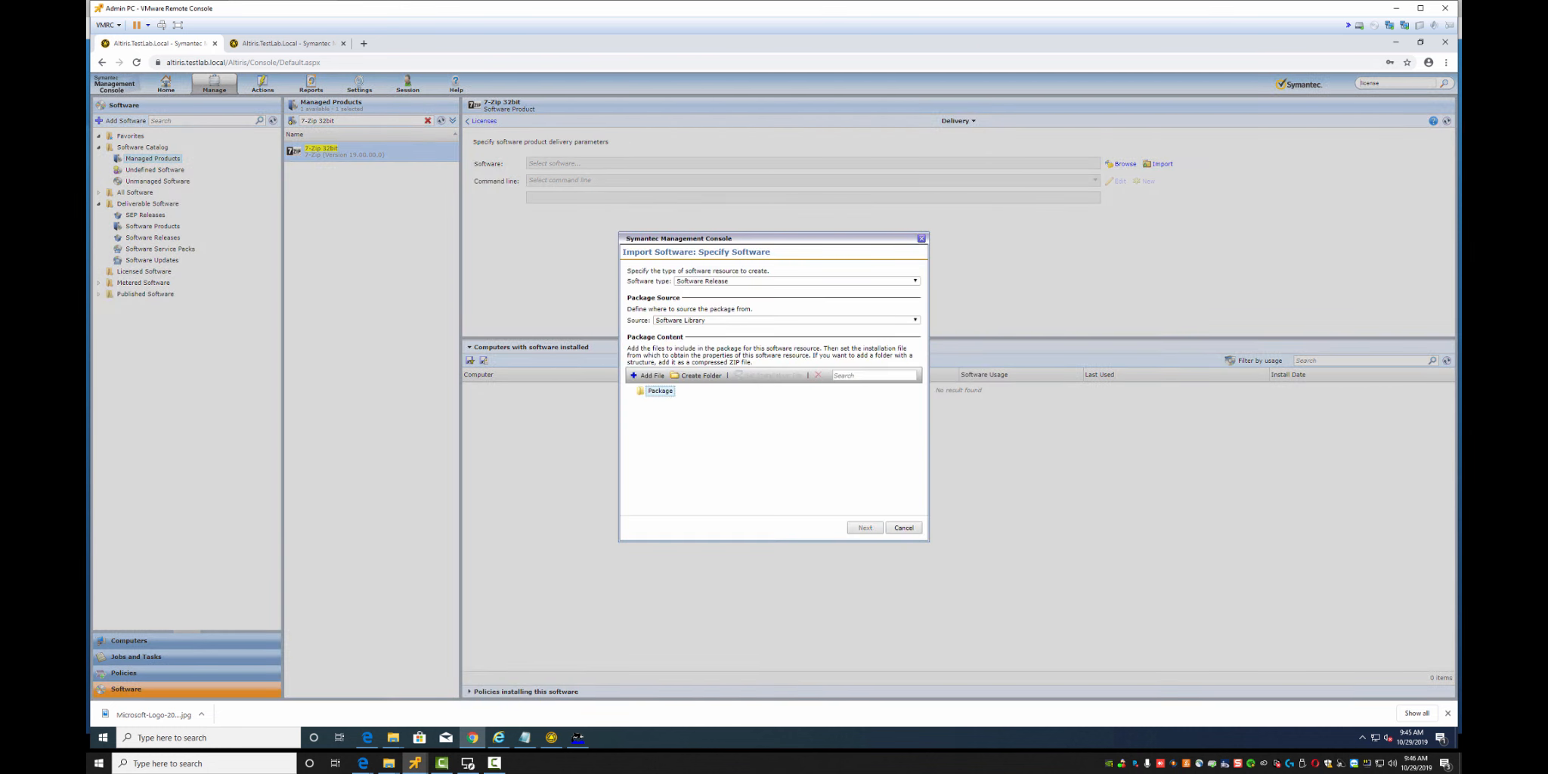
click(786, 320)
click(786, 337)
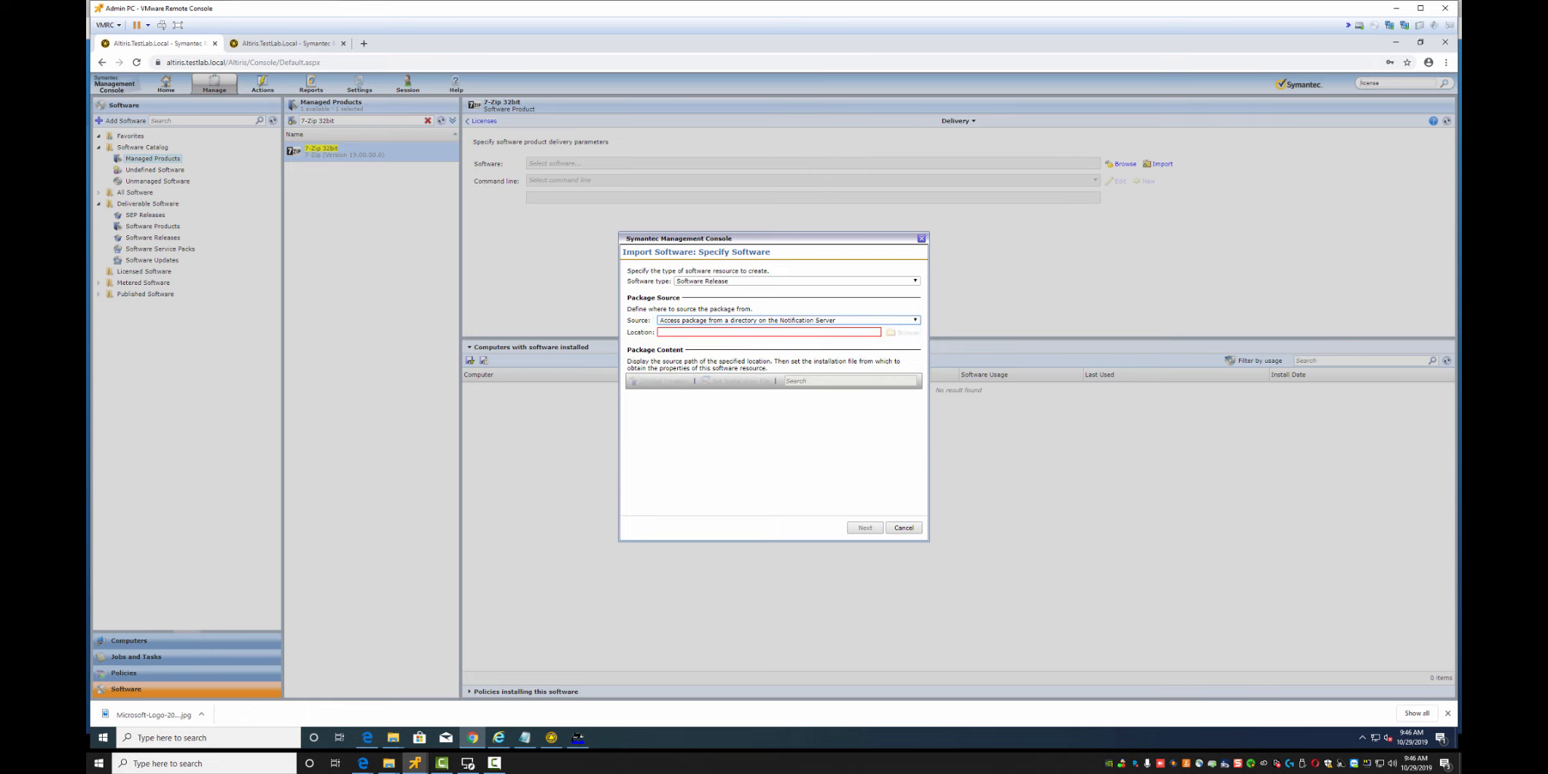
click(768, 331)
text(C:\Program Files\Altiris\Notification Server\NSCap\Lab Software\7-zip\32bit)
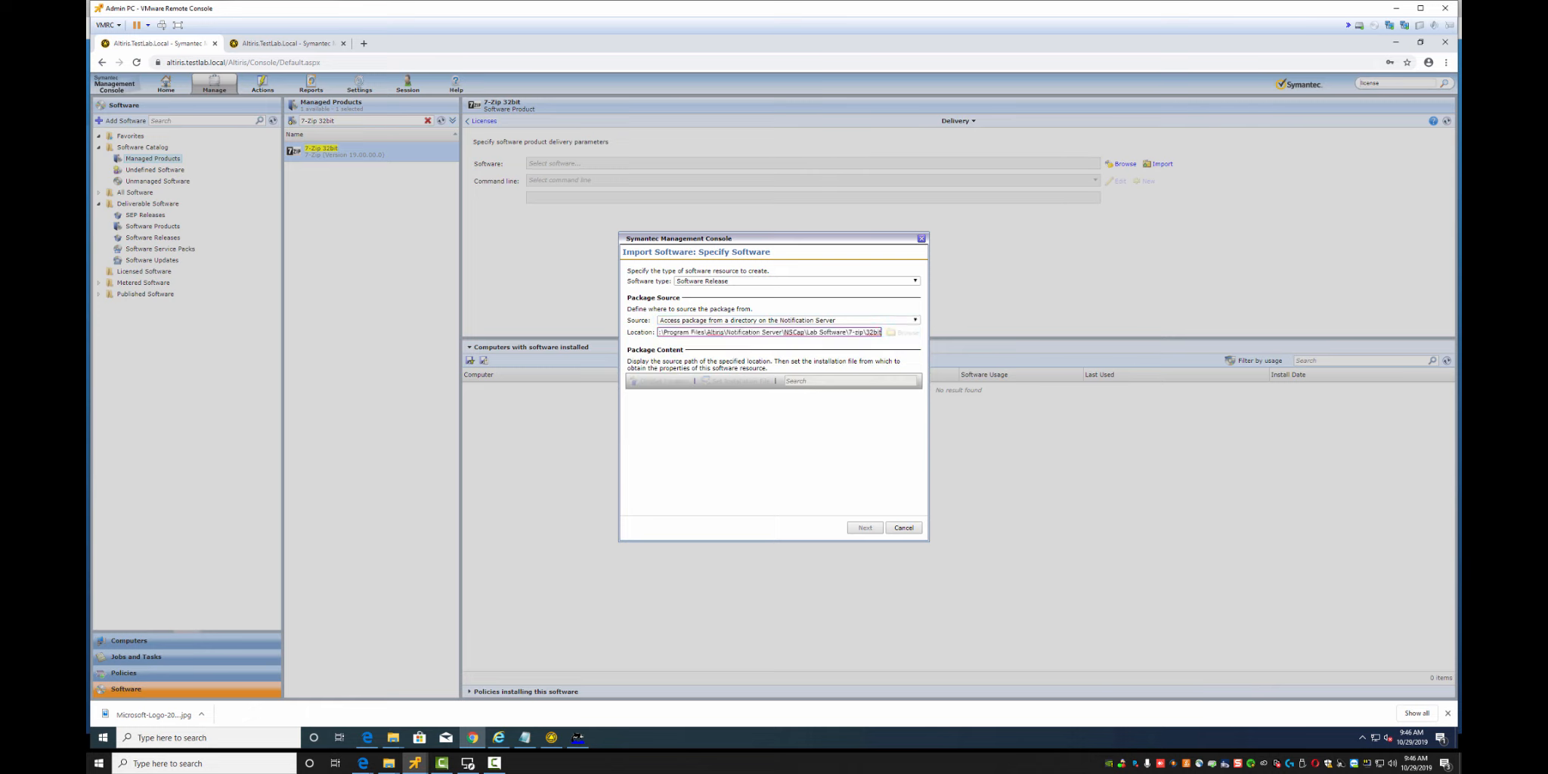
key(Tab)
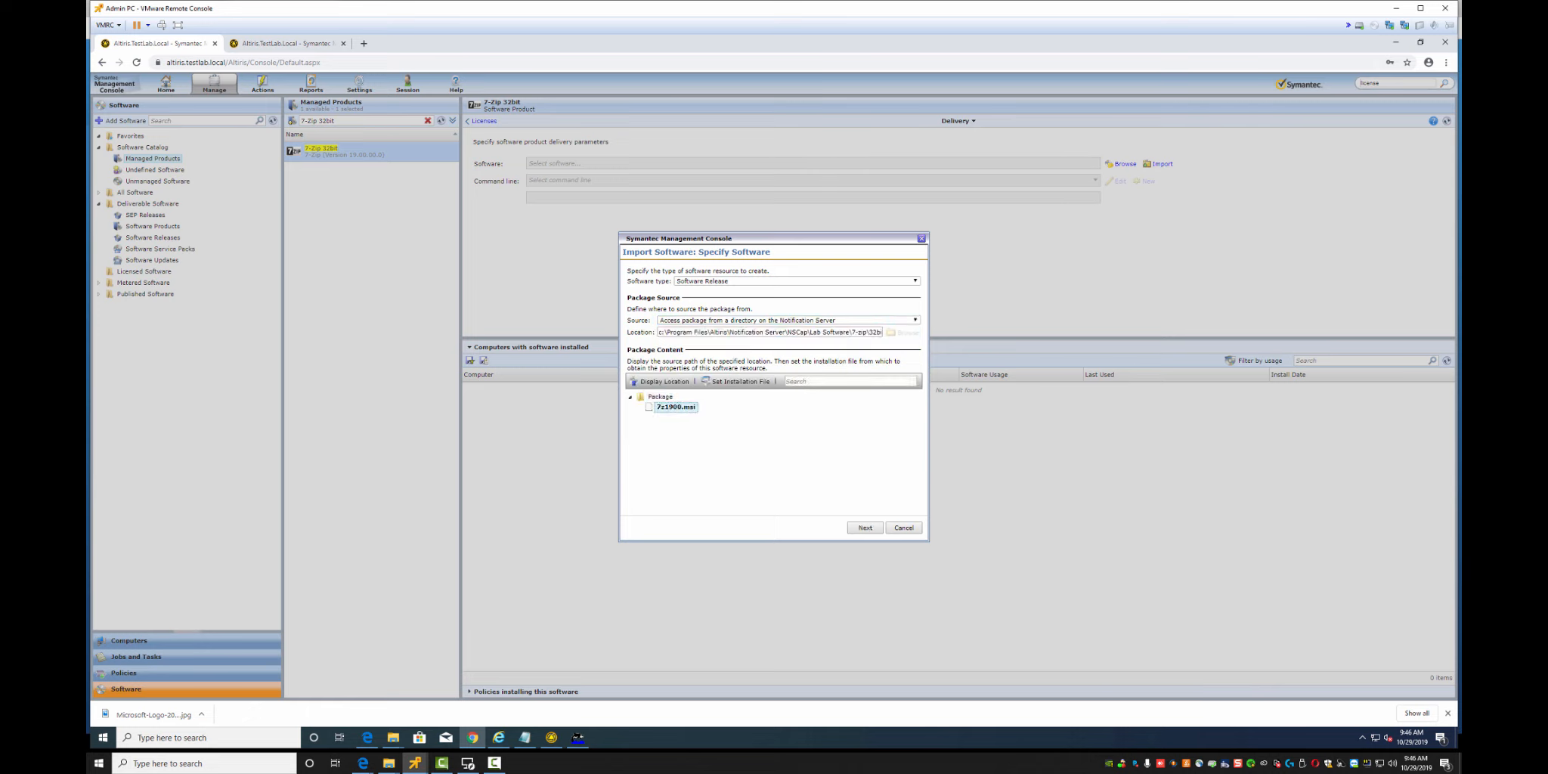
click(865, 527)
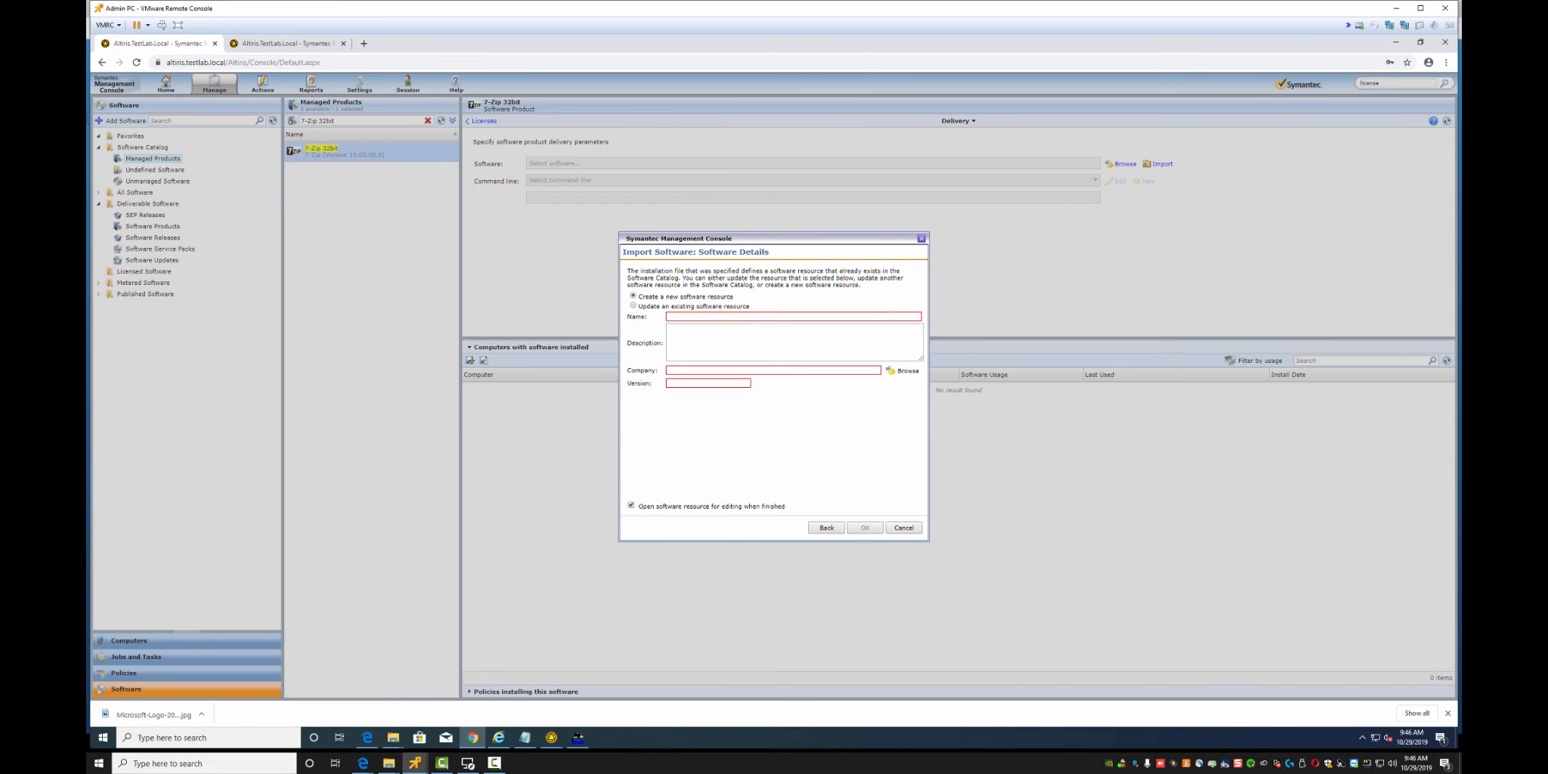
Enter name 7-Zip 32bit, choose company 7-Zip and set version 19.00.00.0
click(703, 317)
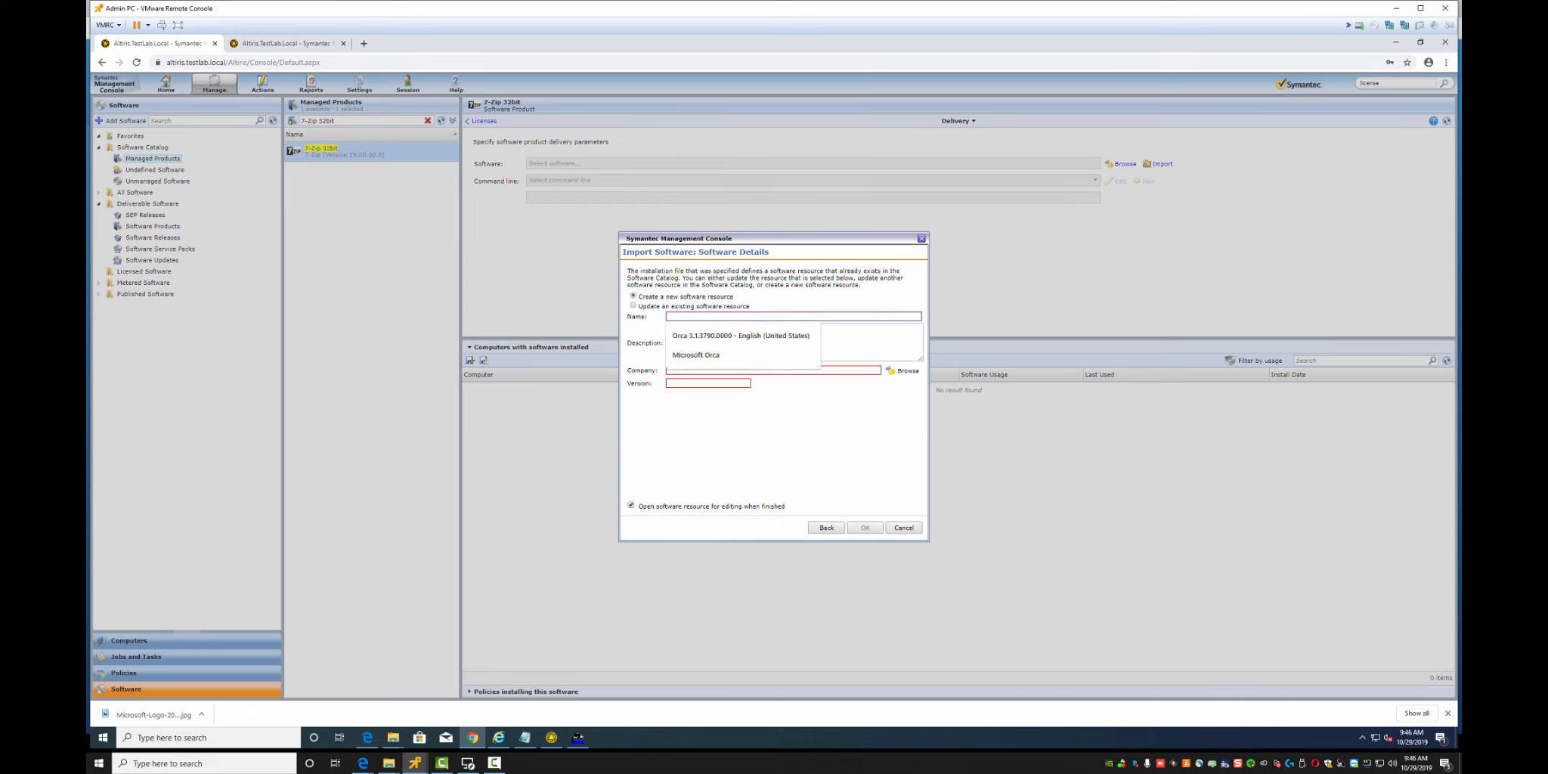
text(7)
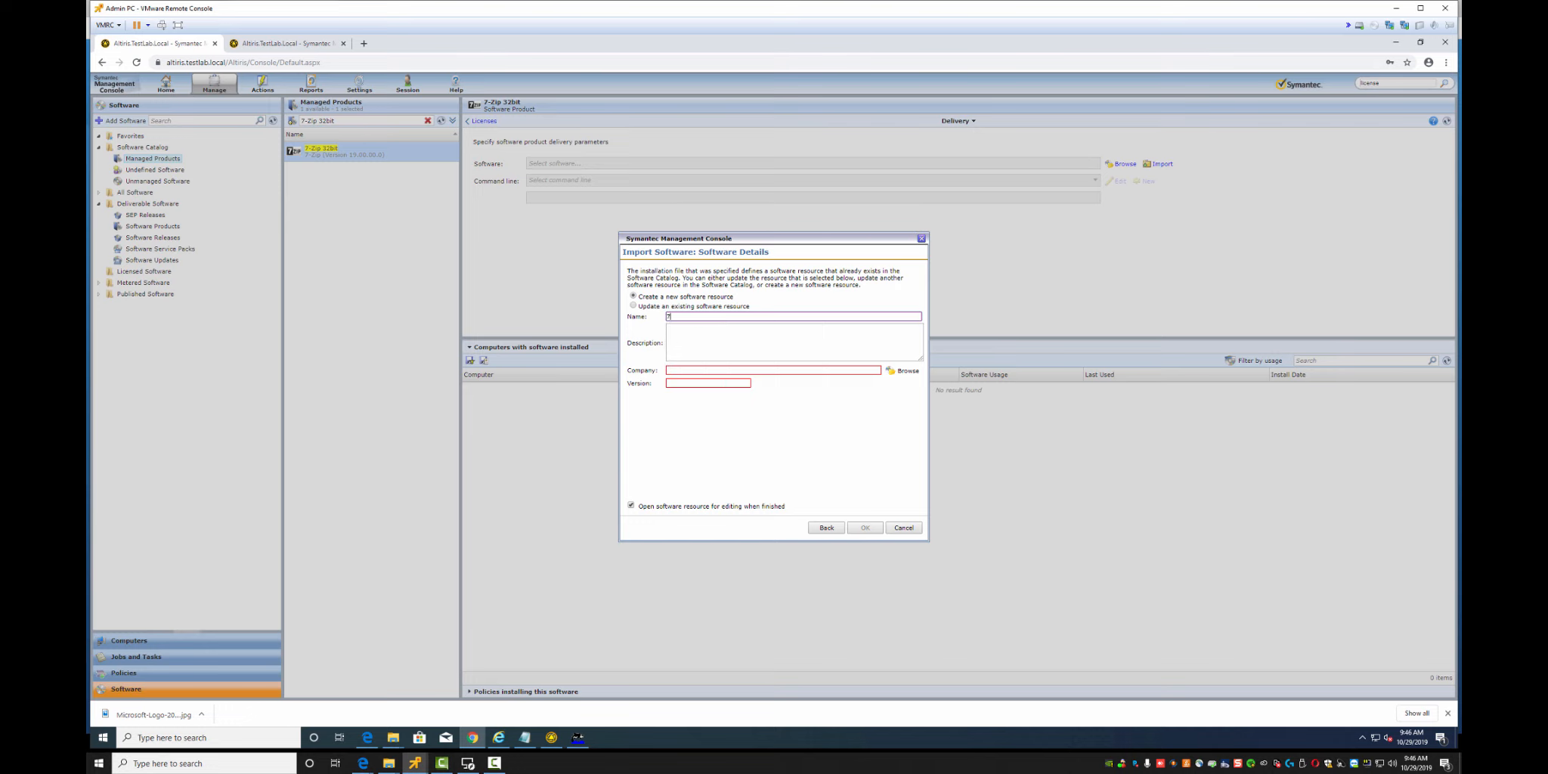
text(-Zip 32bit)
click(695, 371)
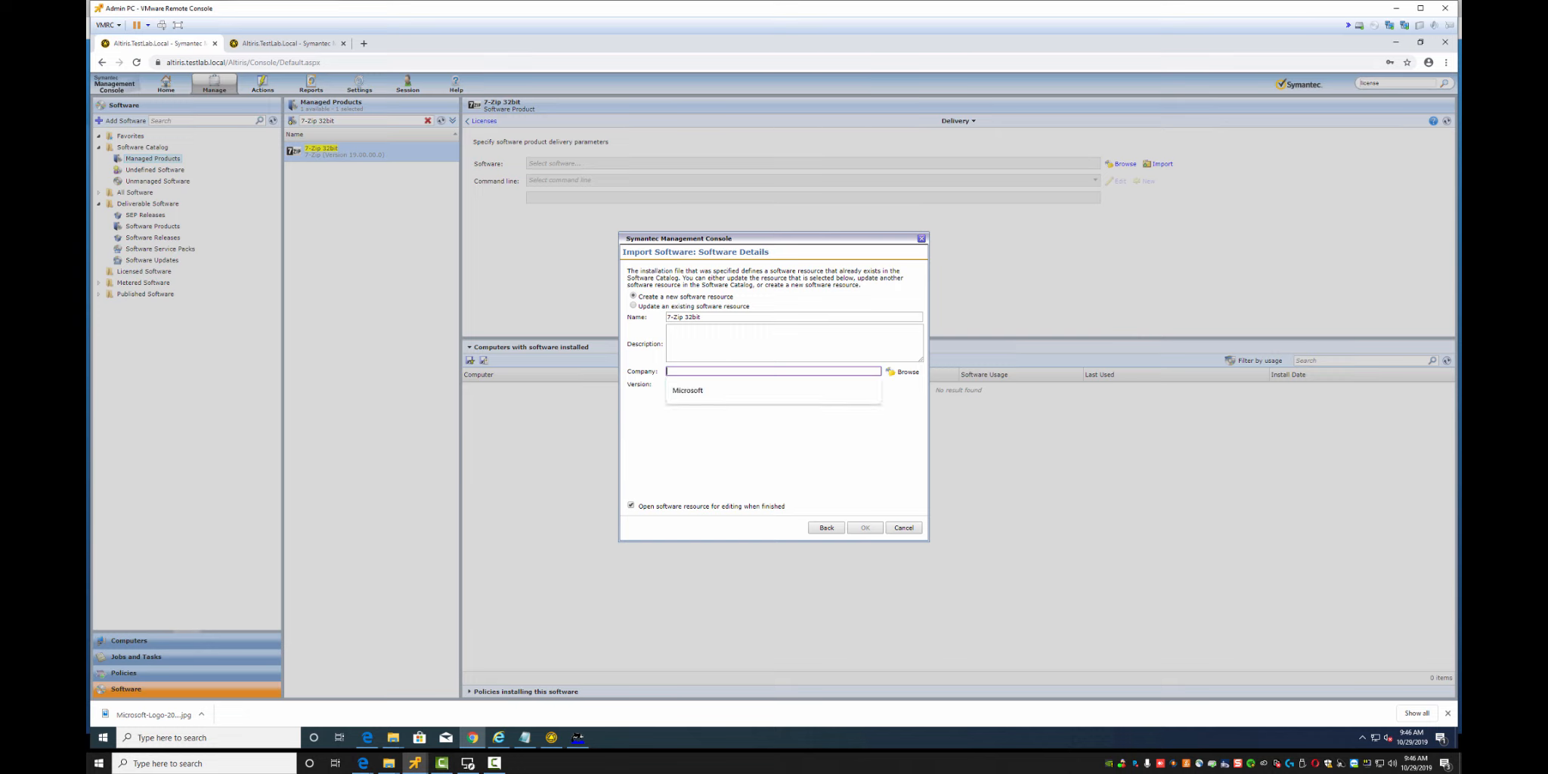
text(7-zip)
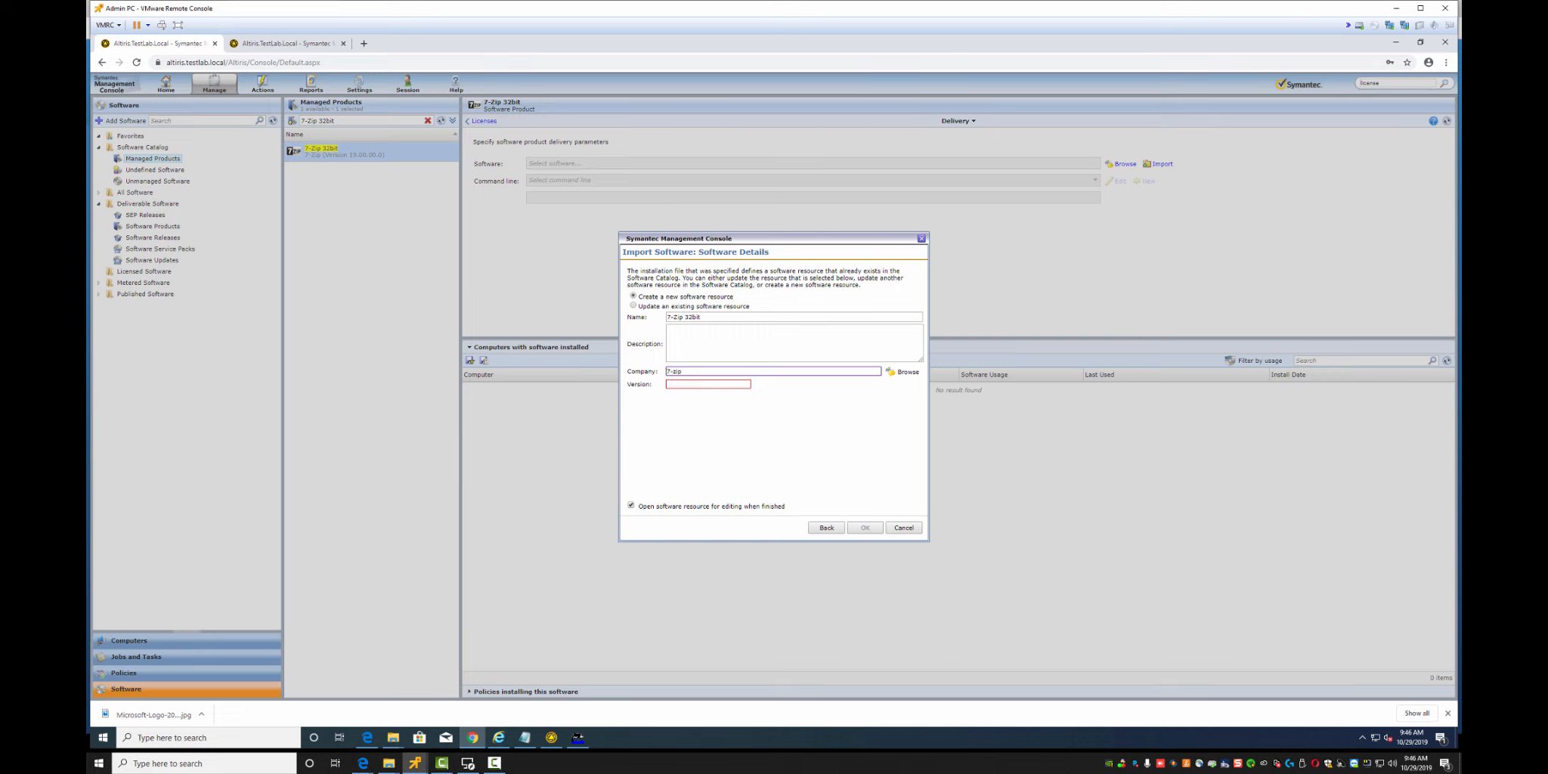
click(903, 371)
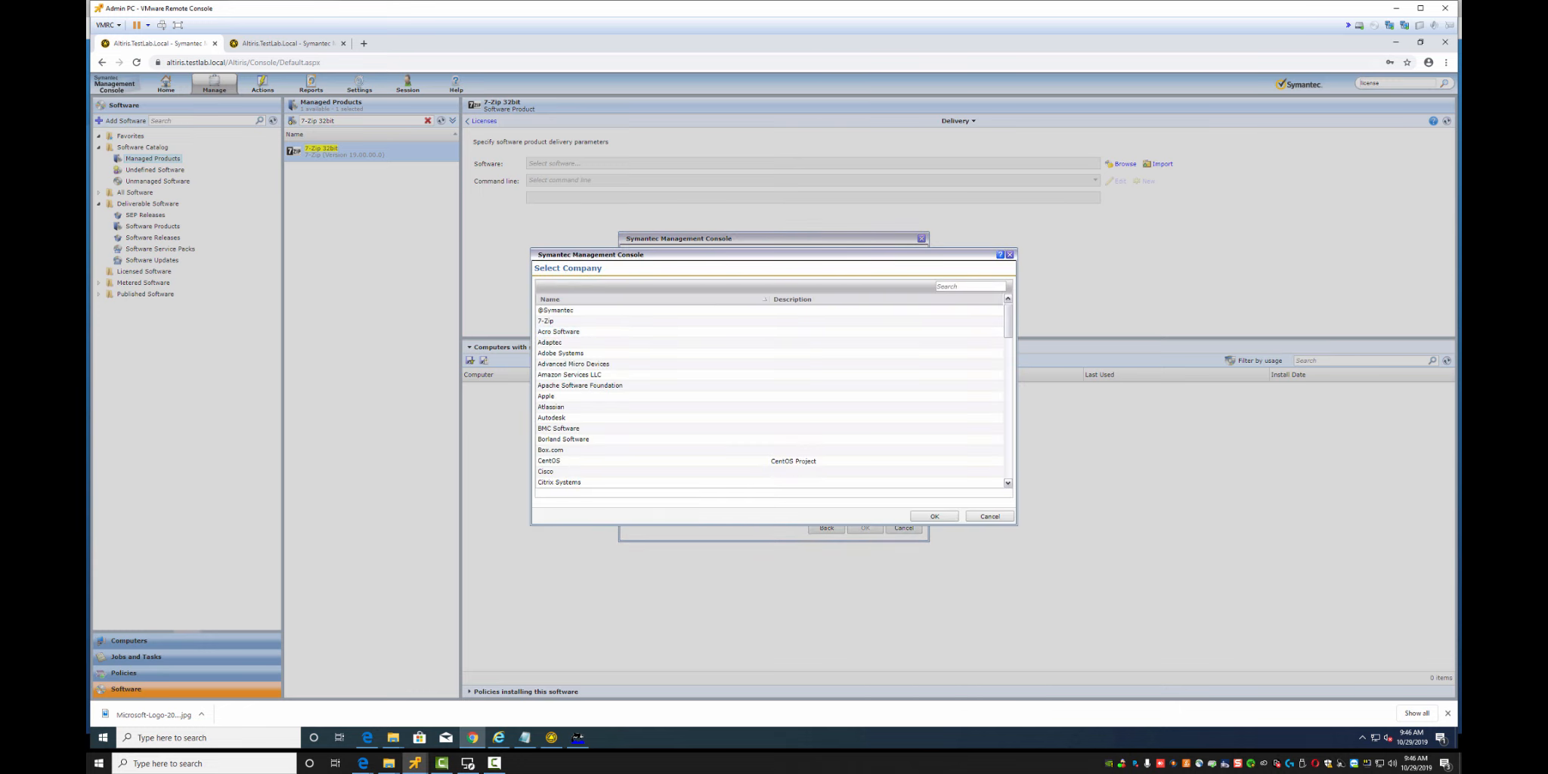
click(970, 286)
text(7-z)
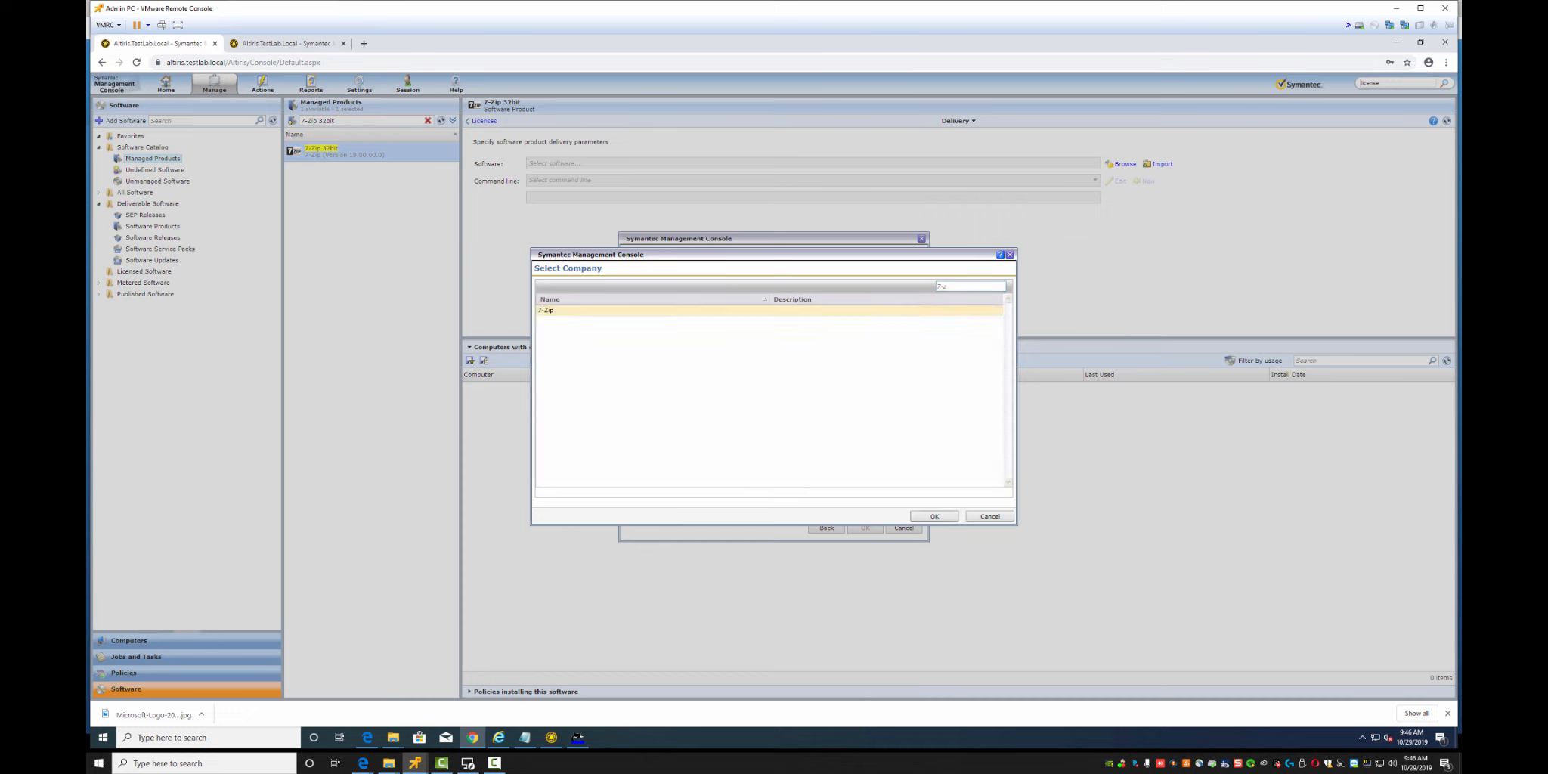
click(934, 515)
click(708, 384)
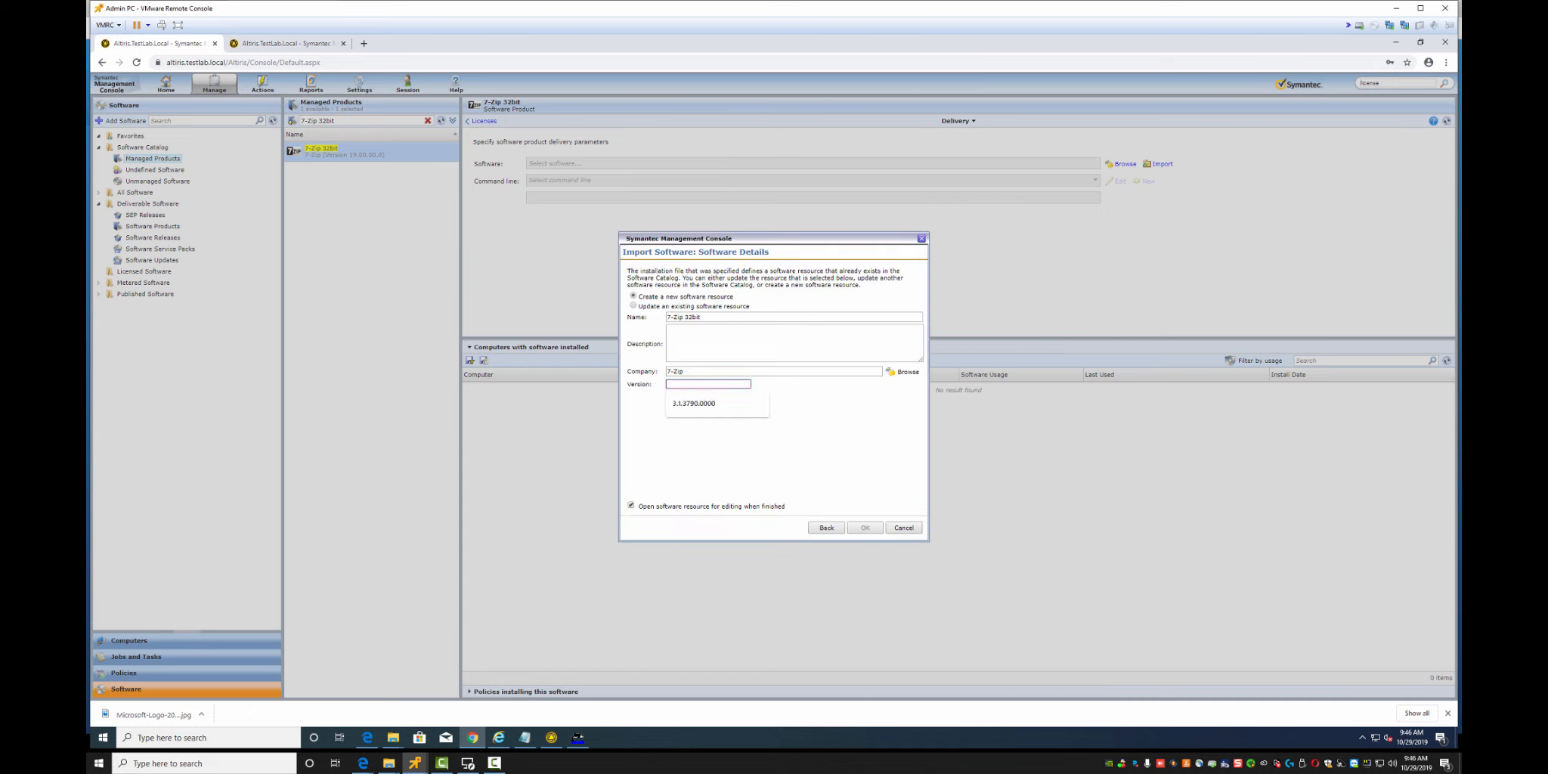
text(19.00.00.0)
key(Tab)
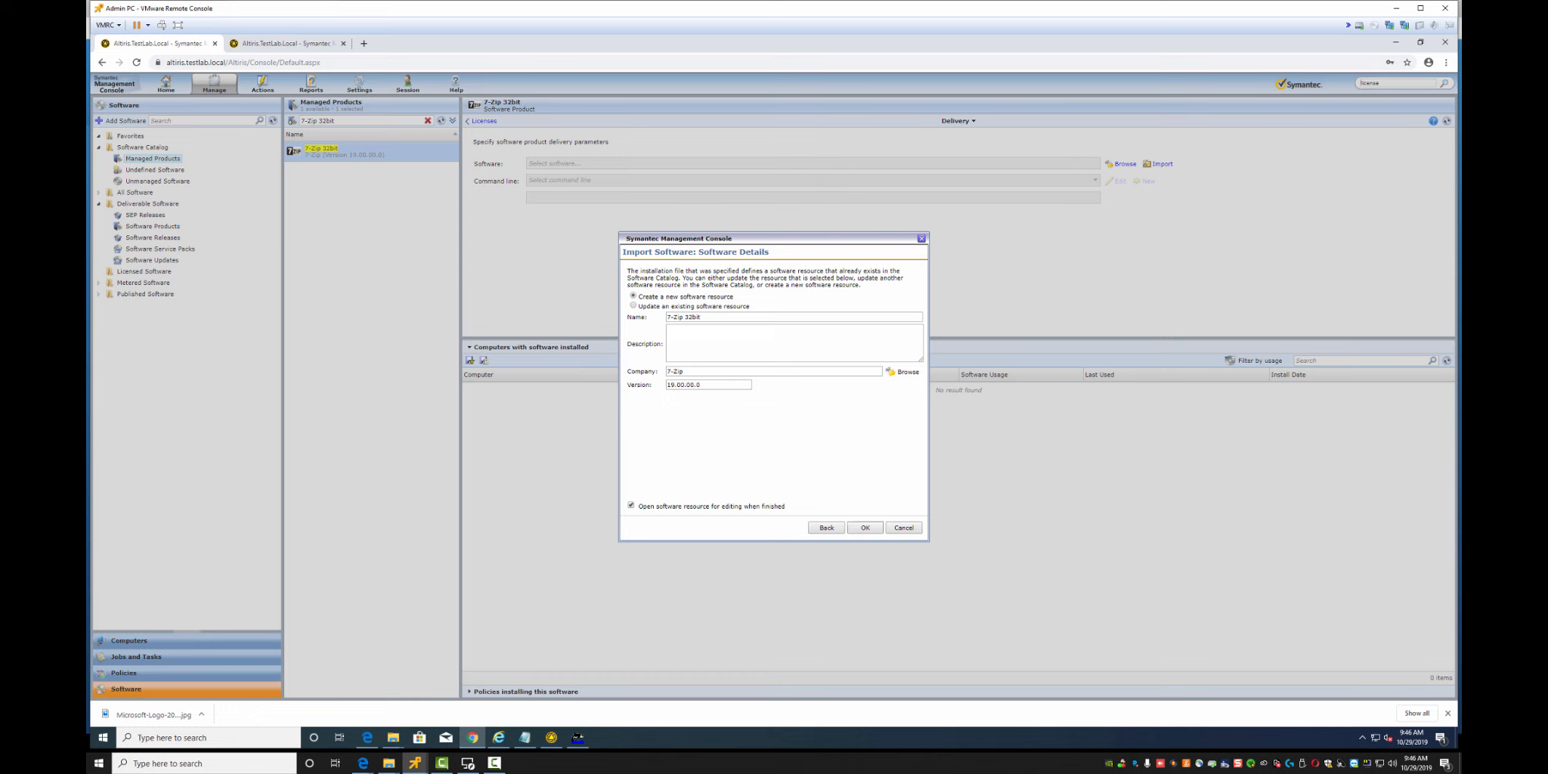
Submit the import twice, dismiss both exception errors, and close the wizard
key(Return)
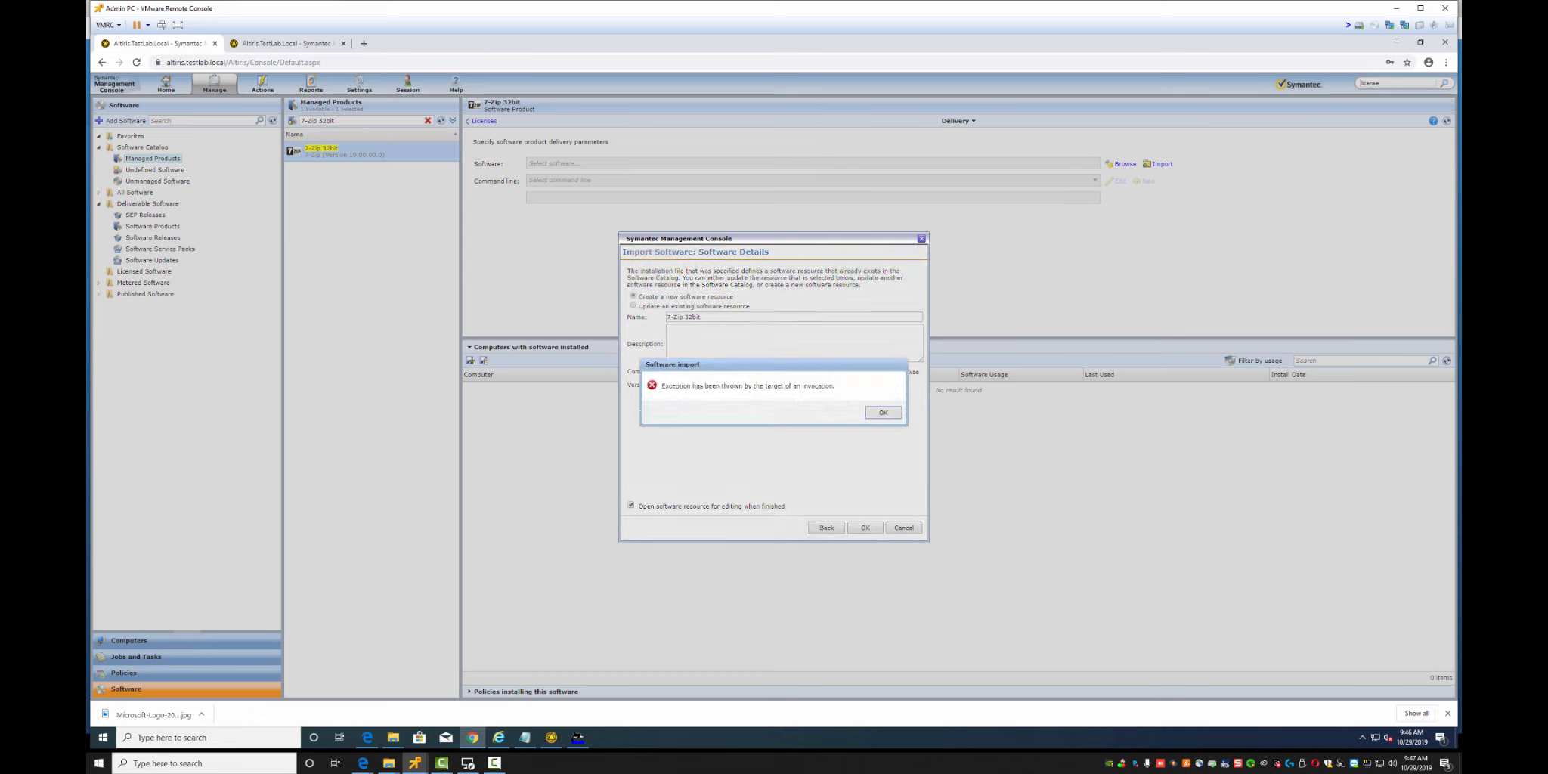
key(Return)
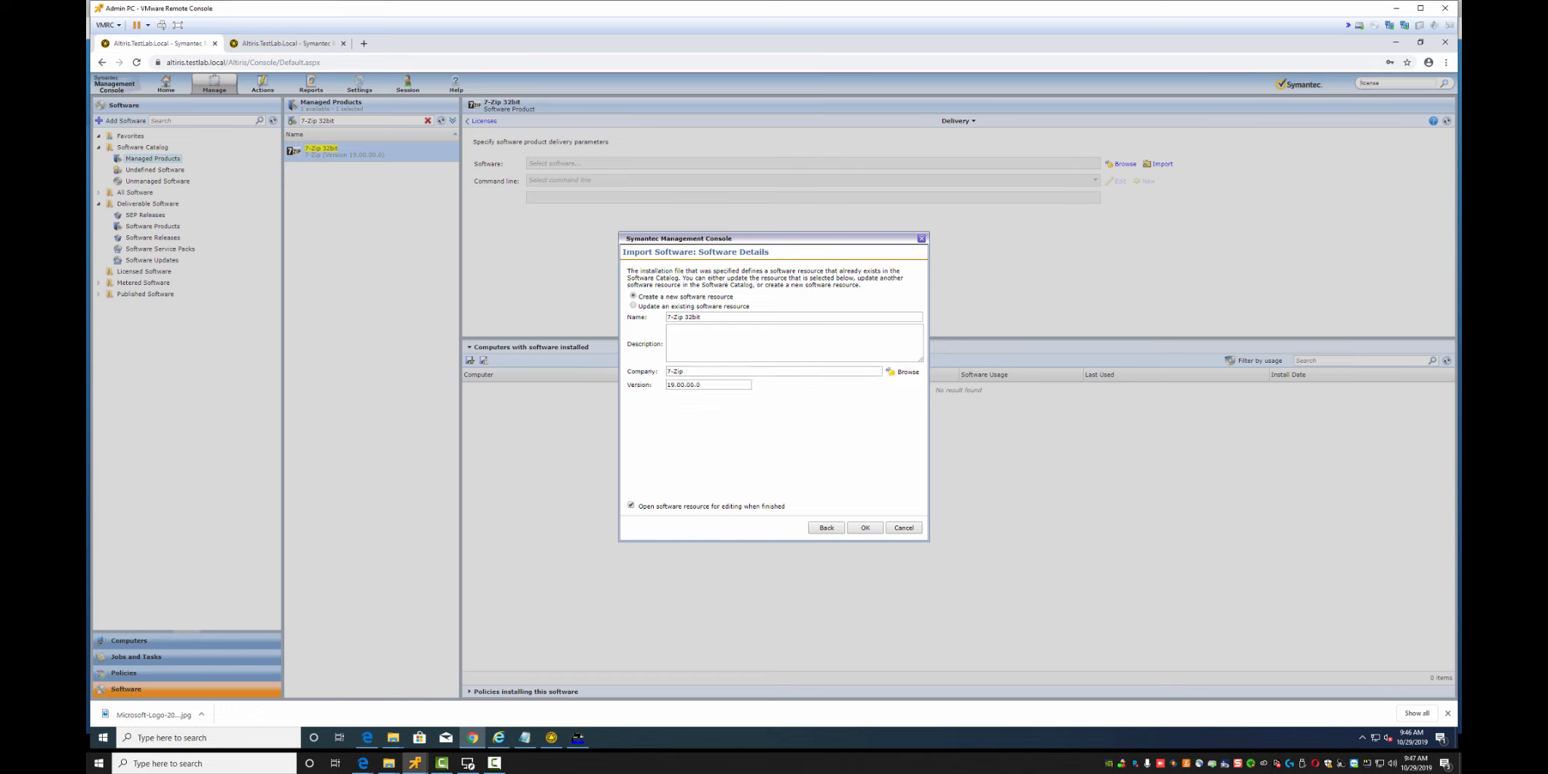
key(Return)
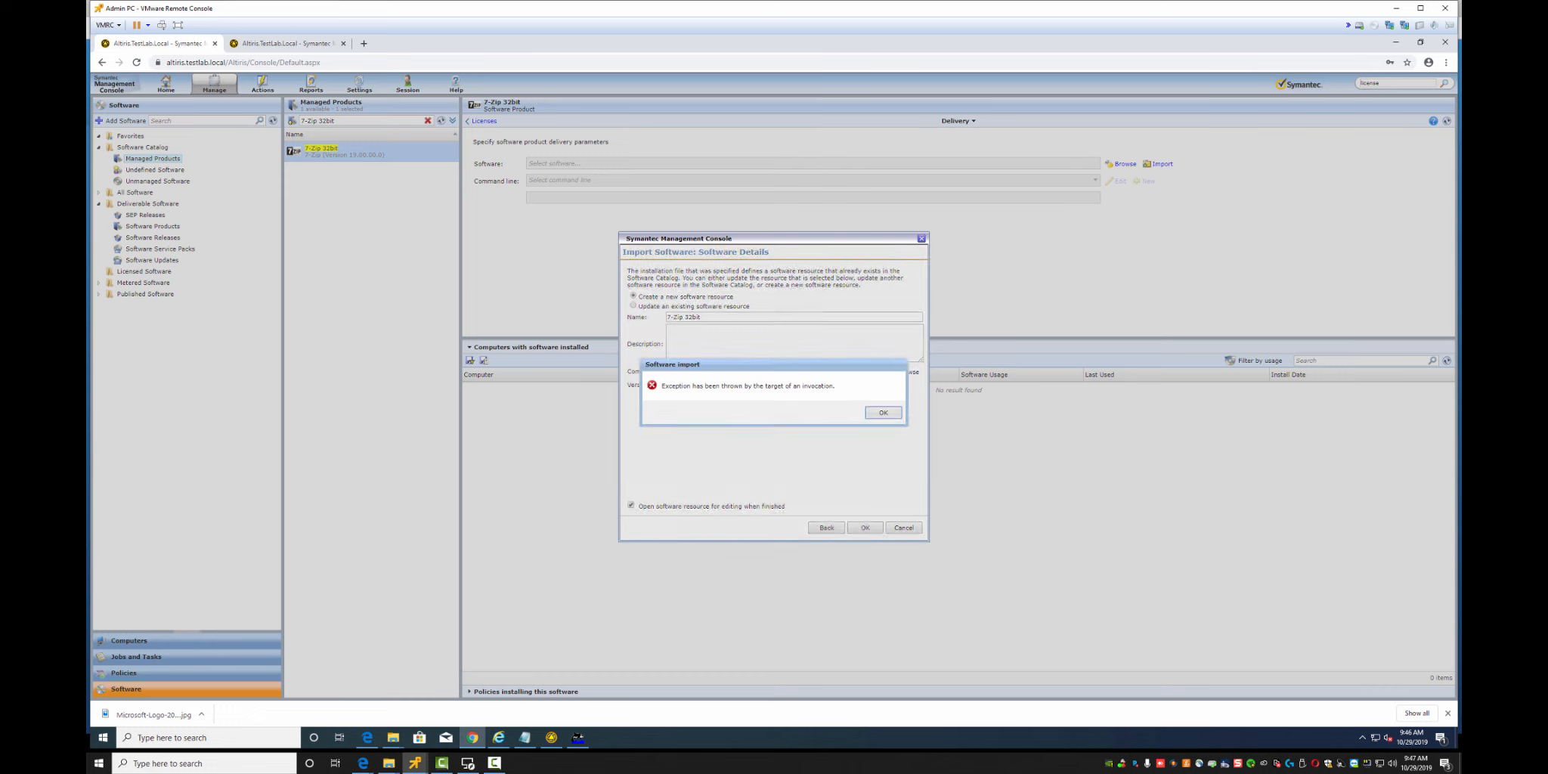
key(Return)
key(Escape)
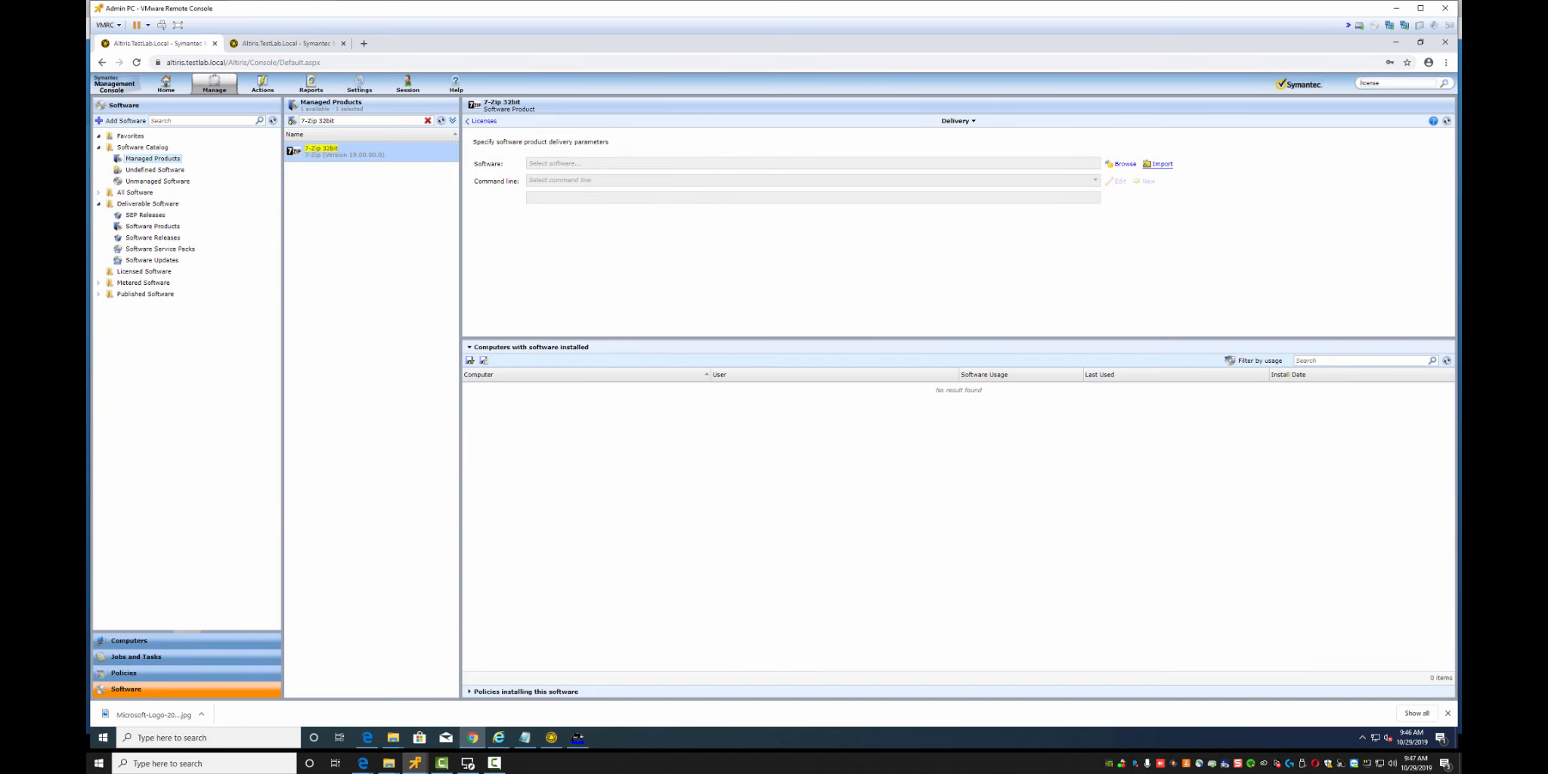
Reopen Import Software, sourcing the package from the pasted Notification Server 7-zip 32bit folder
click(1159, 163)
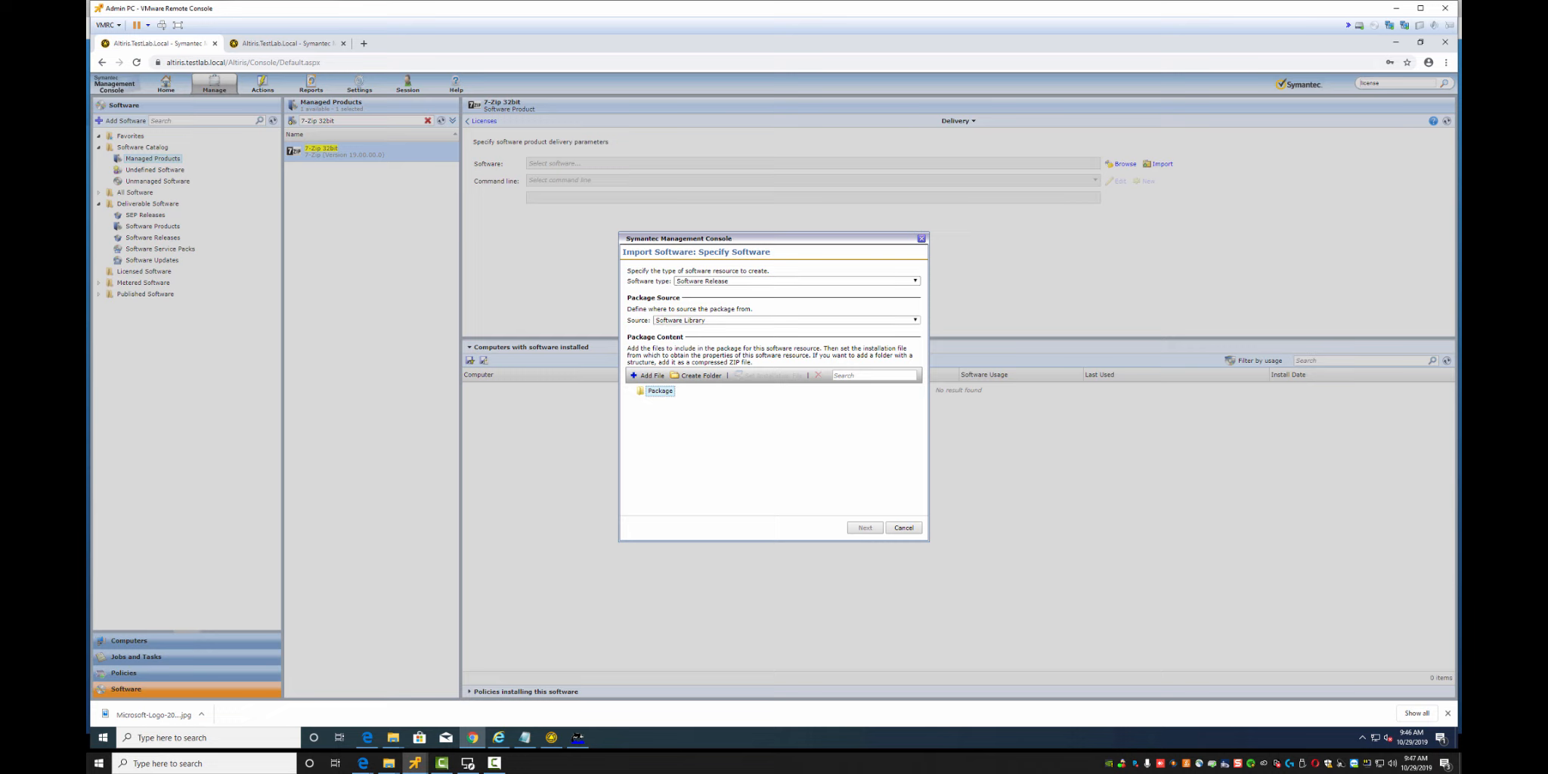
click(786, 320)
click(740, 345)
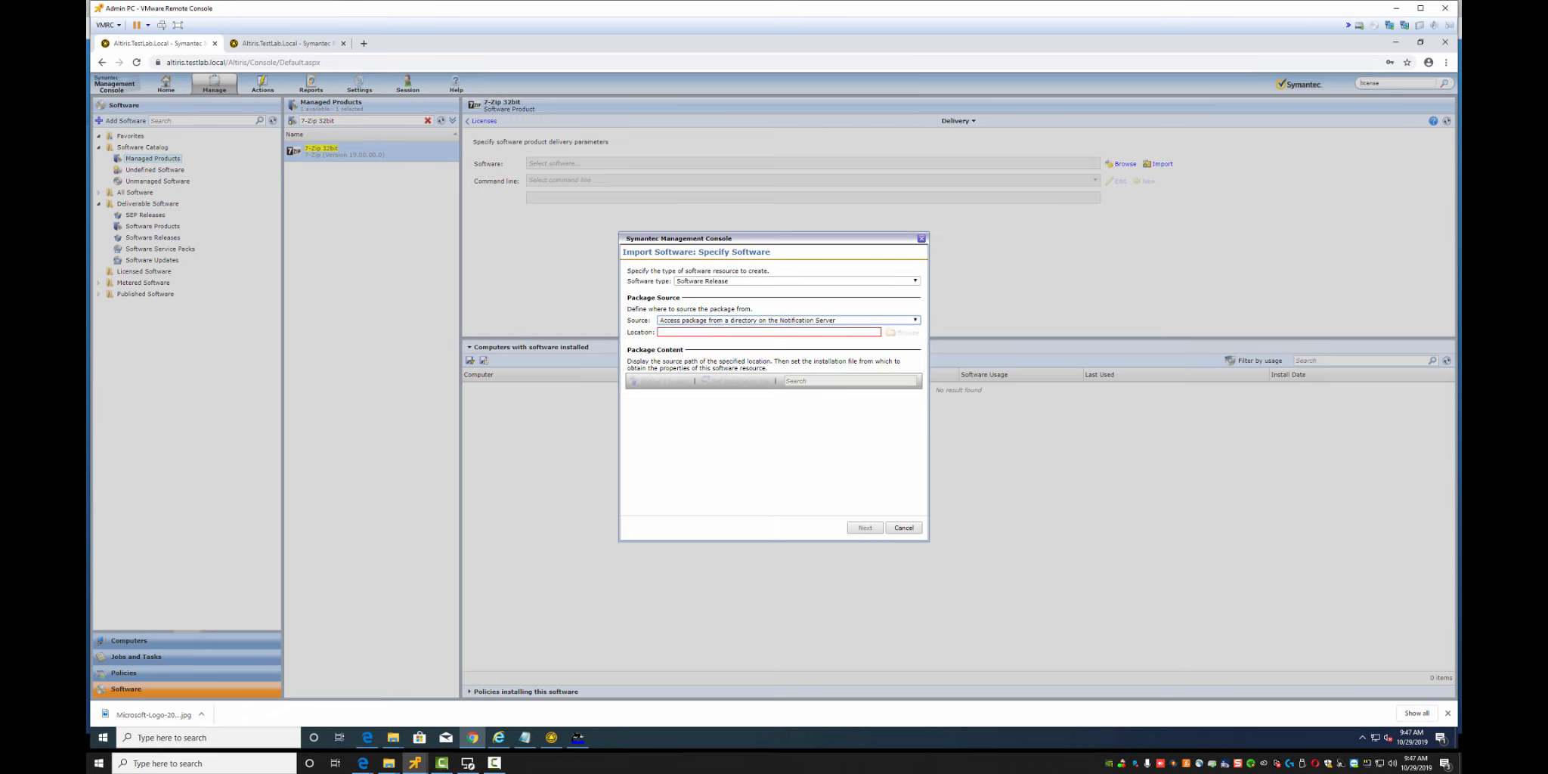
key(ctrl+v)
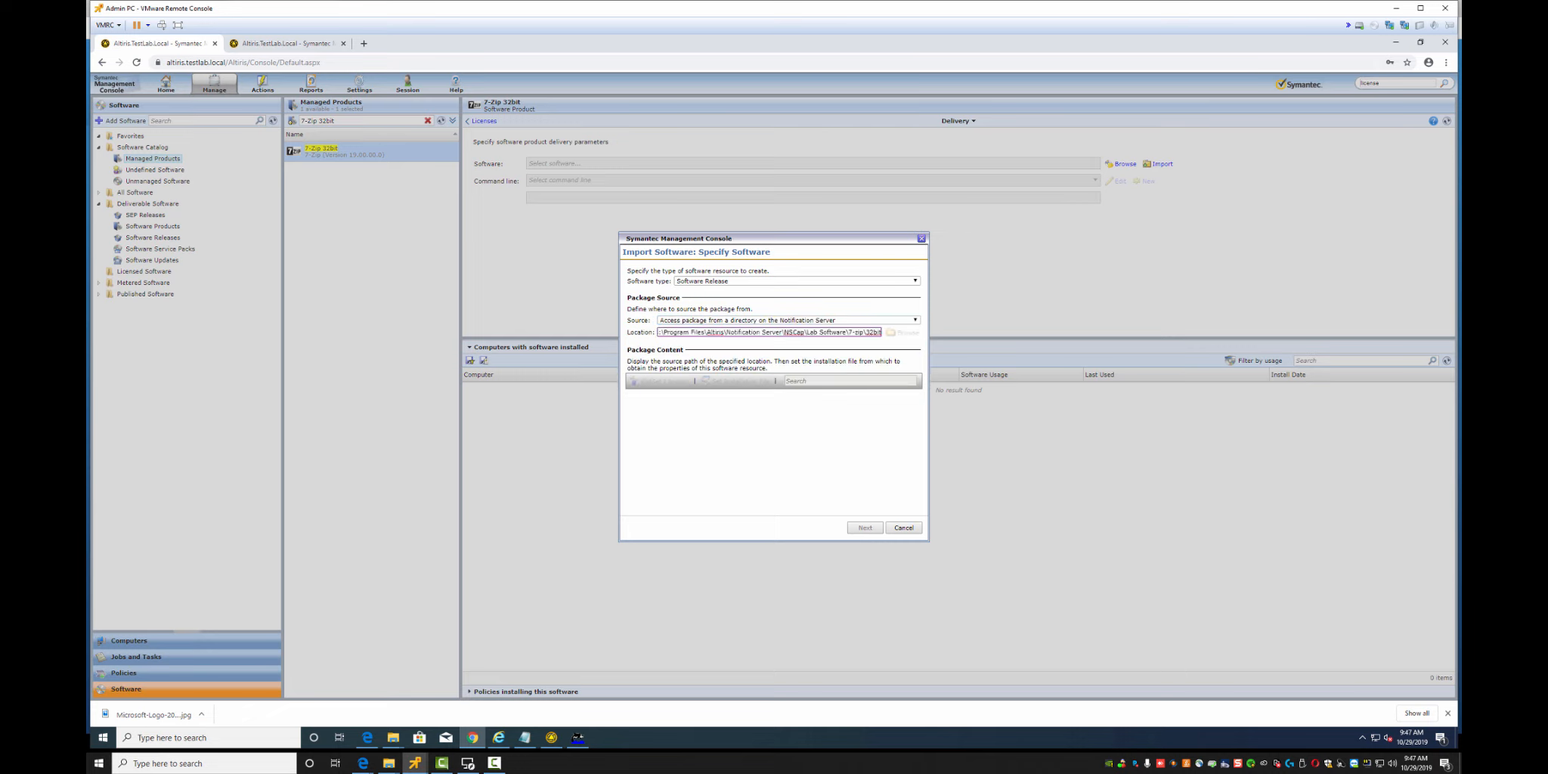
click(664, 381)
click(864, 528)
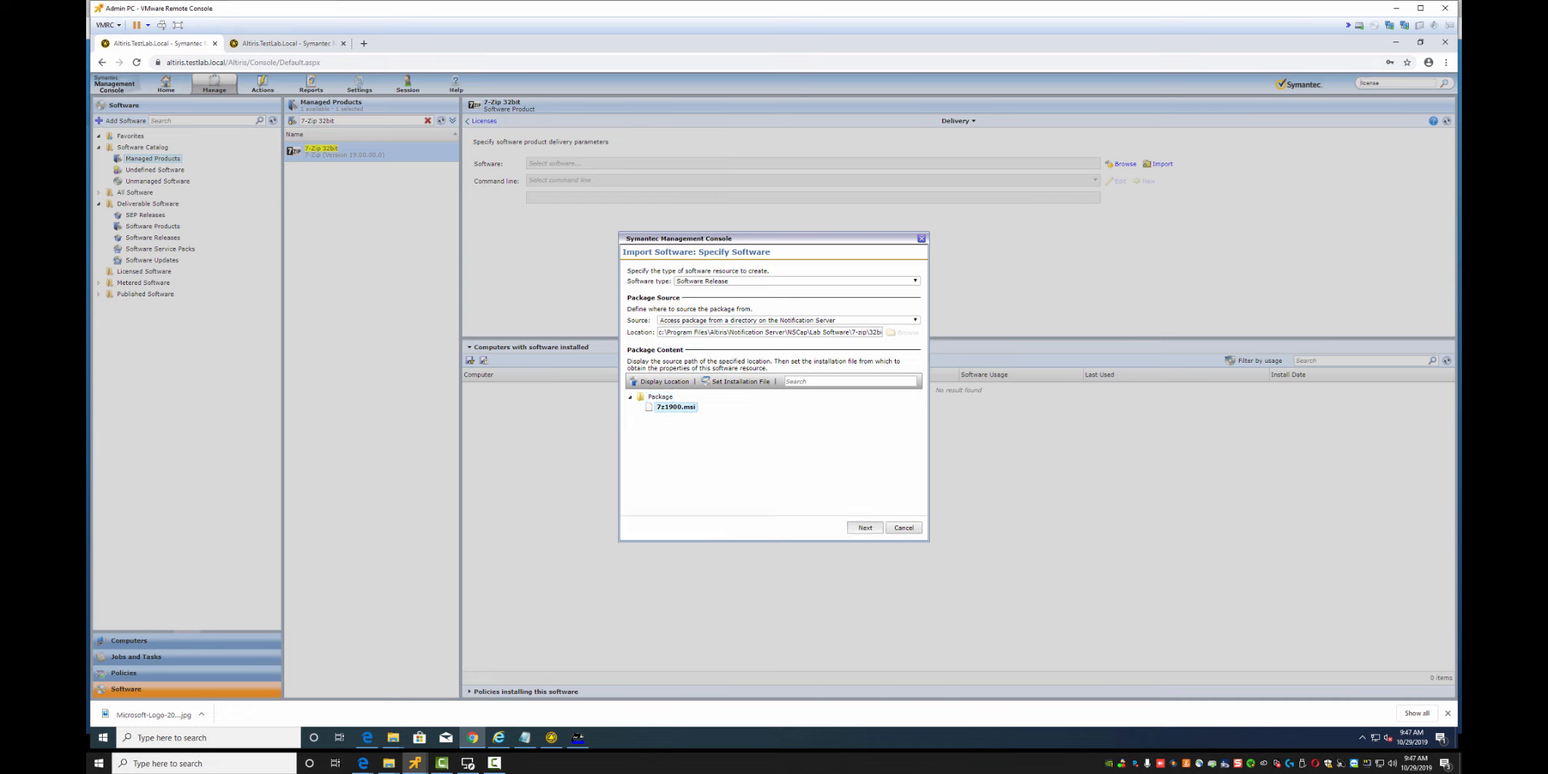
Fill in name 7-Zip, company 7-Zip, version 19.00.00.0, submit, and dismiss the exception error
click(682, 317)
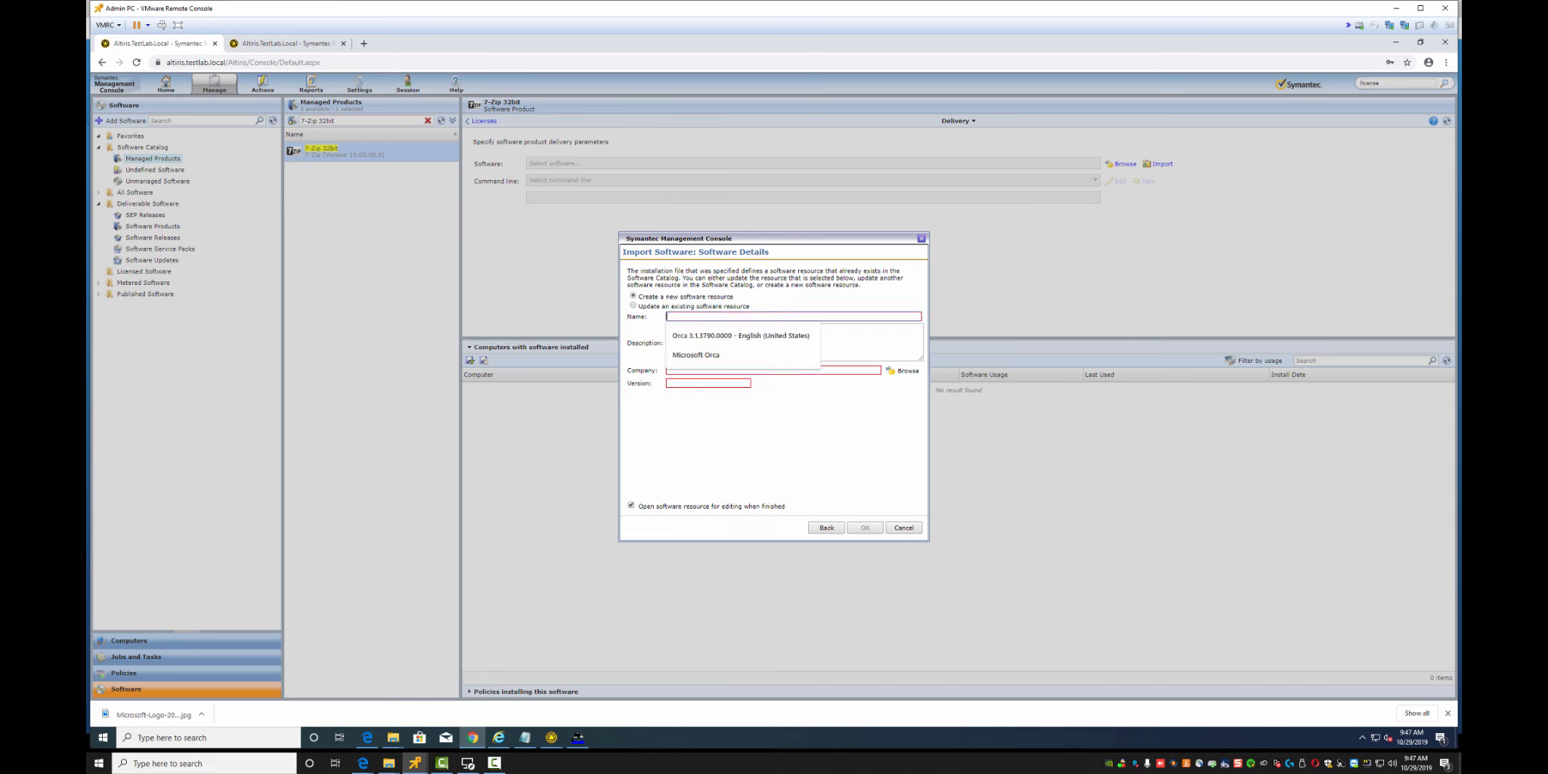
text(7-Zip)
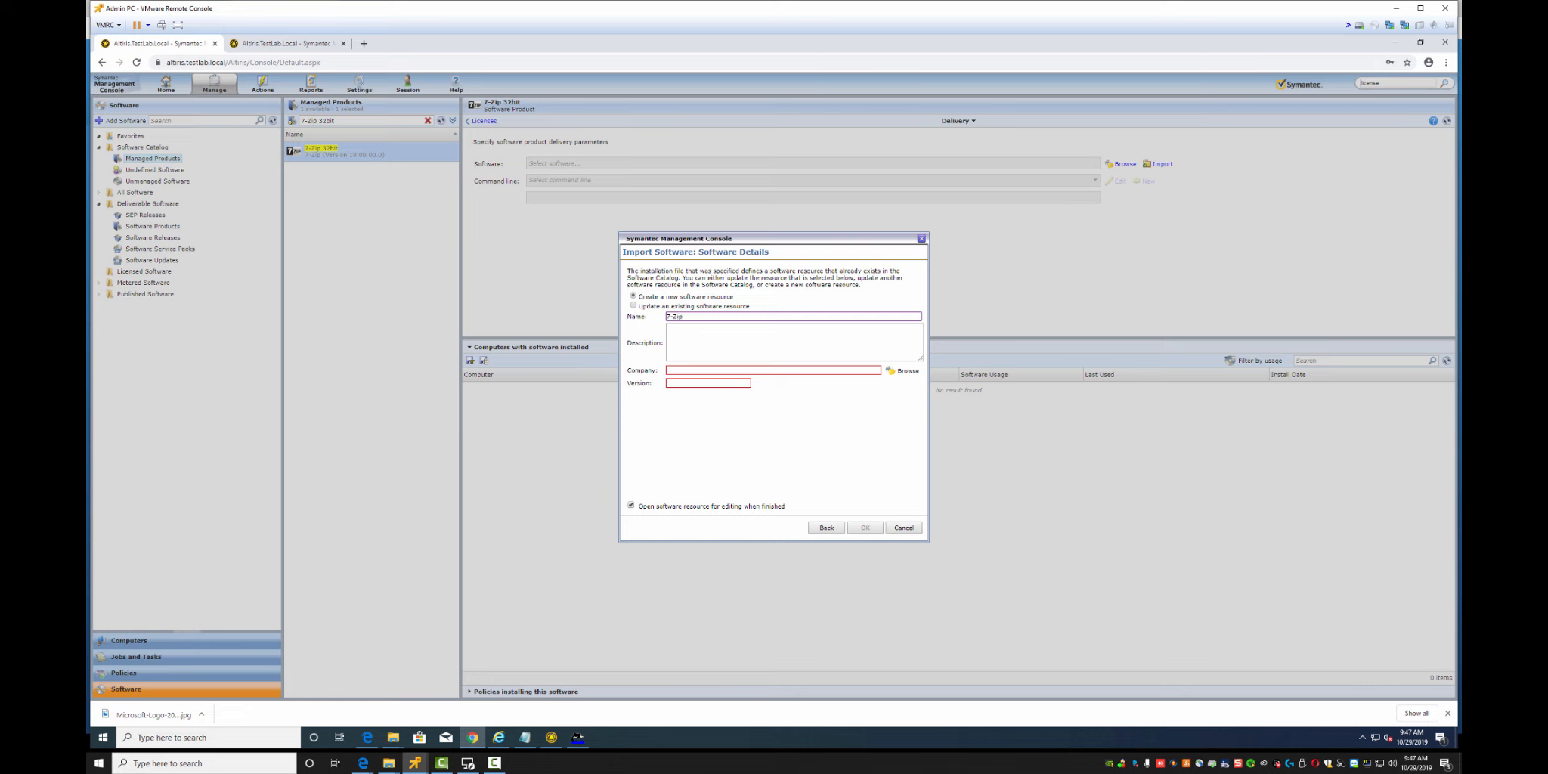
click(901, 370)
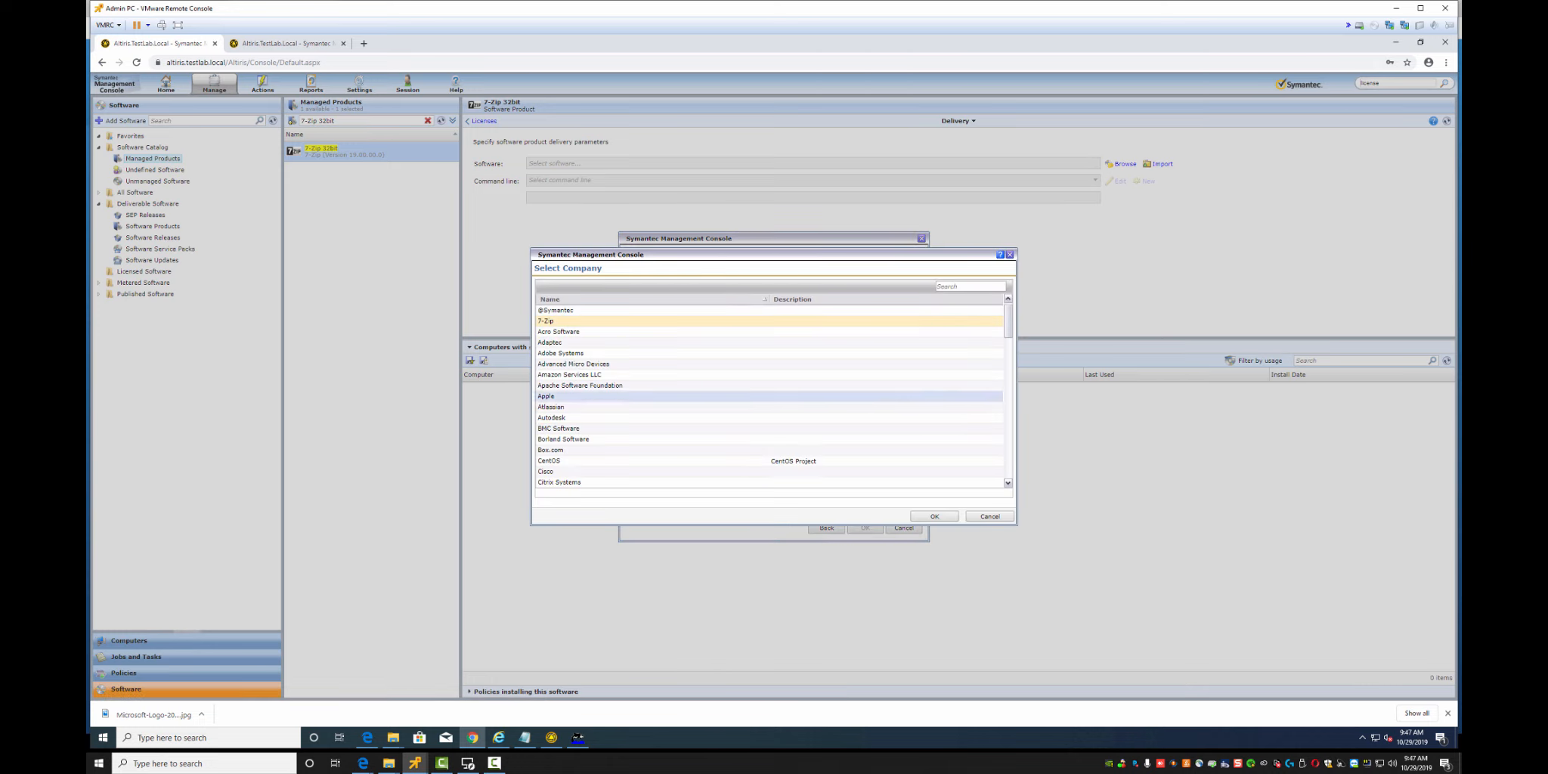
click(934, 516)
click(704, 383)
text(19.00.00.0)
click(865, 528)
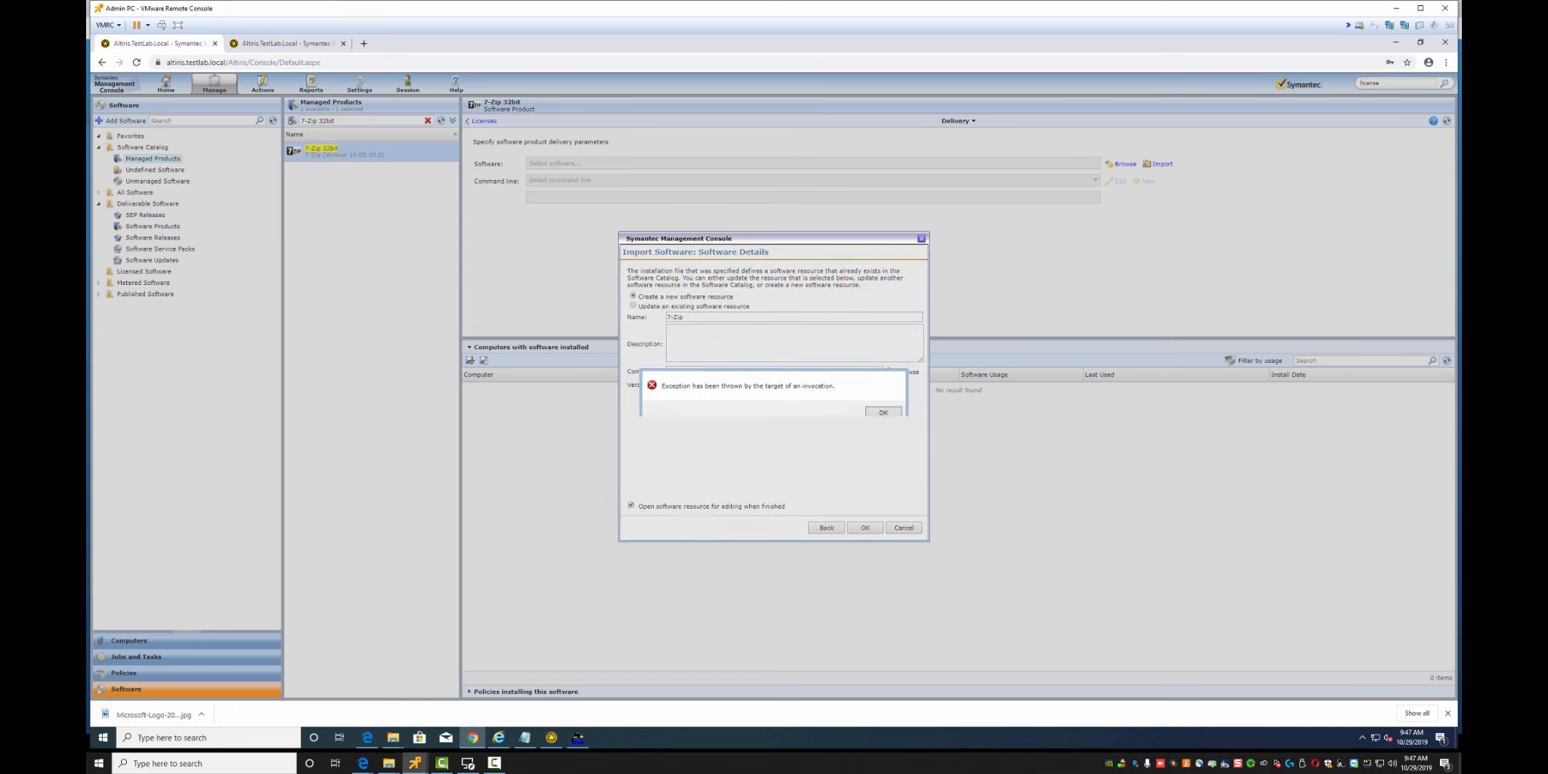
click(883, 412)
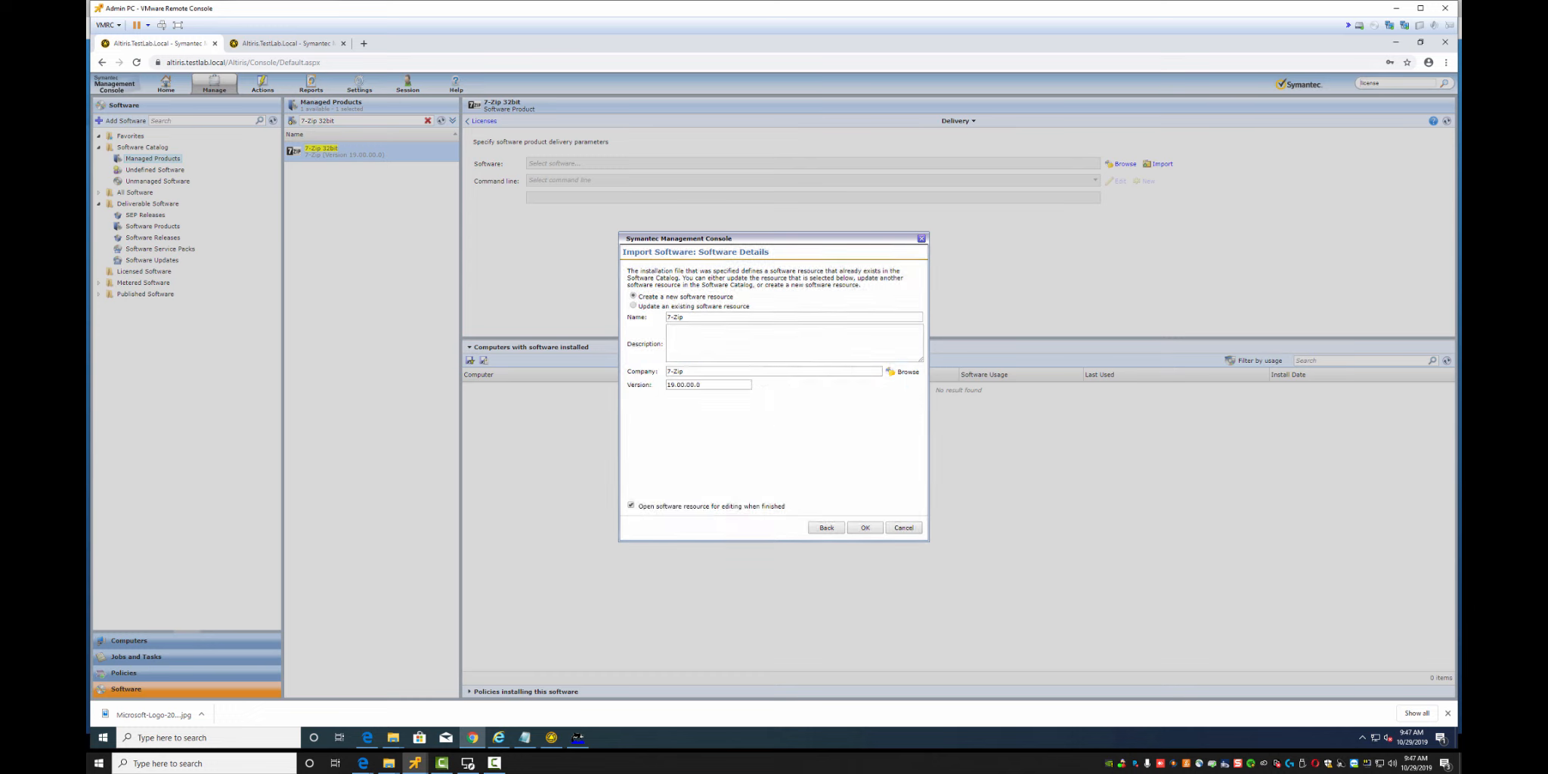
click(686, 318)
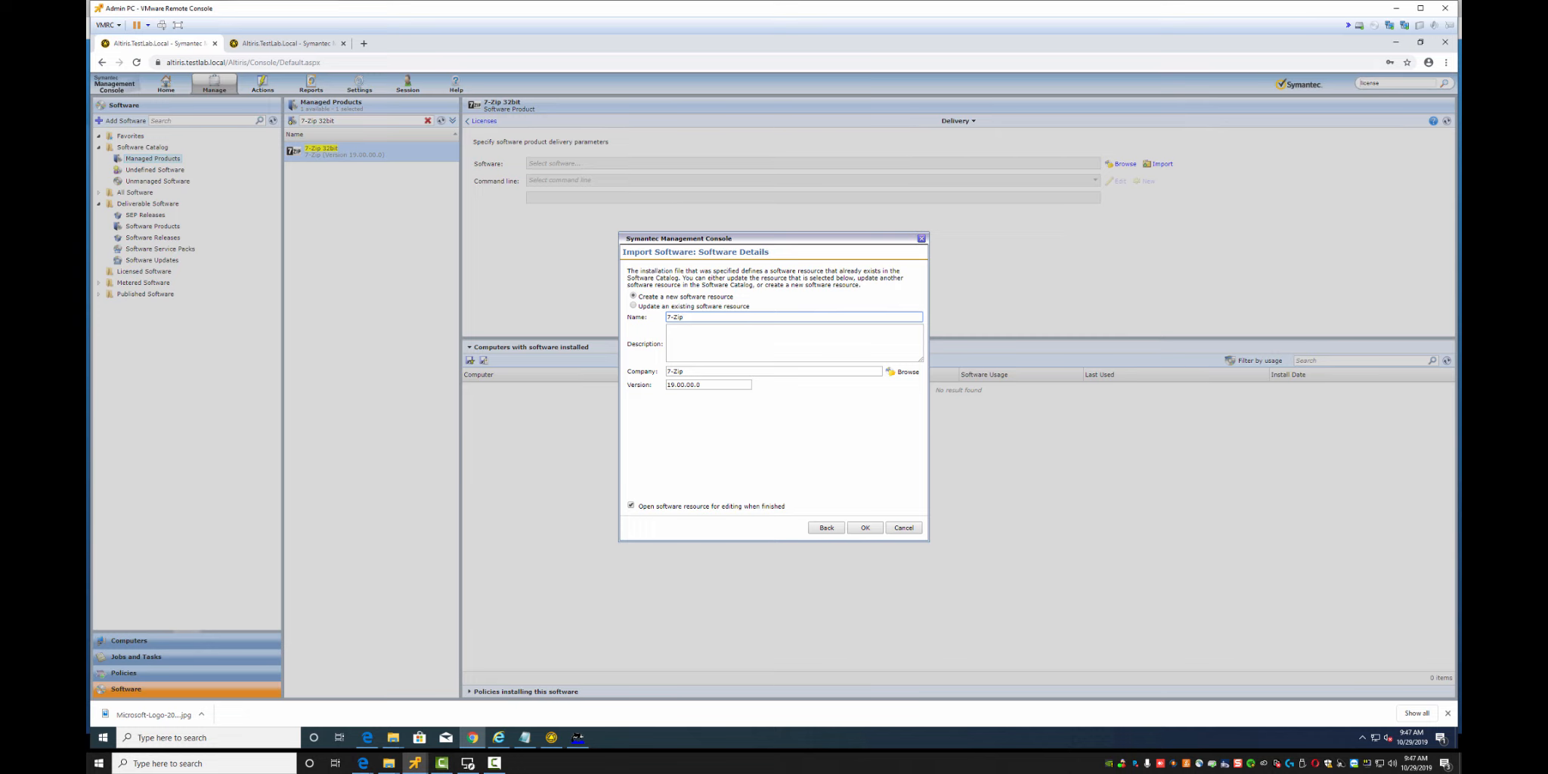
Close the import dialog, cancel the software browser, and clear the 7-Zip 32bit search filter
click(904, 527)
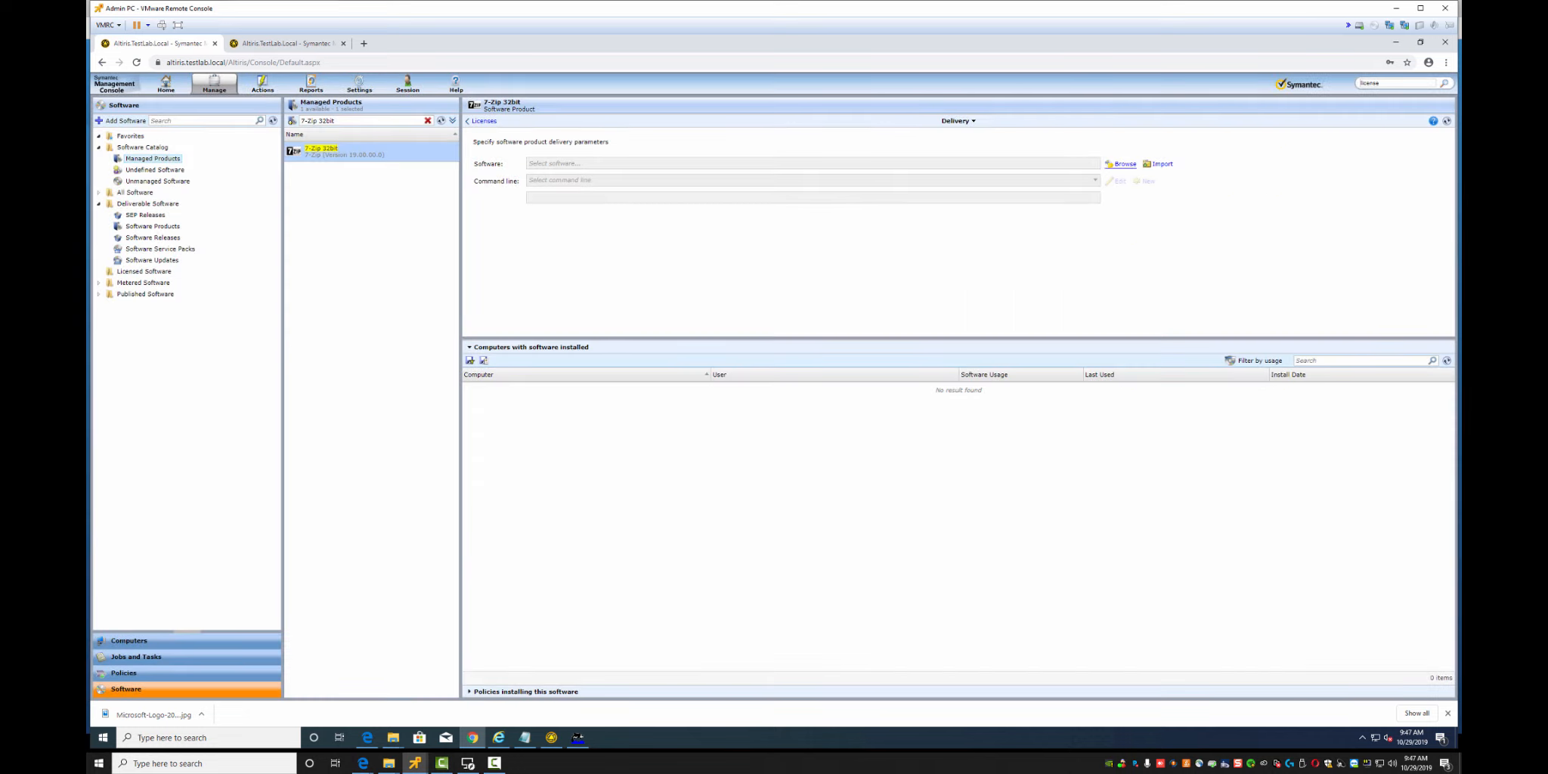
click(1124, 163)
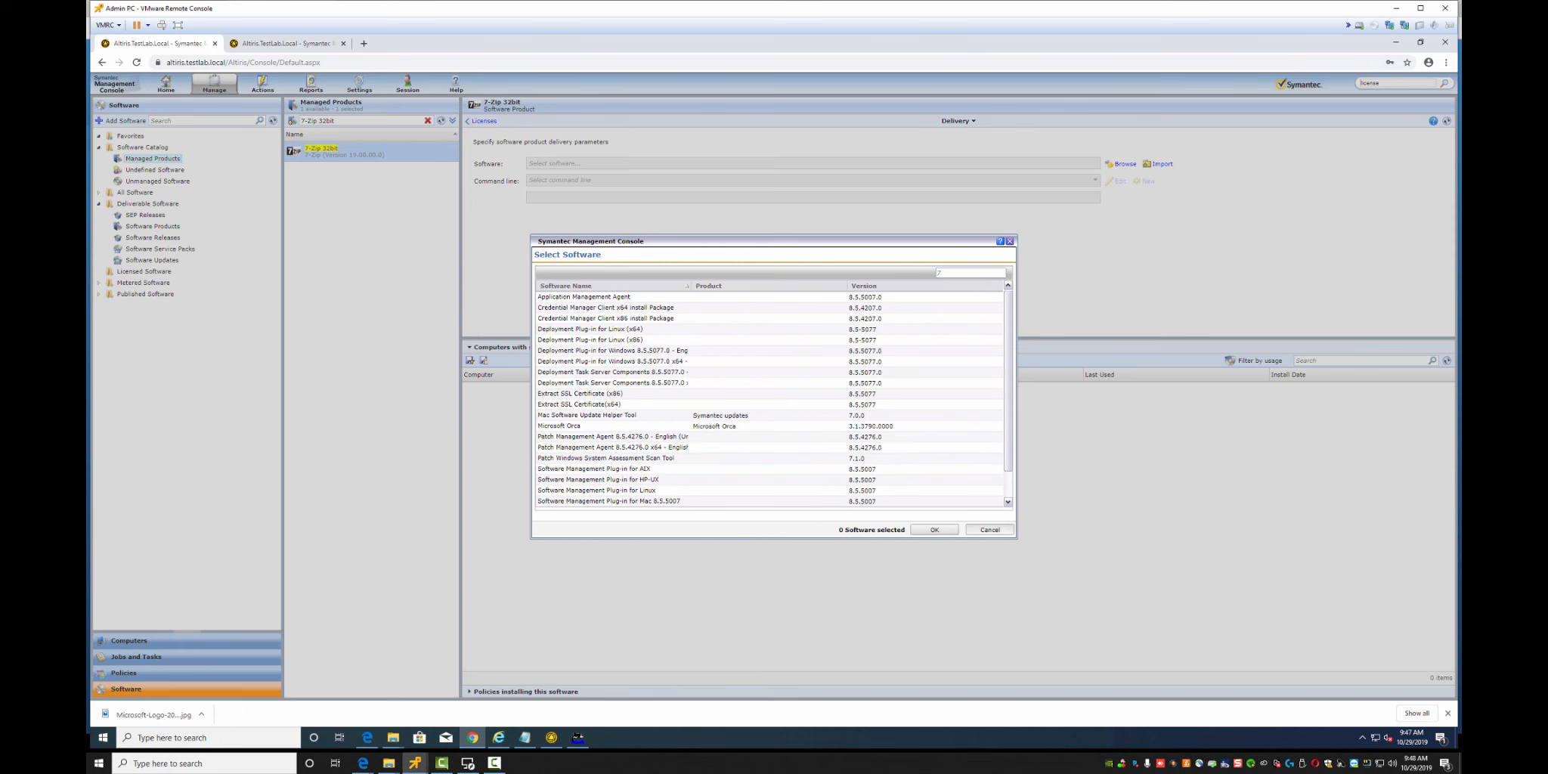
click(989, 529)
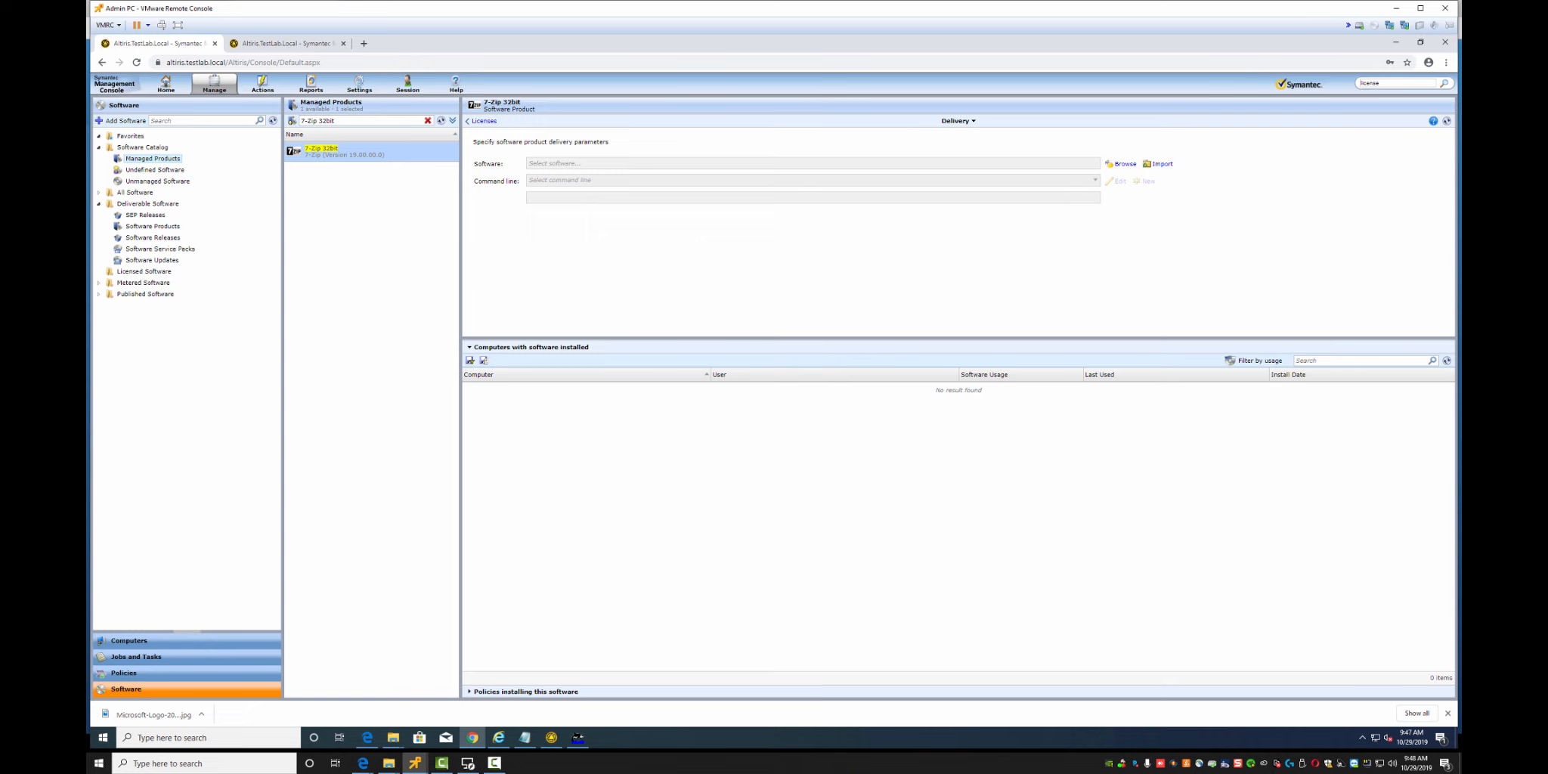
click(427, 121)
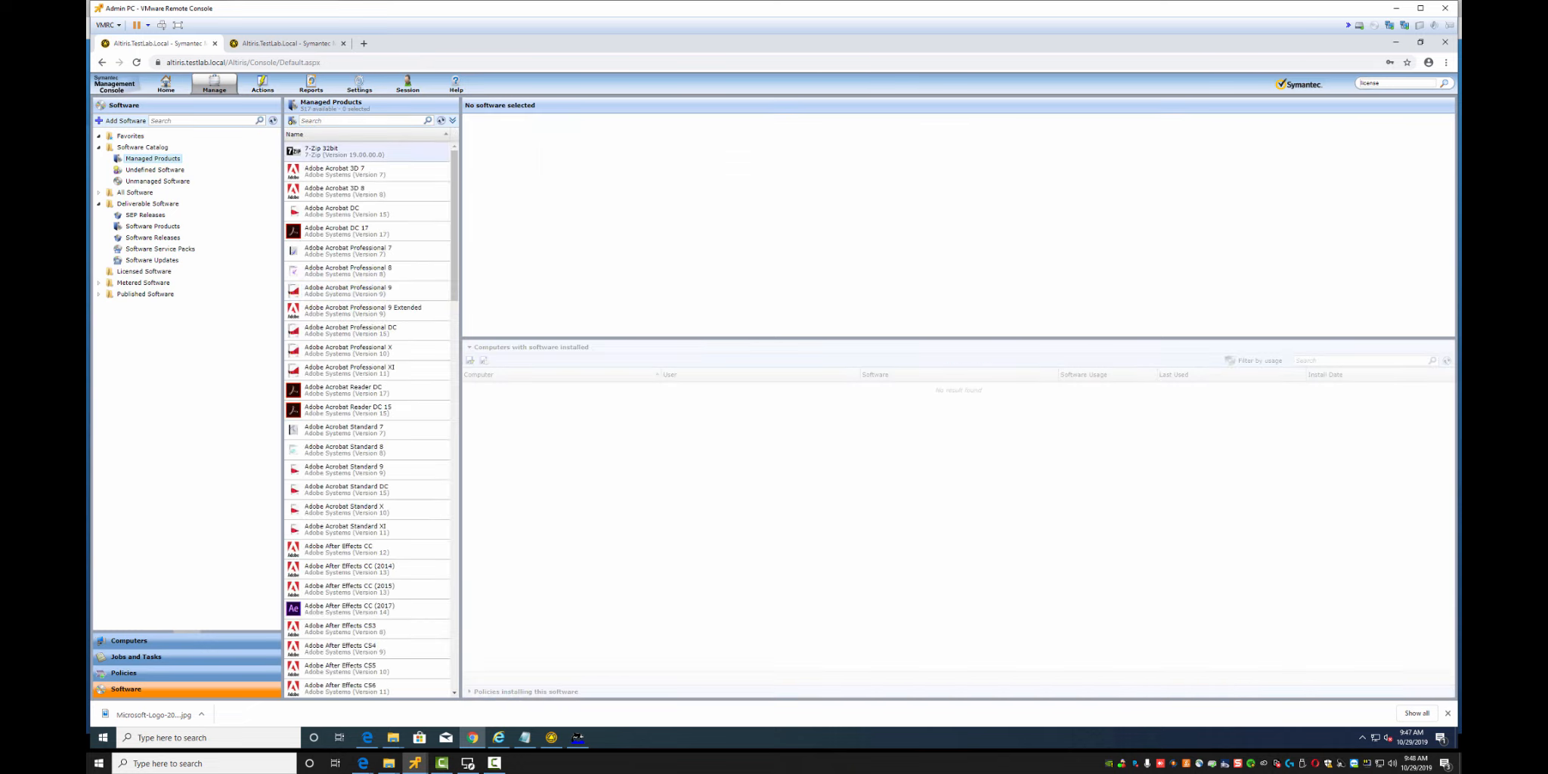
Start importing a package for 7-Zip 32bit from the pasted Notification Server folder path
click(344, 151)
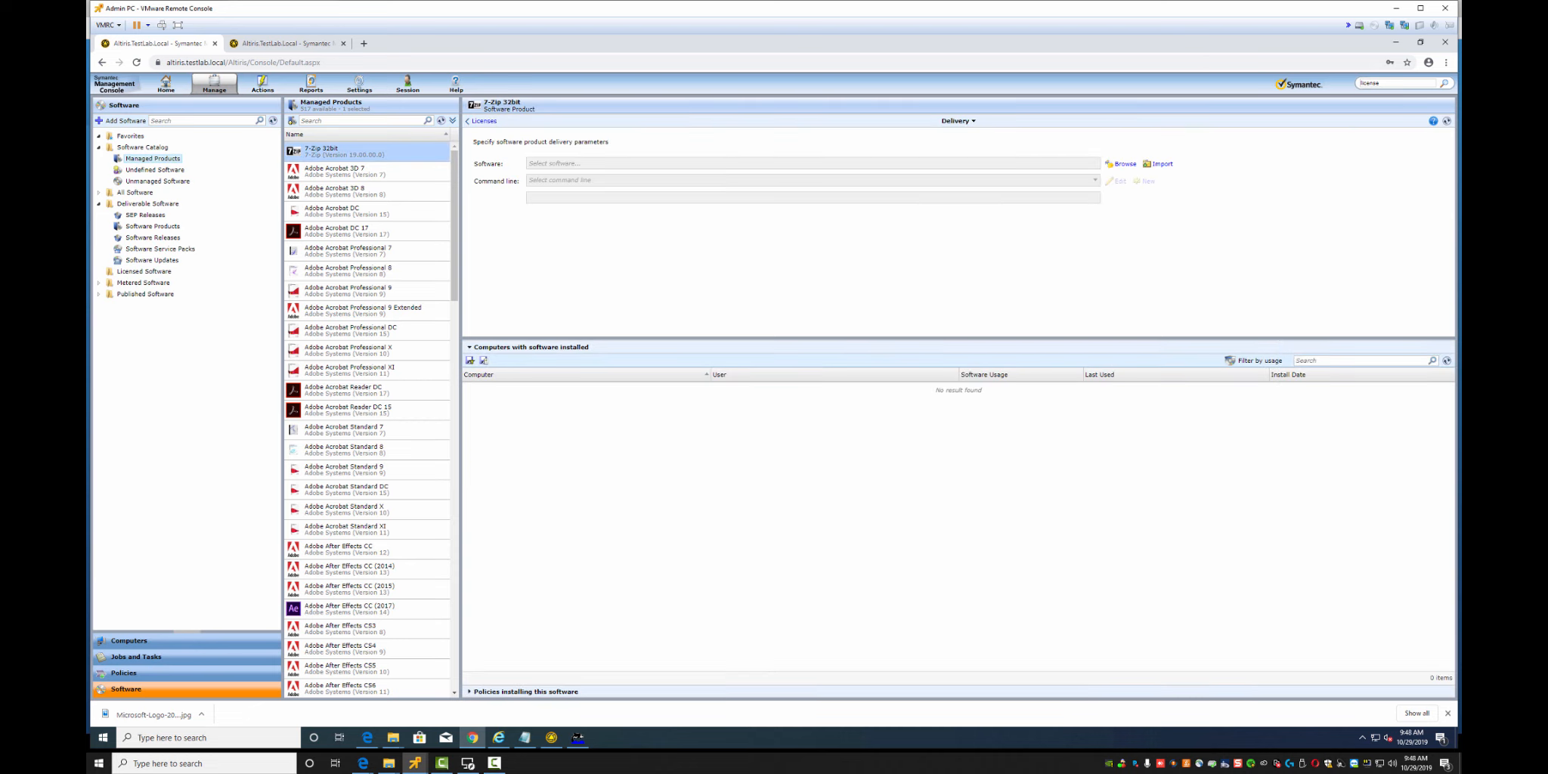
click(1159, 163)
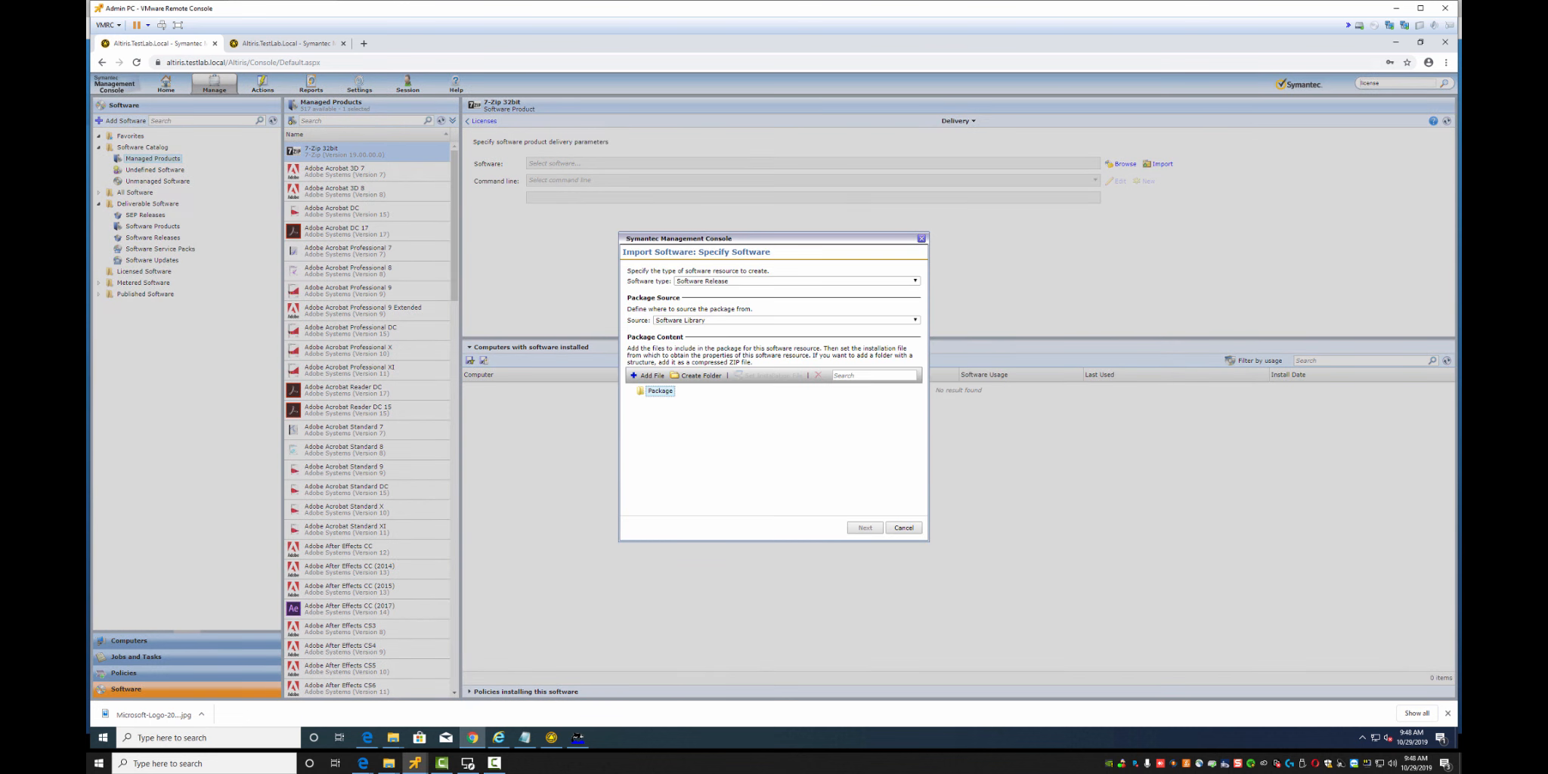
click(786, 319)
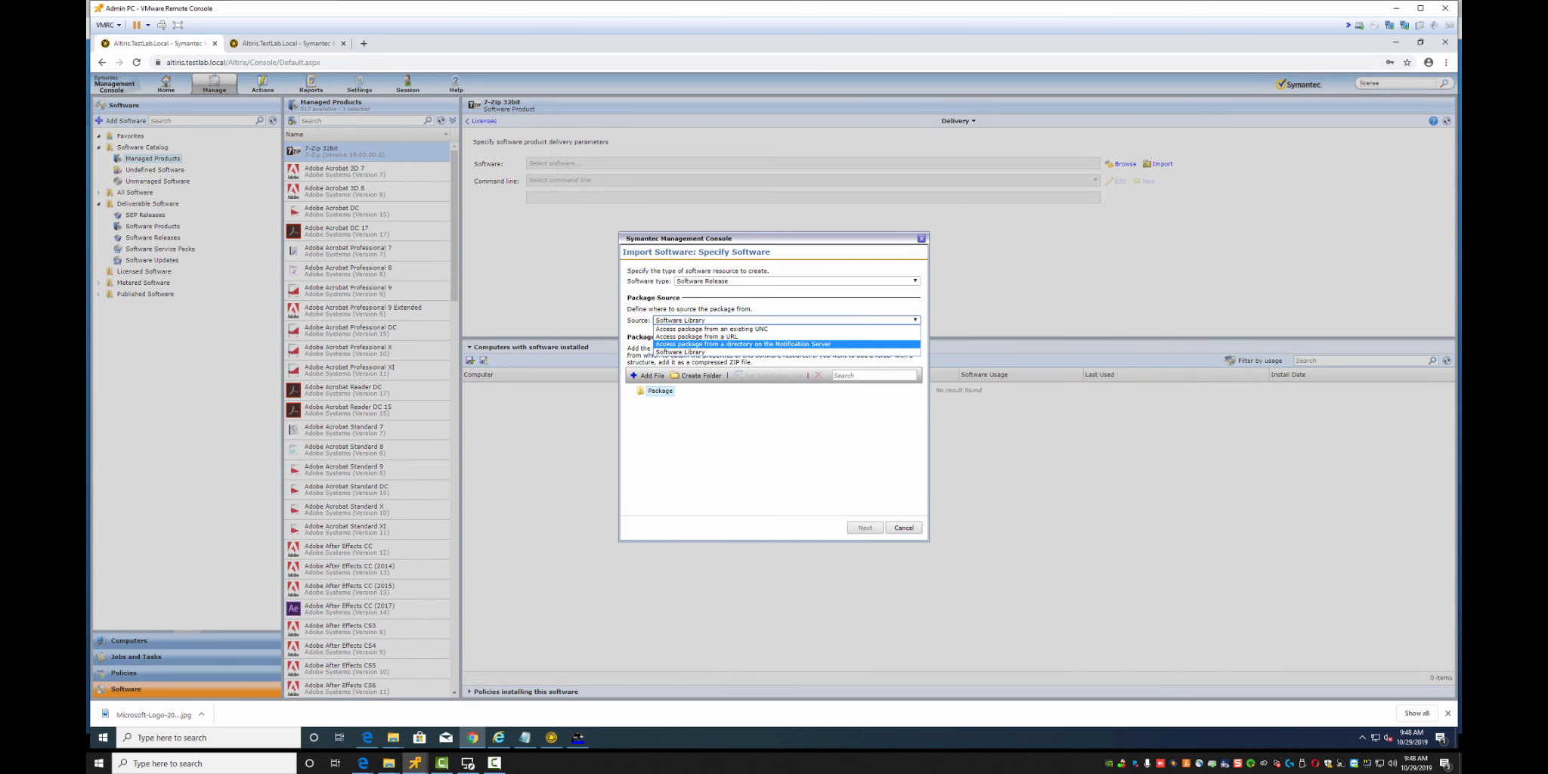
click(756, 346)
click(756, 332)
key(ctrl+v)
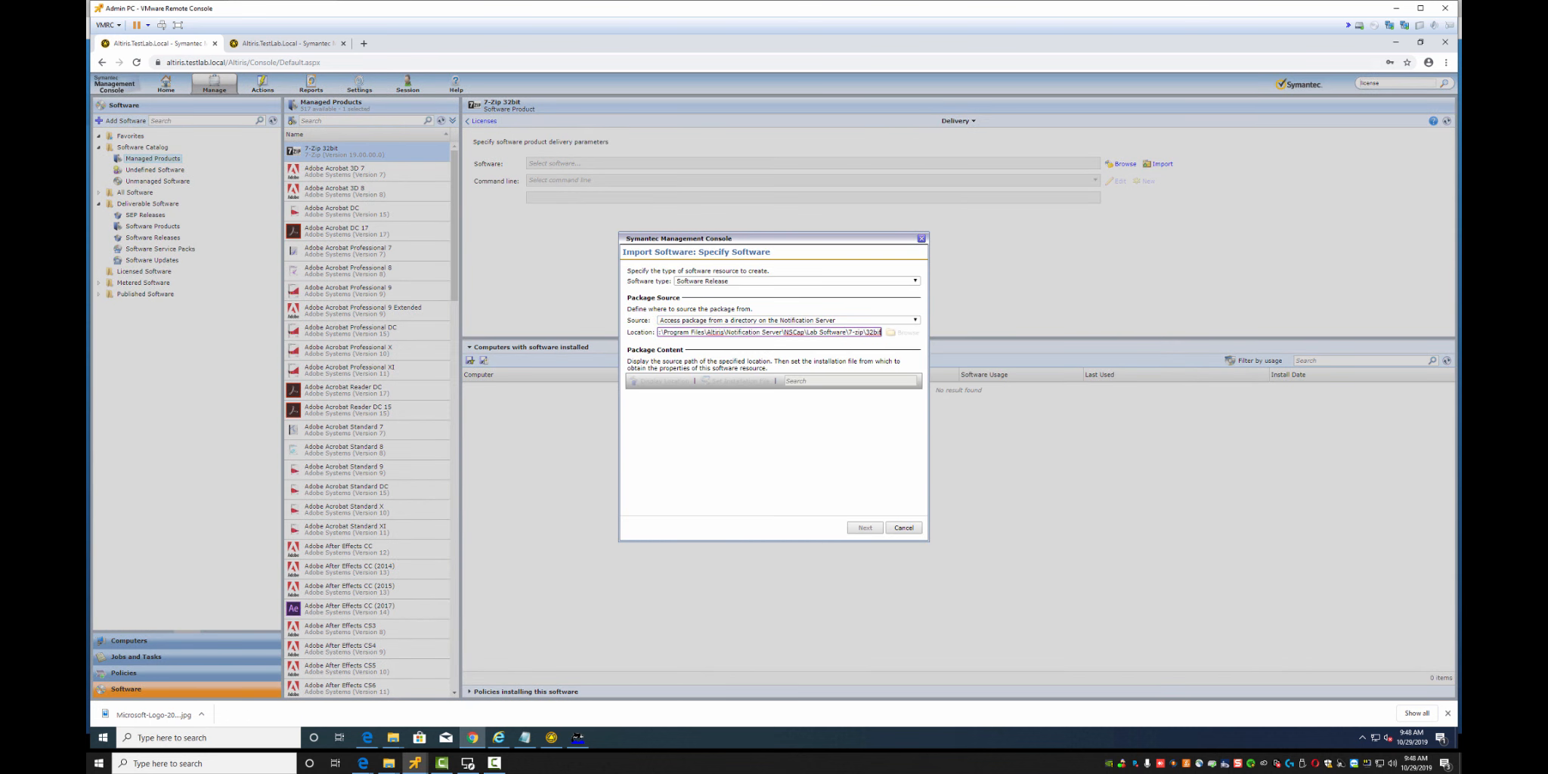
click(865, 528)
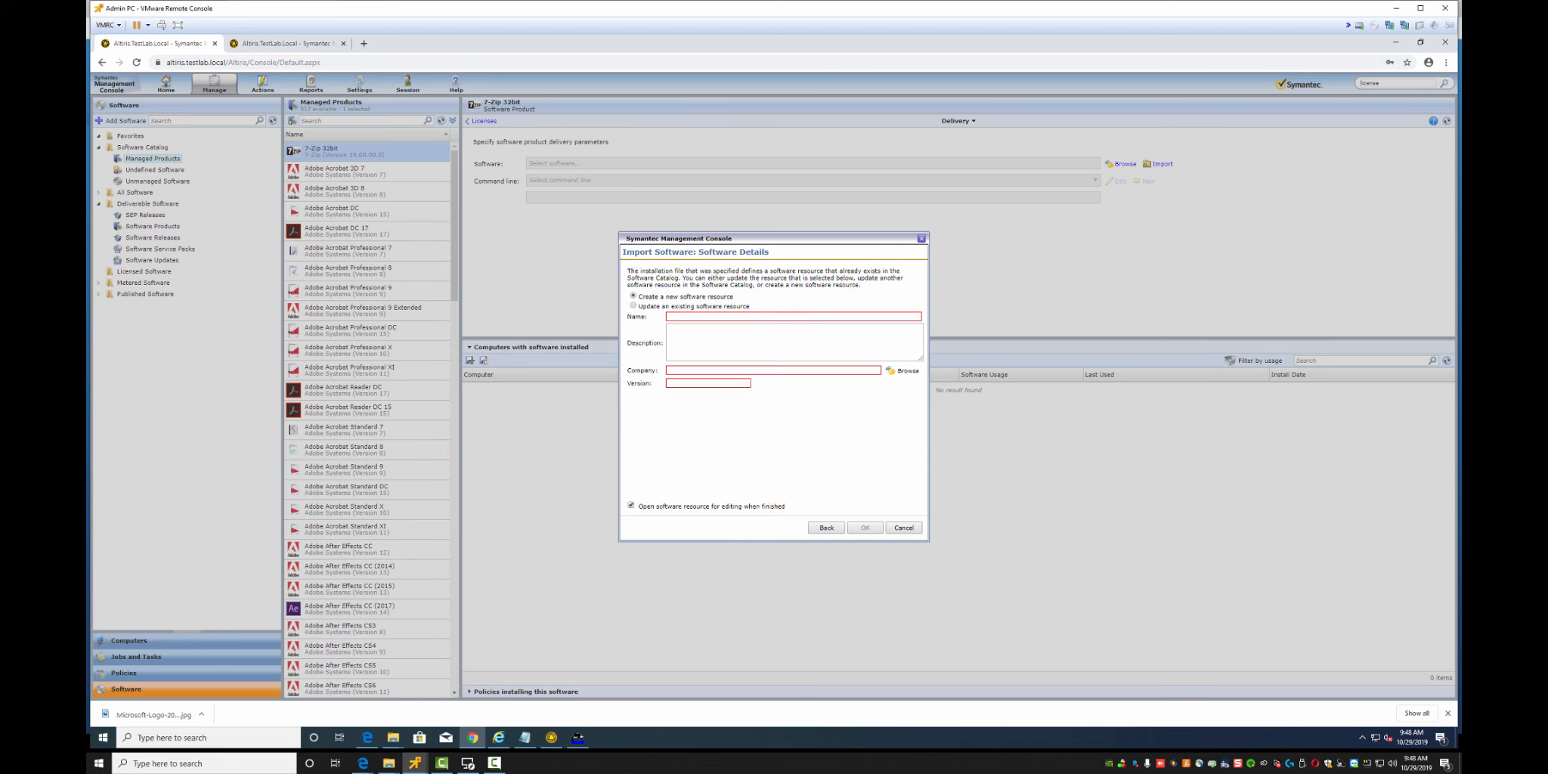
Enter the name 7-Zip, then abandon the import and show Software Products
click(756, 317)
text(7-Zip)
key(Tab)
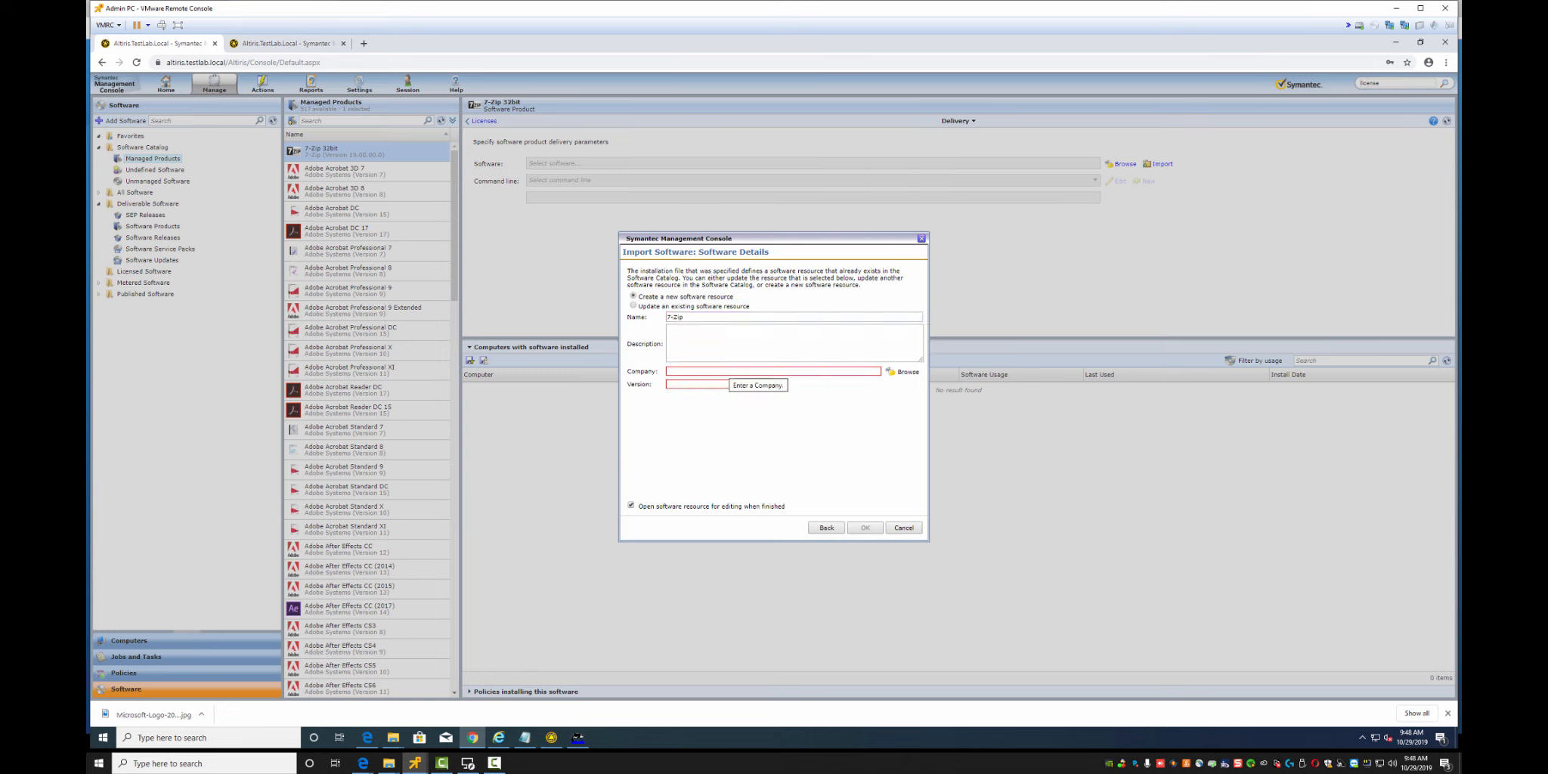
key(Return)
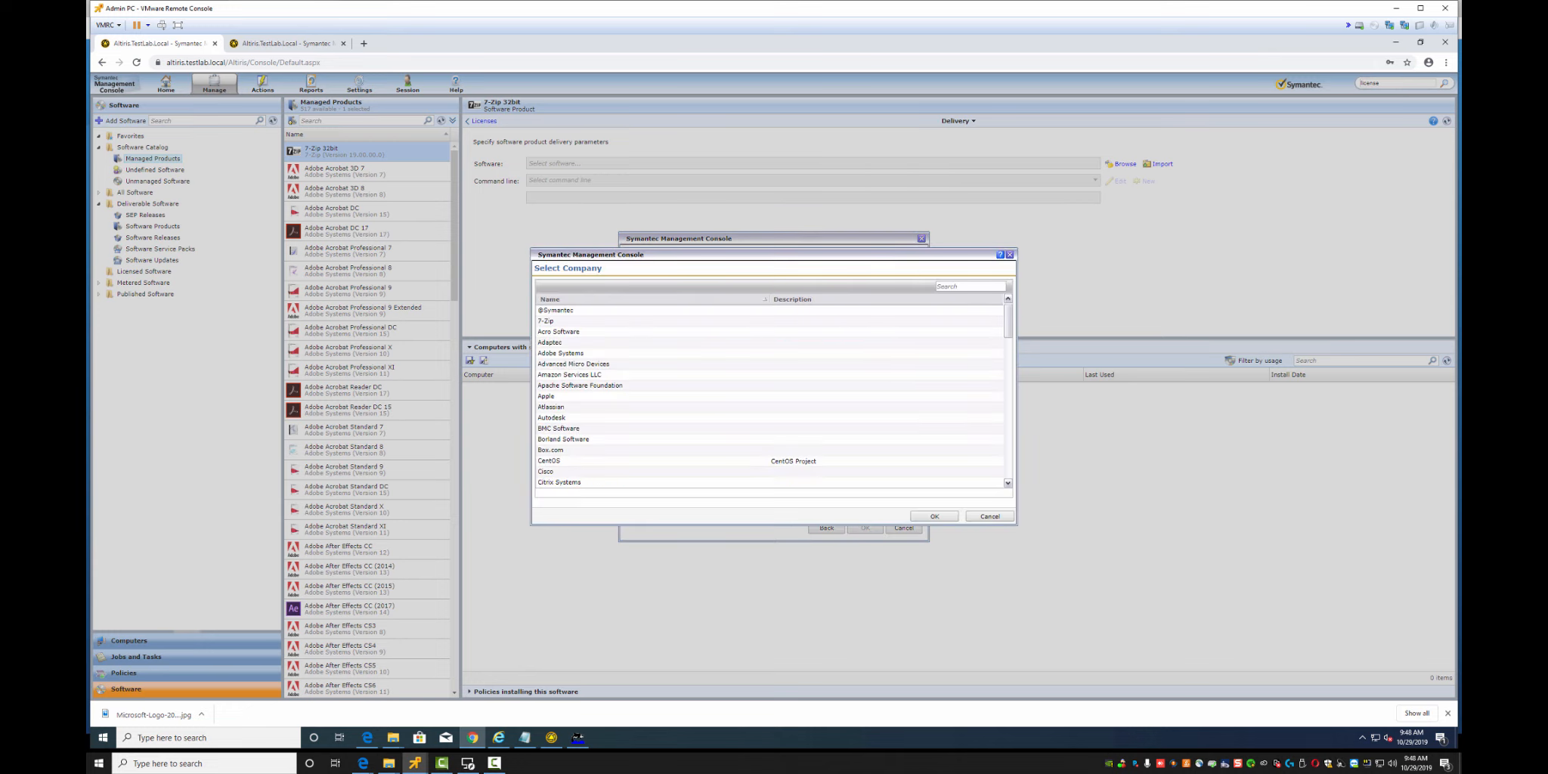
click(989, 516)
click(903, 528)
click(152, 226)
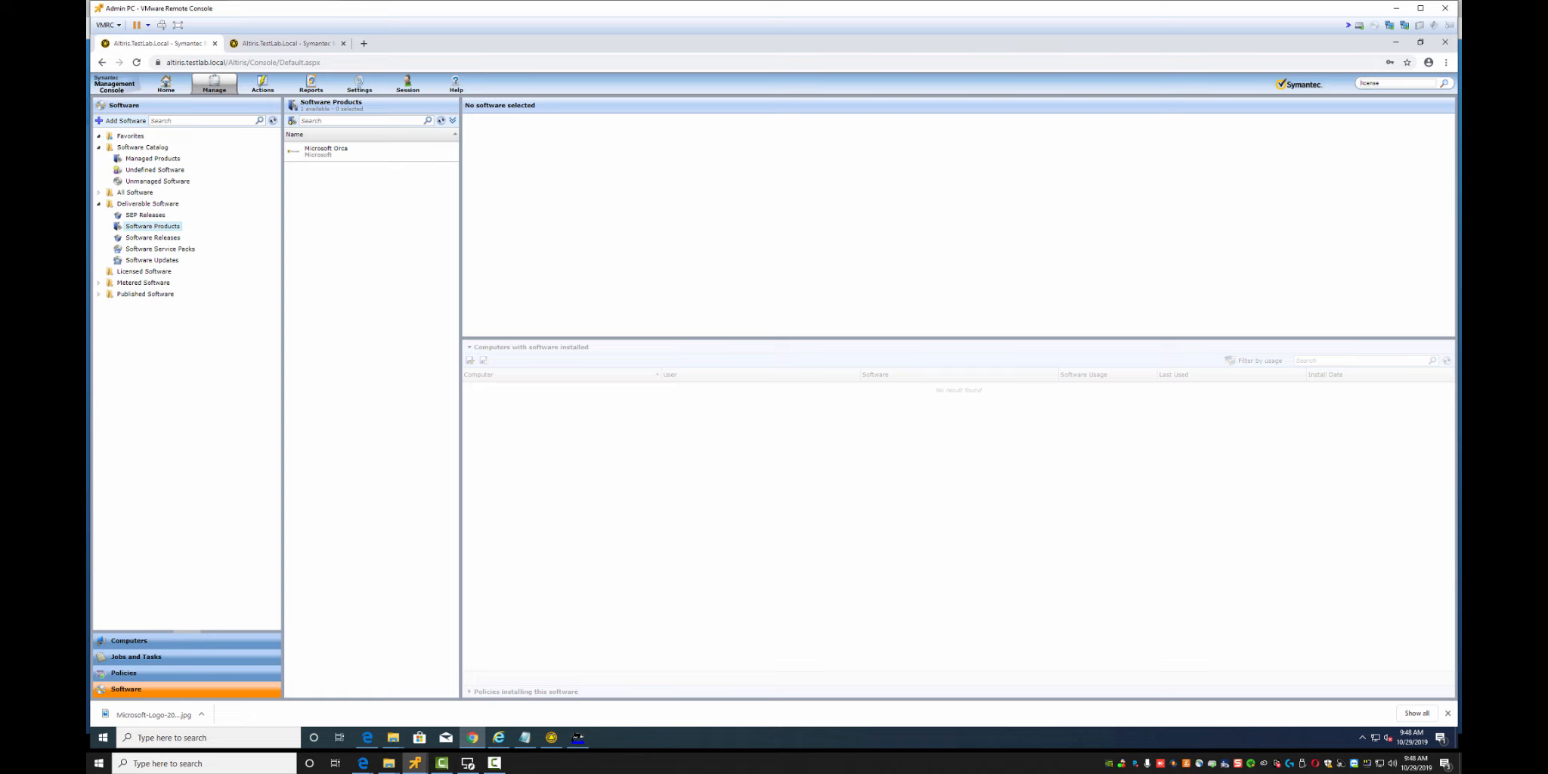
Create a new software product named 7-Zip 64bit with company 7-Zip
click(122, 120)
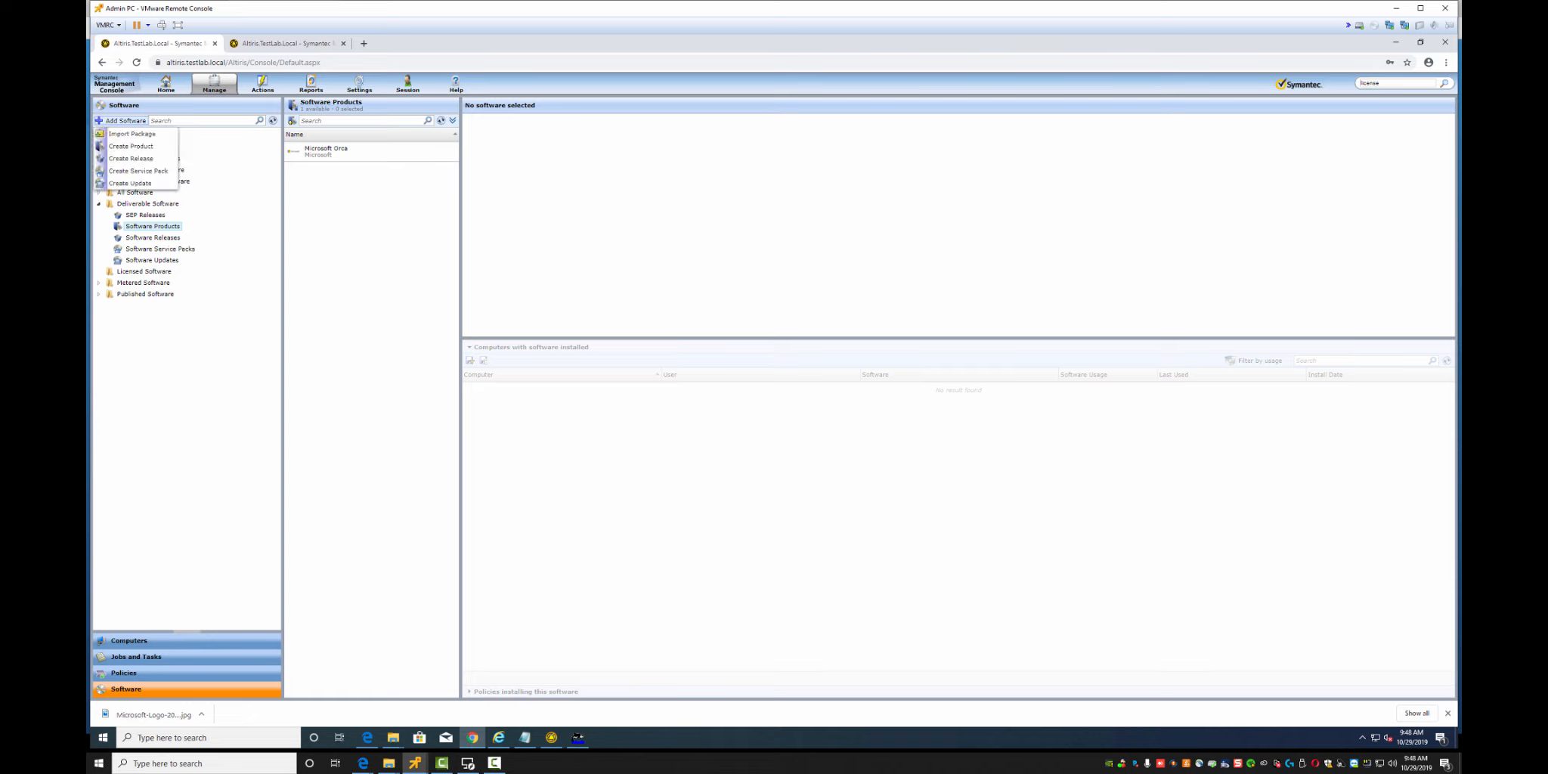
click(131, 146)
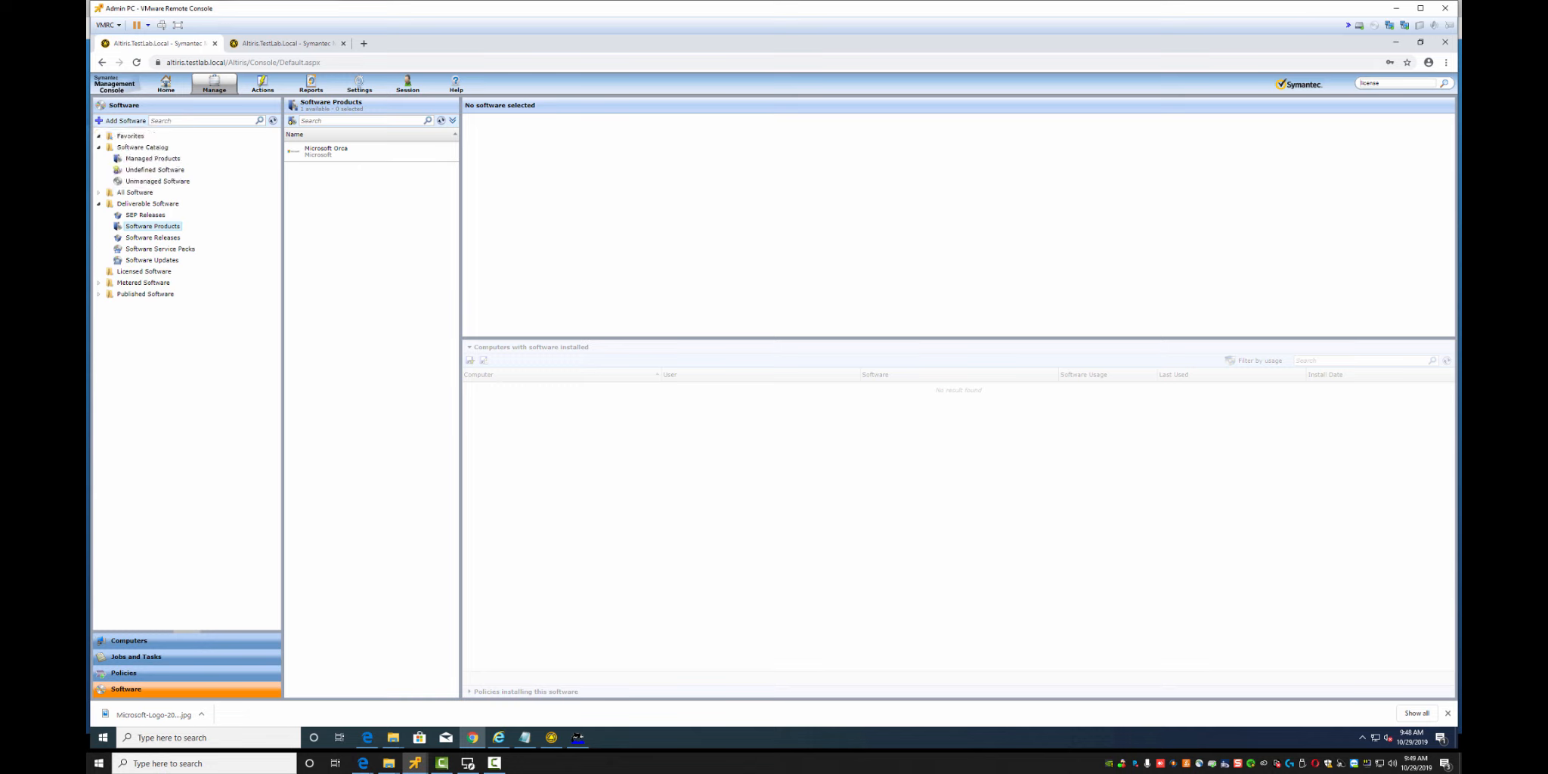
text(7-Zip 64bit)
key(Tab)
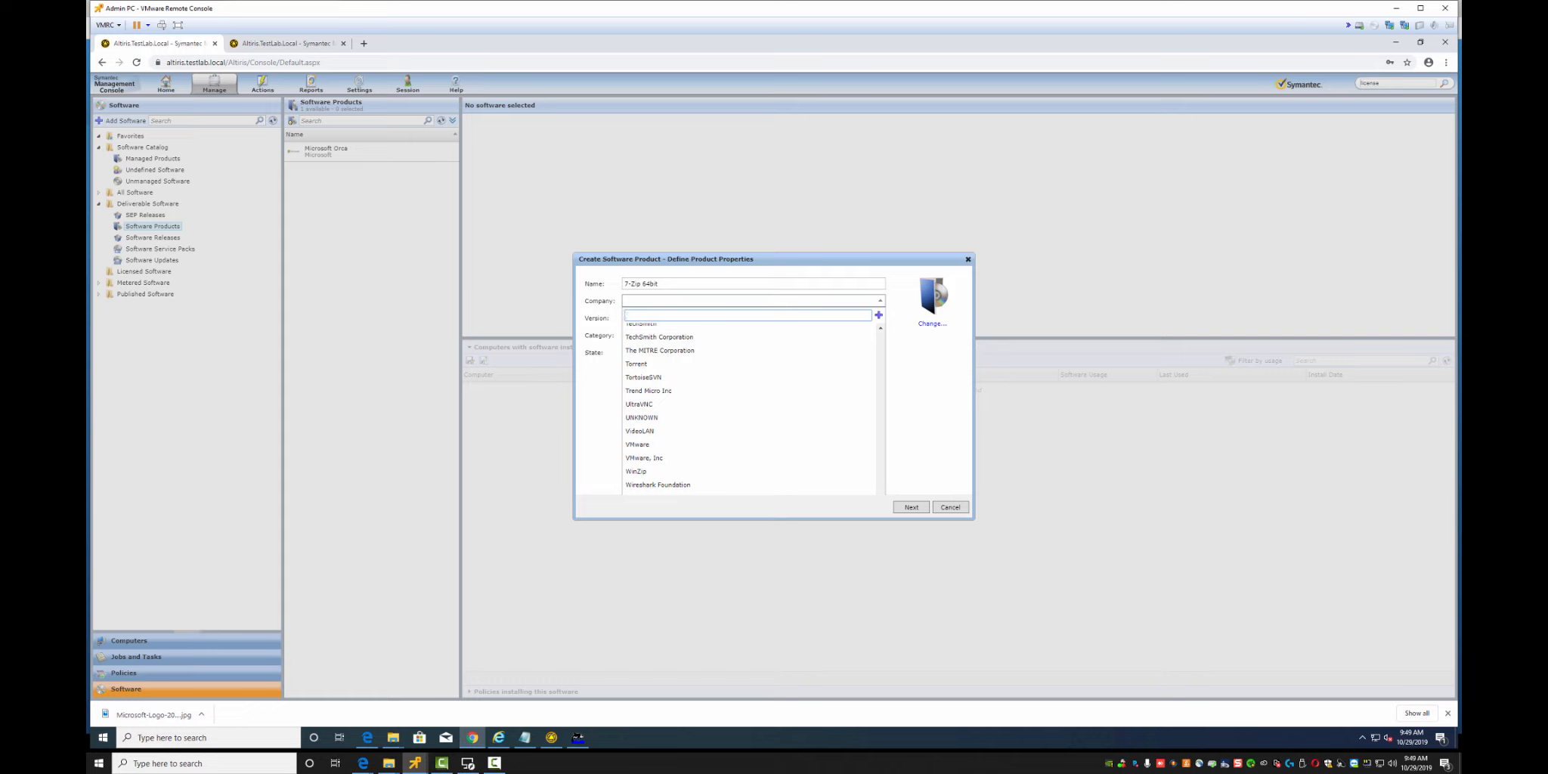
key(Escape)
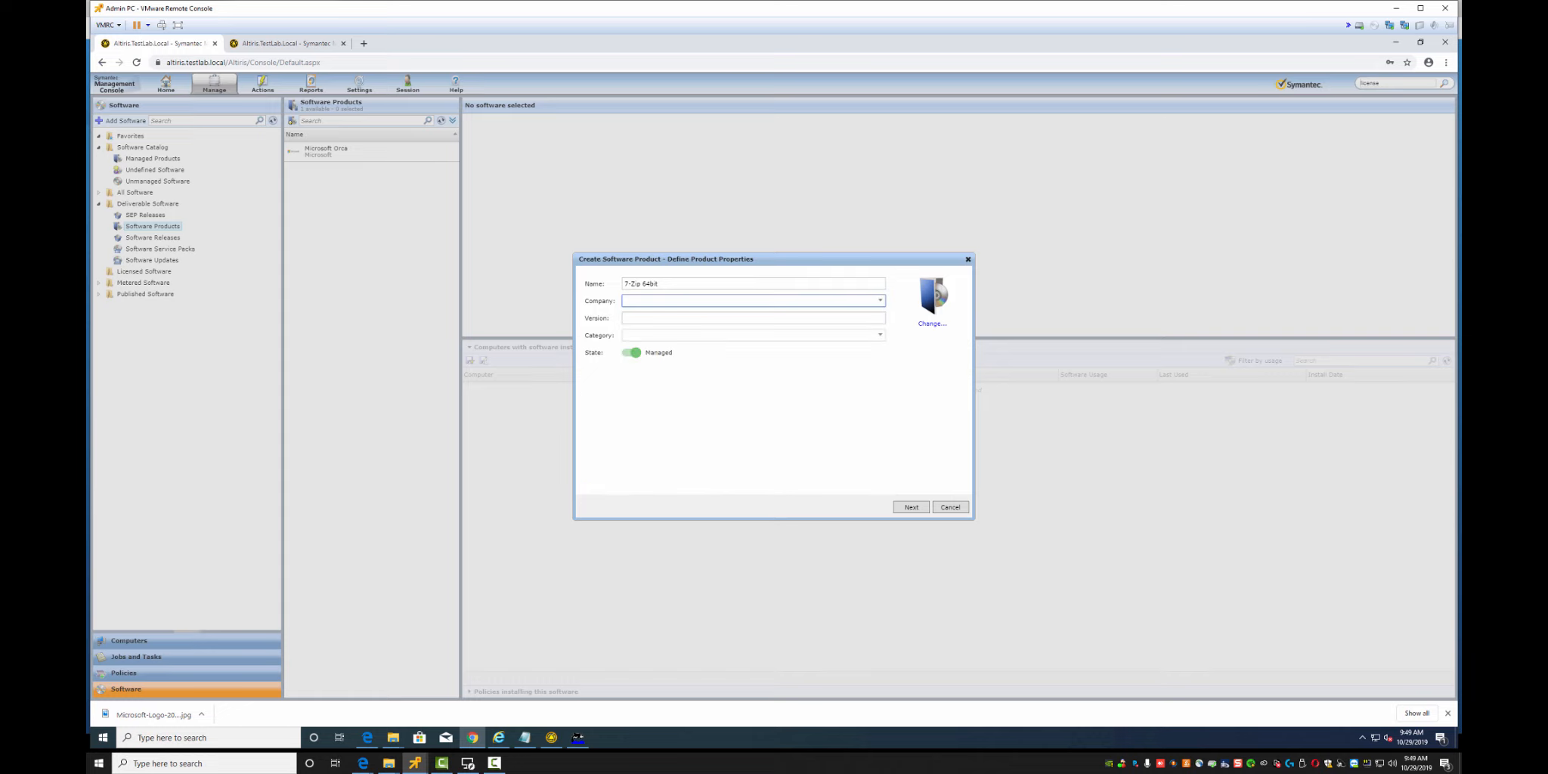
key(alt+Down)
click(747, 315)
text(7-Zip)
click(878, 315)
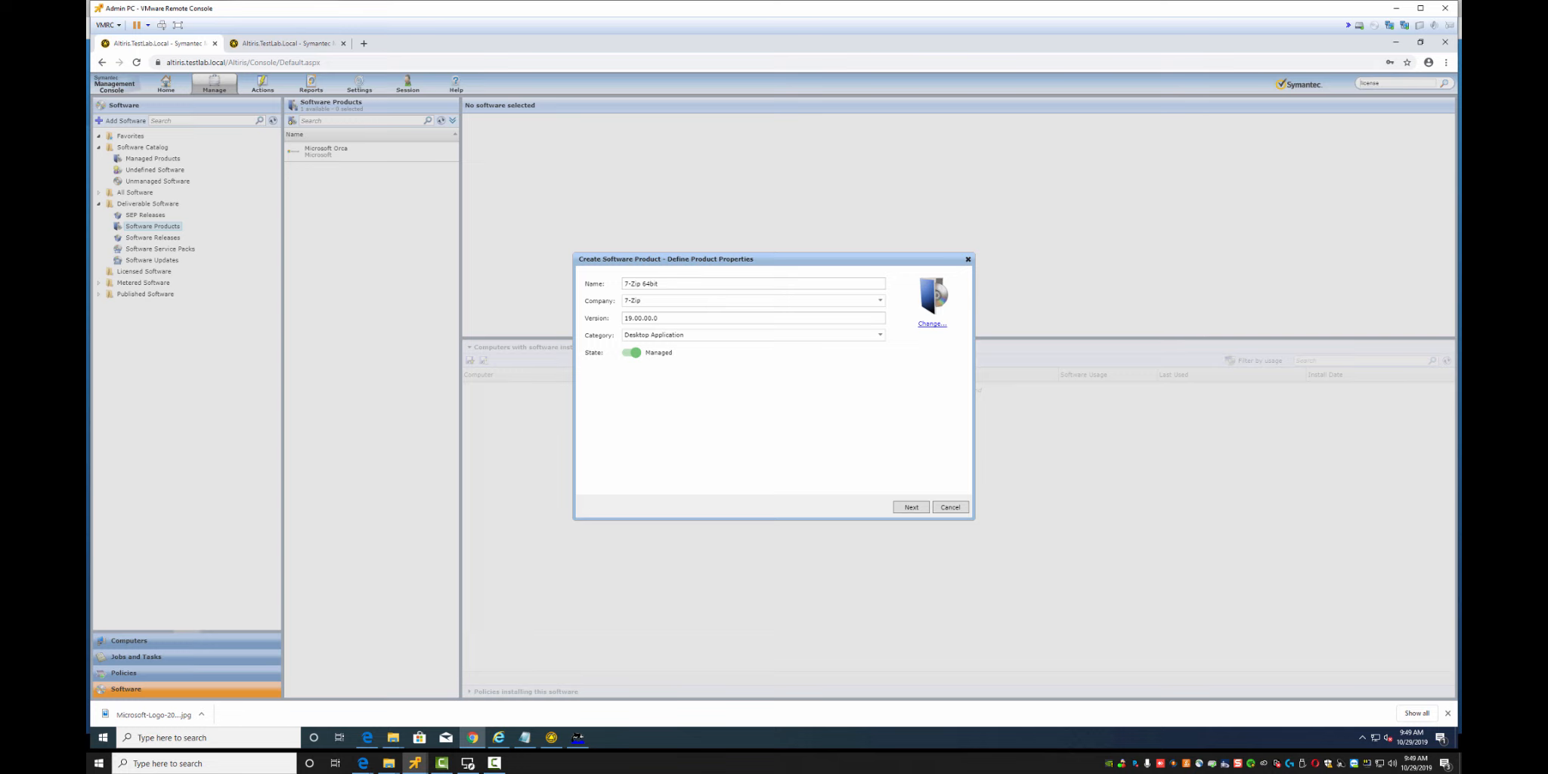
Give the product the 7-zip icon and finish creating it
click(931, 323)
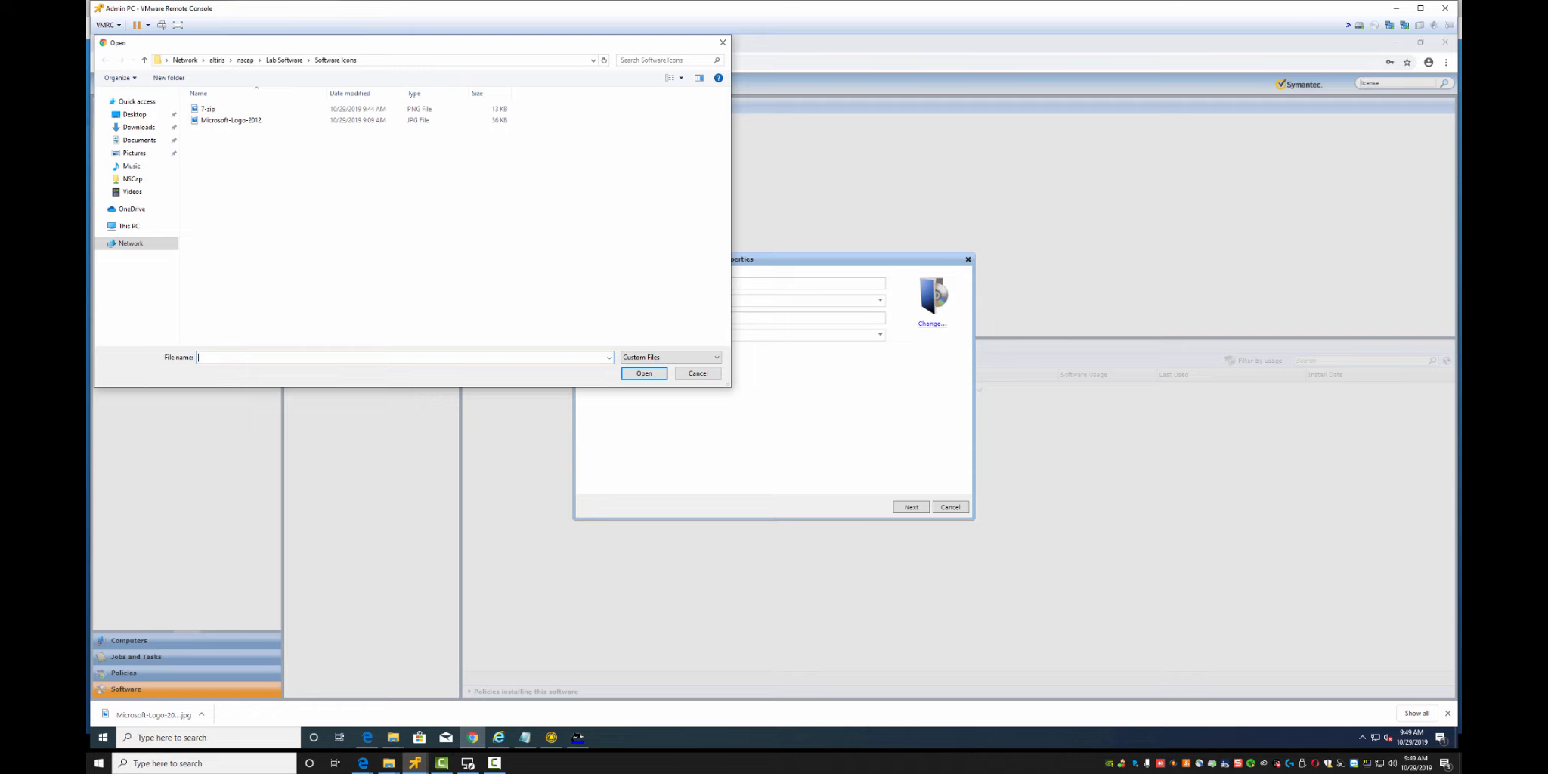
double_click(208, 108)
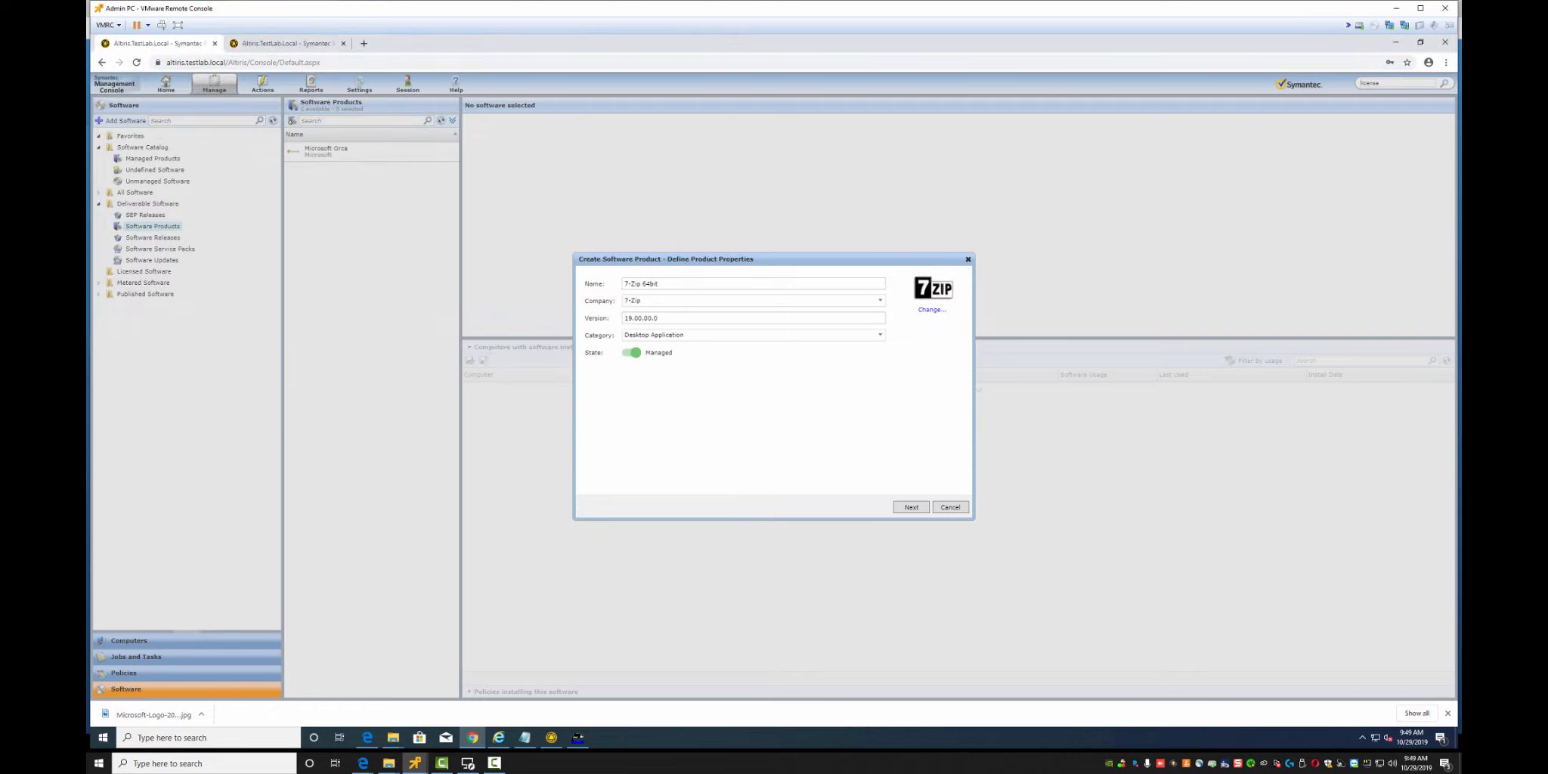
click(912, 507)
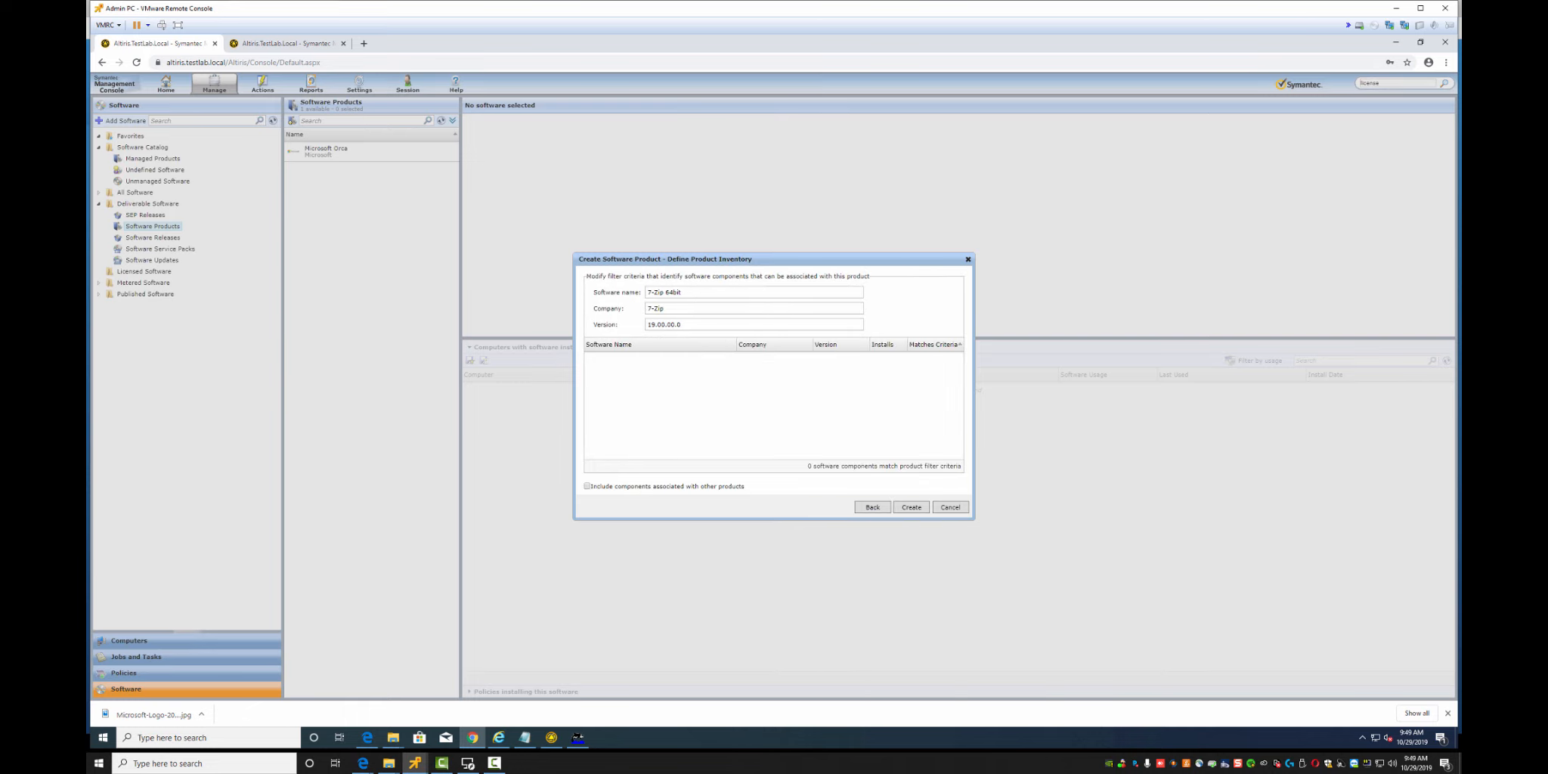
click(912, 508)
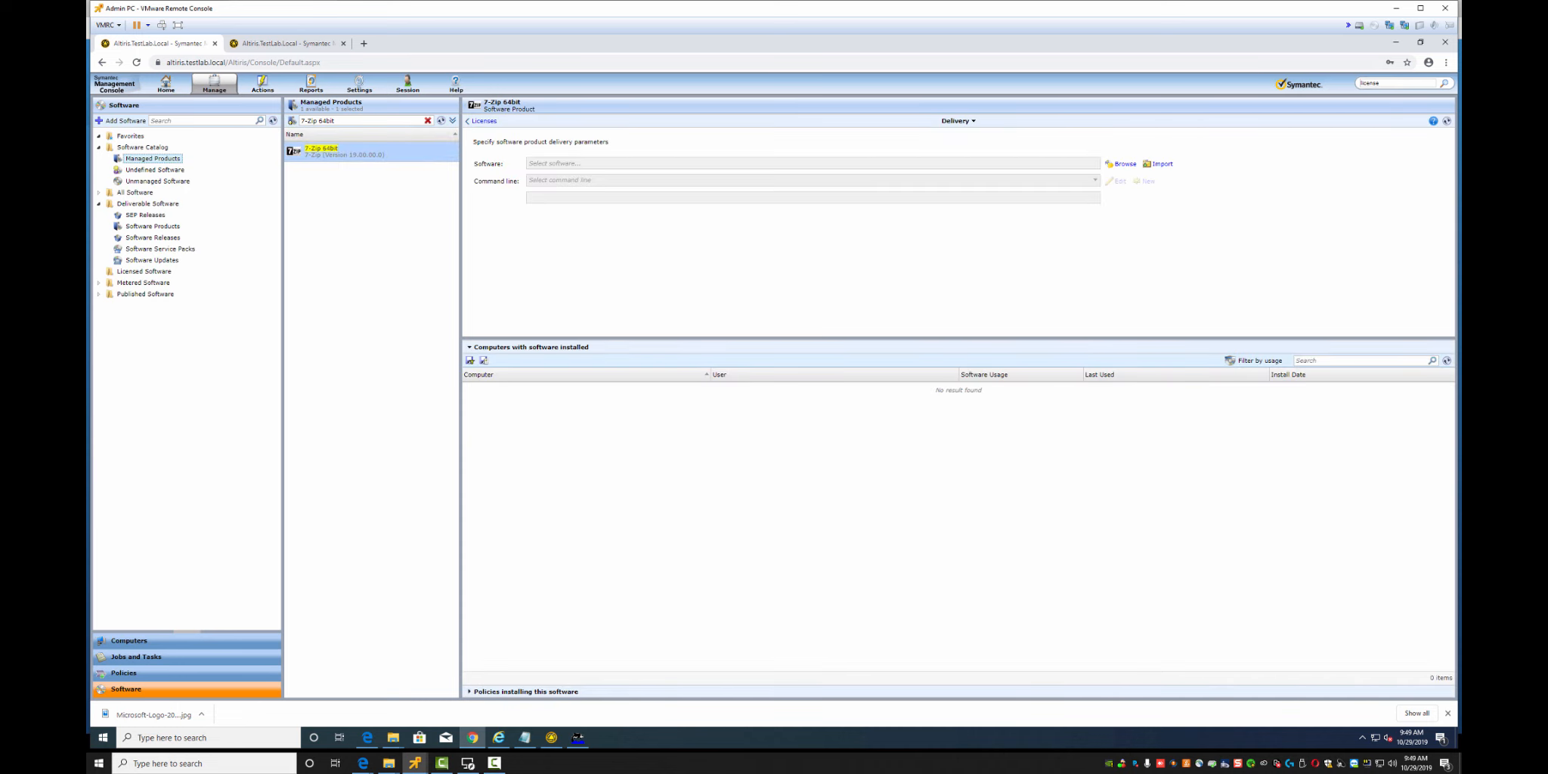
Import the 7z1900-x64.msi package for 7-Zip 64bit from the 64bit folder
click(427, 121)
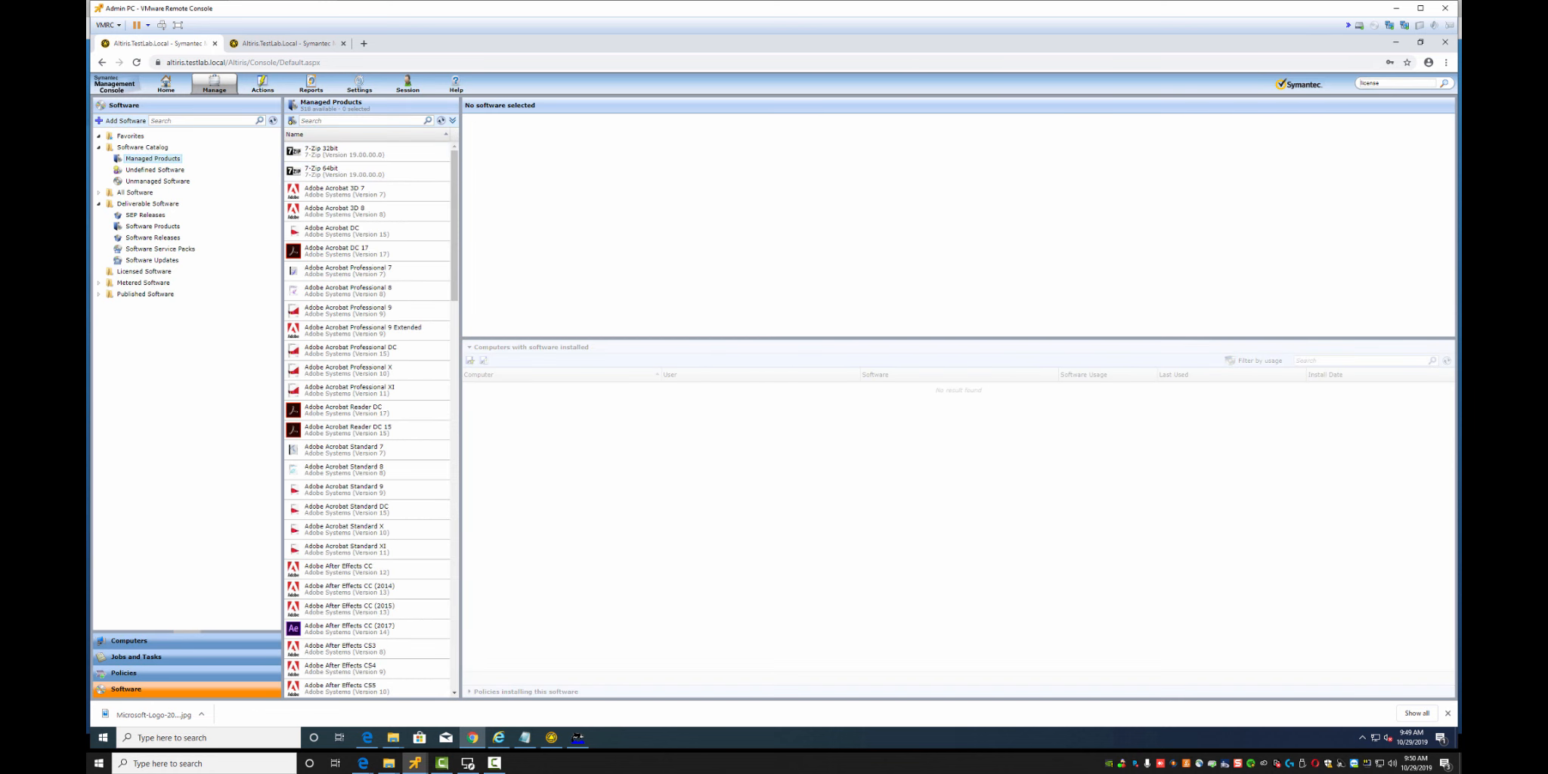
click(345, 171)
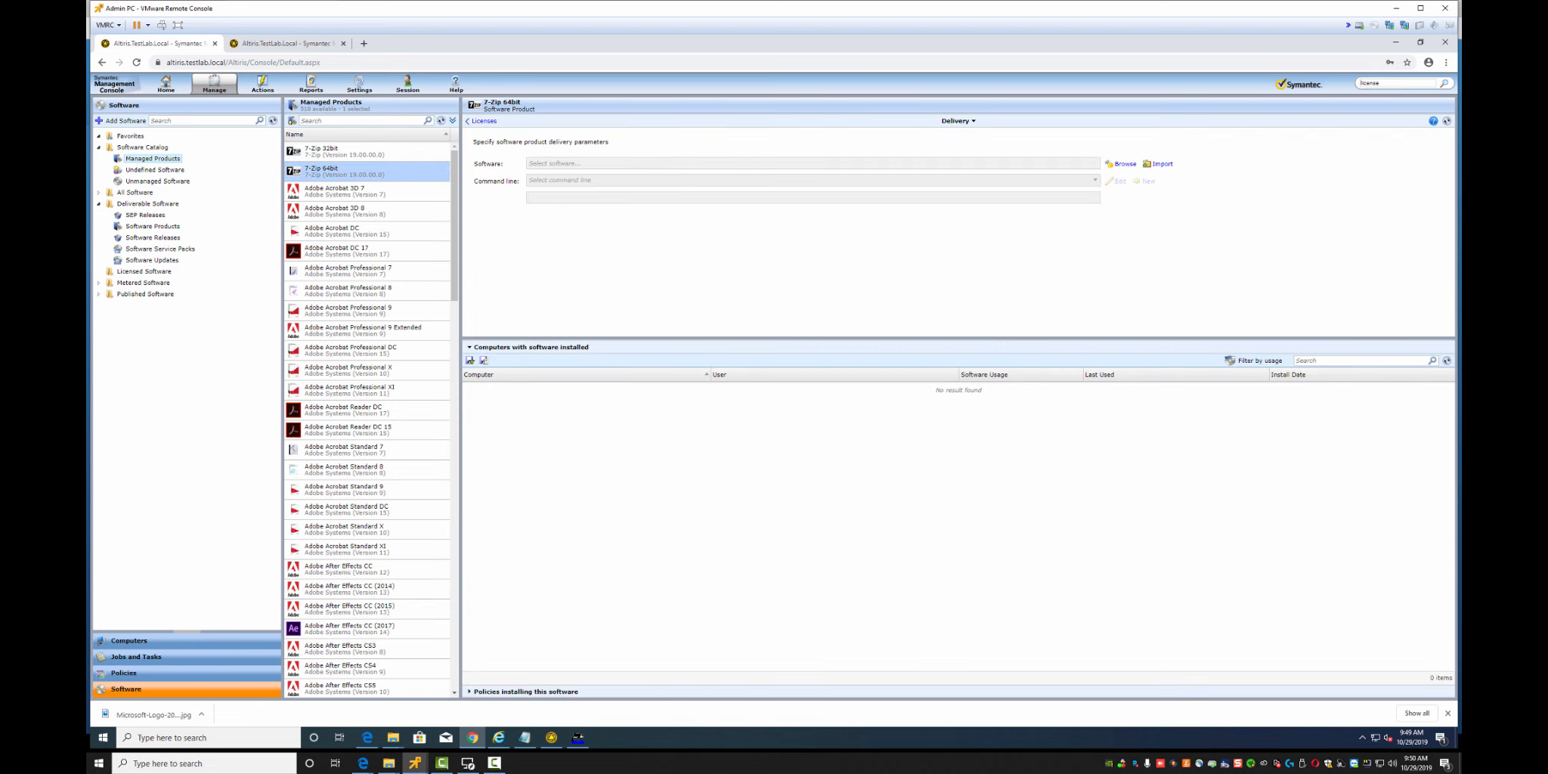
click(1158, 164)
click(770, 332)
text(C:\Program Files\Altiris\Notification Server\NSCap\Lab Software\7-zip\32bit)
key(BackSpace)
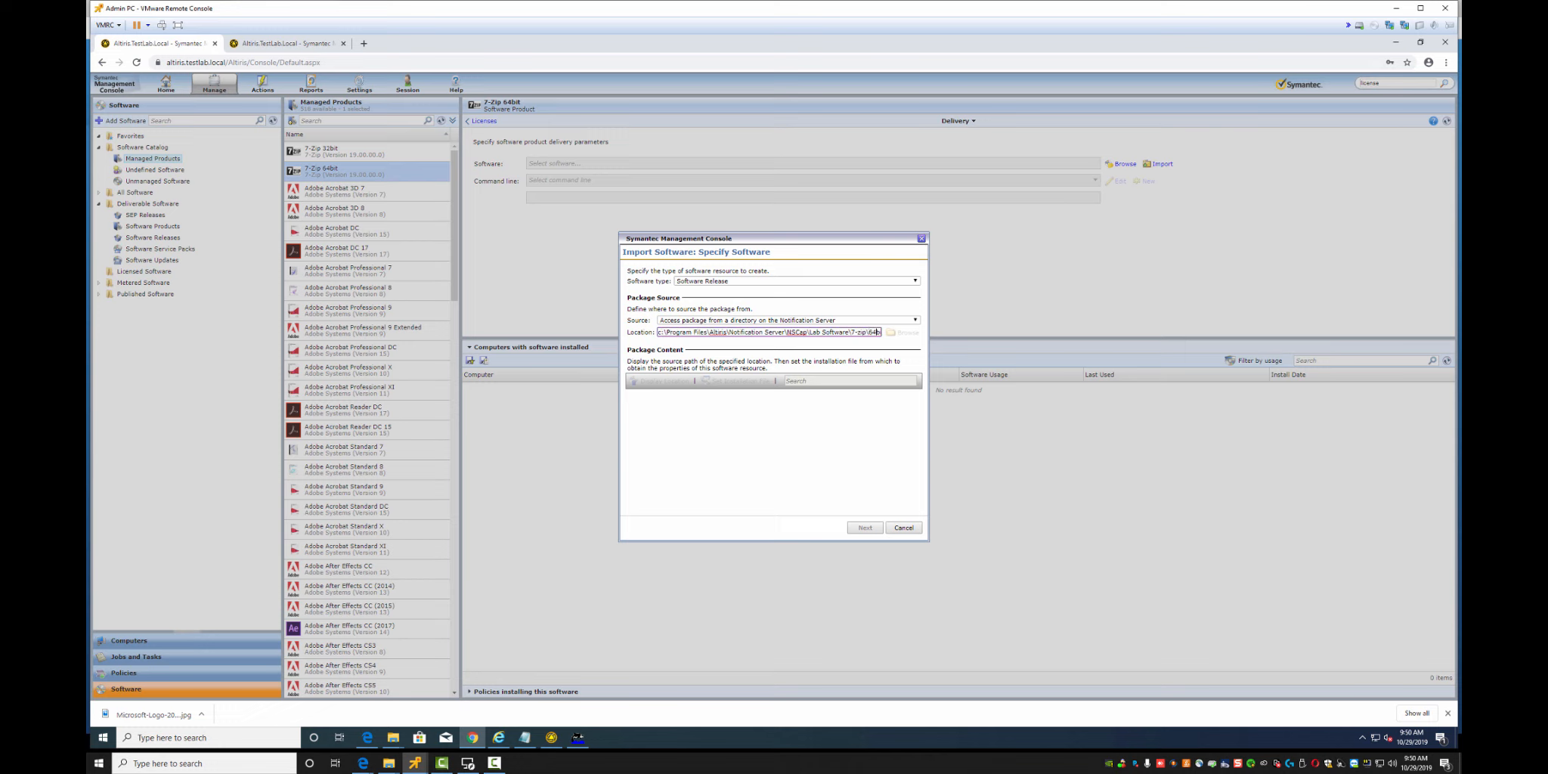
key(Tab)
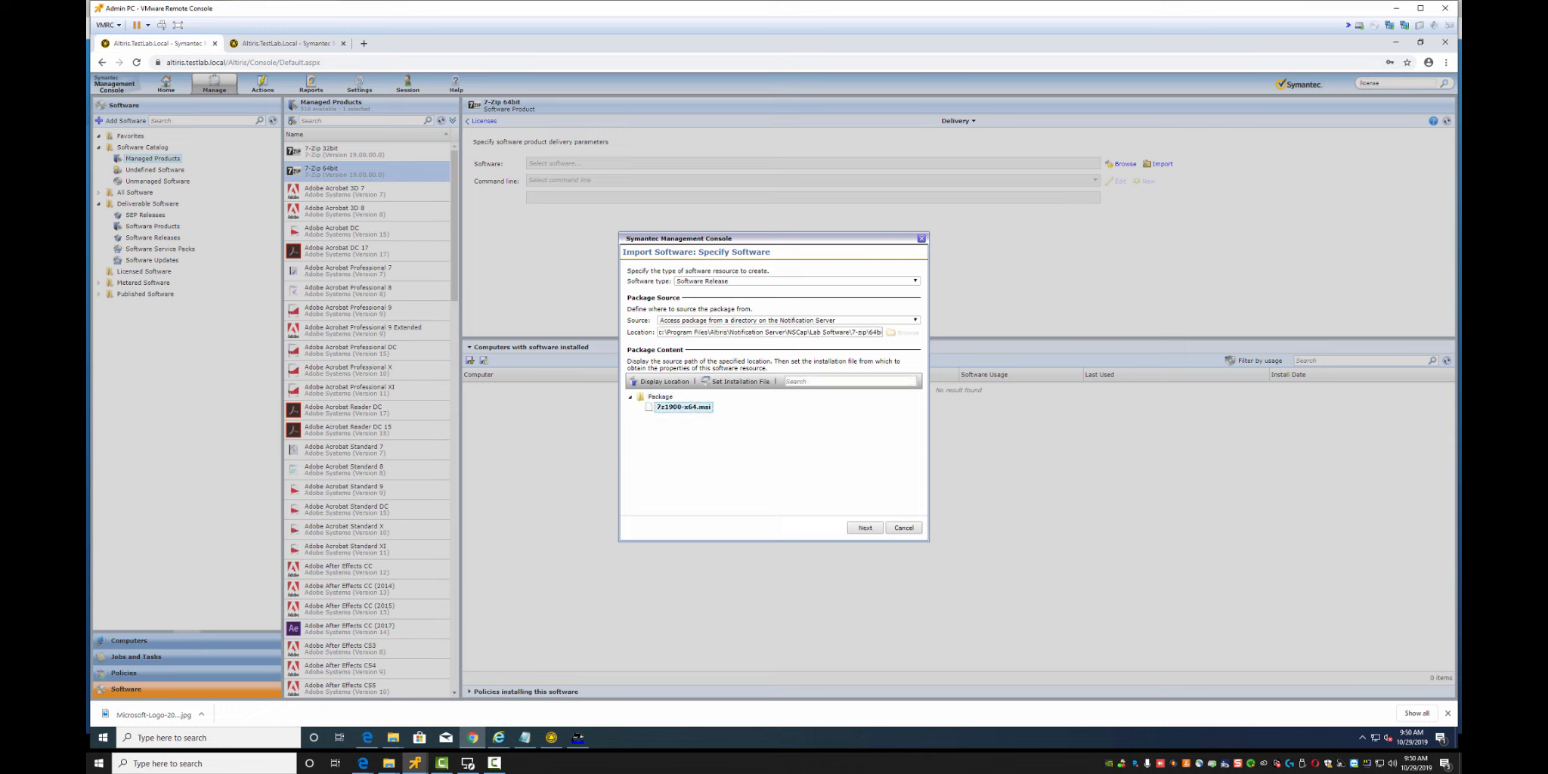
click(865, 528)
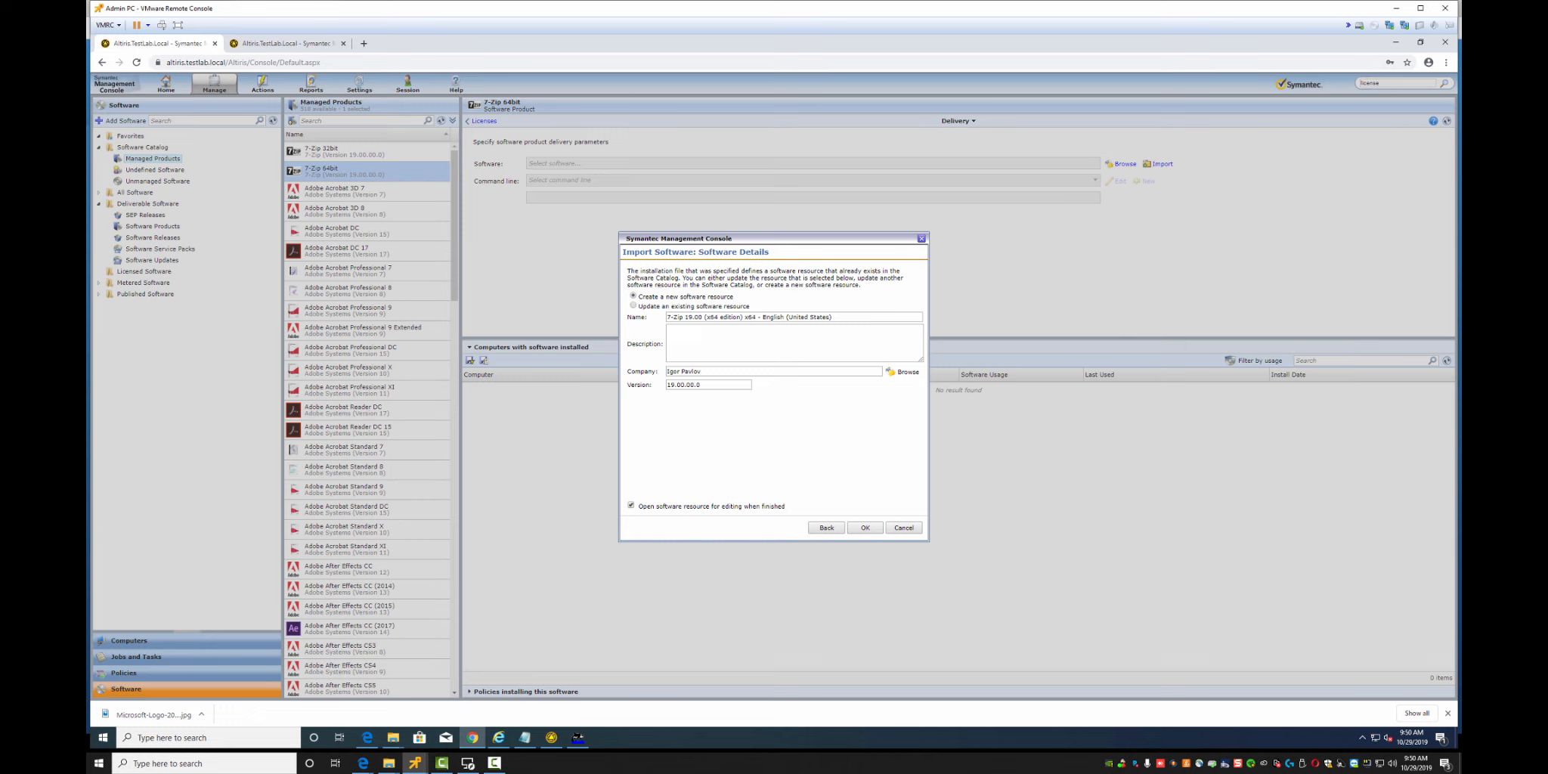
drag(685, 317, 827, 317)
key(BackSpace)
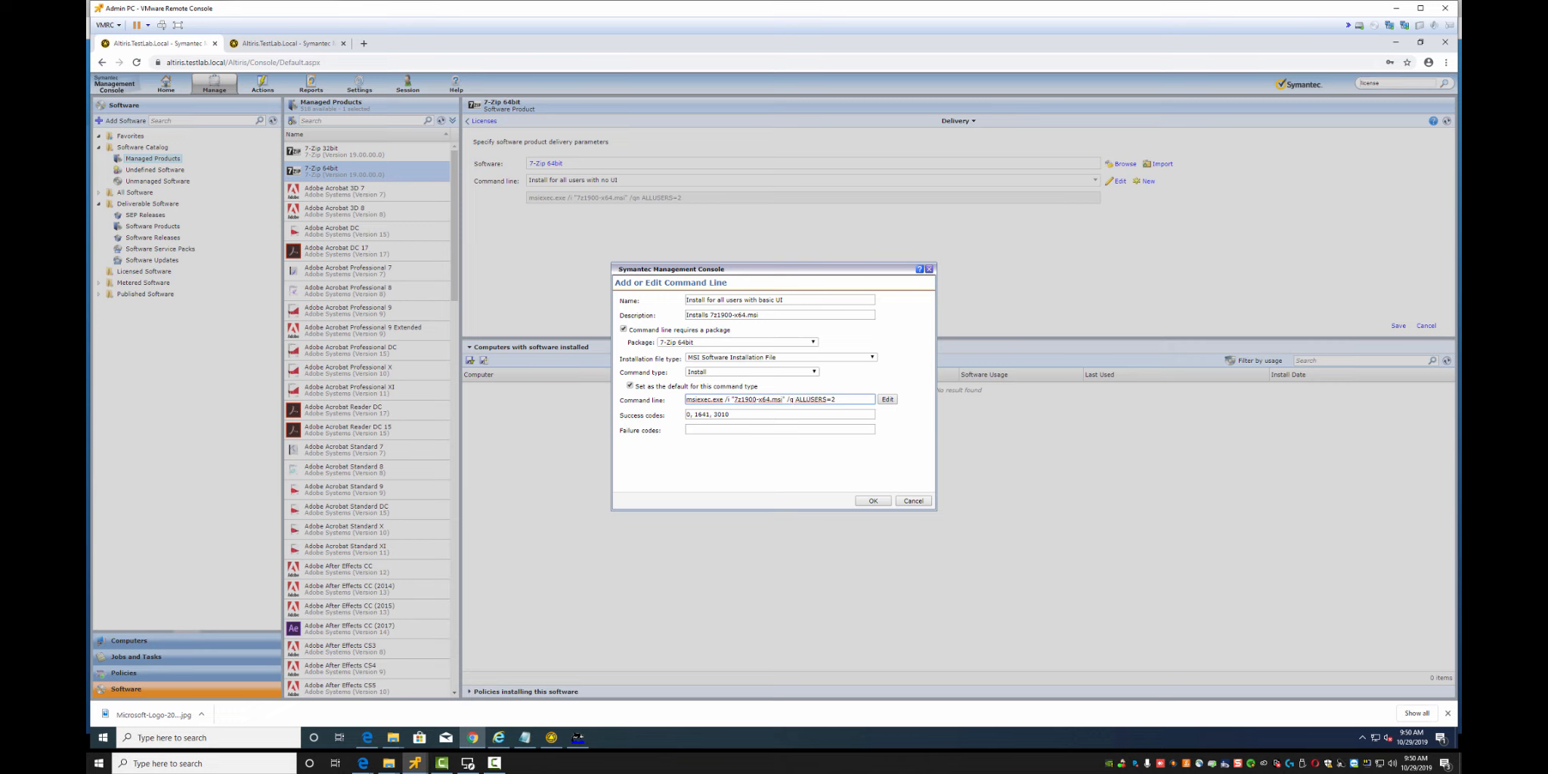
Save 7-Zip 64bit's delivery with the 'Install for all users with basic UI' command line
text(b)
click(872, 500)
click(1094, 181)
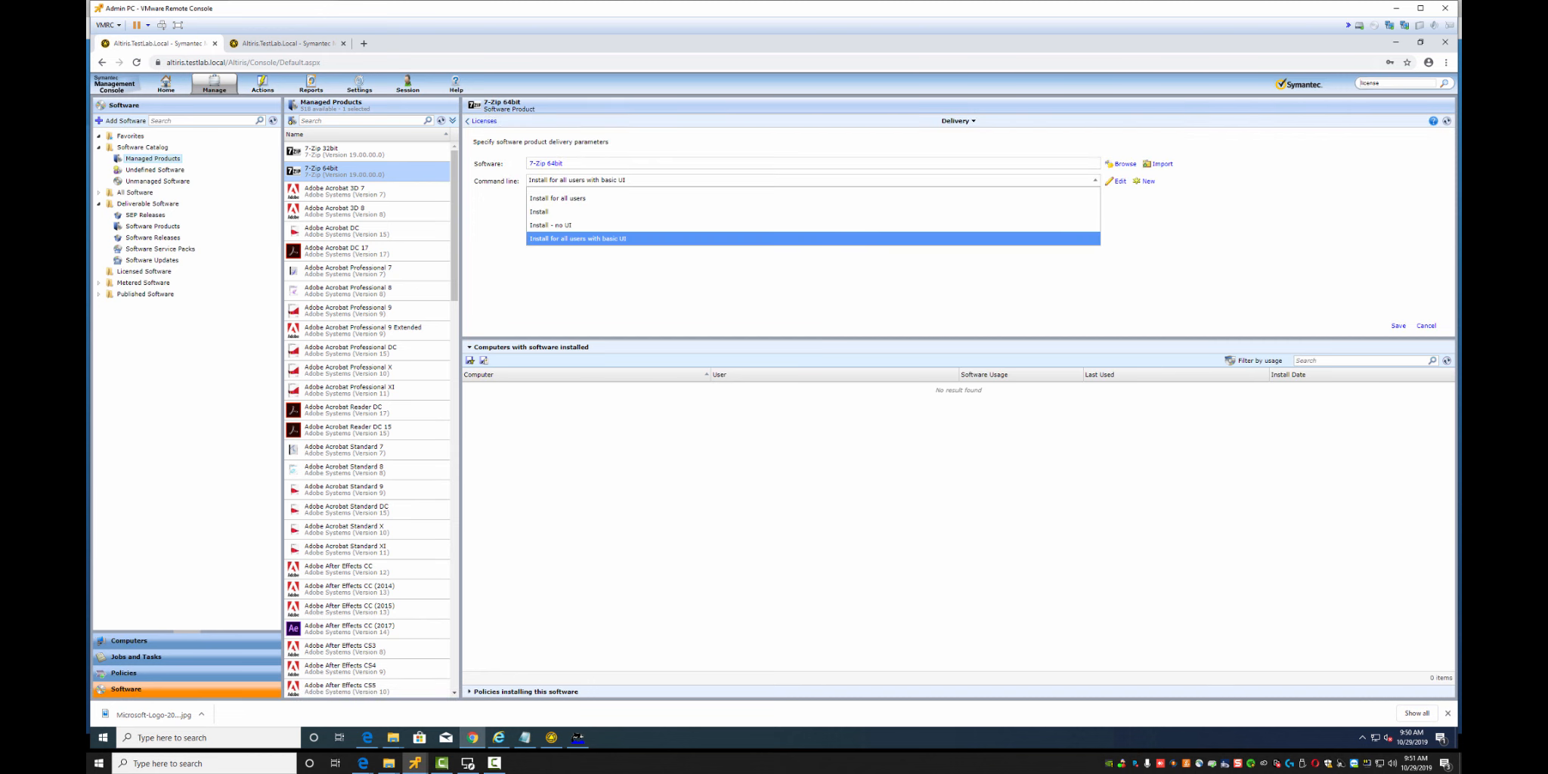
click(577, 239)
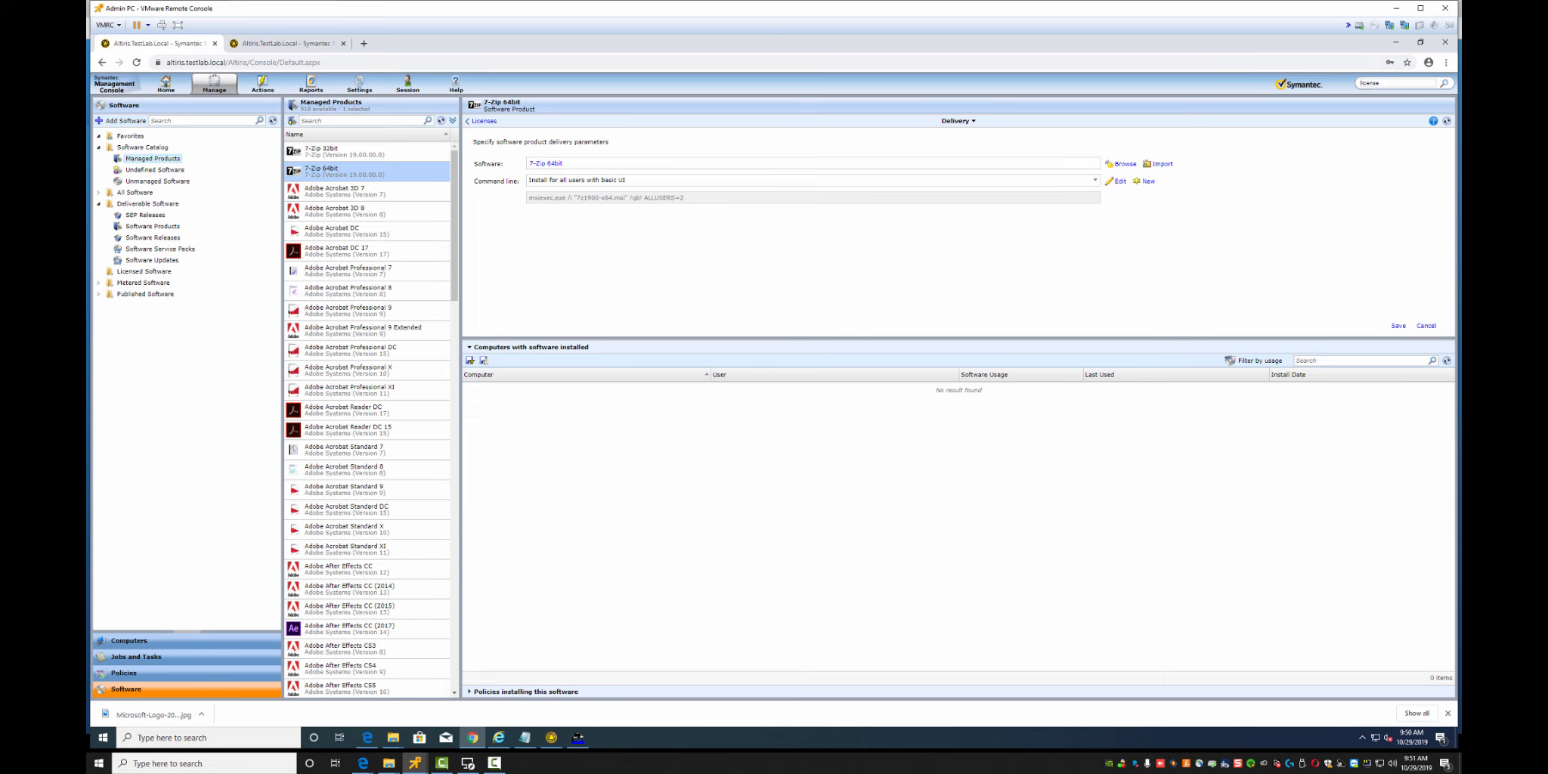
click(1398, 326)
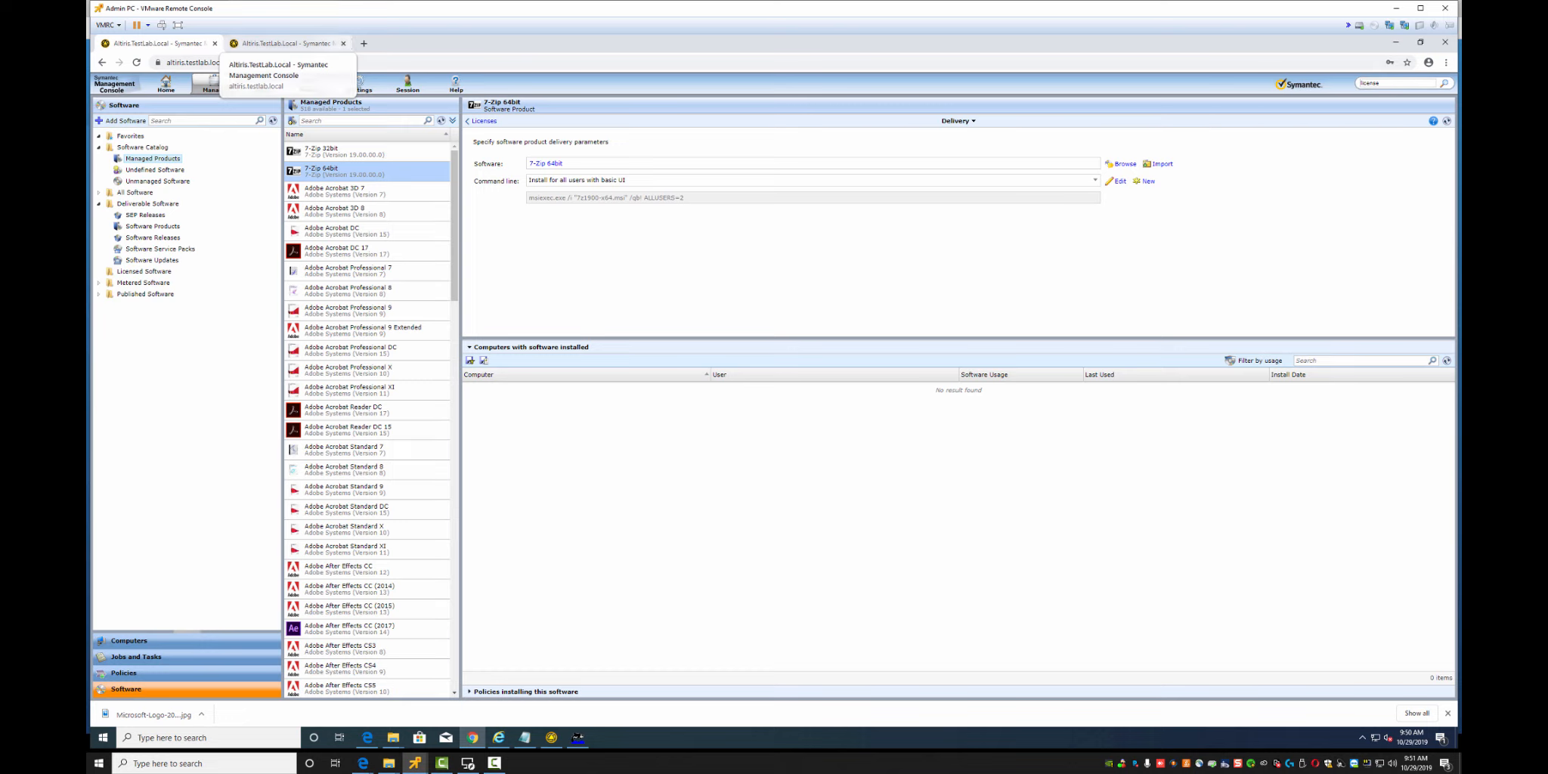
Download the 32-bit 7z1900.msi from 7-zip.org and show it in the Downloads folder
click(363, 43)
text(d)
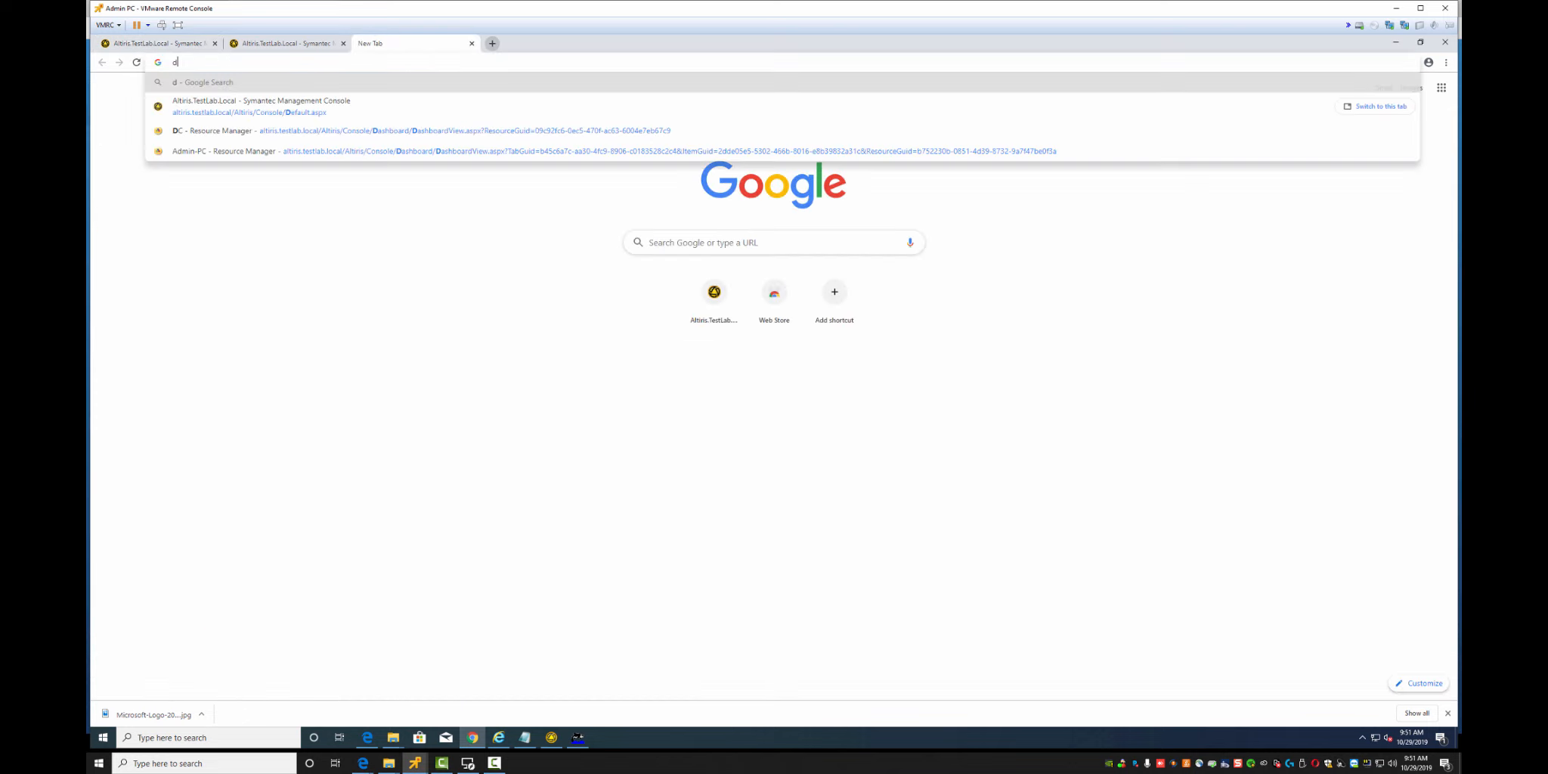
text(ownload 7-z)
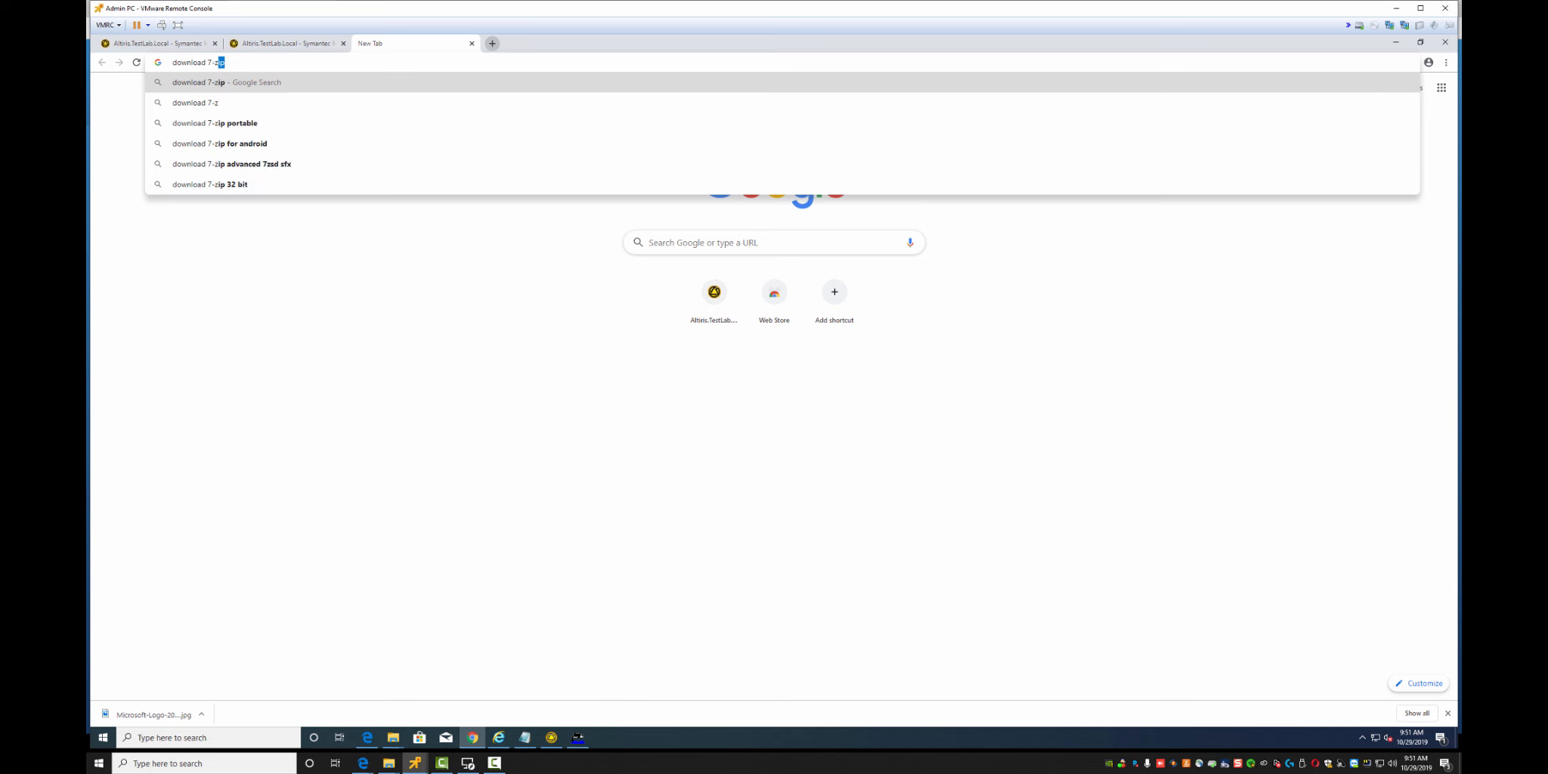
key(Return)
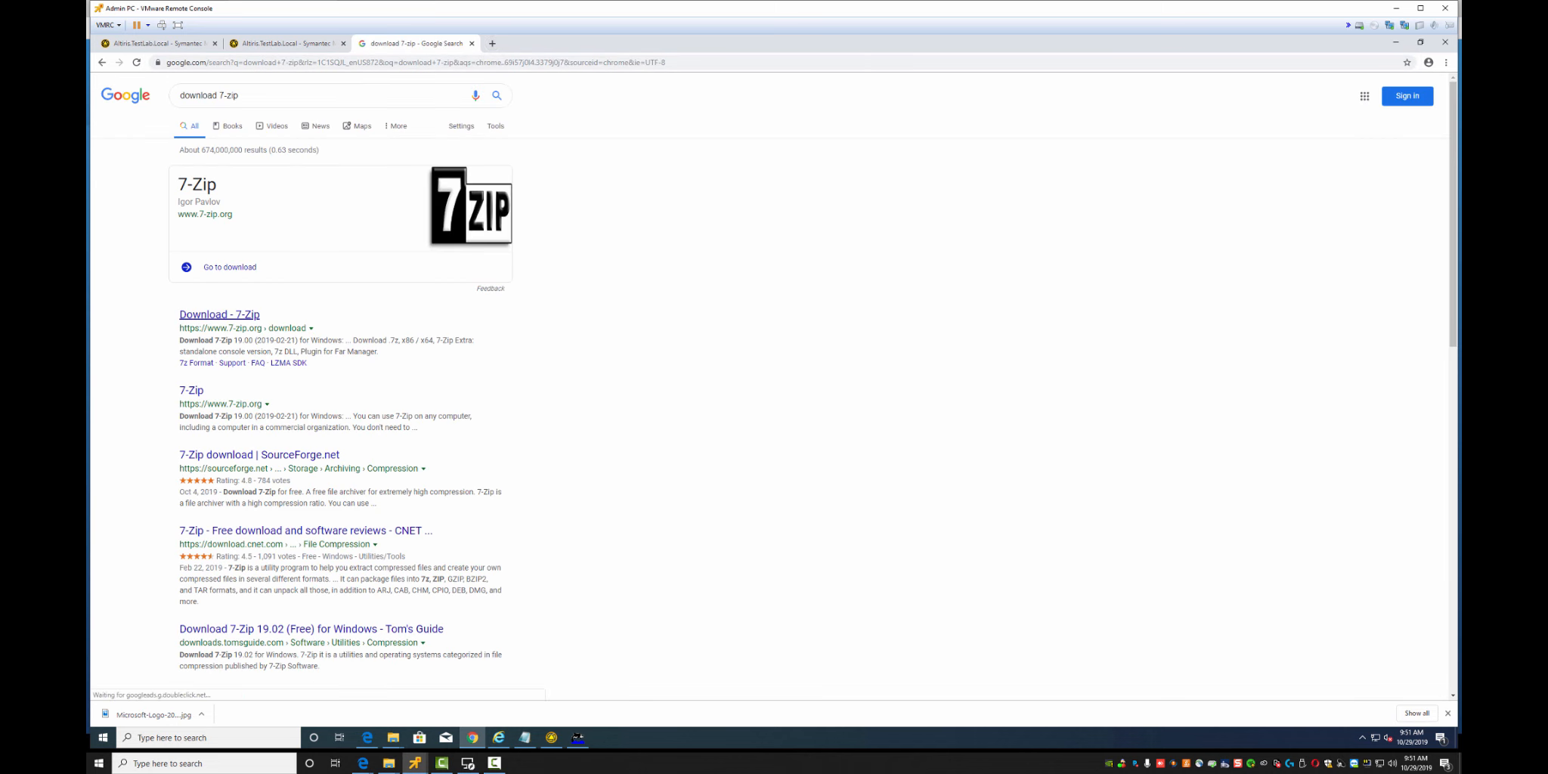
click(219, 315)
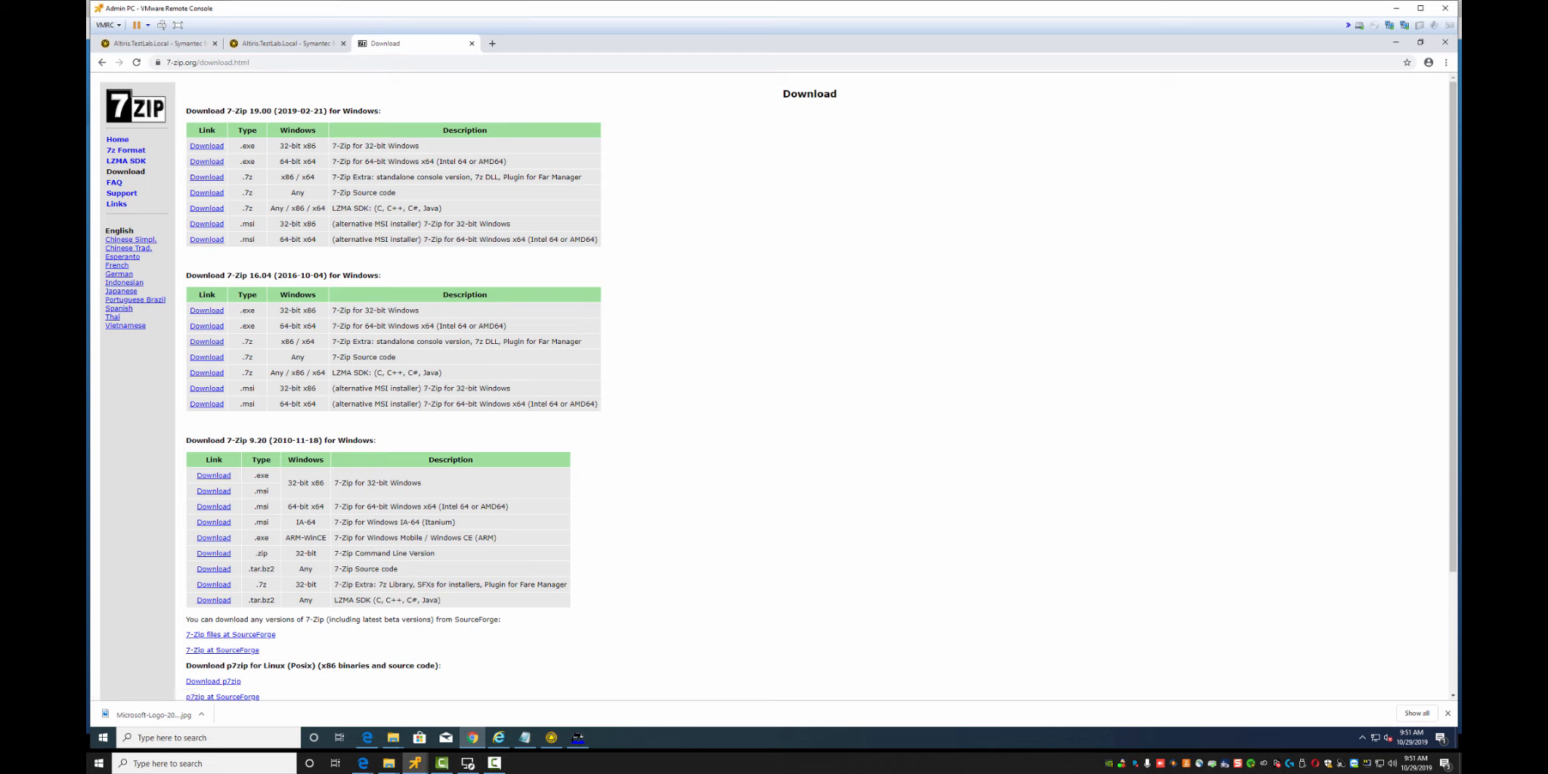
click(206, 224)
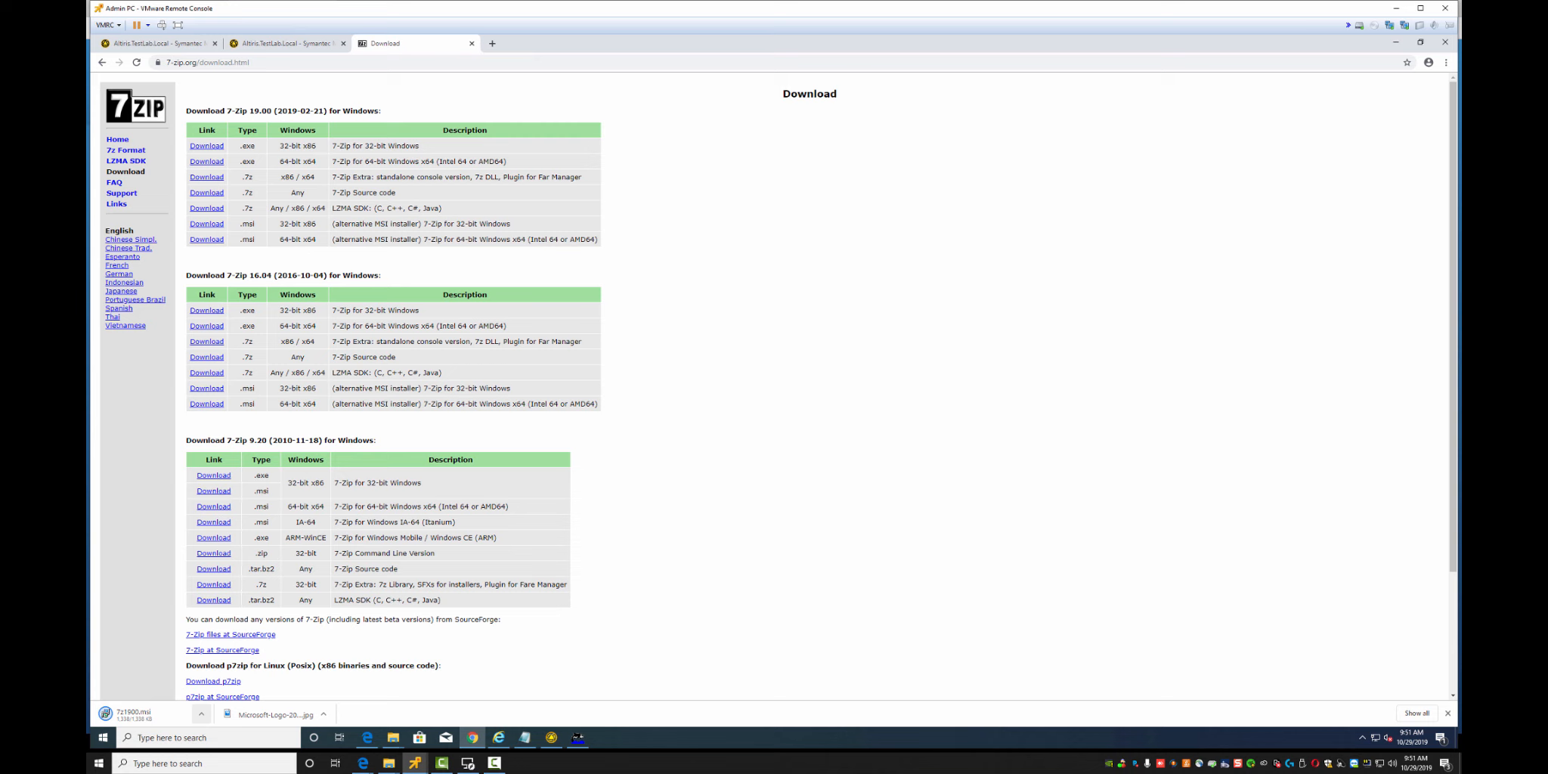
click(201, 714)
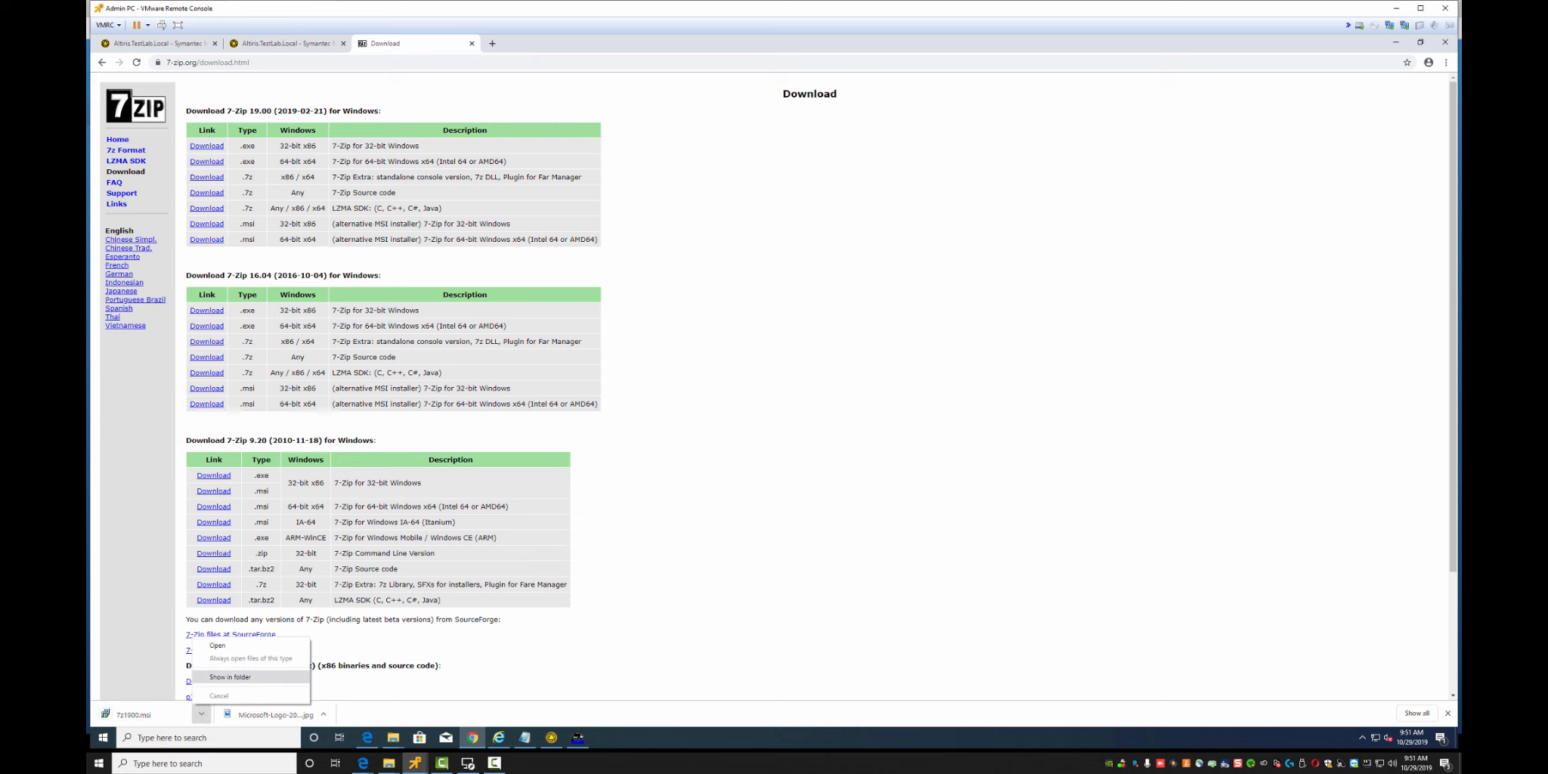
click(230, 676)
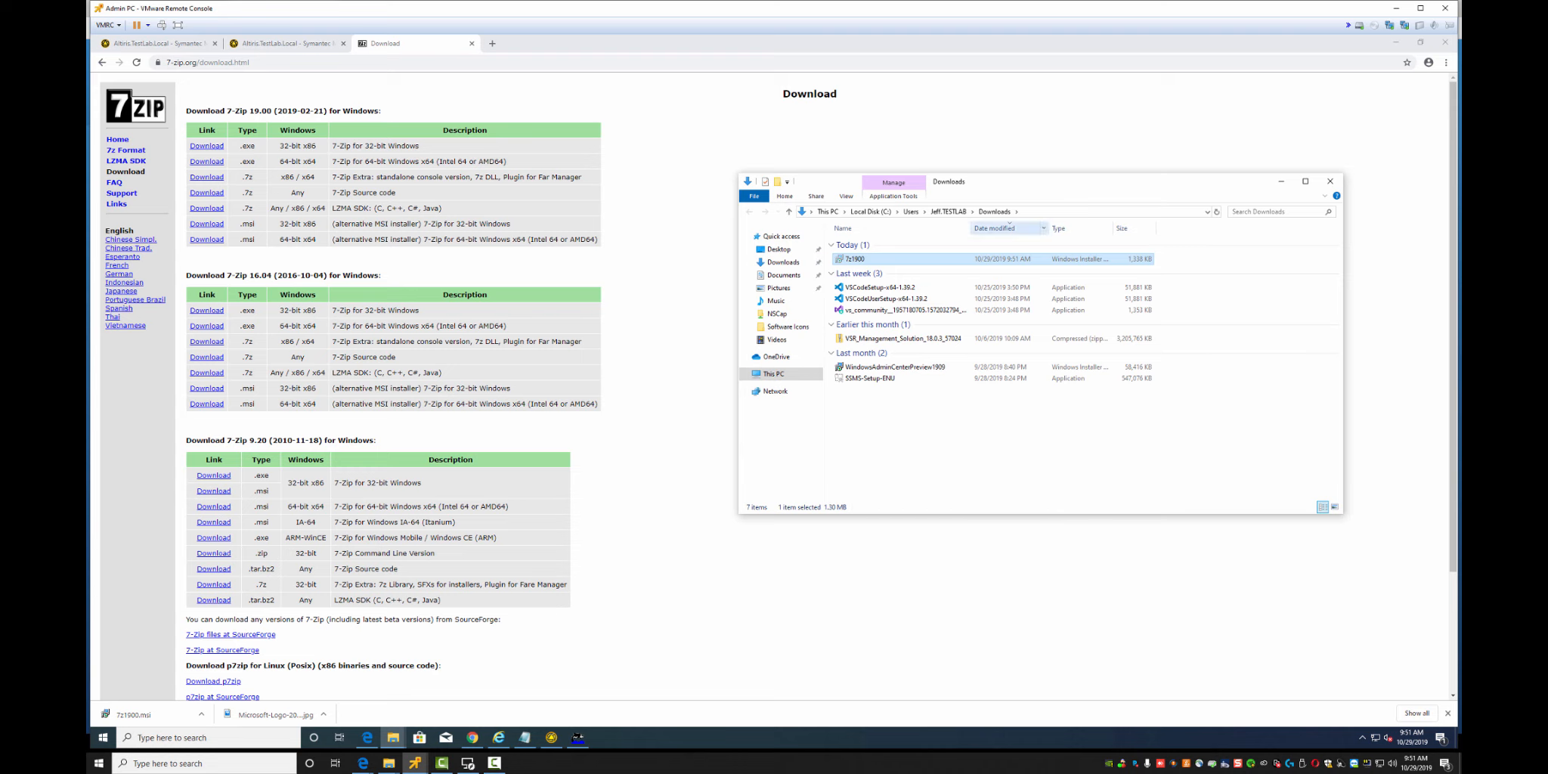
Navigate File Explorer to \\altiris\nscap\Lab Software
click(1060, 212)
text(\\)
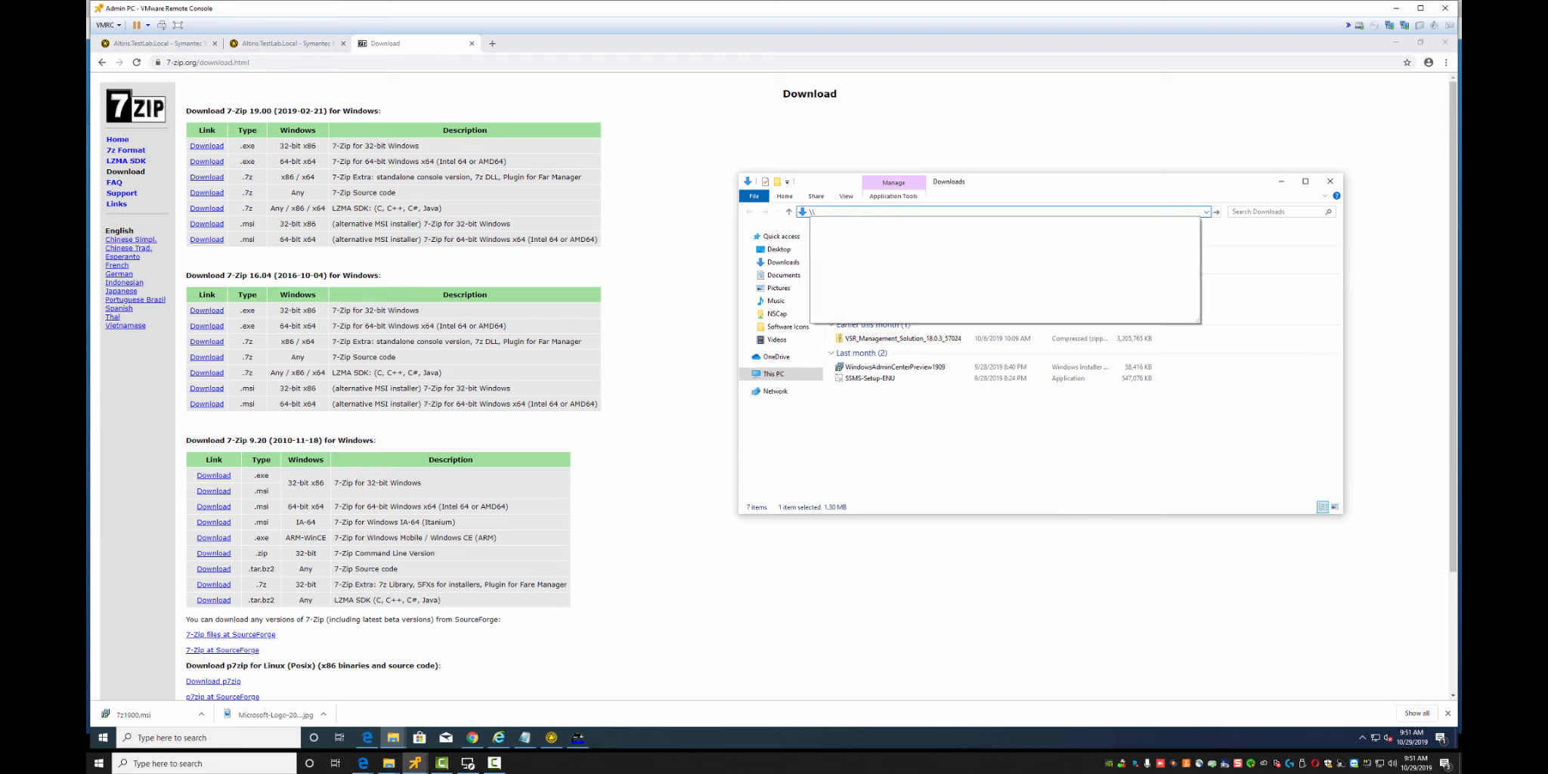
text(altiris\)
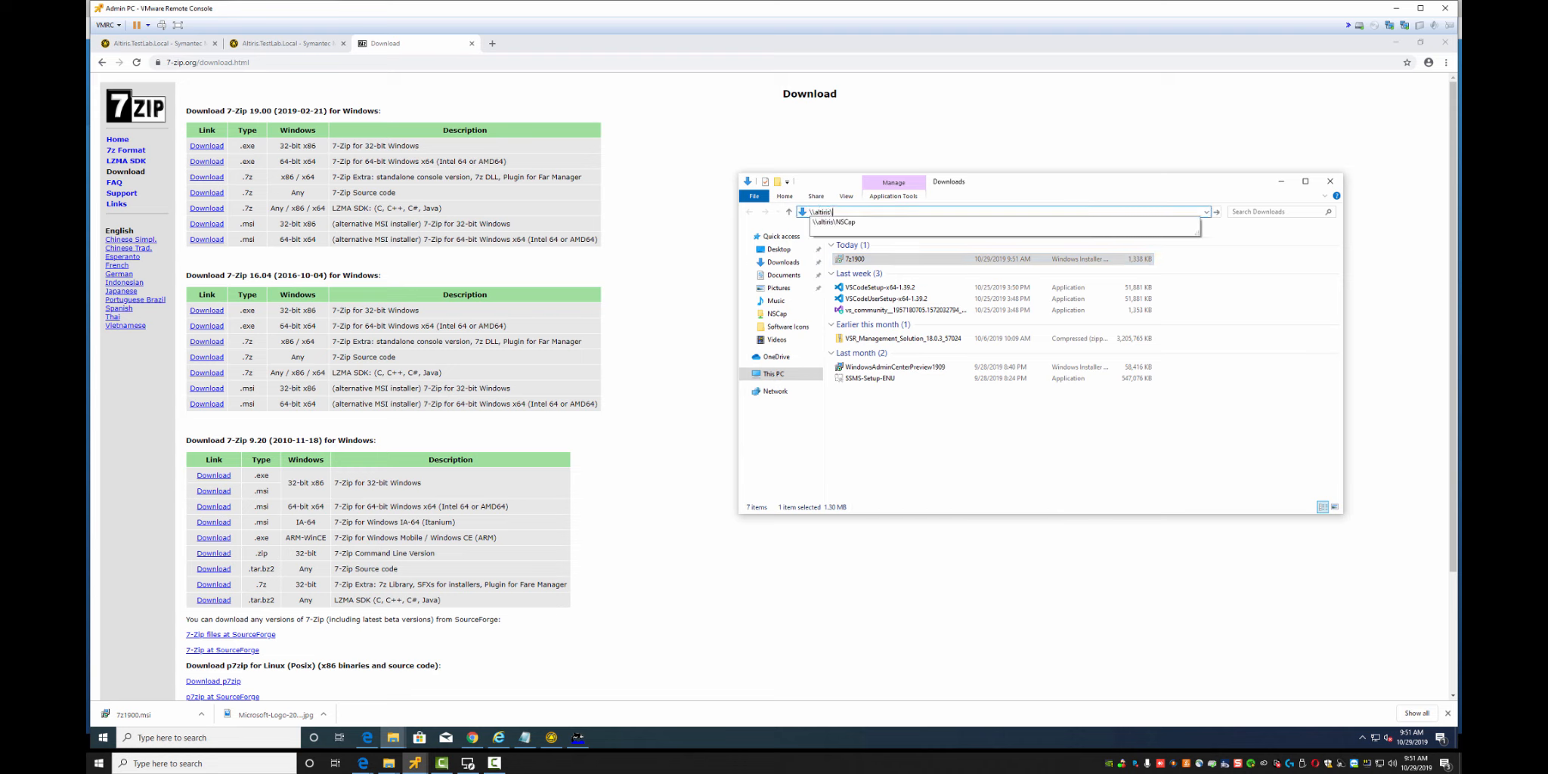
text(nscap\)
key(Down)
key(Down)
key(Down)
key(Down)
key(Down)
key(Down)
key(Down)
key(Down)
key(Down)
key(Down)
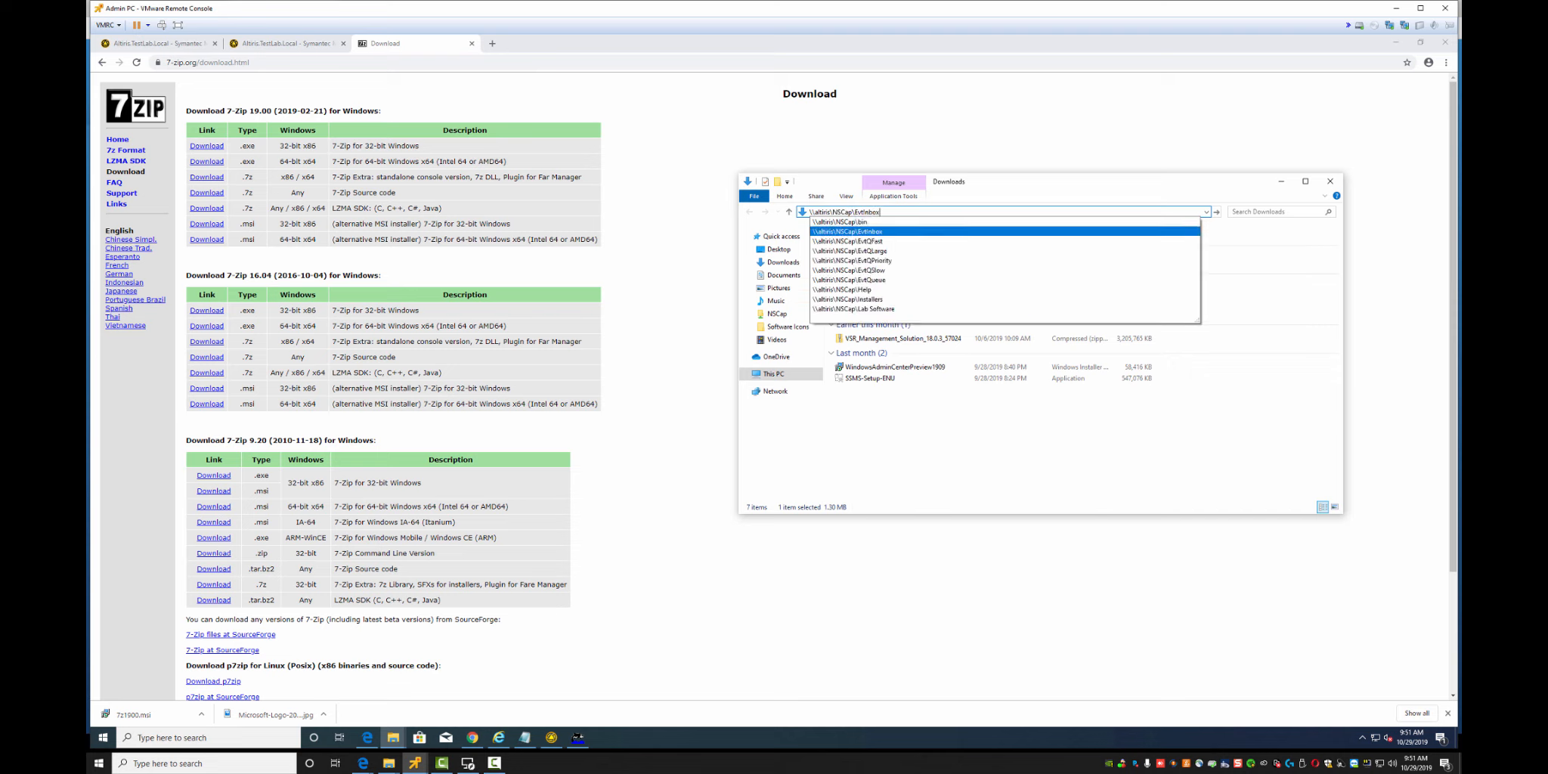
key(Return)
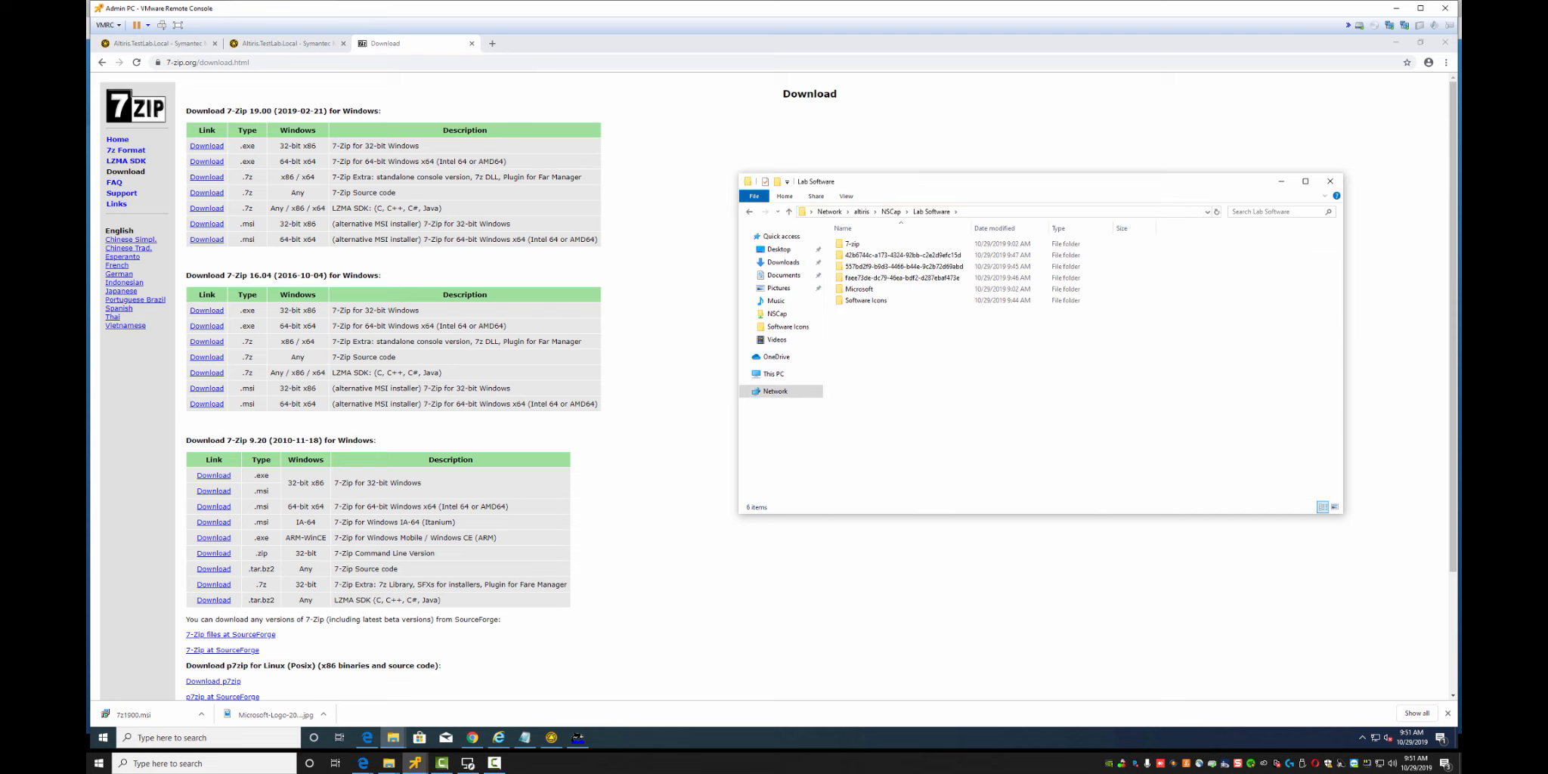
Browse to the share's 7-zip\32bit folder and paste the downloaded 7z1900.msi there
double_click(866, 300)
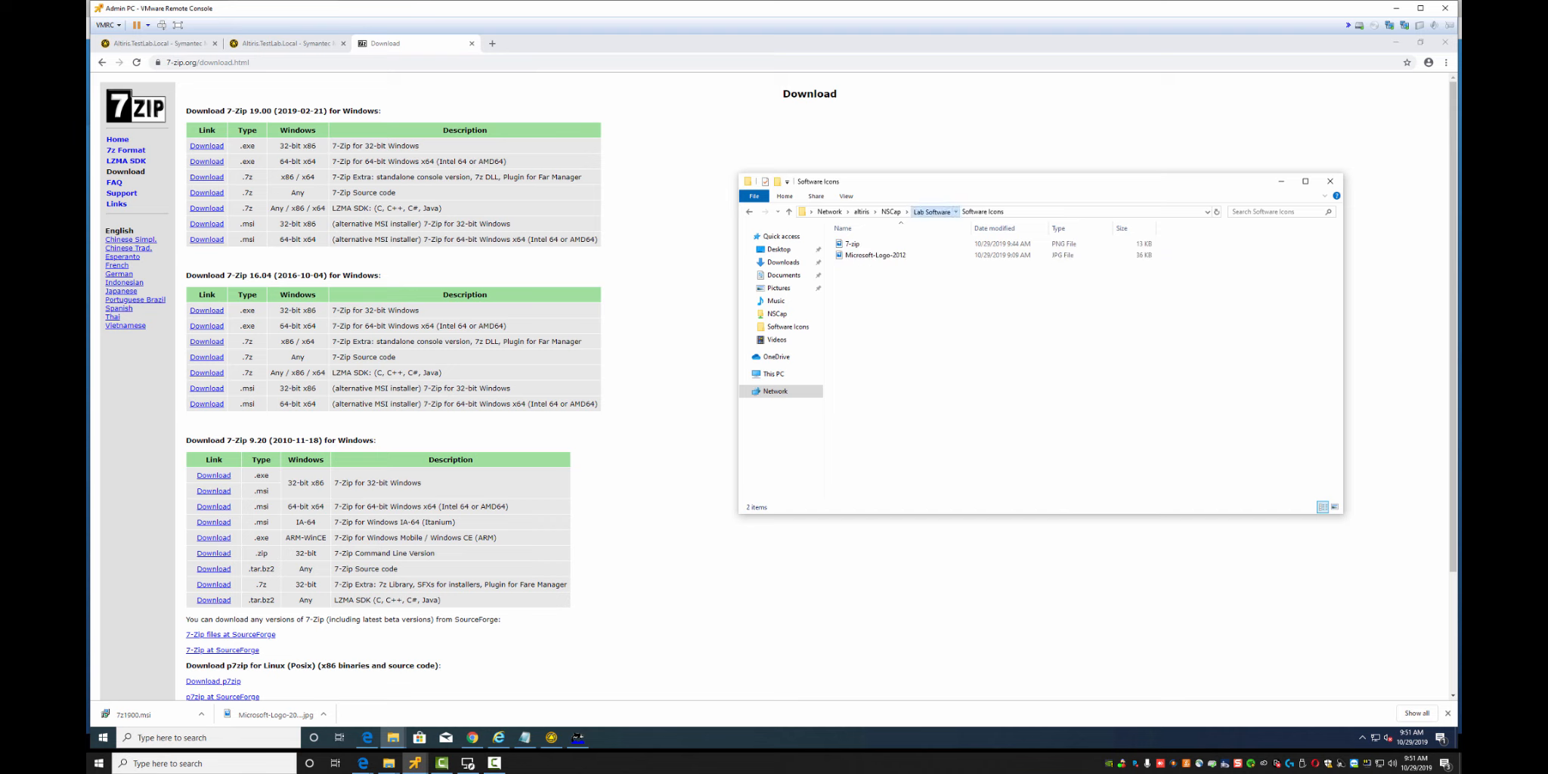
click(931, 212)
click(859, 290)
double_click(902, 255)
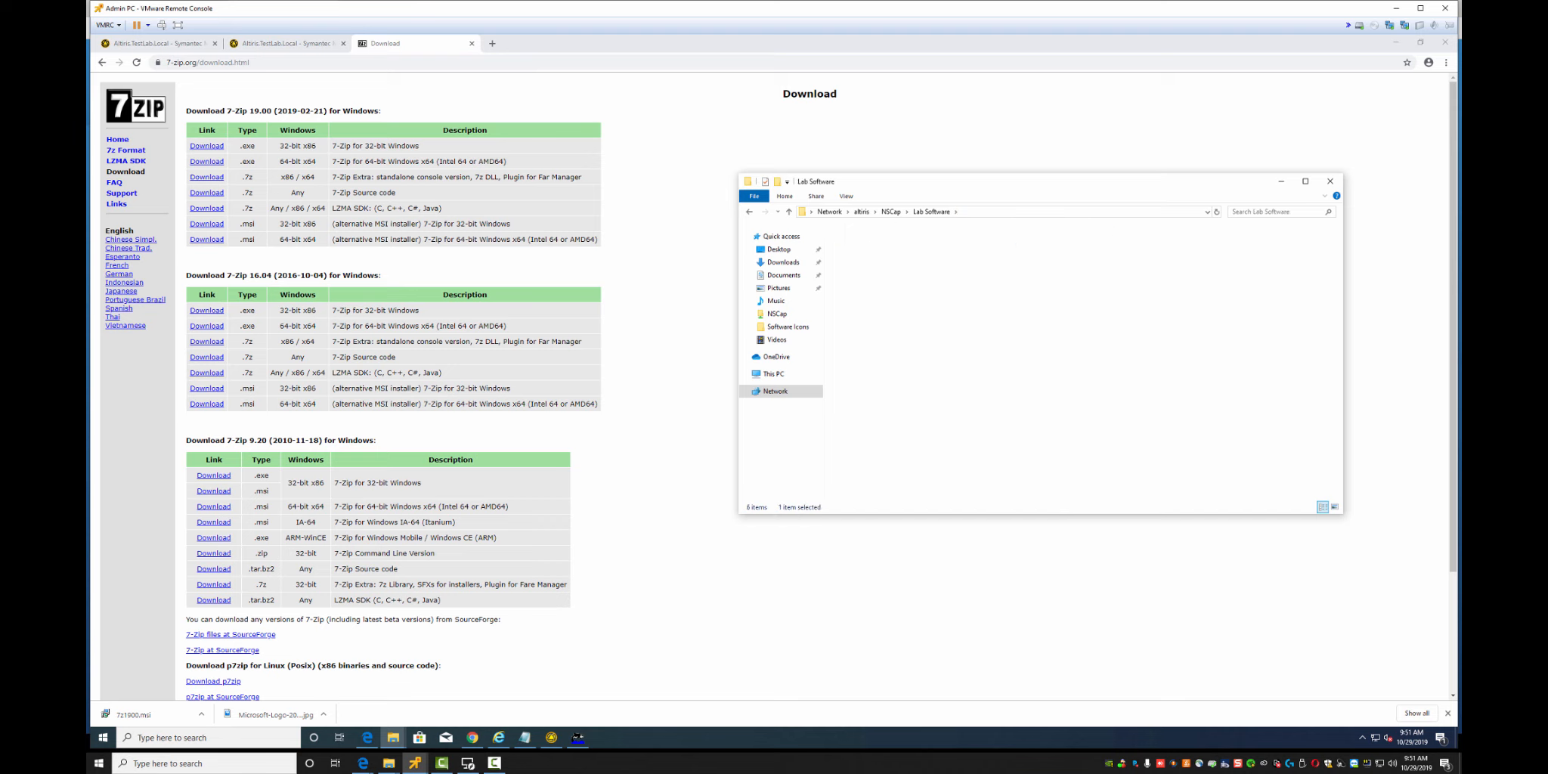
click(931, 213)
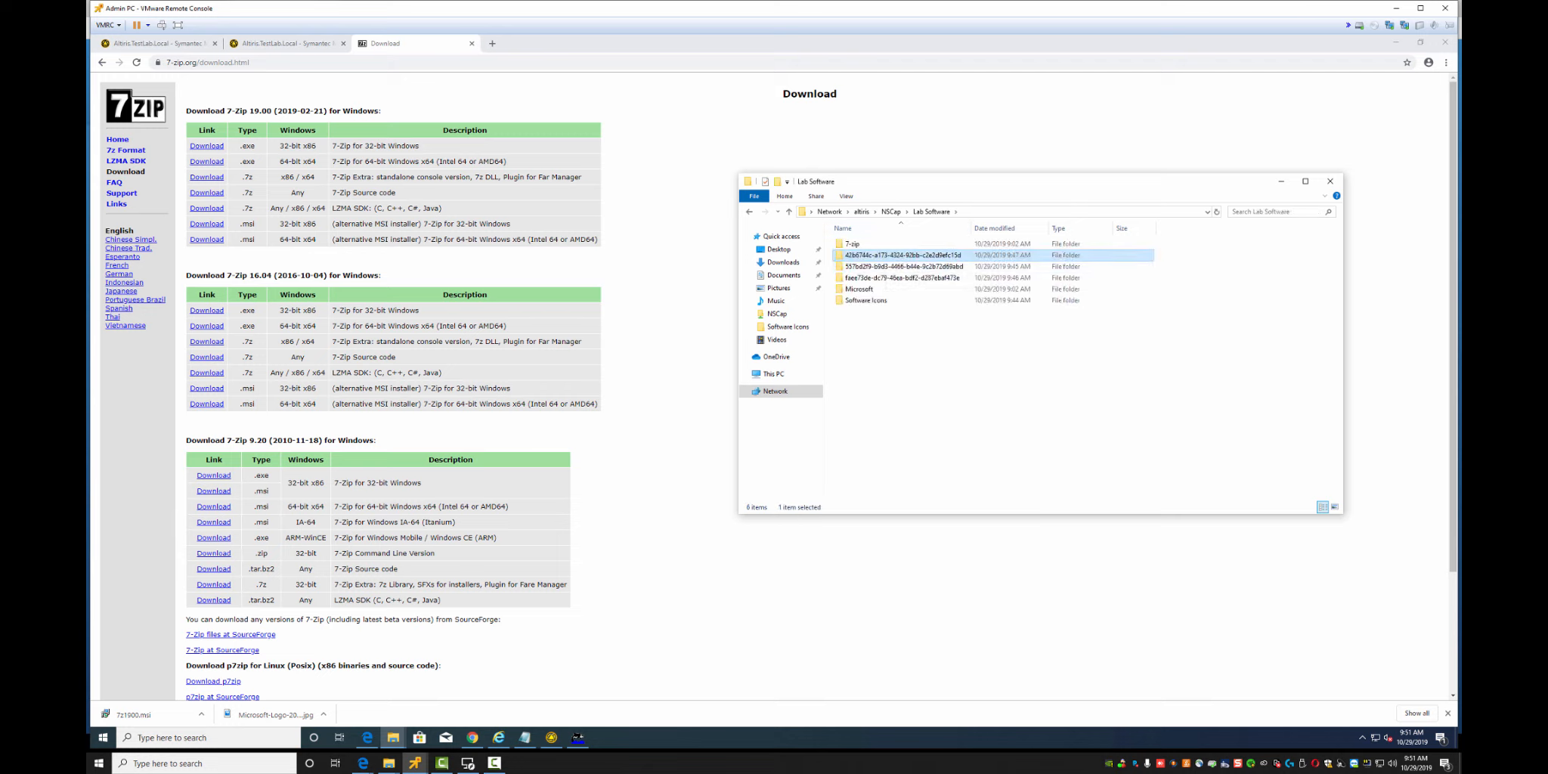
double_click(861, 244)
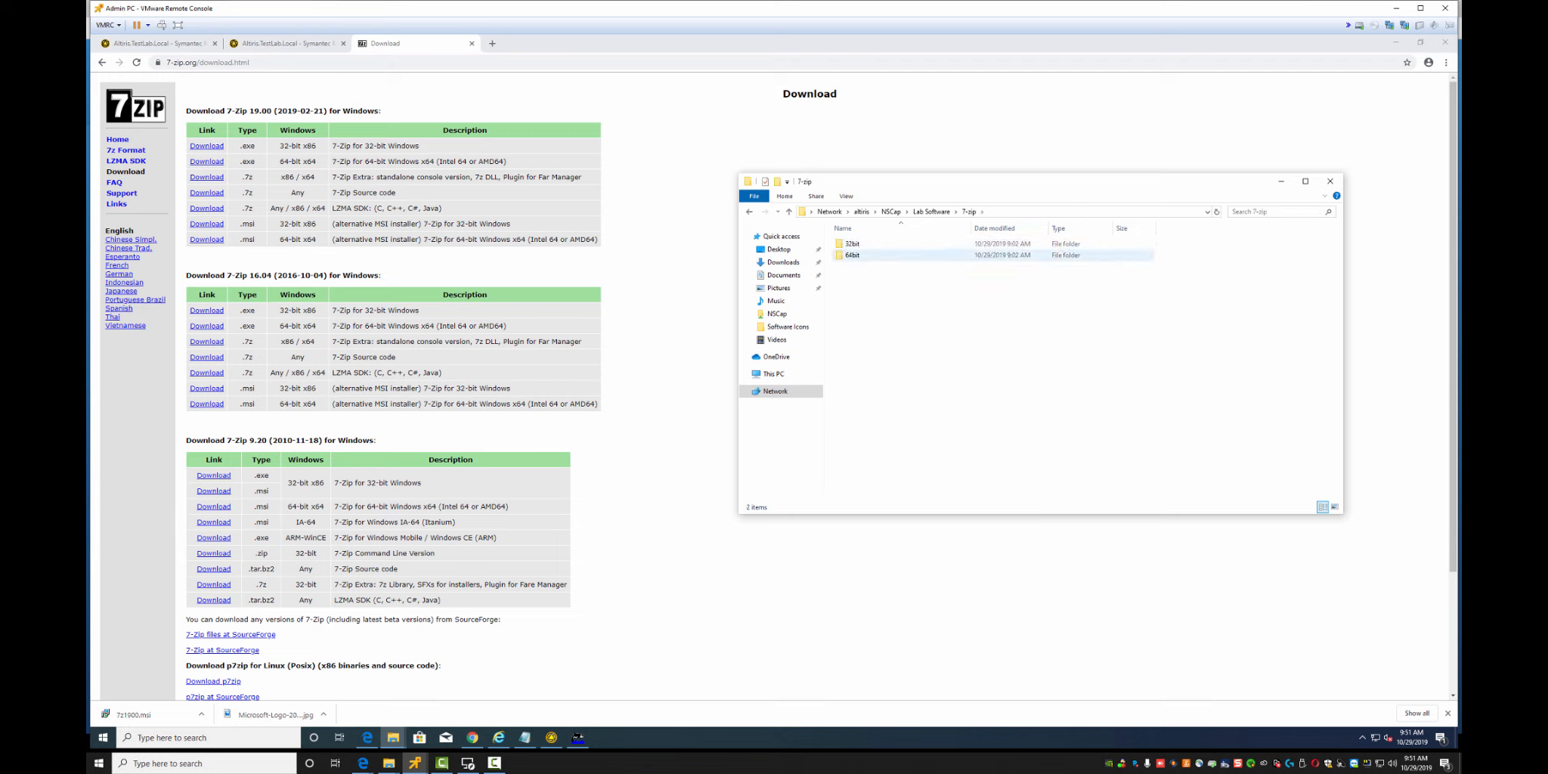
double_click(851, 243)
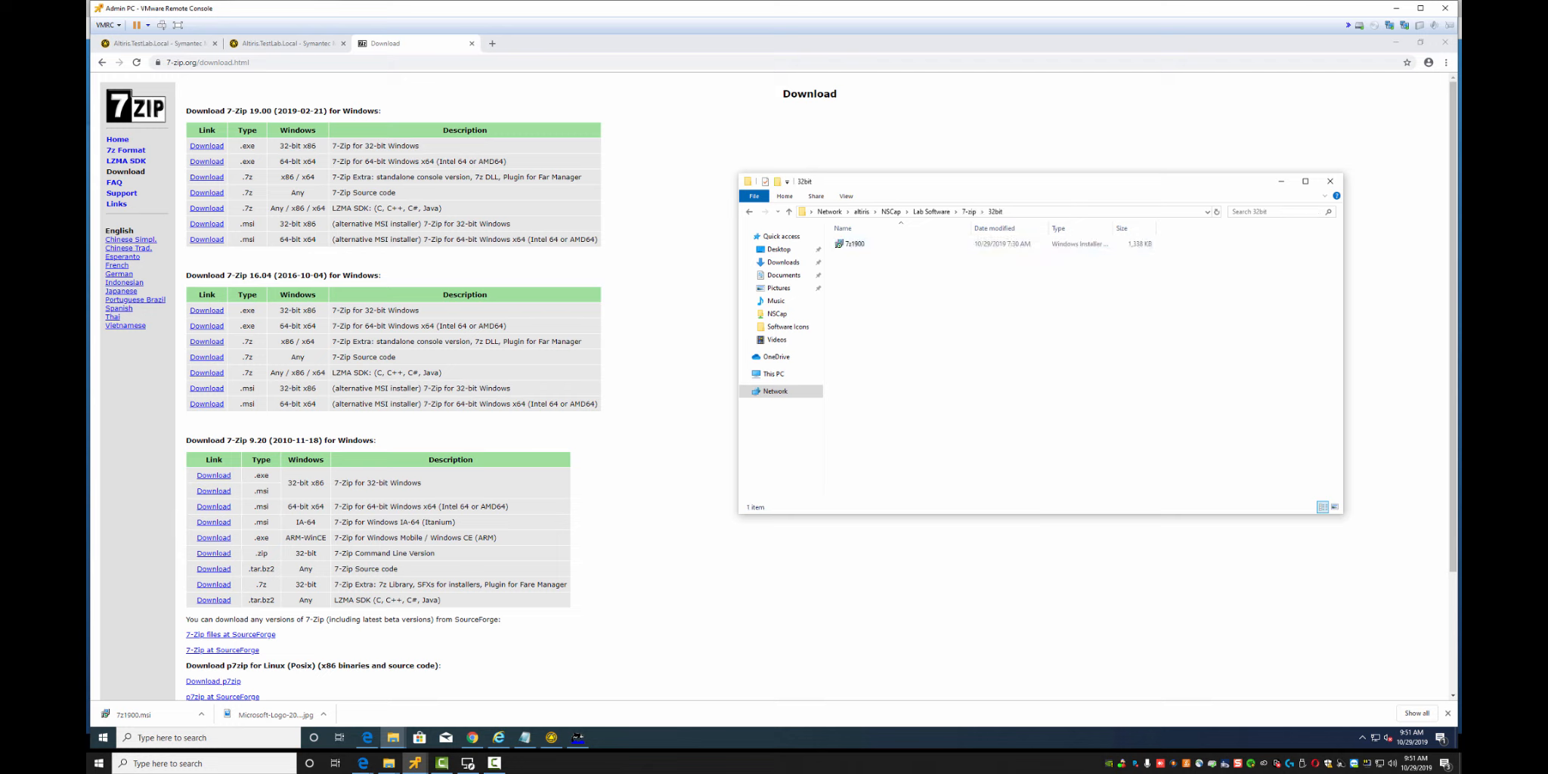
key(ctrl+v)
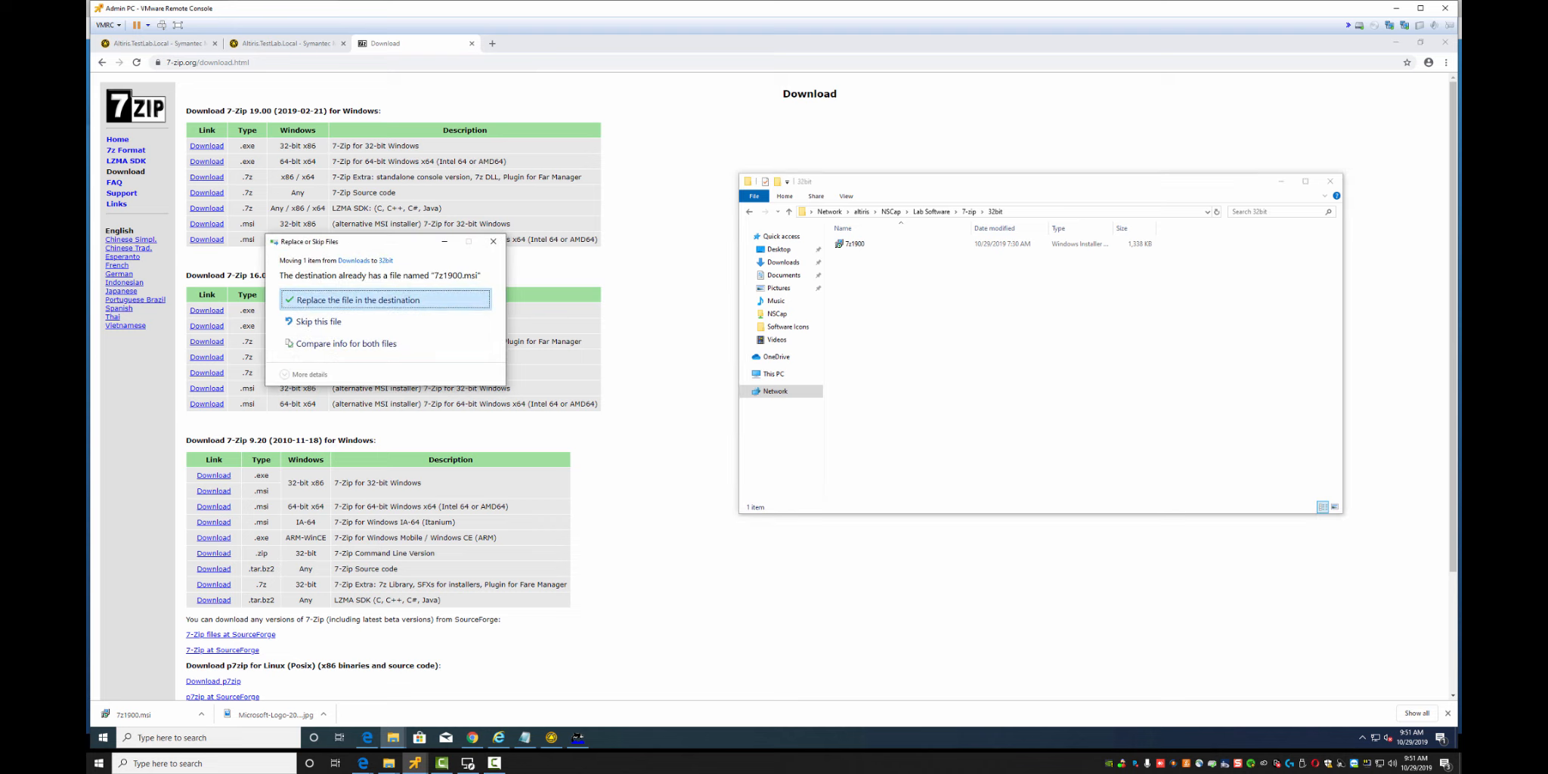
Replace the existing 7z1900.msi, closing Orca to release the locked file
click(371, 300)
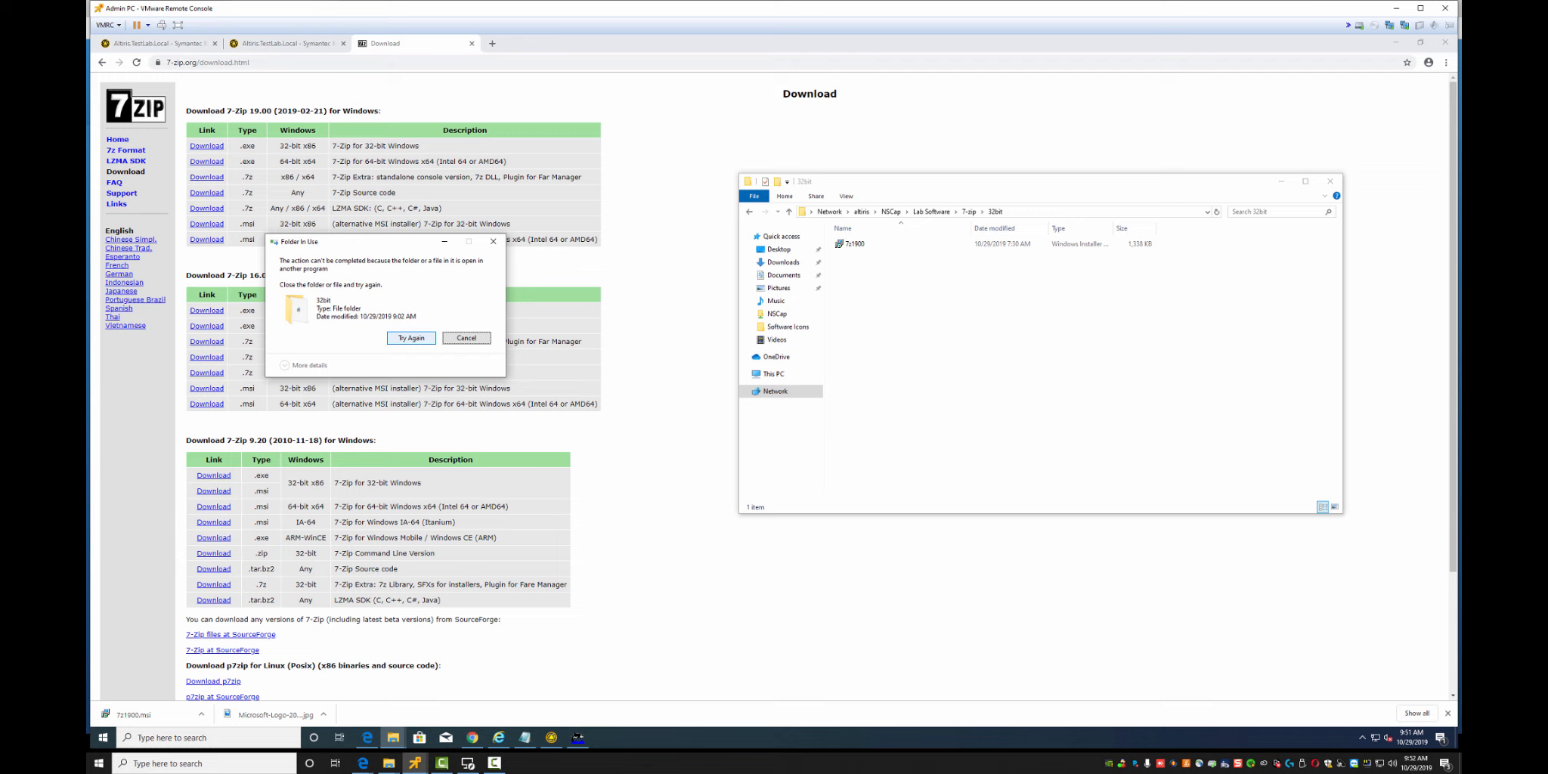
click(412, 338)
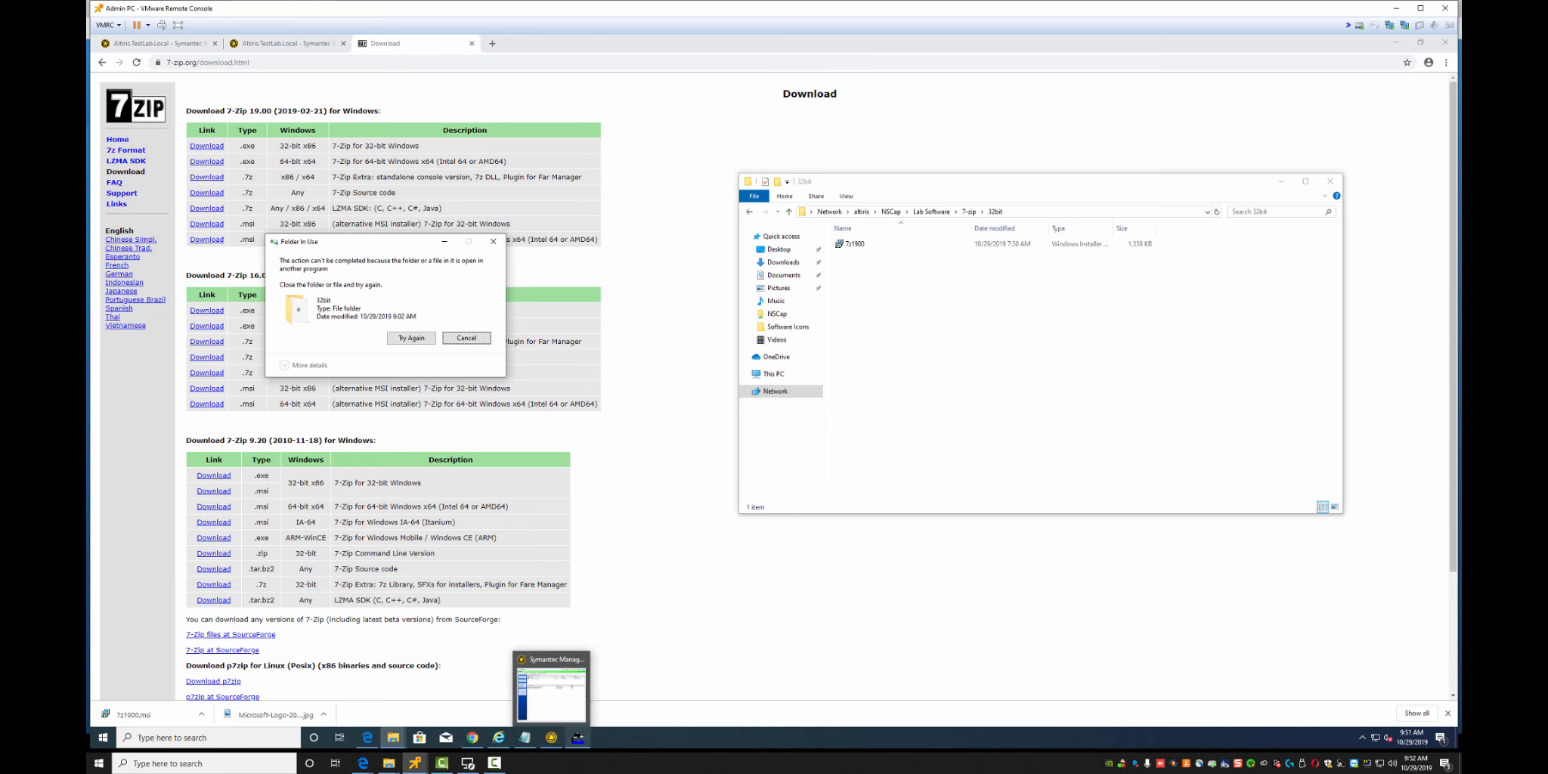
click(577, 737)
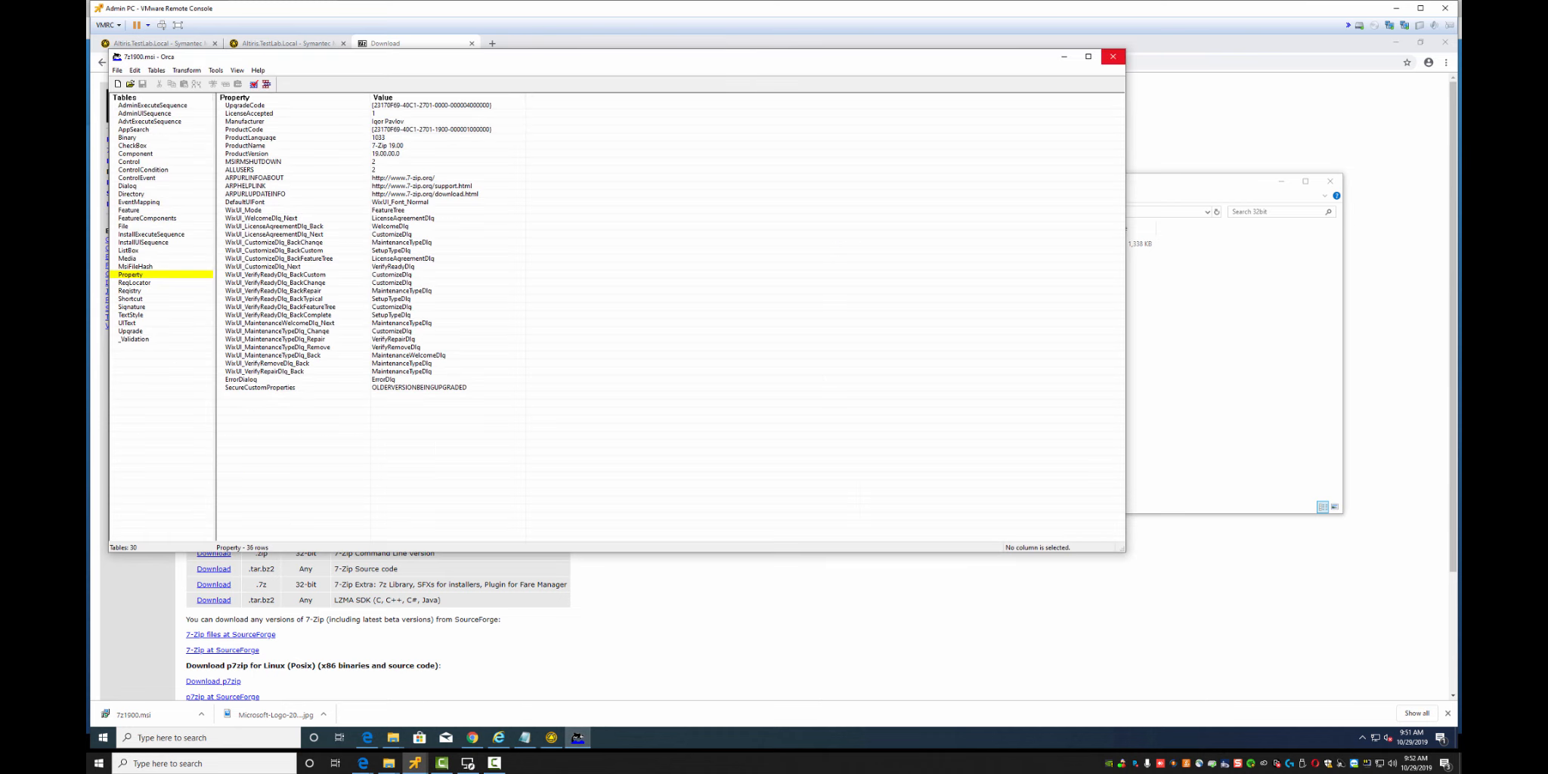
click(1112, 56)
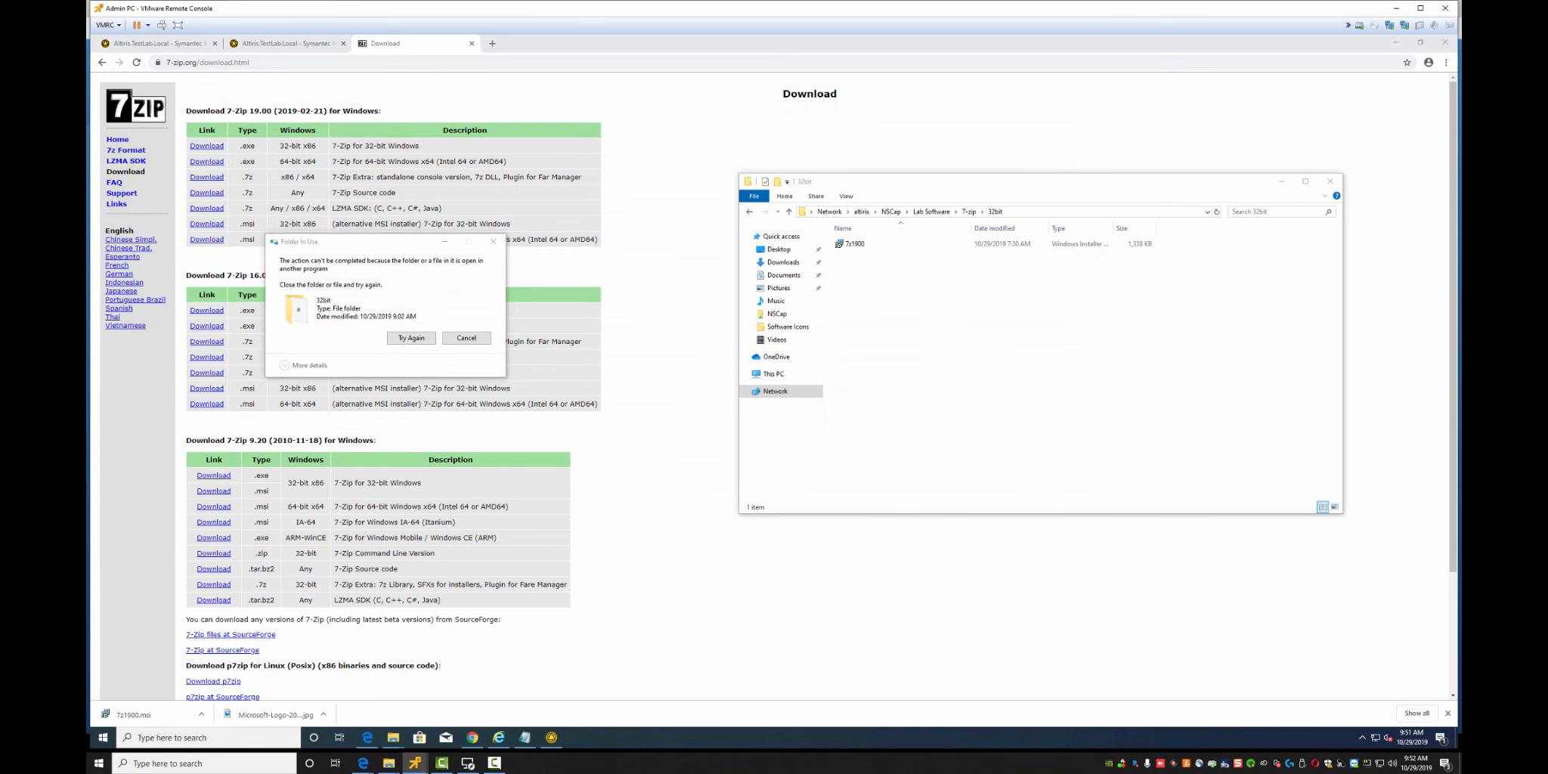
click(411, 338)
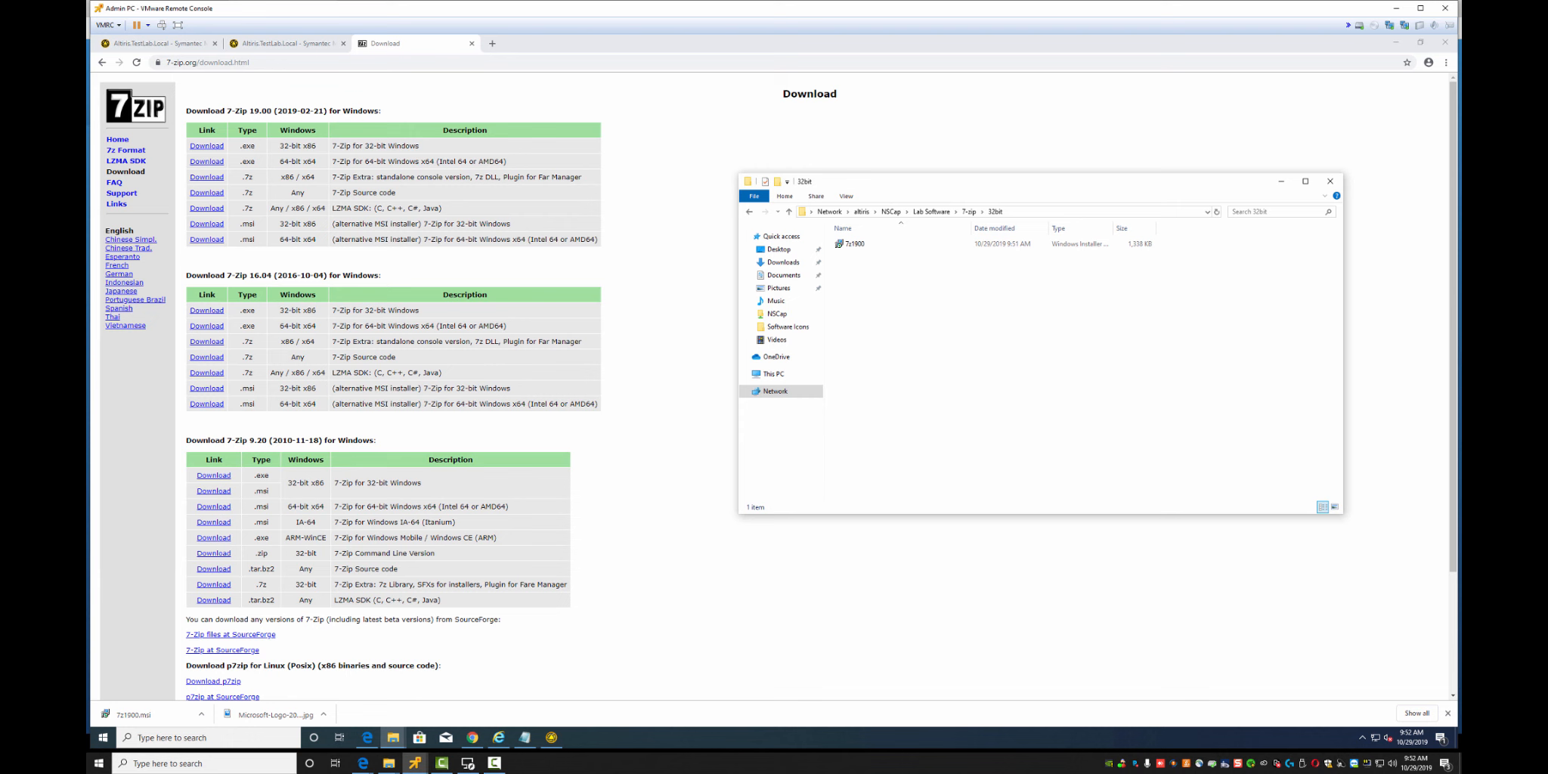
Begin importing a package for 7-Zip 32bit from a Notification Server directory
click(170, 43)
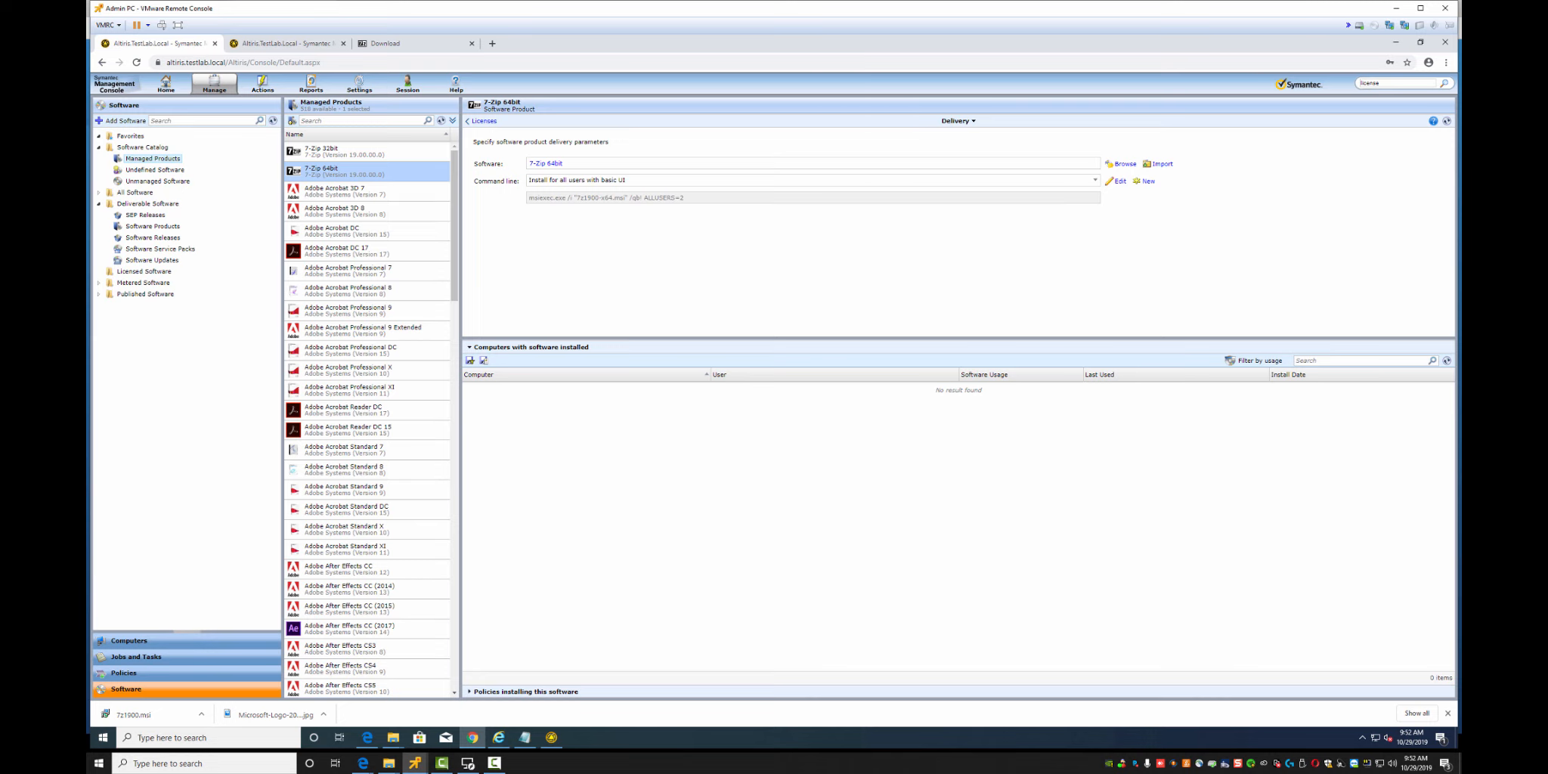
click(344, 151)
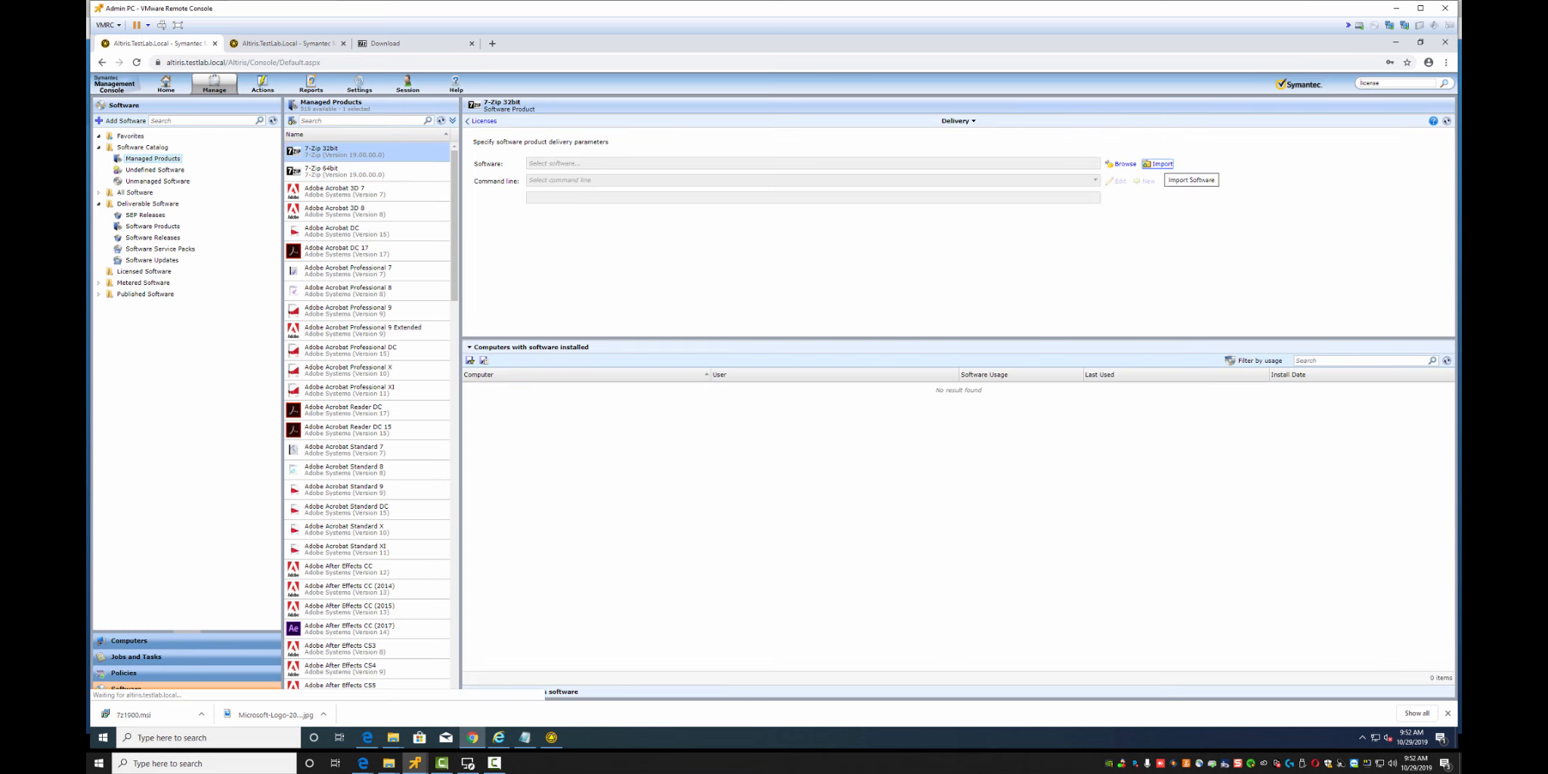
click(1158, 164)
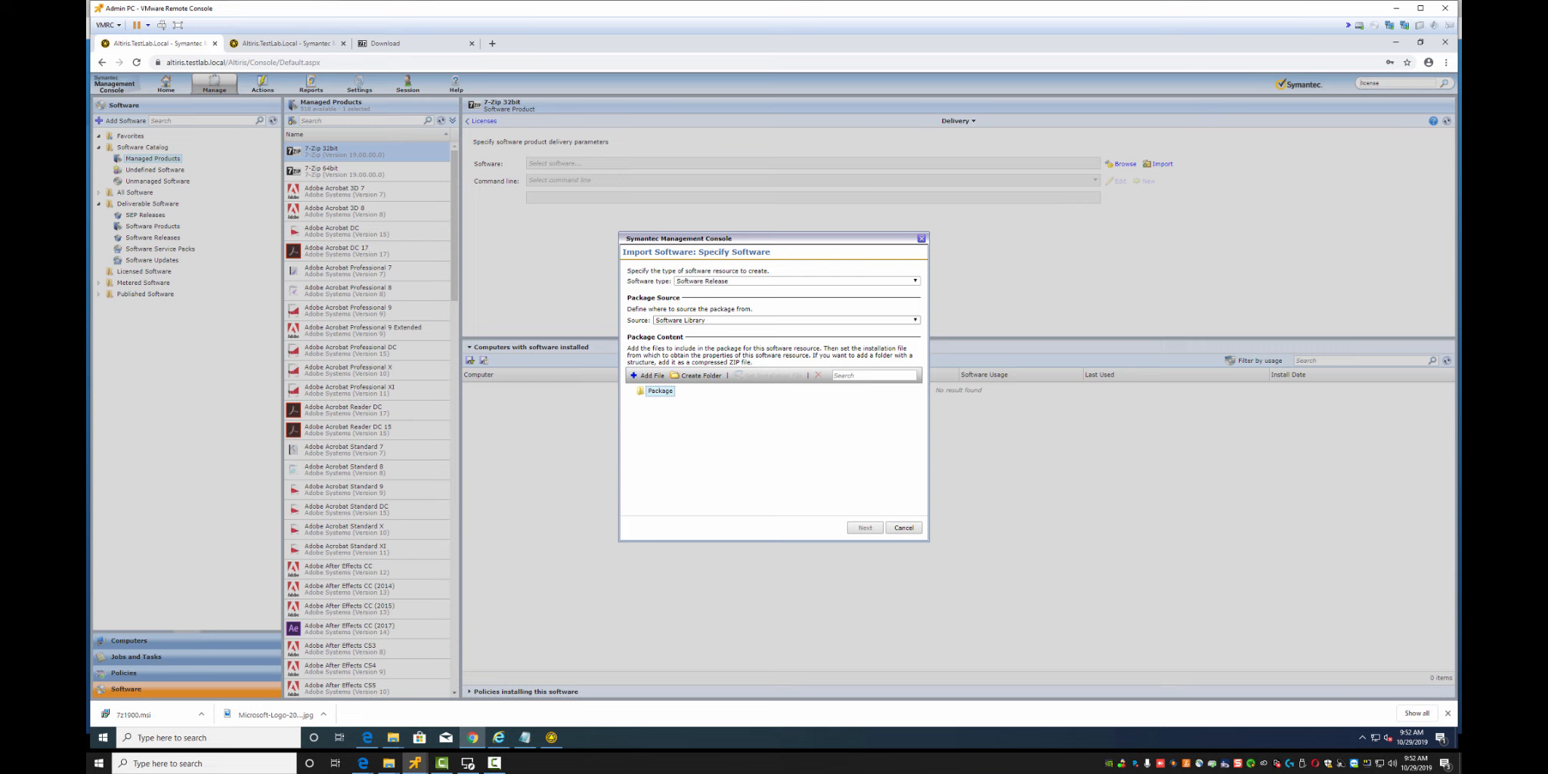
click(786, 320)
click(756, 342)
click(756, 332)
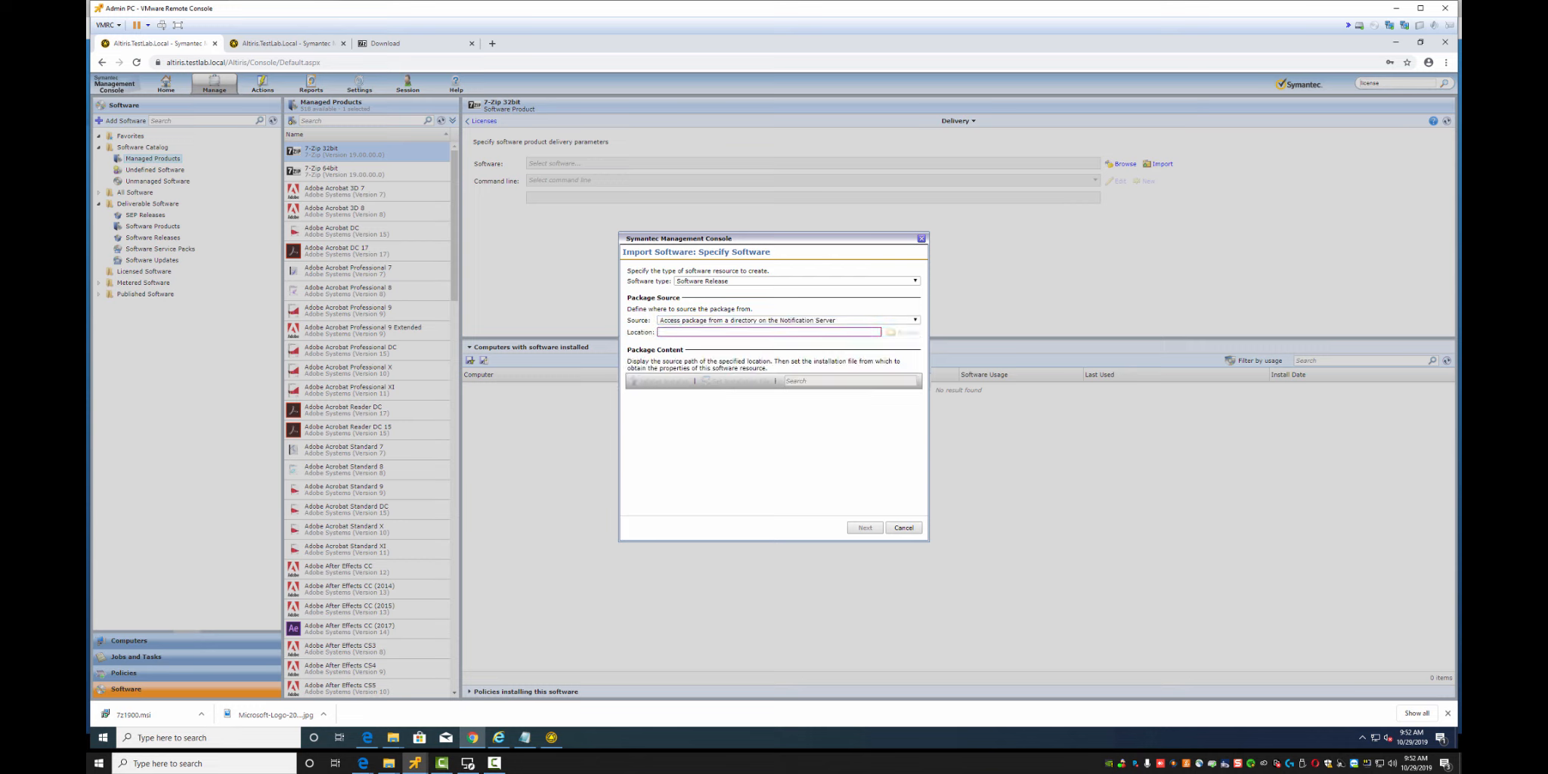
Set the package location to the local 7-zip 32bit folder path, changing c$ to c:
click(393, 737)
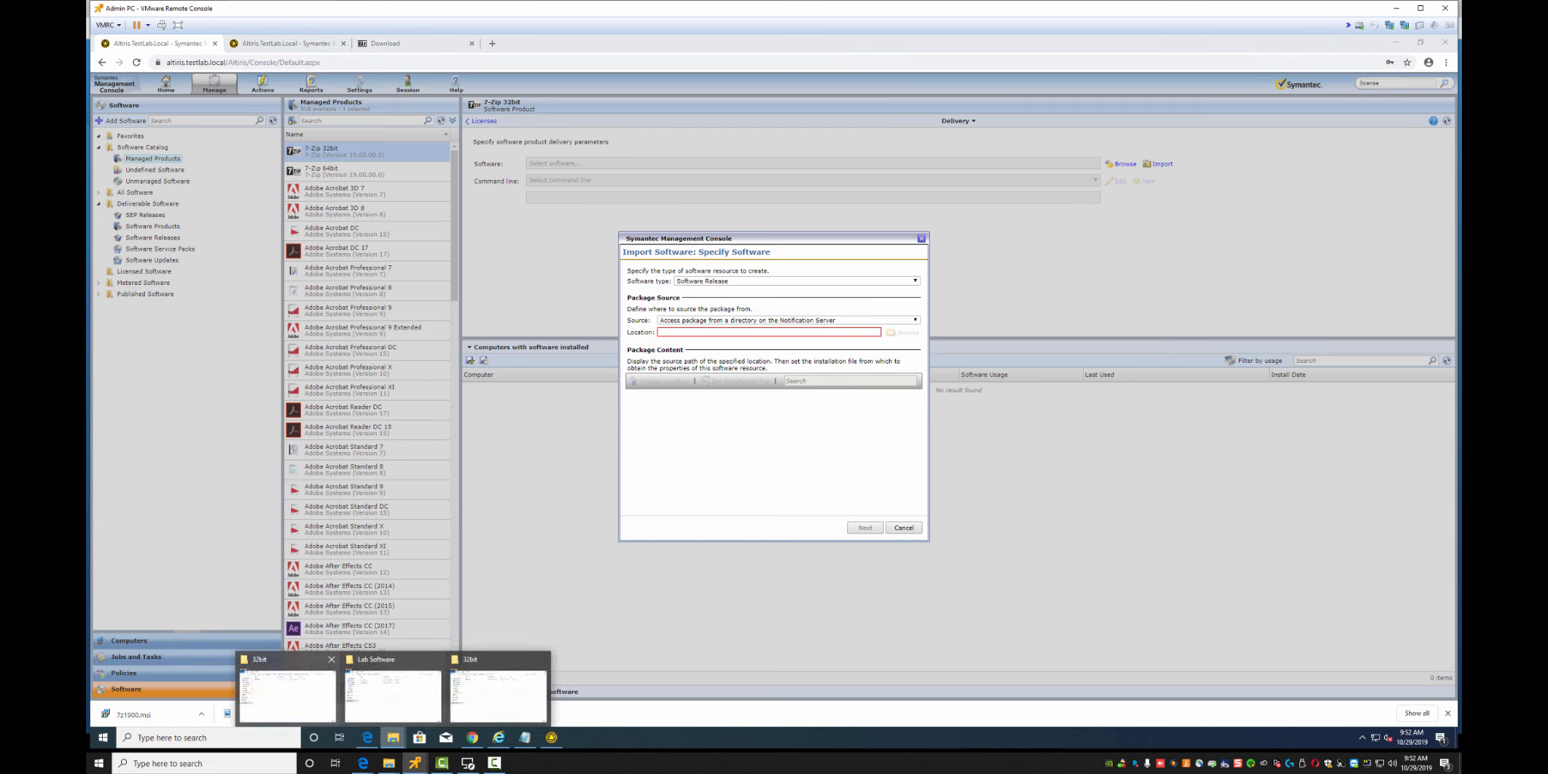
click(288, 694)
click(1156, 183)
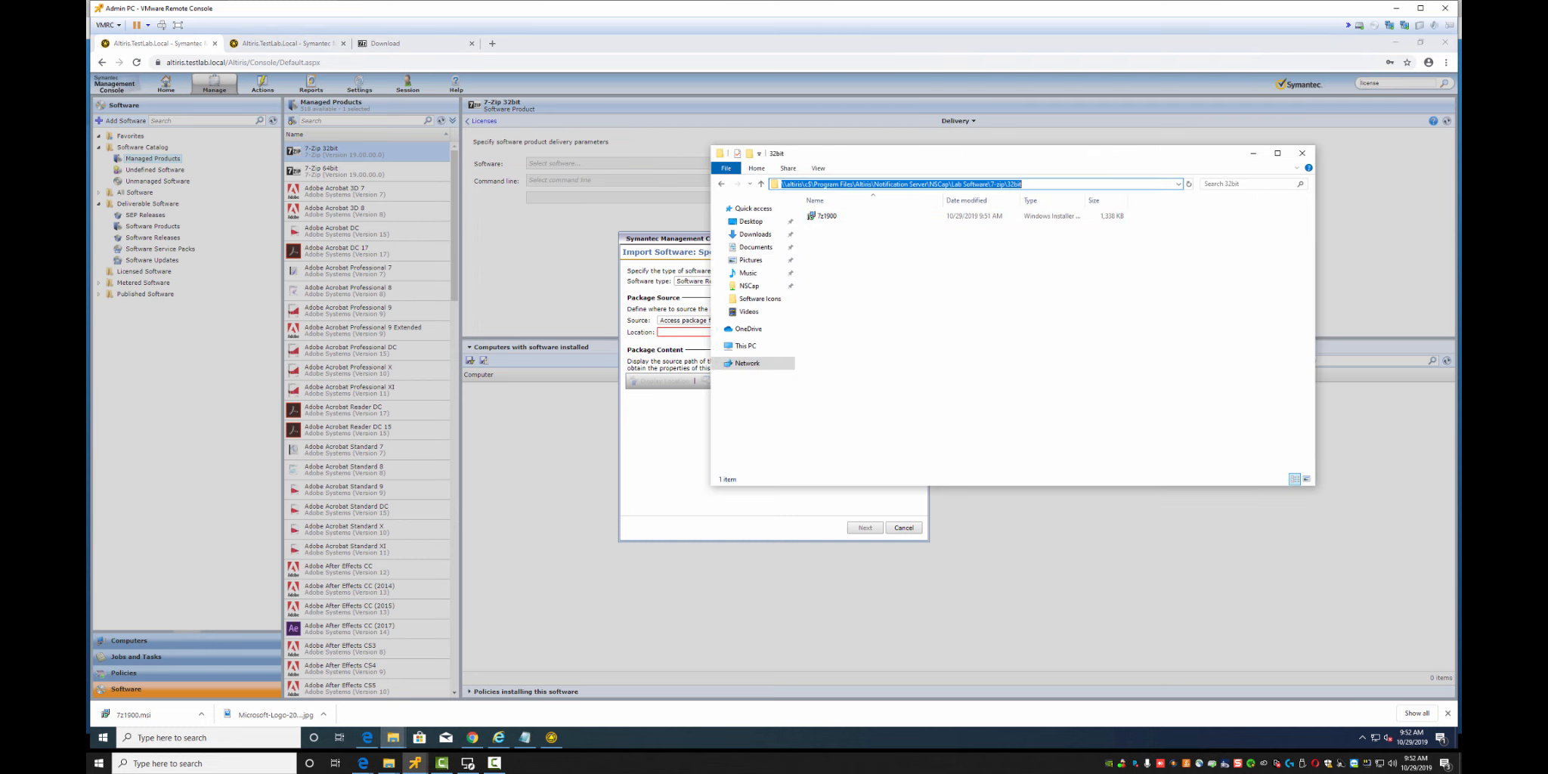
click(807, 184)
key(Delete)
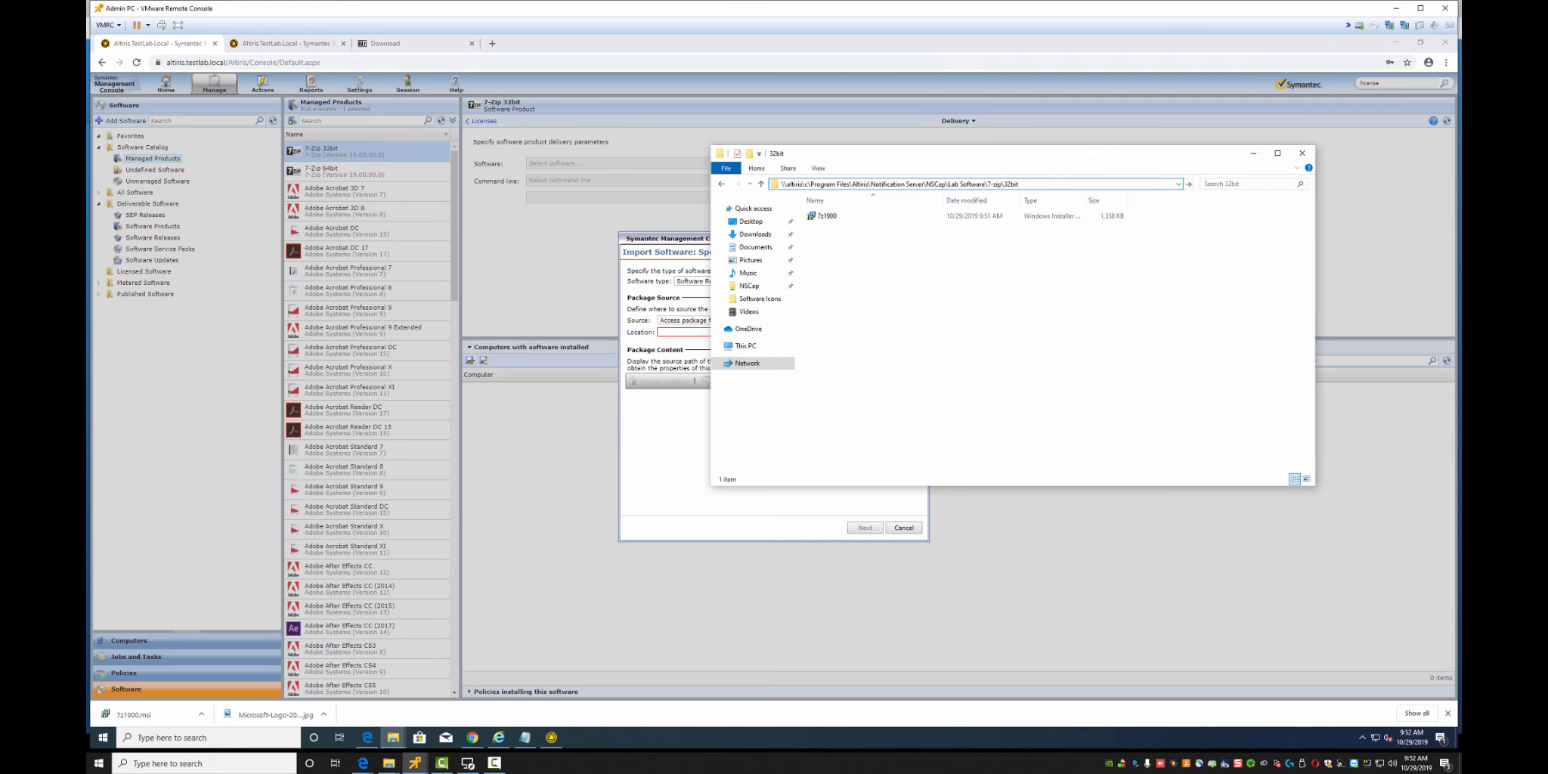
text(:)
key(shift+End)
key(ctrl+c)
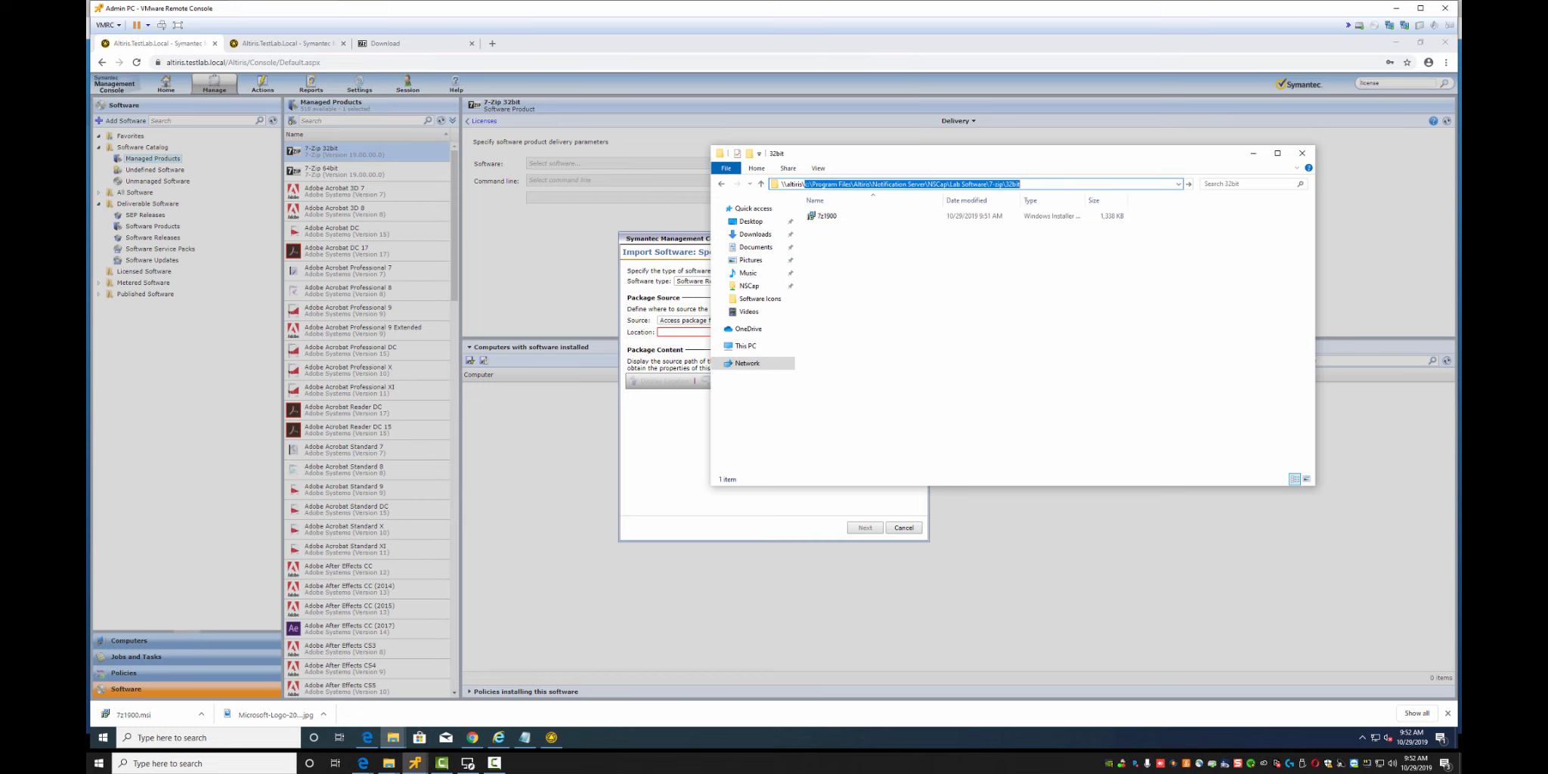
click(1253, 153)
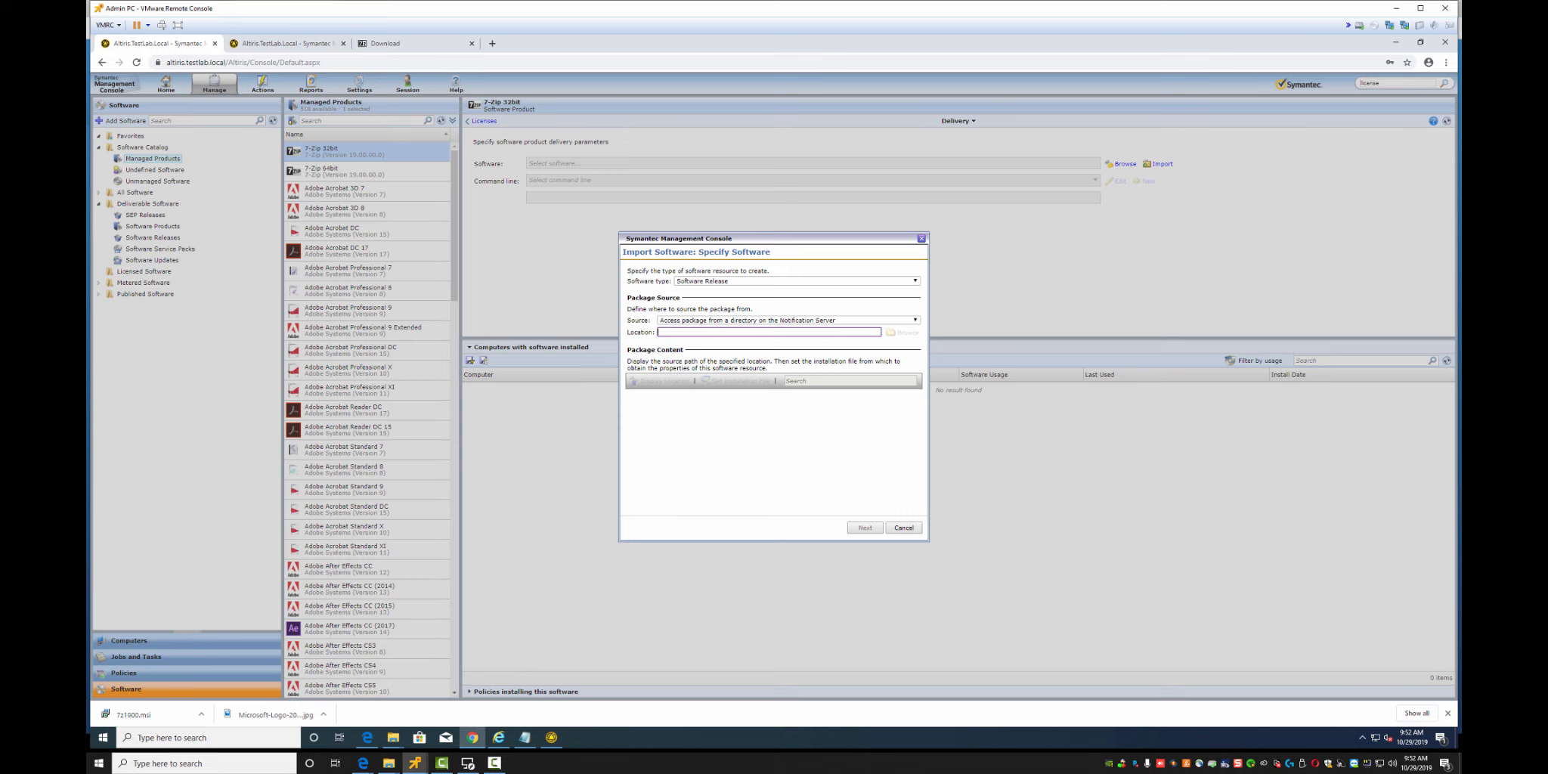
key(ctrl+v)
key(Tab)
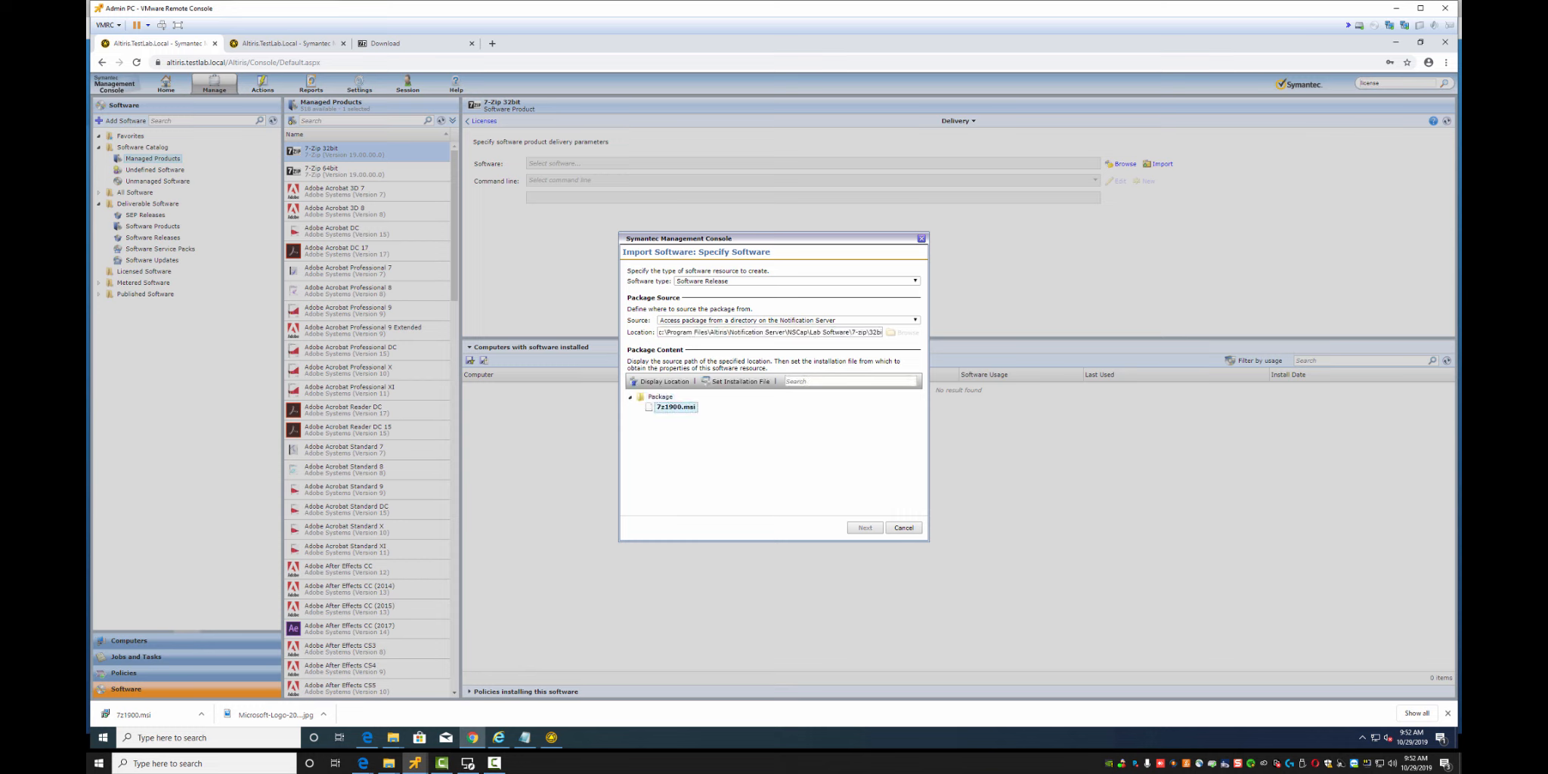
Rename the resource to 7-Zip 32bit and finish the import
click(865, 527)
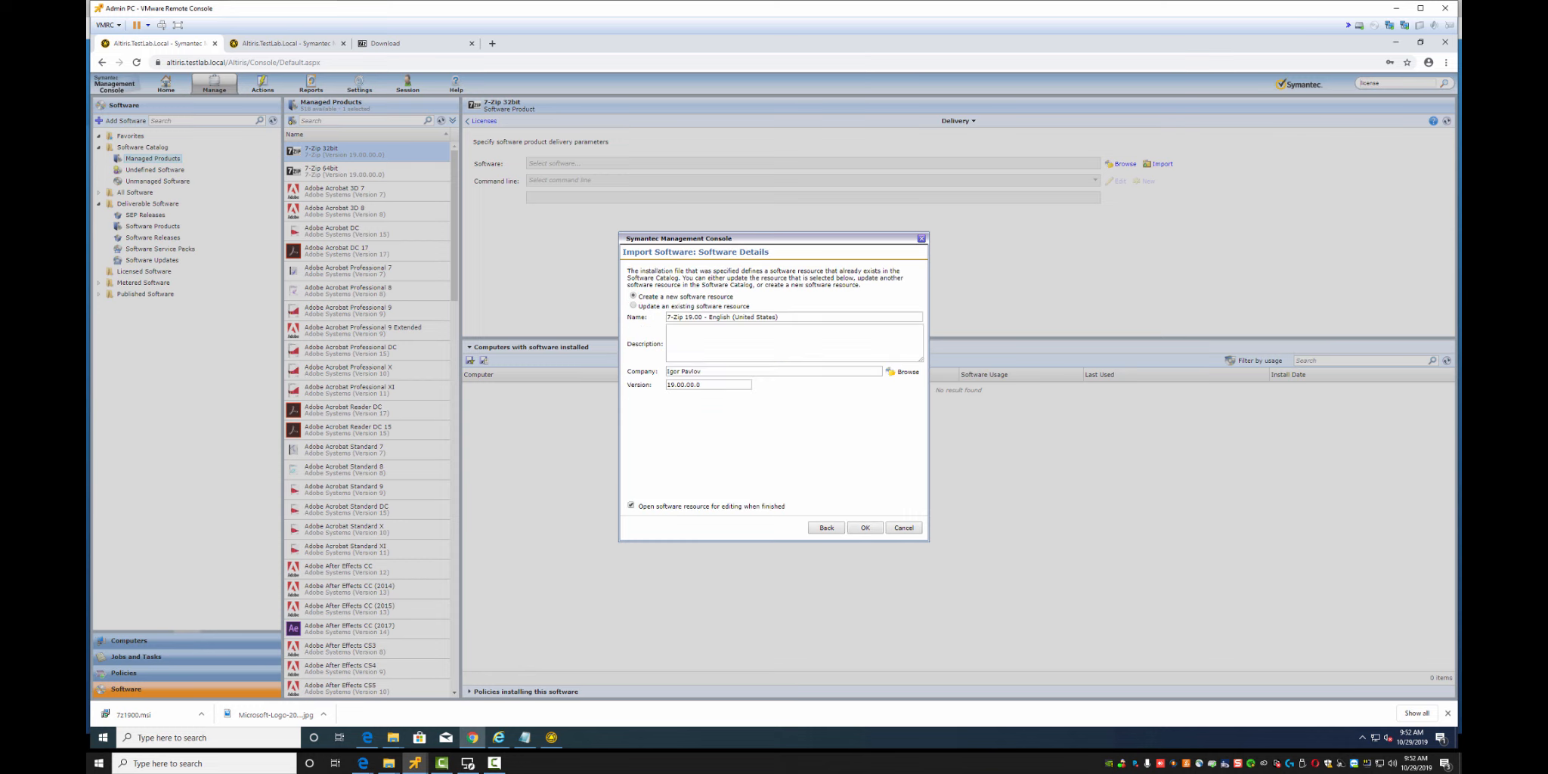
drag(779, 316, 702, 317)
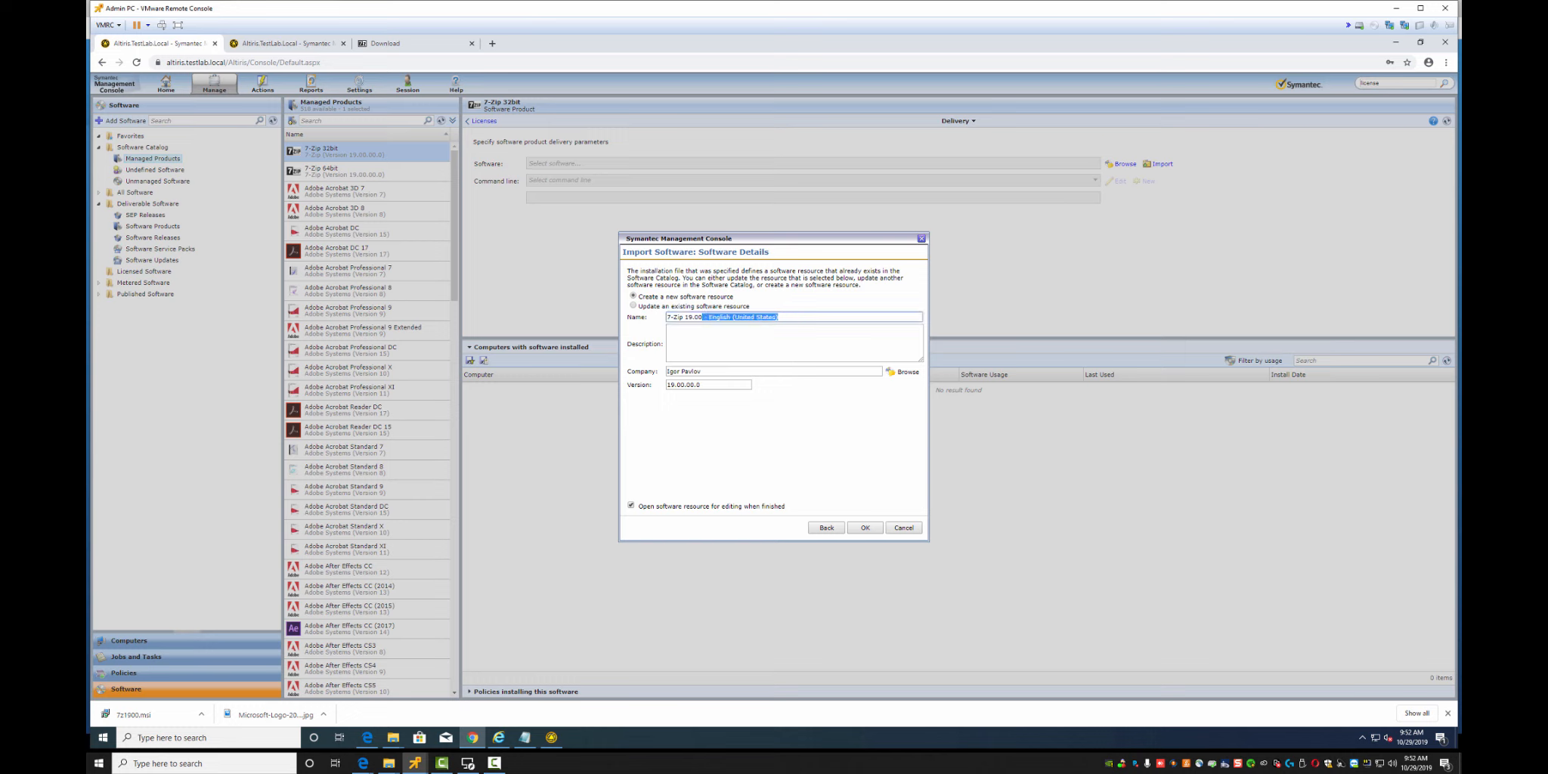
key(BackSpace)
key(BackSpace)
key(BackSpace)
key(BackSpace)
key(BackSpace)
key(BackSpace)
key(BackSpace)
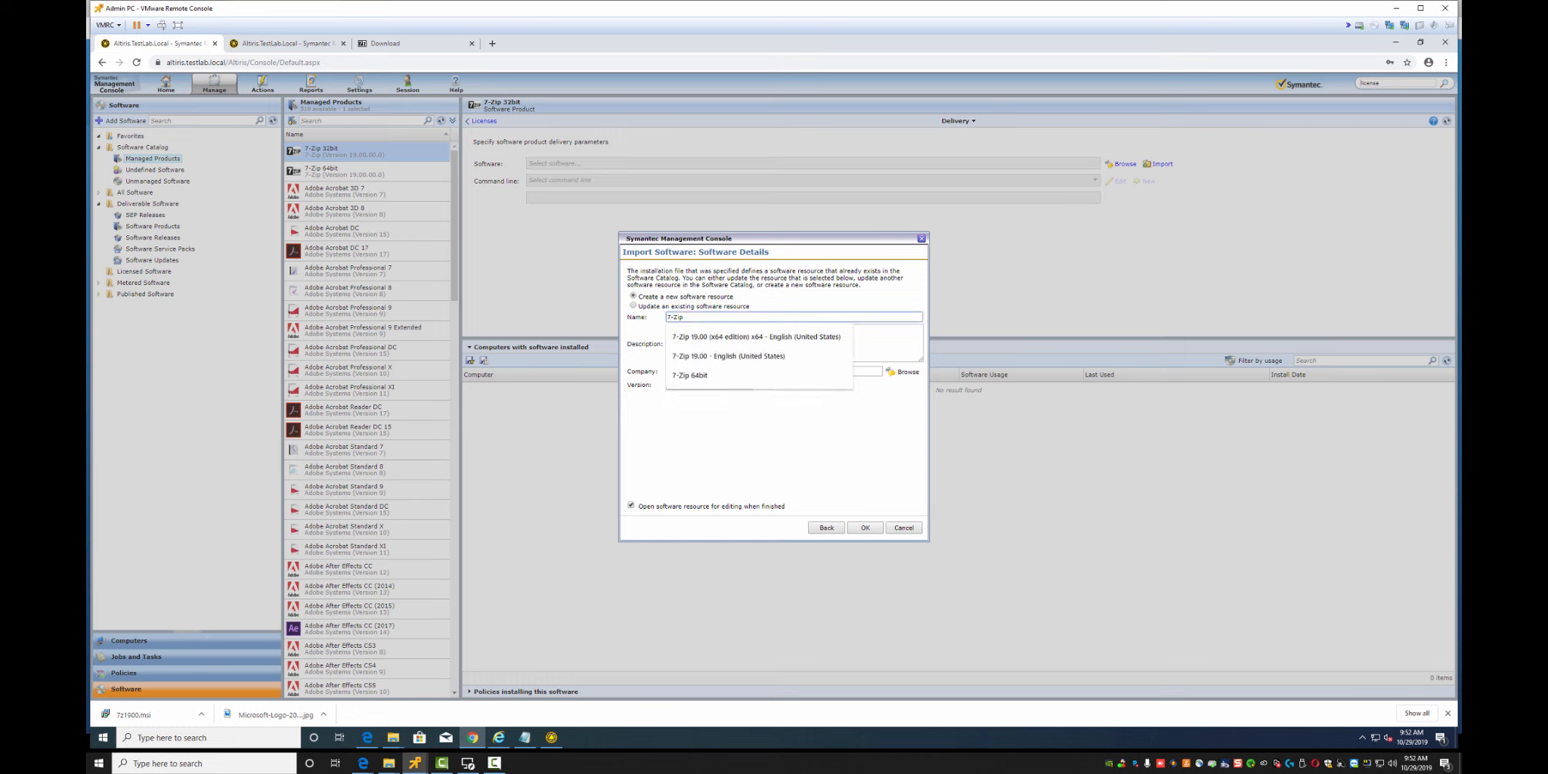
text(32bit)
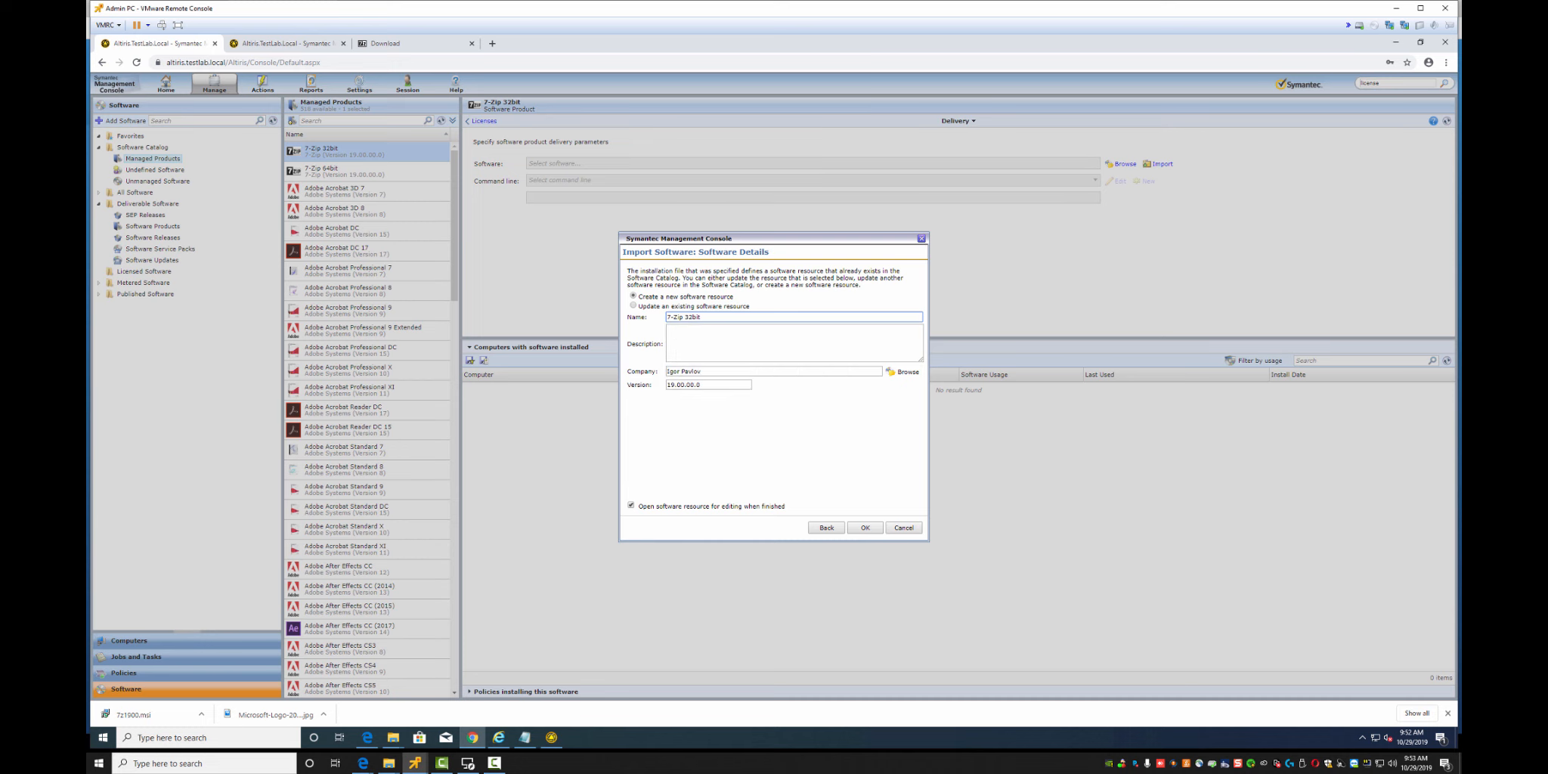
key(Return)
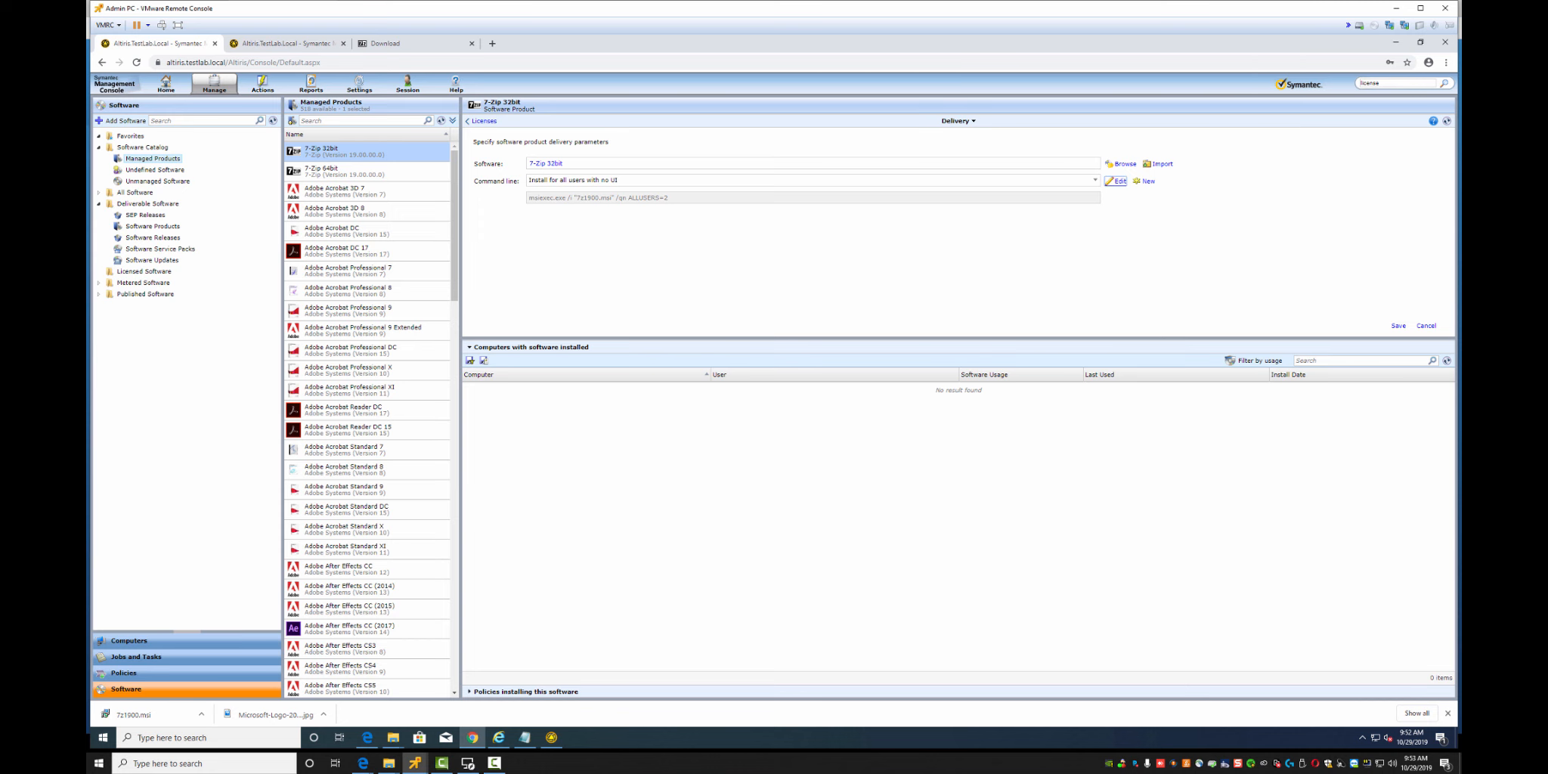
Rename the command line 'Install for all users with basic UI', switch it to /qb!, and save
click(1116, 180)
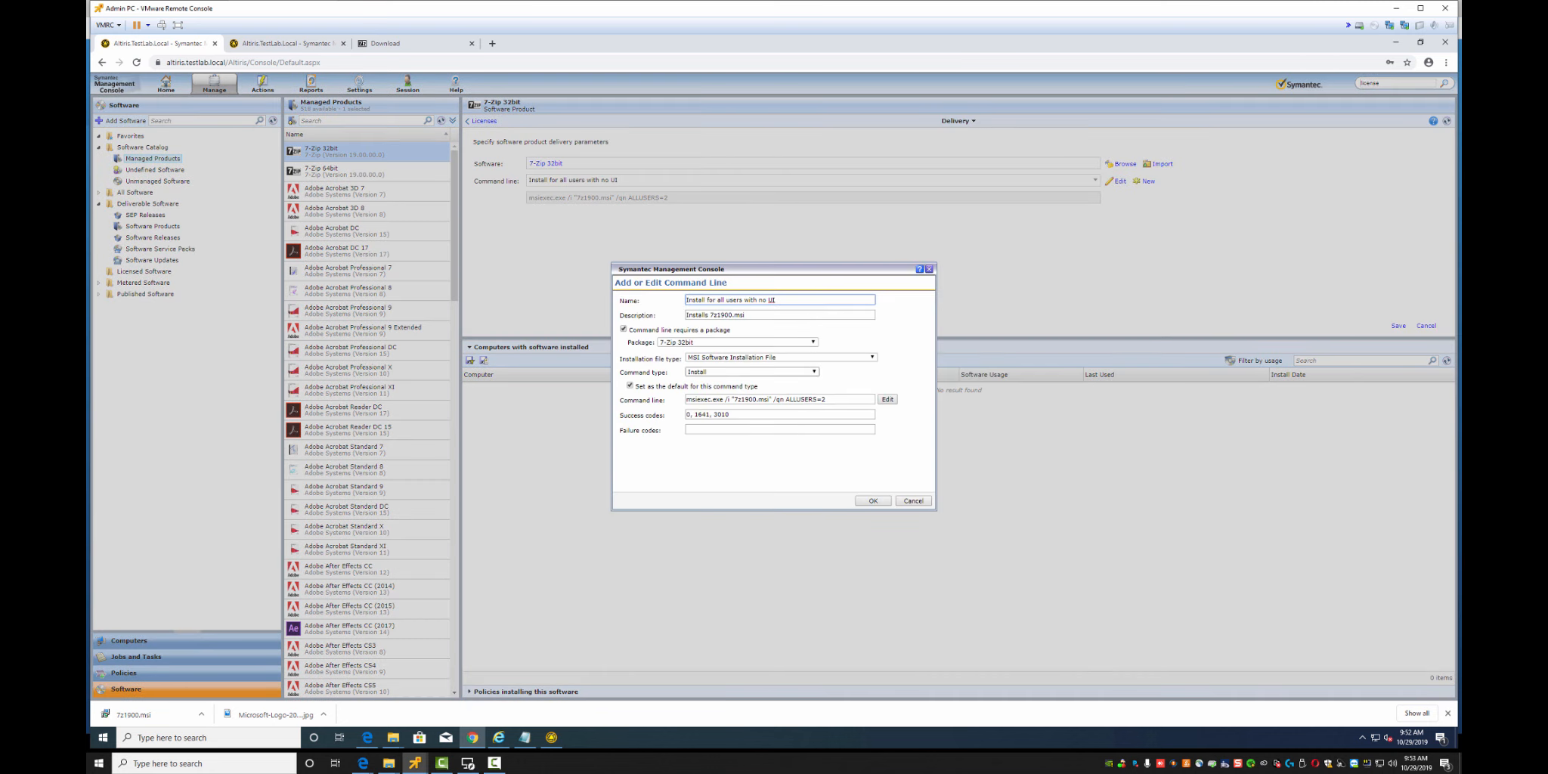
double_click(762, 300)
text(basic)
click(784, 399)
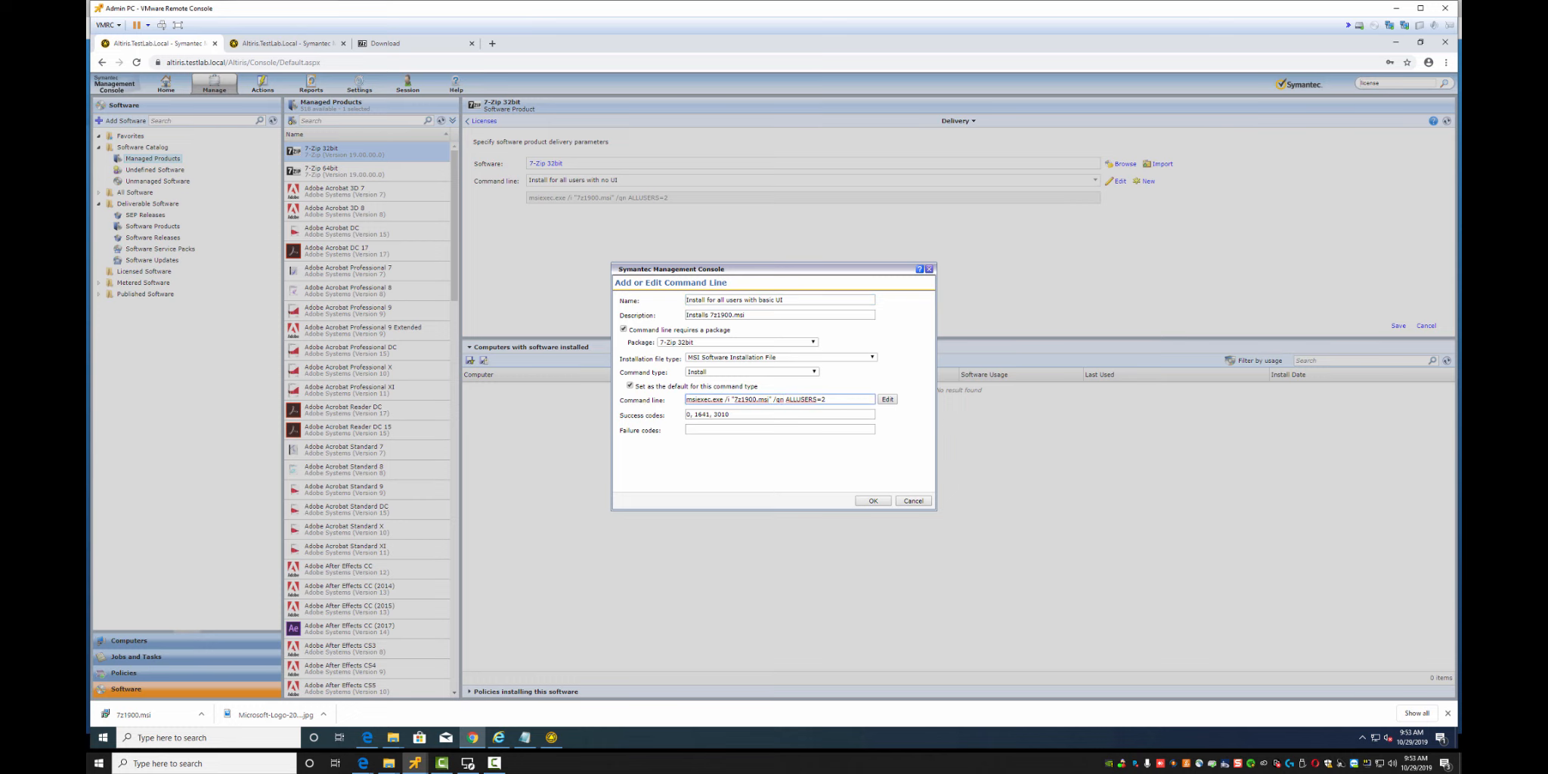
text(!)
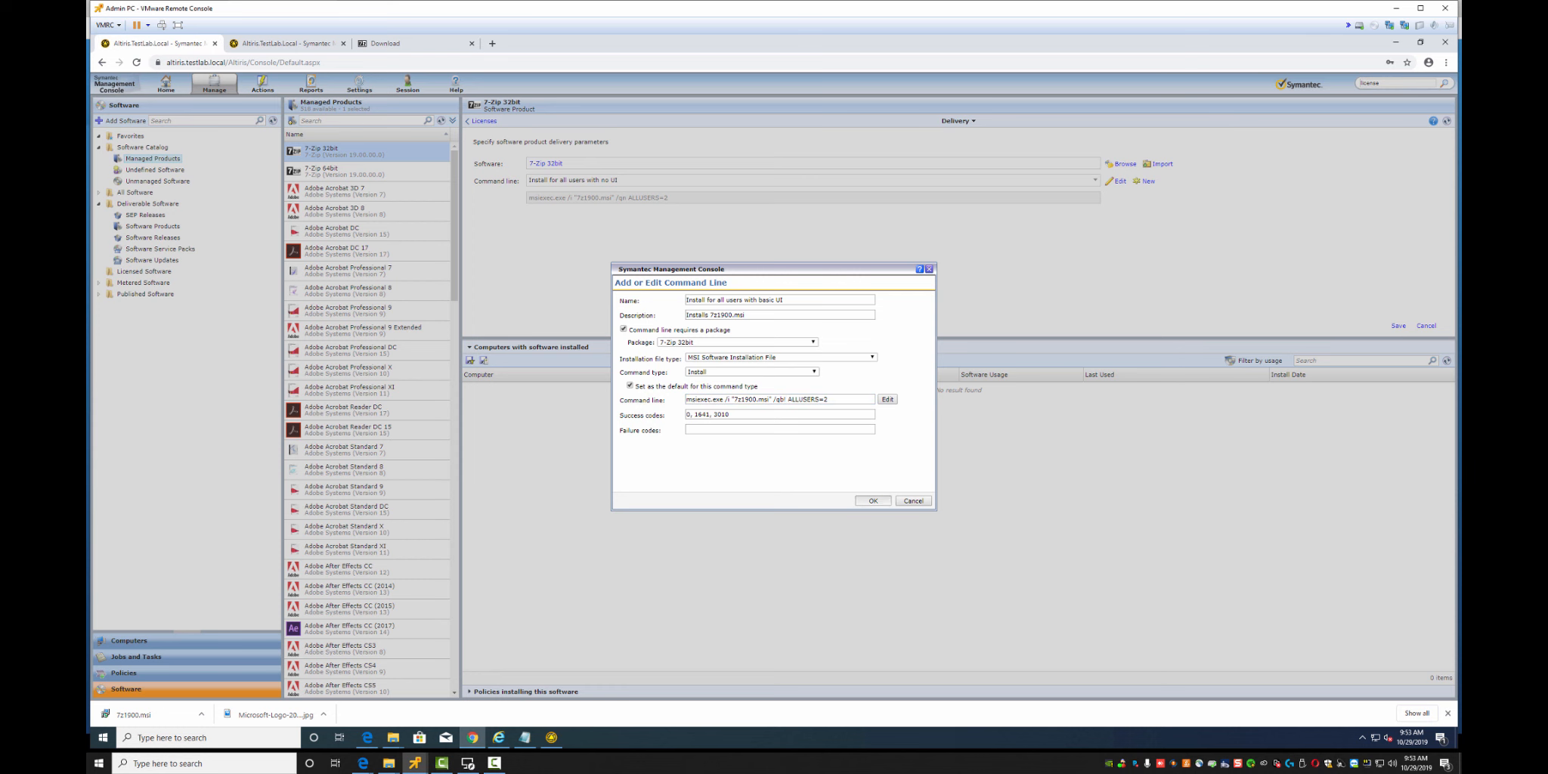
click(873, 500)
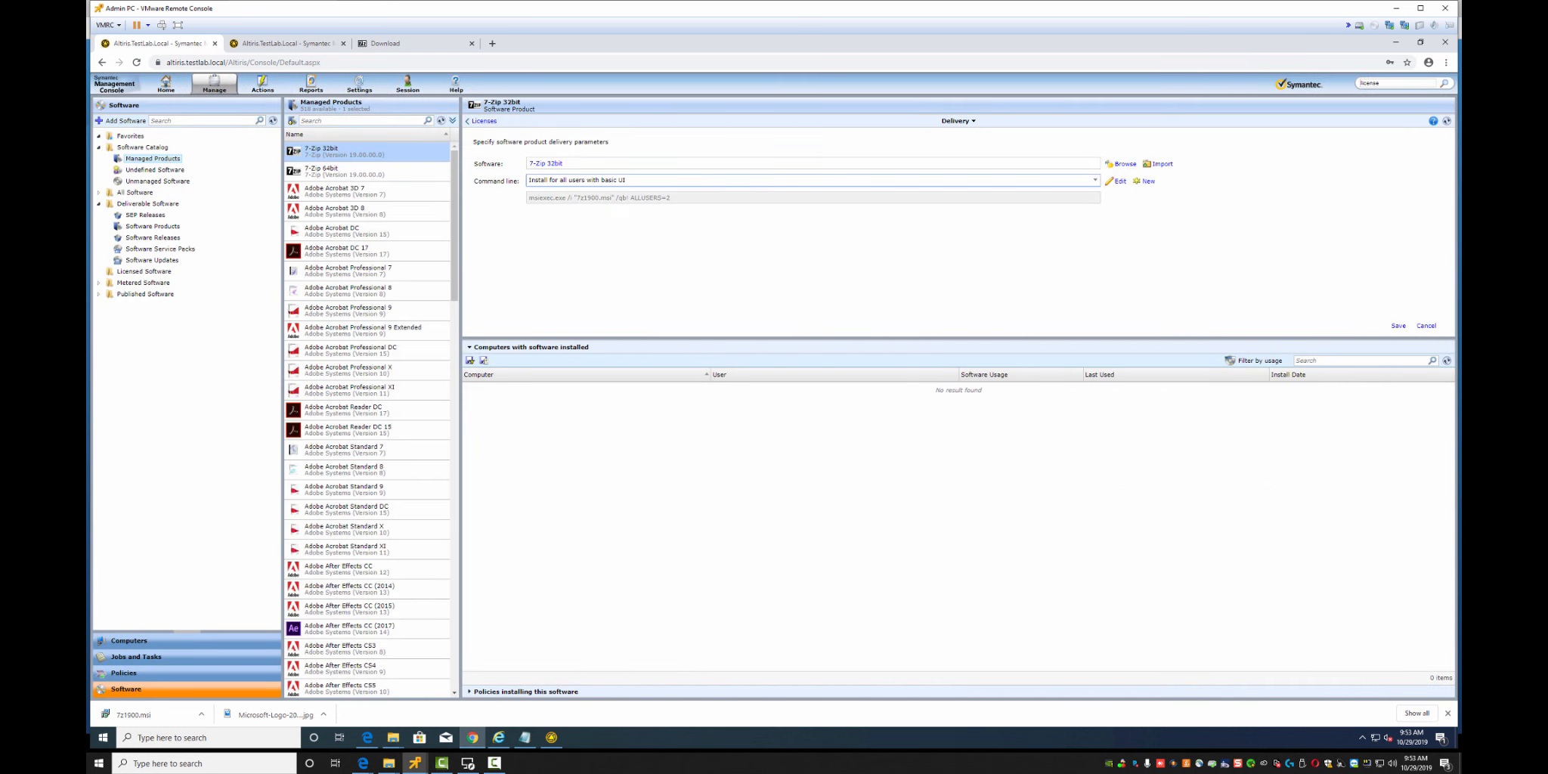
click(1398, 326)
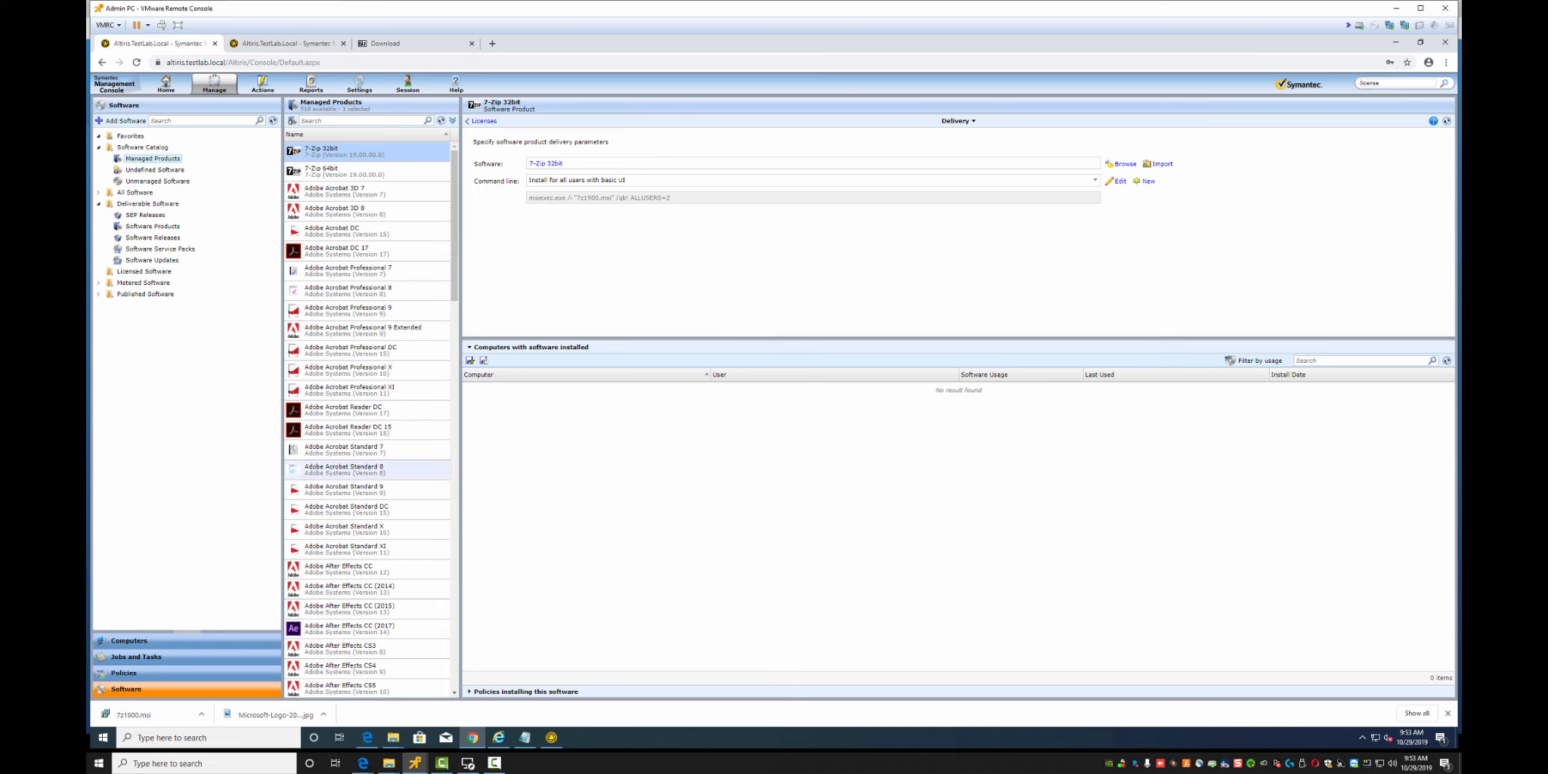
Create a new Managed Software Delivery policy named '7-Zip 19'
click(124, 672)
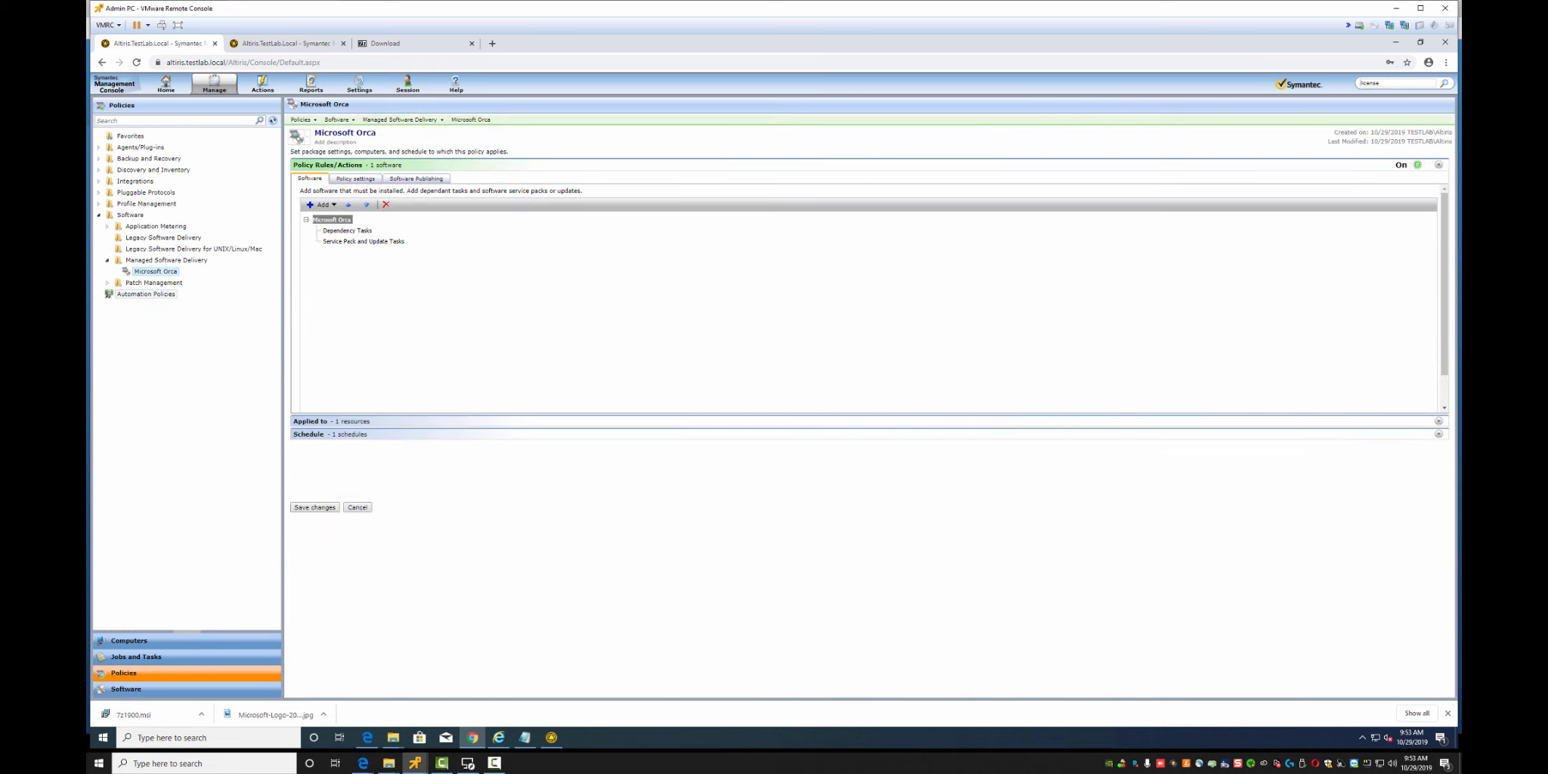
right_click(153, 261)
mouse_move(198, 318)
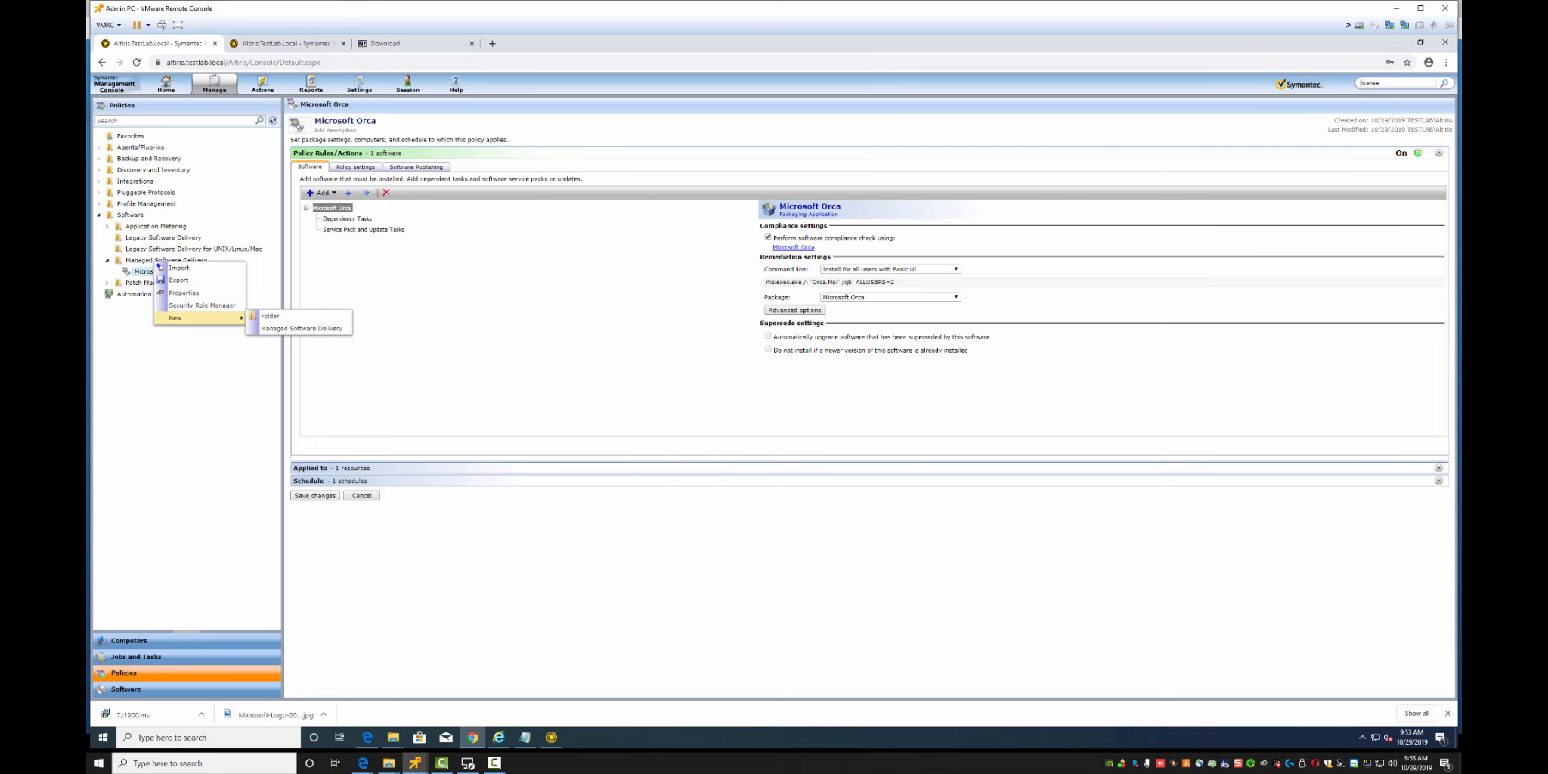
click(301, 330)
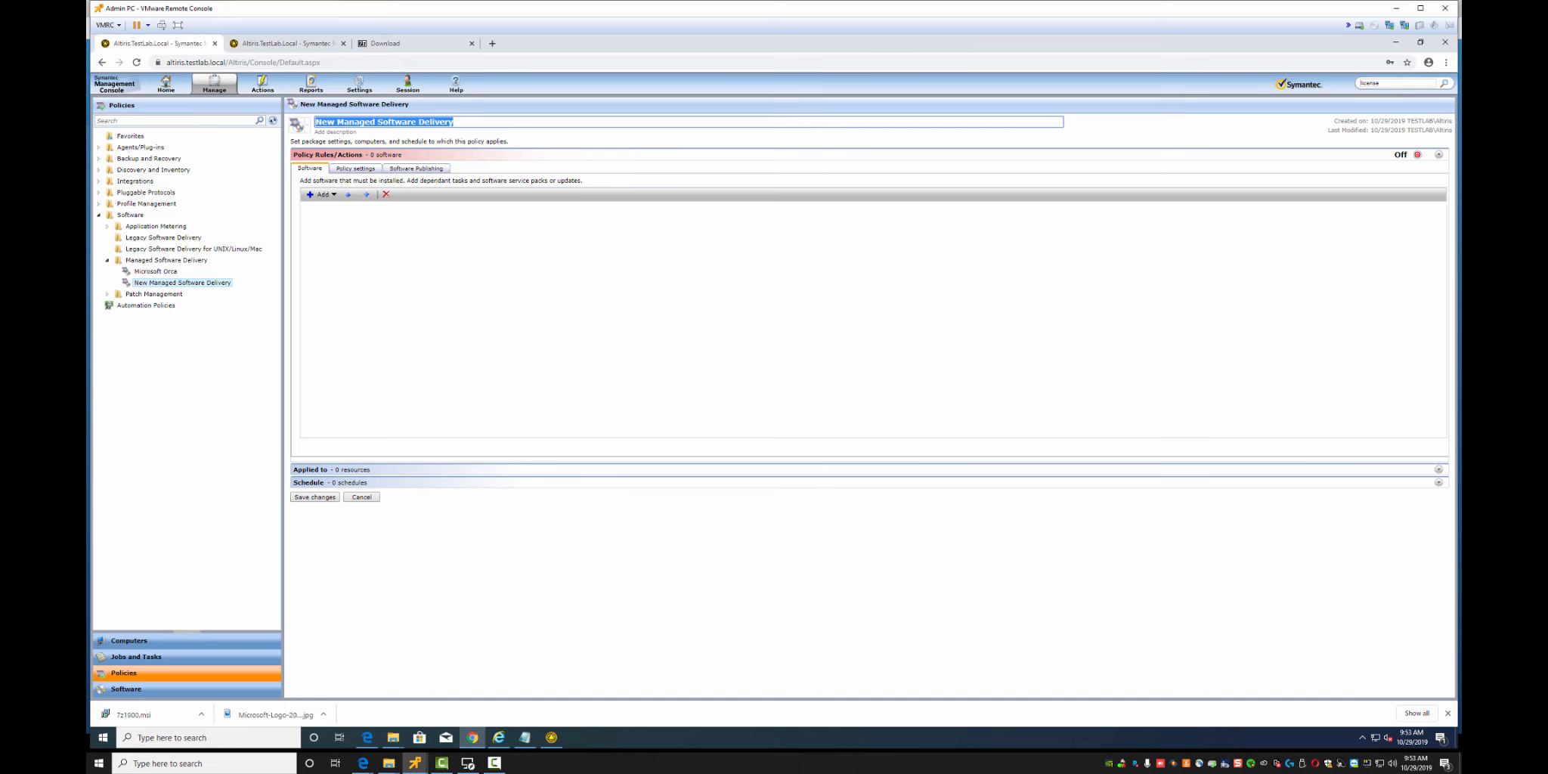
text(7-Zip)
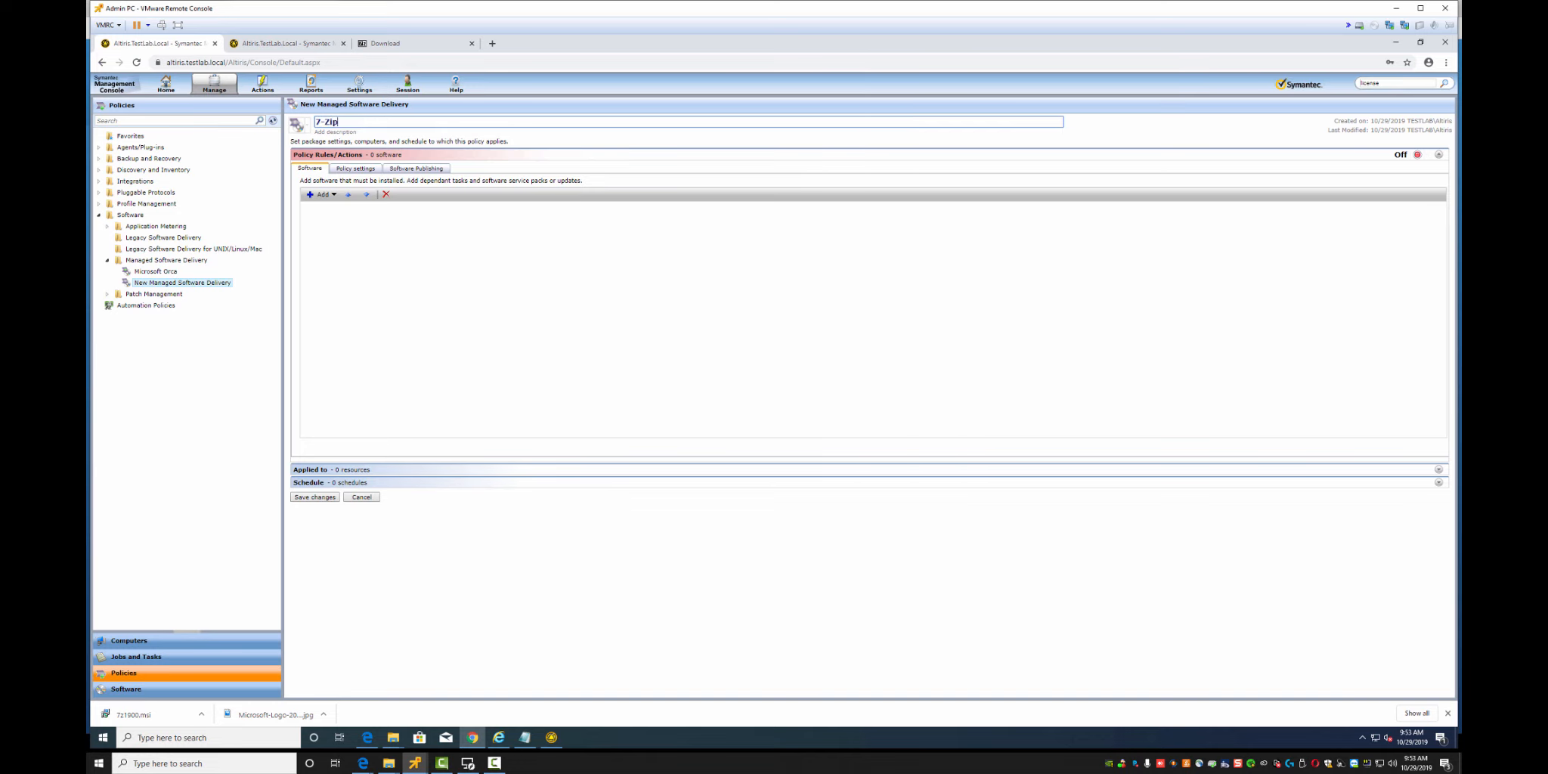
text( 19)
key(Return)
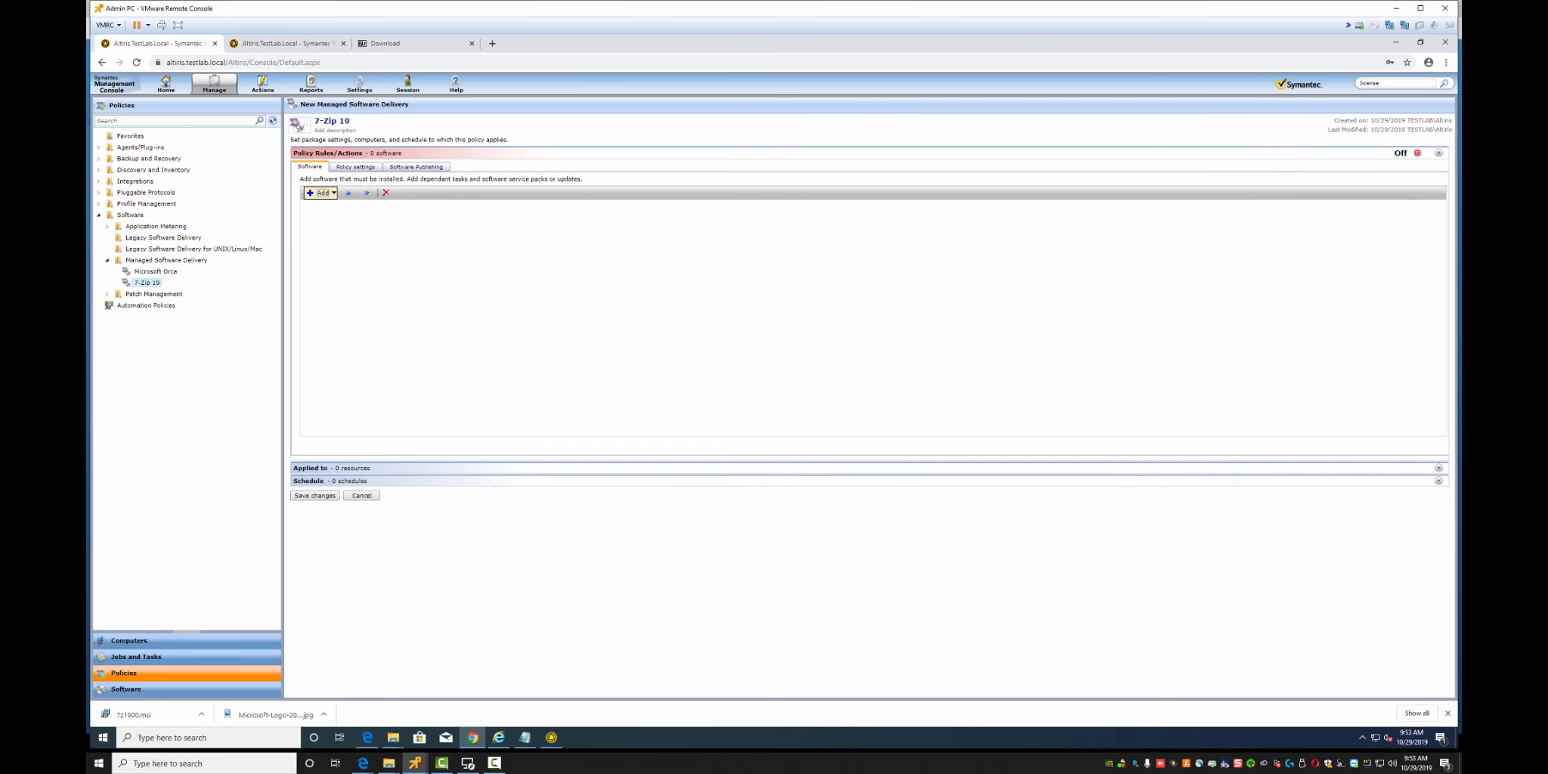
Add 7-Zip 32bit and 7-Zip 64bit as software in the policy
click(322, 193)
click(331, 205)
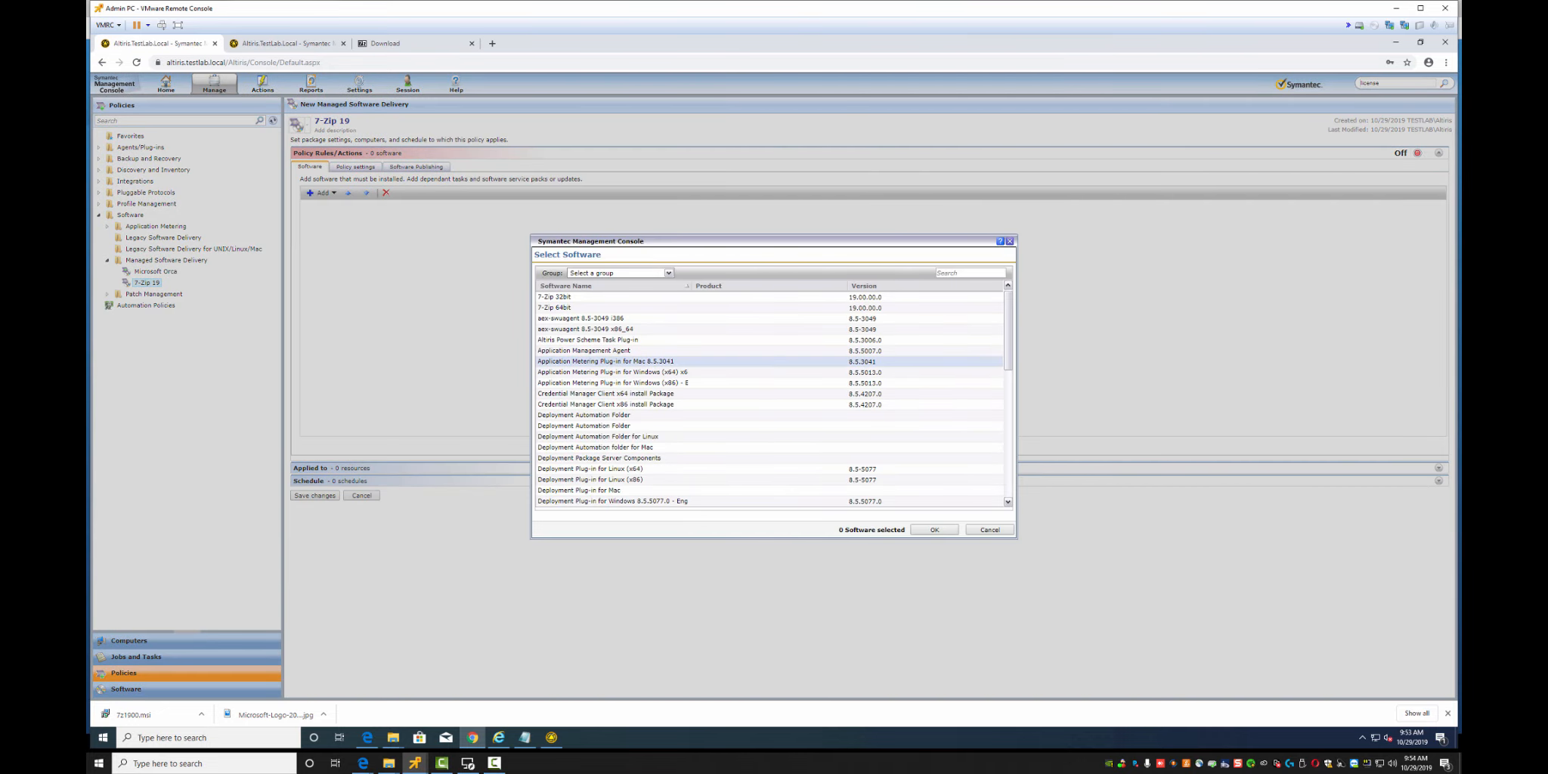
click(556, 297)
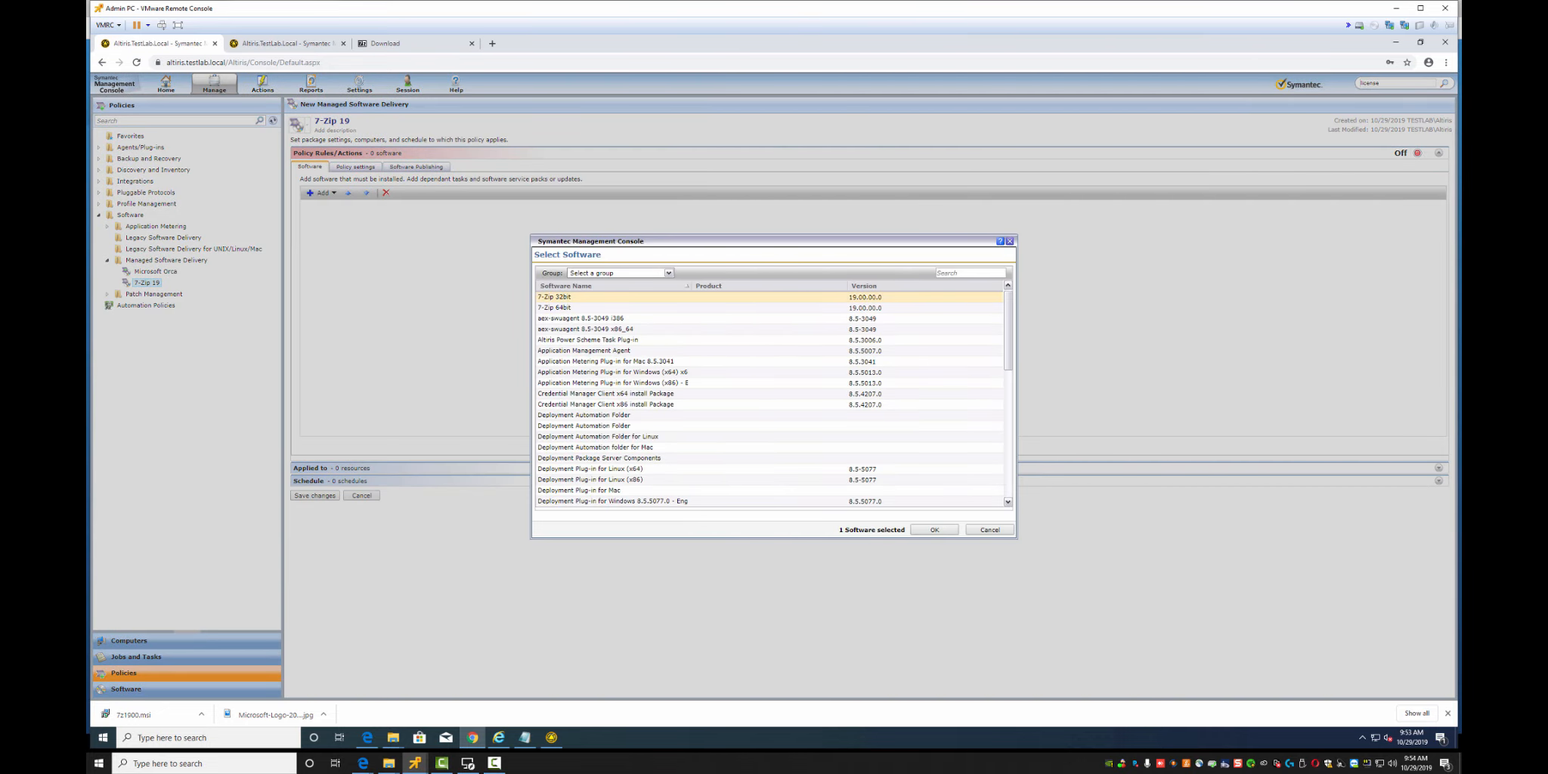
click(934, 528)
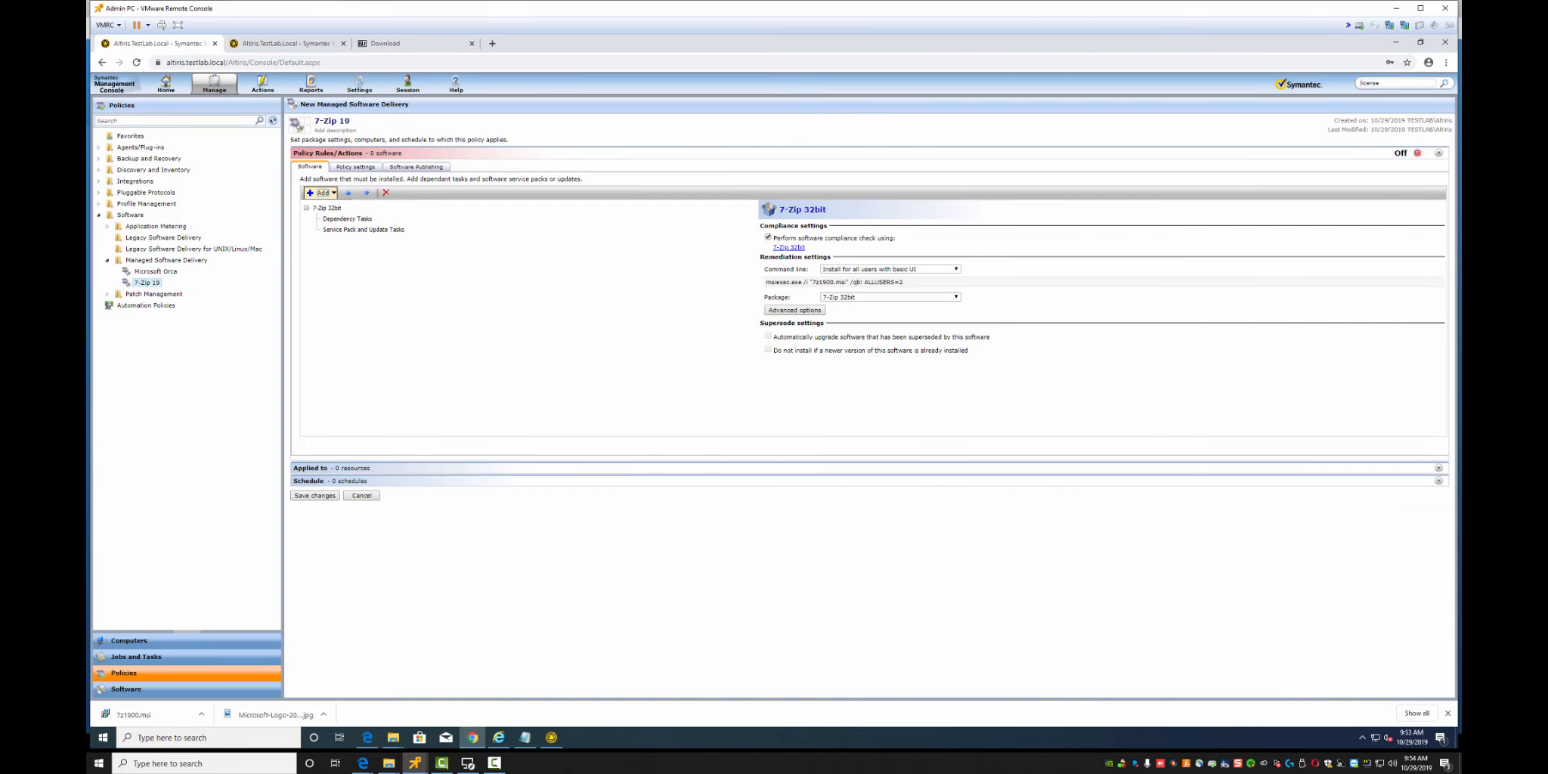
click(323, 194)
click(330, 205)
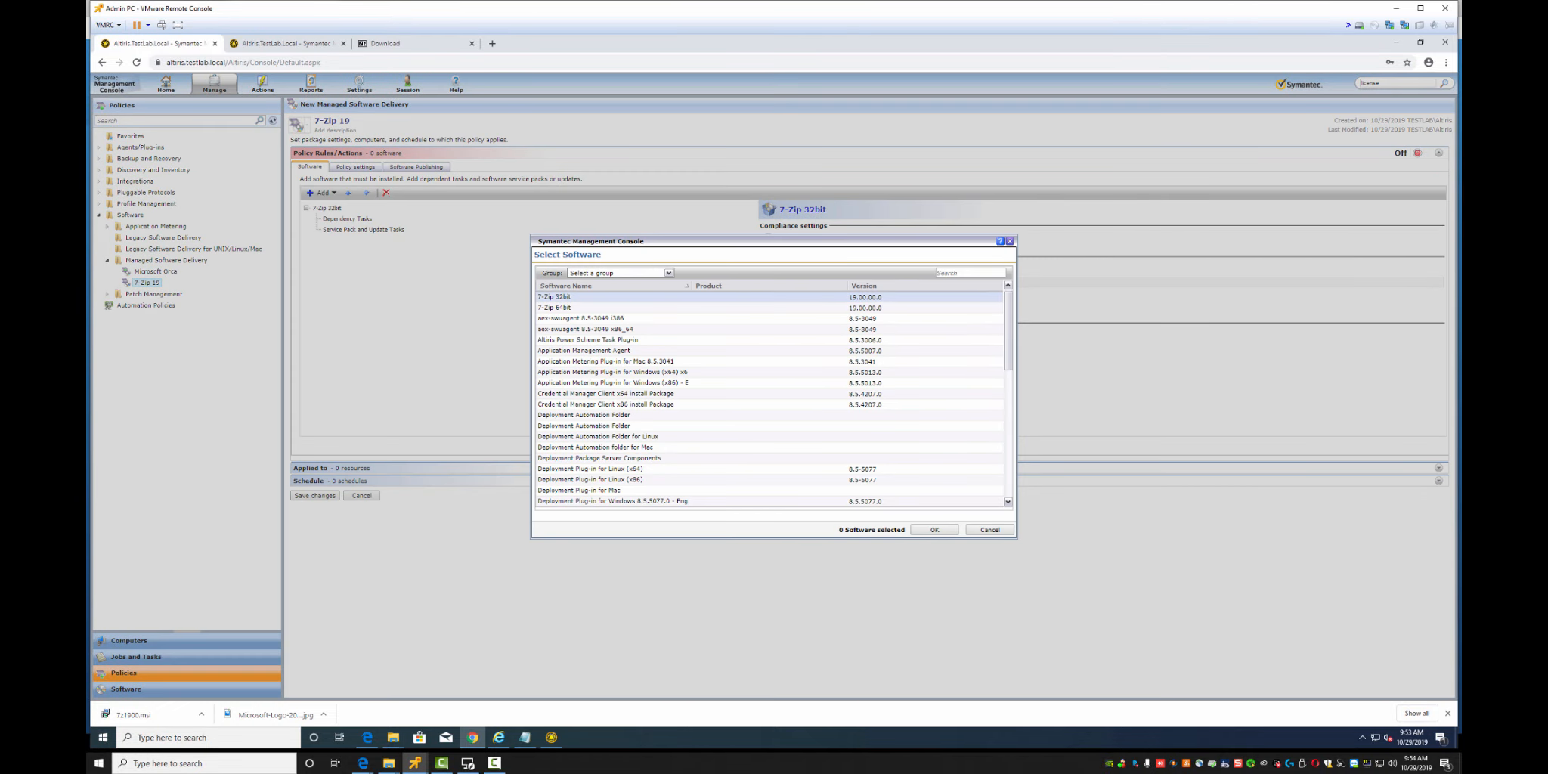
click(556, 307)
click(934, 529)
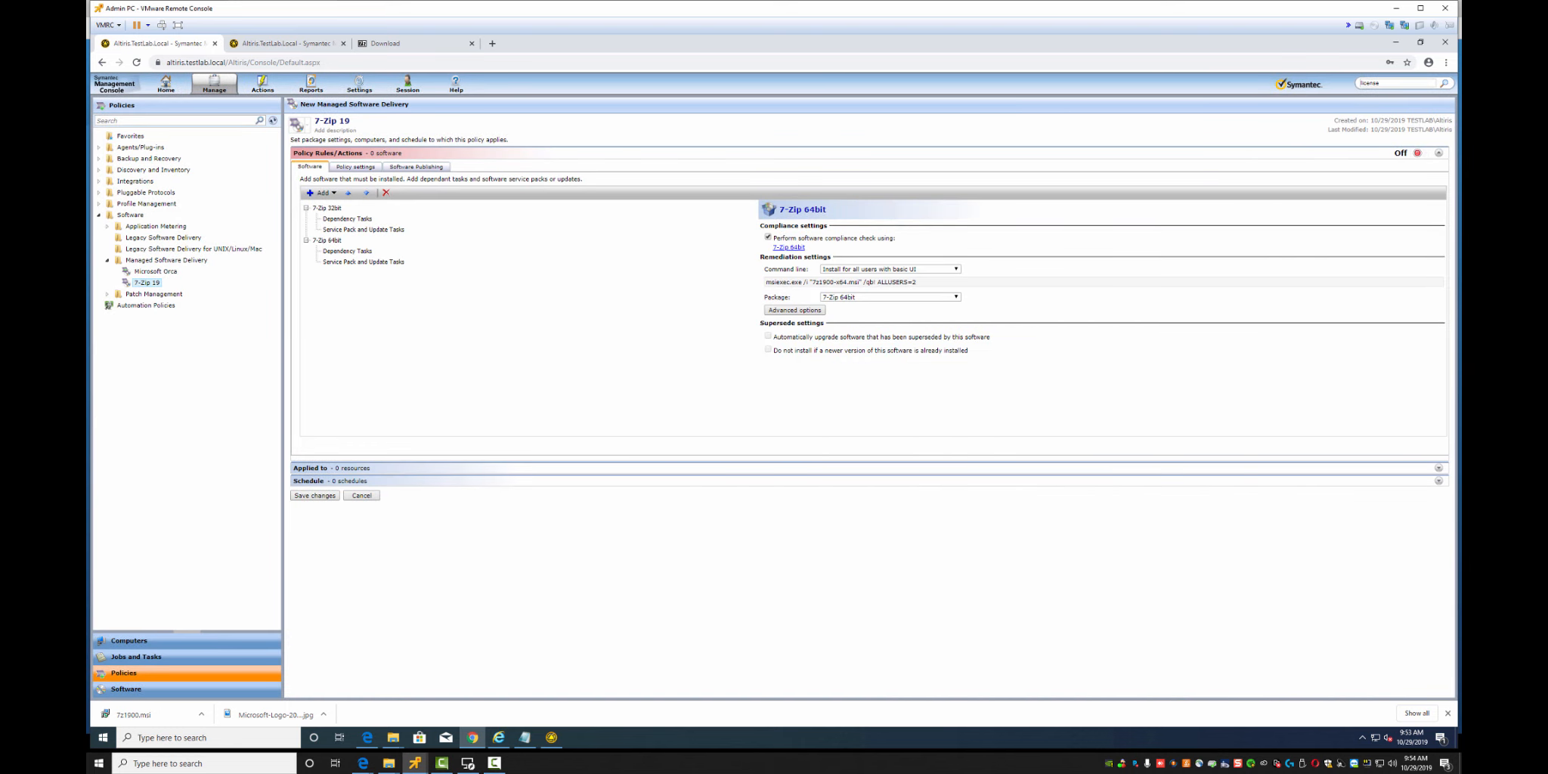
Apply the 7-Zip 19 policy to the All Lab Machines target
click(1438, 468)
click(322, 192)
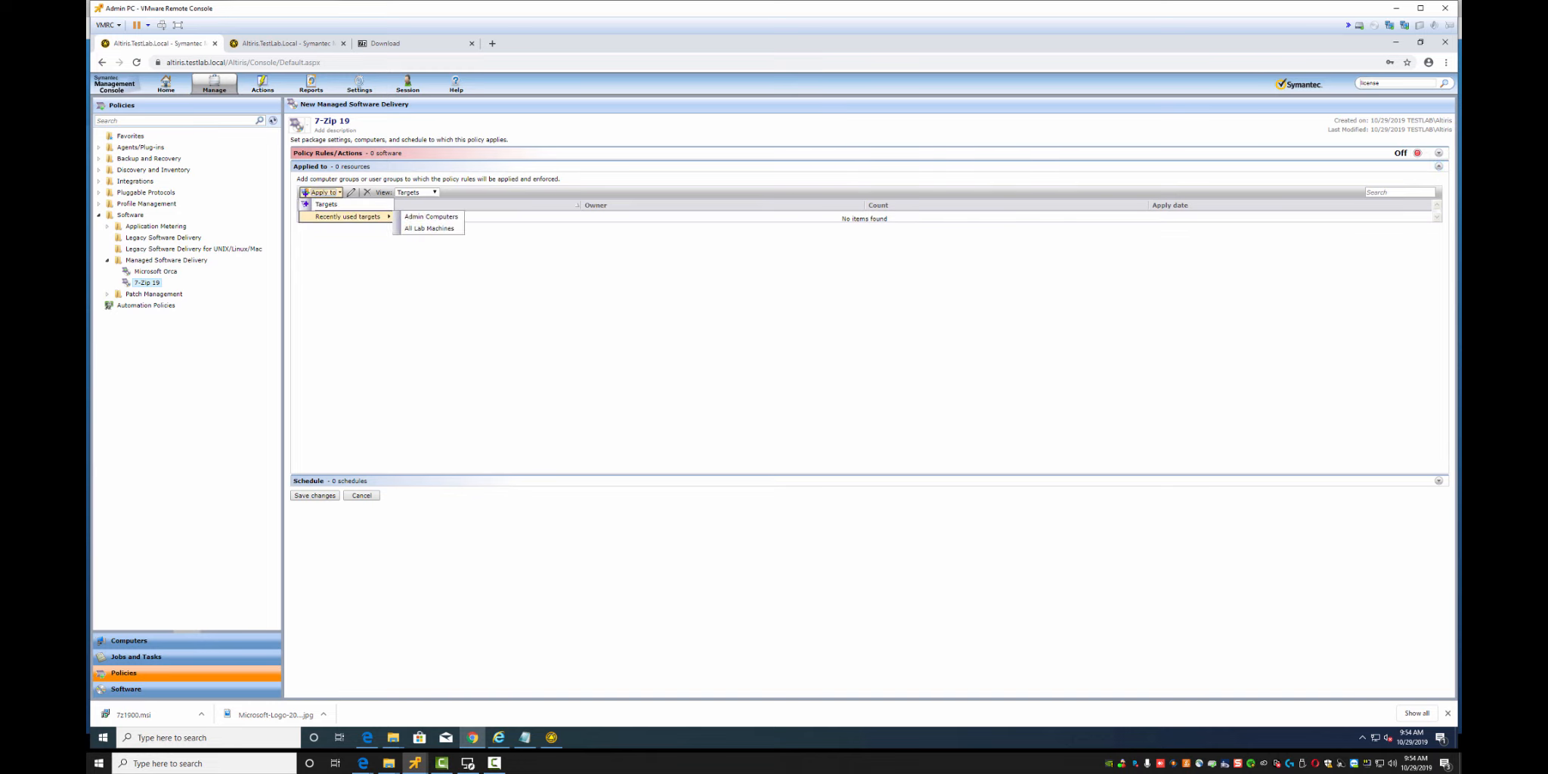
mouse_move(349, 216)
click(434, 228)
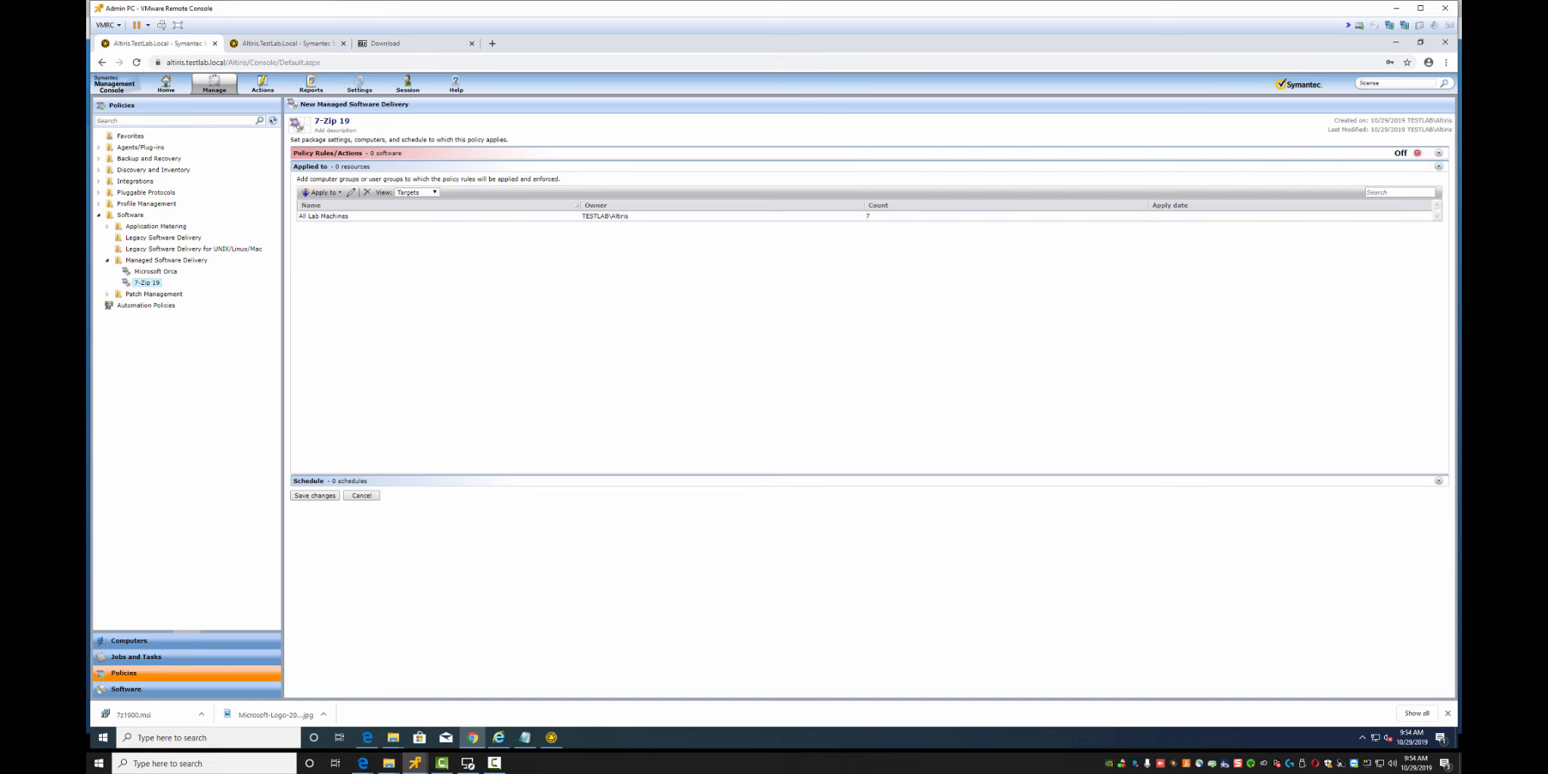
Turn the policy On, save the changes, and return to the Software view
click(1438, 481)
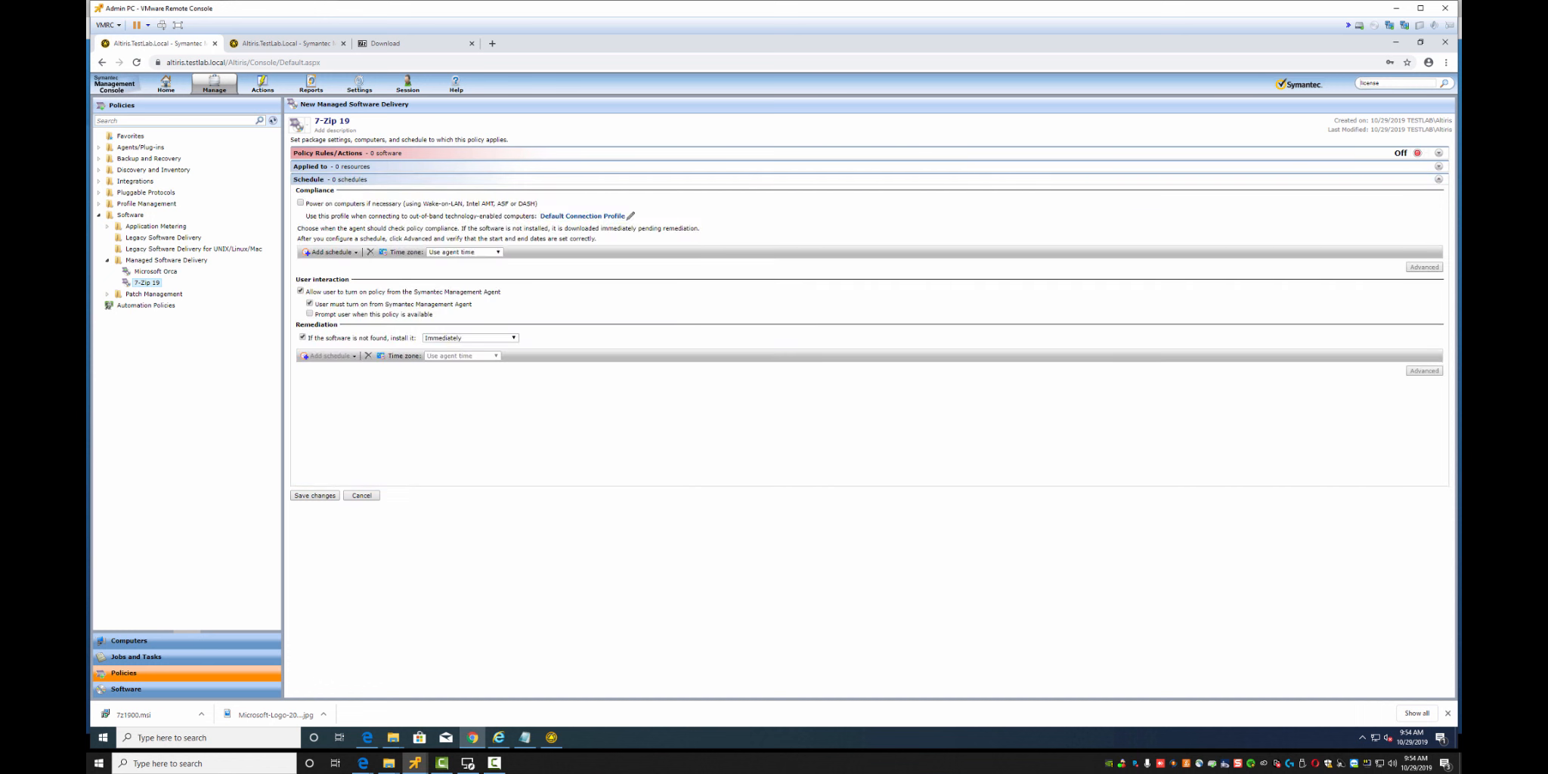
click(1410, 152)
click(1420, 164)
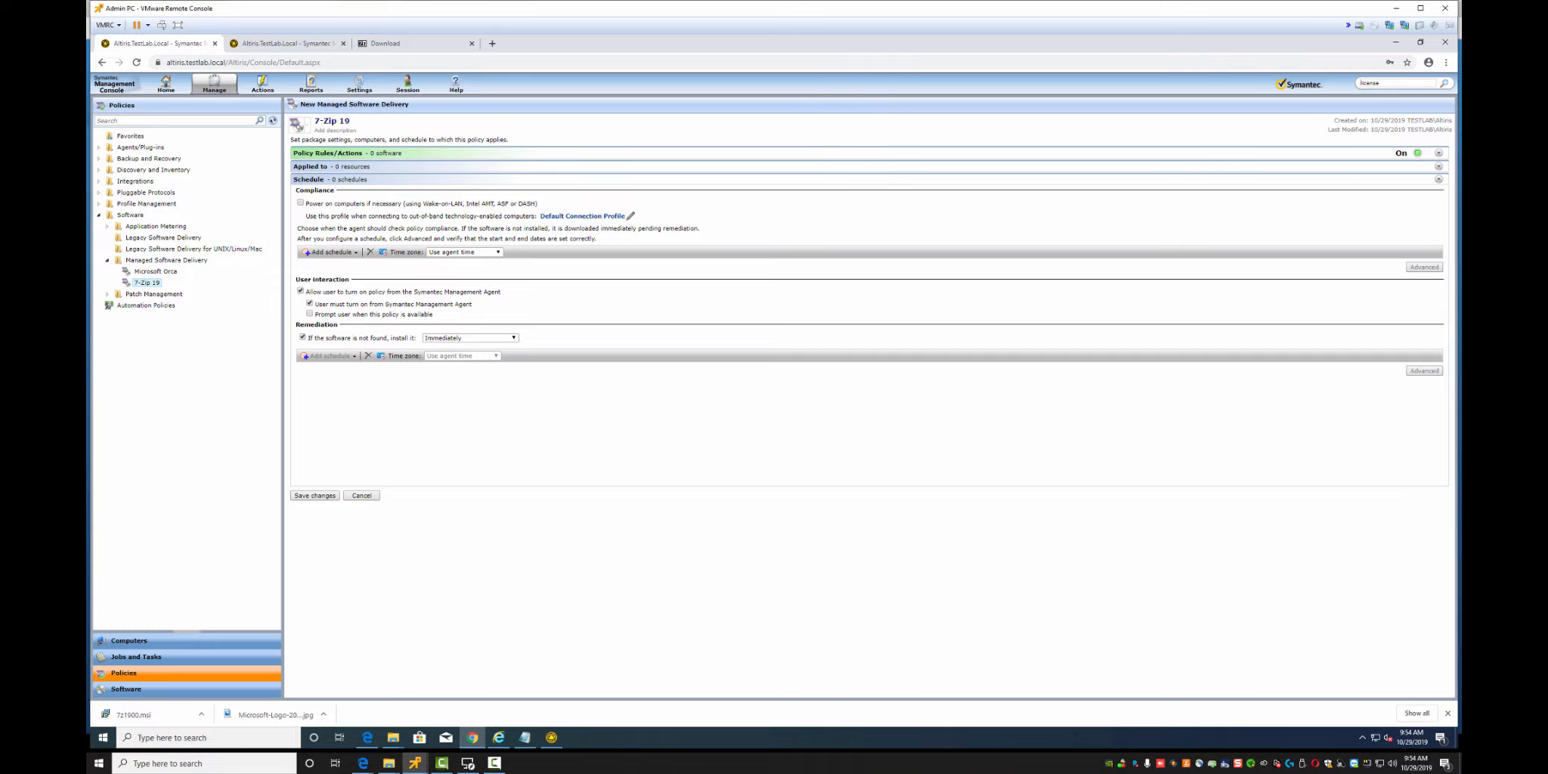
click(314, 495)
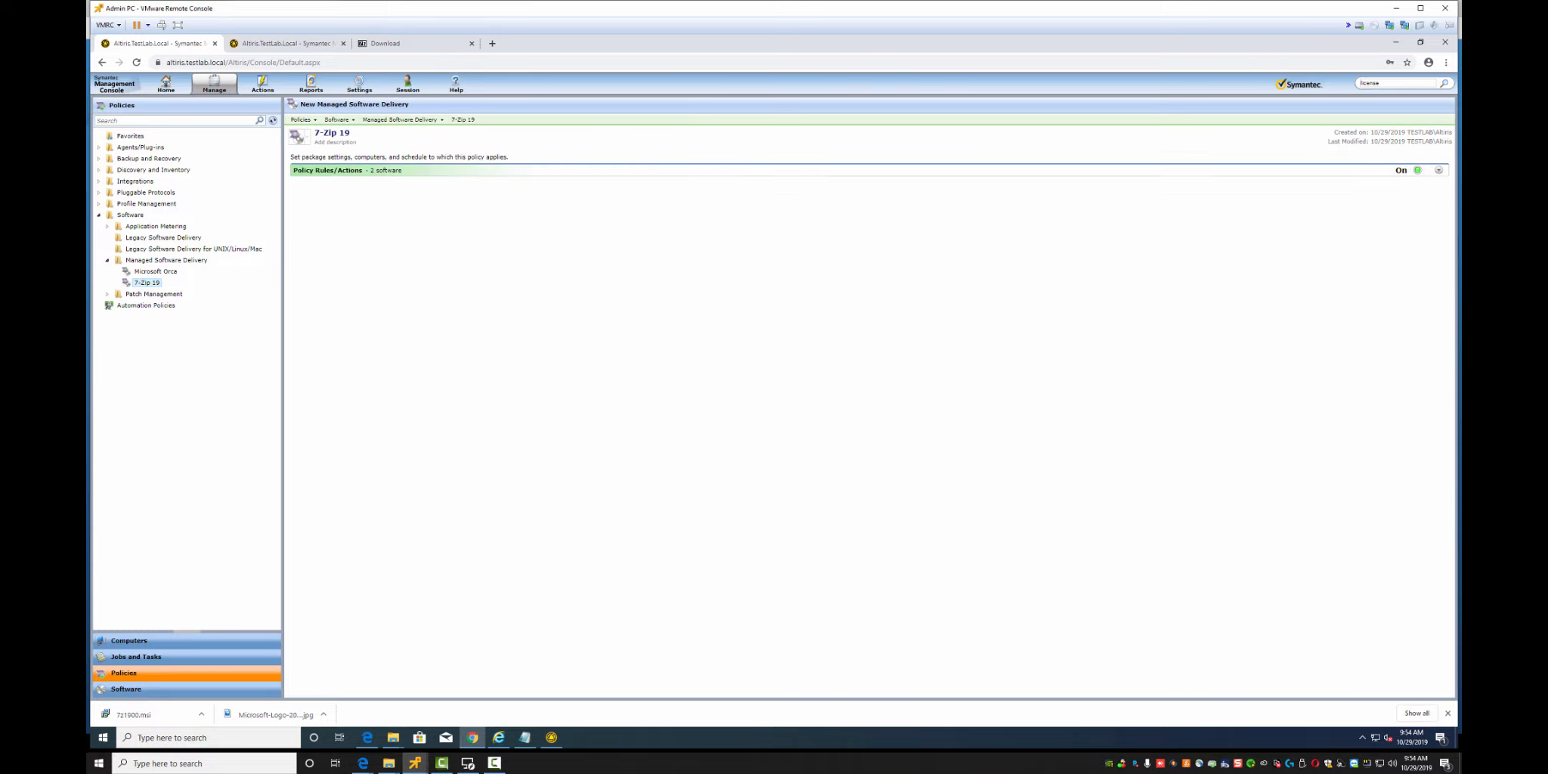
click(125, 688)
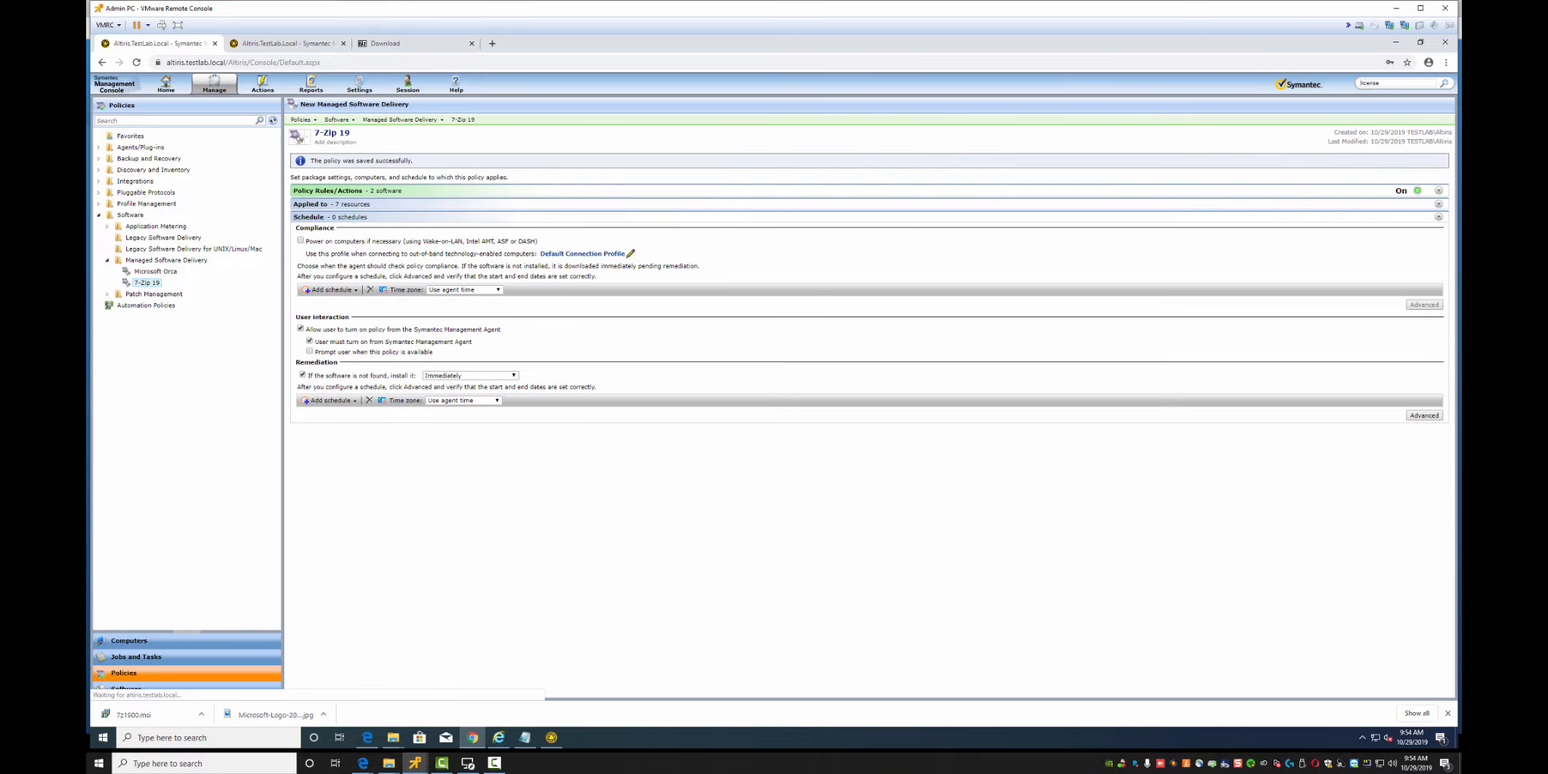
Start a Managed Software Delivery for 7-Zip 32bit, then cancel the wizard
right_click(341, 150)
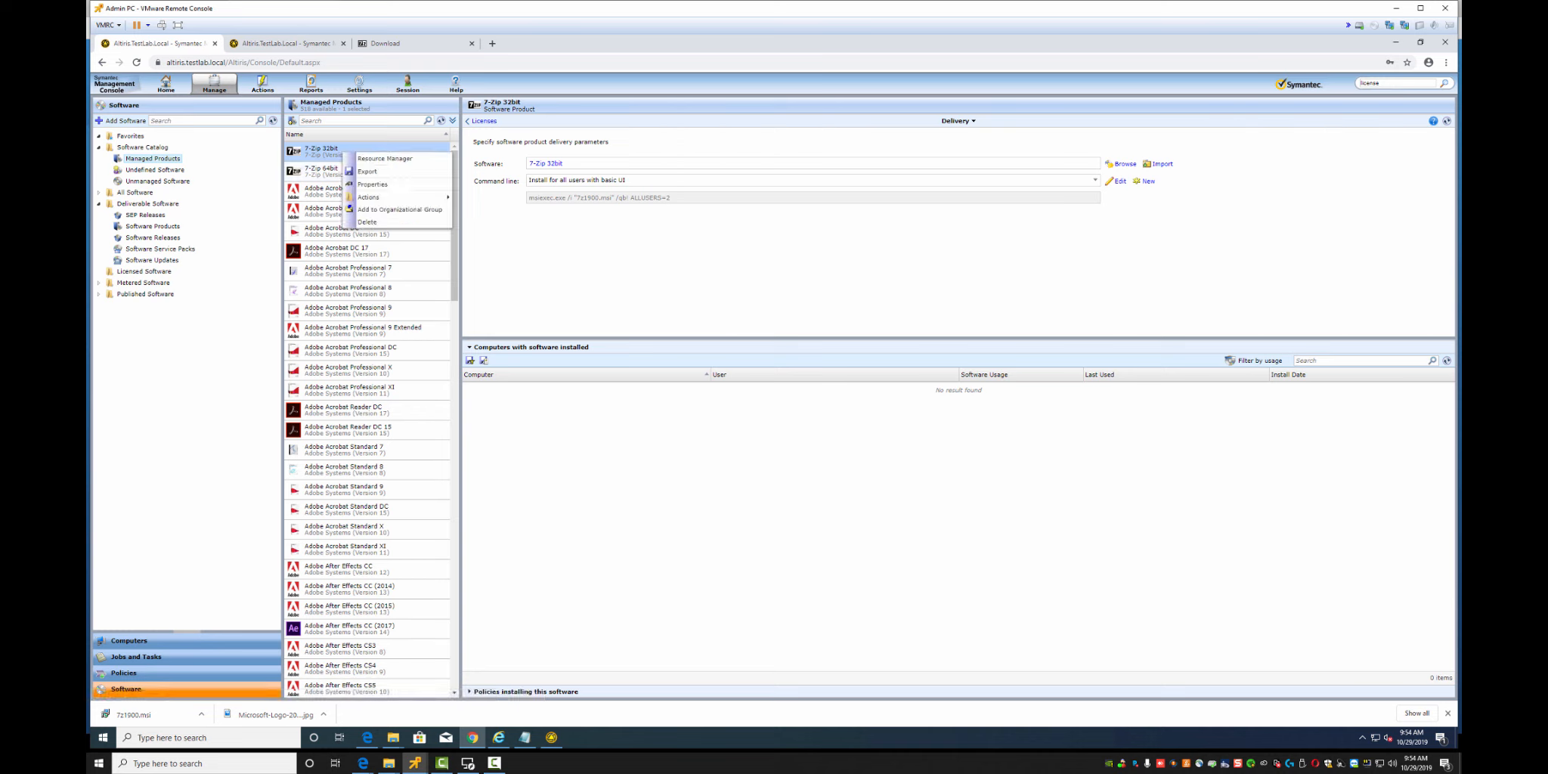
mouse_move(378, 197)
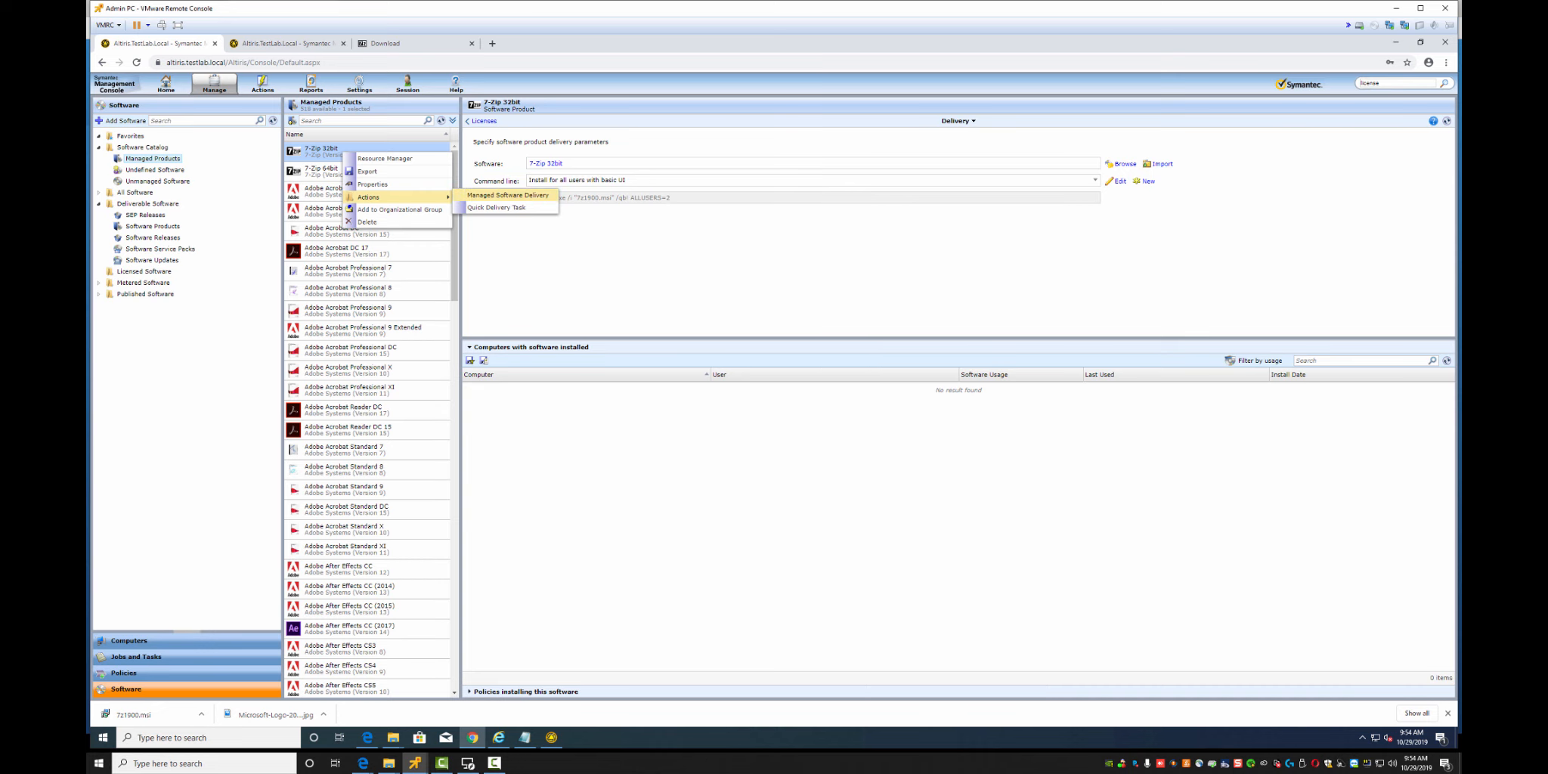
click(507, 195)
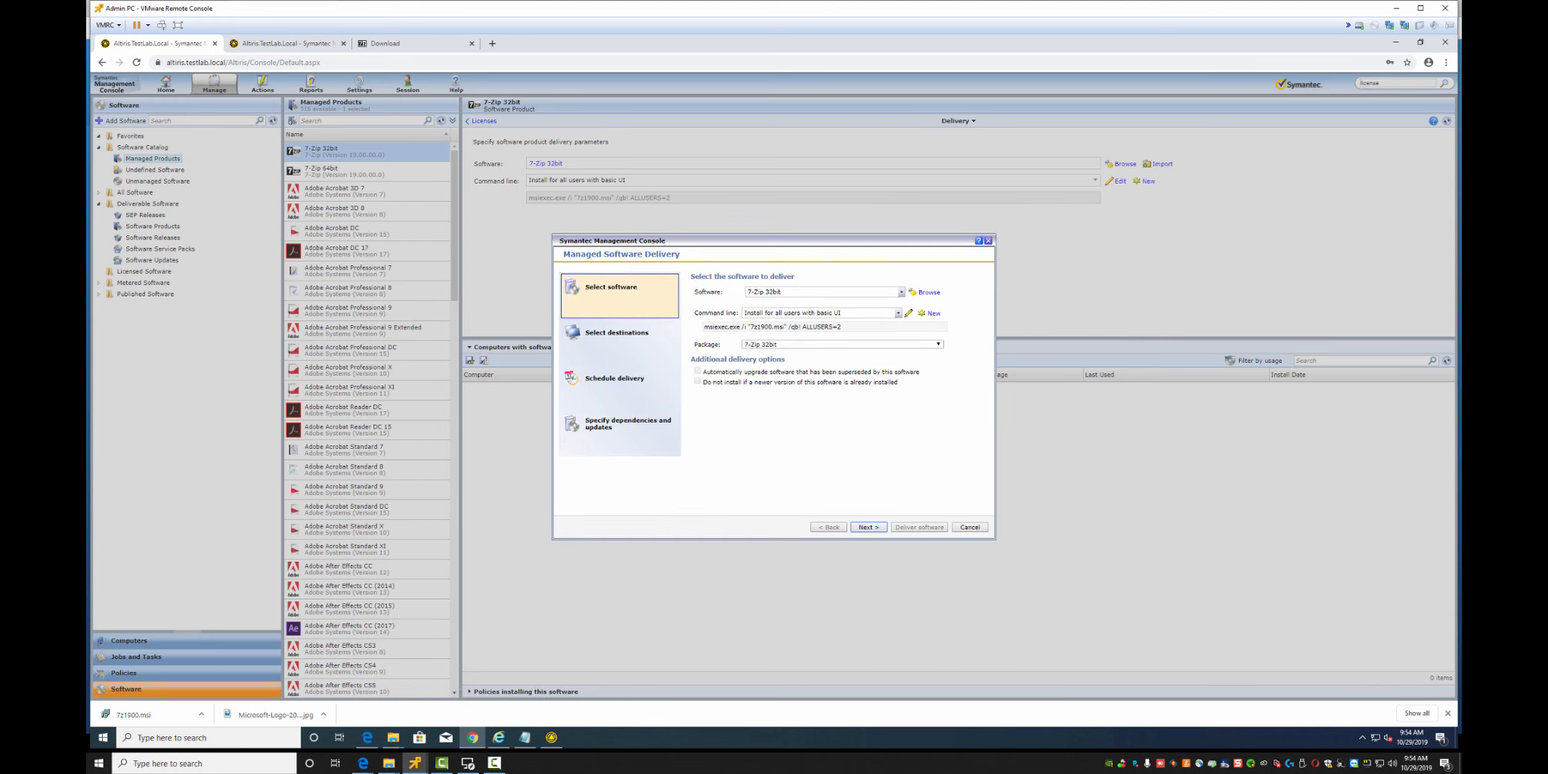
click(970, 528)
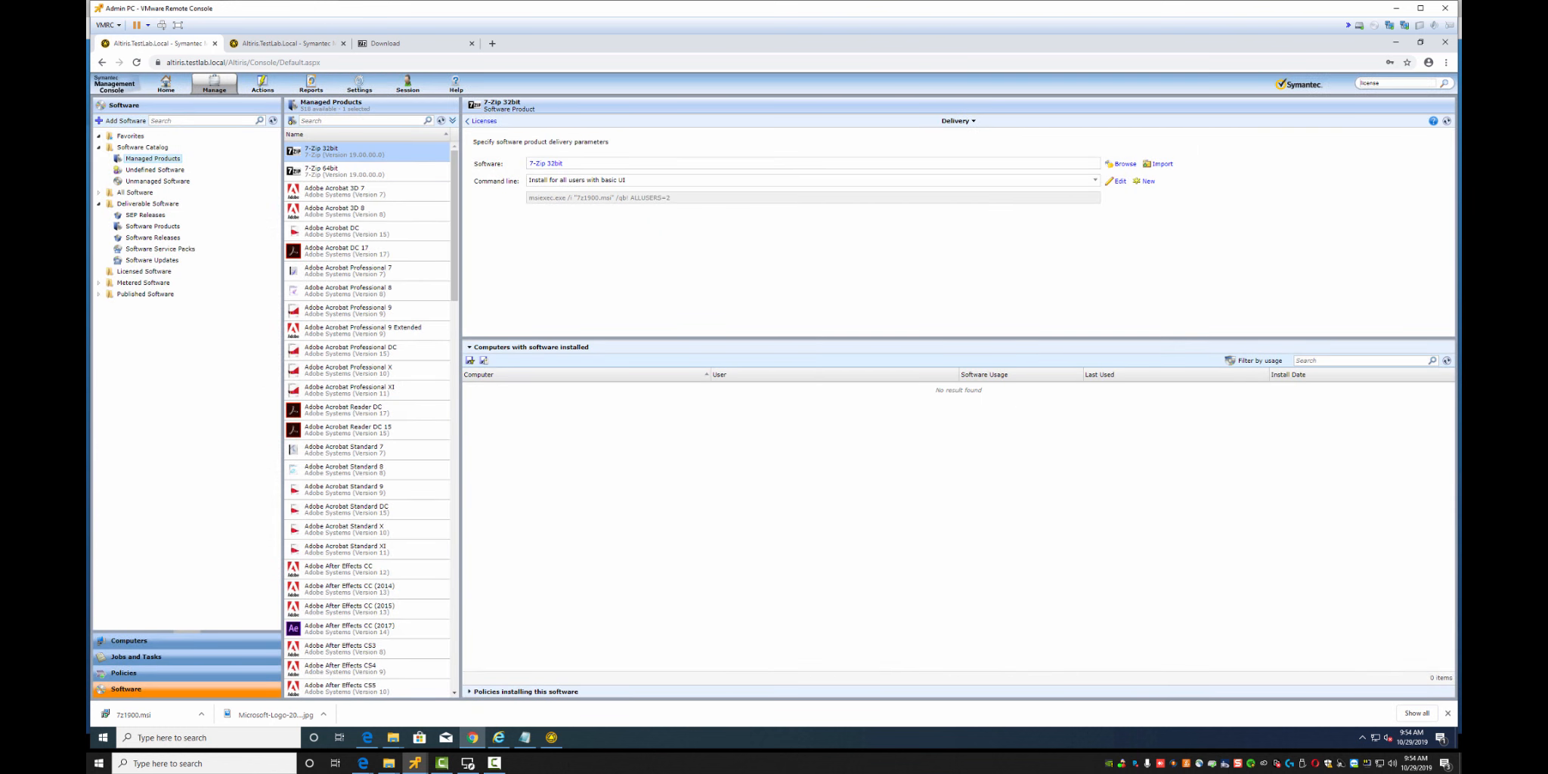
Check the install command line without changing it, then view the Licenses page
click(1117, 181)
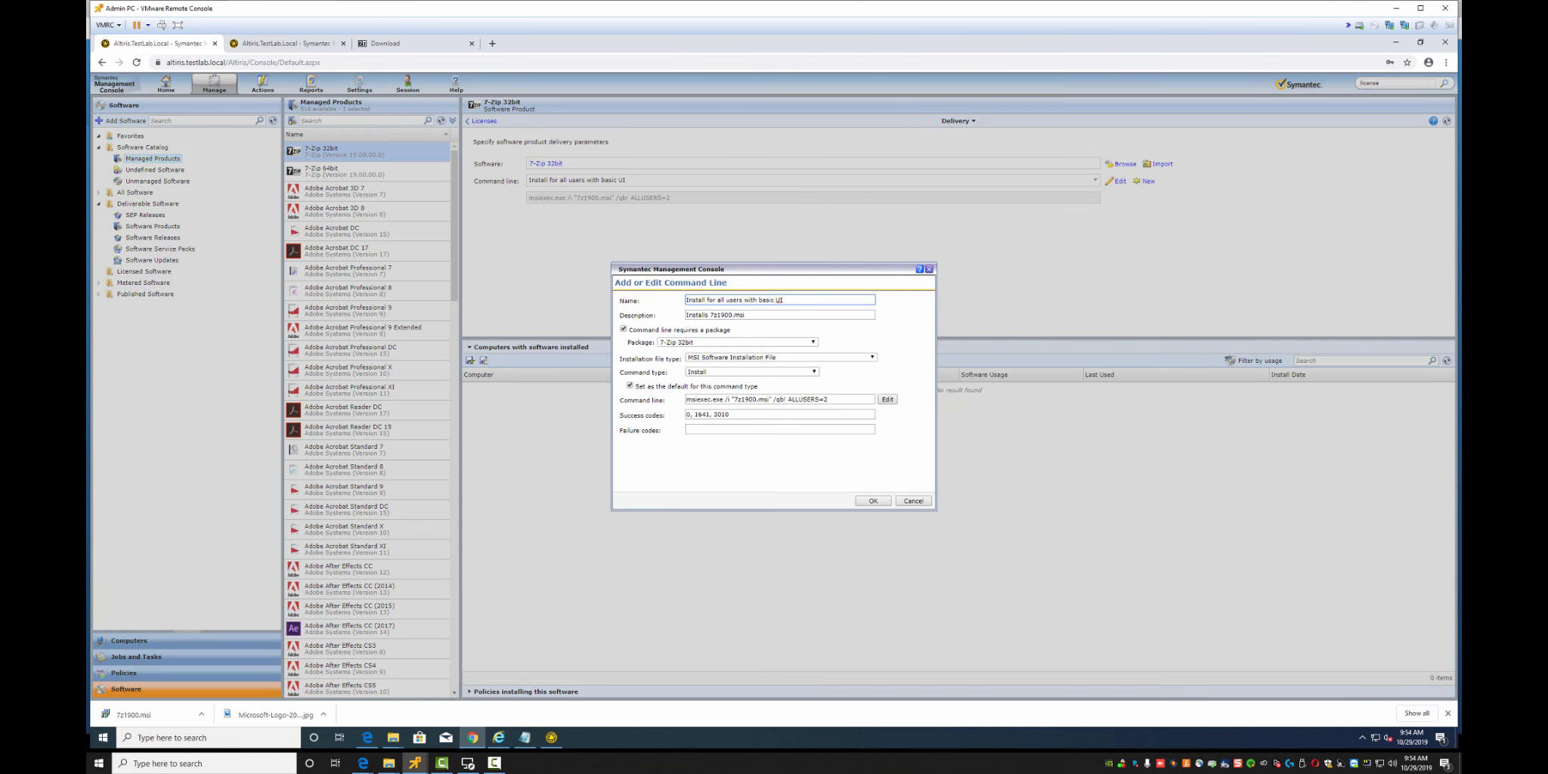
click(913, 500)
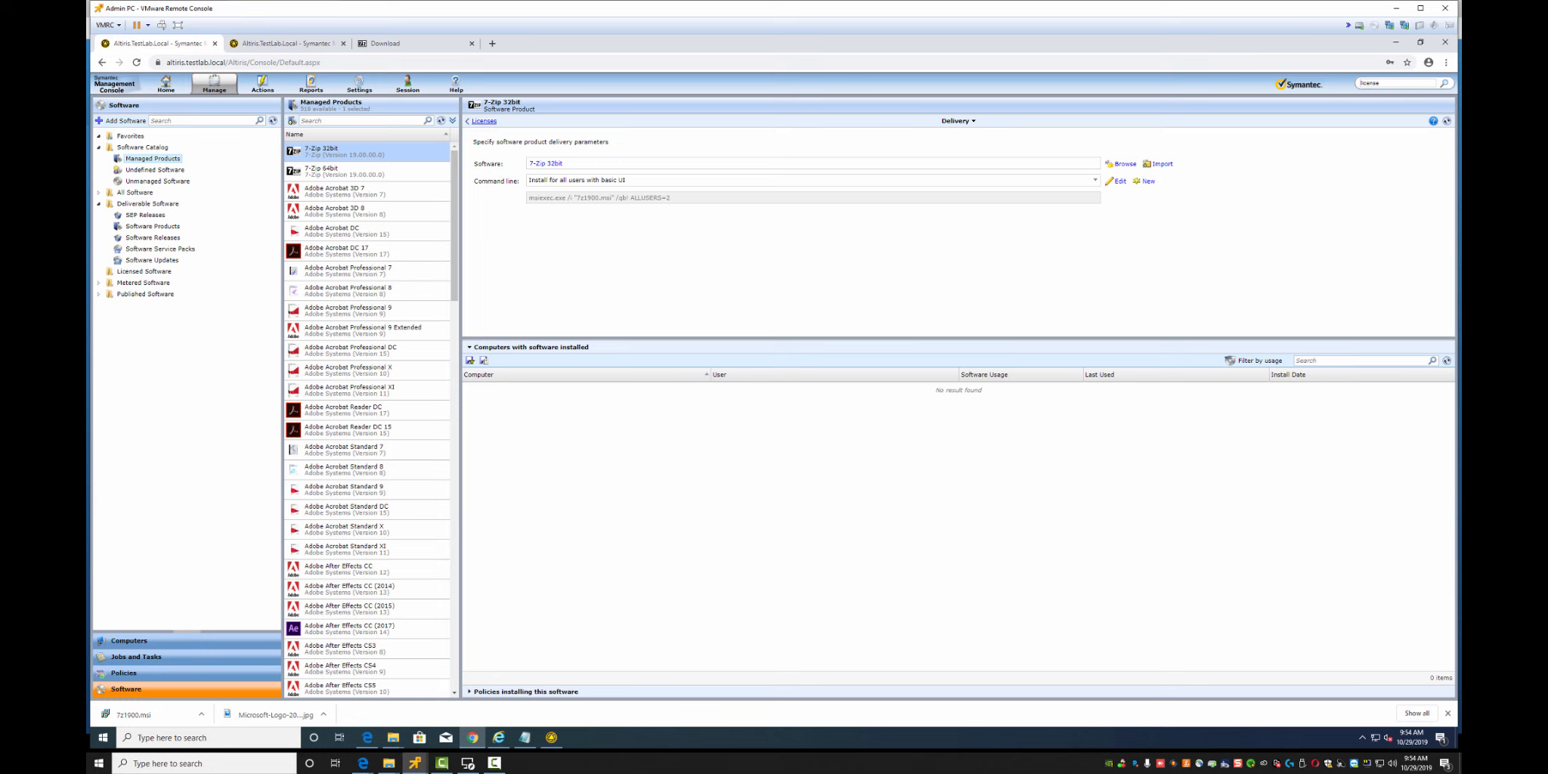
click(484, 121)
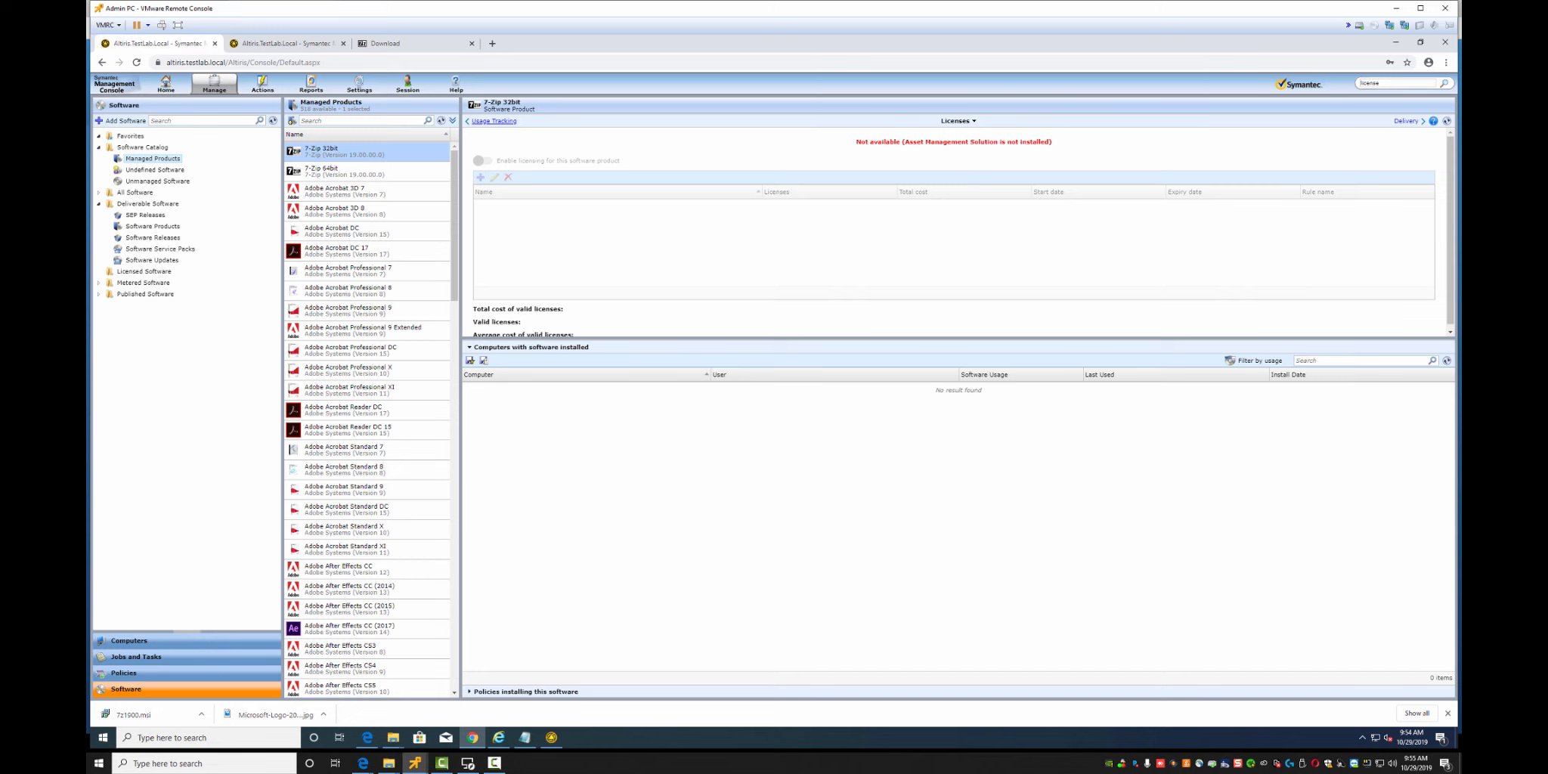
Browse 7-Zip 32bit's Usage Tracking, Inventory and General Properties pages, returning to Delivery
click(494, 121)
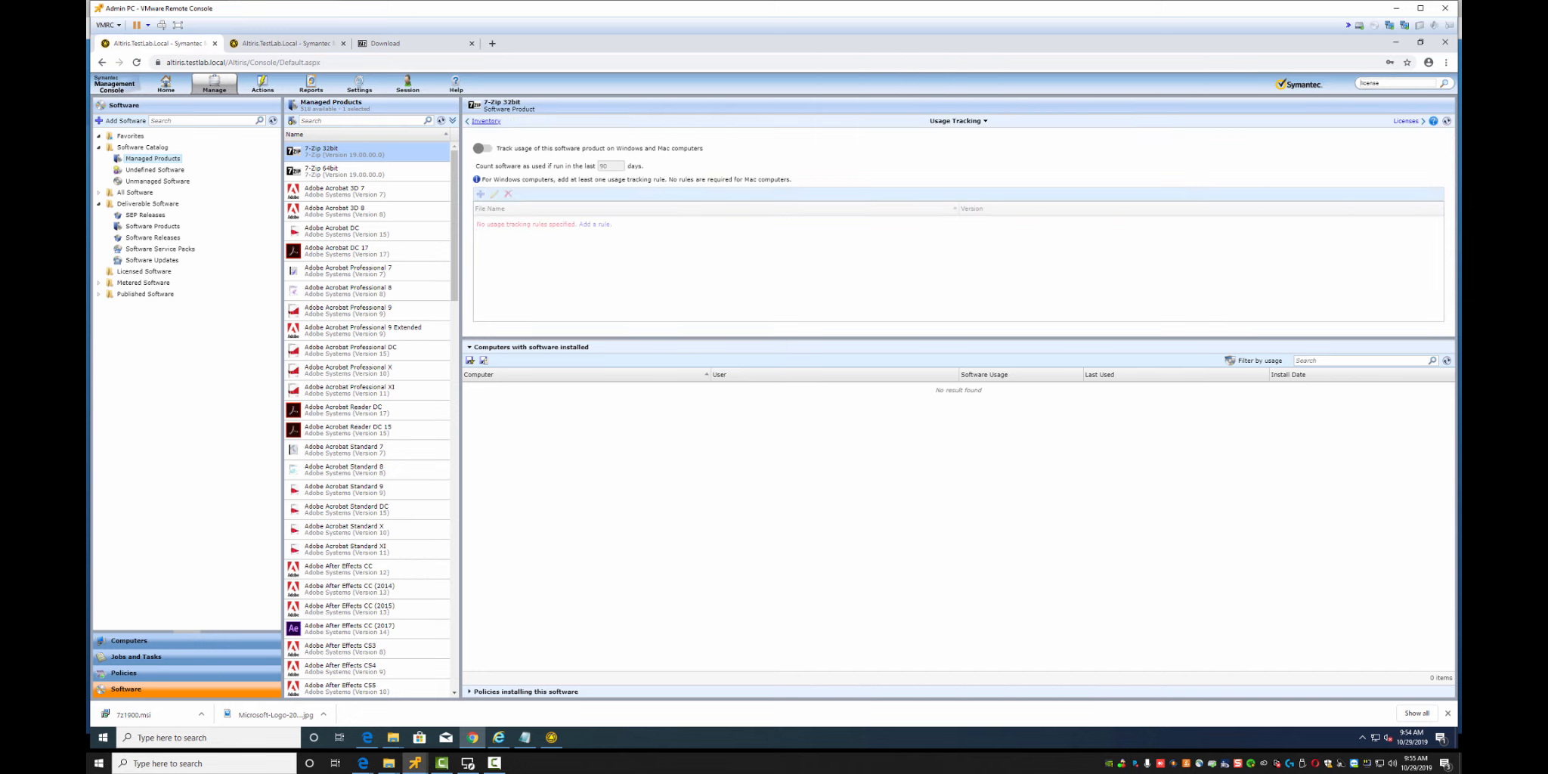
click(486, 121)
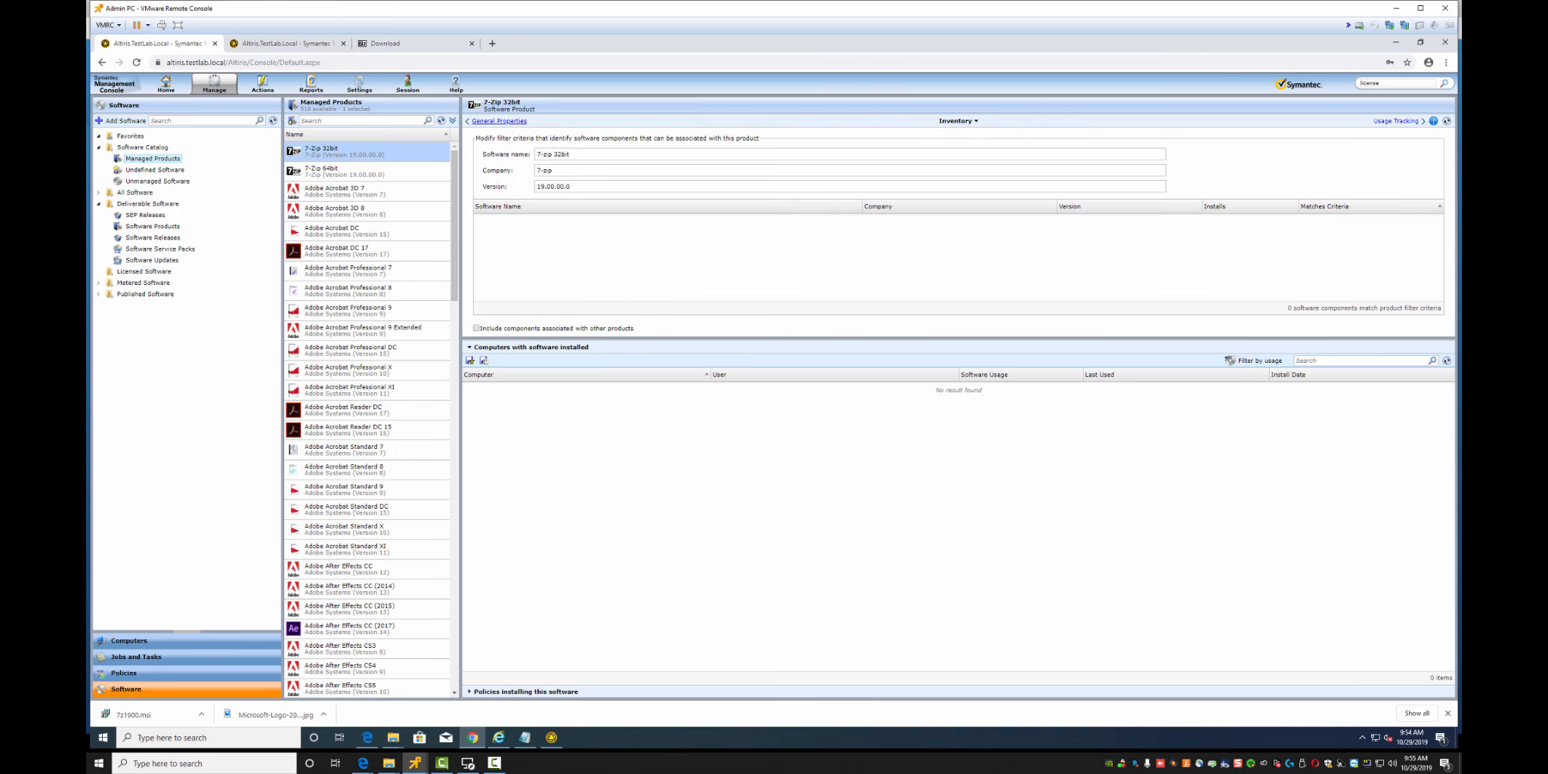
click(492, 121)
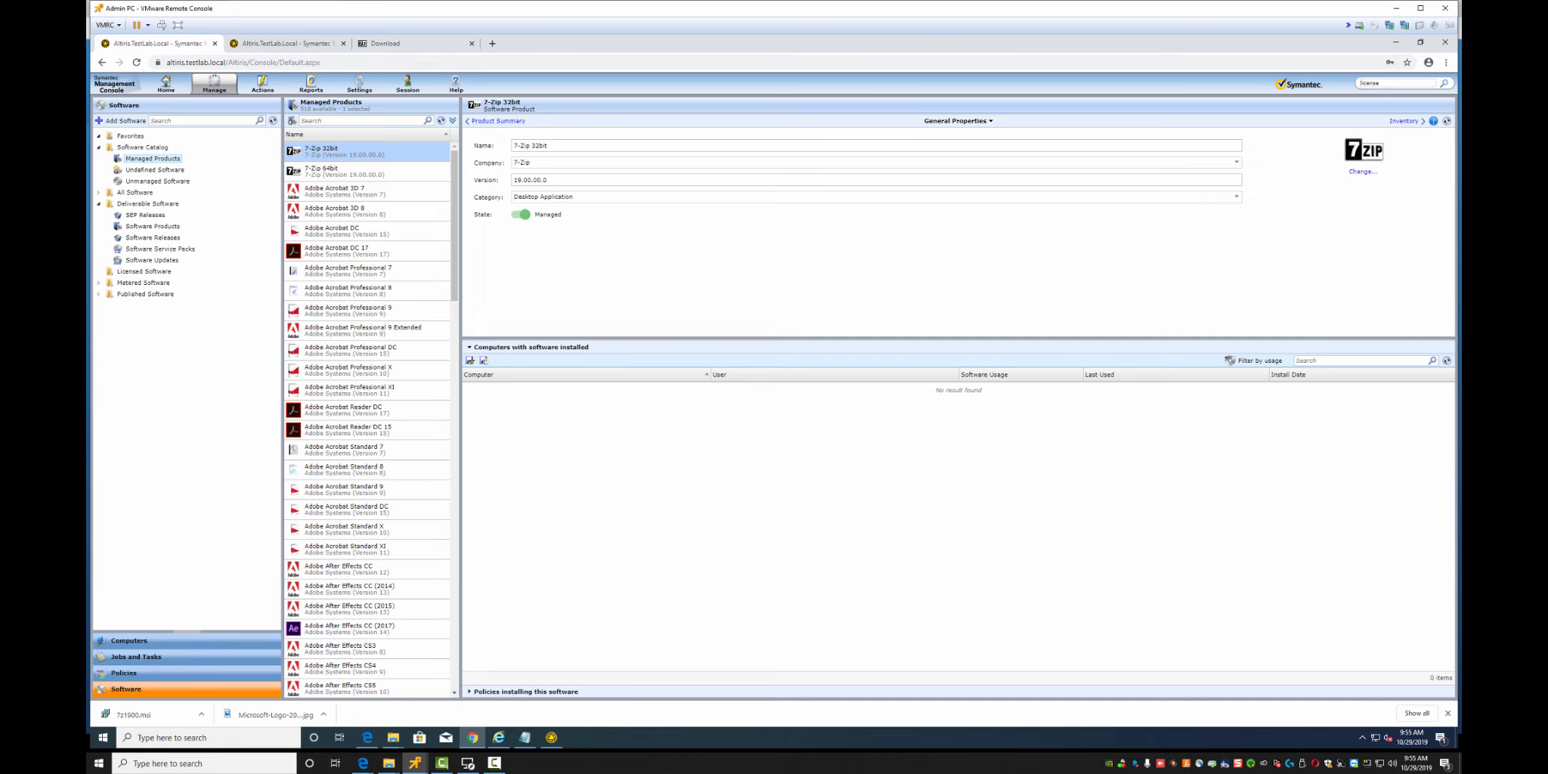
click(1403, 121)
click(1403, 121)
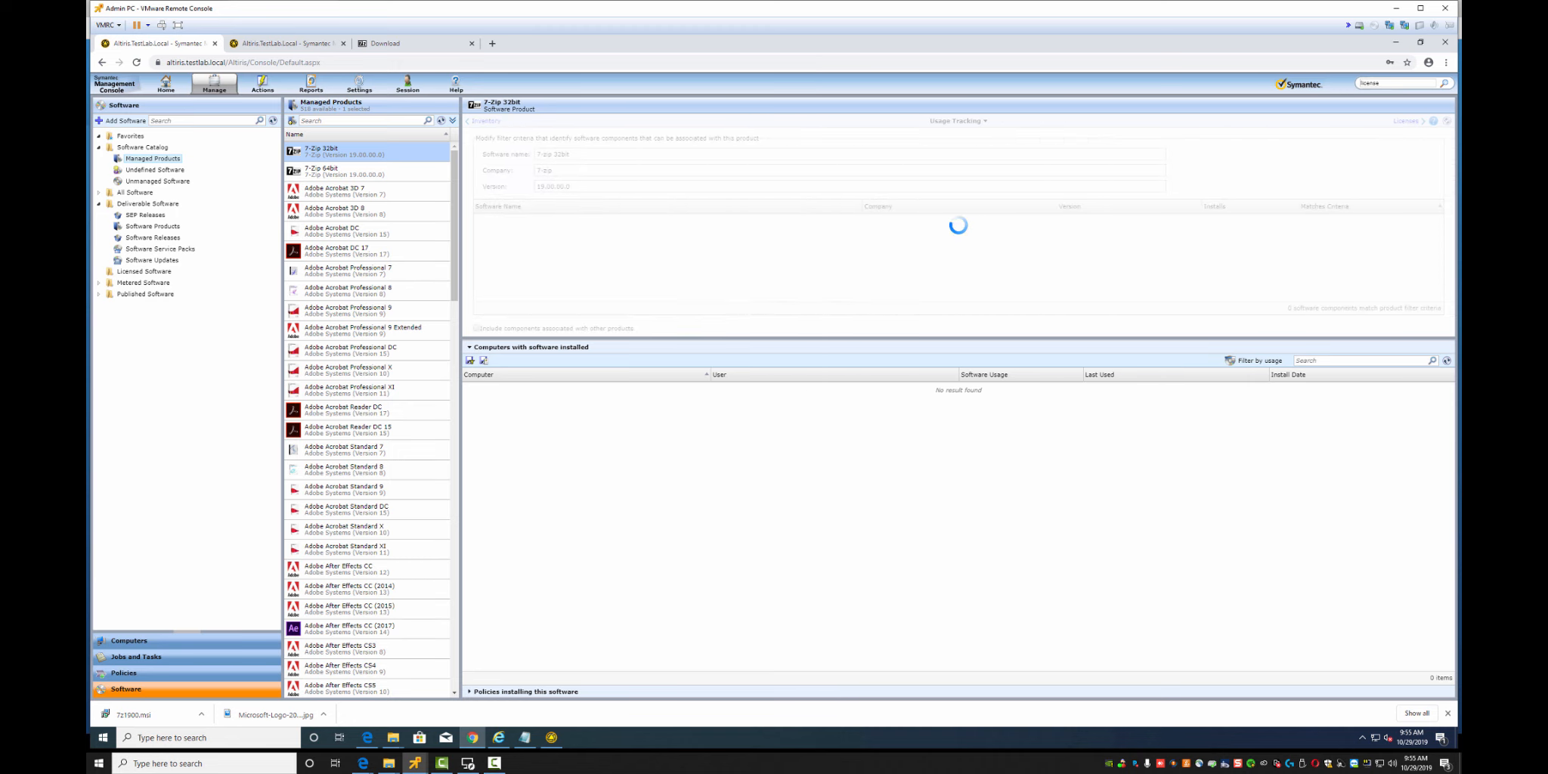
click(1405, 121)
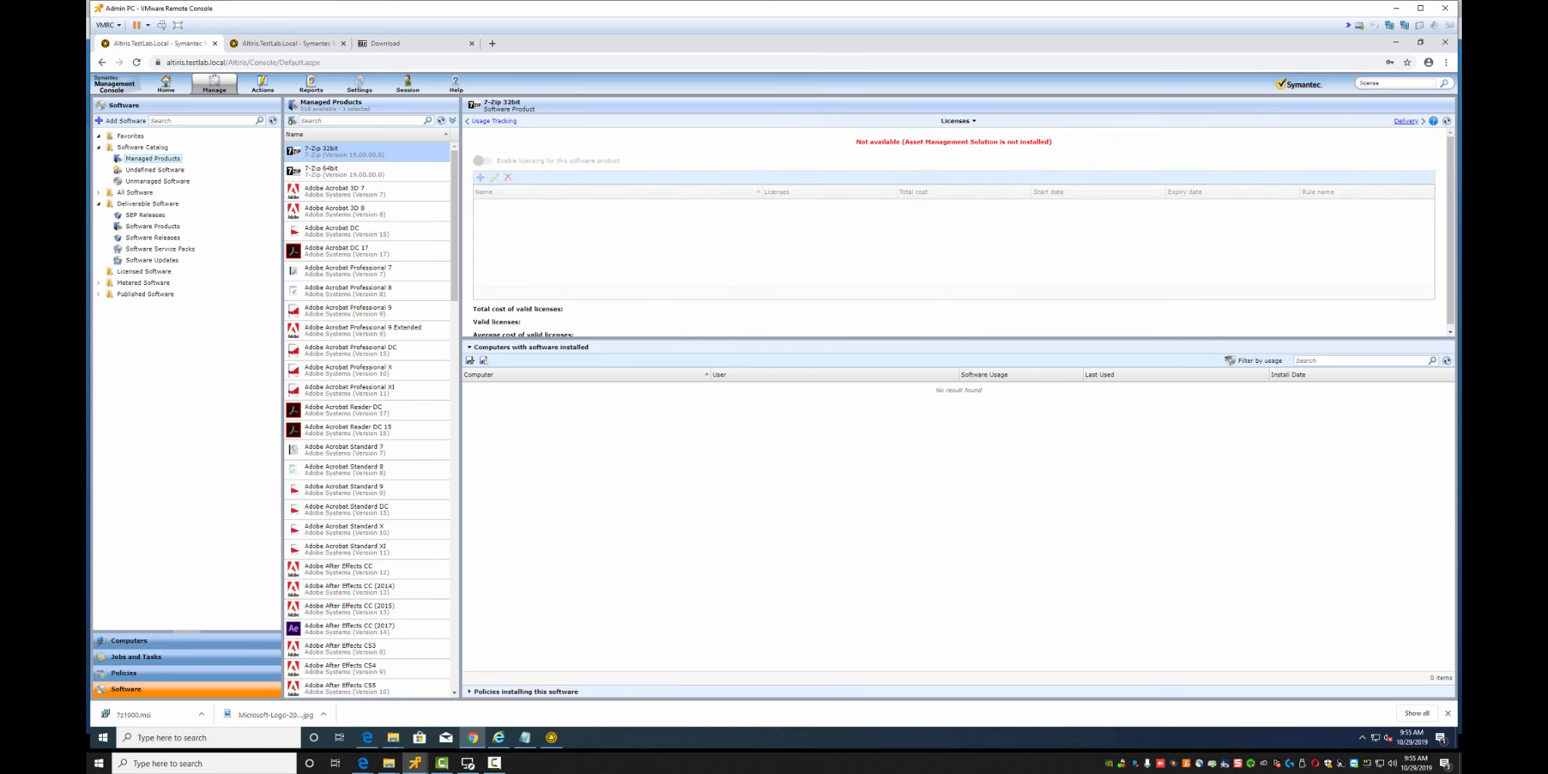
click(1406, 121)
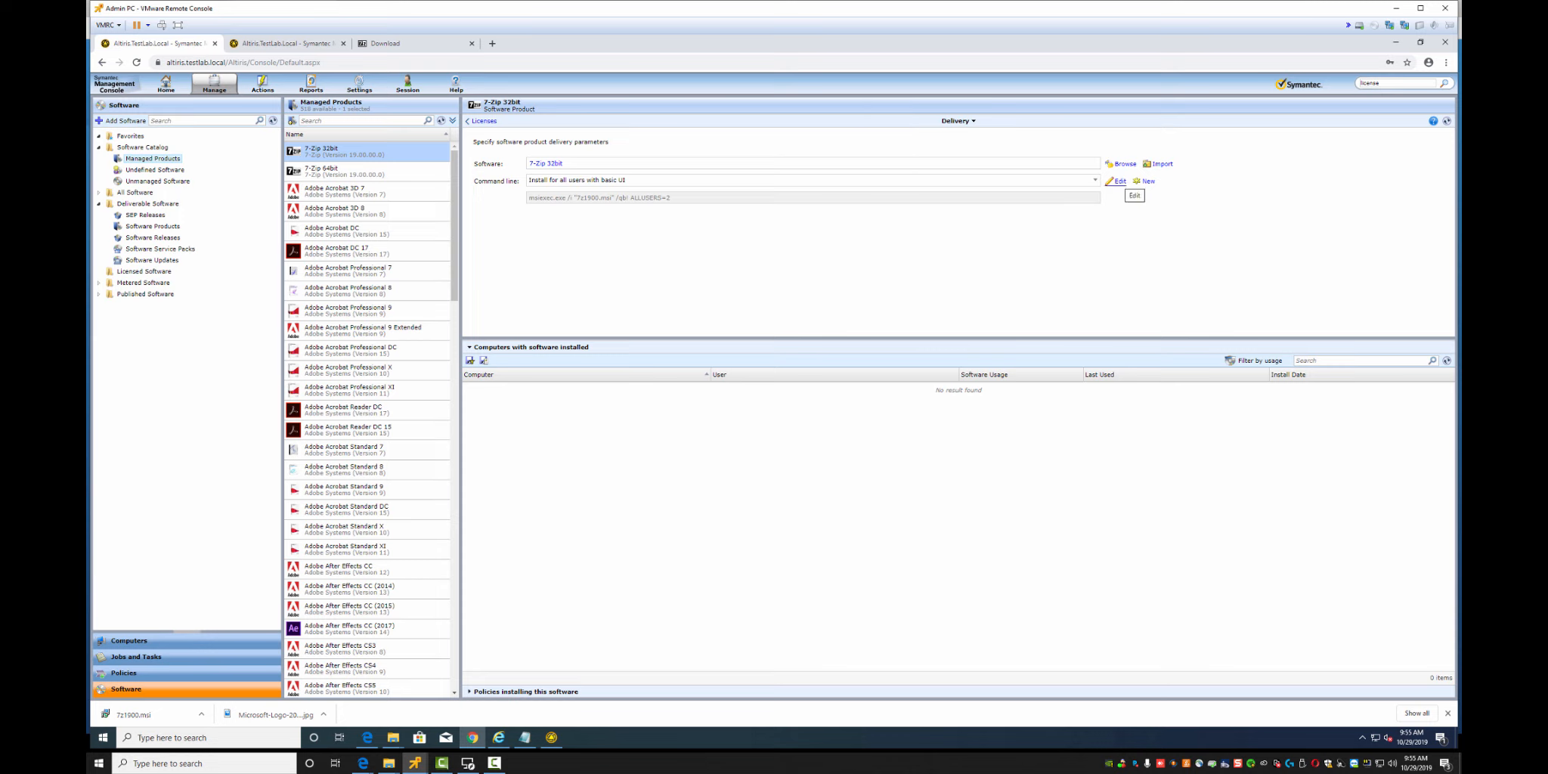
Review the 'Install for all users with basic UI' command line, leaving it unchanged
click(1117, 181)
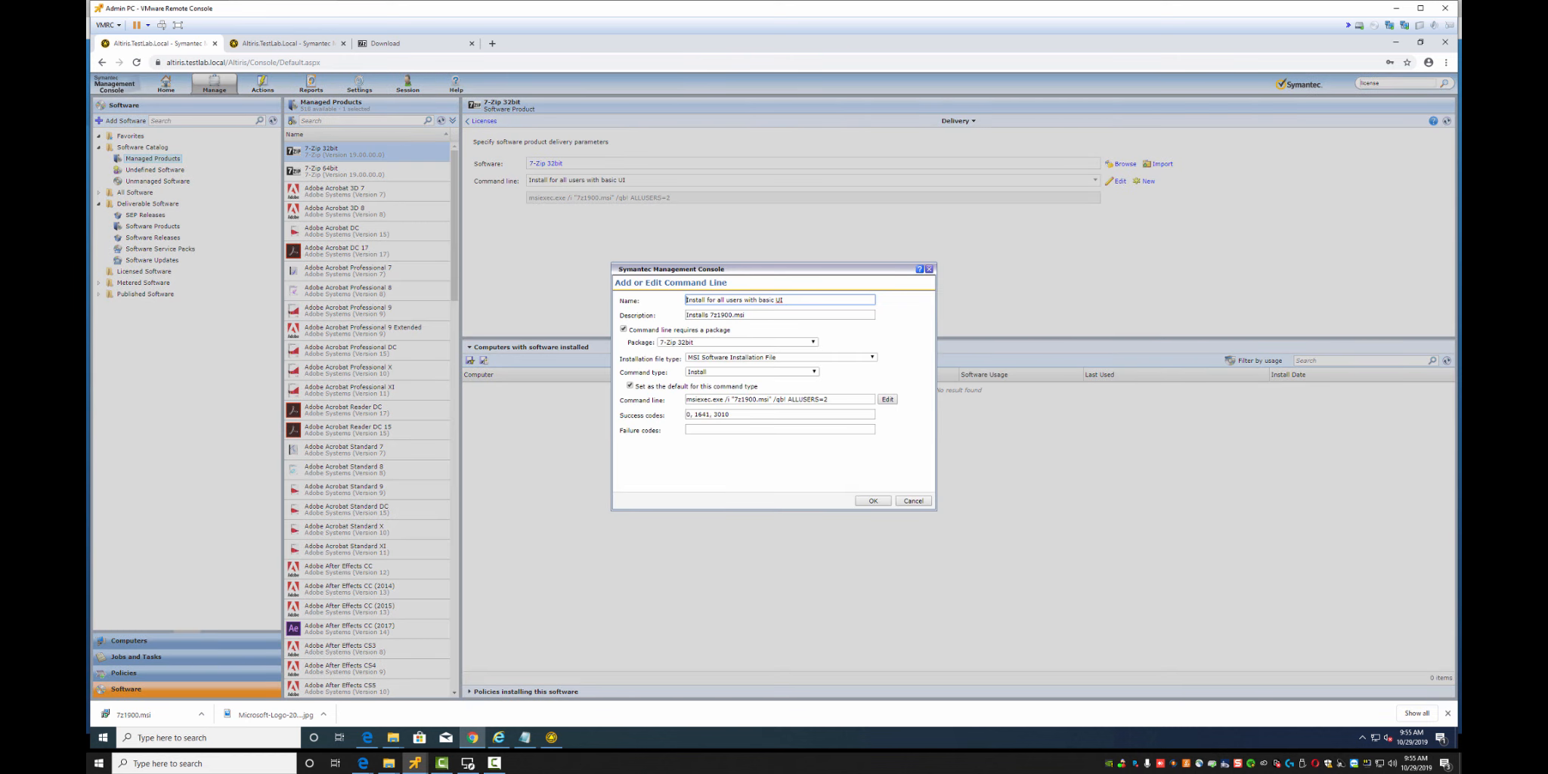
click(912, 501)
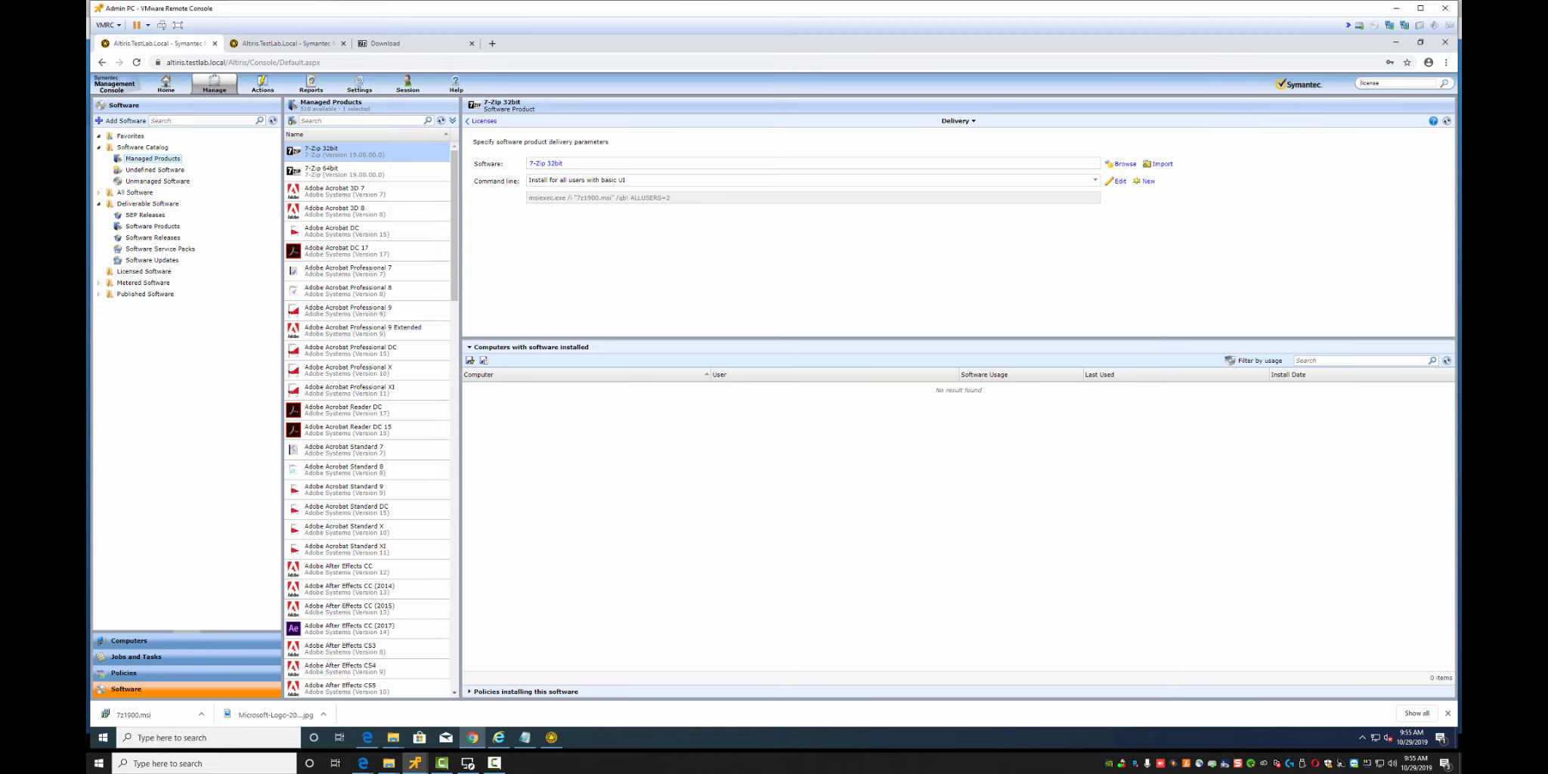
right_click(321, 156)
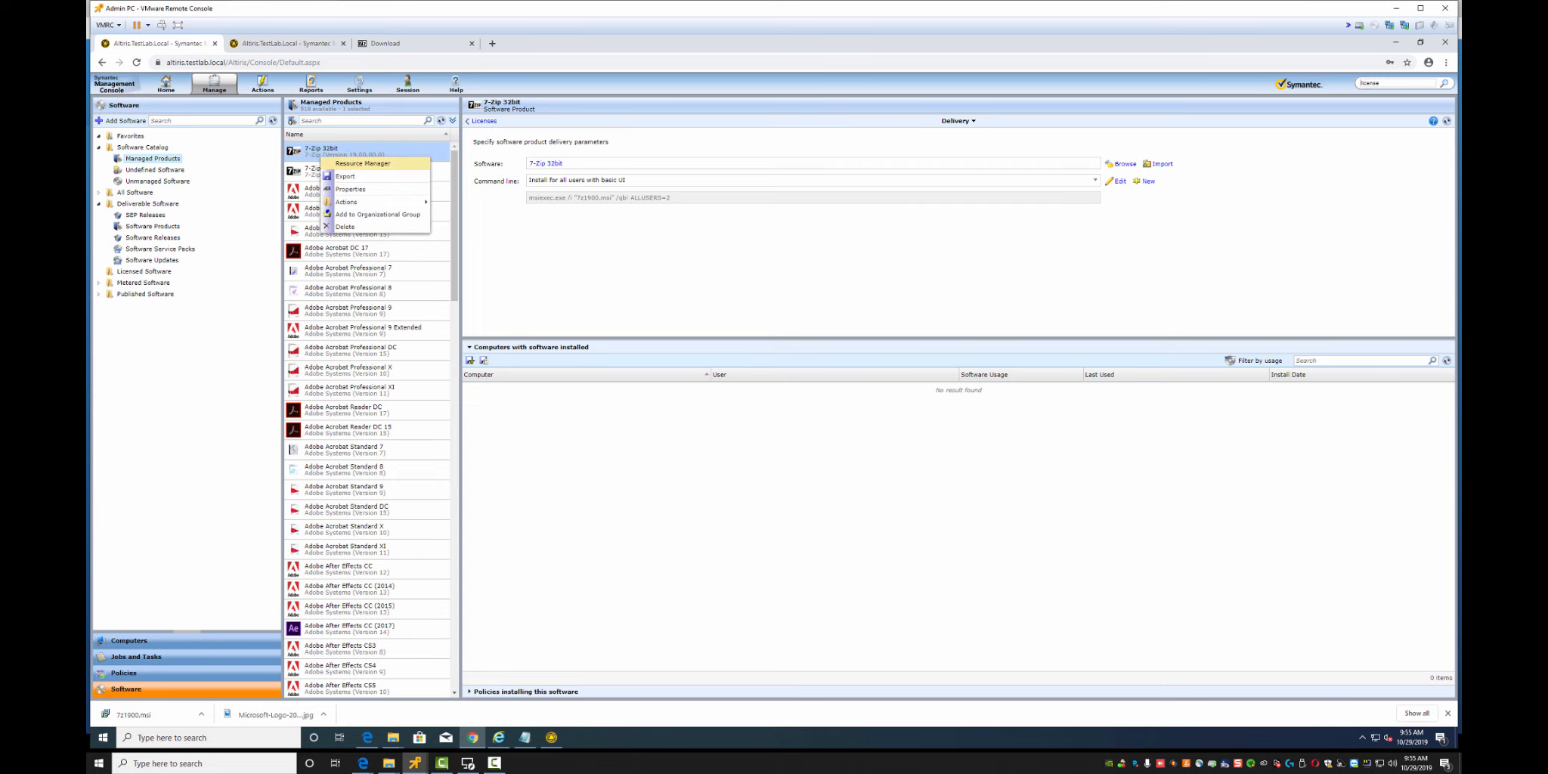
Inspect 7-Zip 32bit and its associated 7-Zip company in Resource Manager, then reopen the 7-Zip 19 policy
click(363, 163)
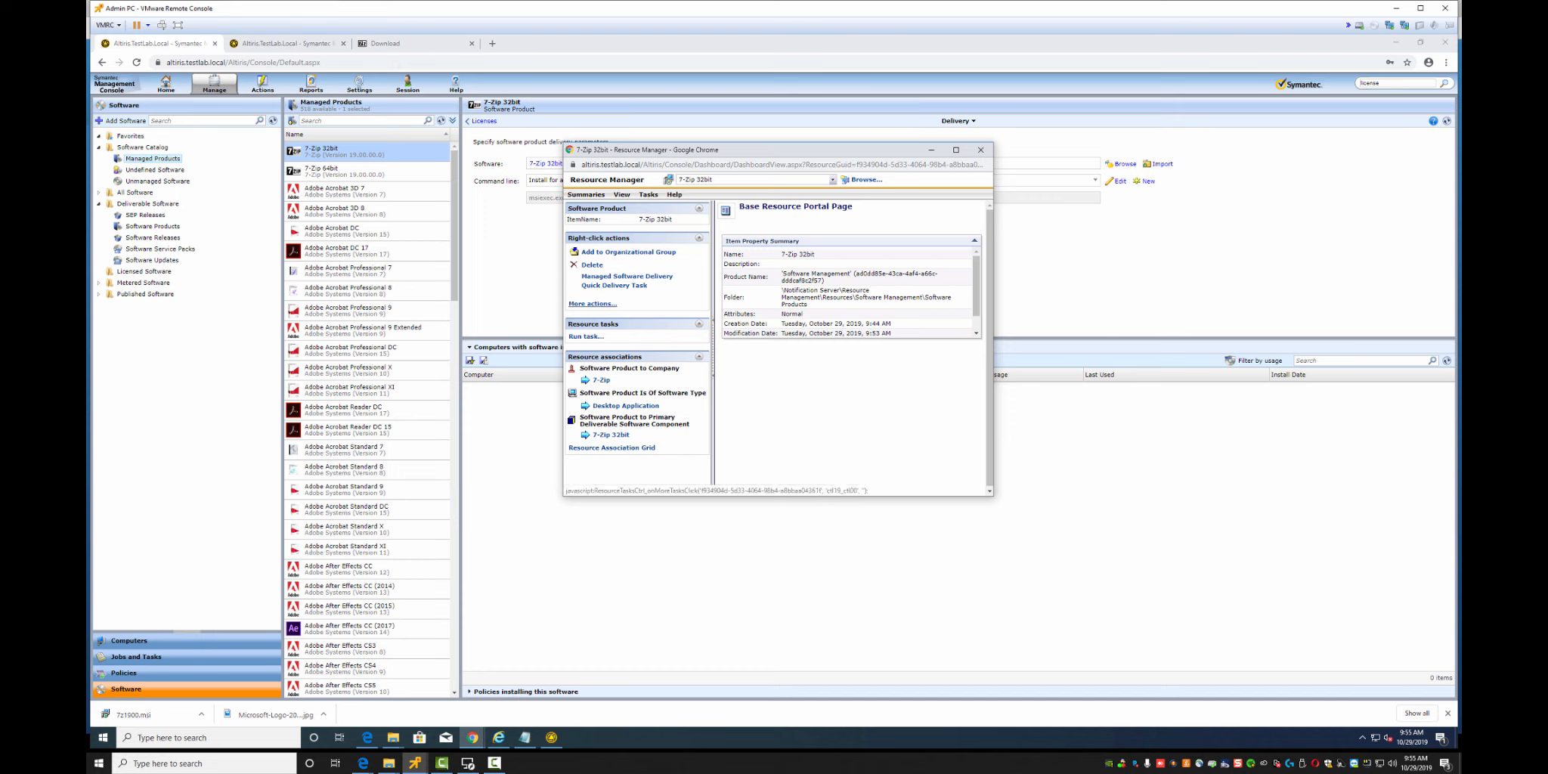
click(593, 303)
mouse_move(627, 338)
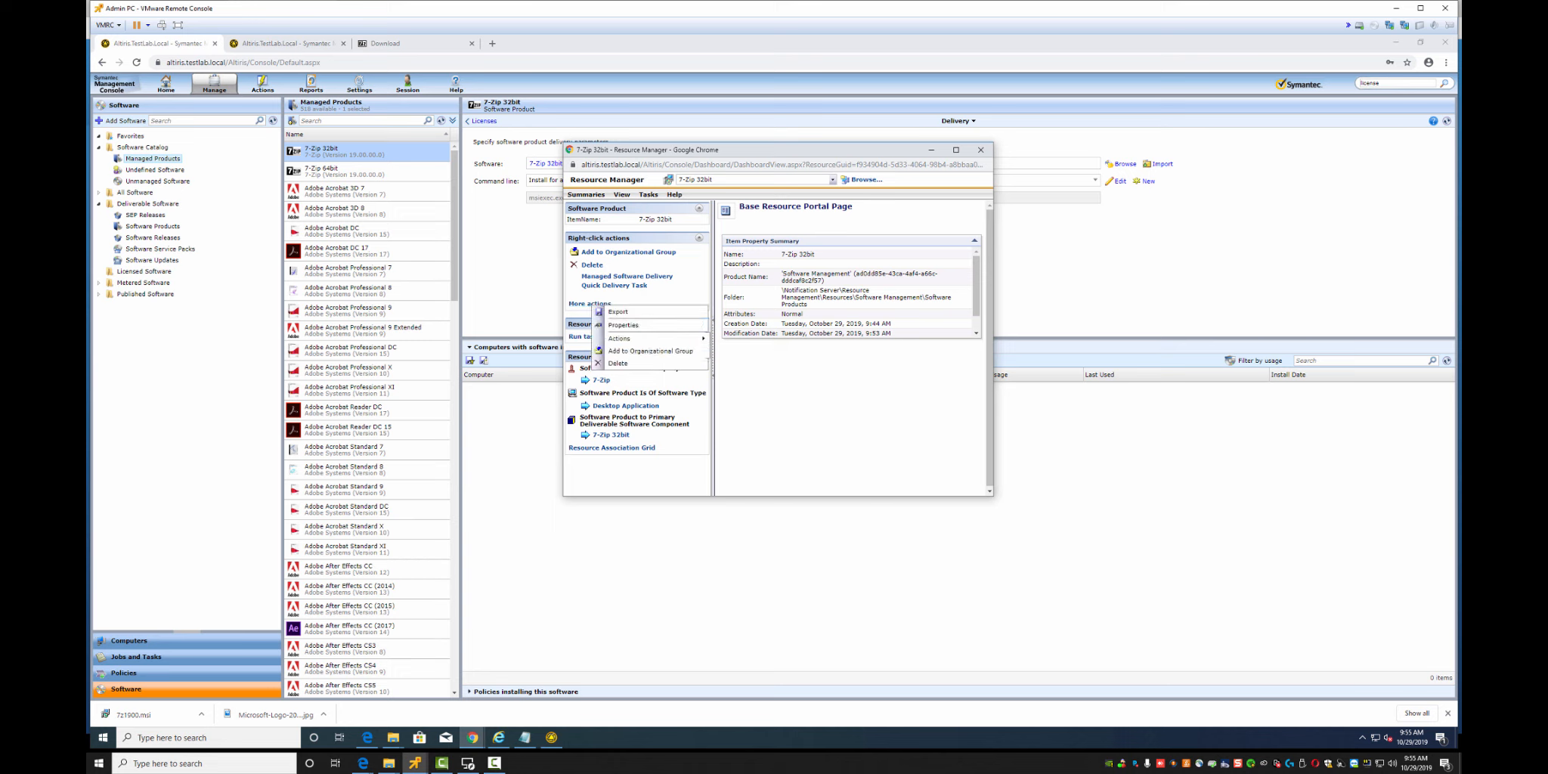
click(601, 379)
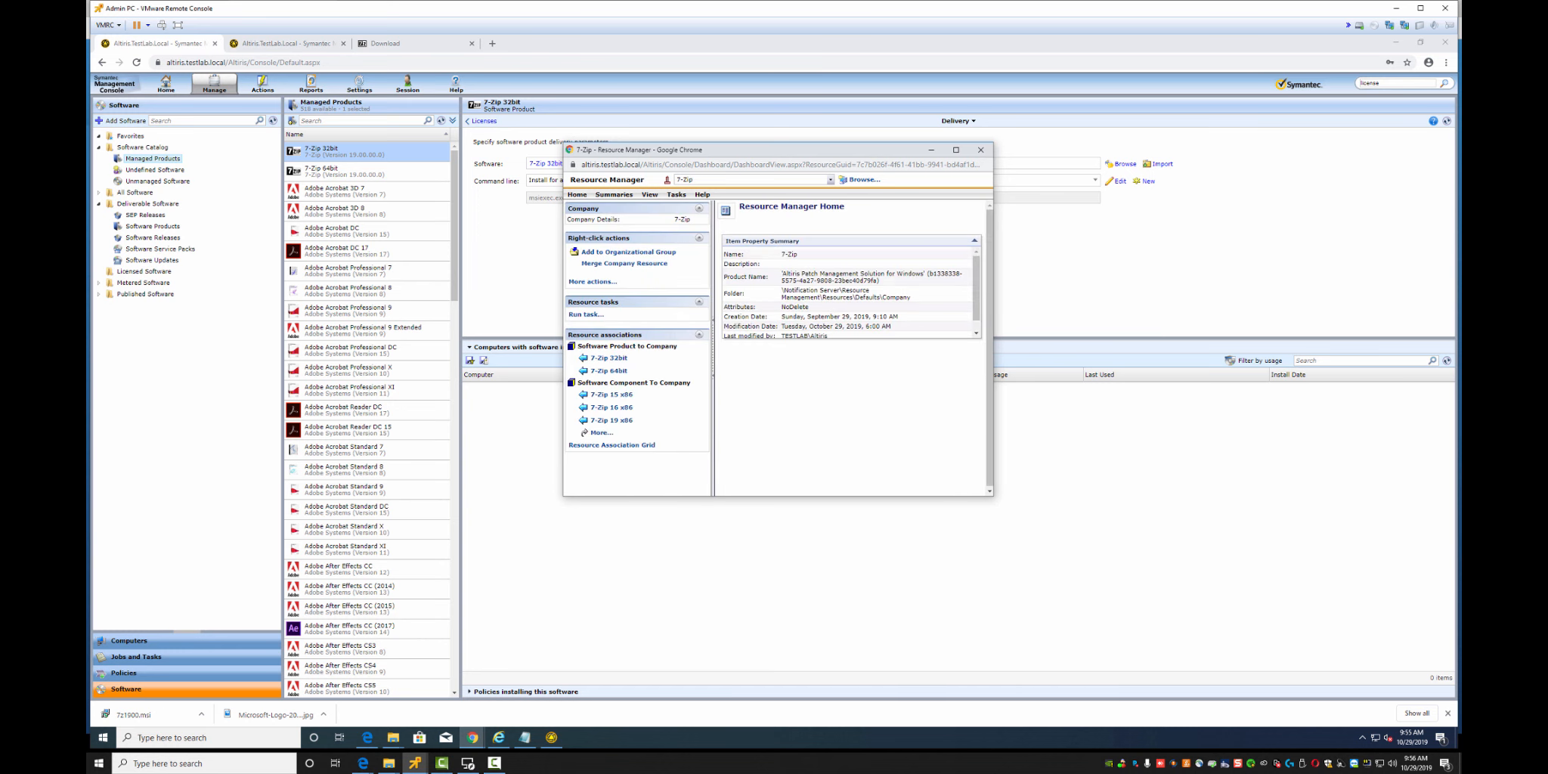
click(981, 150)
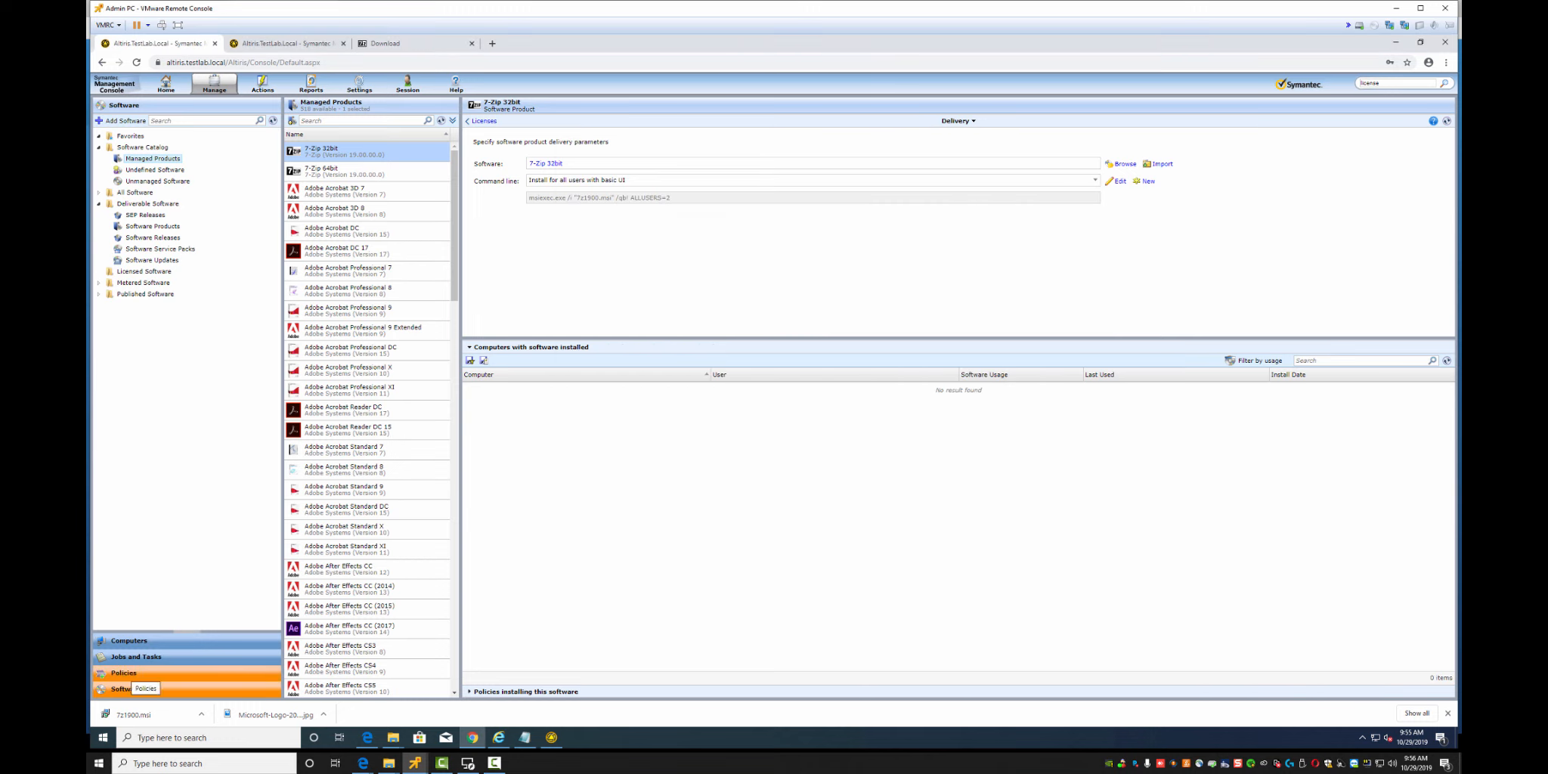
click(124, 672)
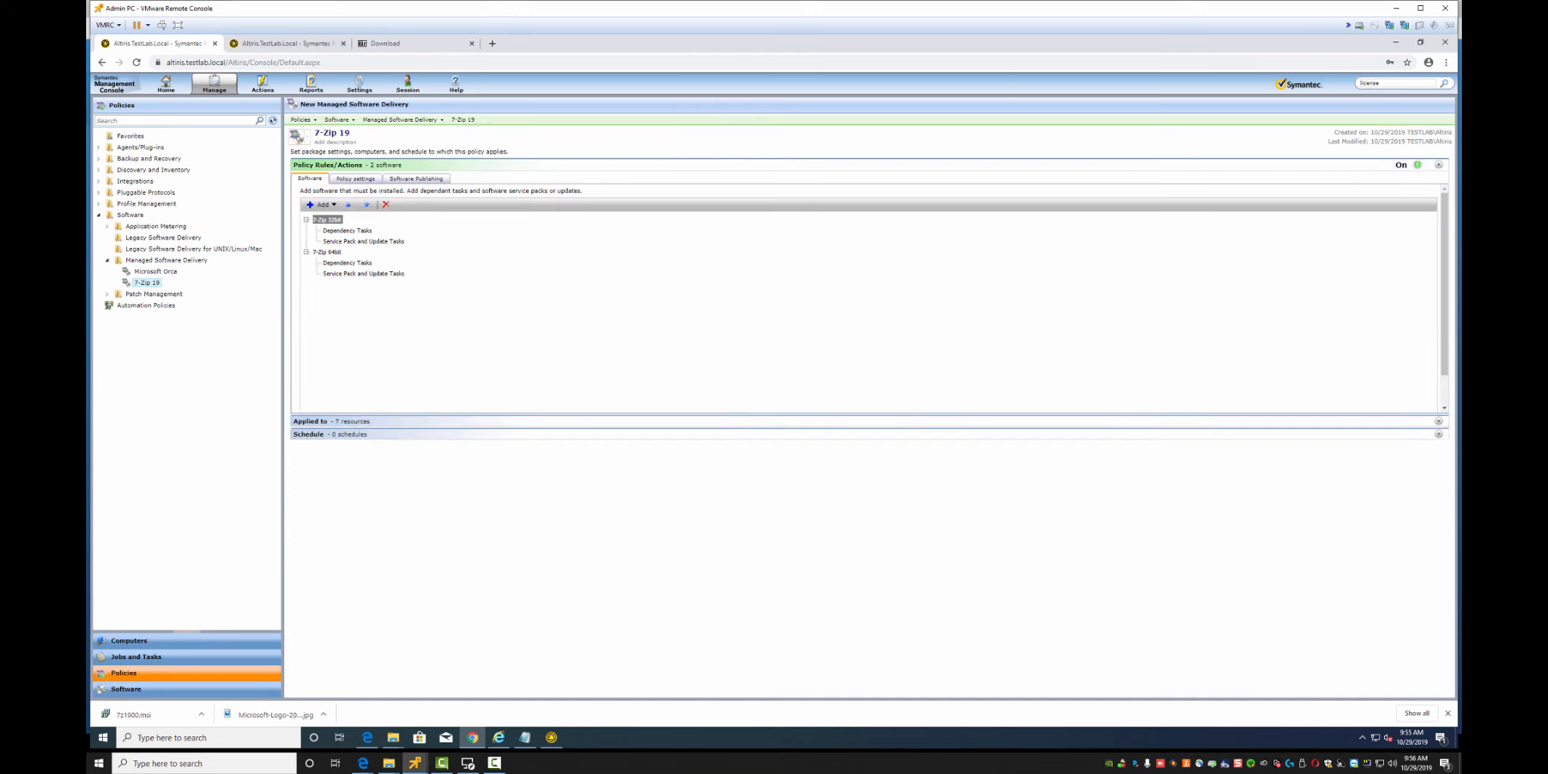
Add a note asking how to edit software to add checks beyond the auto-added compliance check
click(524, 737)
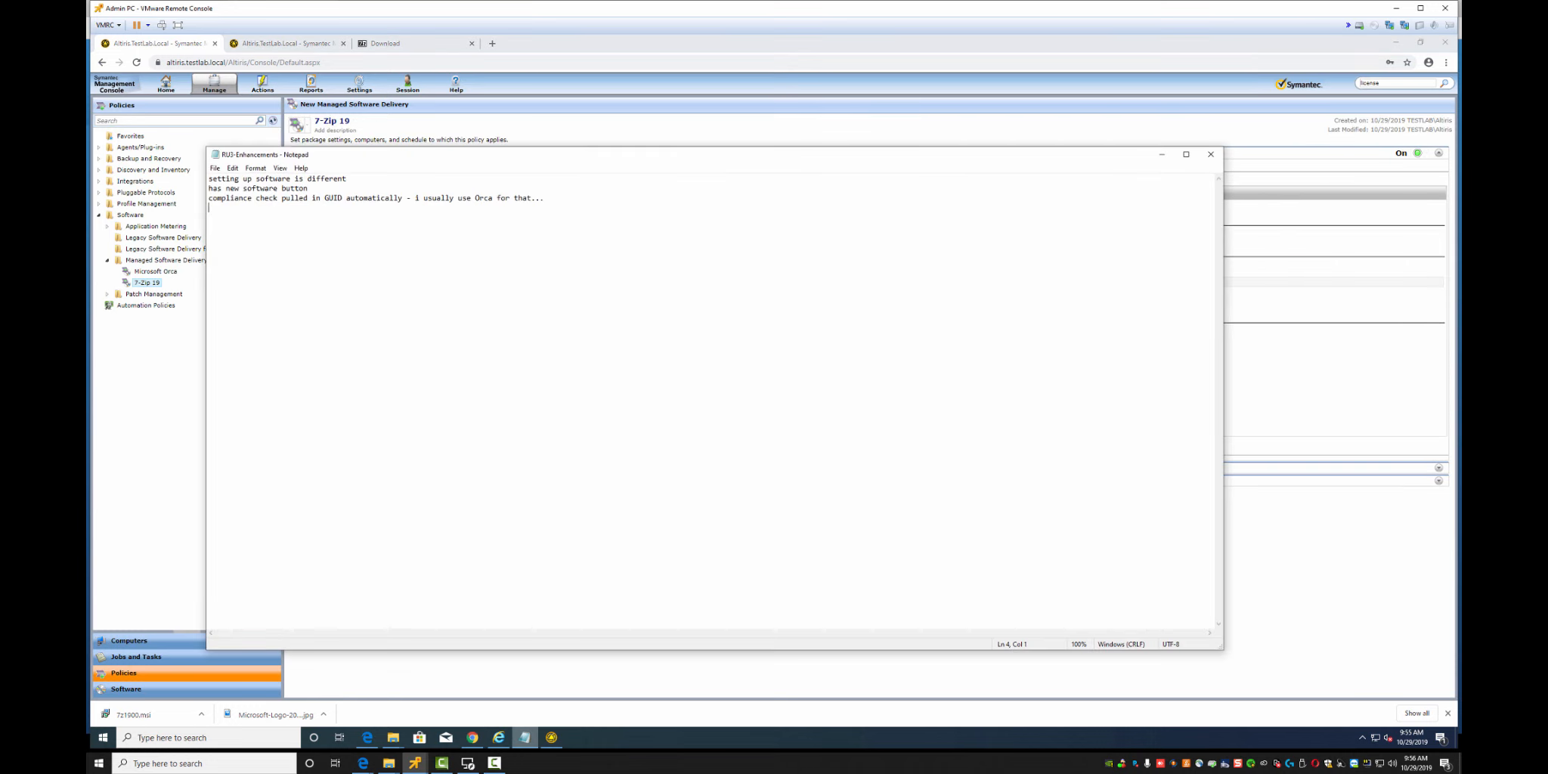
key(Return)
key(Return)
text(need to find out... you can)
key(BackSpace)
key(BackSpace)
key(BackSpace)
key(BackSpace)
text(compliance check got added when s)
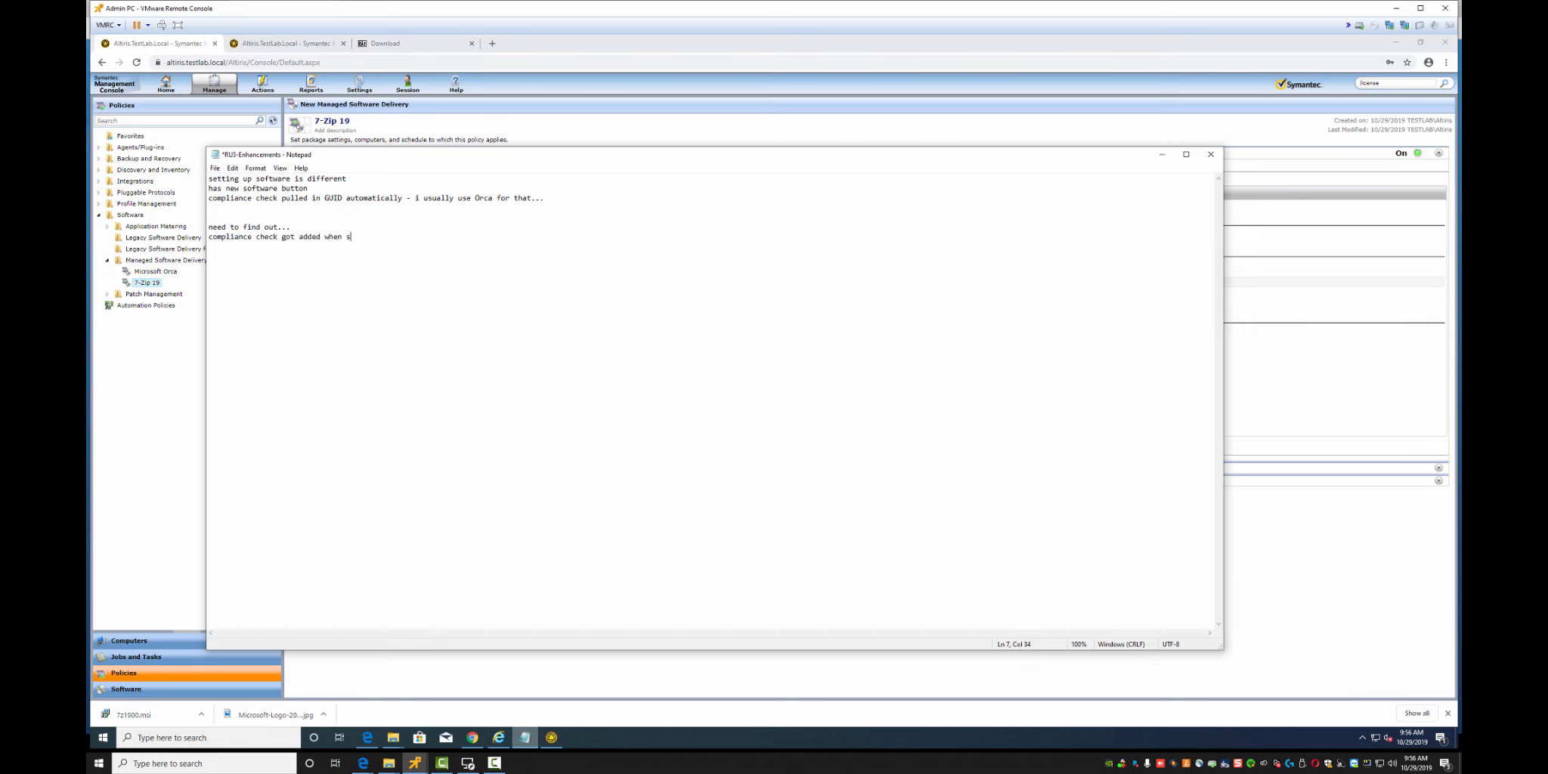
text(w was added. how do you edit sw to add other like applicability.)
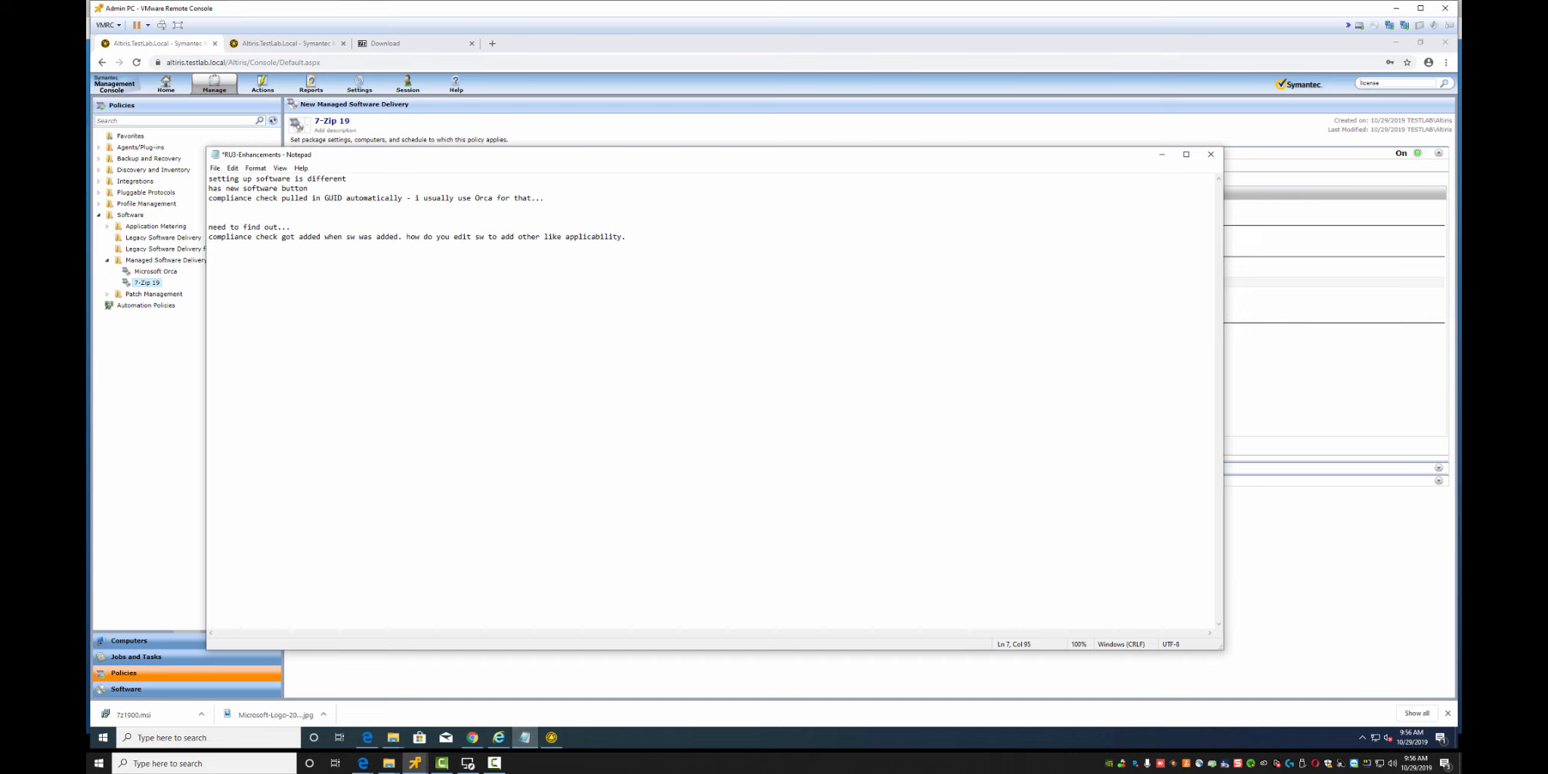
Save the notes file and minimize Notepad
click(215, 167)
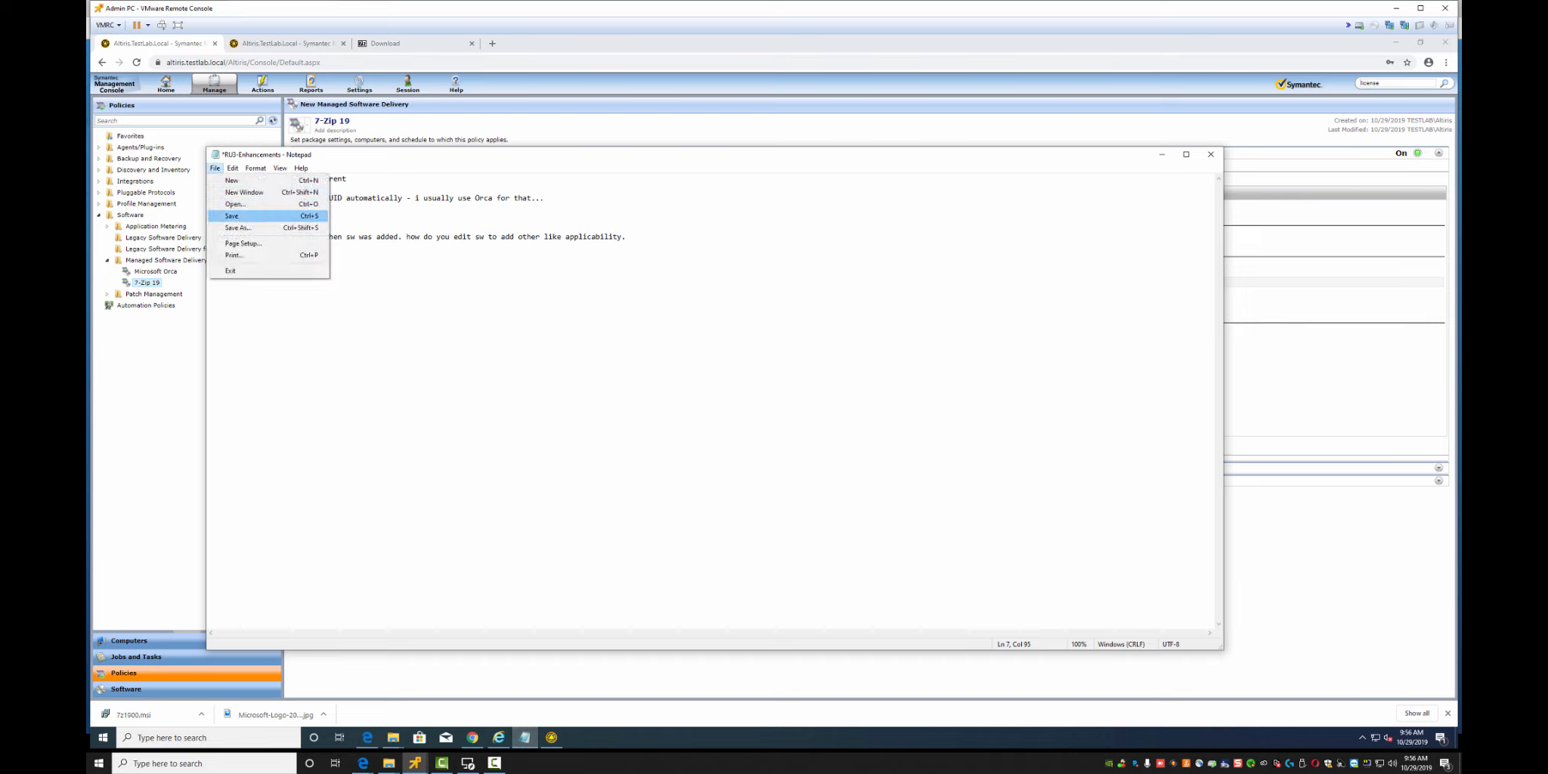
click(234, 215)
click(1161, 154)
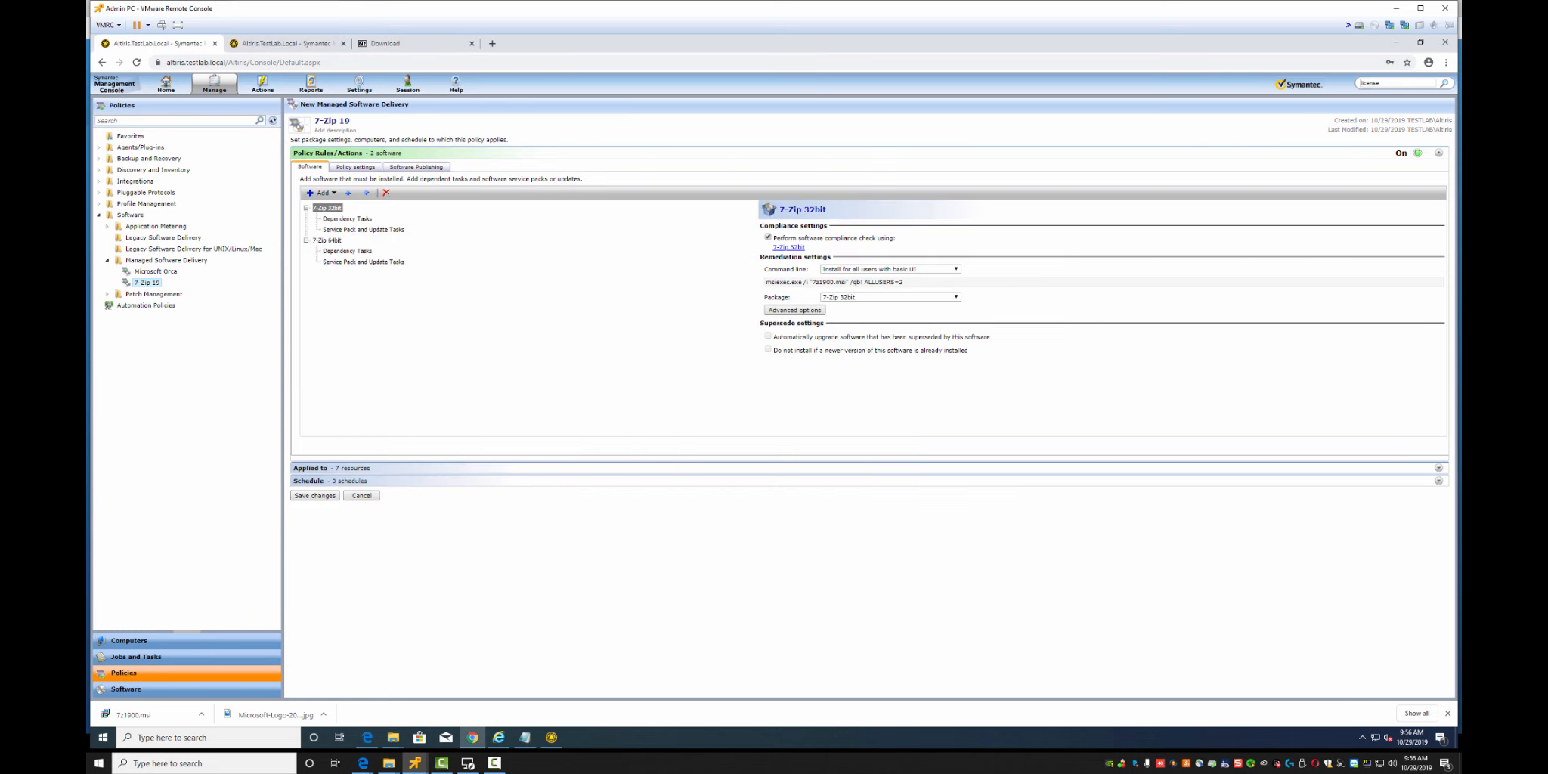
Review 7-Zip 32bit's MSI-product-code compliance rule without changes, then return to the Software catalog
click(794, 310)
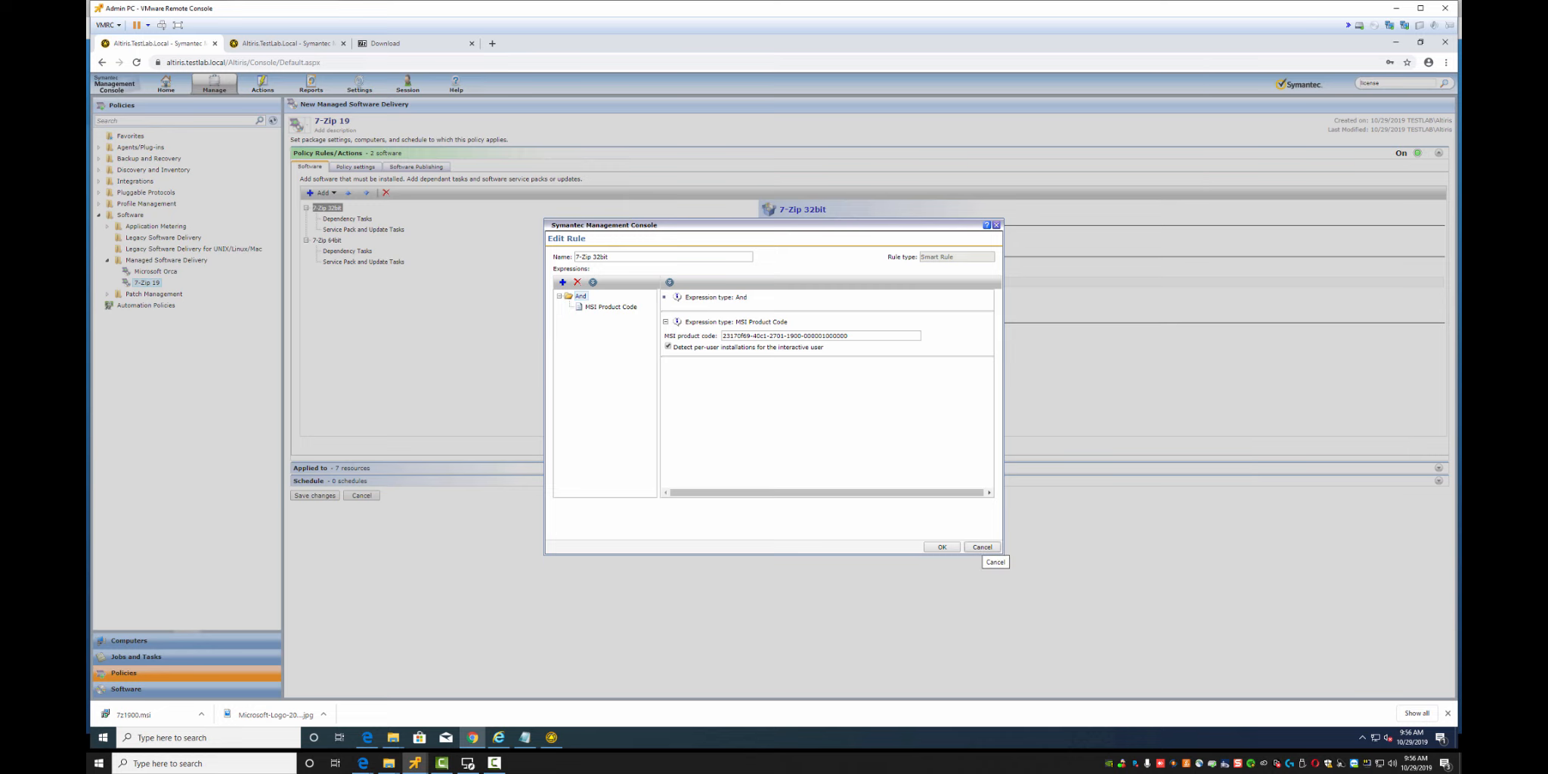
click(982, 547)
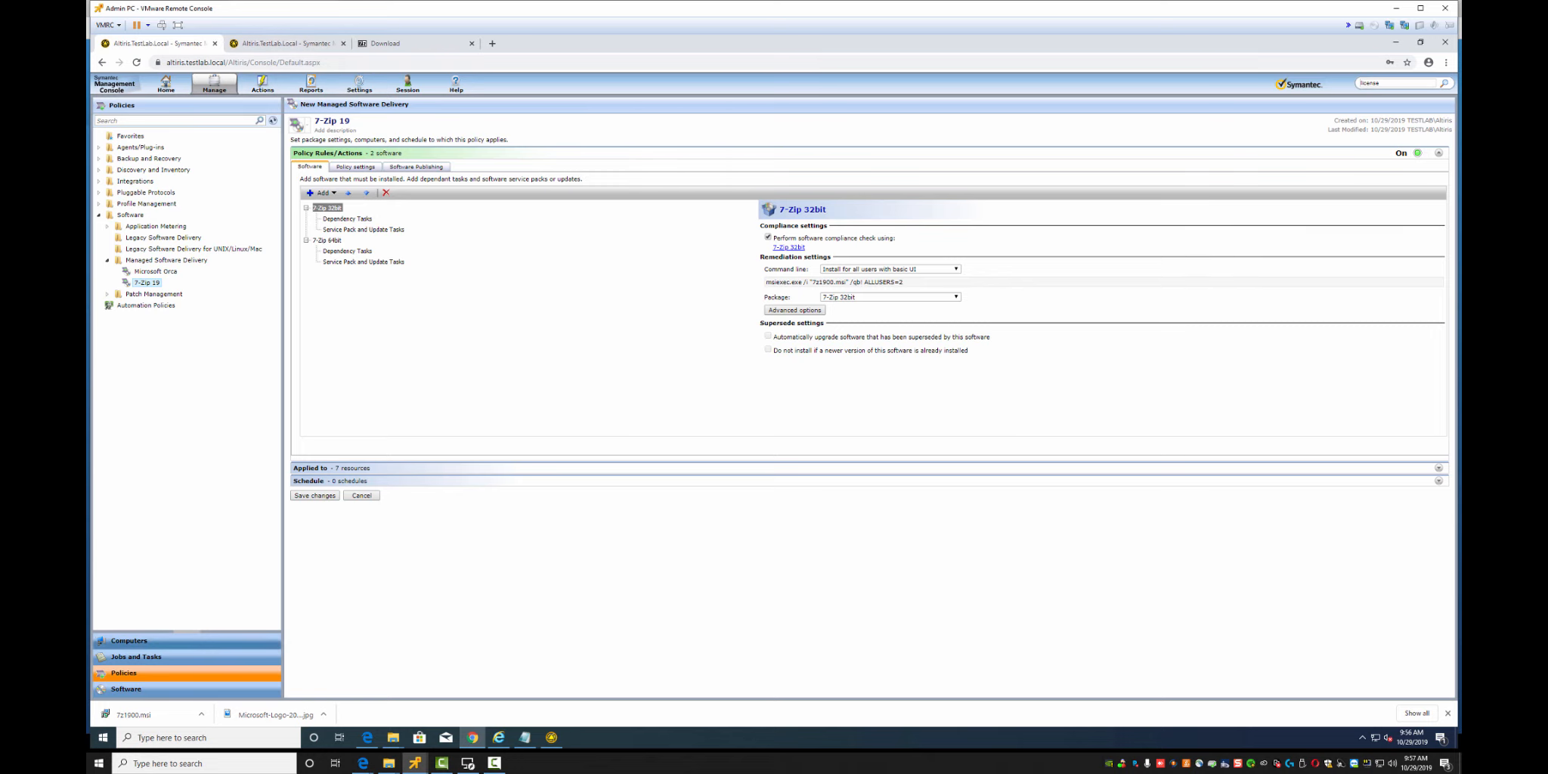
click(134, 690)
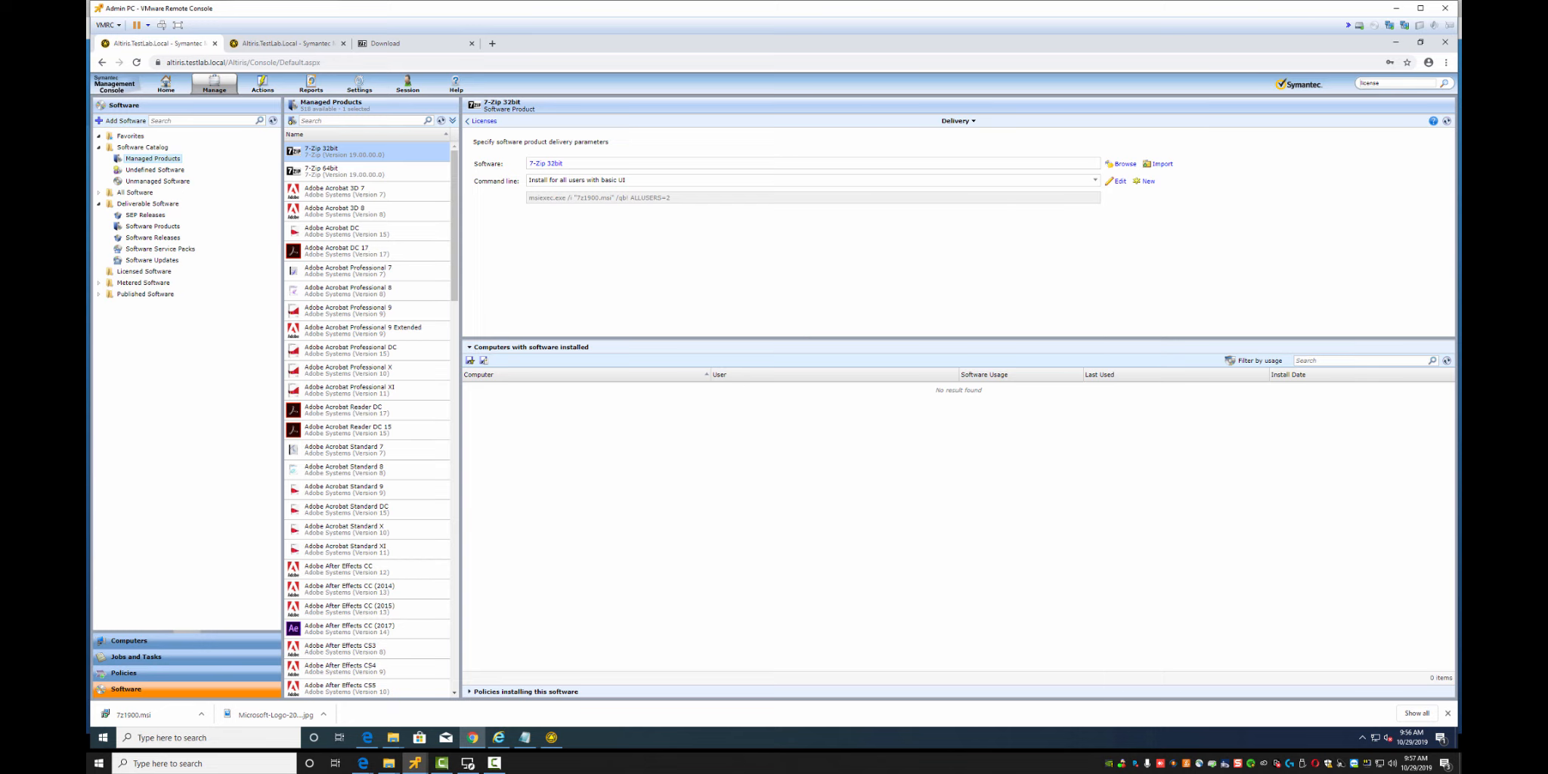
Open 7-Zip 32bit in Deliverable Software and page back to its Inventory page
click(152, 225)
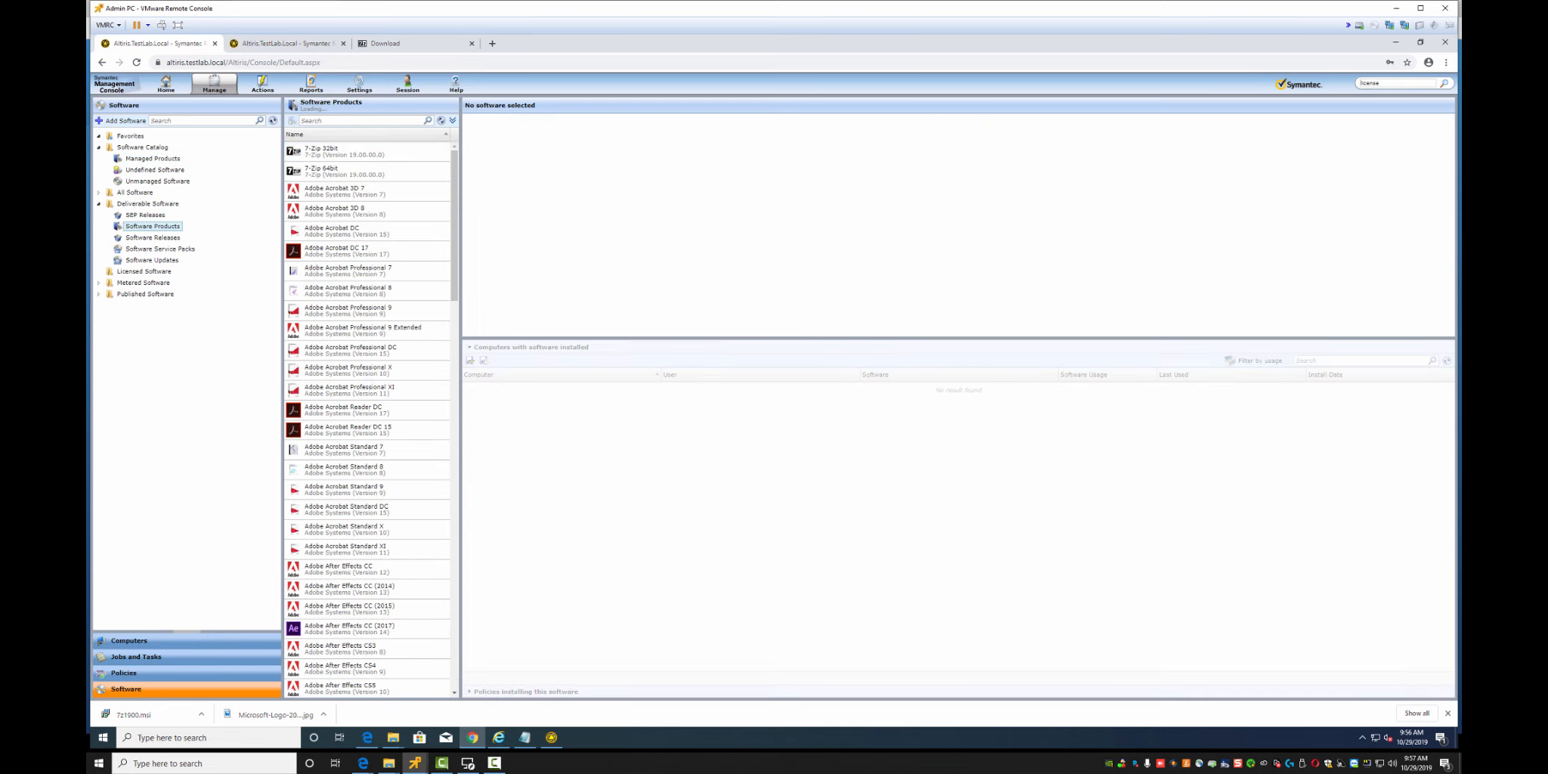
click(344, 152)
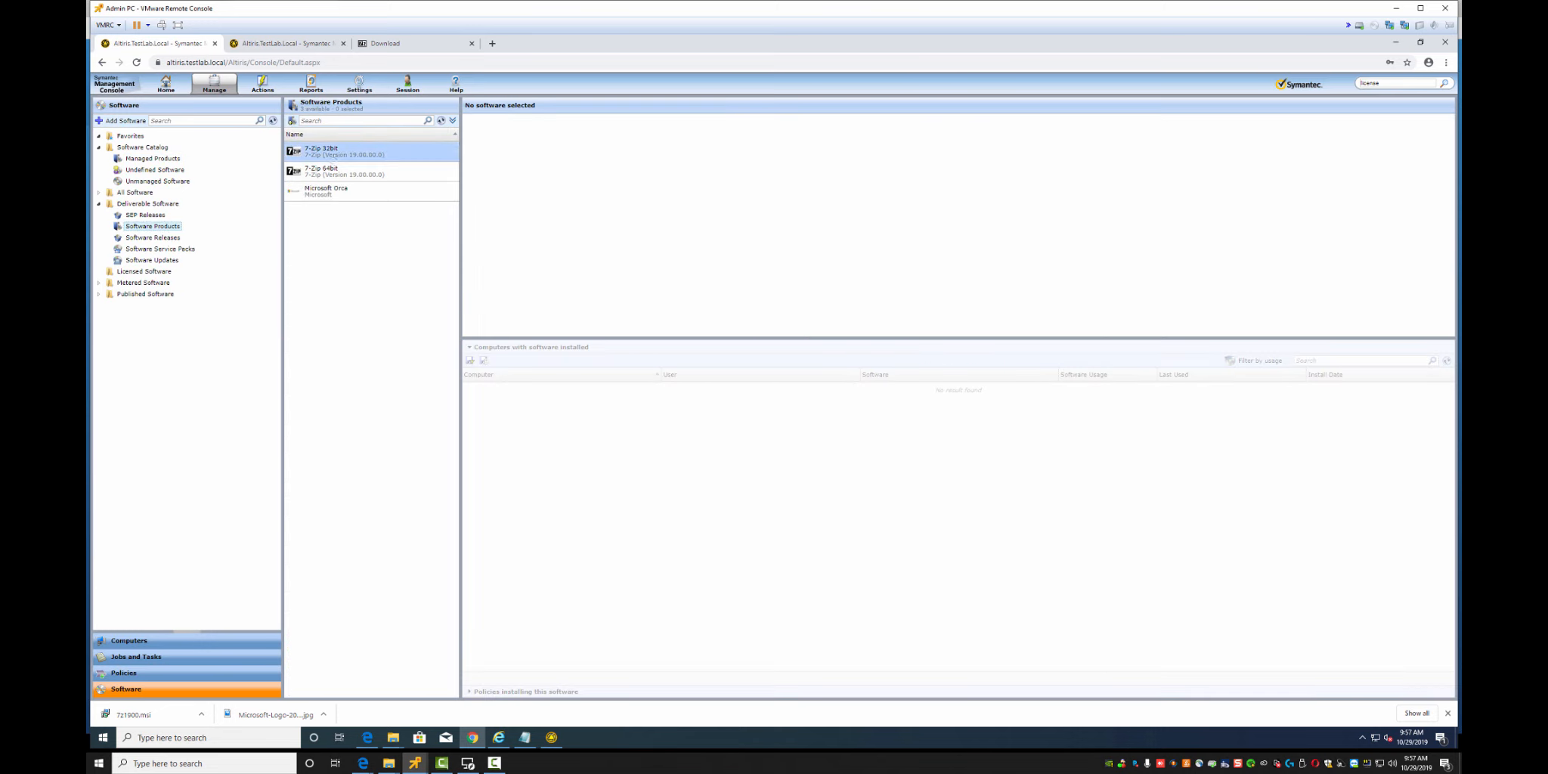
right_click(332, 158)
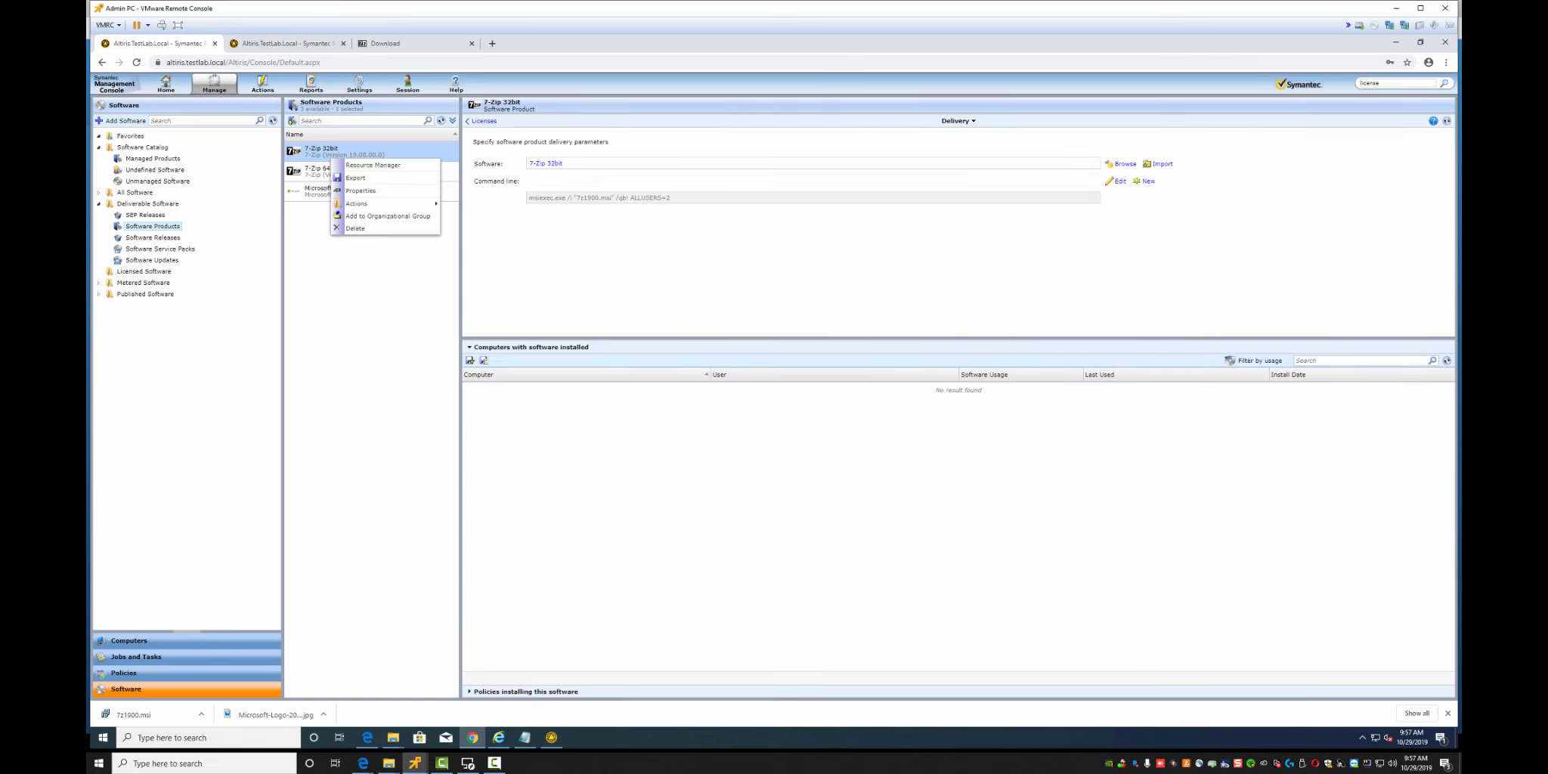
mouse_move(408, 203)
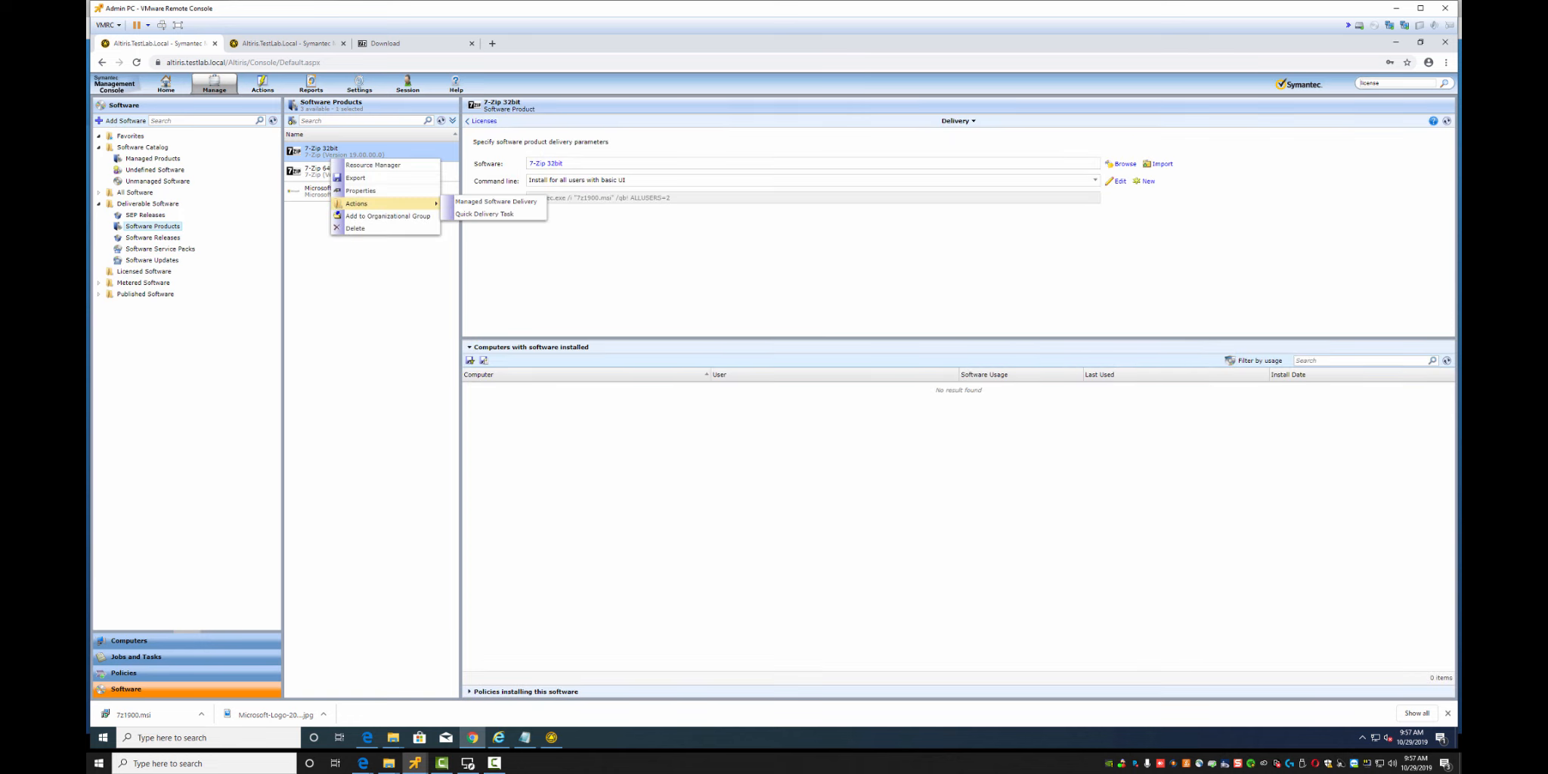
click(495, 202)
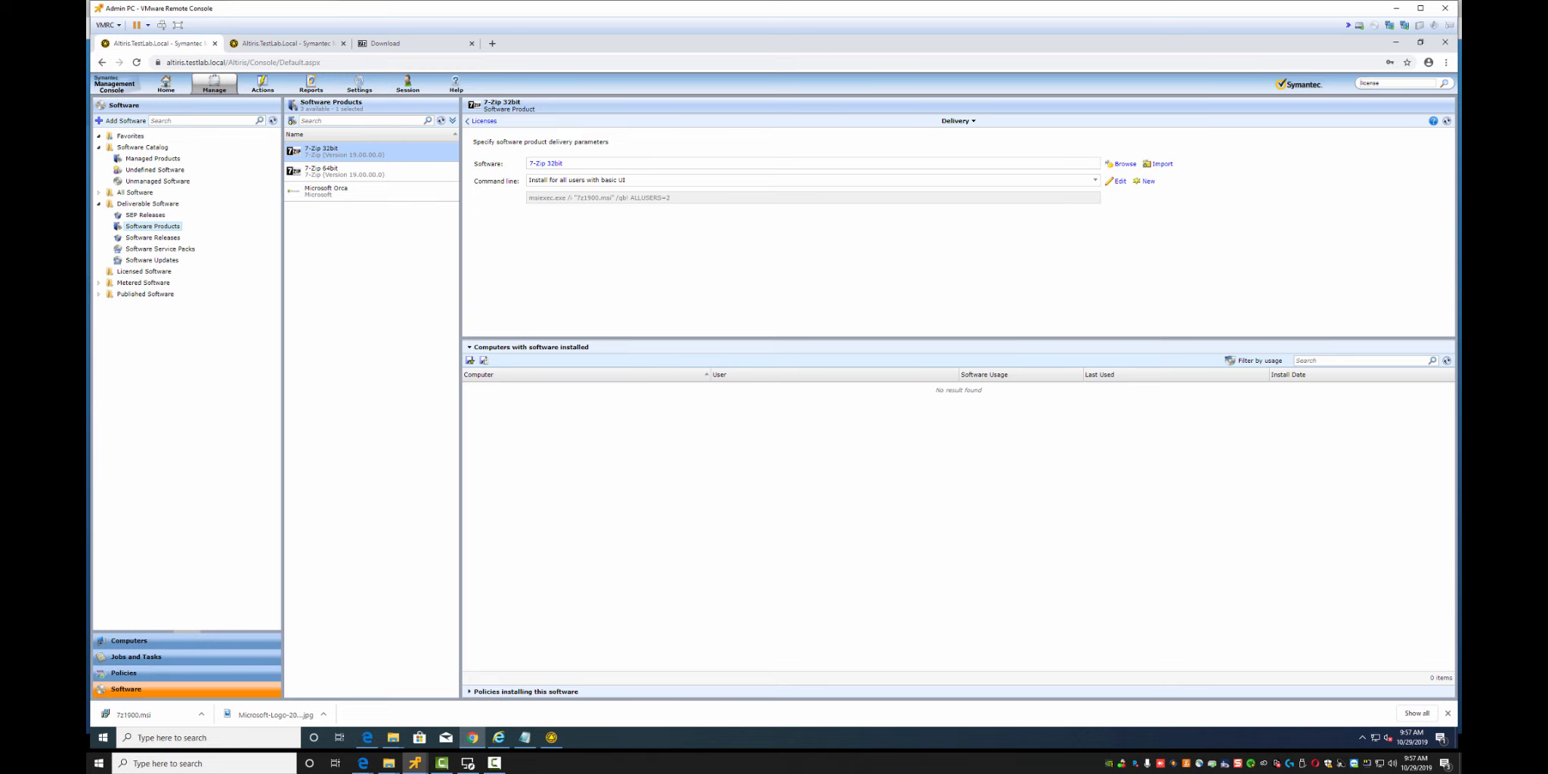
click(483, 121)
click(483, 121)
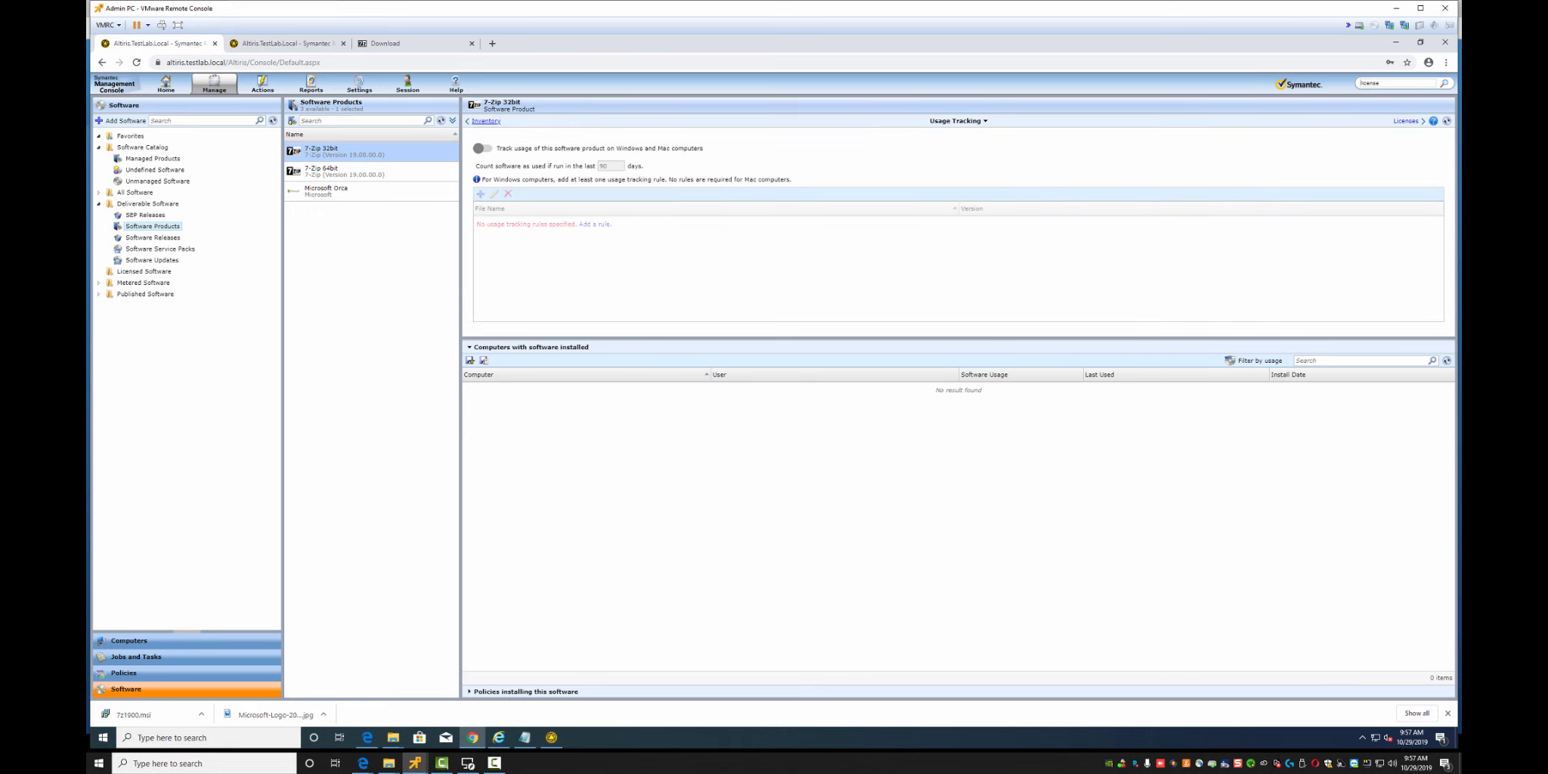
click(484, 121)
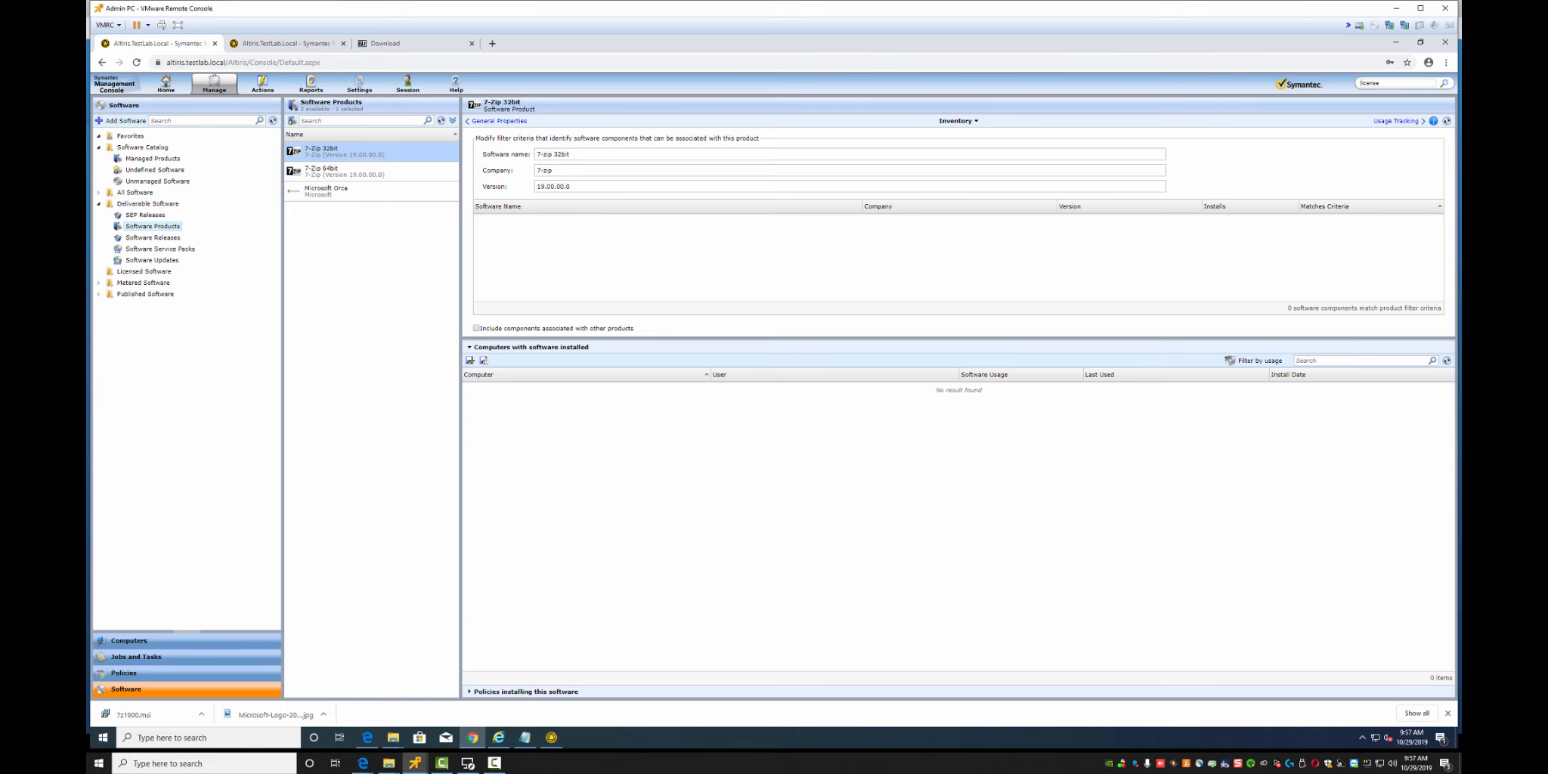
View 7-Zip 32bit's Product Summary, then its General Properties (version 19.00.00.0, Managed)
click(958, 121)
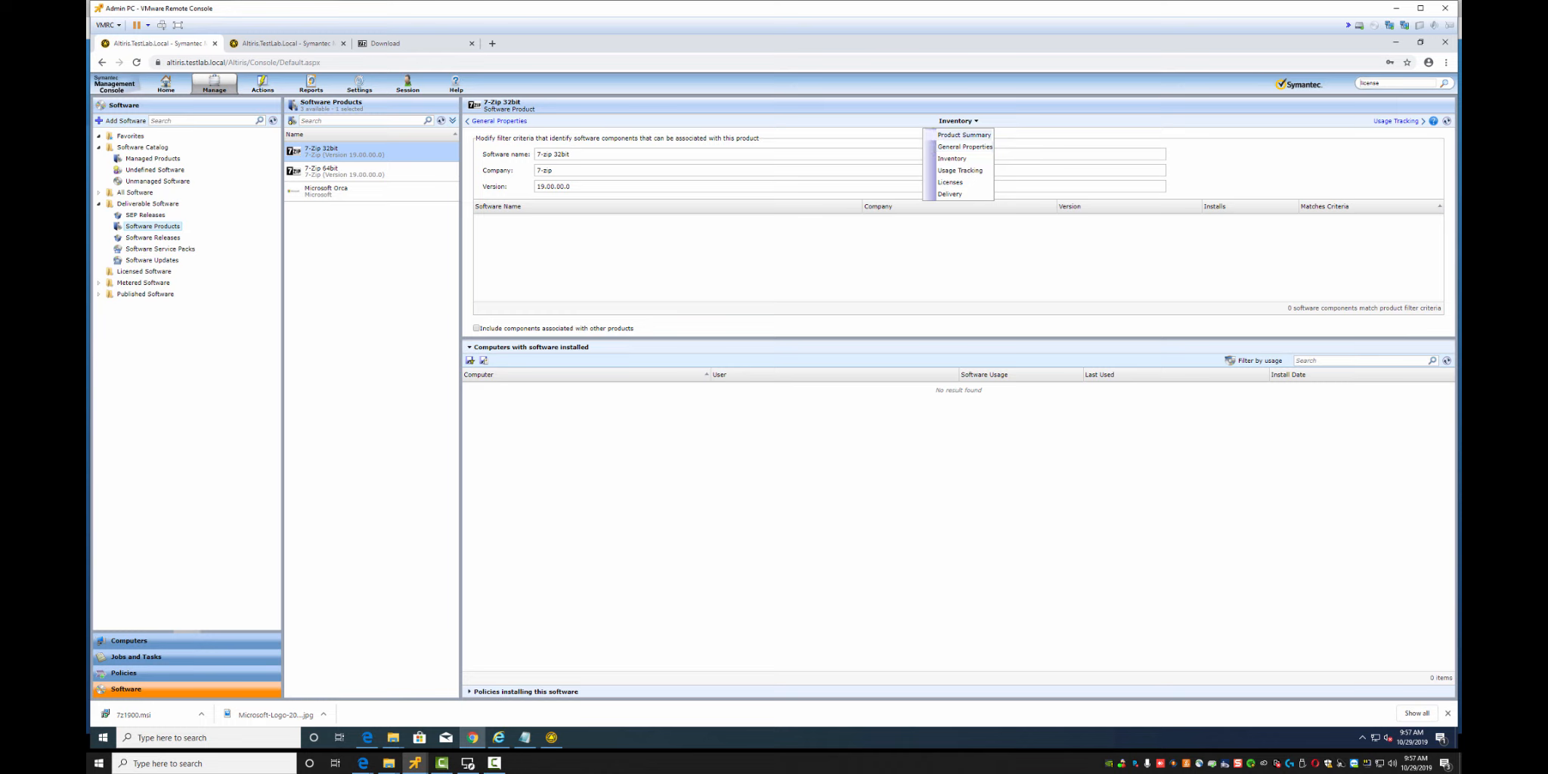
click(963, 135)
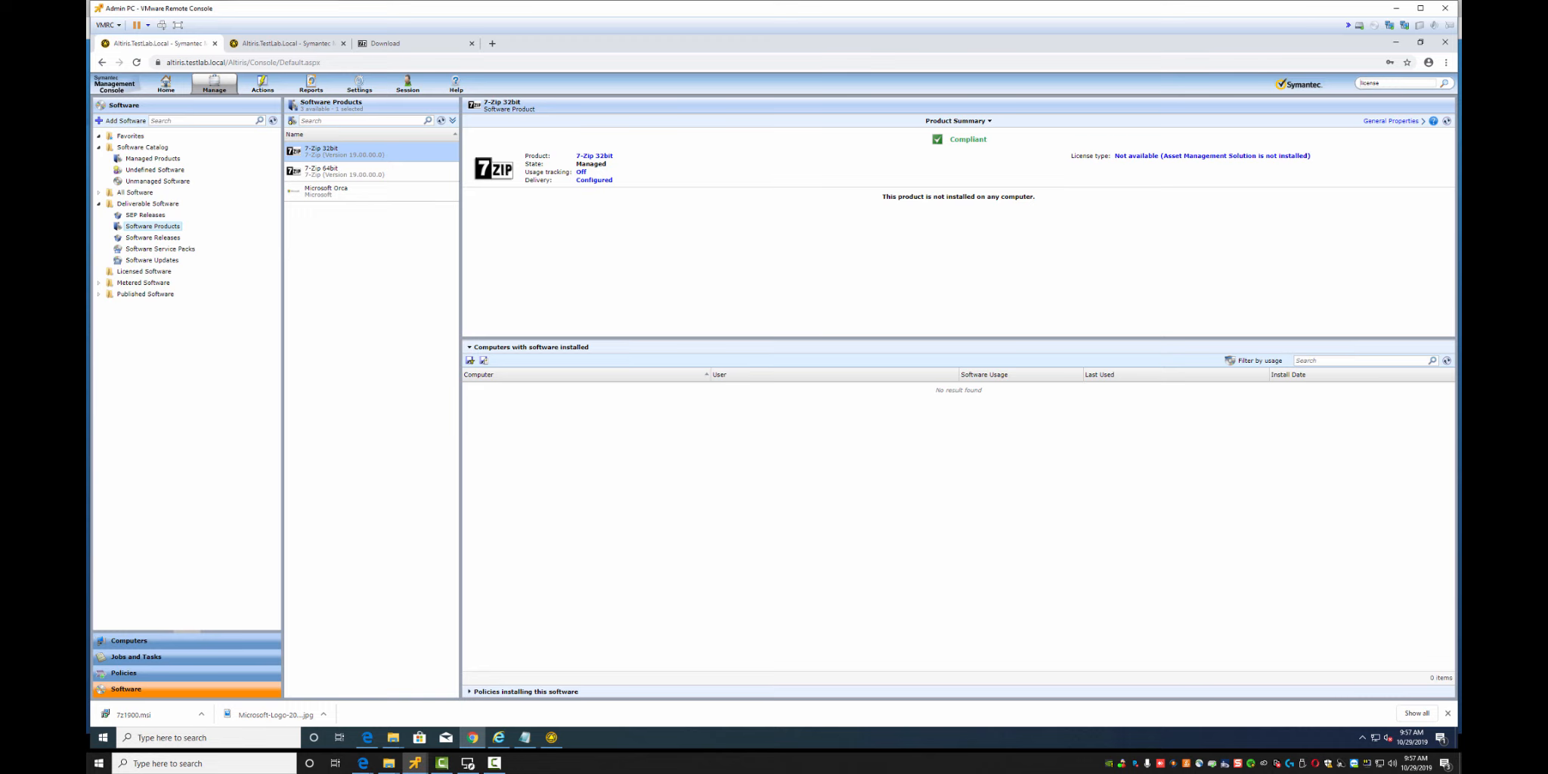
click(594, 157)
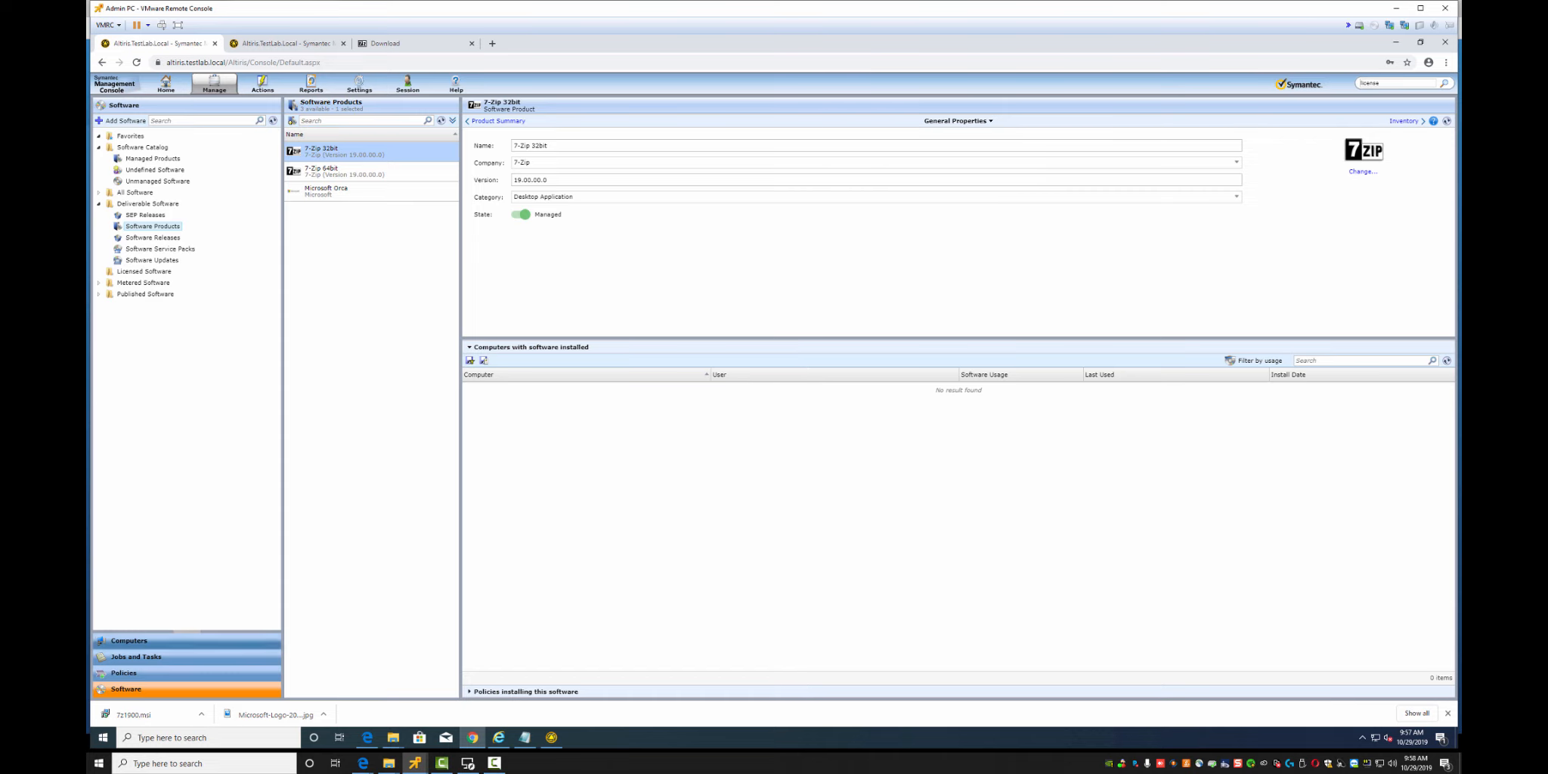
Publish the 7-Zip 19 policy to the Software Portal for All Users
click(124, 673)
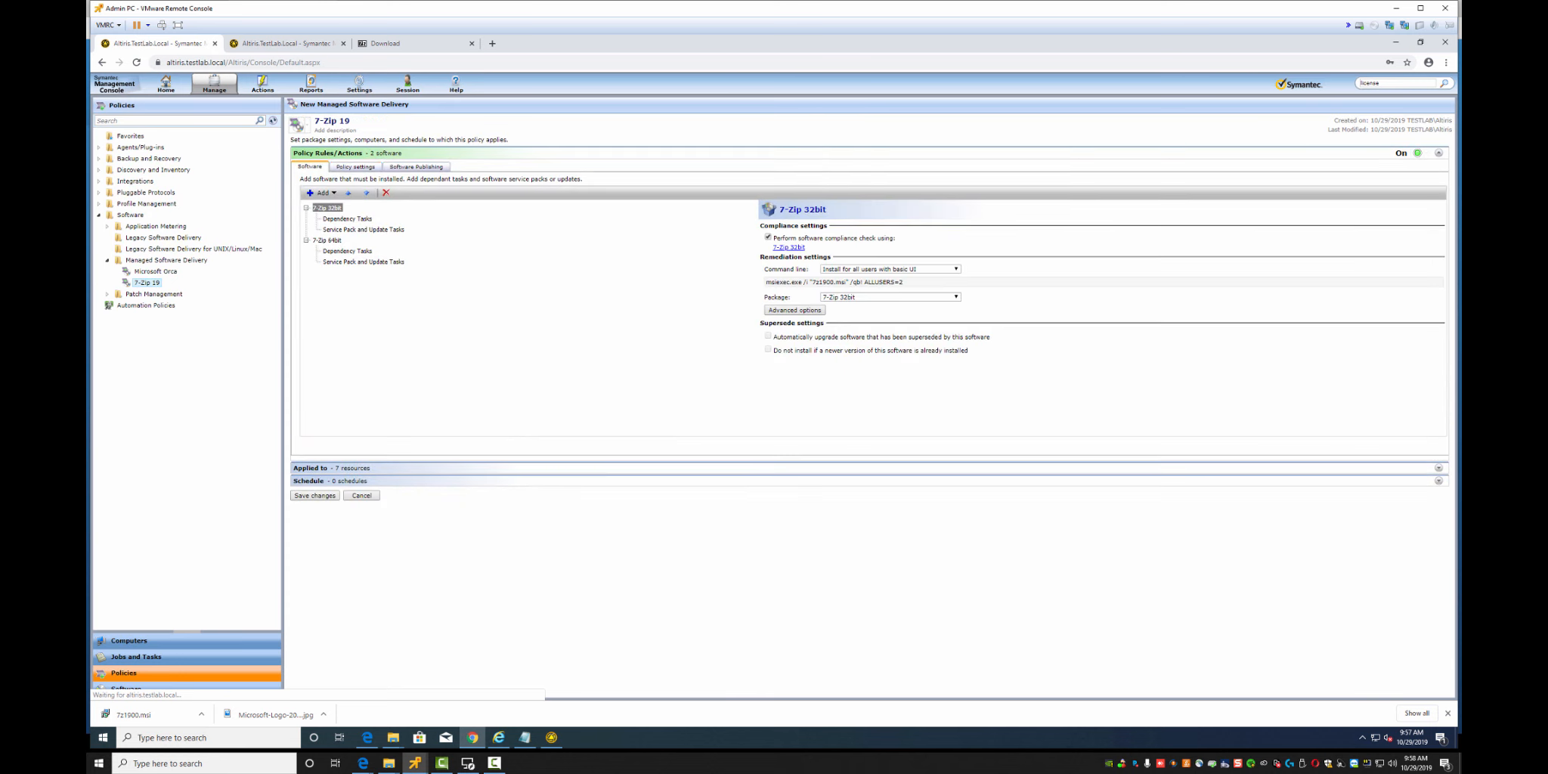
click(355, 166)
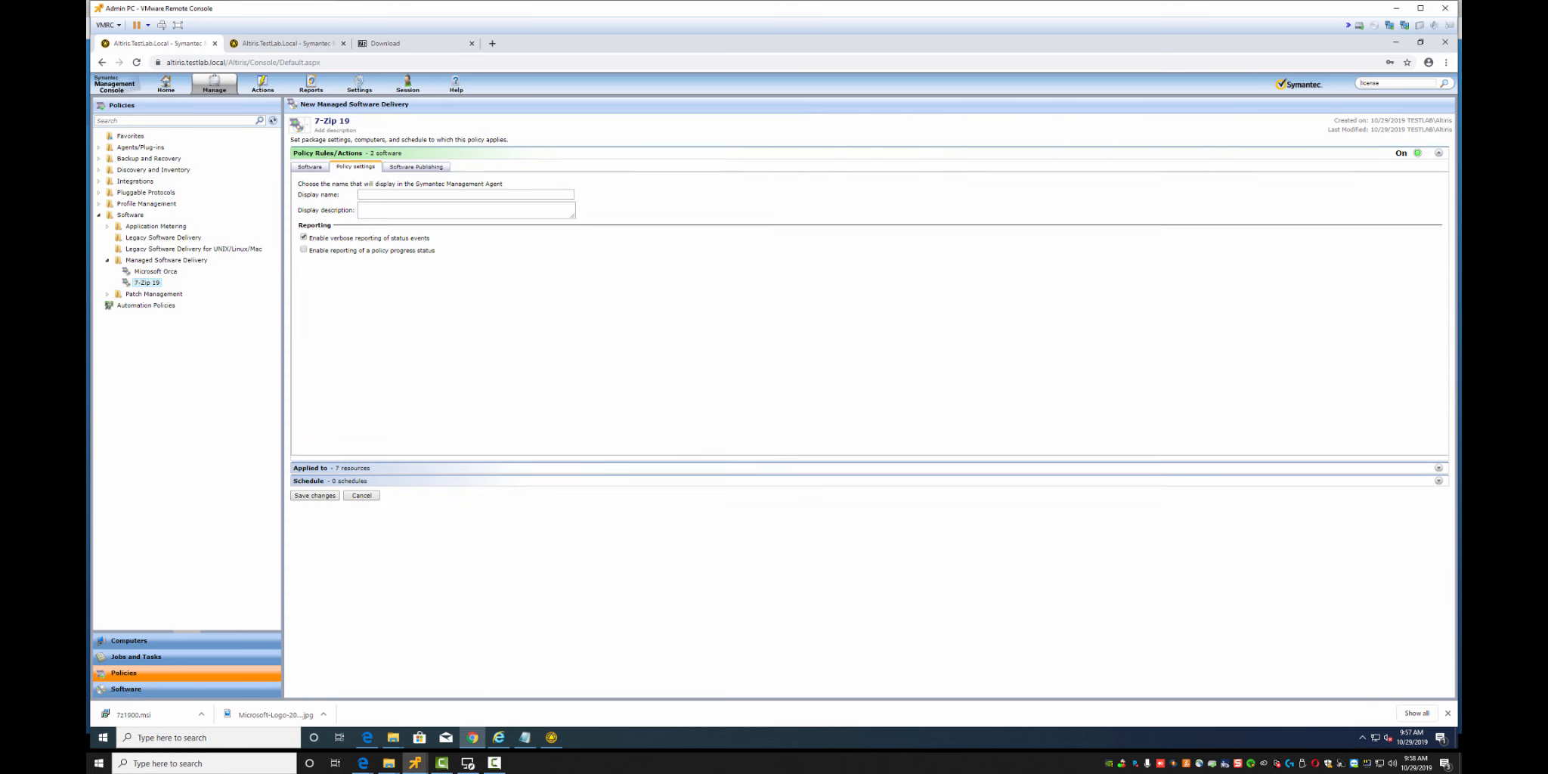
click(415, 166)
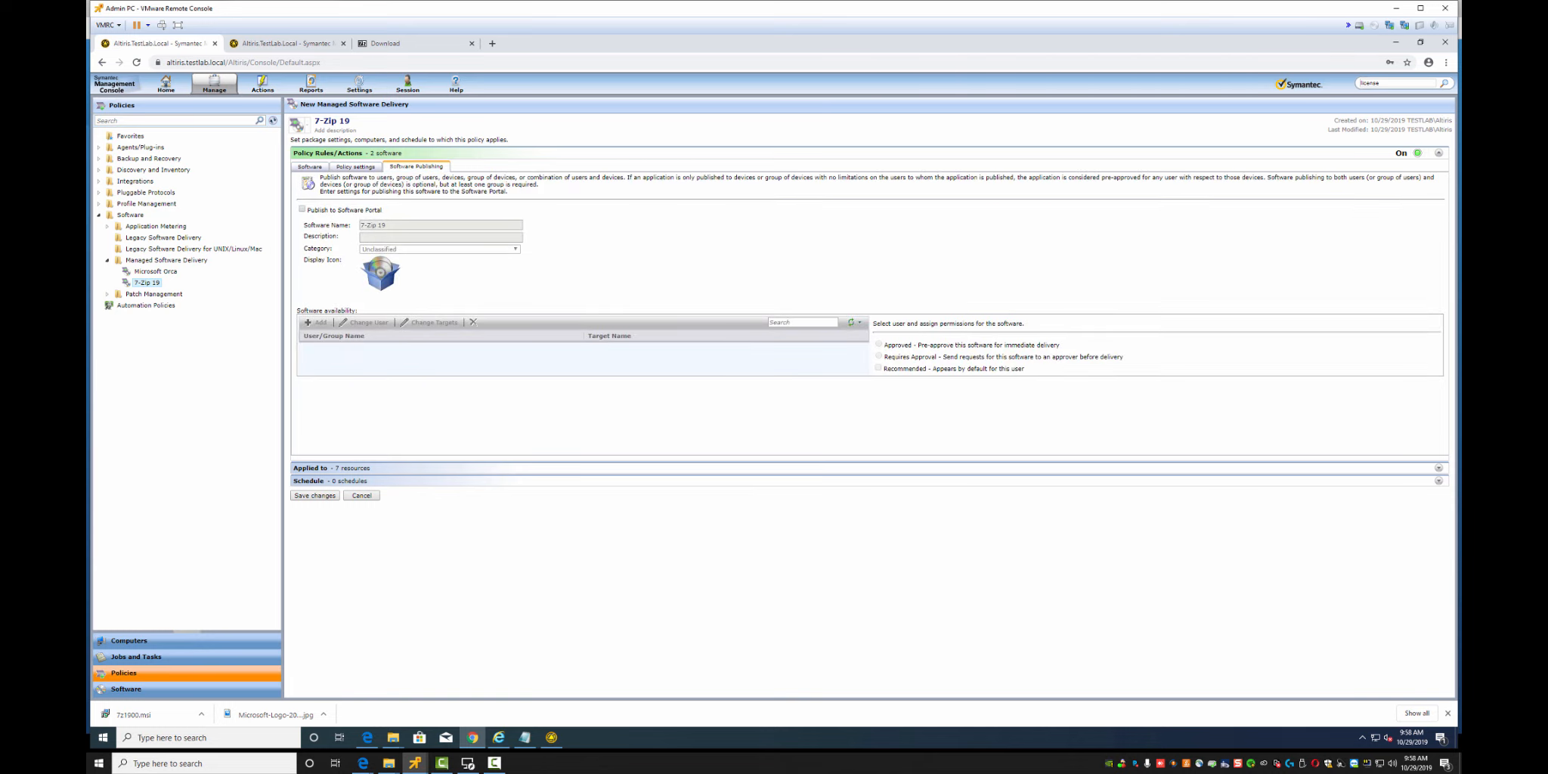
click(355, 167)
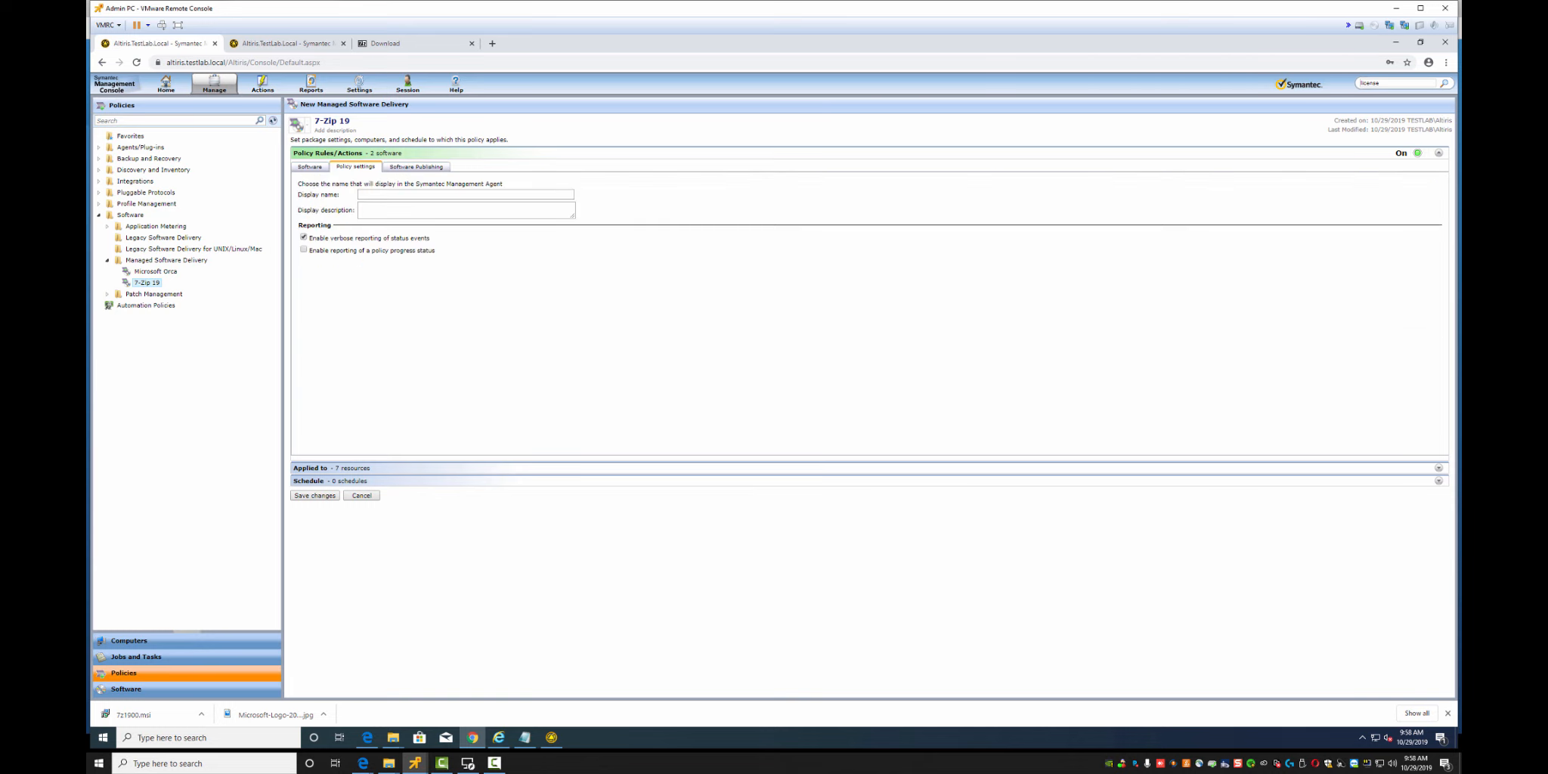
click(416, 166)
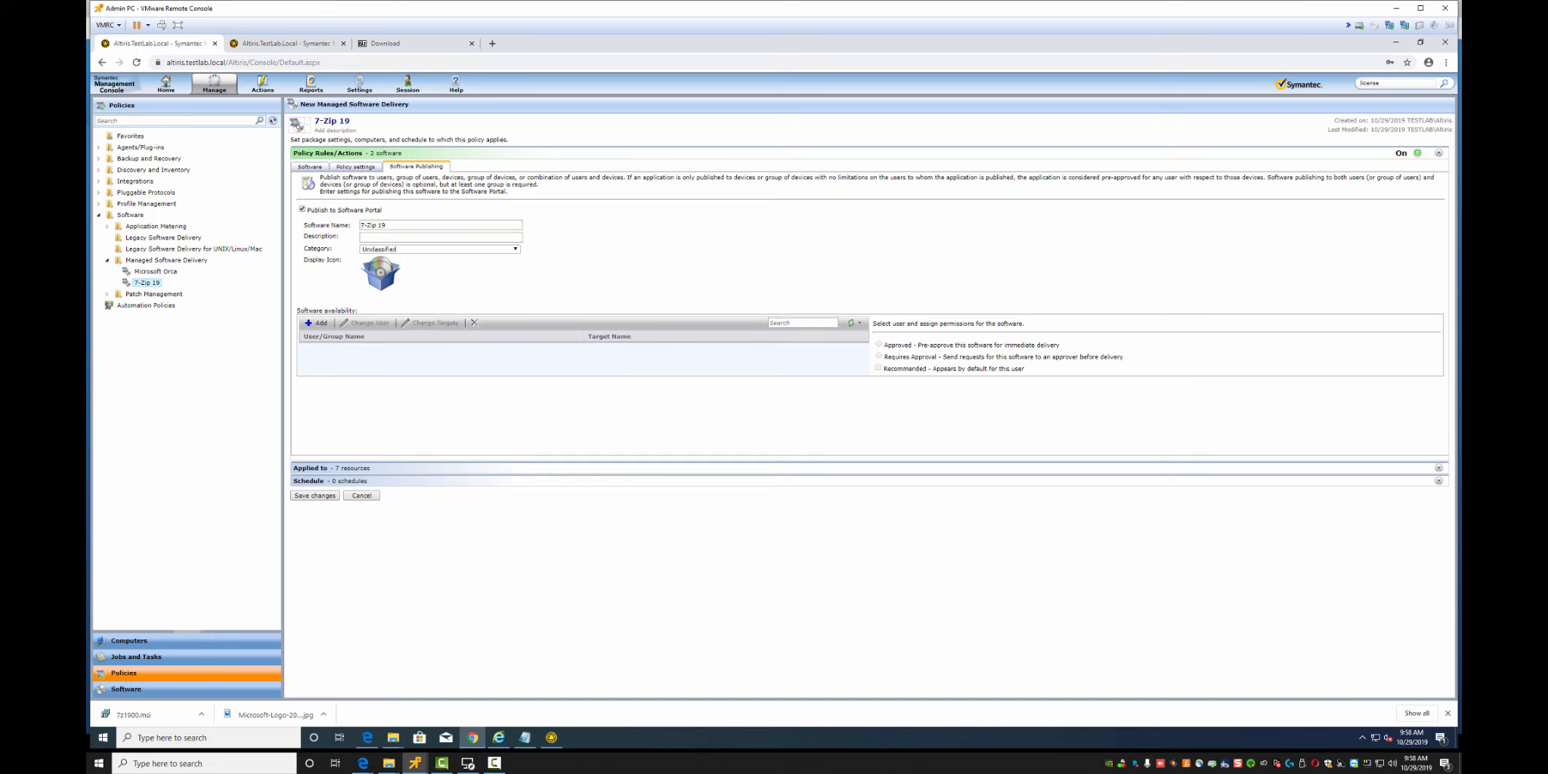
click(317, 322)
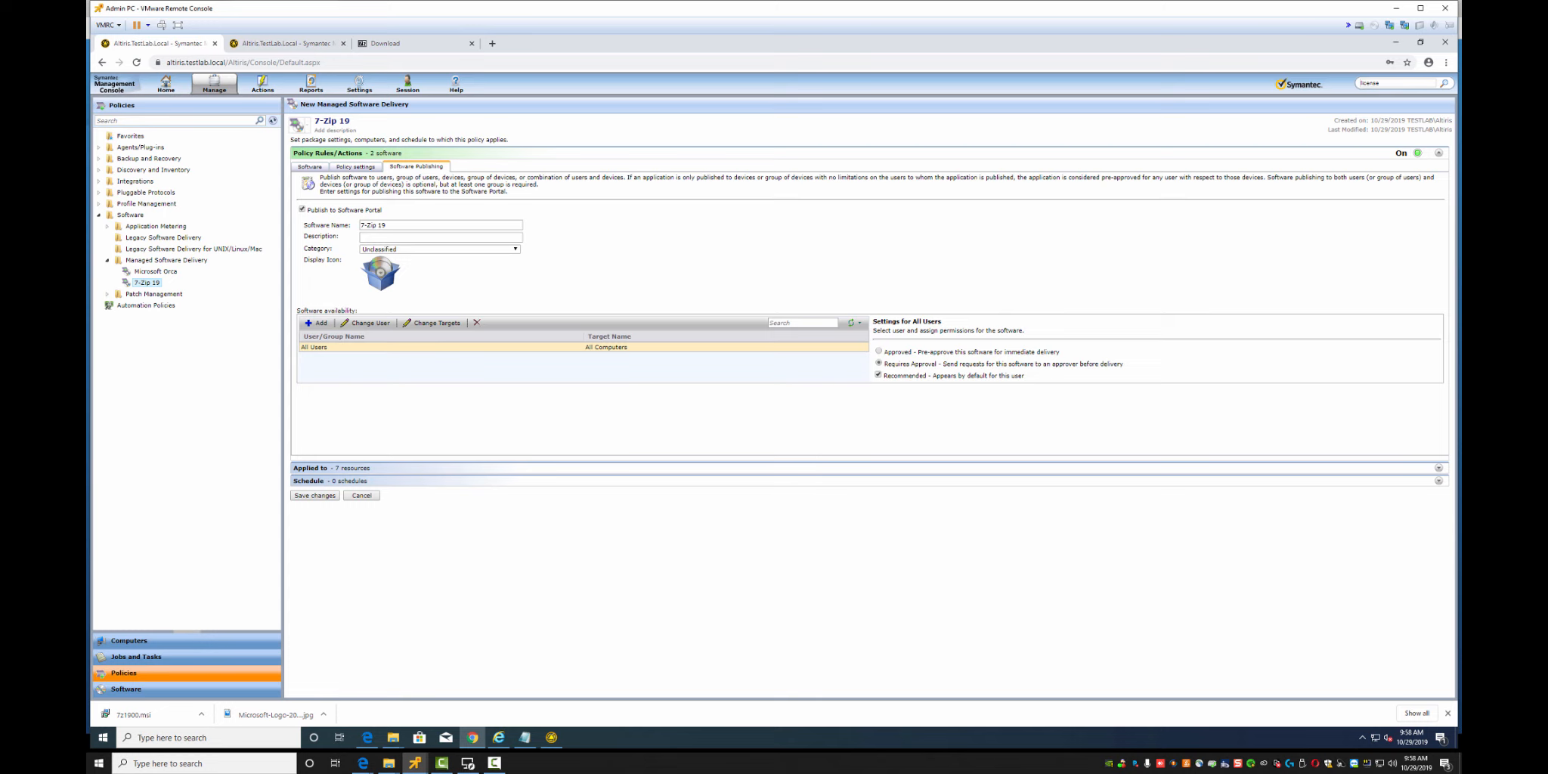
Review the policy's targets and schedule, then save the changes
click(1438, 467)
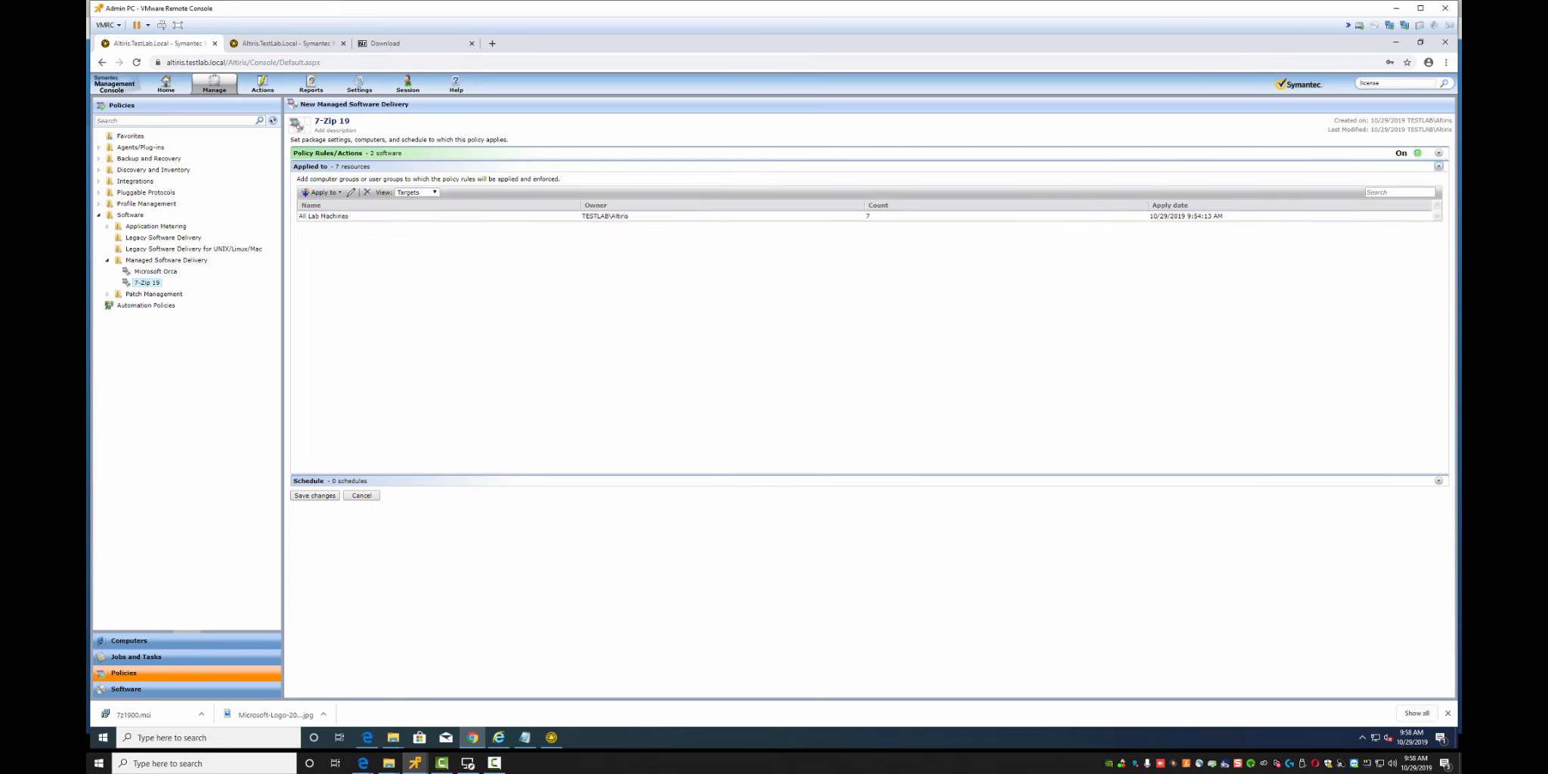
click(1438, 481)
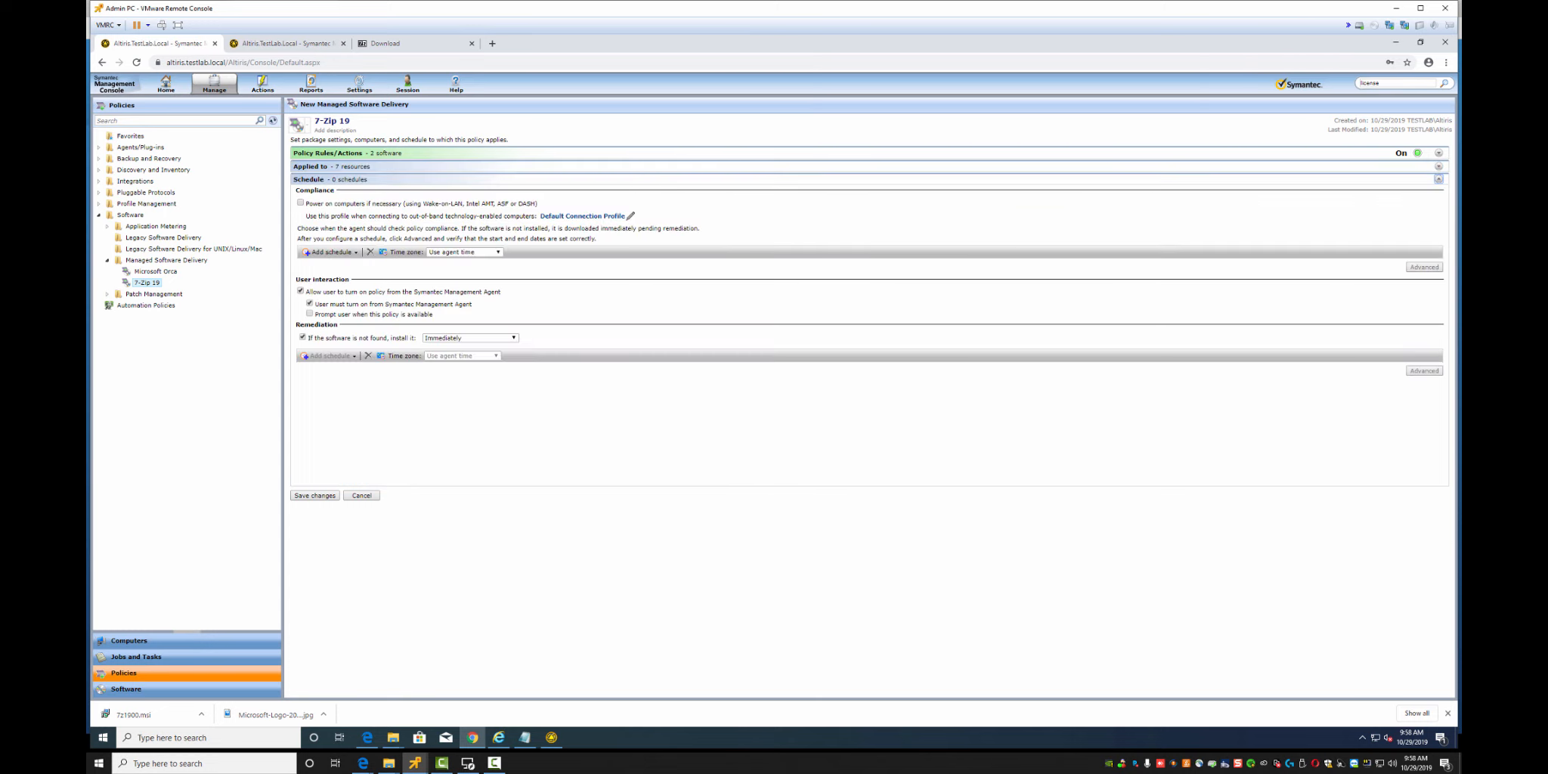
click(314, 495)
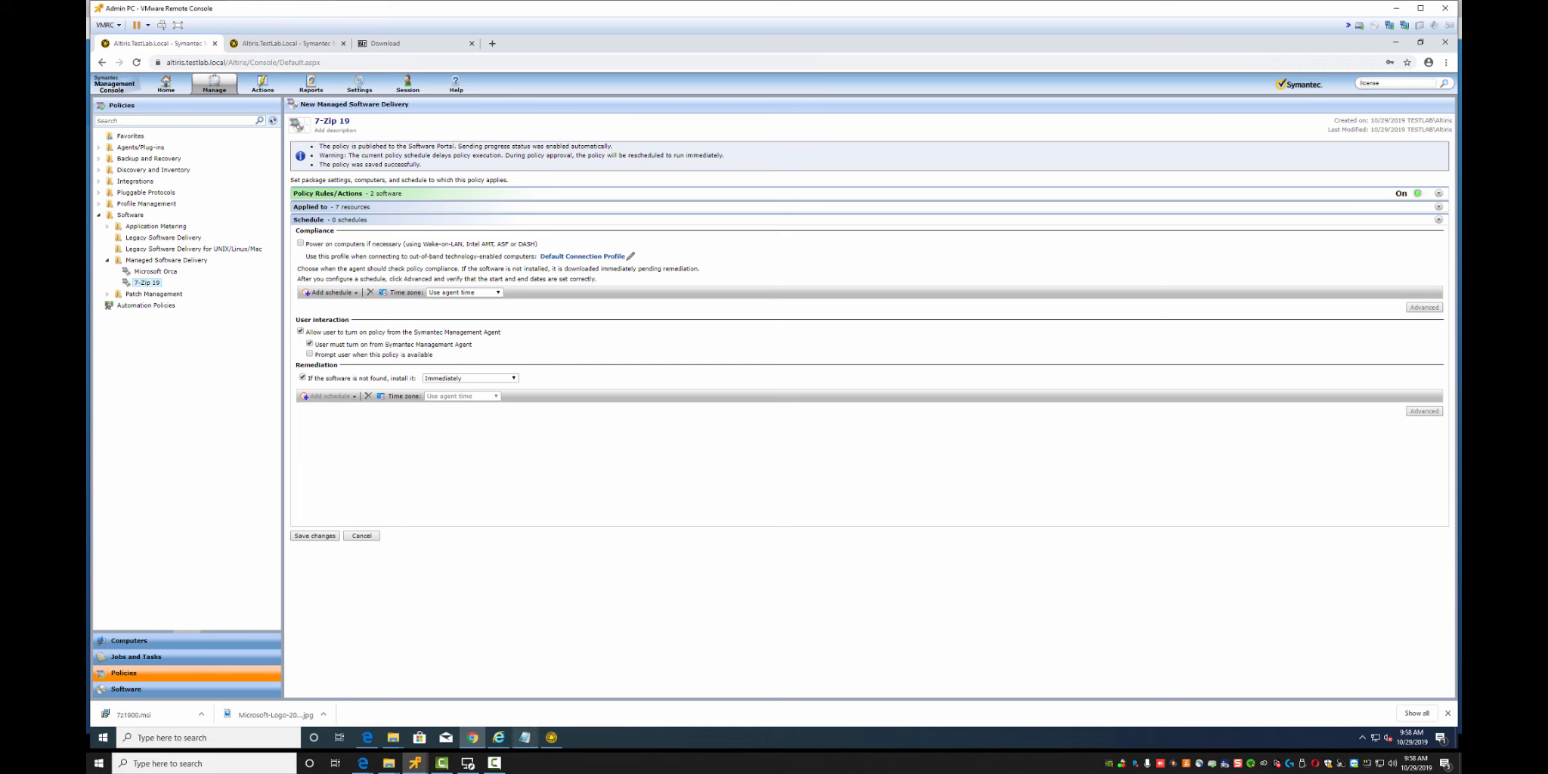
Update the agent configuration and confirm 7-Zip 19's 32bit and 64bit installs succeed as Compliant
click(551, 737)
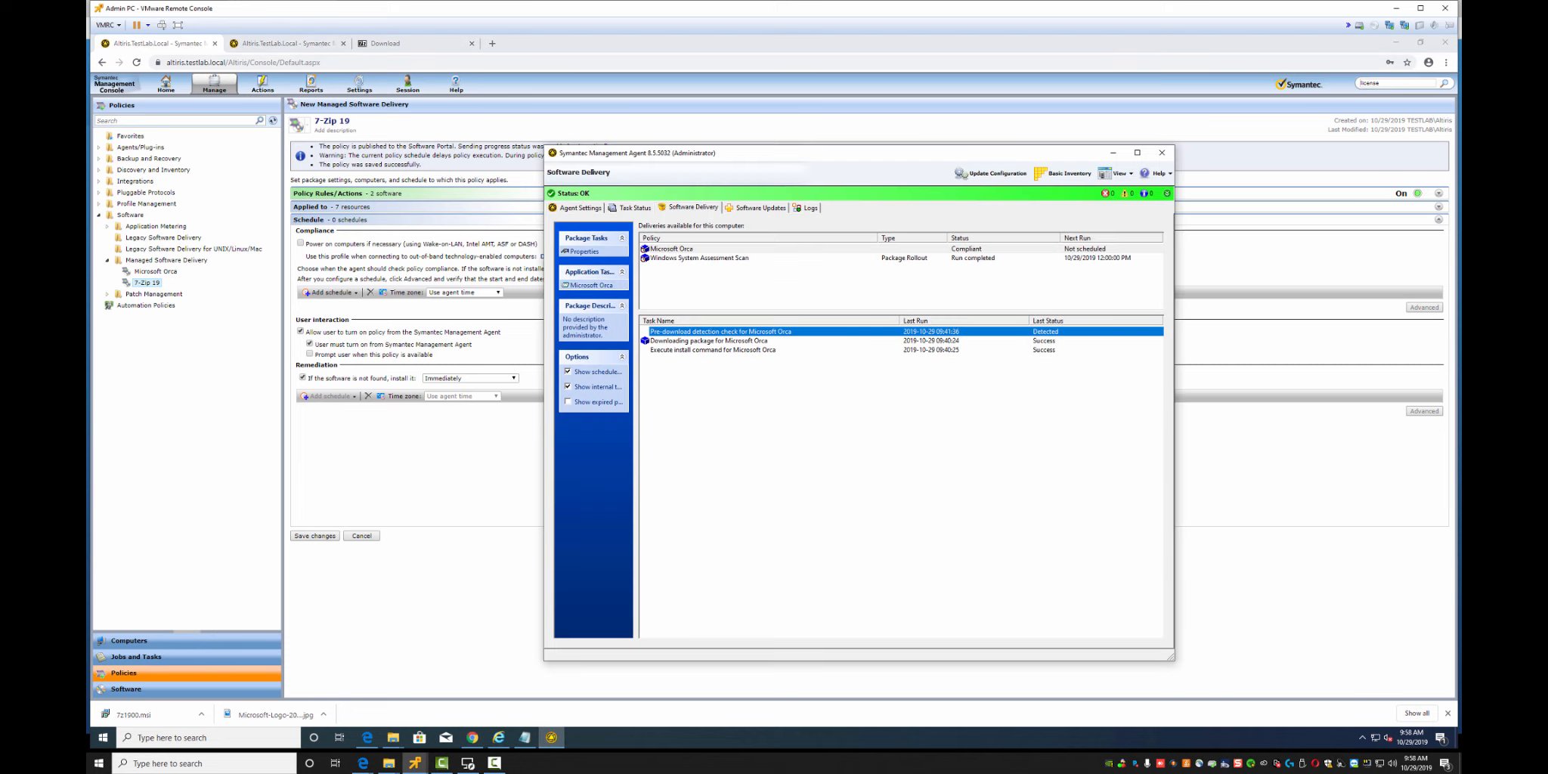
click(990, 173)
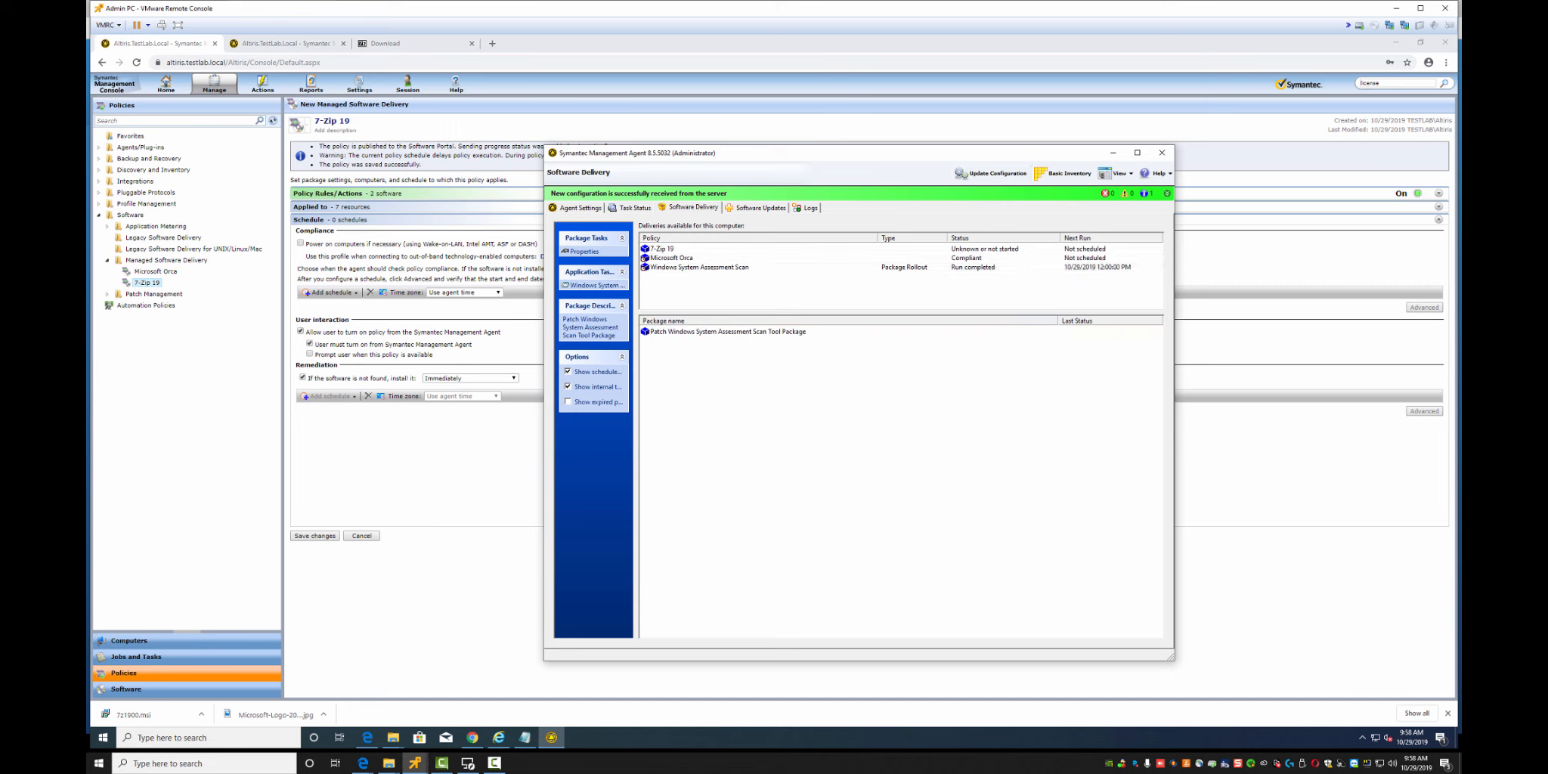
click(662, 248)
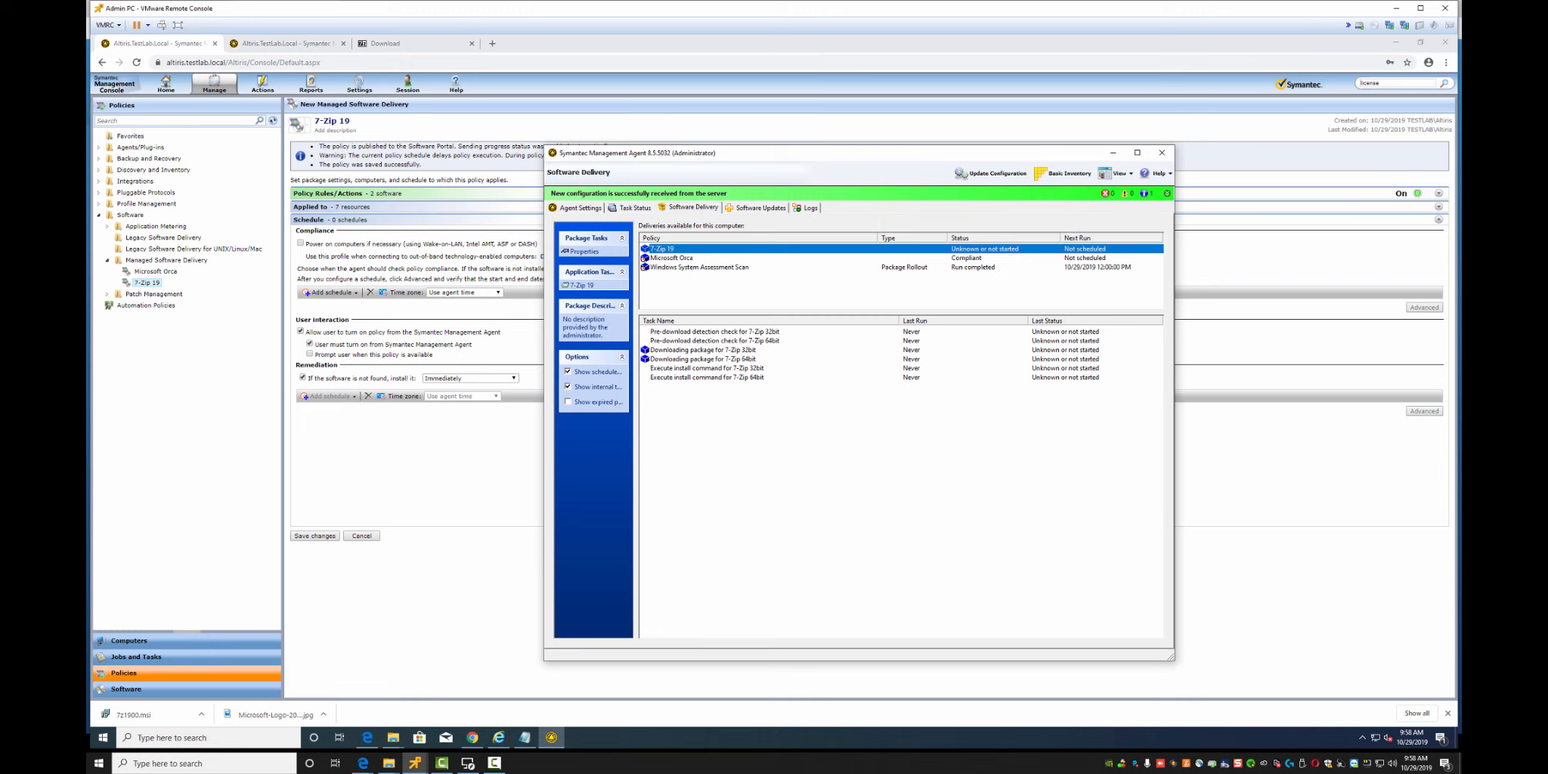
click(582, 286)
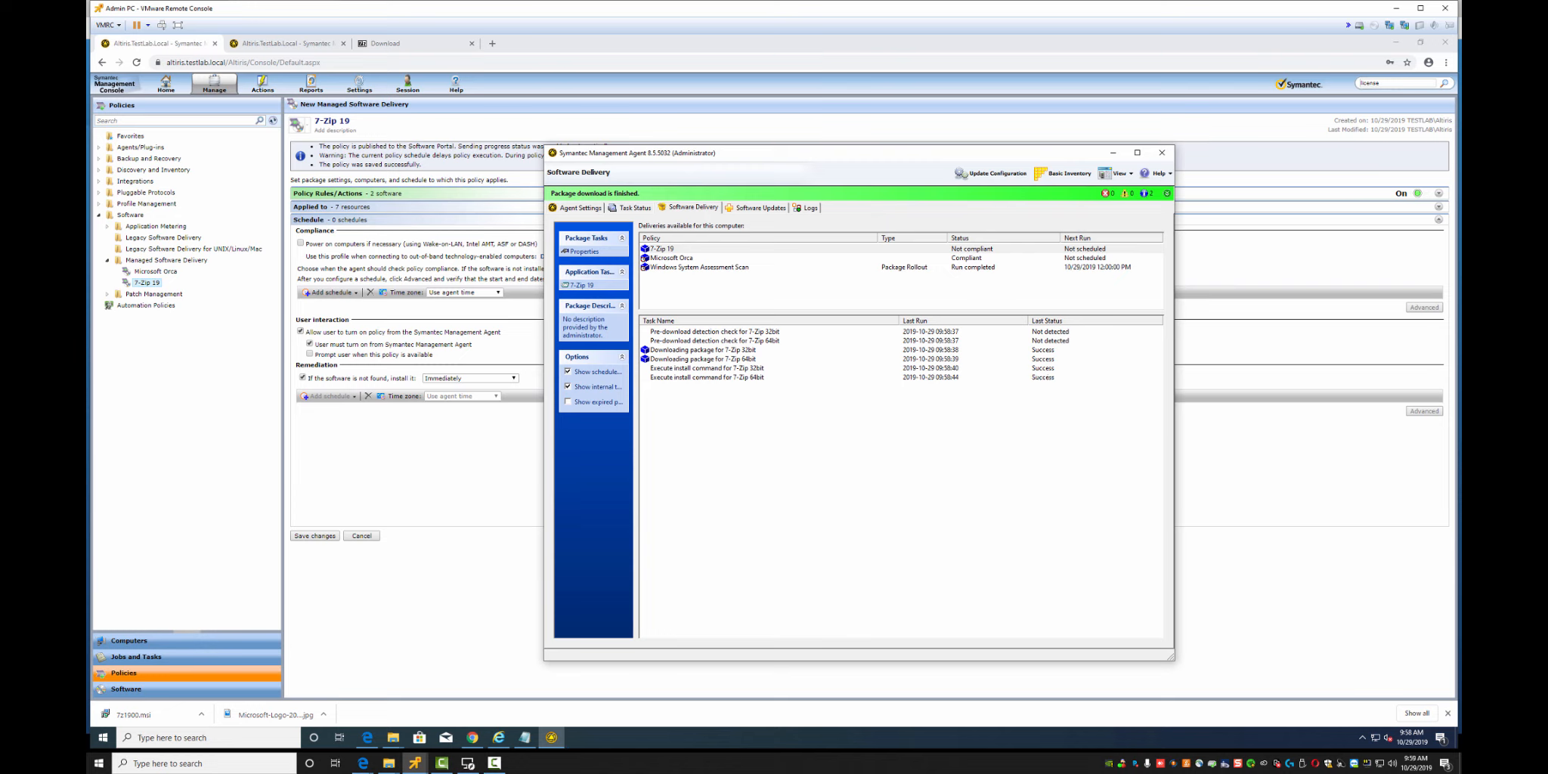
click(103, 737)
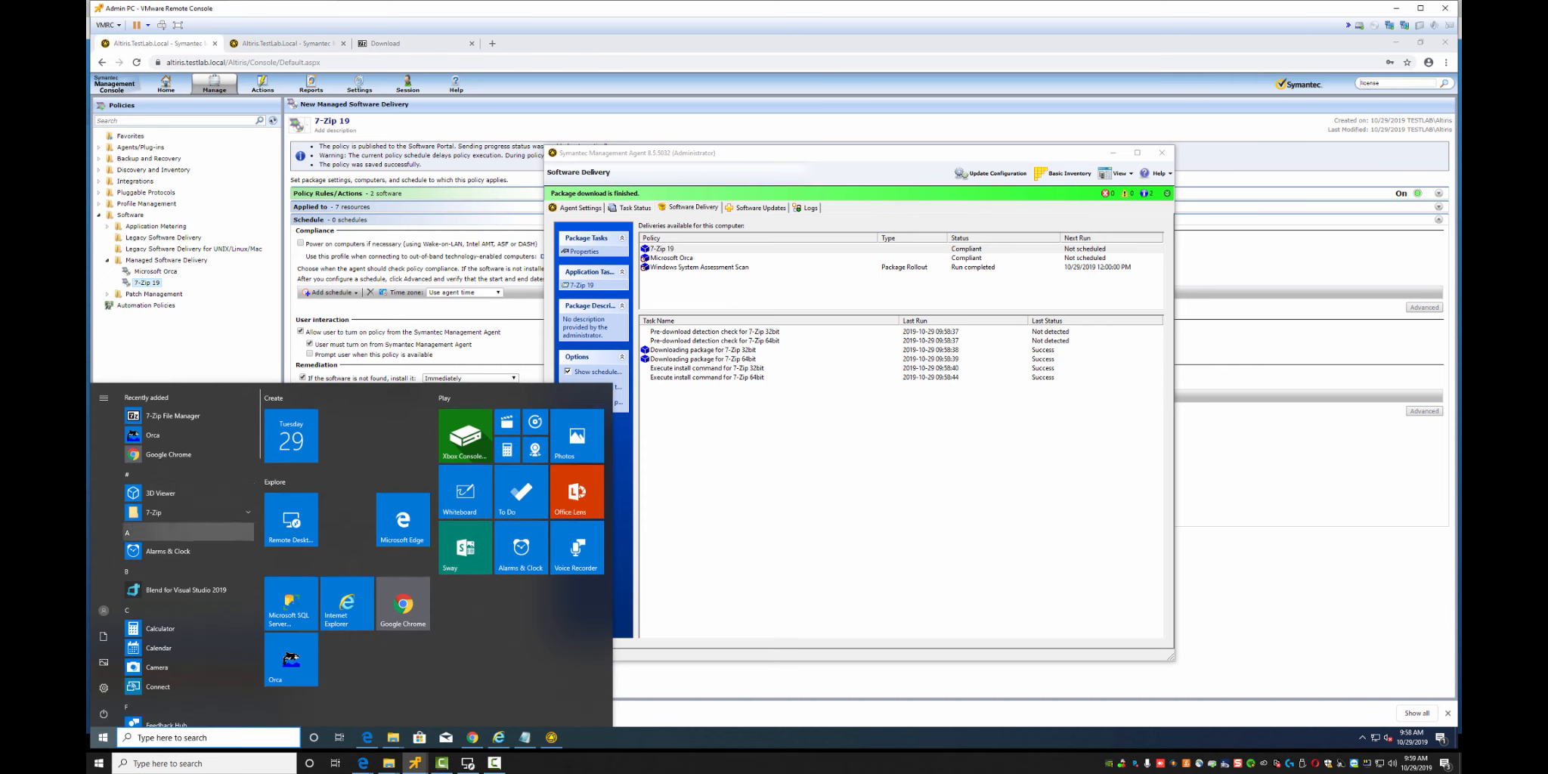
Expand the 7-Zip program folder on the client to check the installed shortcuts
scroll(219, 508, down, 1)
scroll(219, 484, up, 1)
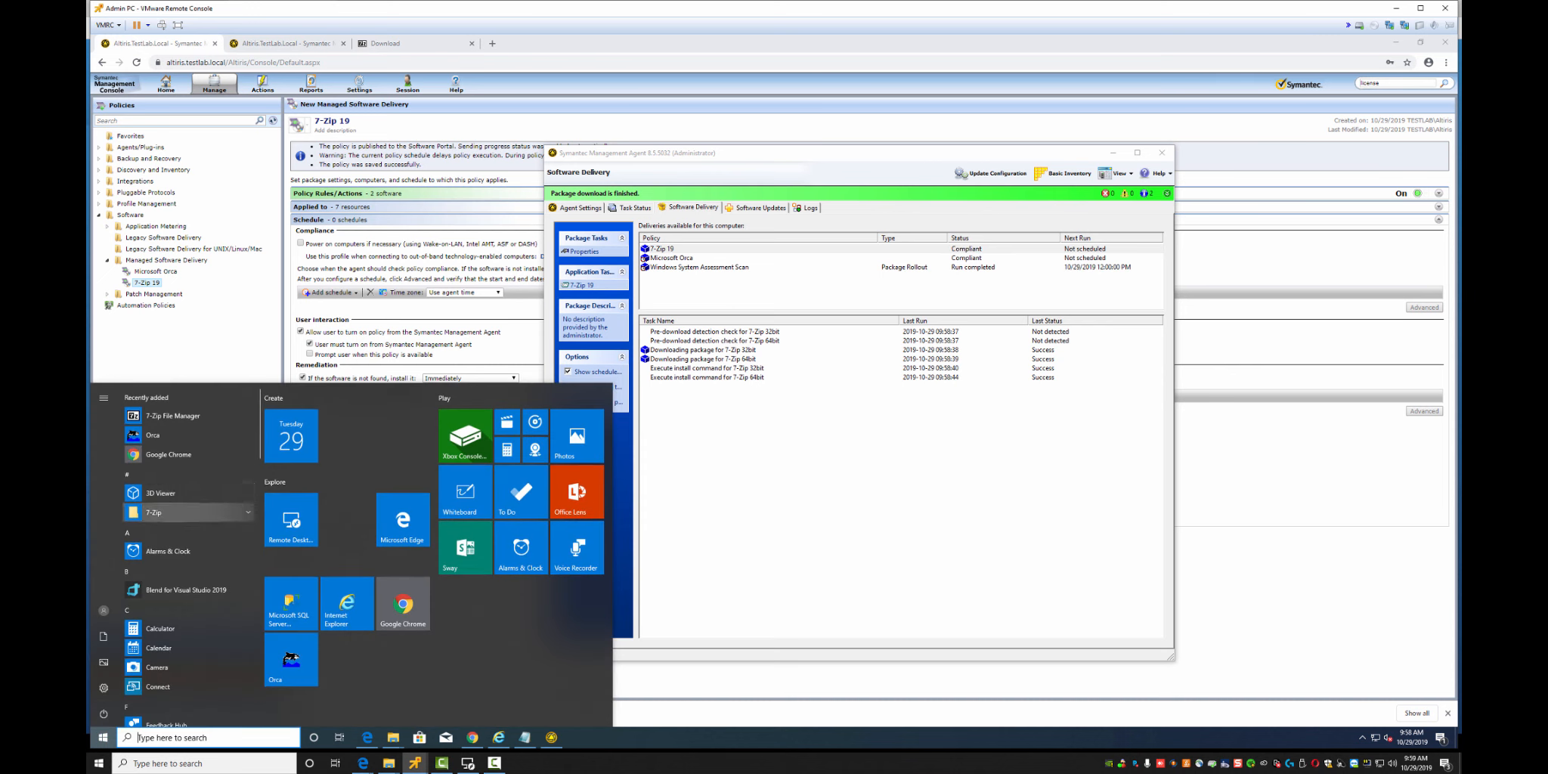
click(173, 512)
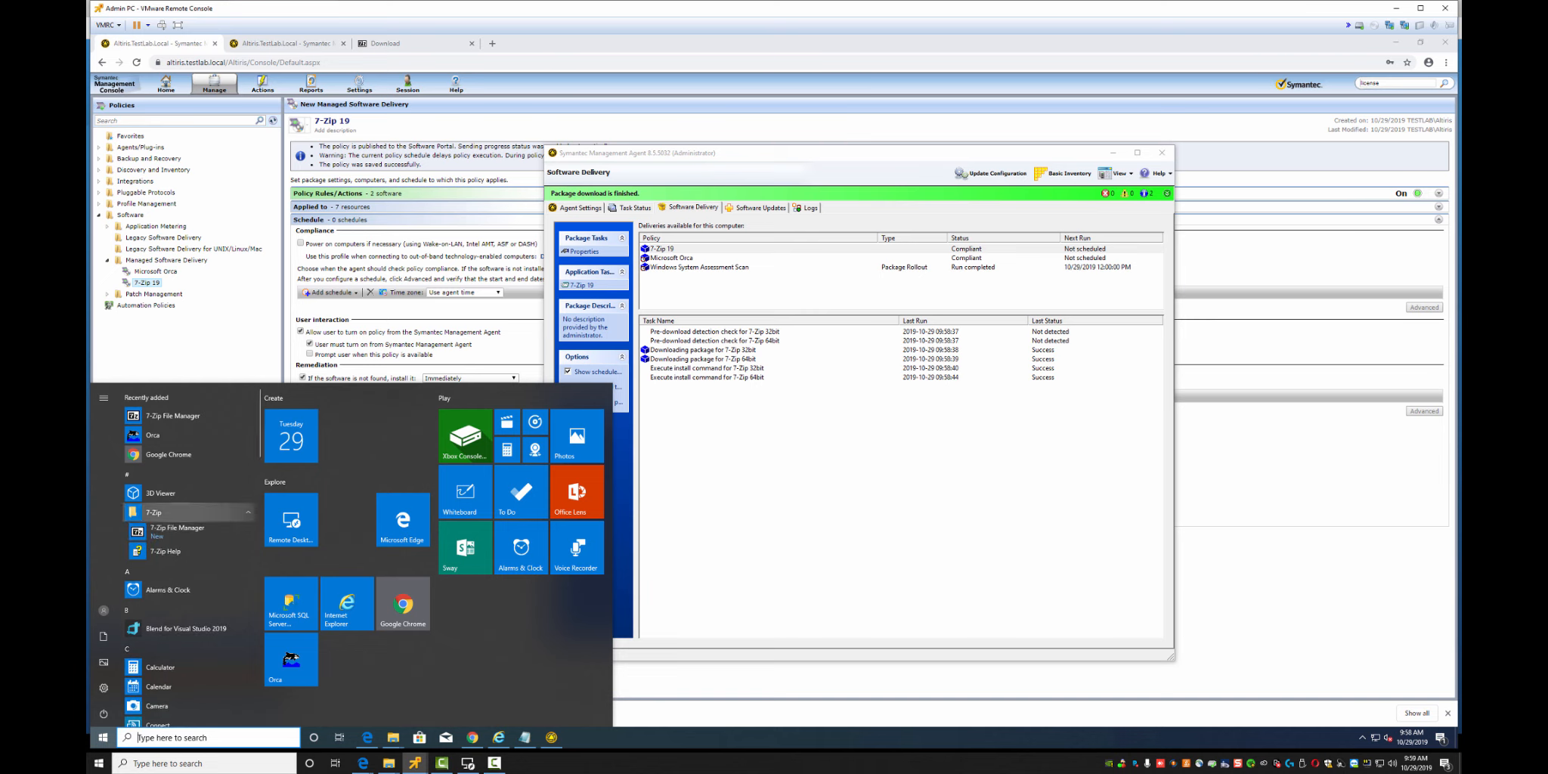
click(786, 444)
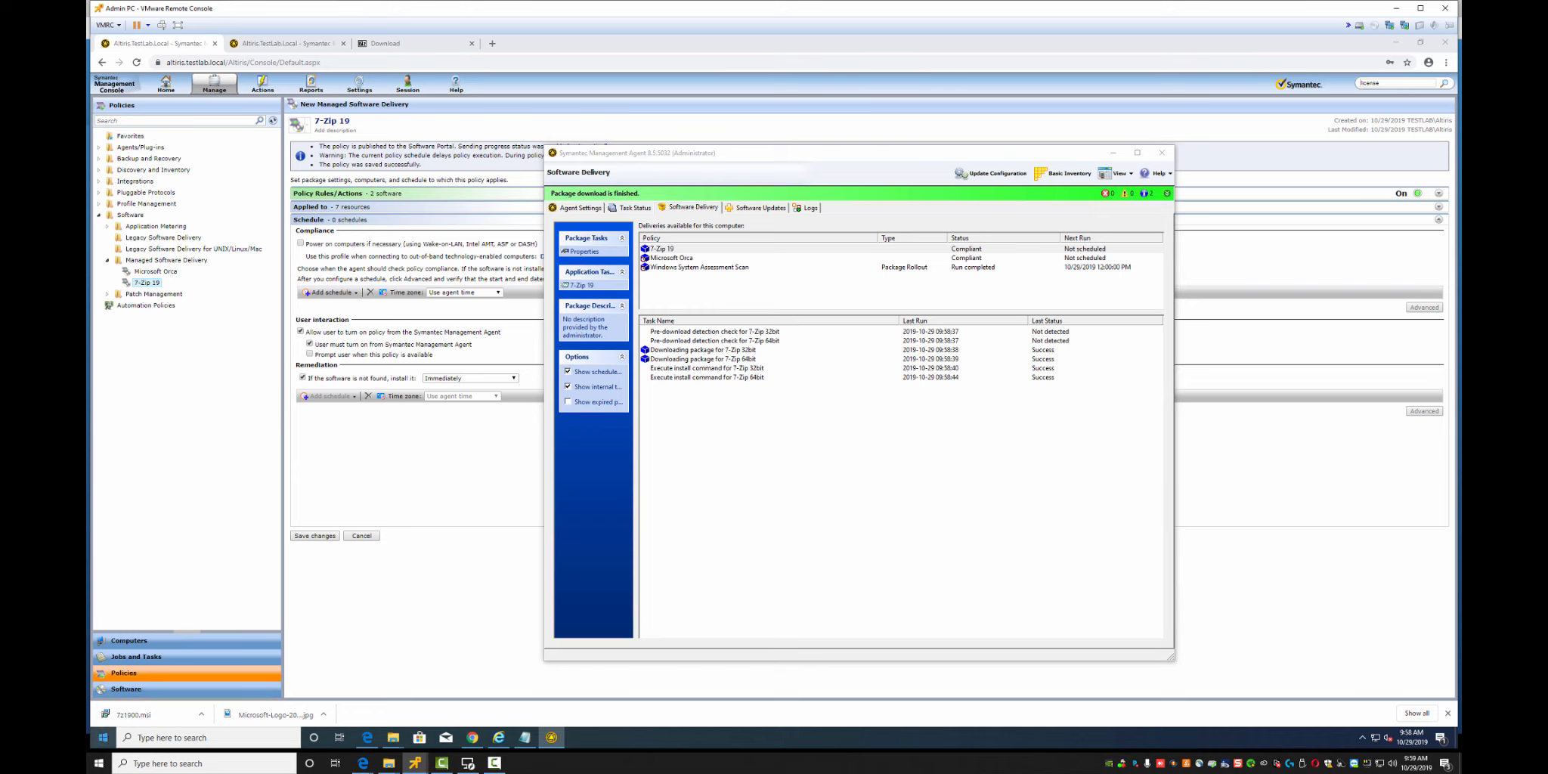
Uninstall 7-Zip 19.00 from Apps & features, keeping the x64 edition installed
right_click(103, 737)
click(145, 437)
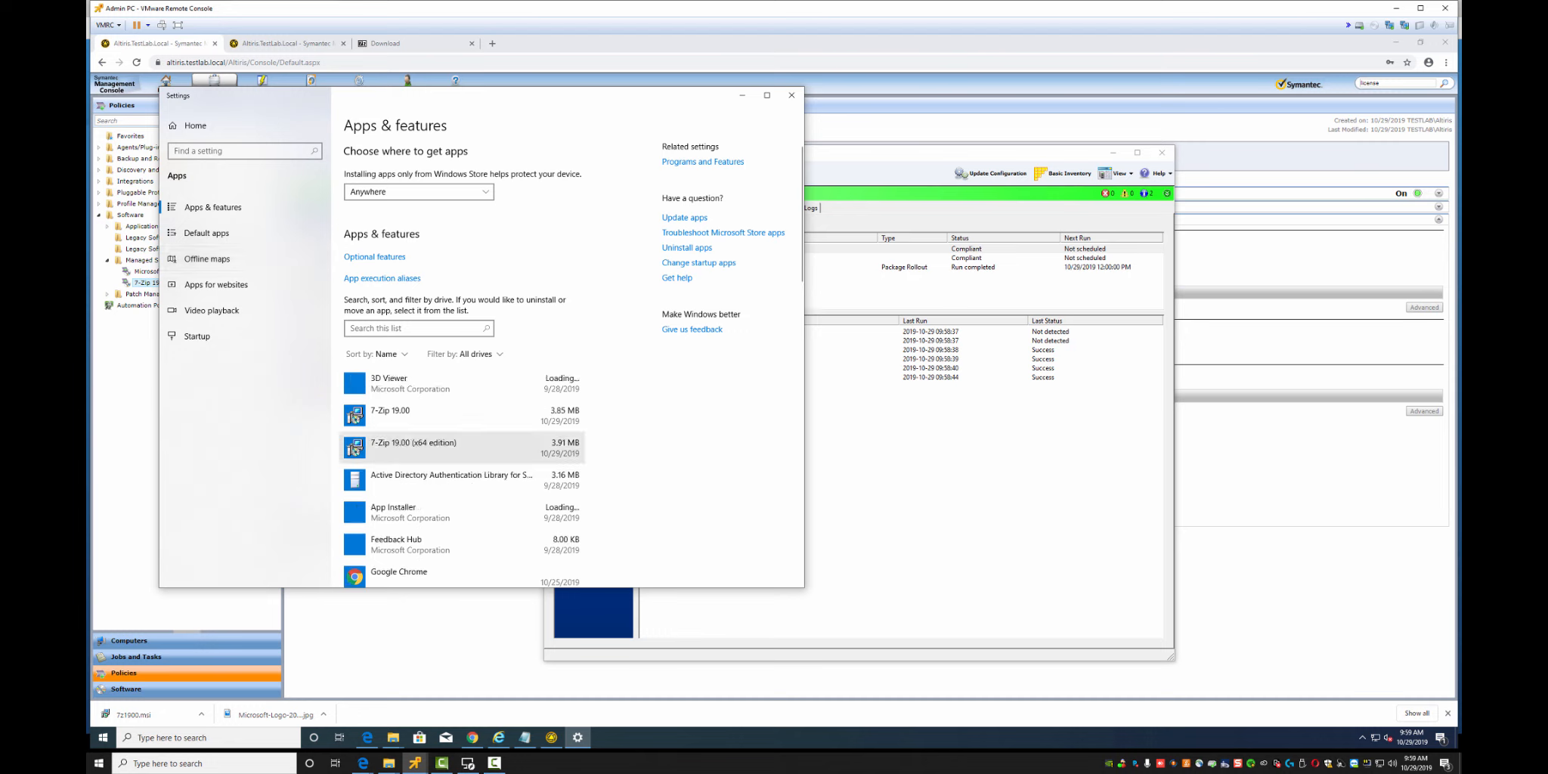
click(453, 416)
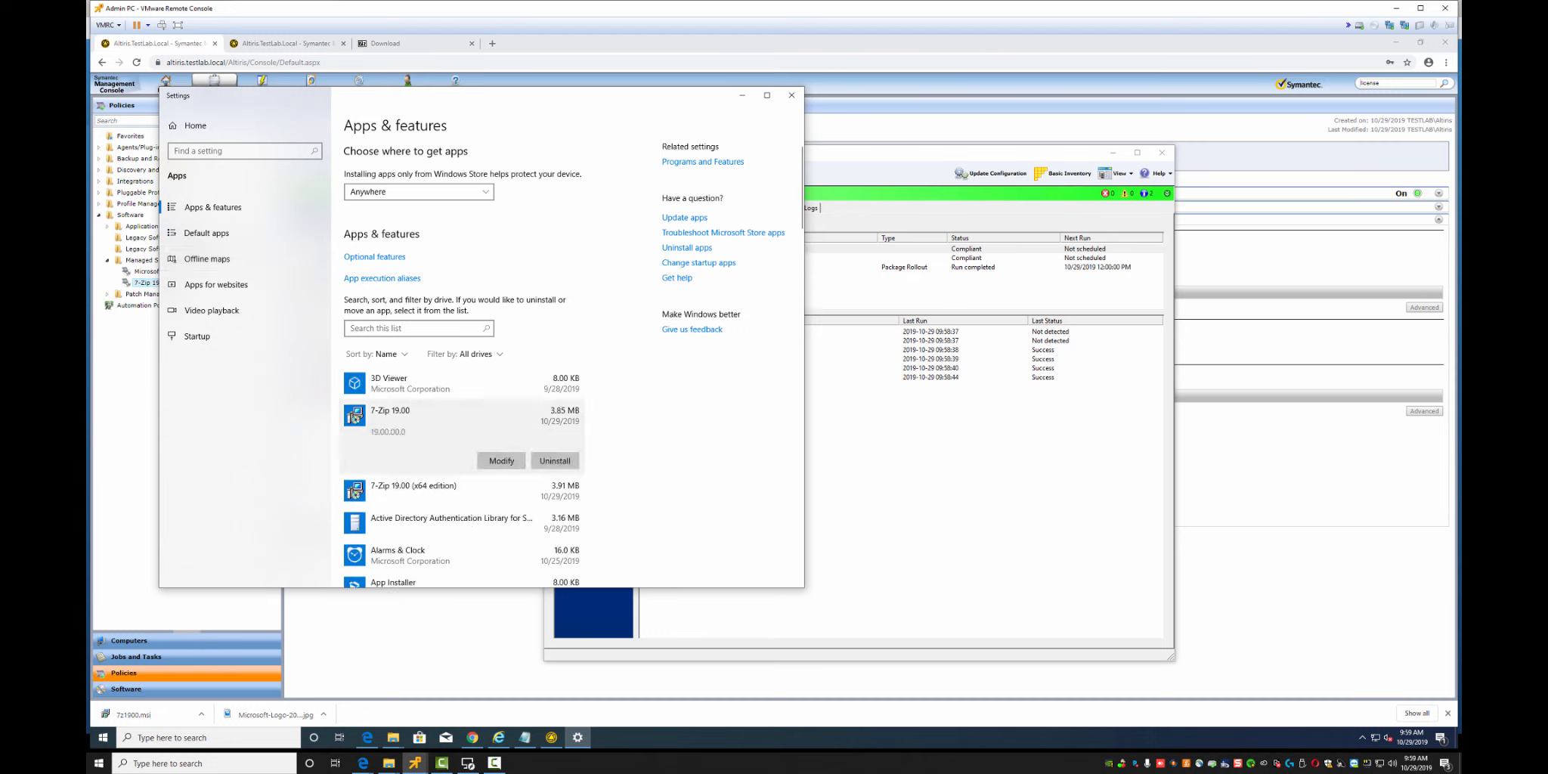
click(945, 468)
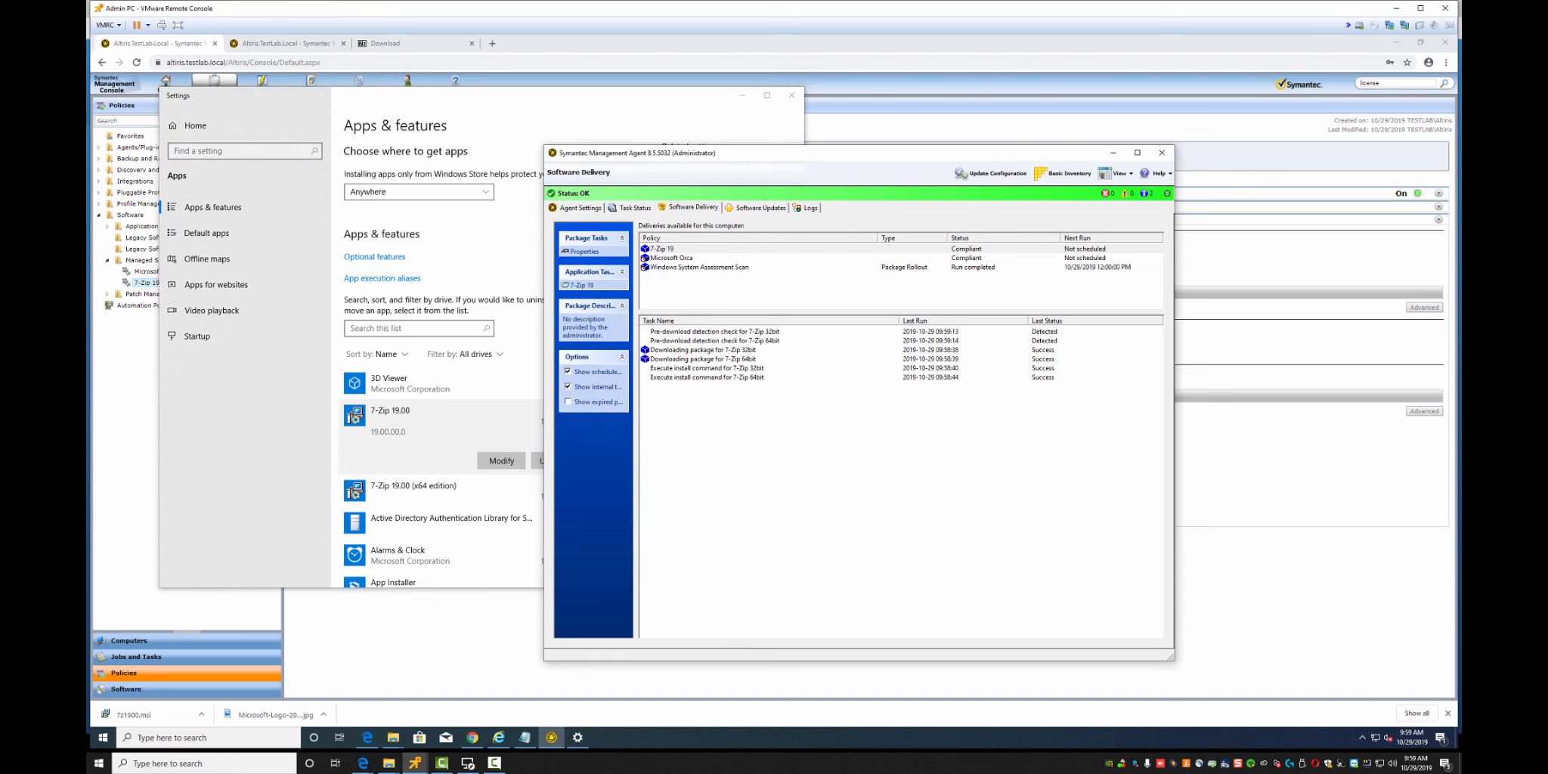
click(461, 384)
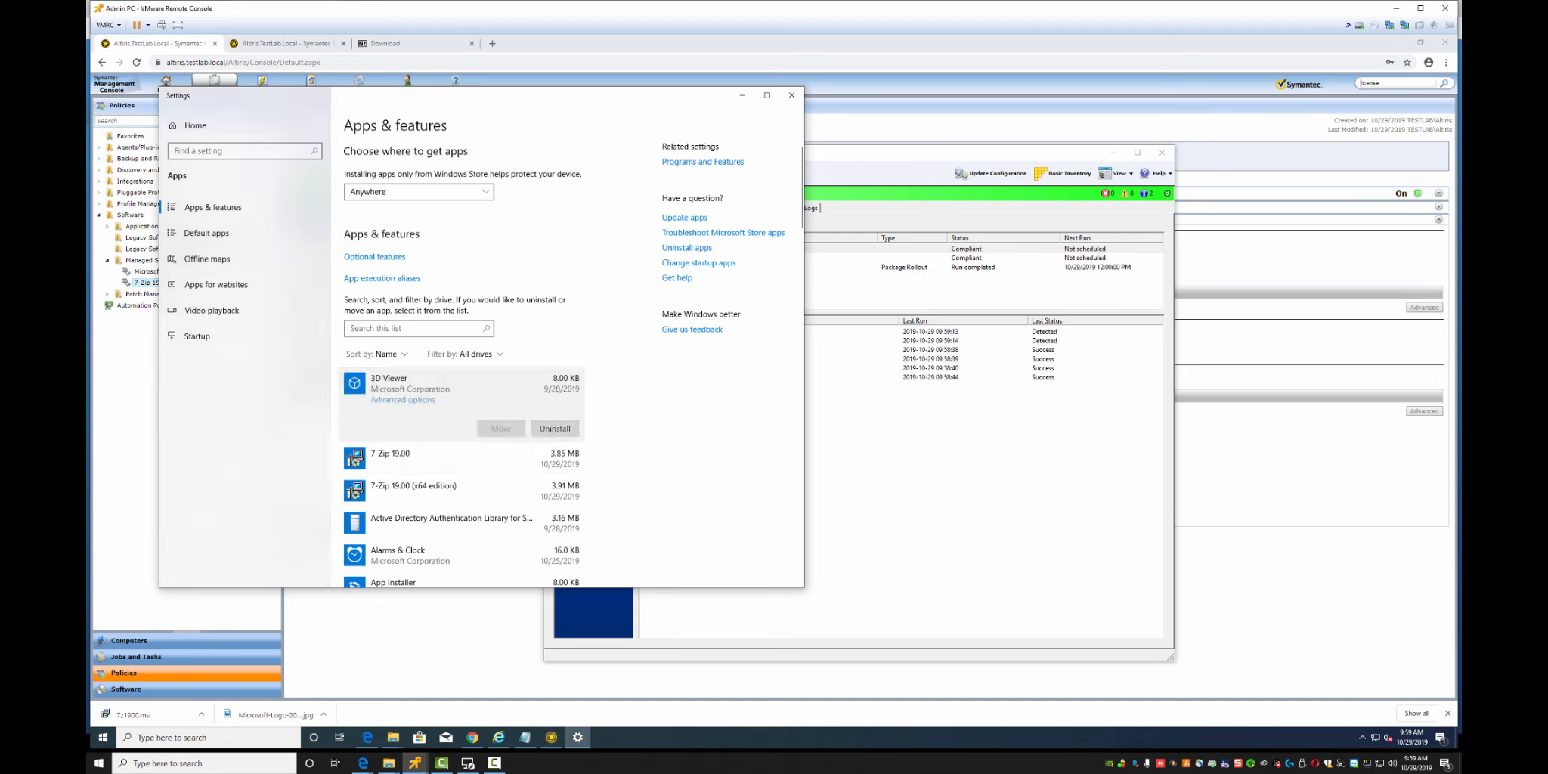
click(461, 458)
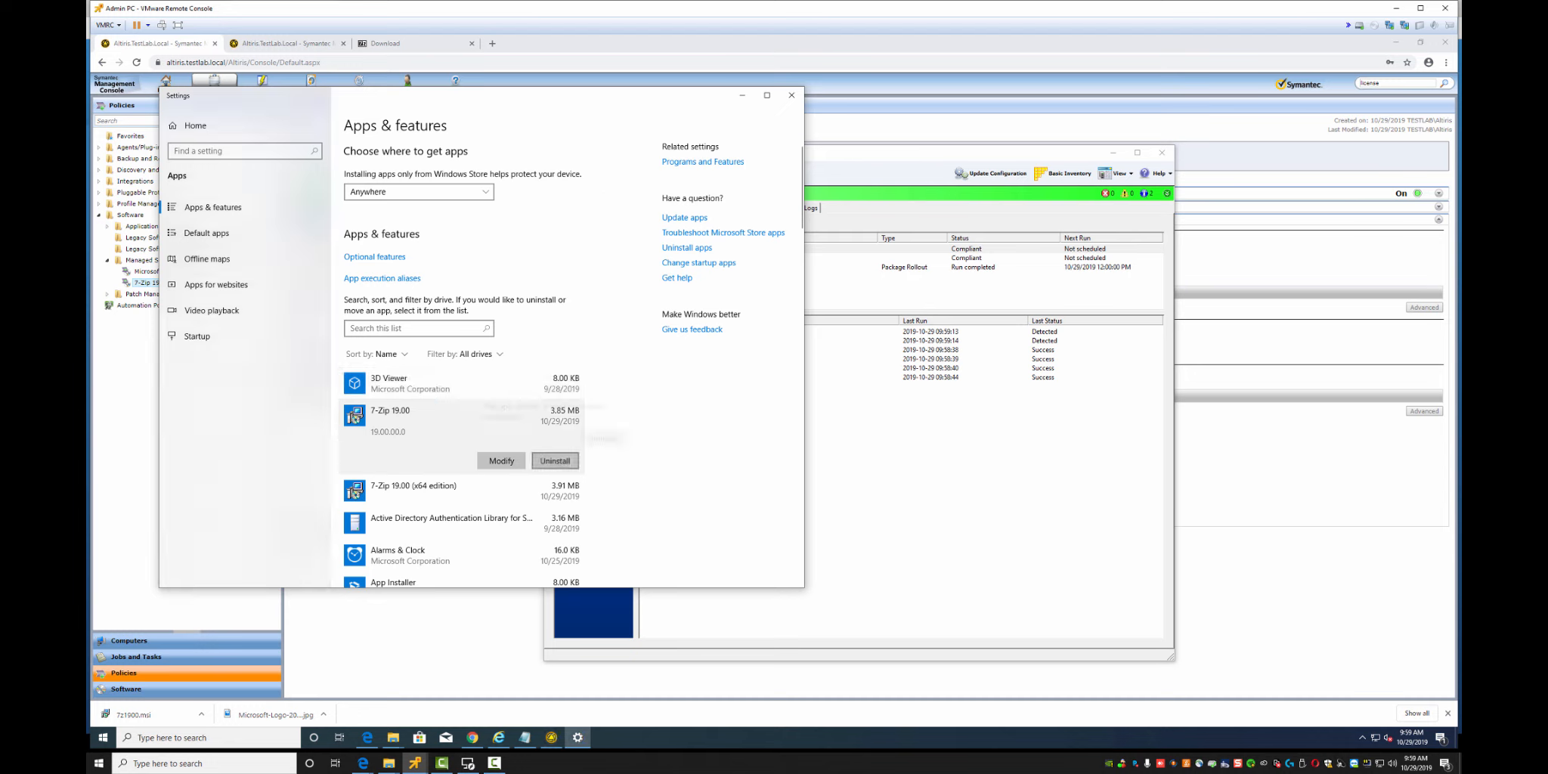
click(555, 461)
key(Return)
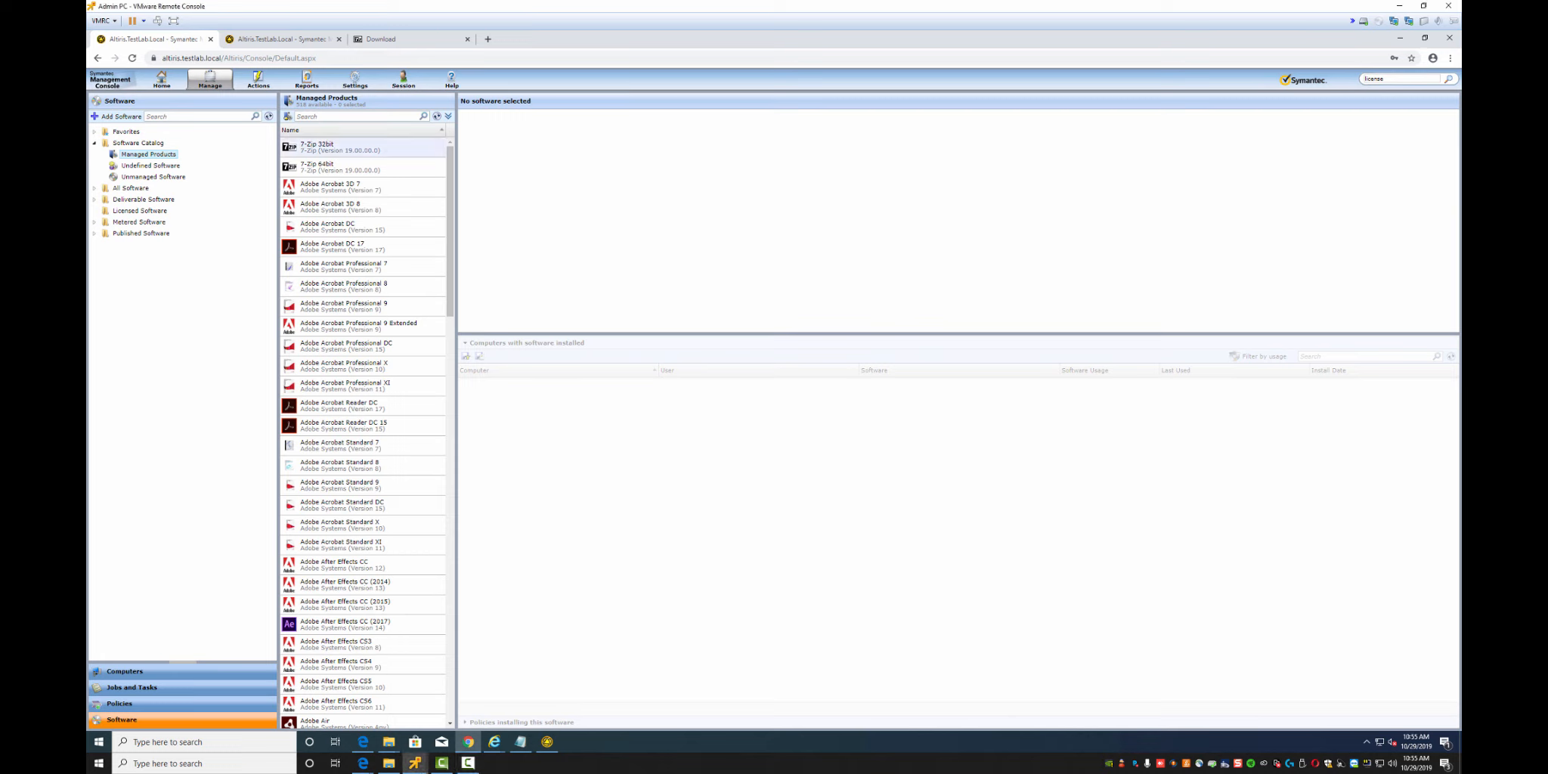
View the 7-Zip 32bit managed product, then list Undefined Software showing both 7-Zip entries
click(332, 147)
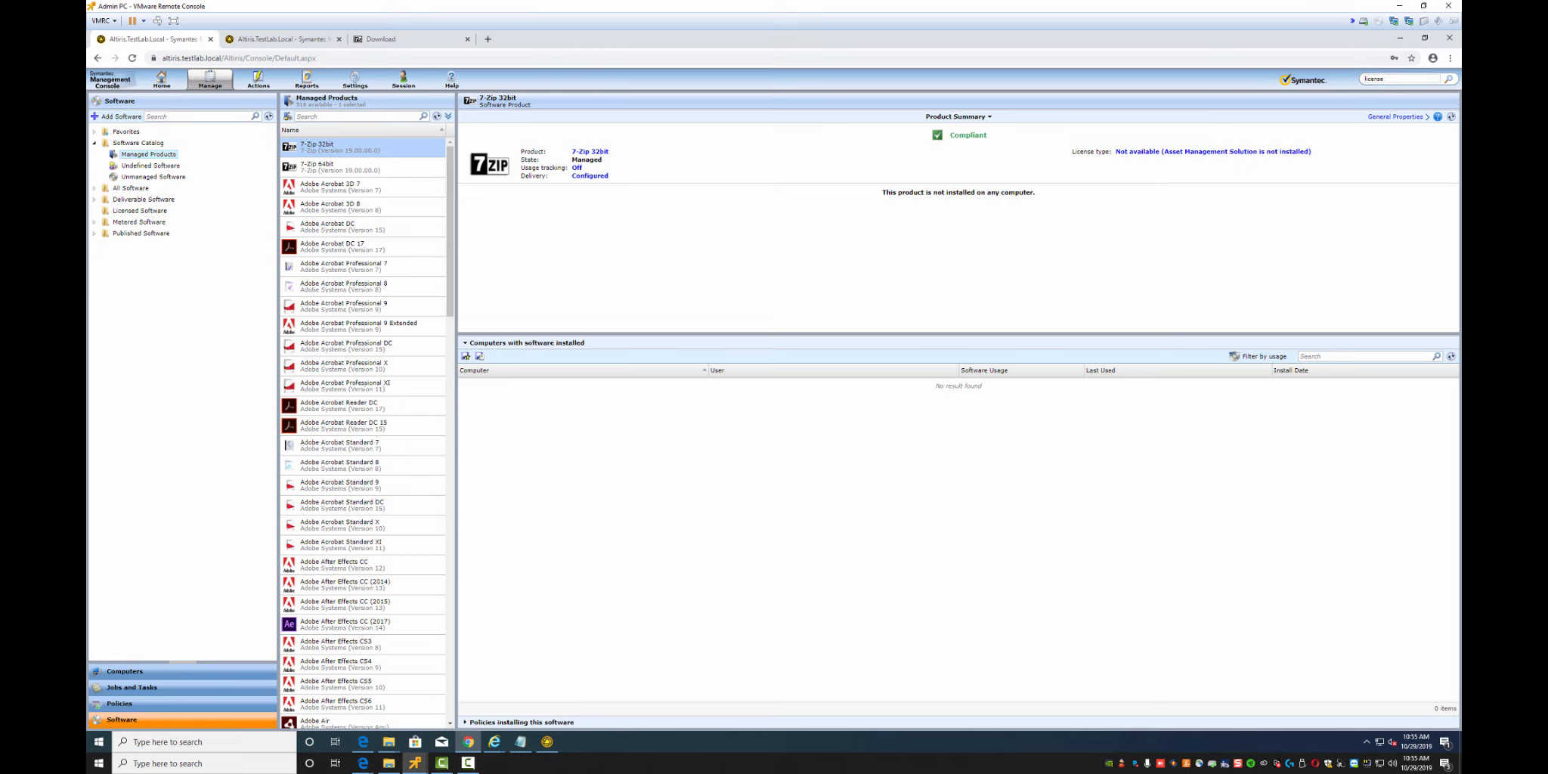
click(151, 165)
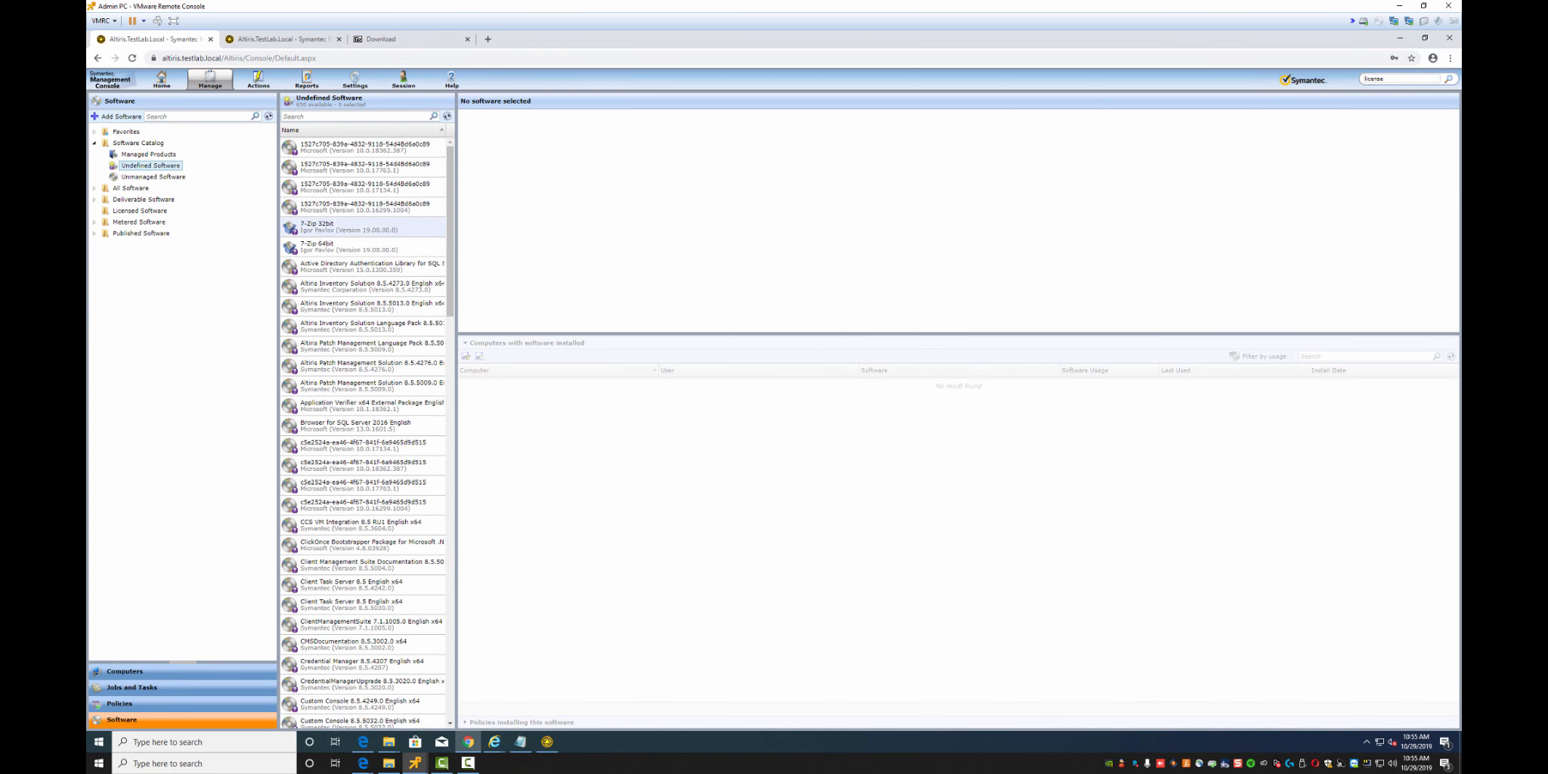
Open the 7-Zip 32bit release and review its 7z1900.msi package and command lines
click(325, 226)
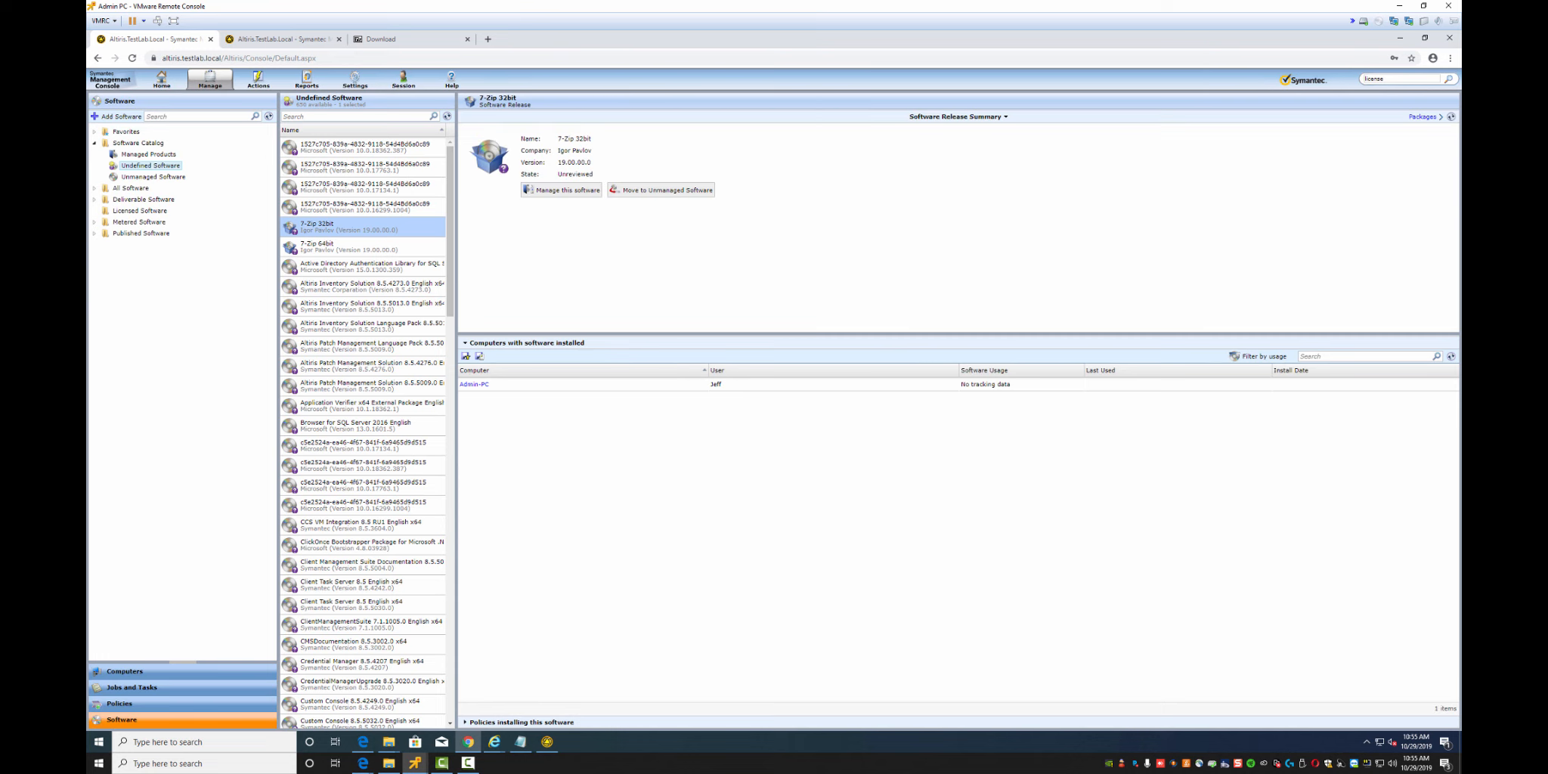
right_click(309, 226)
mouse_move(371, 284)
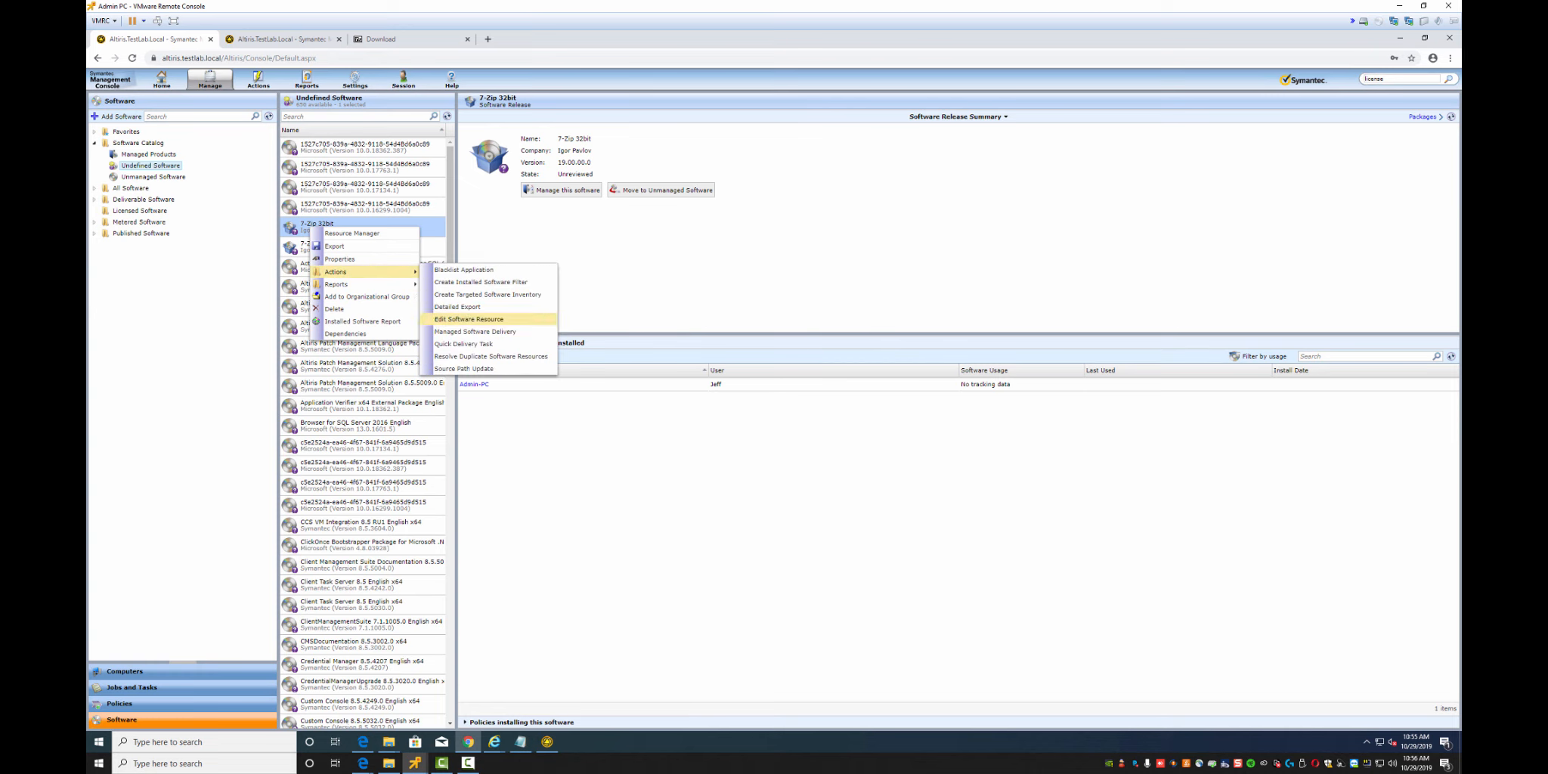
click(468, 319)
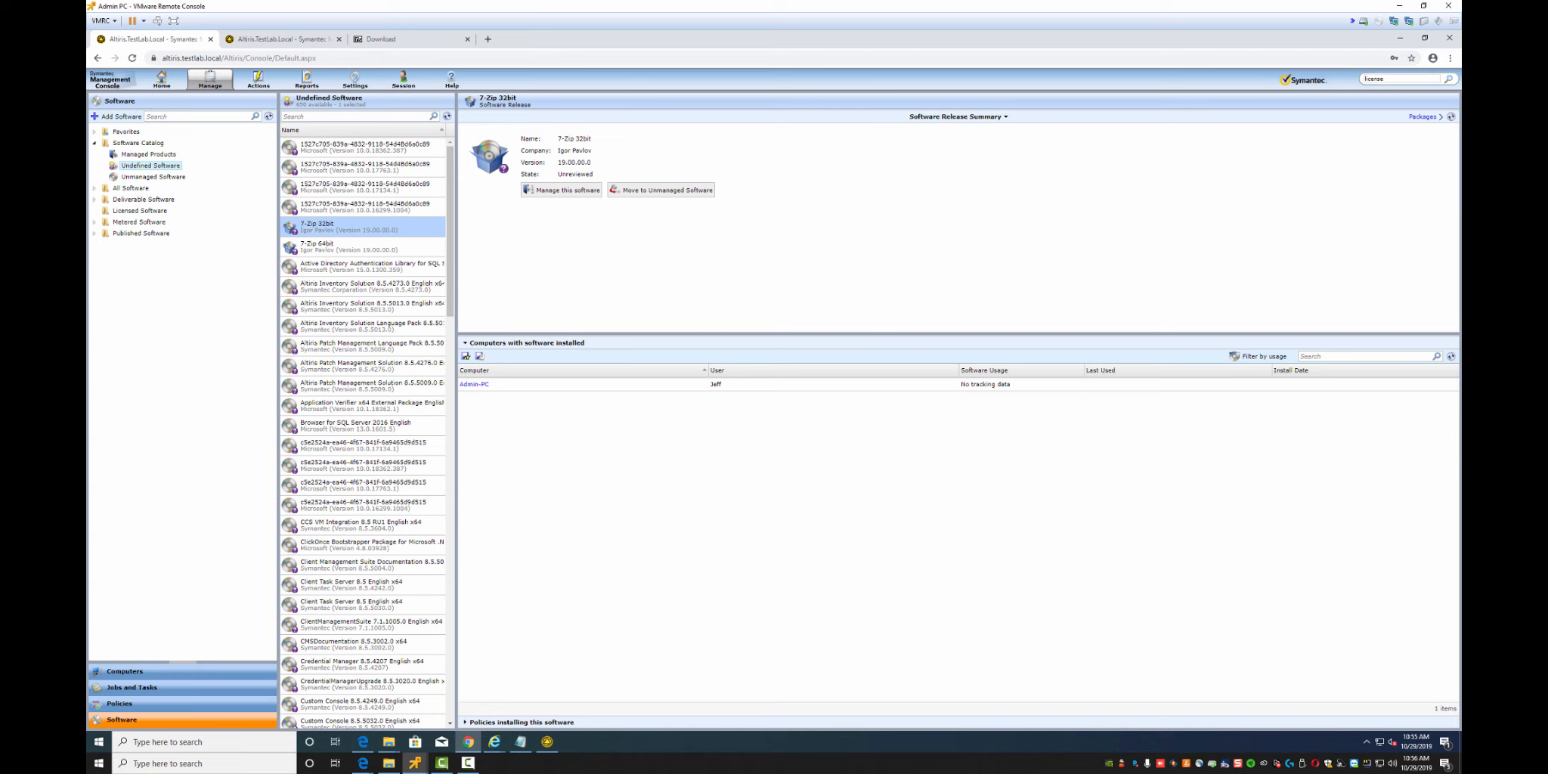
click(1422, 117)
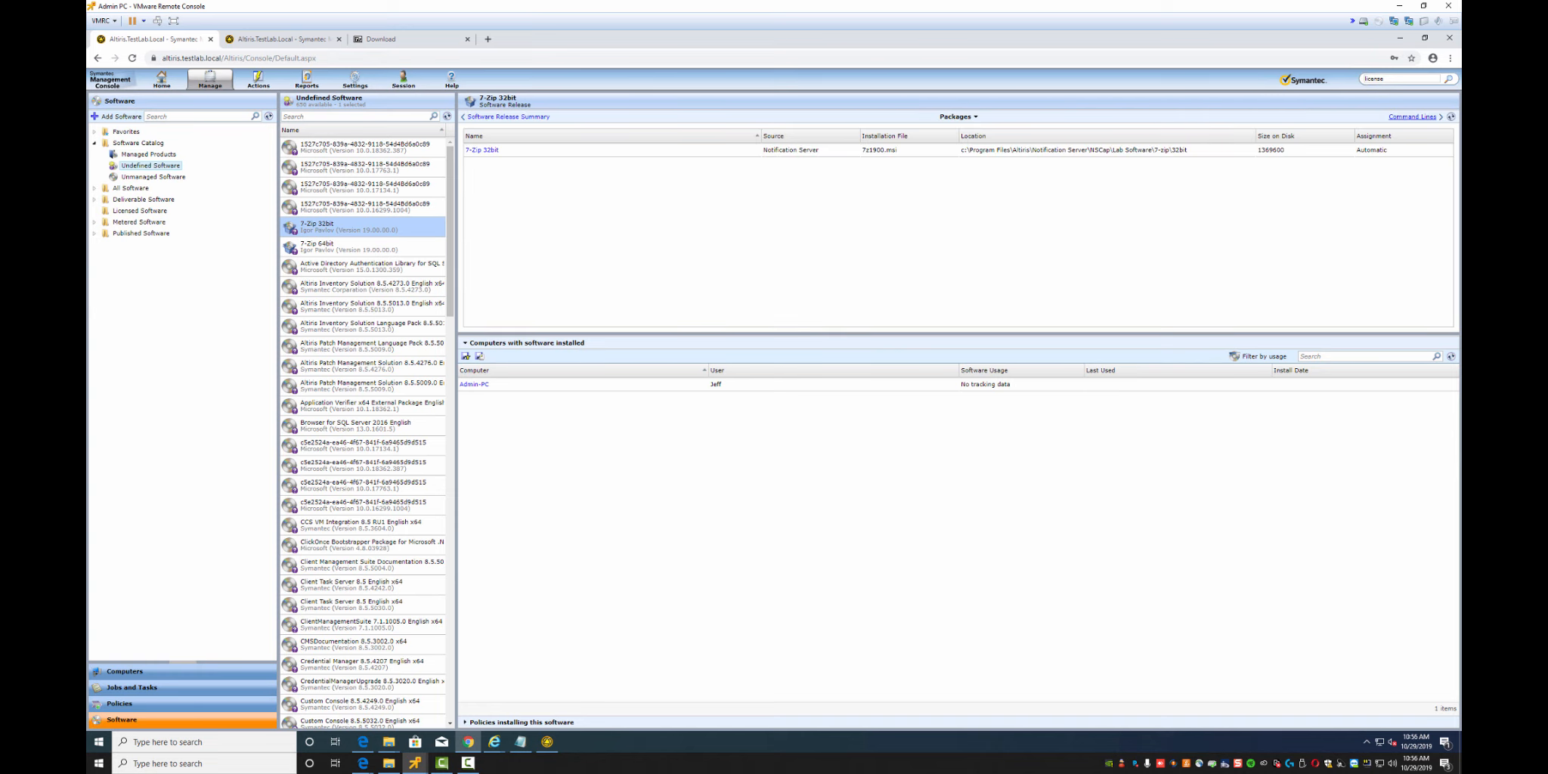
double_click(1422, 117)
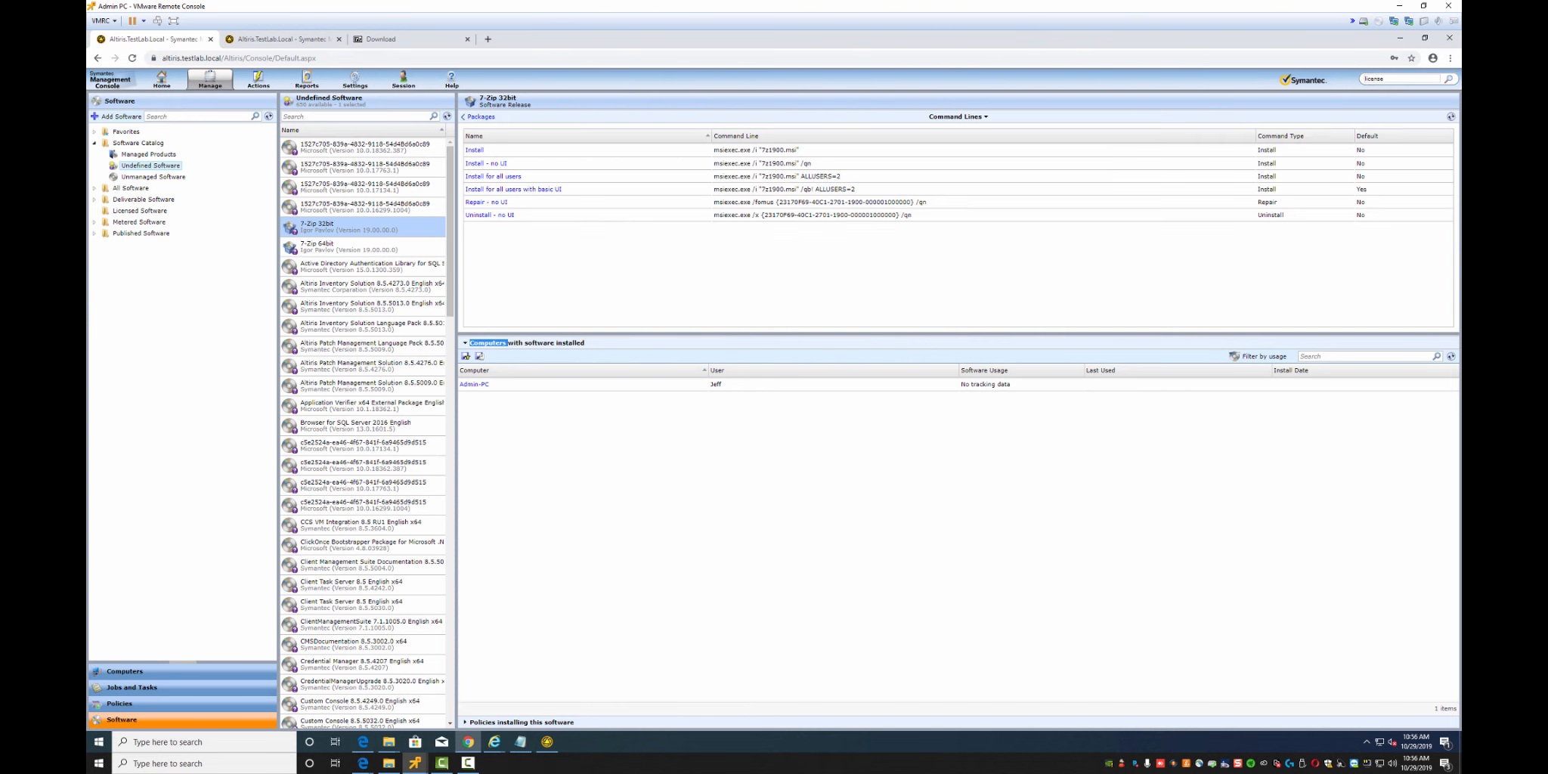
click(481, 117)
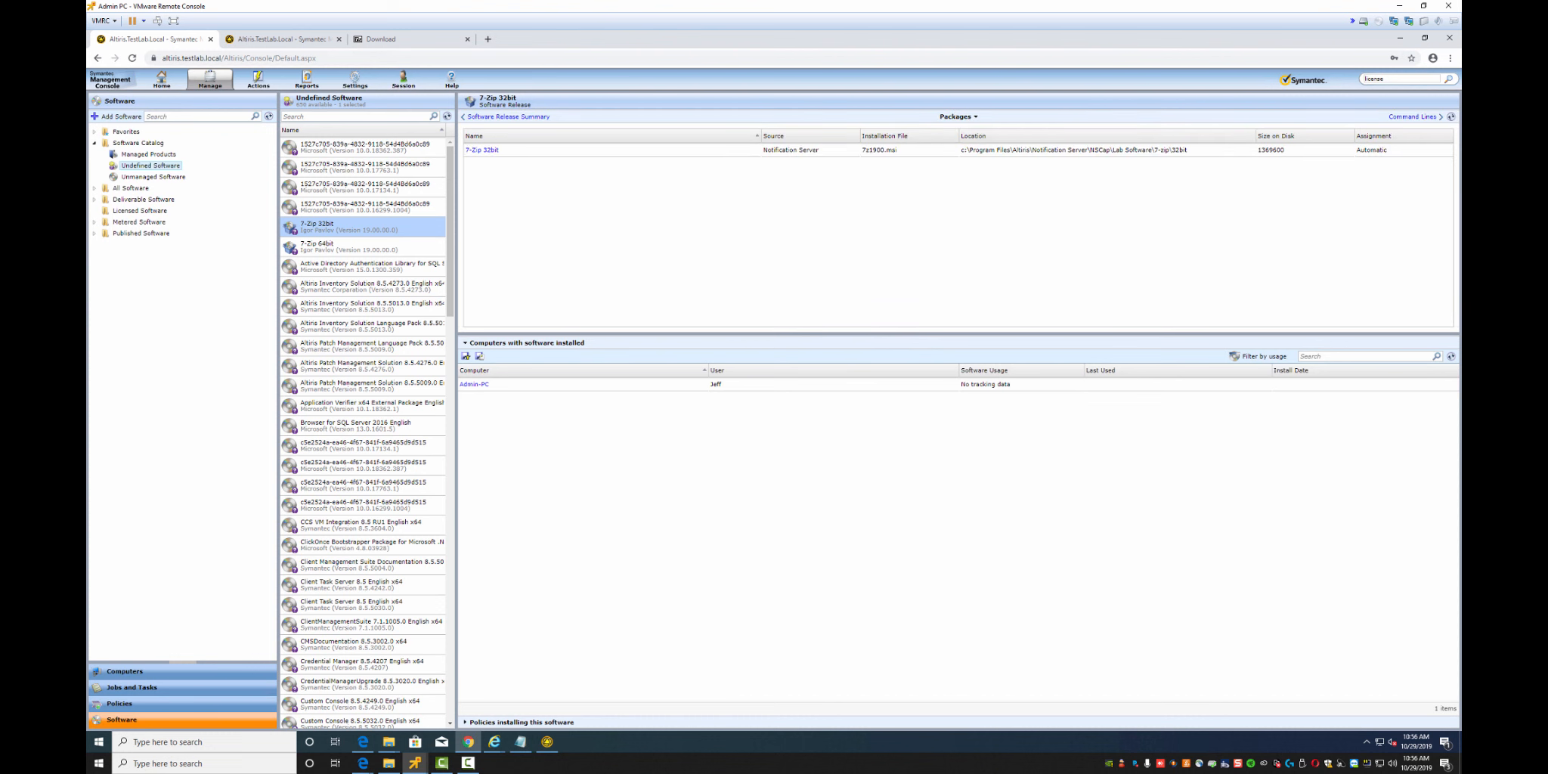
Assign the 7-Zip 32bit package to All Package Servers
click(481, 150)
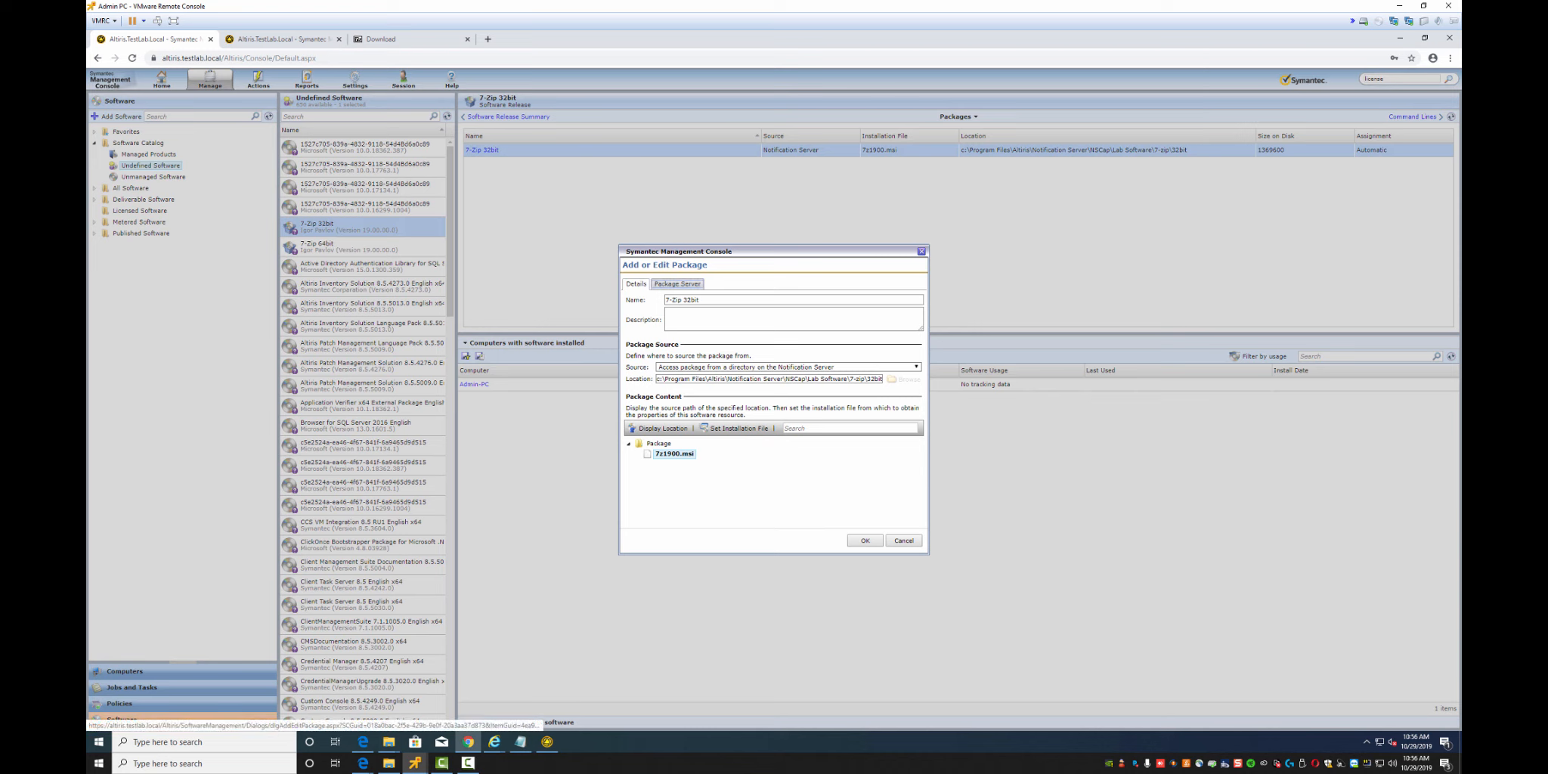
click(677, 284)
click(793, 332)
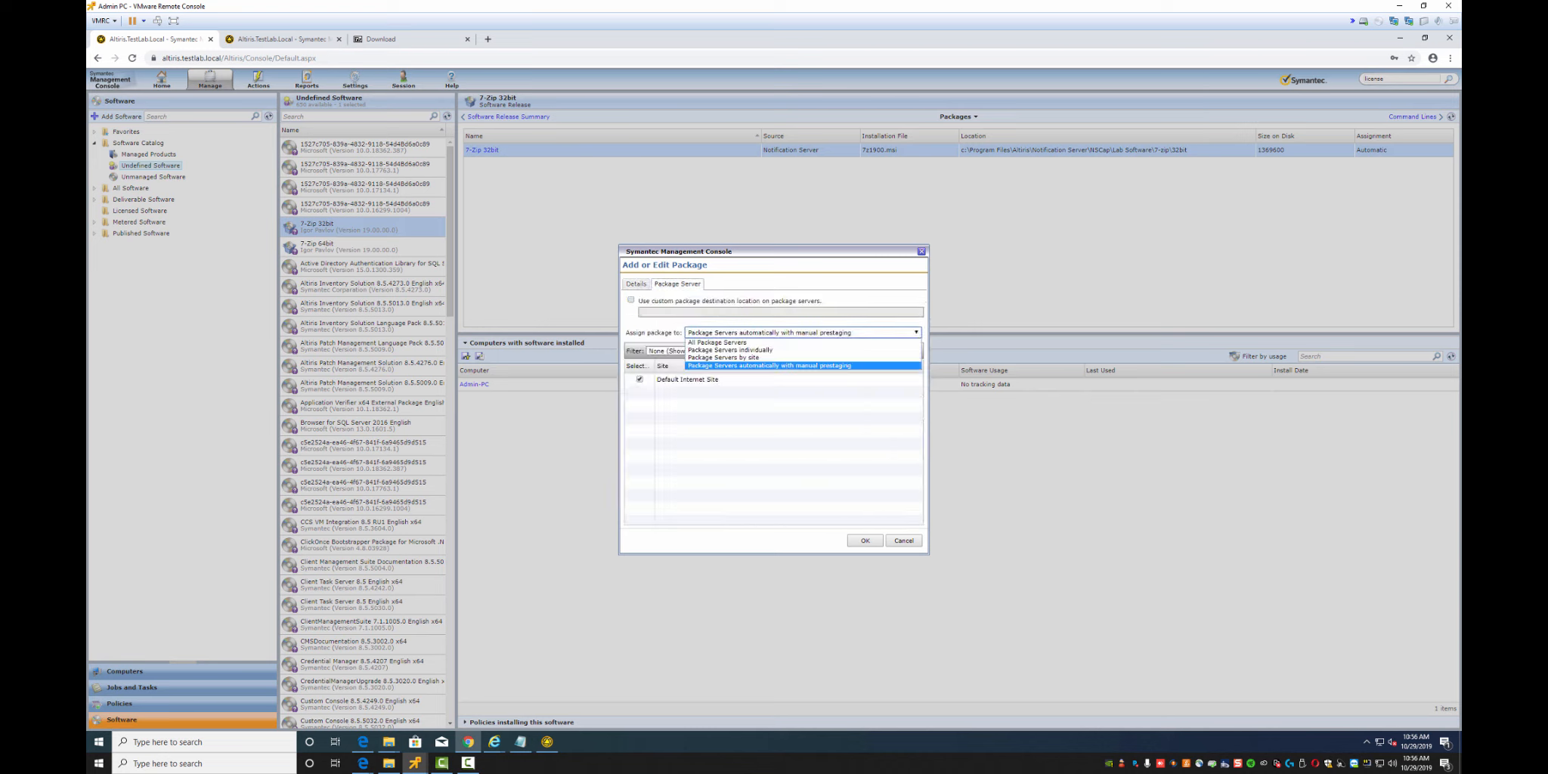
click(718, 342)
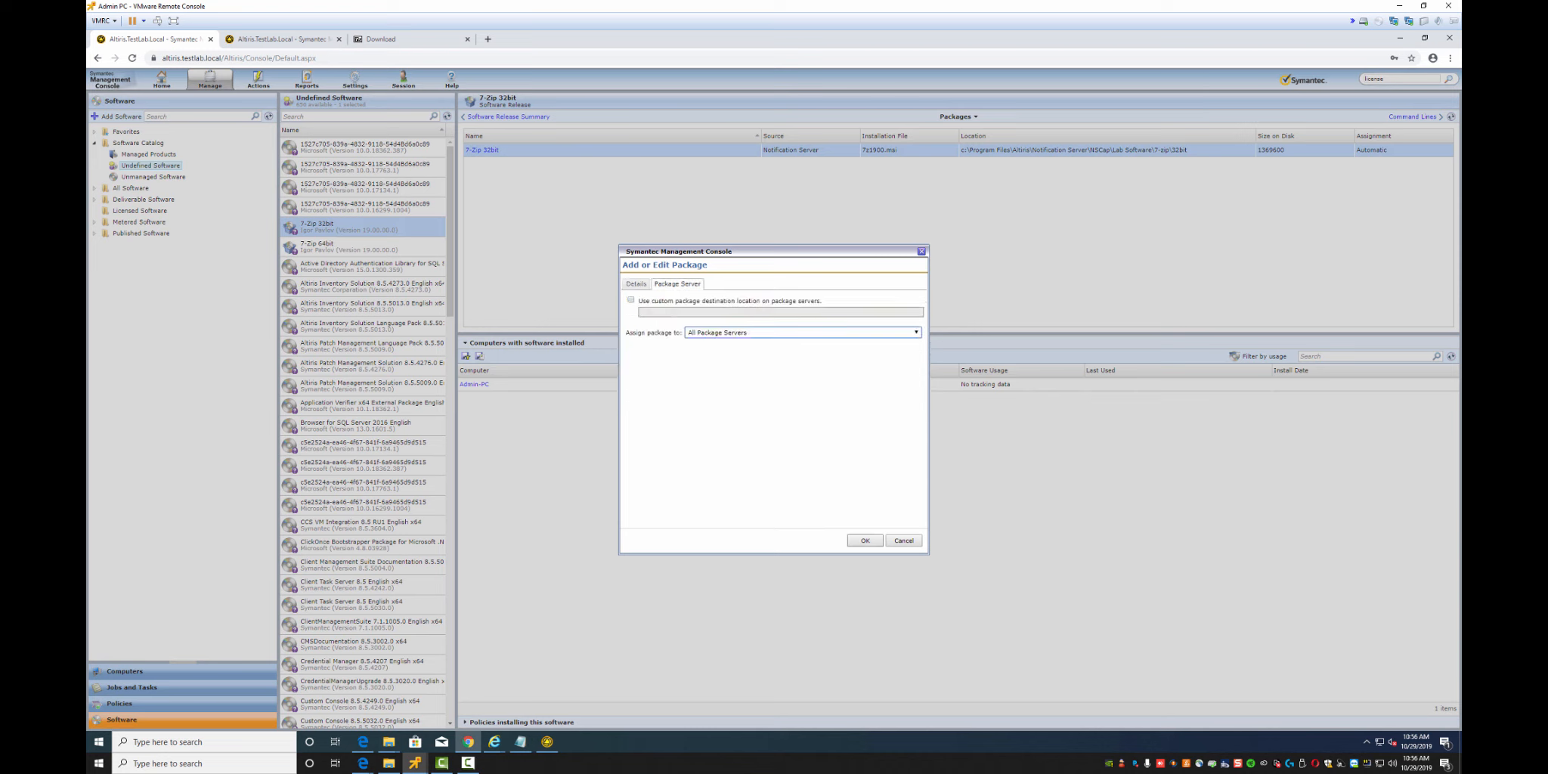
click(865, 540)
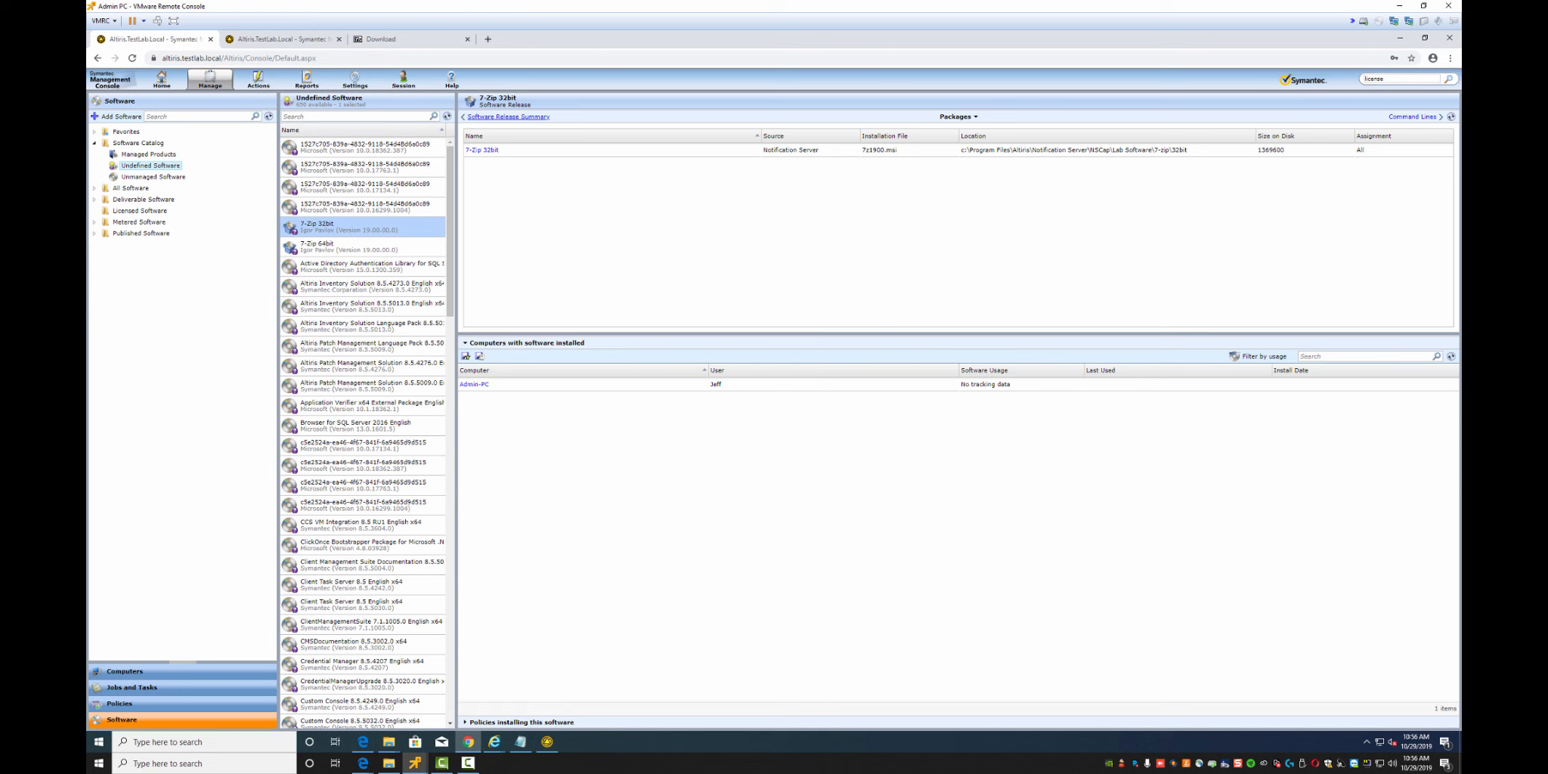
Manage the release under the existing 7-Zip 32bit product with Company filter 'Igor Pavlov'
click(508, 117)
click(563, 190)
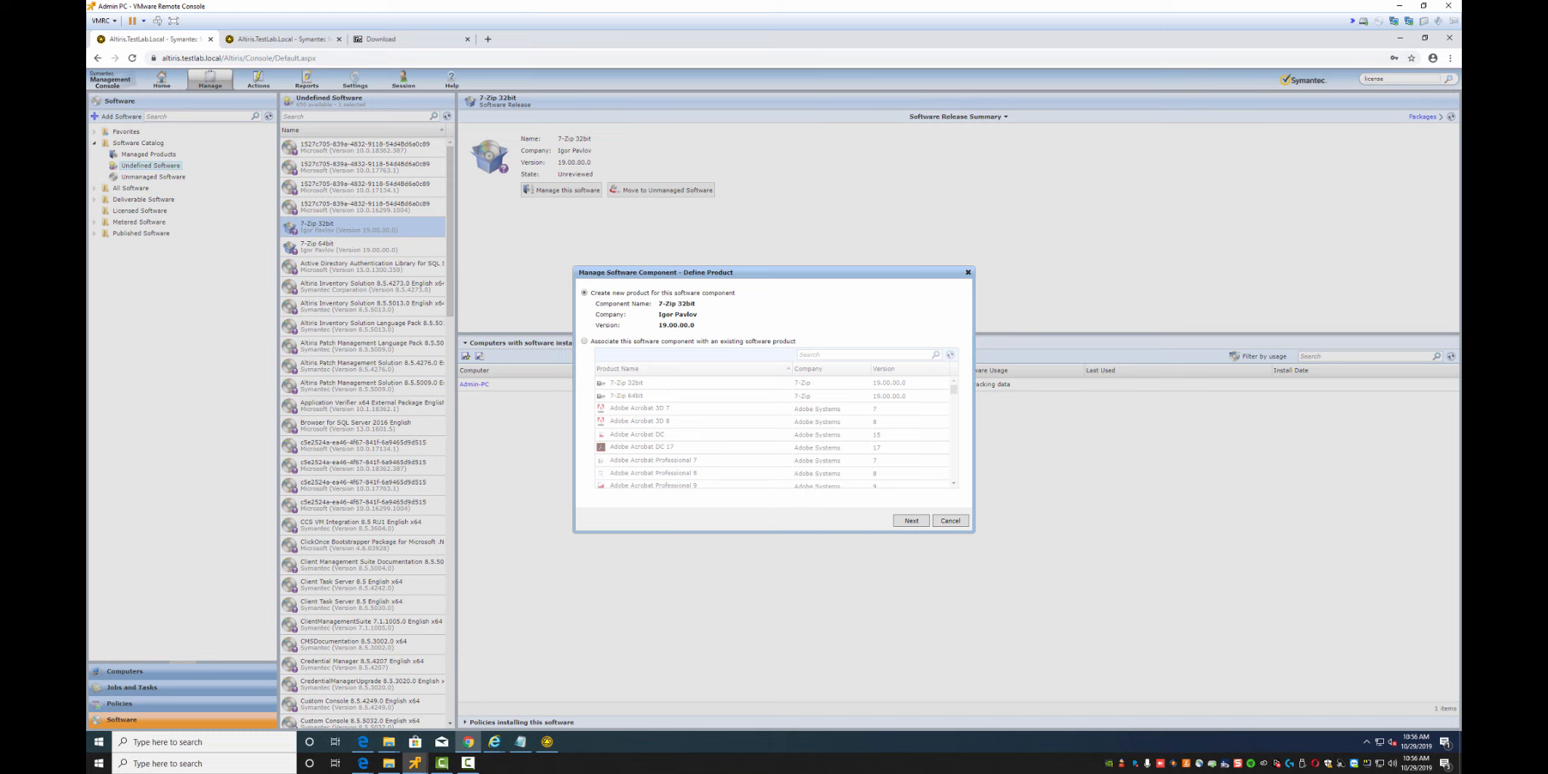
click(584, 340)
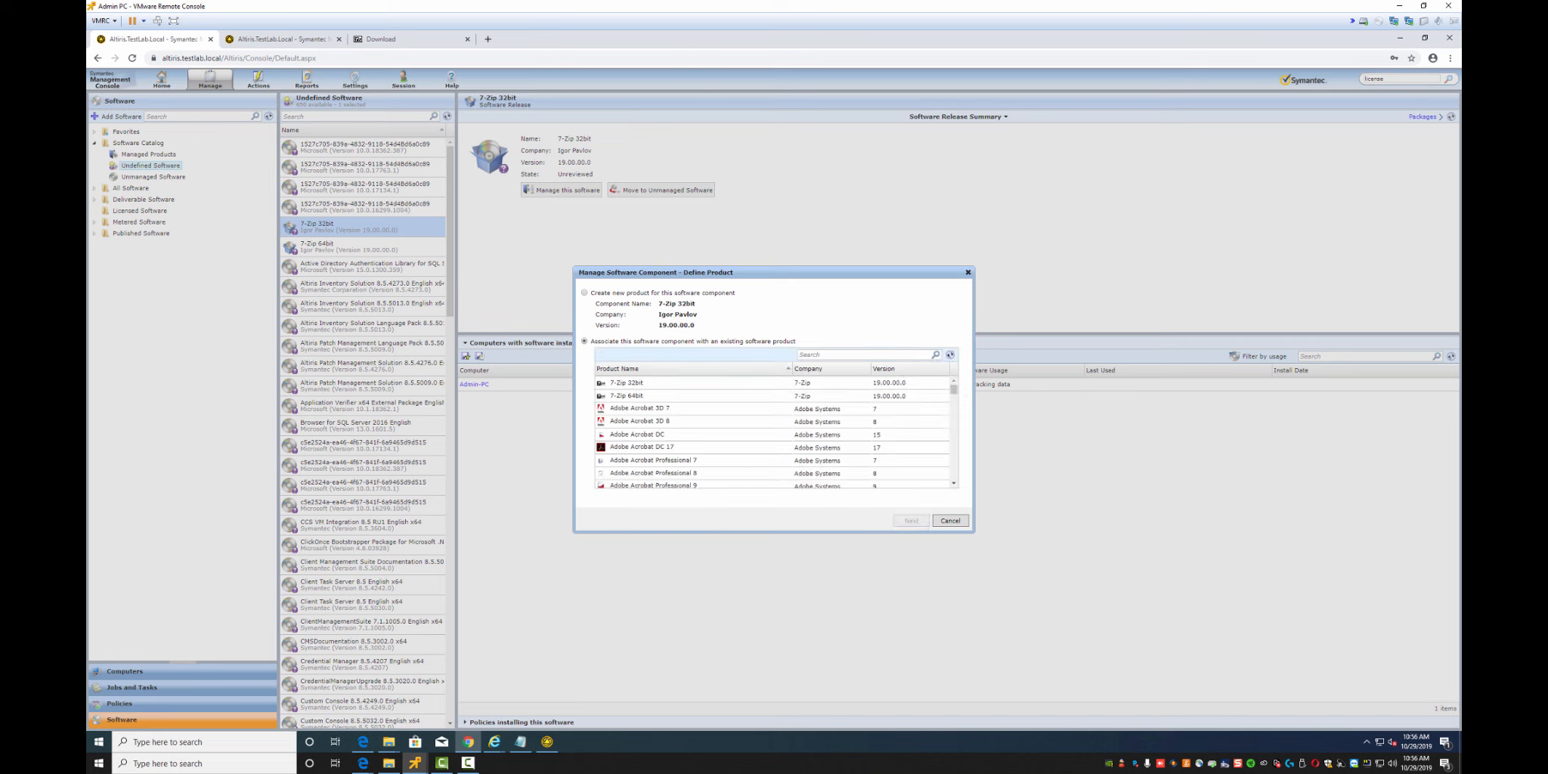
click(634, 383)
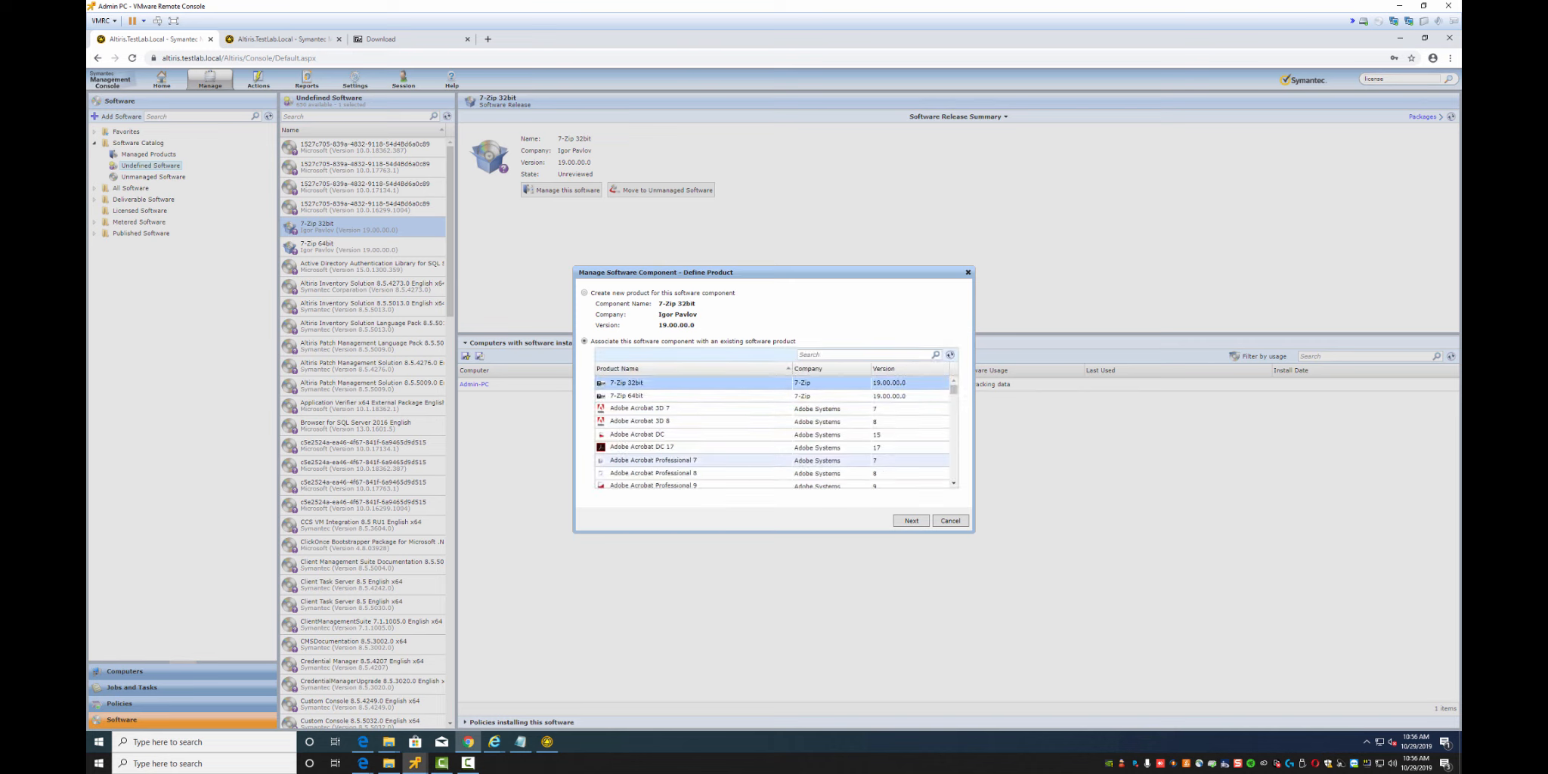
click(911, 521)
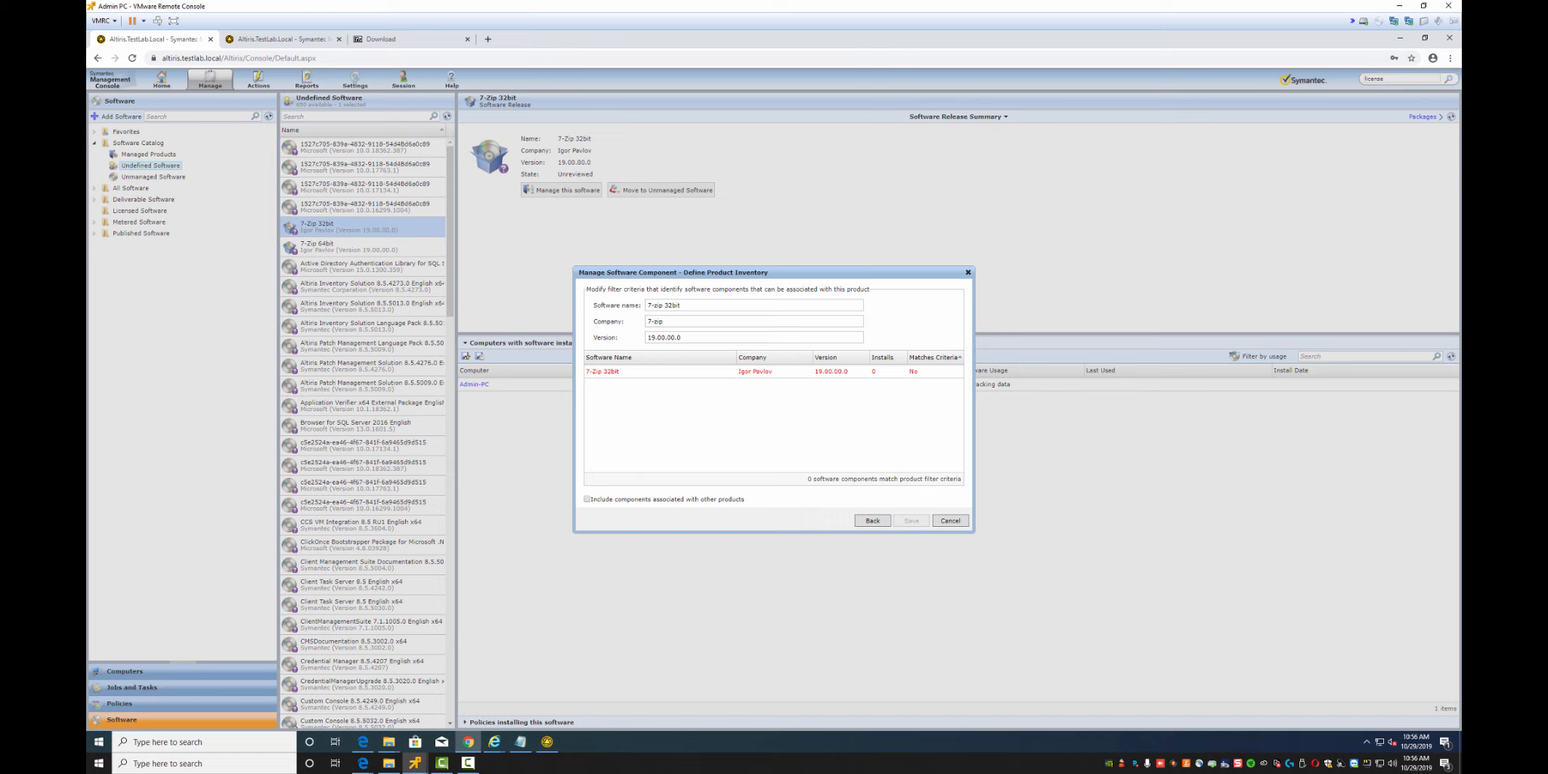
click(754, 371)
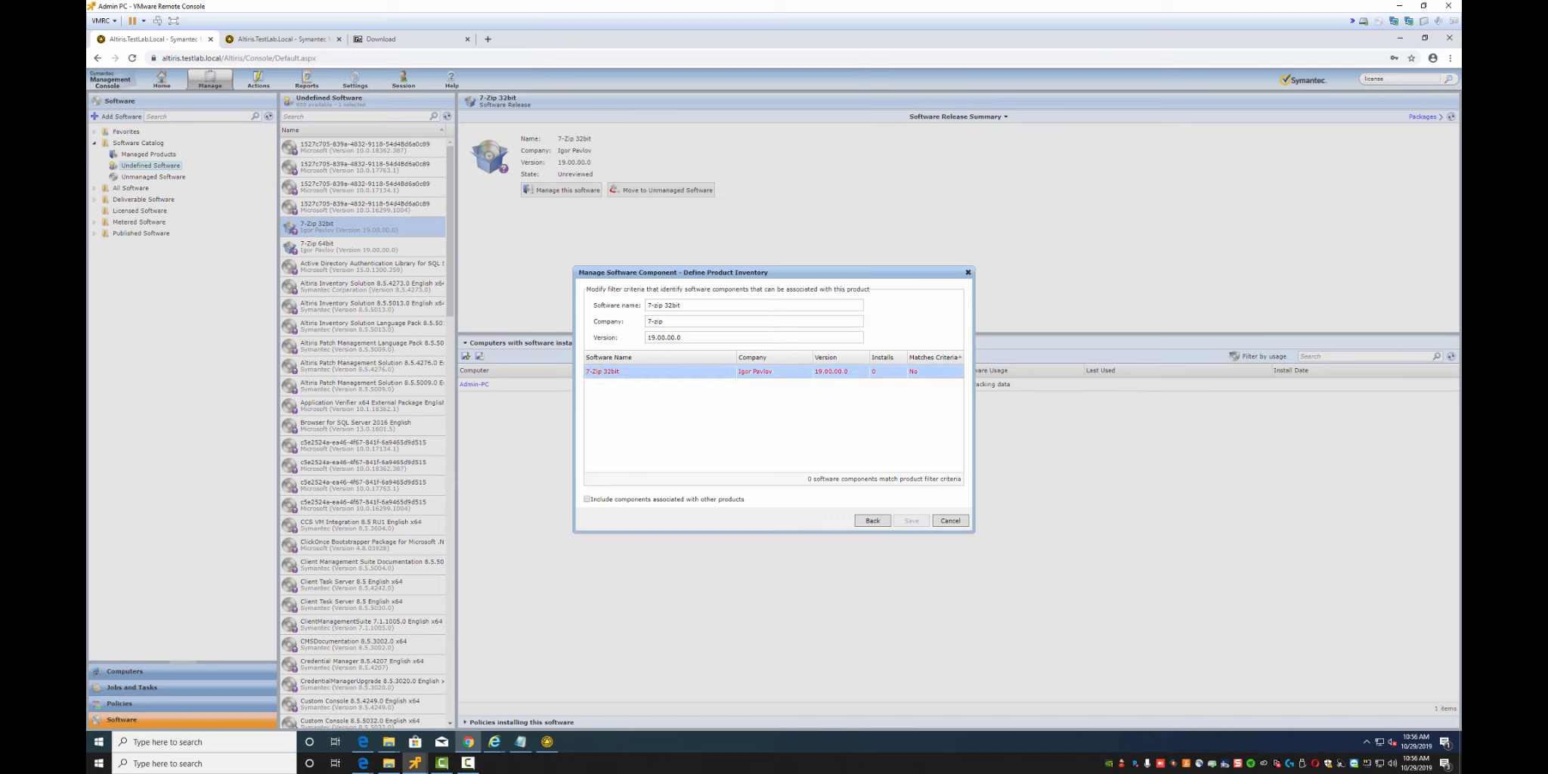
drag(664, 322, 646, 322)
text(Ig)
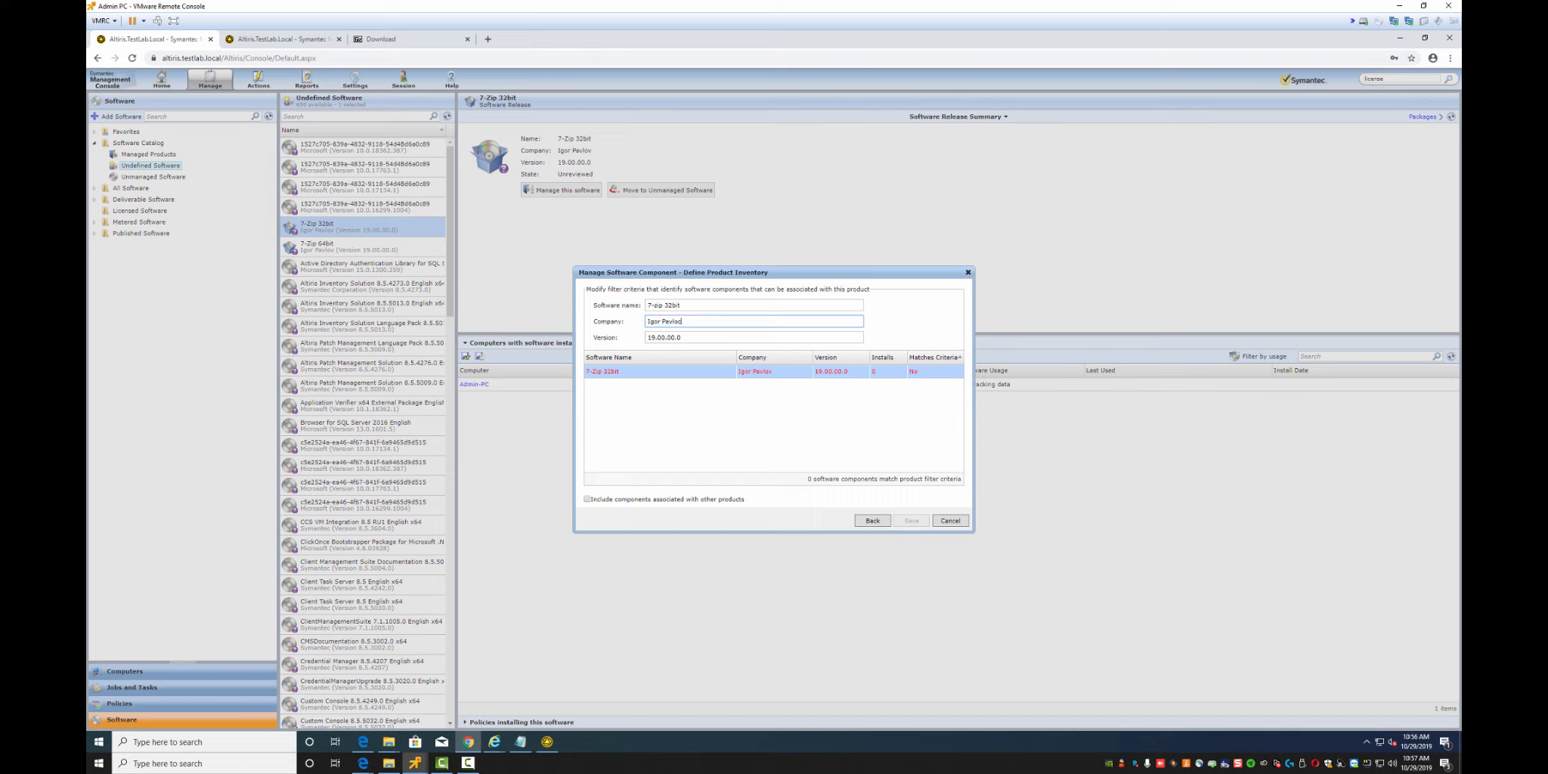
text(or Pavloc)
key(BackSpace)
text(v)
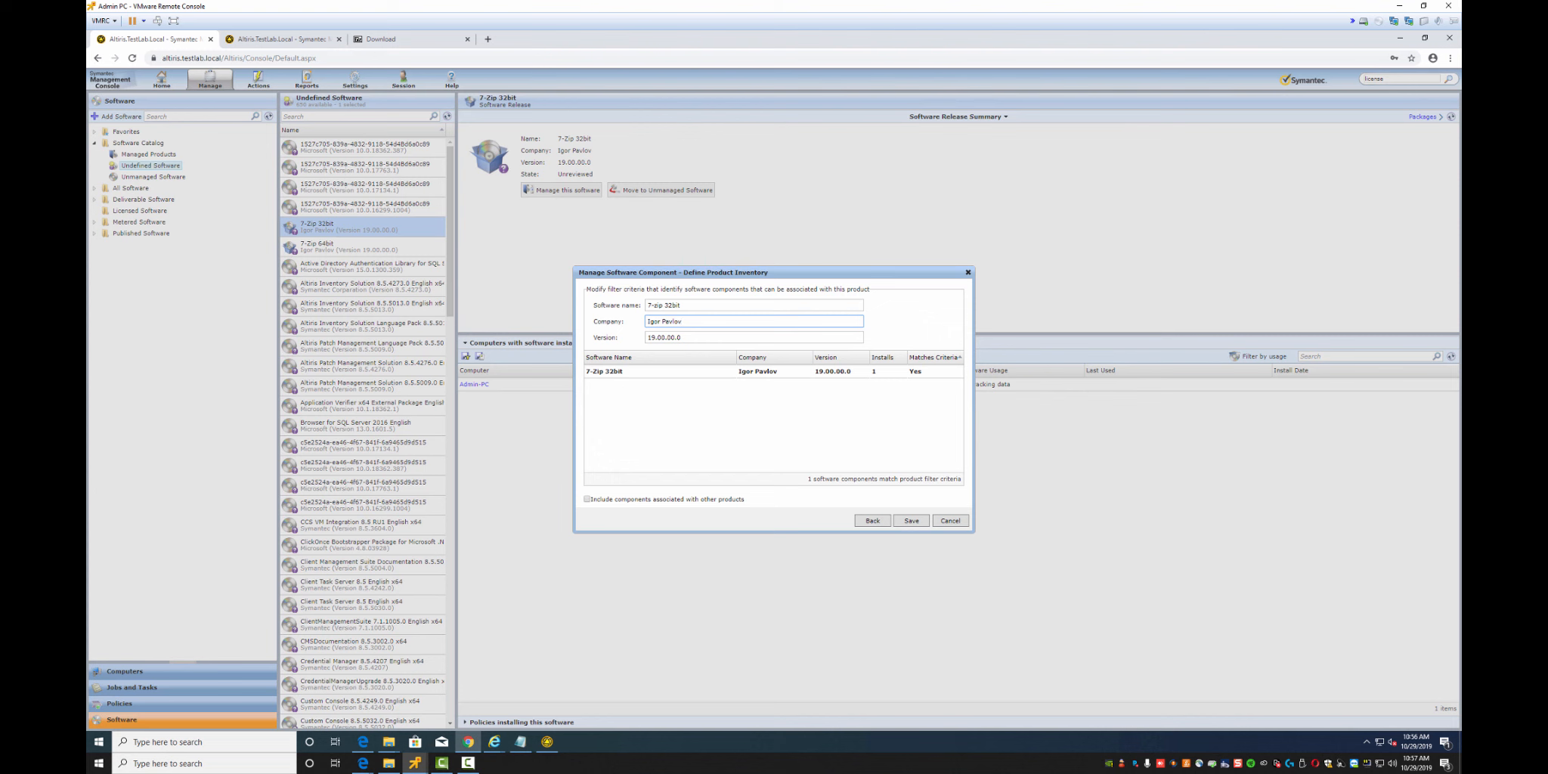
click(912, 521)
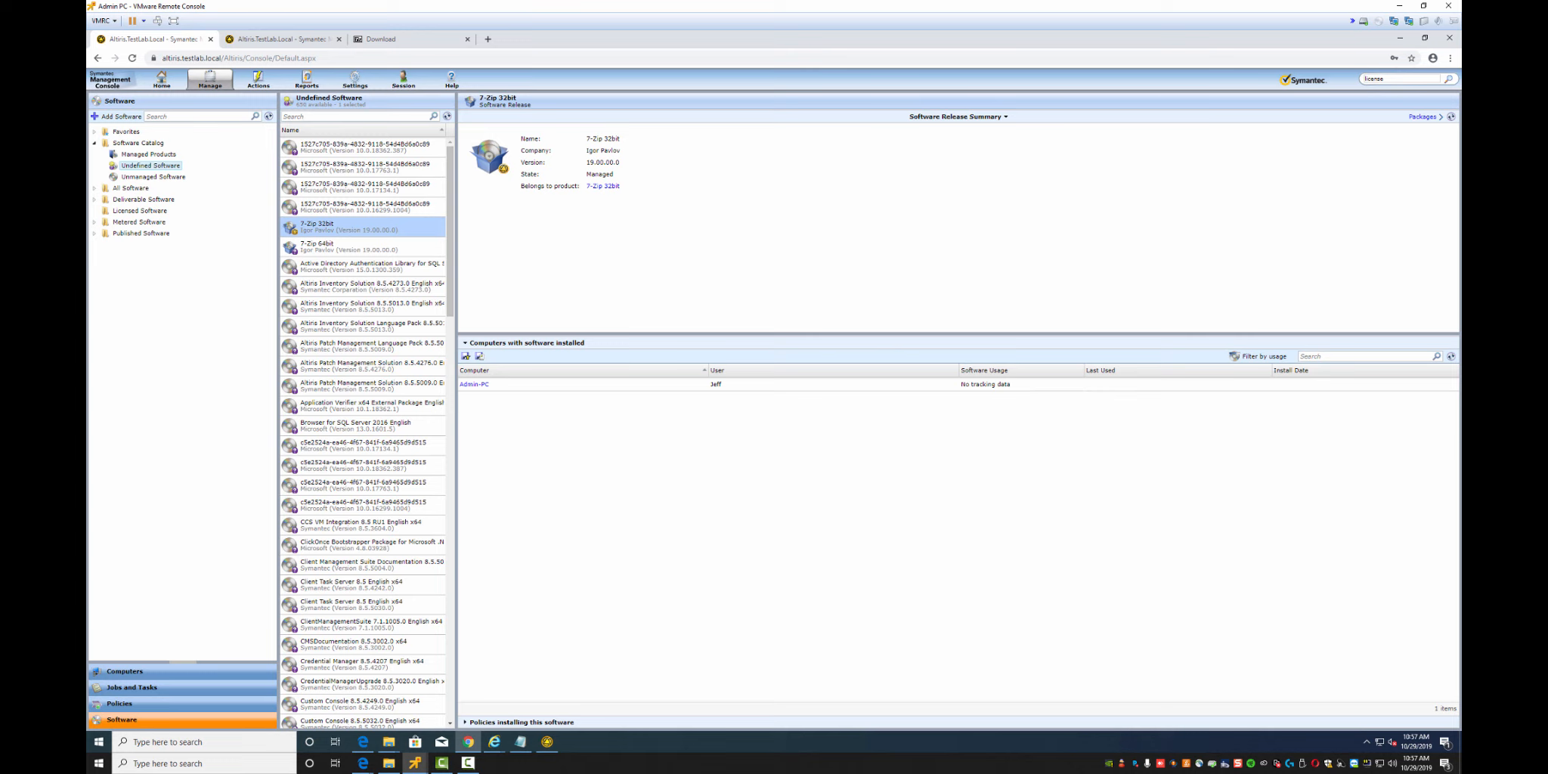
Manage the 7-Zip 64bit release under the existing 7-Zip 64bit product with Company 'Igor Pavlov'
click(333, 246)
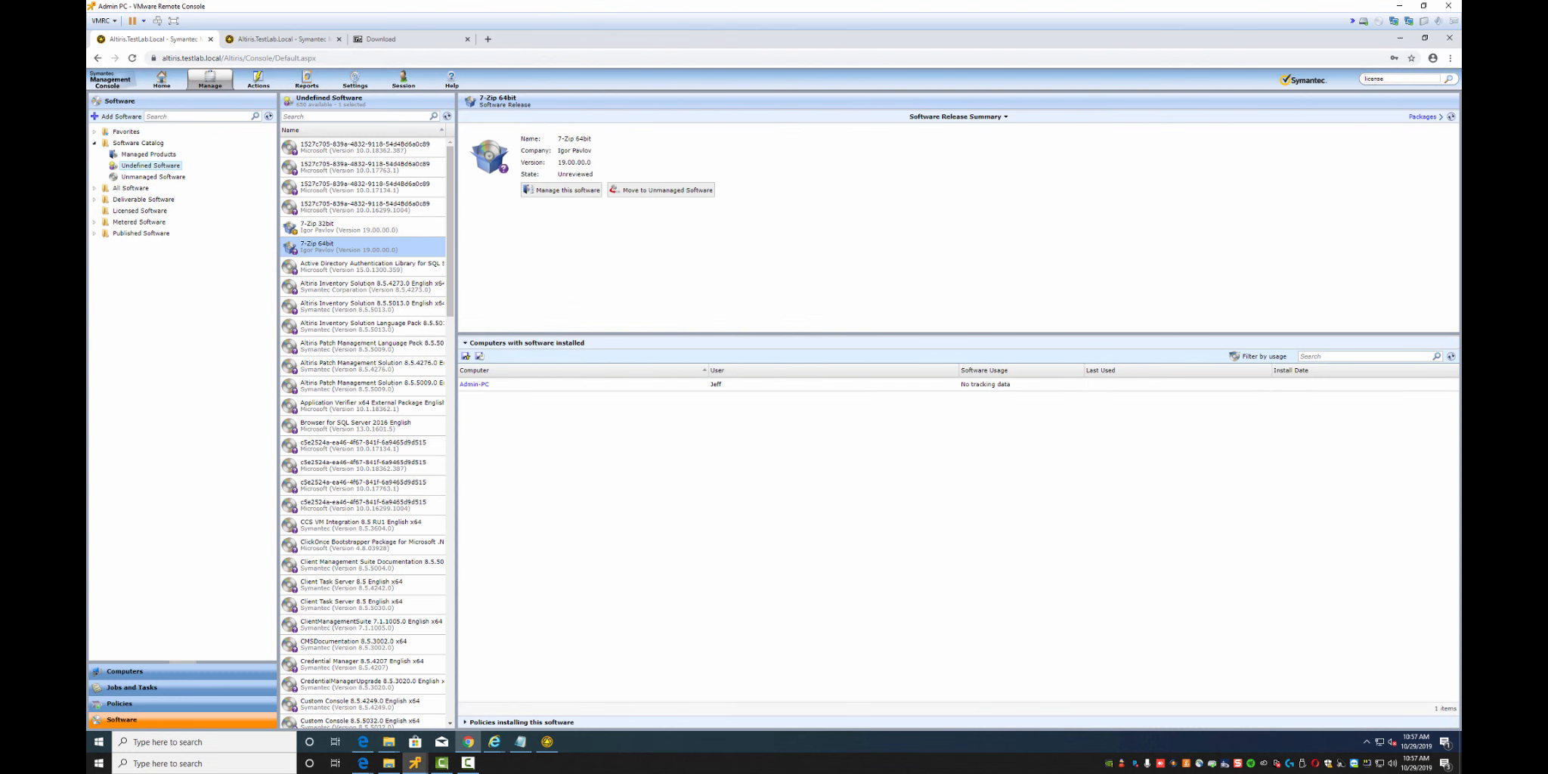
click(563, 190)
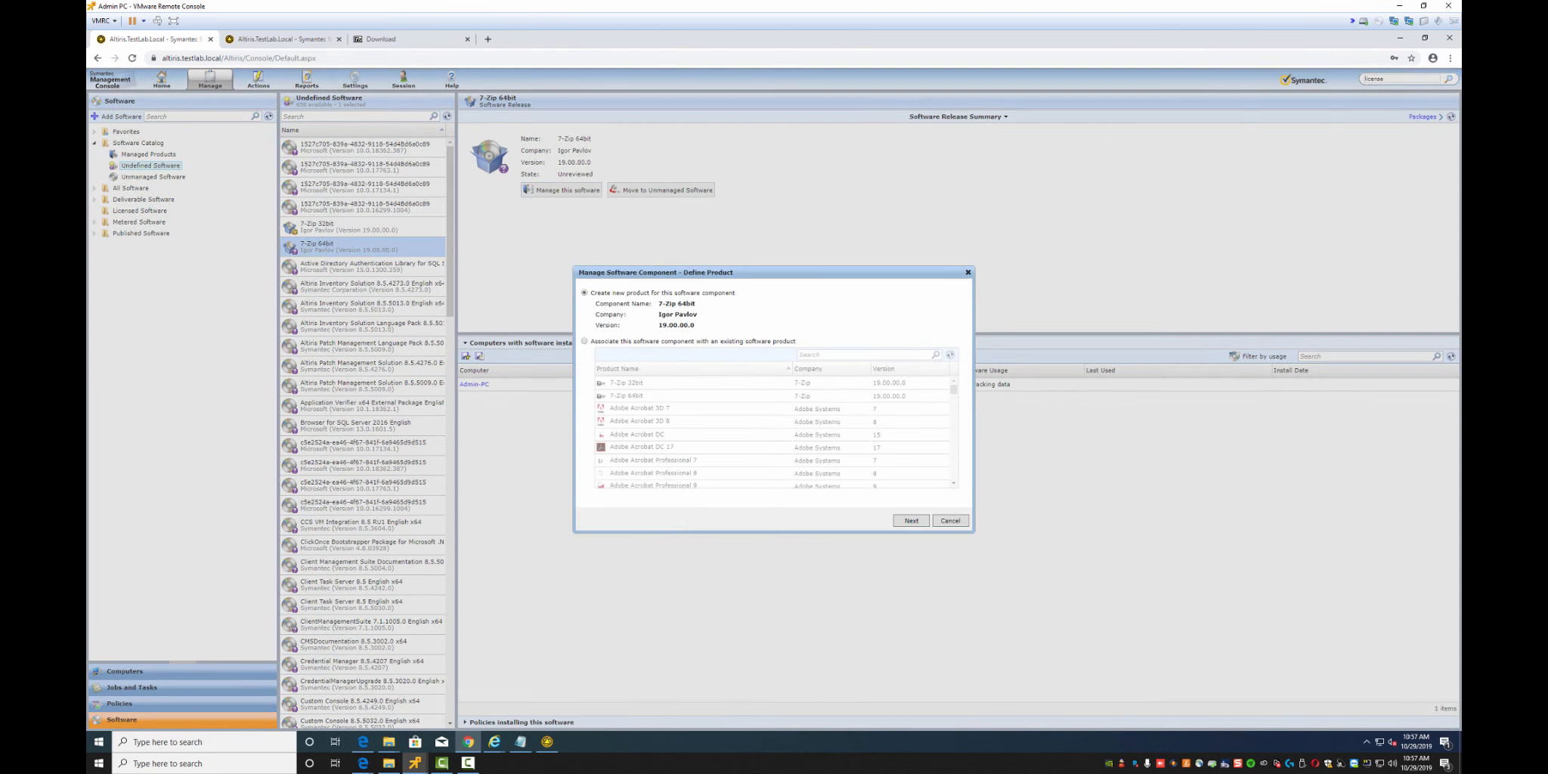
click(585, 341)
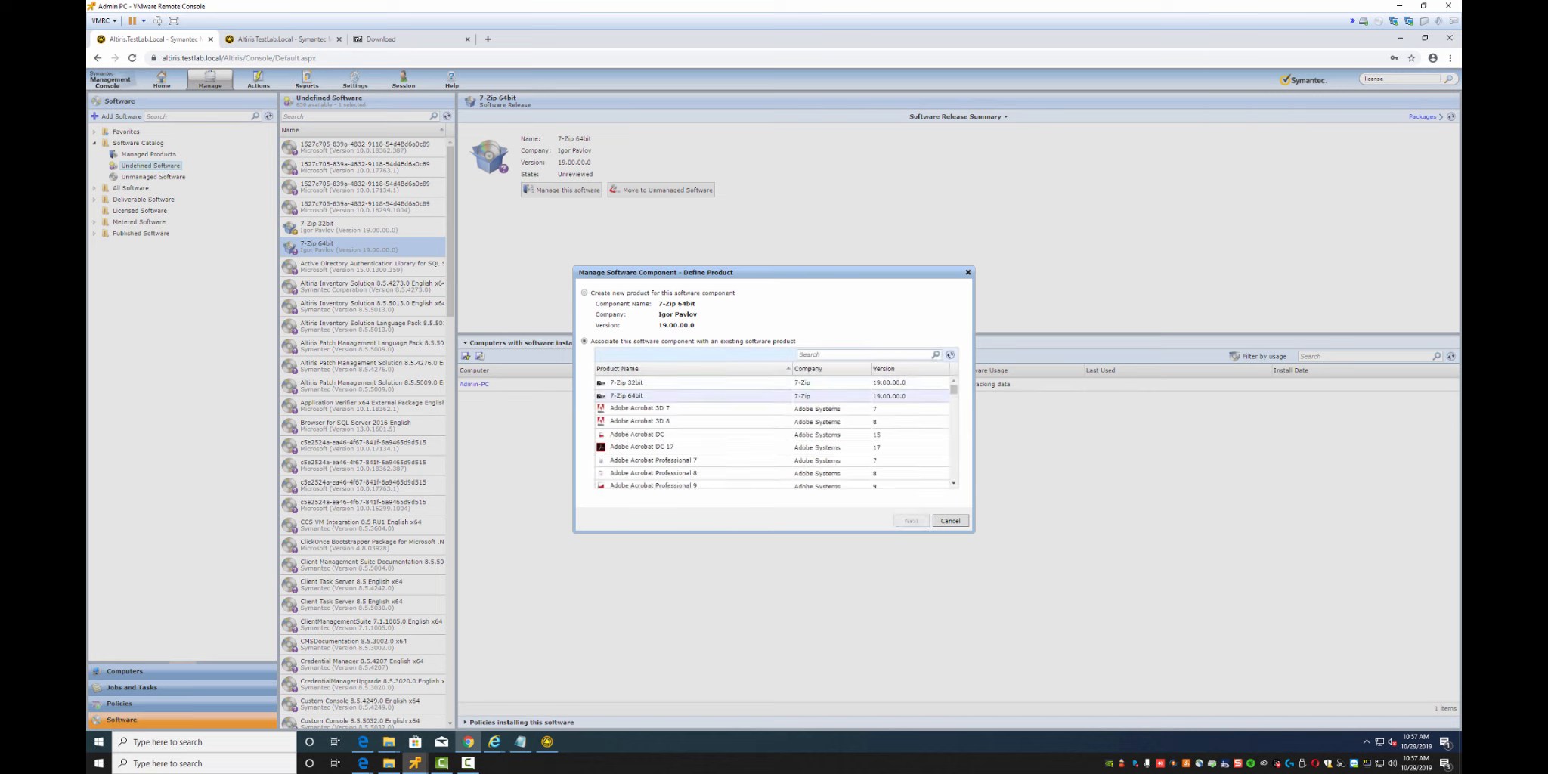
click(627, 396)
click(911, 520)
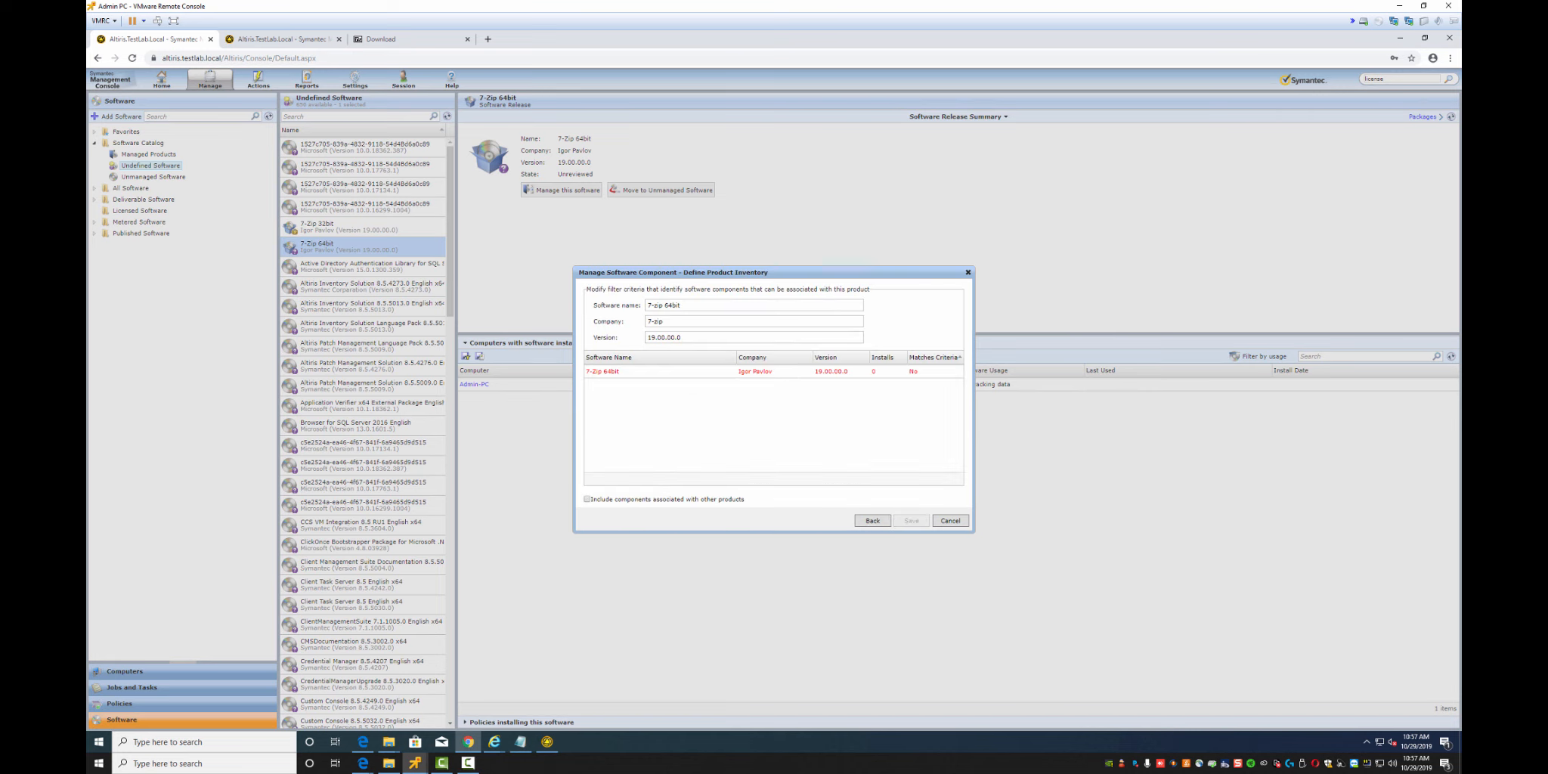
drag(665, 321, 646, 321)
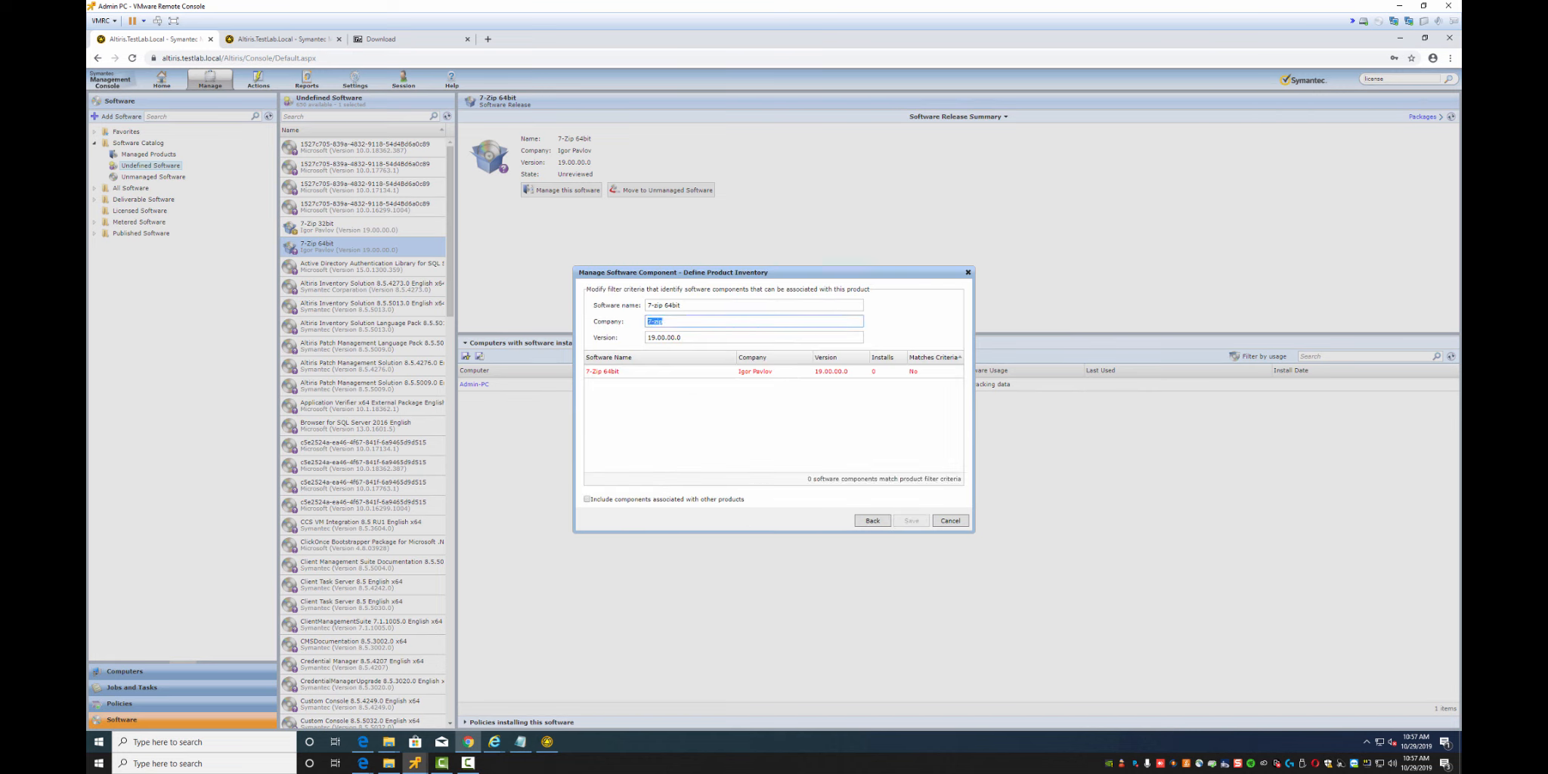
text(Igor Pavlov)
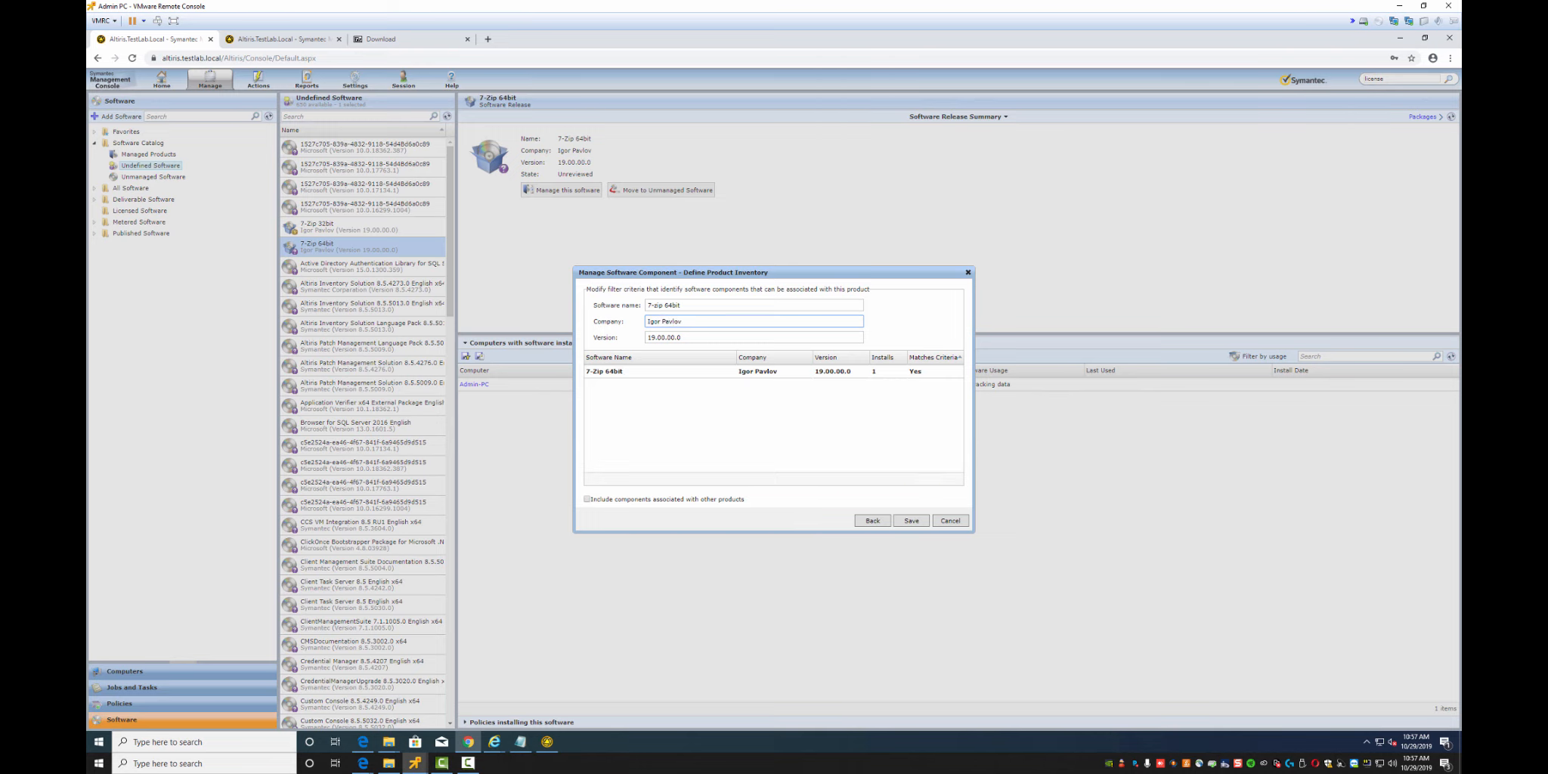
click(911, 520)
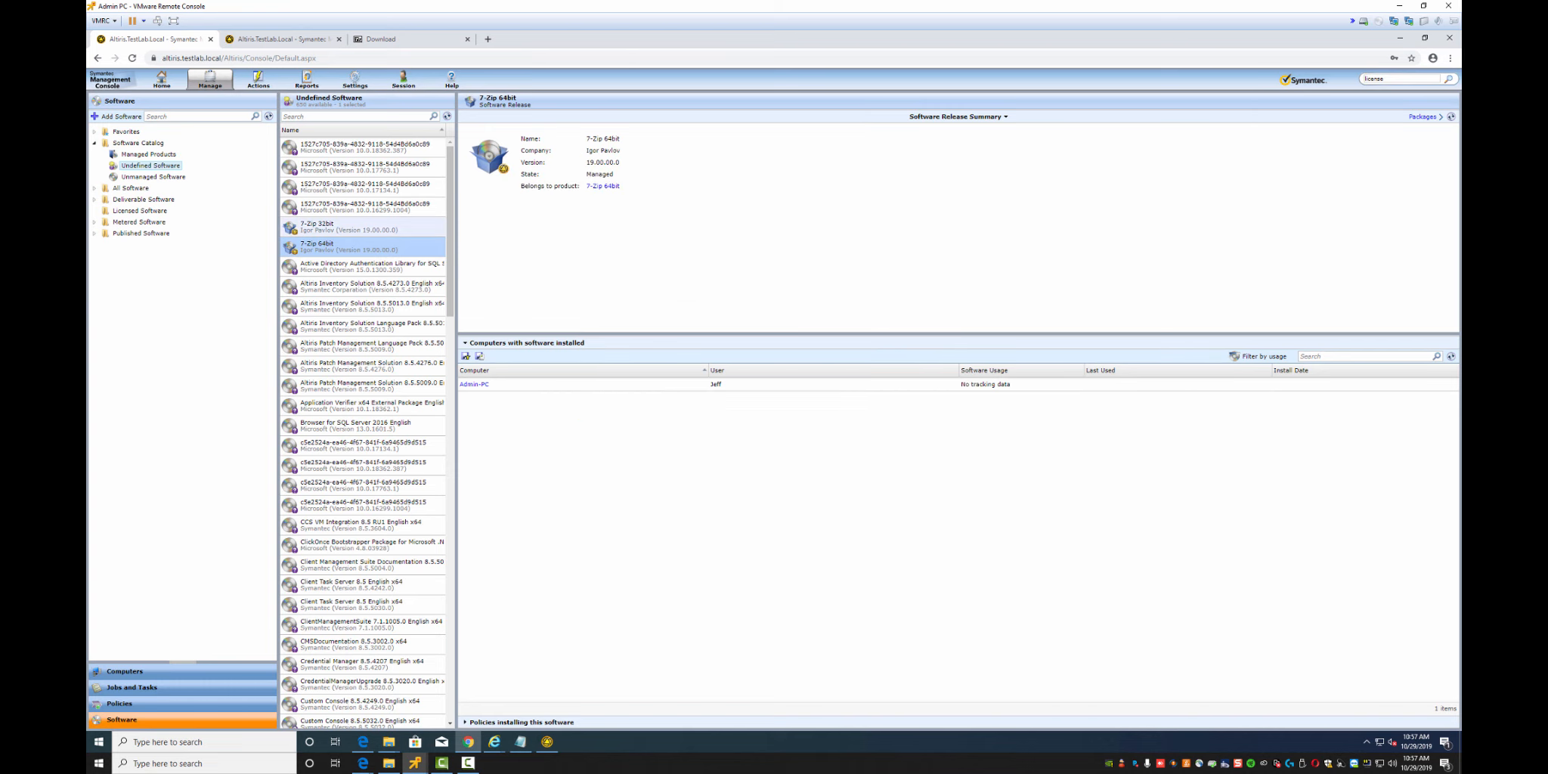
click(348, 227)
Open the 7-Zip 32bit software resource for editing
right_click(315, 227)
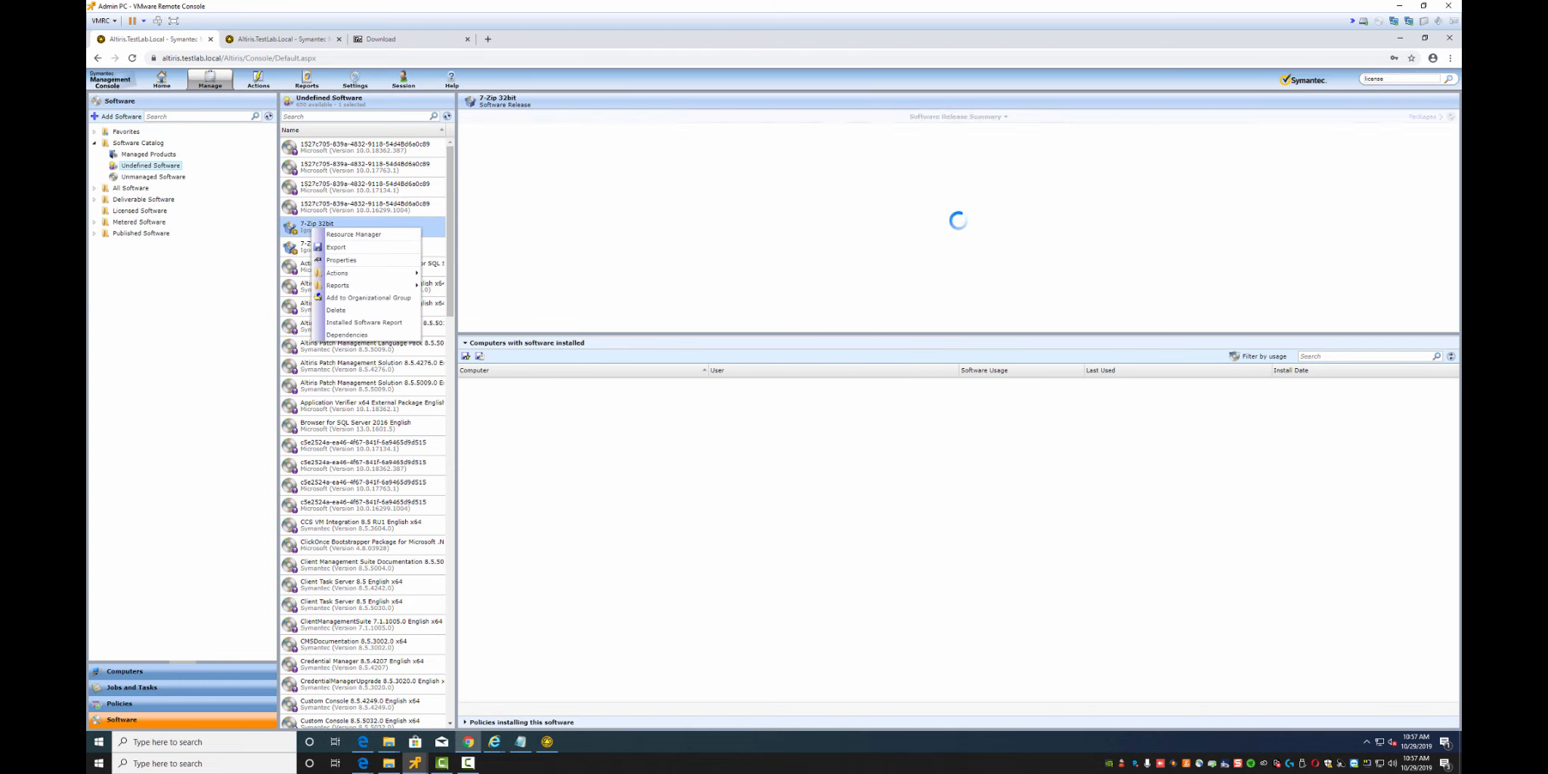
mouse_move(400, 285)
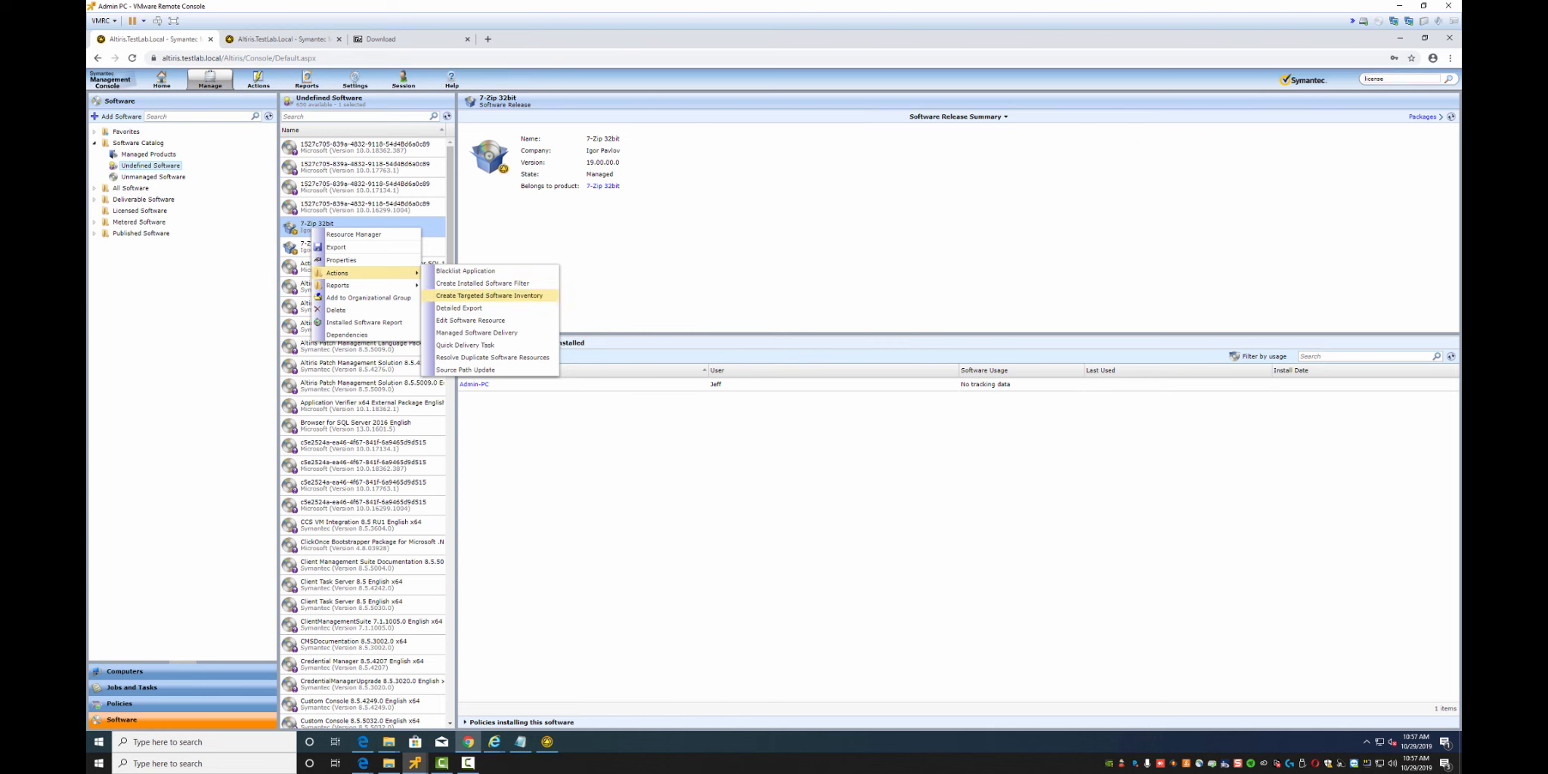
click(472, 319)
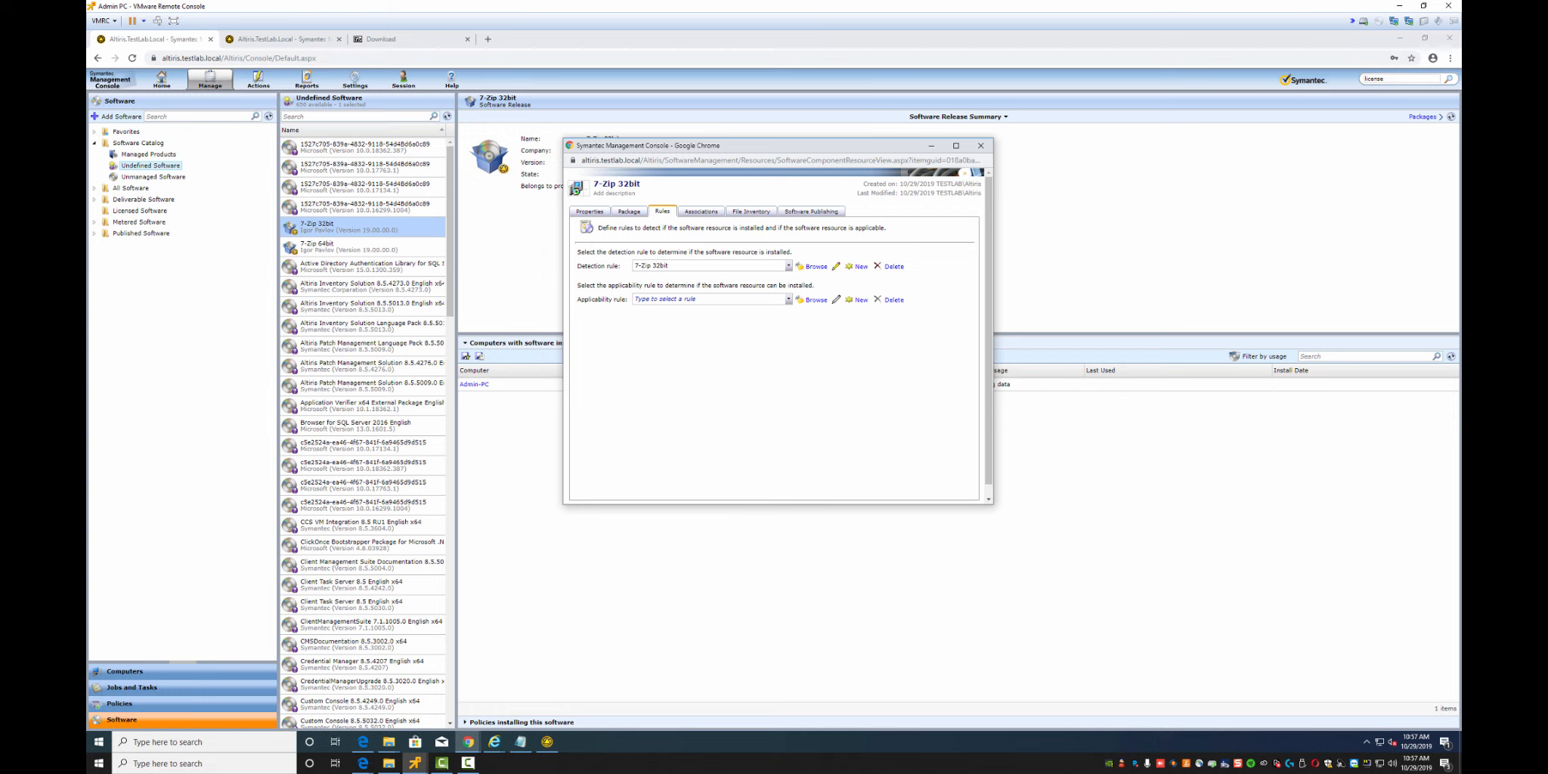
Clear the resource's applicability rule and begin a new rule in its place
click(709, 299)
text(32)
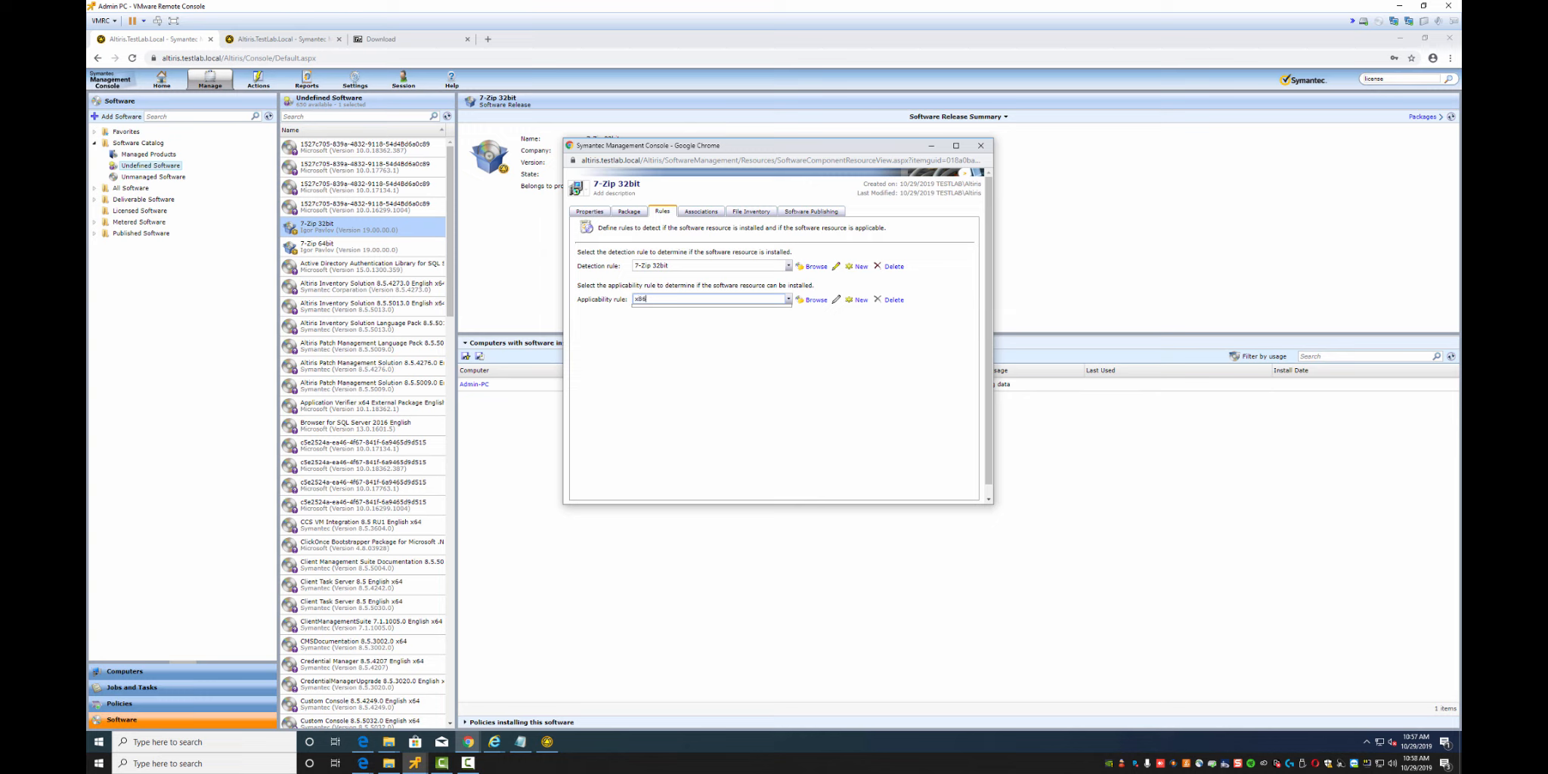
key(ctrl+a)
text(32)
key(ctrl+a)
click(708, 360)
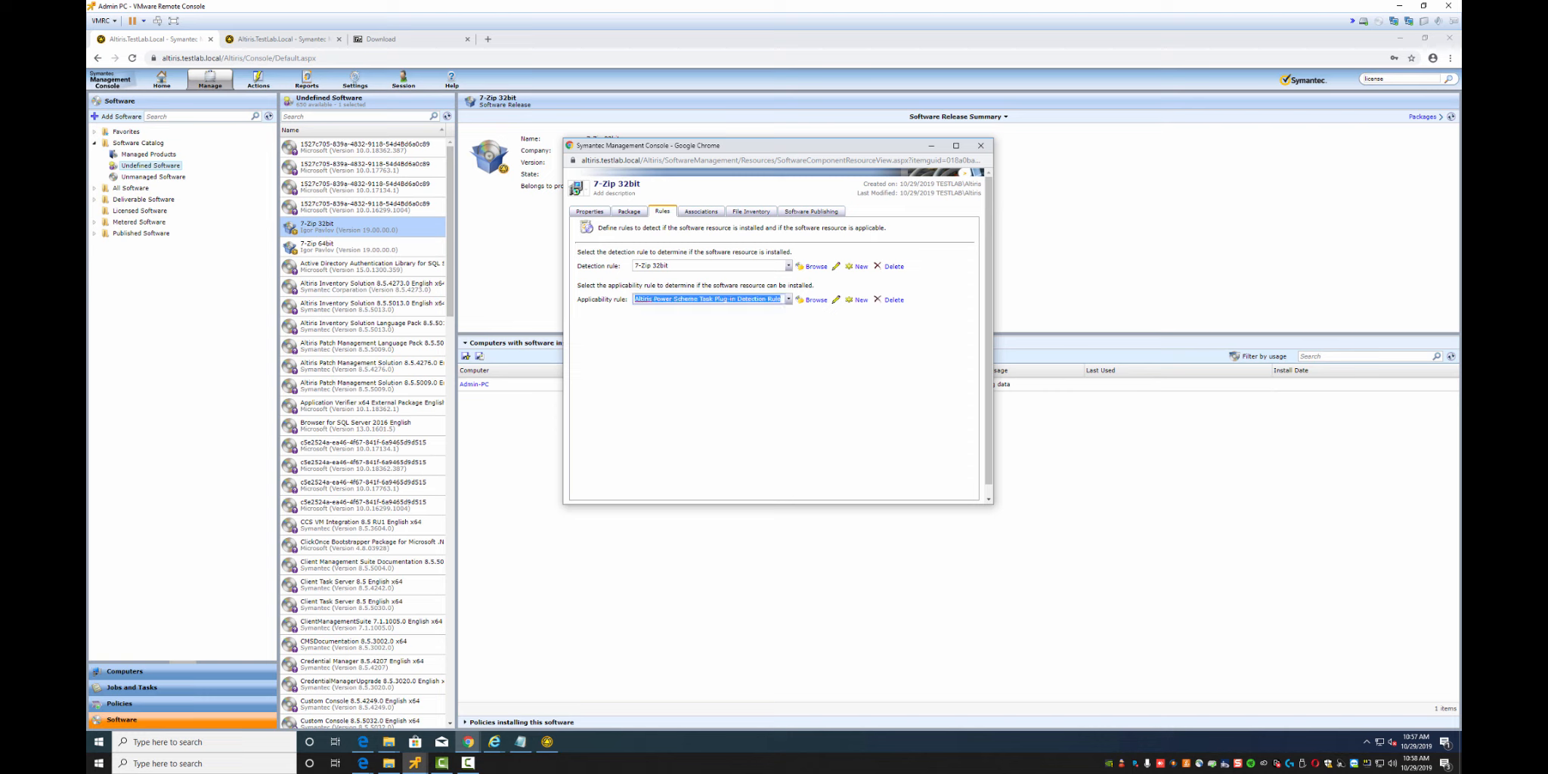
key(BackSpace)
click(859, 299)
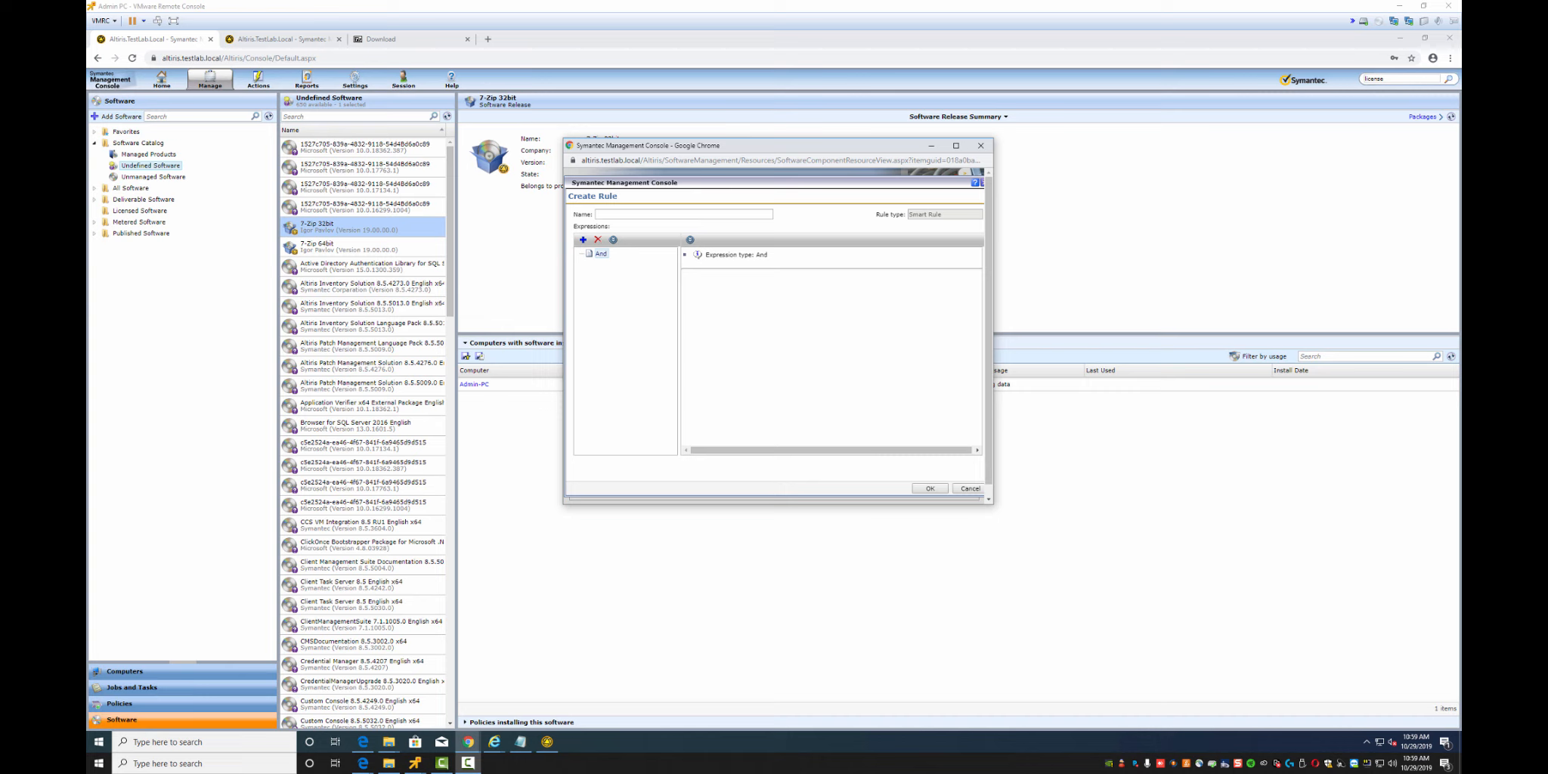
Define the new rule '32bit' as Not 64-bit Windows Installed and save it
right_click(599, 254)
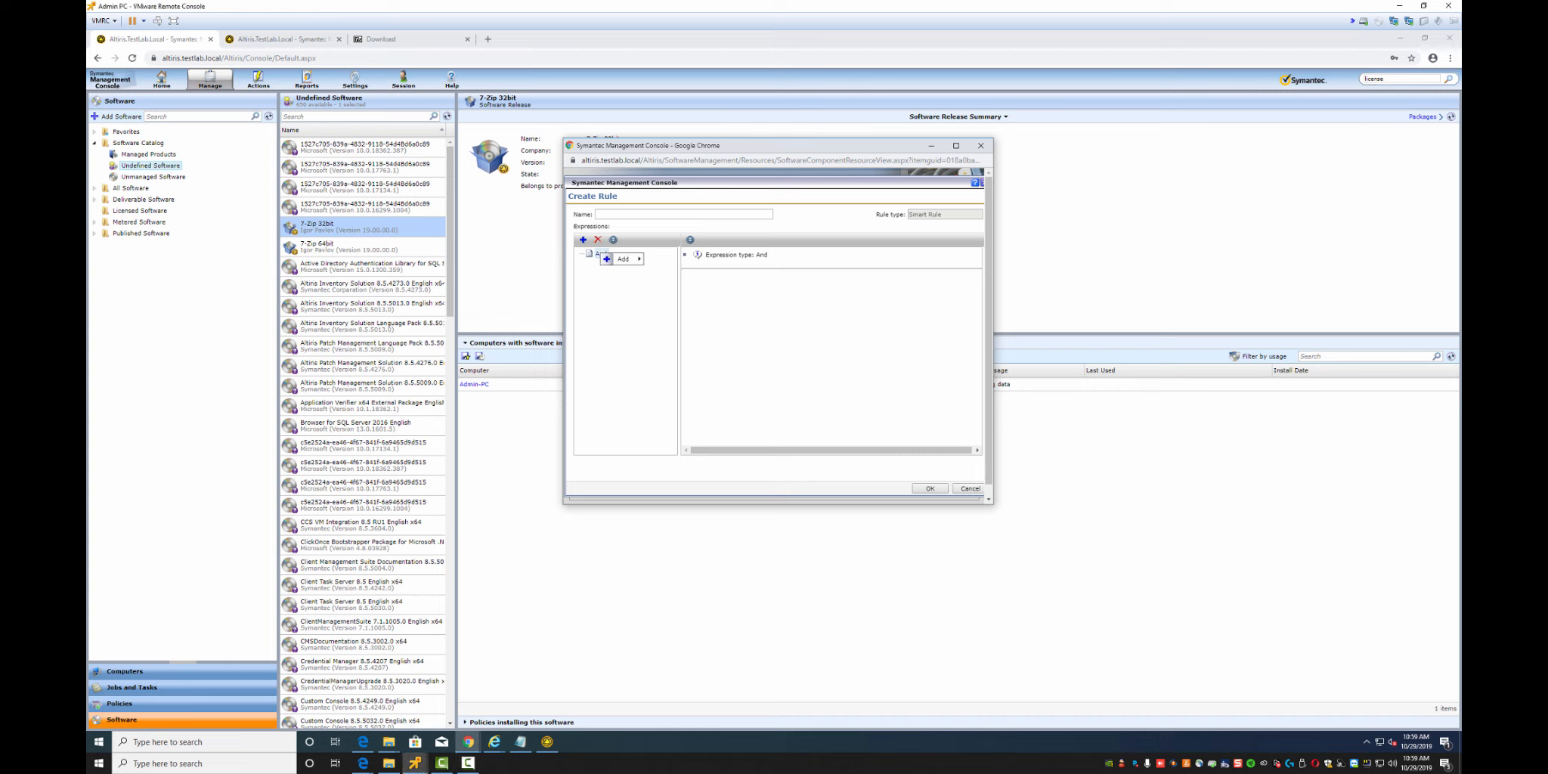
mouse_move(623, 259)
mouse_move(676, 271)
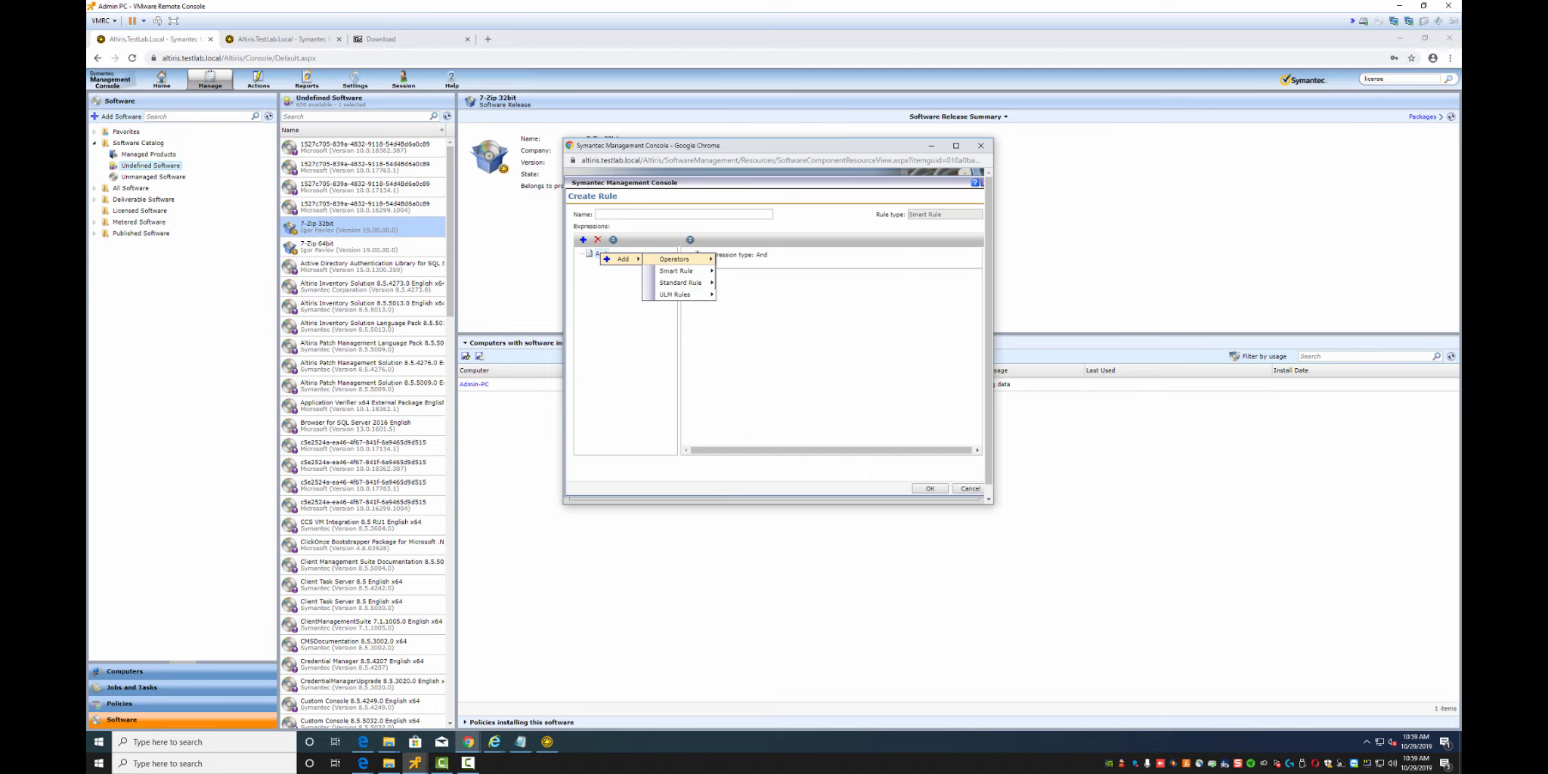
click(737, 270)
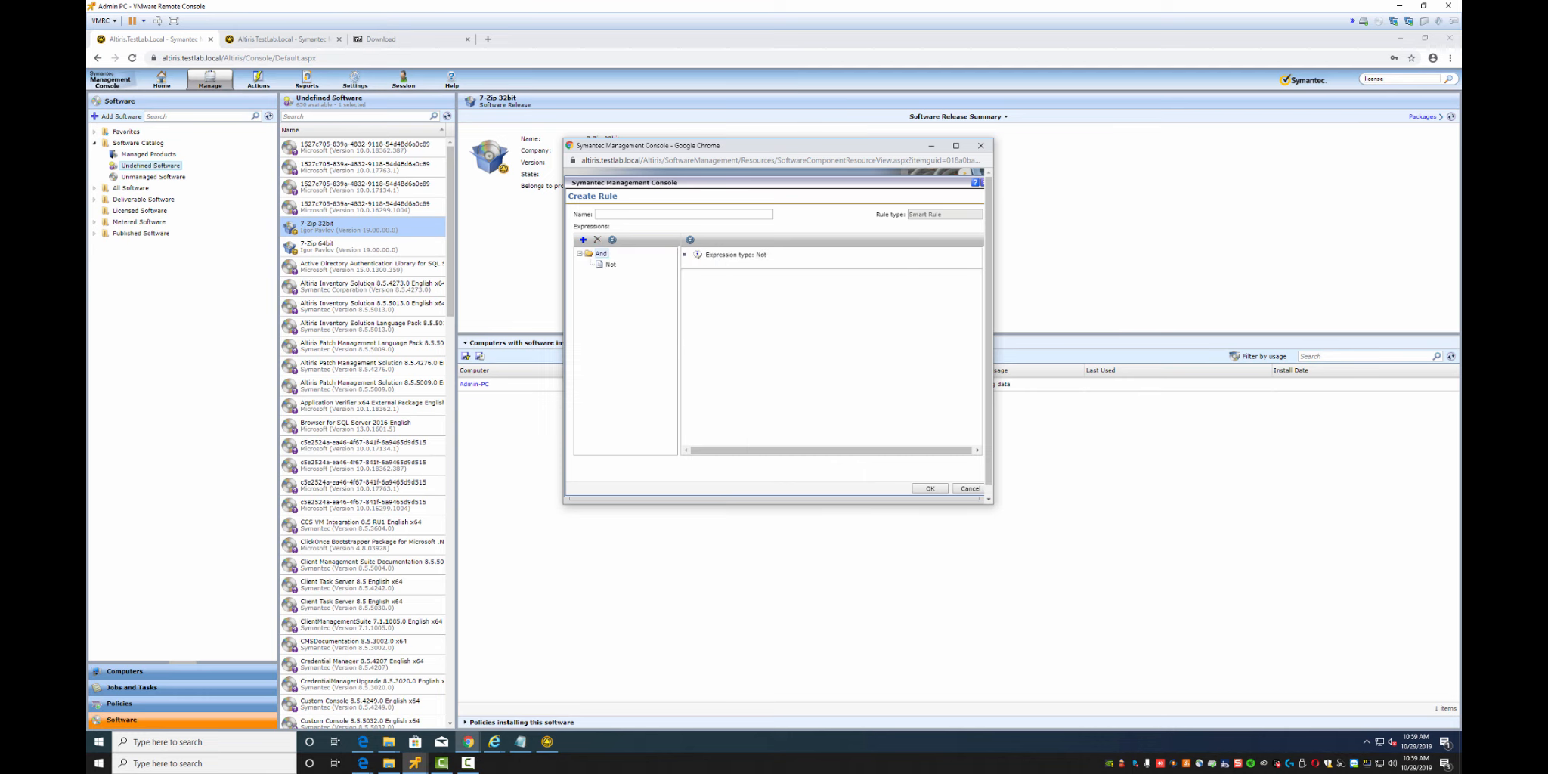
right_click(607, 265)
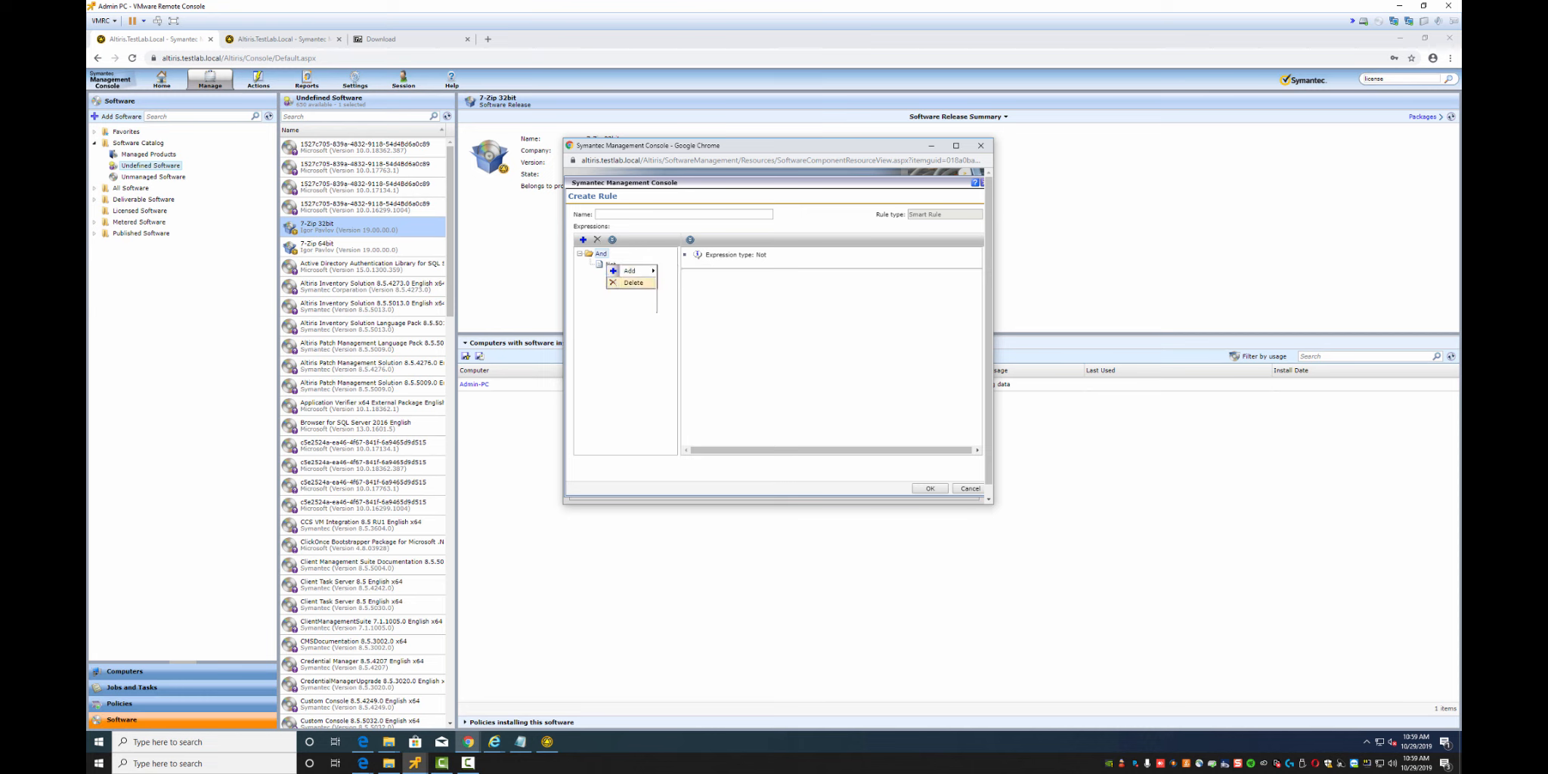
click(782, 294)
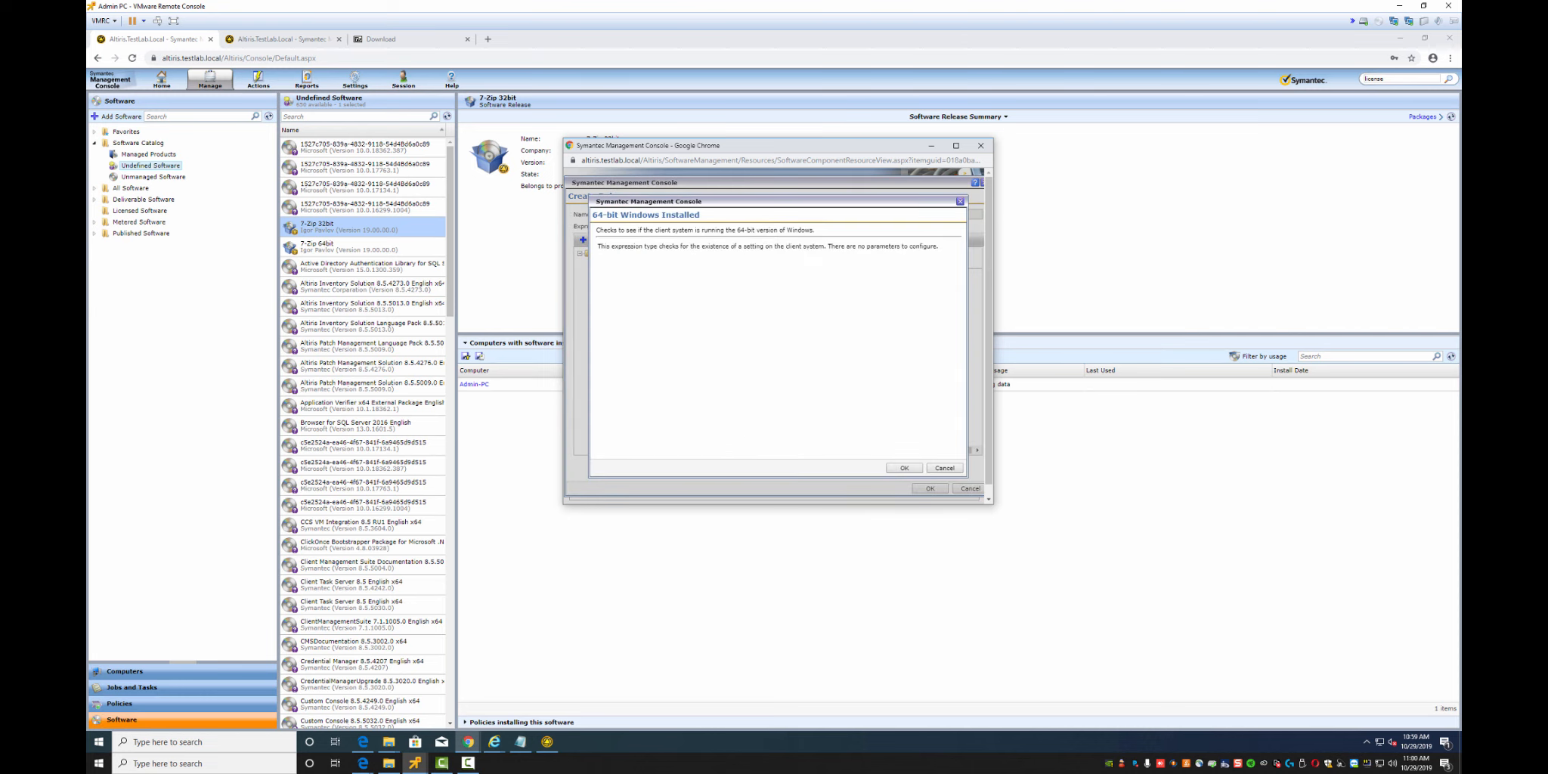
click(903, 468)
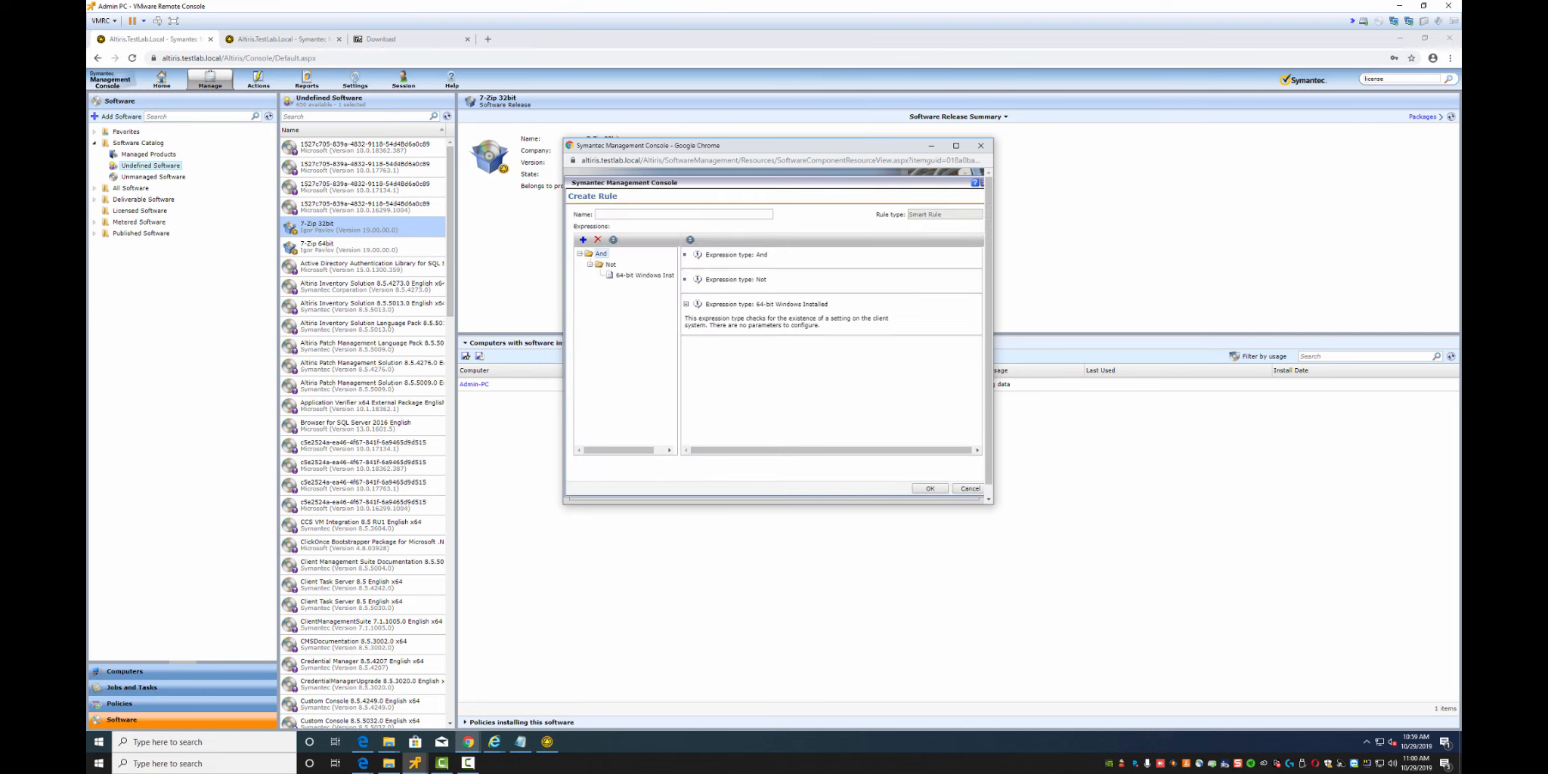
click(597, 213)
key(Return)
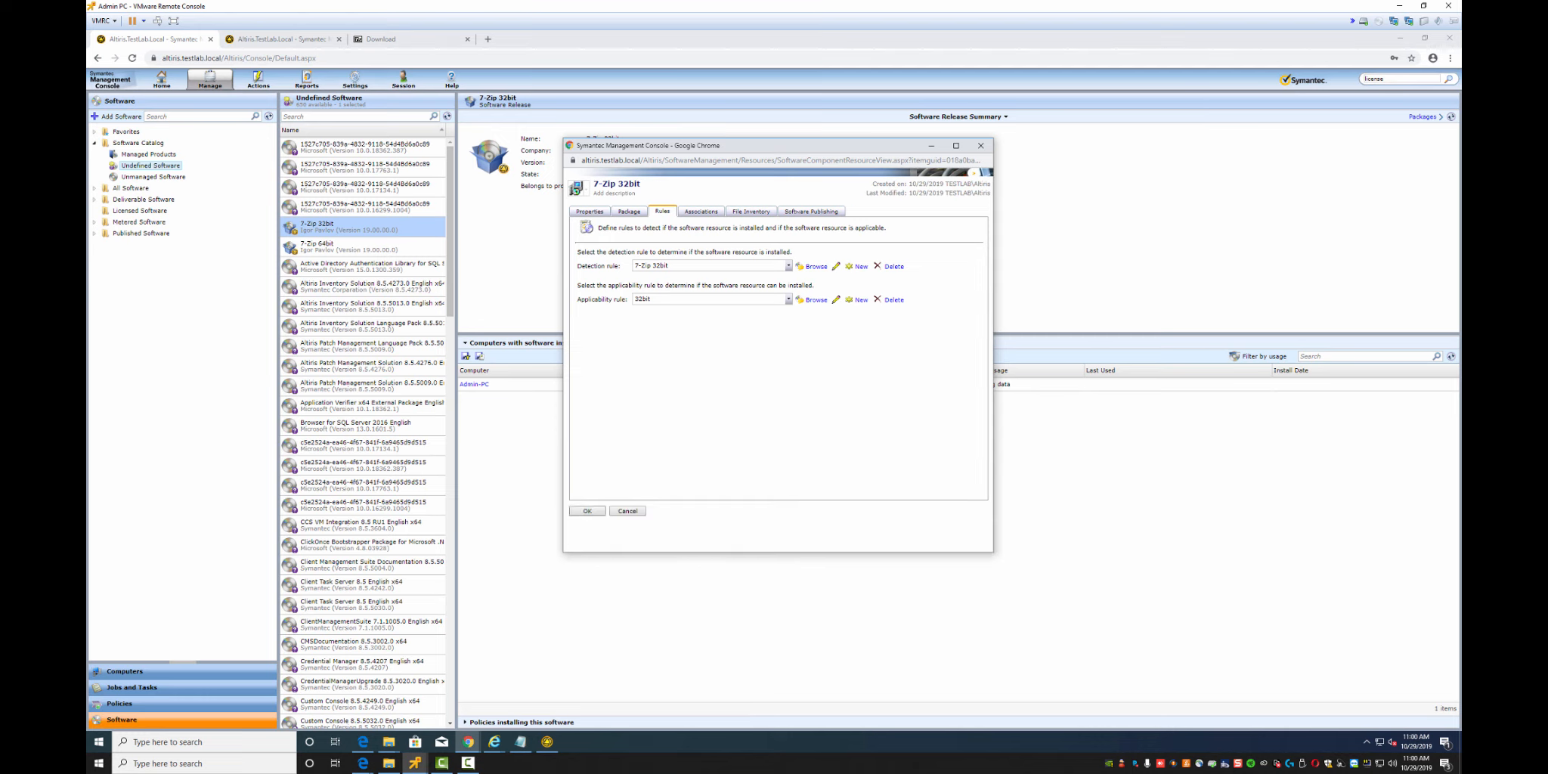
Save the 7-Zip 32bit resource, reopen it, and set its icon to the 7-zip image
key(Return)
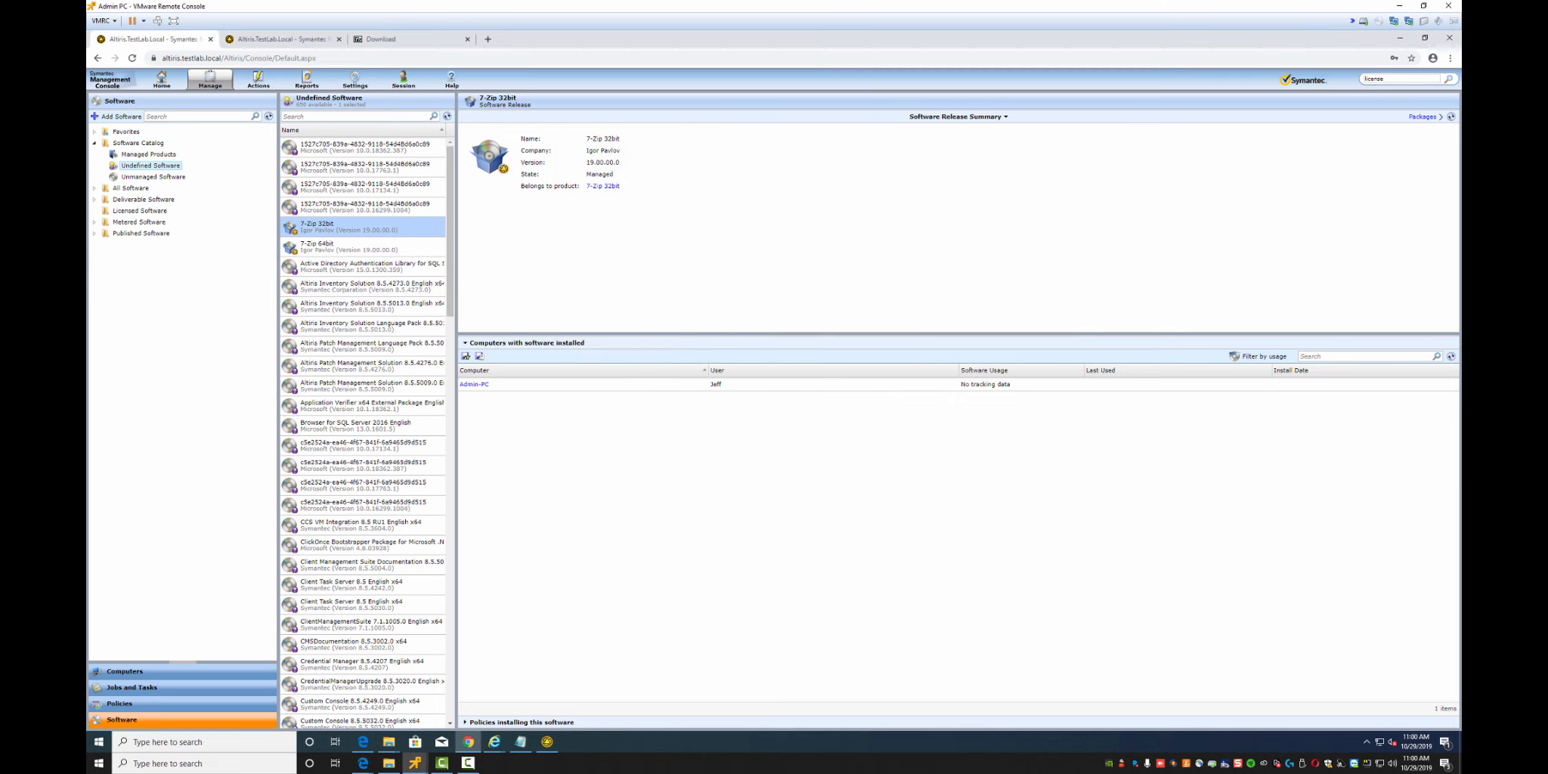
right_click(320, 226)
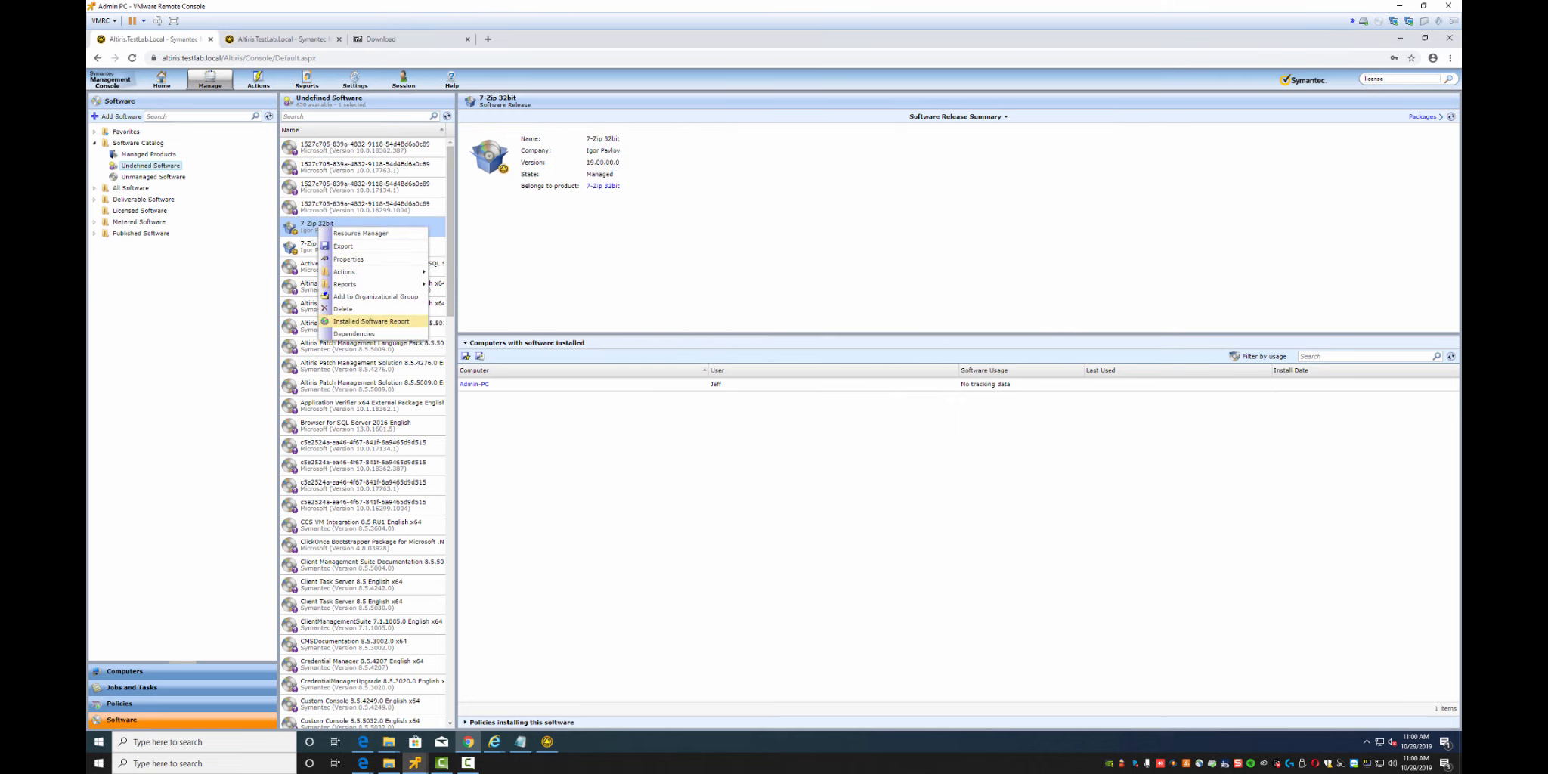
mouse_move(355, 272)
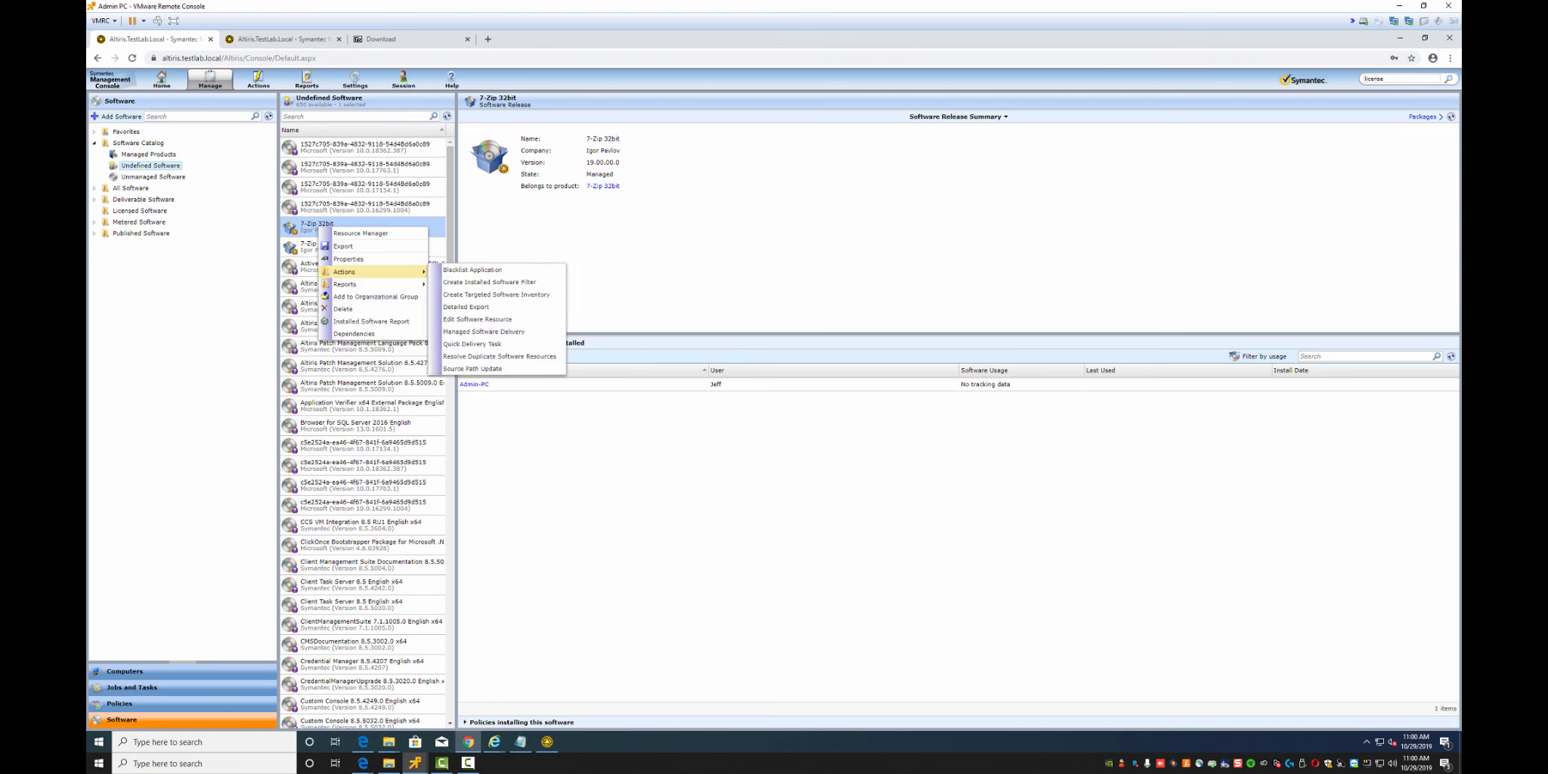
click(477, 318)
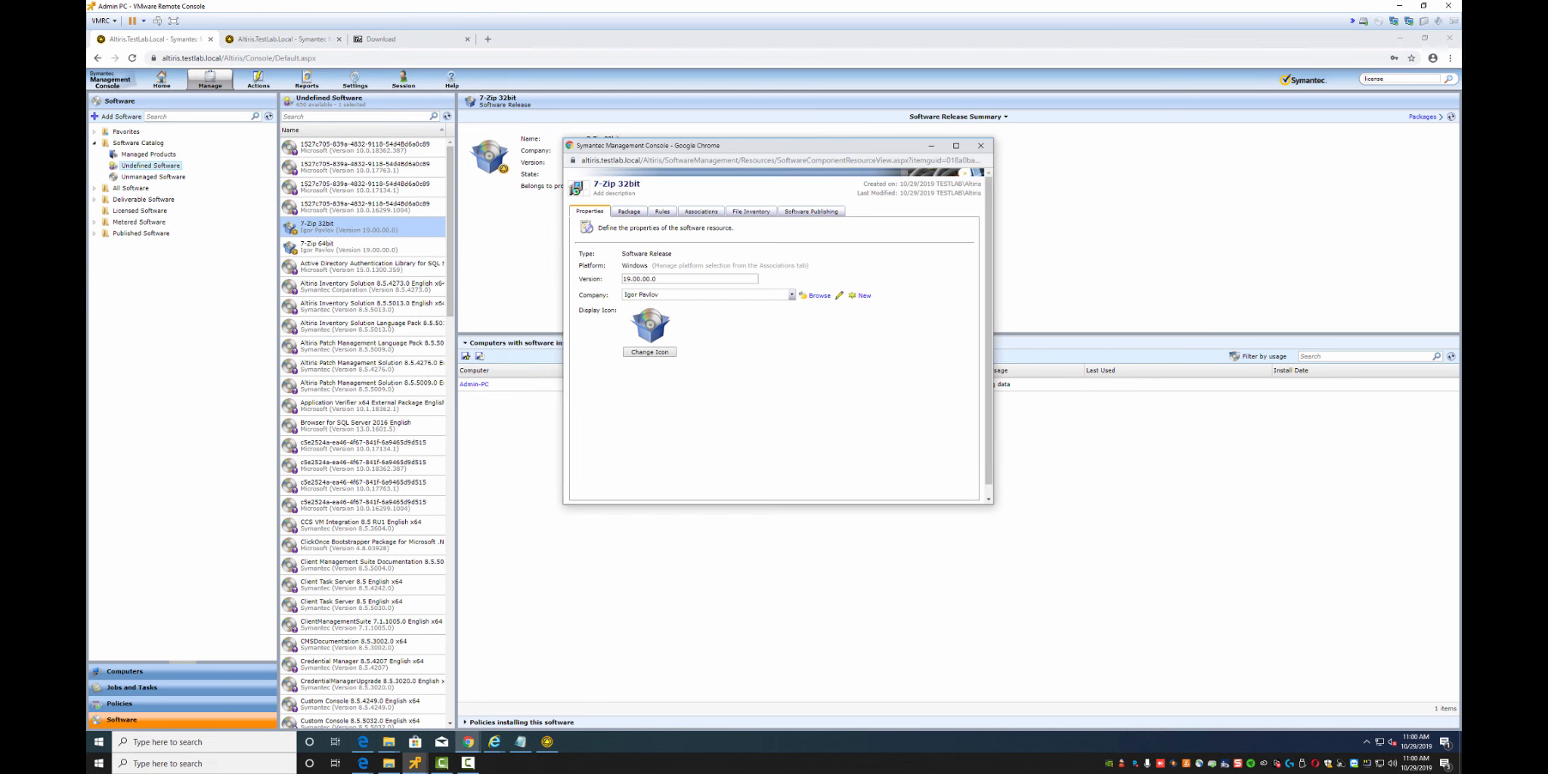
click(648, 352)
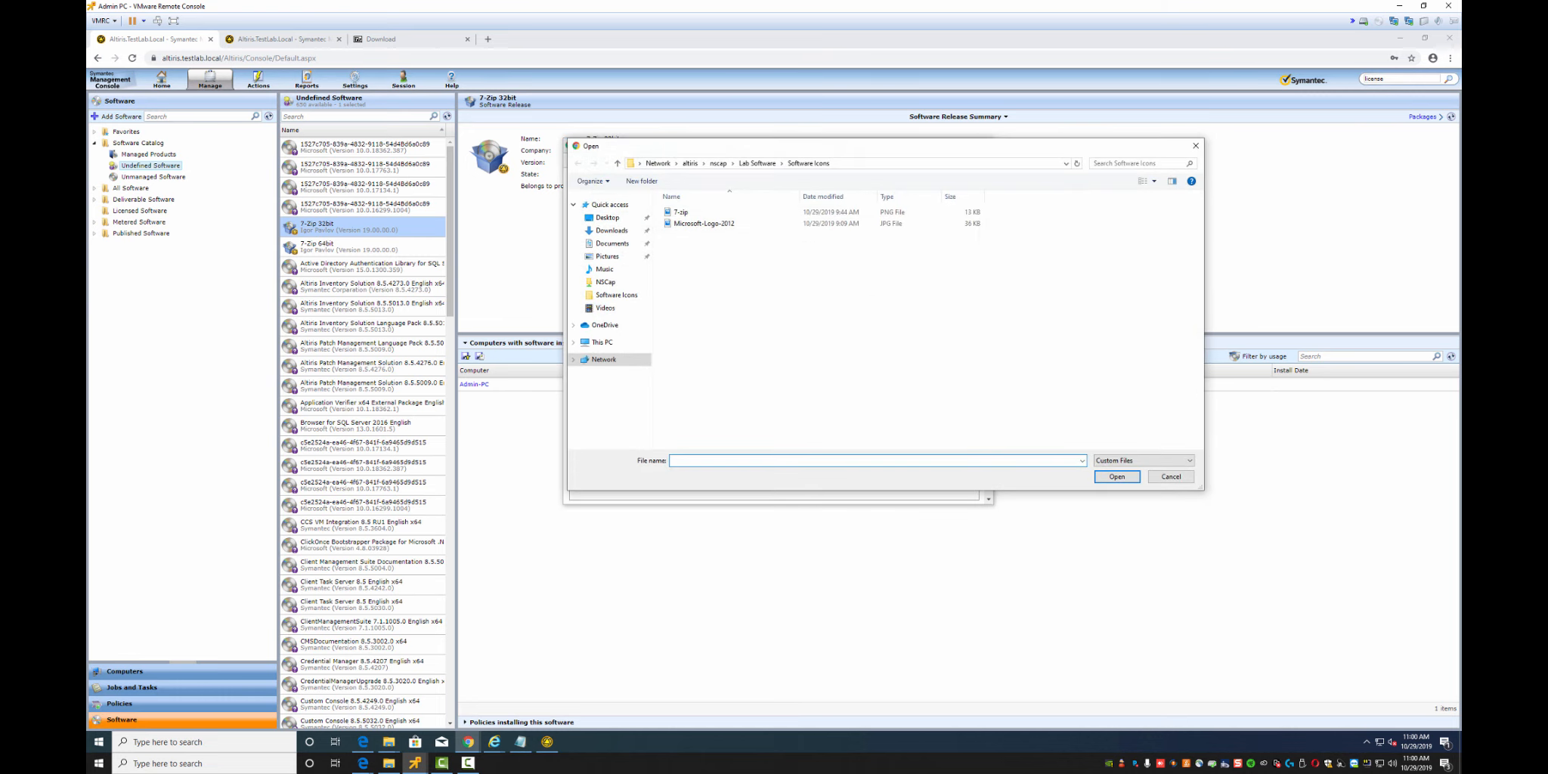
double_click(680, 212)
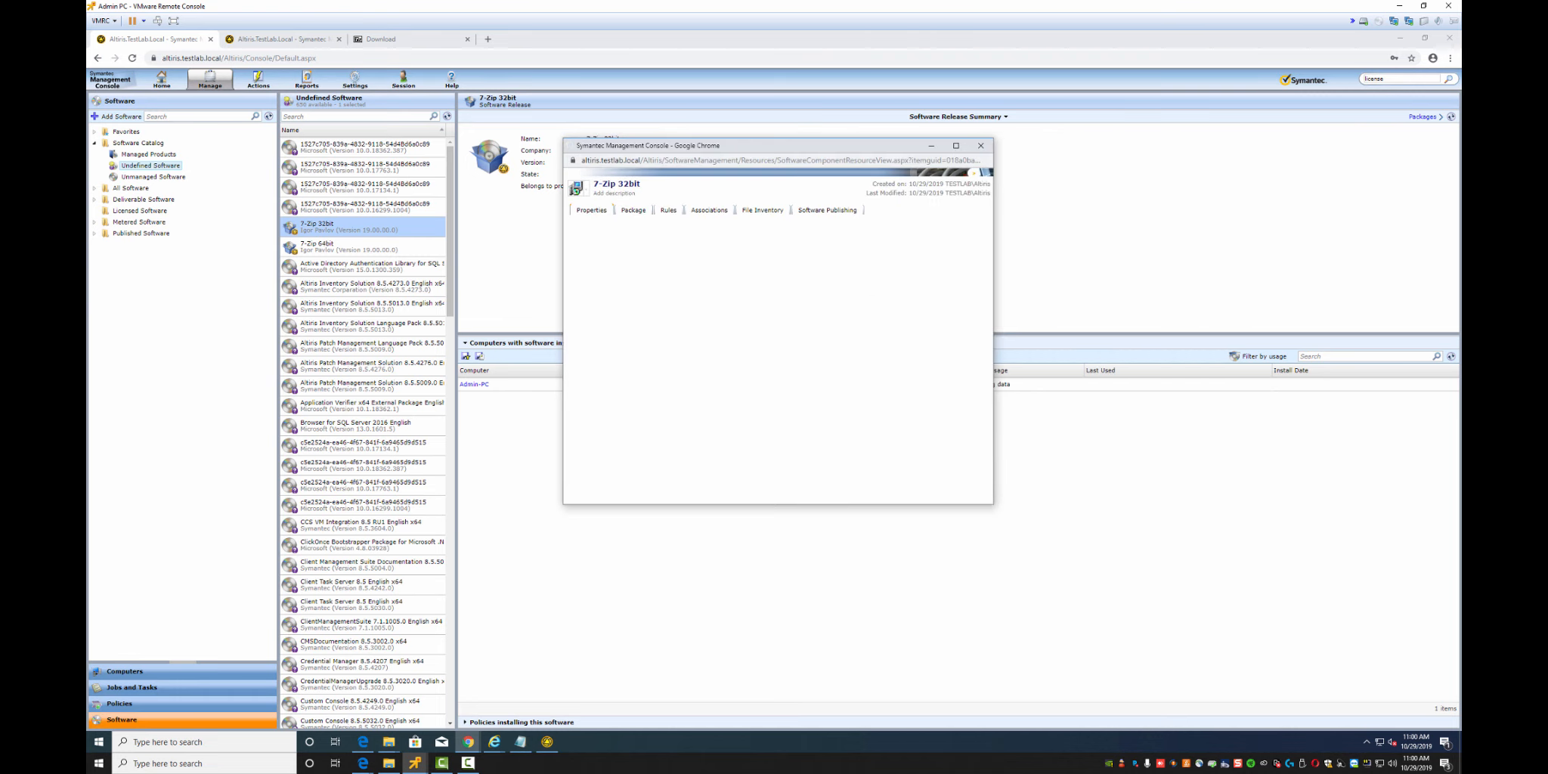
click(629, 212)
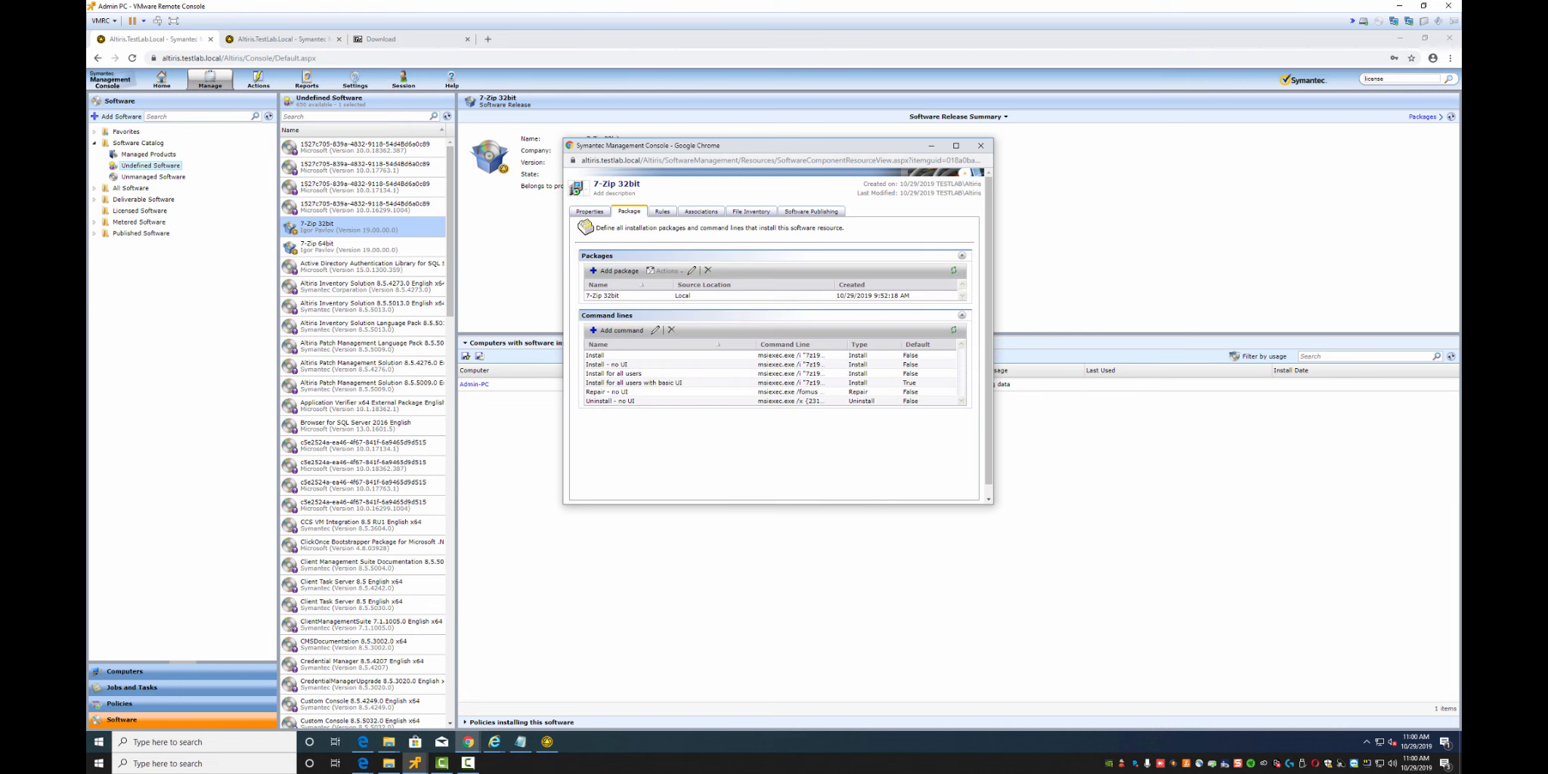
Confirm the 7-Zip 32bit package is assigned to All Package Servers
click(614, 295)
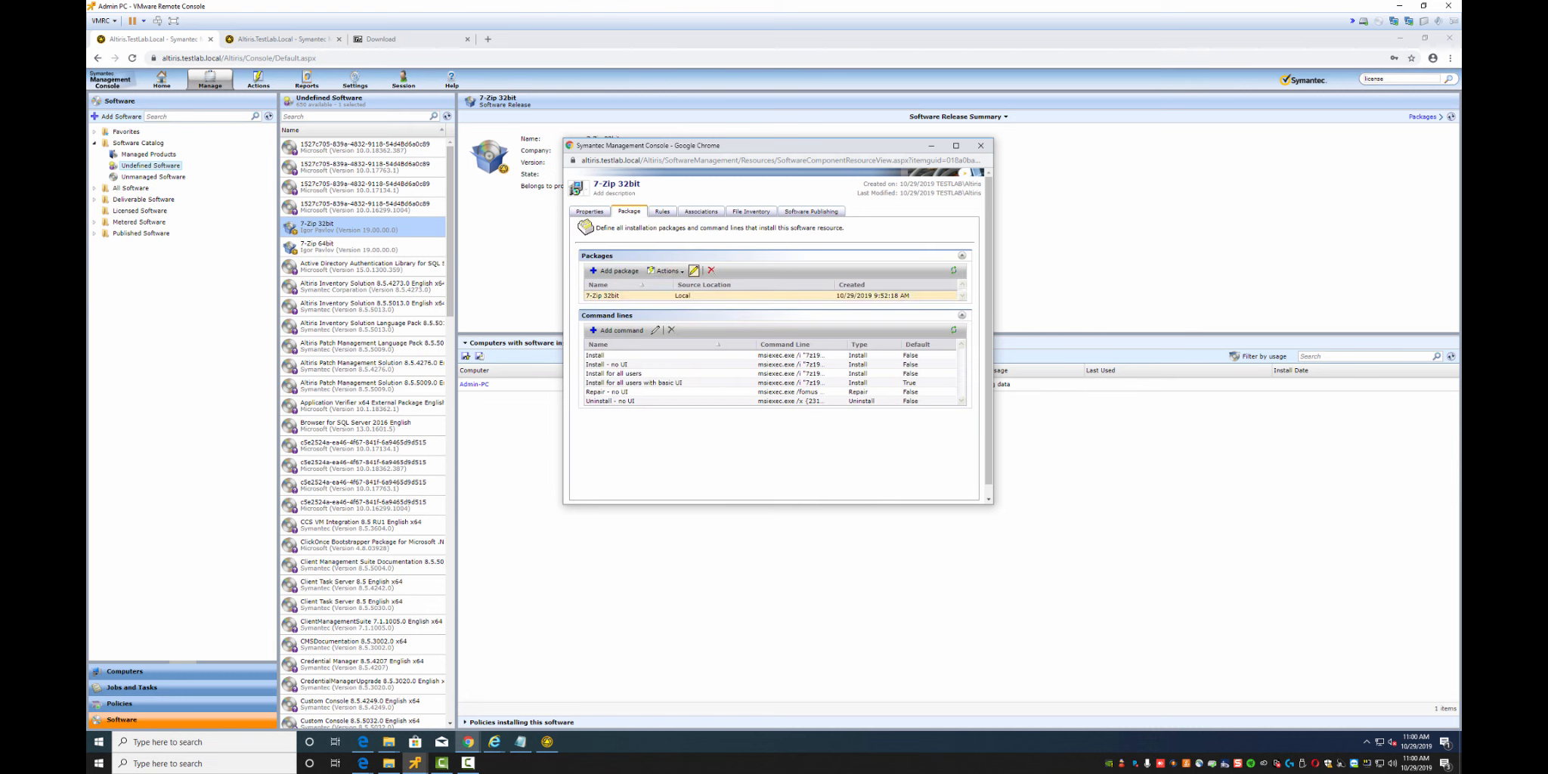
click(693, 270)
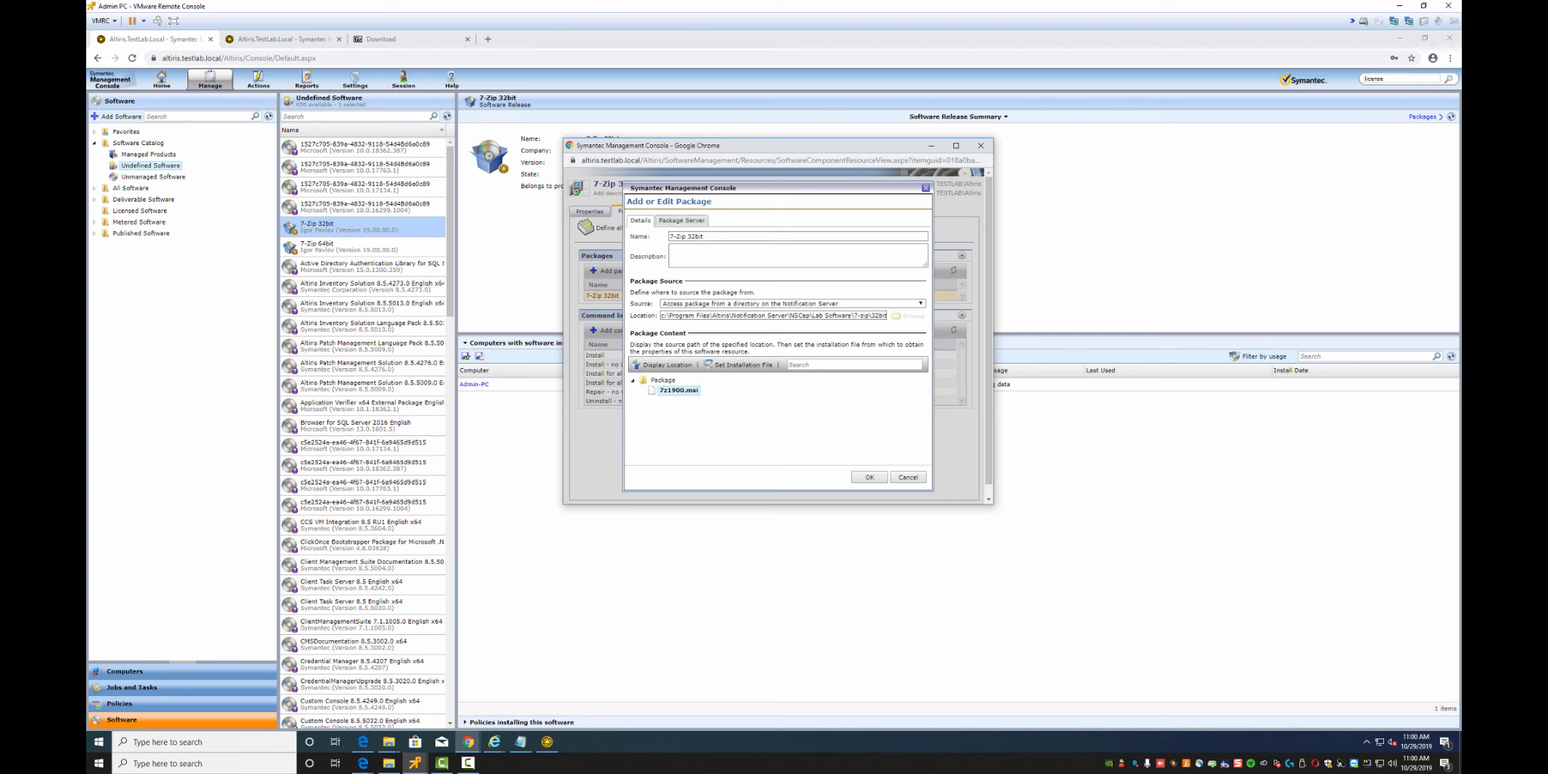
click(681, 219)
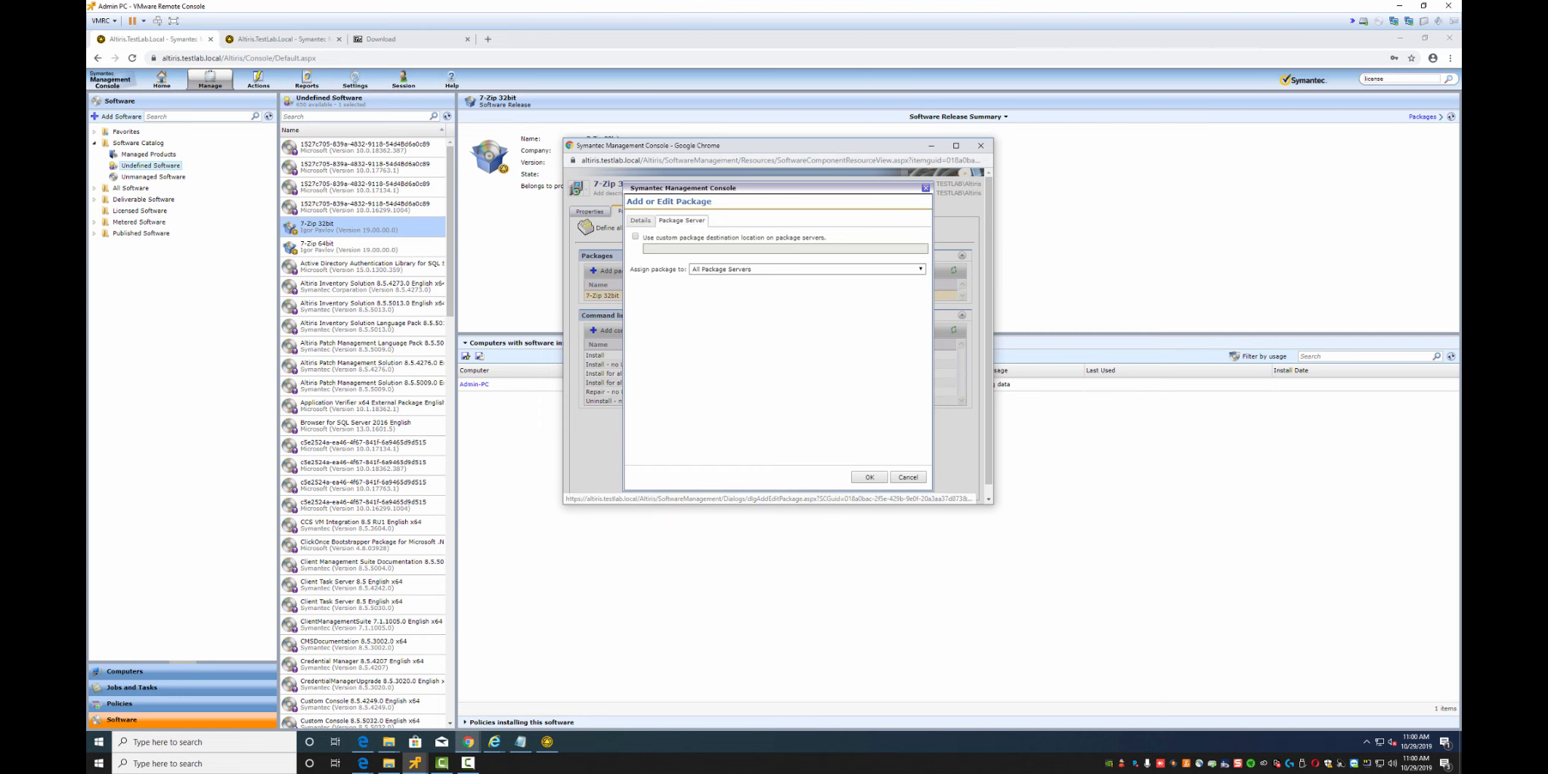
click(869, 476)
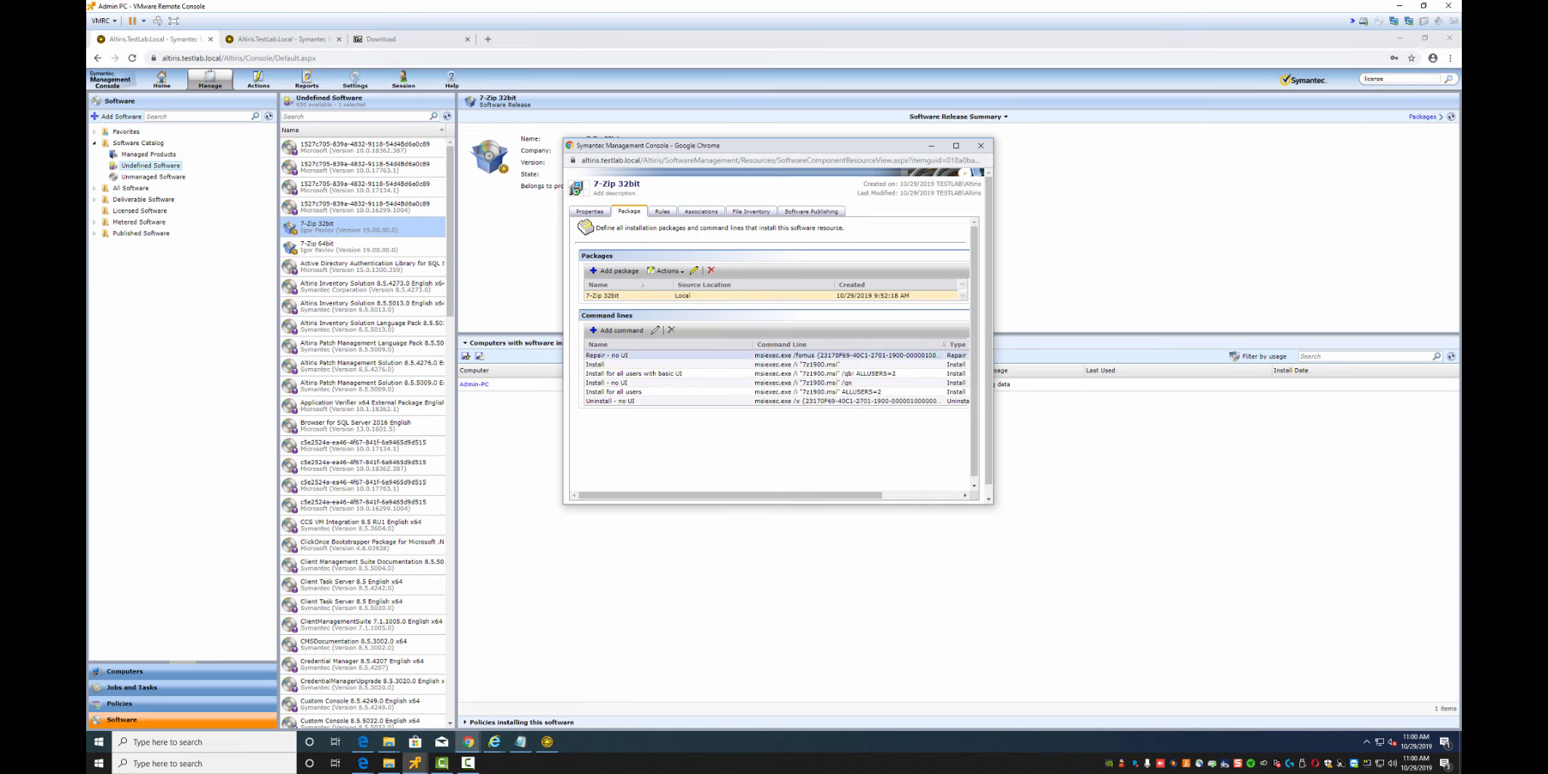
Review the Rules, Associations, File Inventory and Software Publishing tabs, then save the resource
click(662, 211)
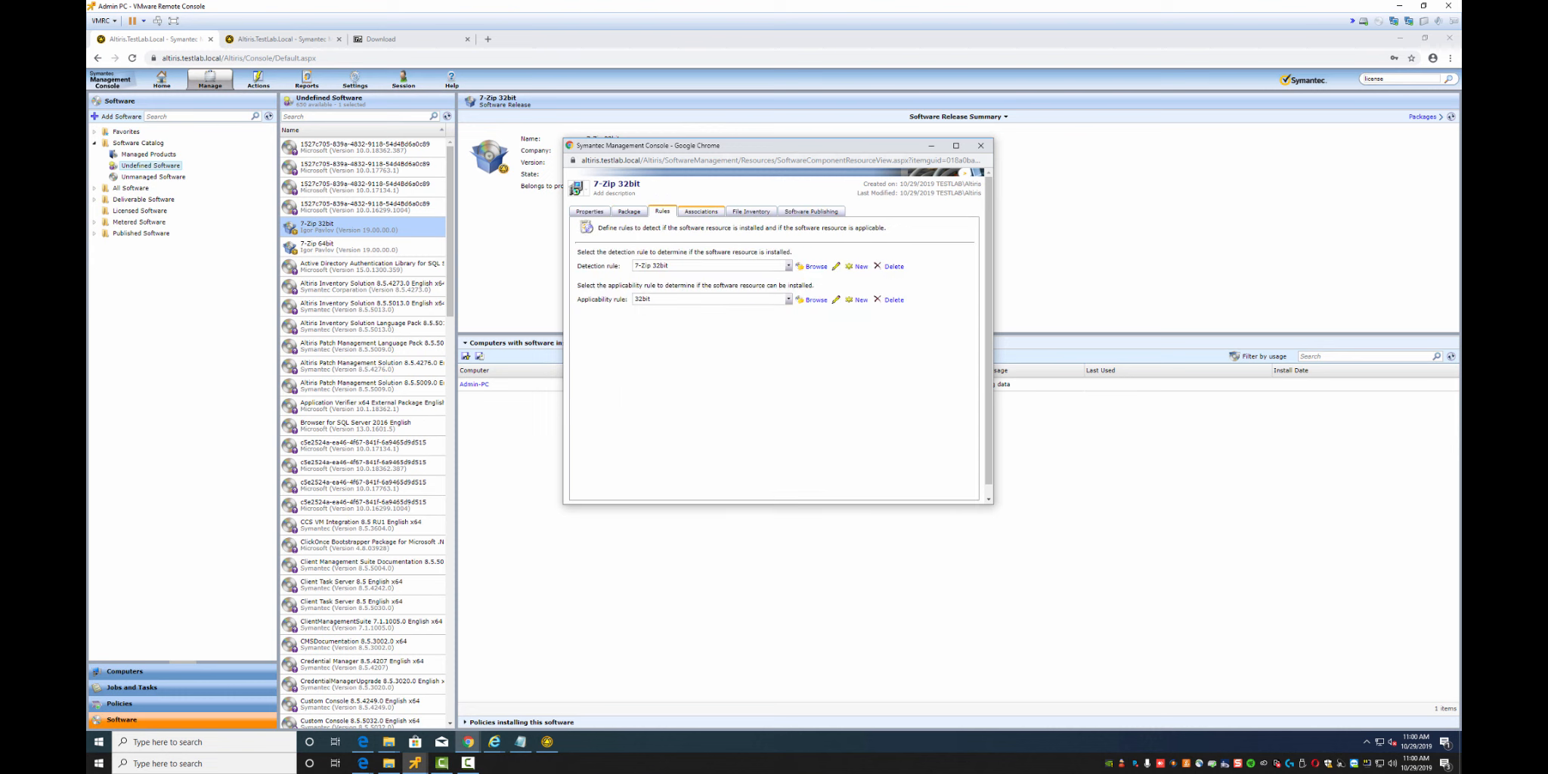
click(701, 211)
click(750, 211)
click(811, 210)
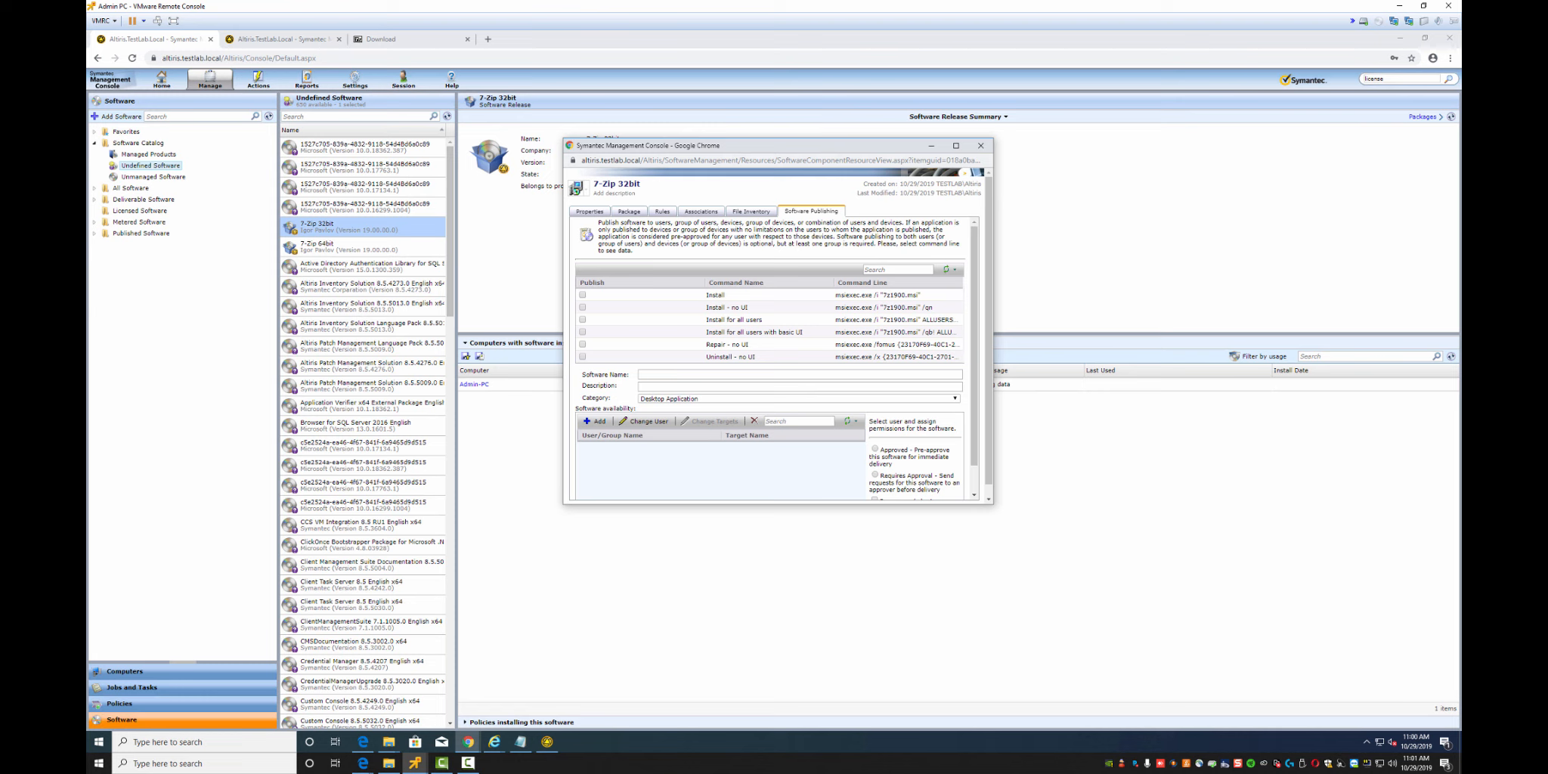
drag(815, 504, 821, 588)
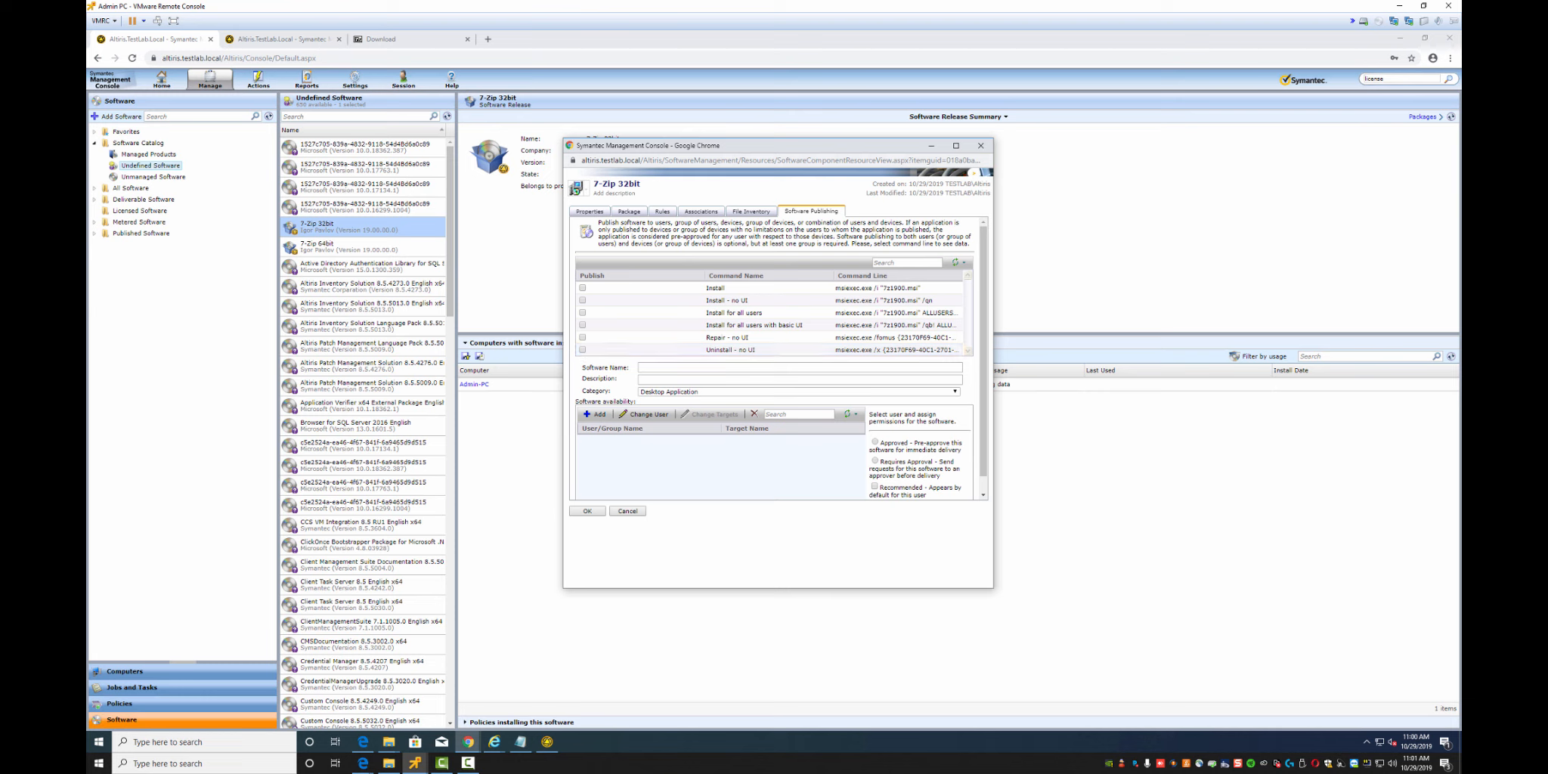
click(586, 511)
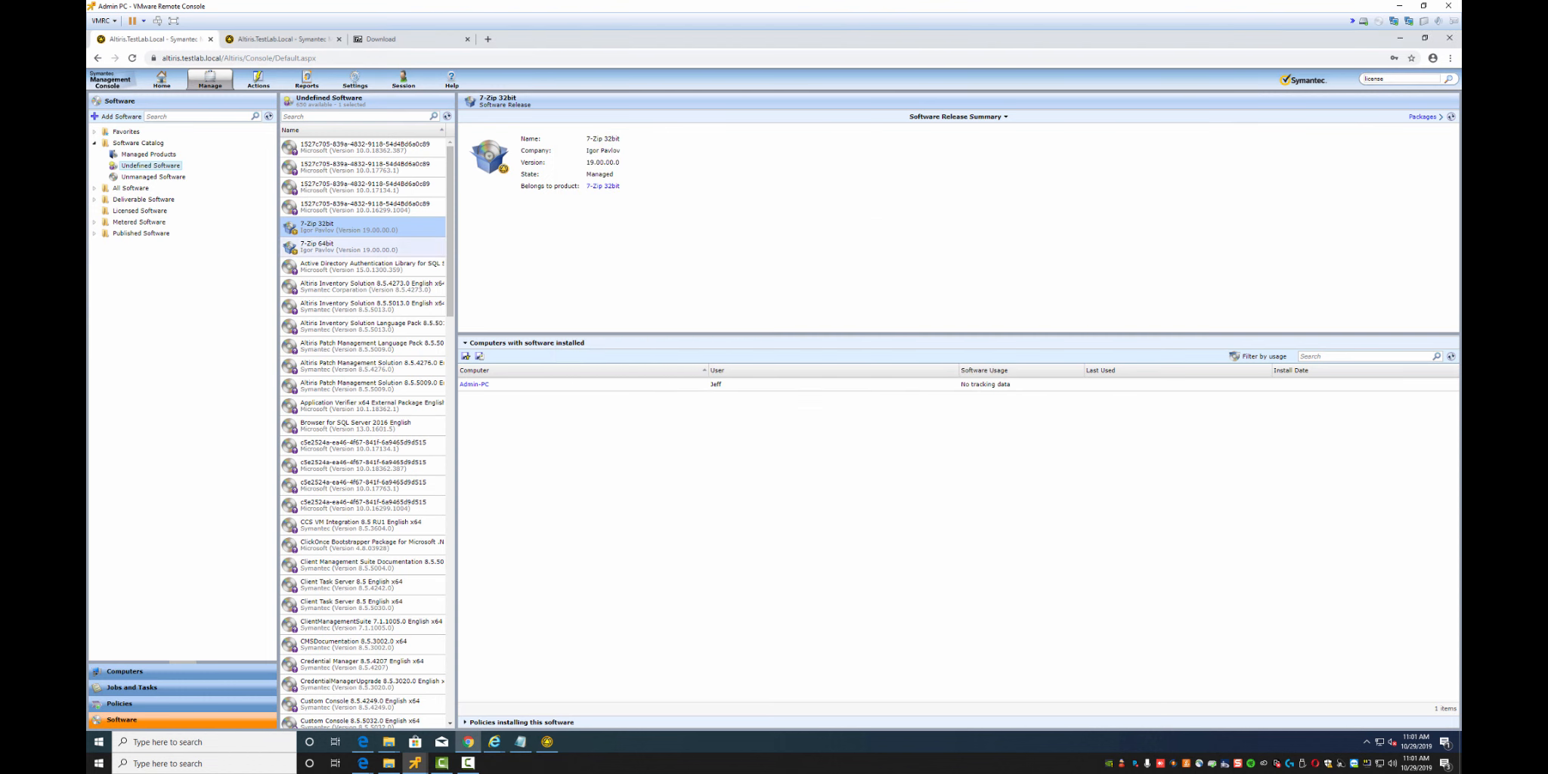
Edit the 7-Zip 64bit software resource and set its icon to the 7-zip image
click(317, 245)
right_click(317, 248)
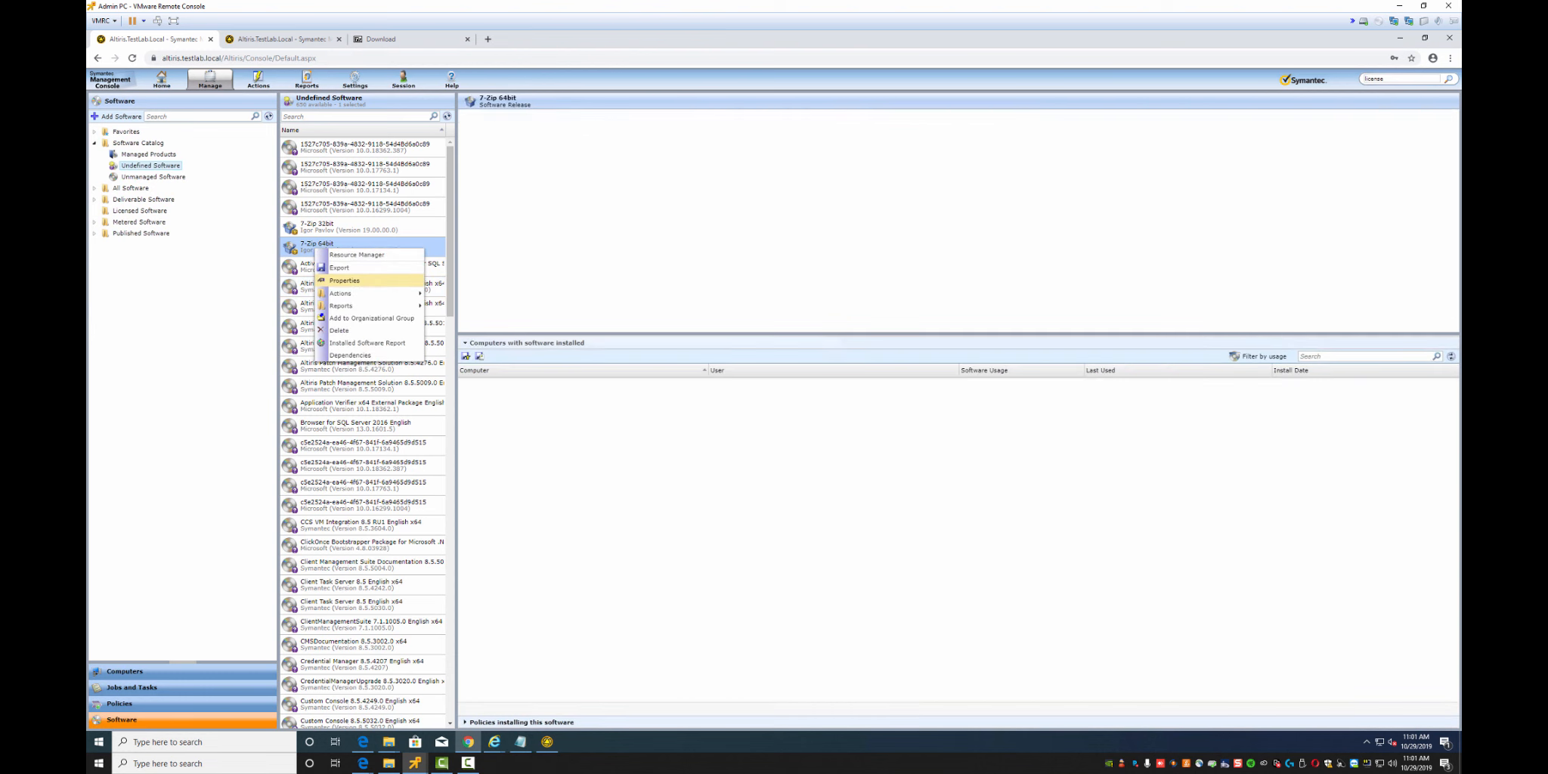
mouse_move(355, 294)
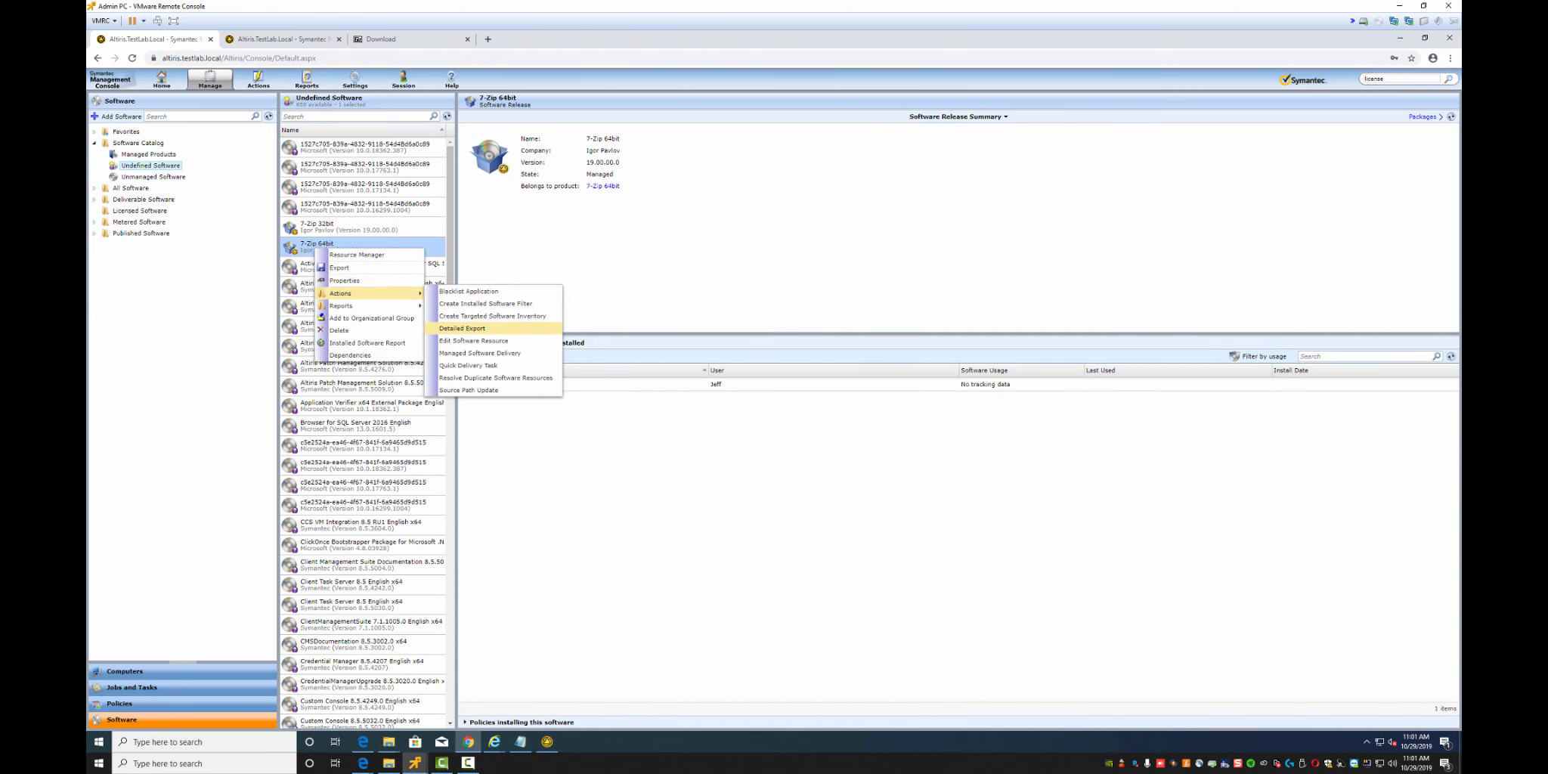
click(474, 340)
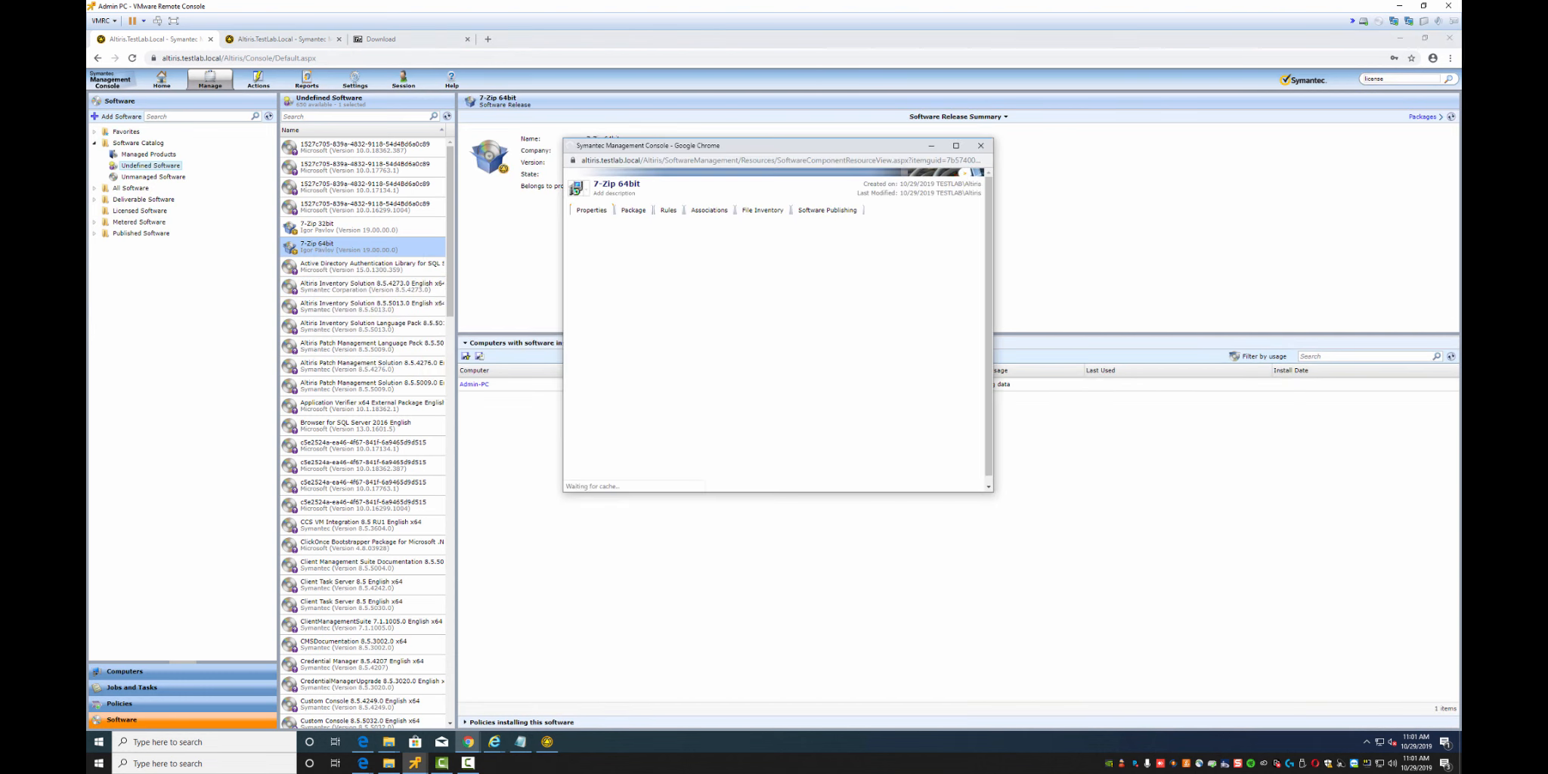
click(649, 352)
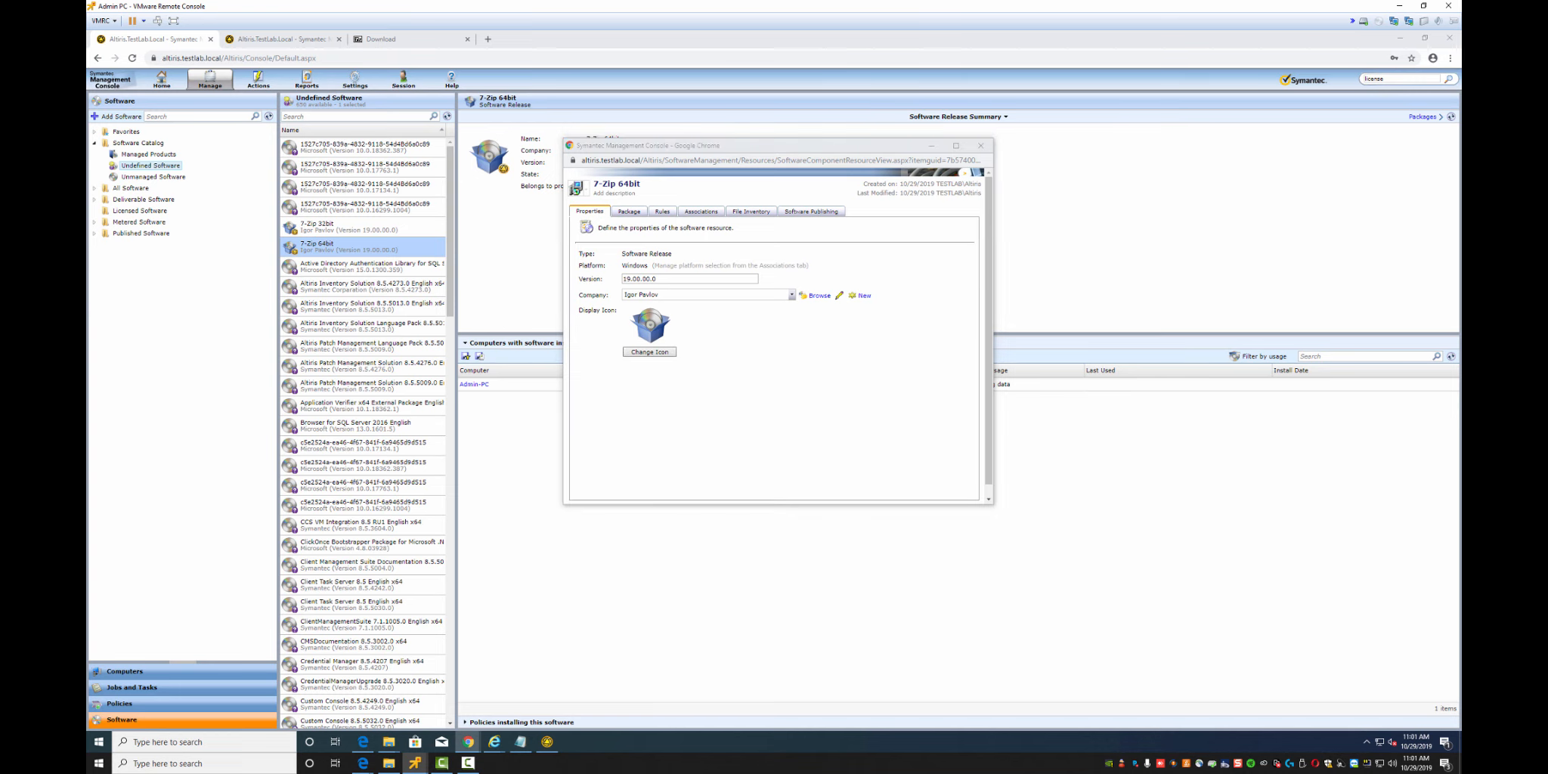
click(681, 213)
double_click(681, 212)
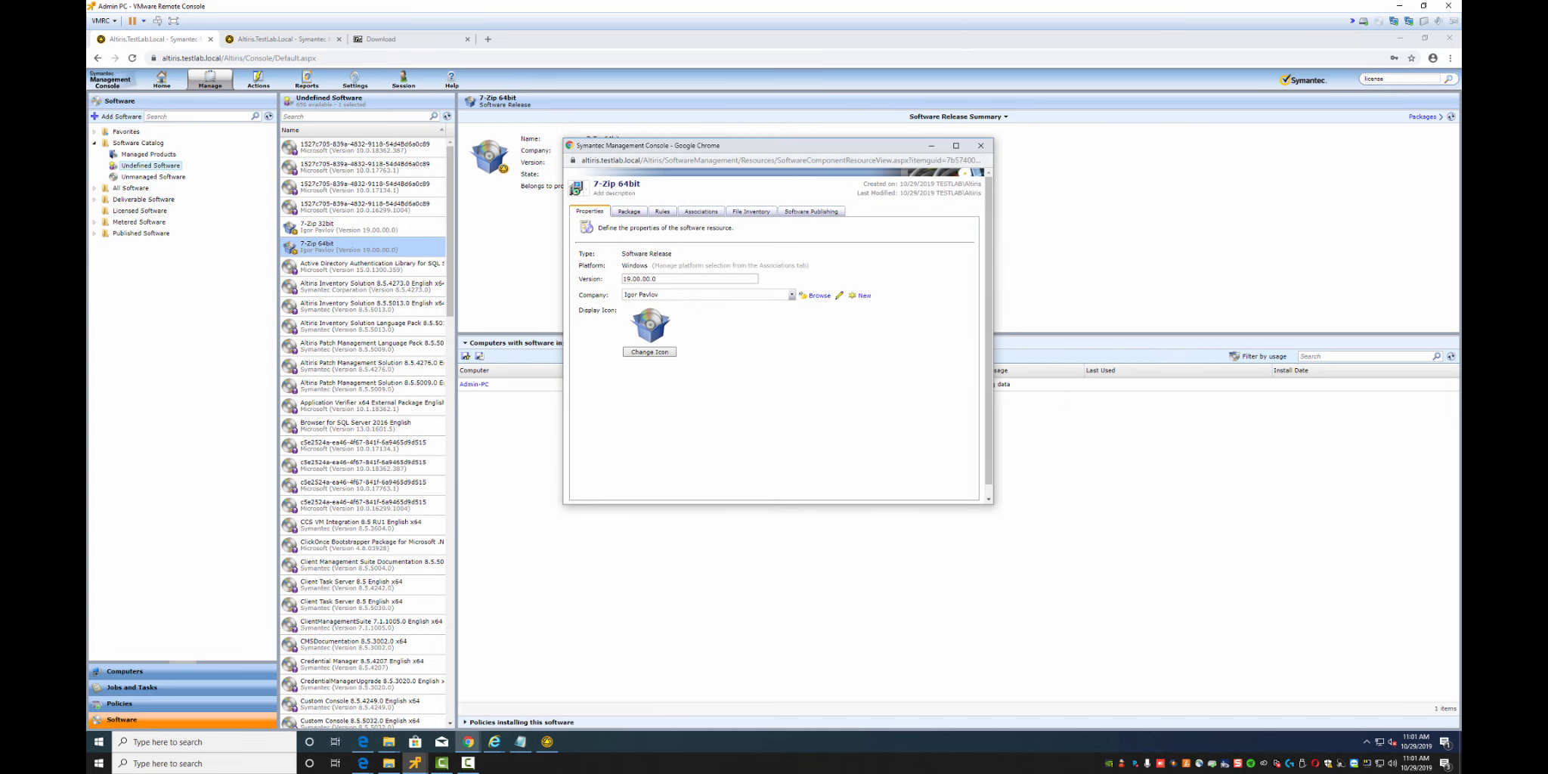
click(628, 212)
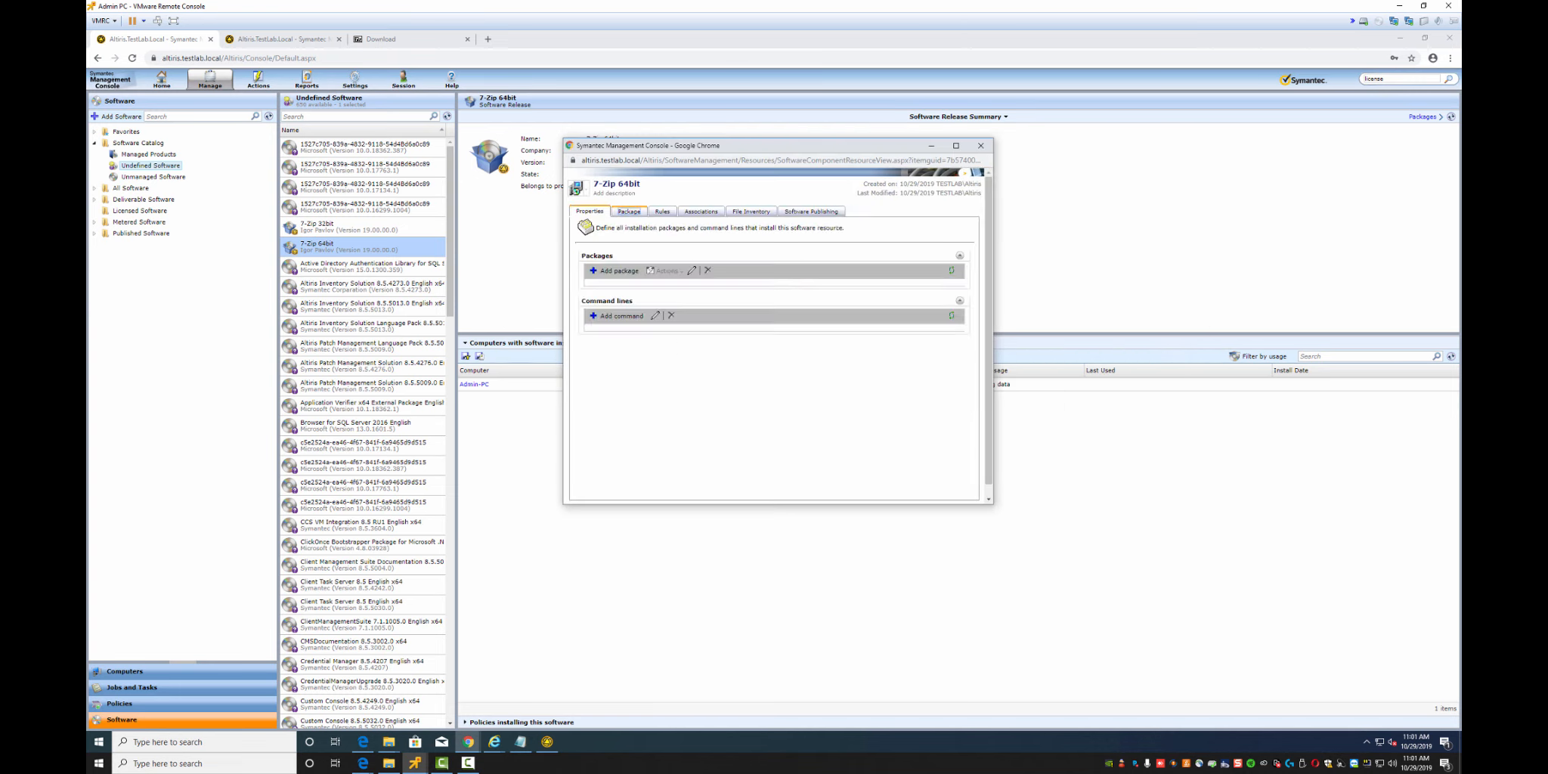
Assign the 7-Zip 64bit package to All Package Servers and review the resource's rules
click(629, 295)
click(692, 269)
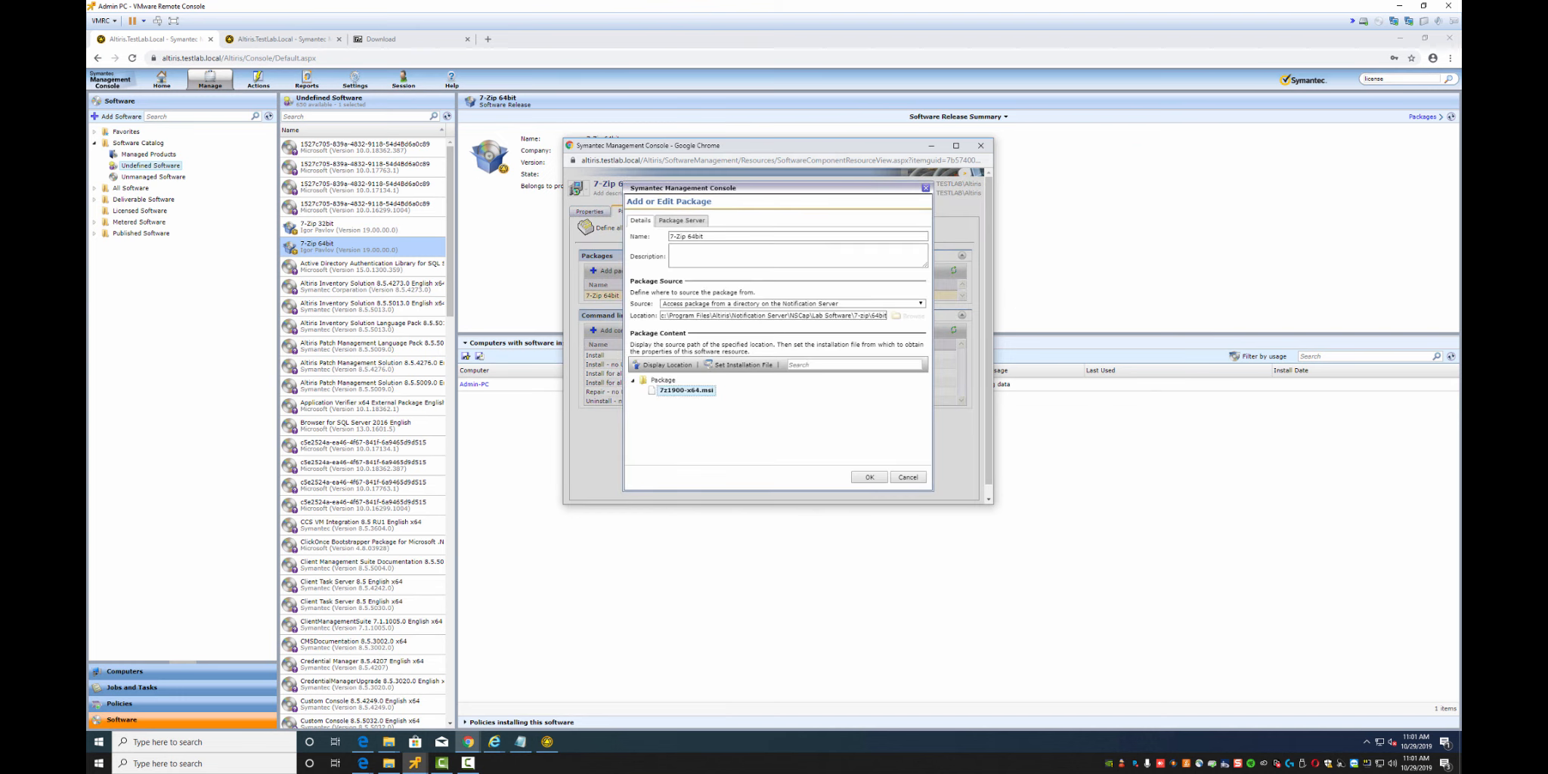
click(680, 220)
click(806, 269)
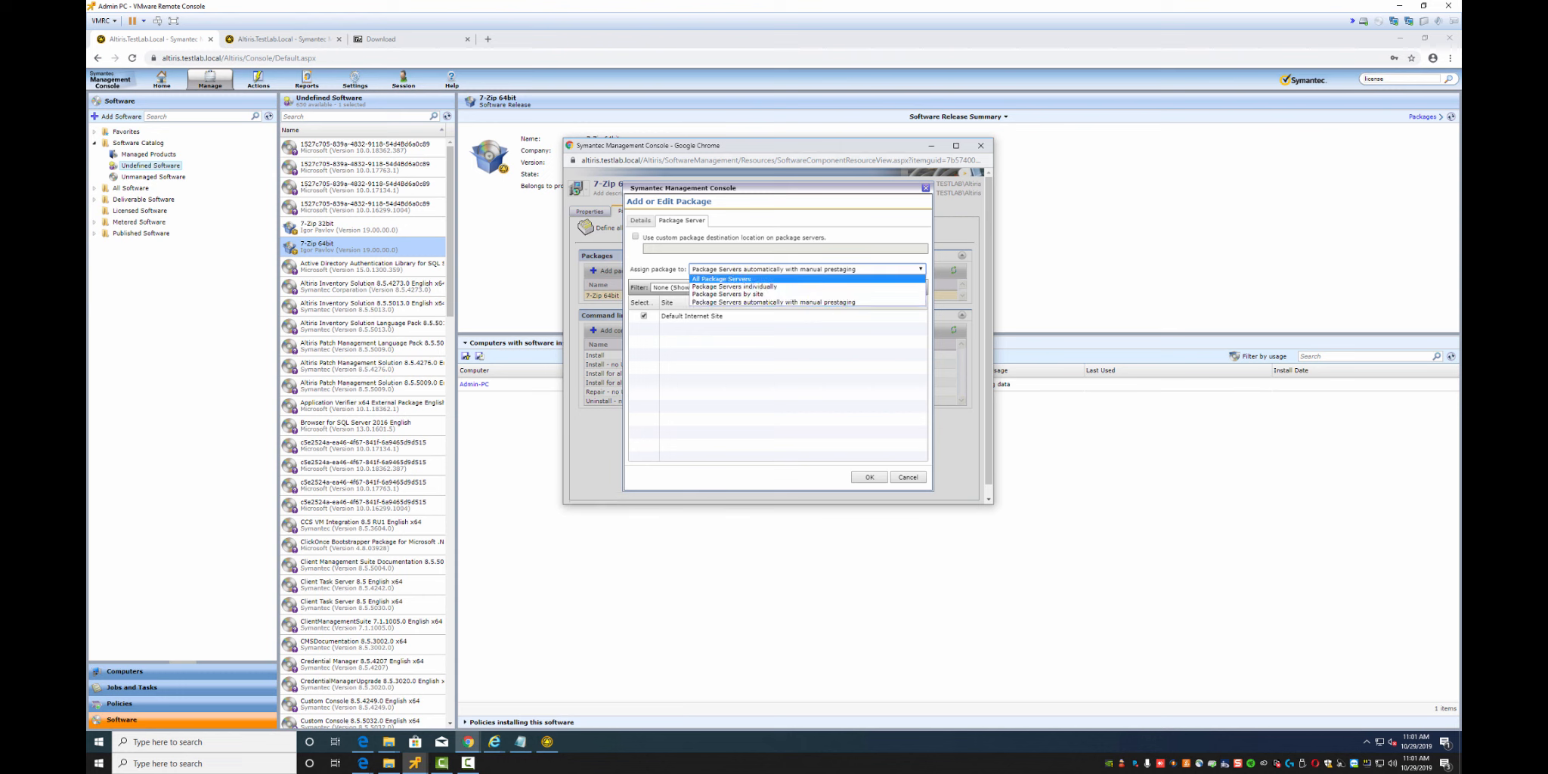
click(756, 278)
click(869, 476)
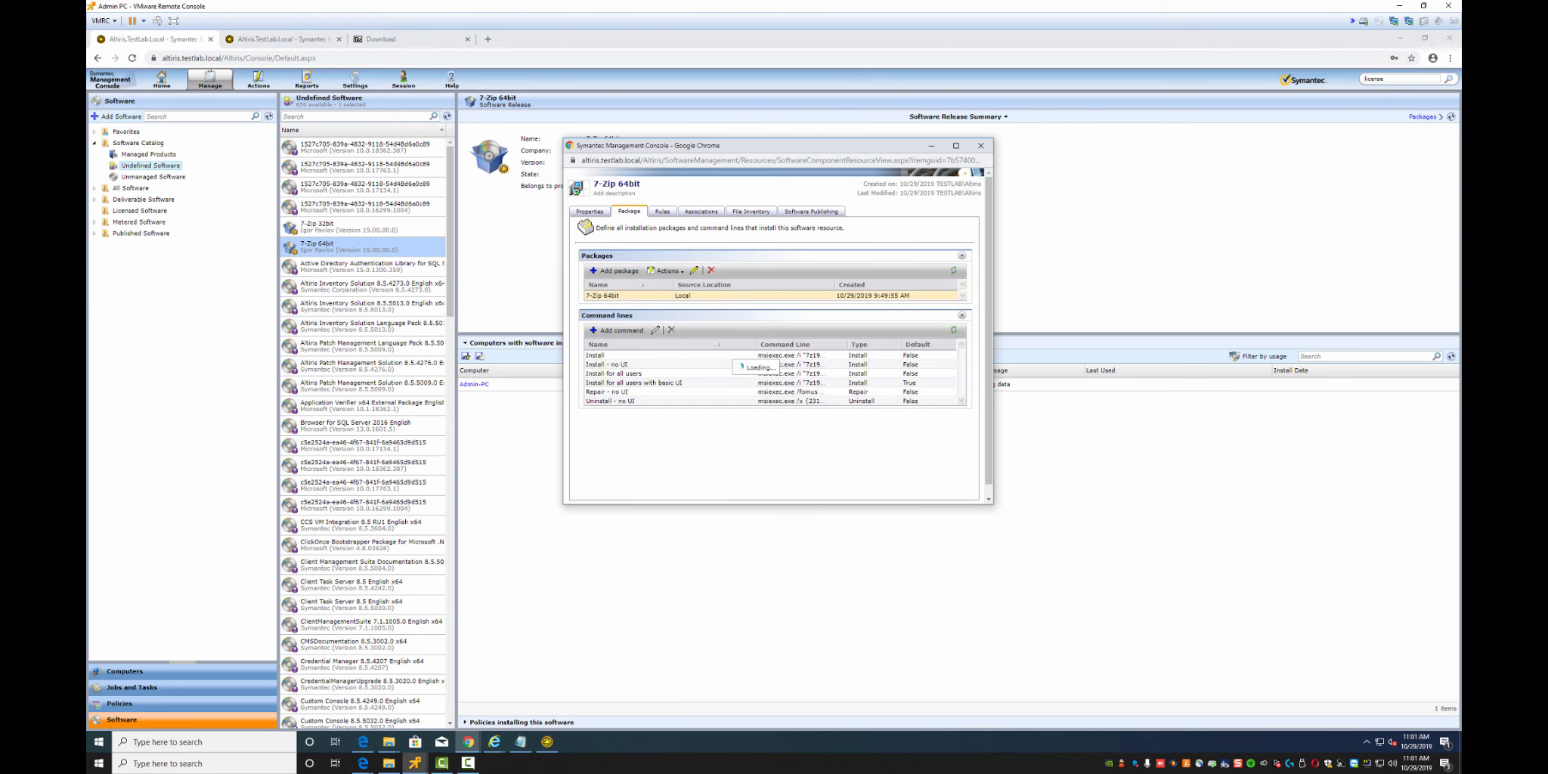
click(662, 211)
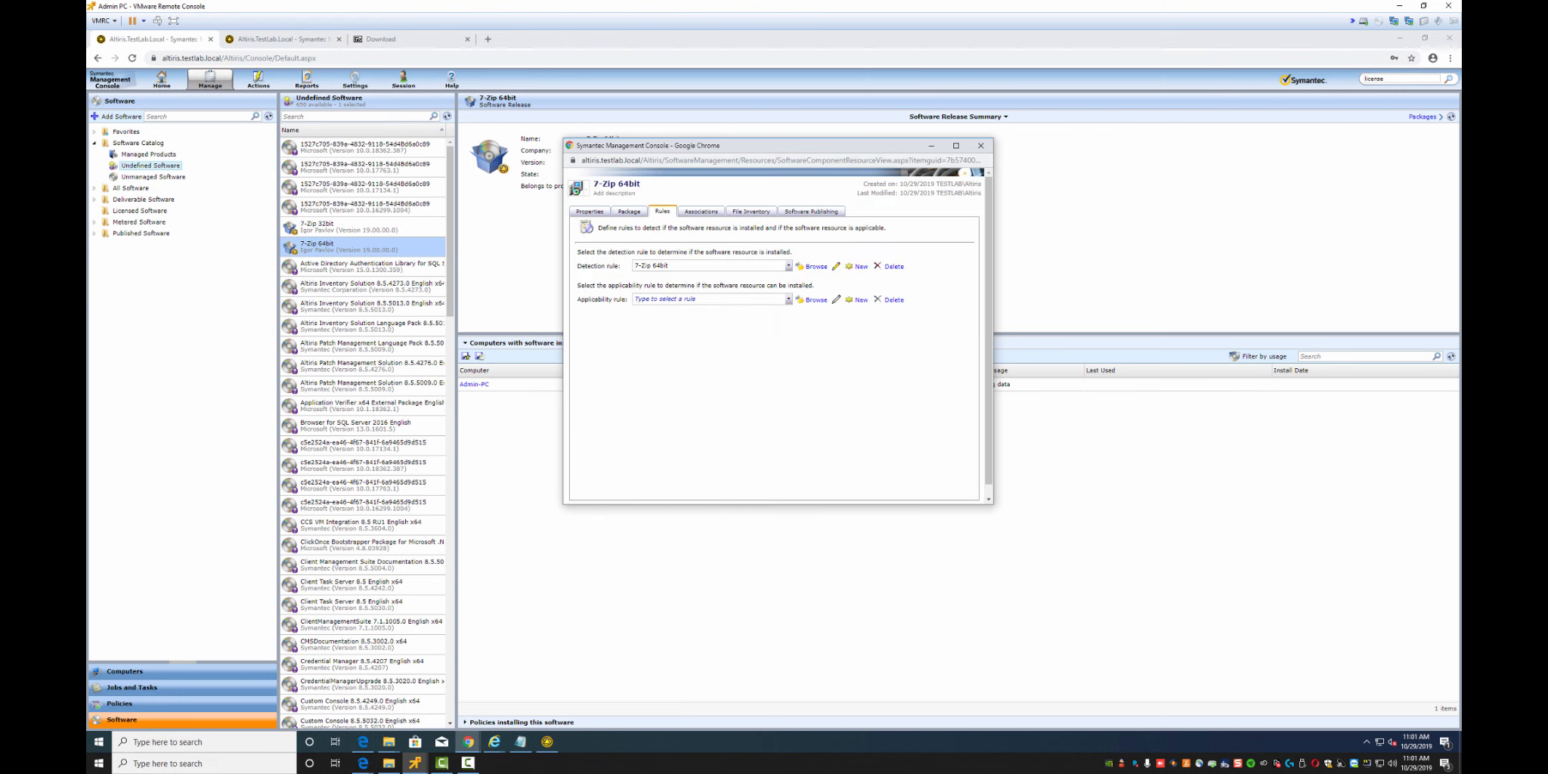
Add a new rule named '64bit' to 7-Zip 64bit requiring 64-bit Windows Installed, and save the resource
click(789, 299)
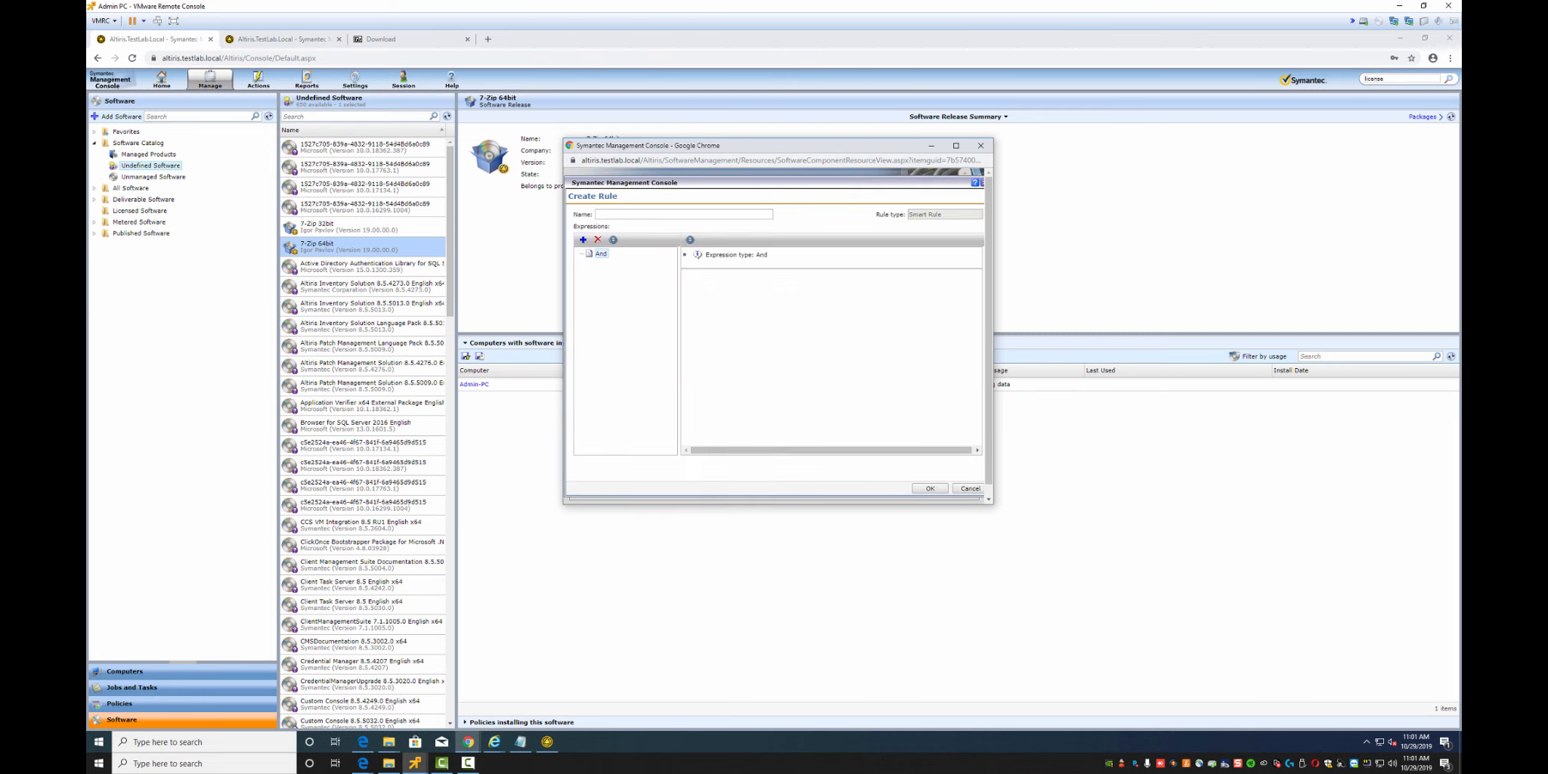
click(683, 216)
text(64bit)
right_click(601, 254)
mouse_move(624, 261)
mouse_move(682, 285)
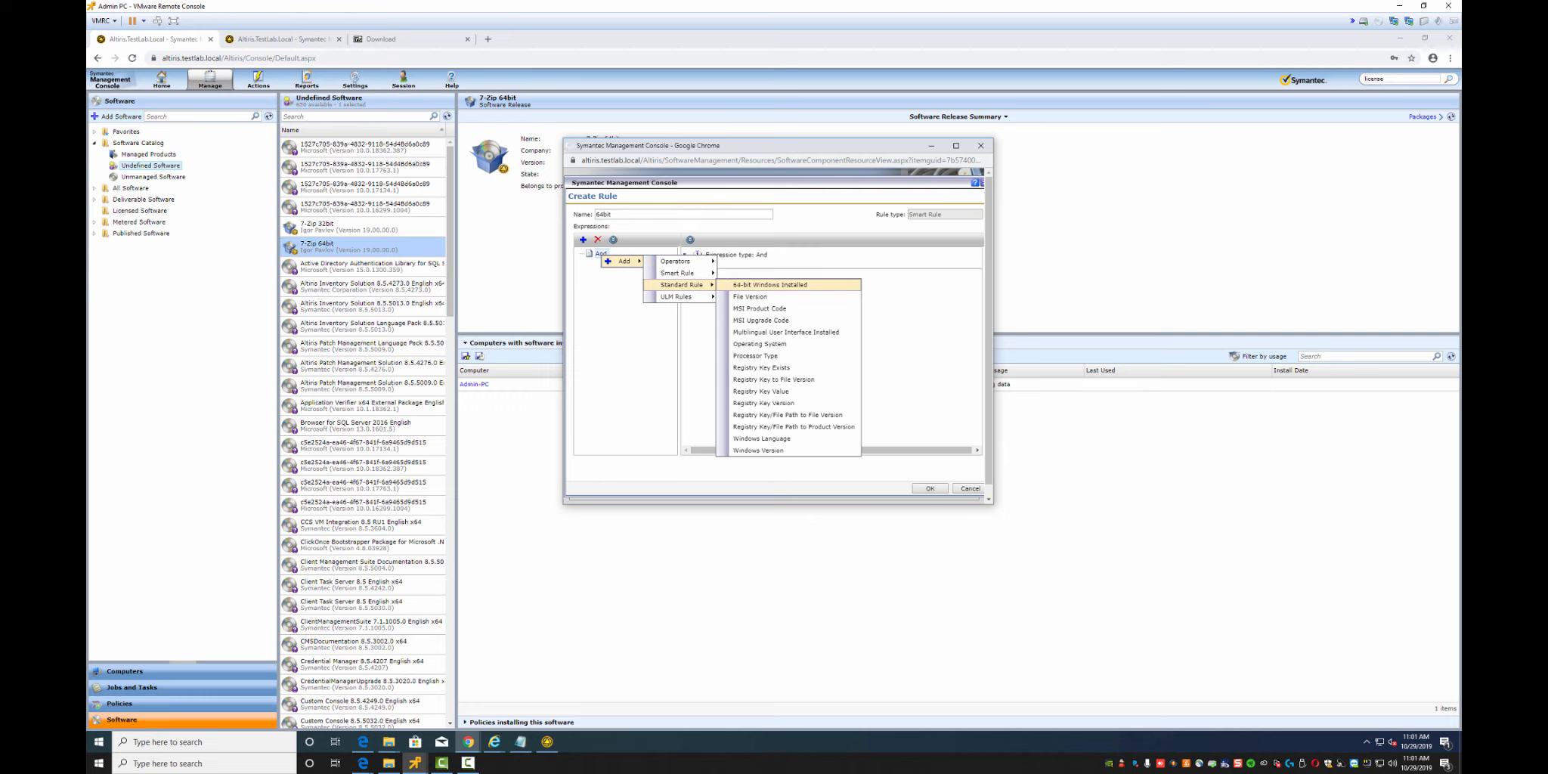
click(769, 285)
click(903, 468)
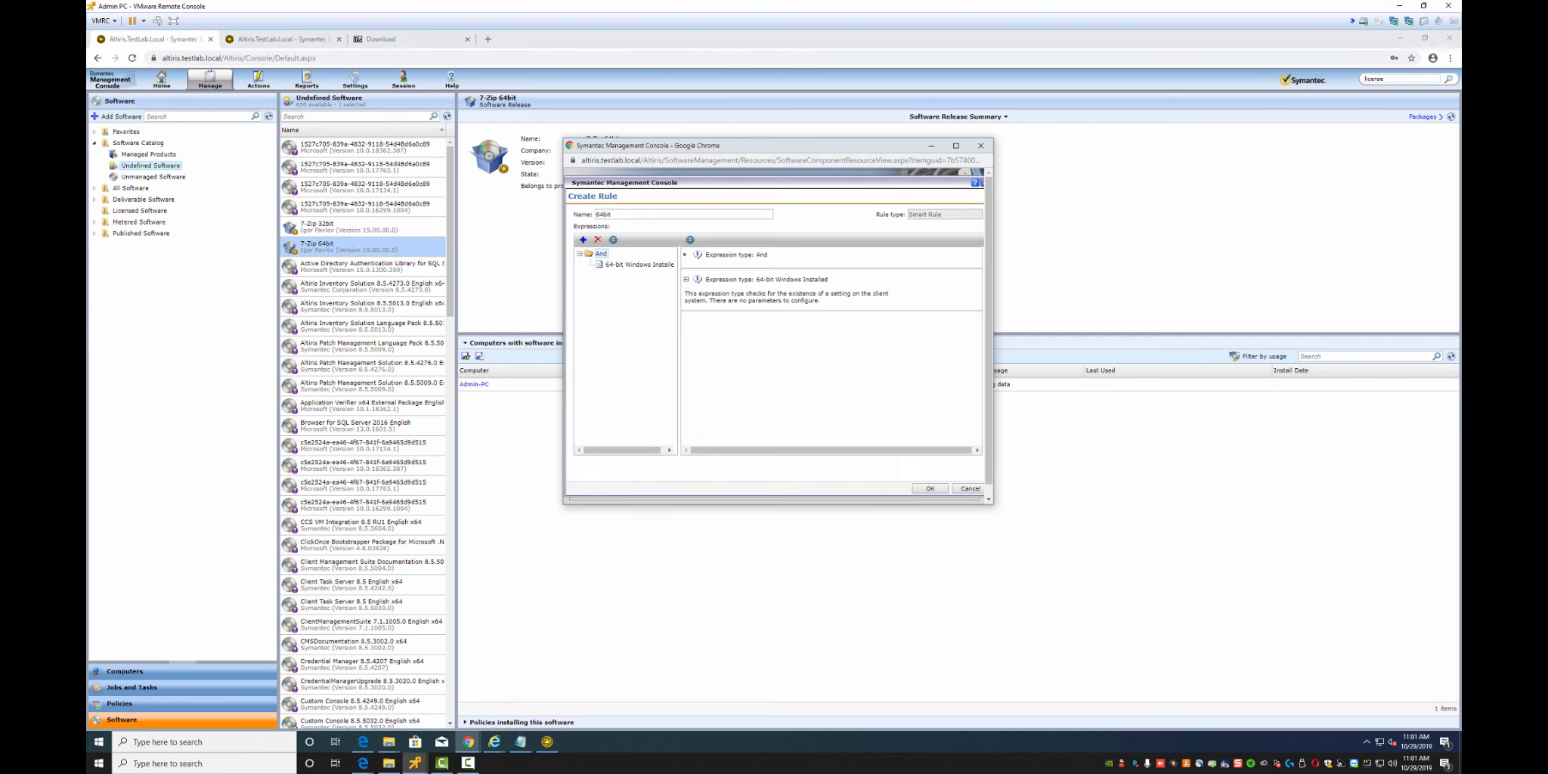
click(930, 488)
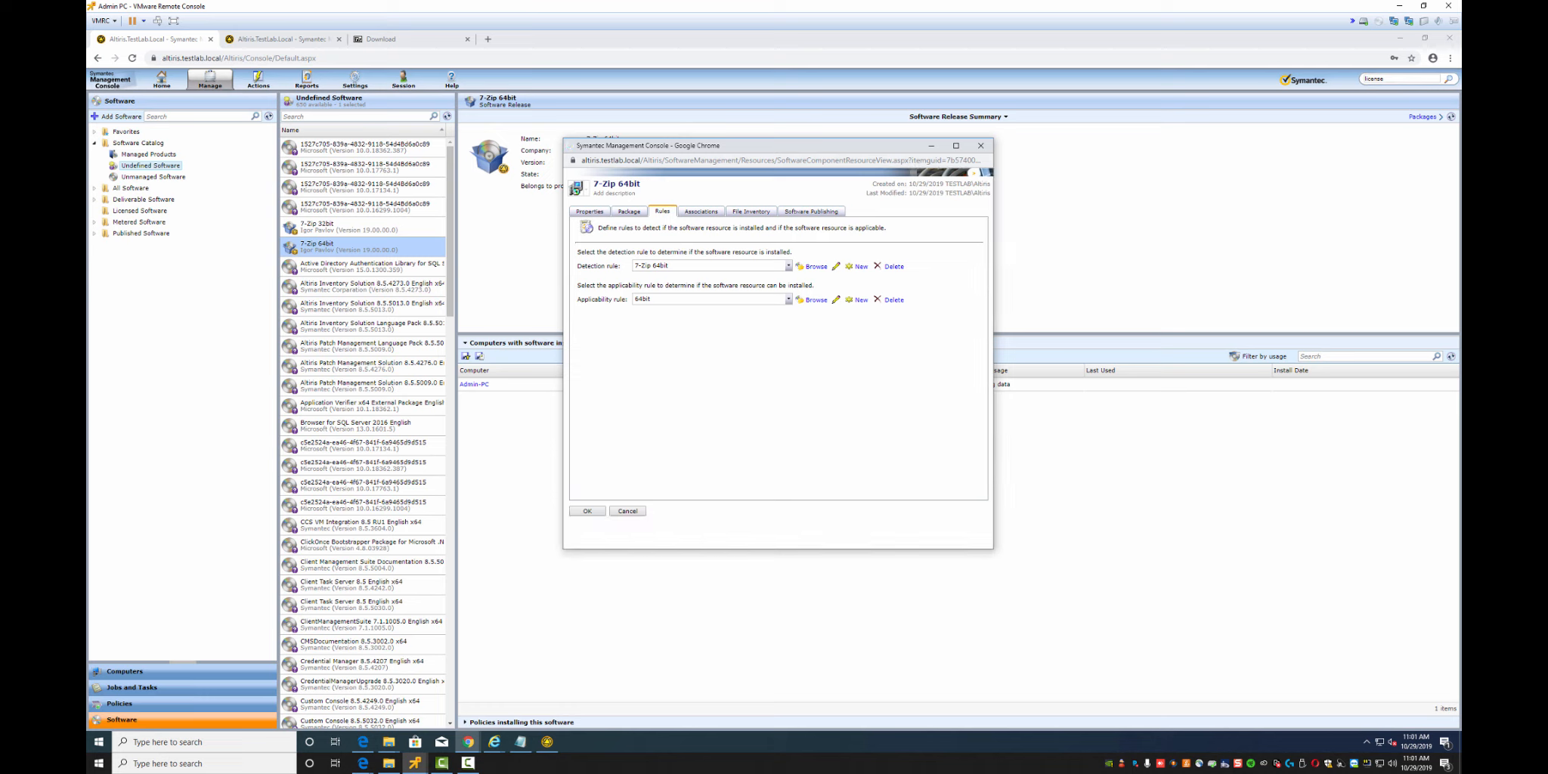
click(587, 511)
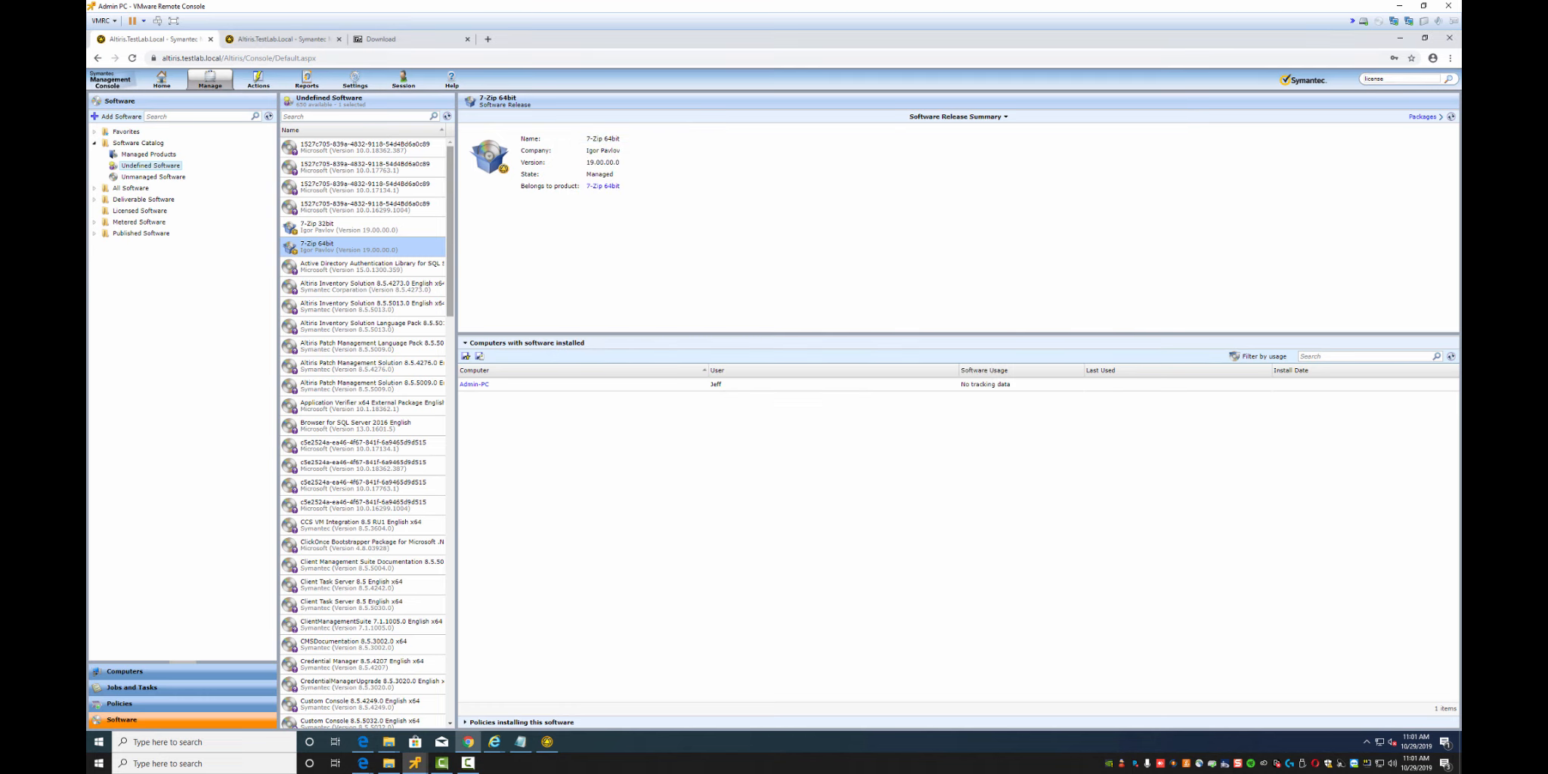
Refresh Undefined Software and move all 648 listed resources to Unmanaged Software
click(448, 116)
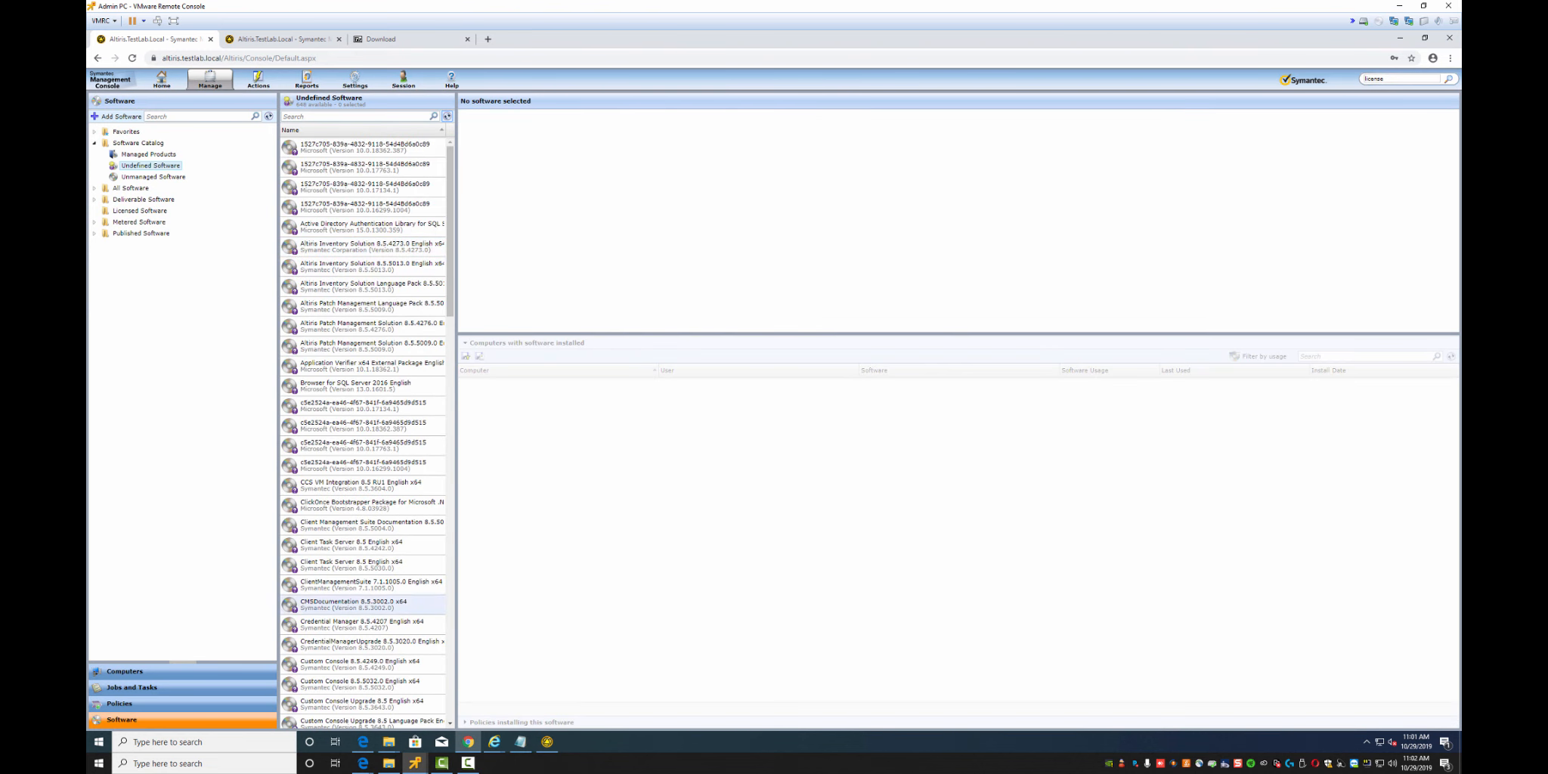
scroll(362, 430, down, 15)
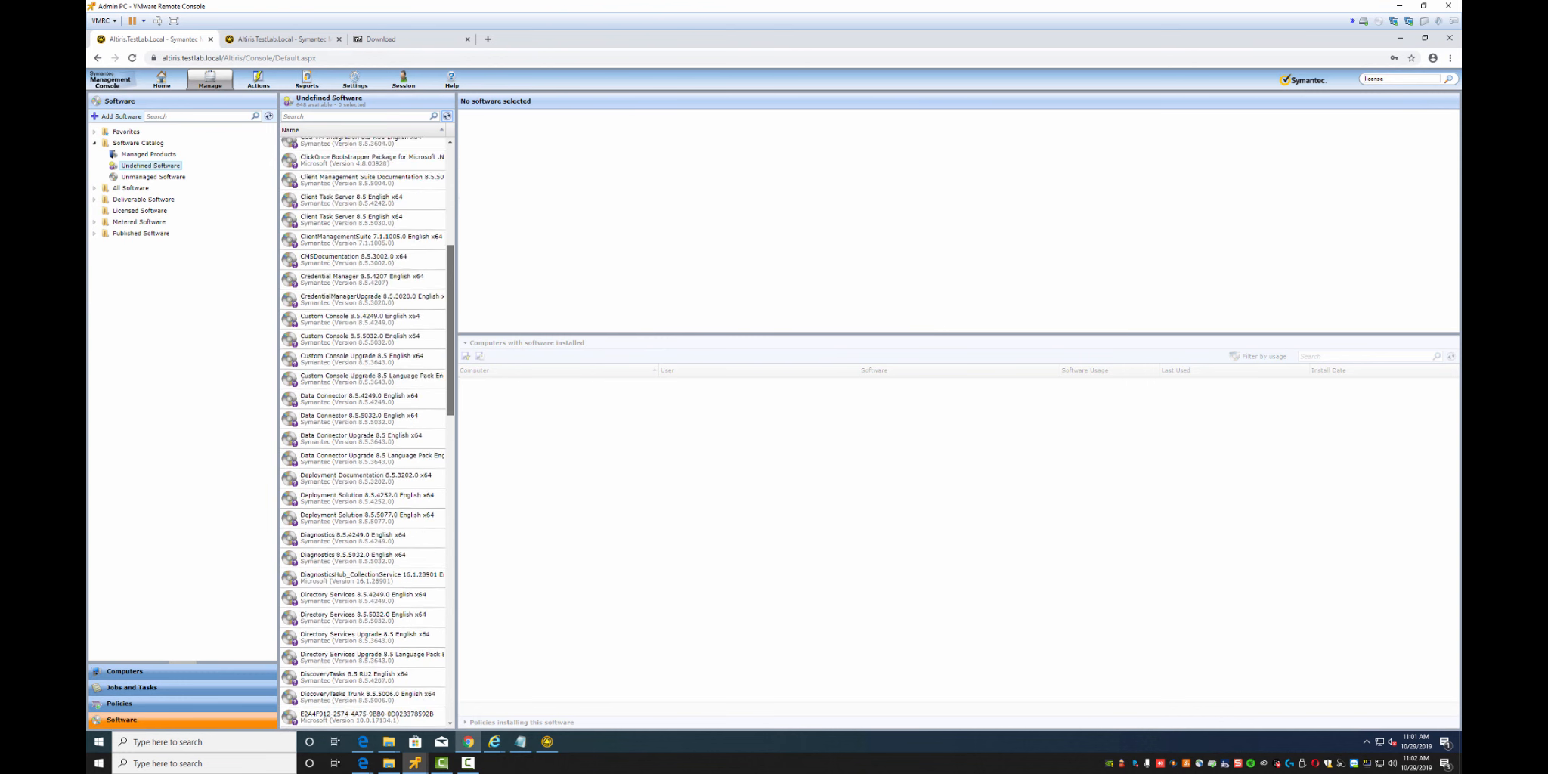
drag(449, 342, 449, 699)
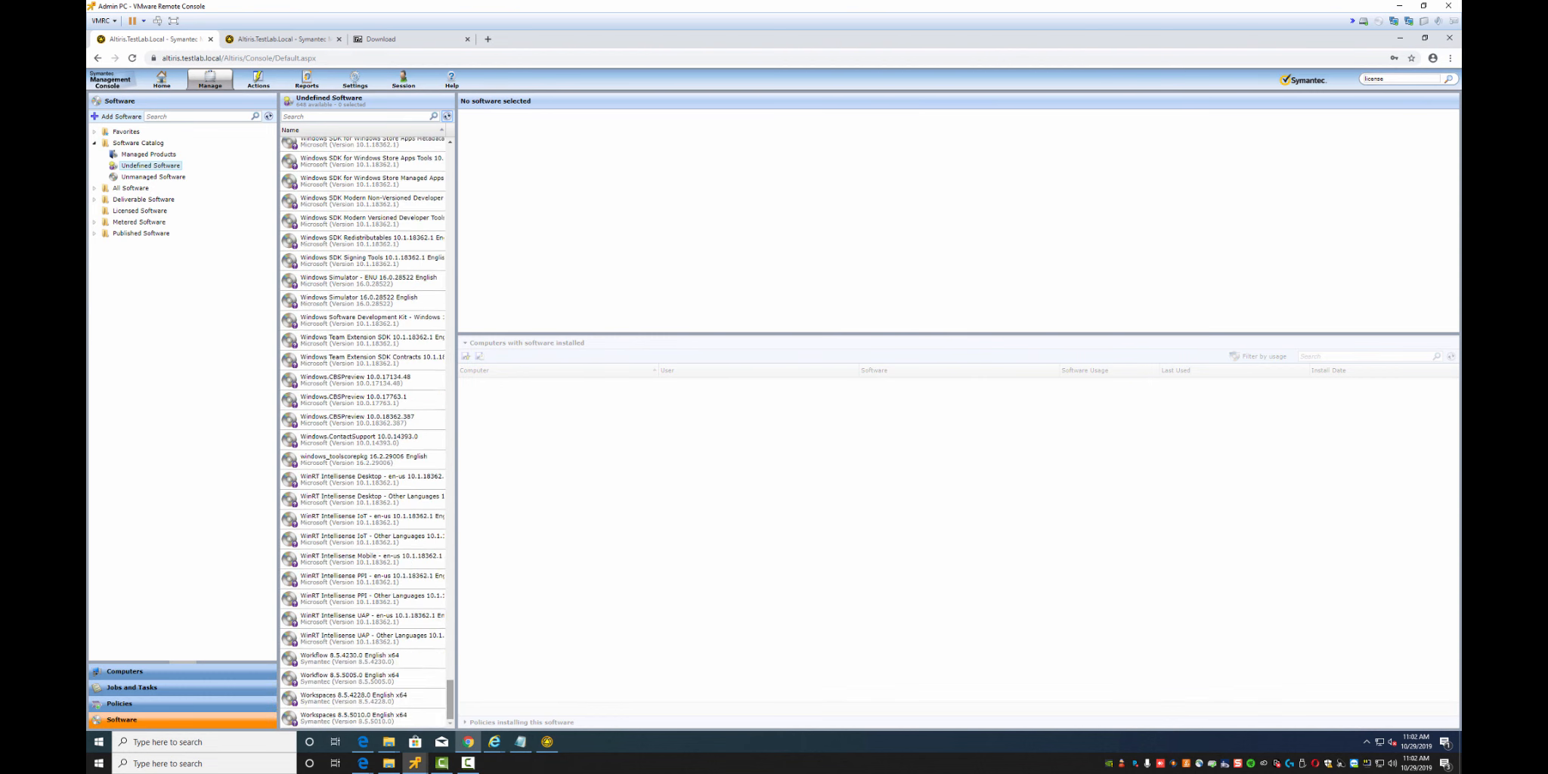
click(353, 717)
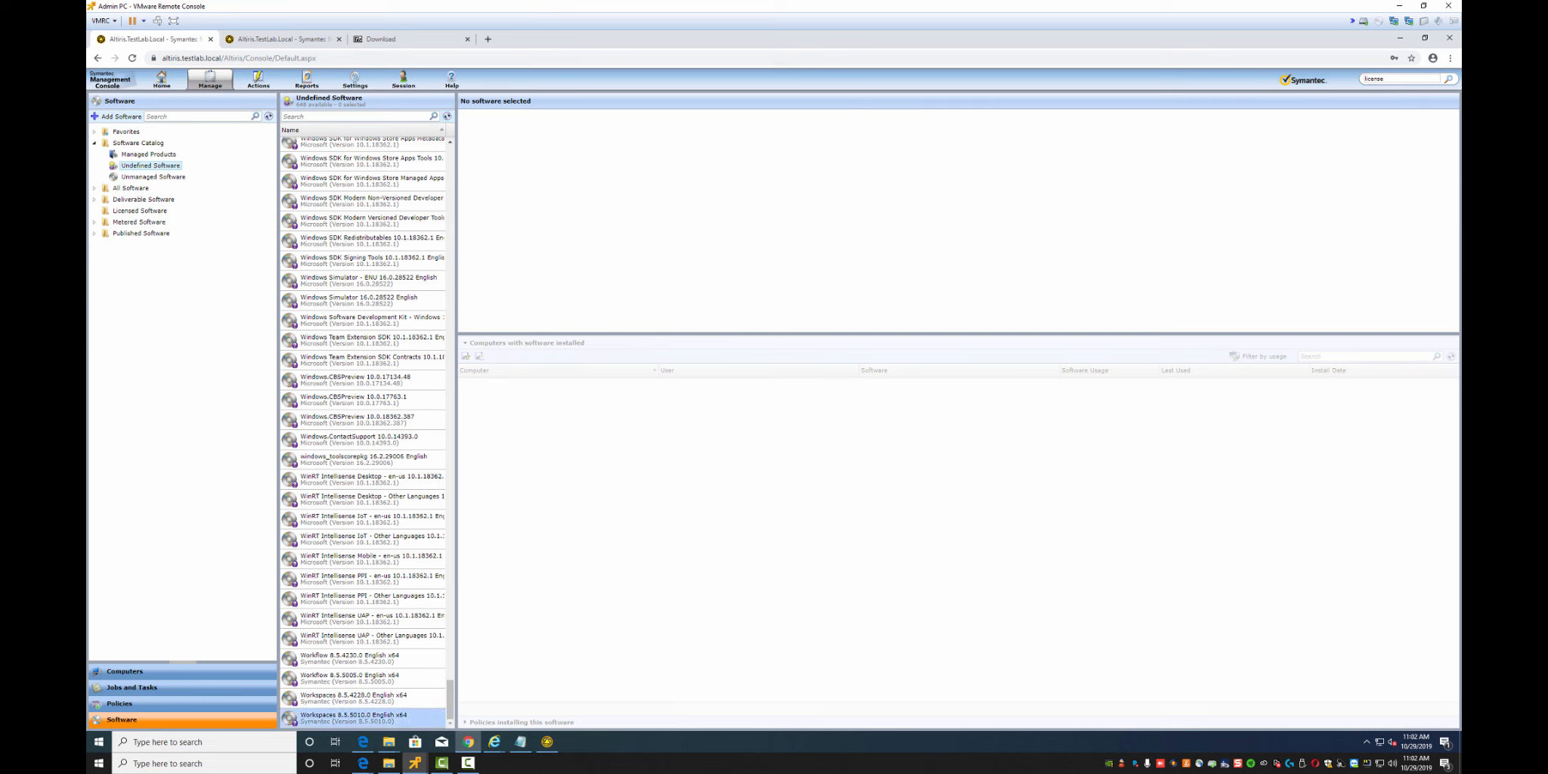
drag(450, 699, 449, 164)
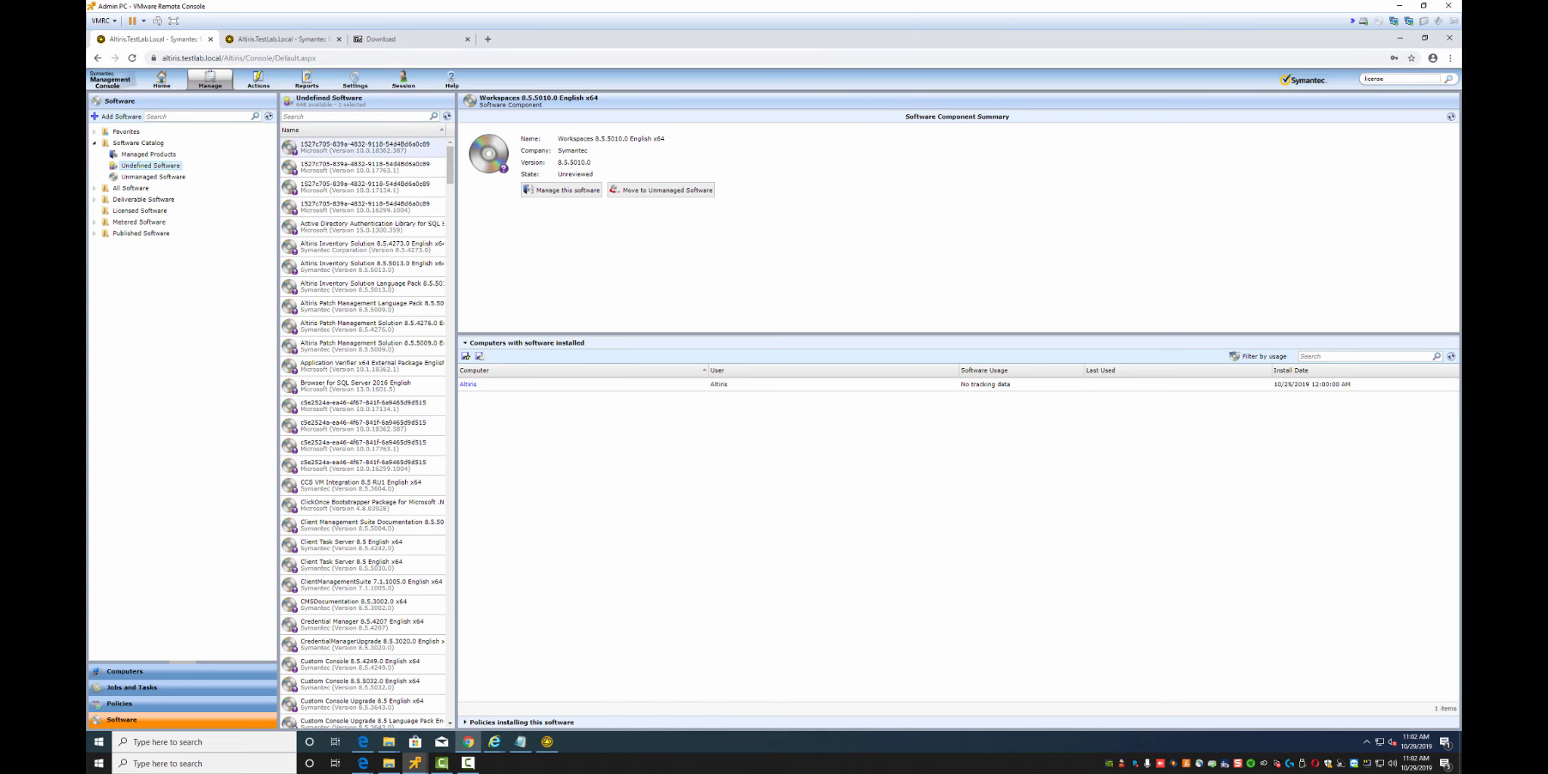
key(ctrl+a)
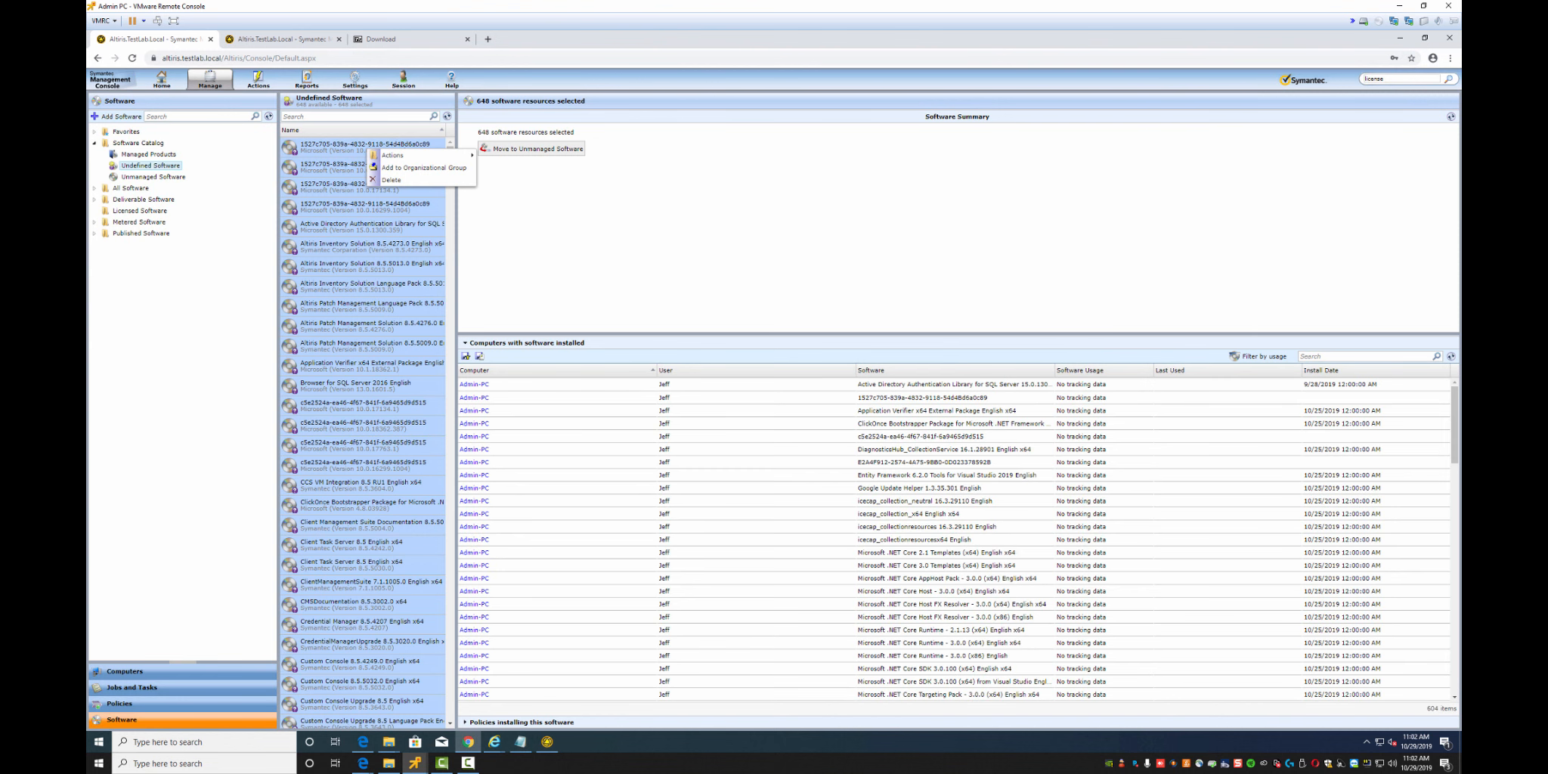
click(532, 148)
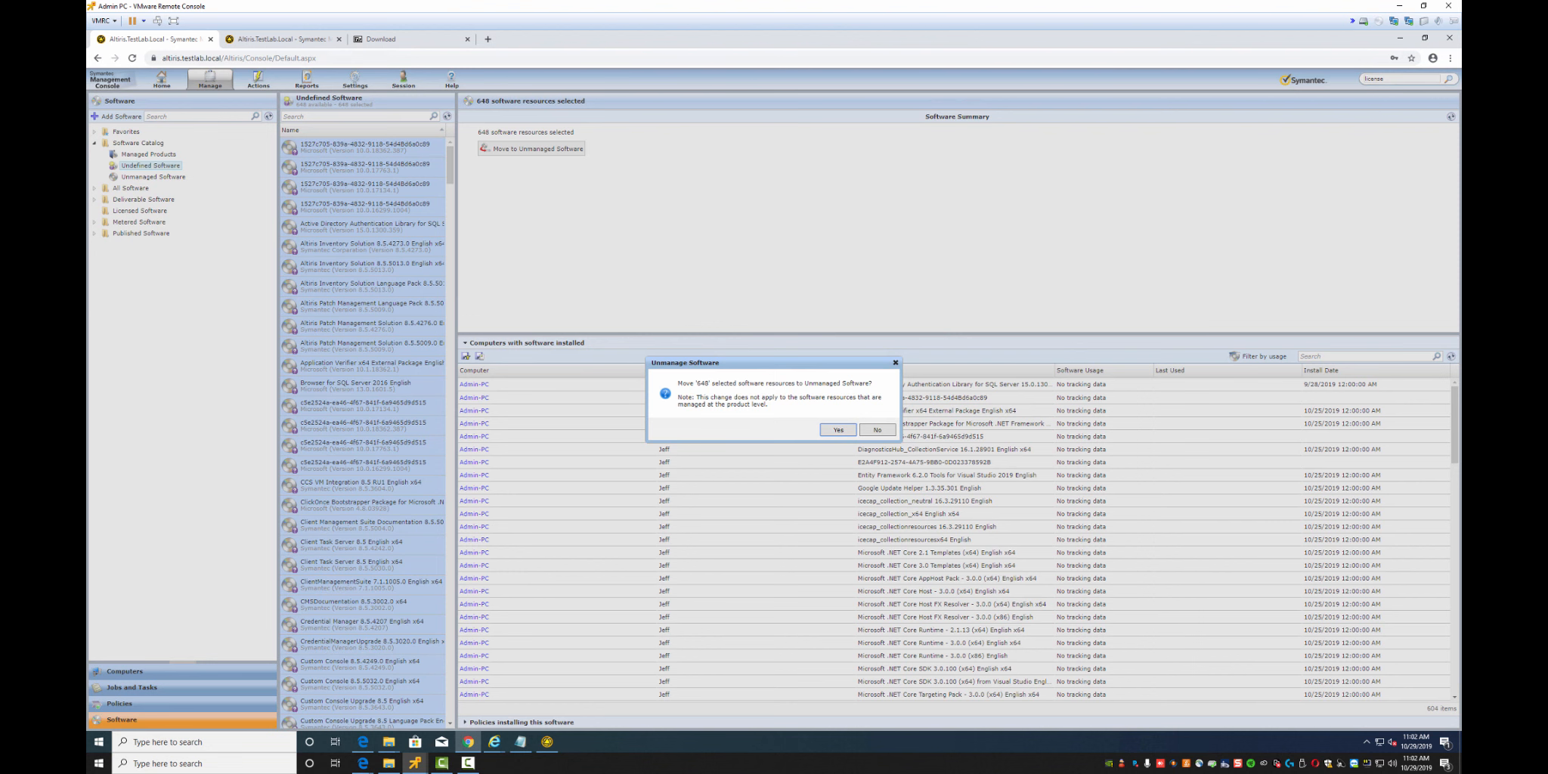
click(876, 430)
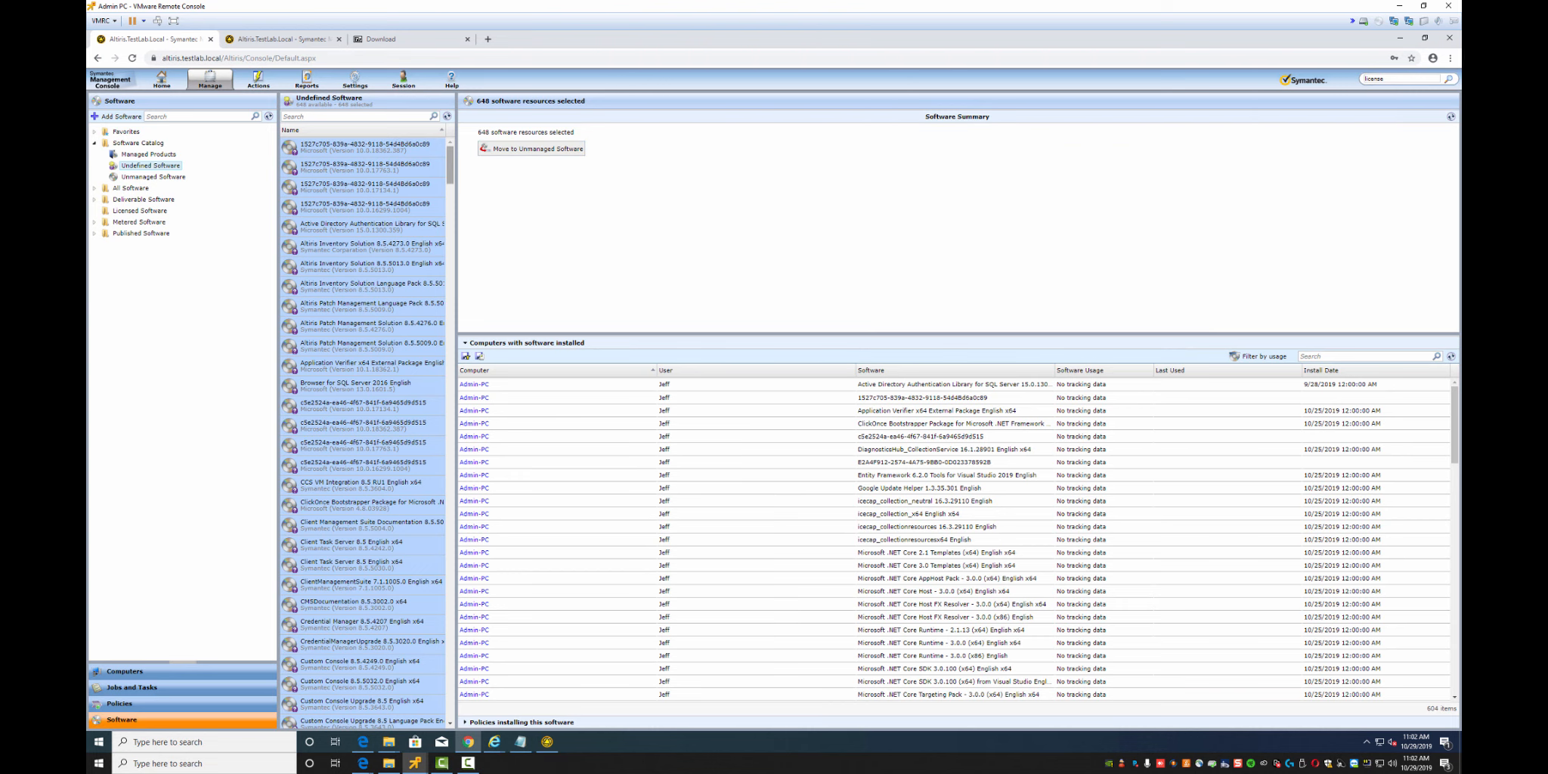
Refresh the Undefined Software list several times, then open the Unmanaged Software list
click(447, 117)
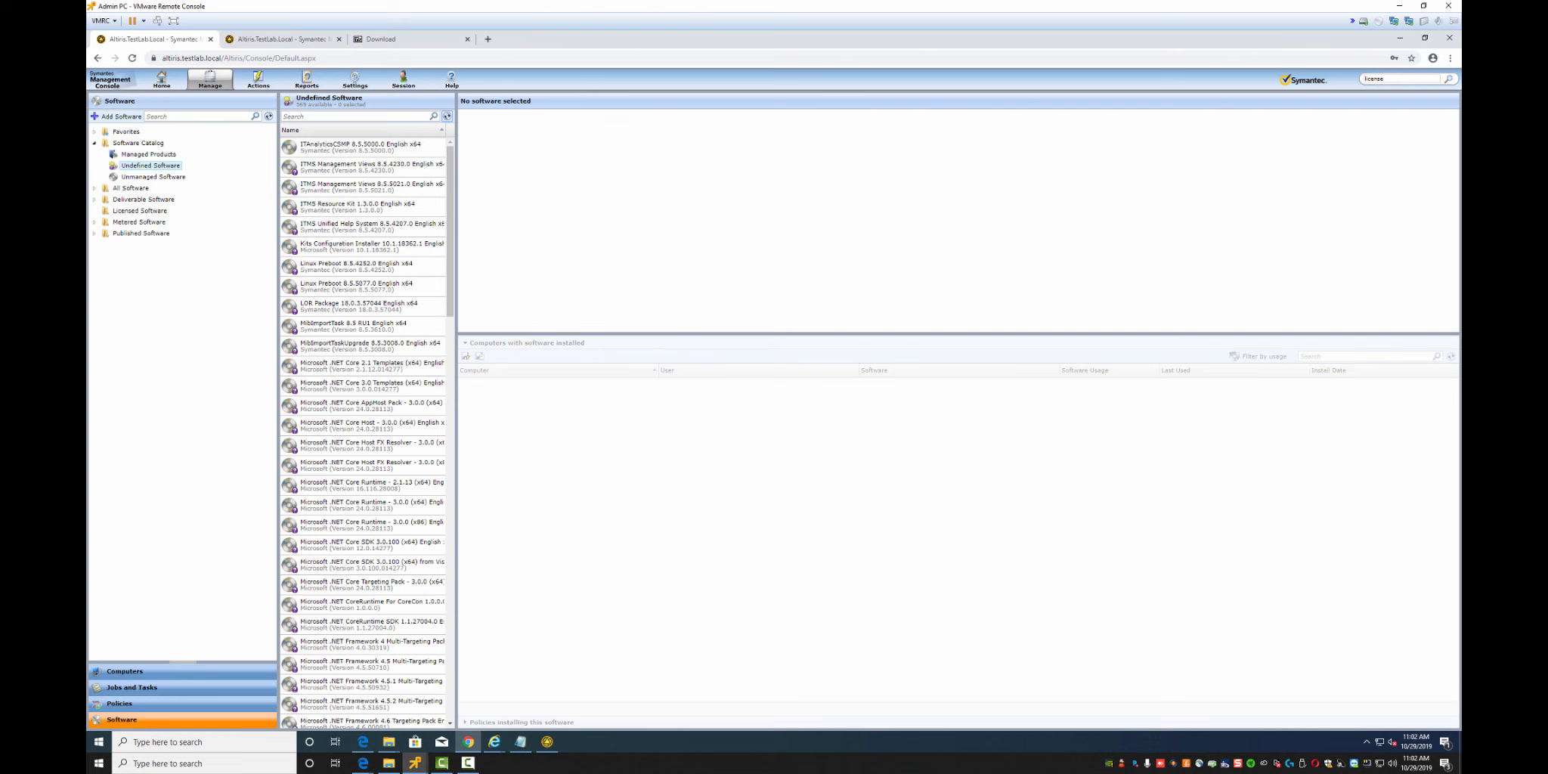
click(447, 117)
click(447, 117)
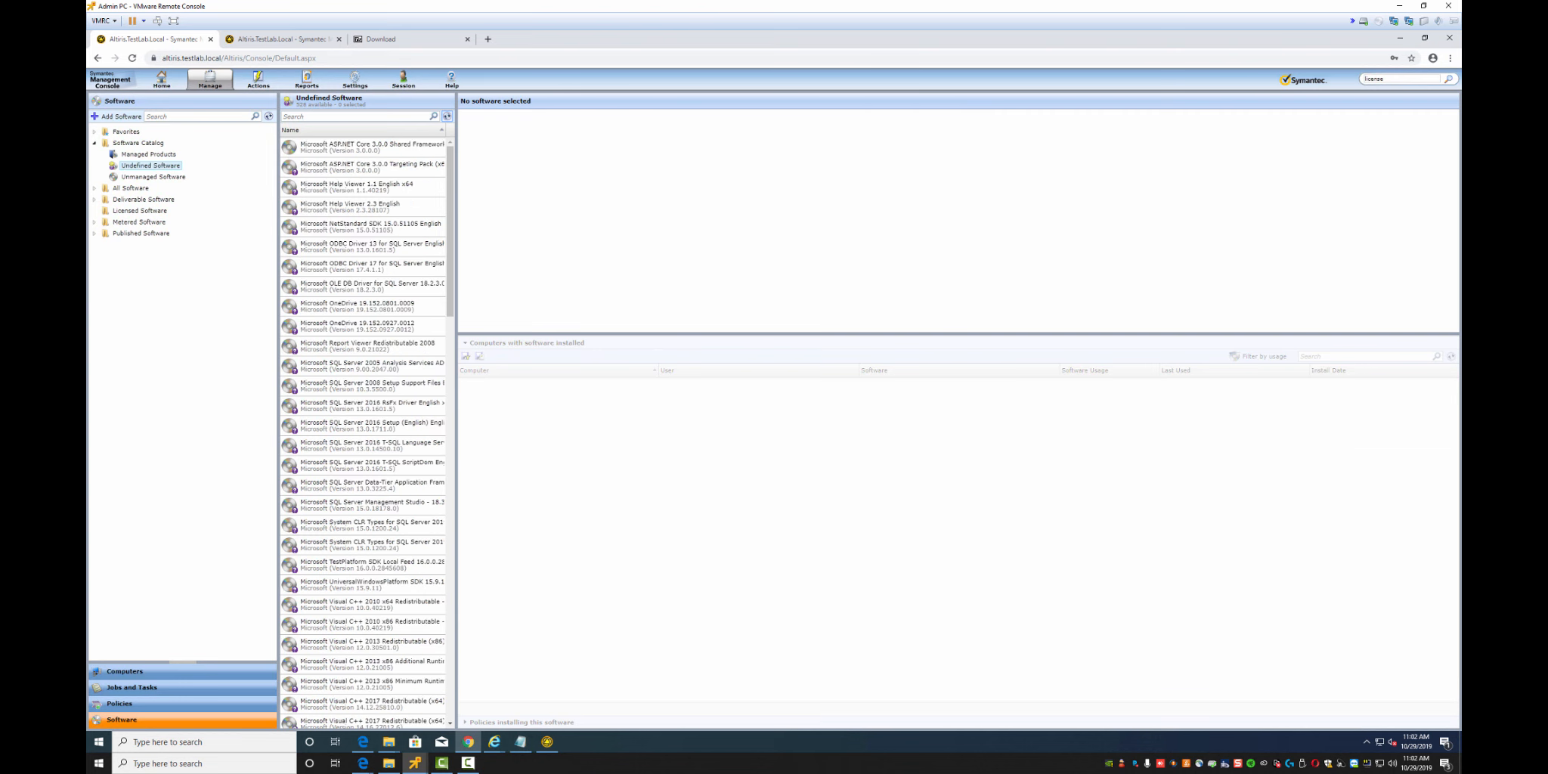
click(448, 117)
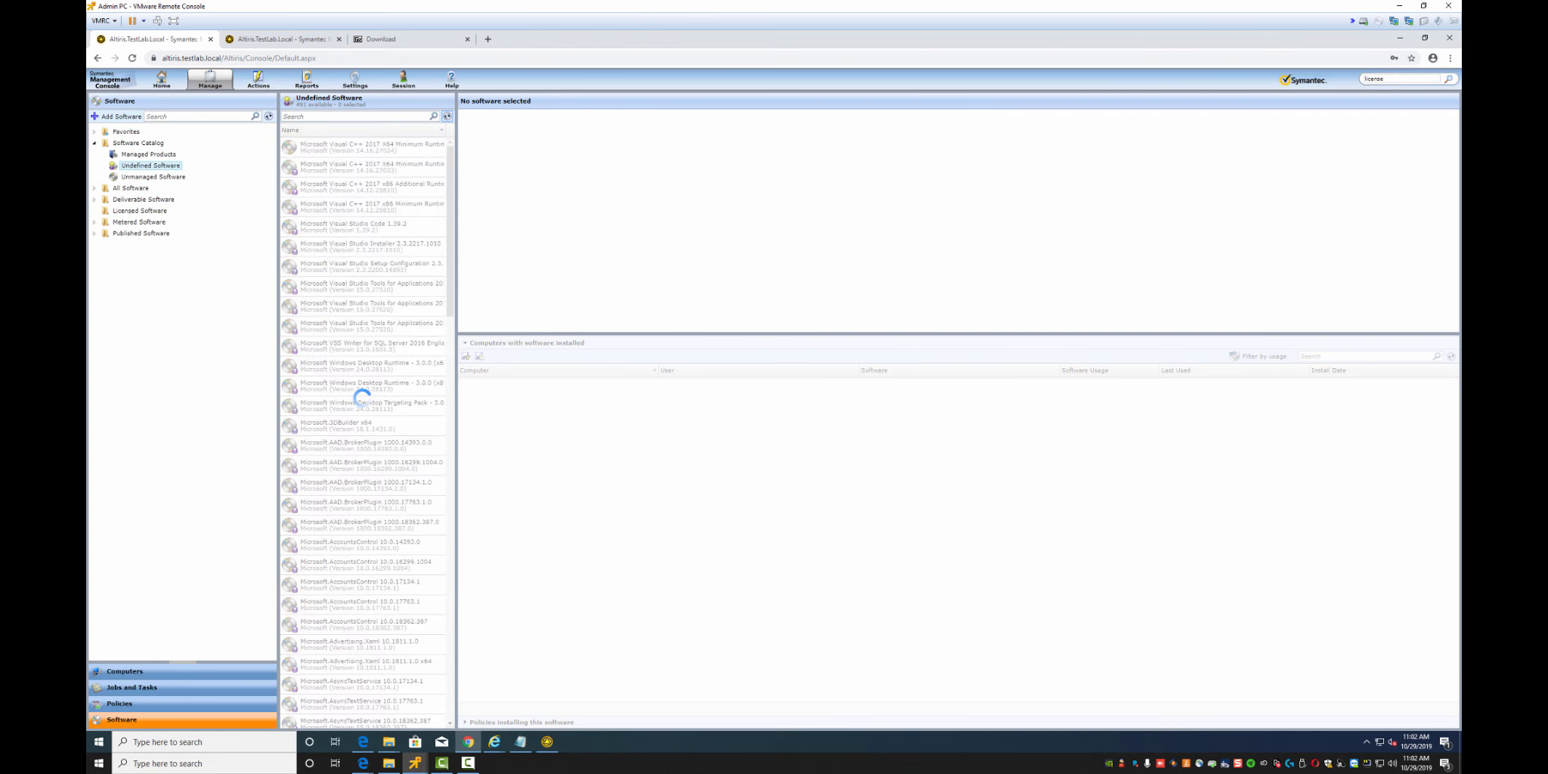
click(153, 176)
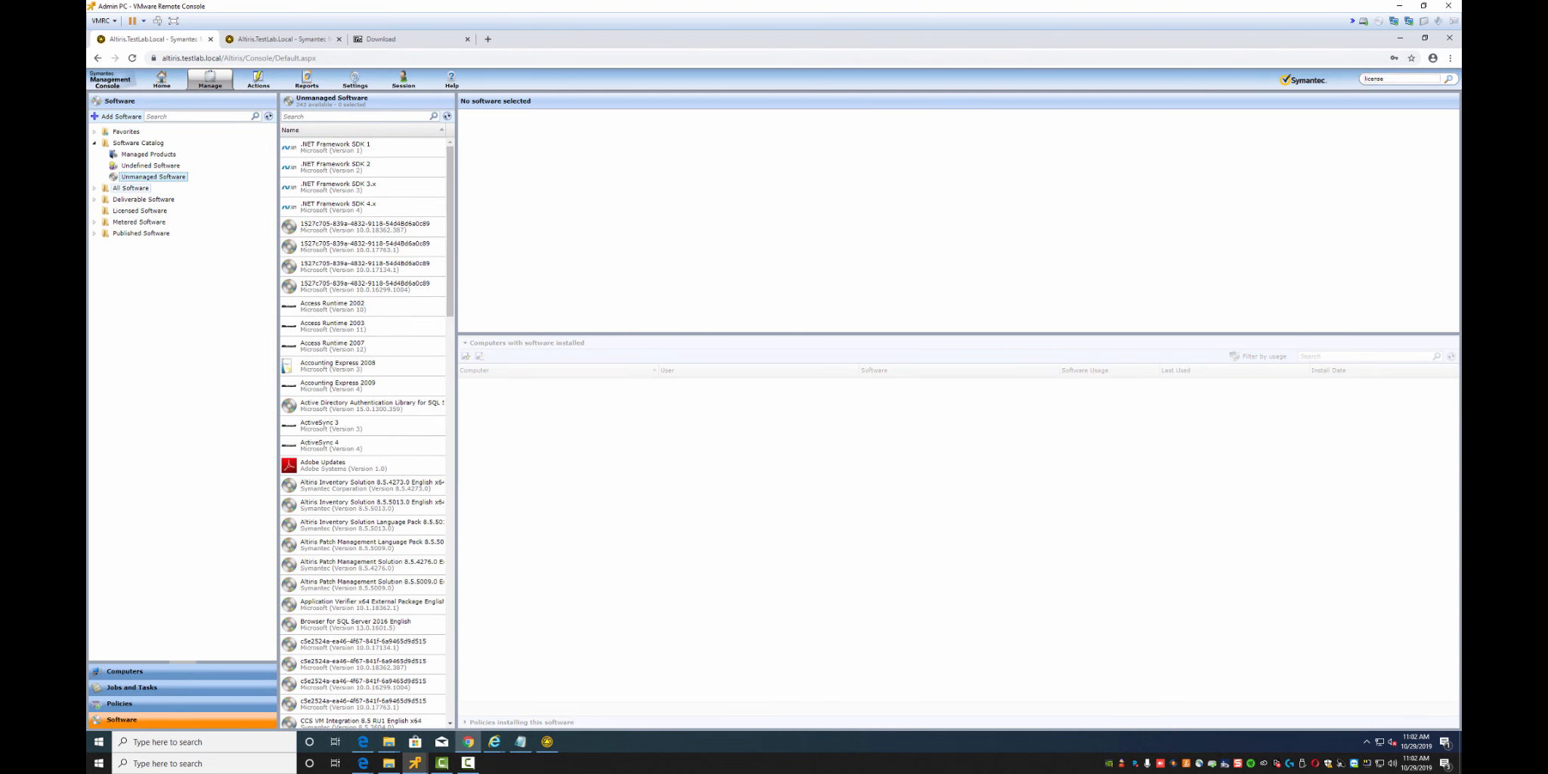
Show Managed Products and view the 7-Zip 32bit product summary
click(149, 155)
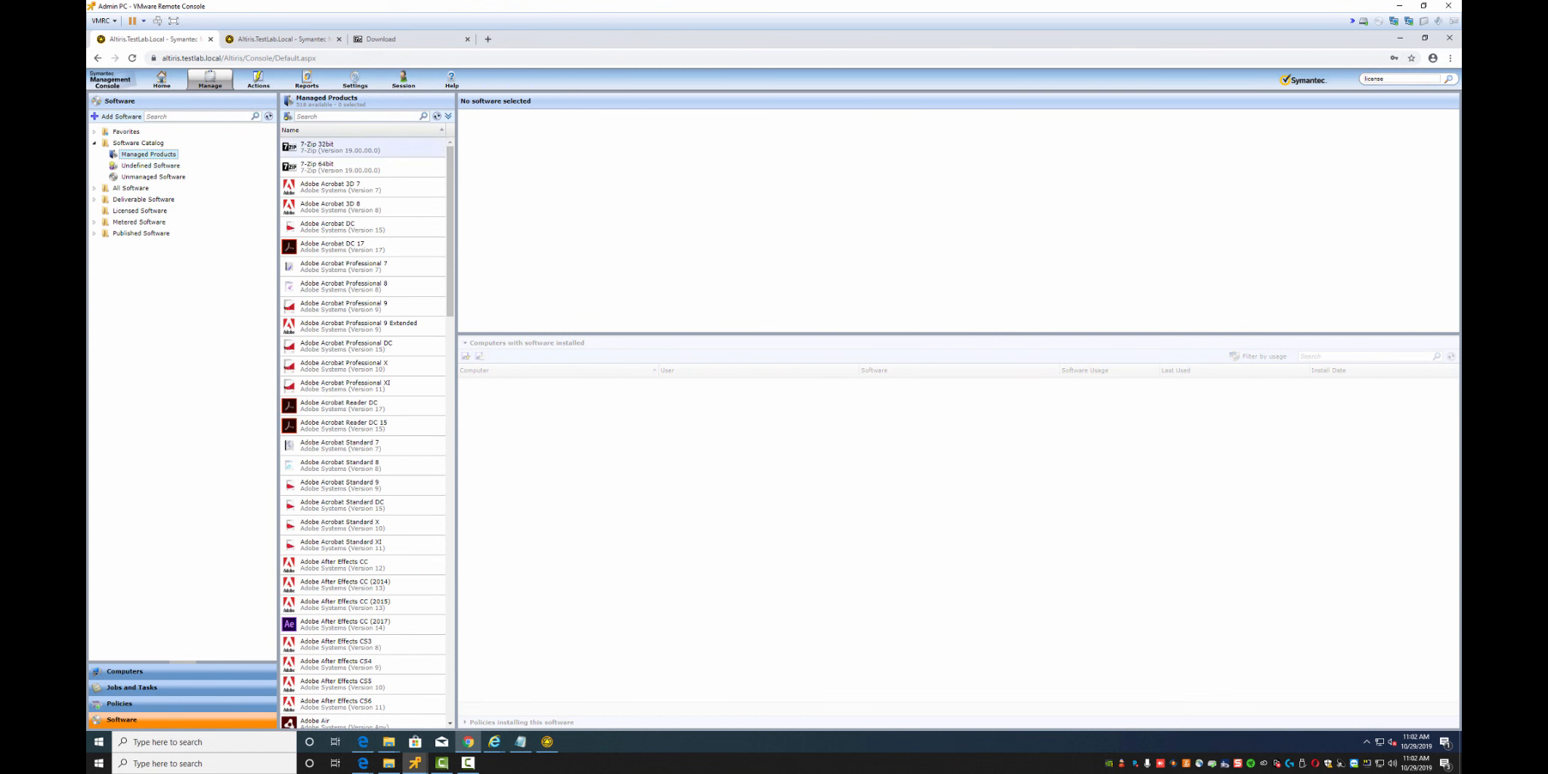
click(340, 147)
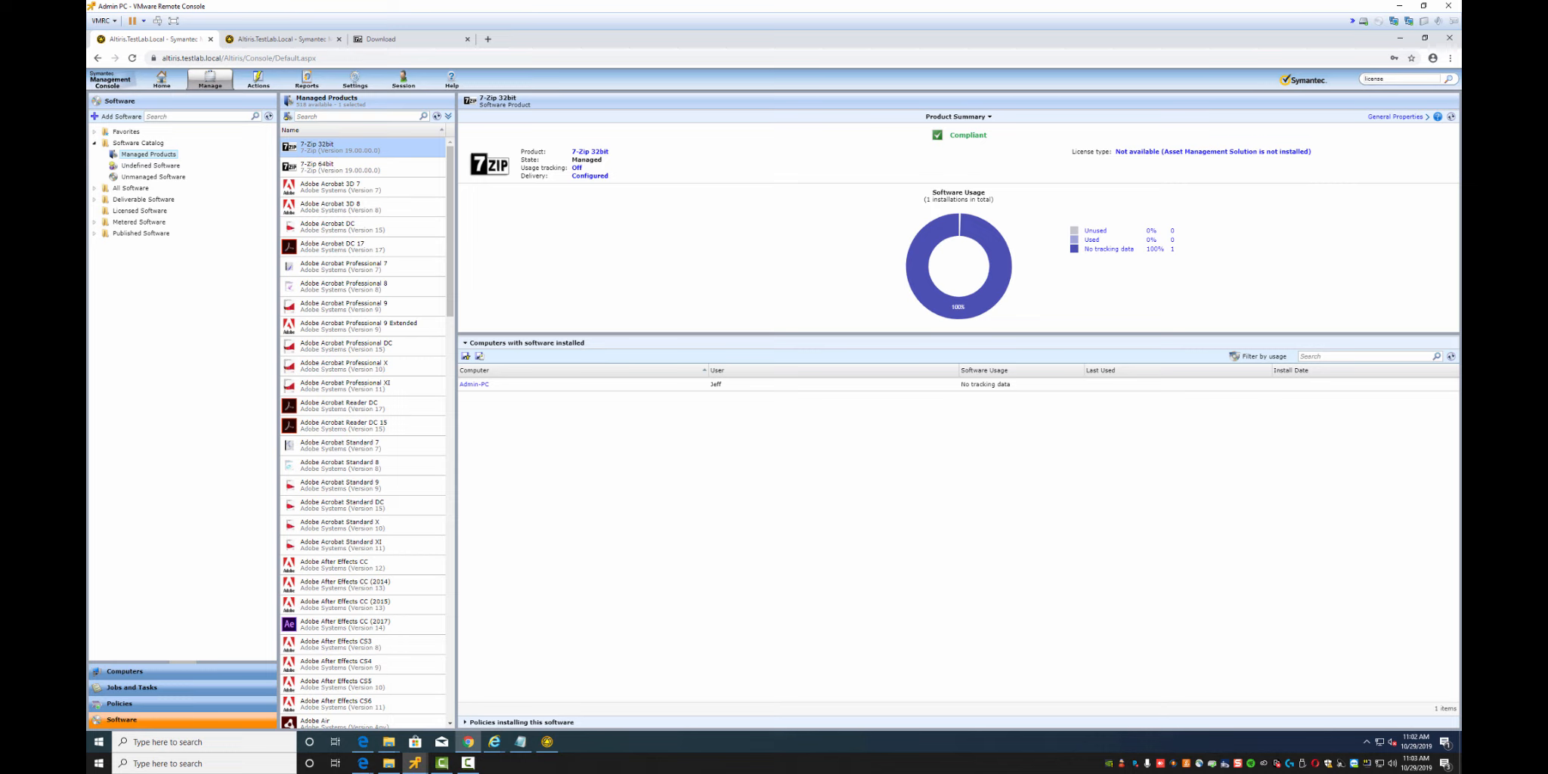
mouse_move(994, 261)
In the Symantec Management Agent, update configuration and review the 7-Zip 19 delivery's download and install tasks
click(547, 741)
click(990, 170)
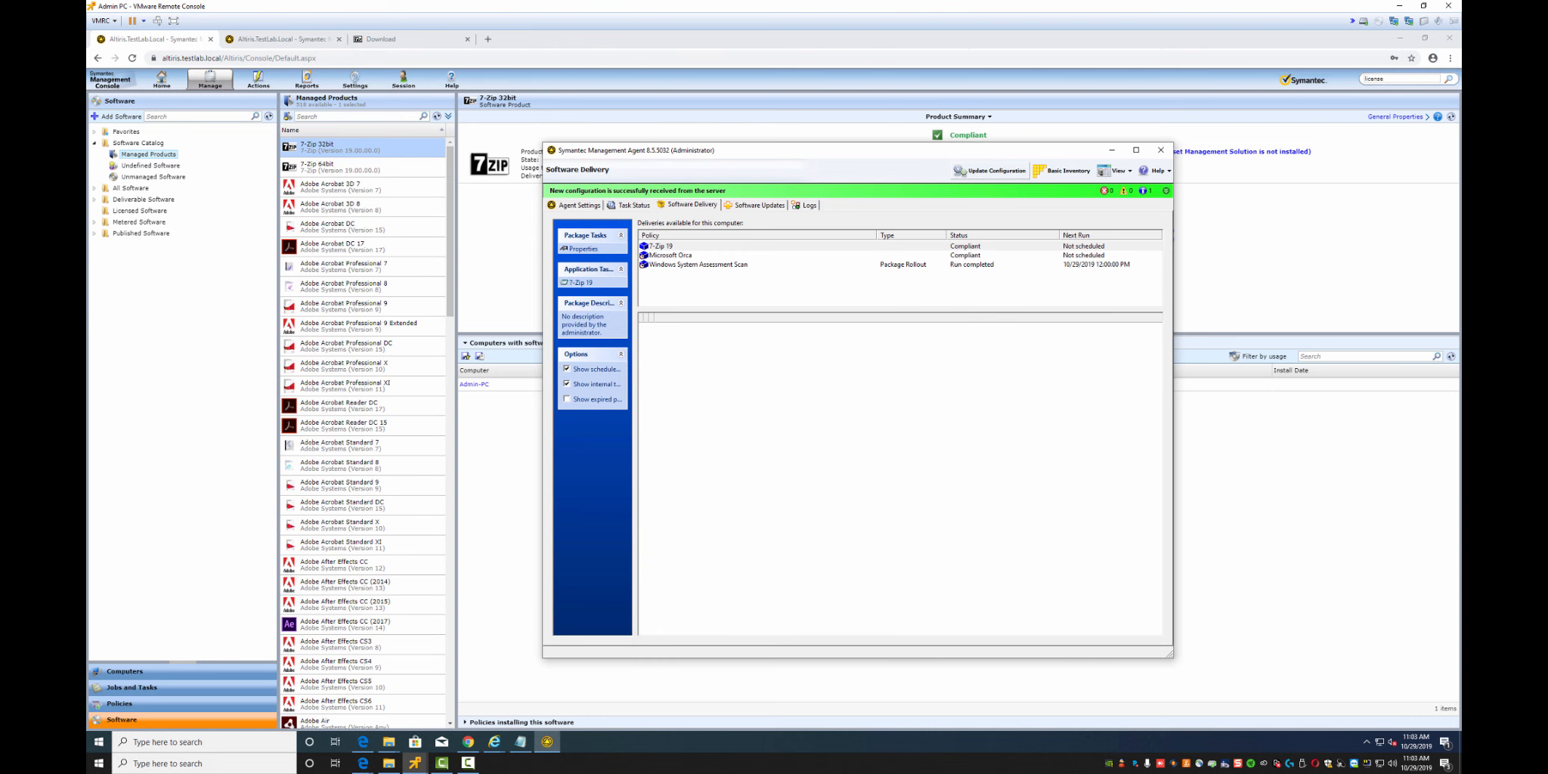
click(661, 246)
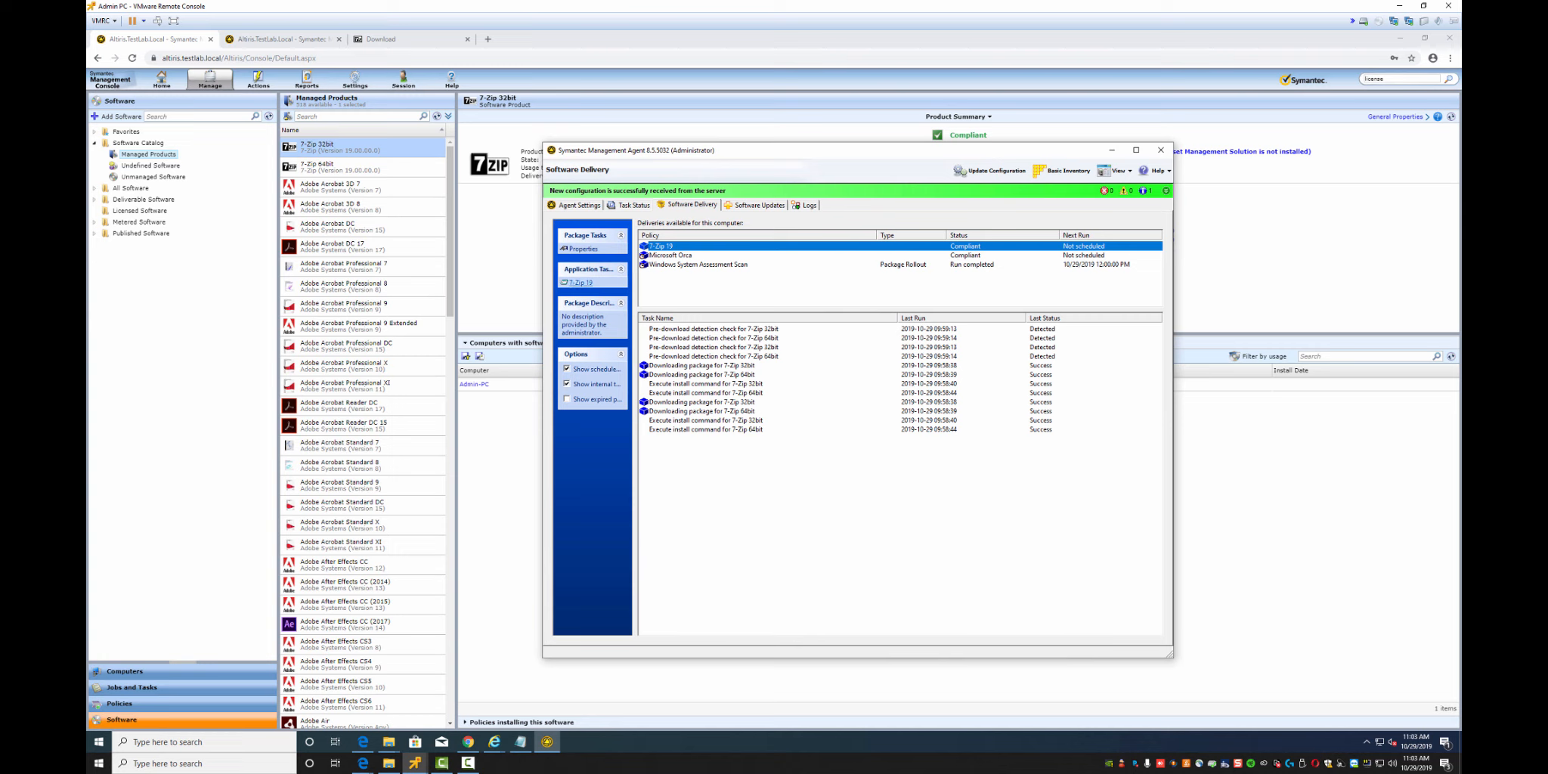
click(580, 282)
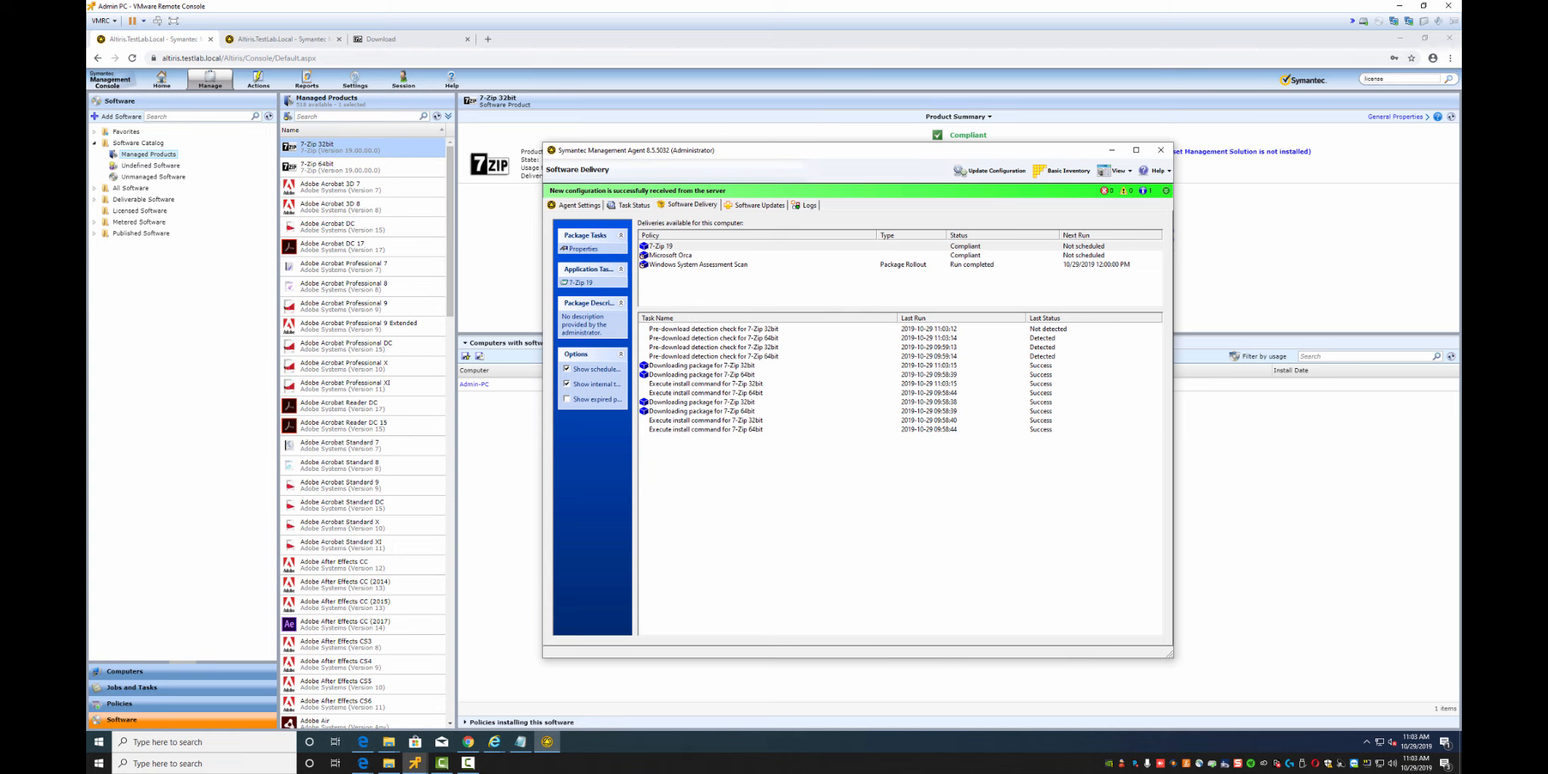
right_click(98, 741)
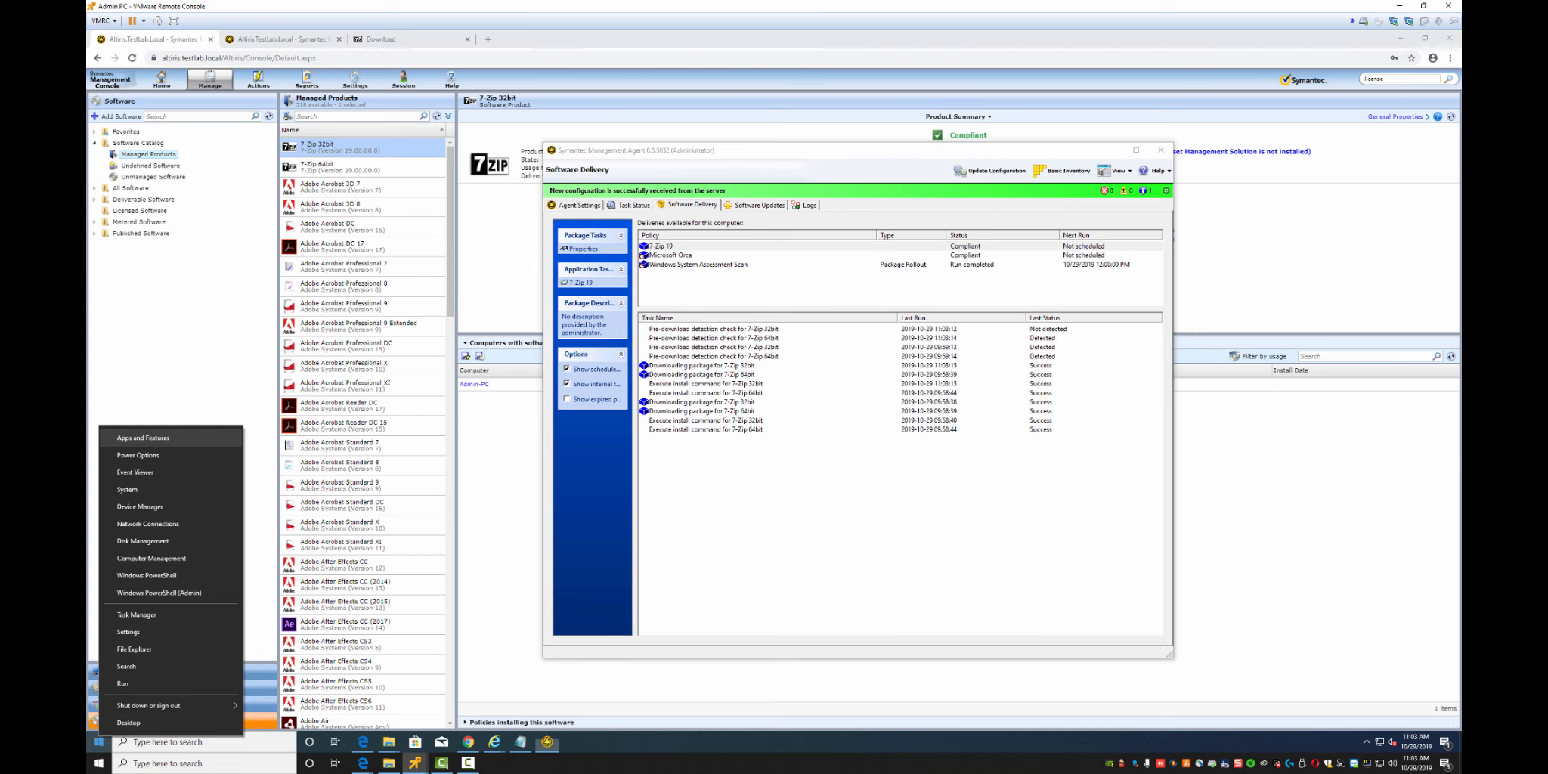
In Apps and Features, uninstall the non-x64 7-Zip 19.00 app
click(143, 438)
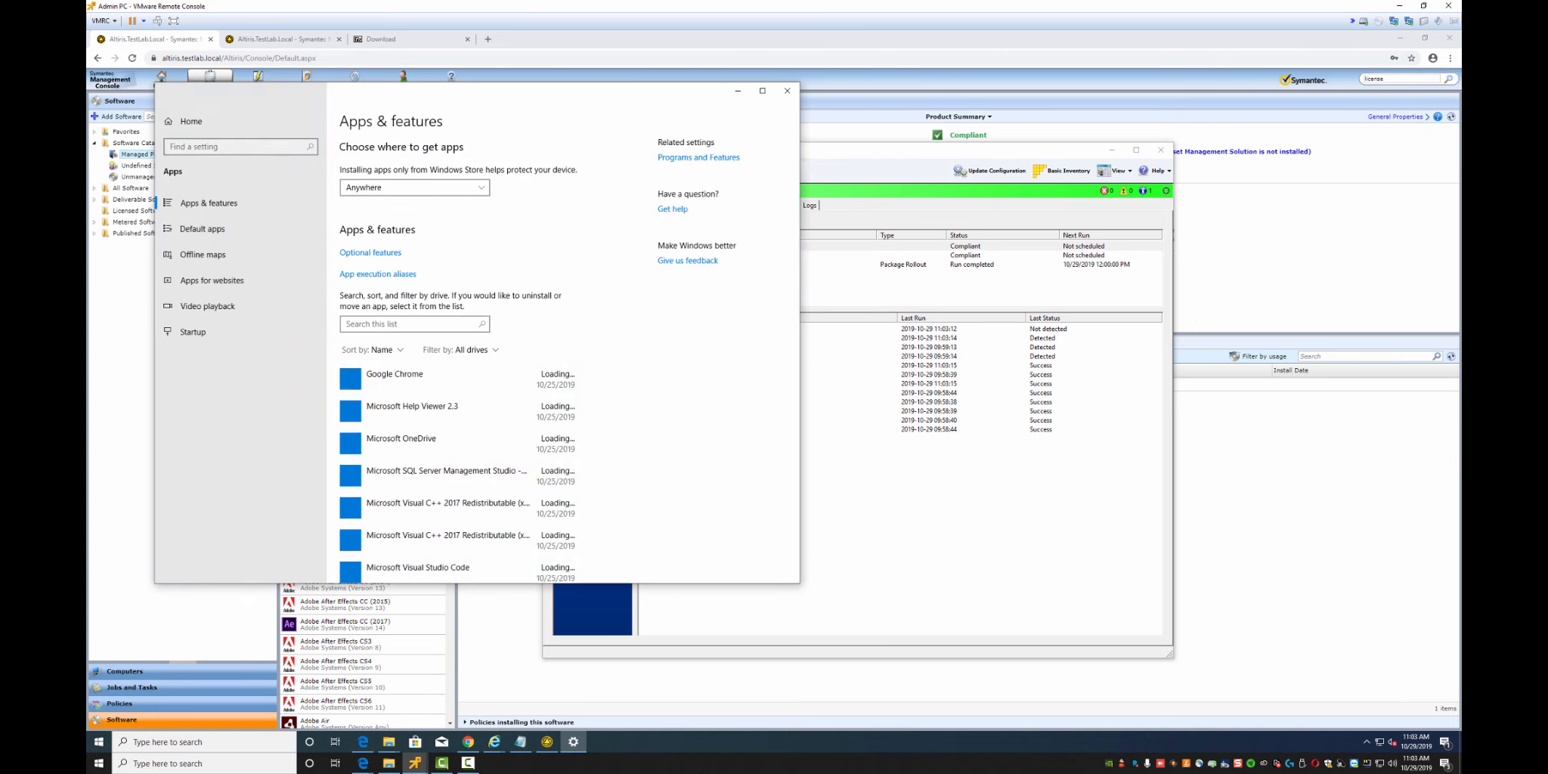
click(408, 412)
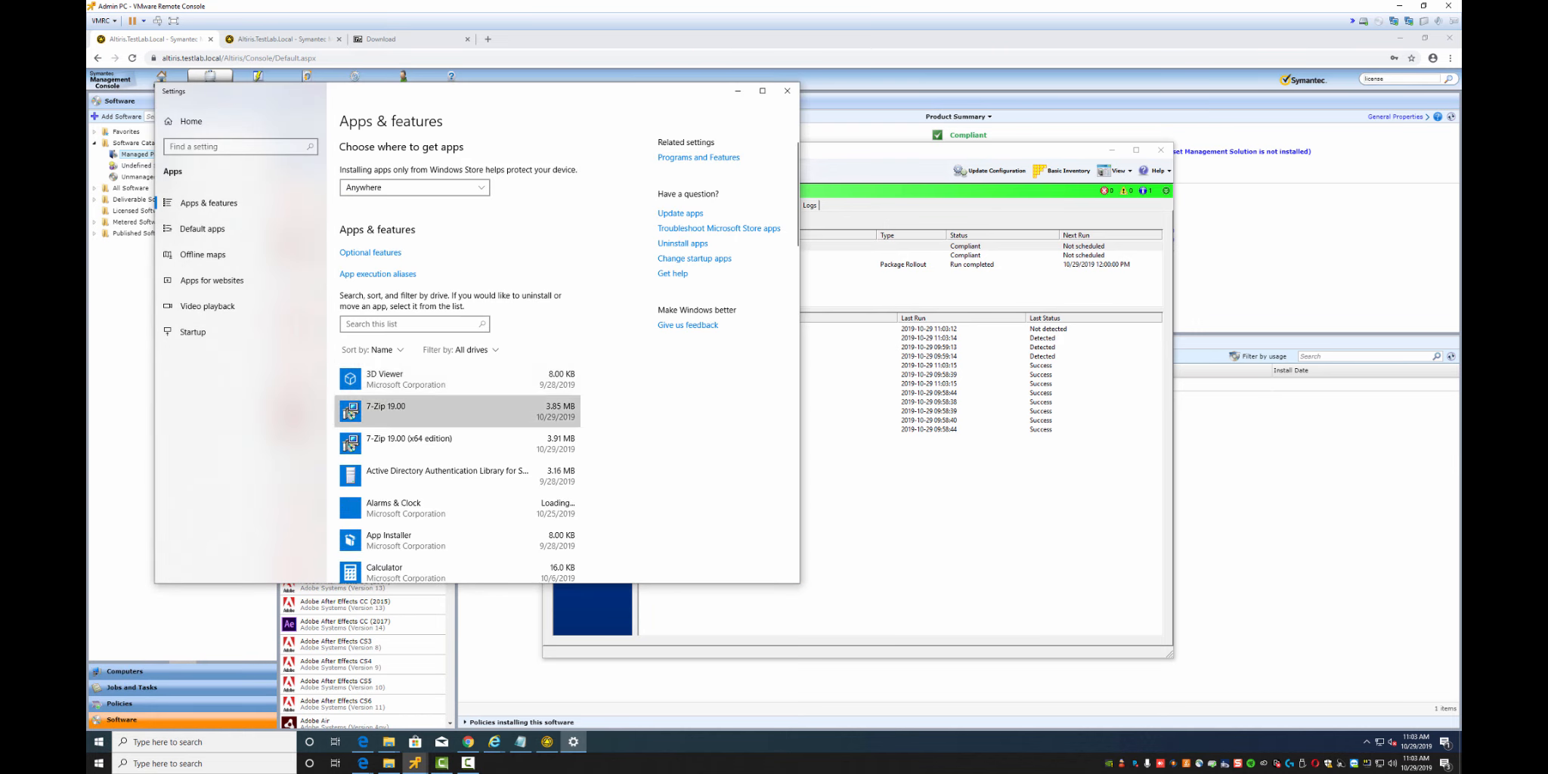
click(550, 456)
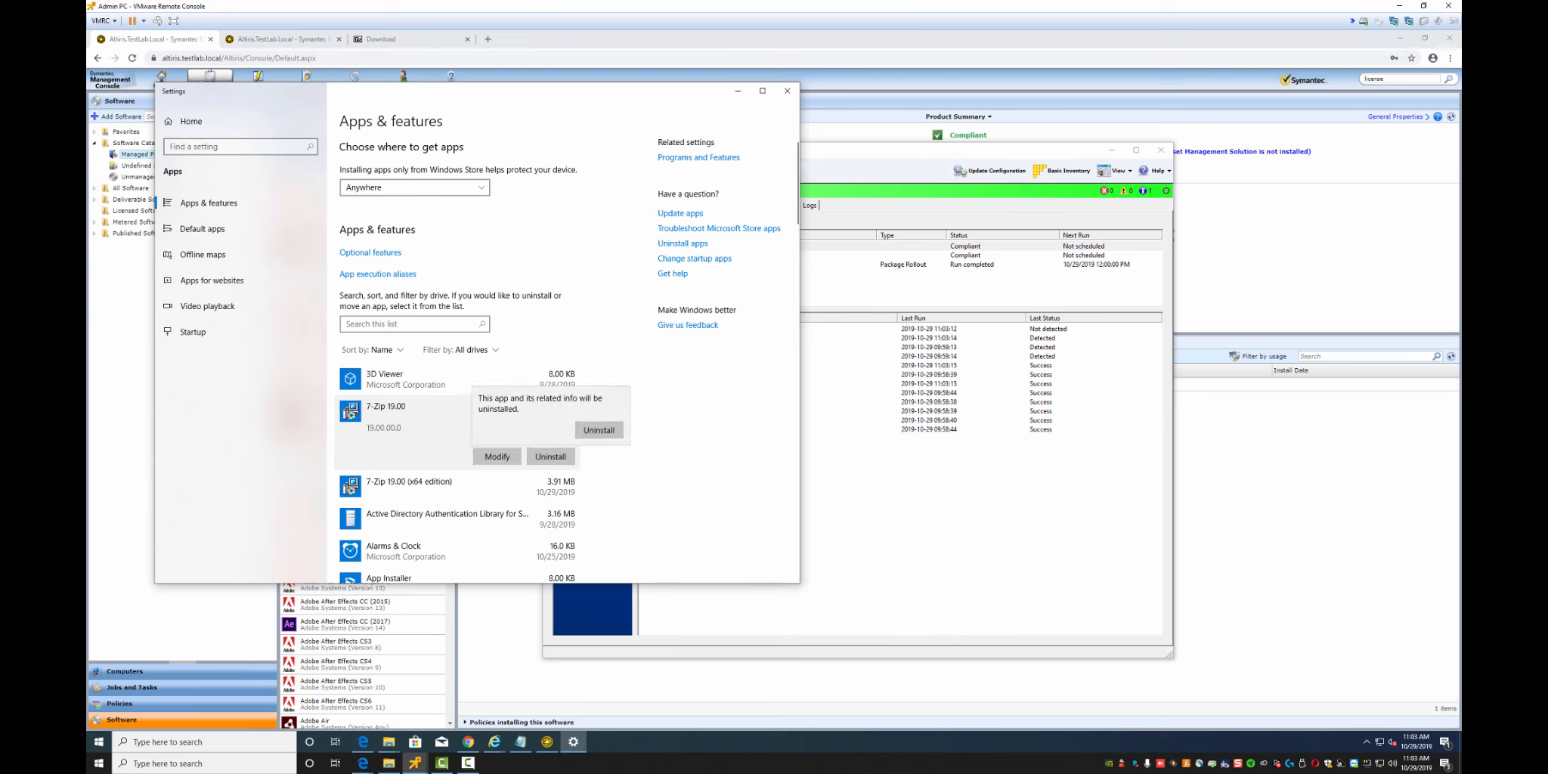
click(599, 430)
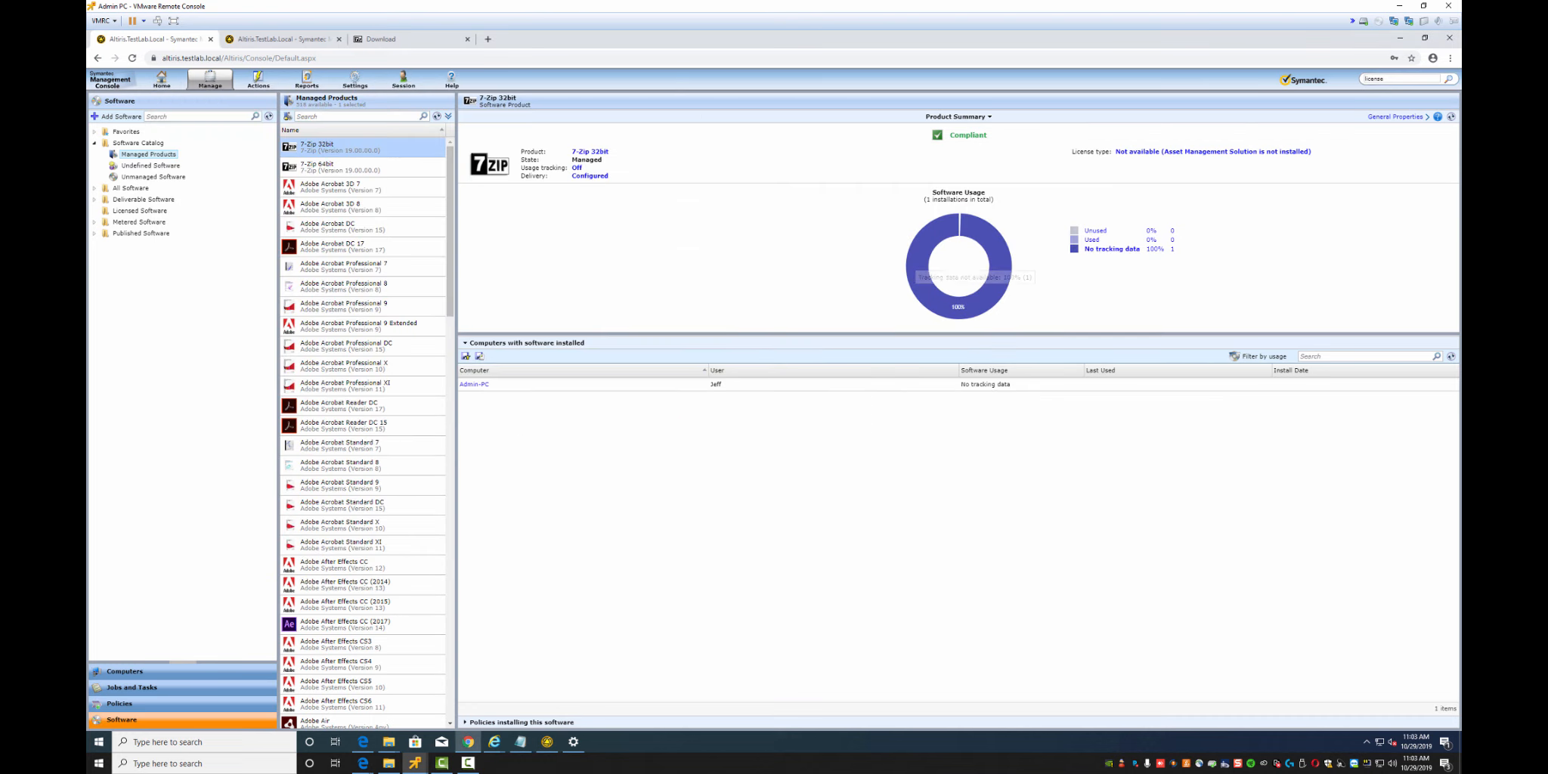
Open the 7-Zip 19 delivery policy's 7-Zip 32bit MSI Product Code compliance rule for editing
click(120, 704)
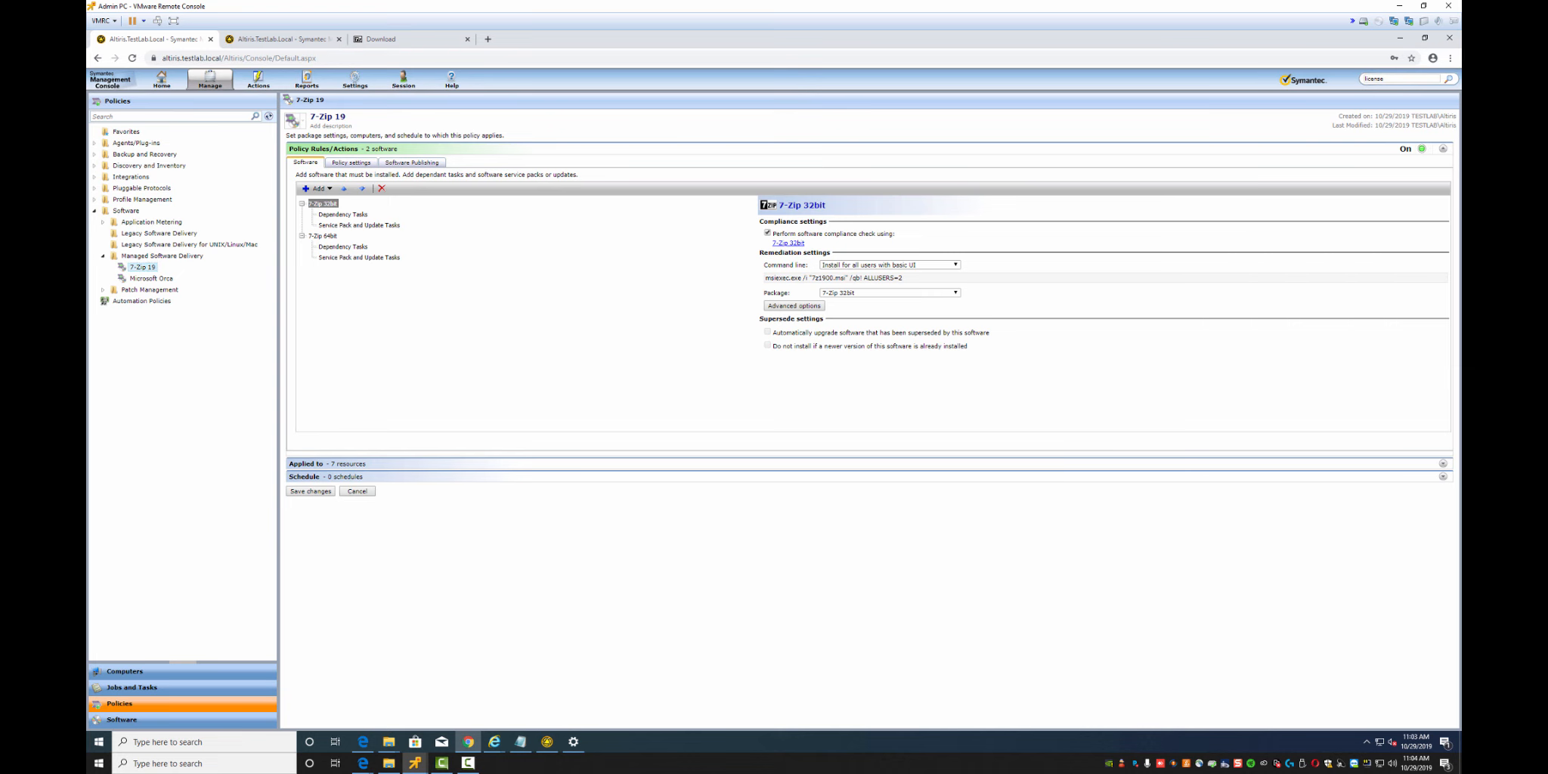
click(788, 242)
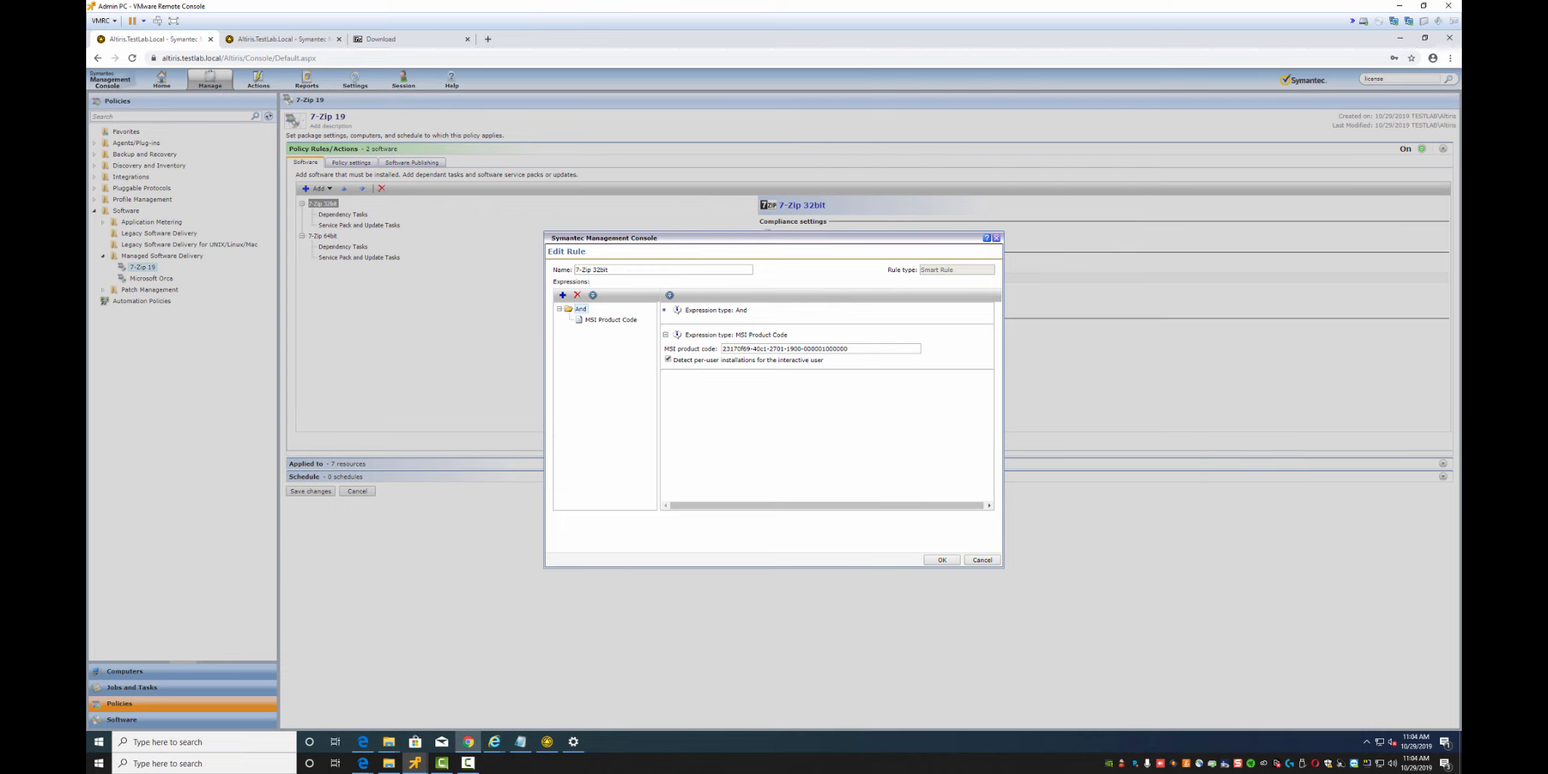
Close the rule editor, select 7-Zip 64bit, save the 7-Zip 19 policy, then go to Managed Products
key(Escape)
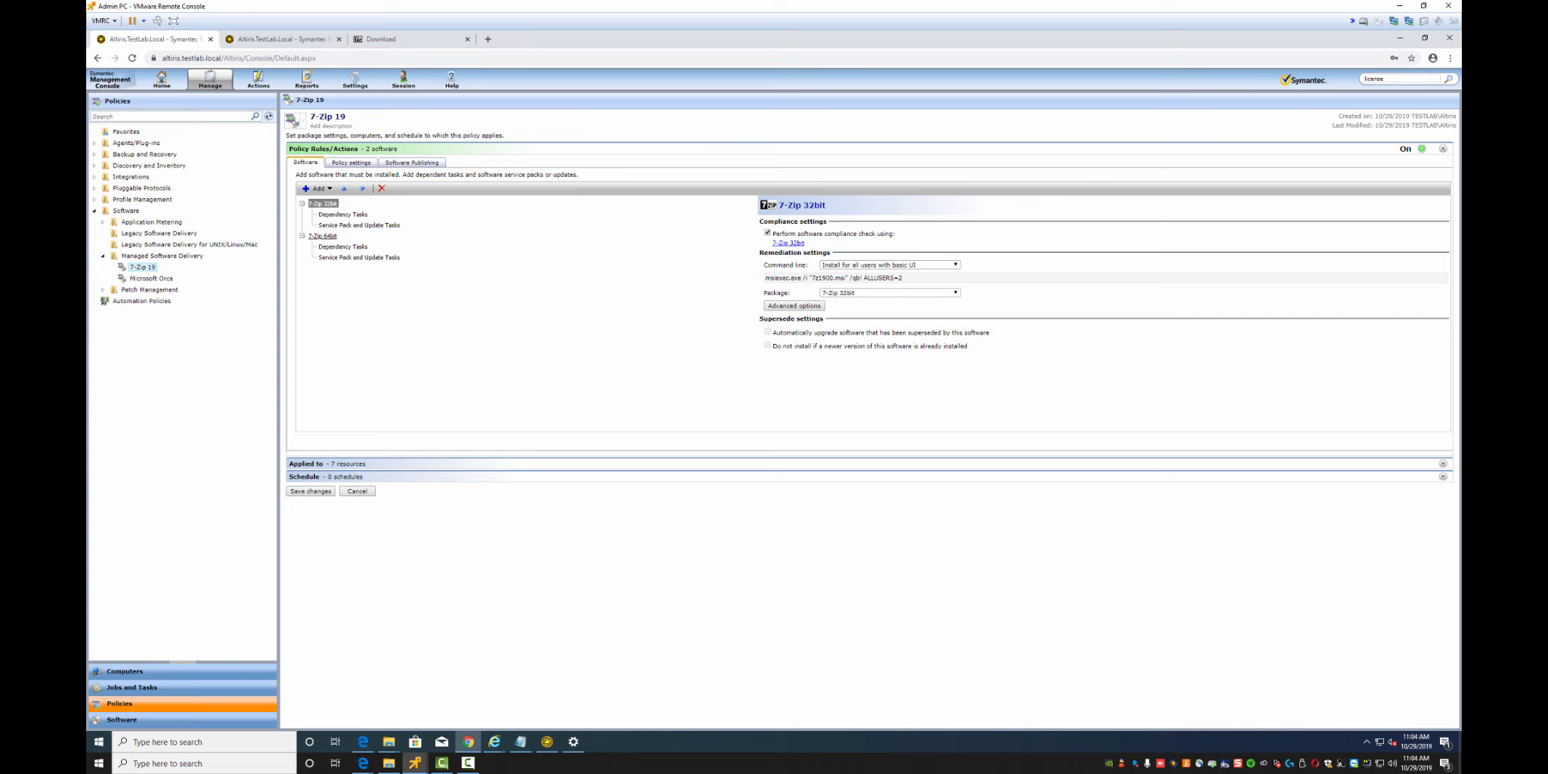
click(323, 236)
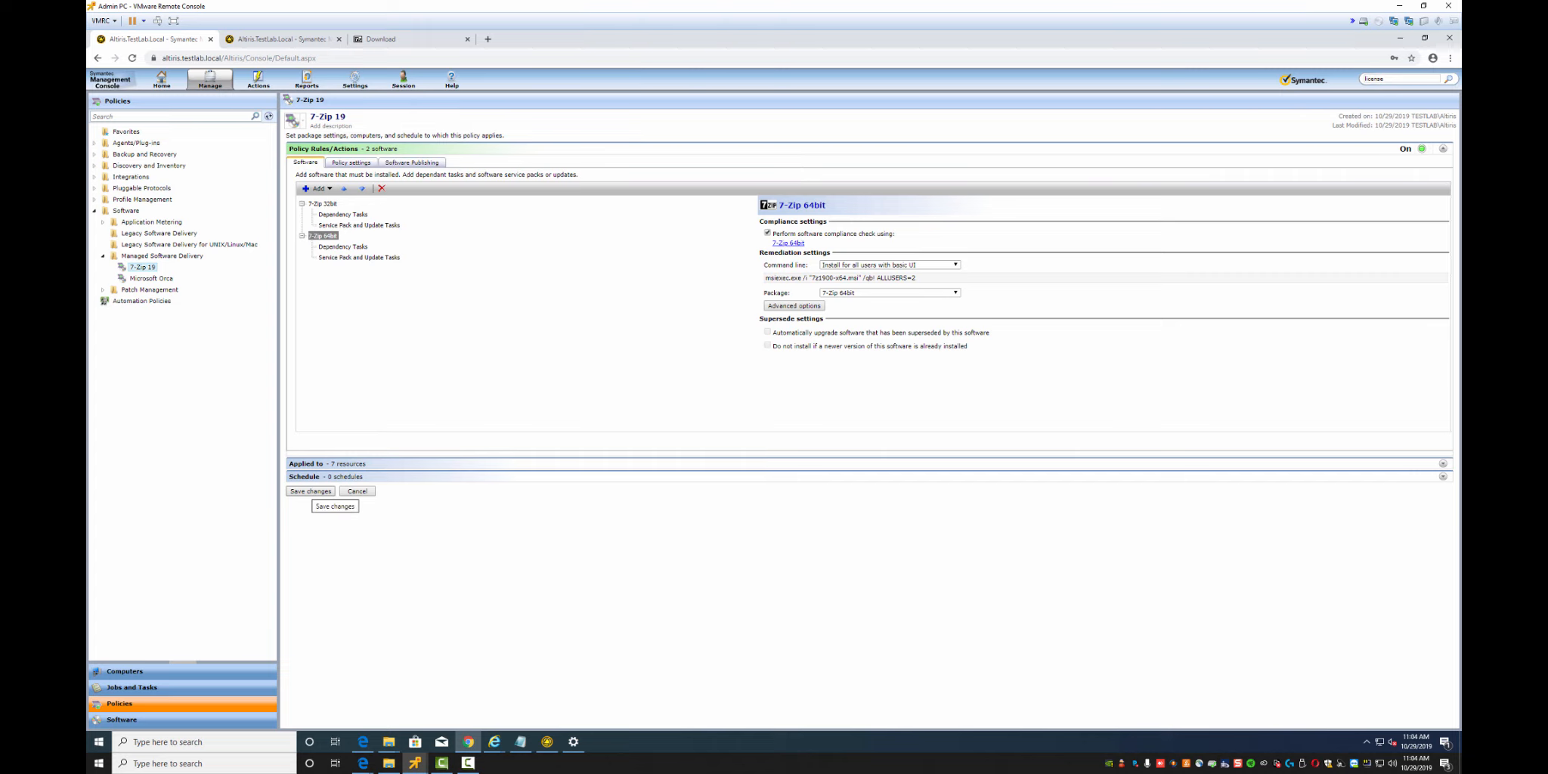
click(309, 491)
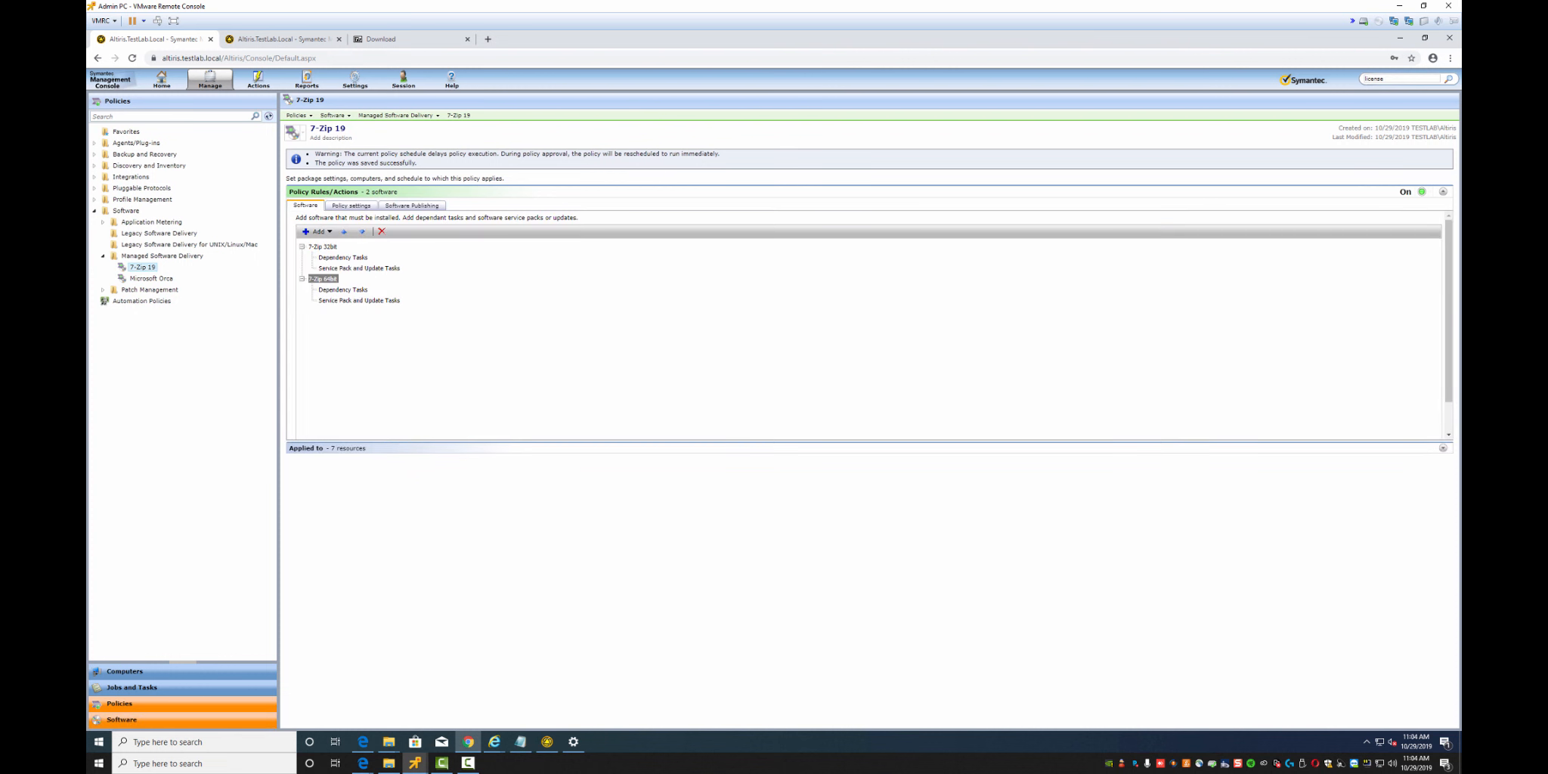
click(121, 719)
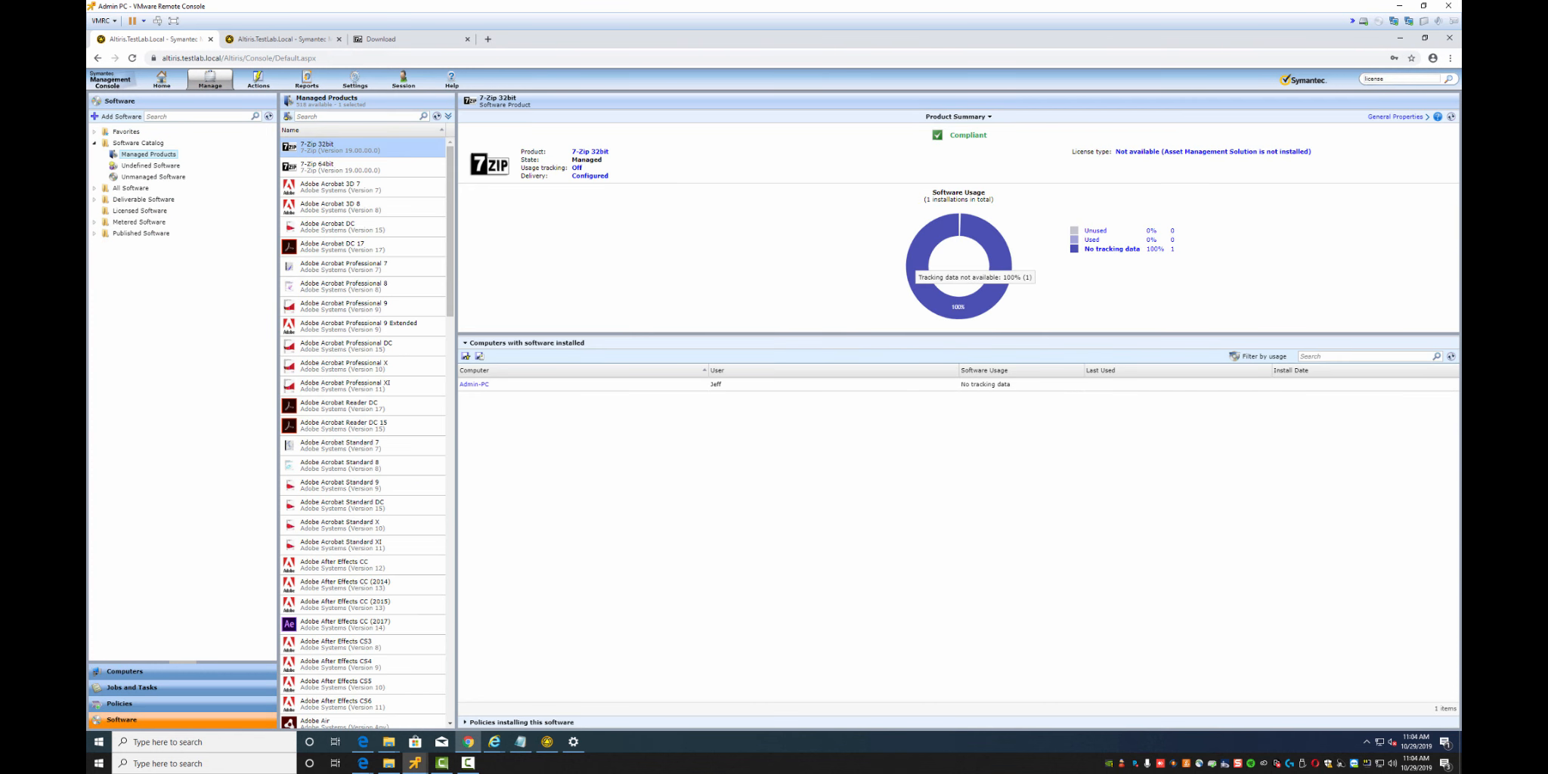
Browse All Software products and releases, viewing the 7-Zip 32bit release details and product page
right_click(306, 149)
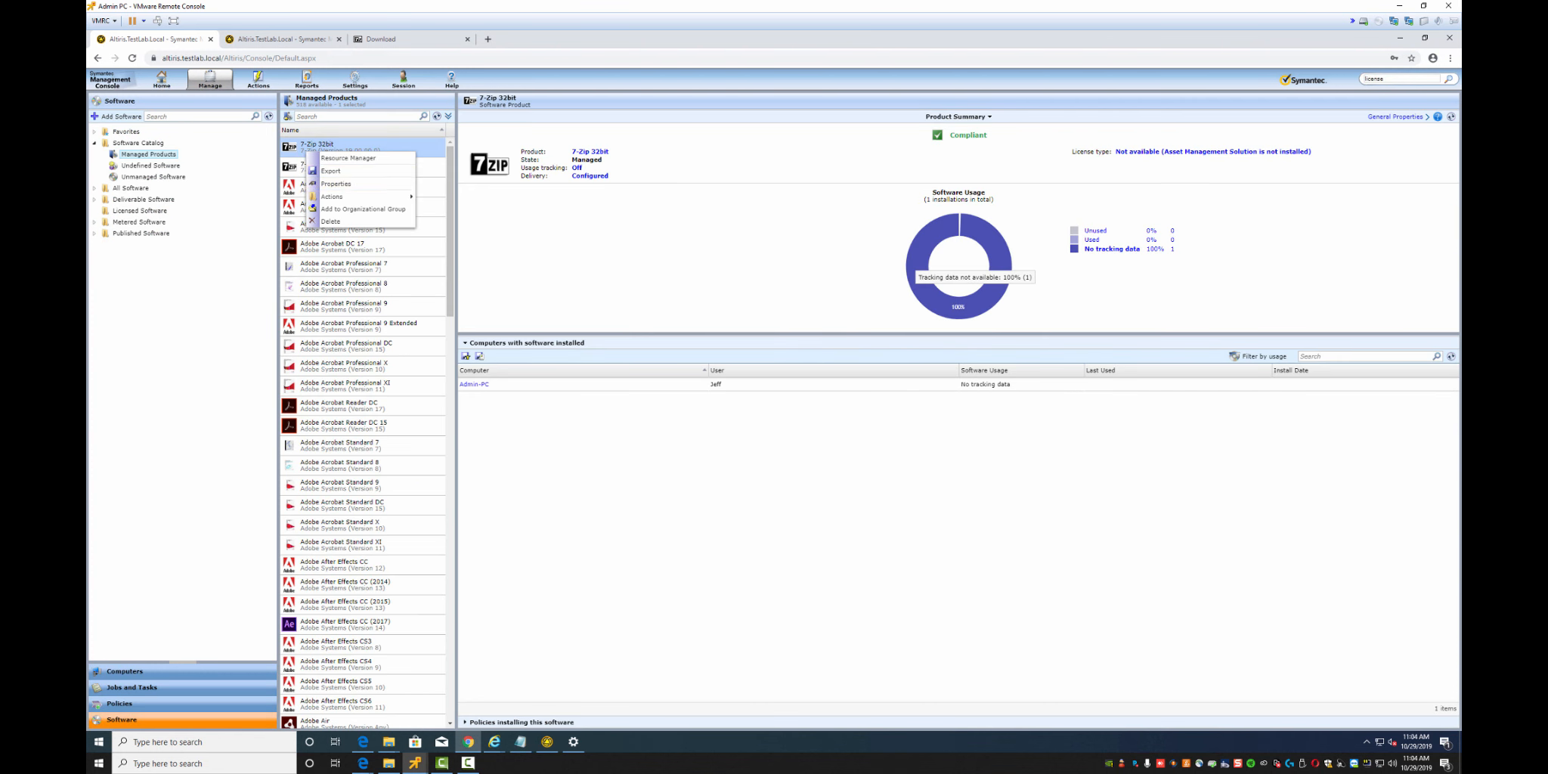
mouse_move(333, 197)
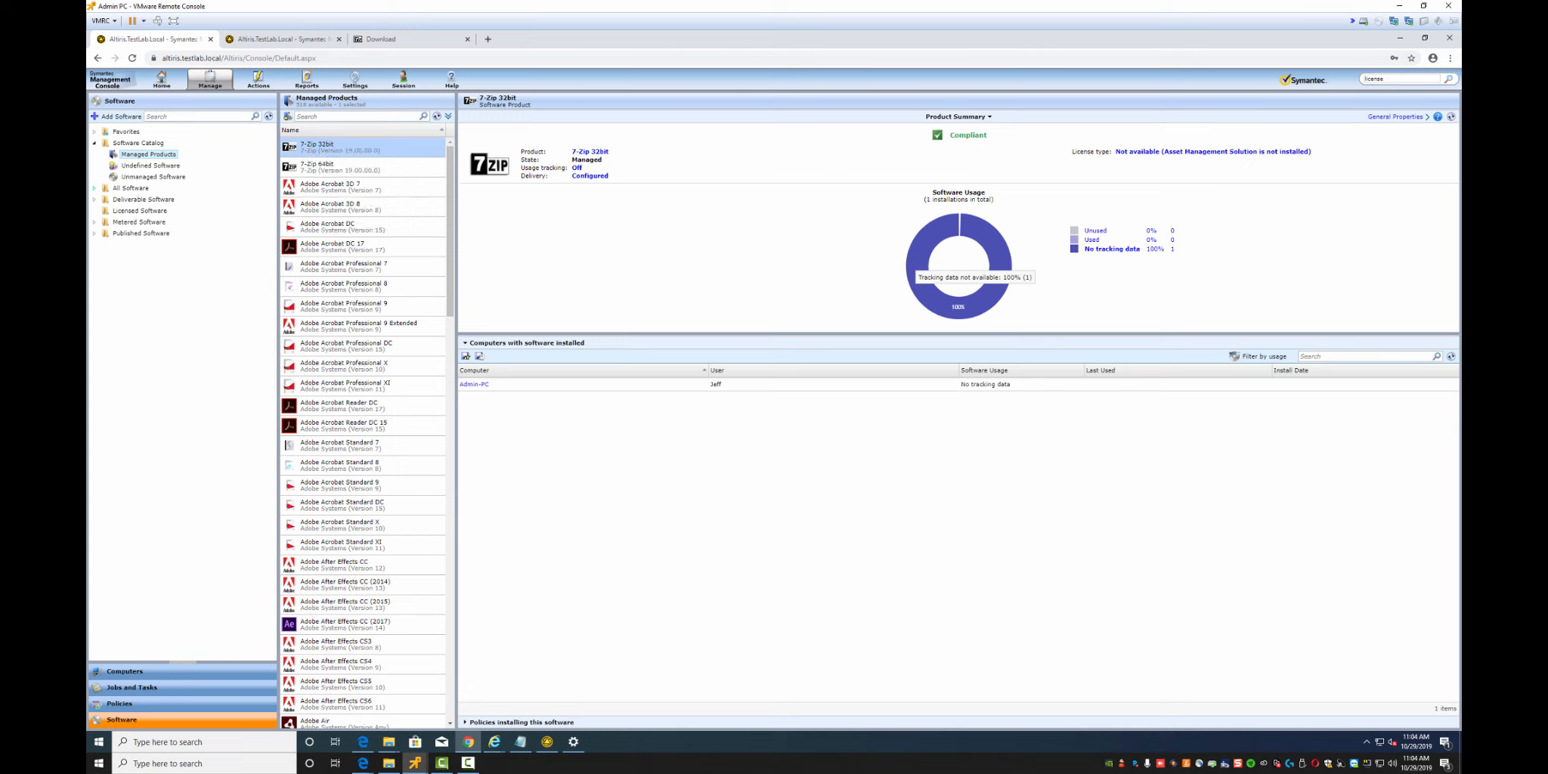
click(94, 188)
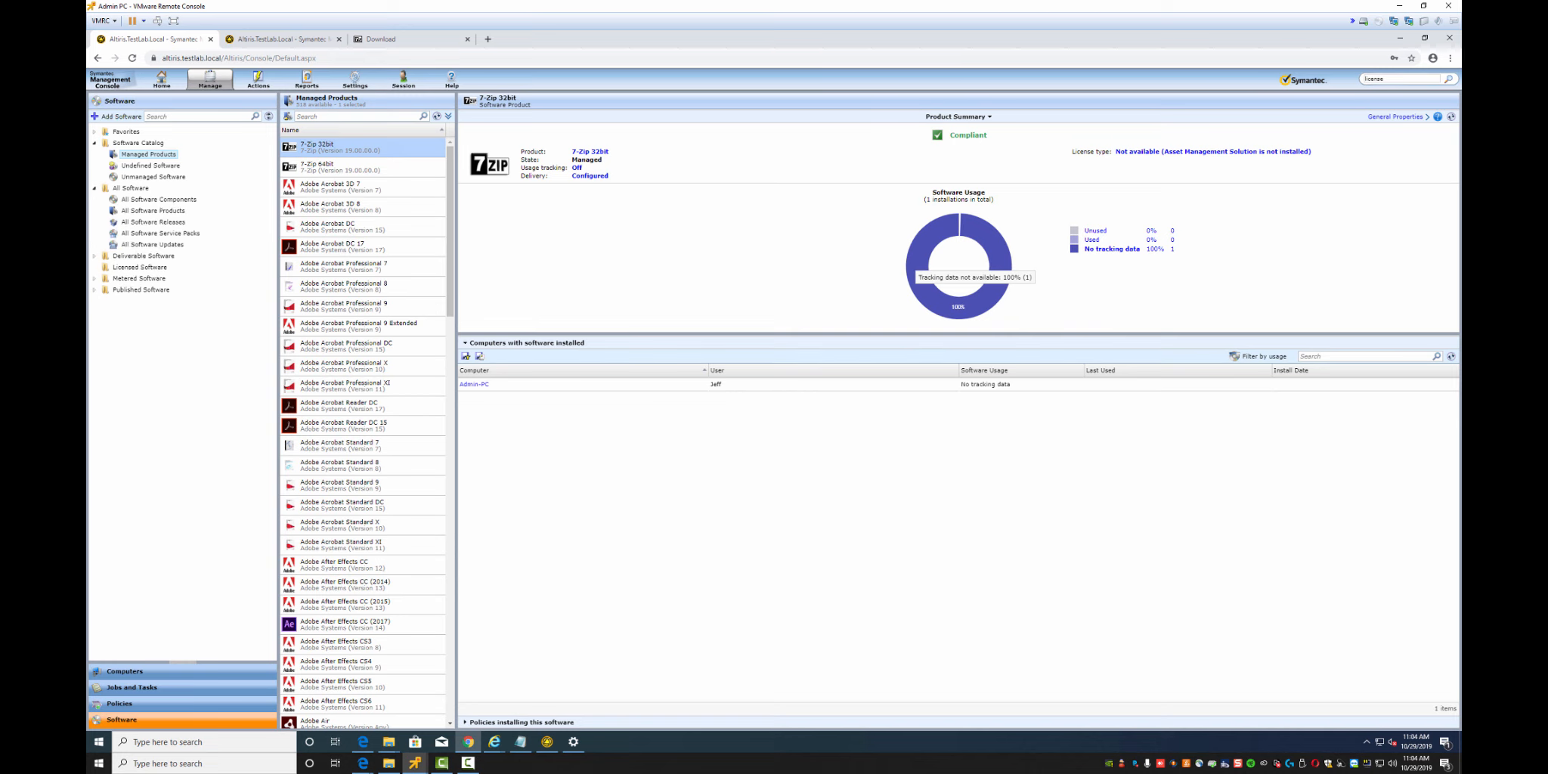
click(152, 211)
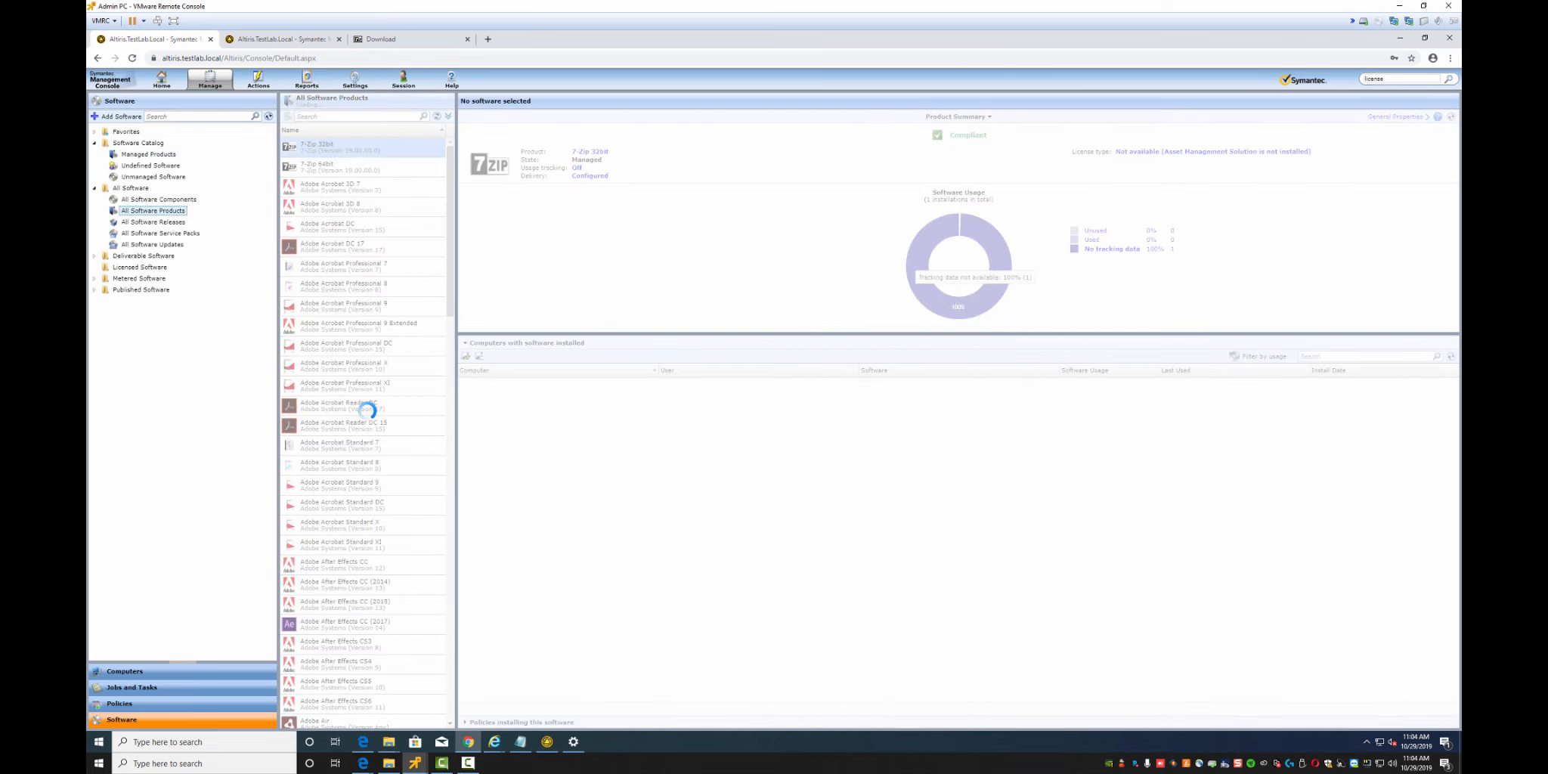
click(154, 222)
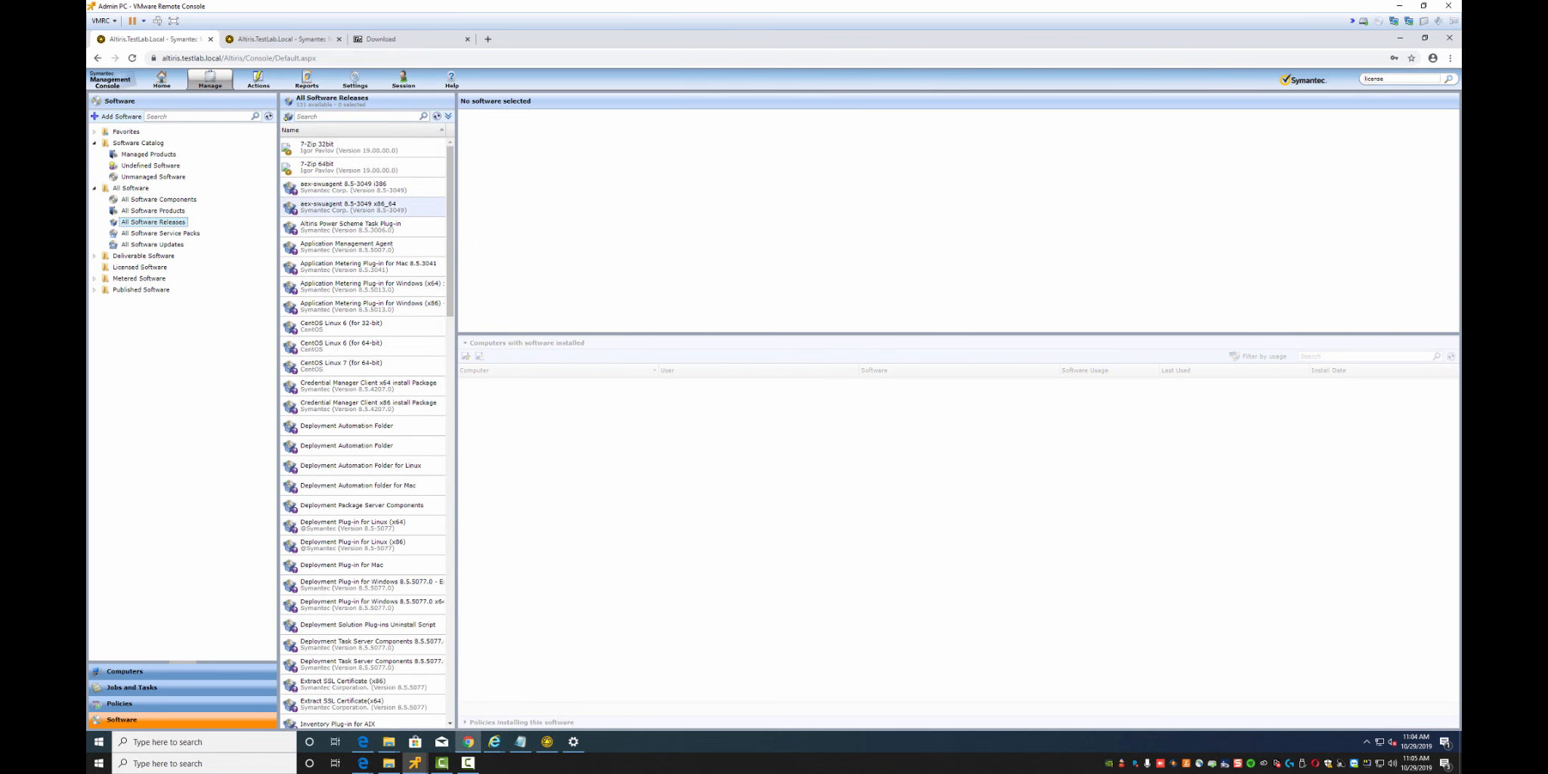
click(349, 148)
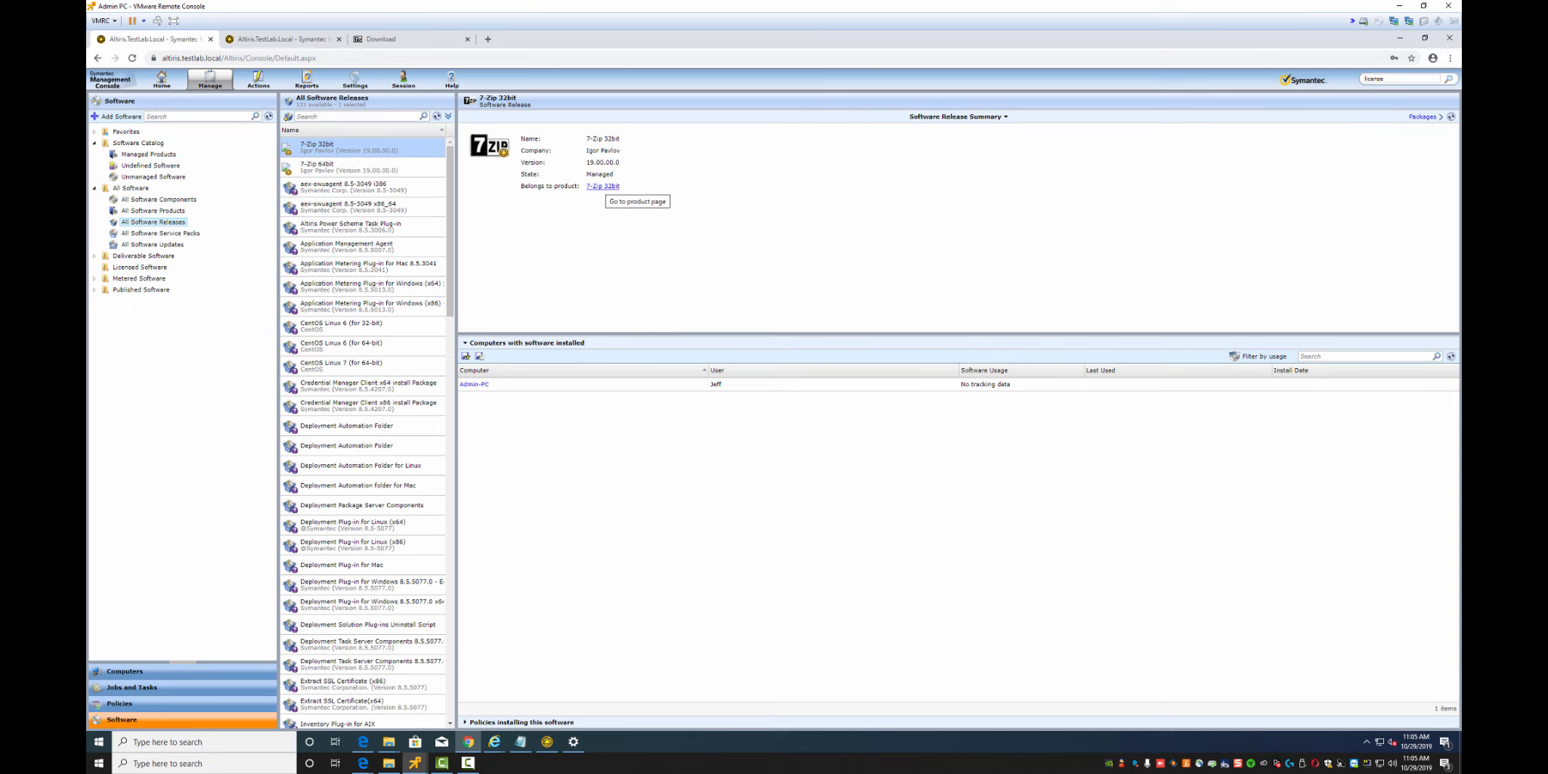
click(602, 186)
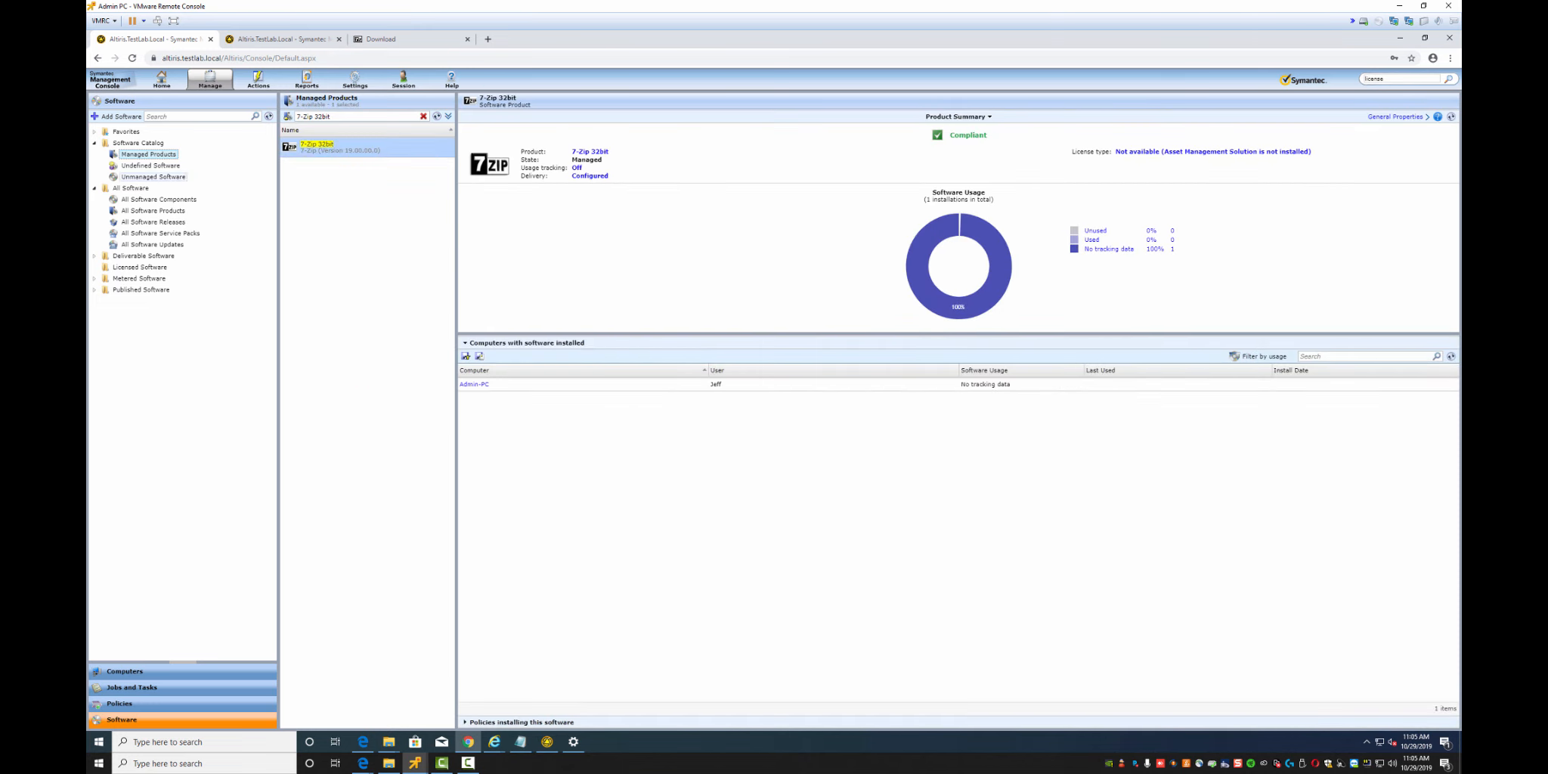
Look through the Undefined, Unmanaged, Published and Metered lists, then show Deliverable Software Products
click(150, 165)
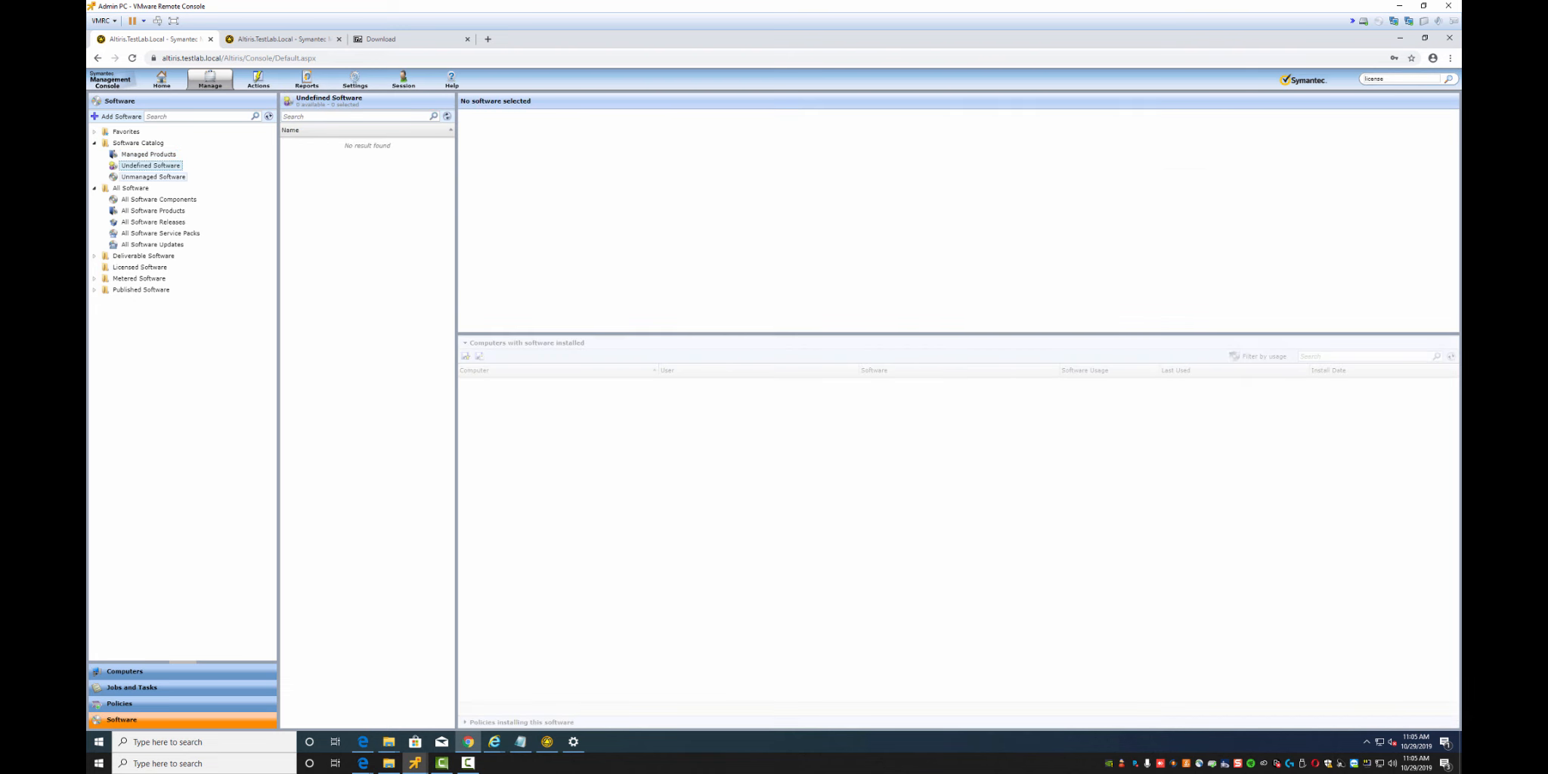
click(153, 177)
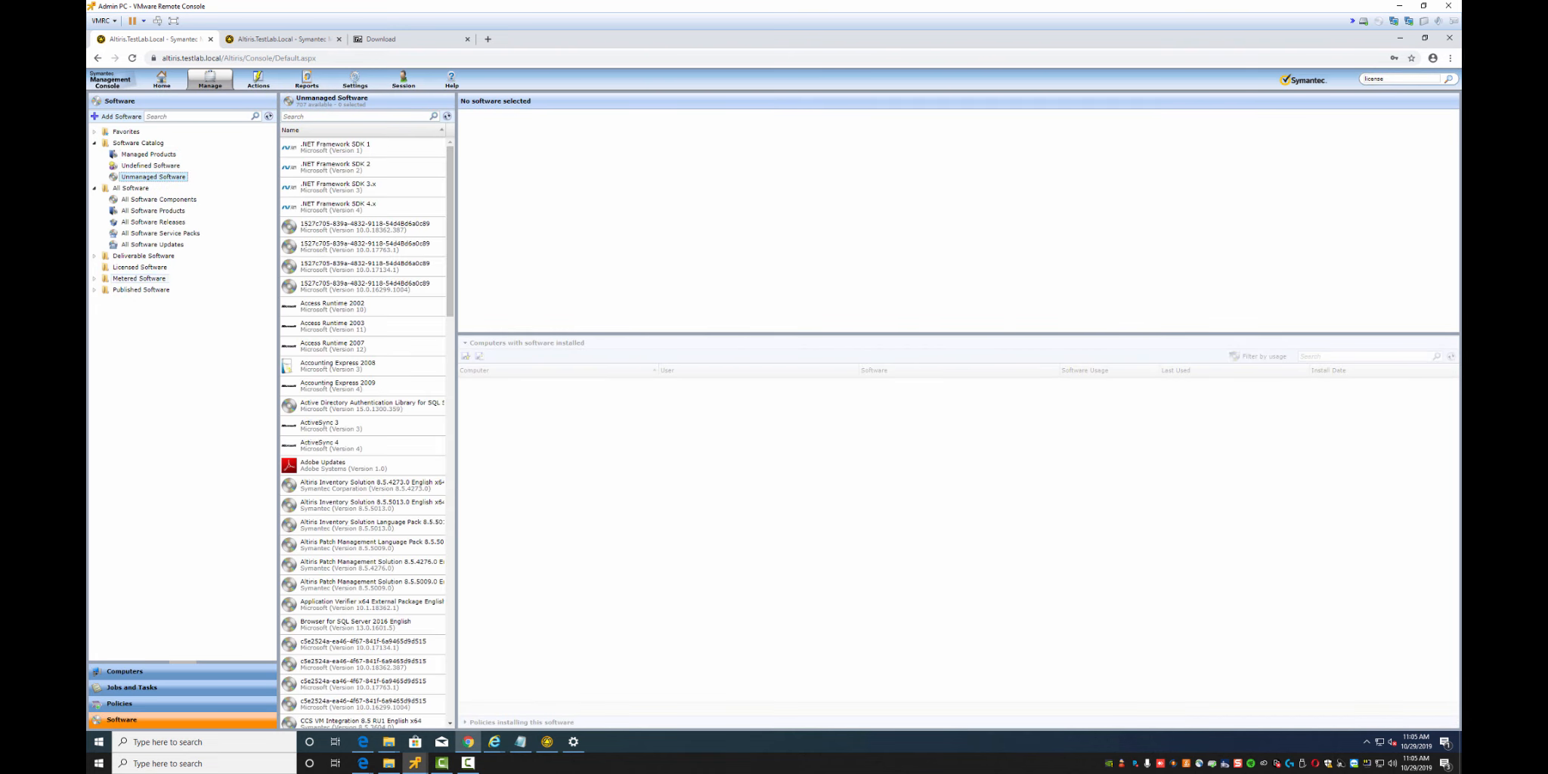
double_click(141, 289)
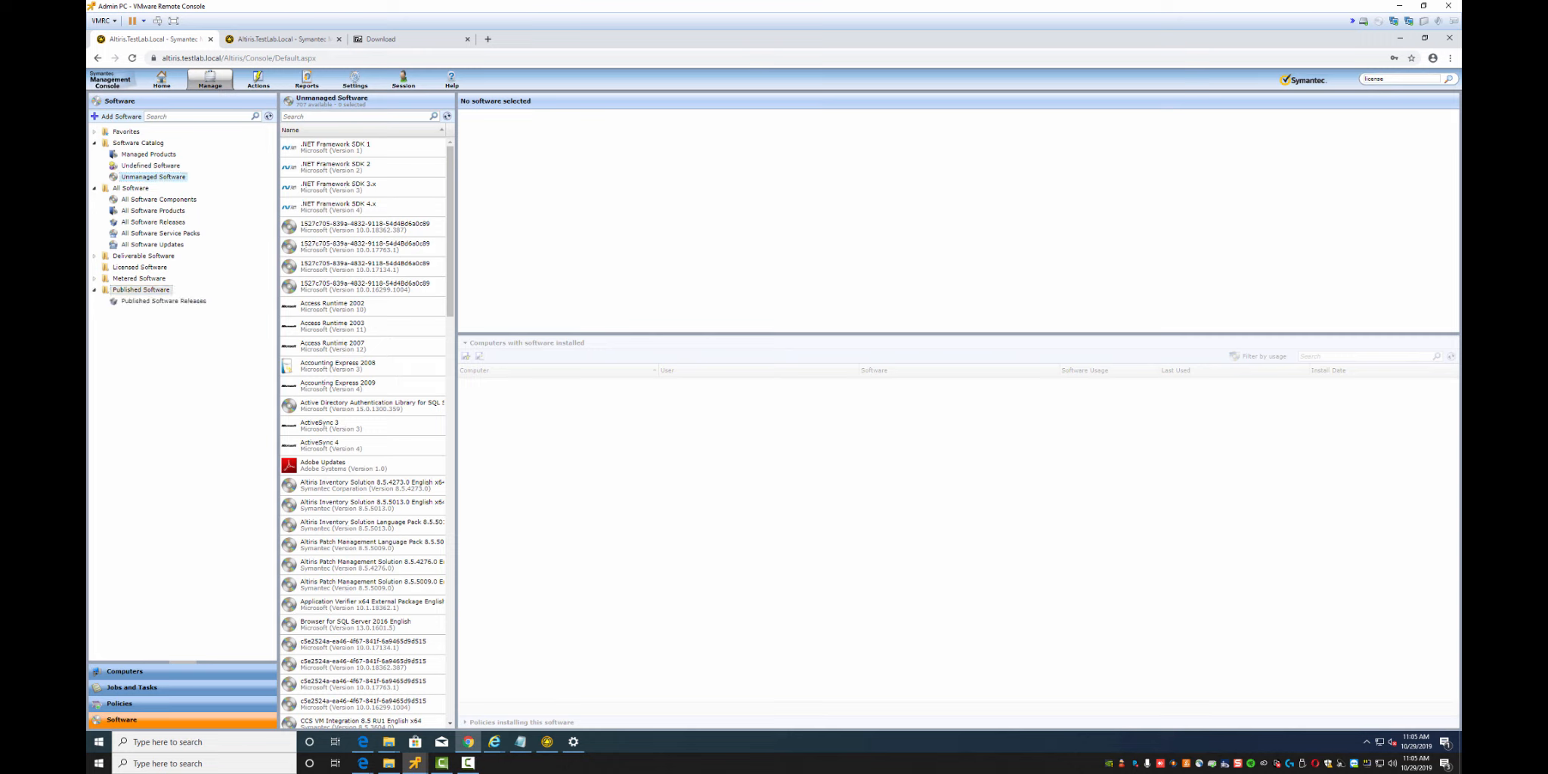
click(161, 301)
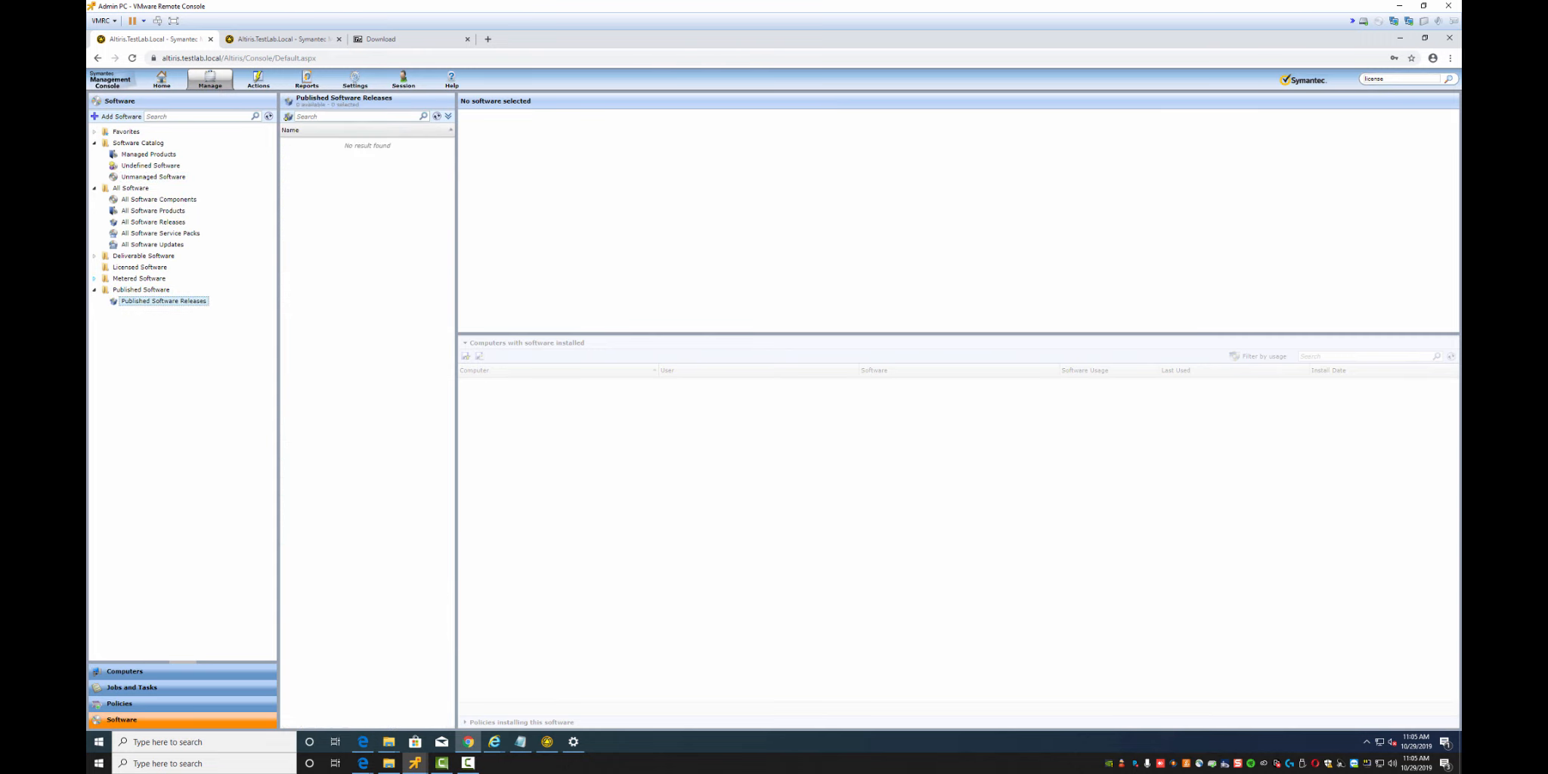
click(94, 278)
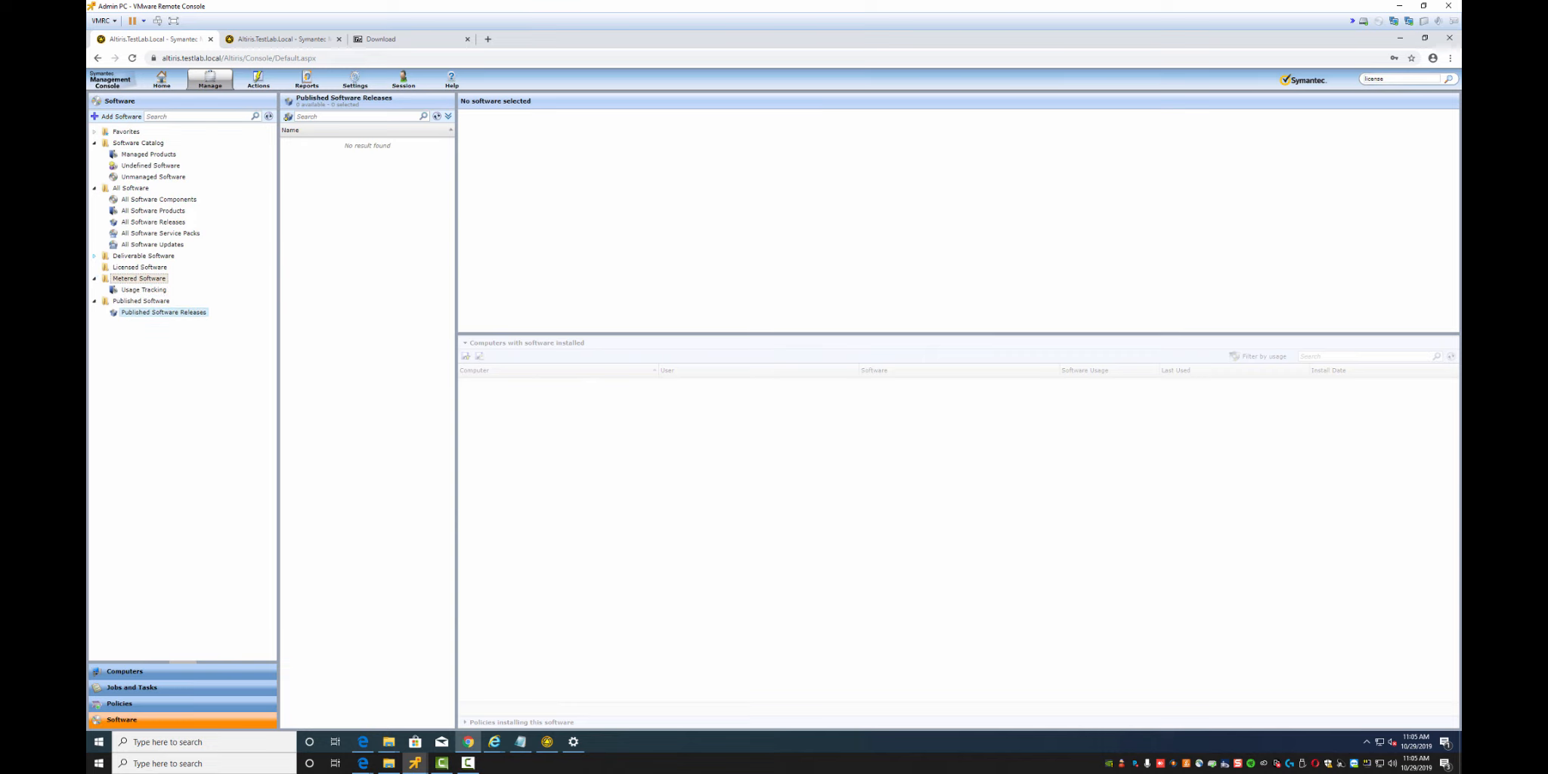
click(94, 255)
click(148, 278)
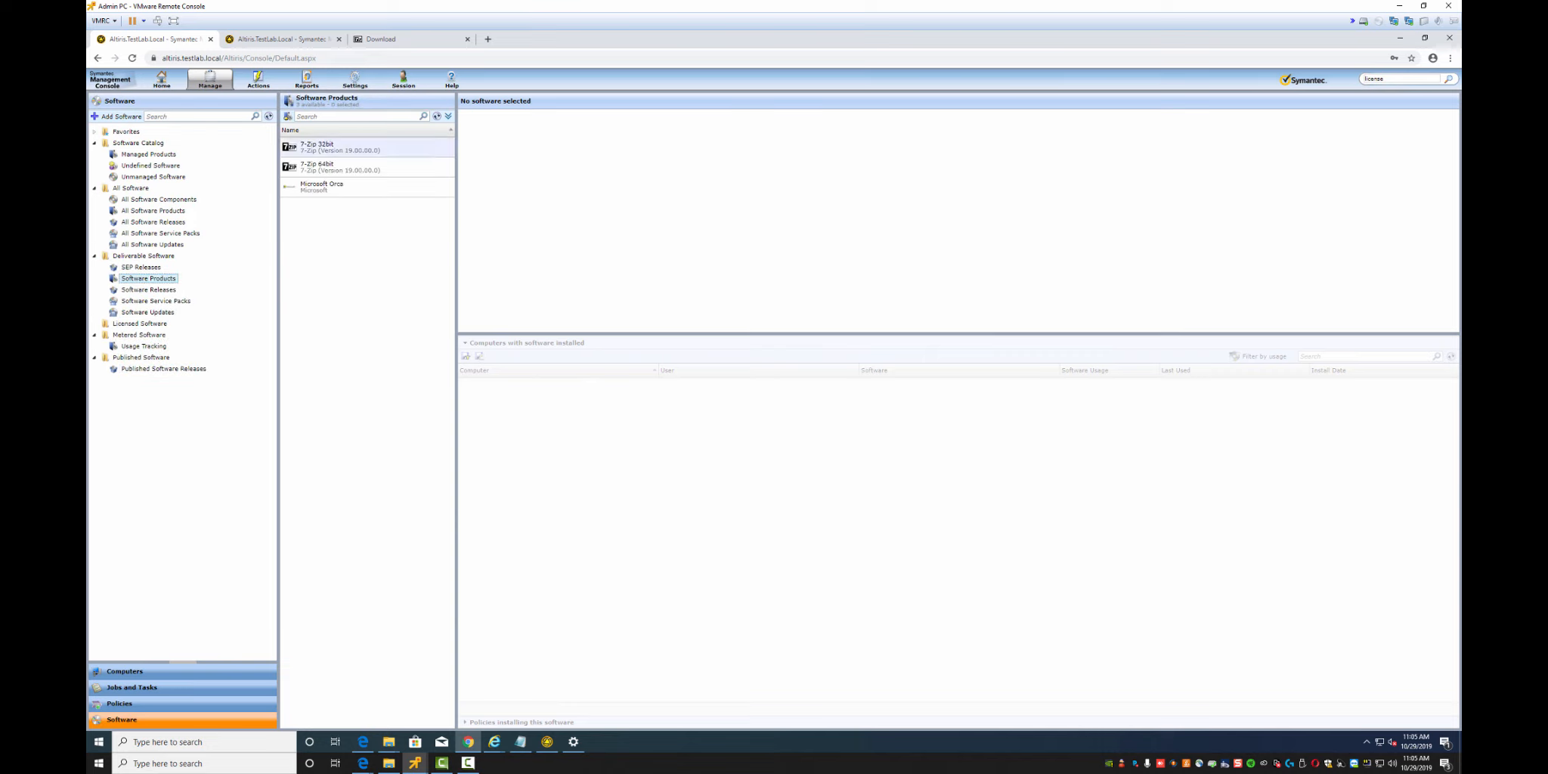
Review 7-Zip 32bit's general, inventory, usage tracking, licenses and delivery pages, then list deliverable releases
click(340, 147)
right_click(326, 149)
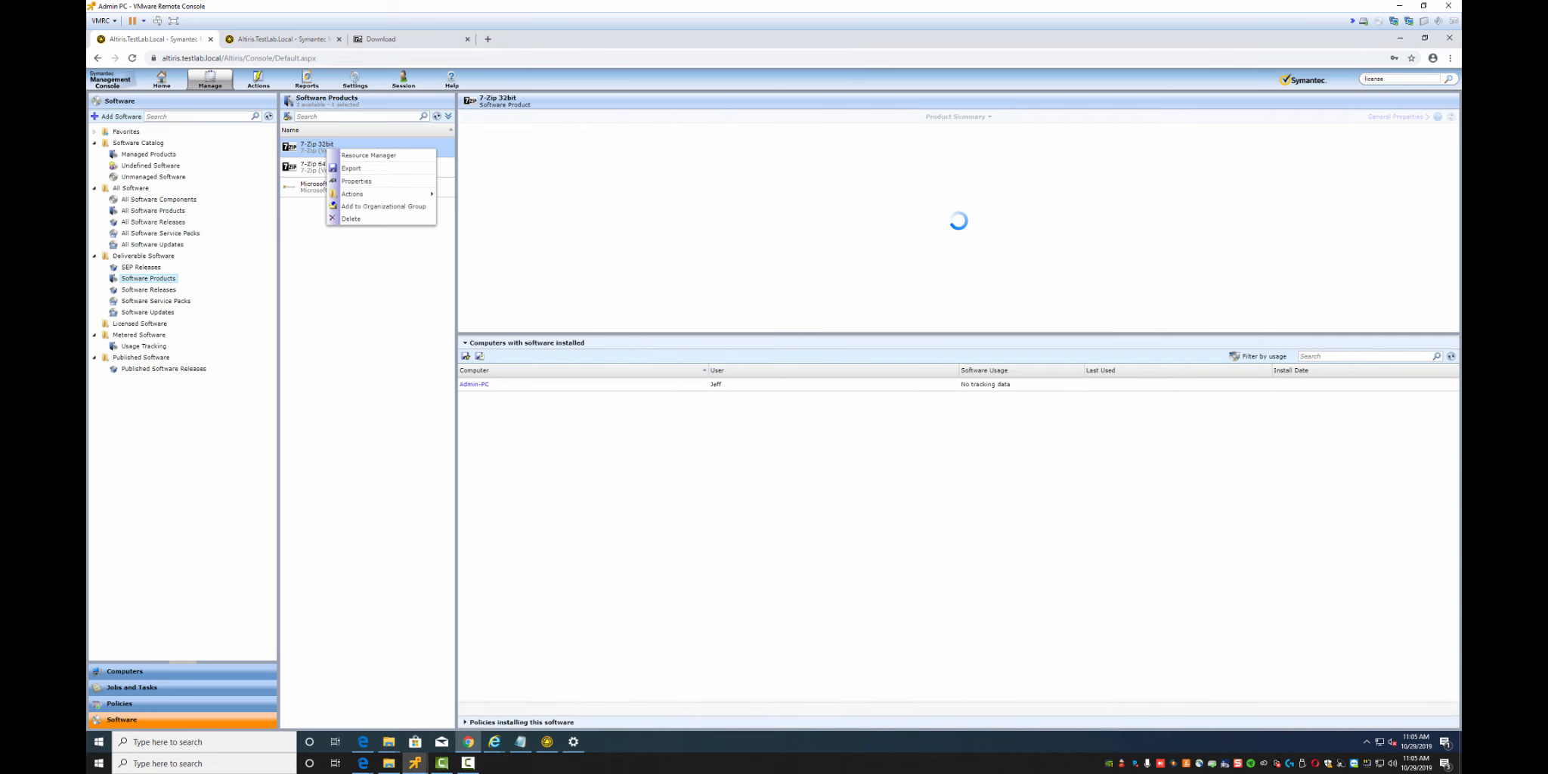
mouse_move(378, 194)
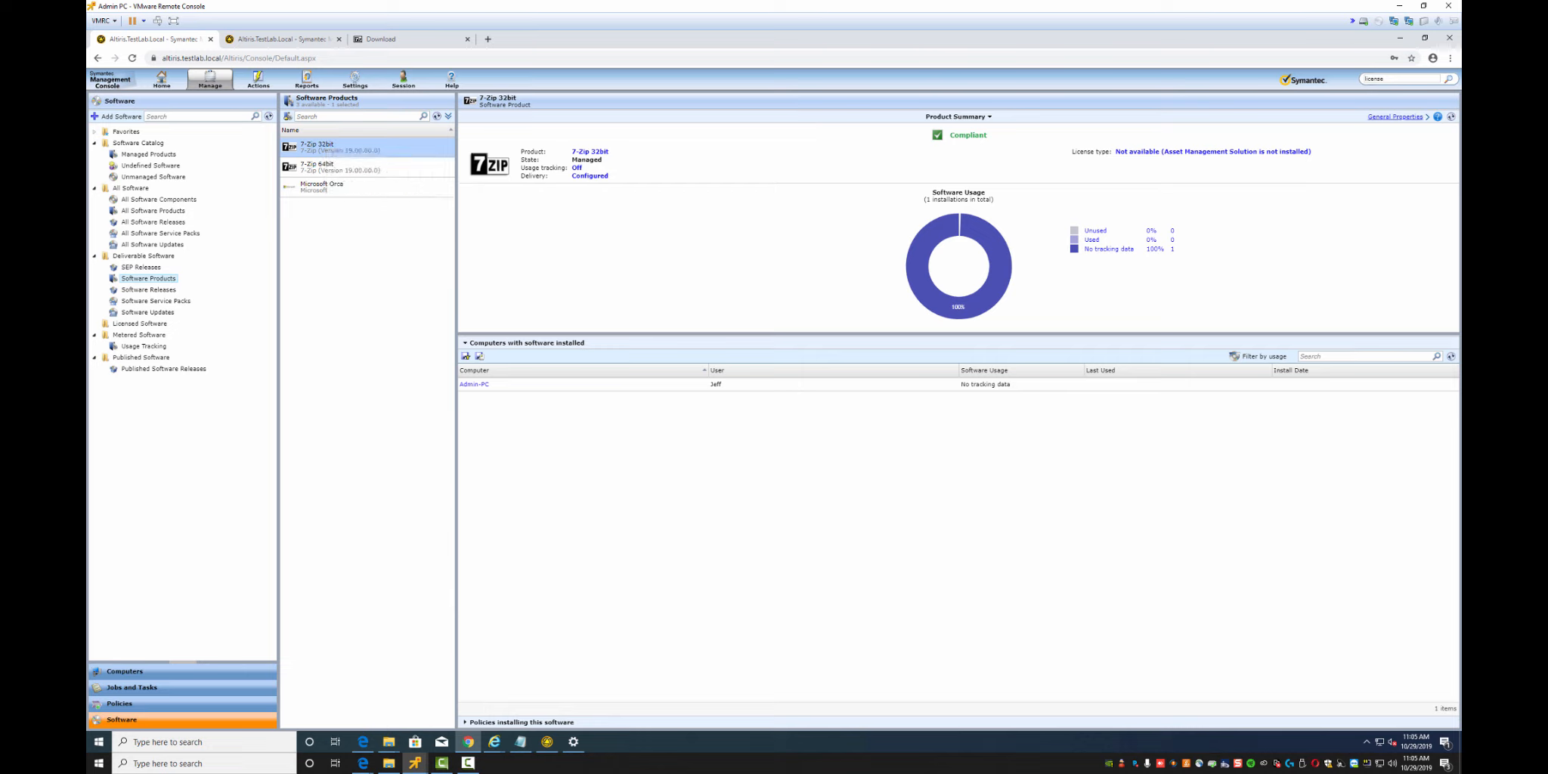
click(1395, 116)
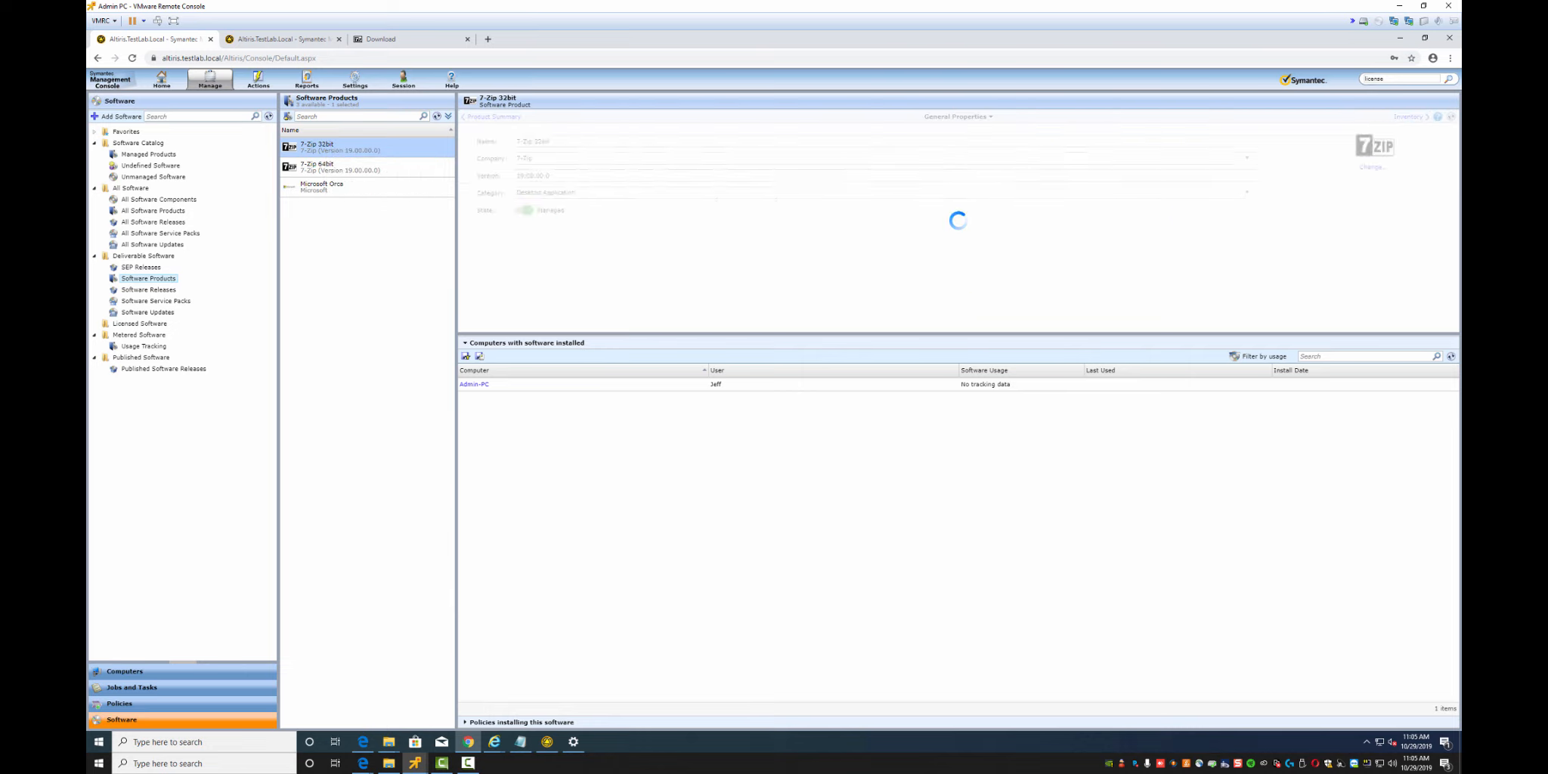
click(1407, 116)
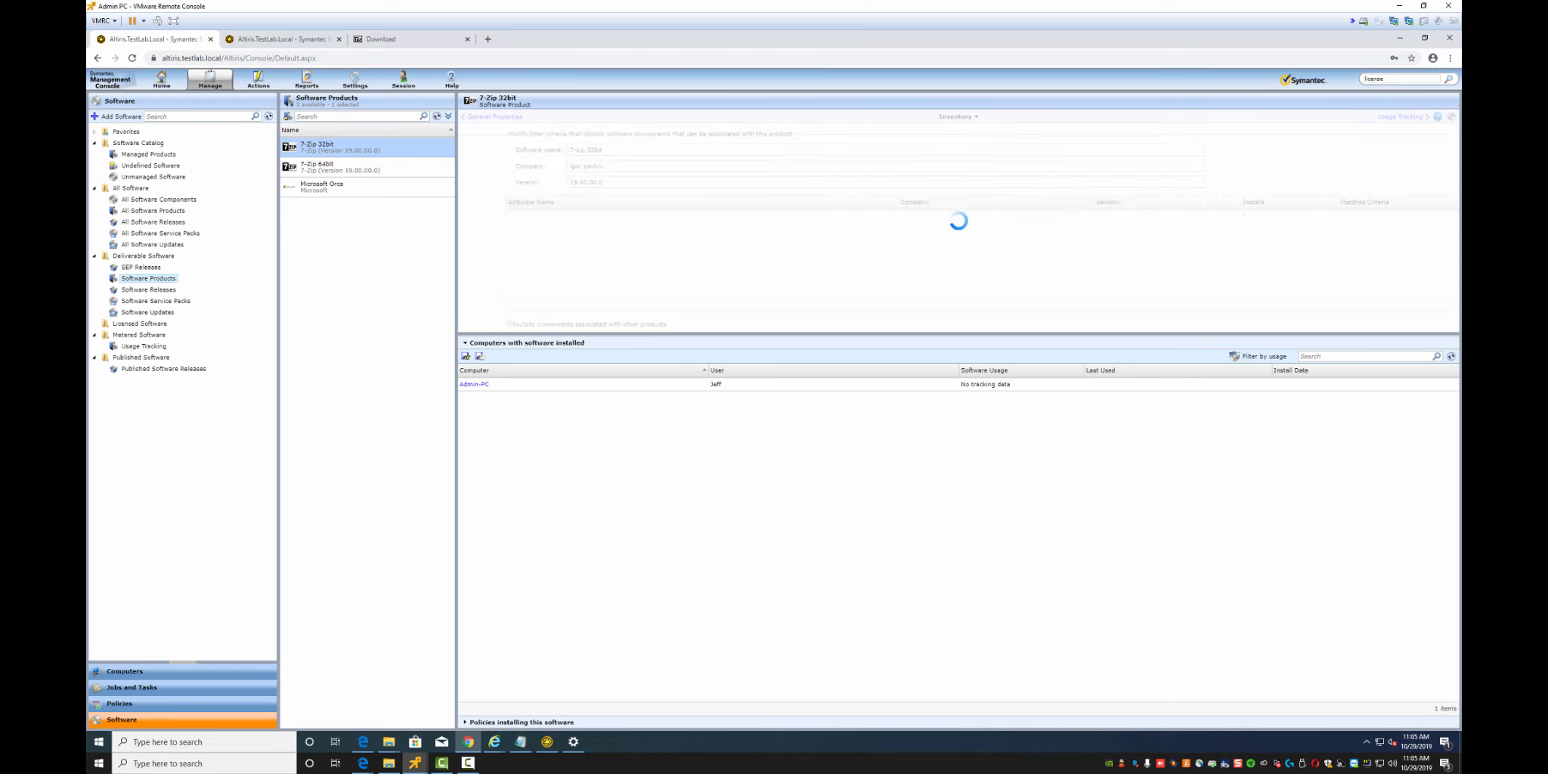
click(1408, 117)
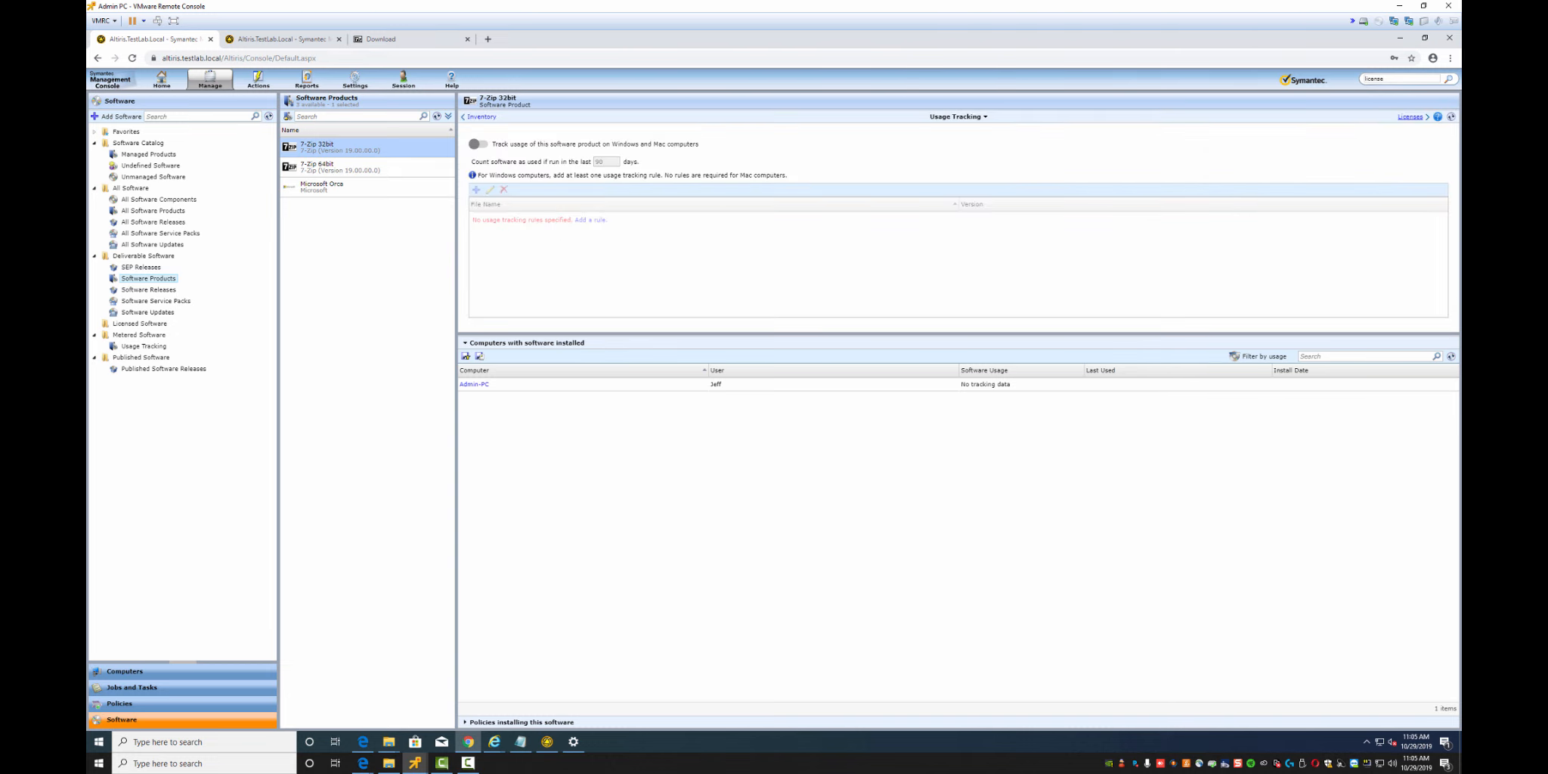
click(1410, 116)
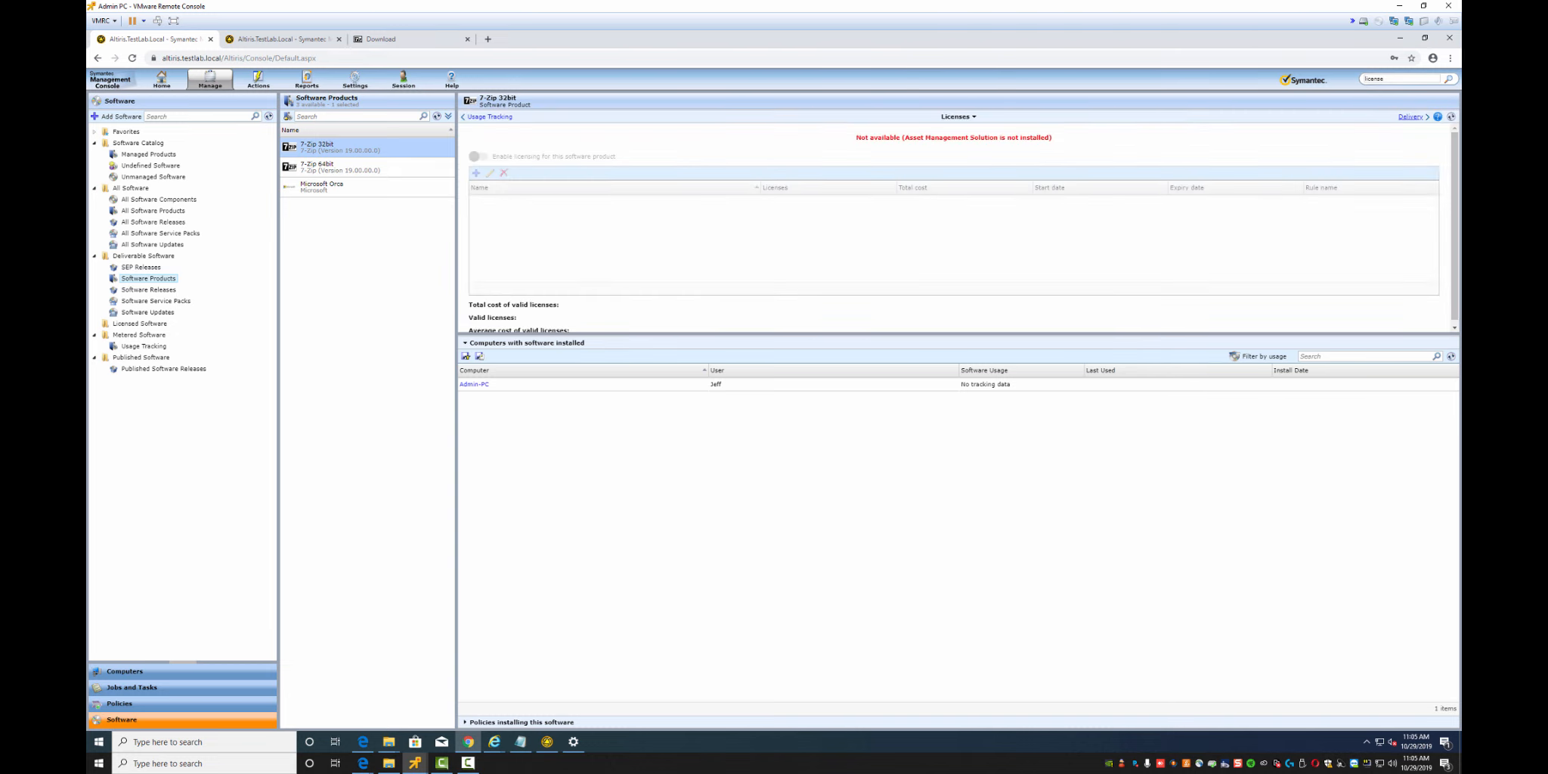
click(1410, 117)
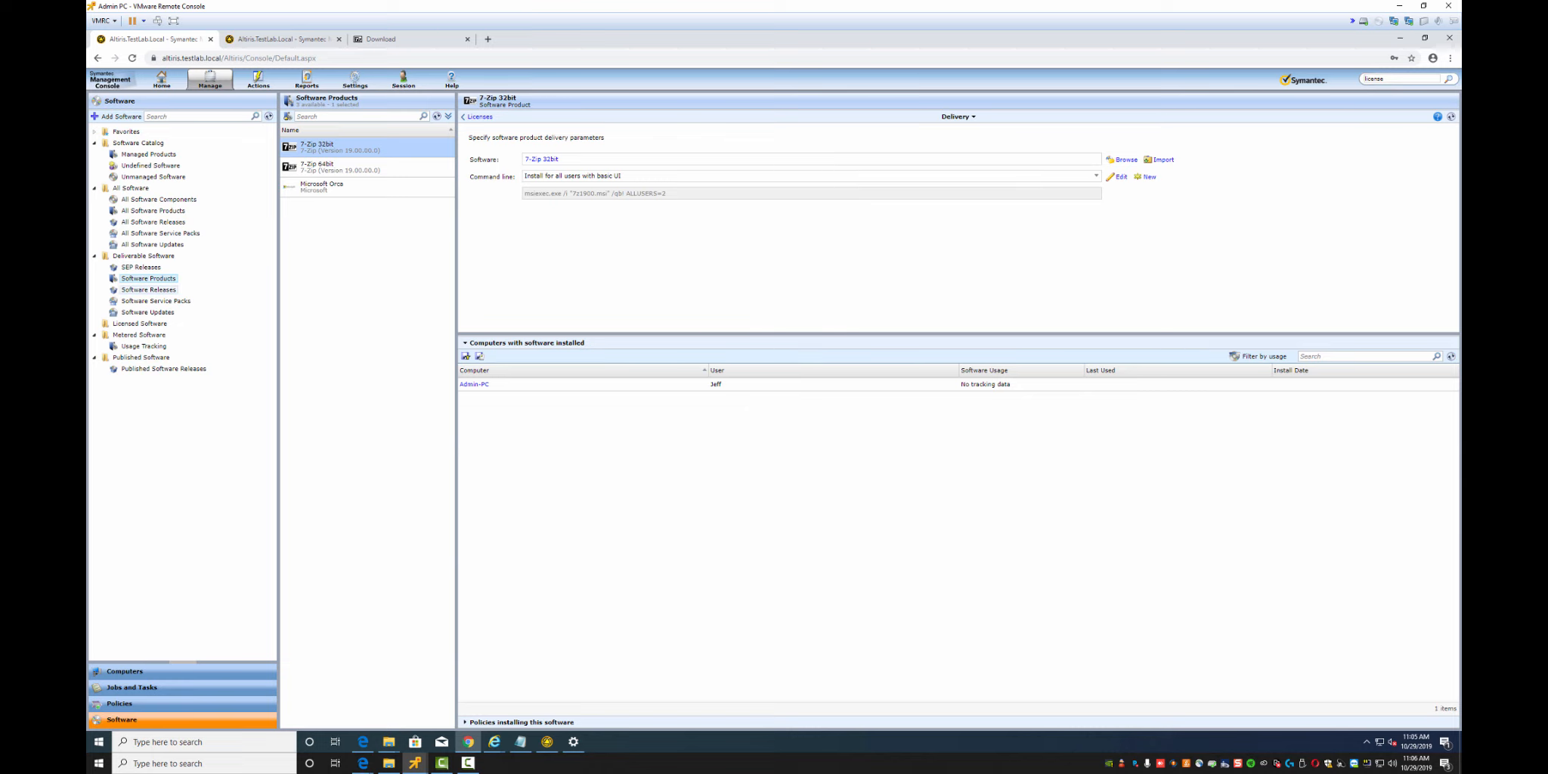
click(148, 289)
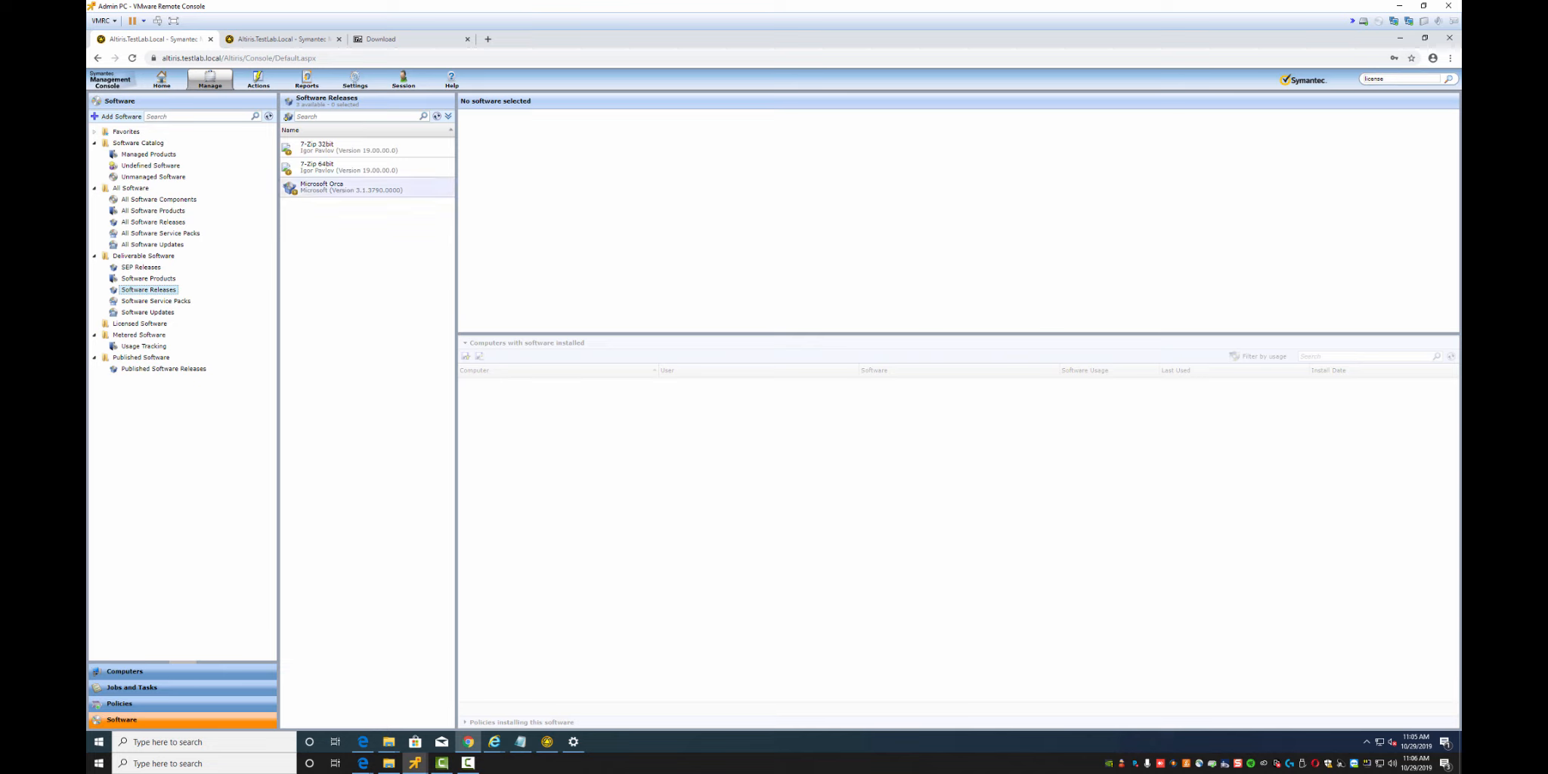
click(348, 147)
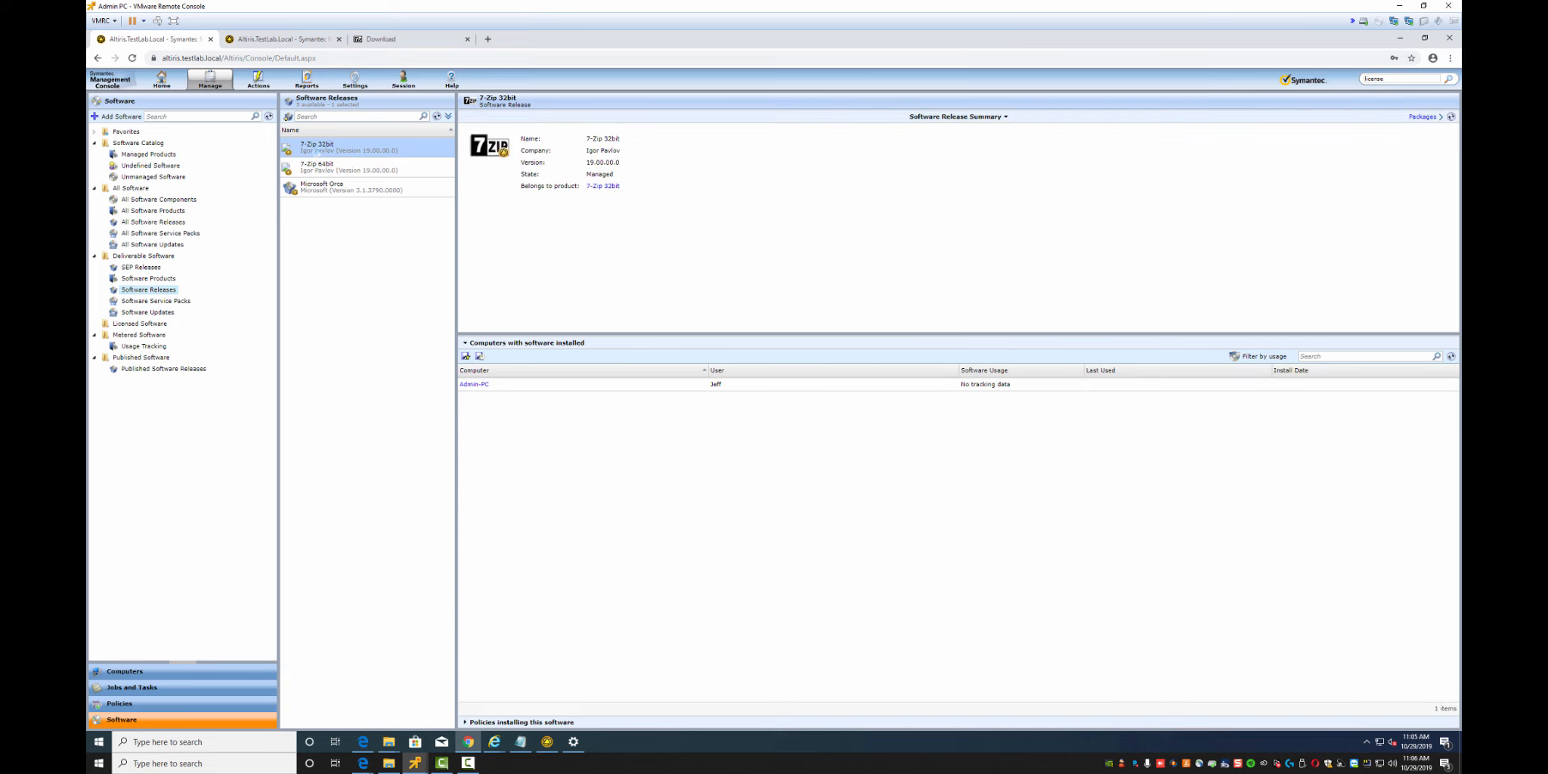
right_click(318, 150)
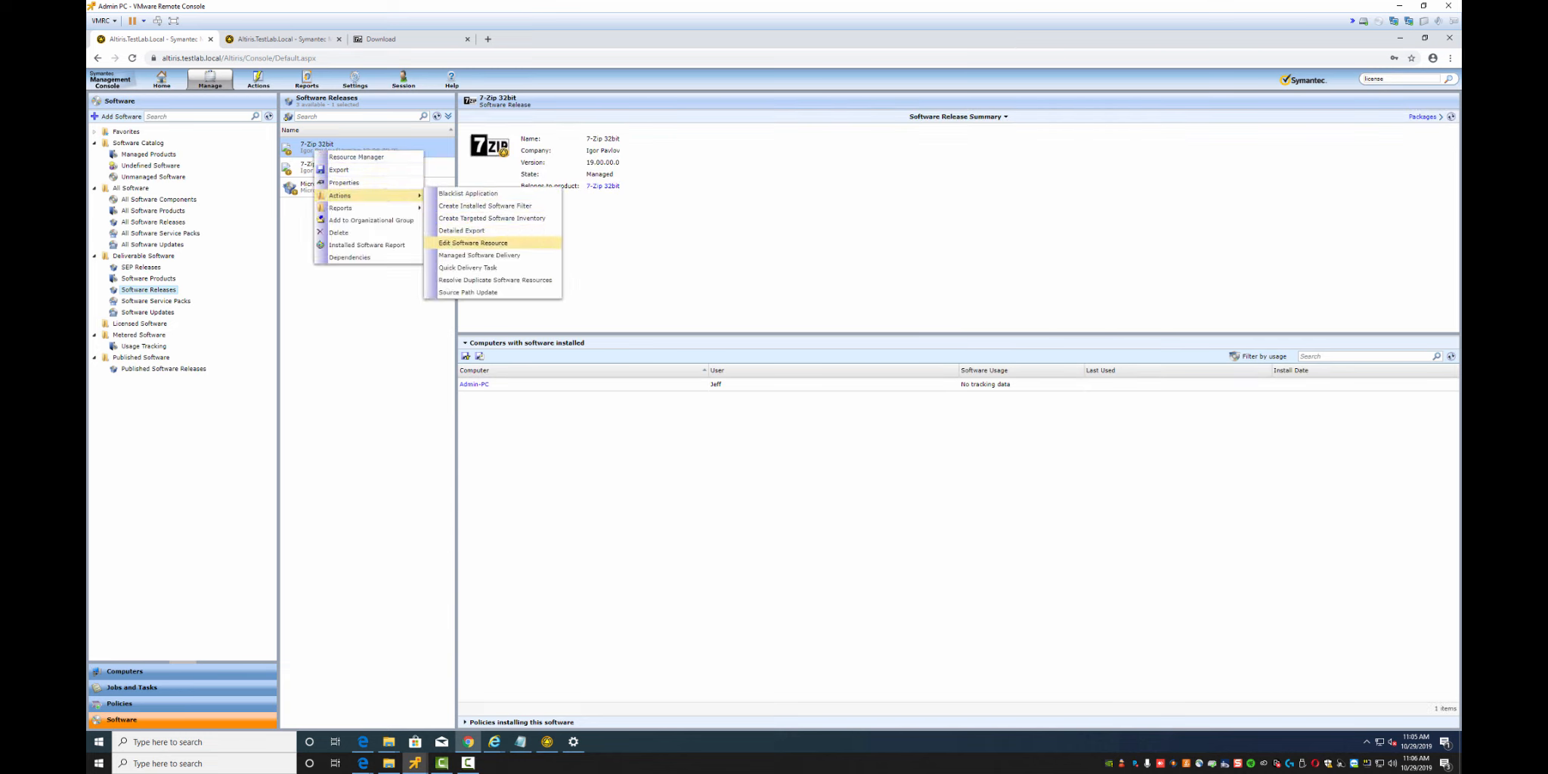
click(473, 242)
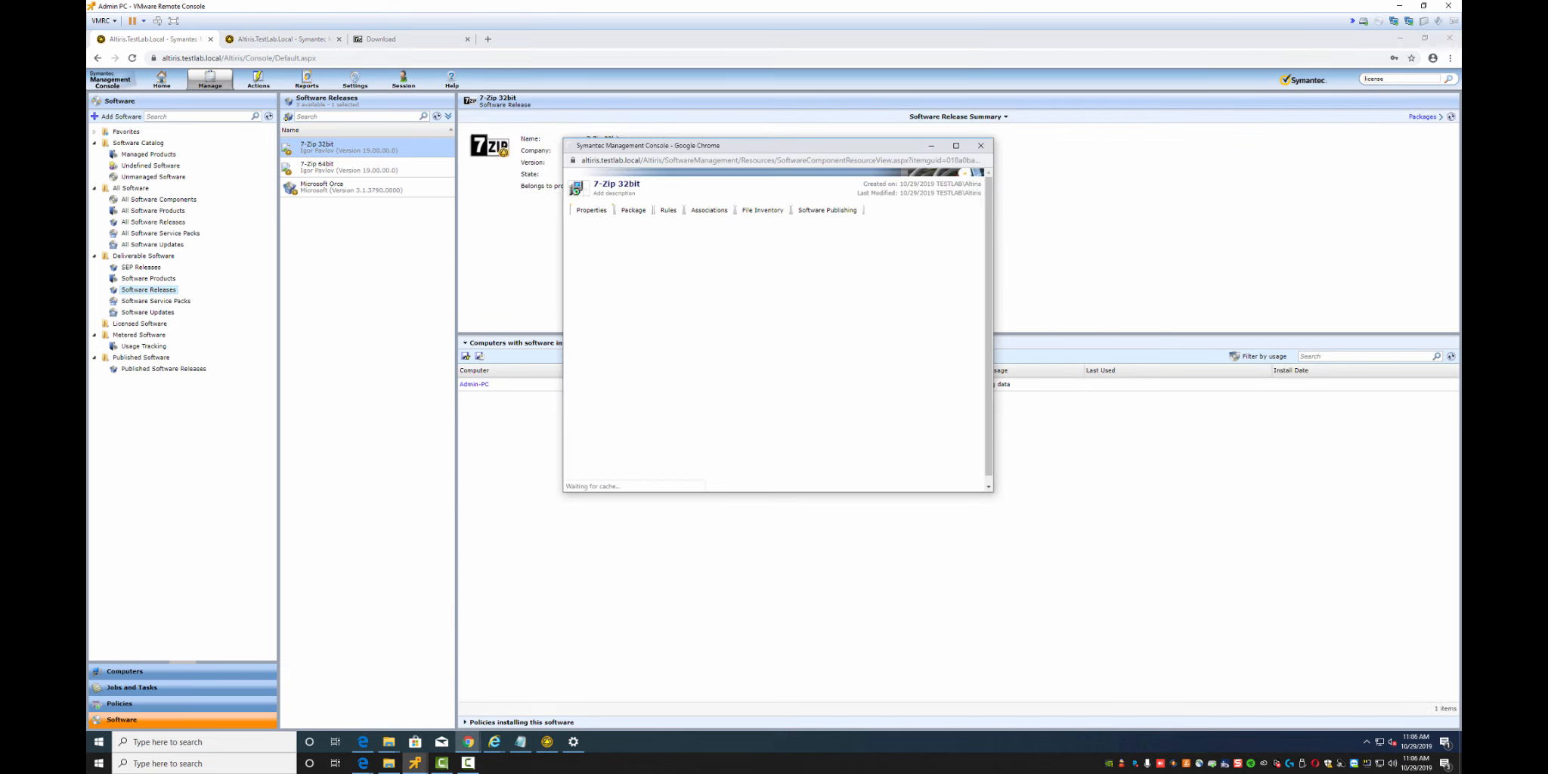
click(662, 211)
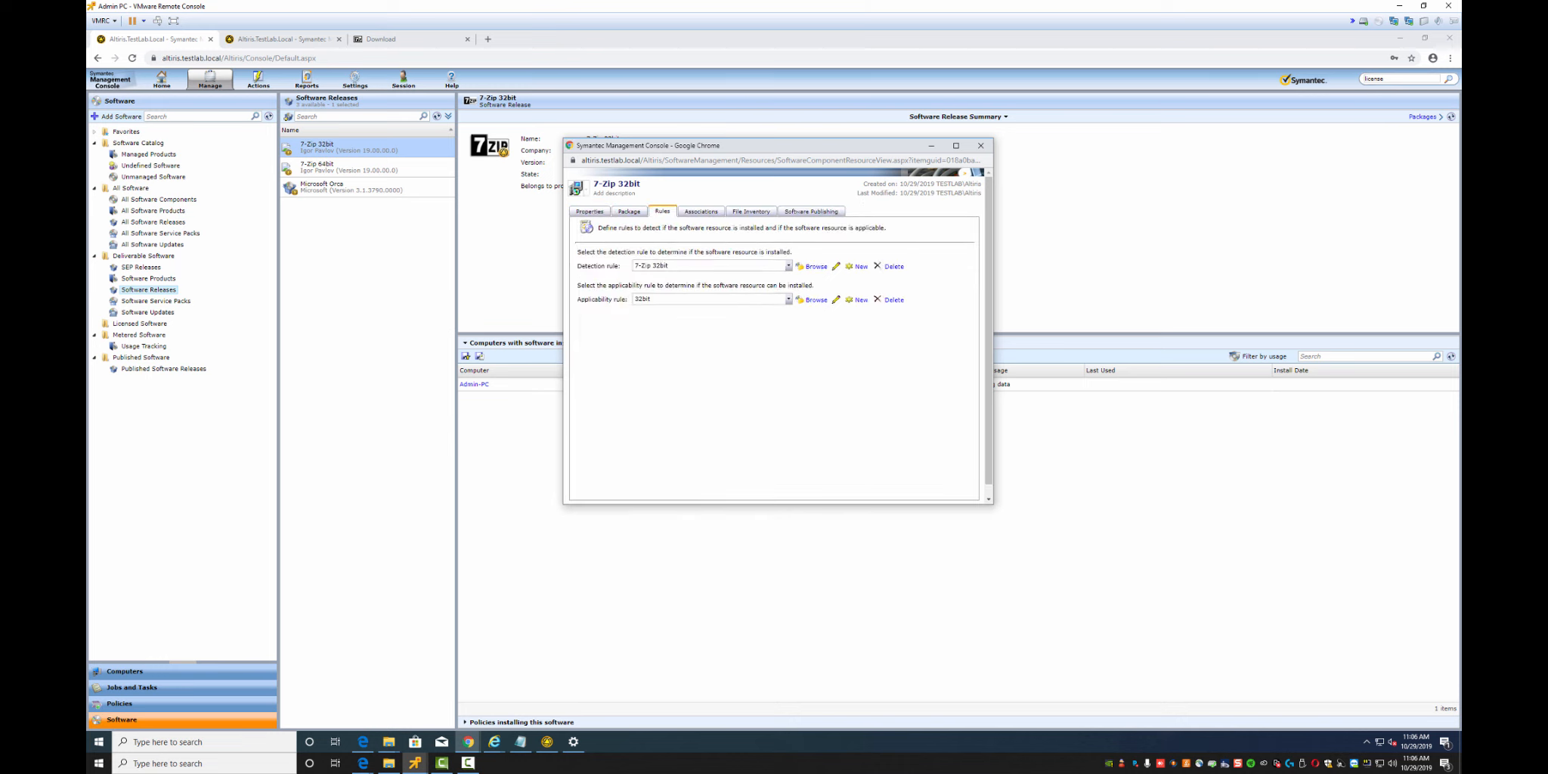
click(788, 299)
click(710, 309)
click(980, 145)
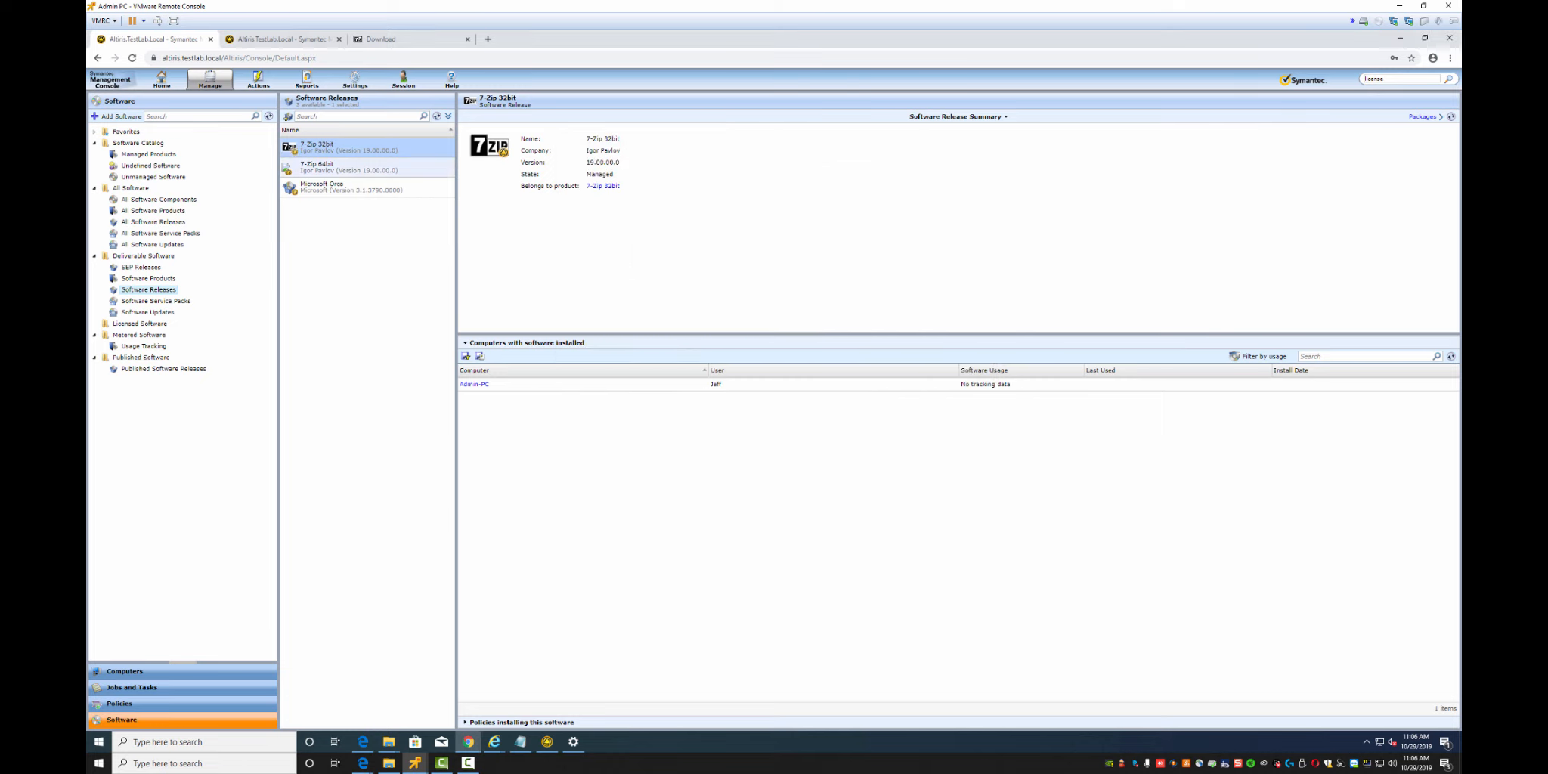
click(349, 167)
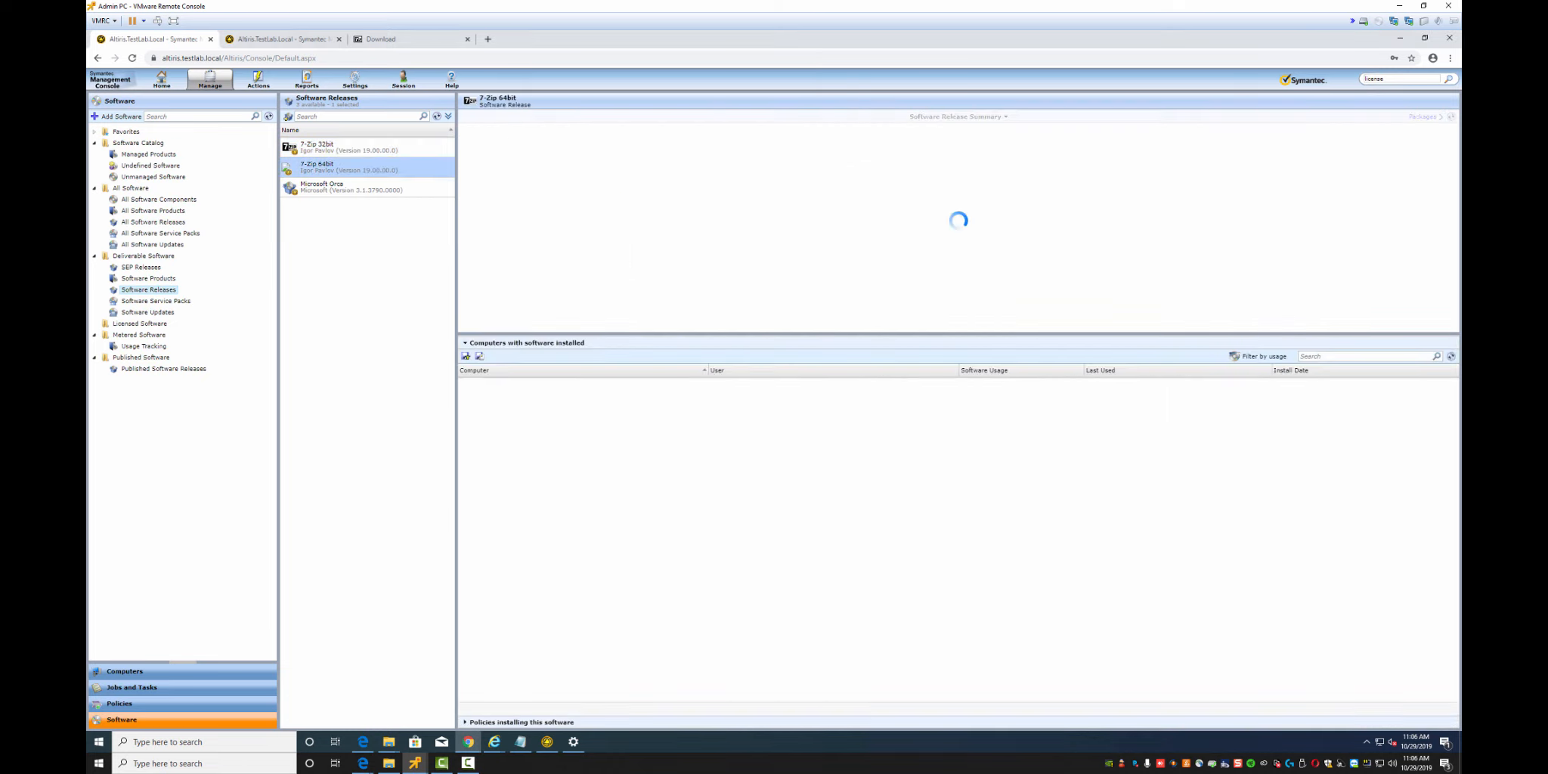
right_click(307, 167)
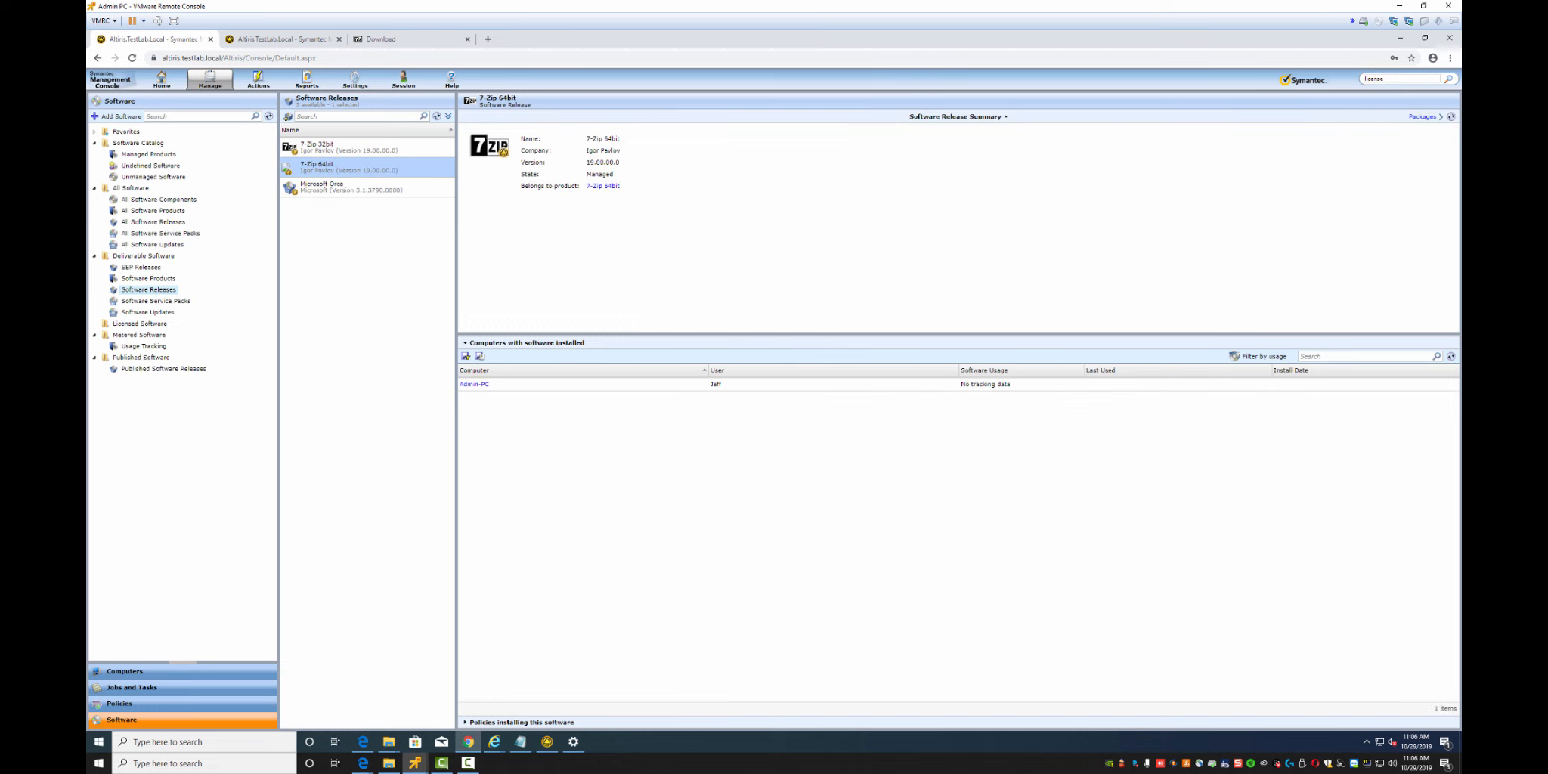
click(437, 116)
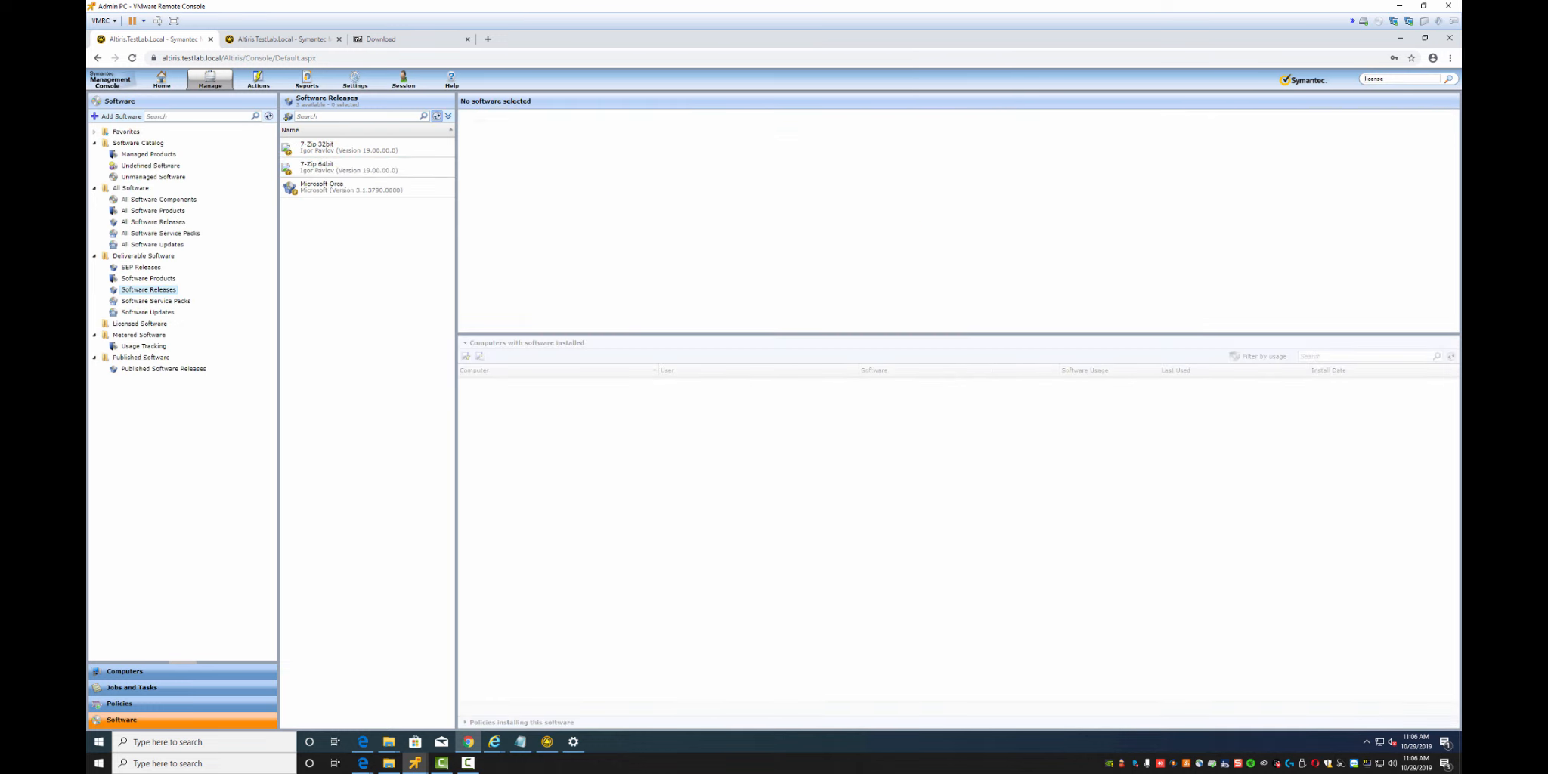
Edit the 7-Zip 64bit resource and review its package's server assignment, leaving it unchanged
right_click(312, 170)
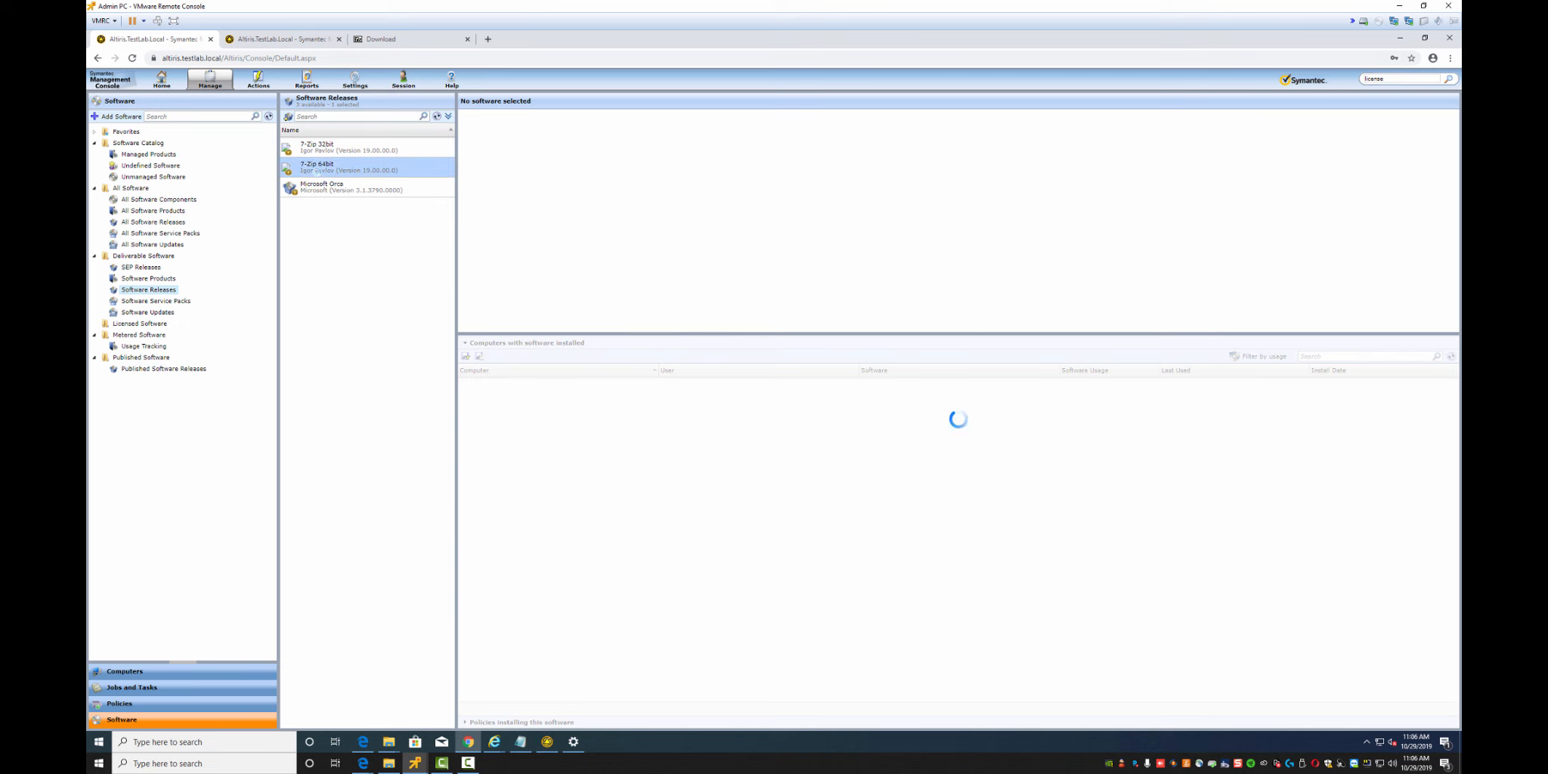
mouse_move(342, 216)
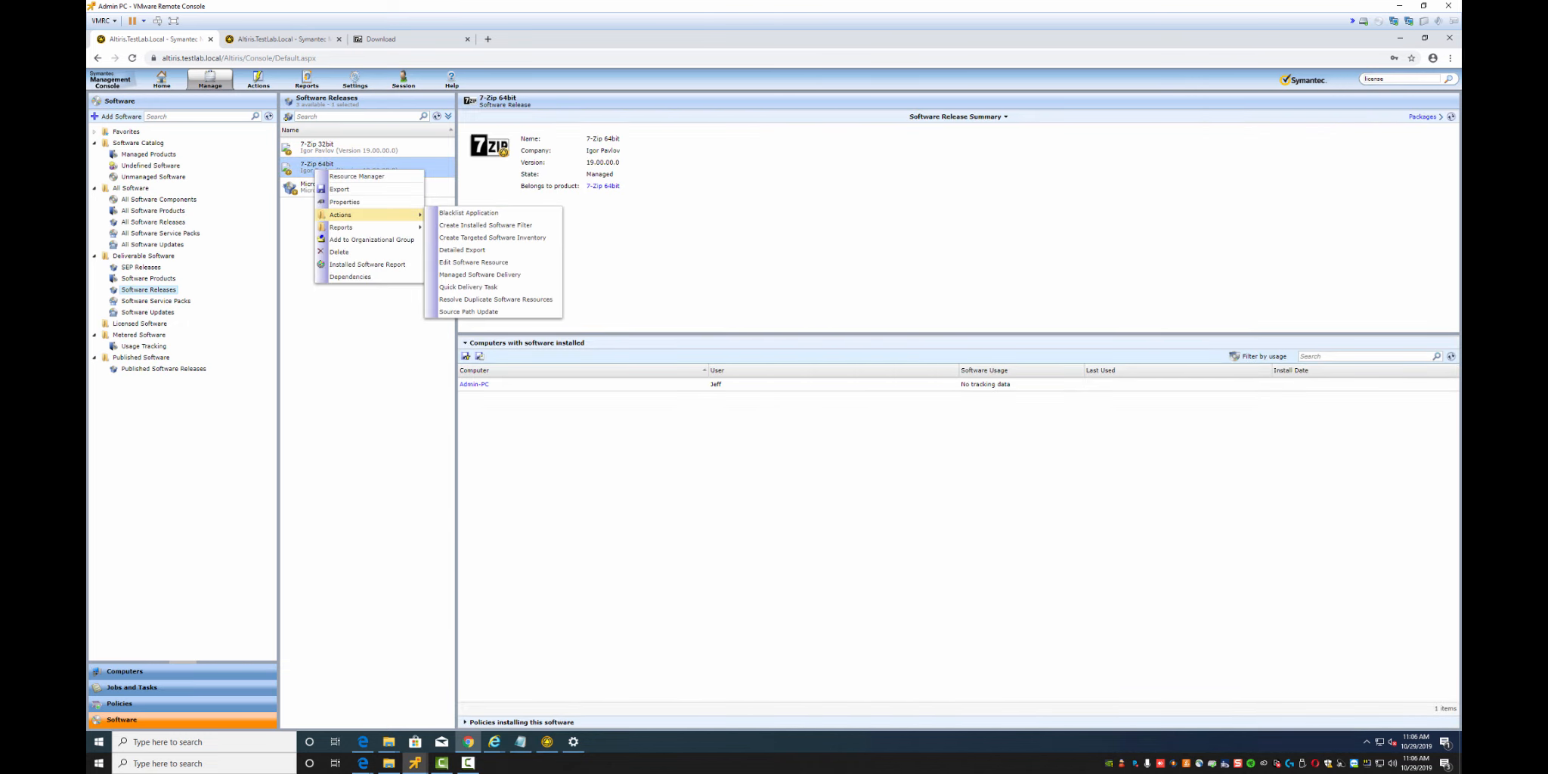
click(473, 263)
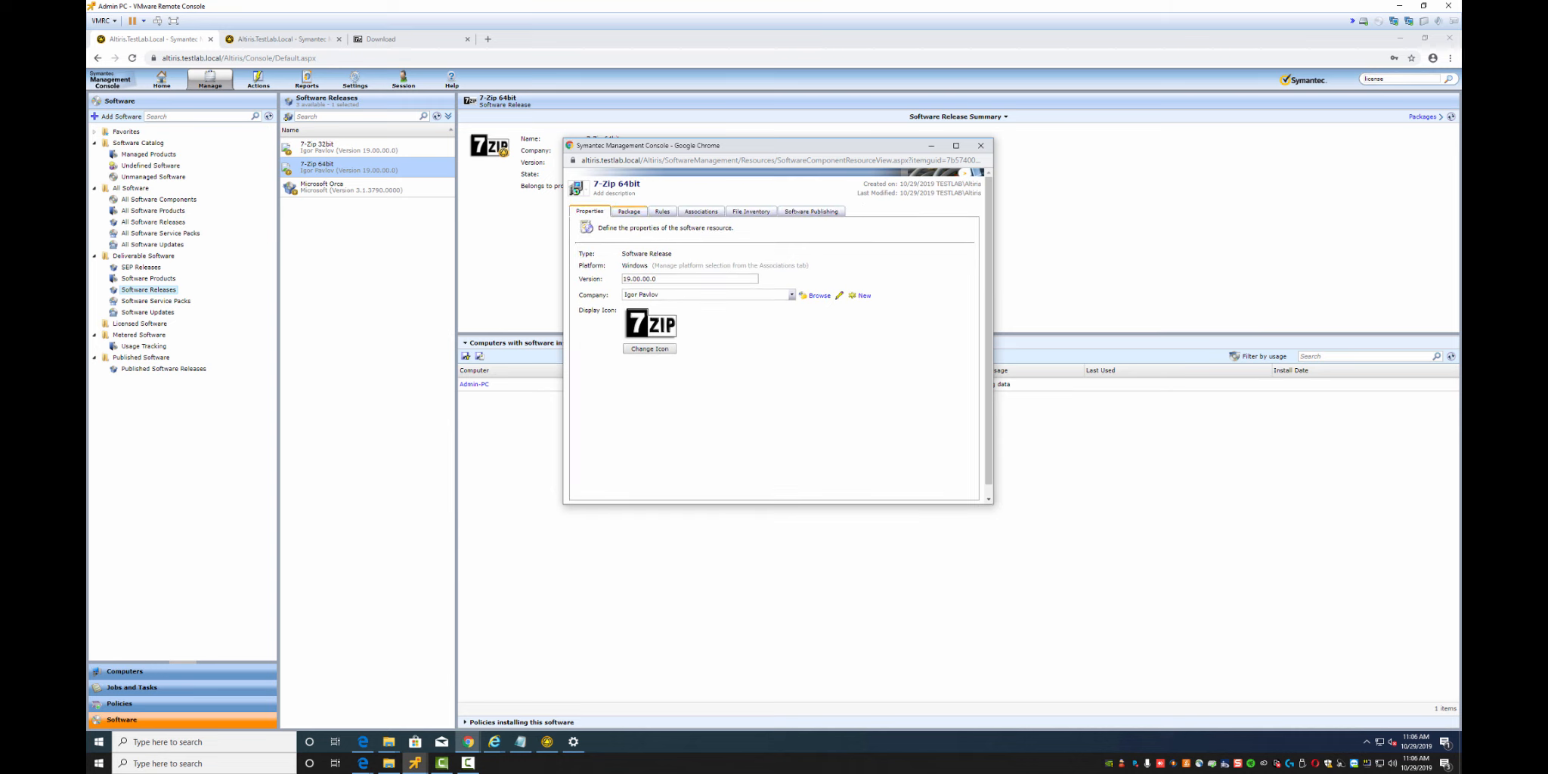
click(630, 211)
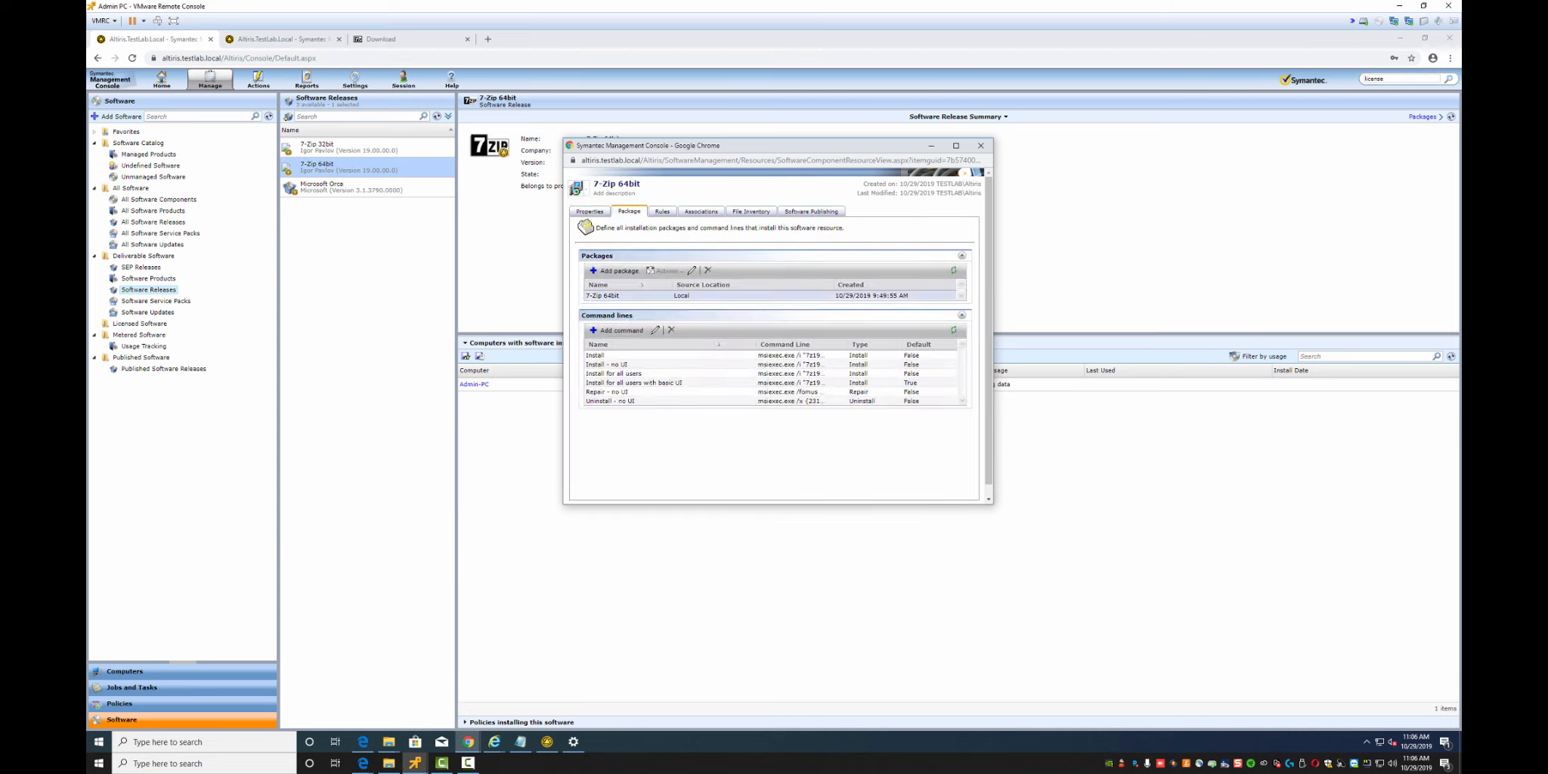
click(656, 296)
click(692, 270)
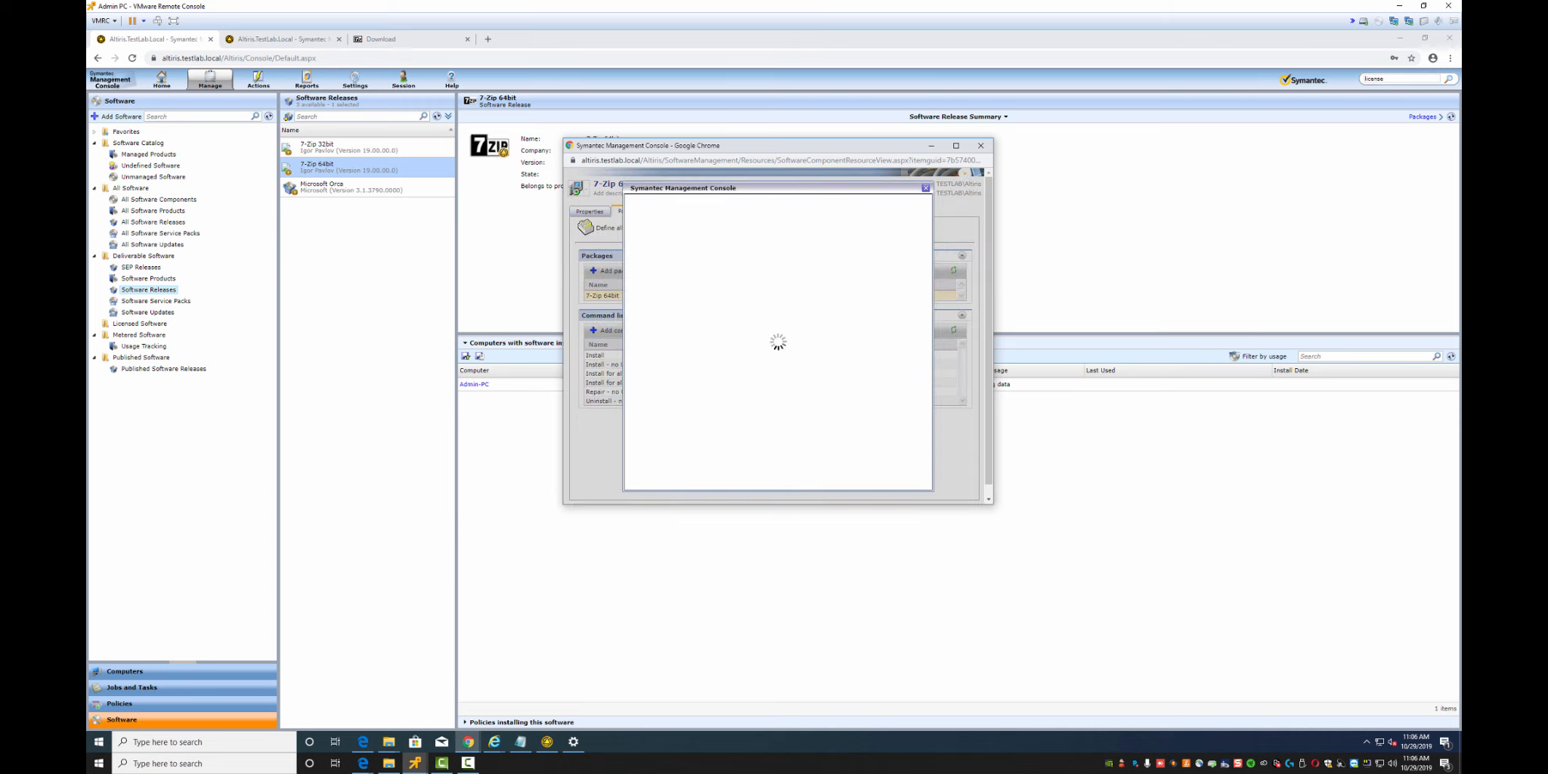
click(681, 220)
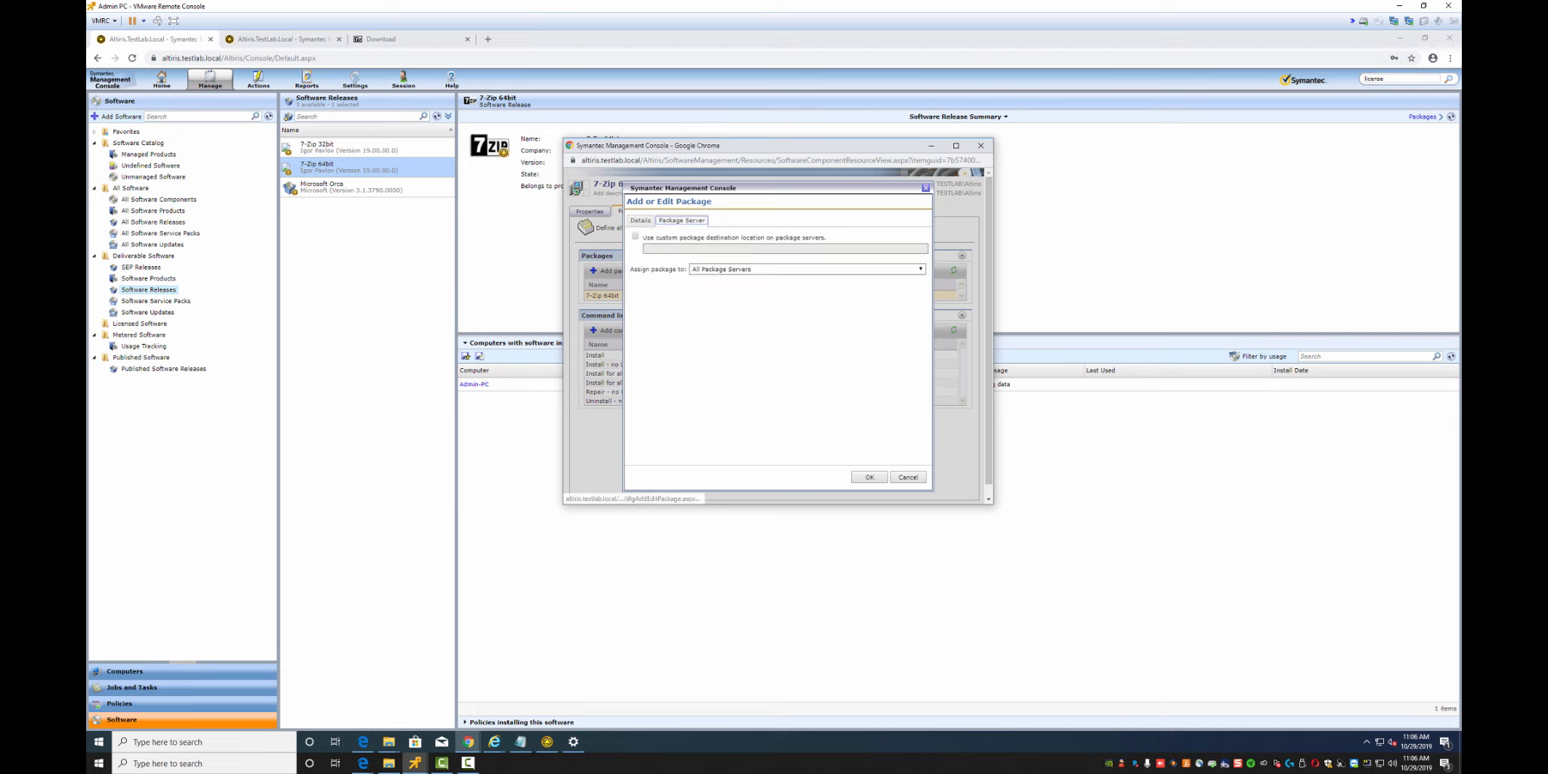
key(Escape)
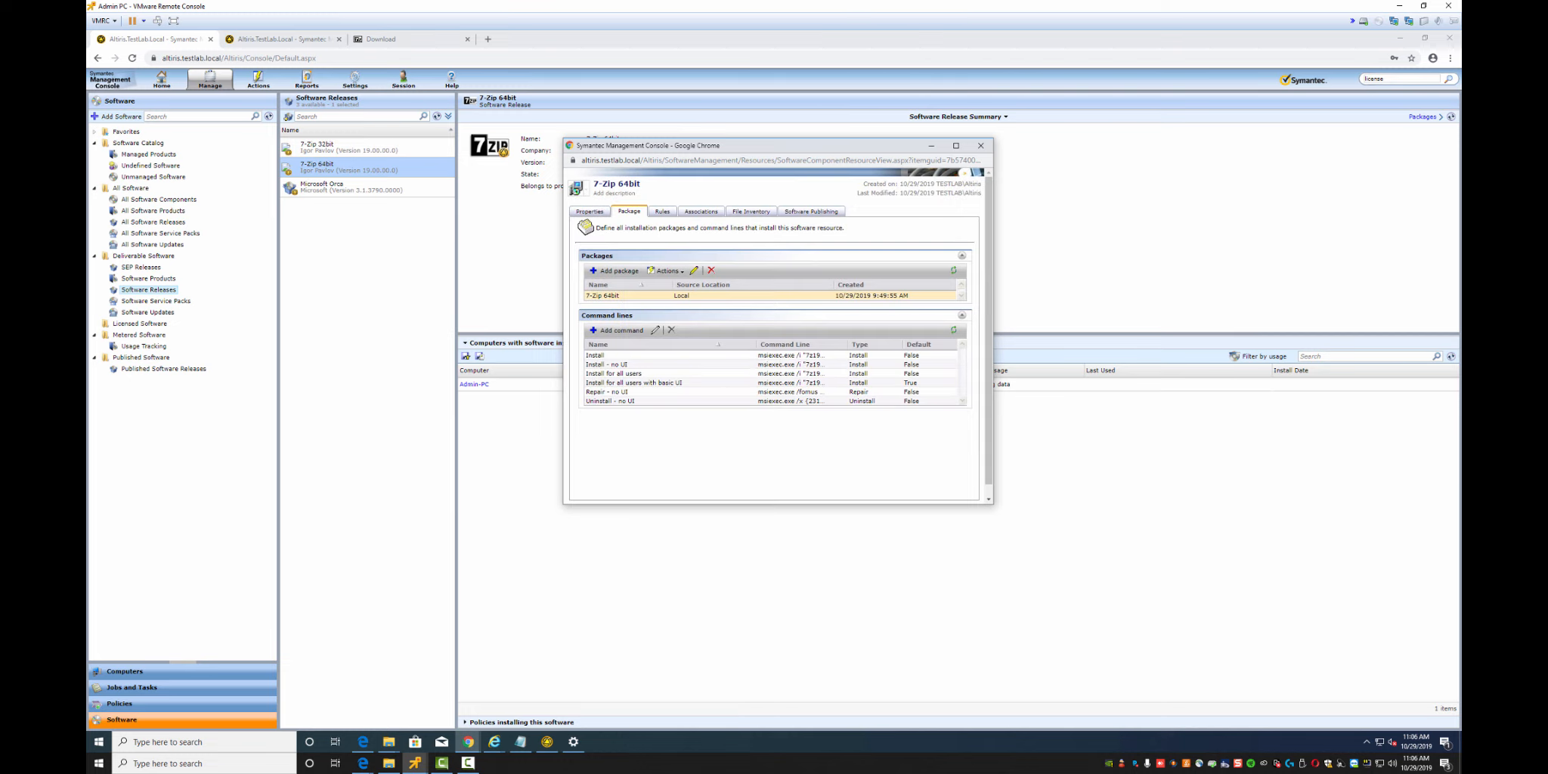
Inspect the 64bit applicability rule, then close the rule and resource editor without changes
click(661, 211)
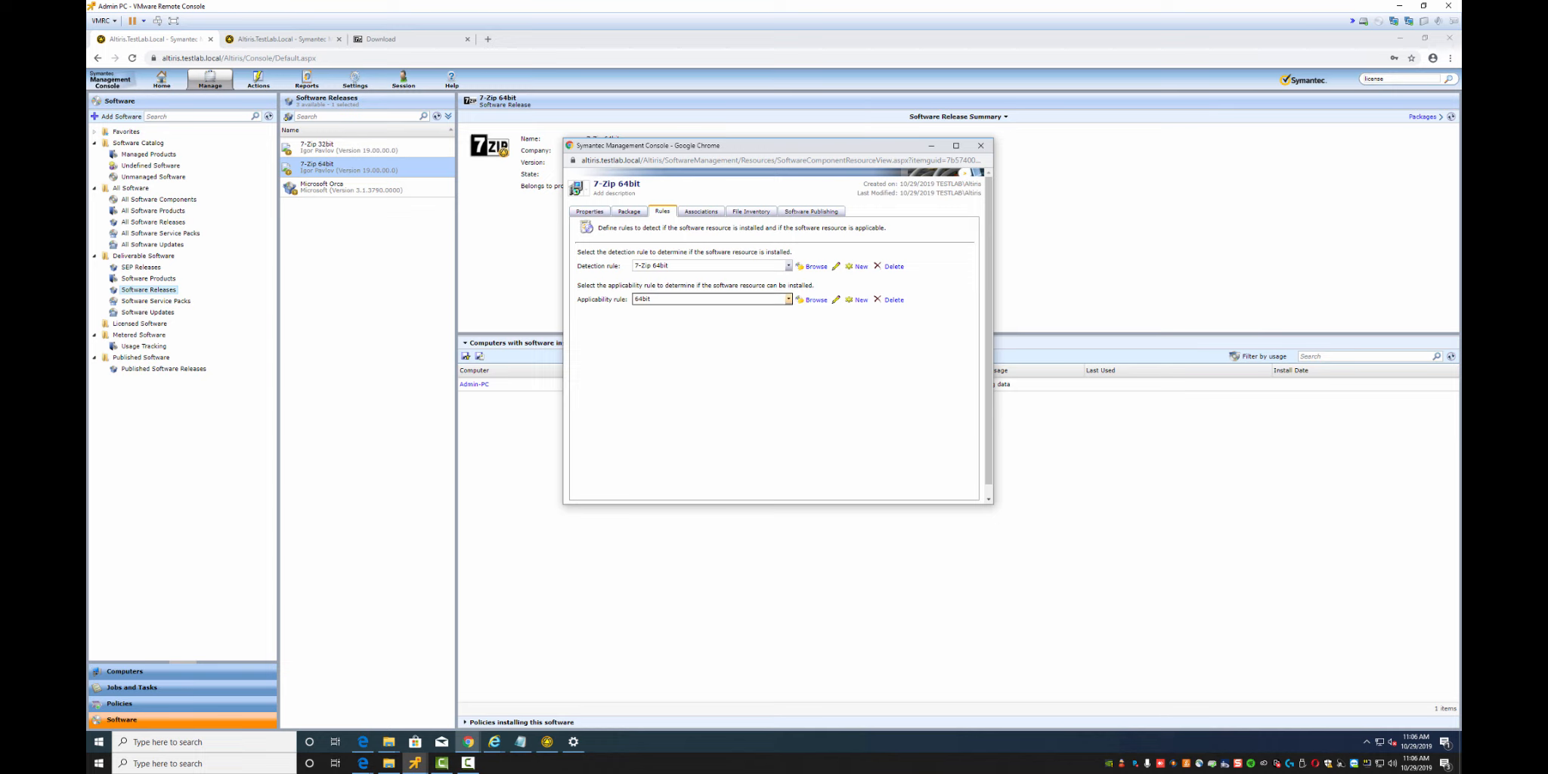
click(788, 299)
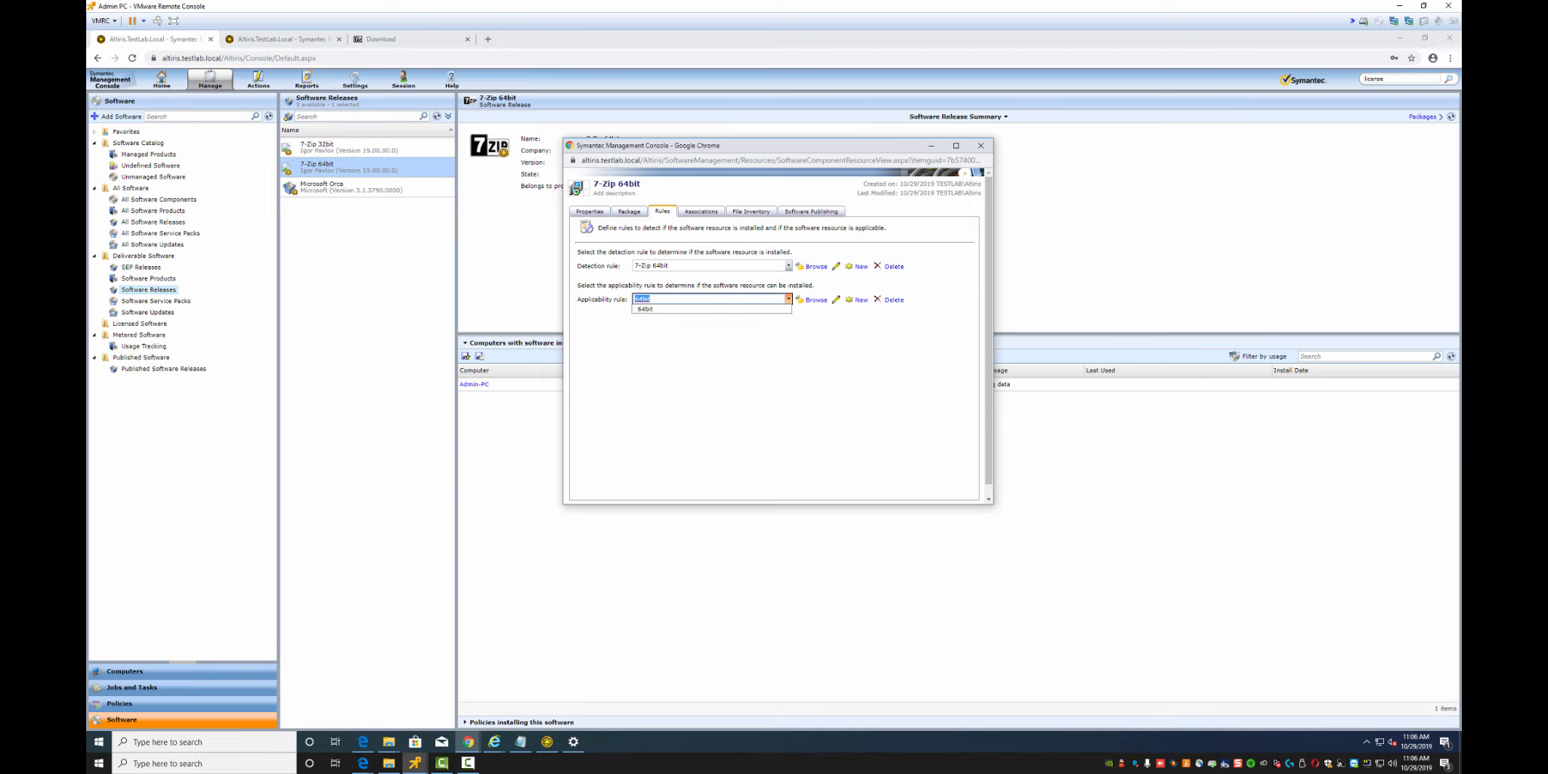
click(836, 299)
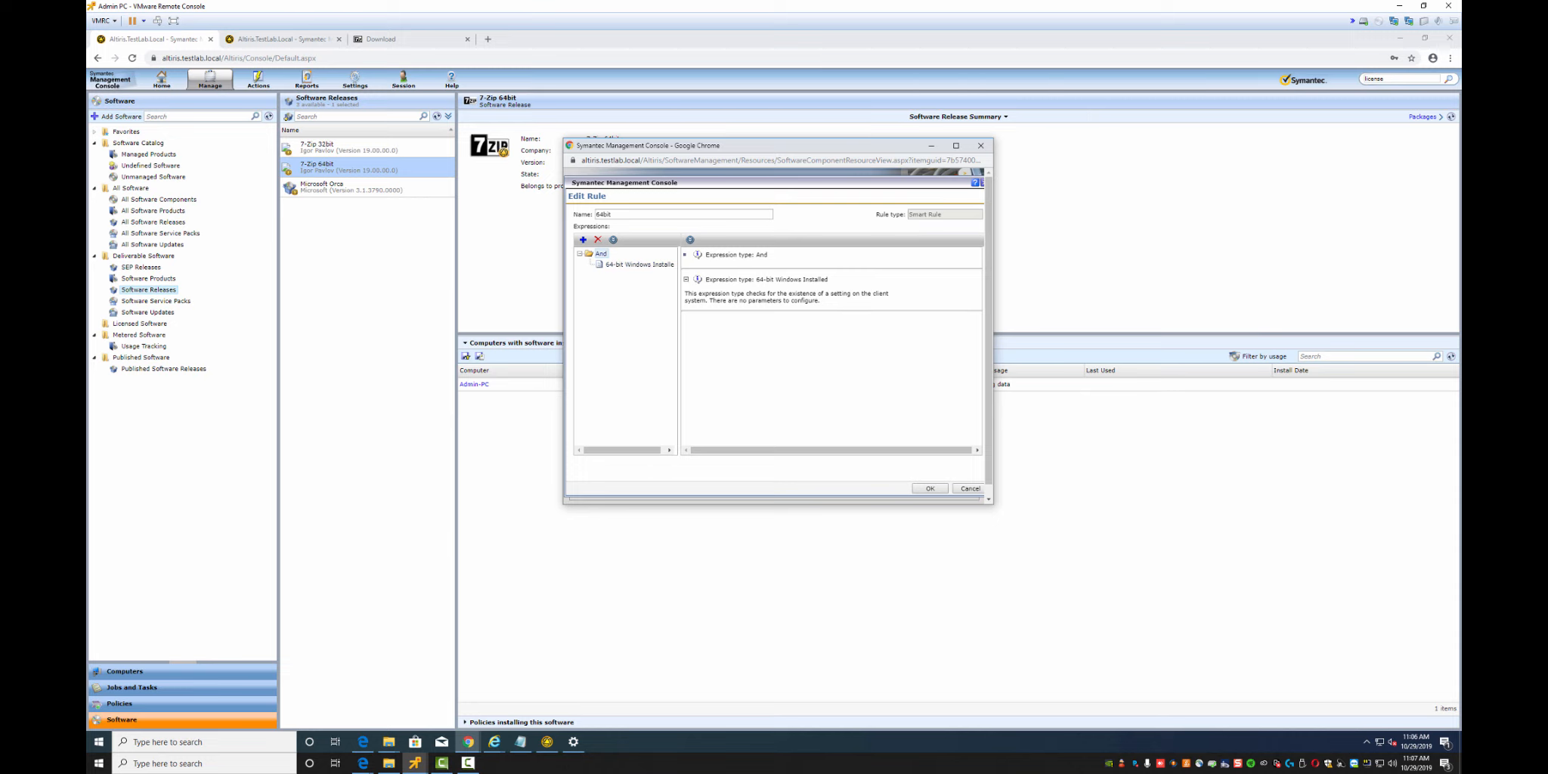
click(929, 488)
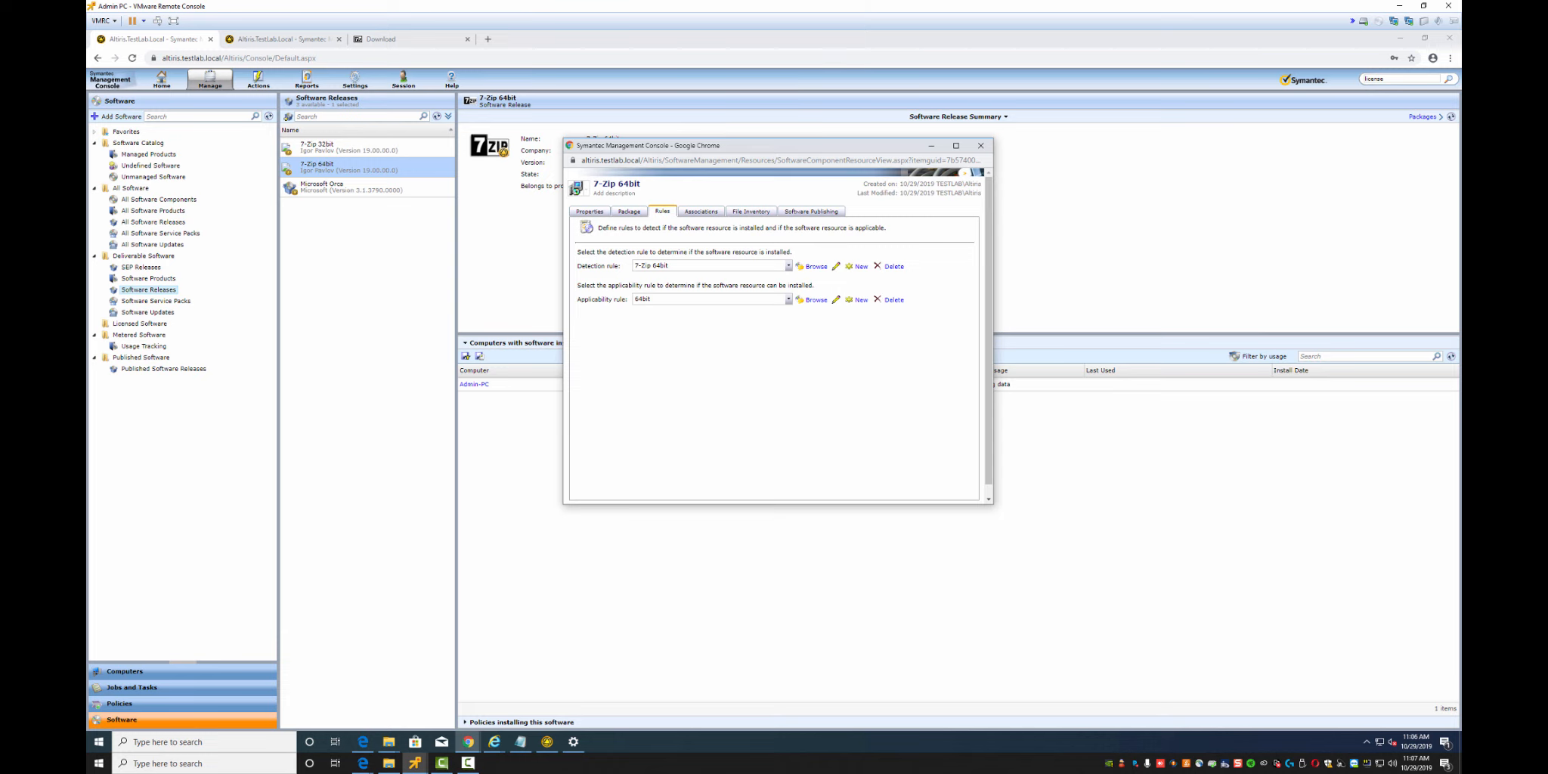
click(980, 145)
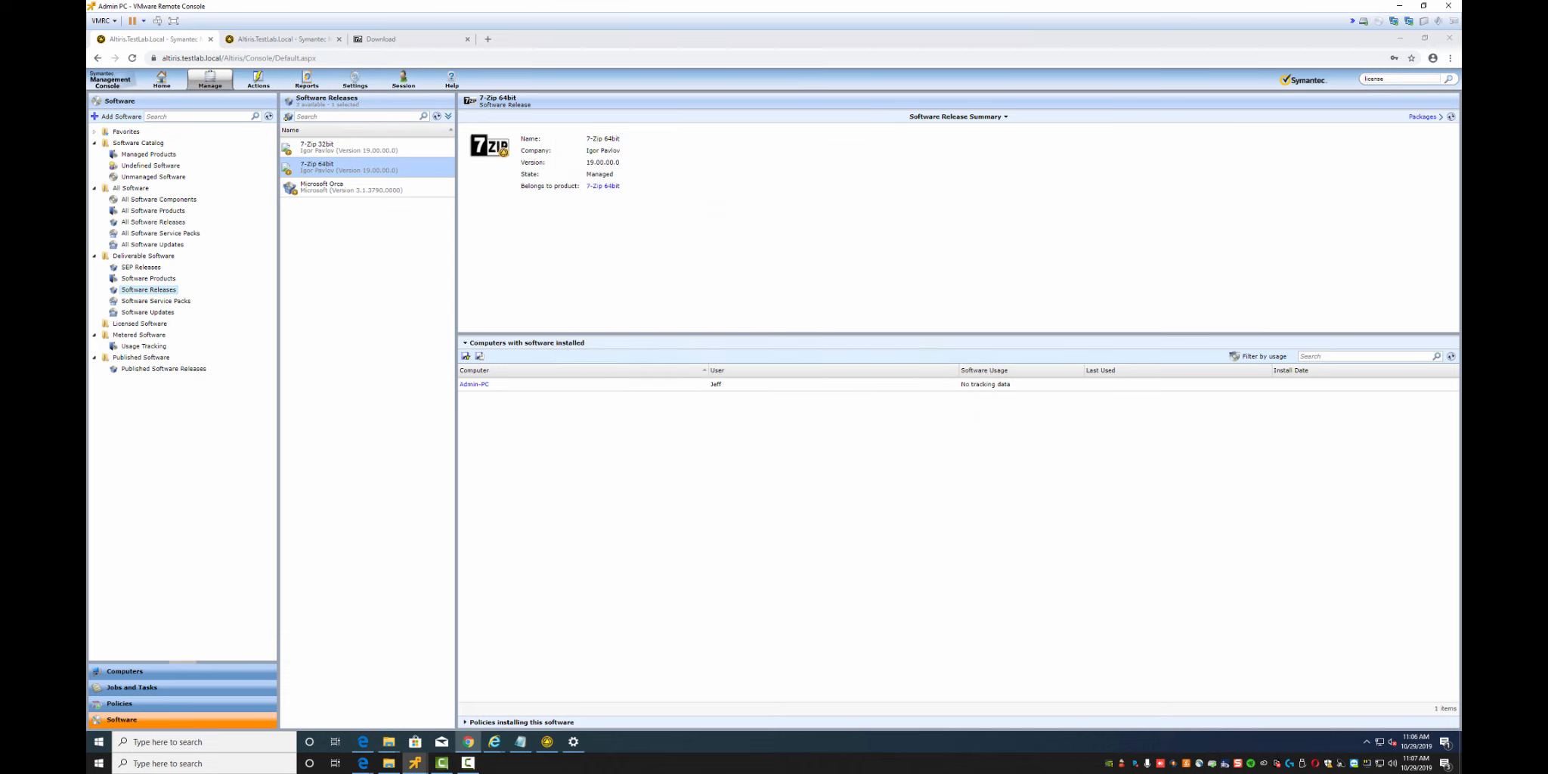
Open the 7-Zip 32bit resource's Rules, inspect the 32bit applicability rule, and close without changes
right_click(314, 150)
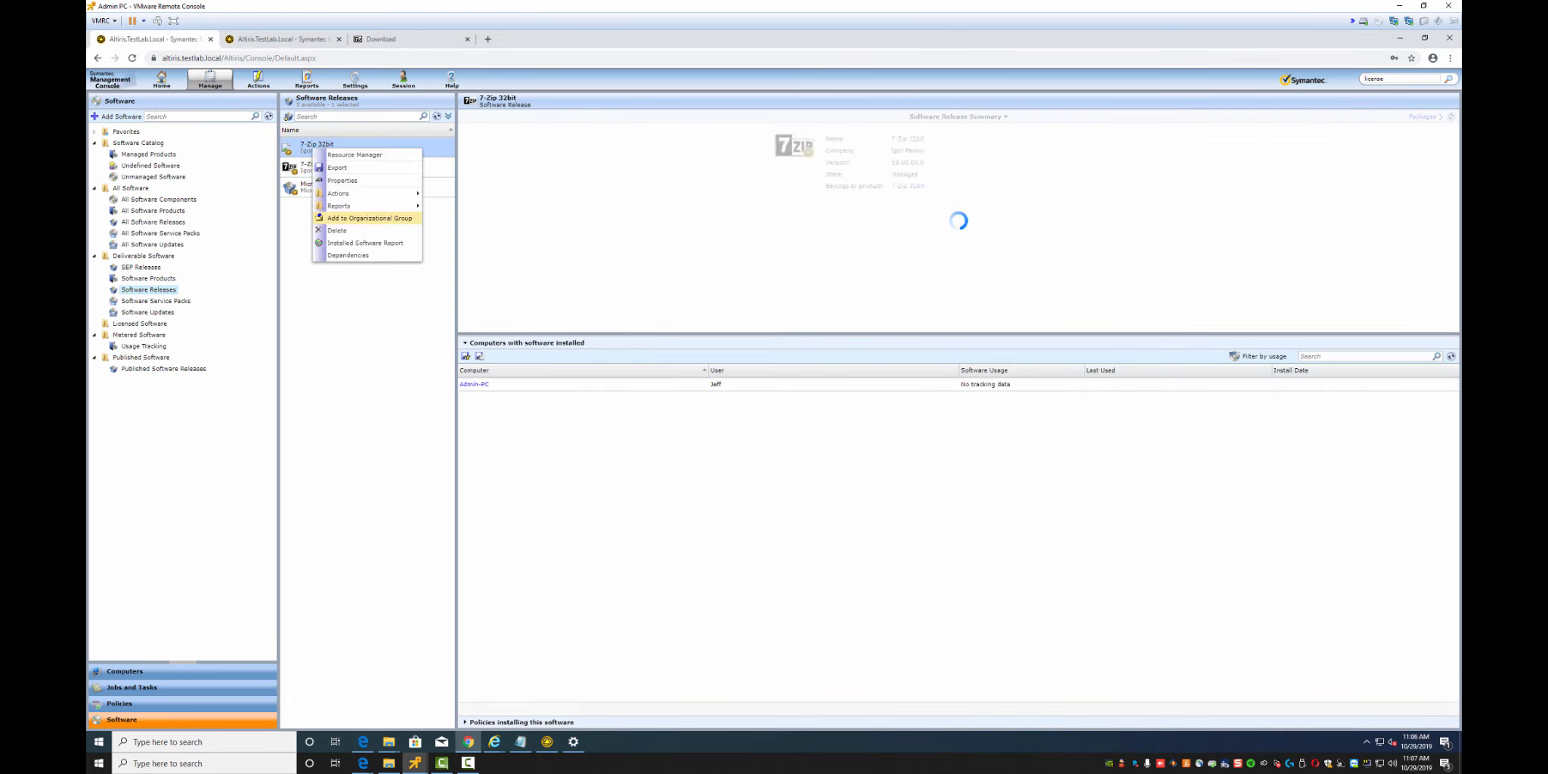
mouse_move(338, 193)
click(491, 240)
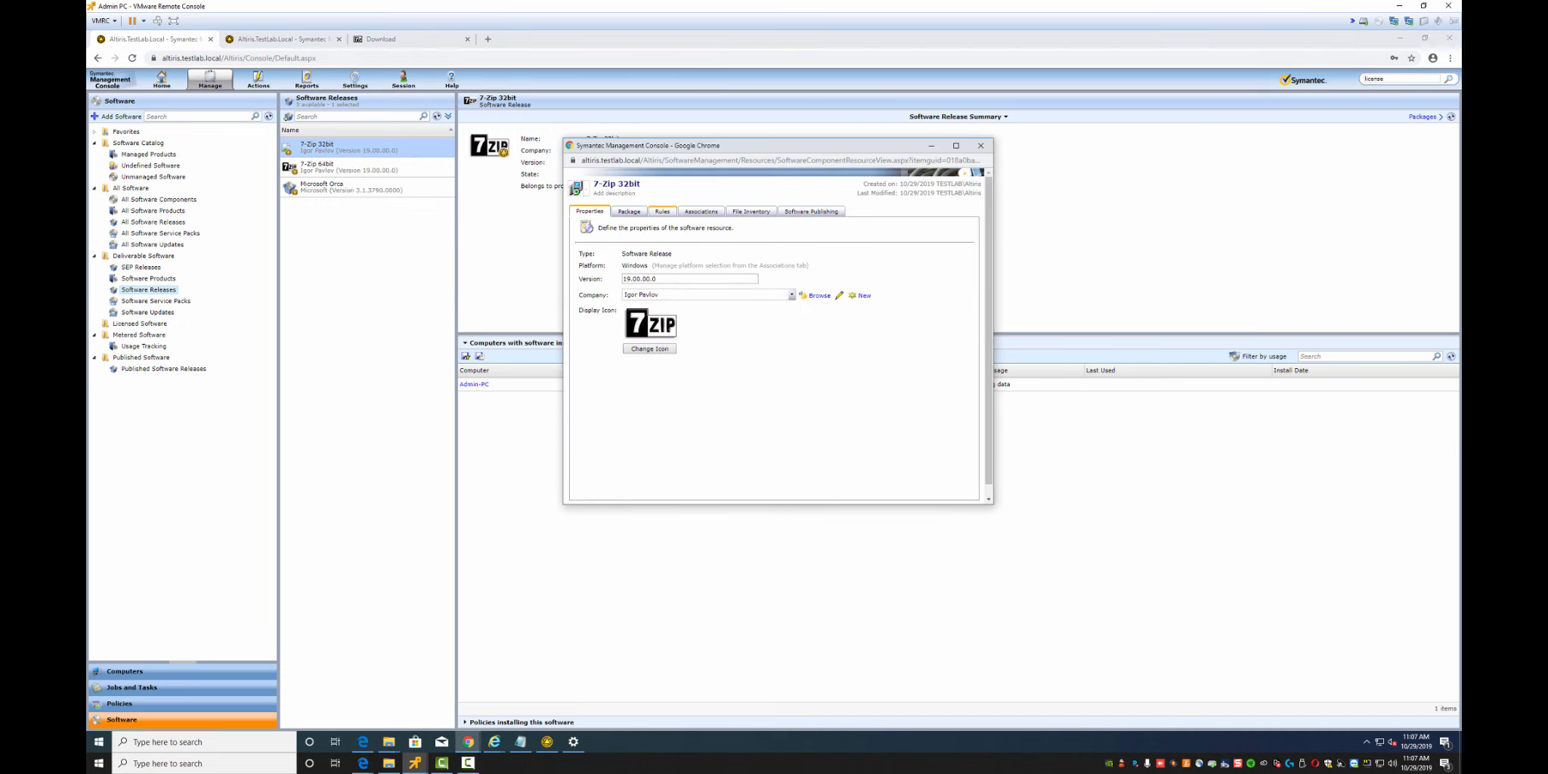
click(662, 210)
click(836, 299)
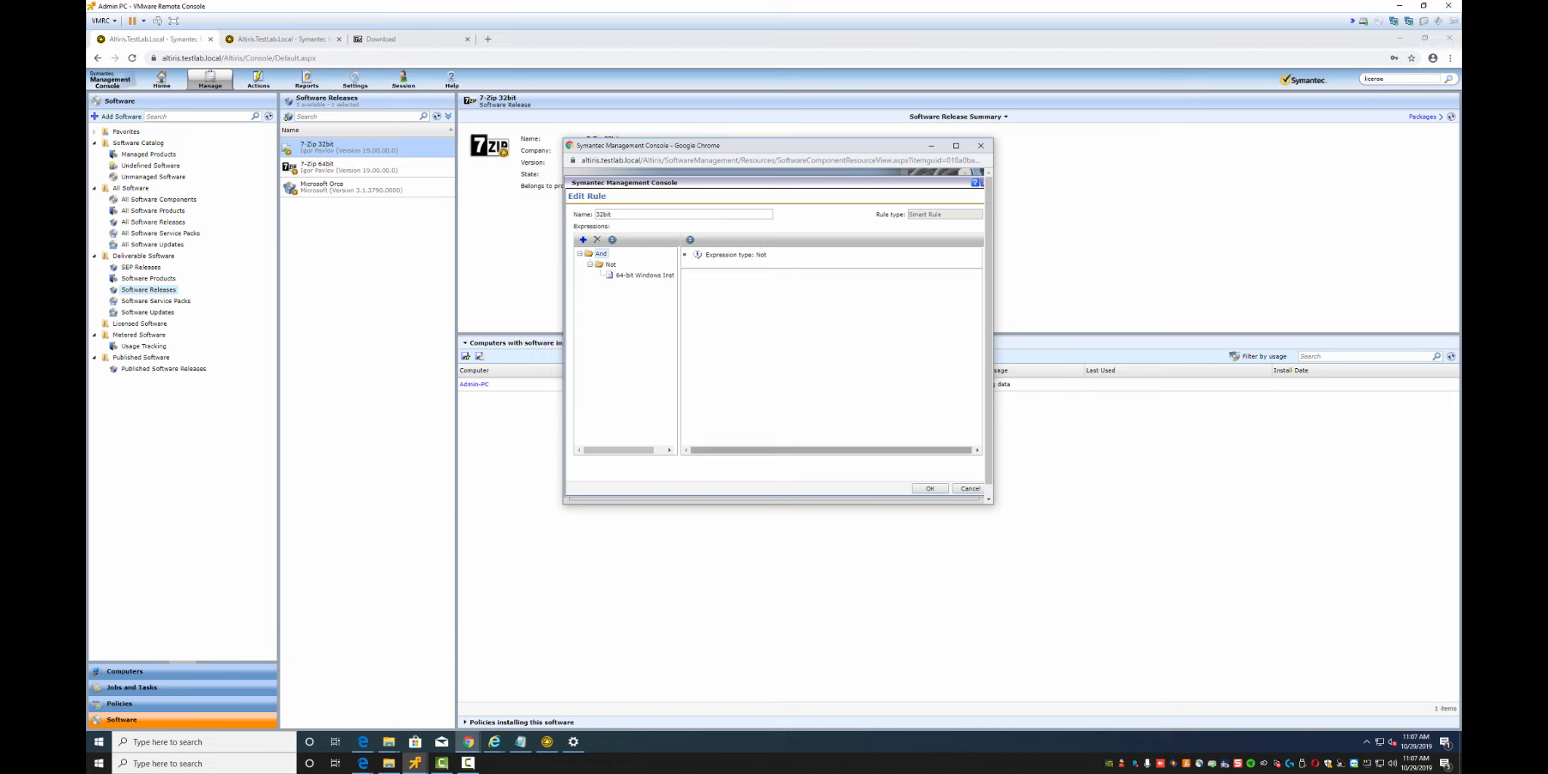
click(969, 488)
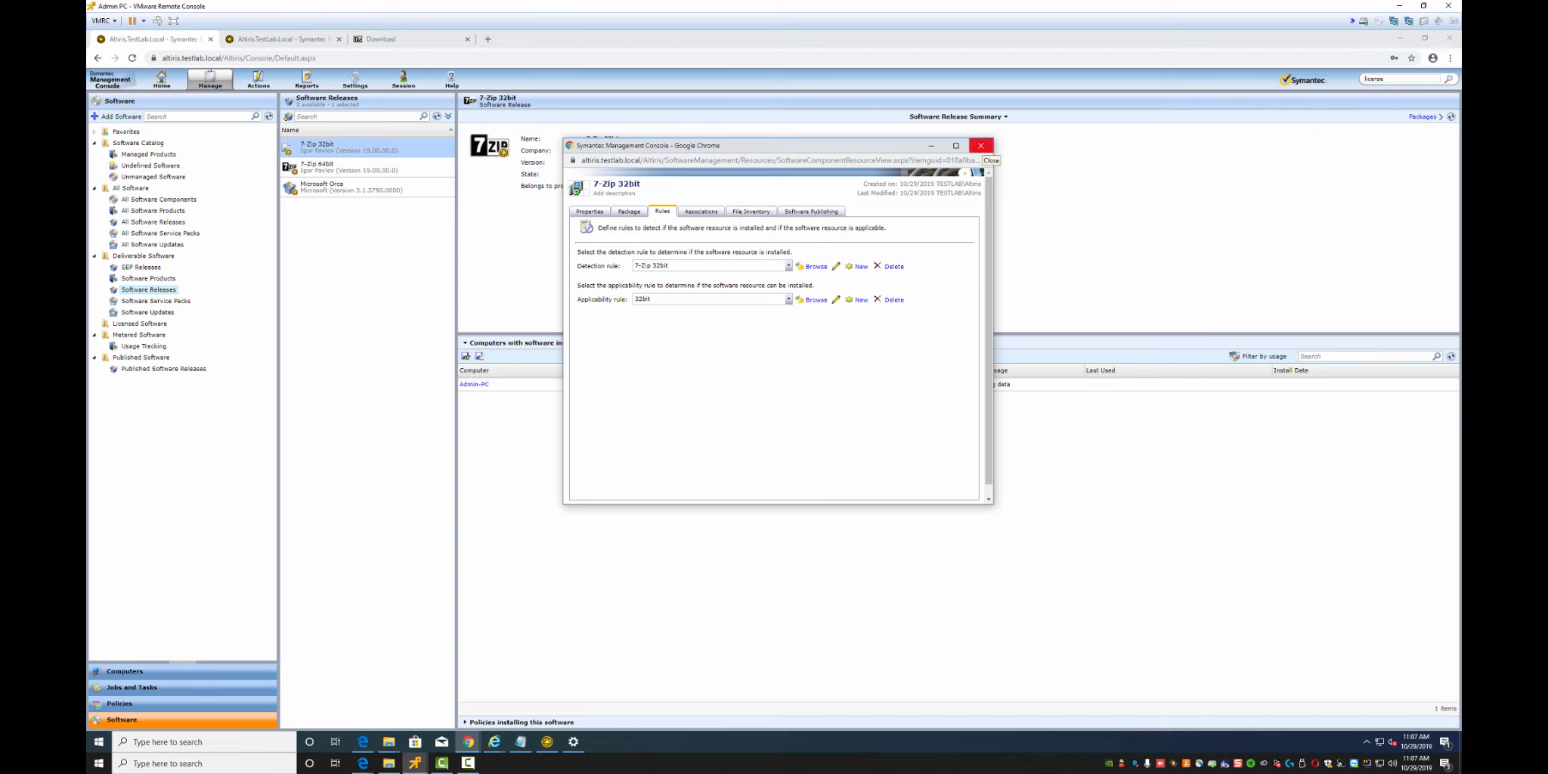
click(981, 147)
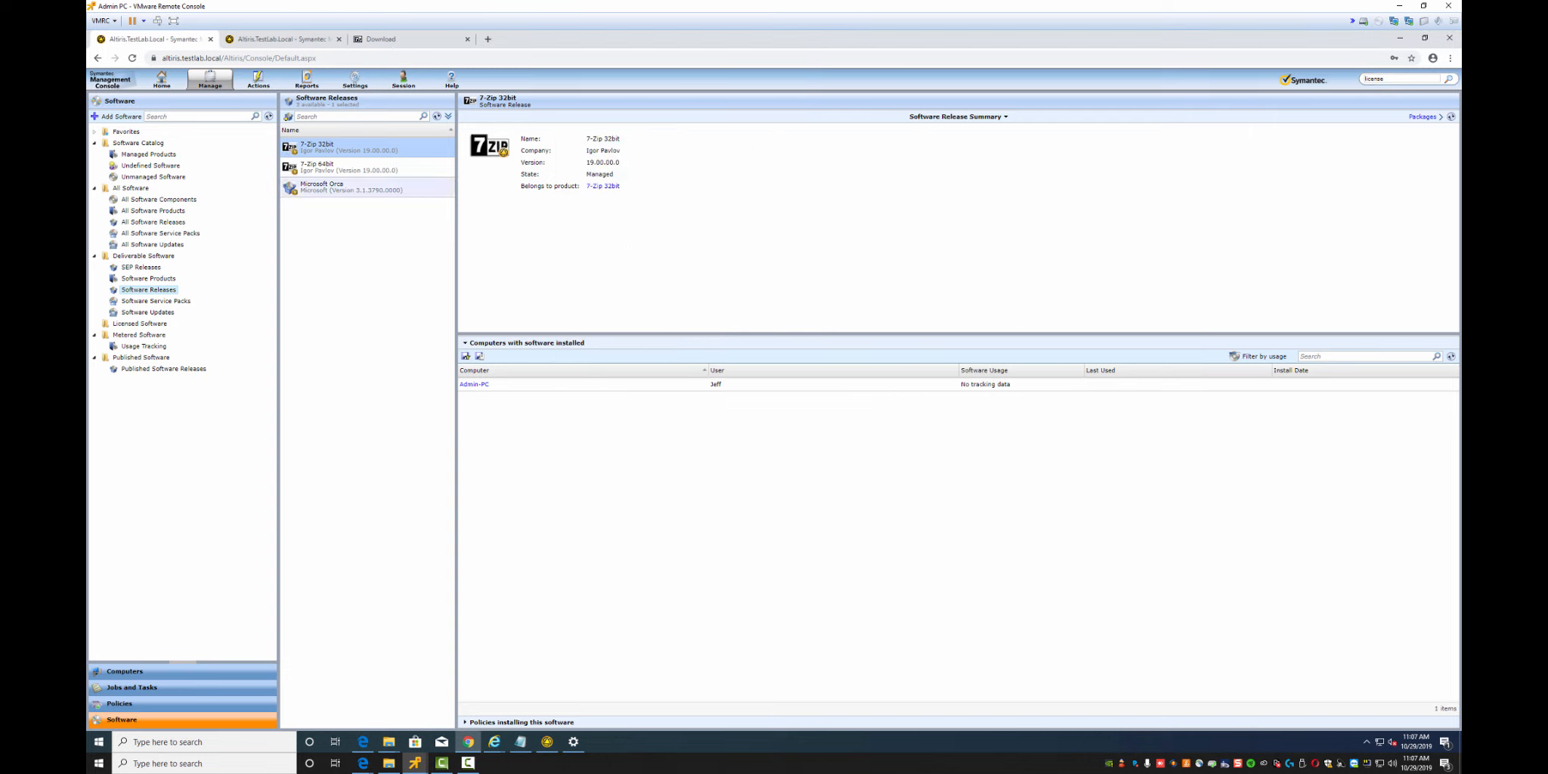
Edit the Microsoft Orca release and set its icon to Microsoft-Logo-2012
click(367, 188)
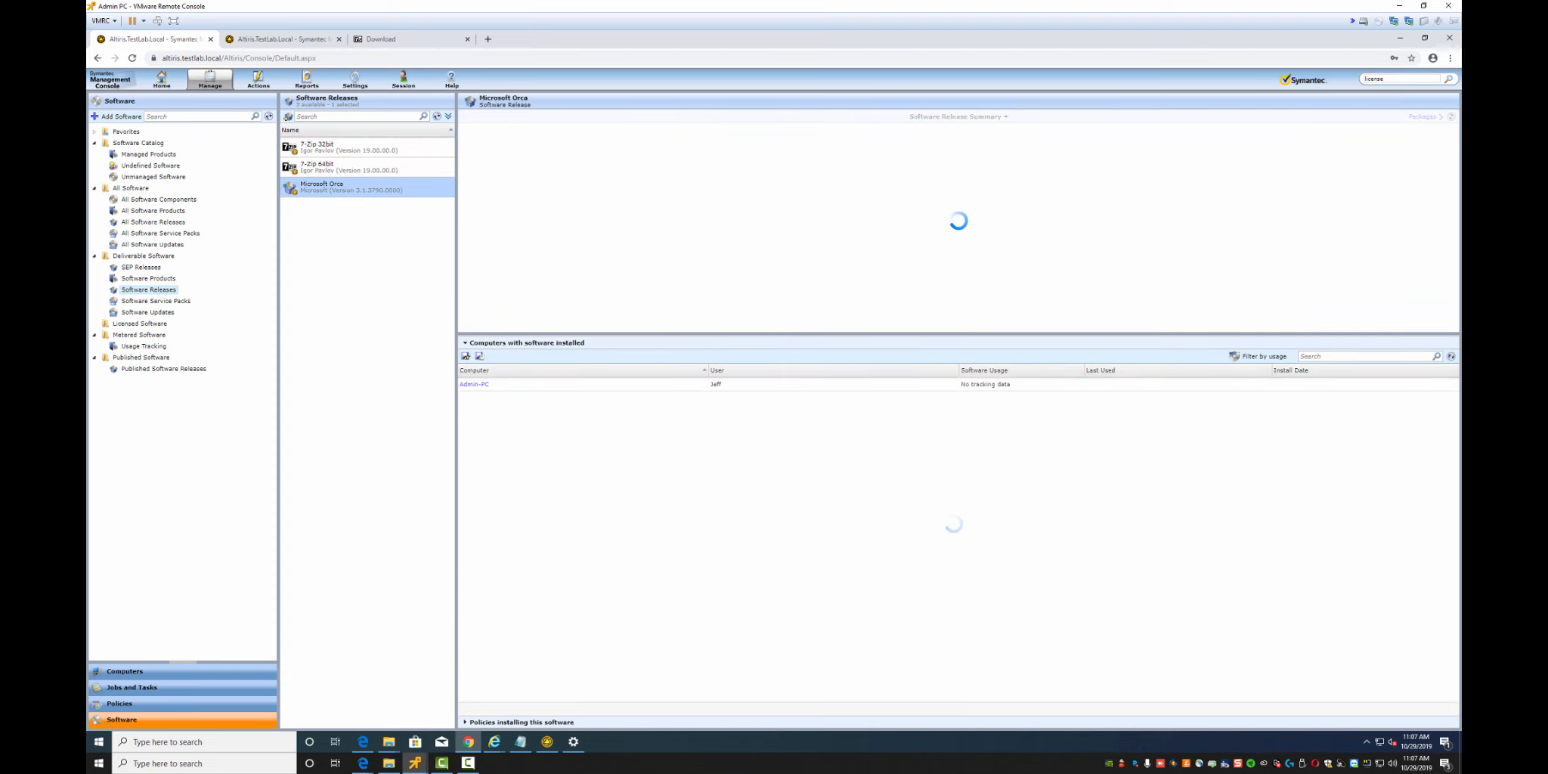
right_click(313, 189)
mouse_move(370, 234)
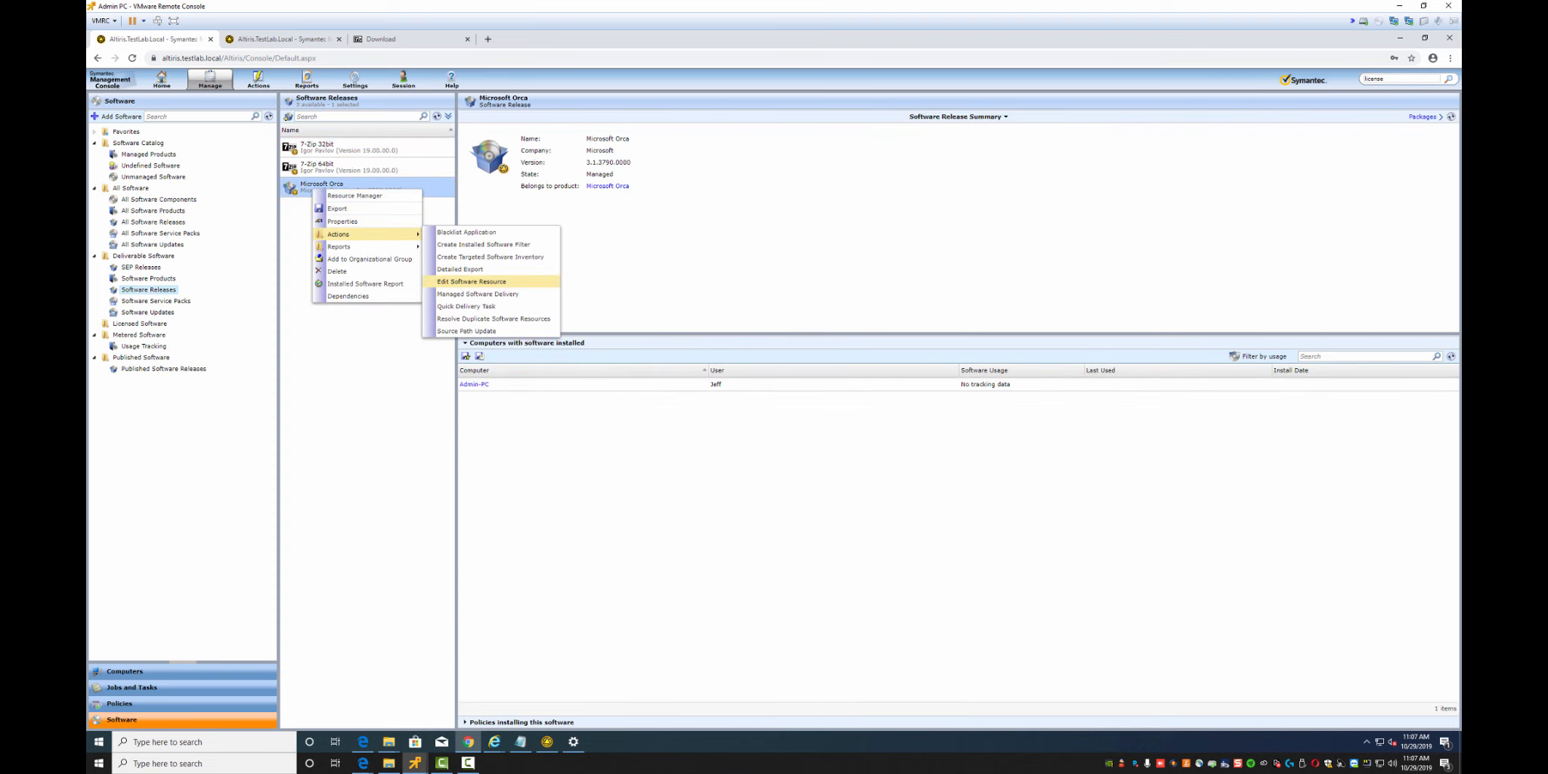
click(476, 281)
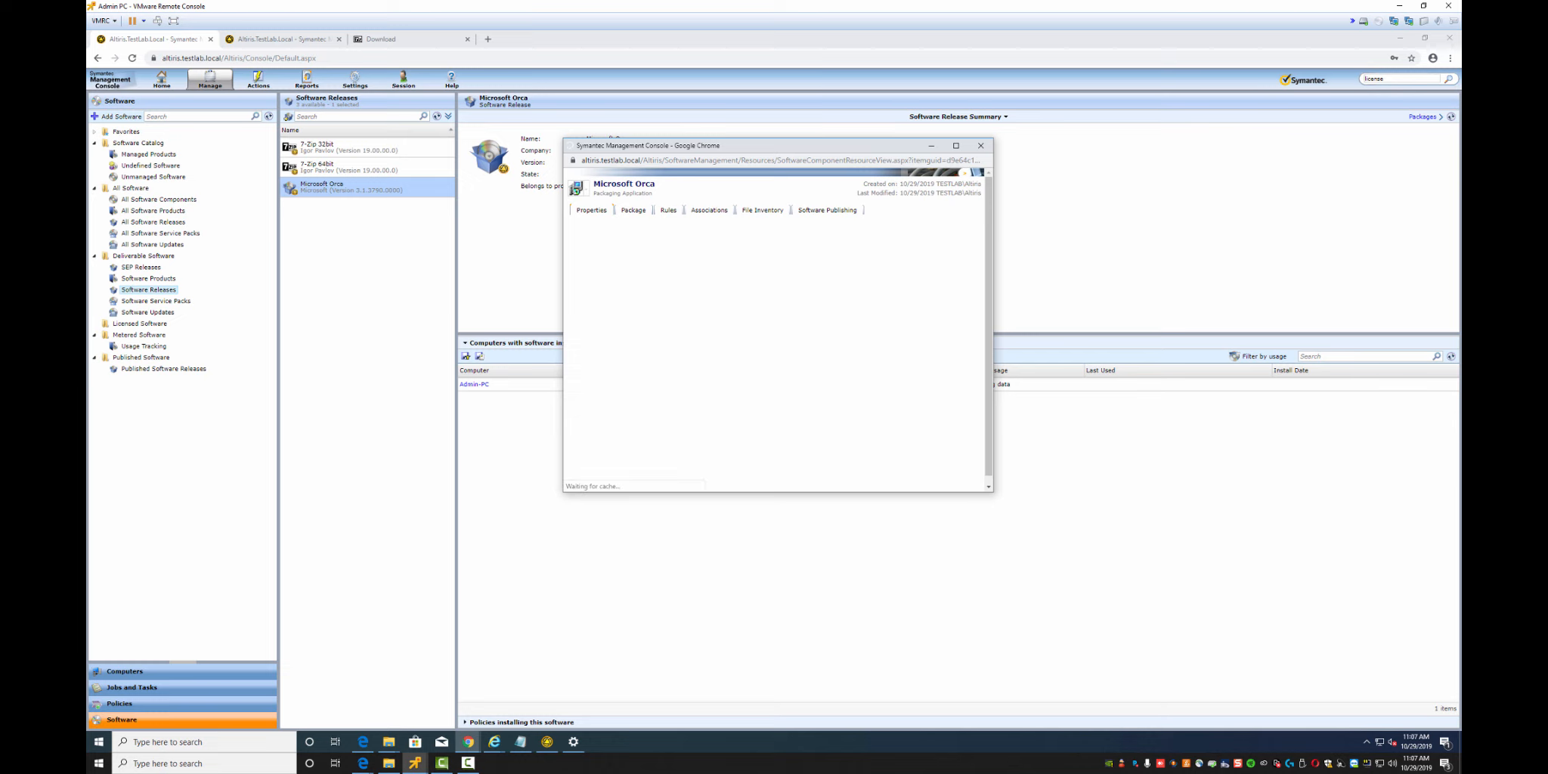
click(649, 351)
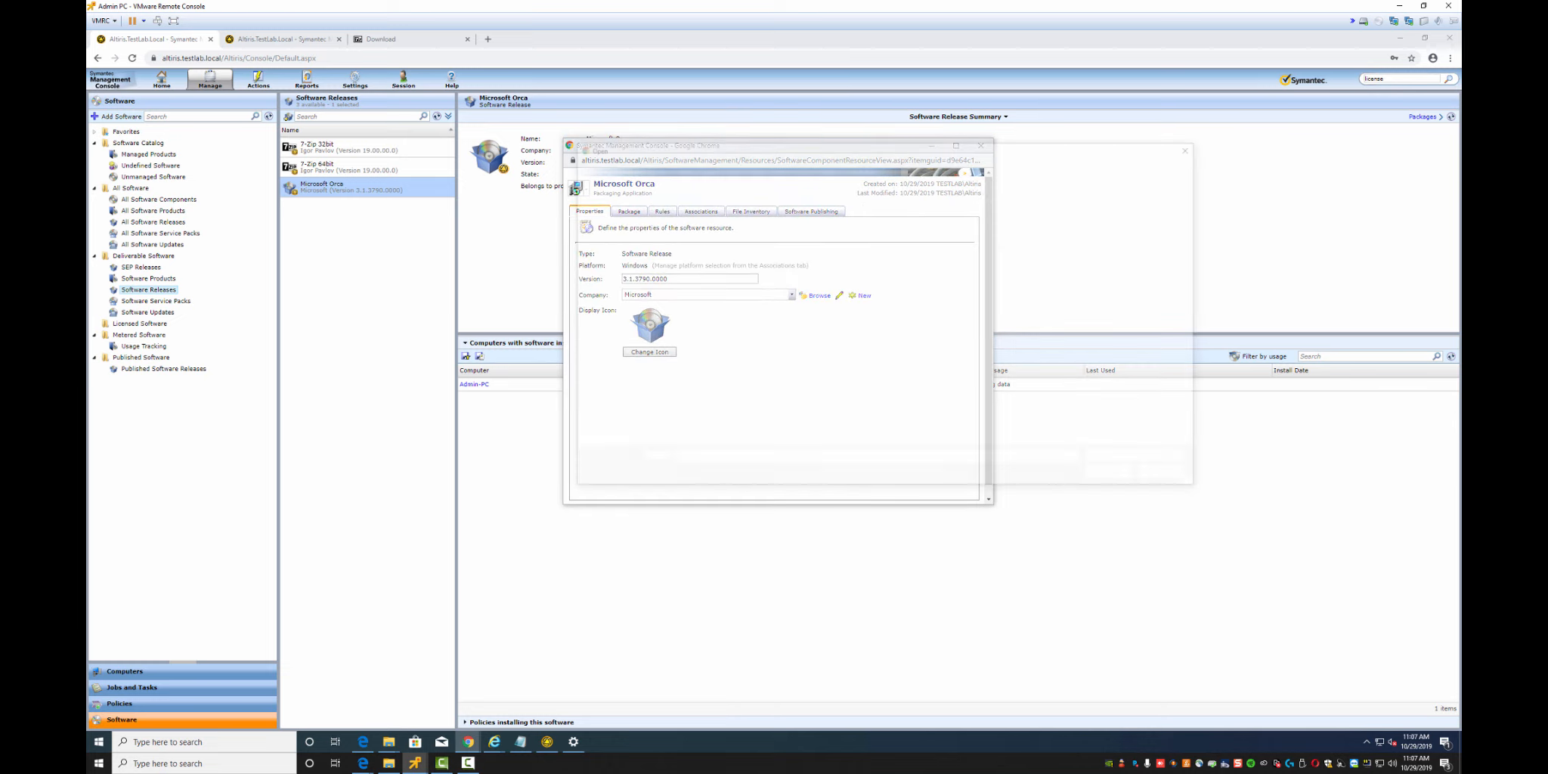
click(703, 224)
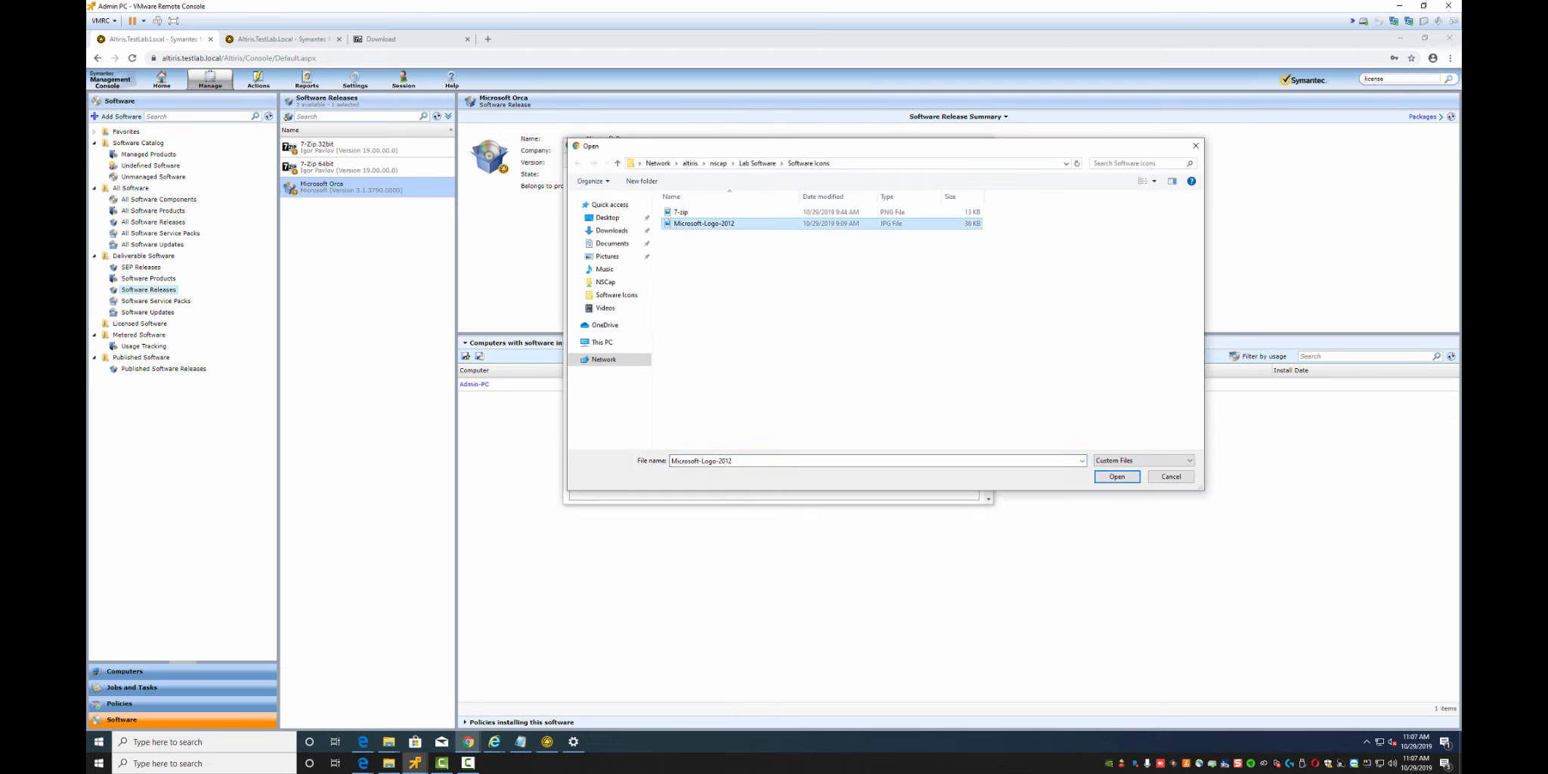
click(1117, 476)
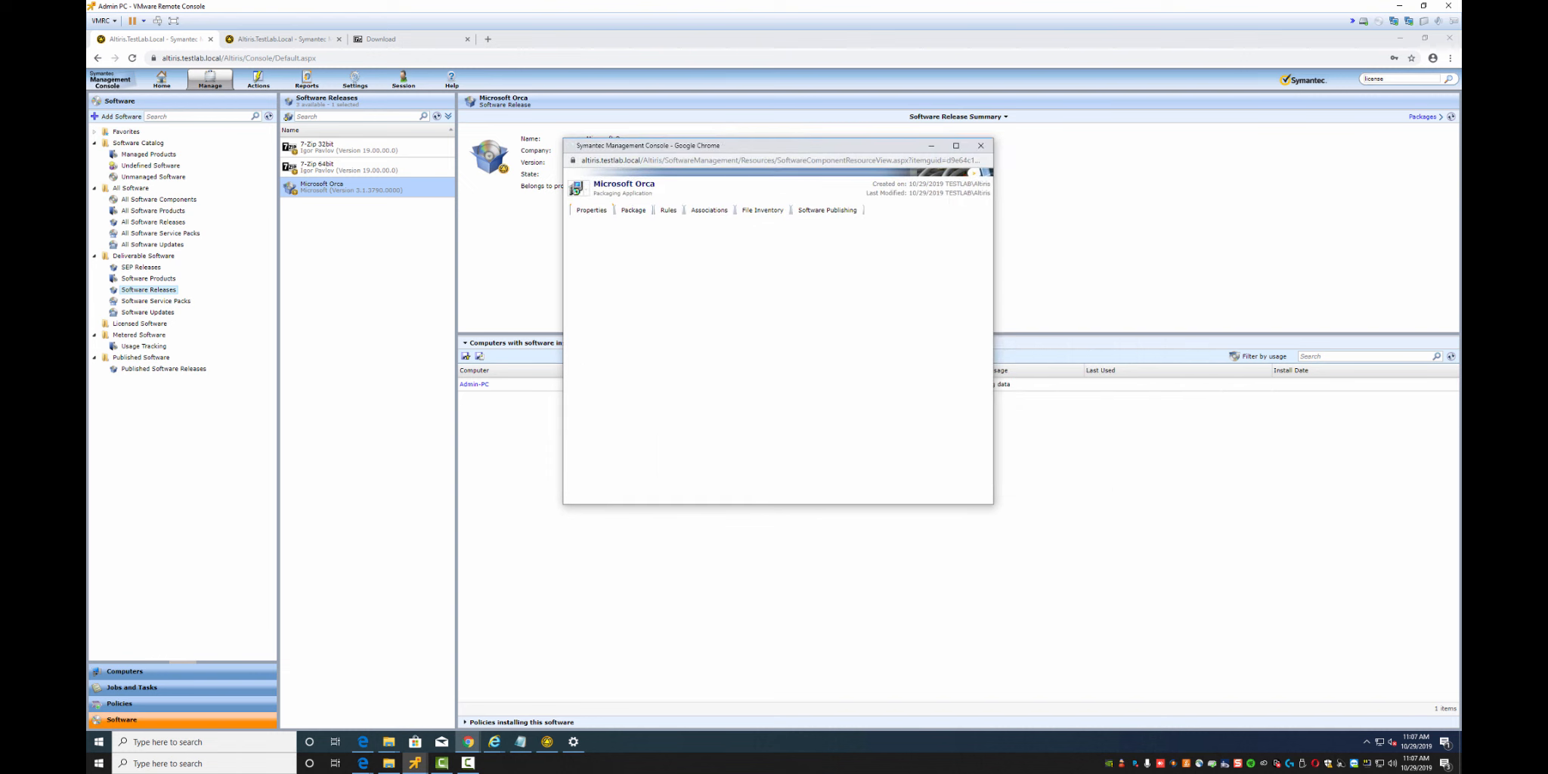
Assign the Orca package to All Package Servers, check its rules, and refresh the releases list
click(629, 212)
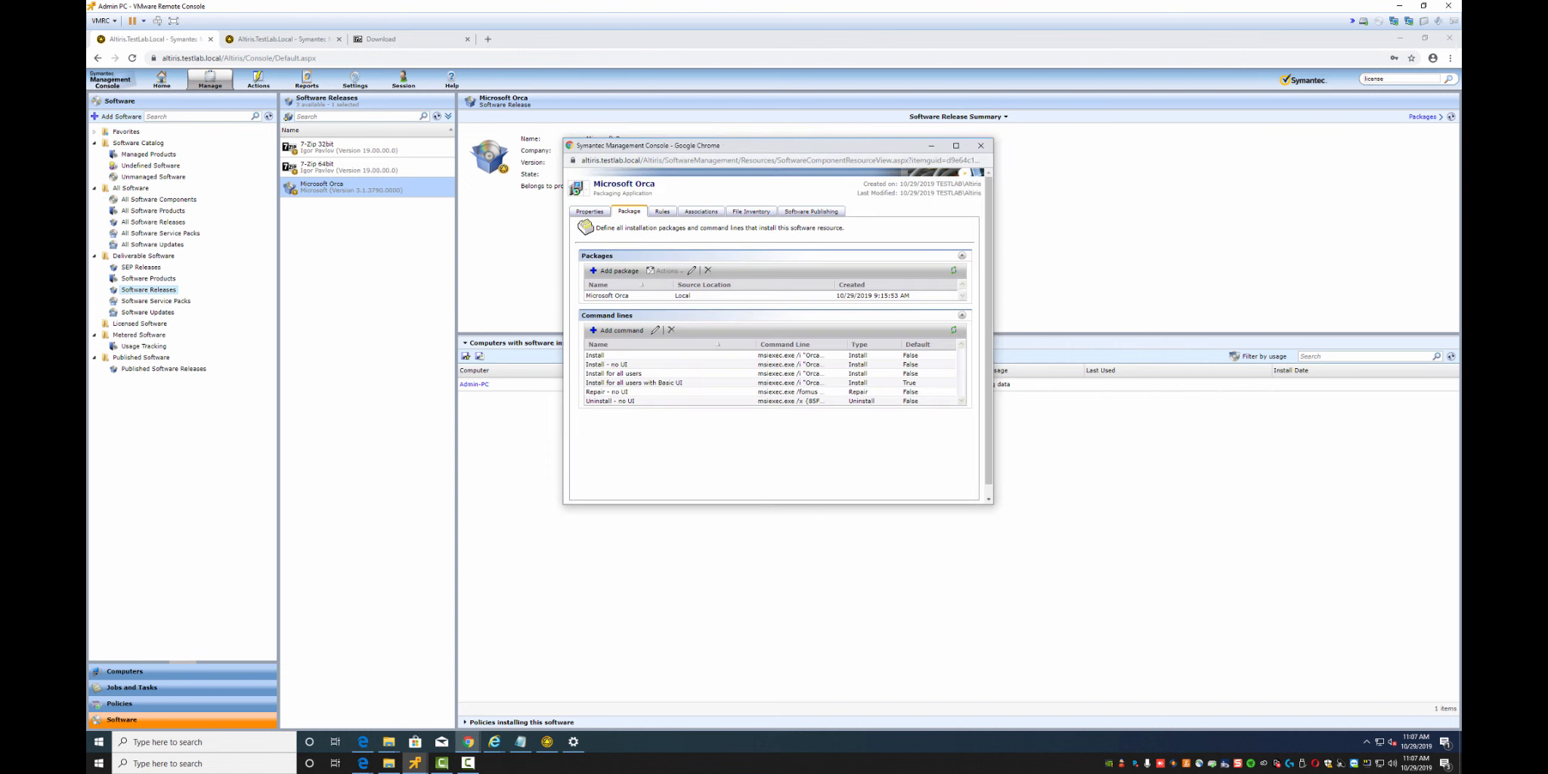
click(656, 295)
click(691, 271)
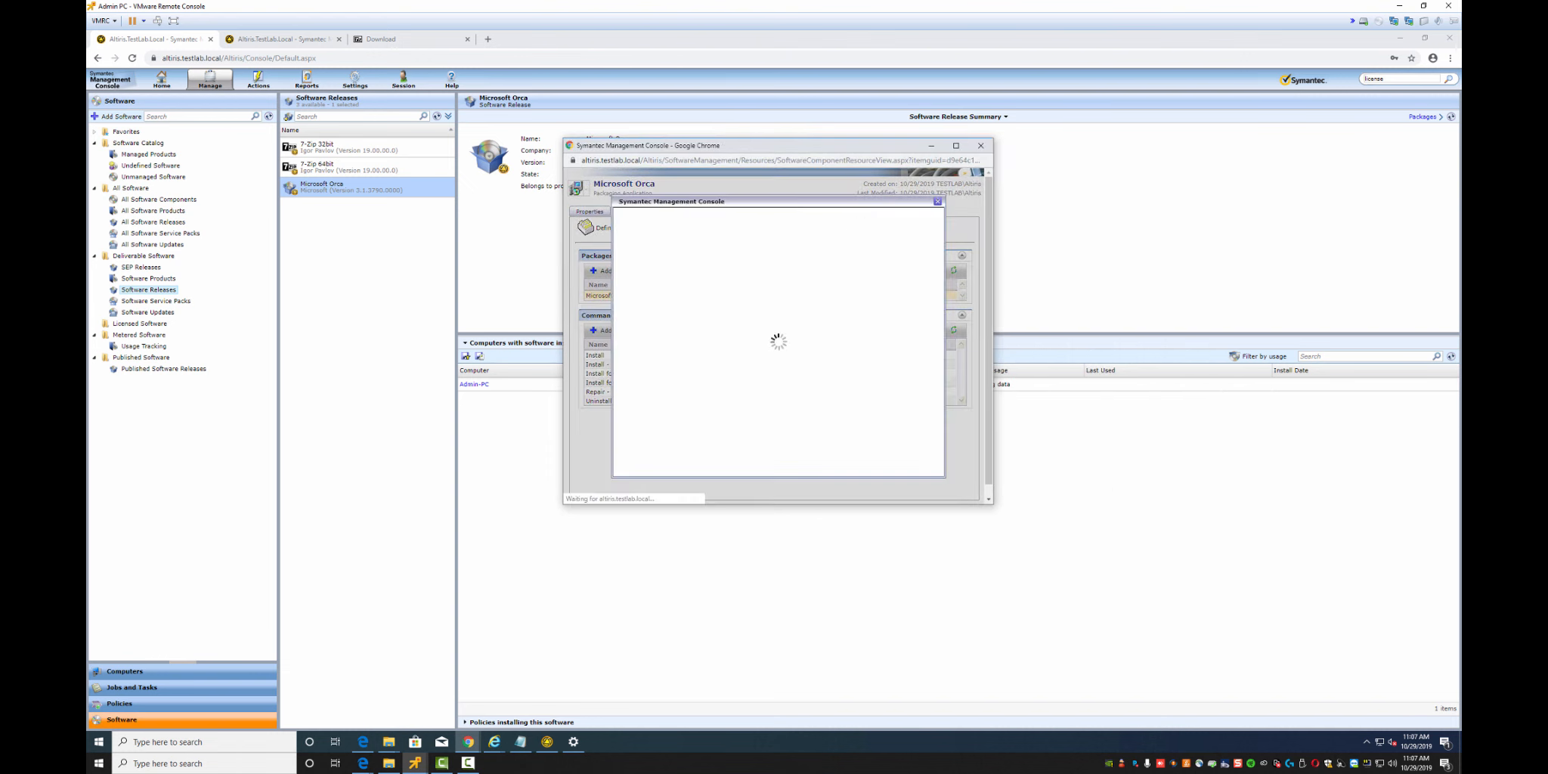
click(681, 220)
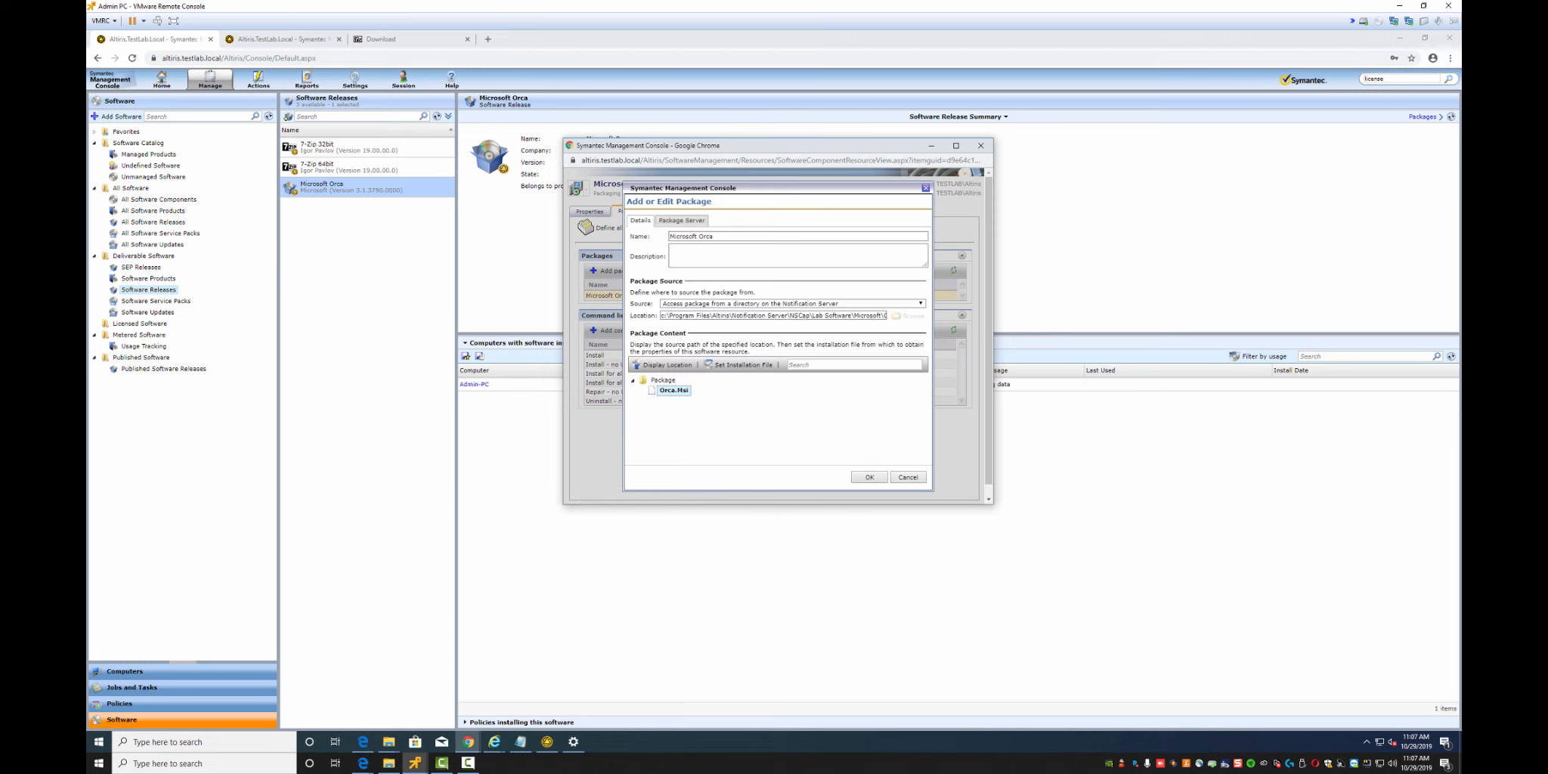
click(763, 270)
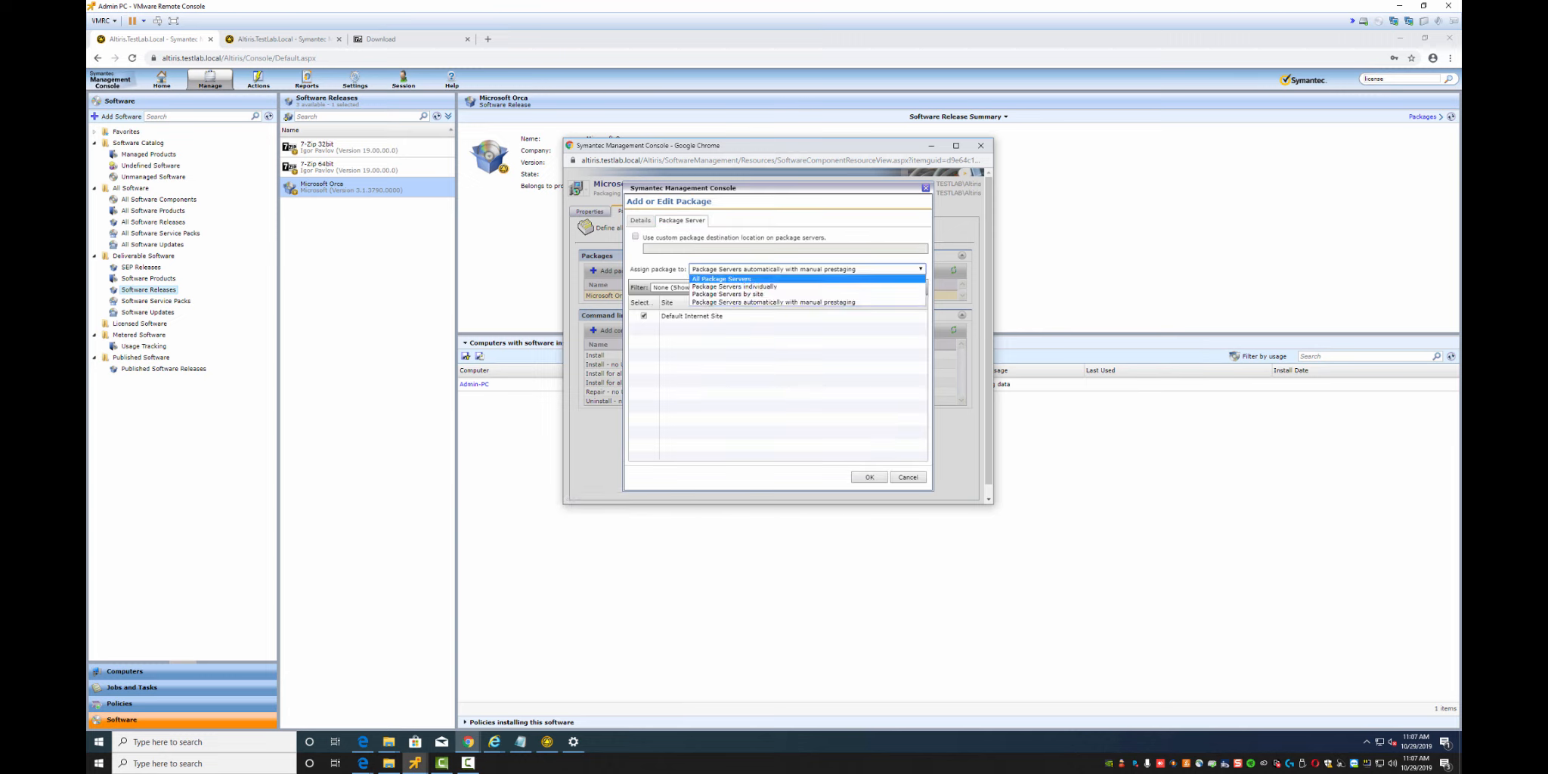
click(721, 278)
click(869, 476)
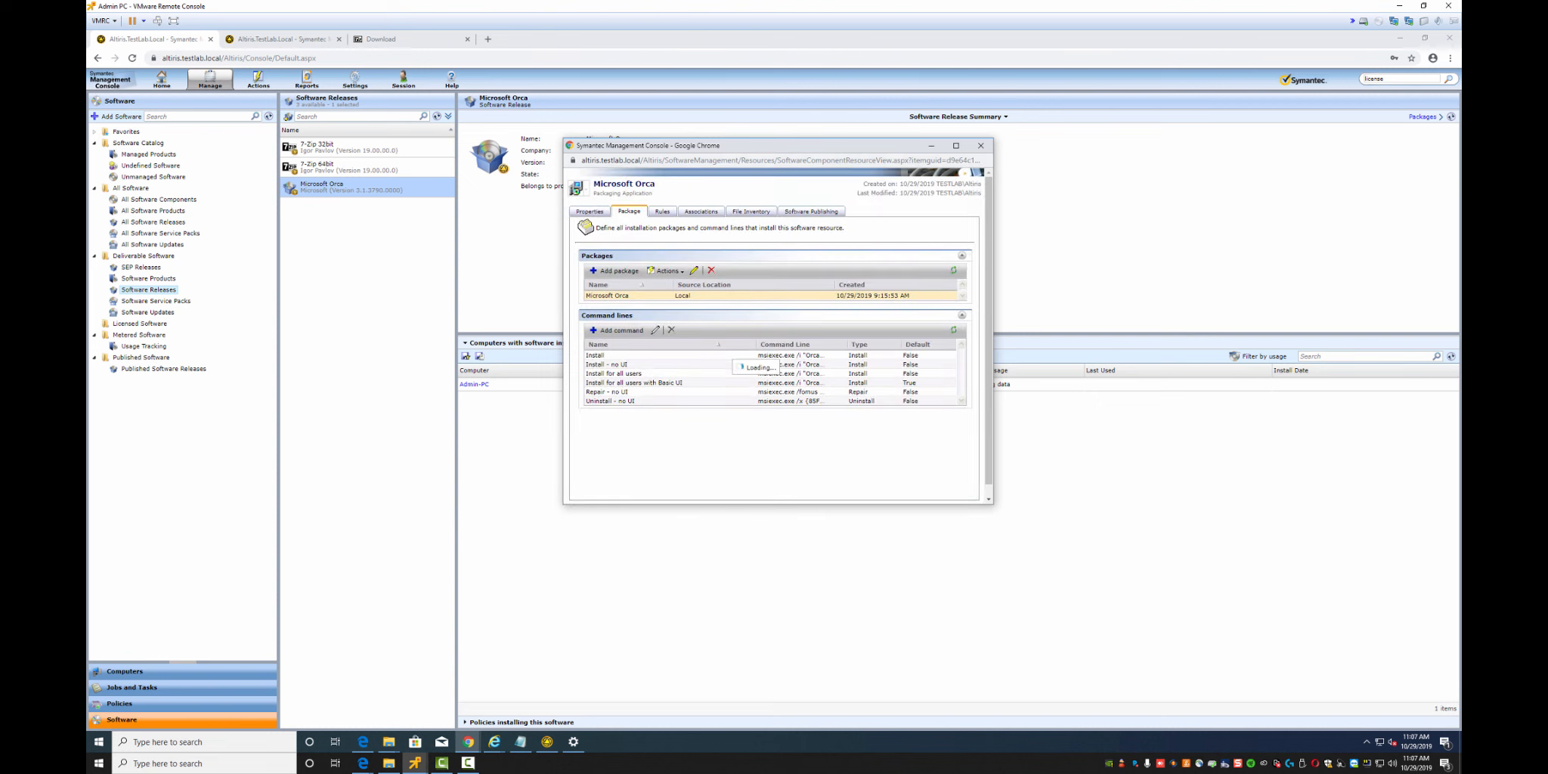
click(662, 212)
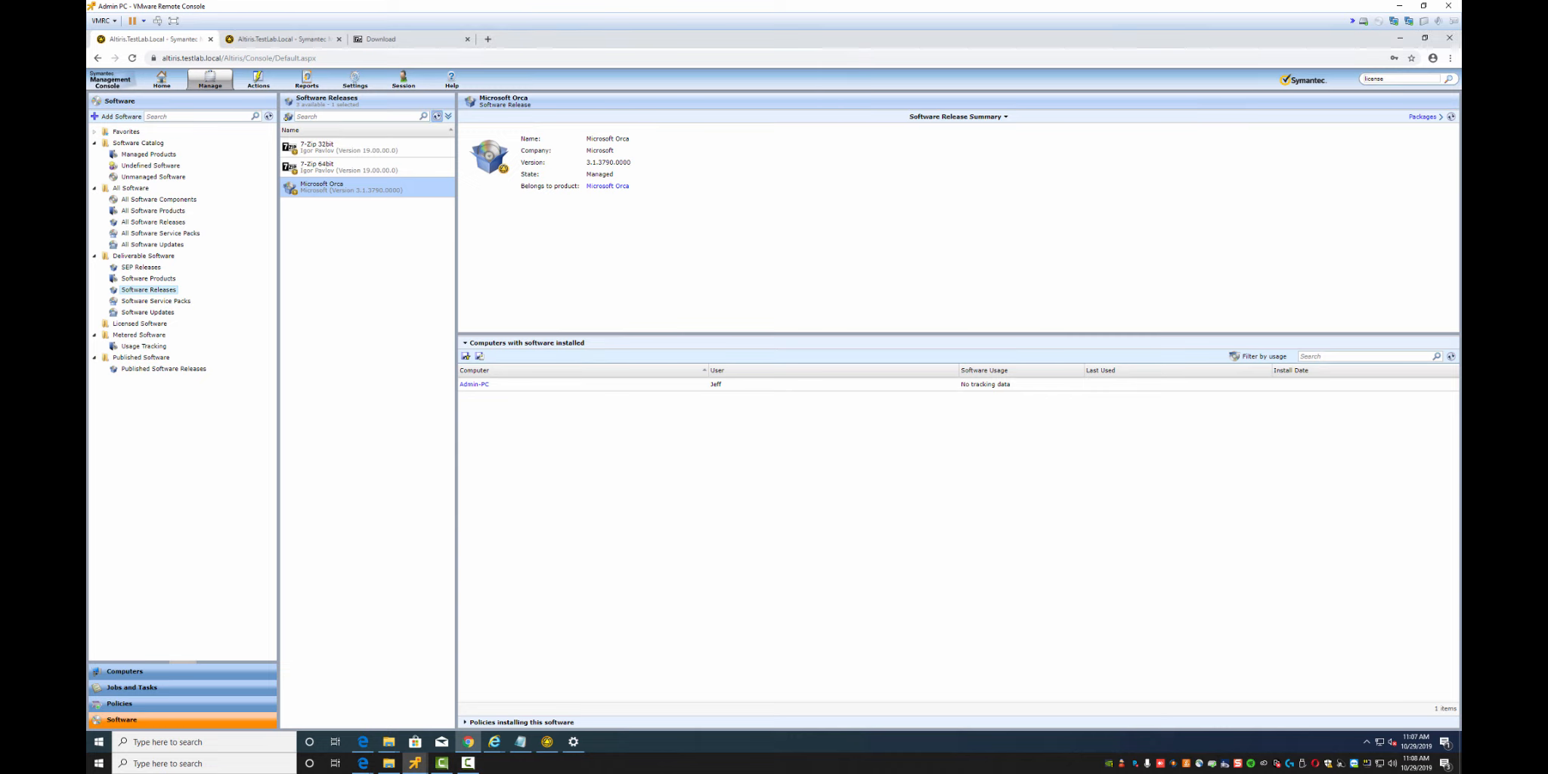
click(436, 116)
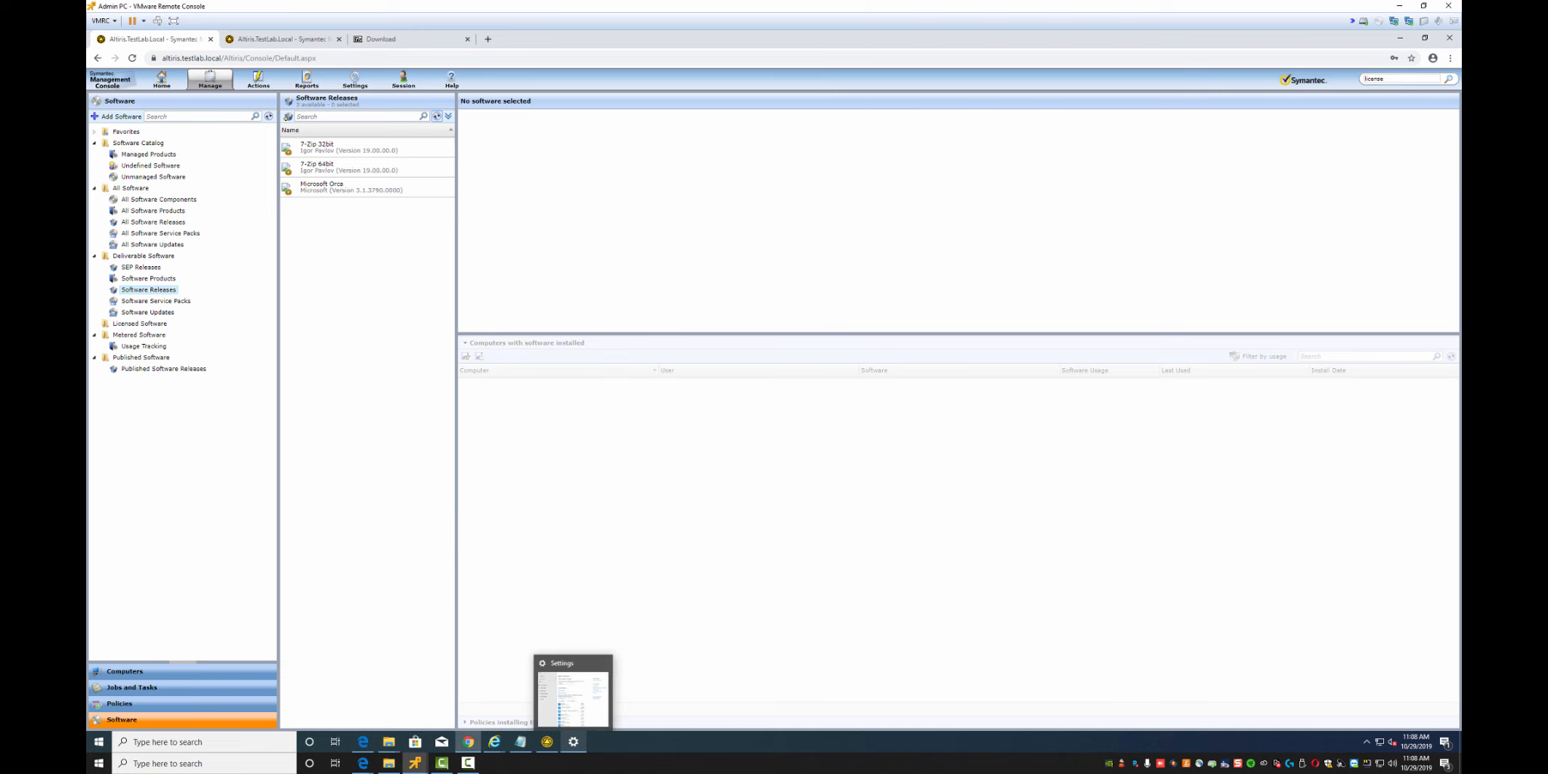
Uninstall 7-Zip 19.00 (x64 edition) from Apps & features and close Settings
click(572, 742)
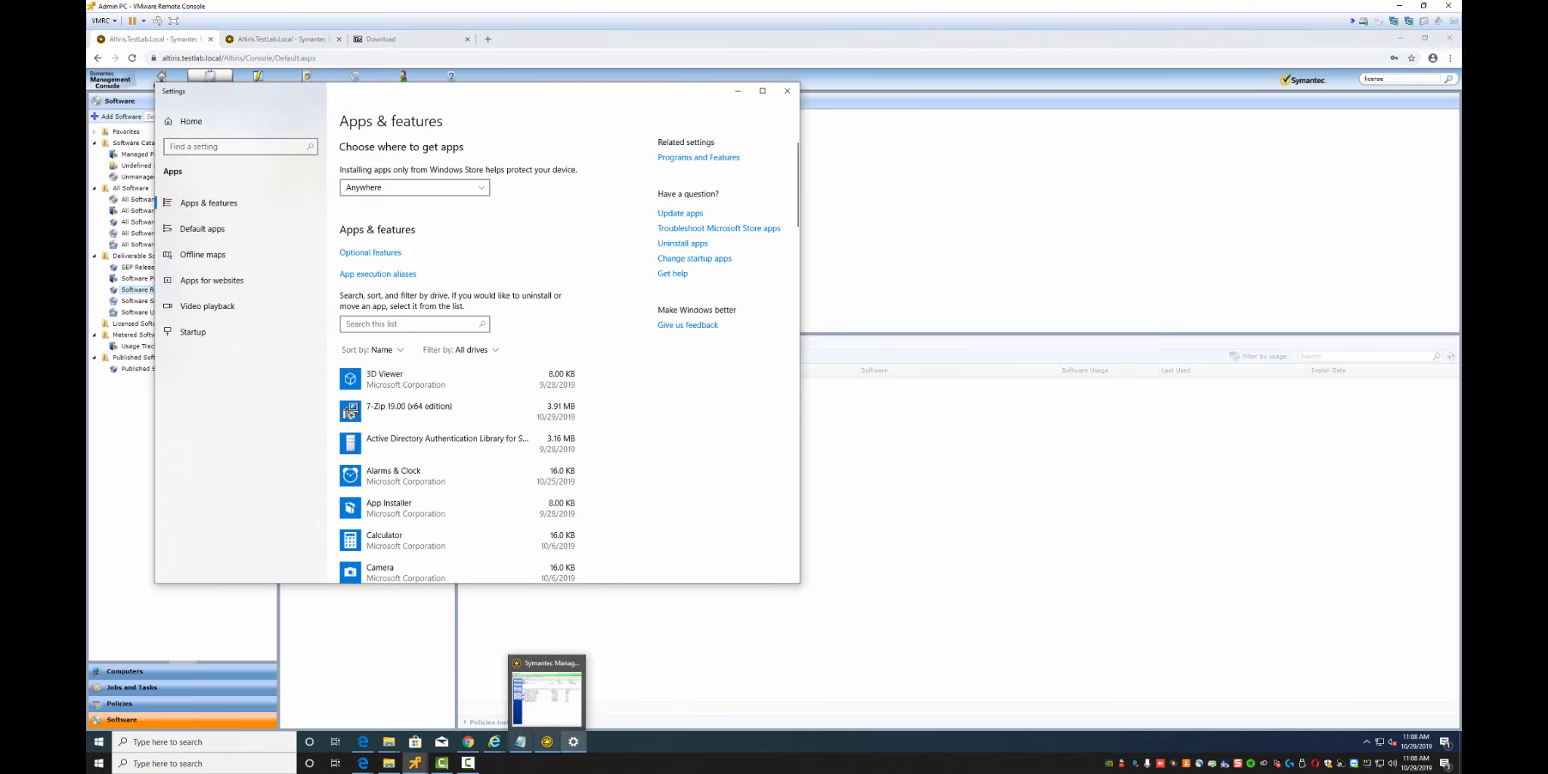
click(350, 412)
click(550, 457)
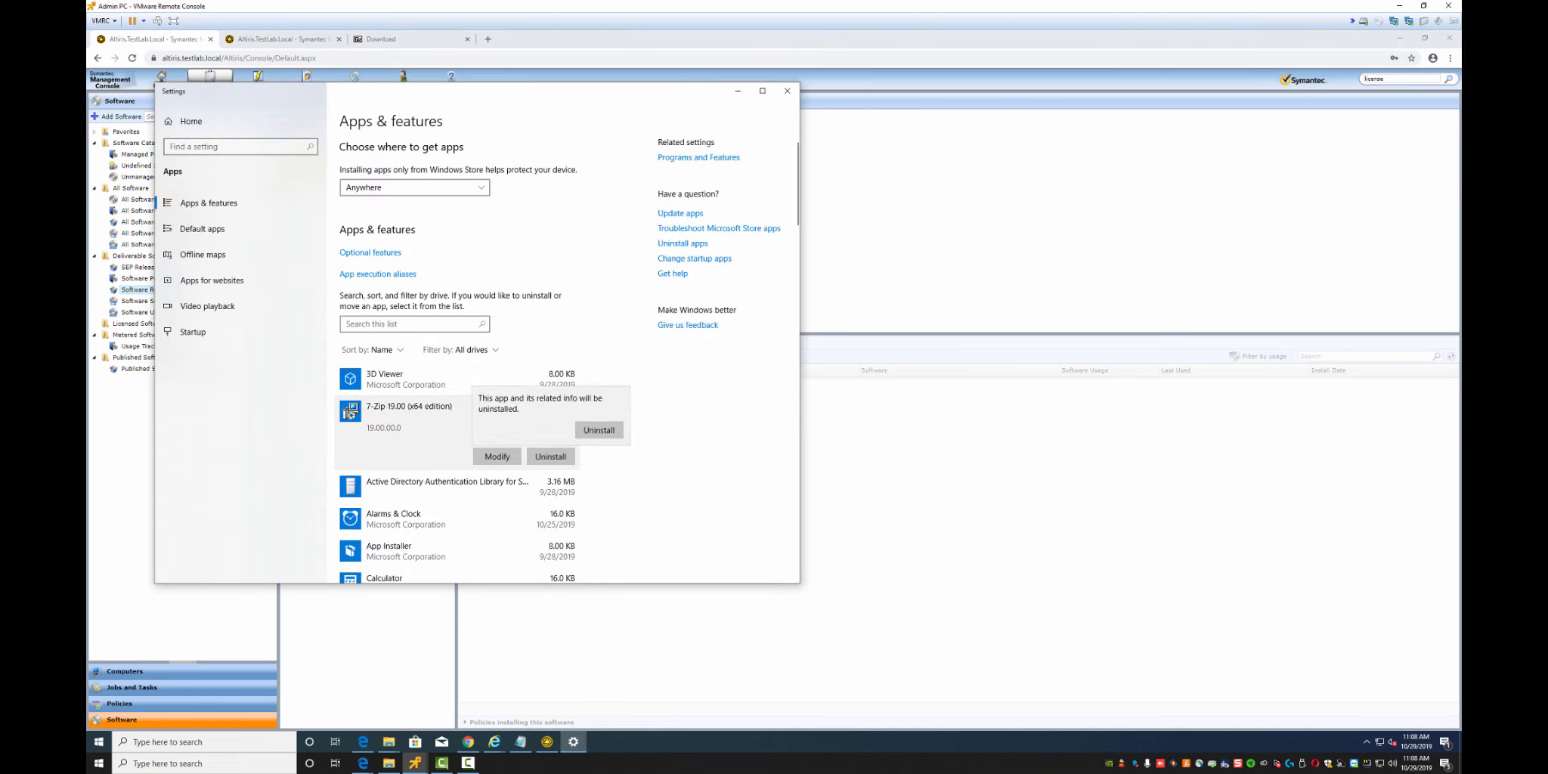
click(599, 431)
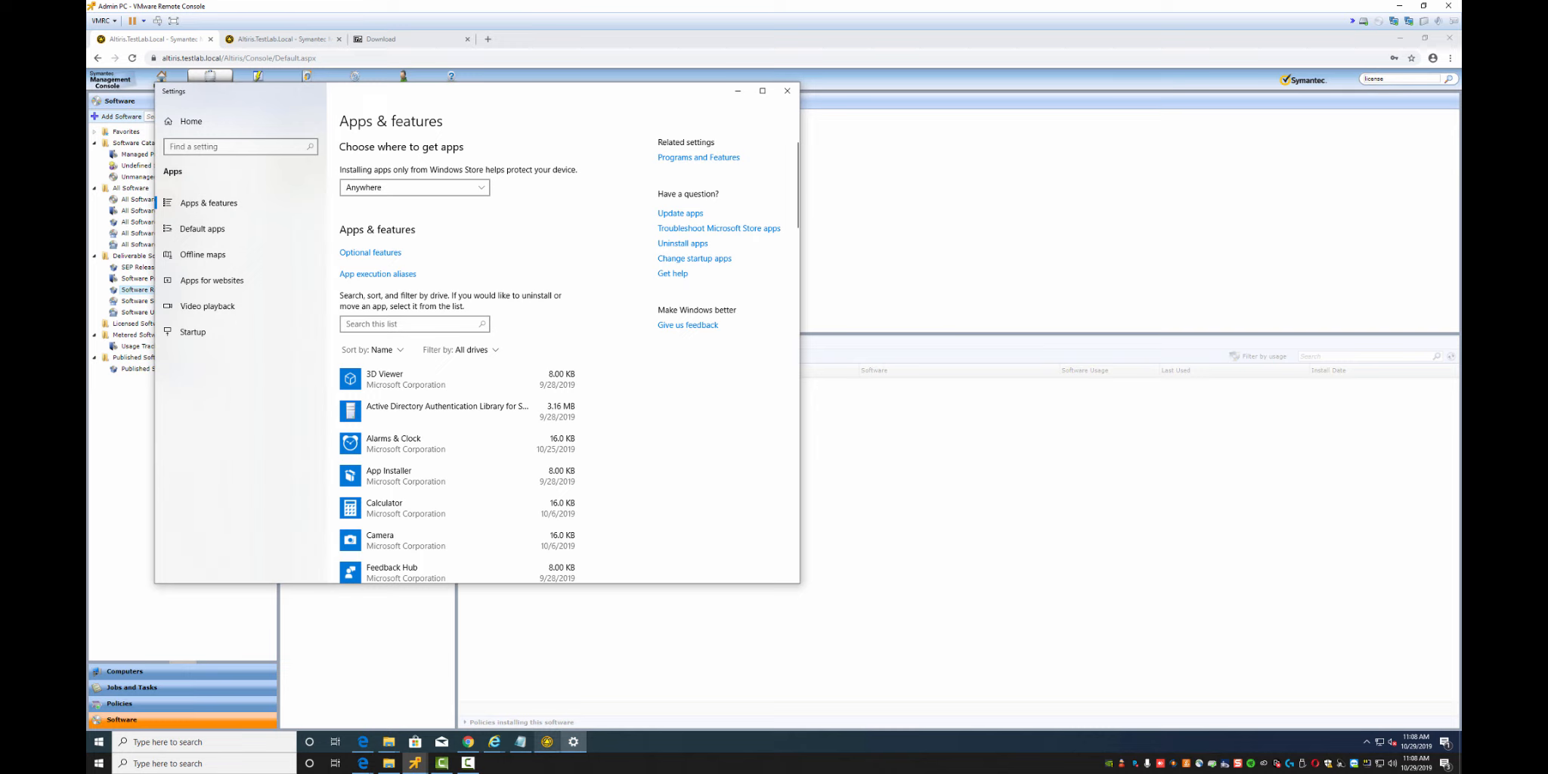
click(573, 742)
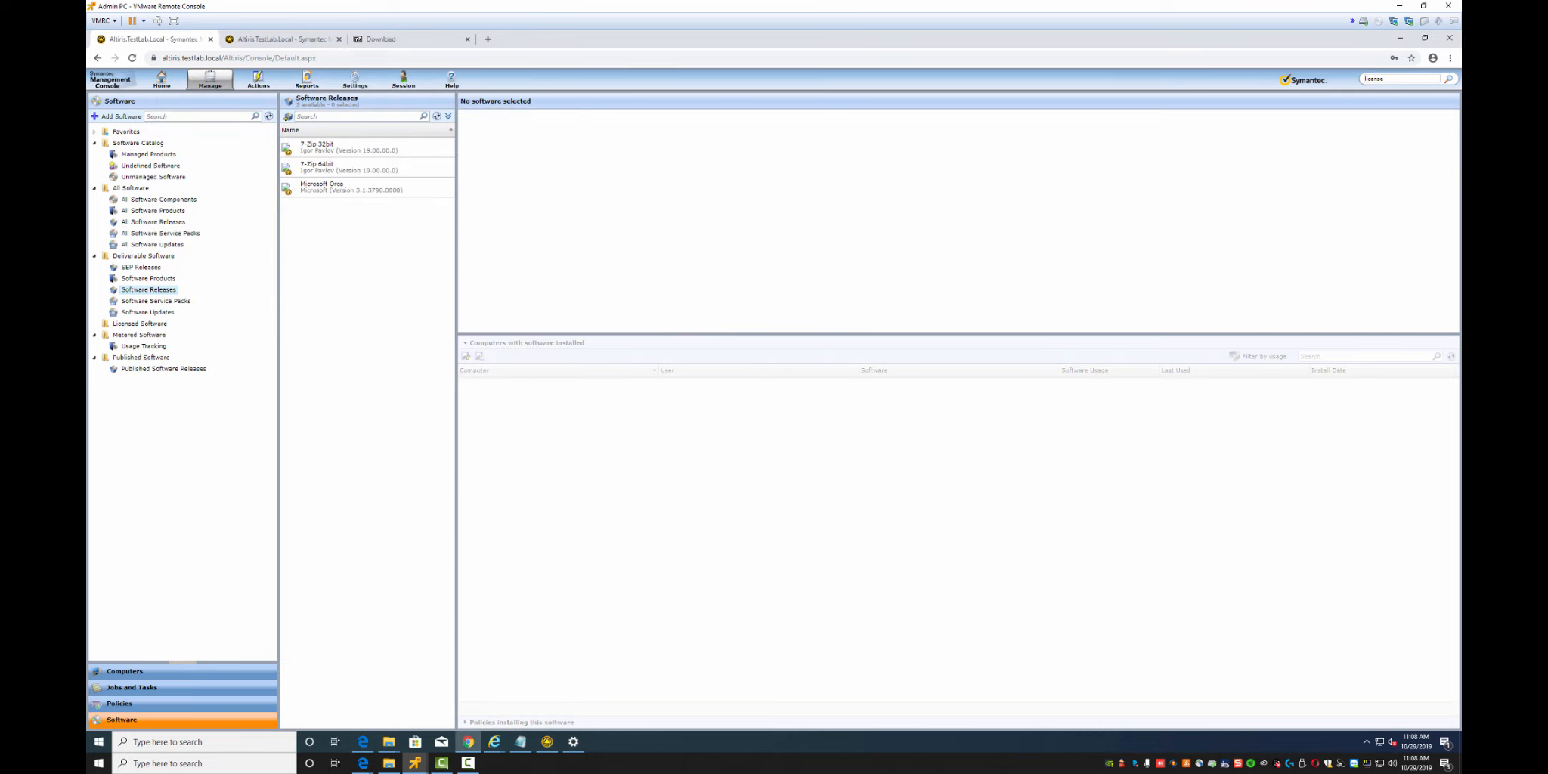
Run winver to check the Windows version, then close About Windows
key(super+r)
key(Return)
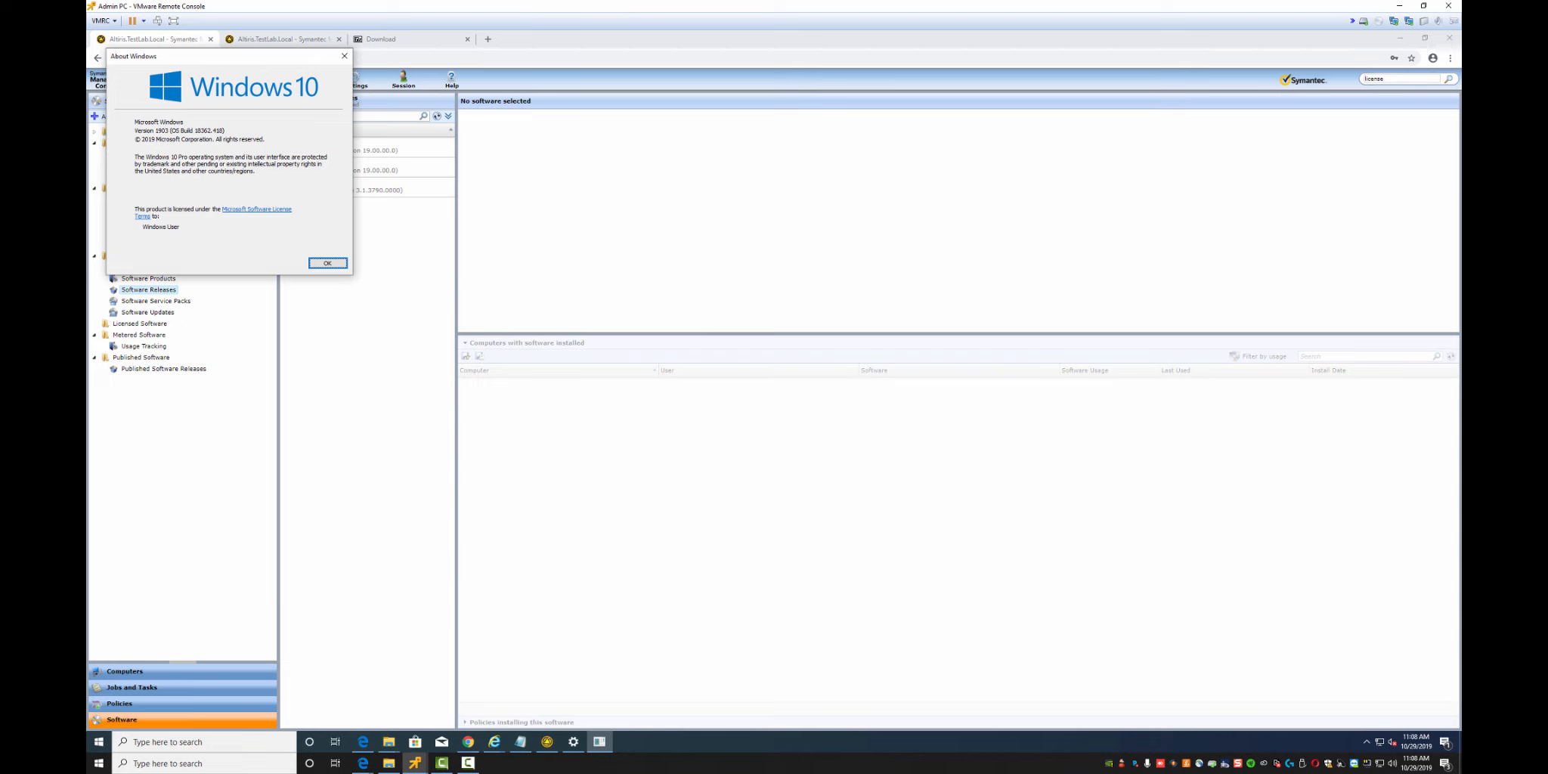
click(345, 56)
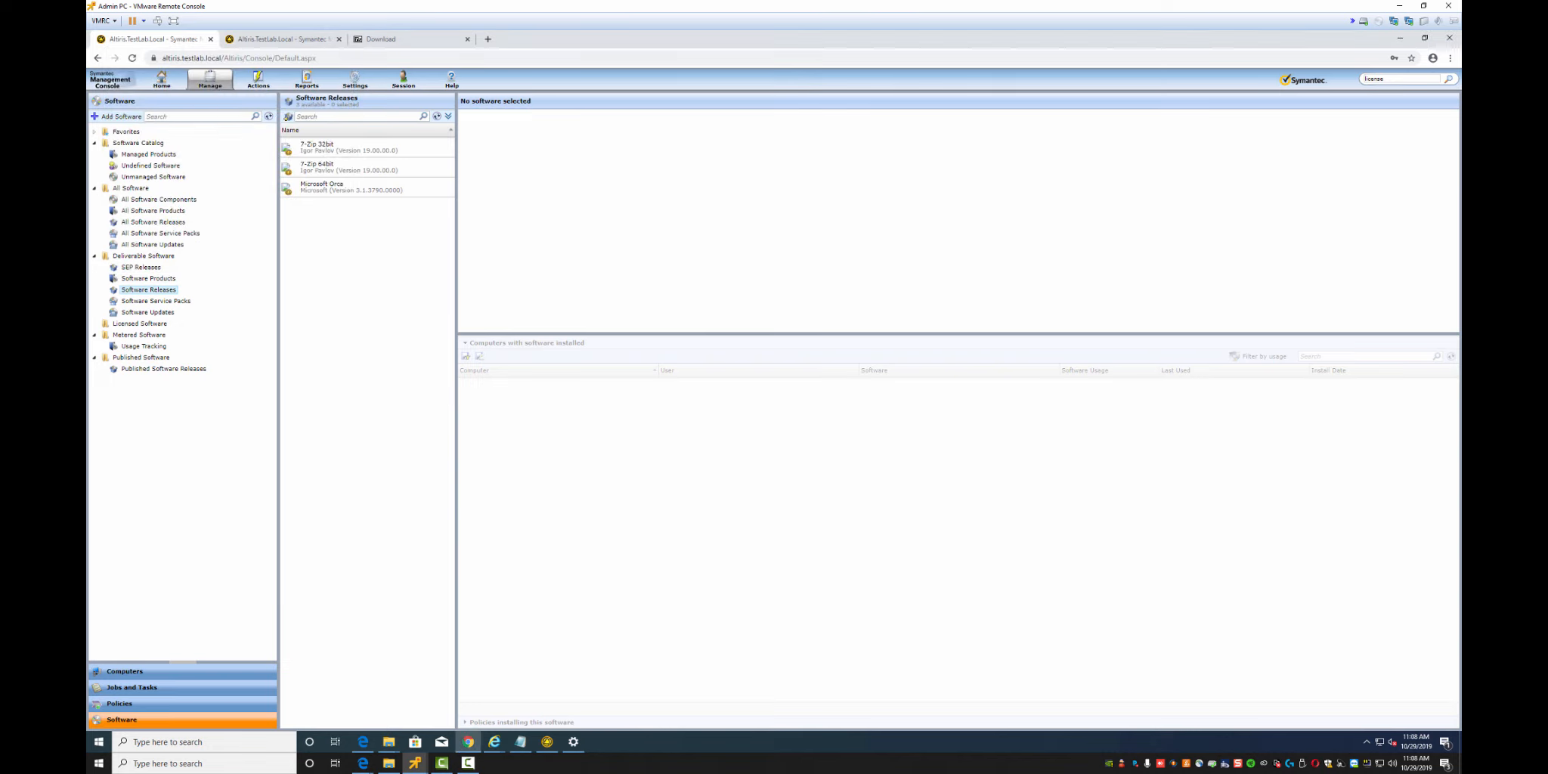
key(super+e)
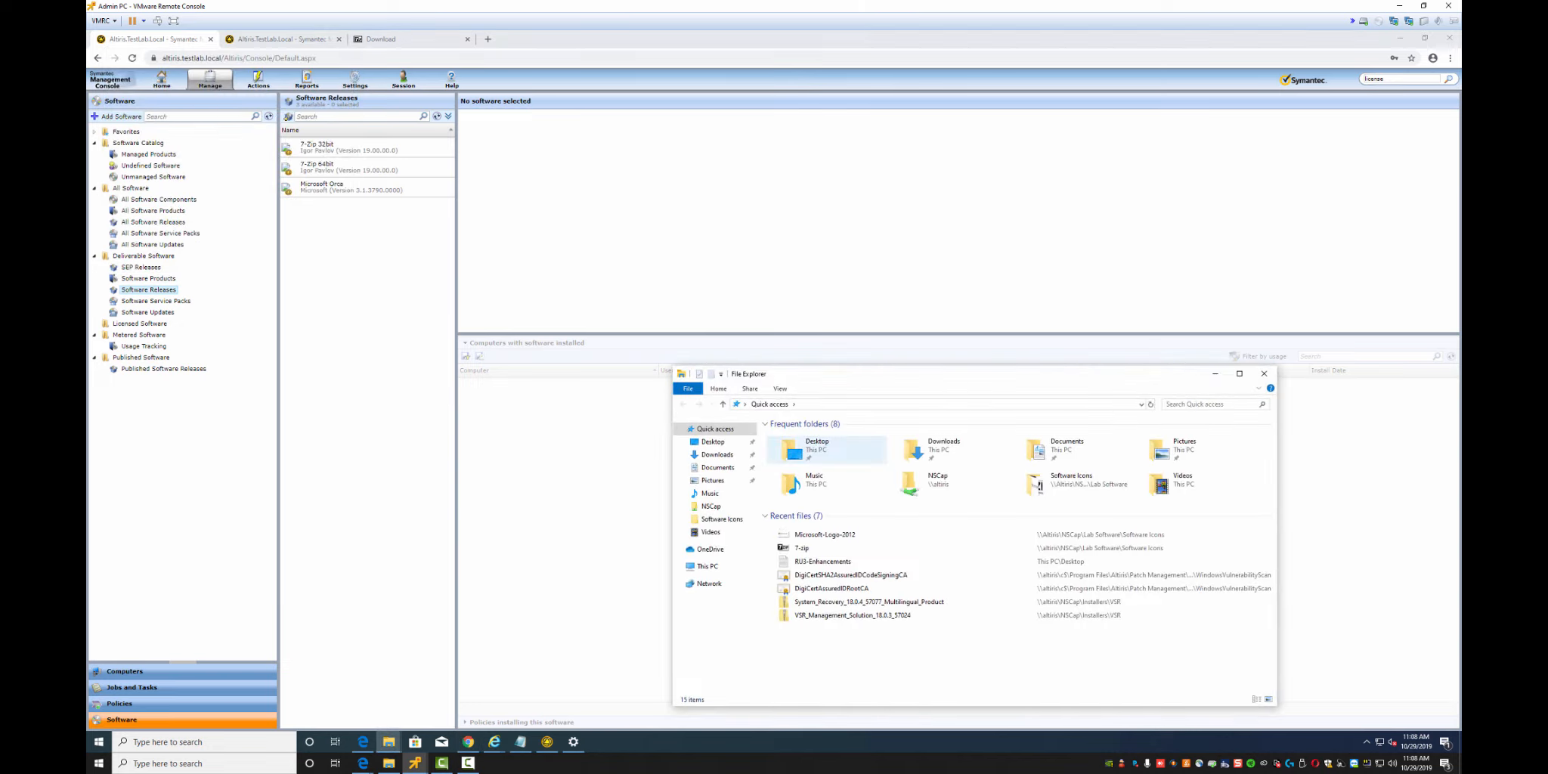
click(707, 566)
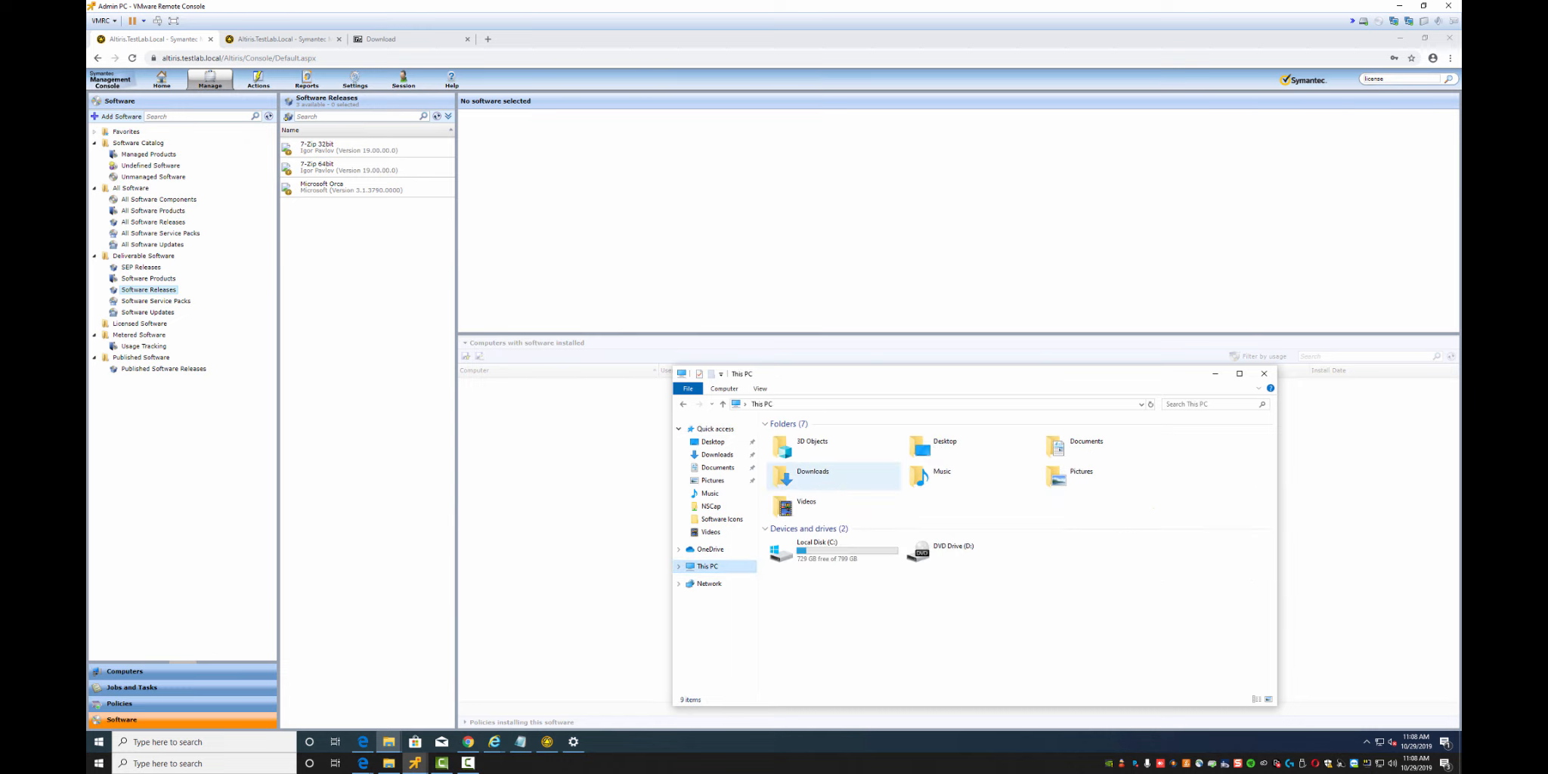
double_click(826, 552)
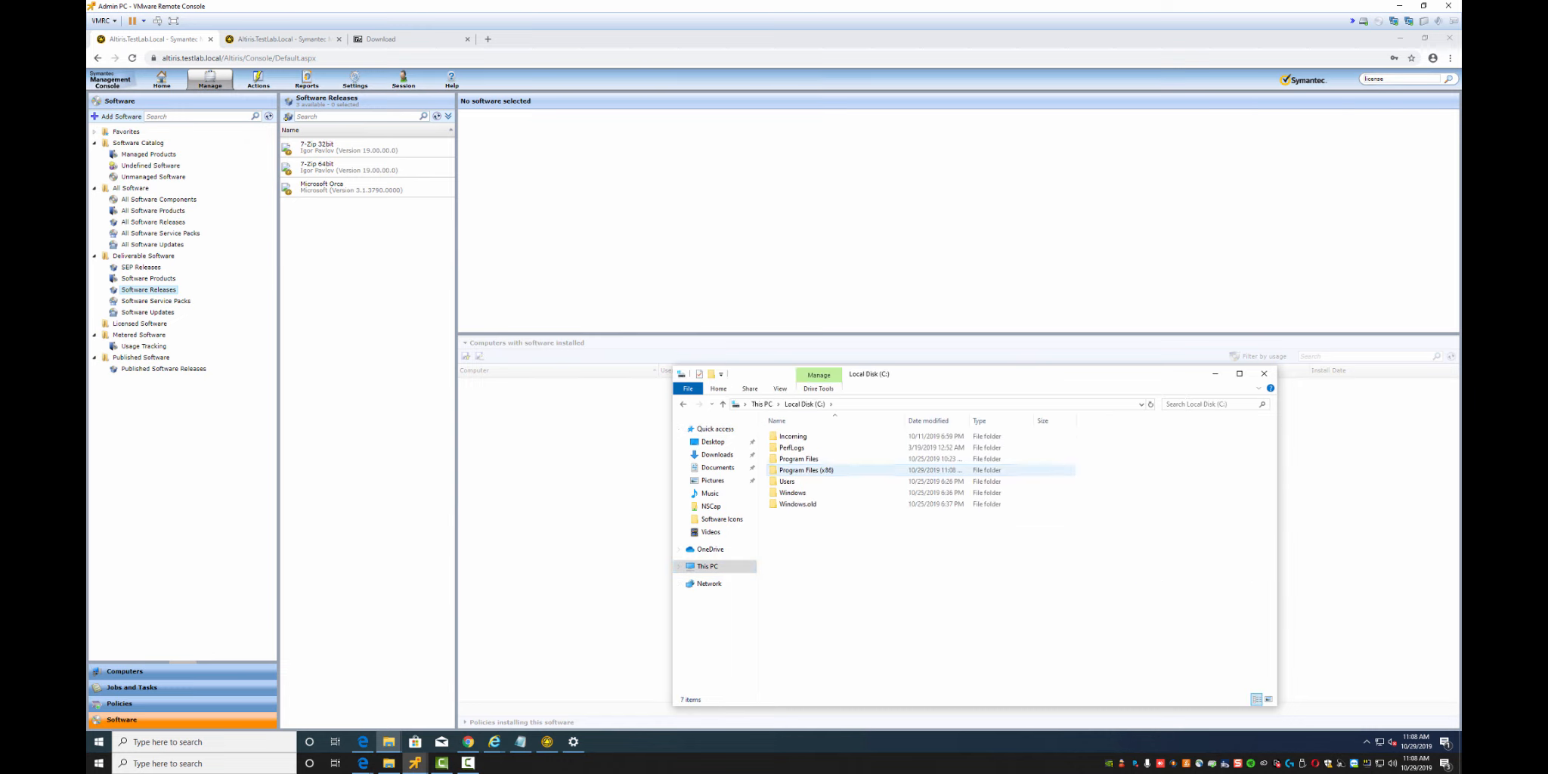
click(806, 470)
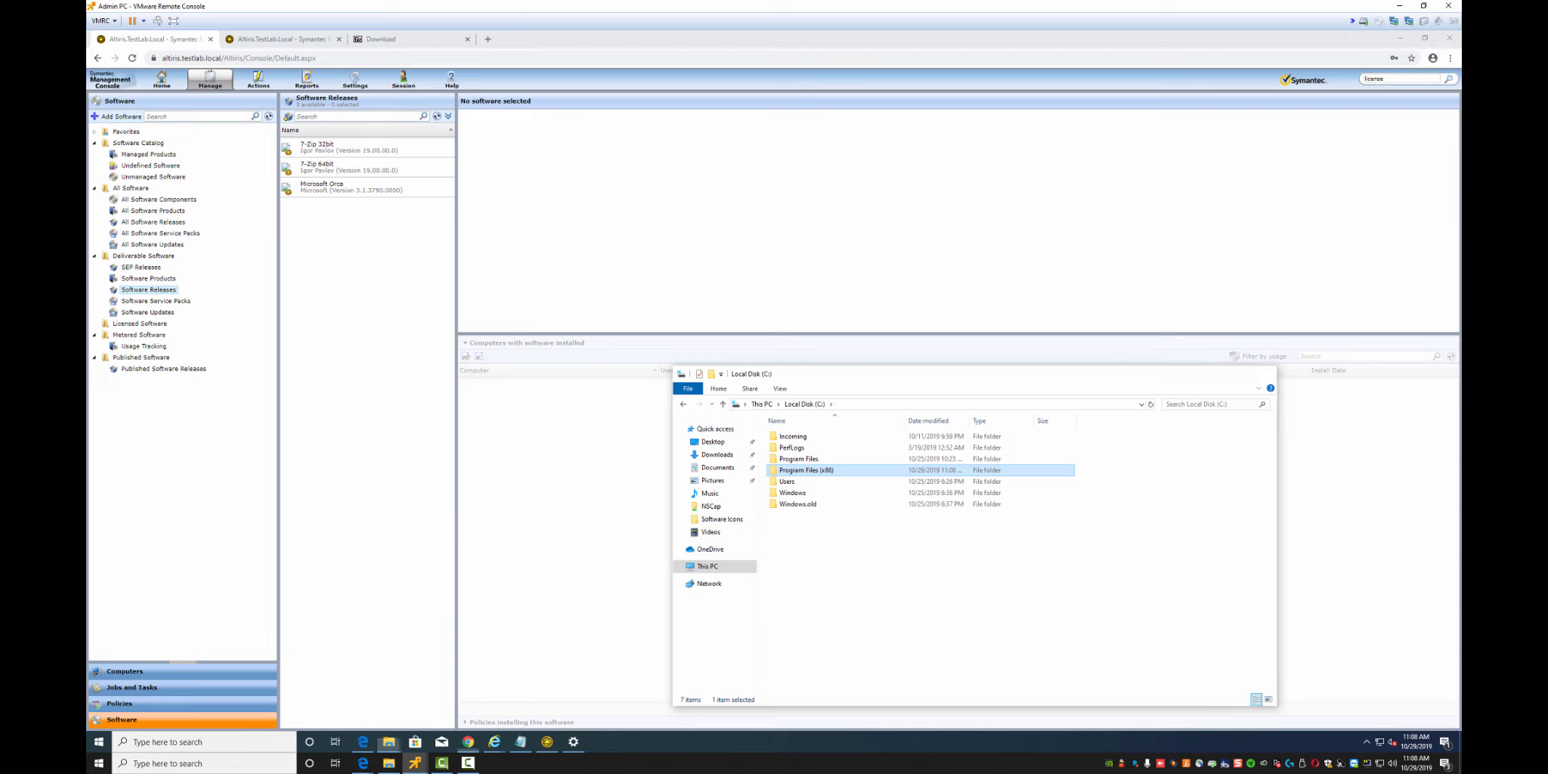
click(1264, 373)
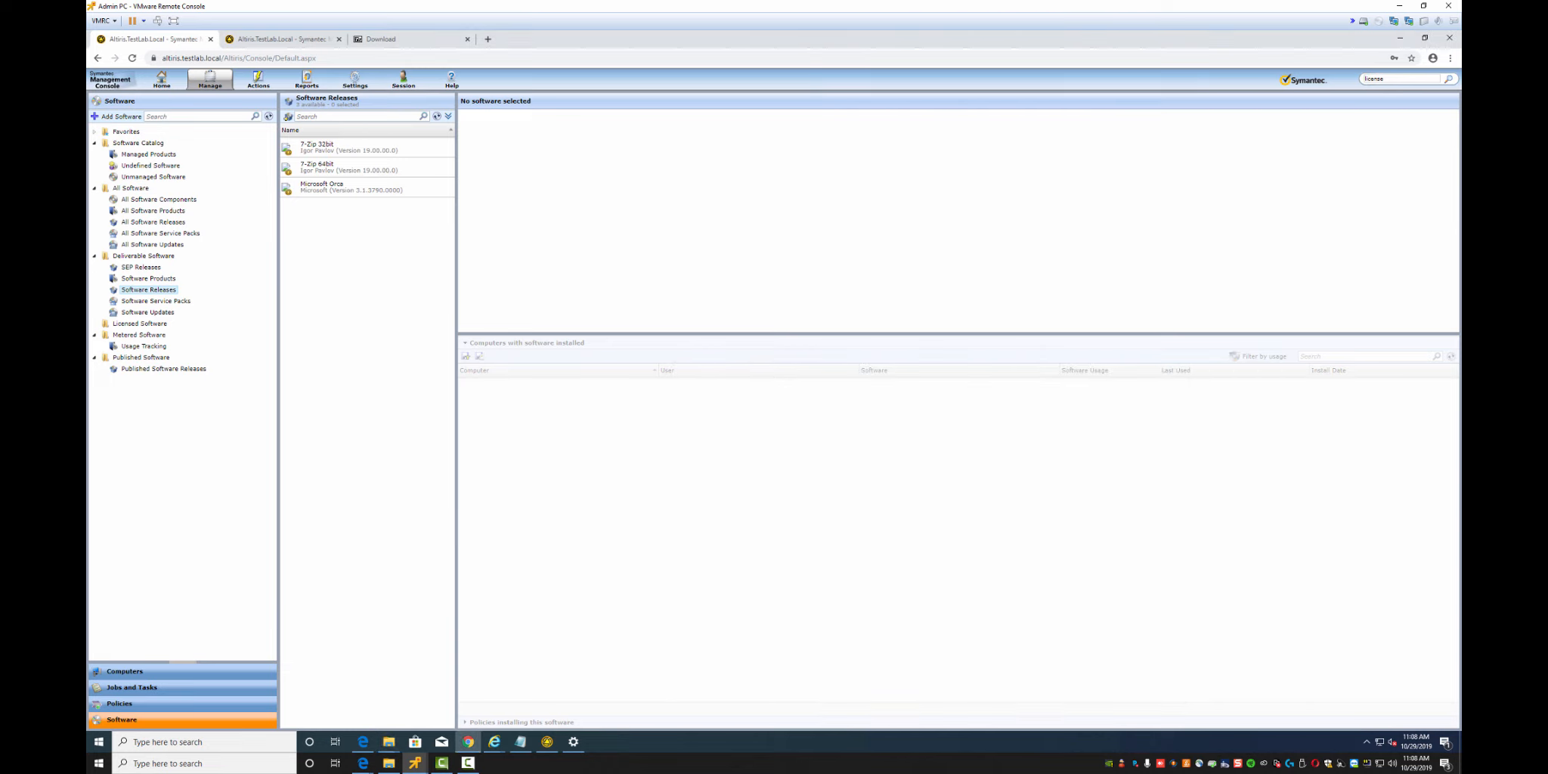
Save the 7-Zip 19 policy in the console and update the agent's configuration
click(120, 703)
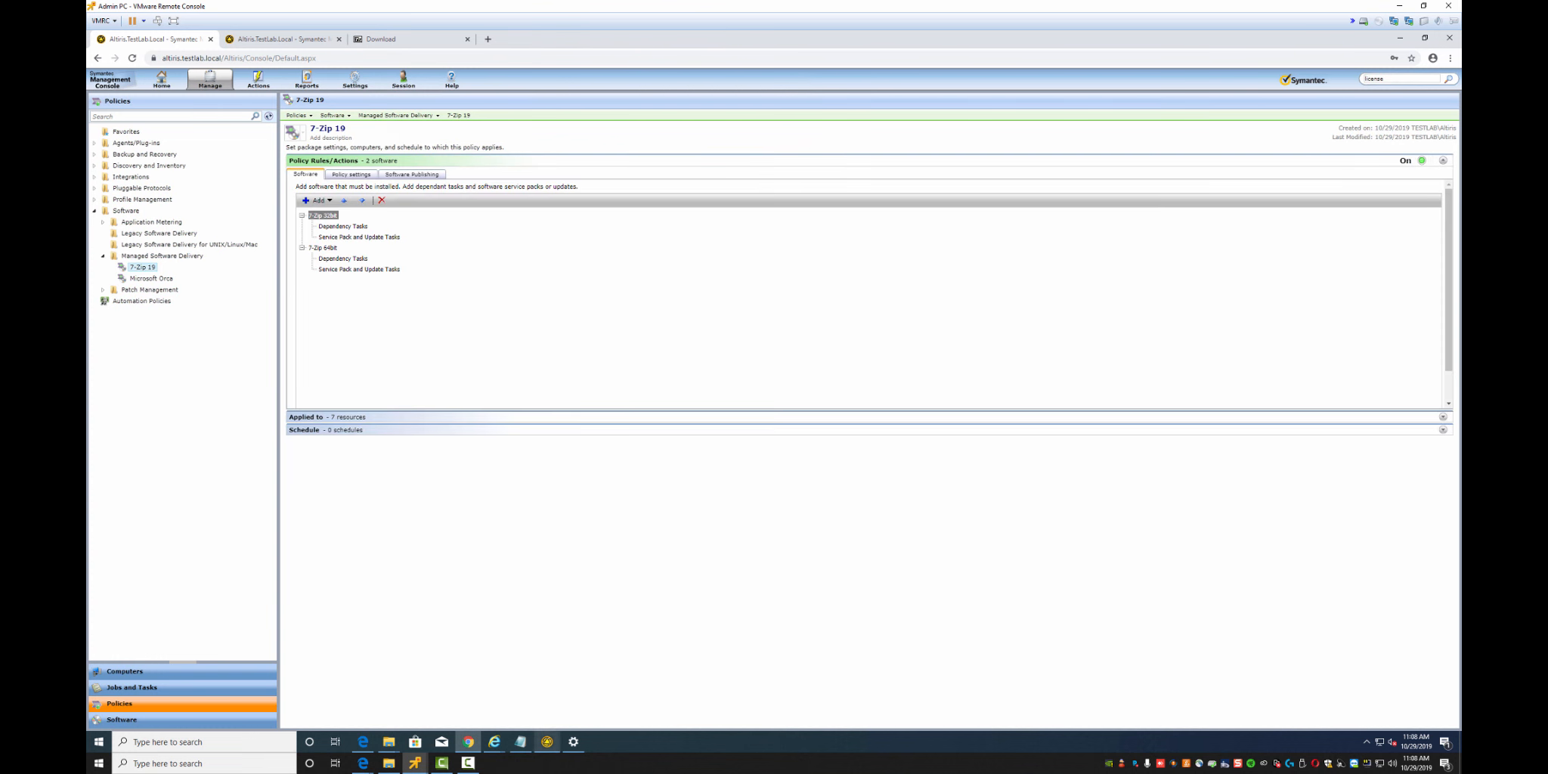
click(547, 741)
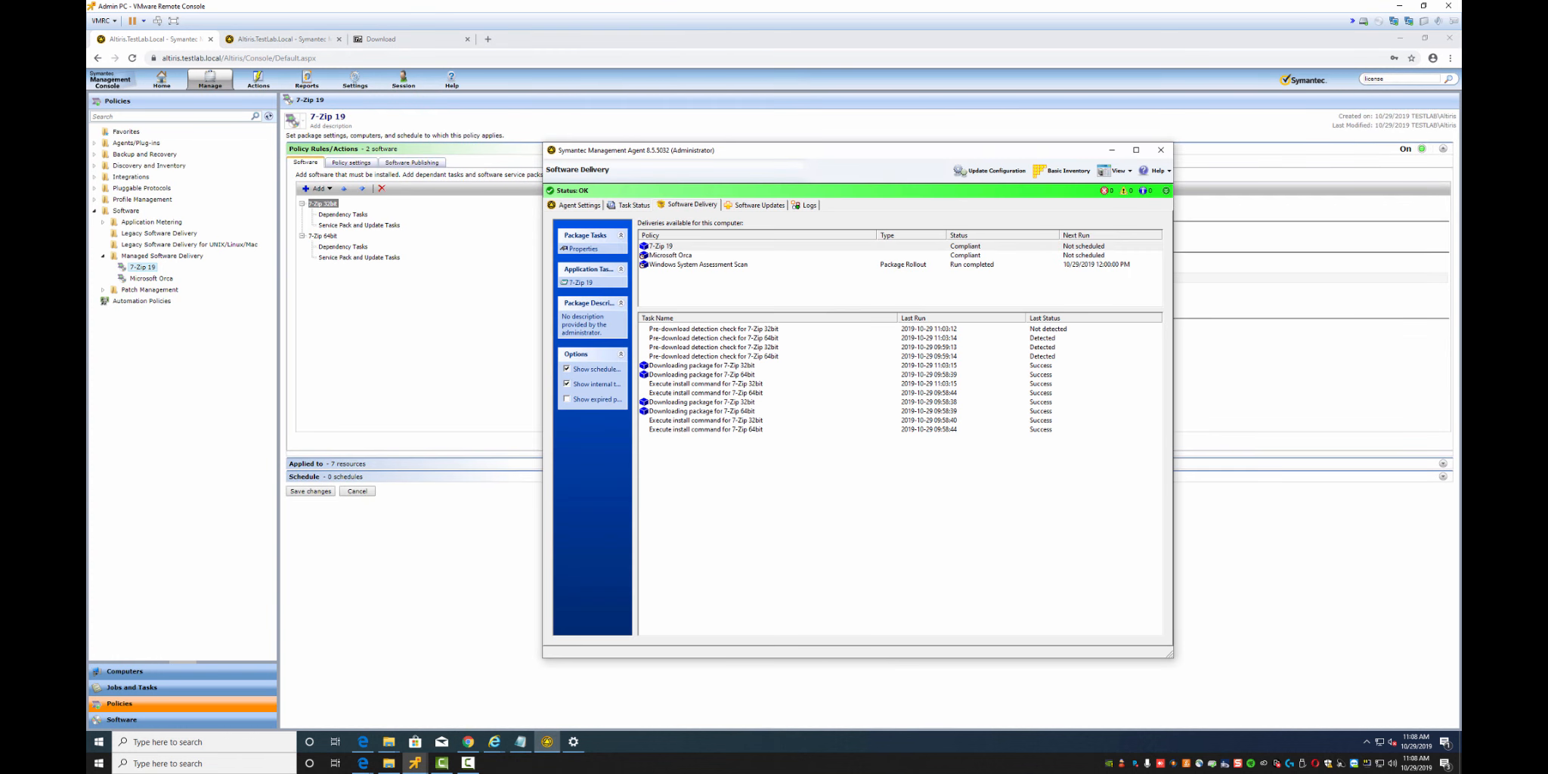
click(310, 490)
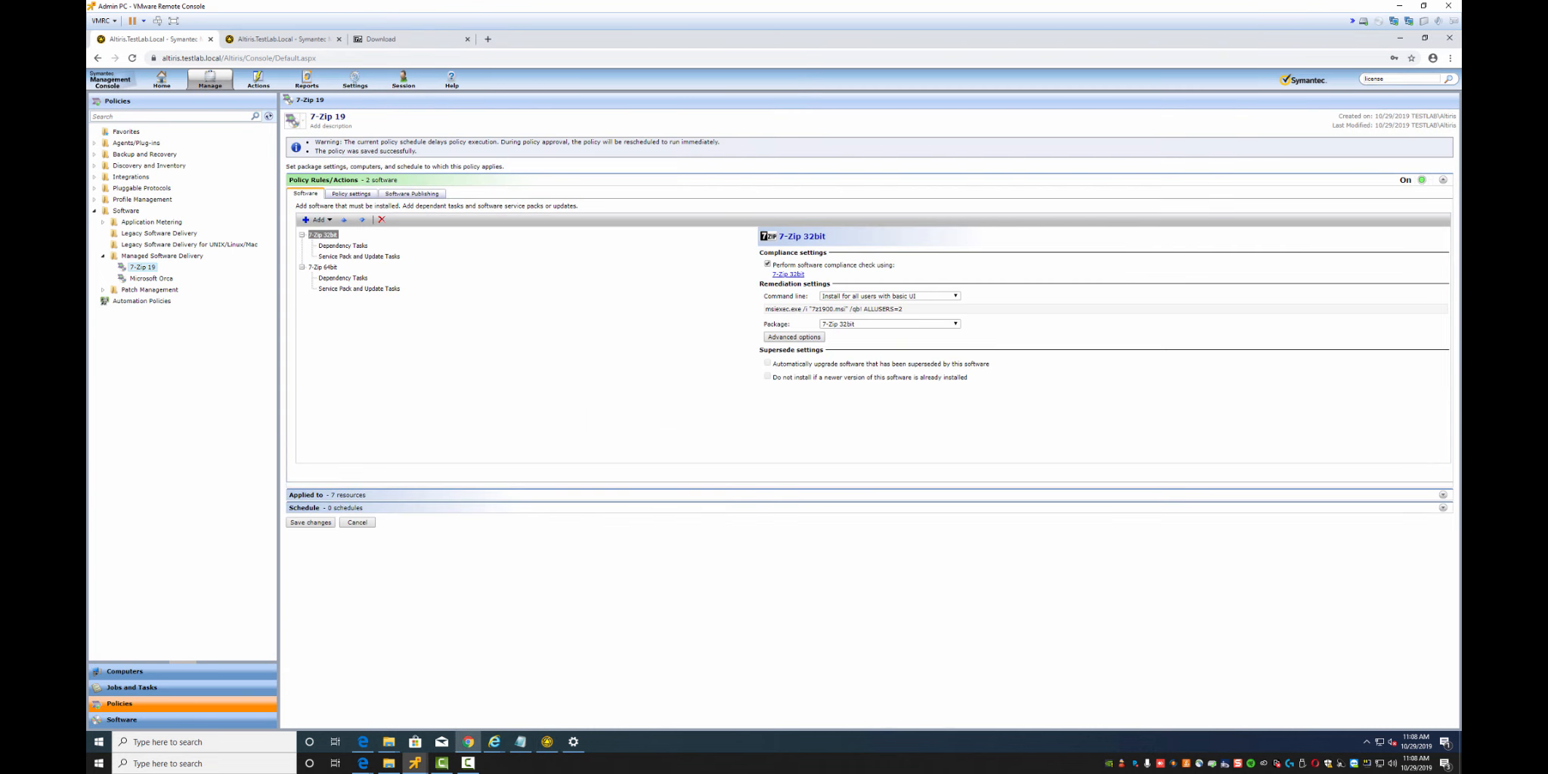
key(alt+Tab)
click(990, 171)
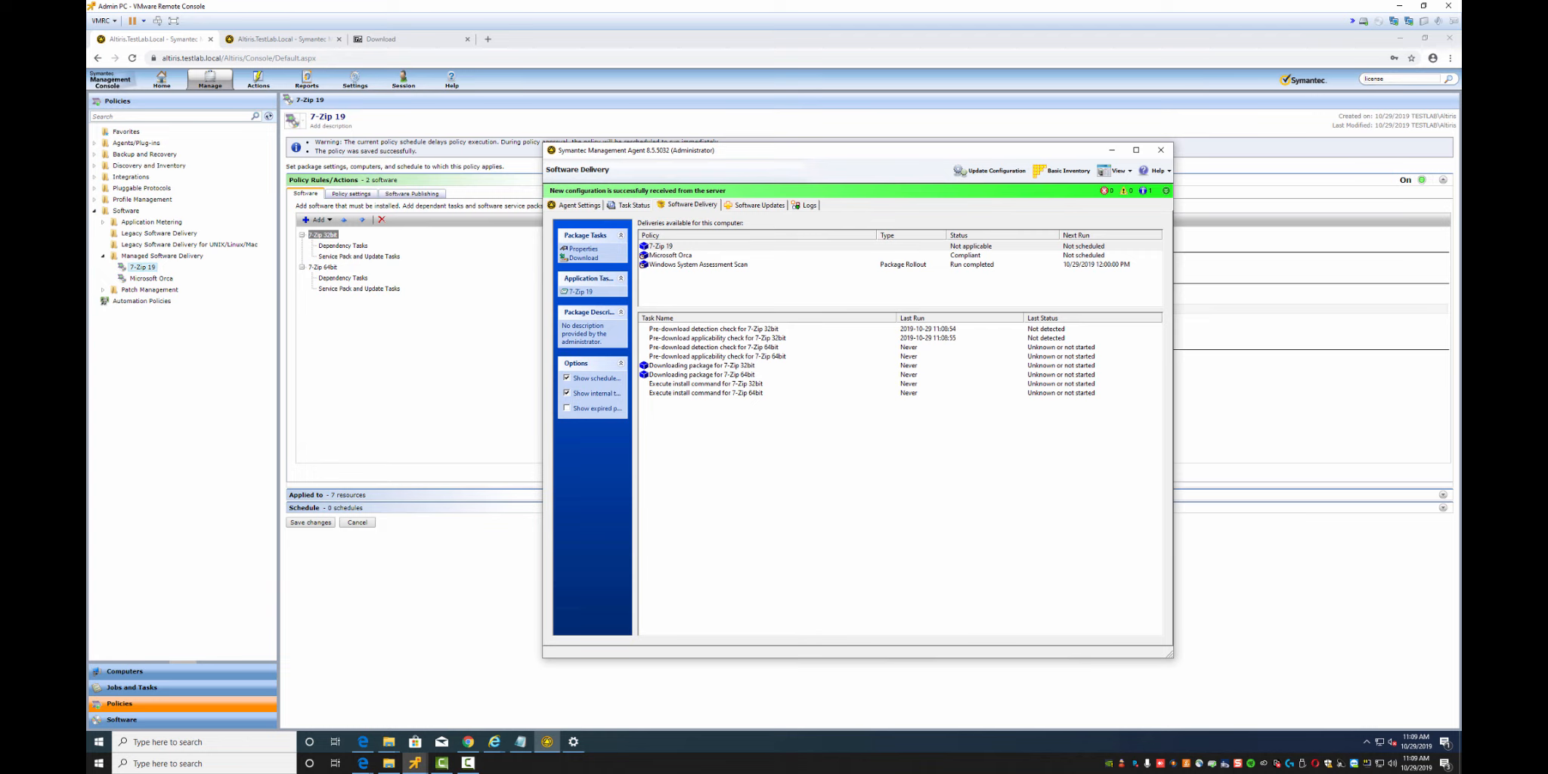
Set the 7-Zip 32bit component's results-based failure action to Continue
key(alt+Tab)
click(794, 337)
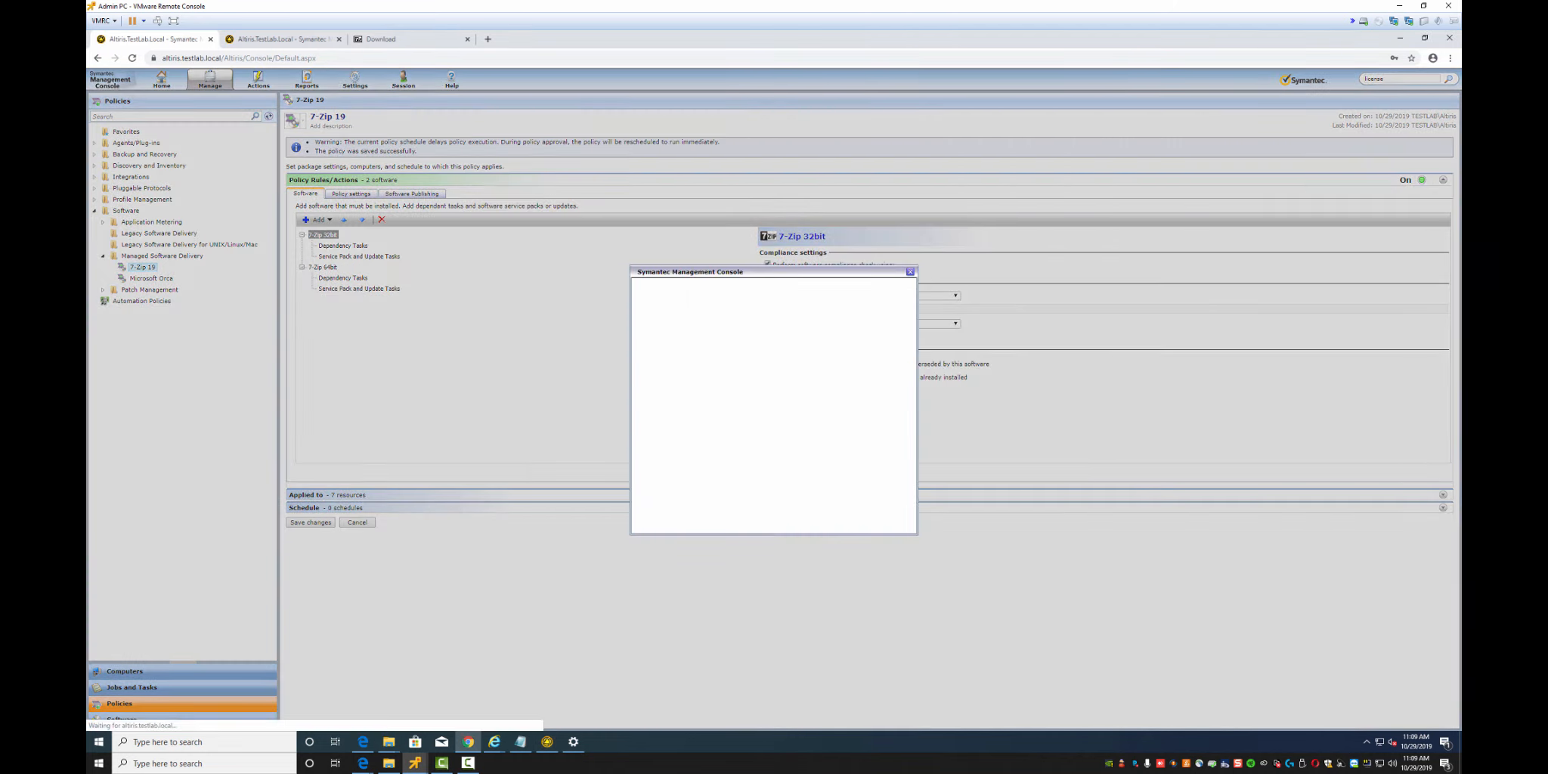
click(691, 286)
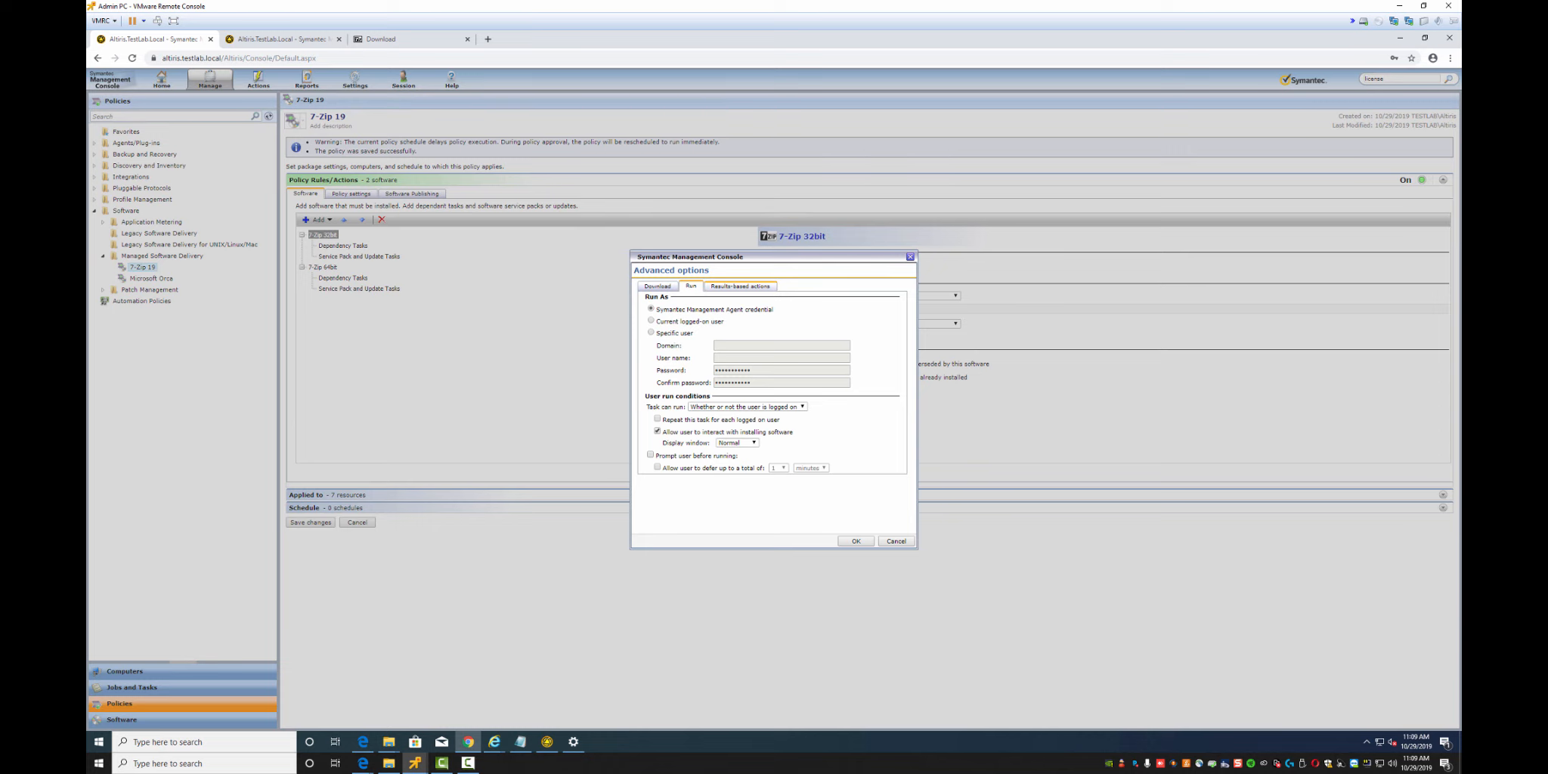
click(740, 286)
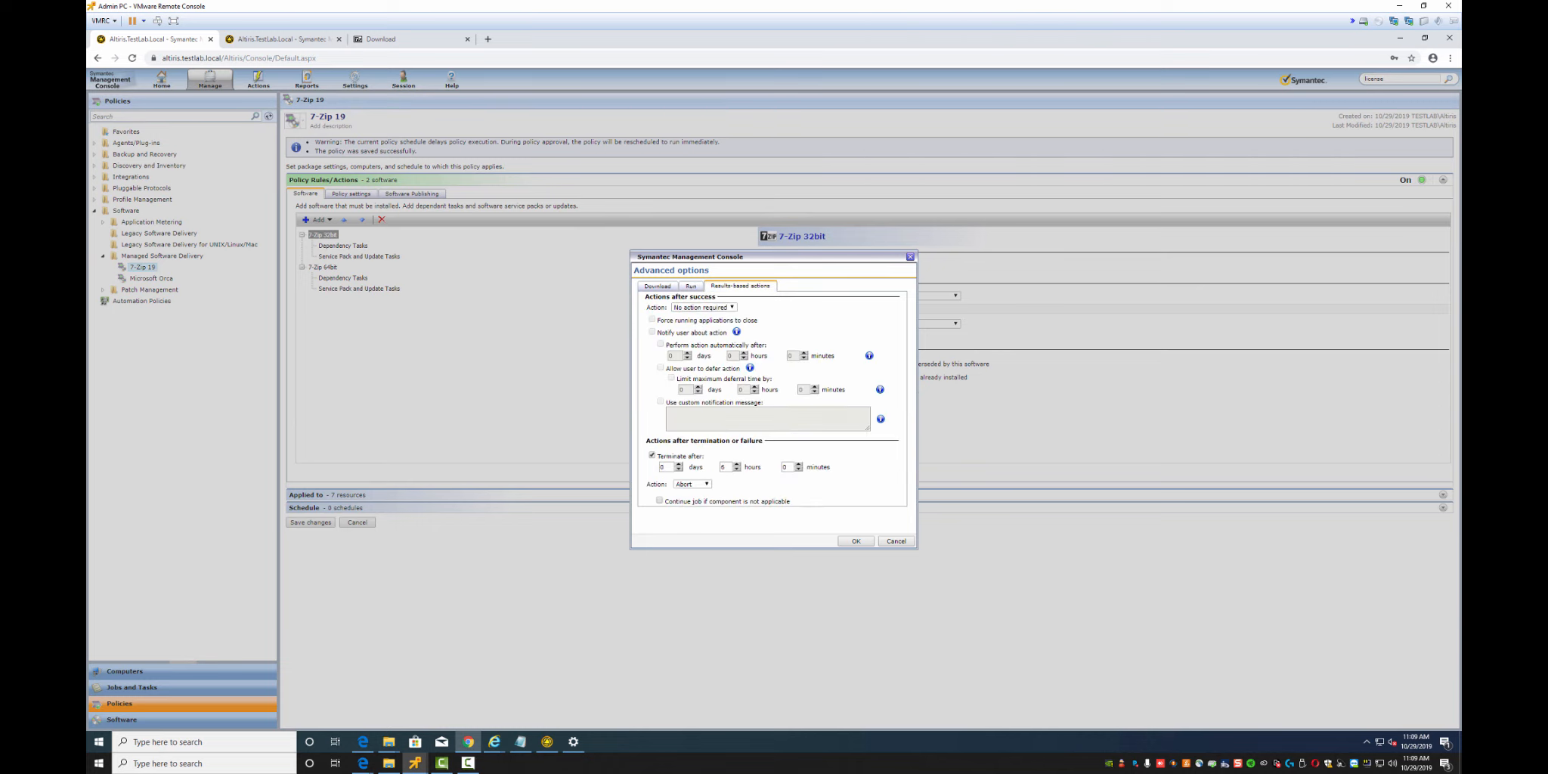
click(692, 483)
click(689, 504)
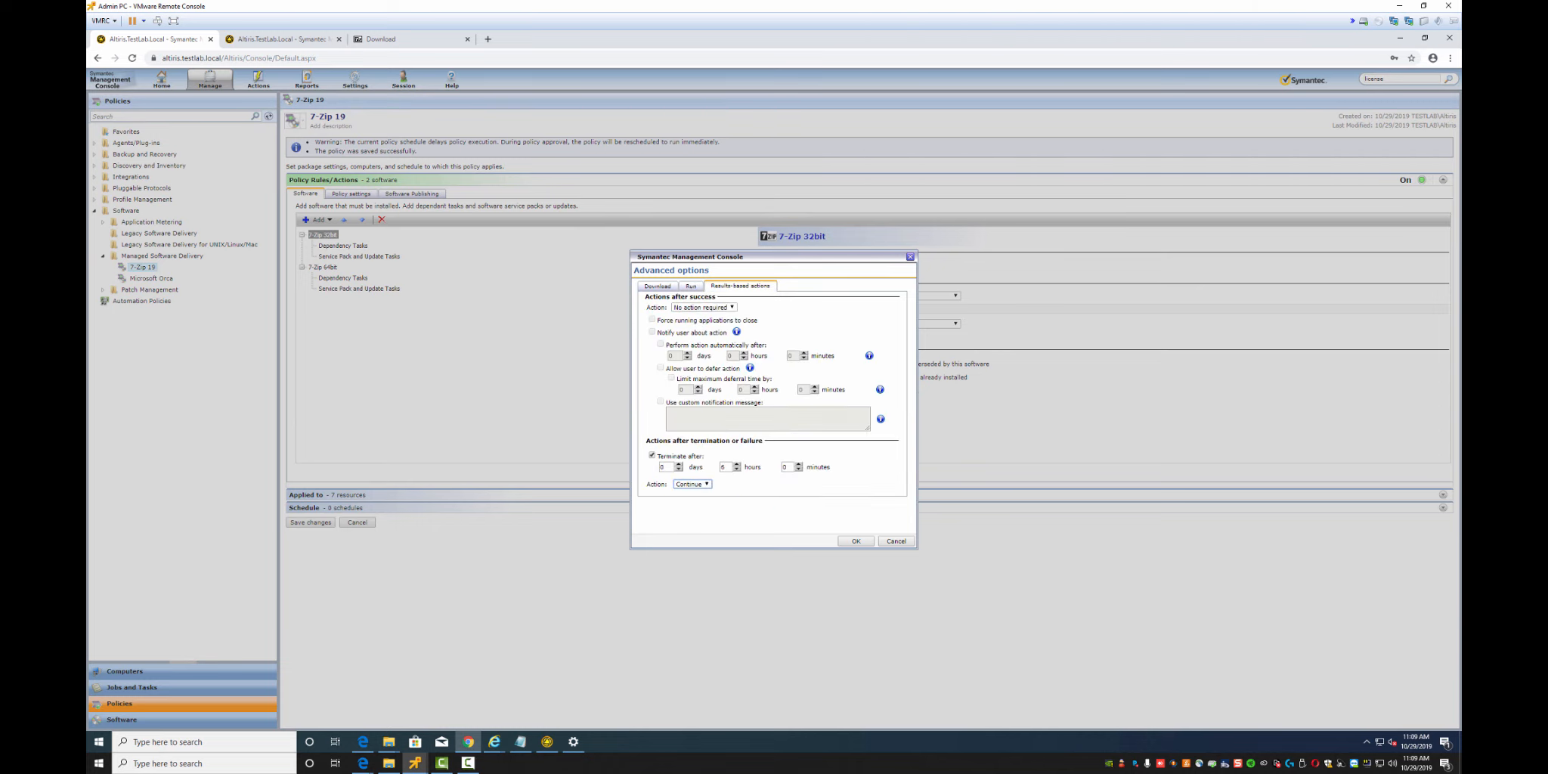
click(855, 541)
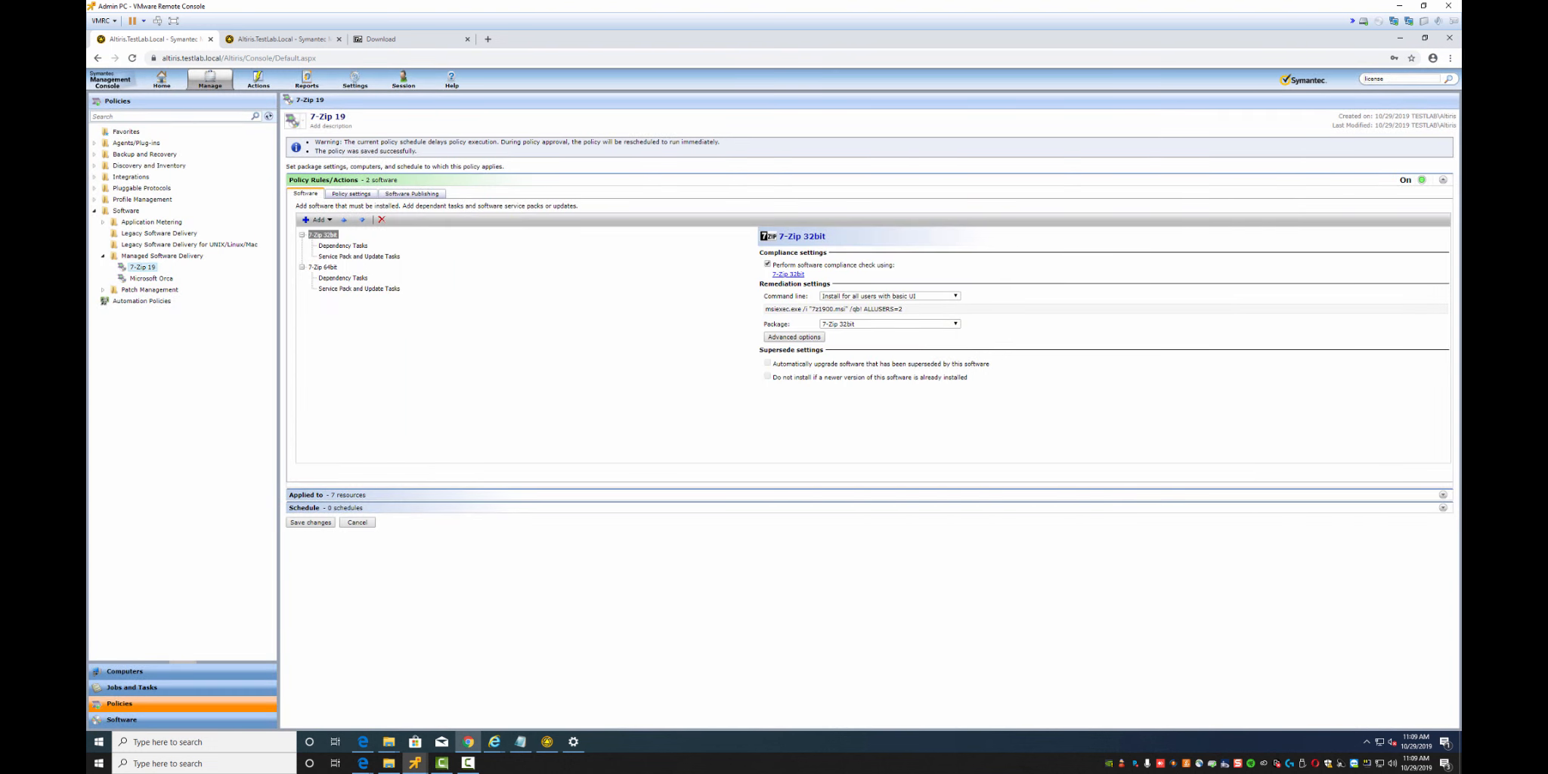
Set the 7-Zip 64bit component's failure action to Continue as well and save the policy
click(323, 267)
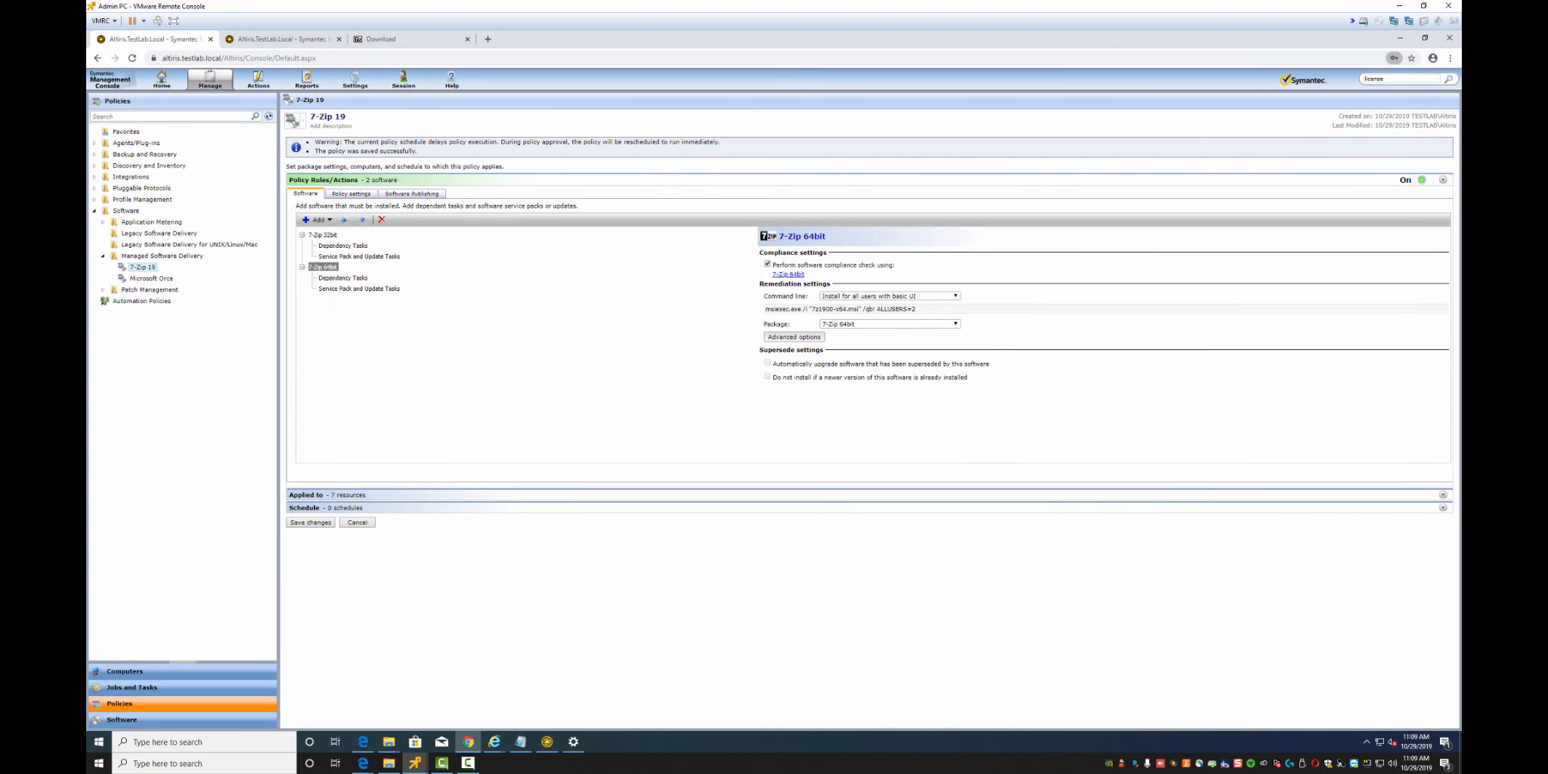
click(794, 336)
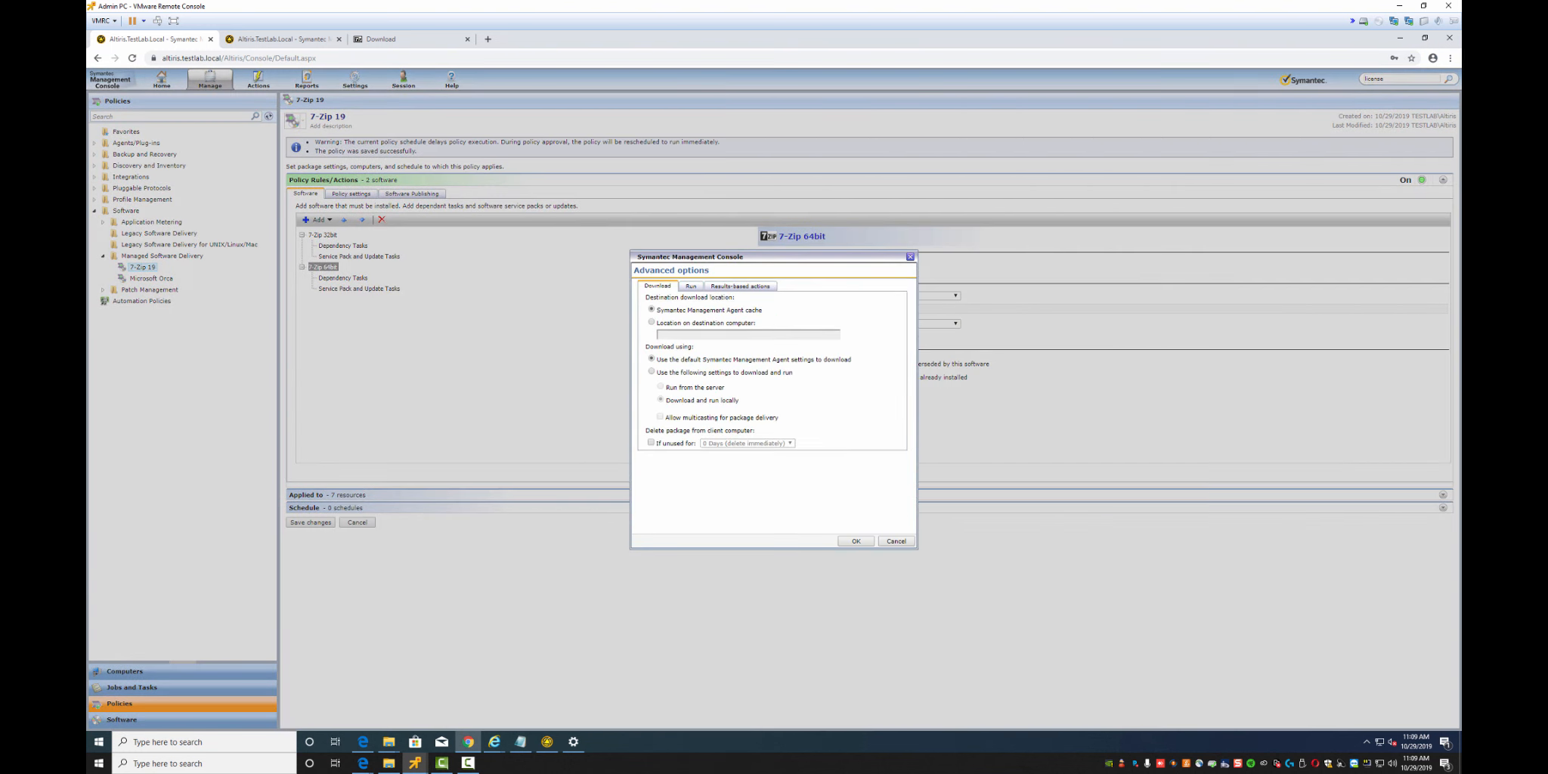
click(740, 287)
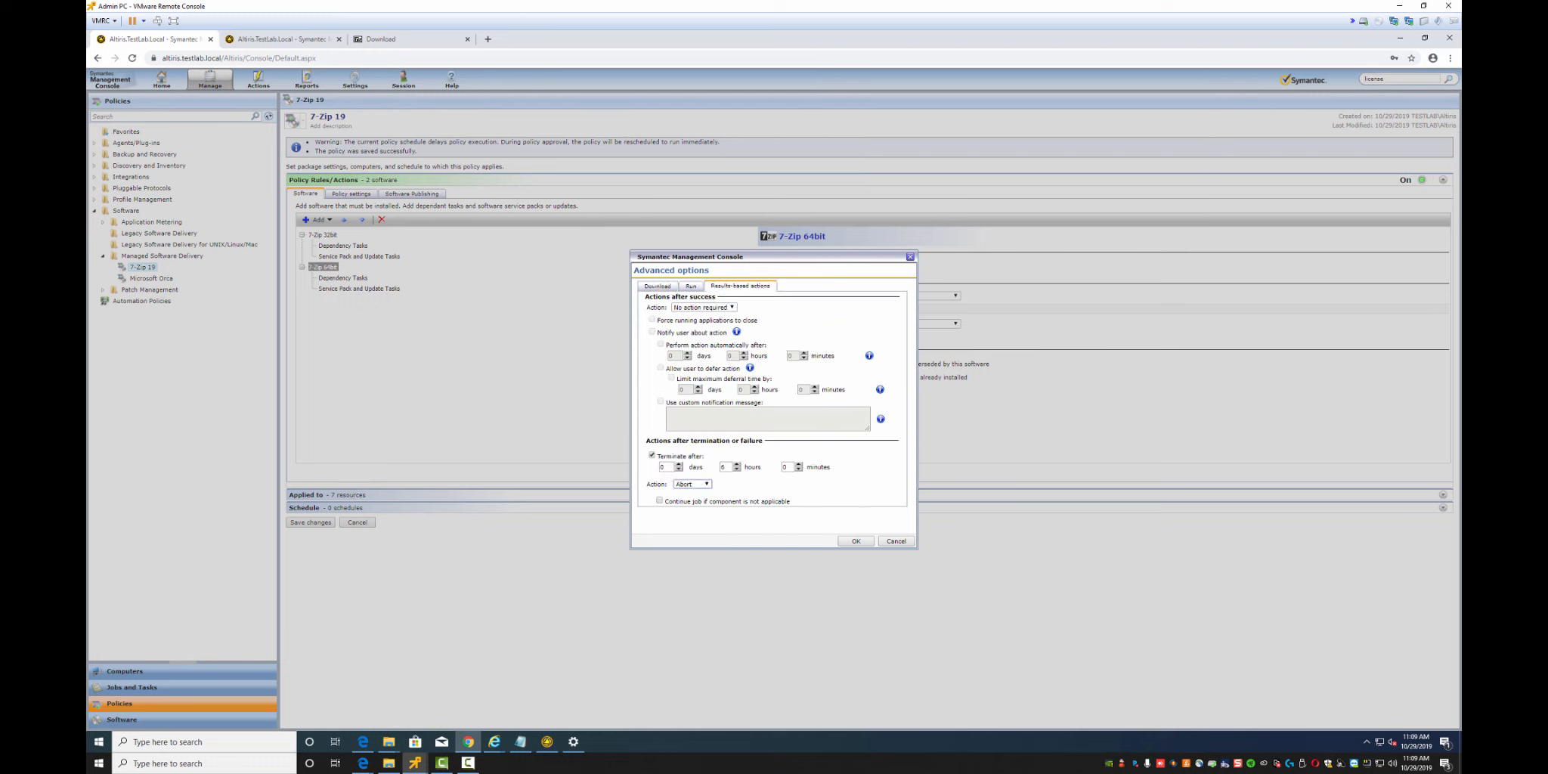
click(692, 485)
click(689, 501)
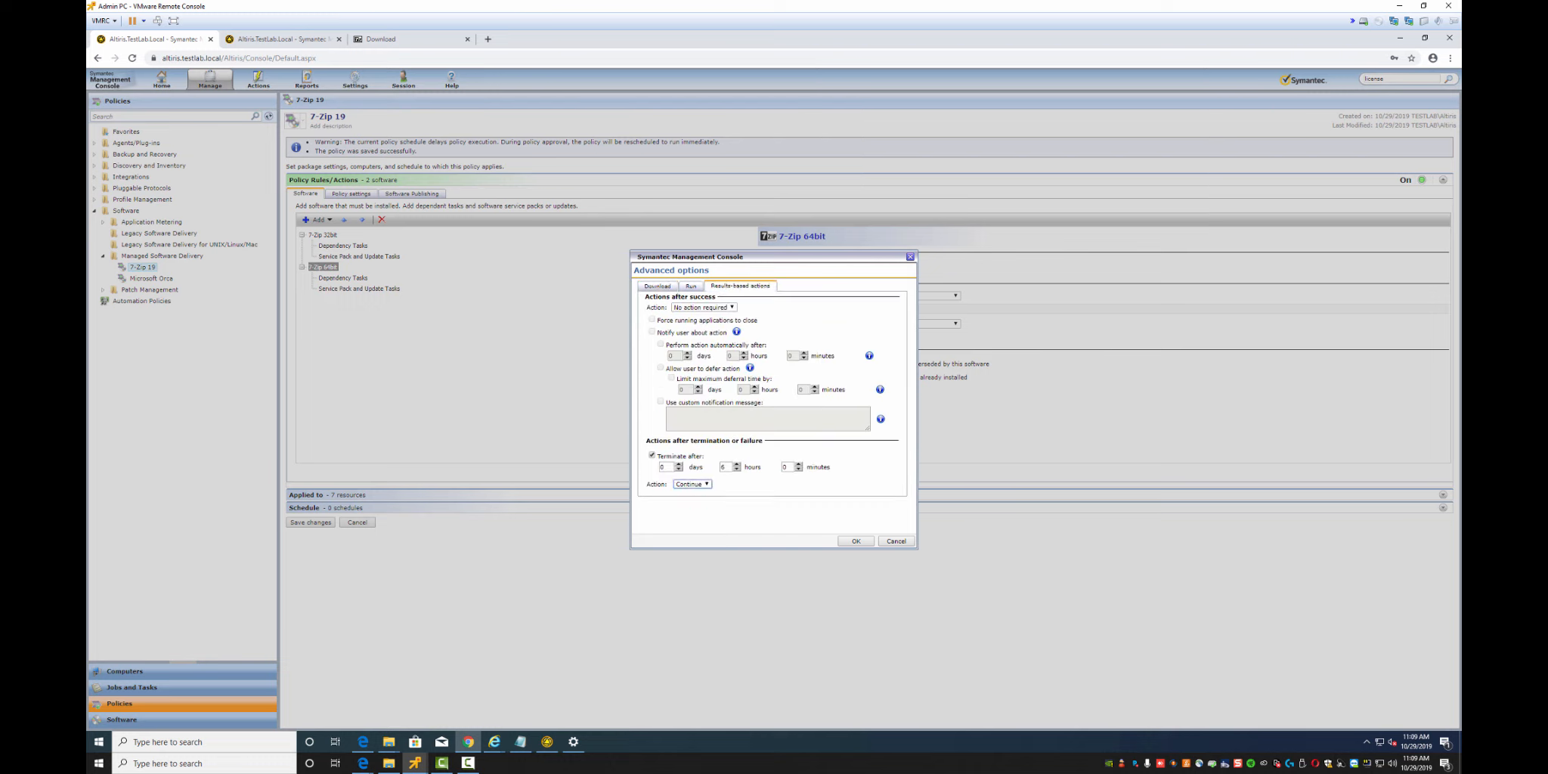
click(856, 541)
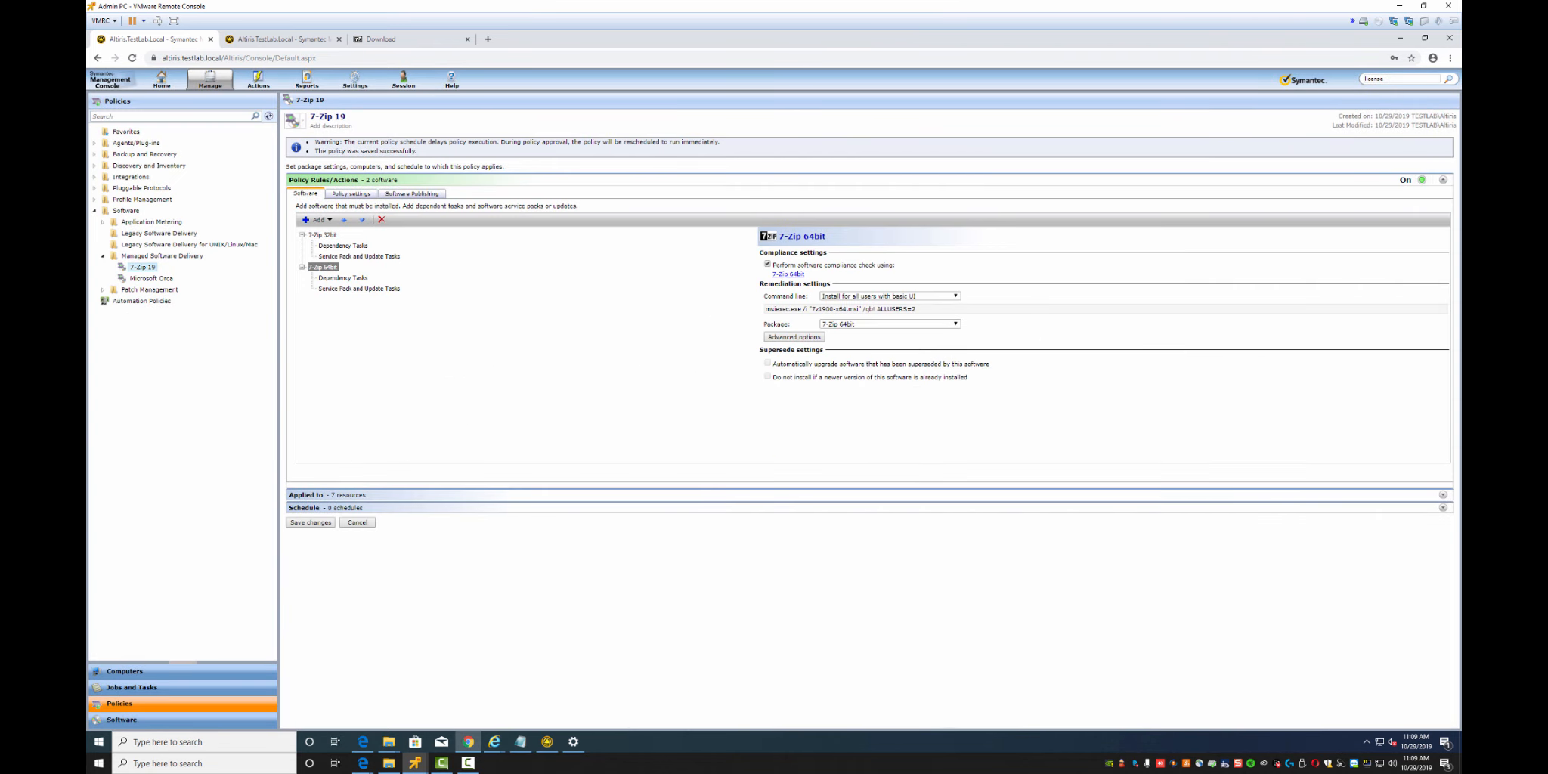
click(310, 522)
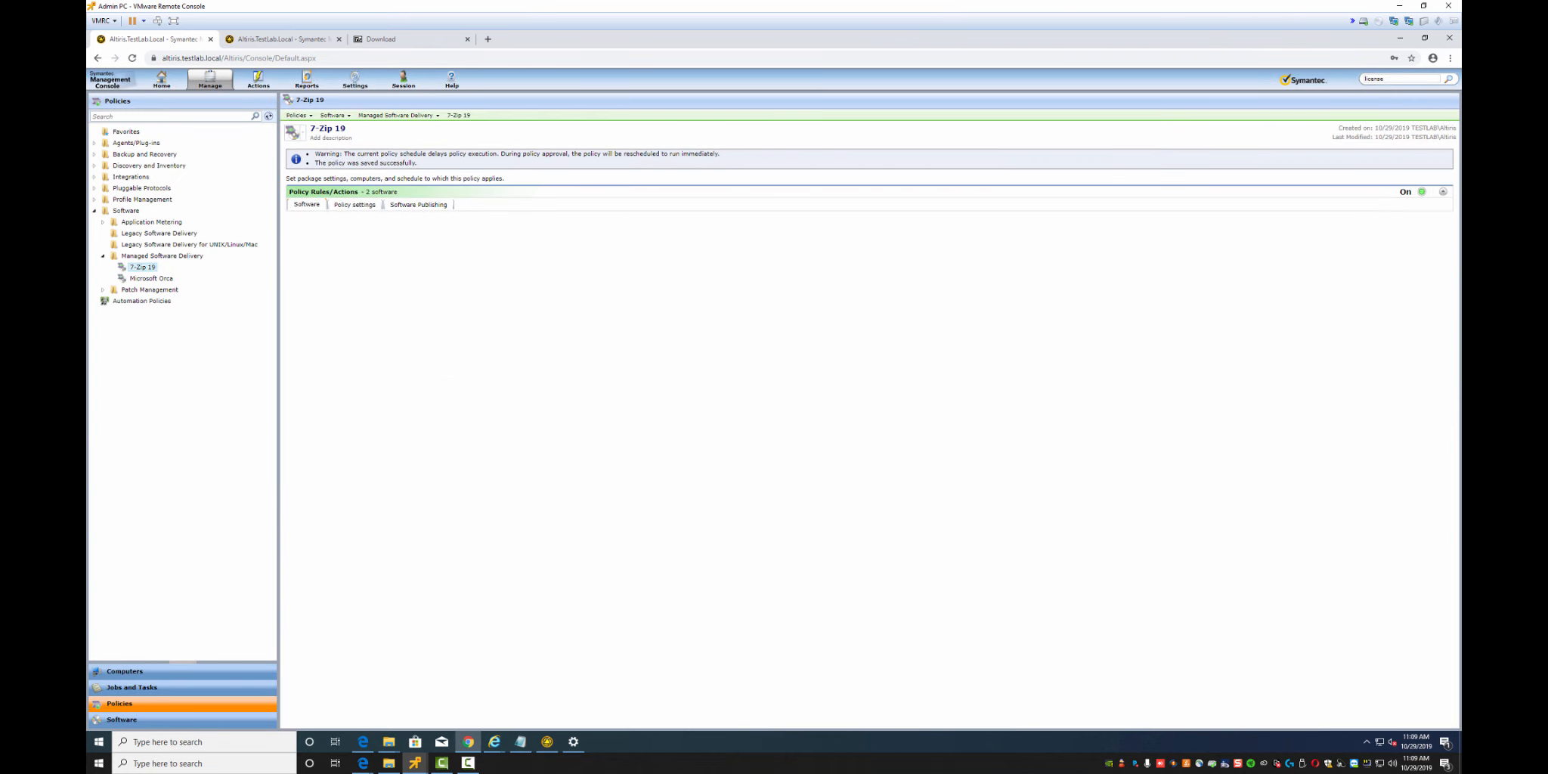
Update the agent's configuration, then check Apps & features for 7-Zip 19.00 (x64 edition)
click(546, 742)
click(989, 171)
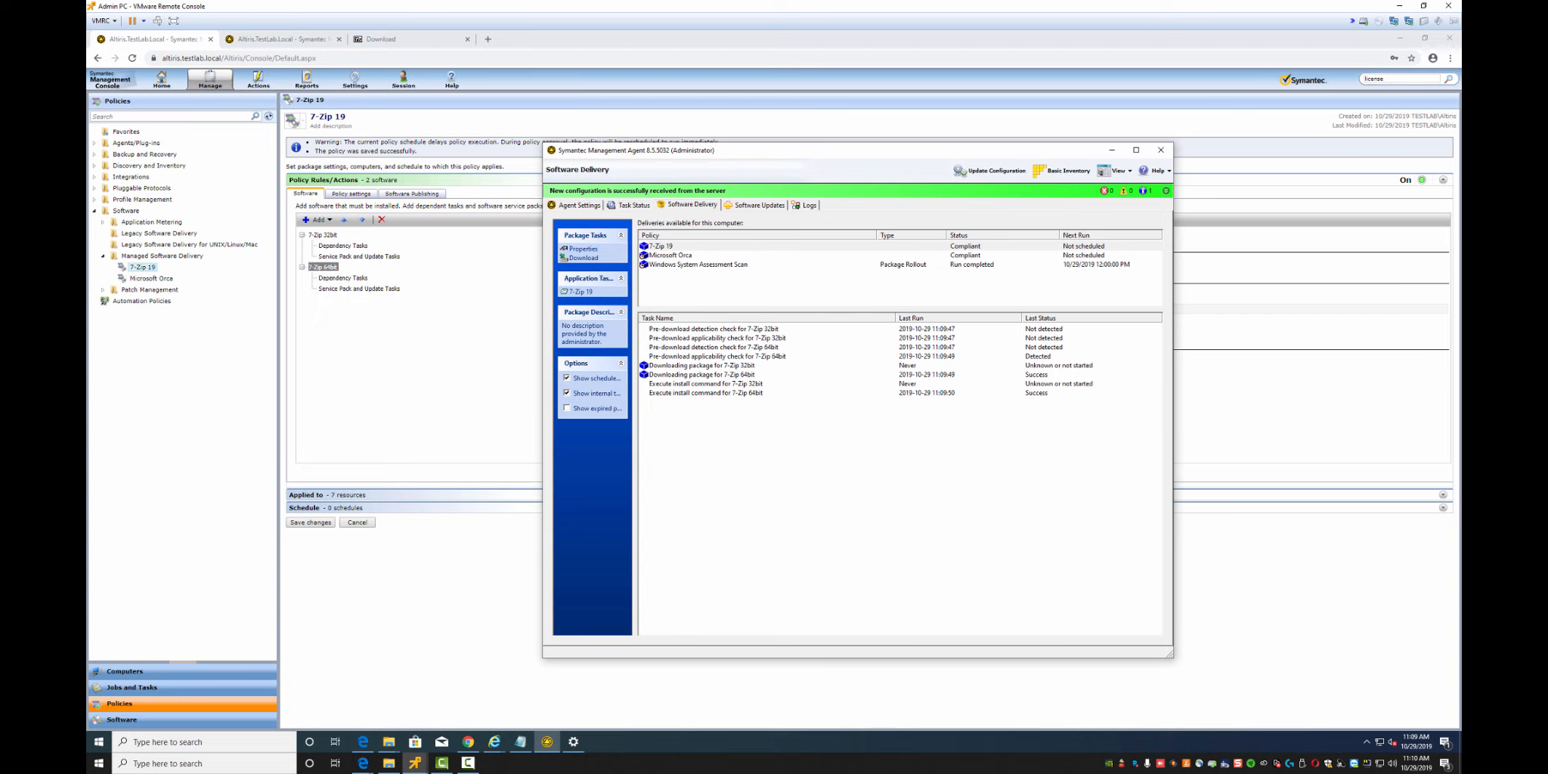
click(574, 742)
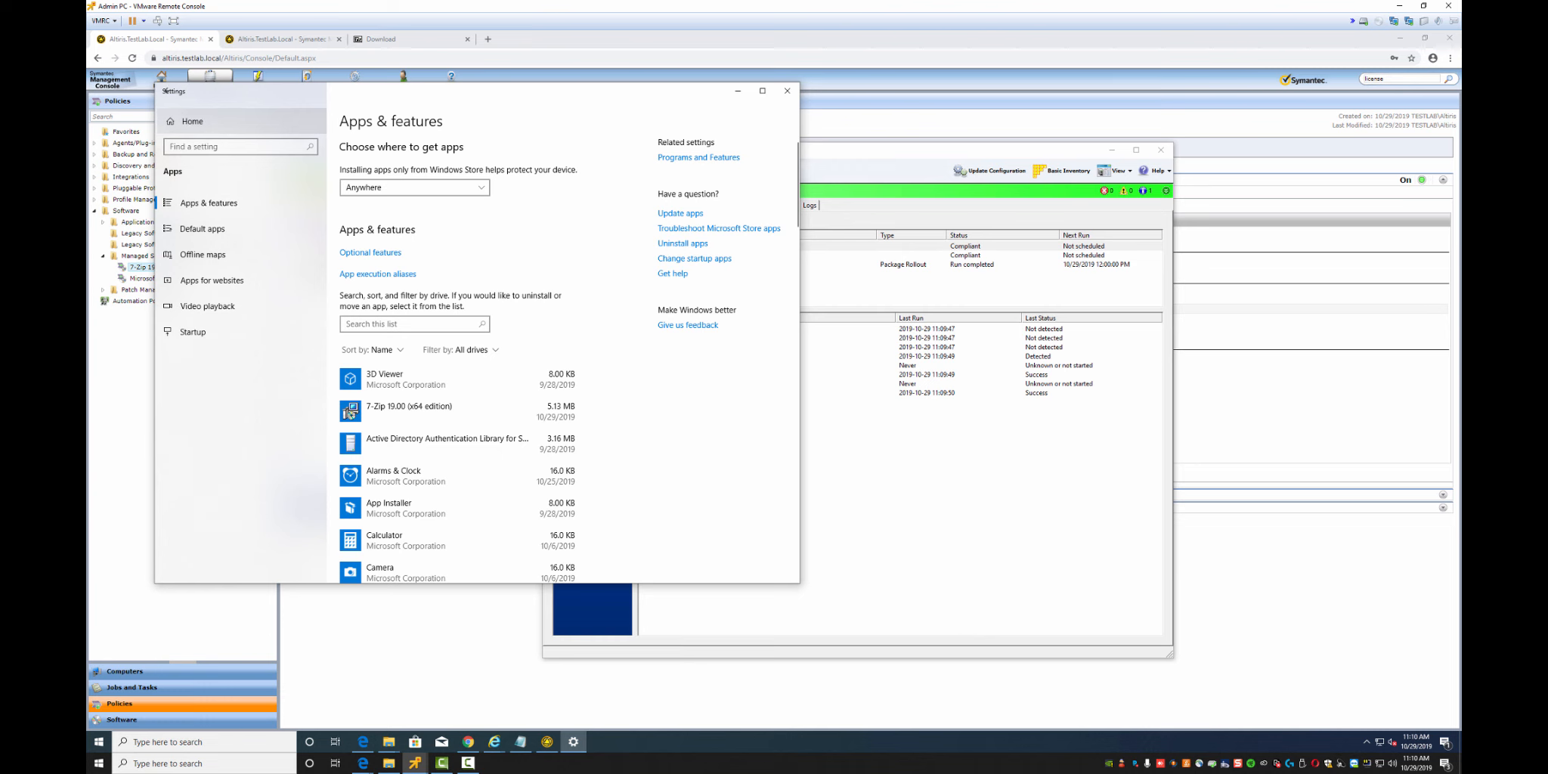
Close Settings and reopen Apps & features from the Win+X menu to recheck installed apps
click(189, 120)
click(787, 90)
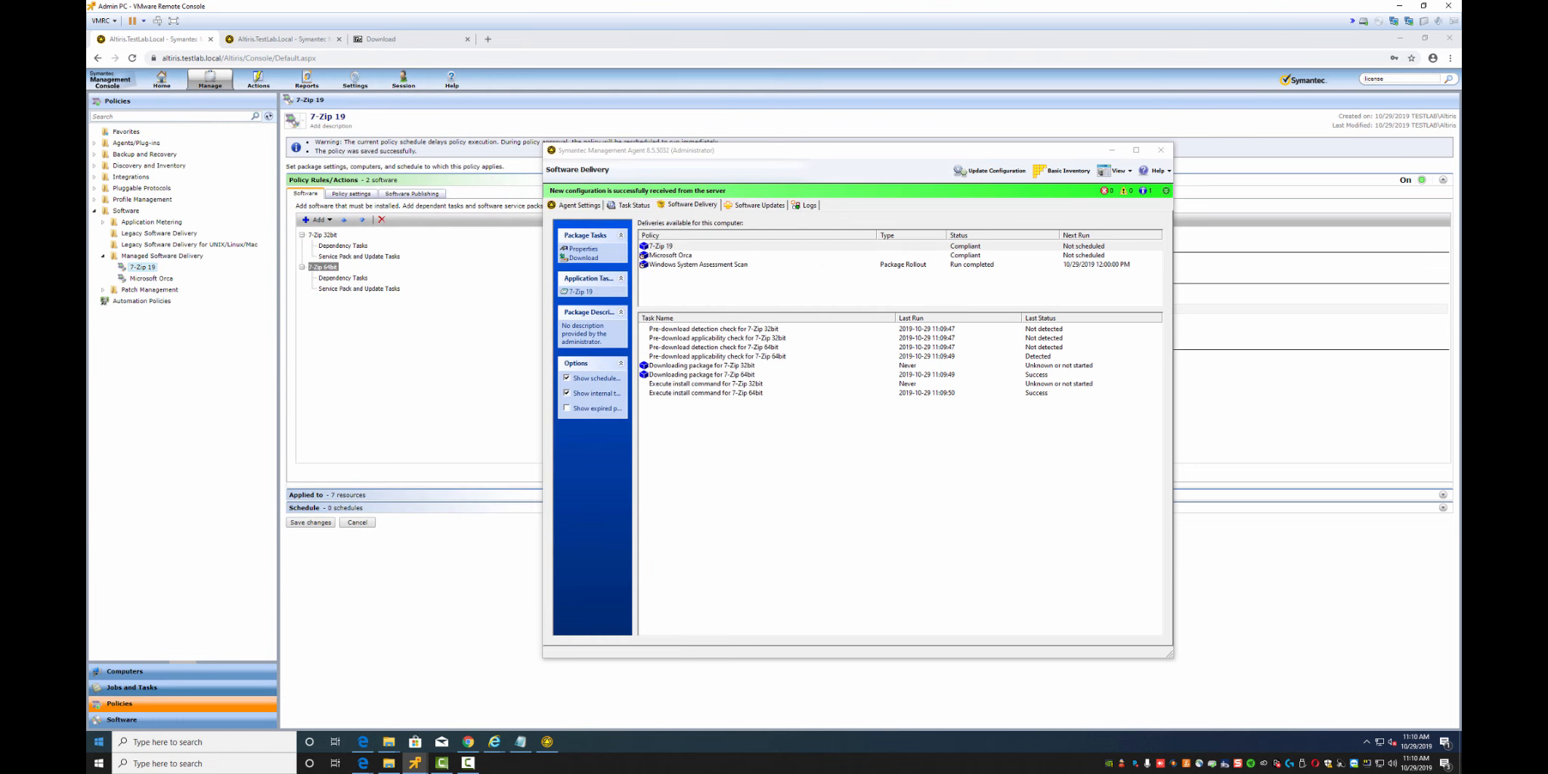
right_click(99, 741)
click(164, 439)
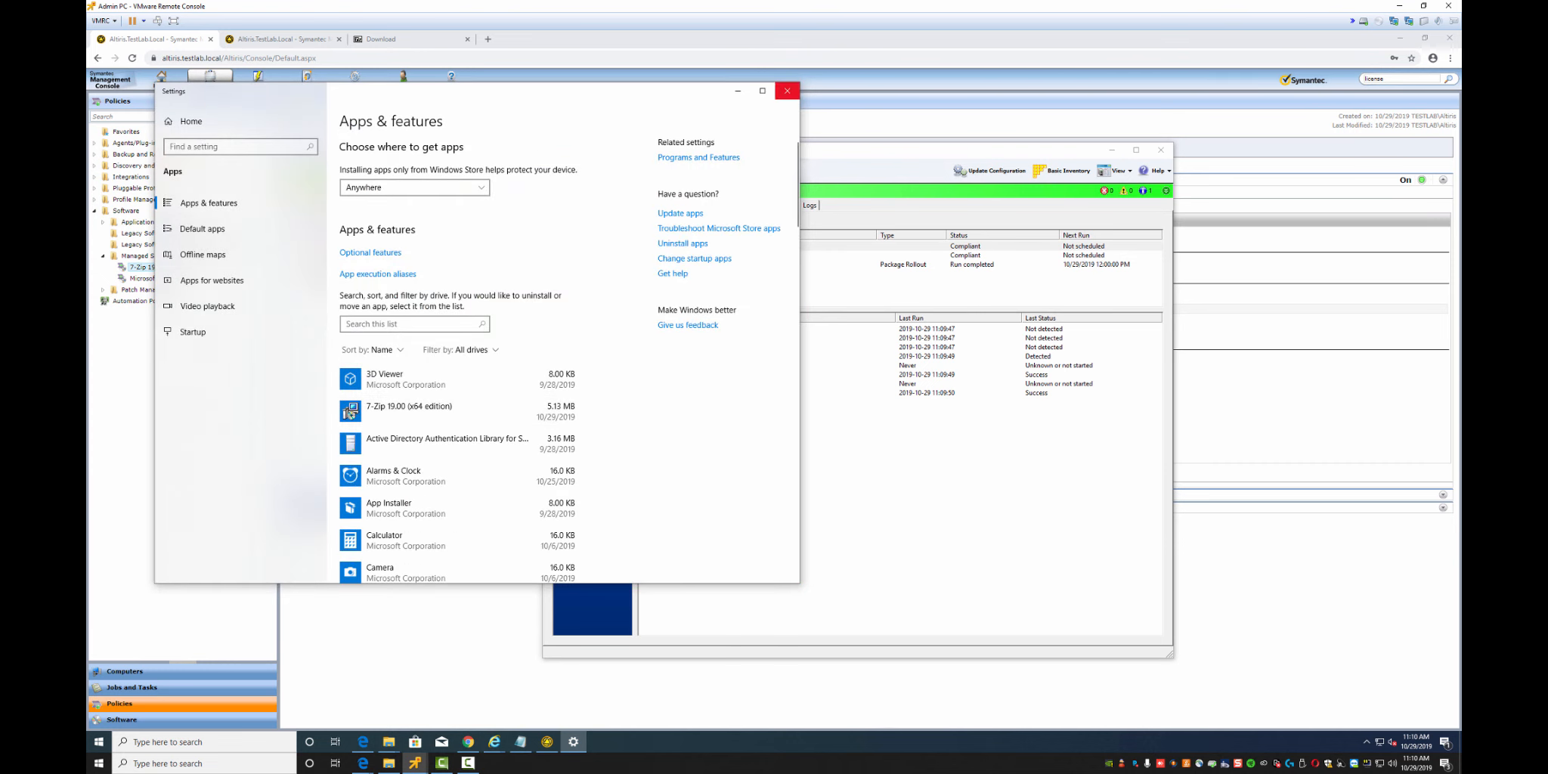
Close Apps & features and review the 7-Zip 64bit download and pre-download detection task results
click(786, 91)
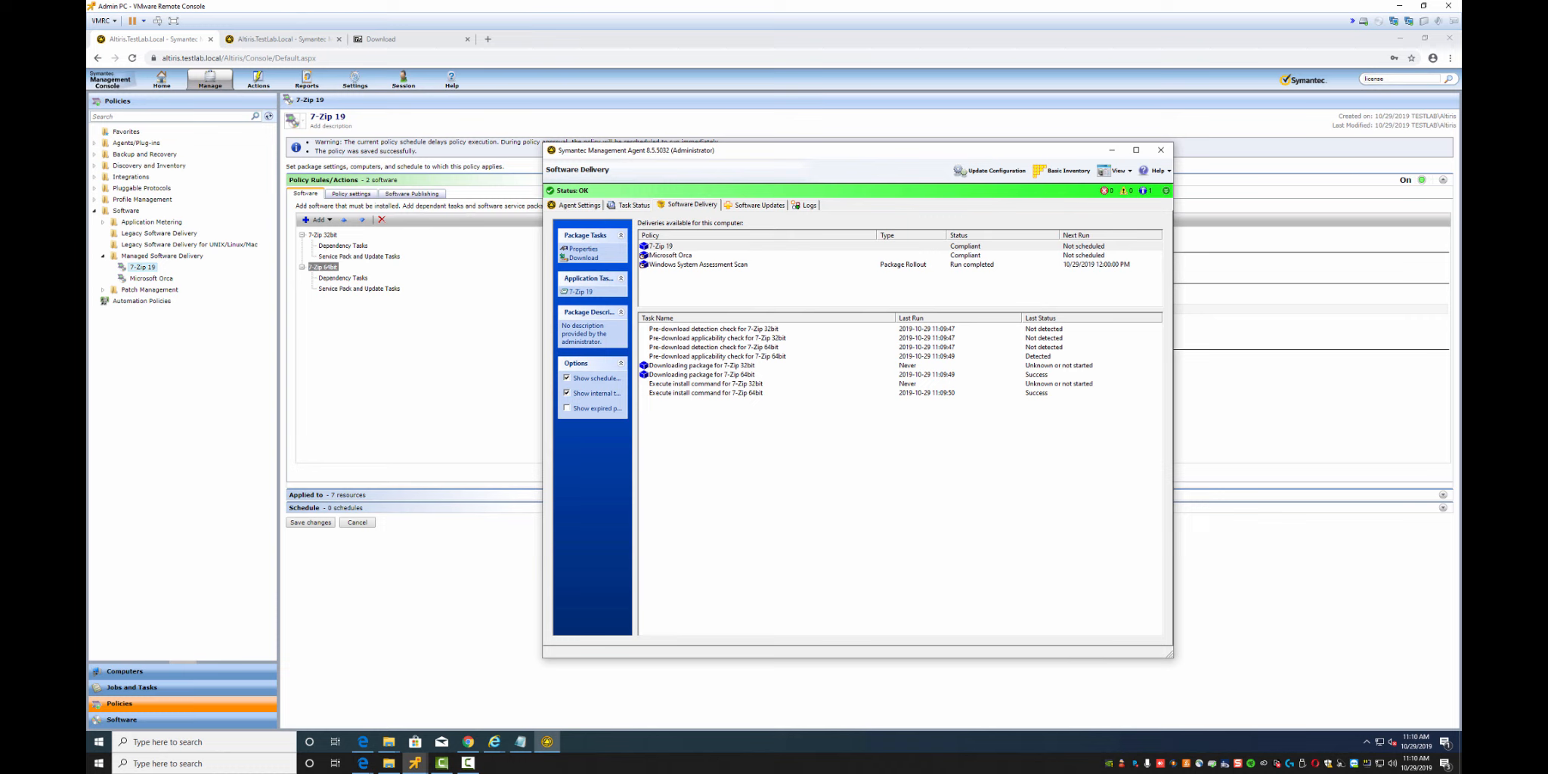
click(703, 374)
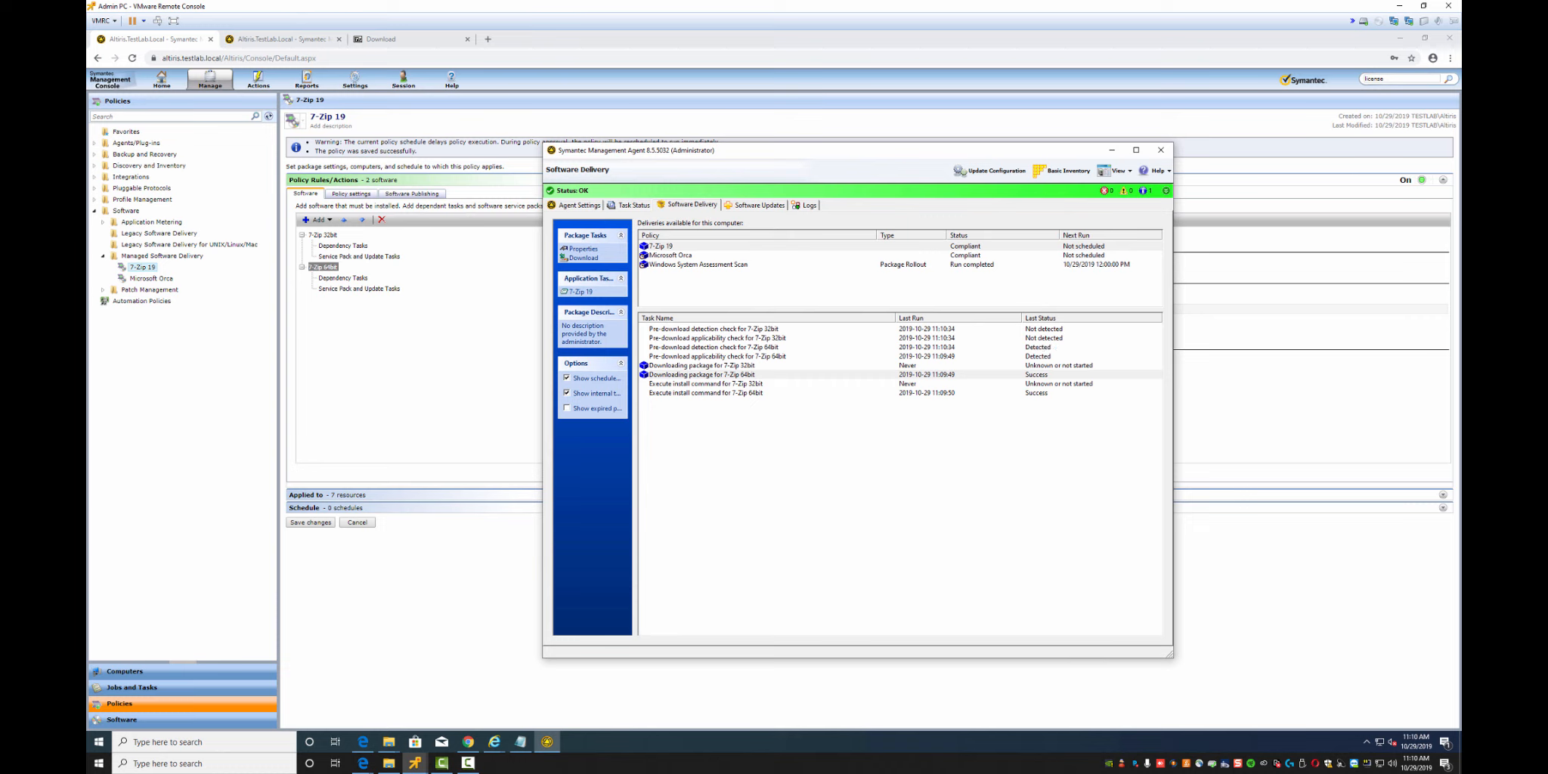
click(714, 347)
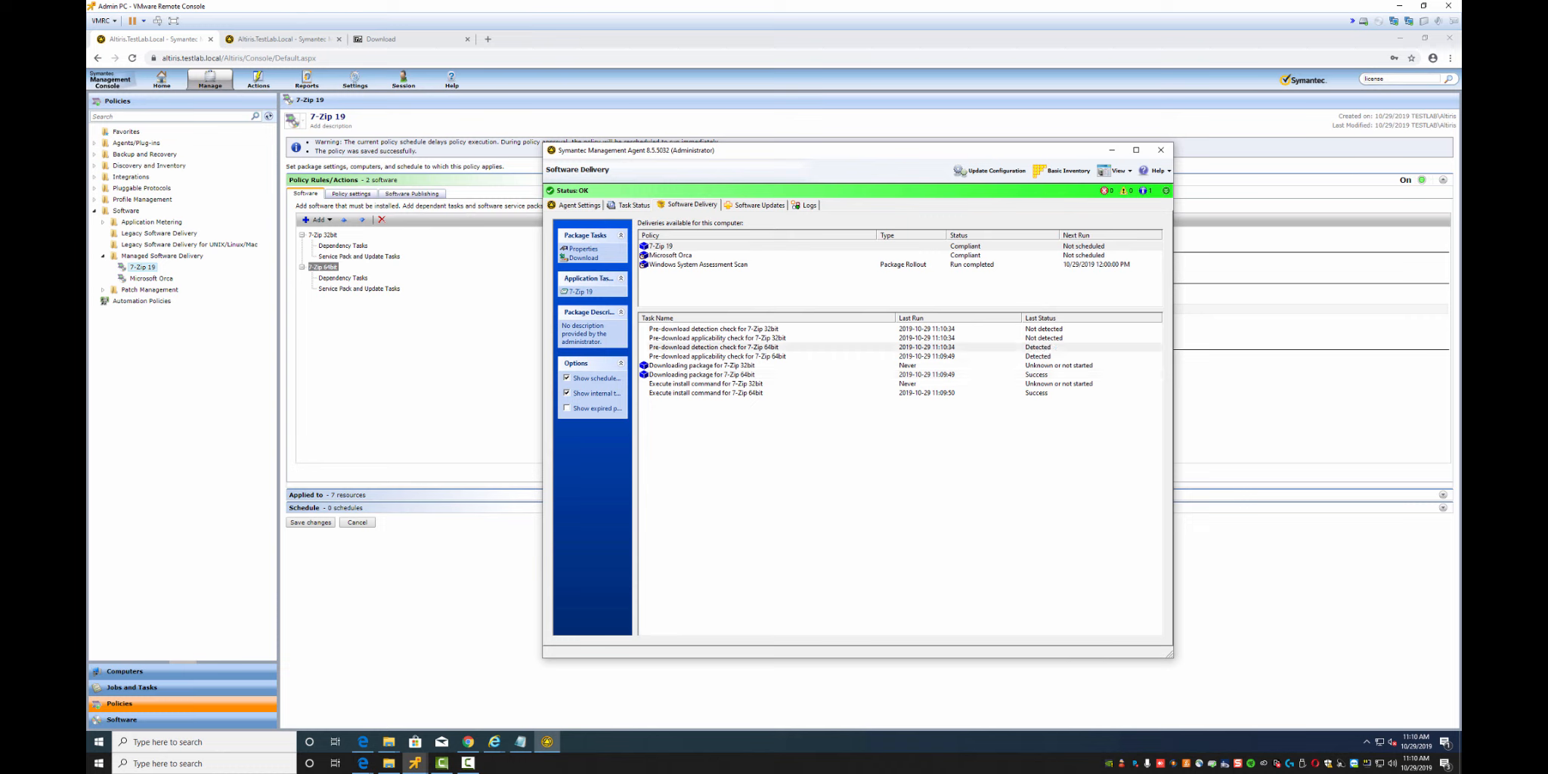